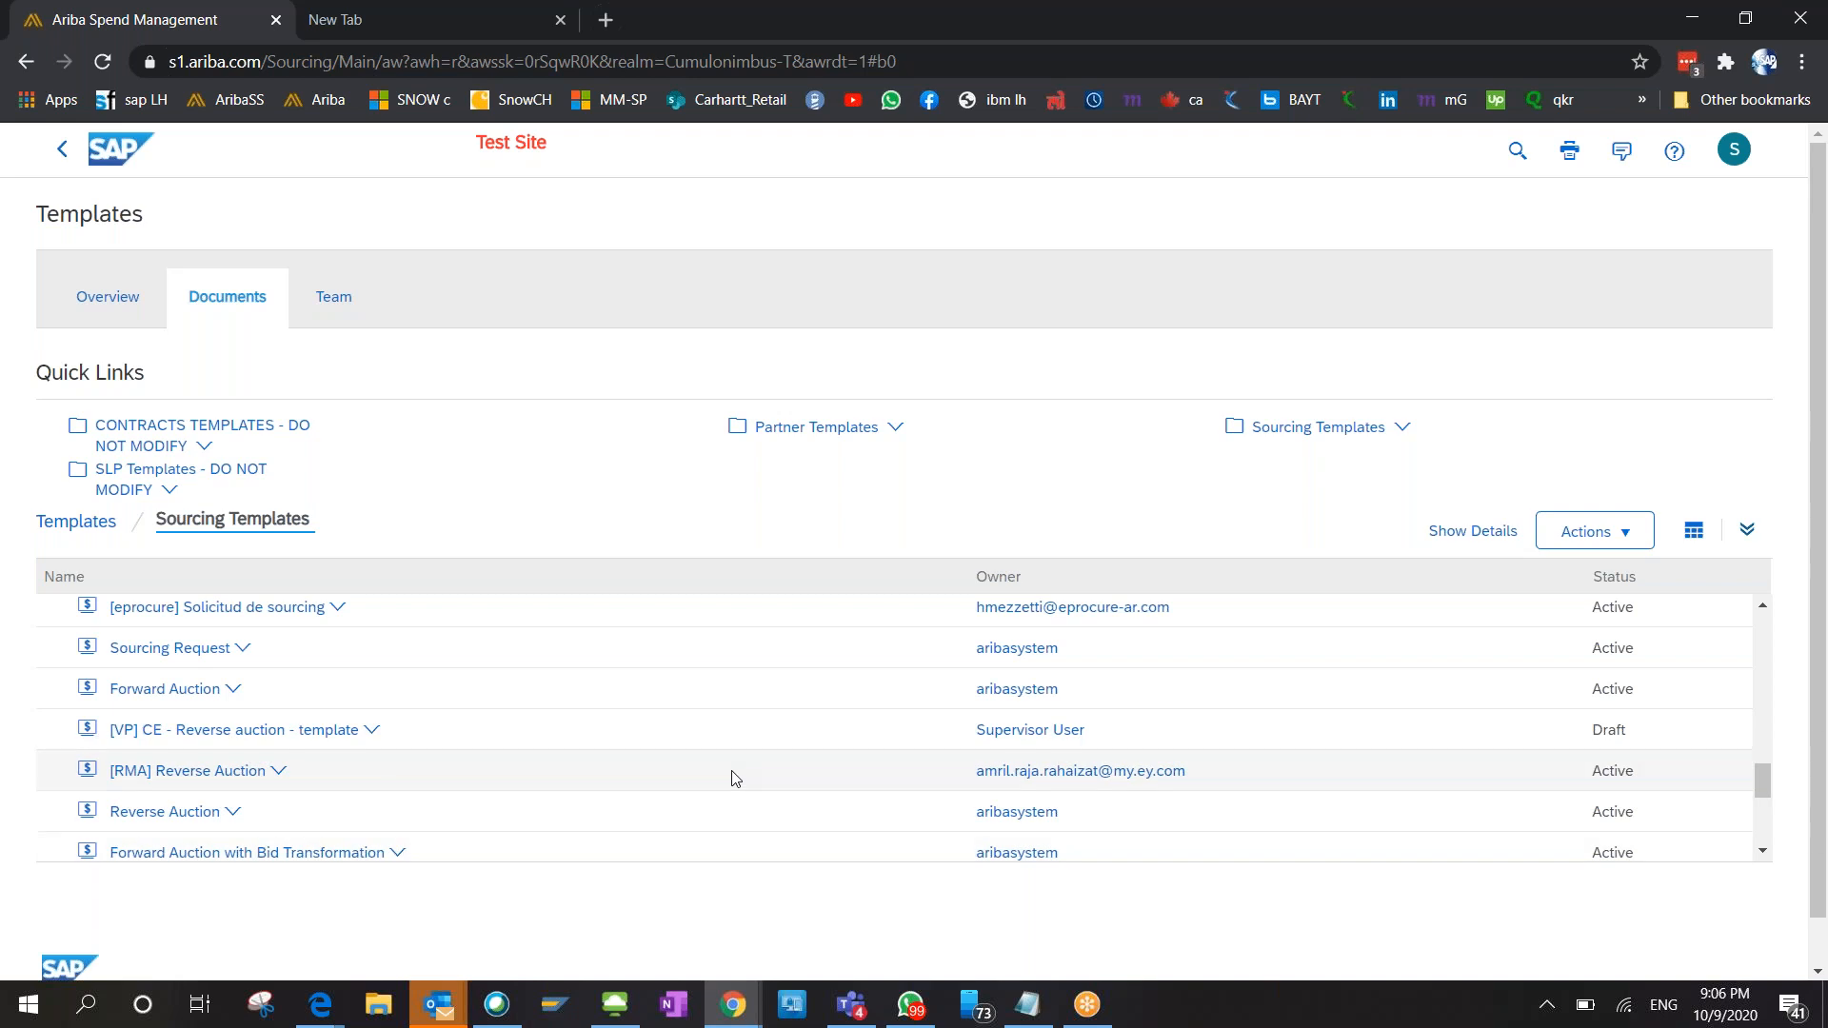
Look through the sourcing templates, open the Empty Sourcing Project Template to view its overview, and return to the list.
{"action": "scroll", "coordinate": [734, 776], "scroll_direction": "down", "scroll_amount": 4}
{"action": "scroll", "coordinate": [734, 778], "scroll_direction": "down", "scroll_amount": 1}
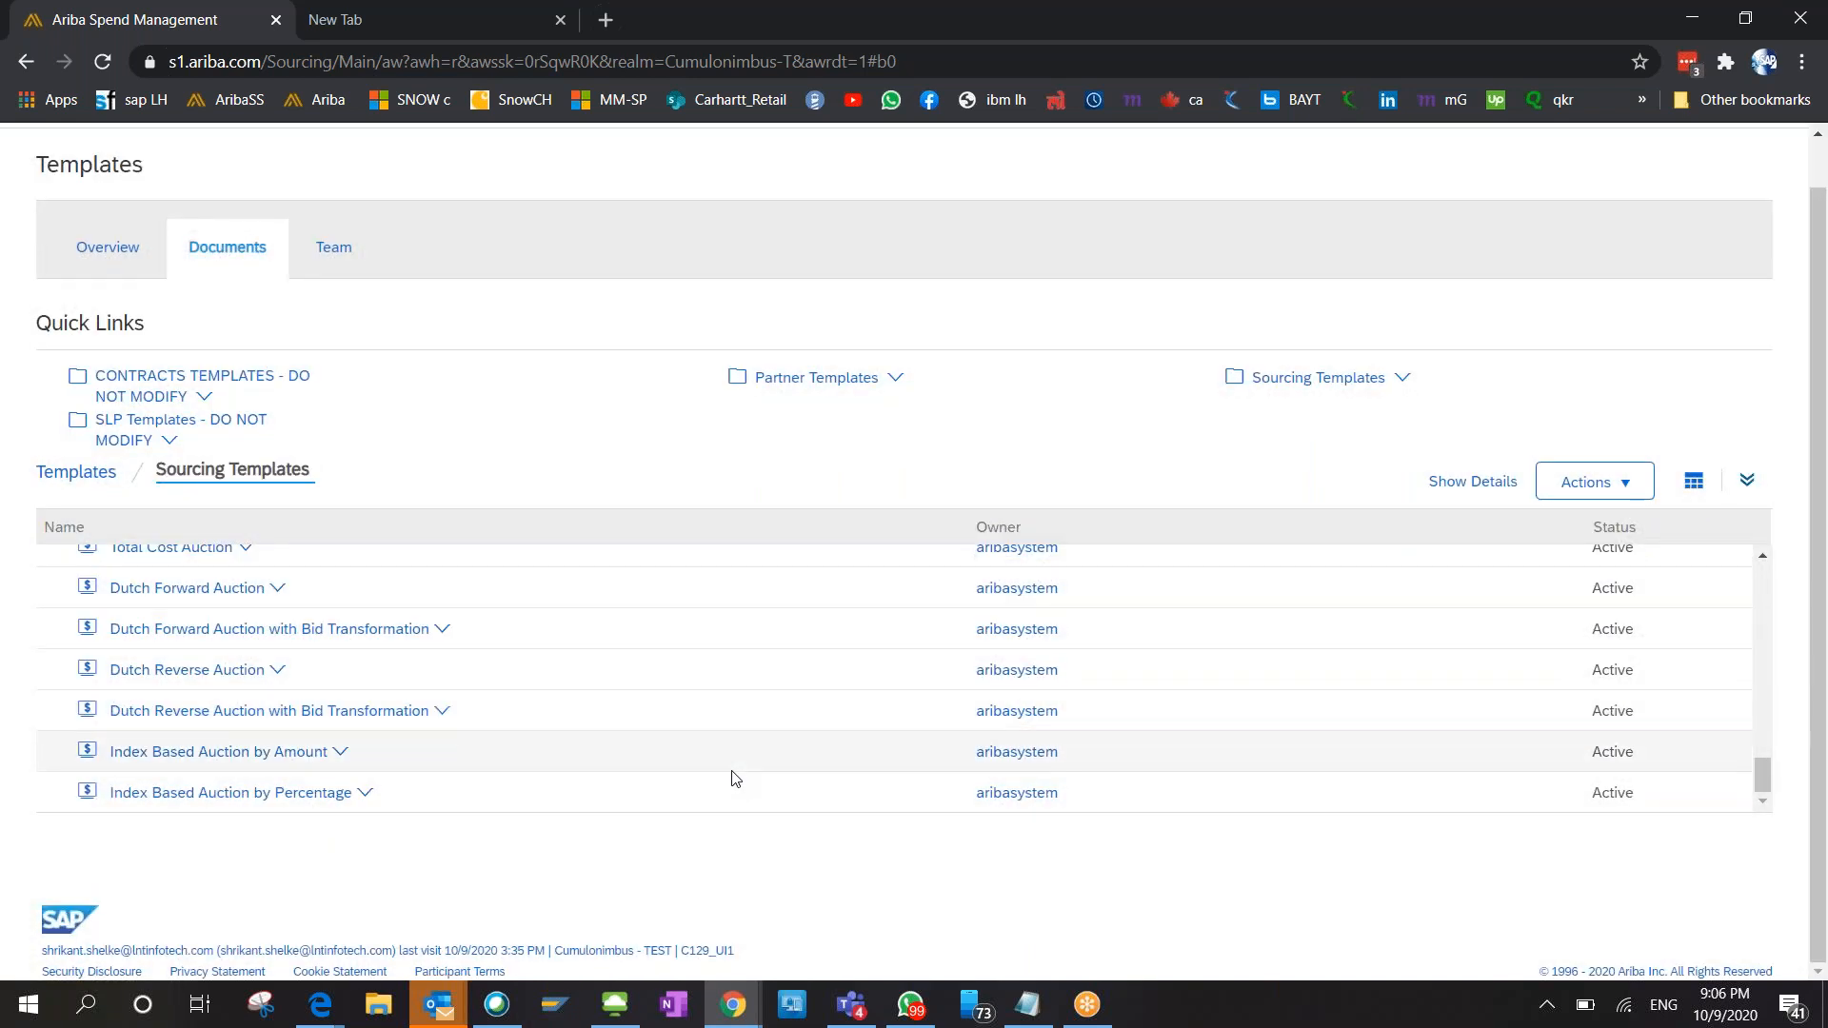
{"action": "scroll", "coordinate": [522, 666], "scroll_direction": "up", "scroll_amount": 5}
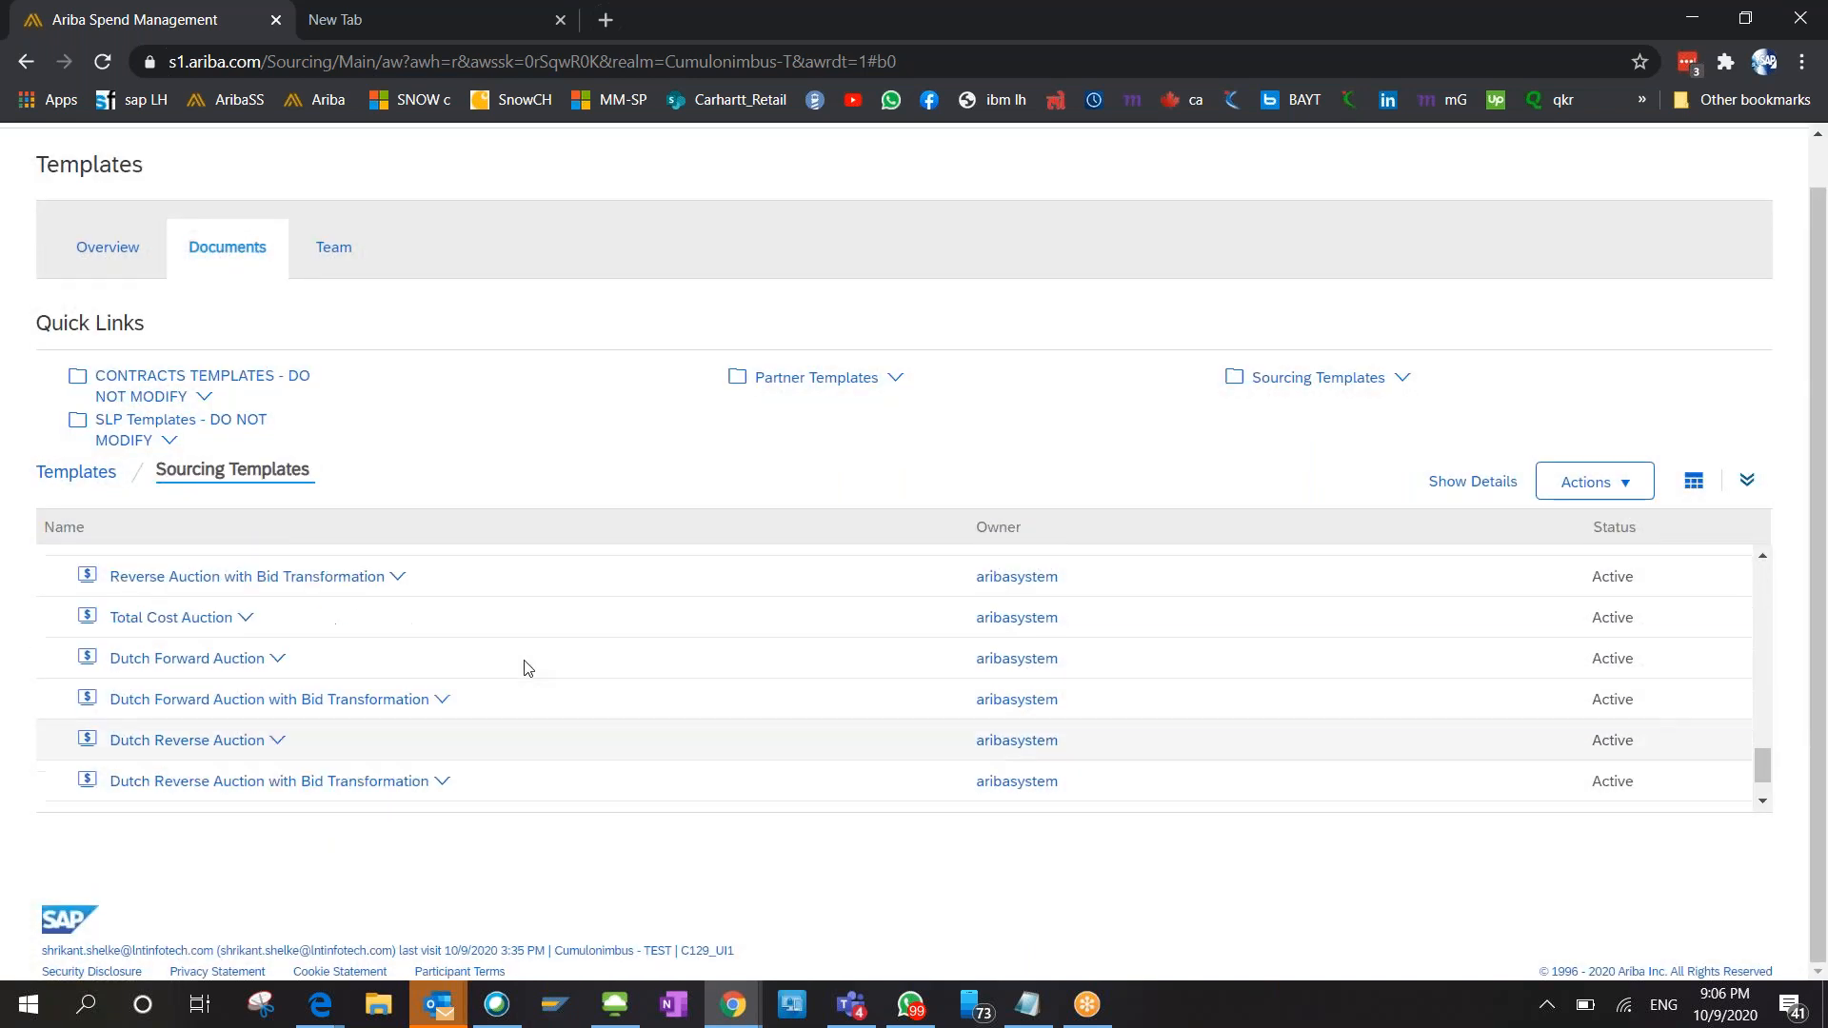
{"action": "scroll", "coordinate": [529, 666], "scroll_direction": "up", "scroll_amount": 10}
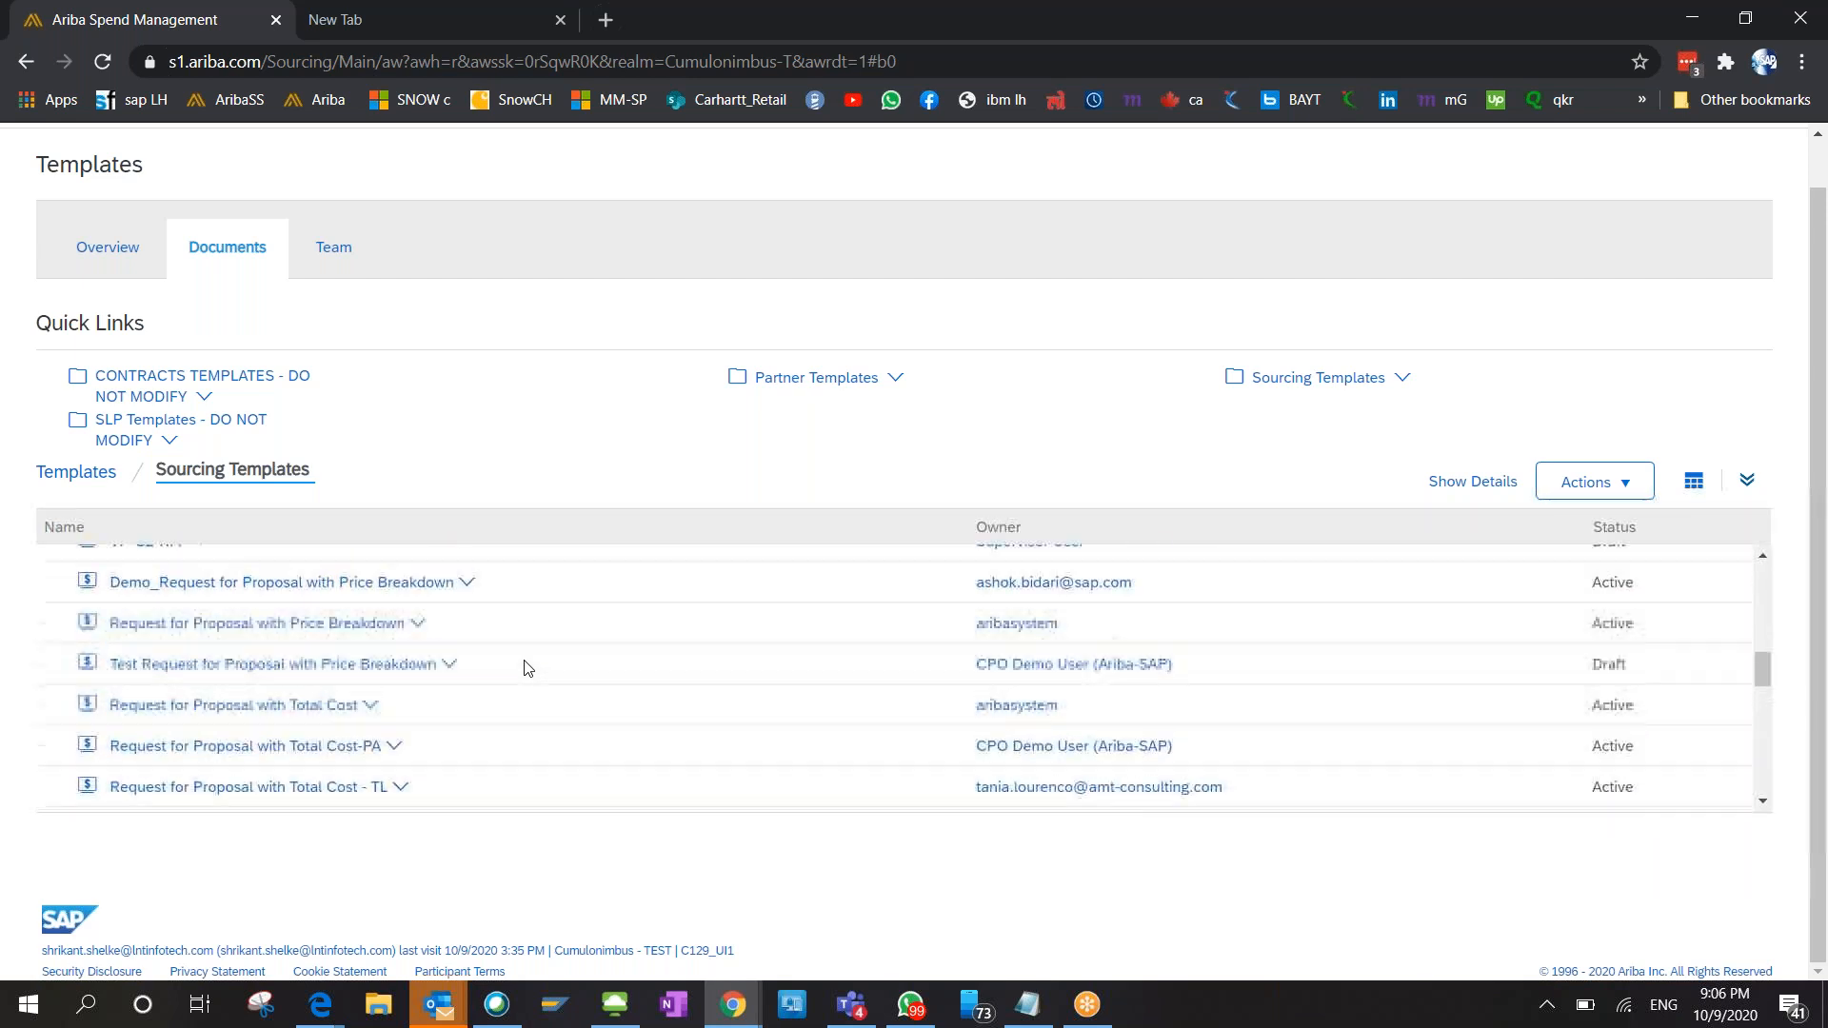
{"action": "scroll", "coordinate": [528, 667], "scroll_direction": "down", "scroll_amount": 4}
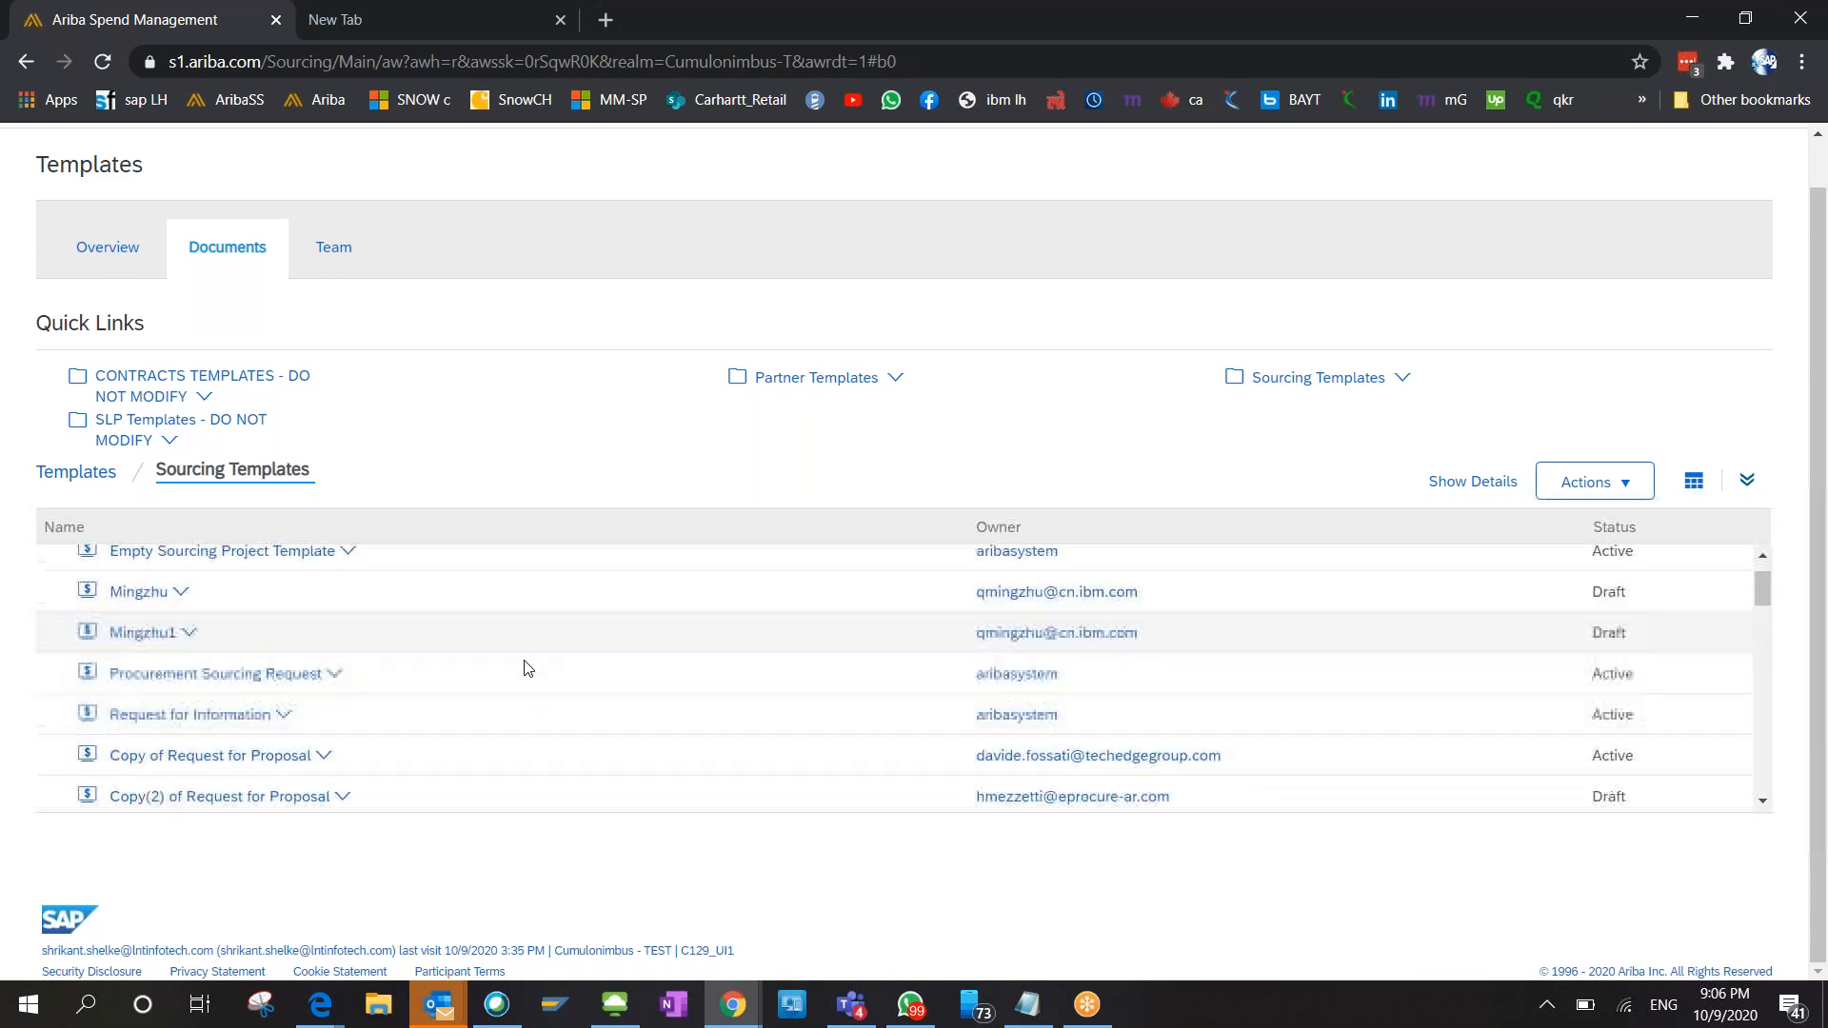
{"action": "scroll", "coordinate": [529, 666], "scroll_direction": "down", "scroll_amount": 1}
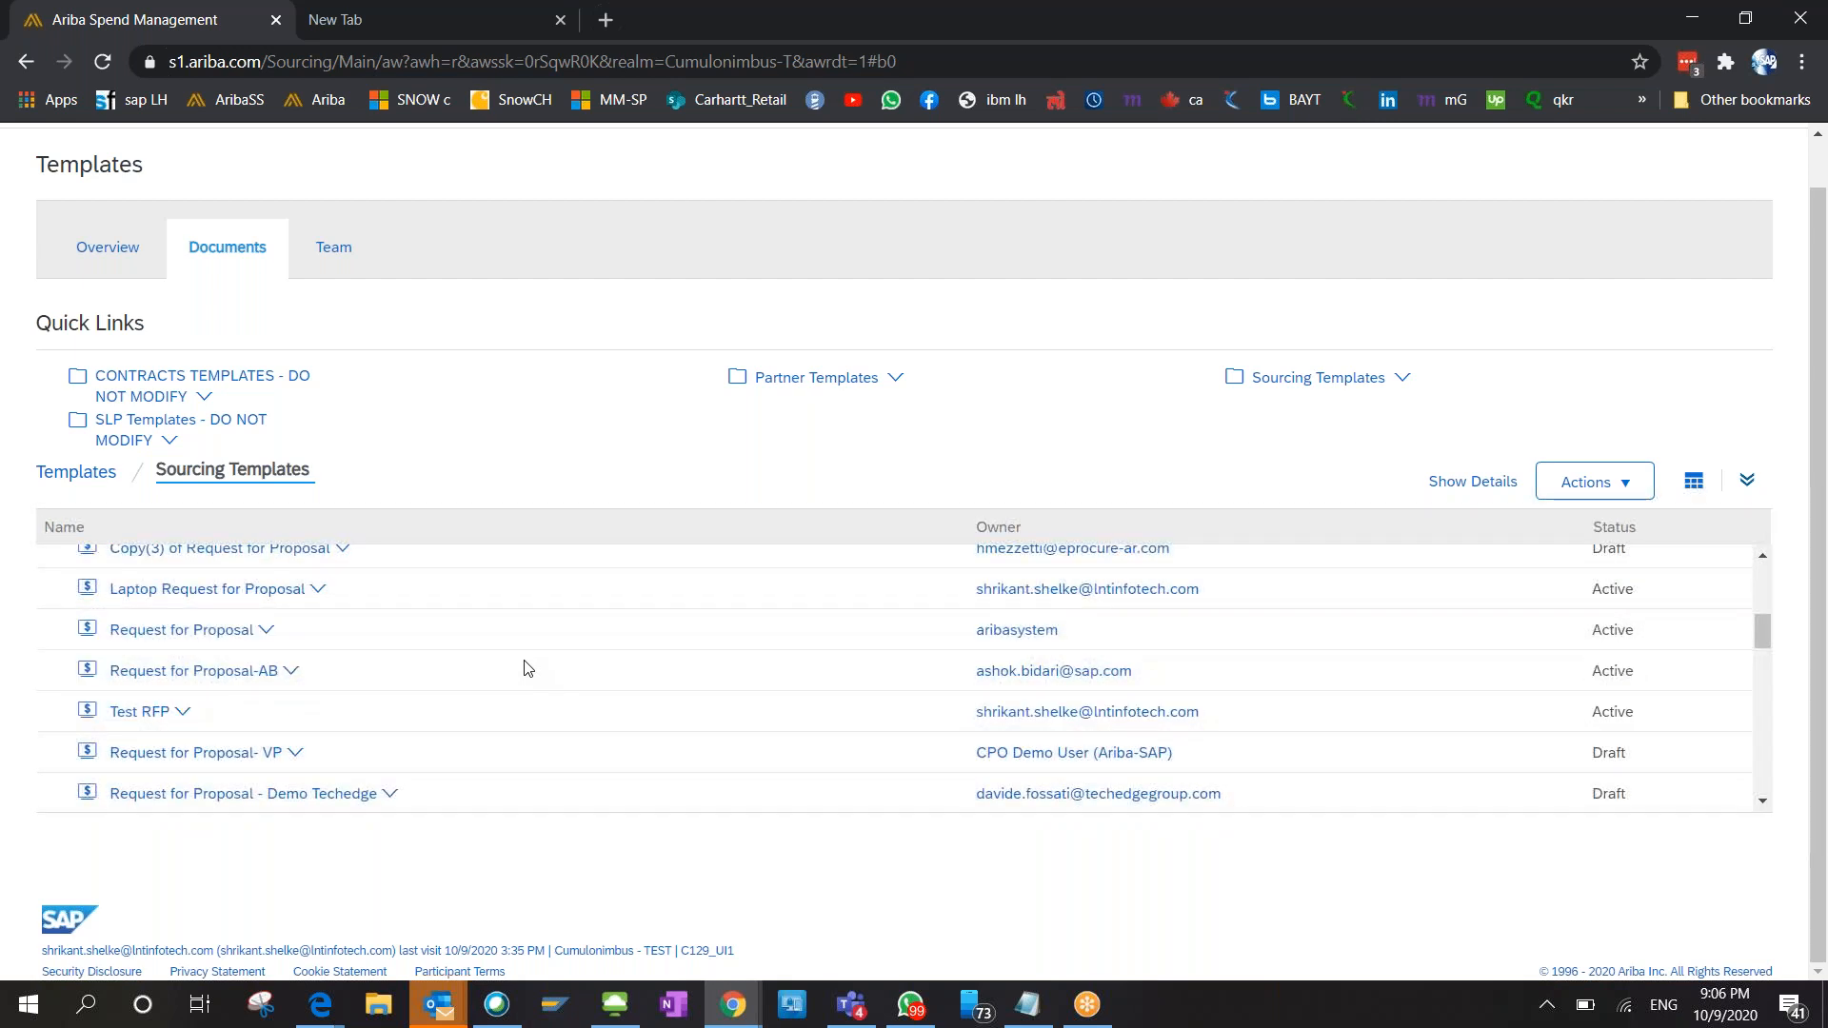
{"action": "scroll", "coordinate": [528, 666], "scroll_direction": "up", "scroll_amount": 5}
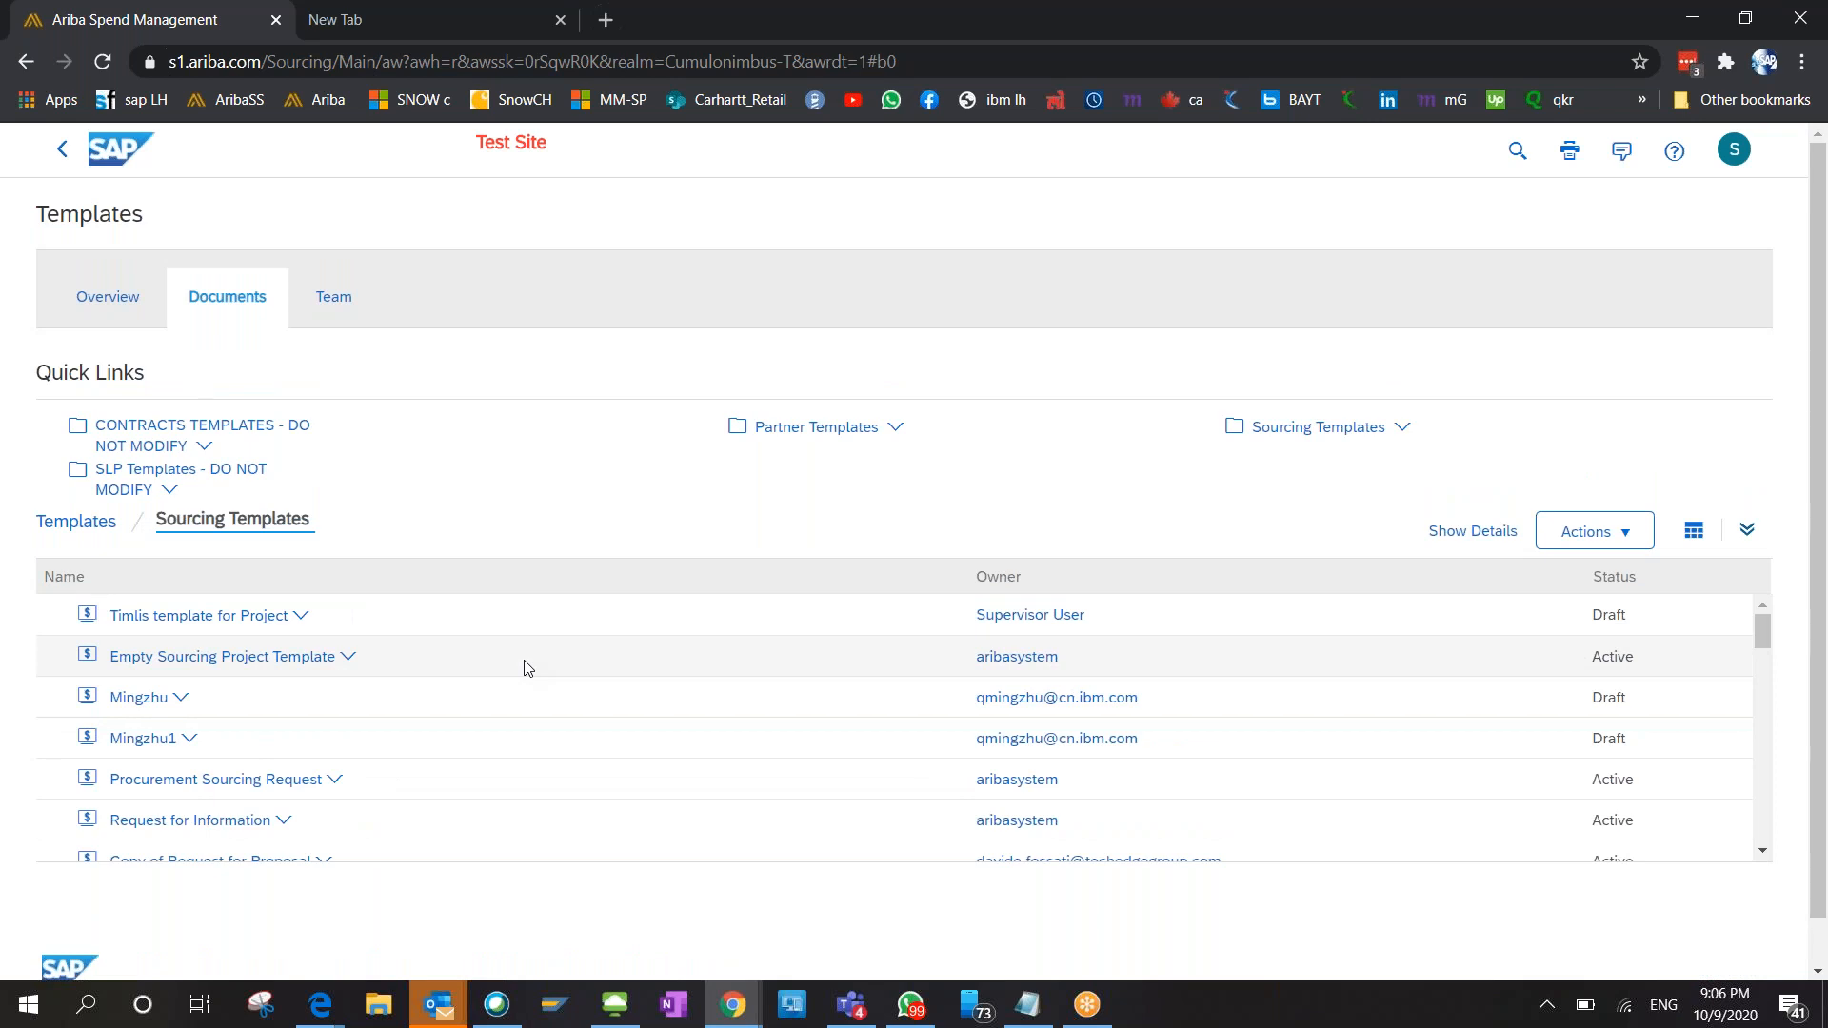
{"action": "left_click", "coordinate": [348, 657]}
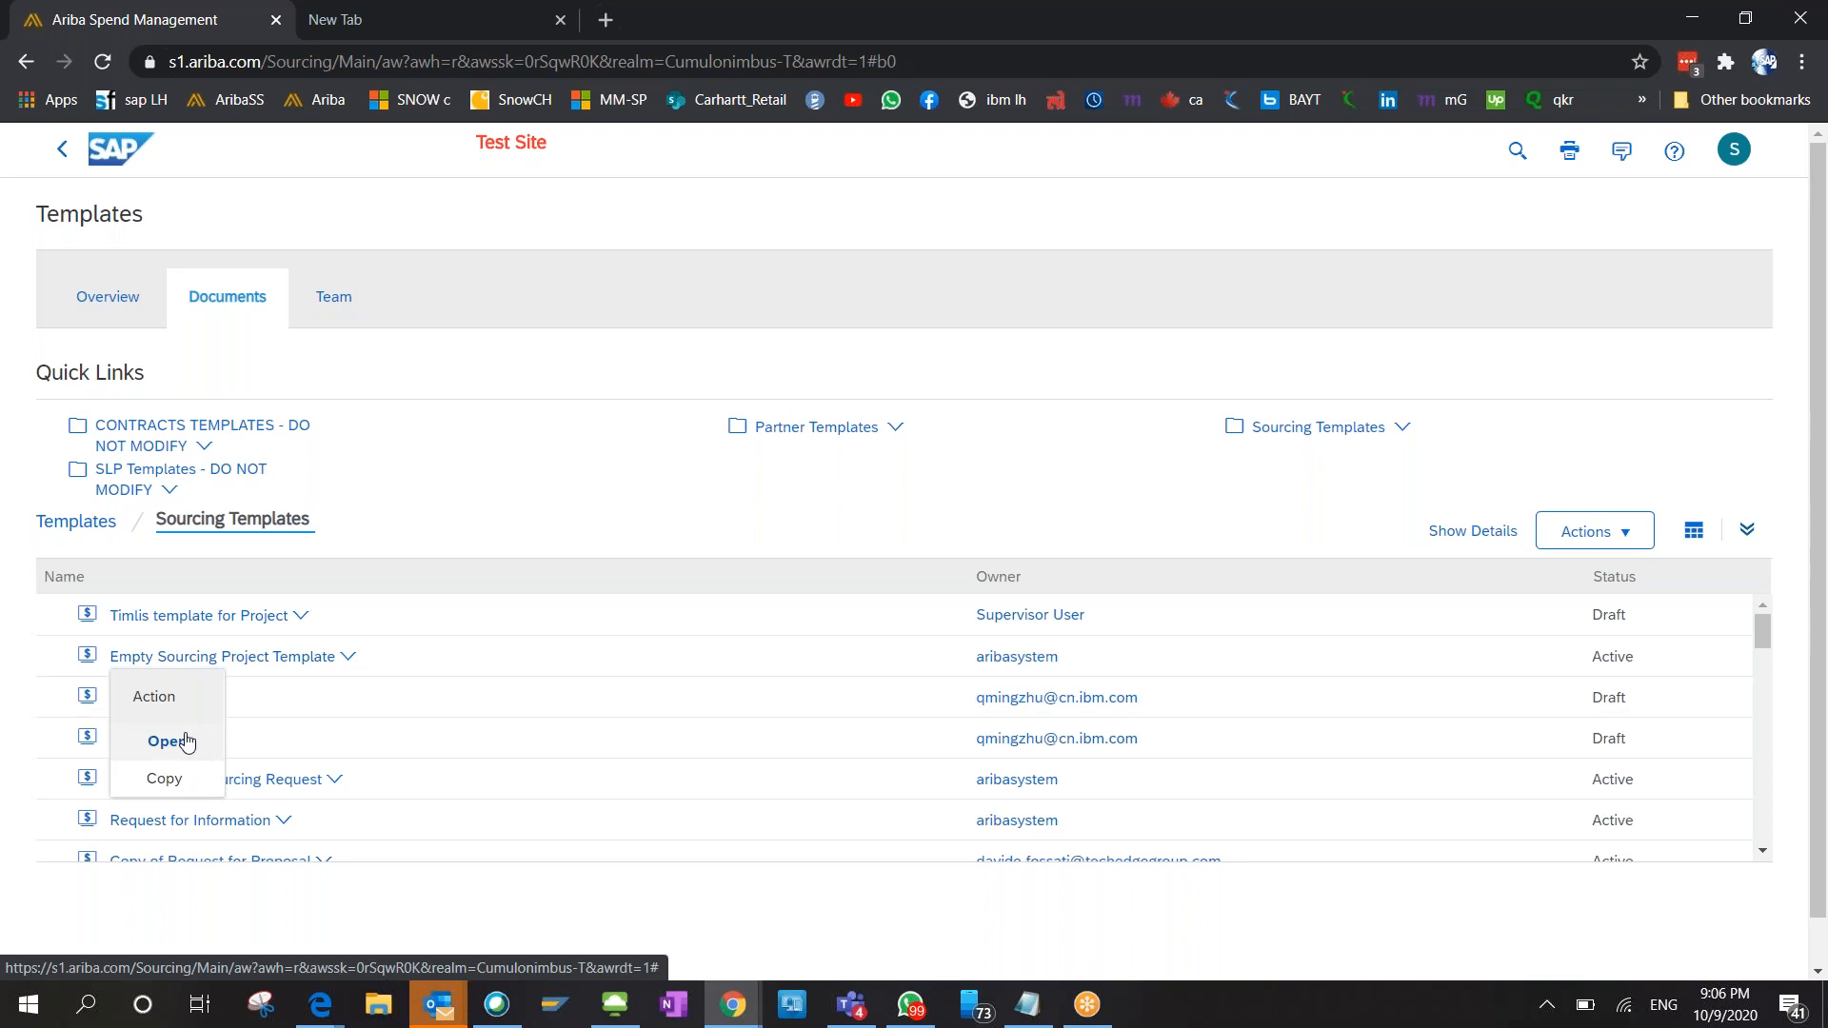
{"action": "left_click", "coordinate": [167, 741]}
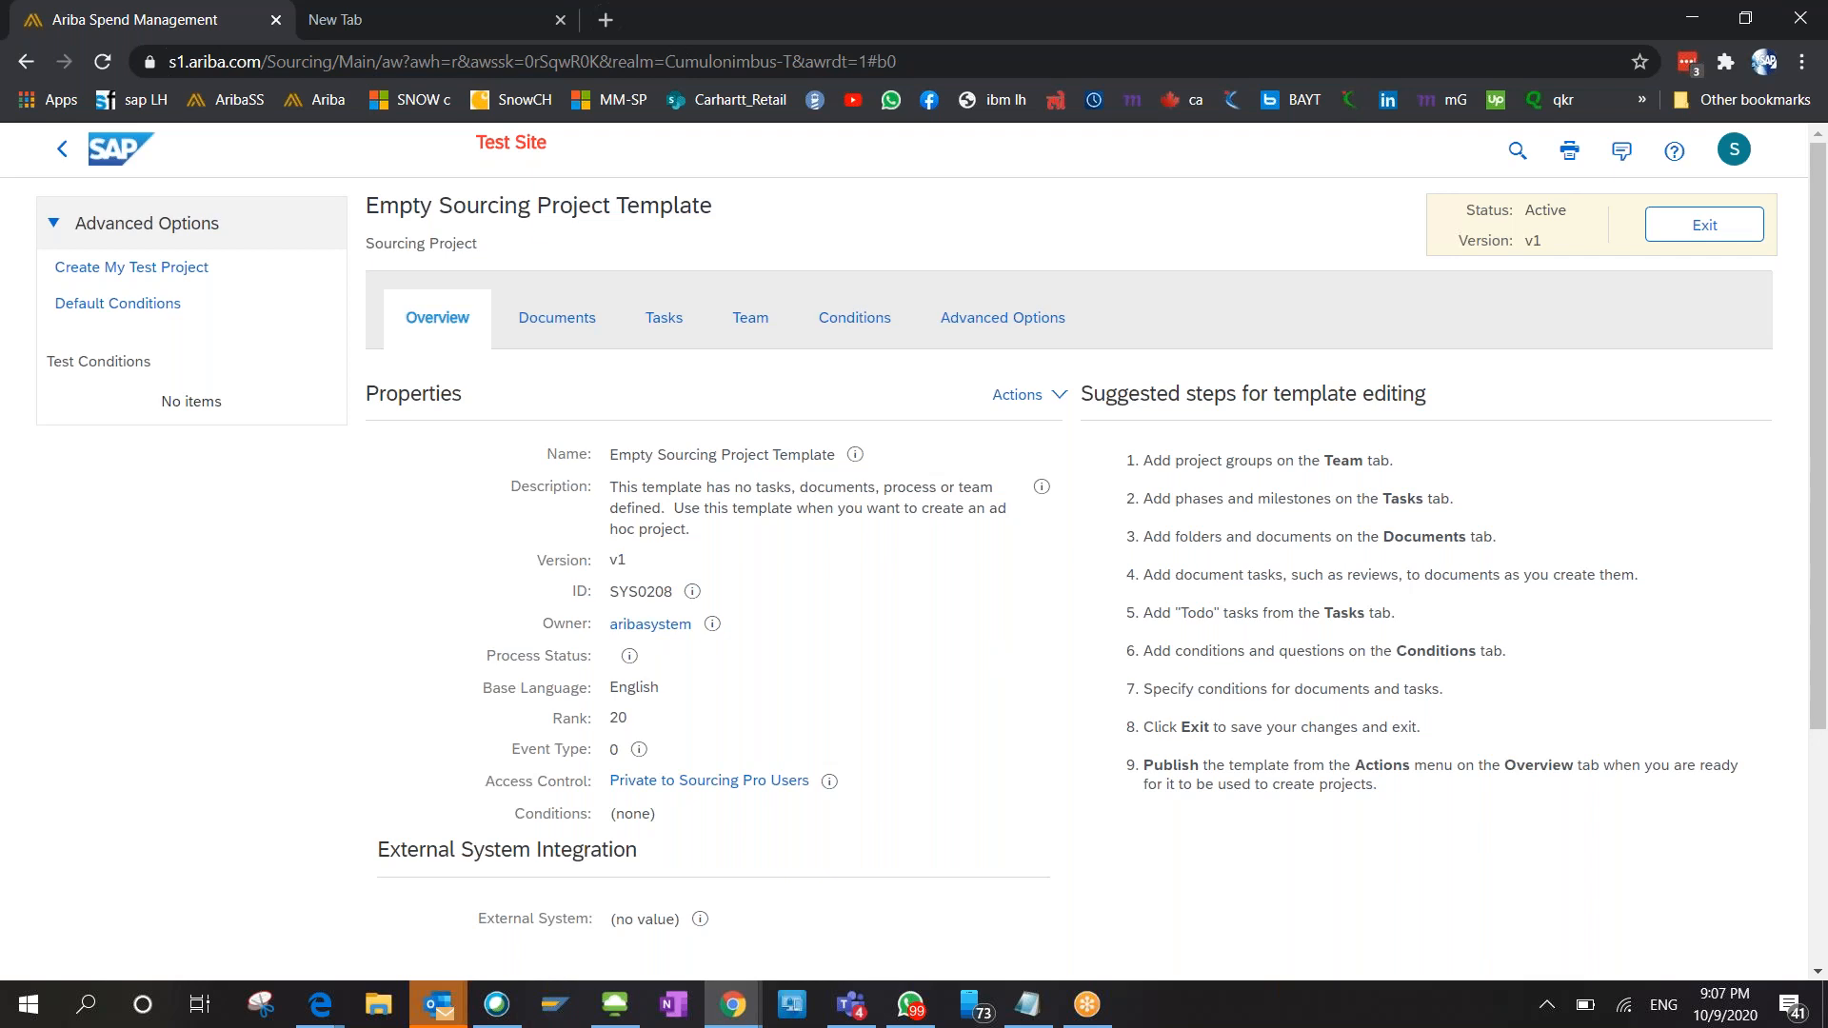
{"action": "triple_click", "coordinate": [571, 205]}
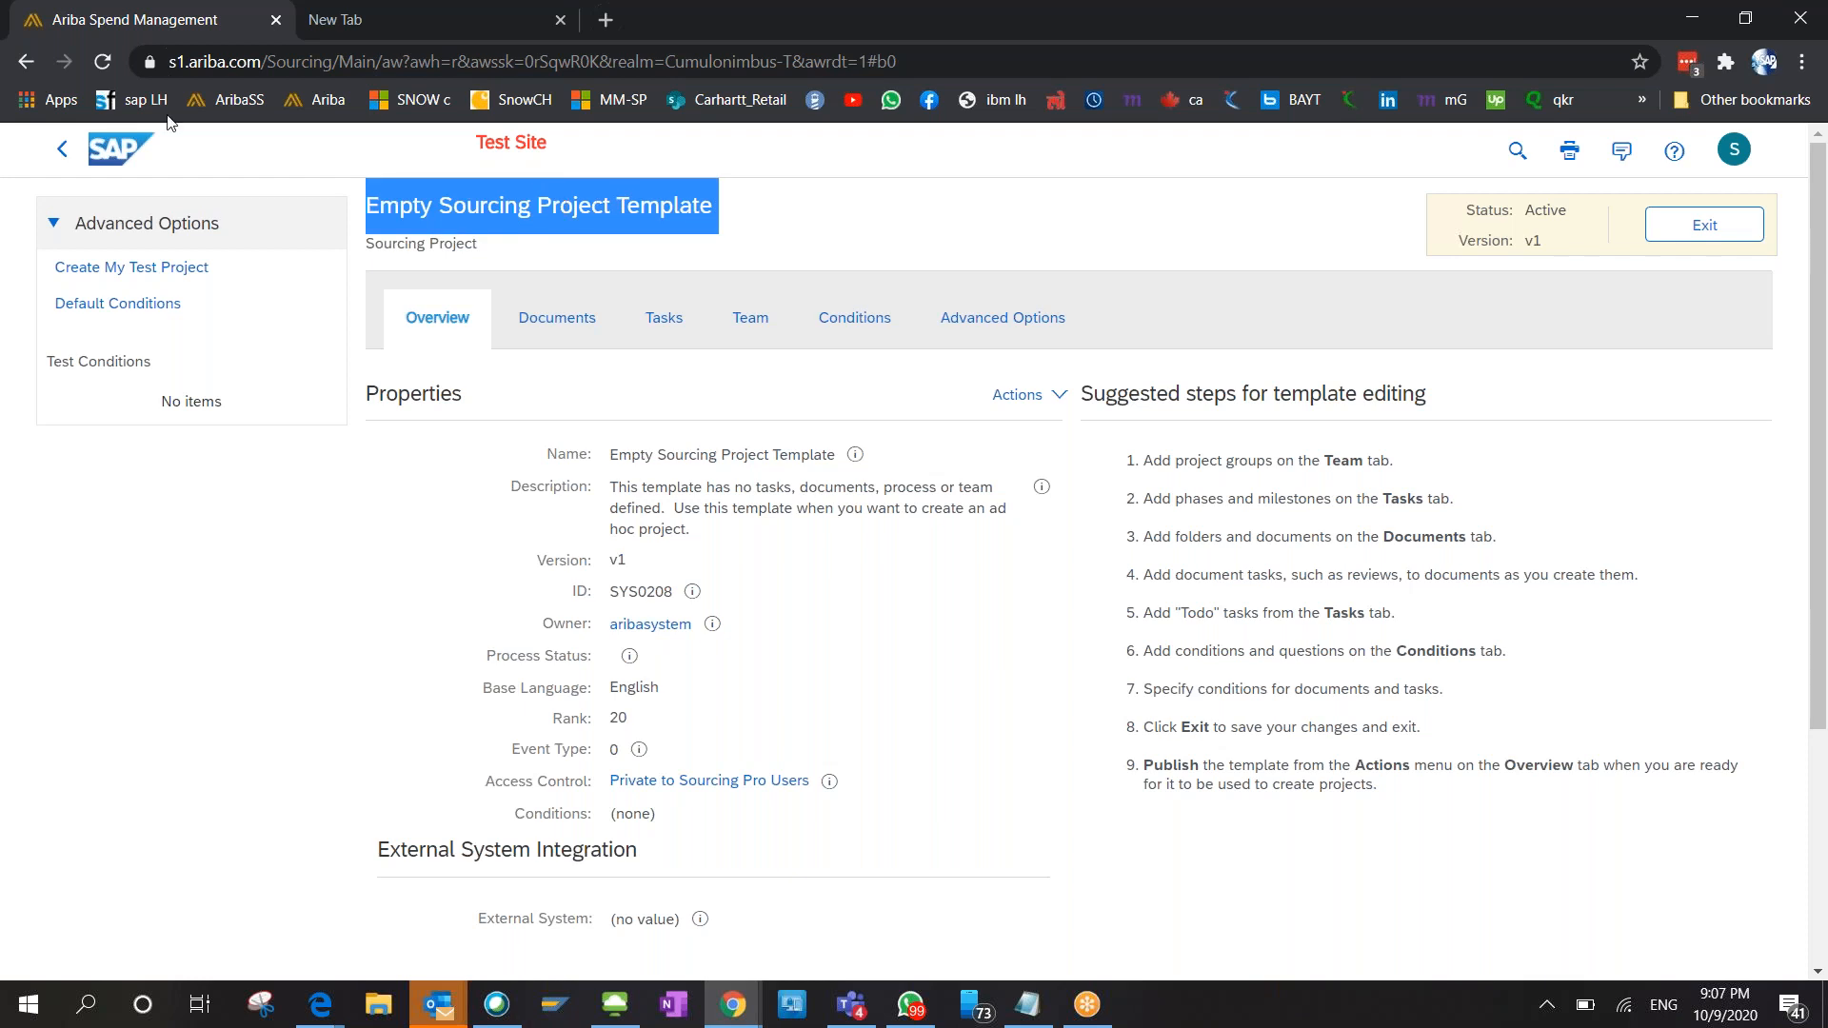
{"action": "left_click", "coordinate": [64, 151]}
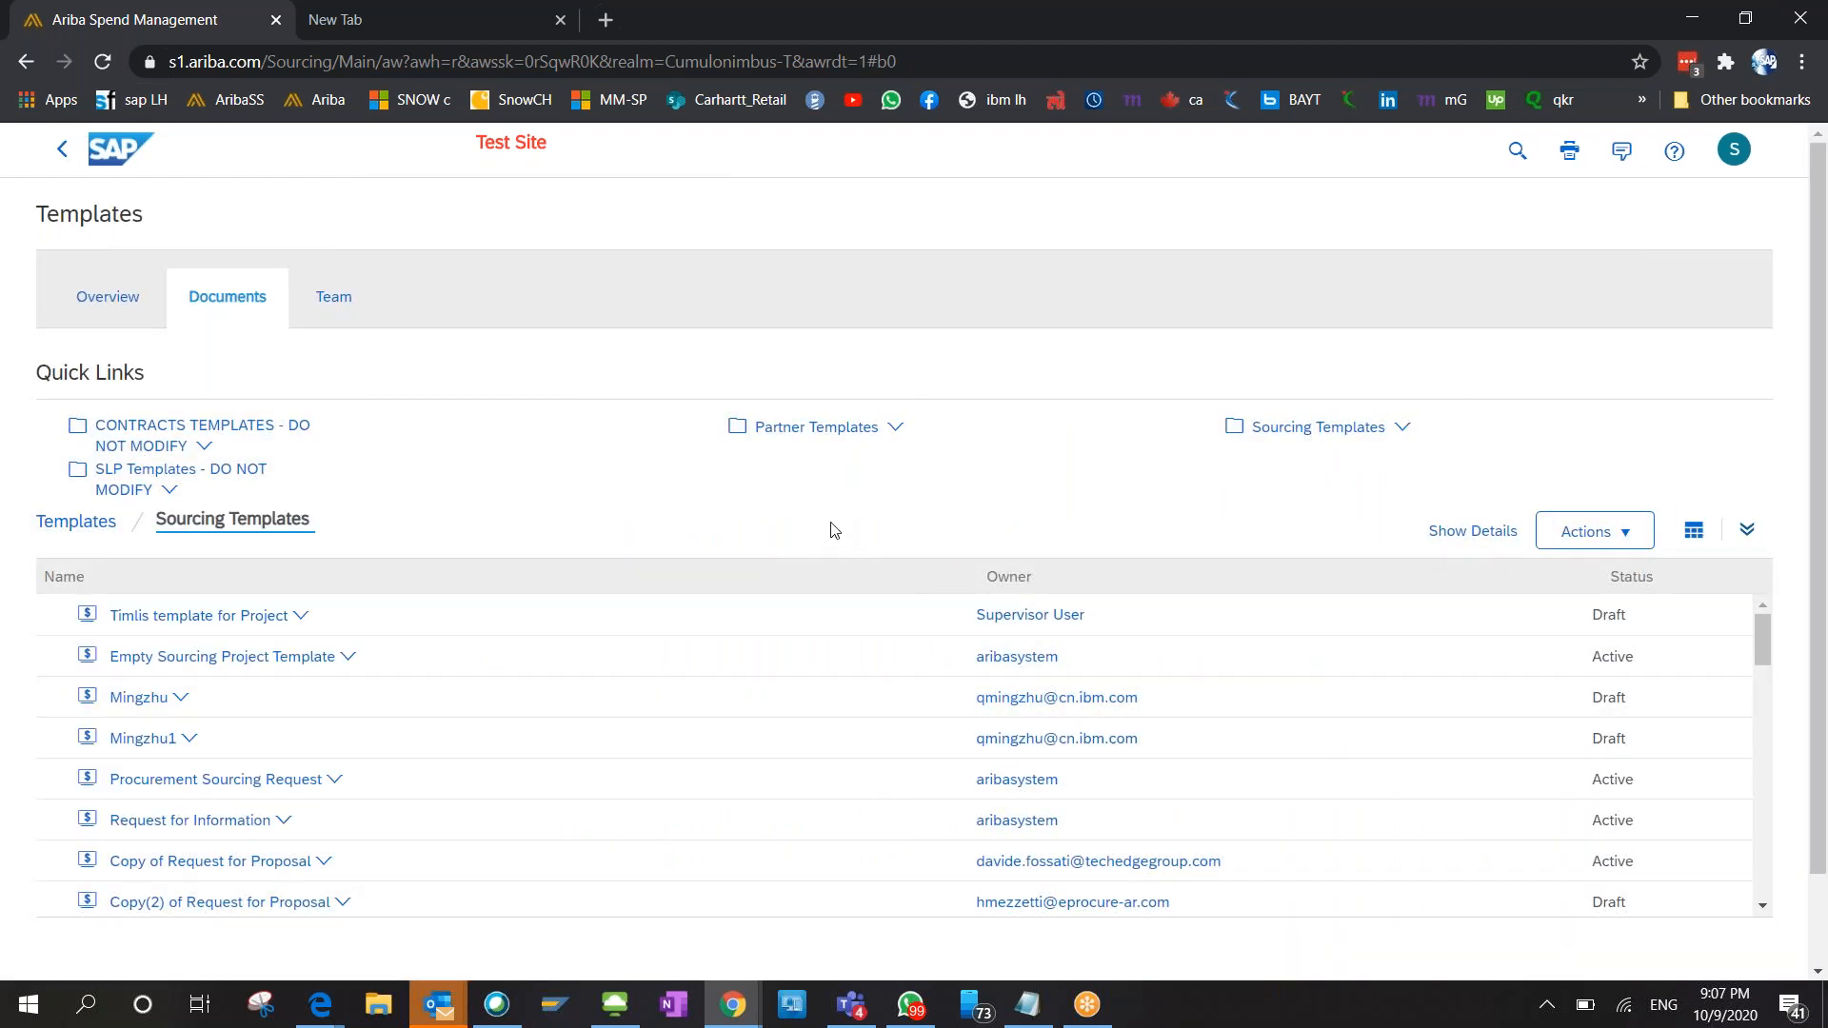
Reopen the Empty Sourcing Project Template, examine its suggested steps for template editing, and go back to the template list.
{"action": "left_click", "coordinate": [171, 667]}
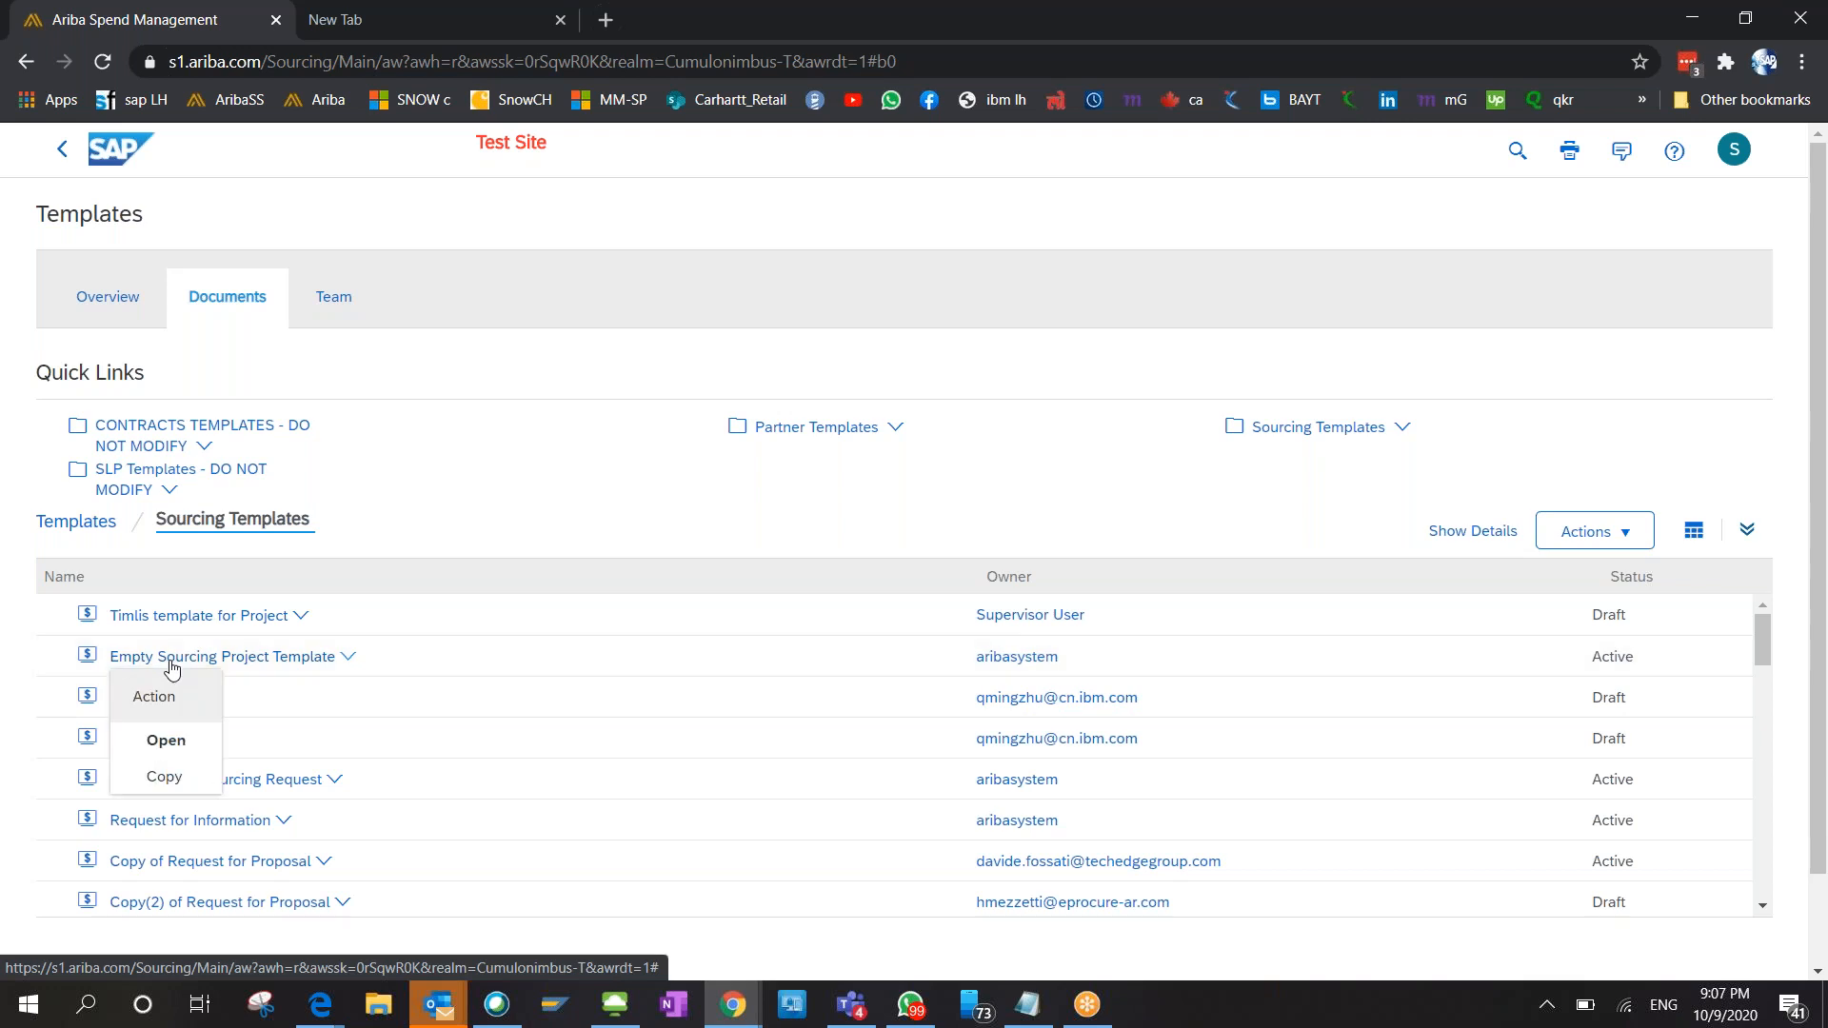
{"action": "left_click", "coordinate": [166, 742]}
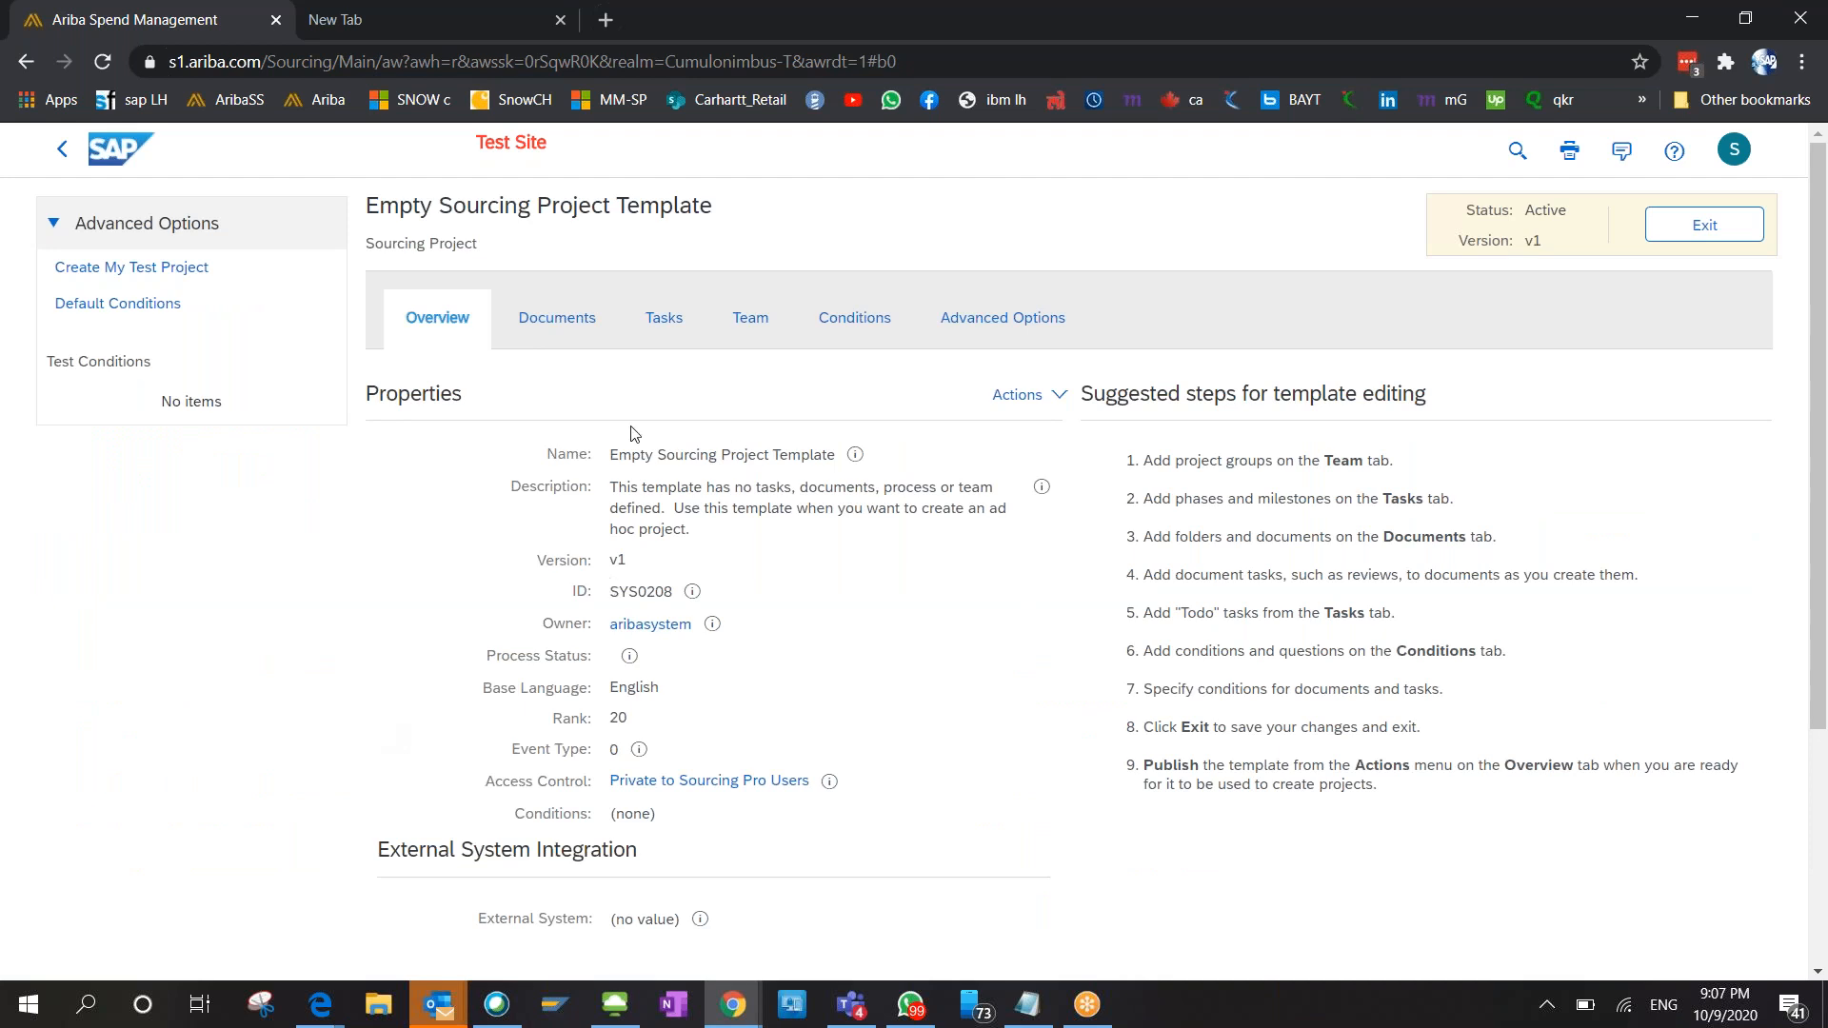
{"action": "triple_click", "coordinate": [1101, 392]}
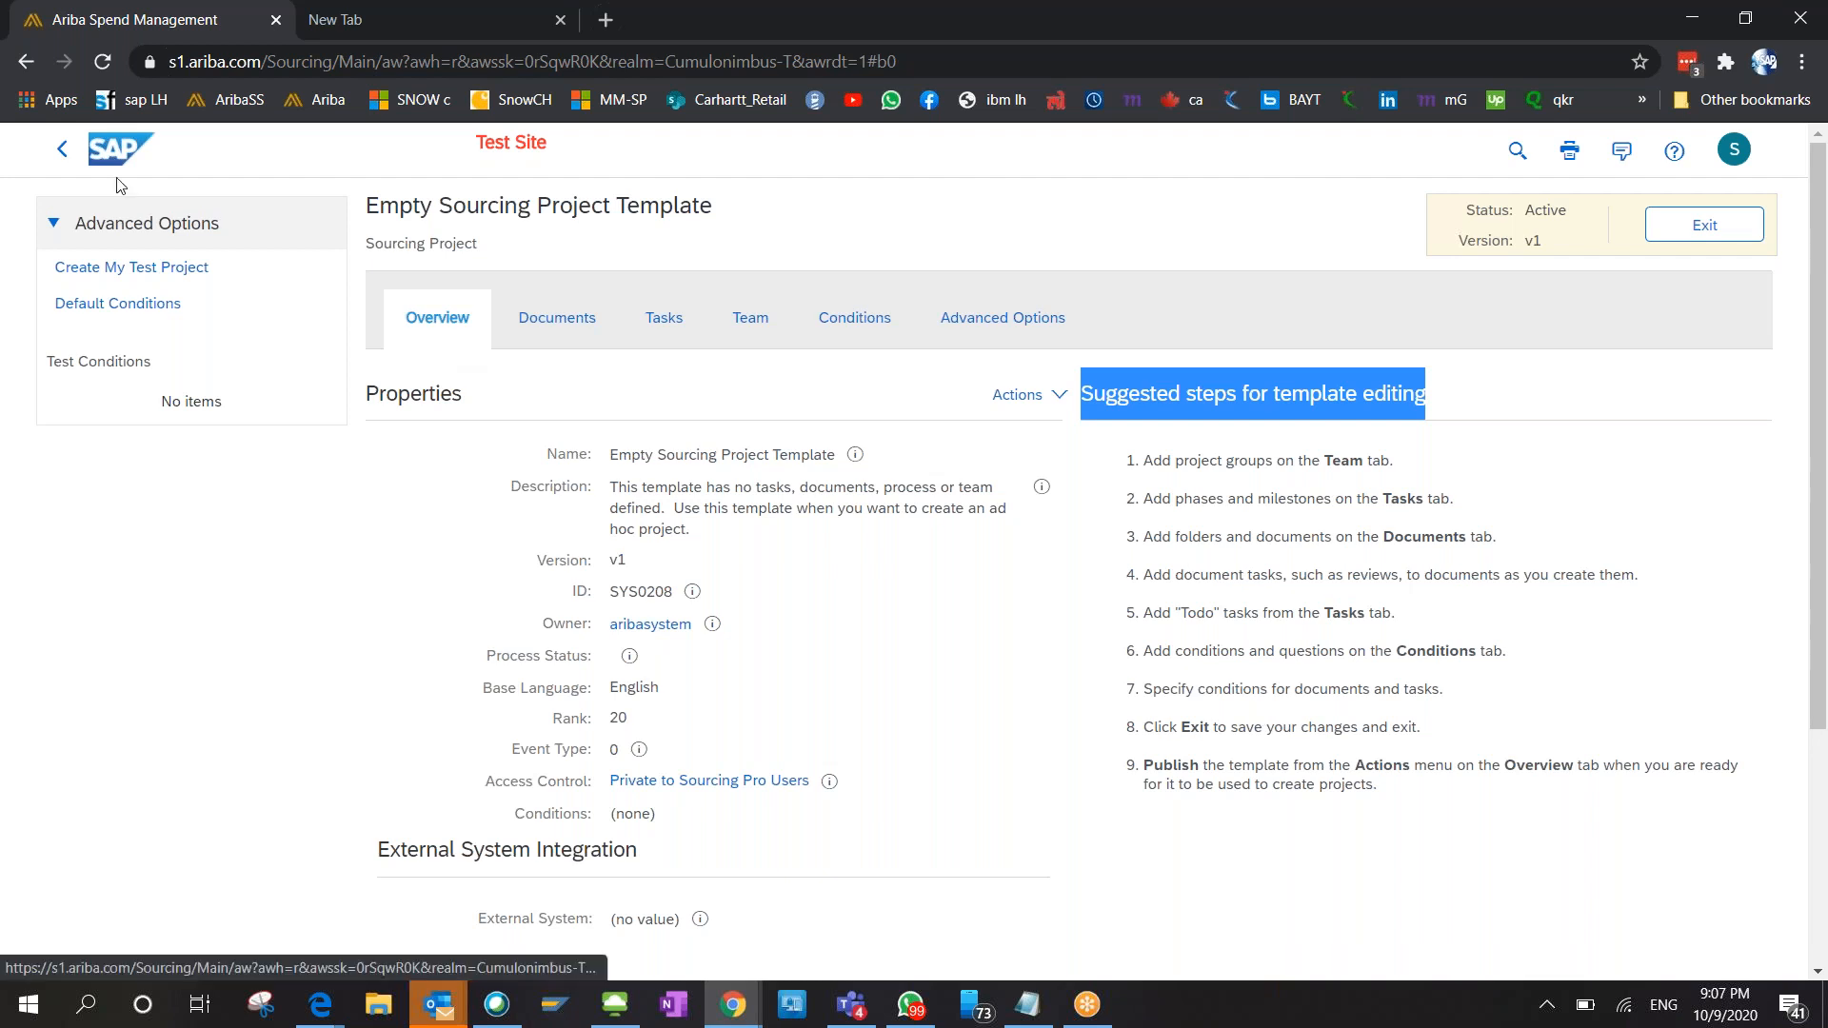
{"action": "left_click", "coordinate": [59, 152]}
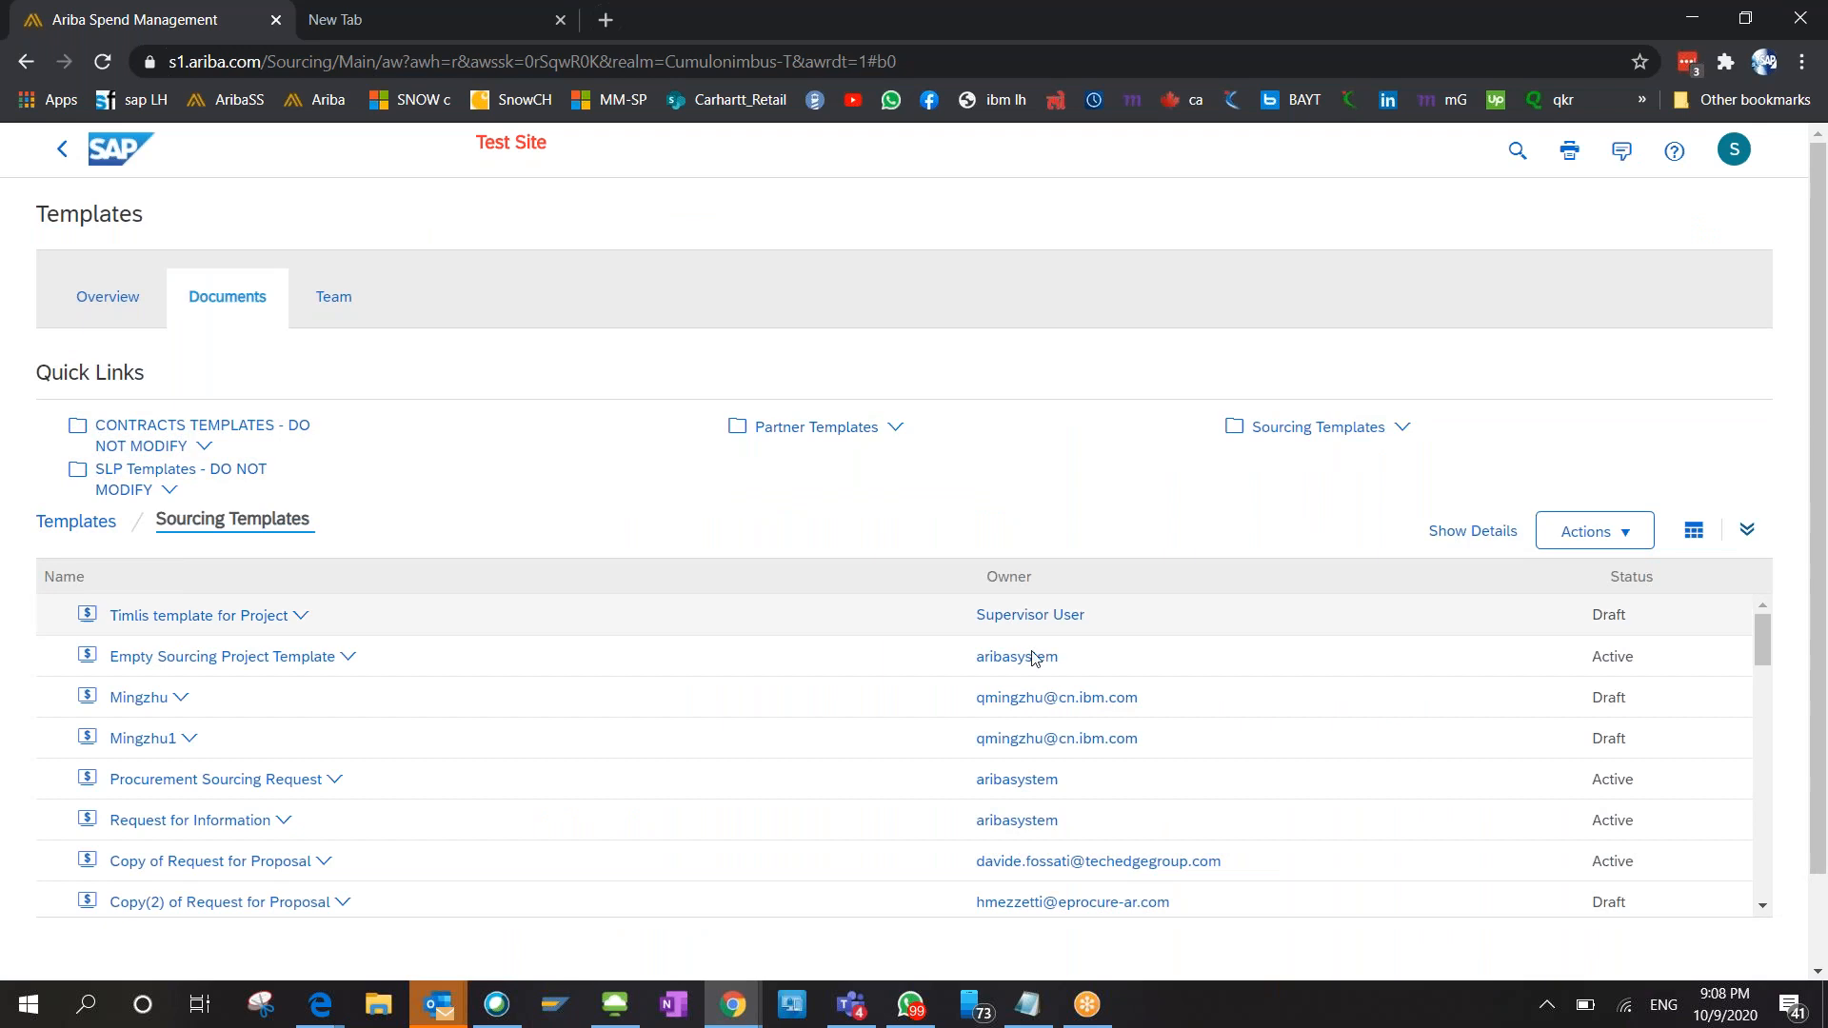
Open the aribasystem-owned Request for Proposal template, examine its properties, tasks and documents, and return to the template list.
{"action": "scroll", "coordinate": [585, 755], "scroll_direction": "down", "scroll_amount": 3}
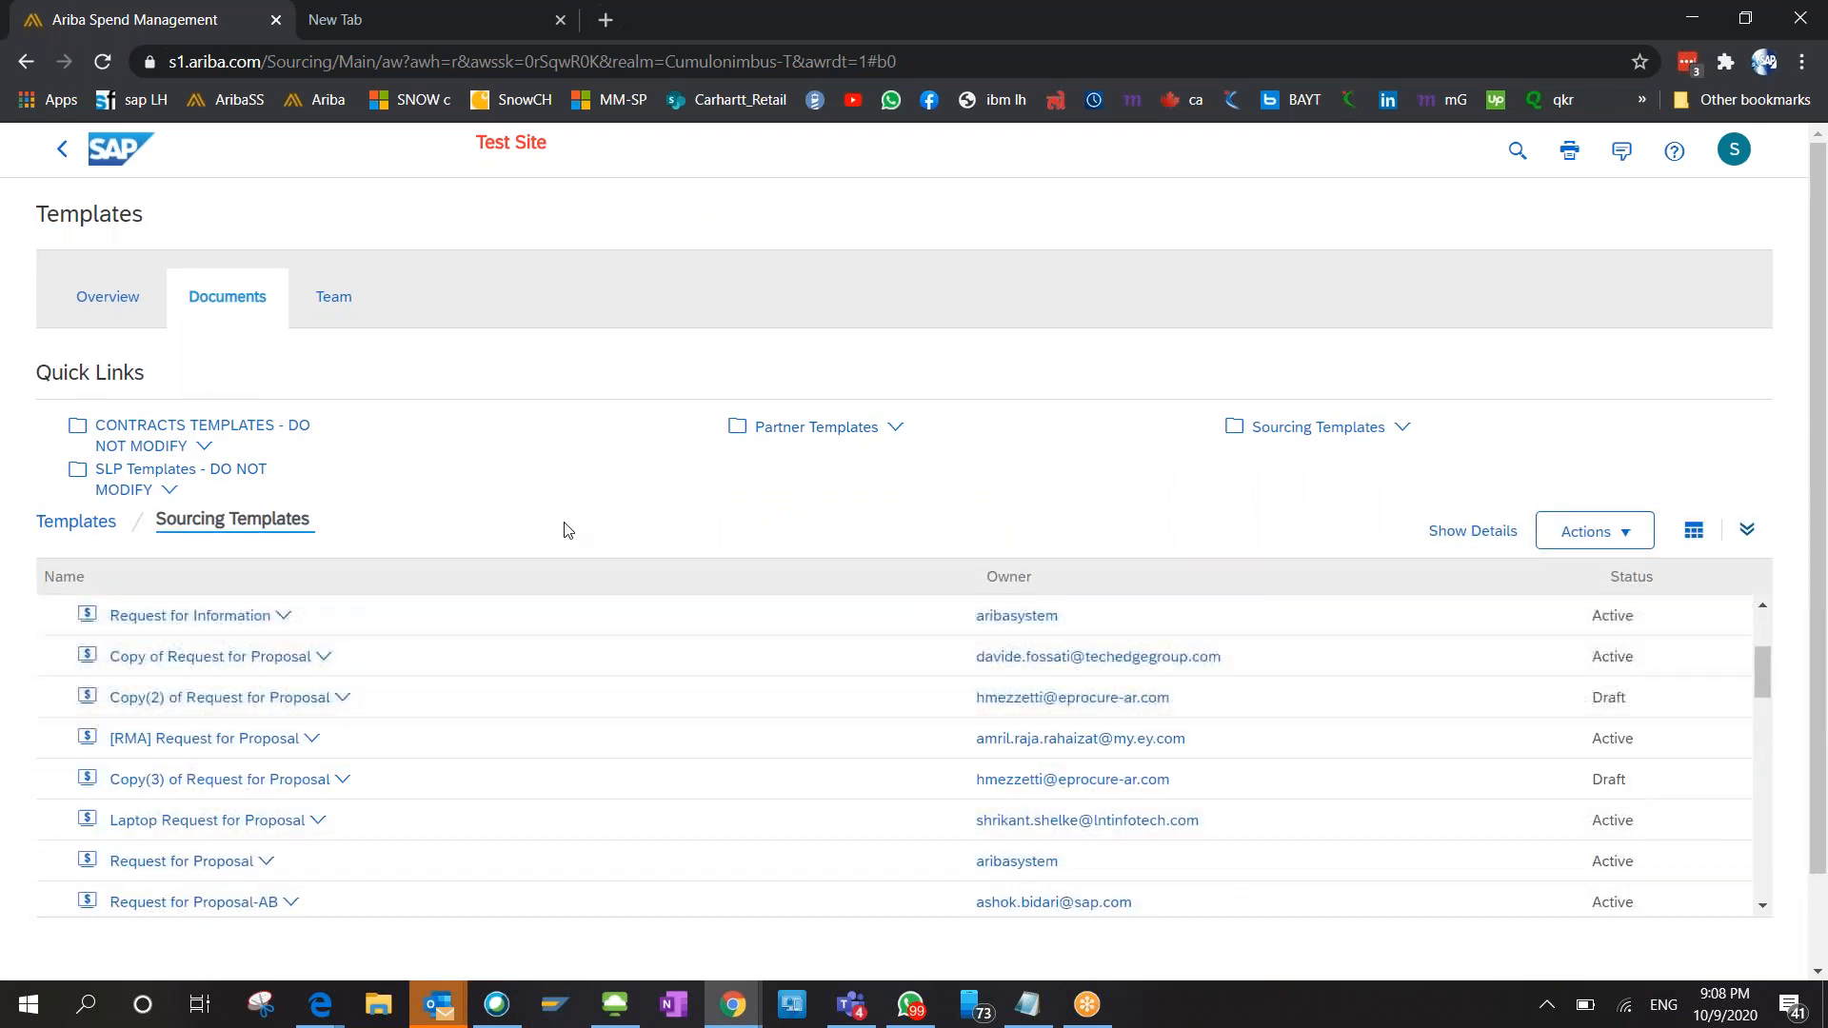
{"action": "scroll", "coordinate": [564, 531], "scroll_direction": "down", "scroll_amount": 1}
{"action": "scroll", "coordinate": [396, 771], "scroll_direction": "down", "scroll_amount": 2}
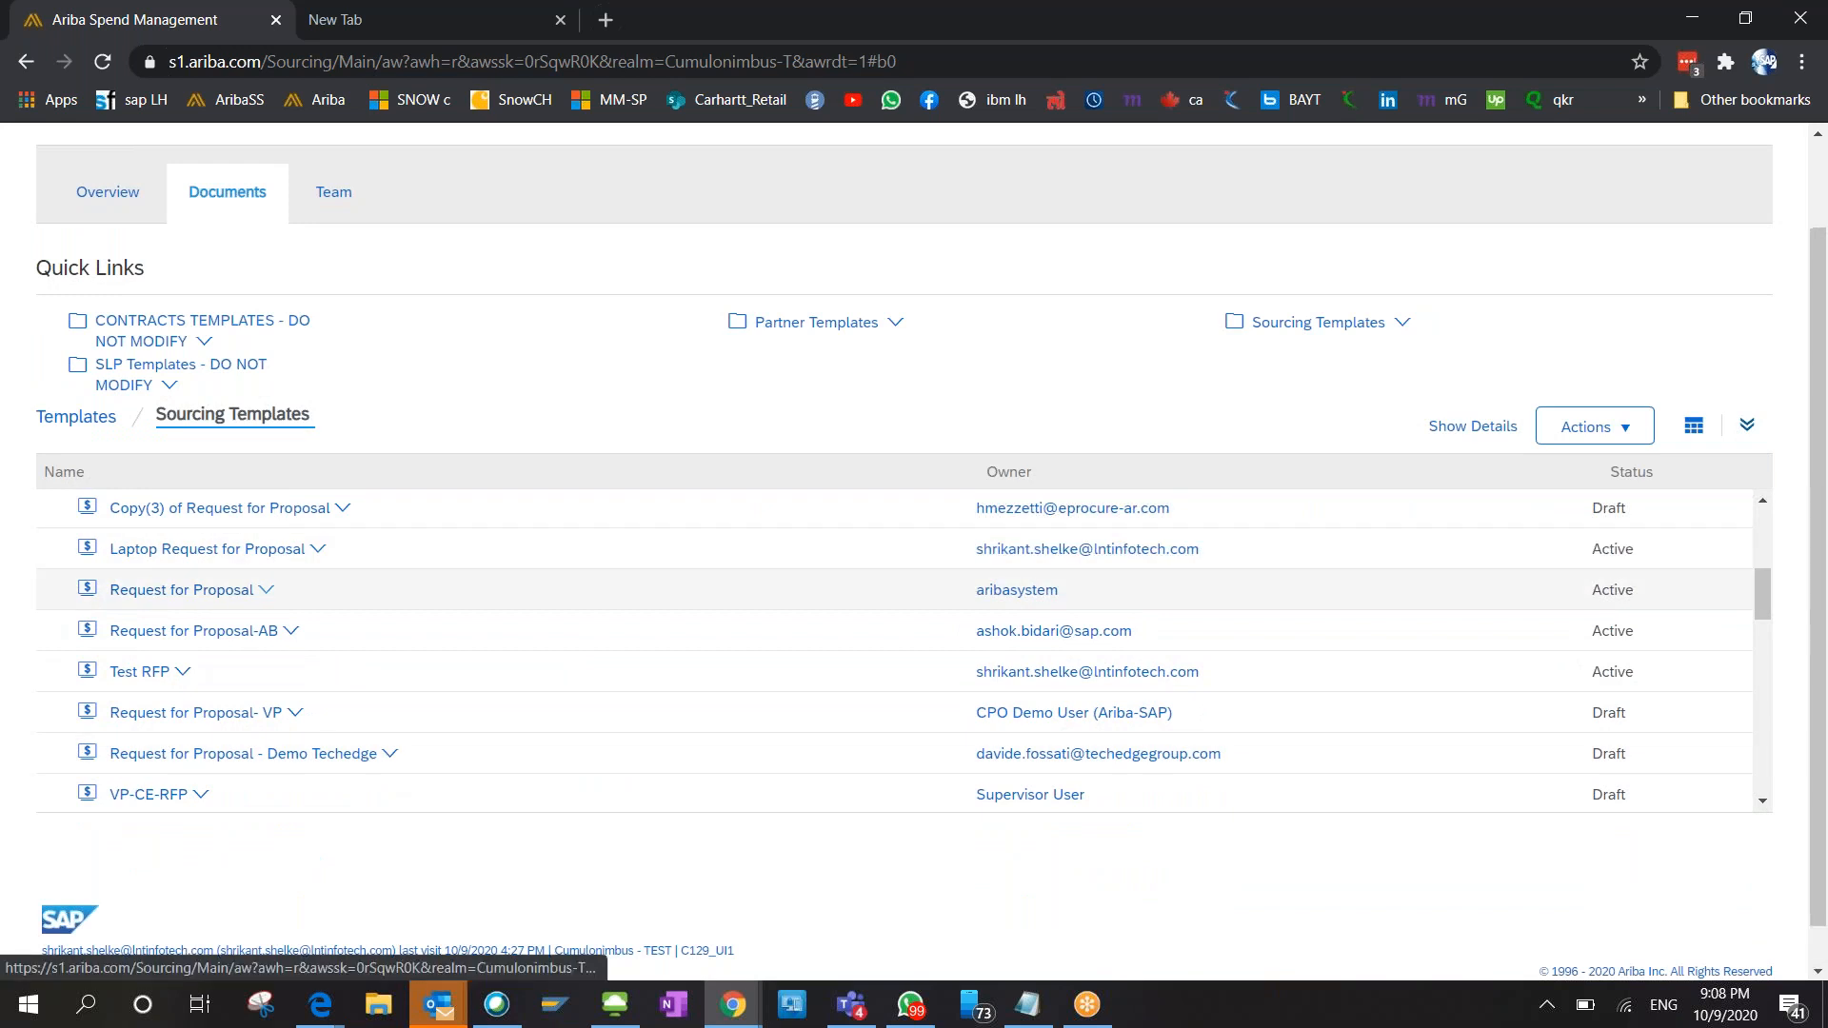
{"action": "left_click", "coordinate": [190, 589]}
{"action": "left_click", "coordinate": [176, 676]}
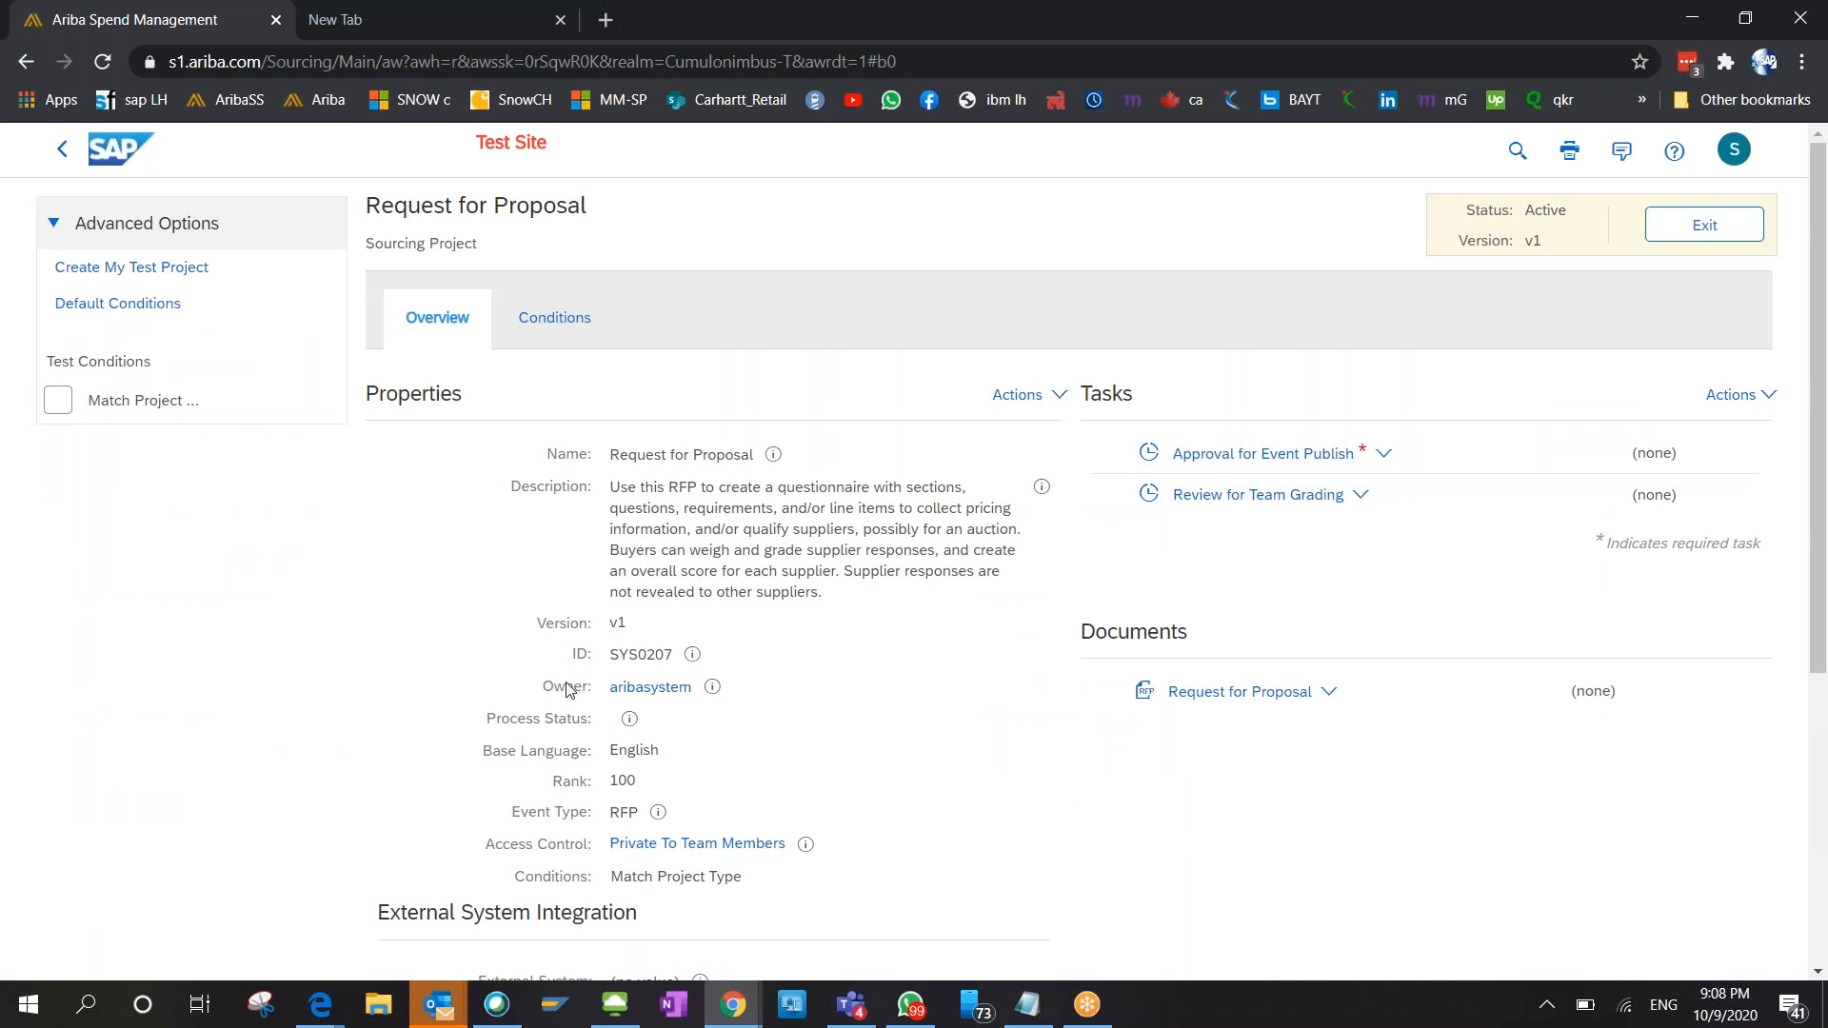
{"action": "left_click", "coordinate": [62, 152]}
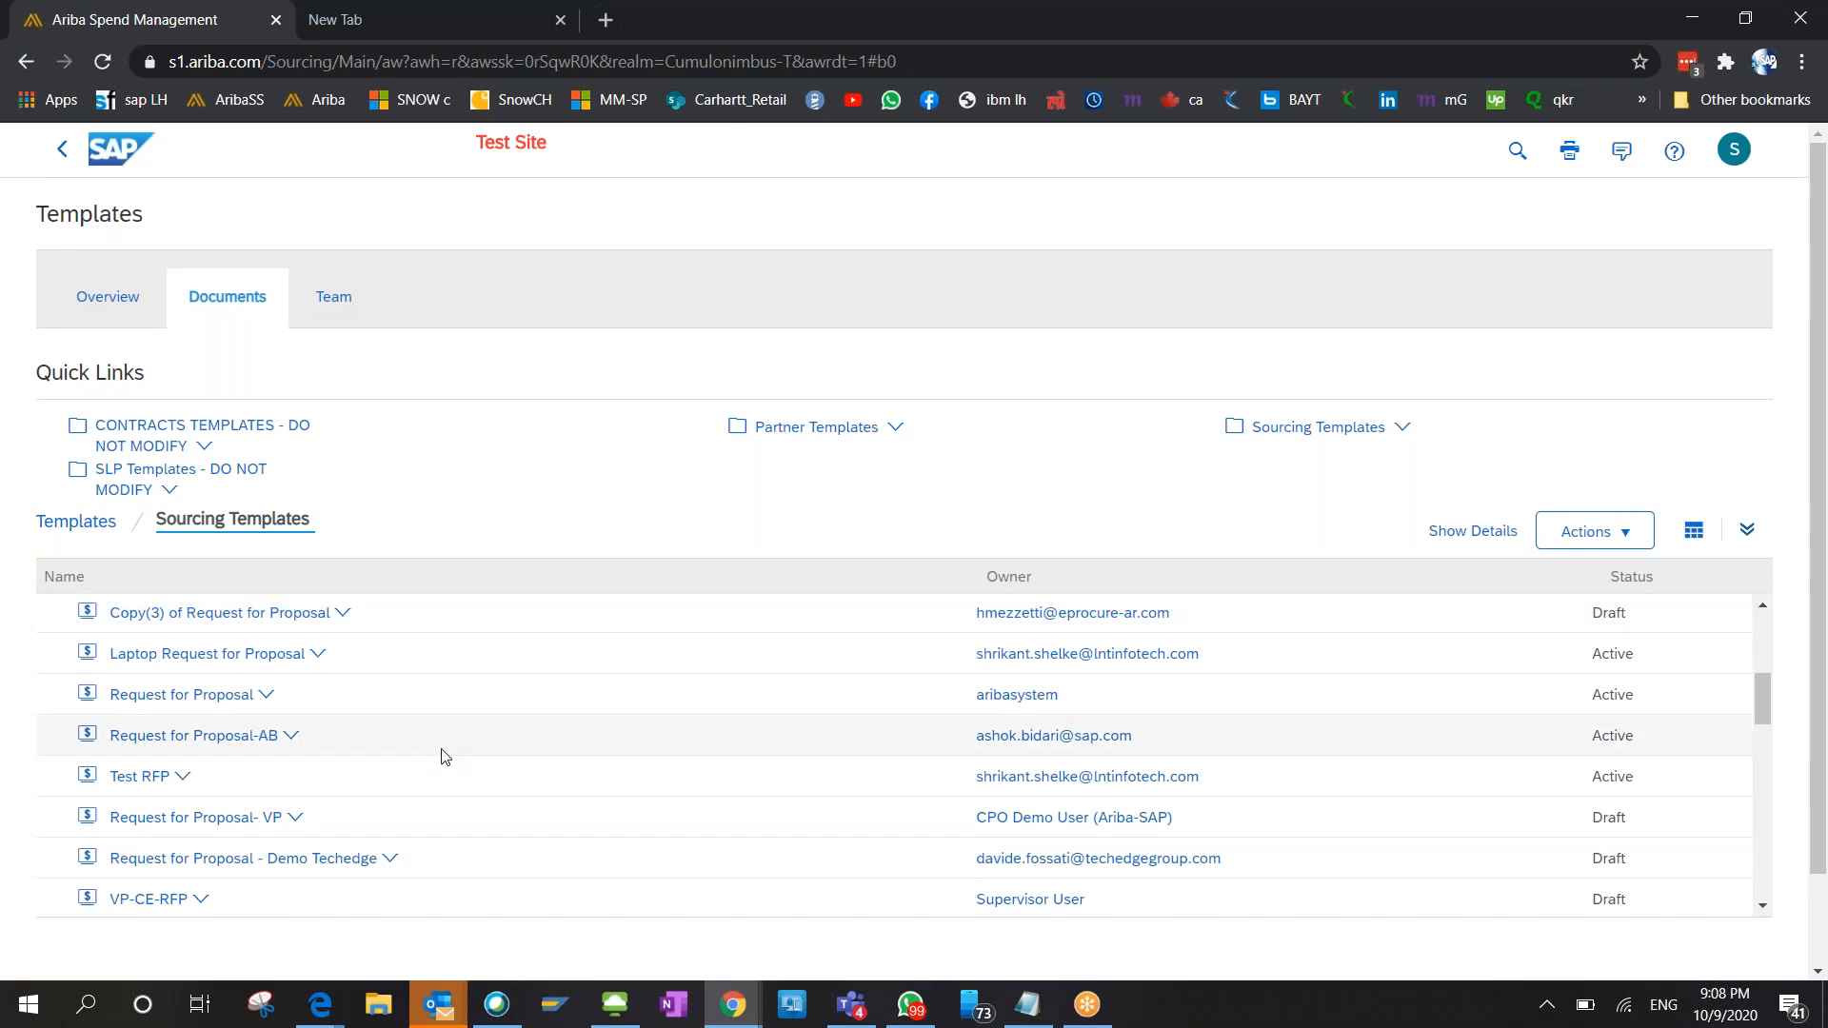
Open the Sourcing Request template, highlight all its suggested steps for template editing, and return to the template list.
{"action": "scroll", "coordinate": [445, 757], "scroll_direction": "down", "scroll_amount": 5}
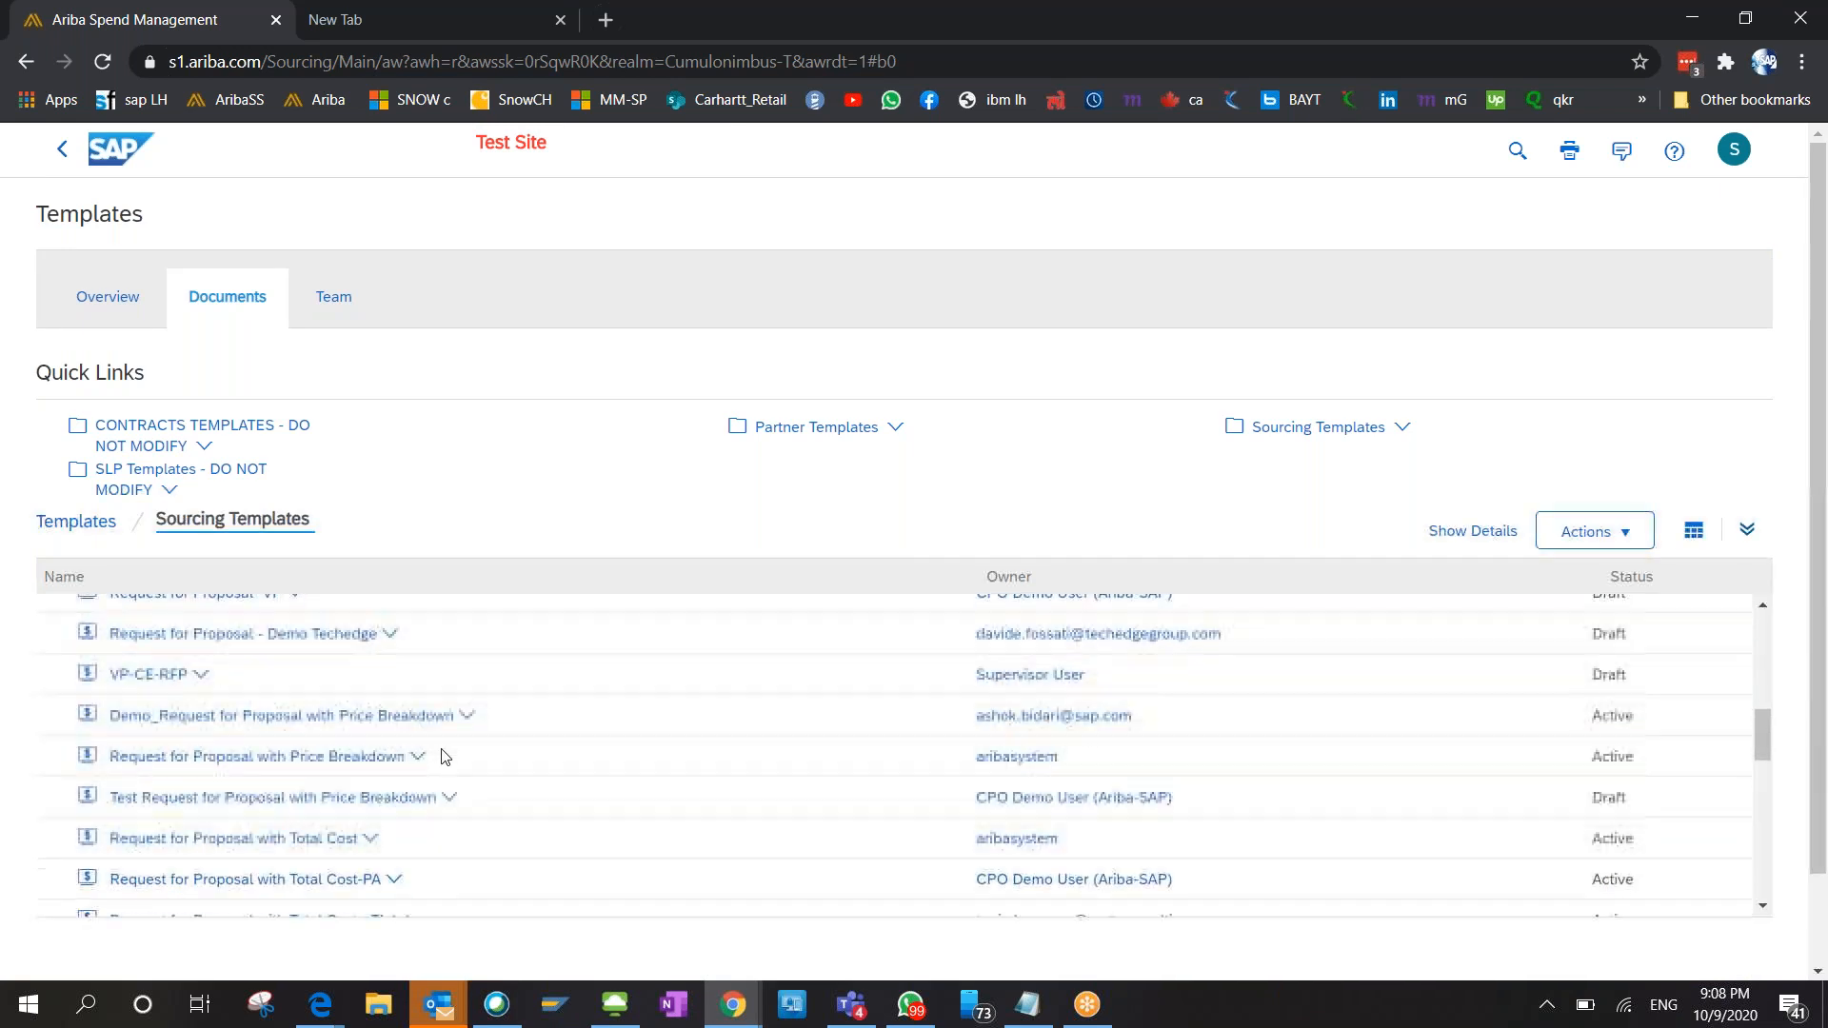
{"action": "scroll", "coordinate": [445, 757], "scroll_direction": "down", "scroll_amount": 3}
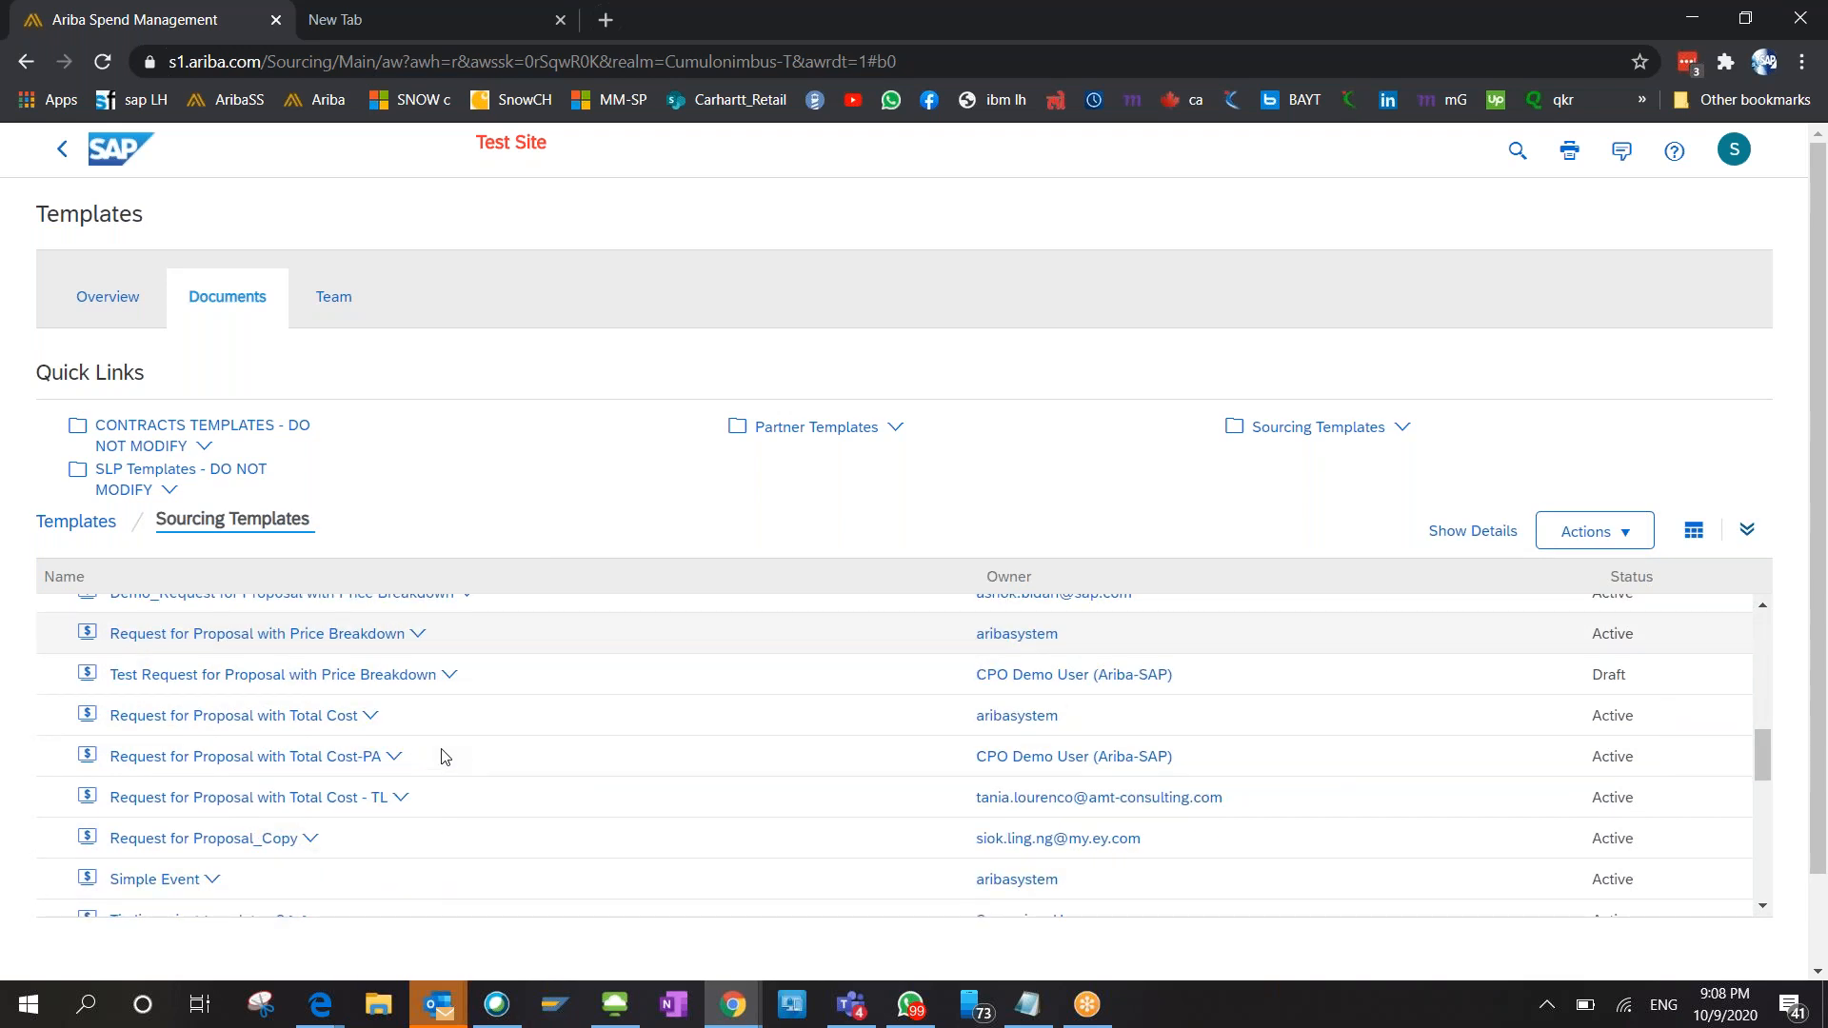
{"action": "scroll", "coordinate": [445, 757], "scroll_direction": "down", "scroll_amount": 6}
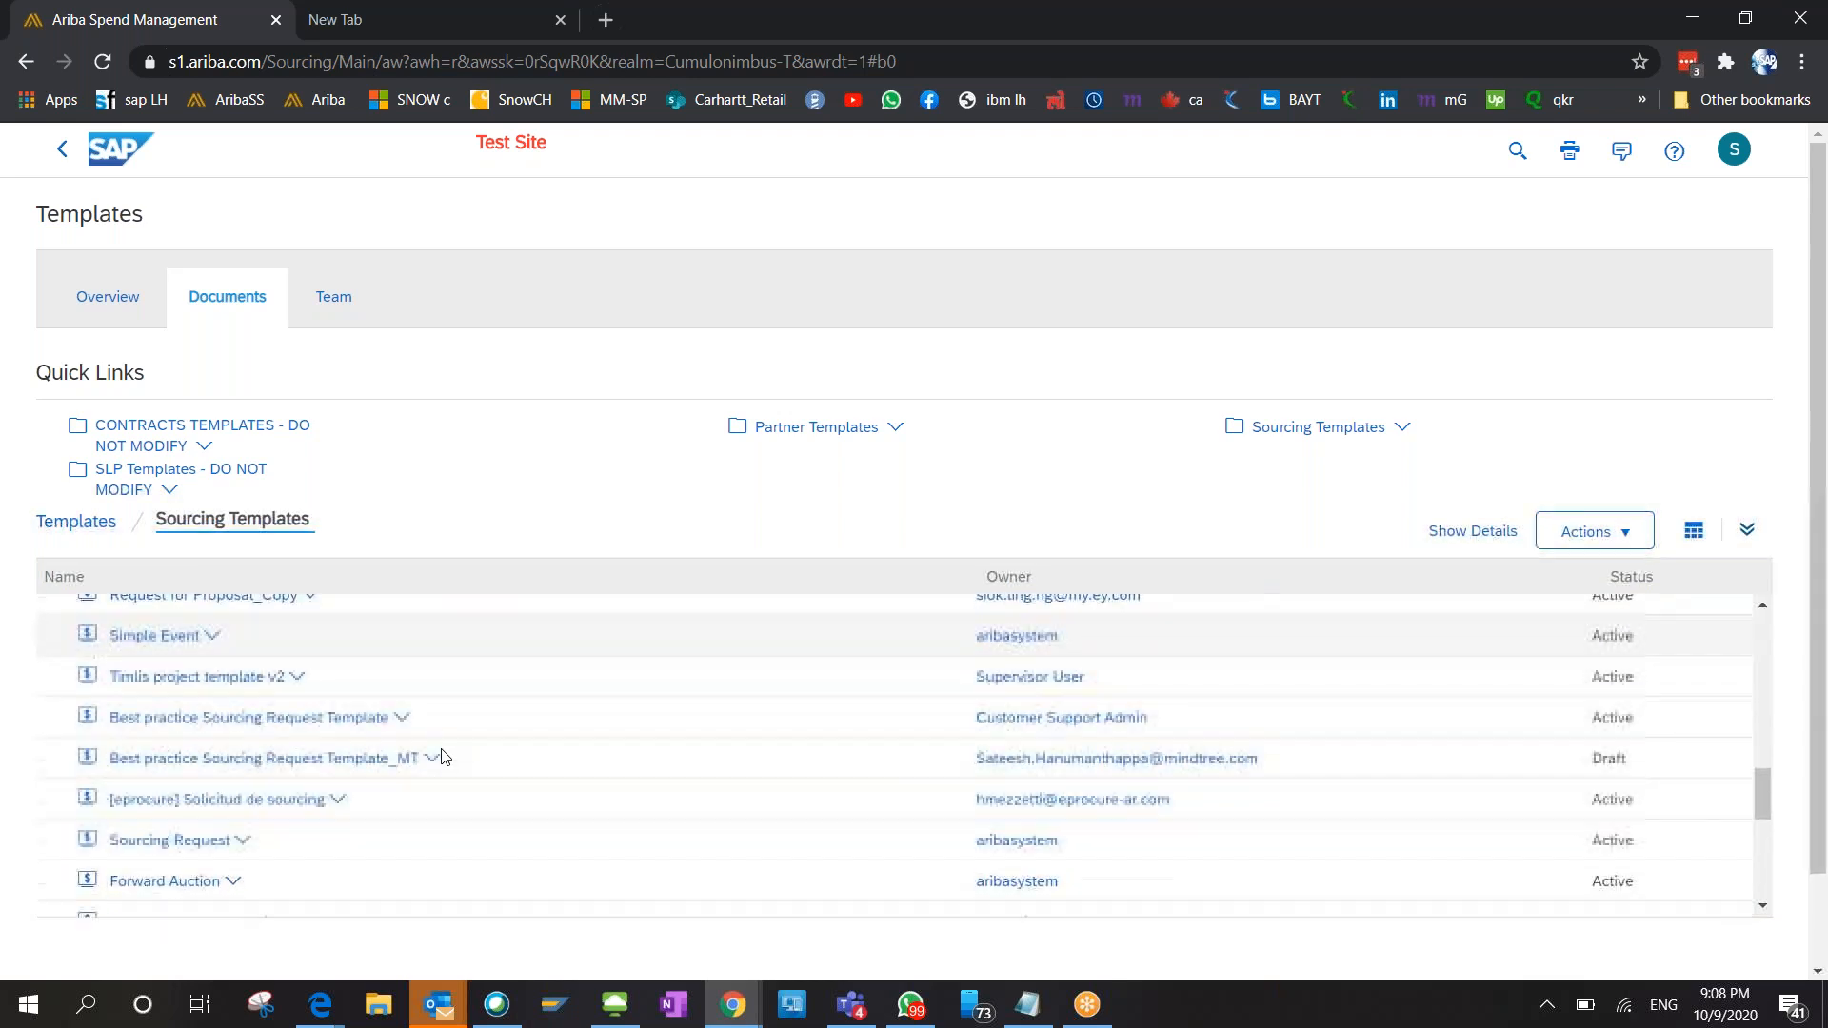
{"action": "left_click", "coordinate": [217, 844]}
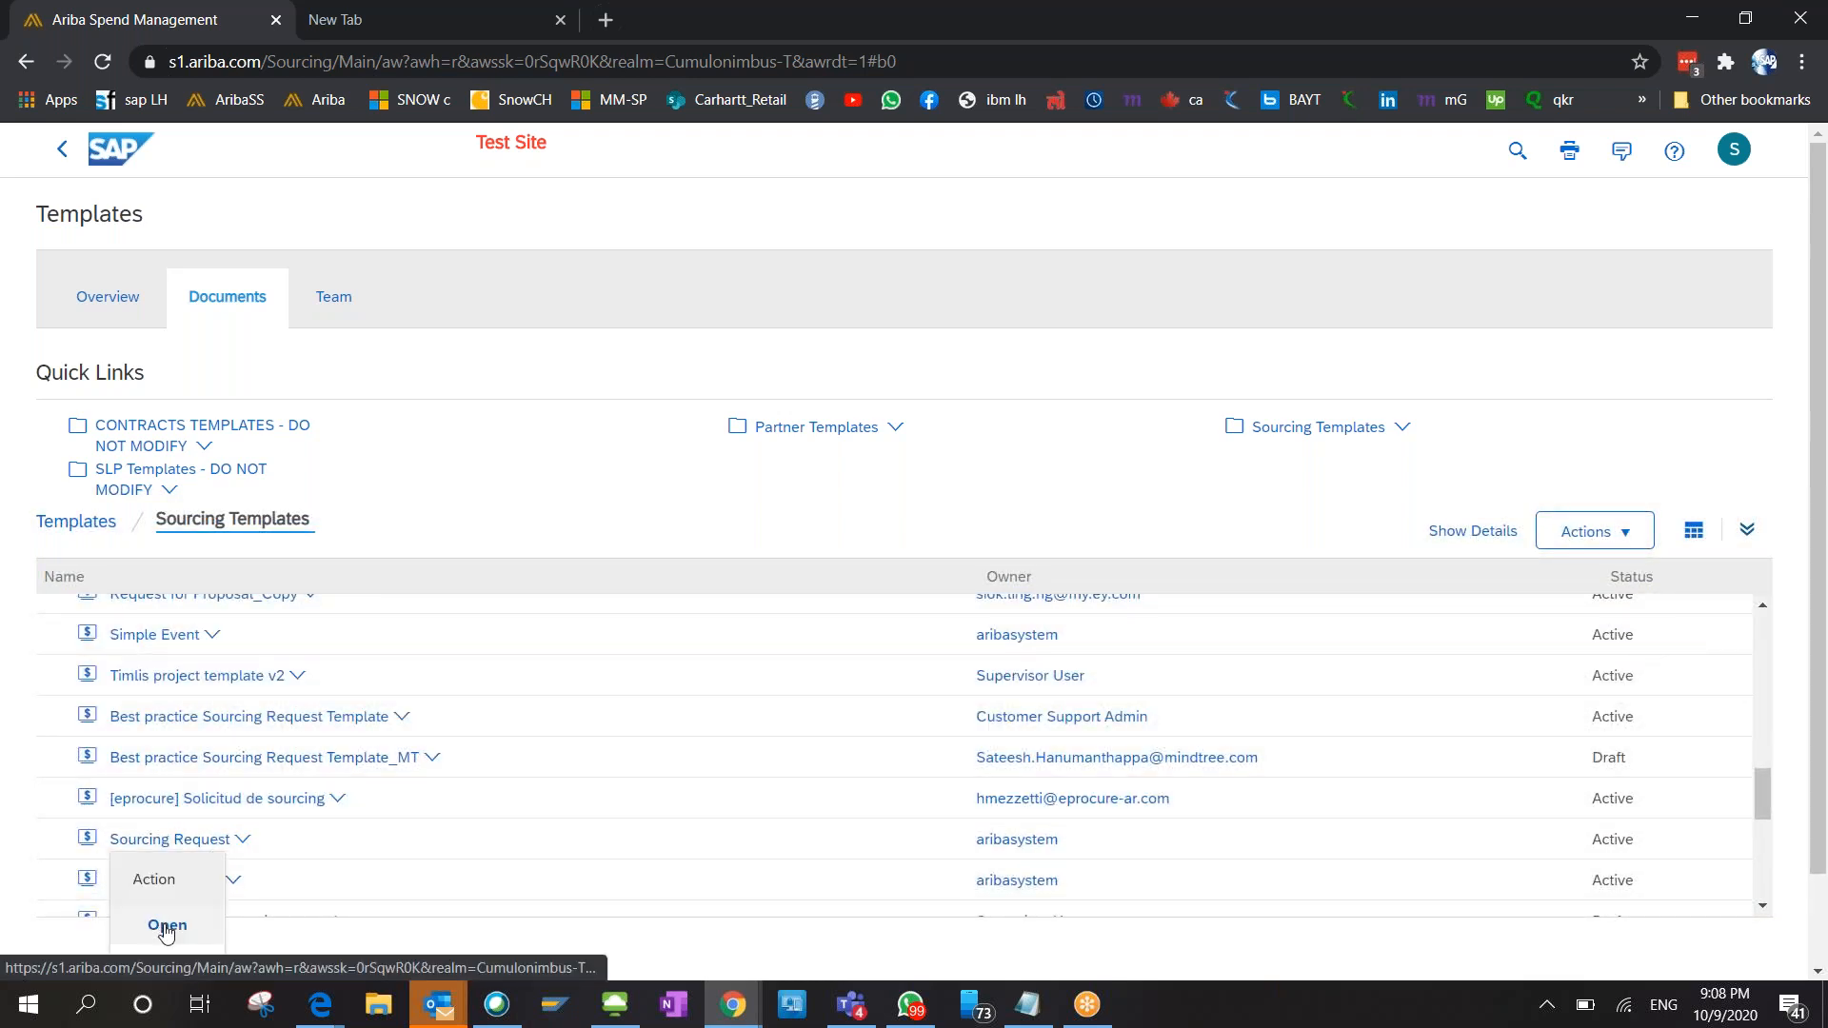
{"action": "left_click", "coordinate": [166, 929]}
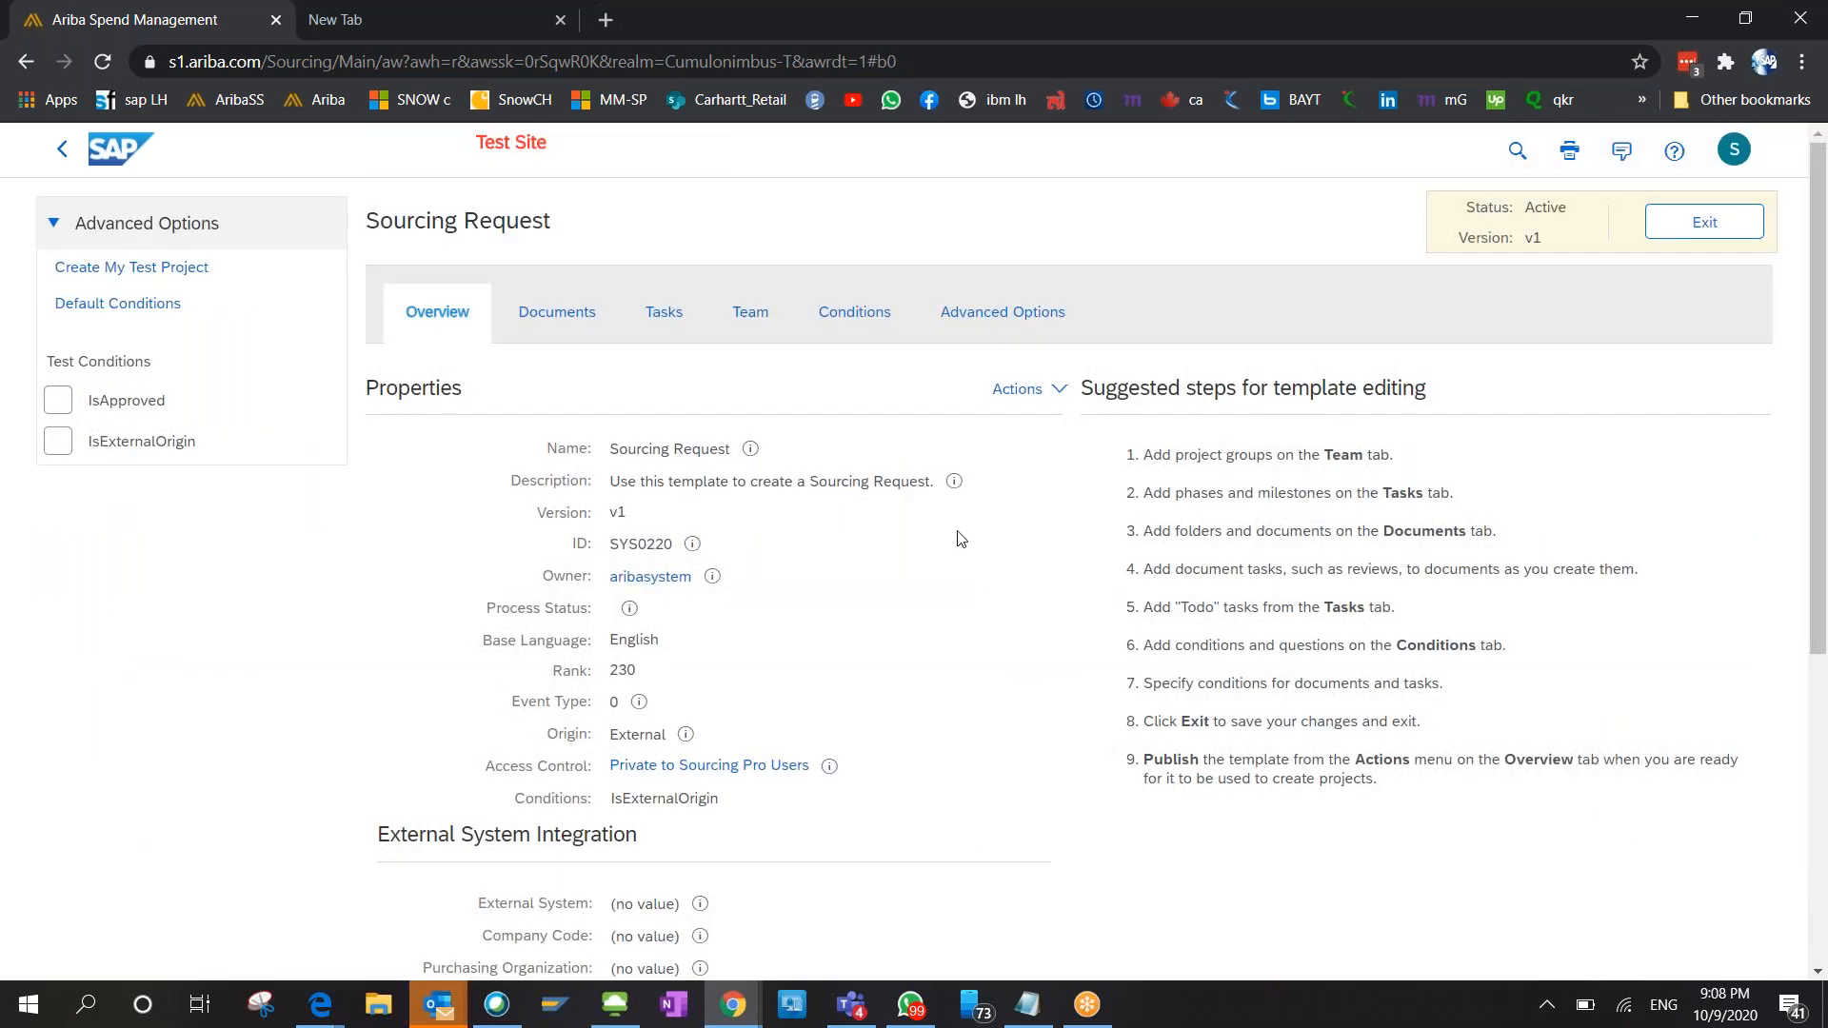
{"action": "left_click_drag", "start_coordinate": [1400, 789], "coordinate": [1130, 461]}
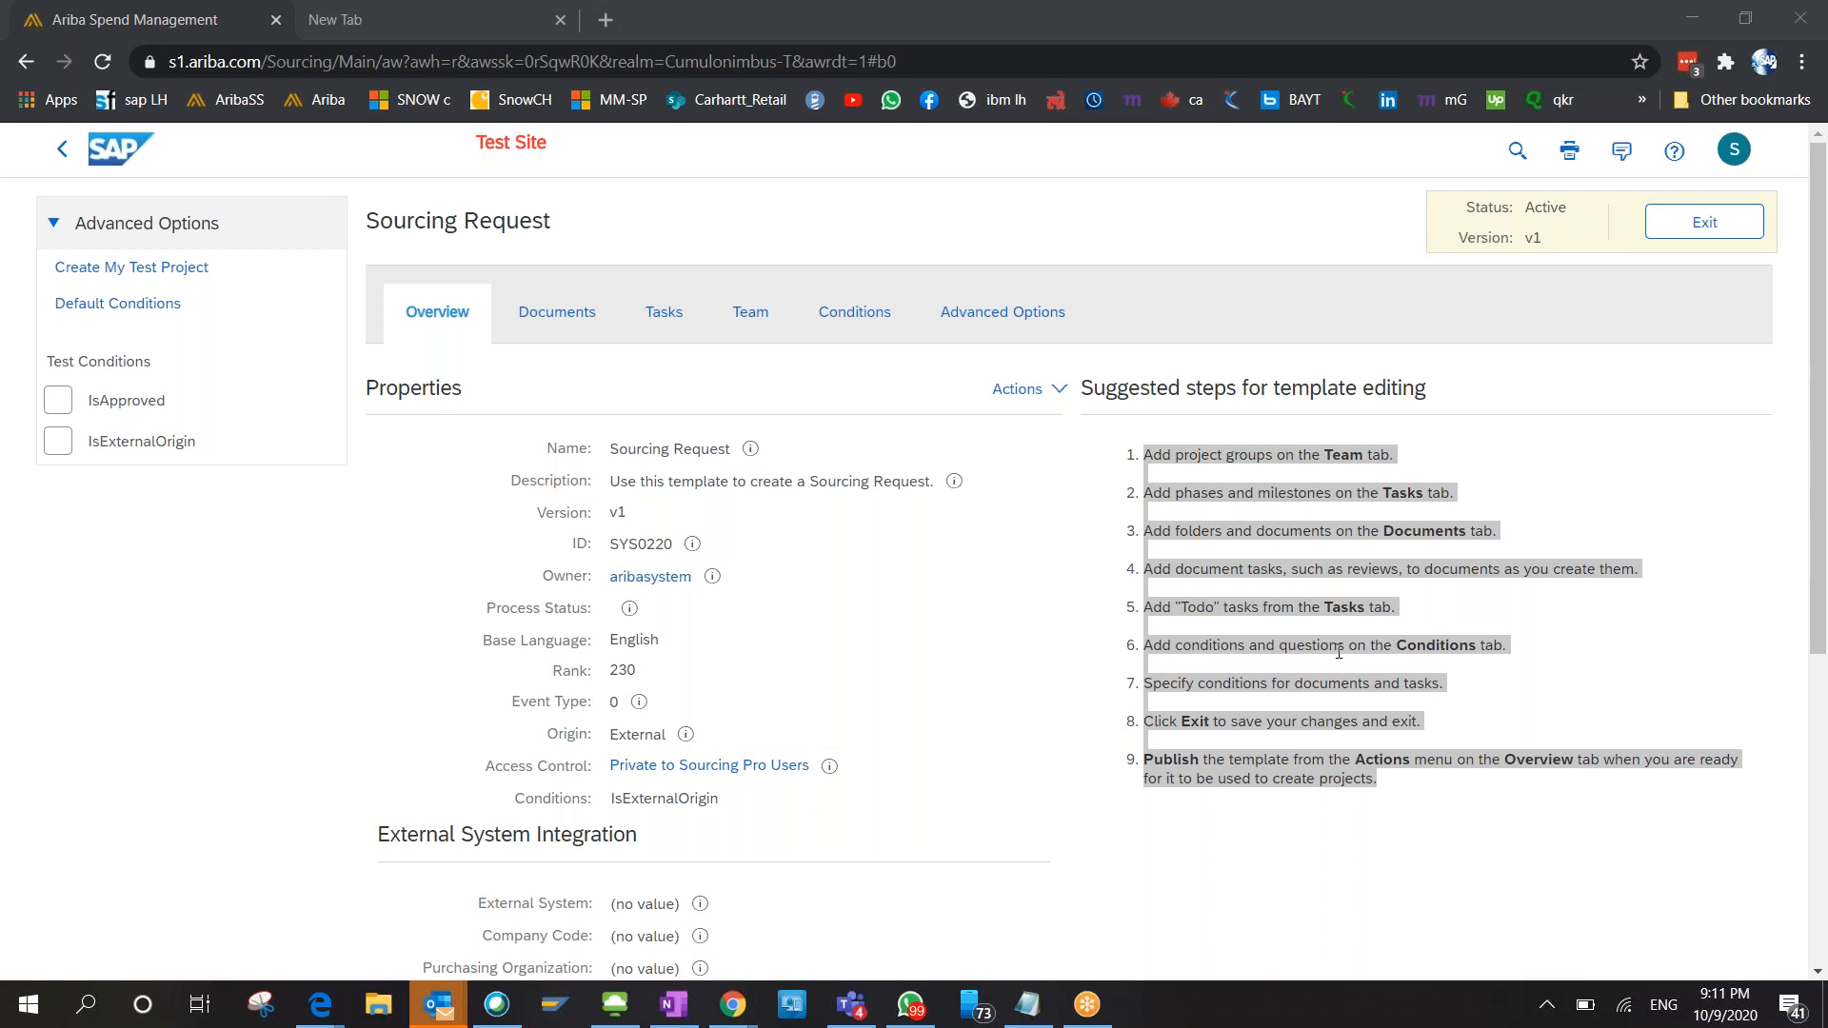
{"action": "left_click", "coordinate": [62, 150]}
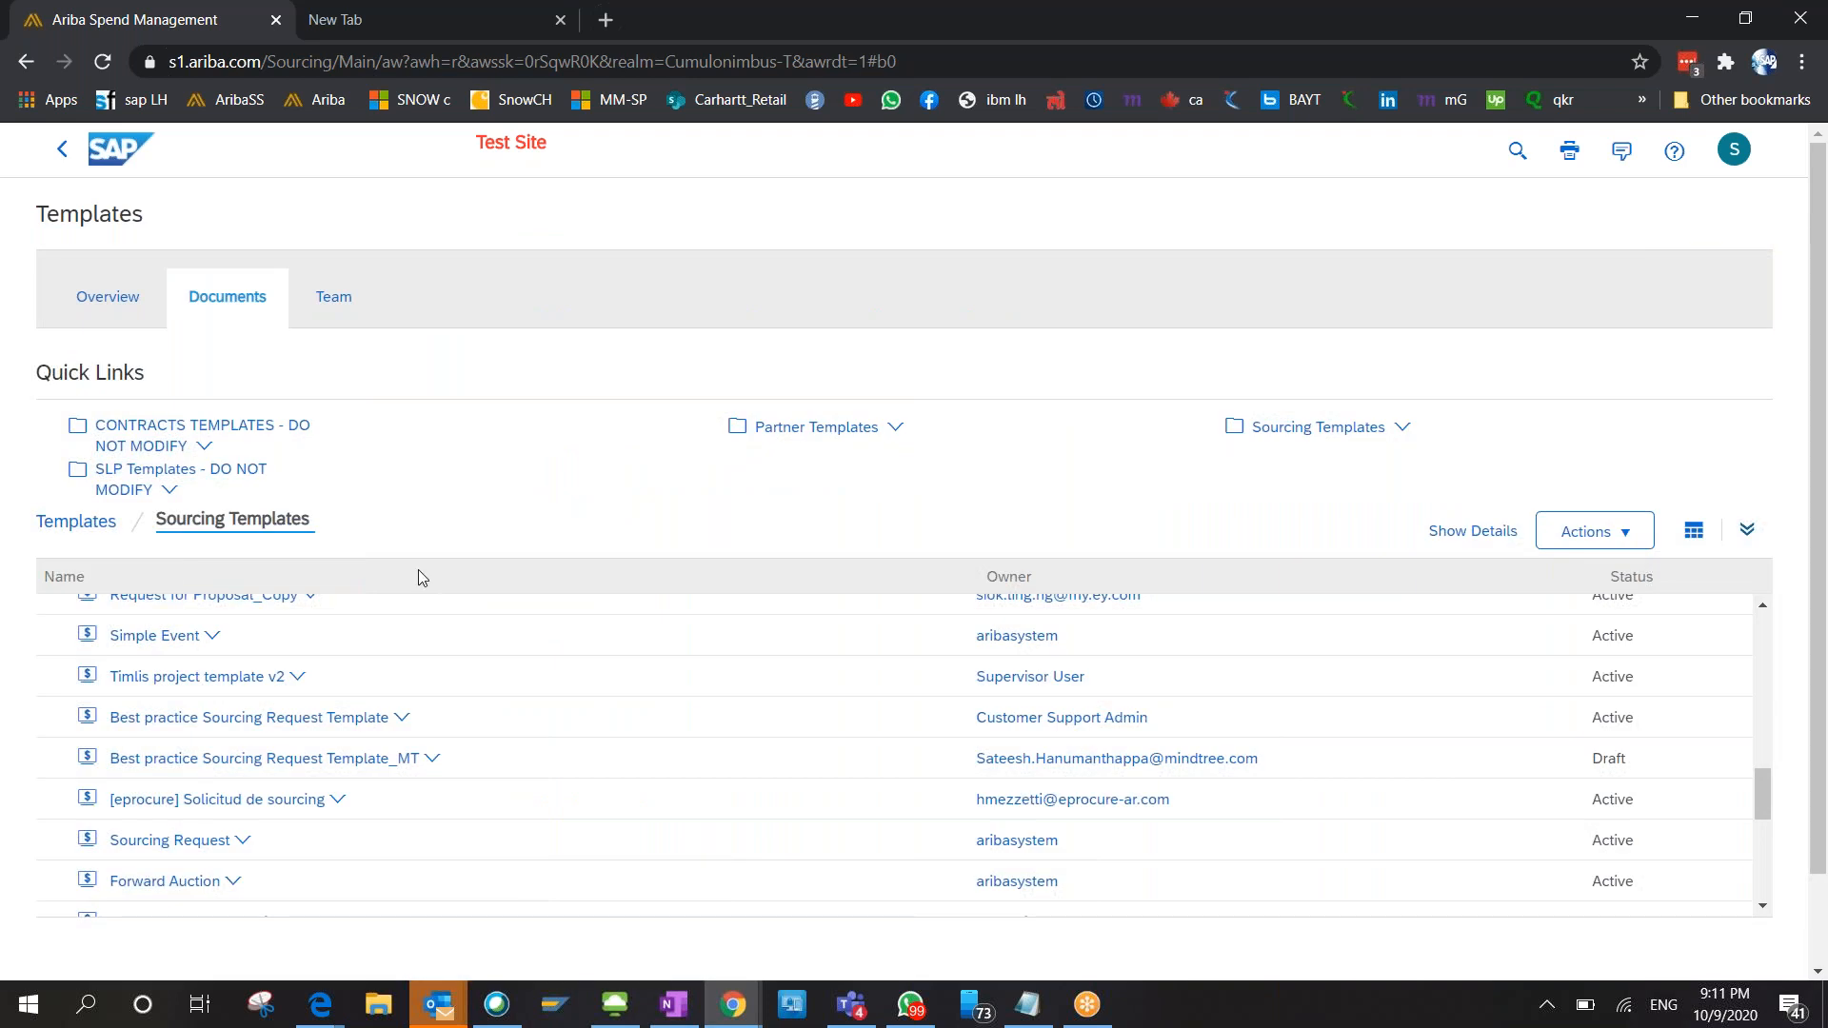
Check the import, upload, create and download actions available for the Sourcing Templates folder without running any of them.
{"action": "scroll", "coordinate": [495, 880], "scroll_direction": "down", "scroll_amount": 1}
{"action": "scroll", "coordinate": [495, 880], "scroll_direction": "down", "scroll_amount": 4}
{"action": "scroll", "coordinate": [495, 880], "scroll_direction": "down", "scroll_amount": 2}
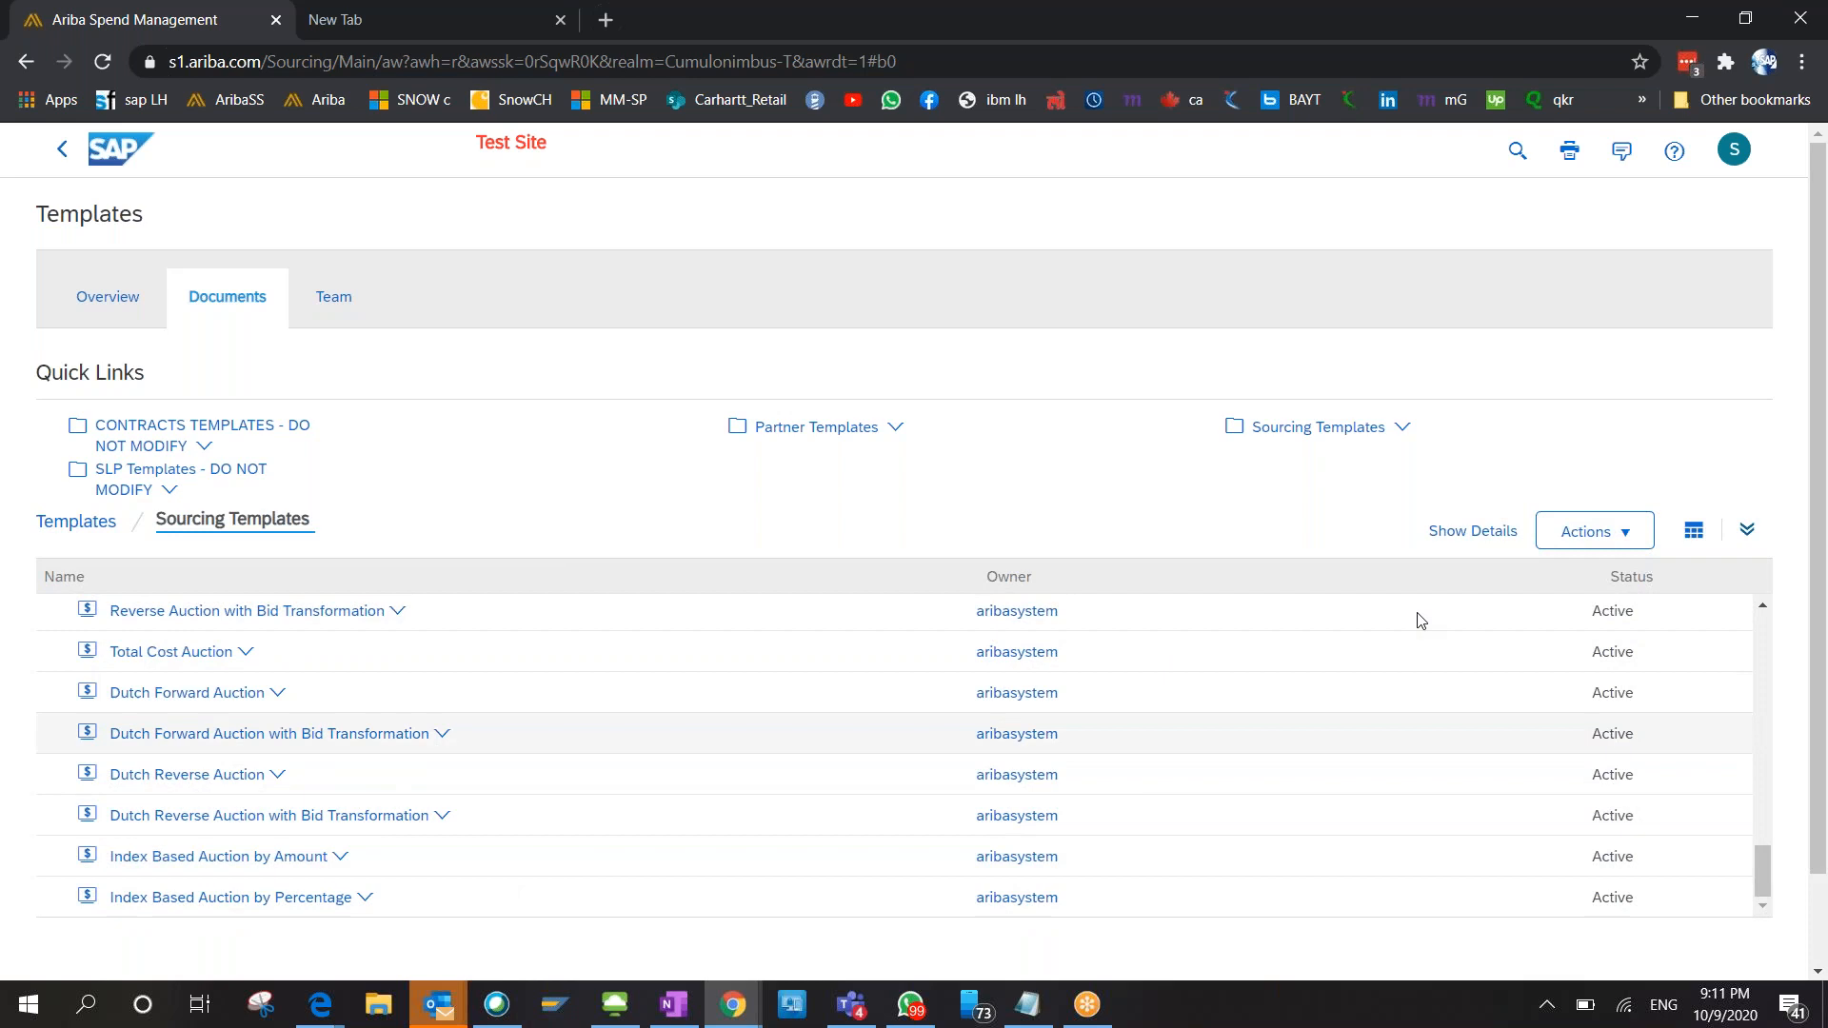
{"action": "left_click", "coordinate": [1615, 535]}
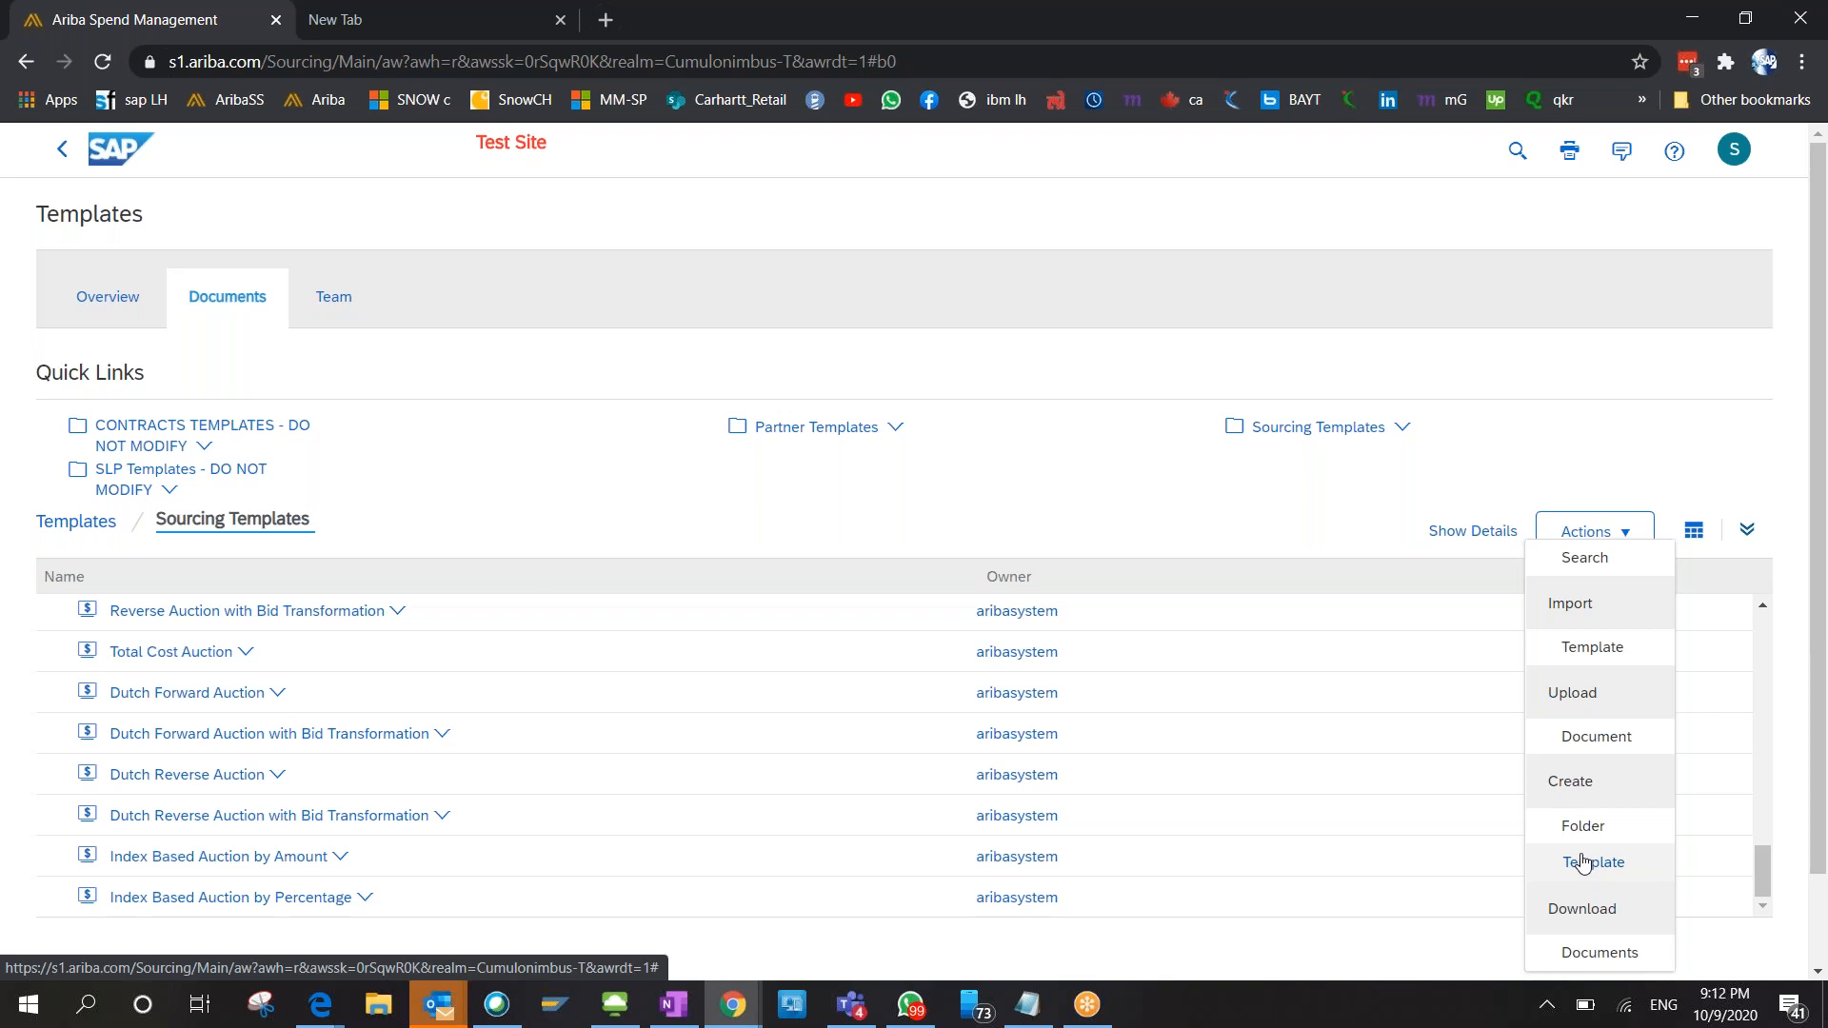
{"action": "left_click", "coordinate": [1028, 487]}
Open the Total Cost Auction template, examine its overview, and return to the template list.
{"action": "left_click", "coordinate": [210, 655]}
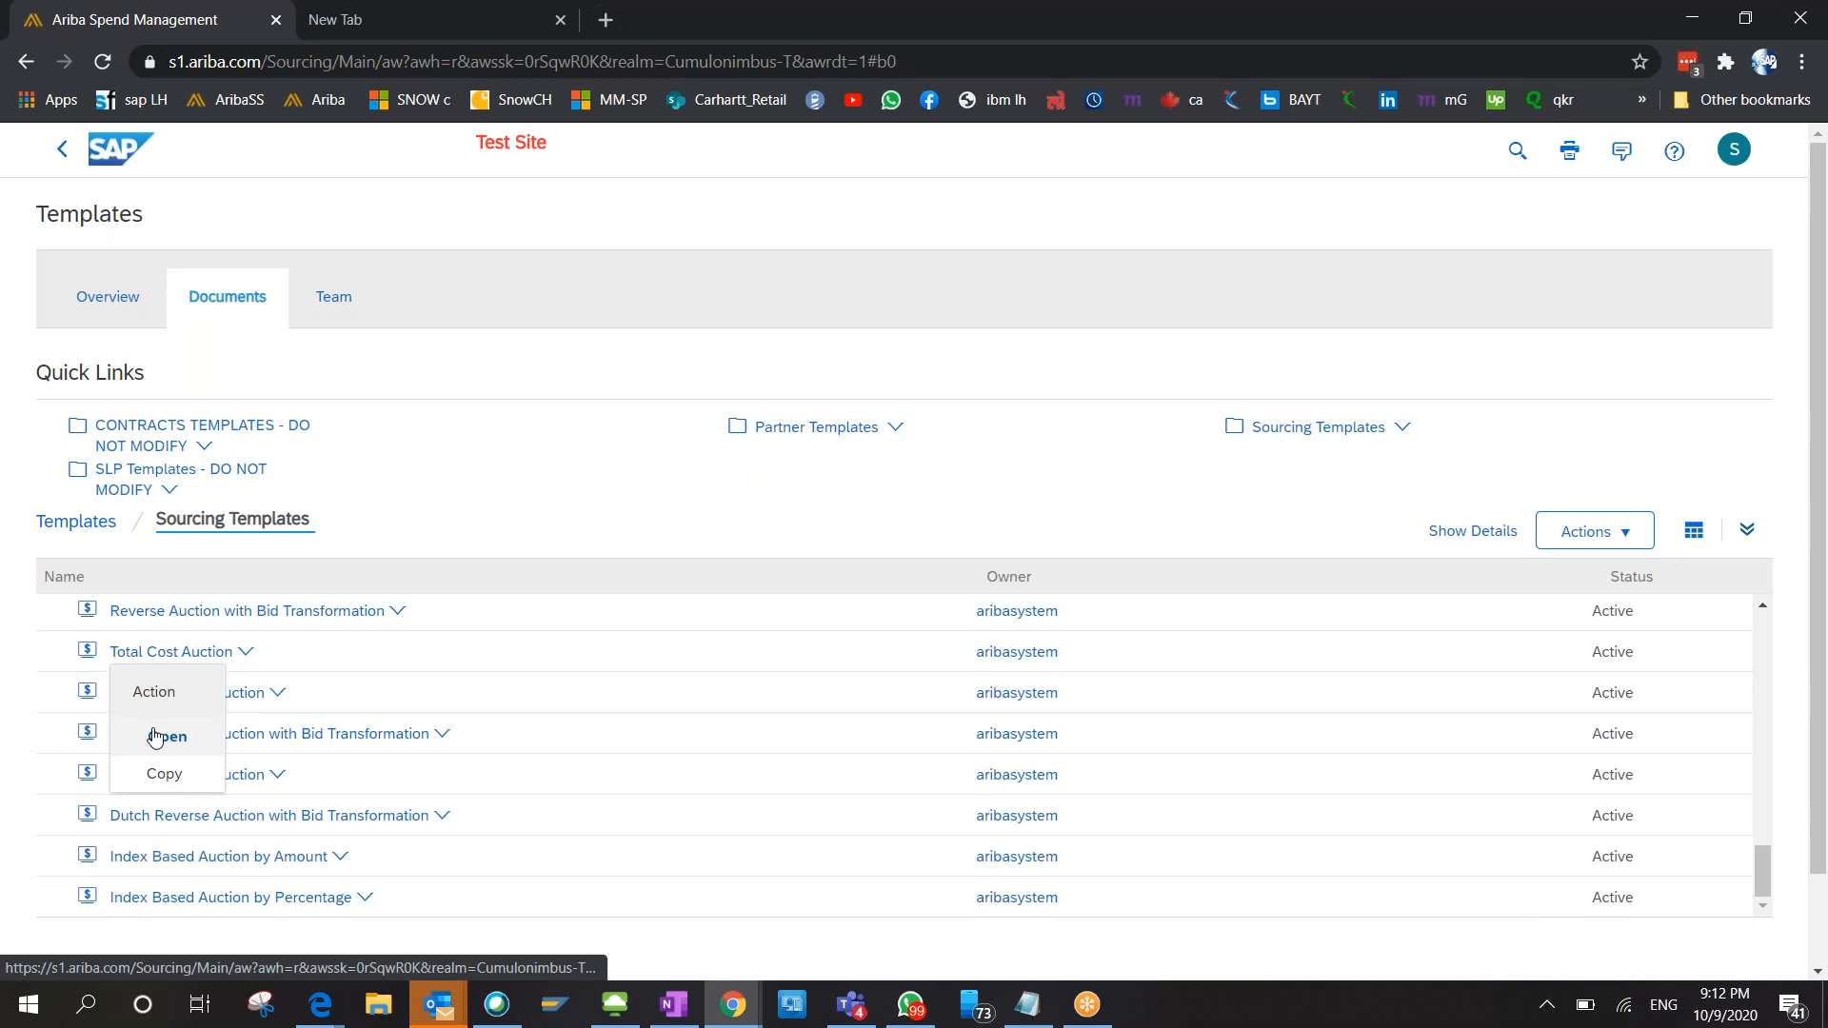
{"action": "left_click", "coordinate": [156, 738]}
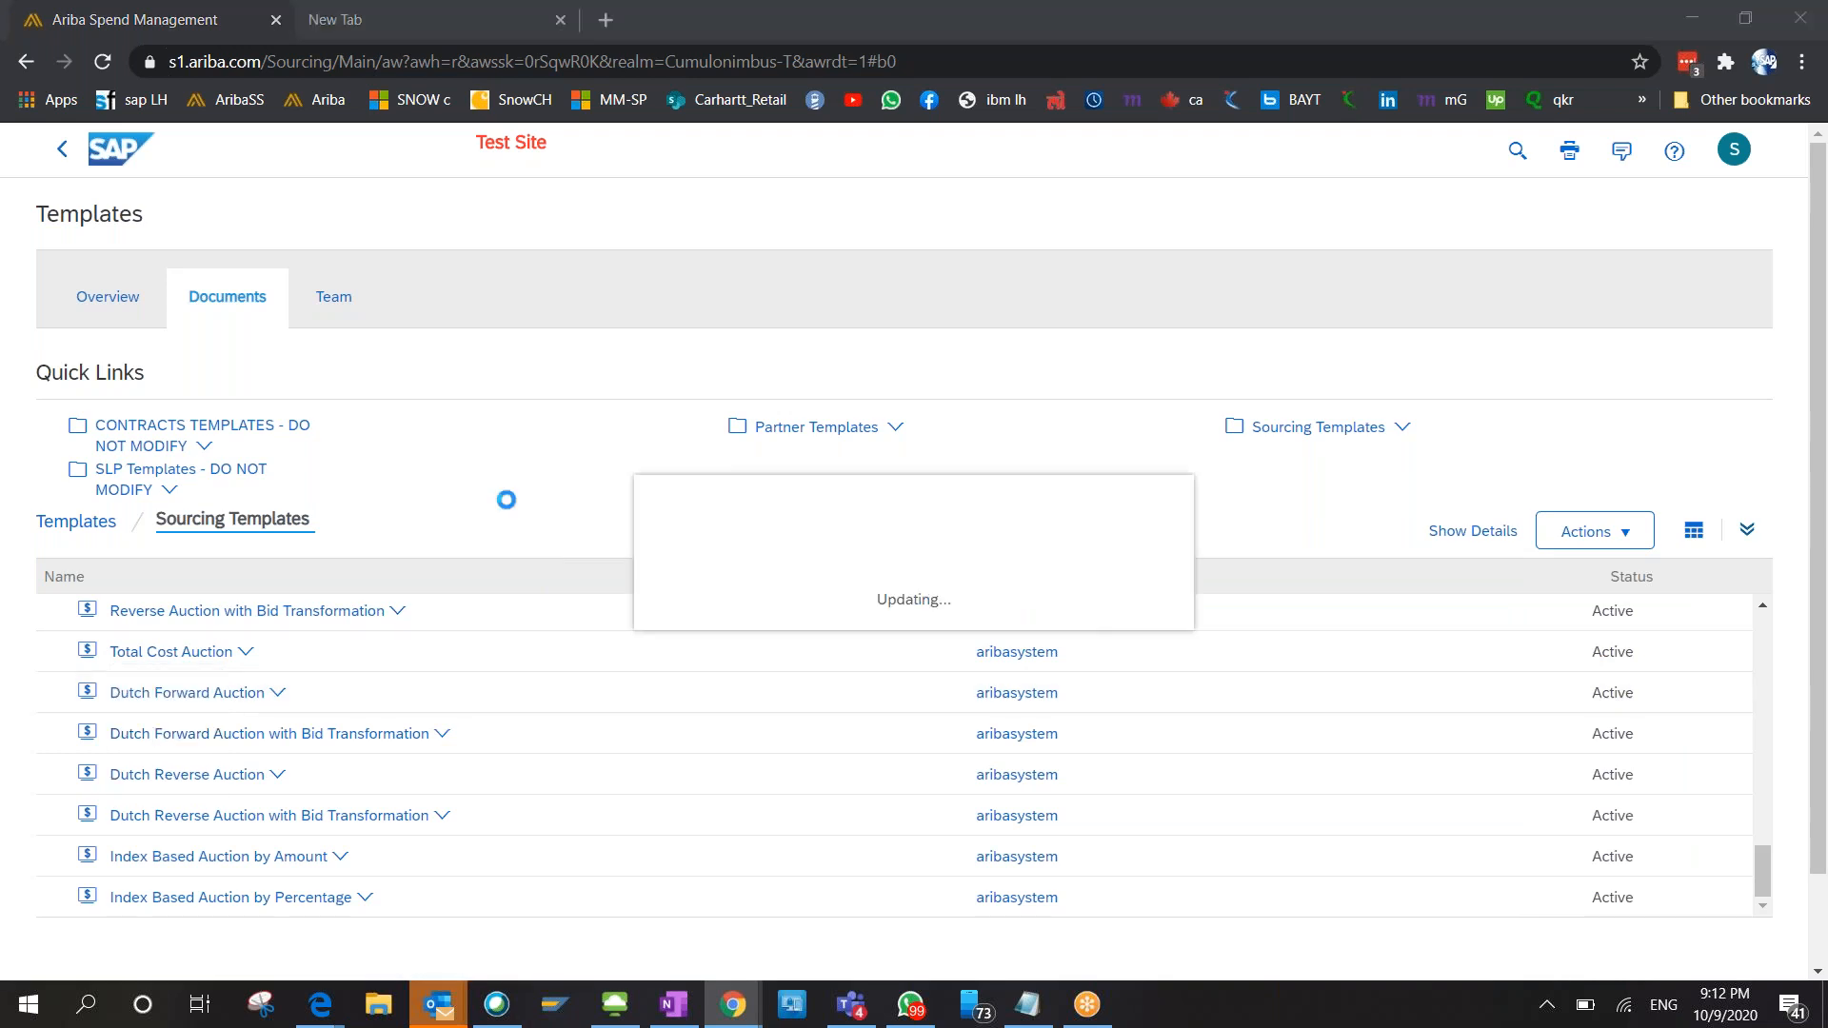
{"action": "key", "text": "alt+Tab"}
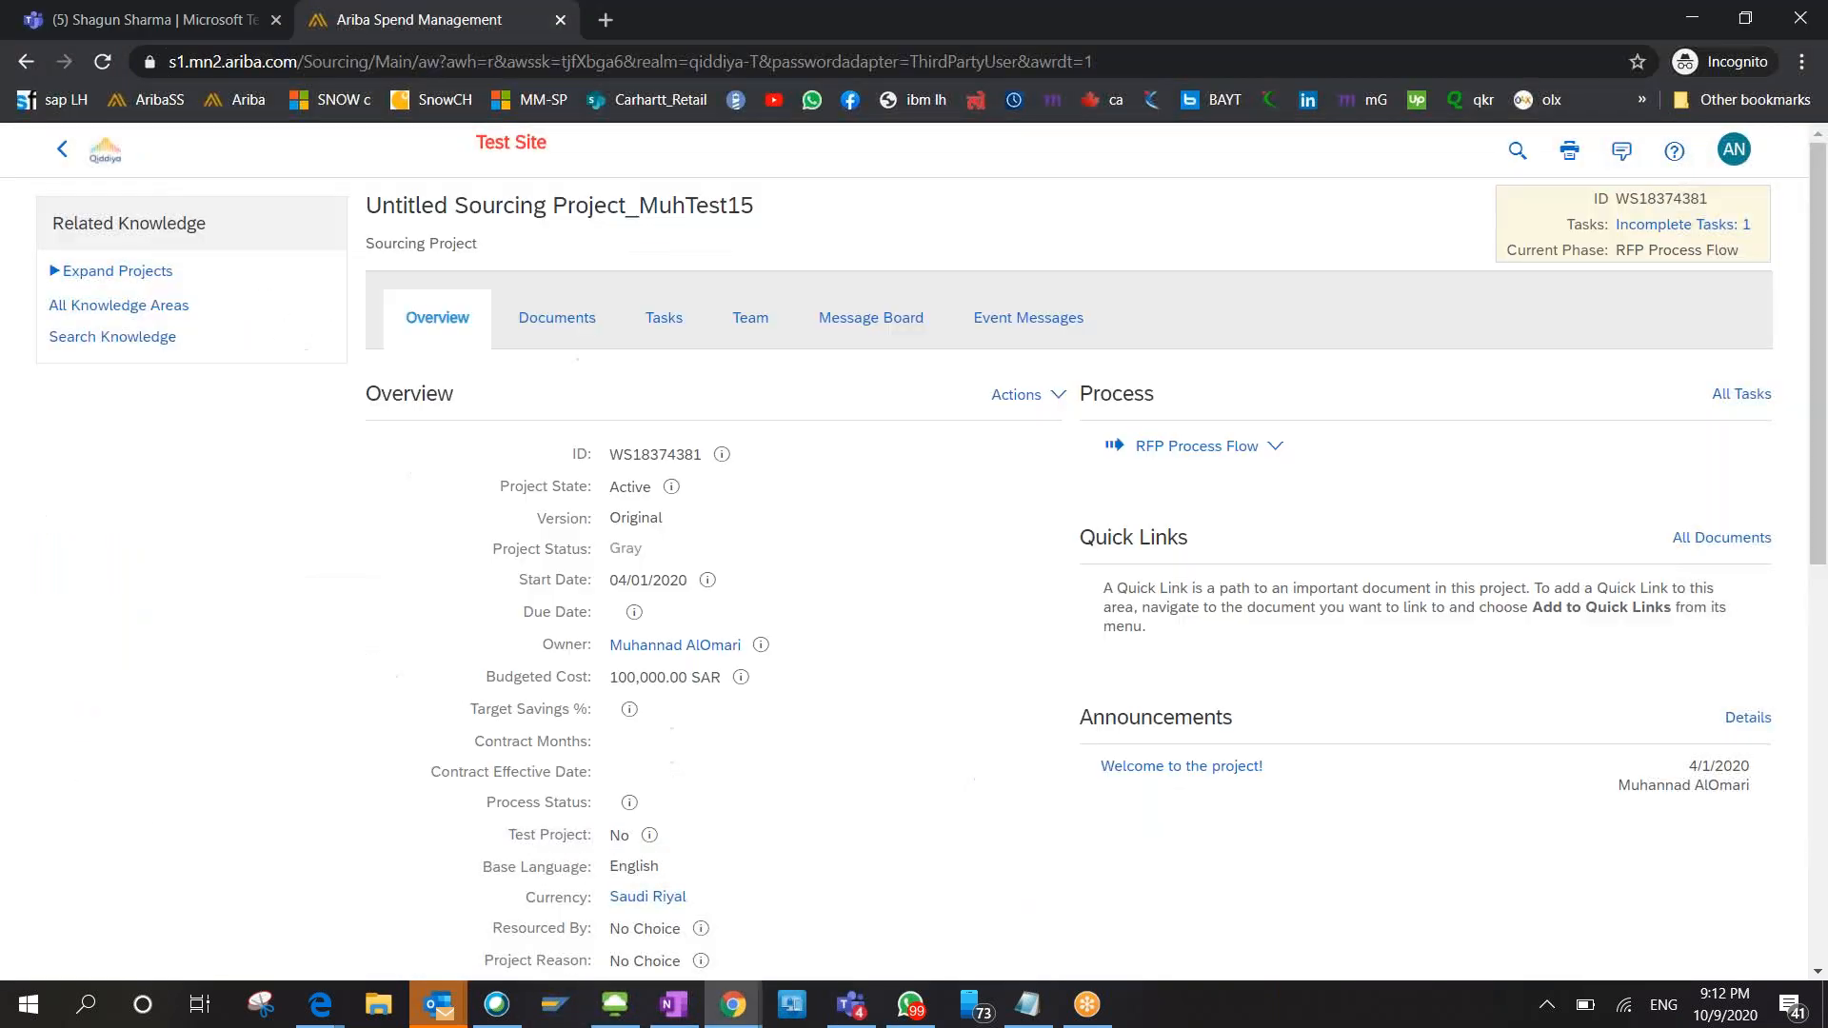
{"action": "key", "text": "alt+Tab"}
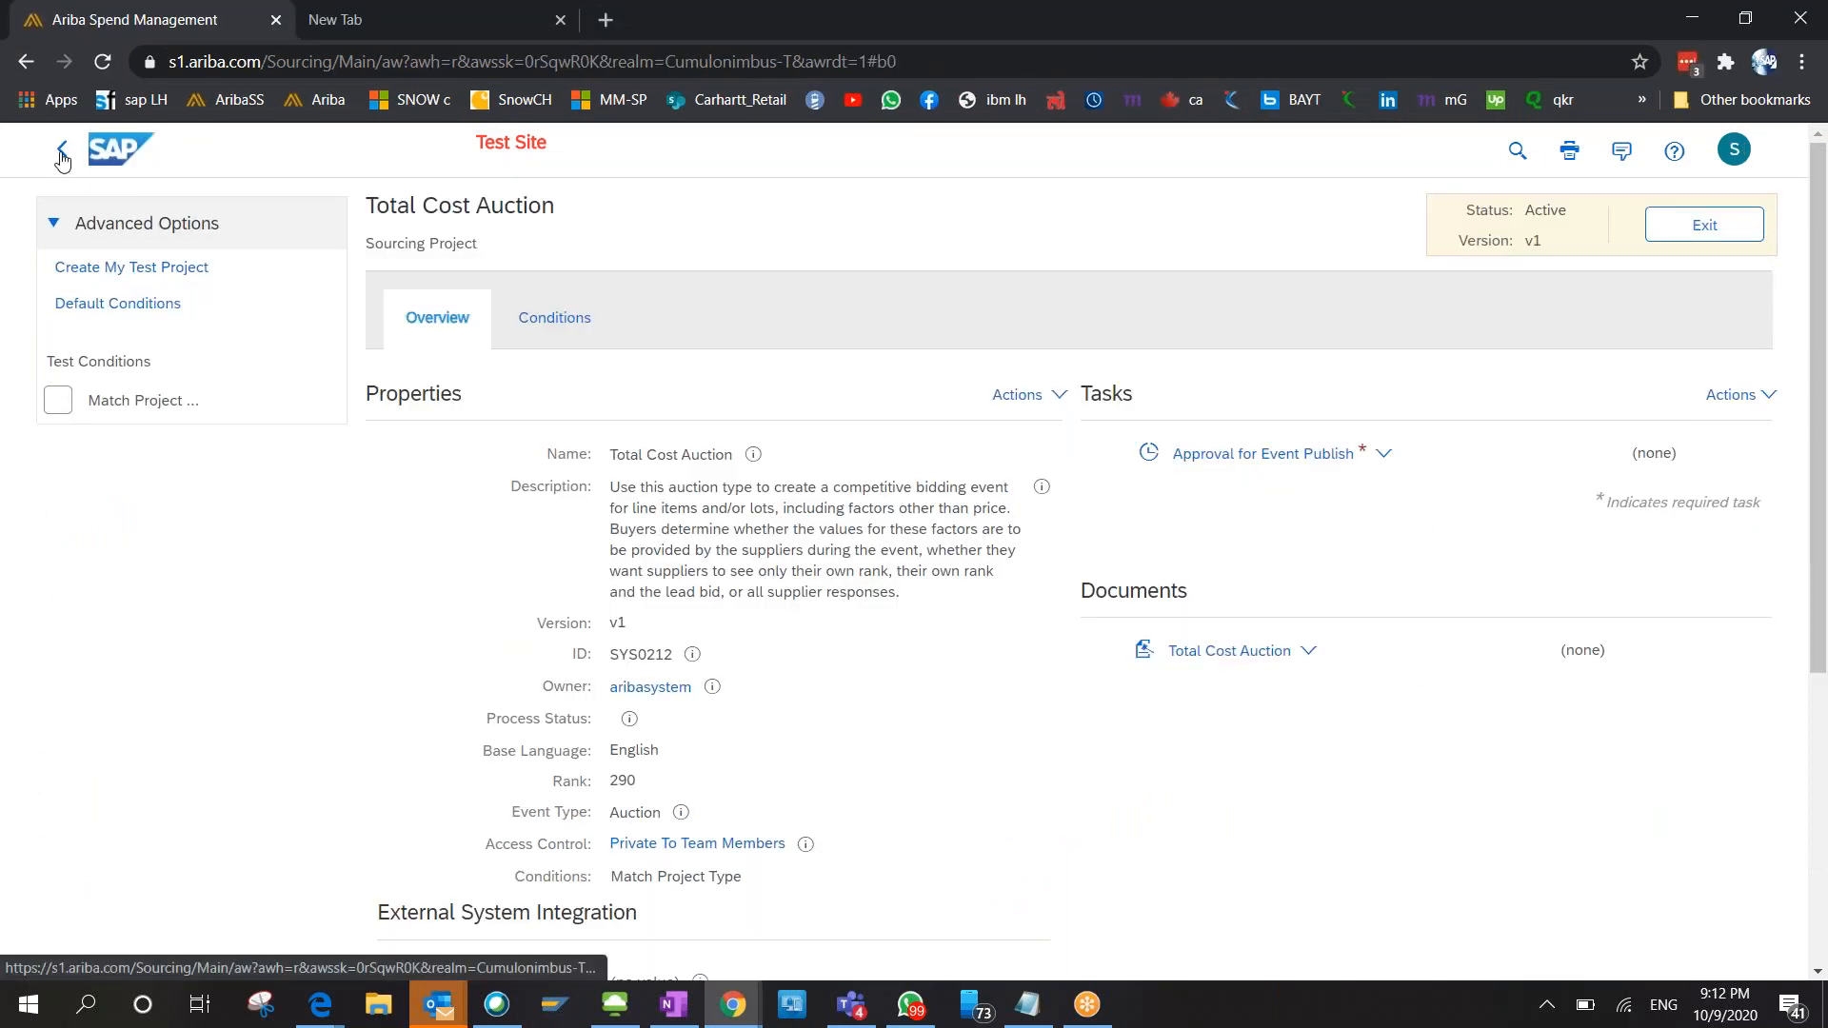
{"action": "left_click", "coordinate": [94, 164]}
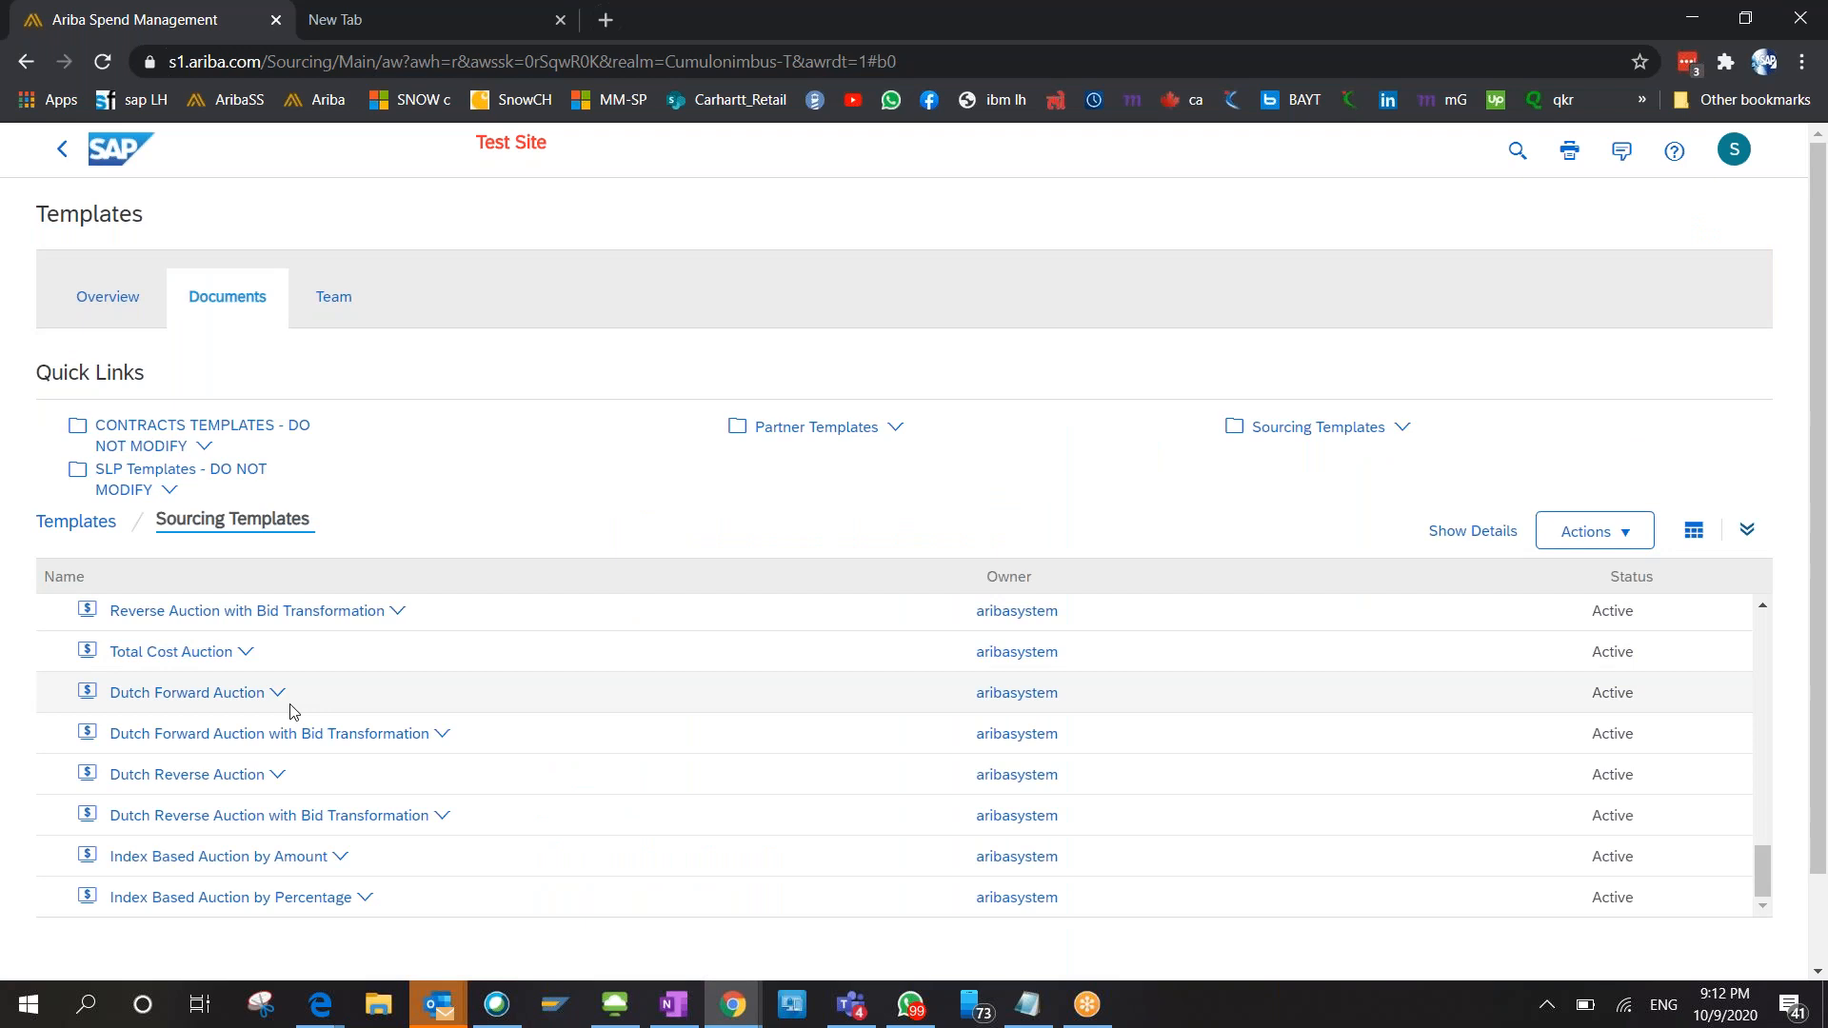
Look through the sourcing templates list from the auction templates back to its first entries.
{"action": "scroll", "coordinate": [281, 790], "scroll_direction": "up", "scroll_amount": 5}
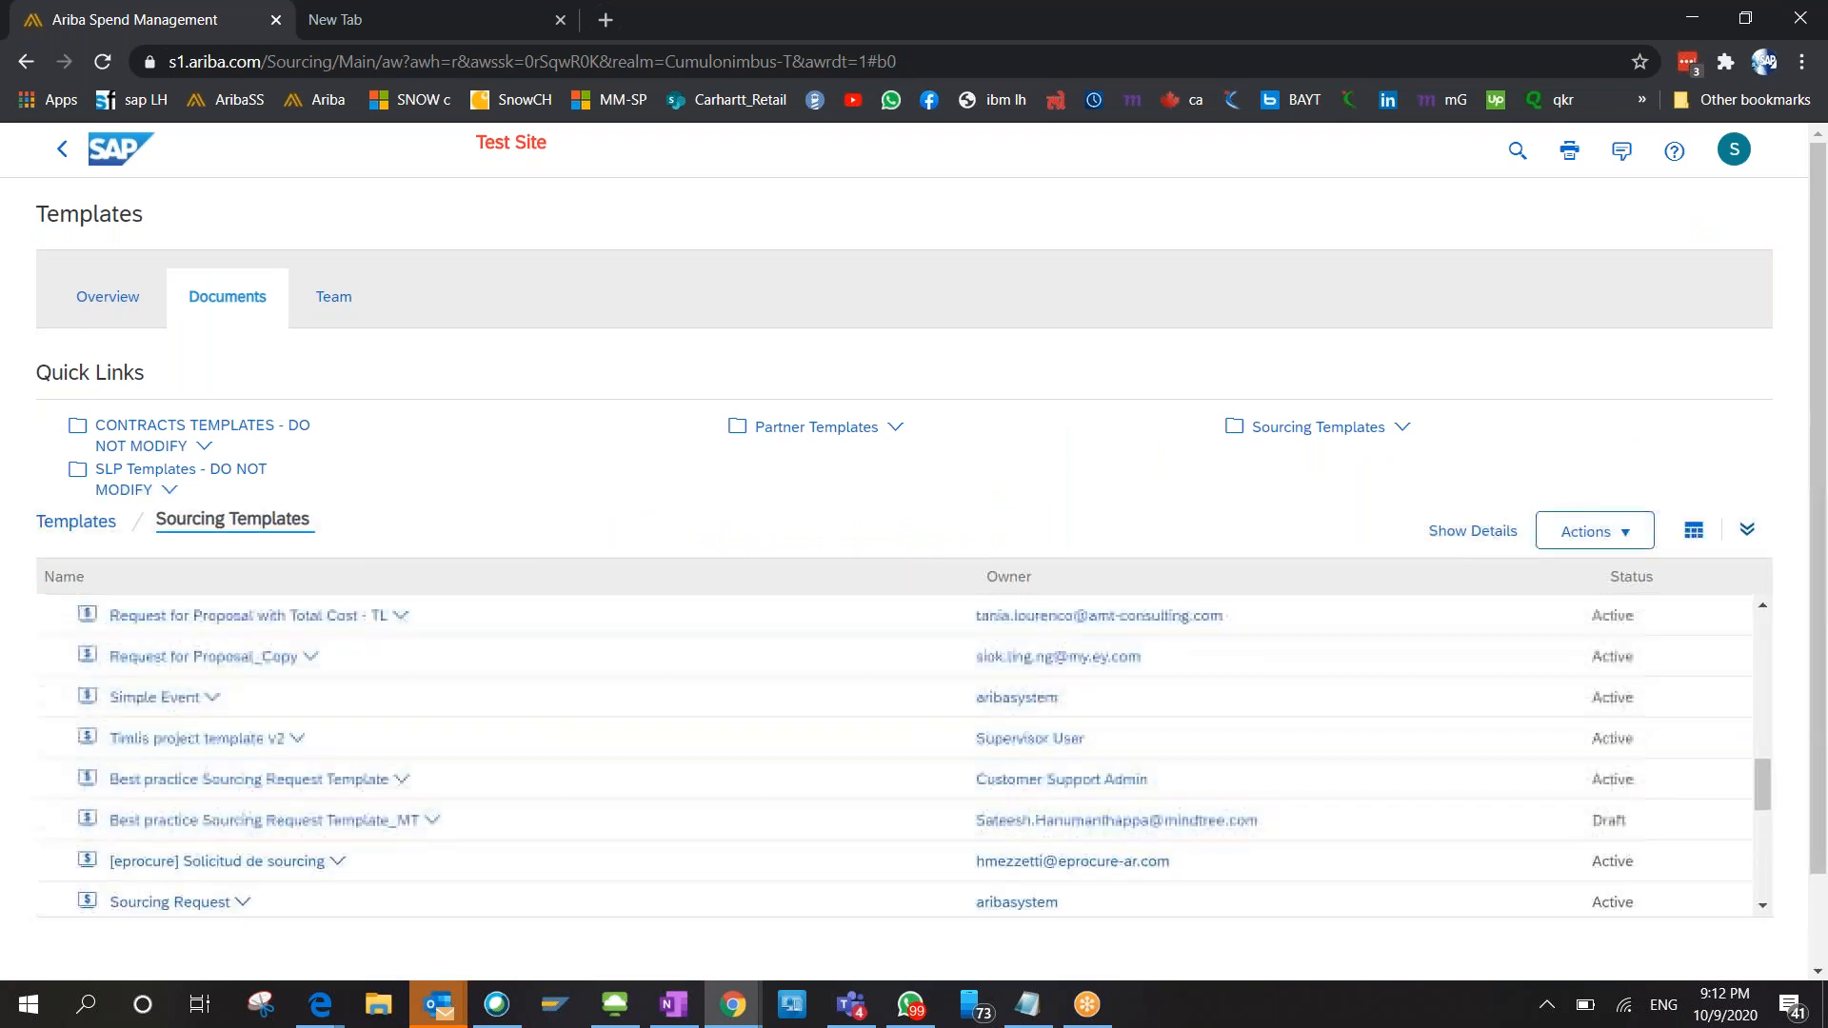
{"action": "scroll", "coordinate": [895, 757], "scroll_direction": "up", "scroll_amount": 4}
{"action": "scroll", "coordinate": [895, 757], "scroll_direction": "down", "scroll_amount": 10}
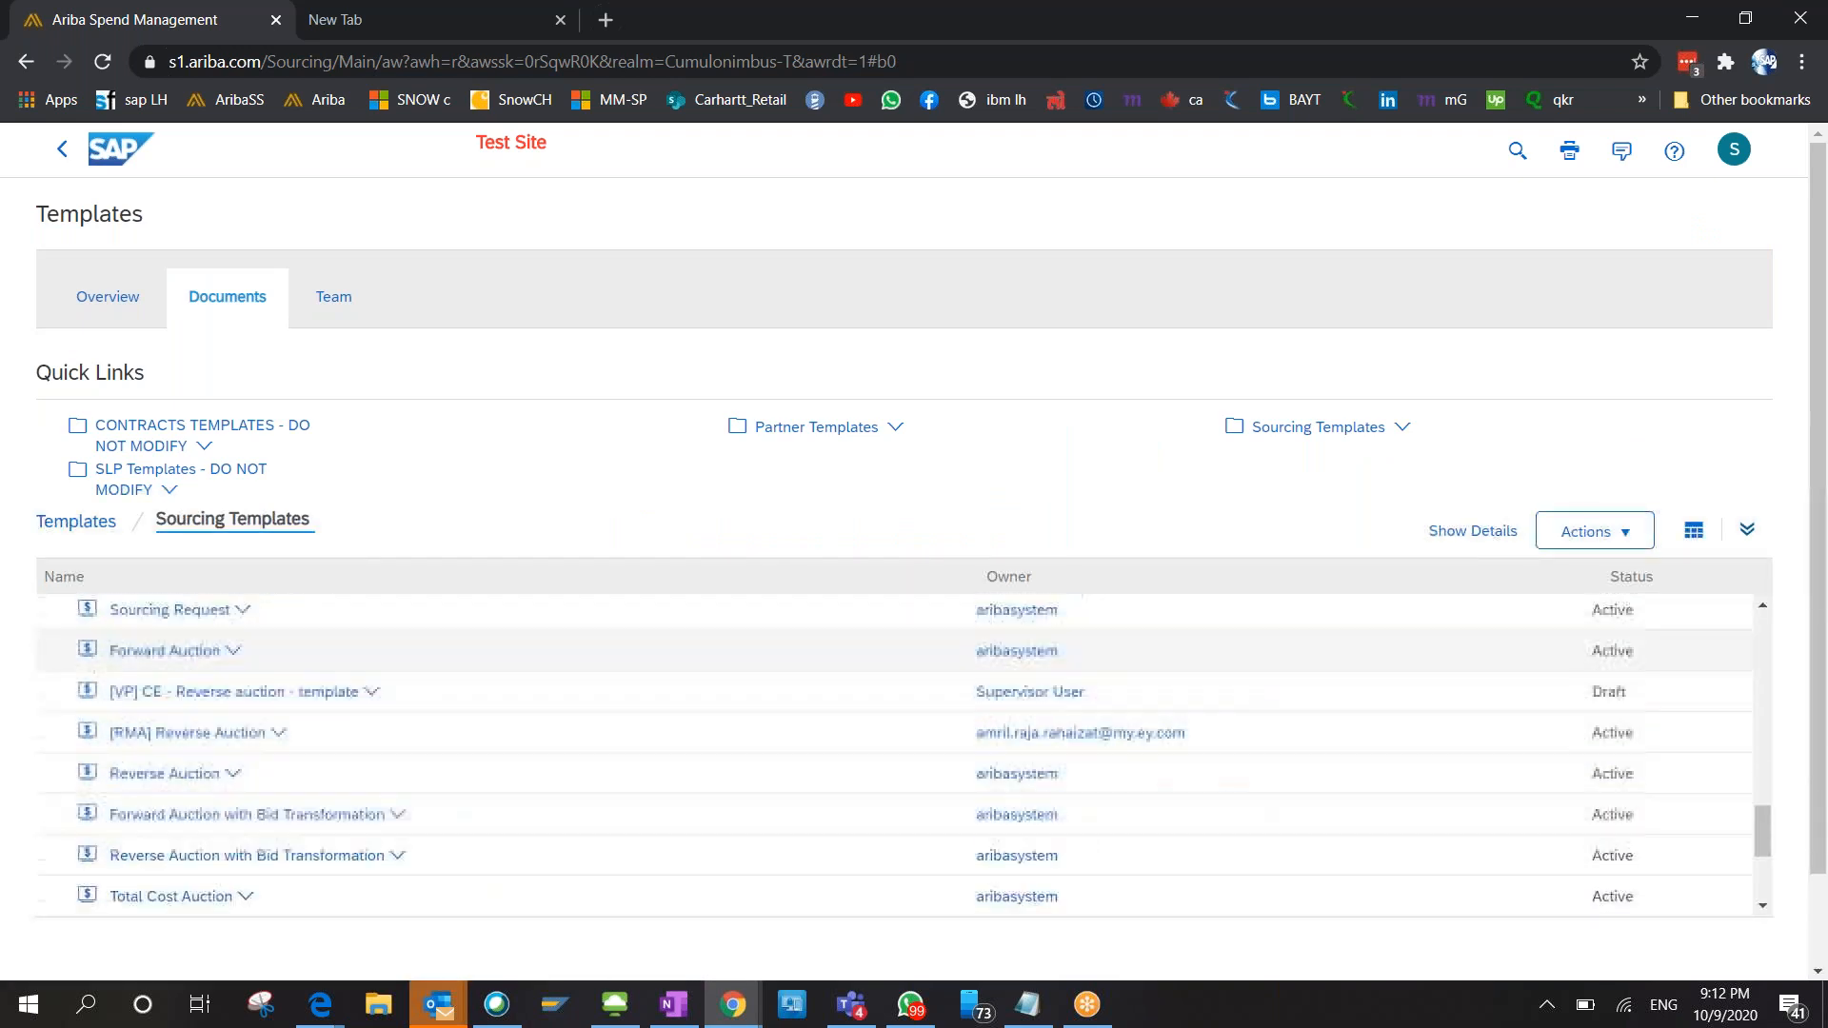
{"action": "scroll", "coordinate": [261, 673], "scroll_direction": "down", "scroll_amount": 3}
{"action": "scroll", "coordinate": [260, 673], "scroll_direction": "up", "scroll_amount": 5}
{"action": "scroll", "coordinate": [261, 800], "scroll_direction": "up", "scroll_amount": 3}
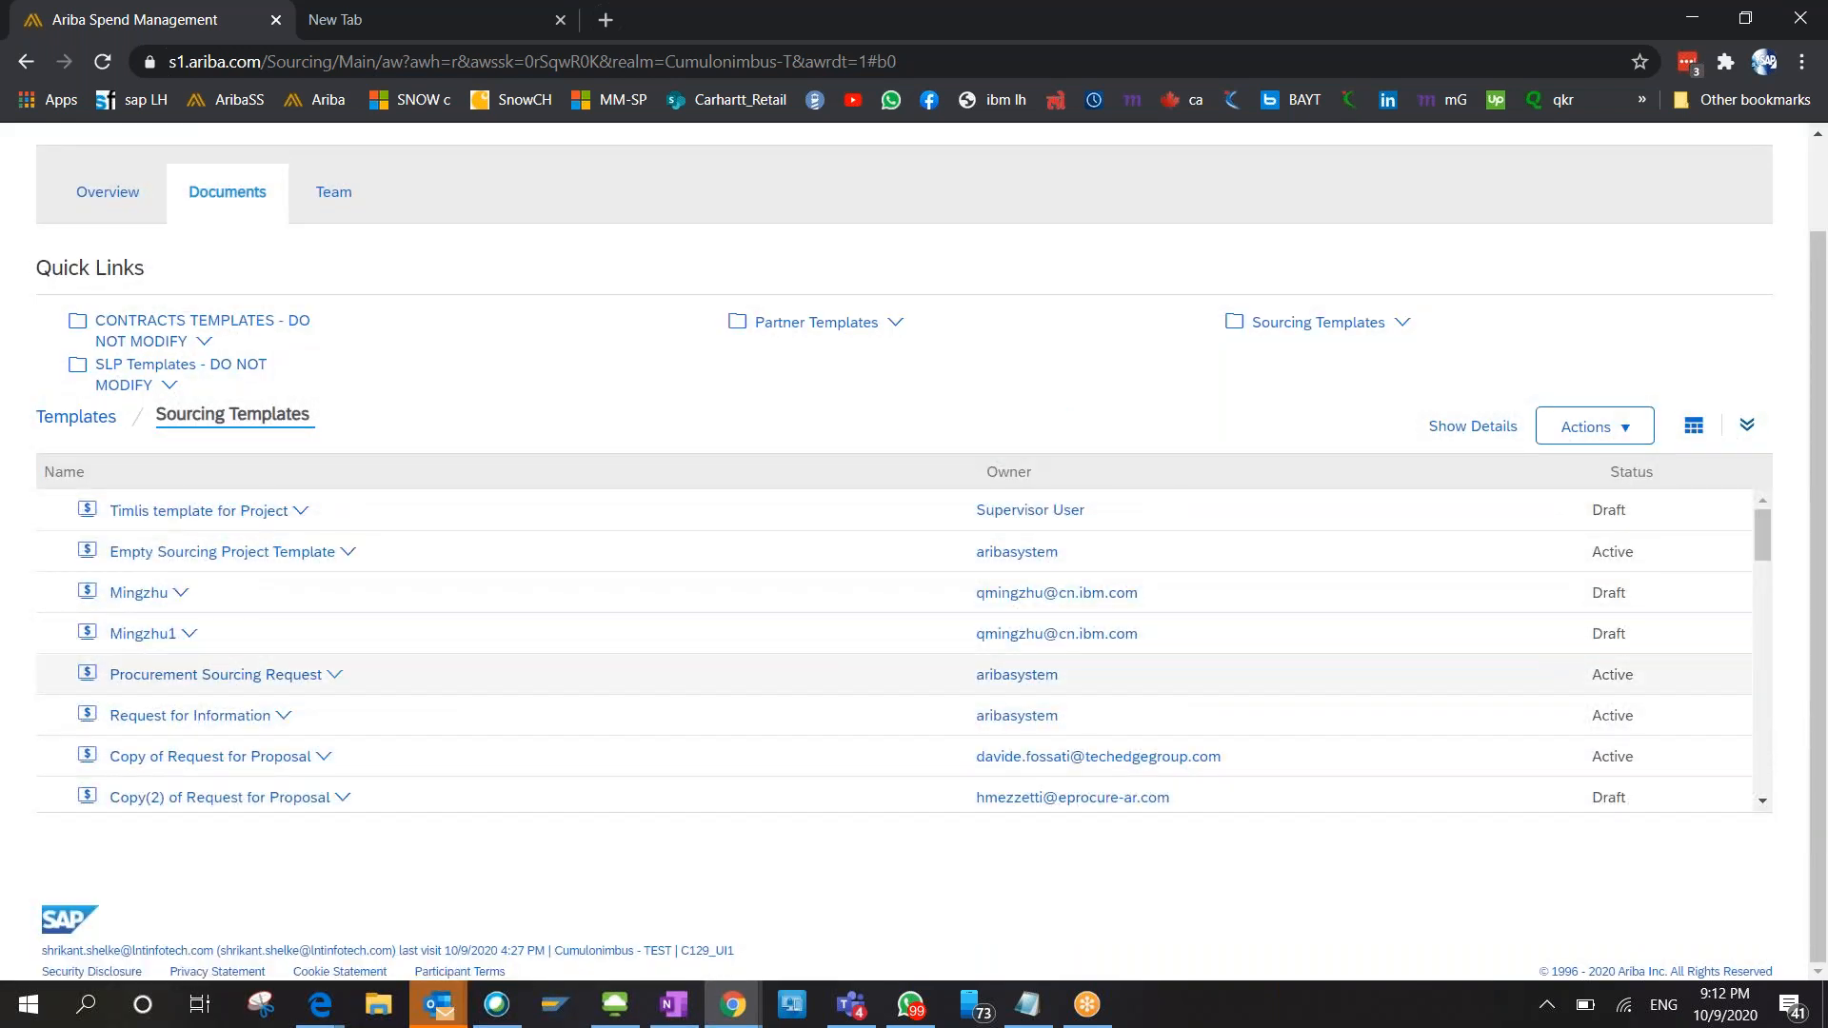
Open the Copy of Request for Proposal template, examine its overview and conditions, and return to the template list.
{"action": "scroll", "coordinate": [437, 751], "scroll_direction": "down", "scroll_amount": 1}
{"action": "scroll", "coordinate": [437, 751], "scroll_direction": "down", "scroll_amount": 2}
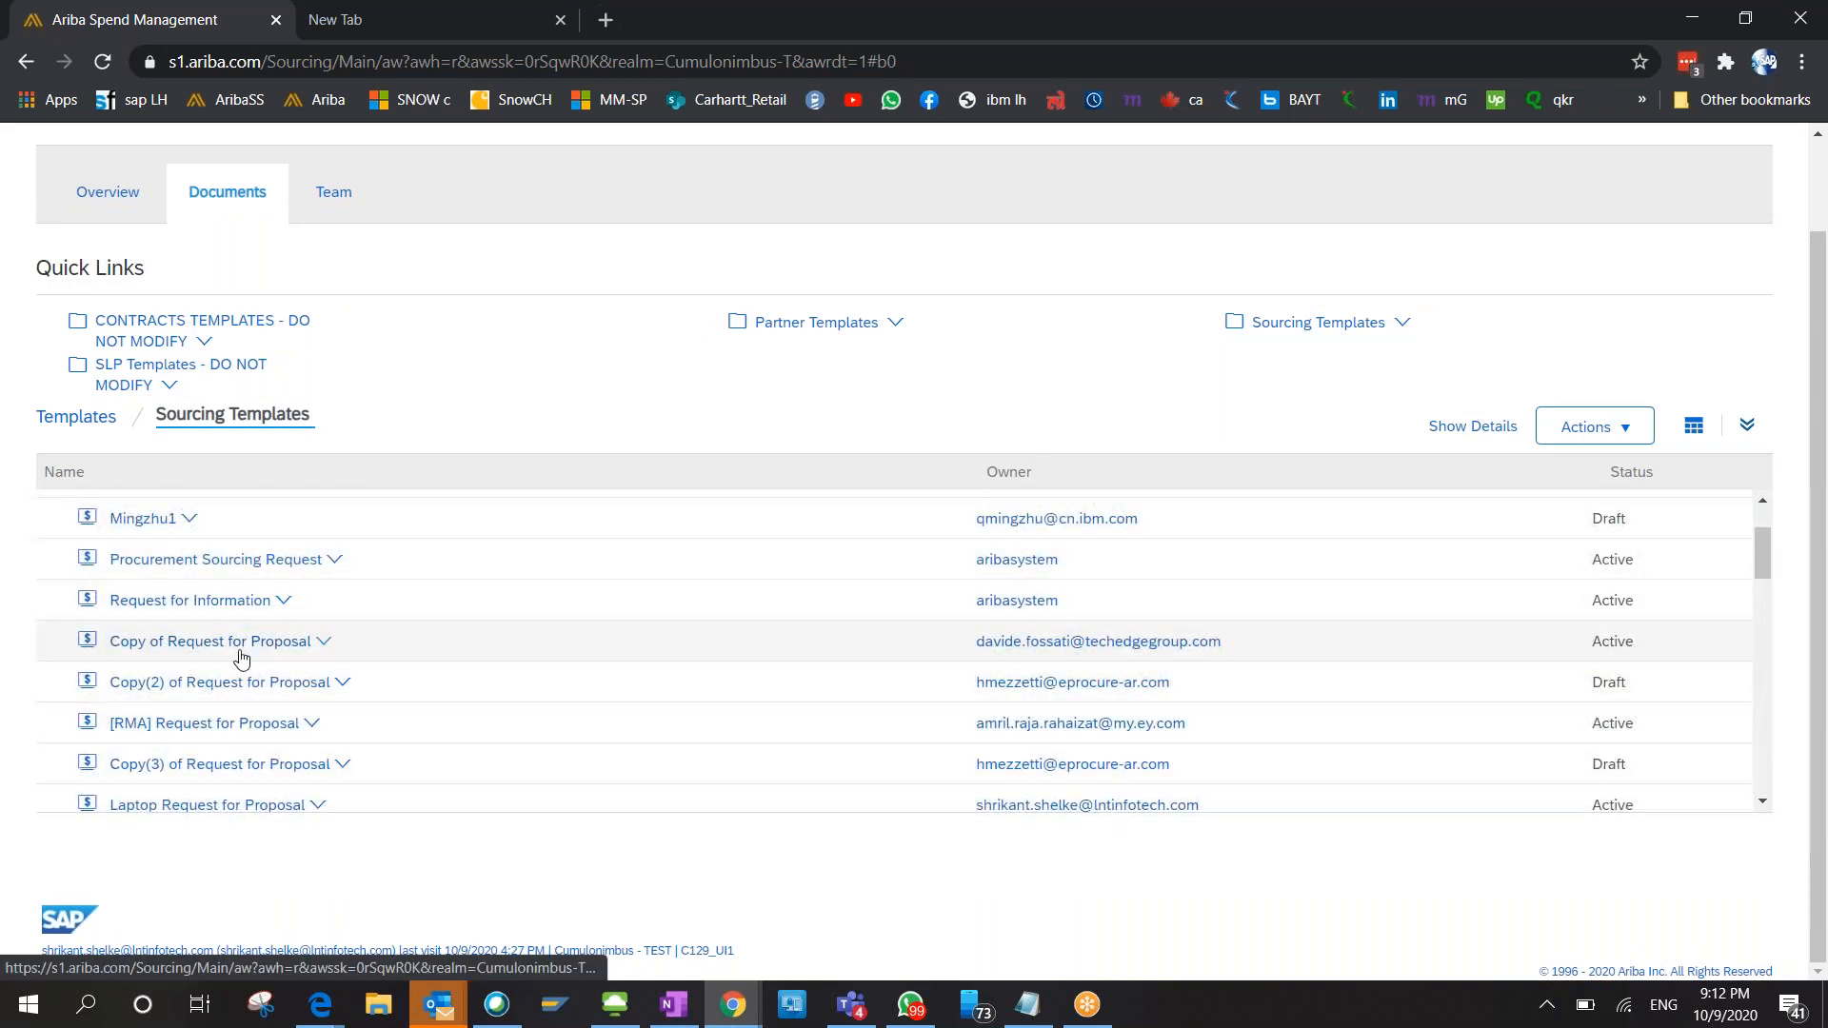
{"action": "left_click", "coordinate": [240, 659]}
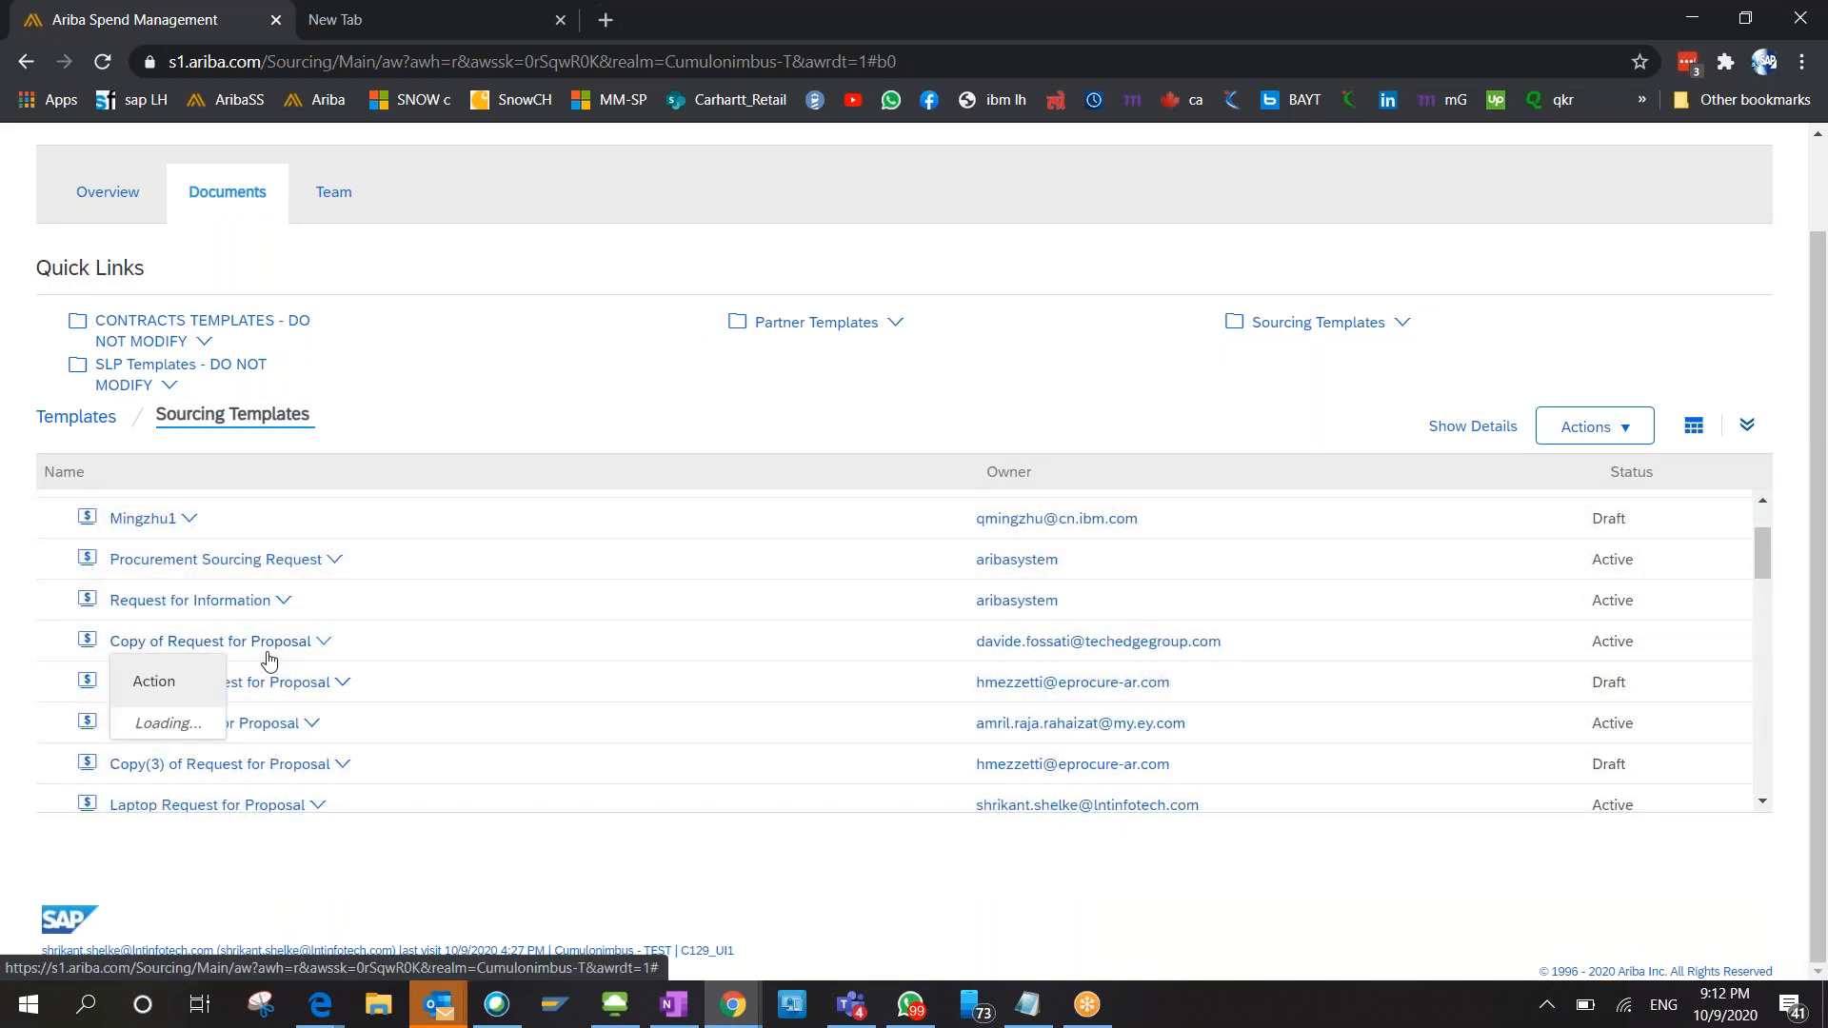
{"action": "left_click", "coordinate": [168, 728]}
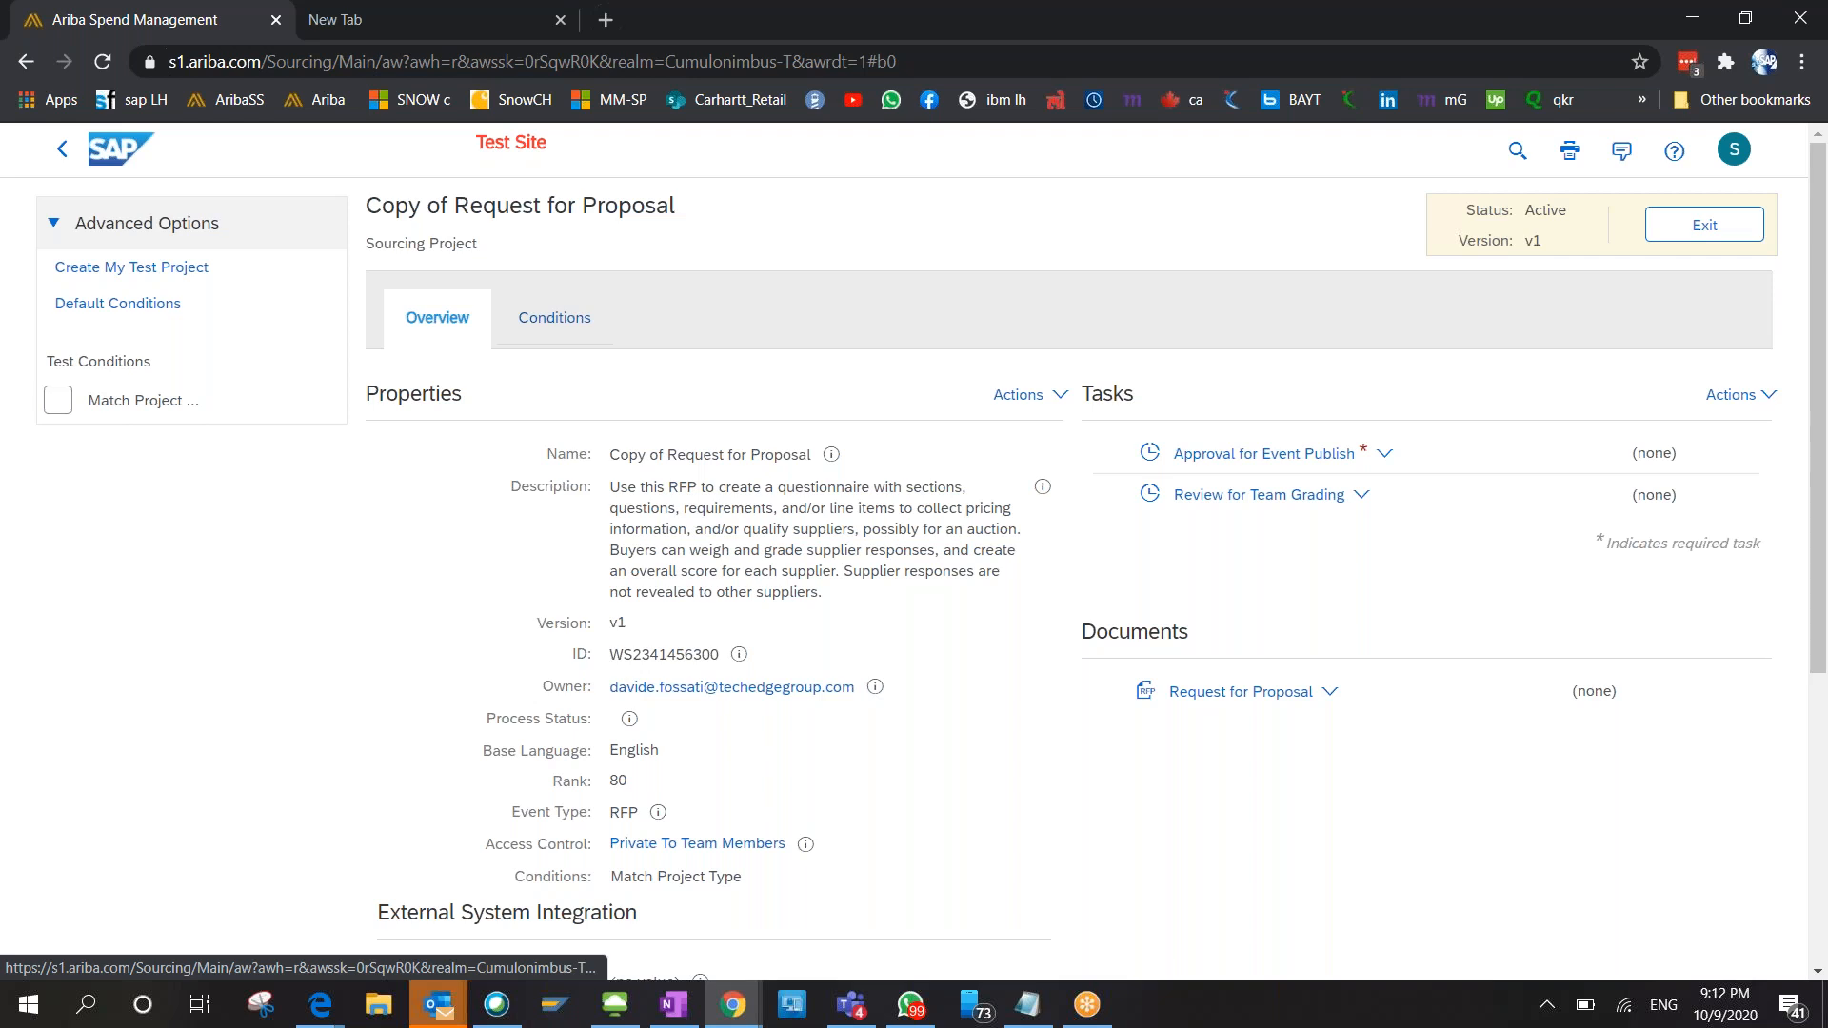
{"action": "left_click", "coordinate": [555, 317]}
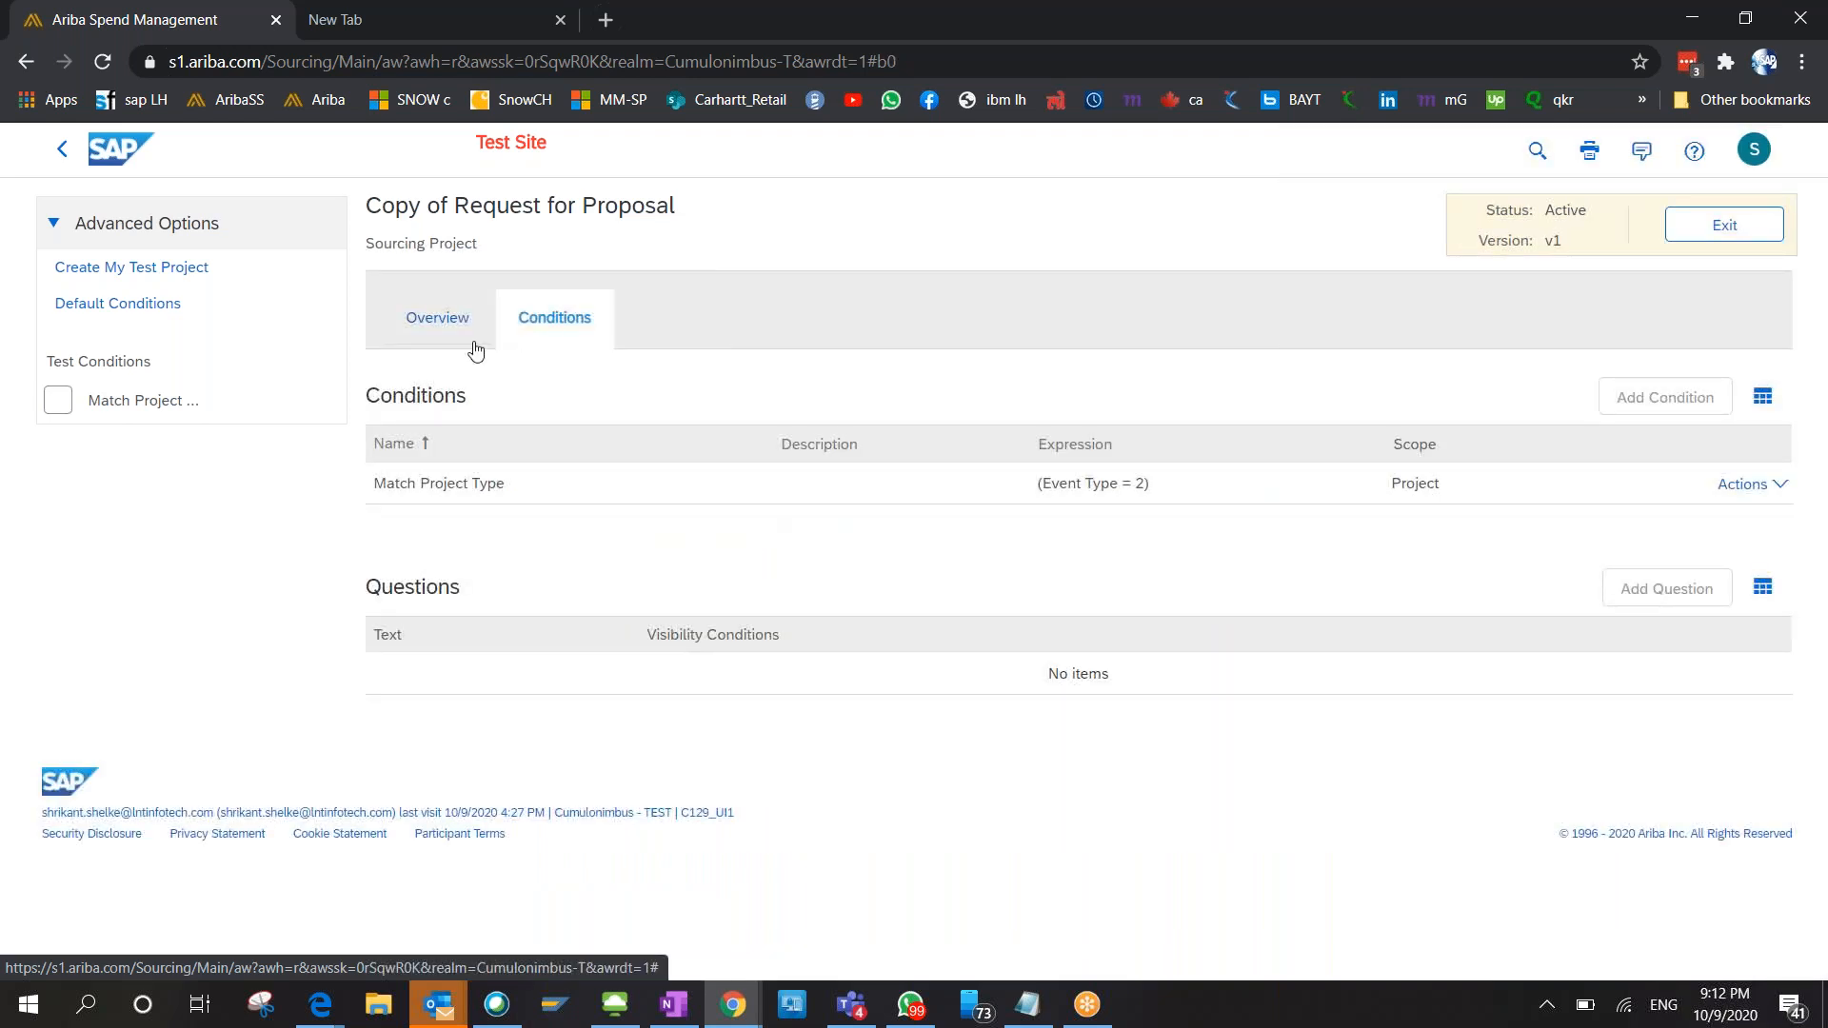
{"action": "left_click", "coordinate": [475, 344]}
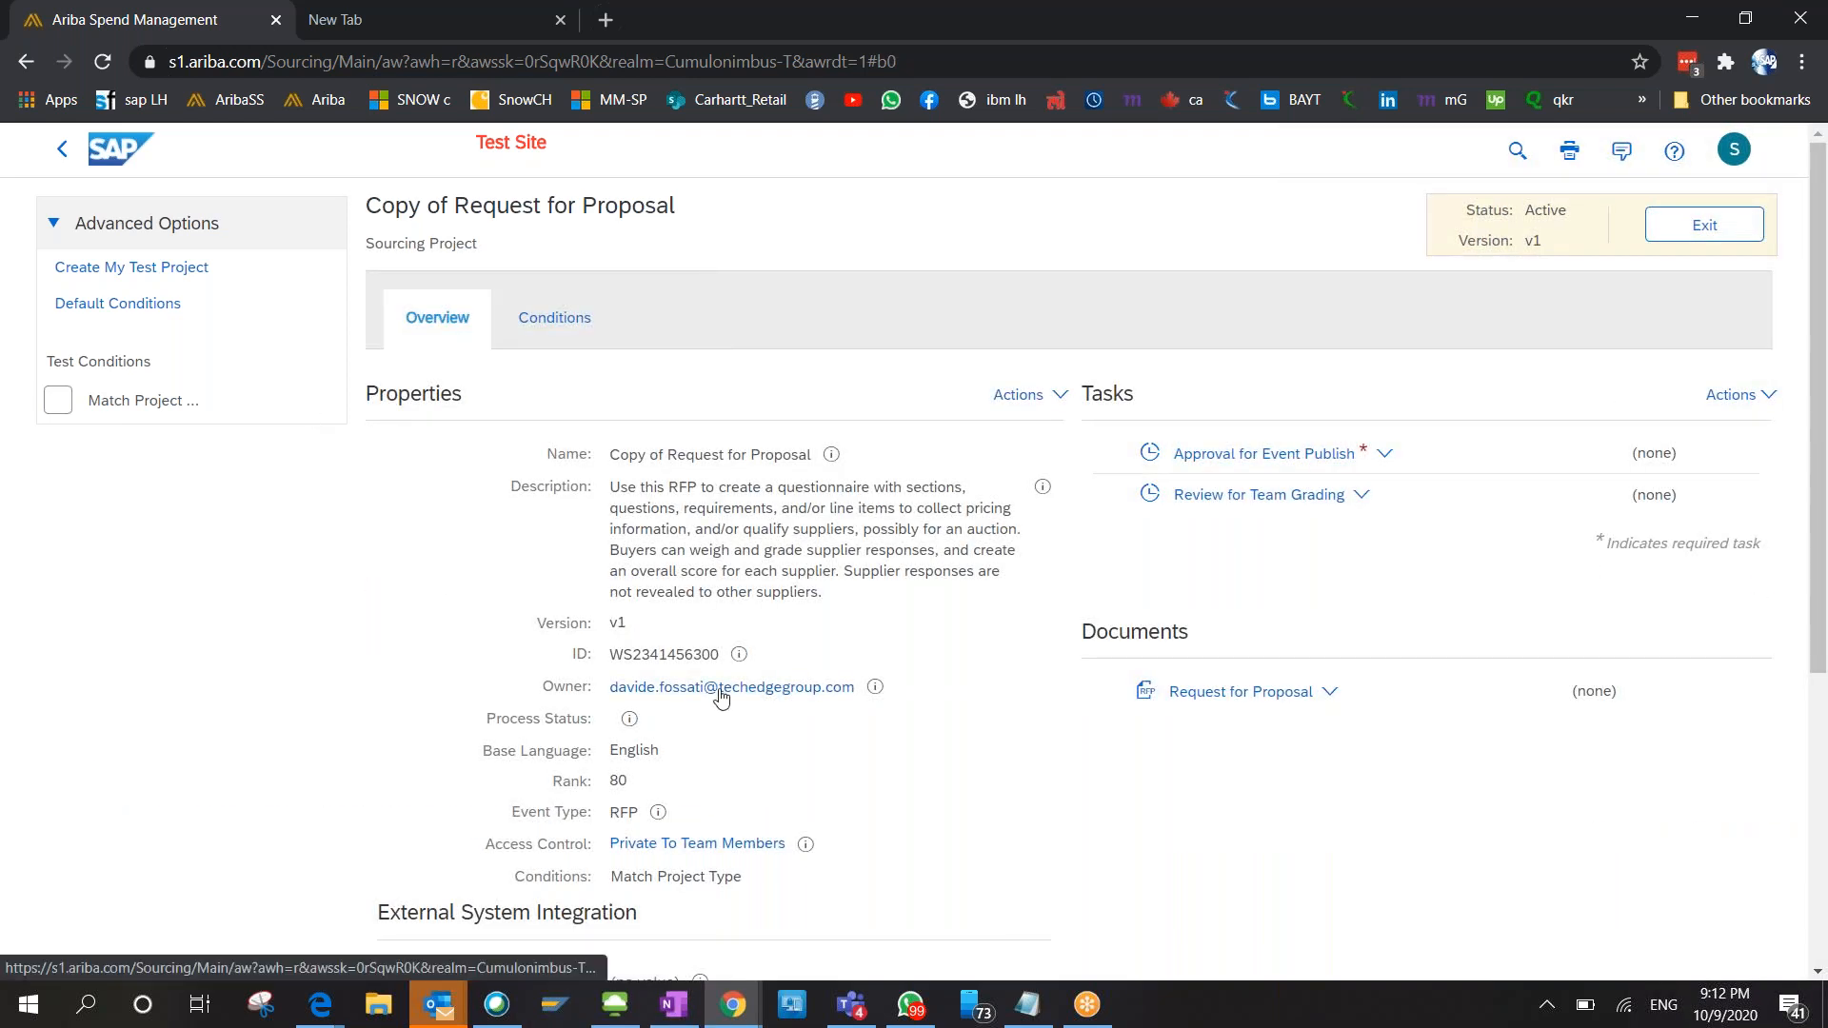
{"action": "left_click", "coordinate": [62, 152]}
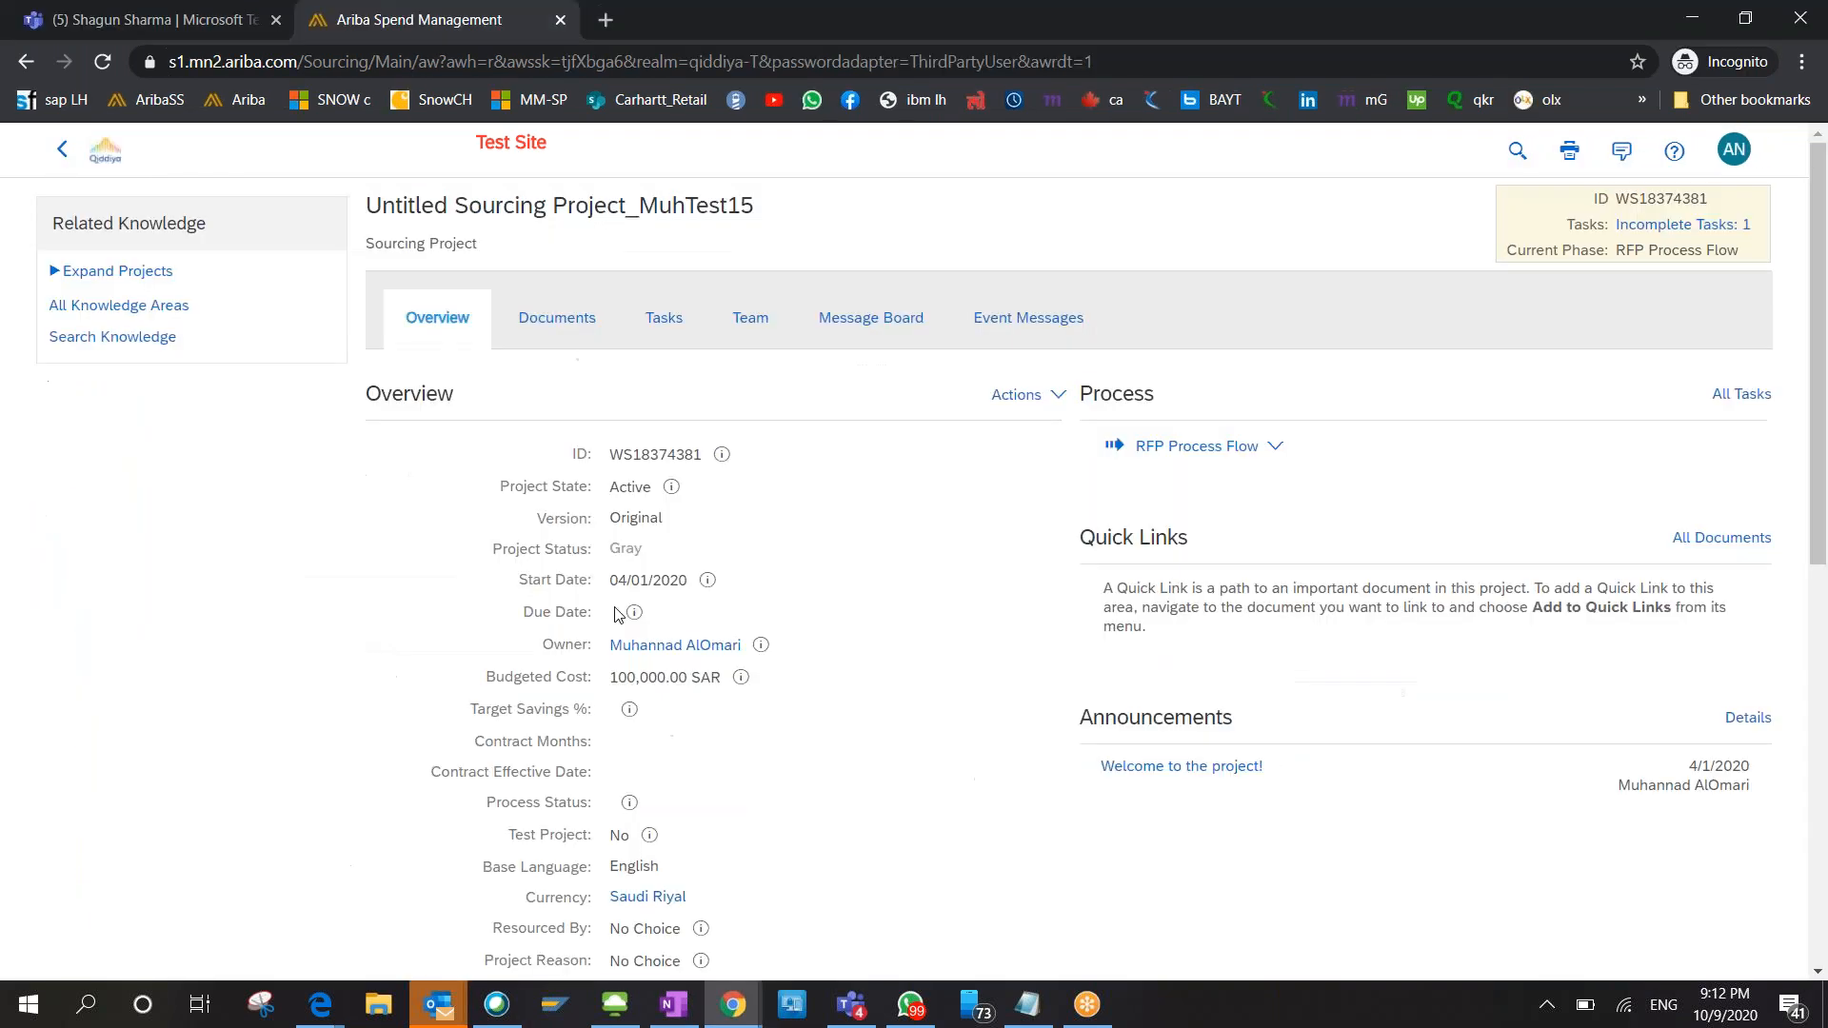
Examine the documents and tasks of the untitled test sourcing project, and return to the window with the sourcing templates list.
{"action": "triple_click", "coordinate": [461, 207]}
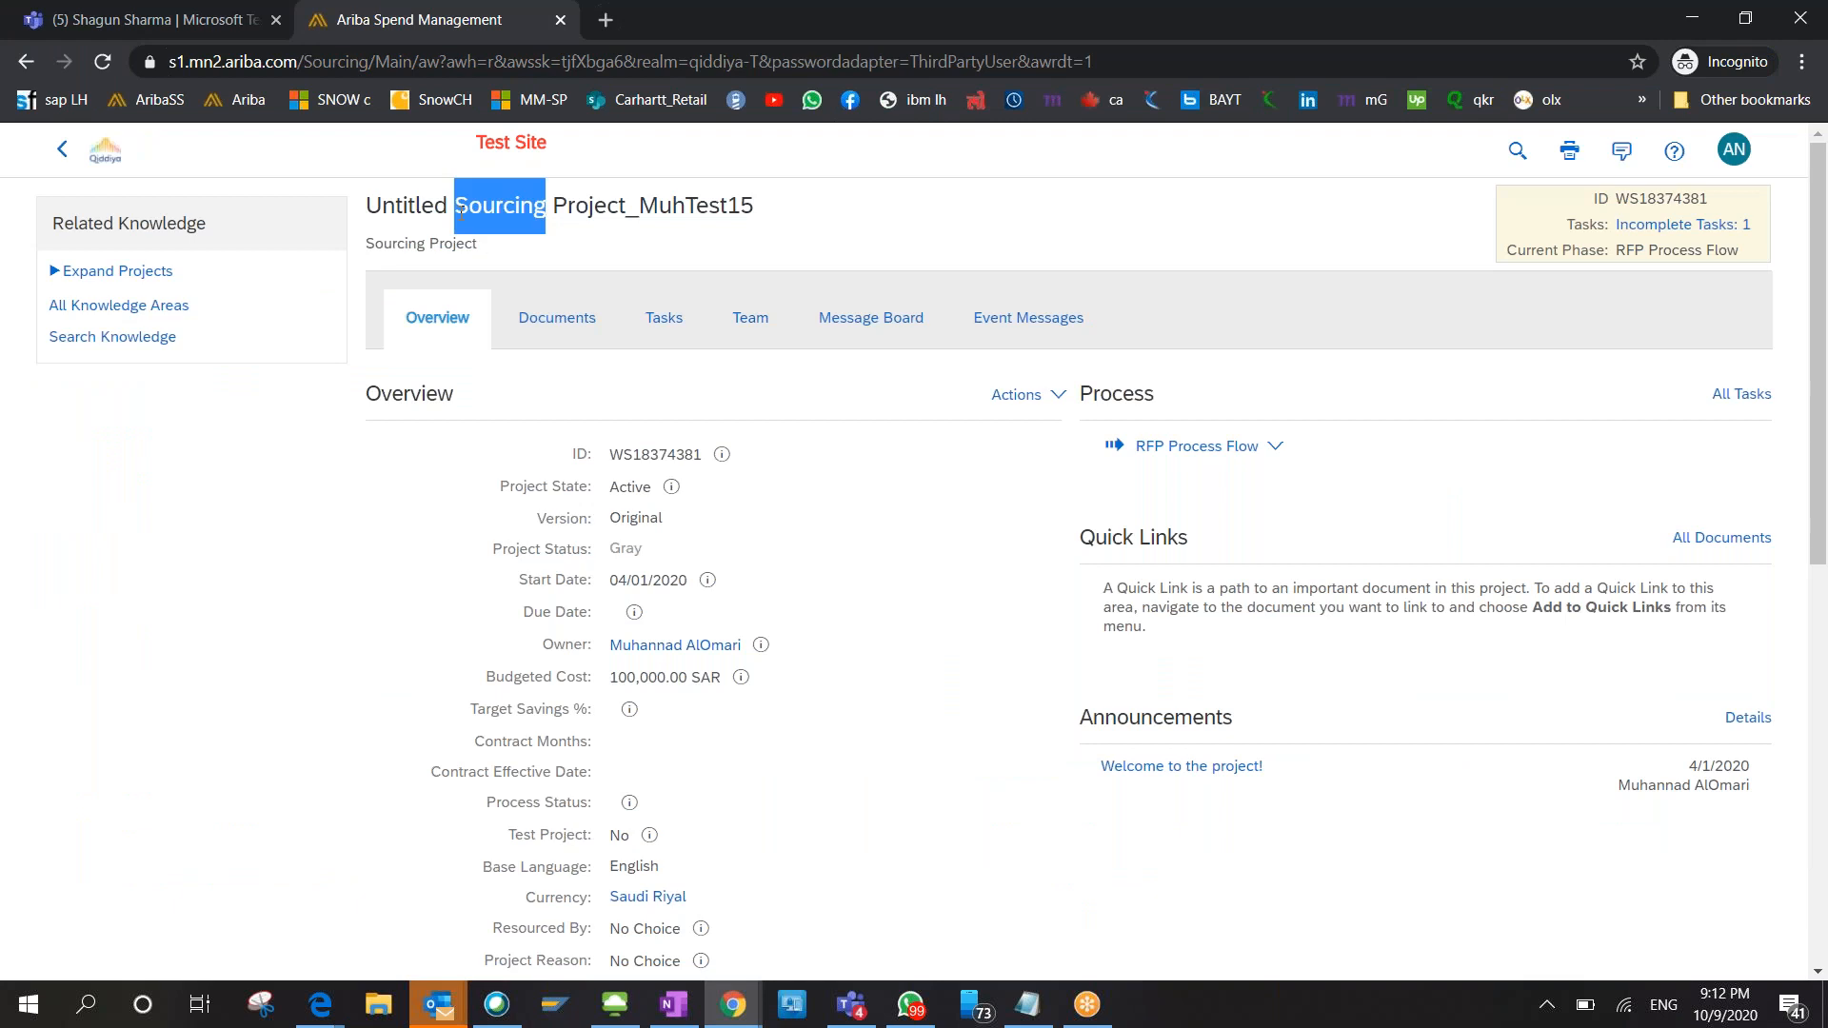
{"action": "left_click", "coordinate": [565, 333]}
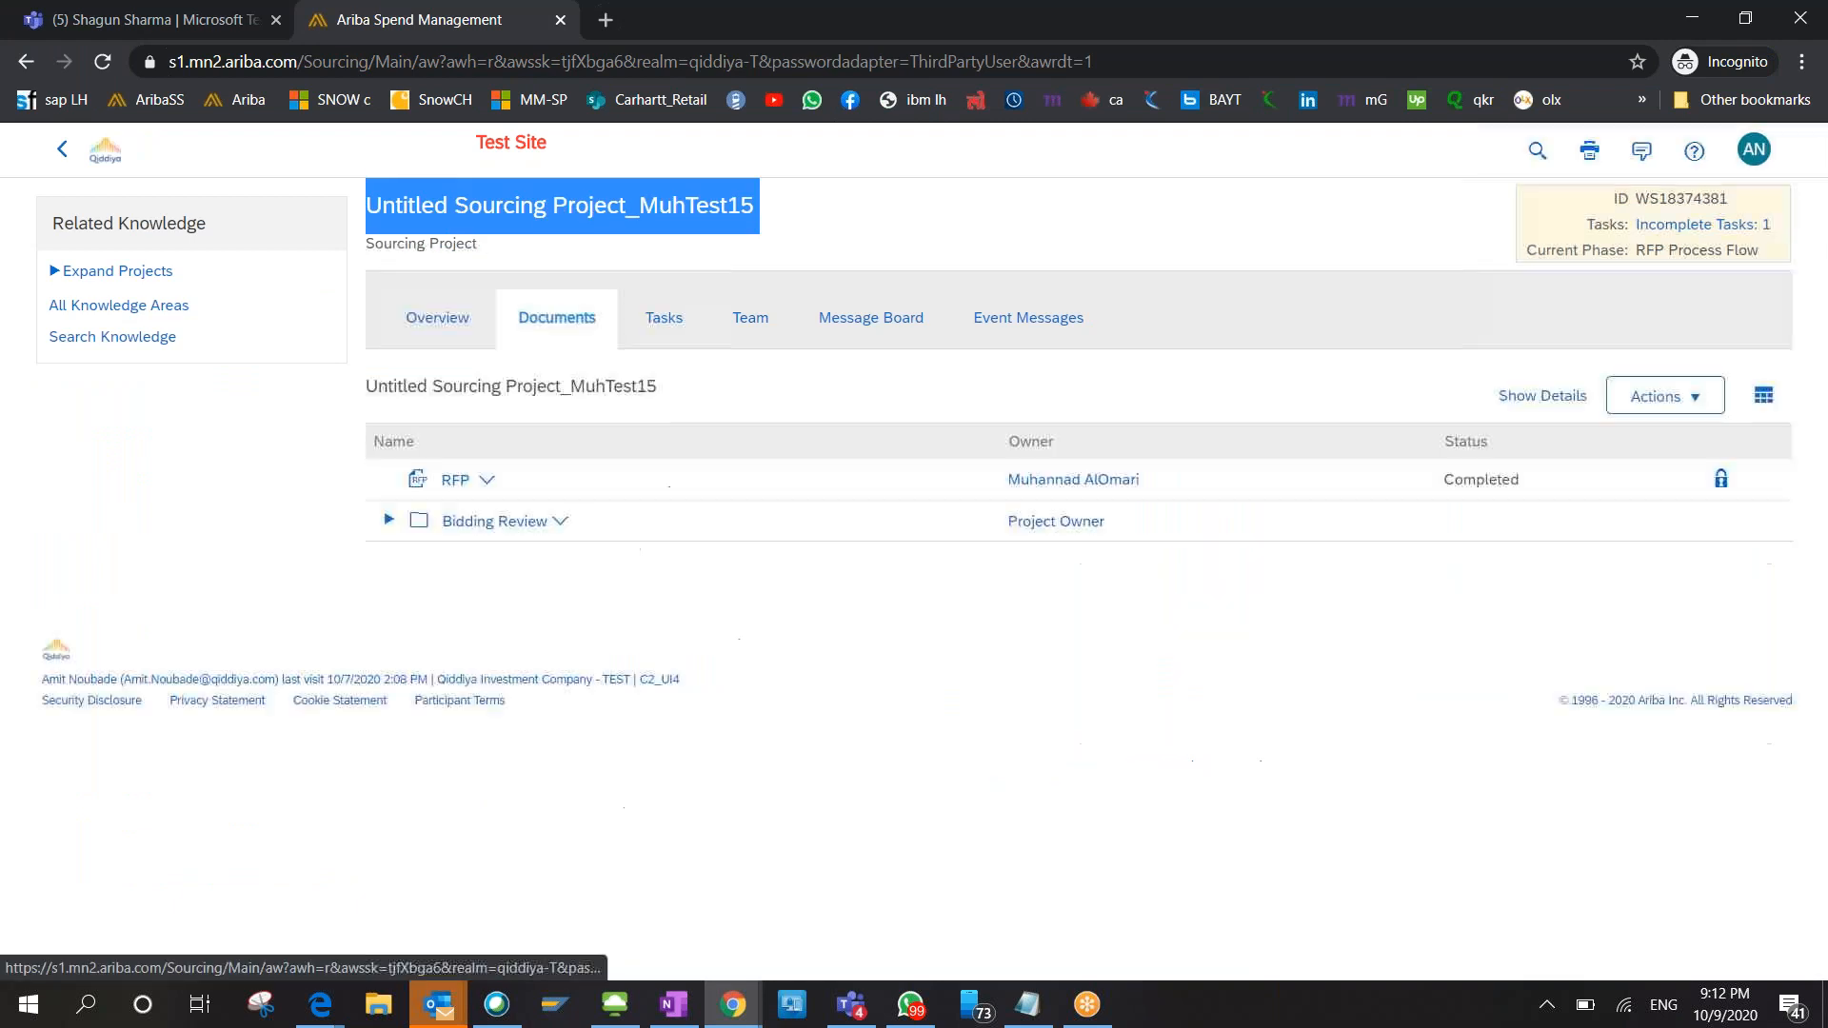
{"action": "left_click", "coordinate": [664, 324]}
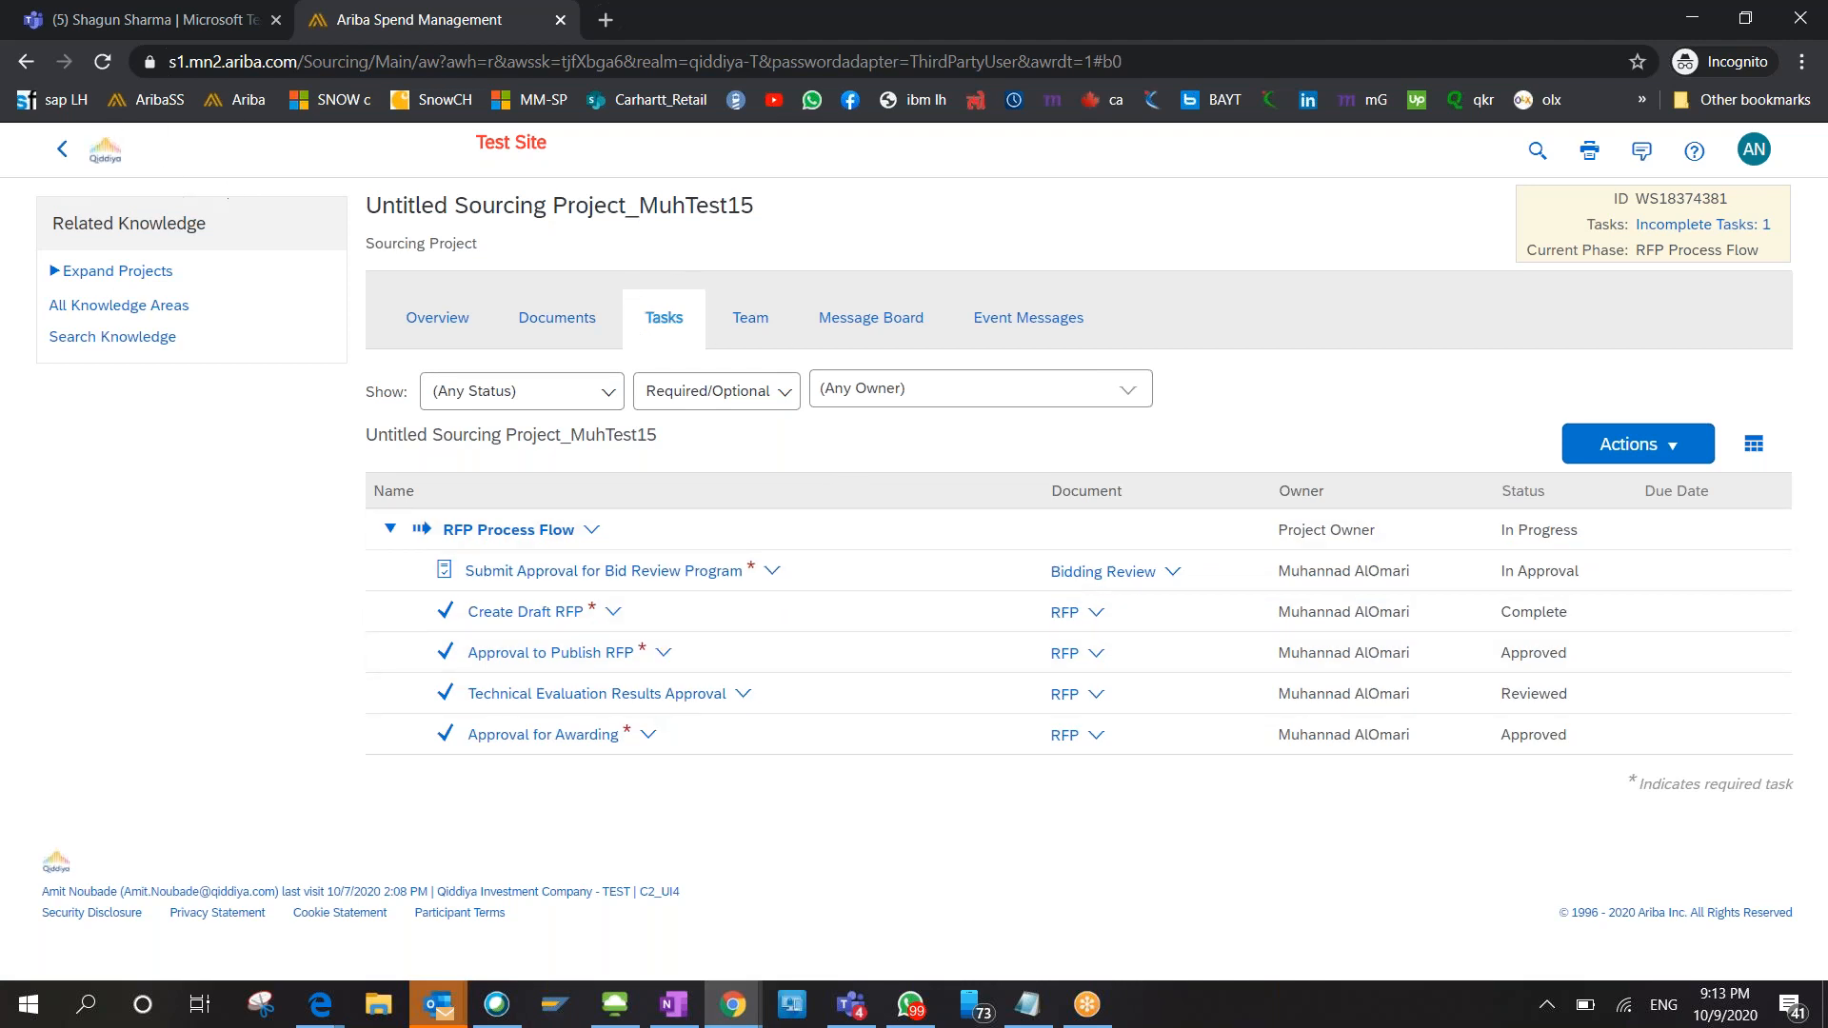
{"action": "key", "text": "alt+Tab"}
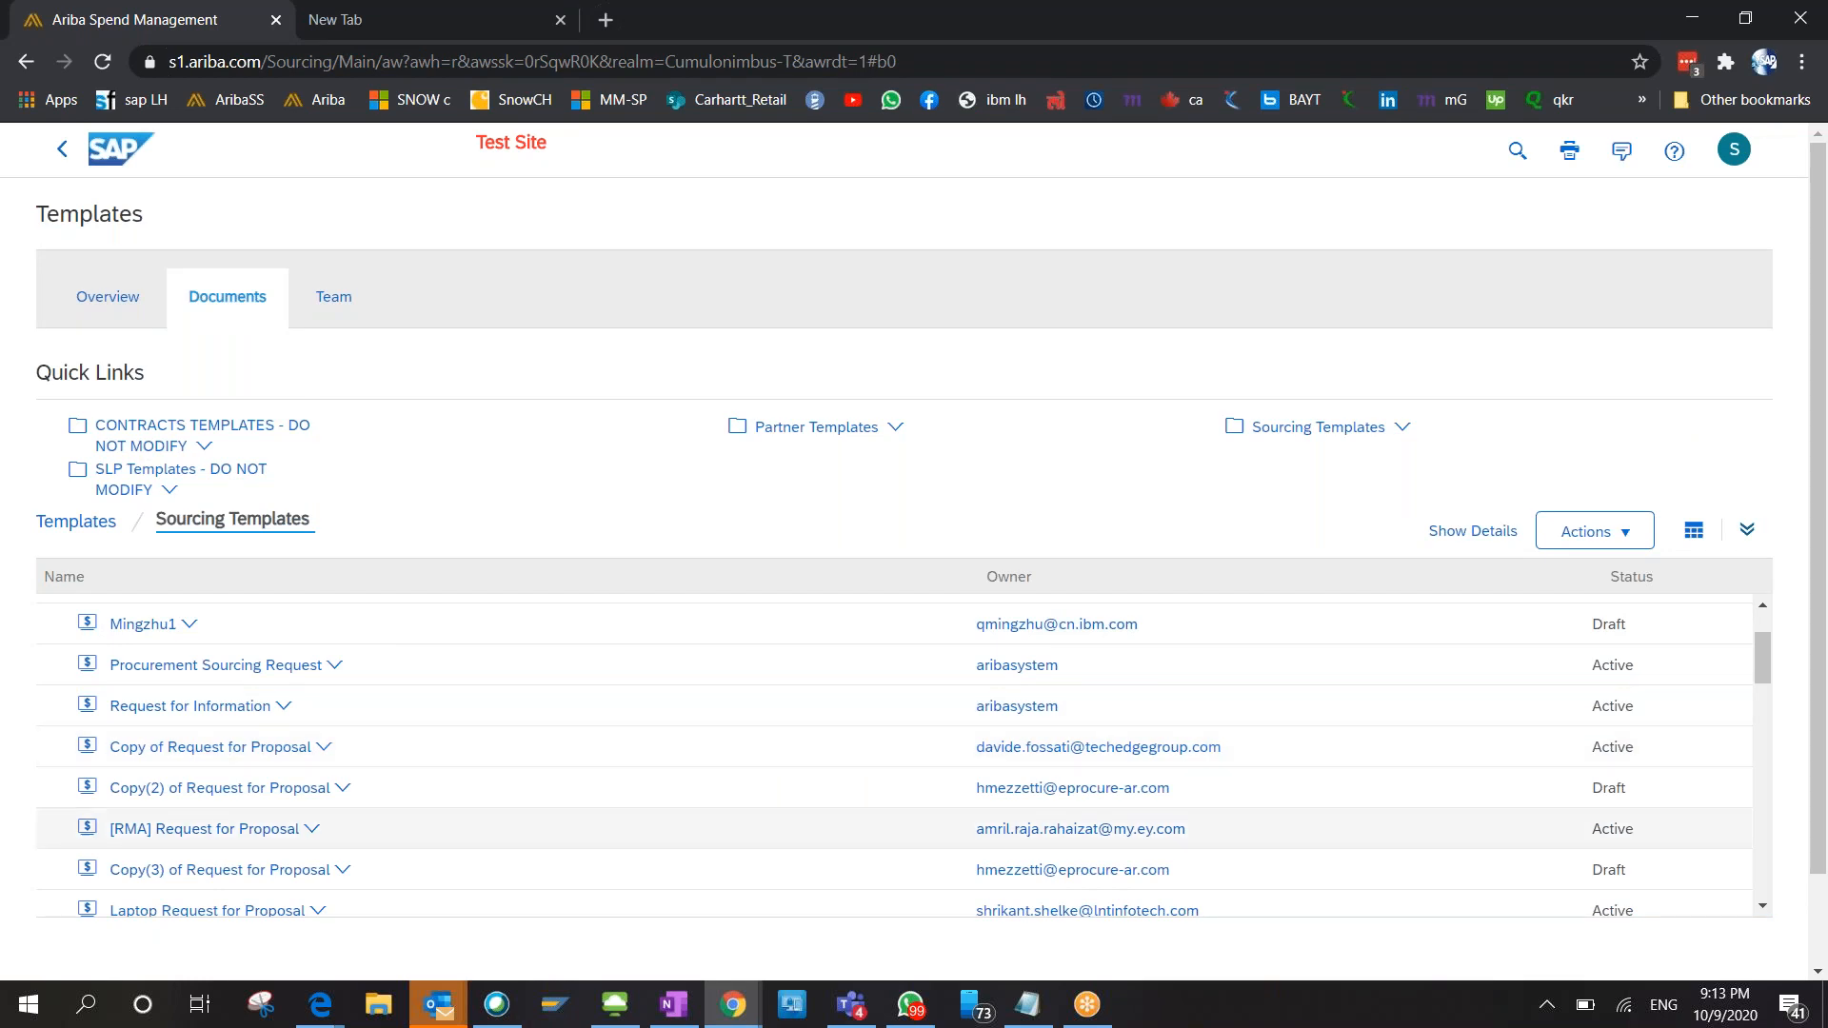
Reopen the Sourcing Templates folder from the quick links and check its available actions without running any.
{"action": "scroll", "coordinate": [281, 790], "scroll_direction": "down", "scroll_amount": 3}
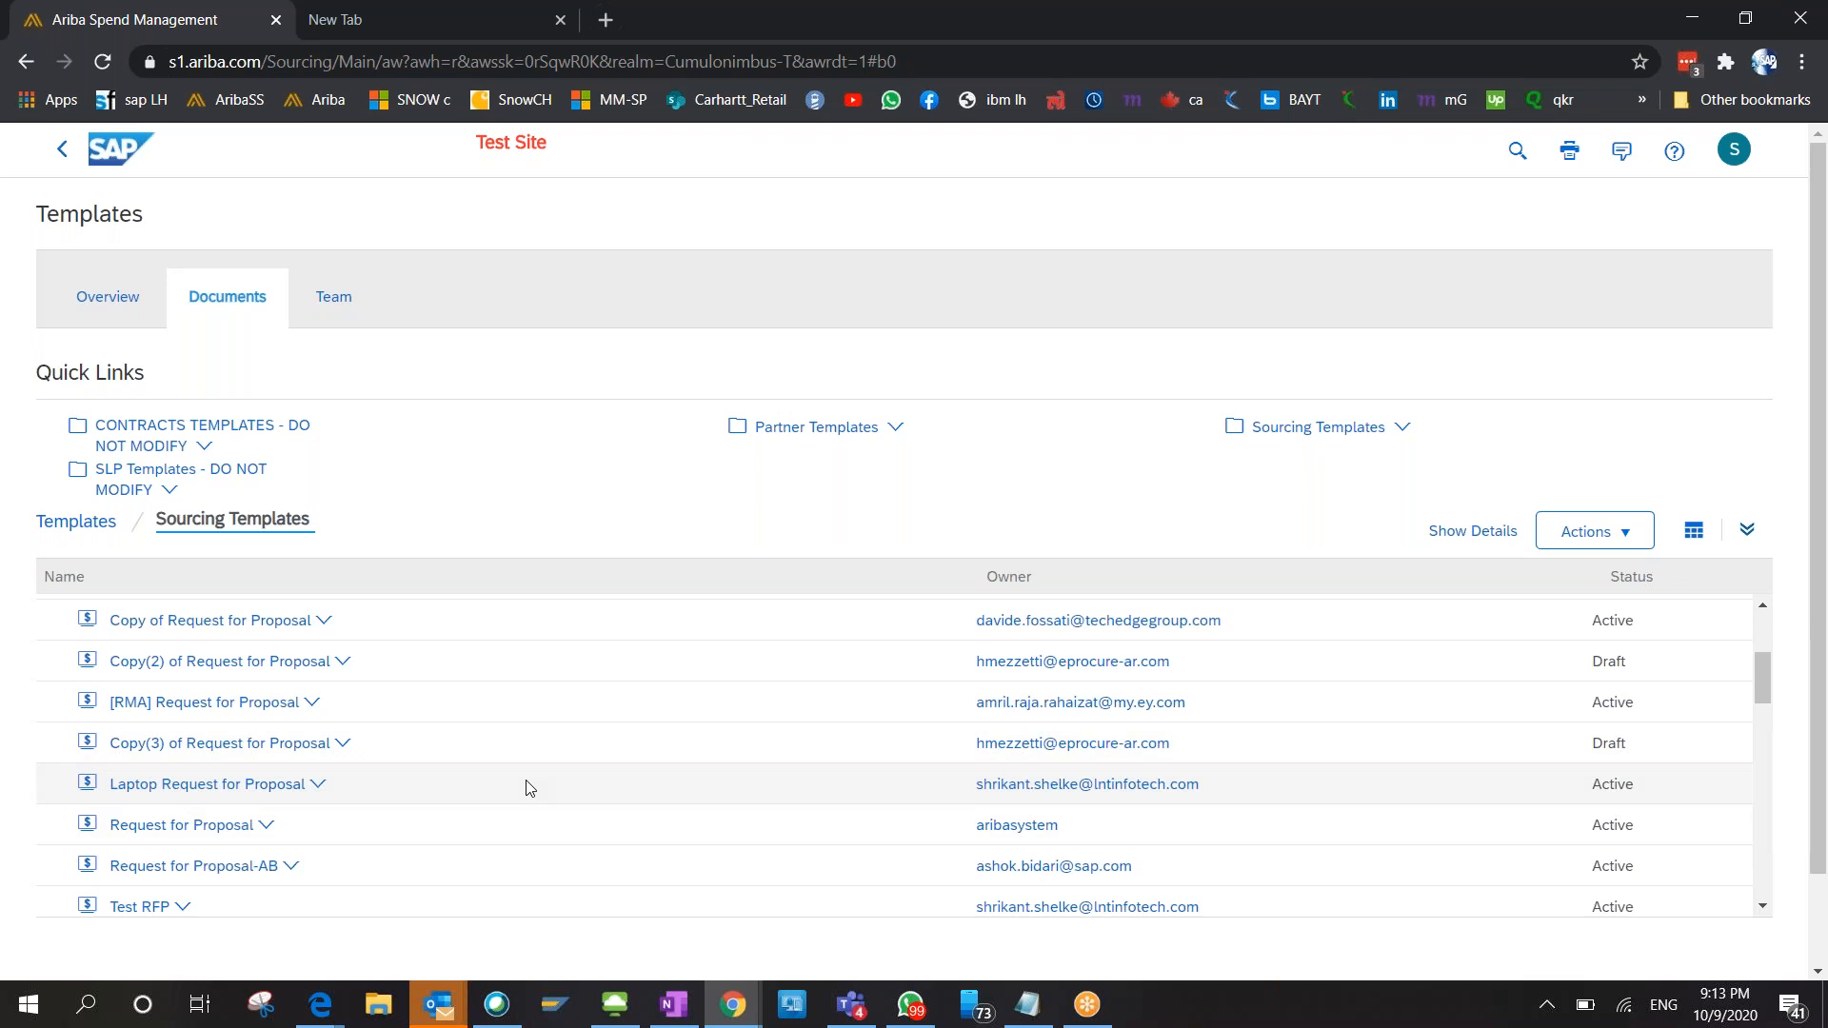
{"action": "left_click", "coordinate": [1331, 45]}
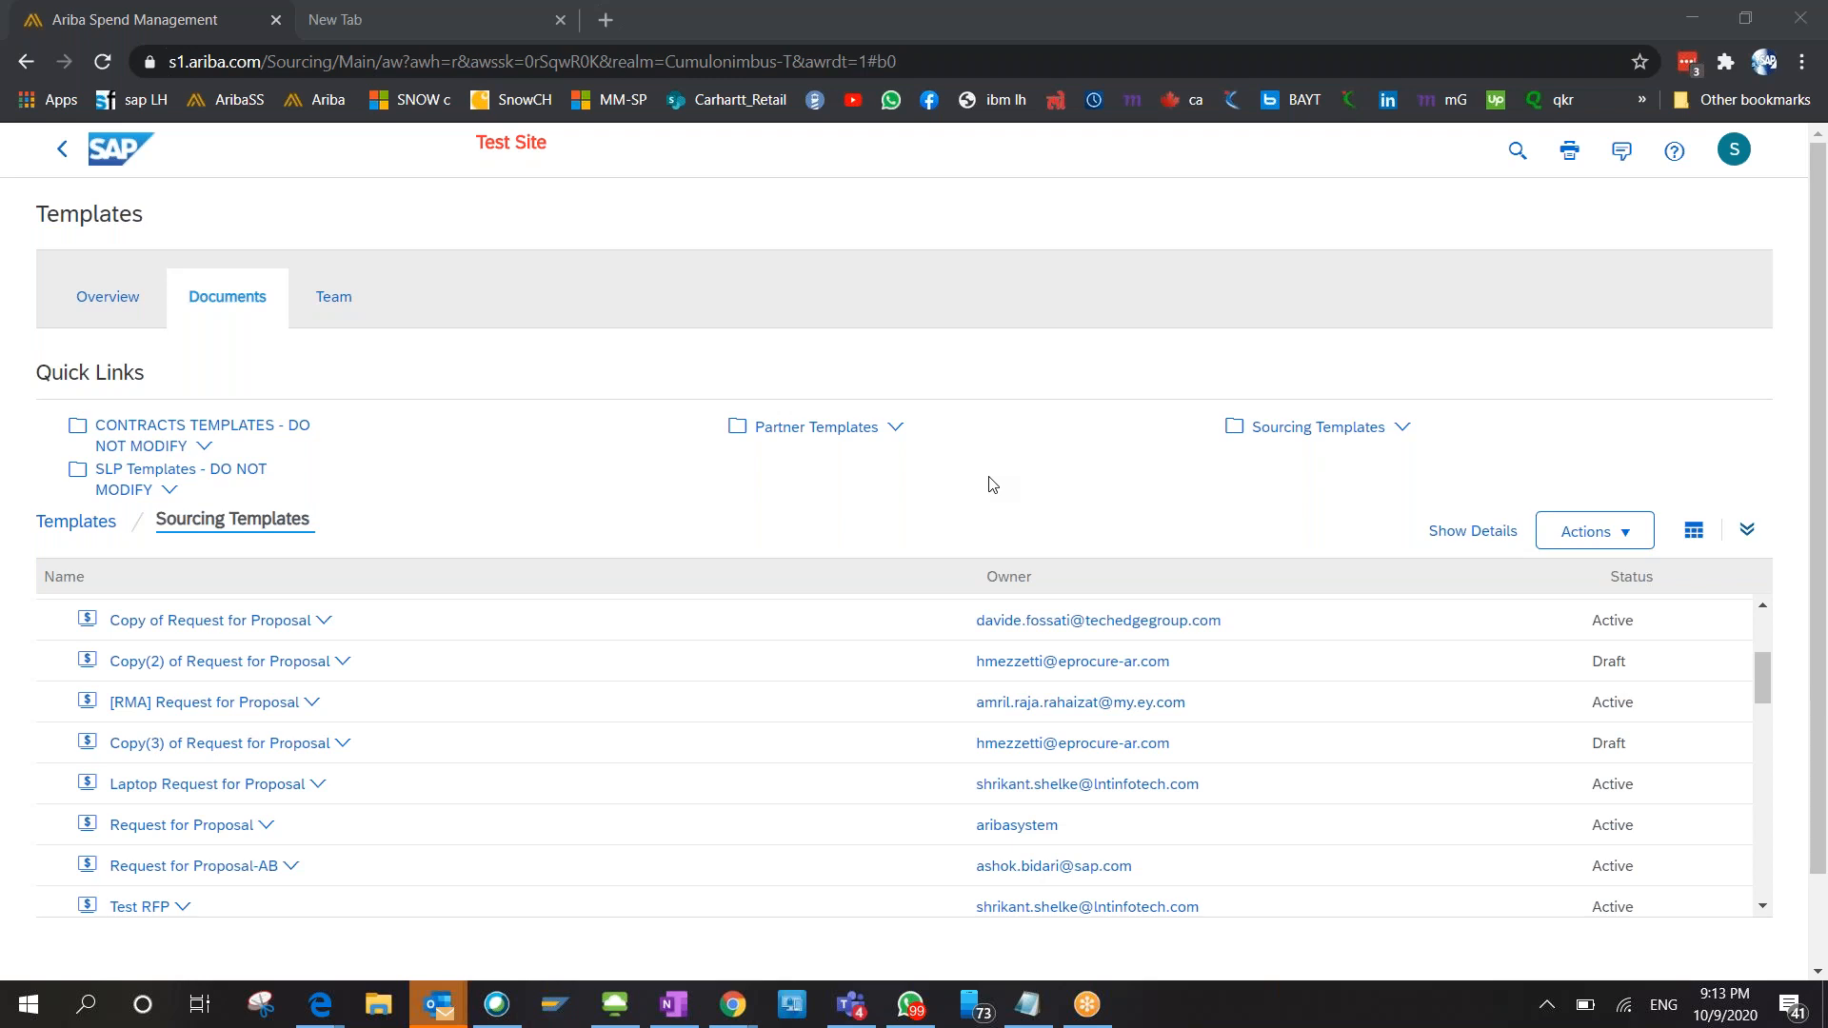
{"action": "left_click", "coordinate": [1314, 430]}
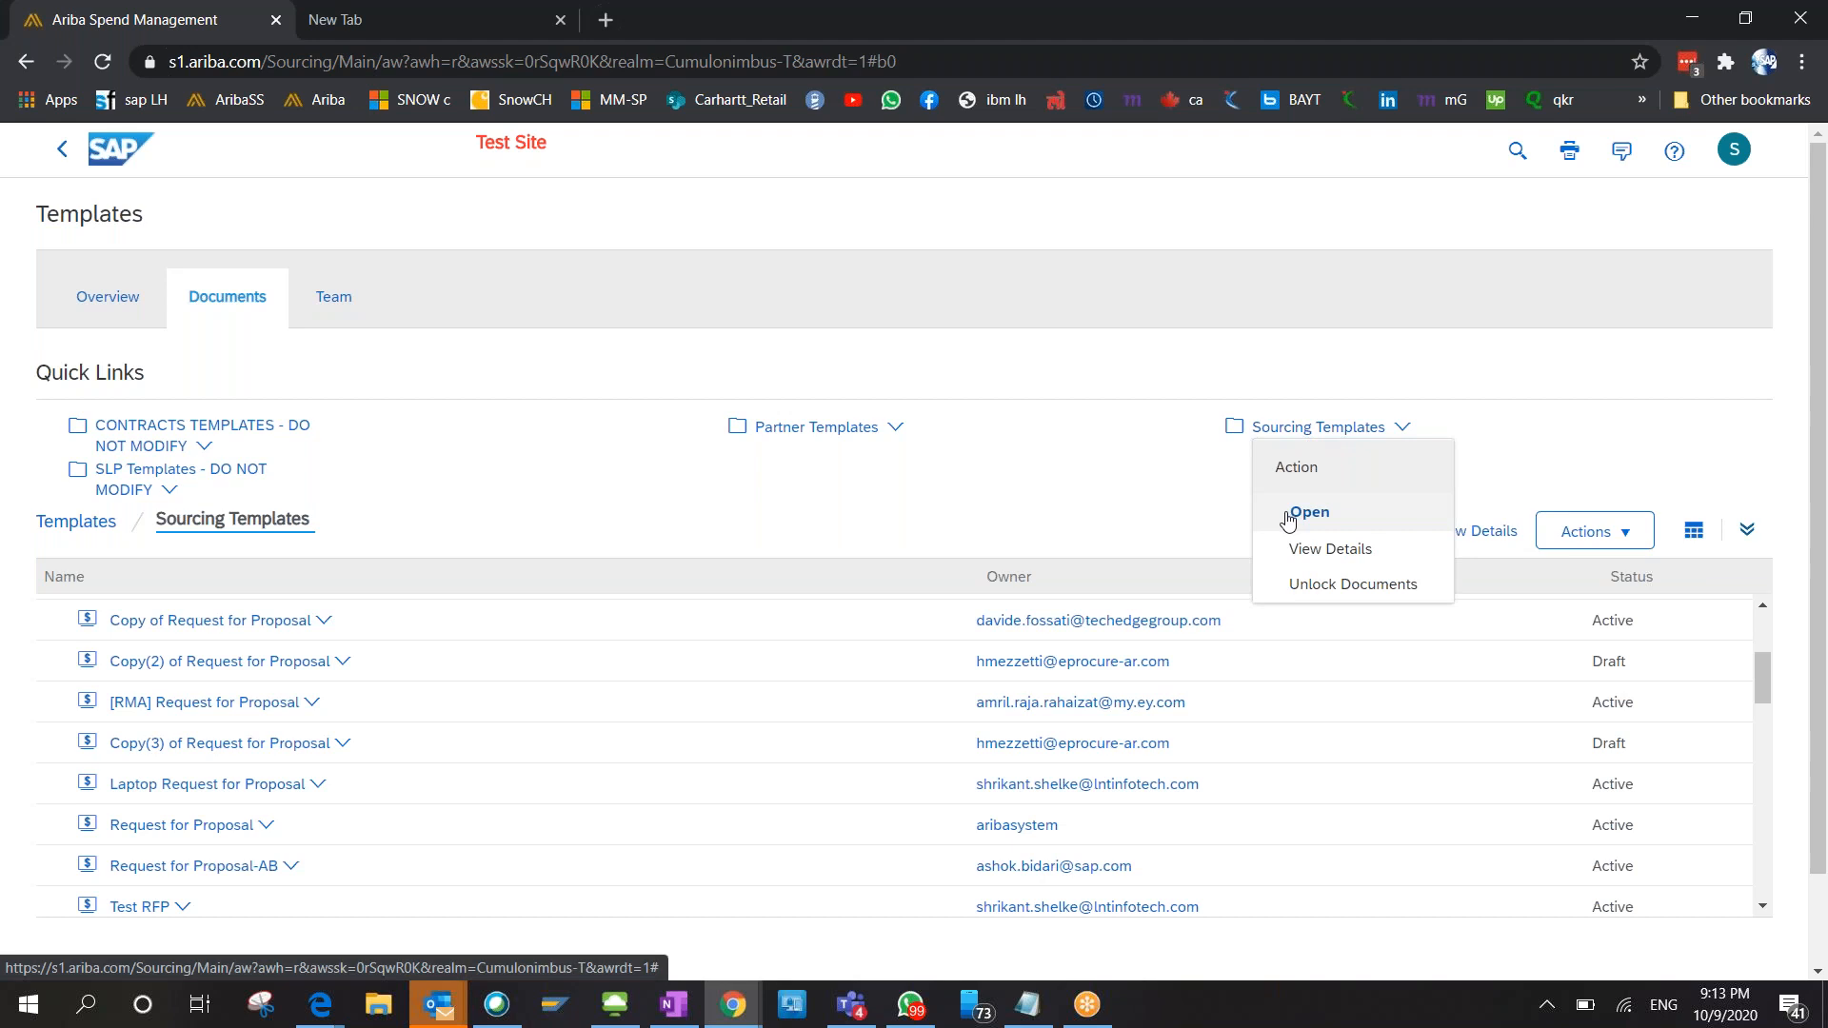
{"action": "left_click", "coordinate": [1288, 510]}
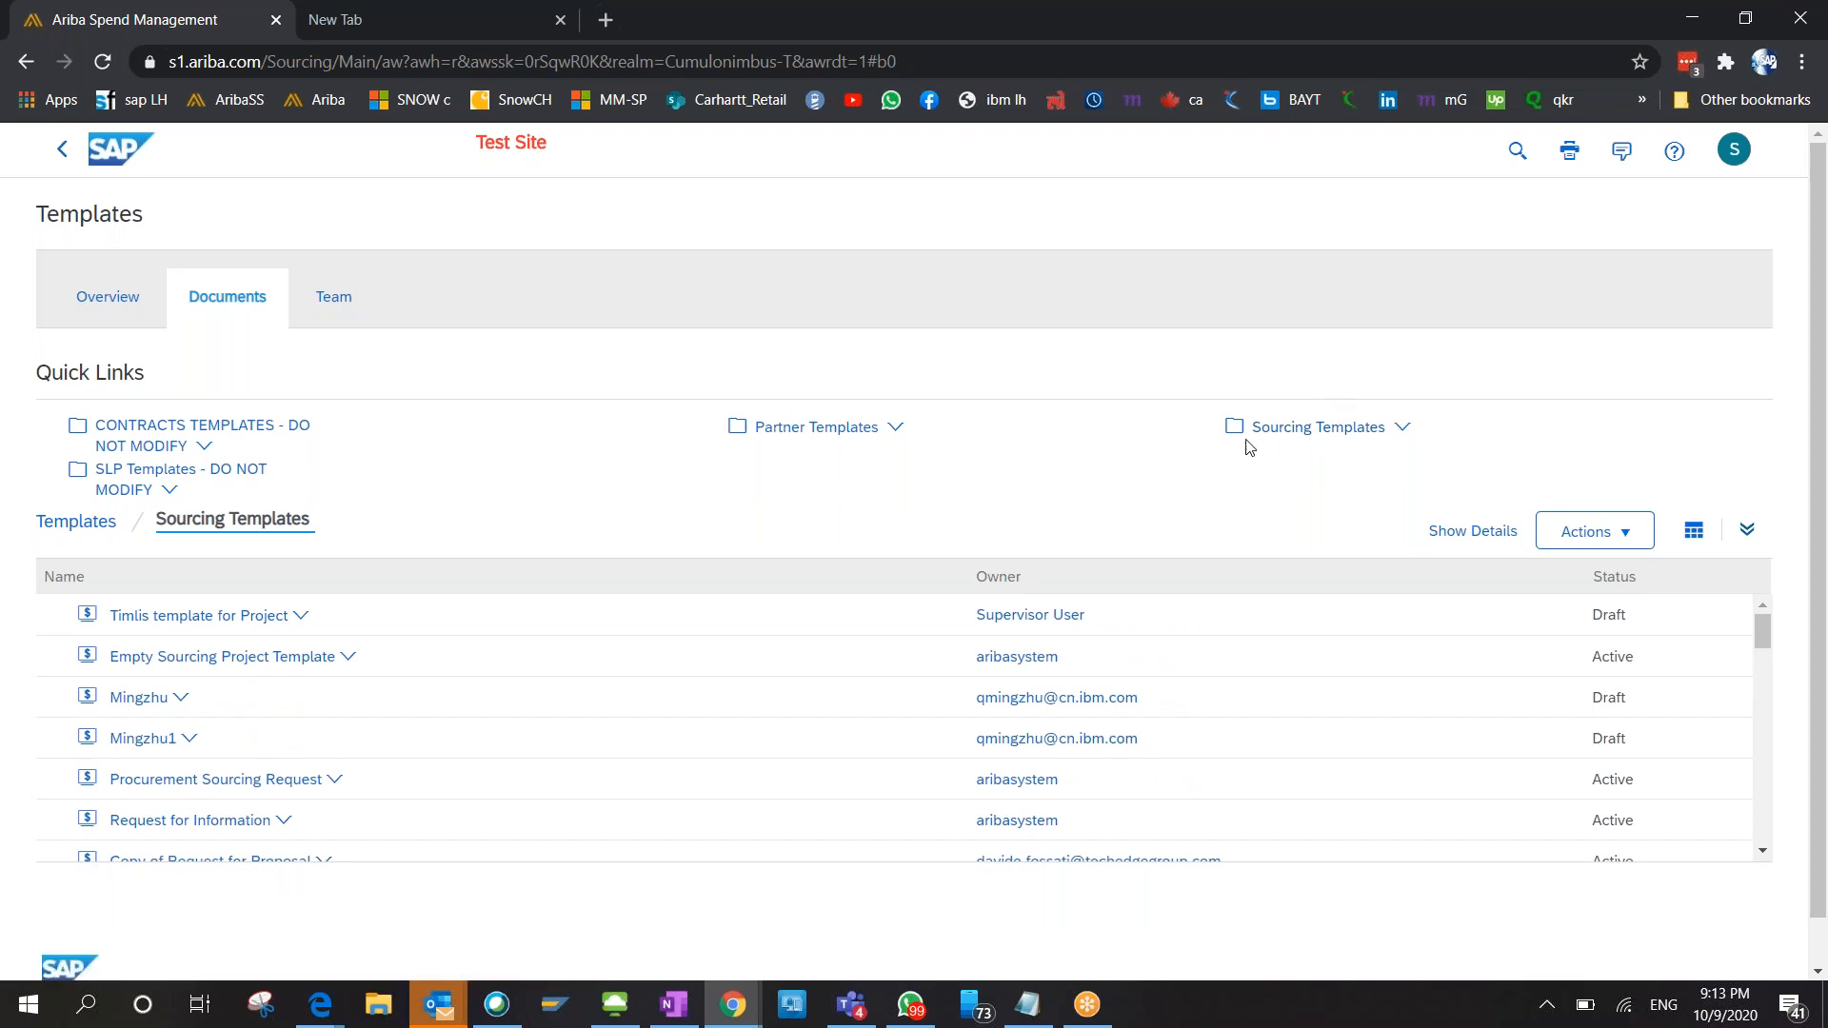
{"action": "left_click", "coordinate": [1628, 538]}
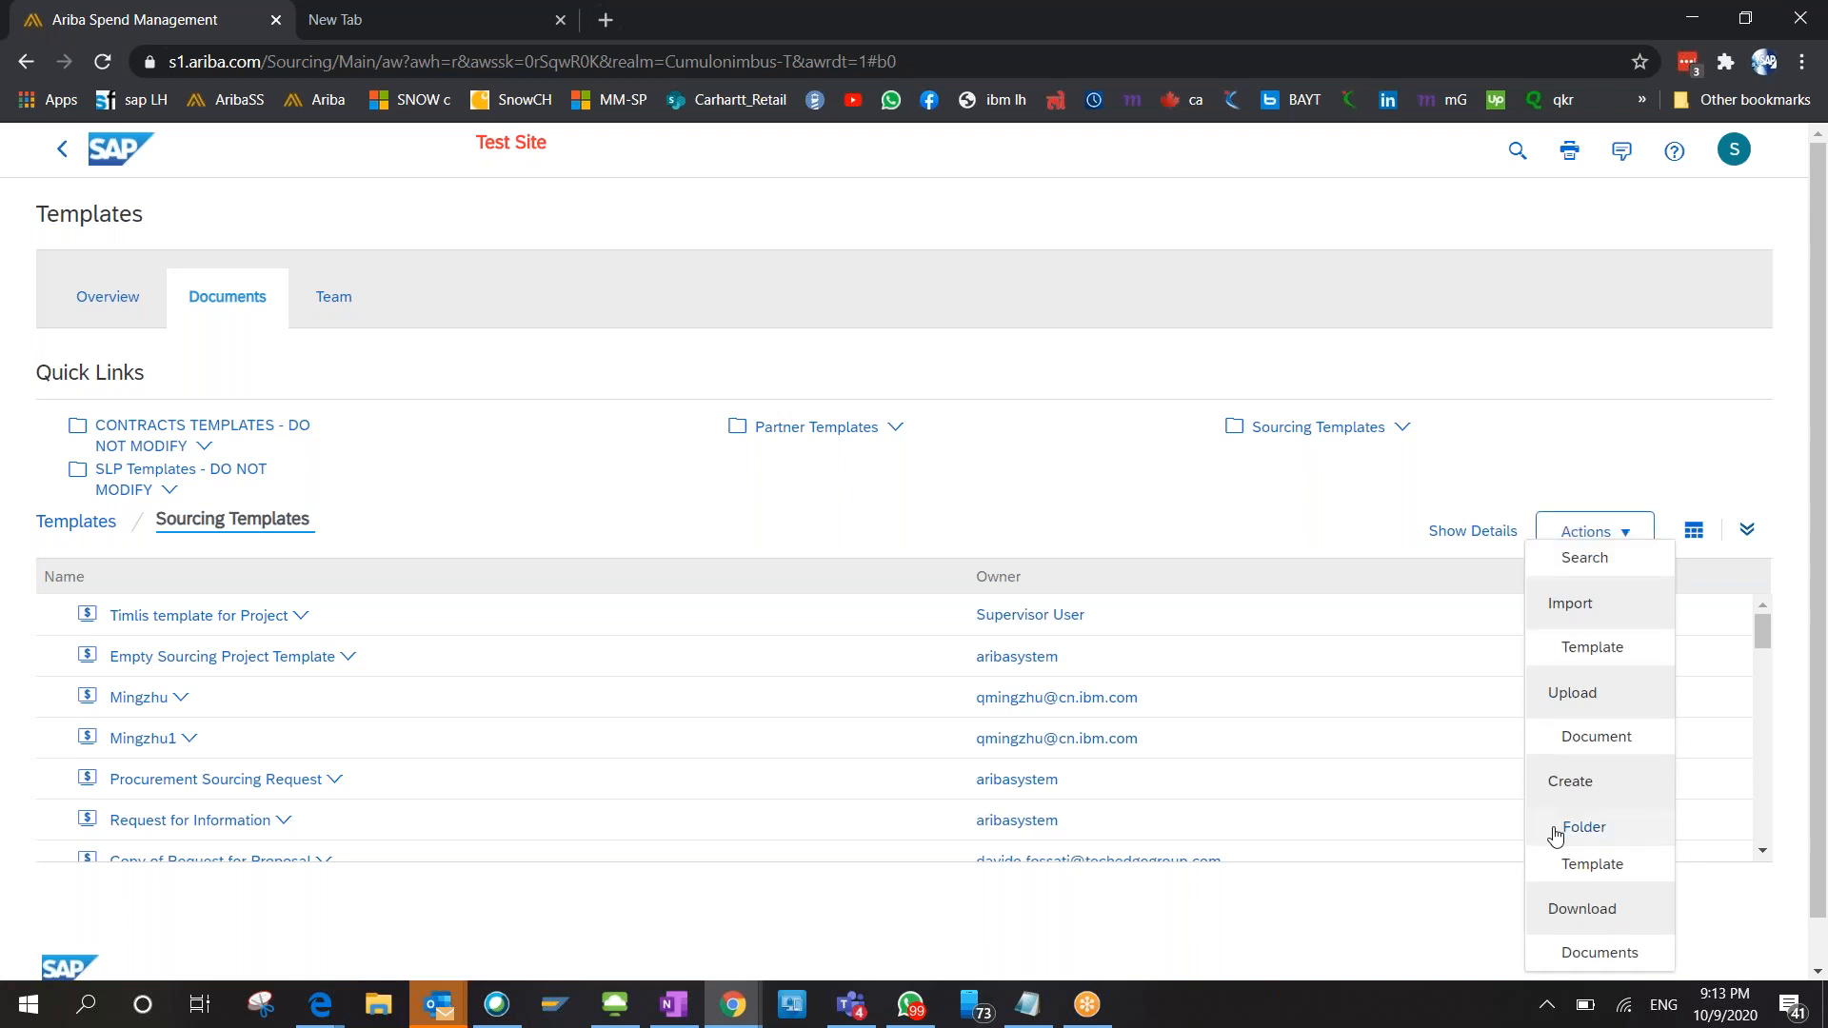
{"action": "left_click", "coordinate": [453, 522]}
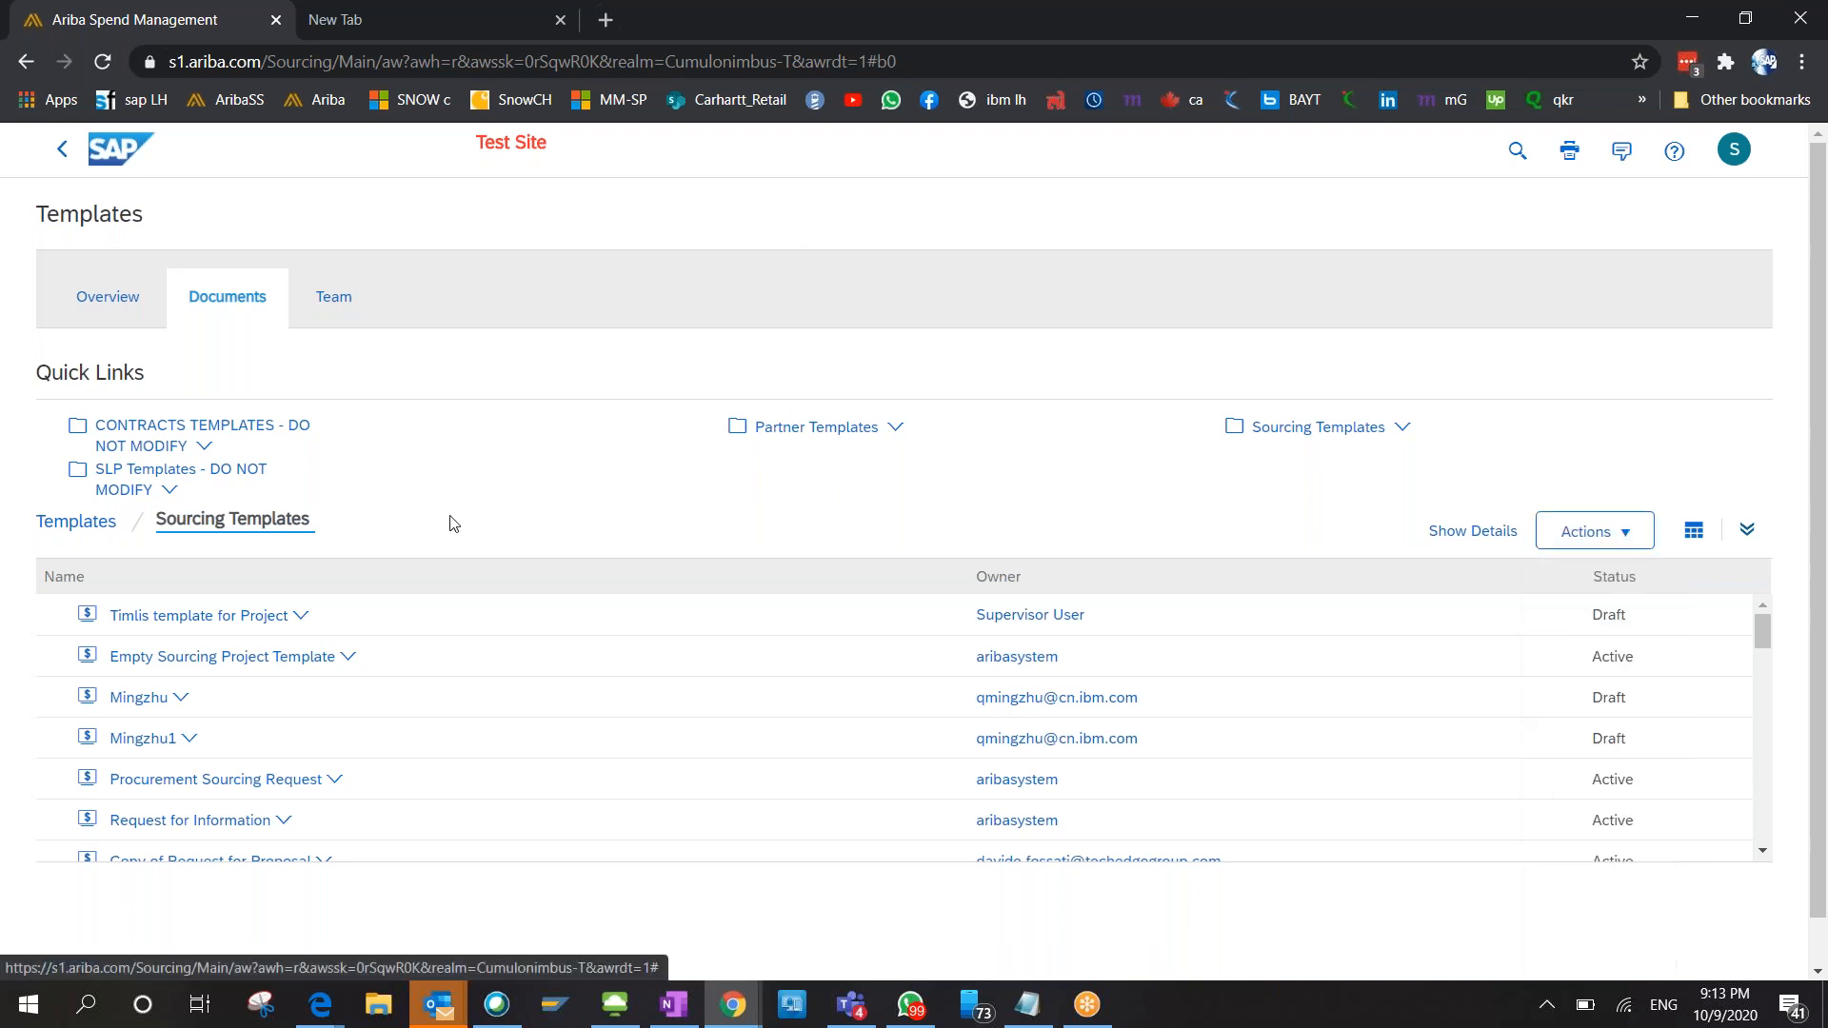
Check the actions available for the Empty Sourcing Project Template without opening or copying it.
{"action": "left_click", "coordinate": [351, 657]}
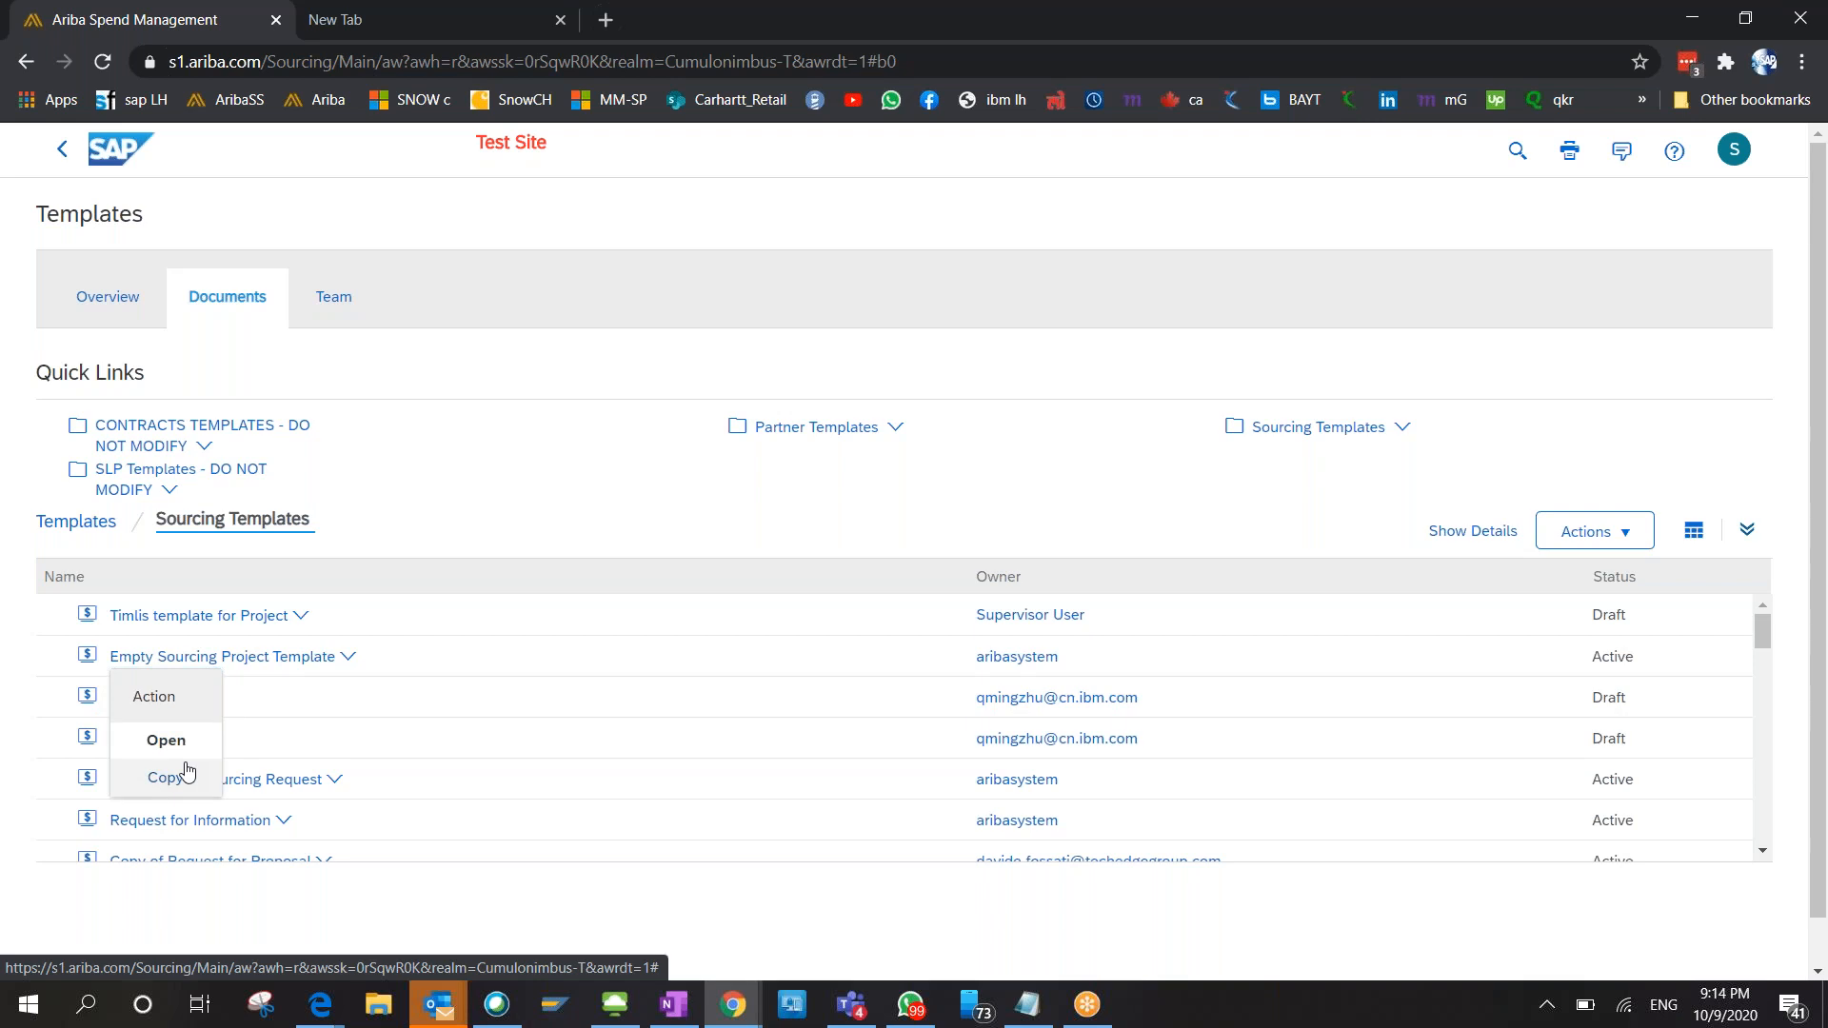
{"action": "left_click", "coordinate": [359, 486]}
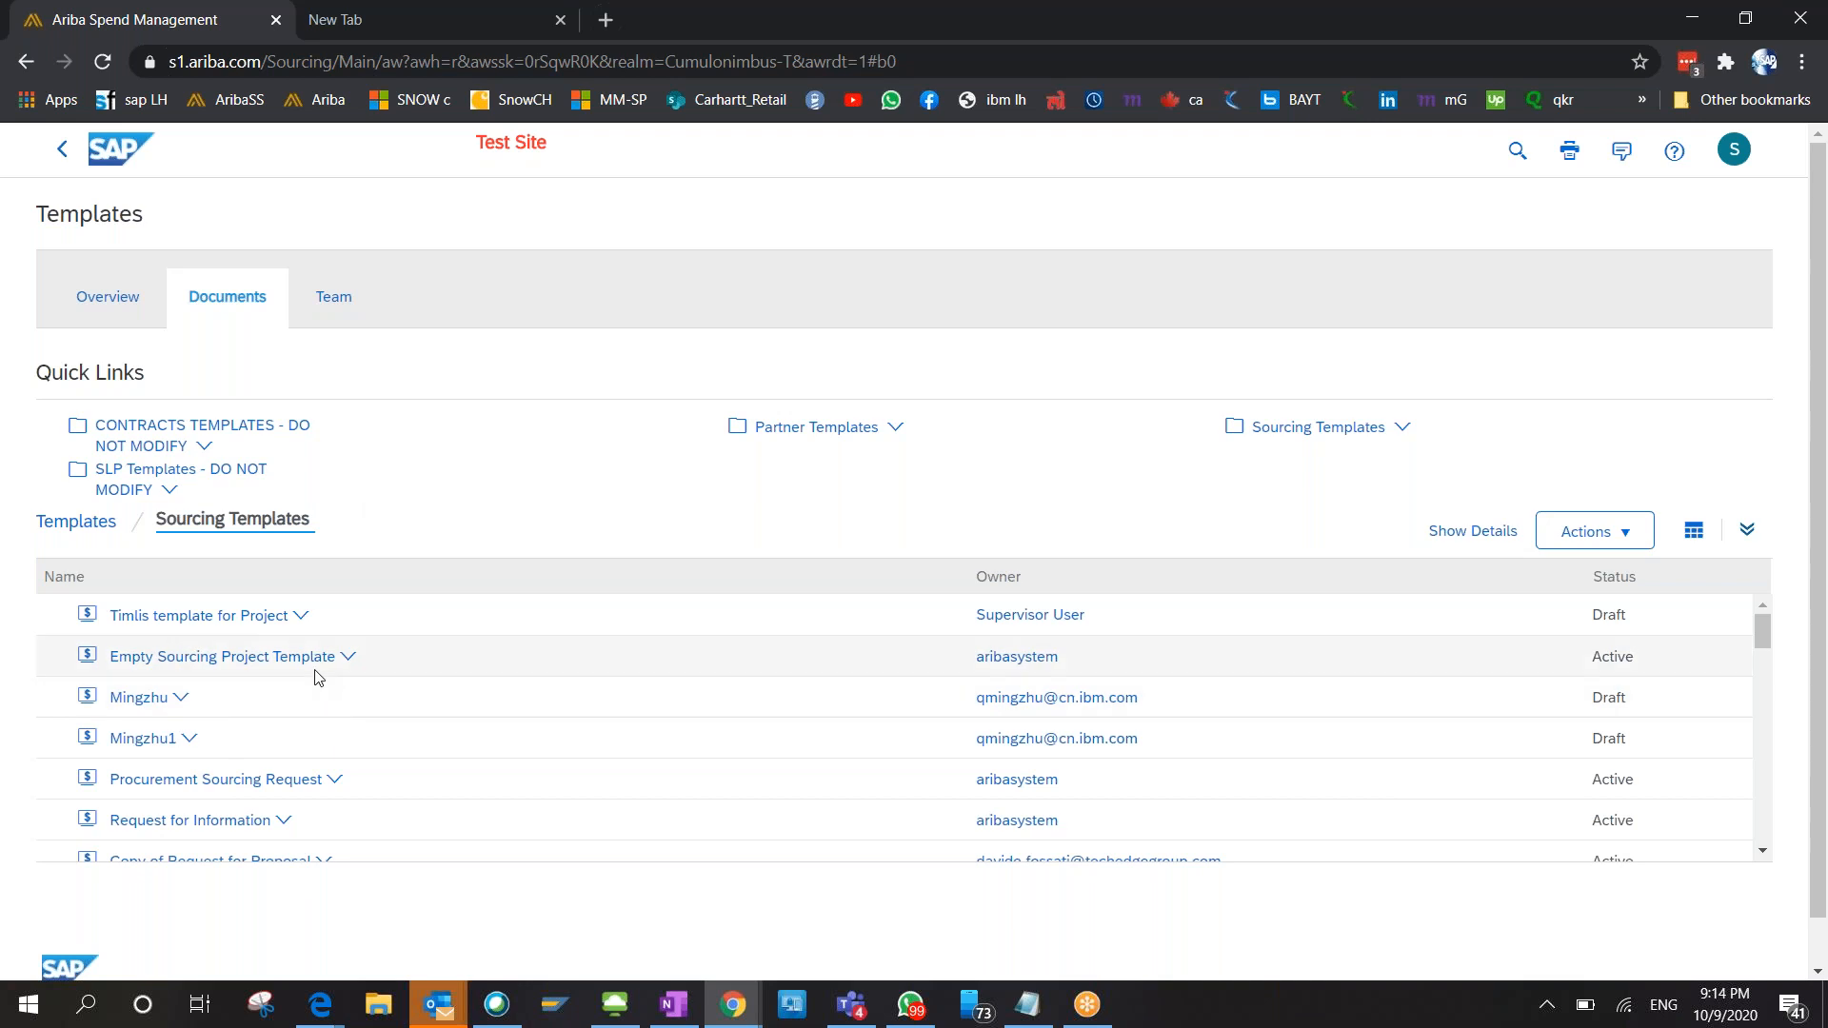
{"action": "left_click", "coordinate": [347, 658]}
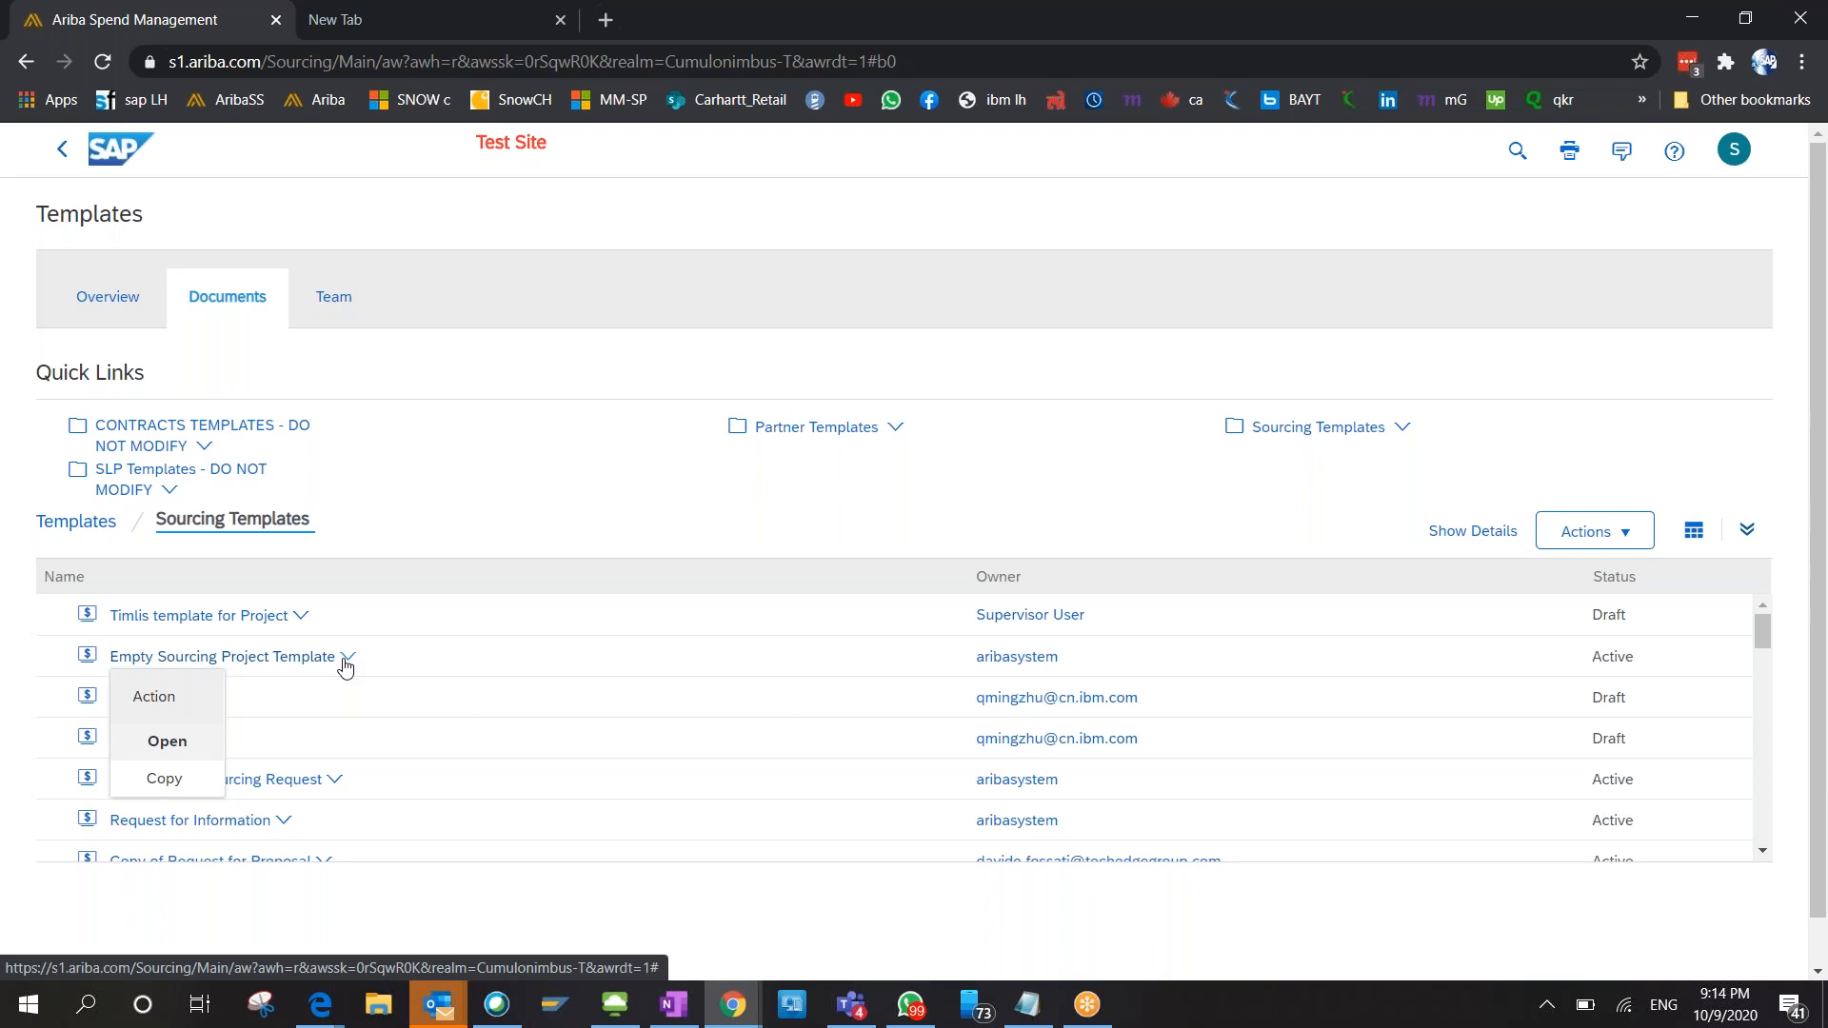
{"action": "left_click", "coordinate": [428, 533]}
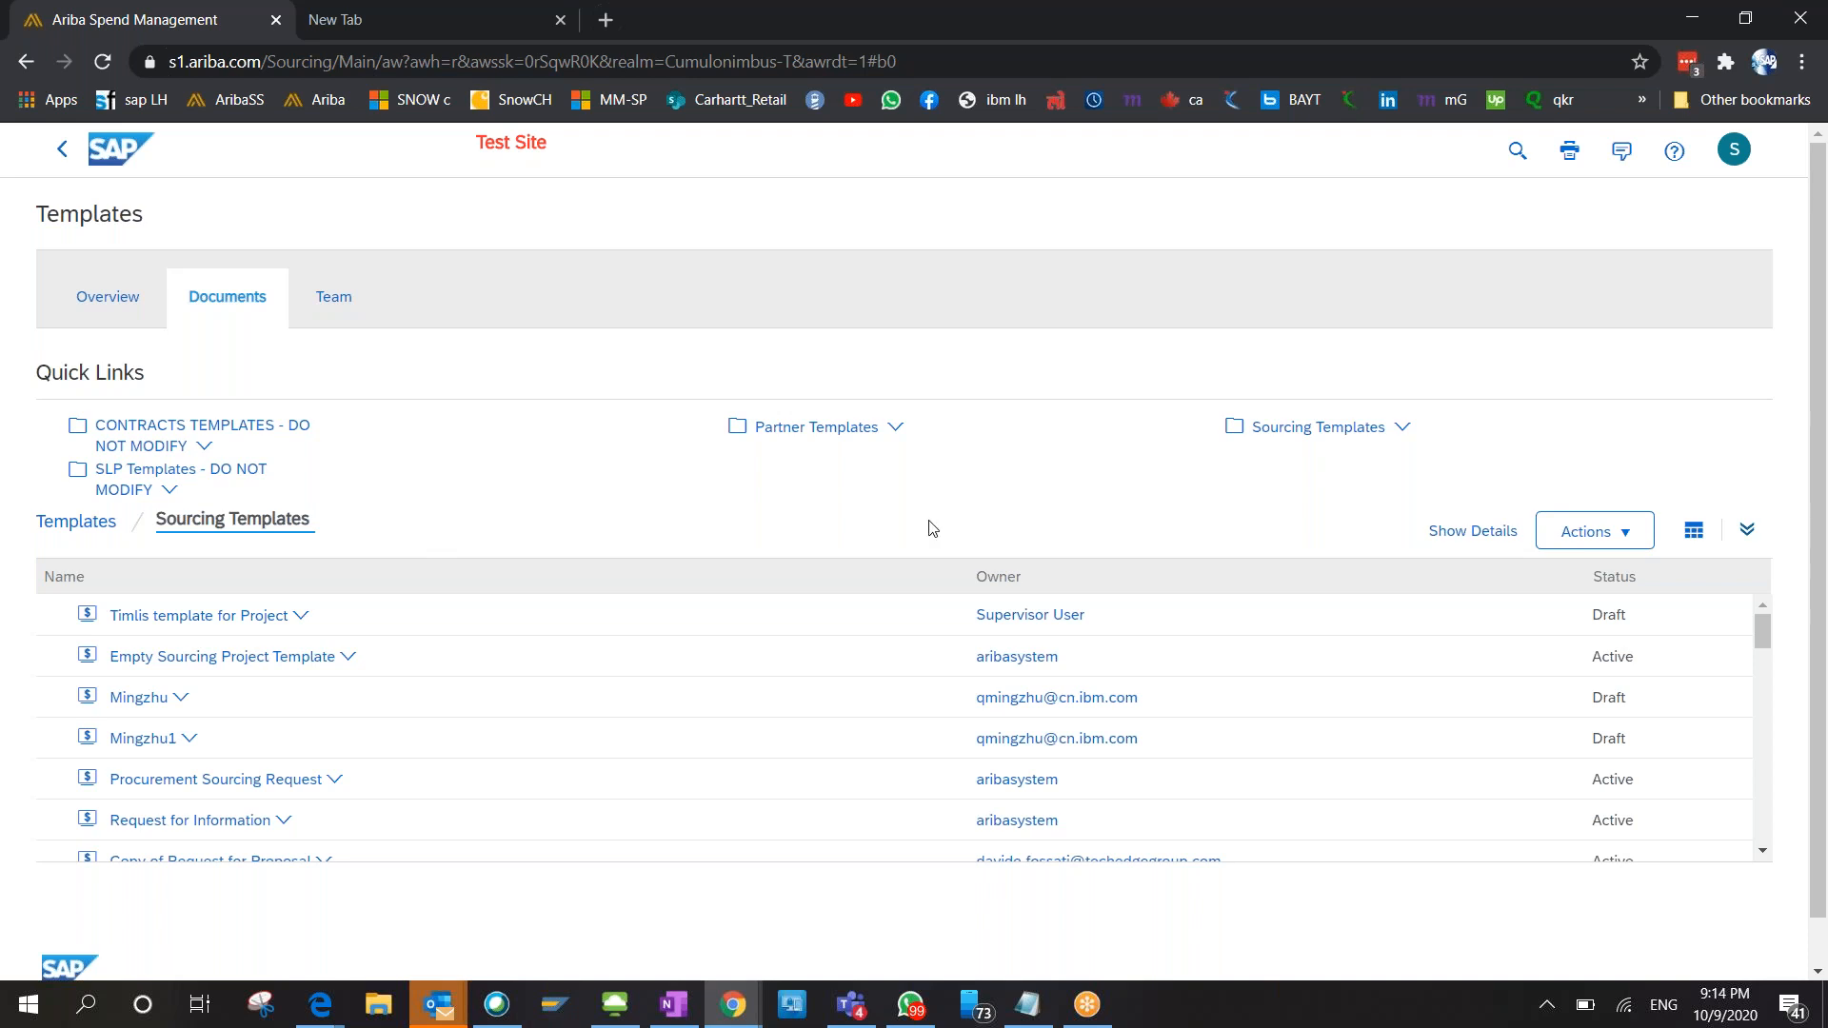
Review the project types offered for a new template, cancel the creation, and recheck the folder's available actions.
{"action": "left_click", "coordinate": [1645, 534]}
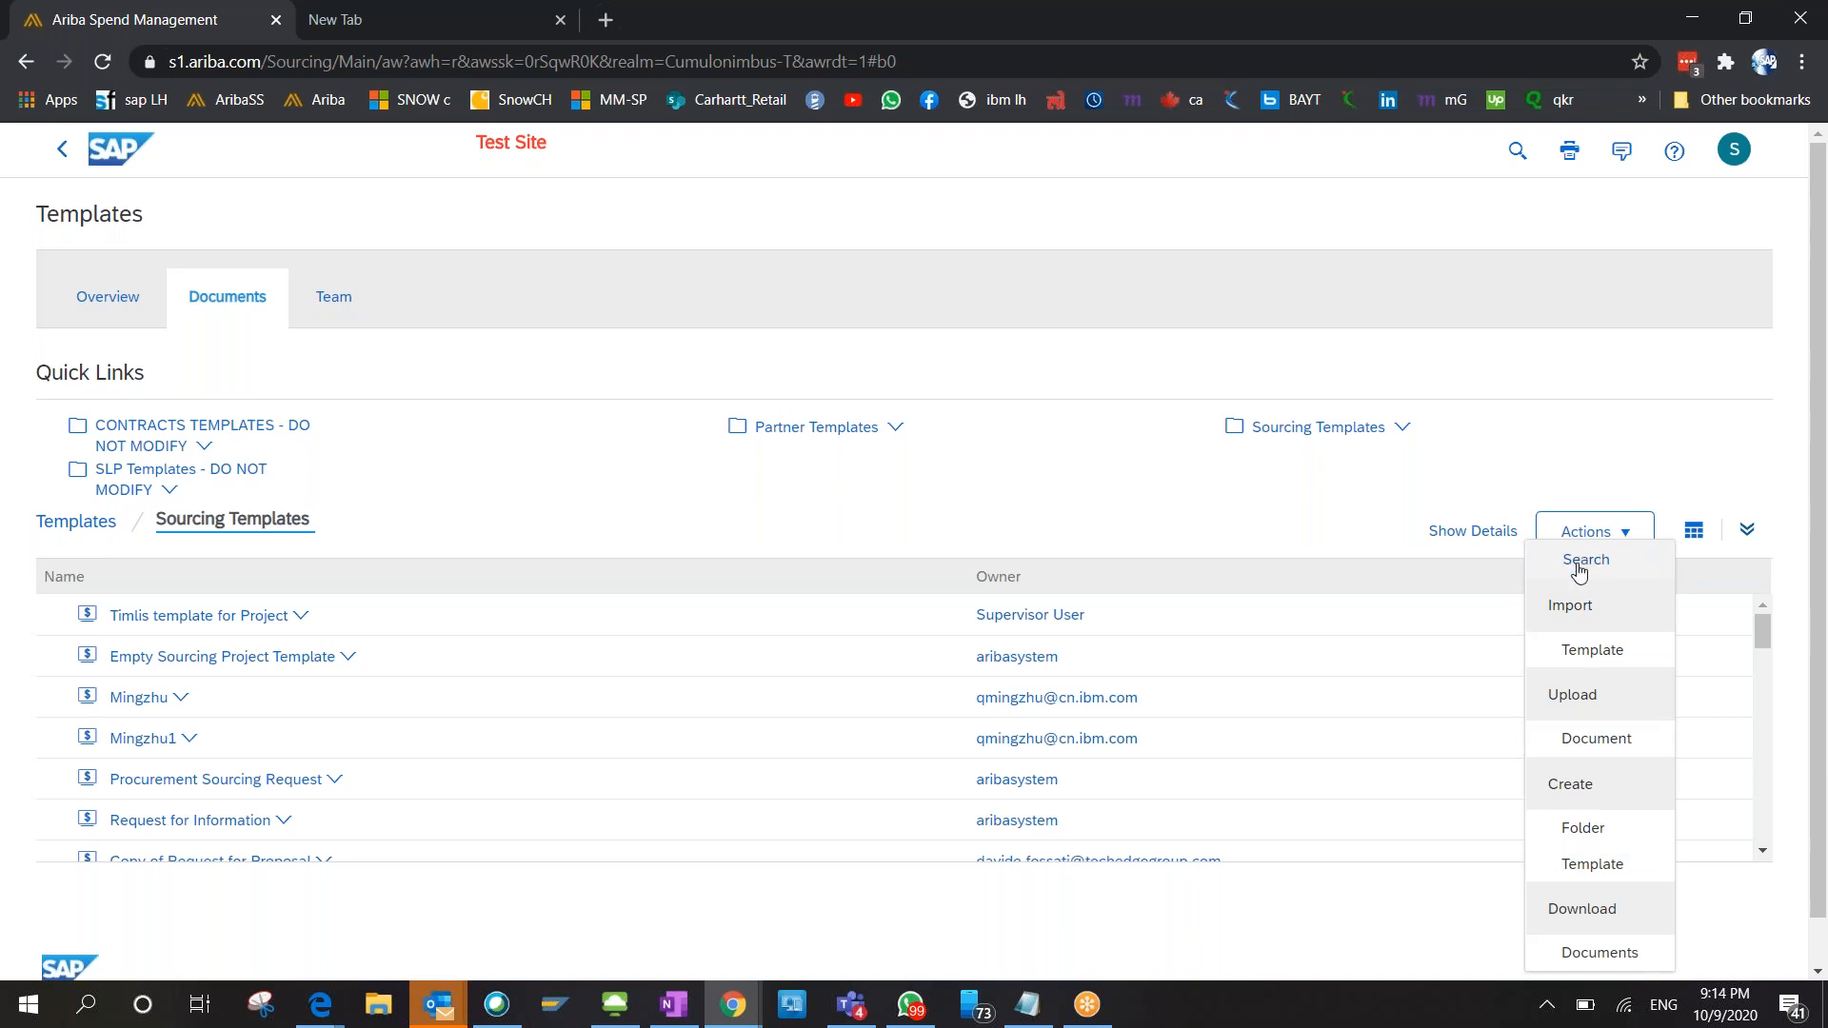
{"action": "left_click", "coordinate": [1572, 861]}
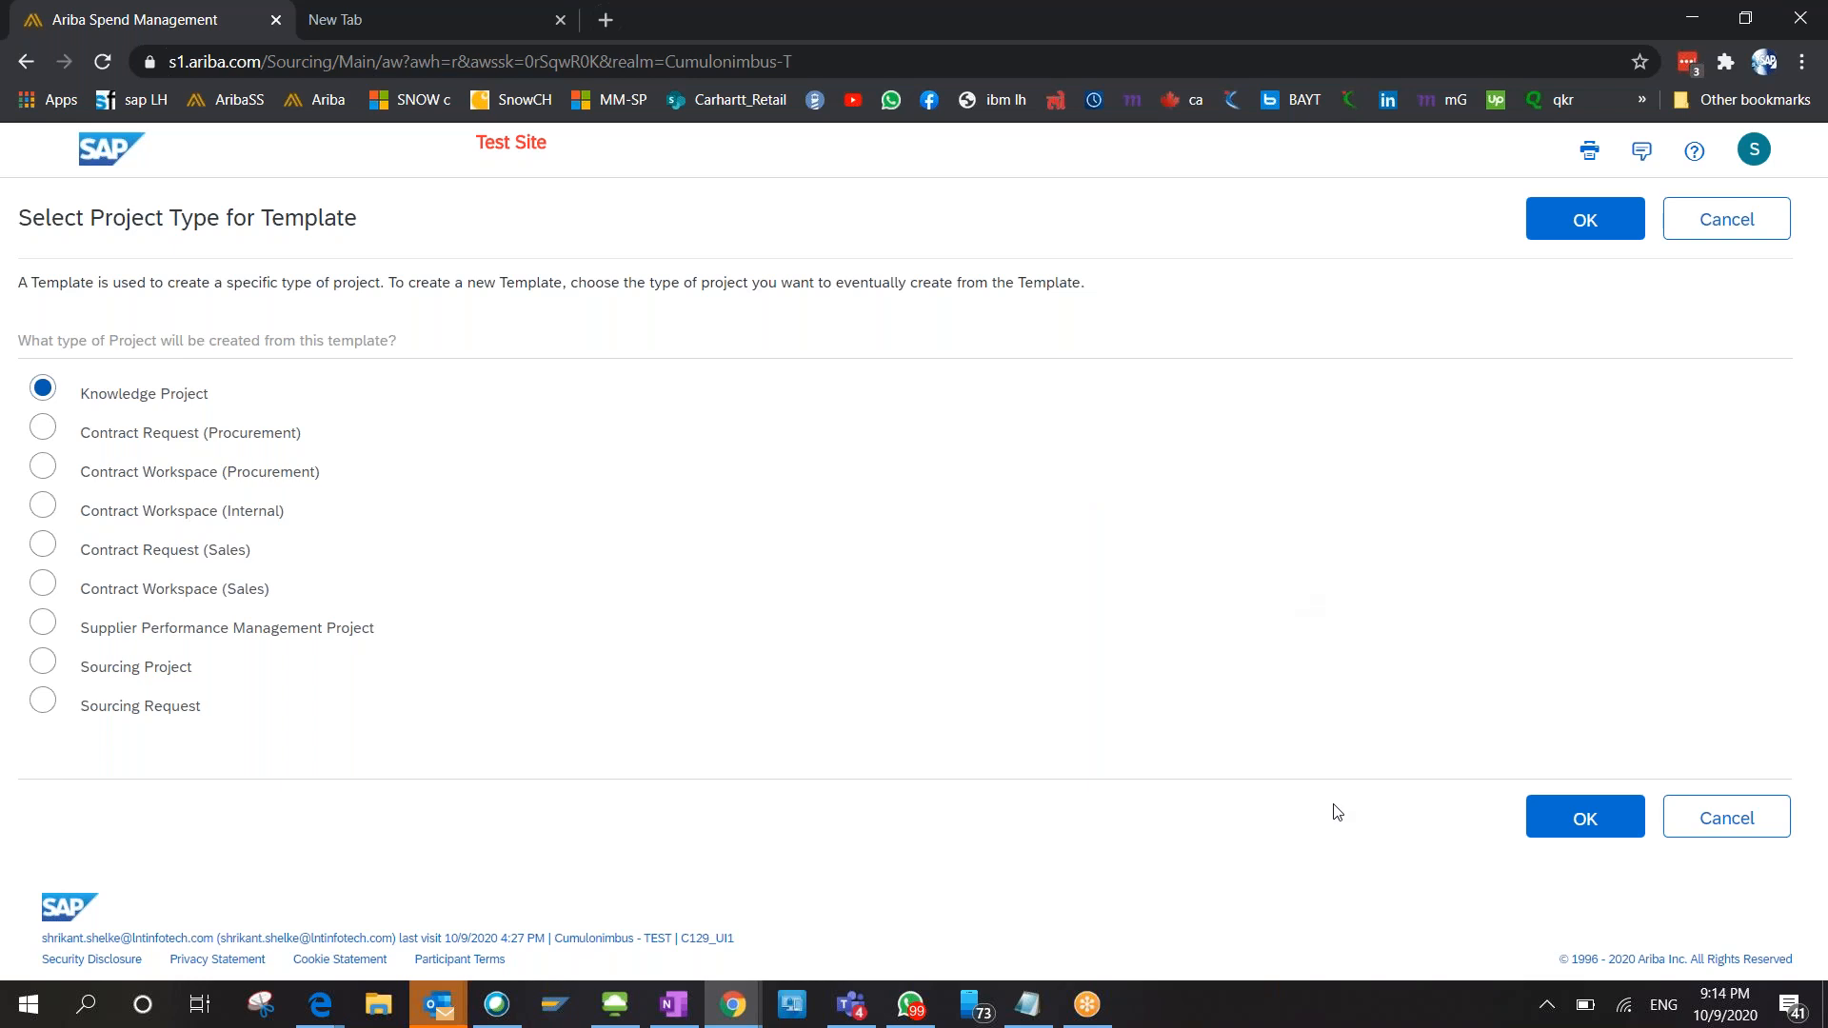
{"action": "left_click", "coordinate": [1727, 821]}
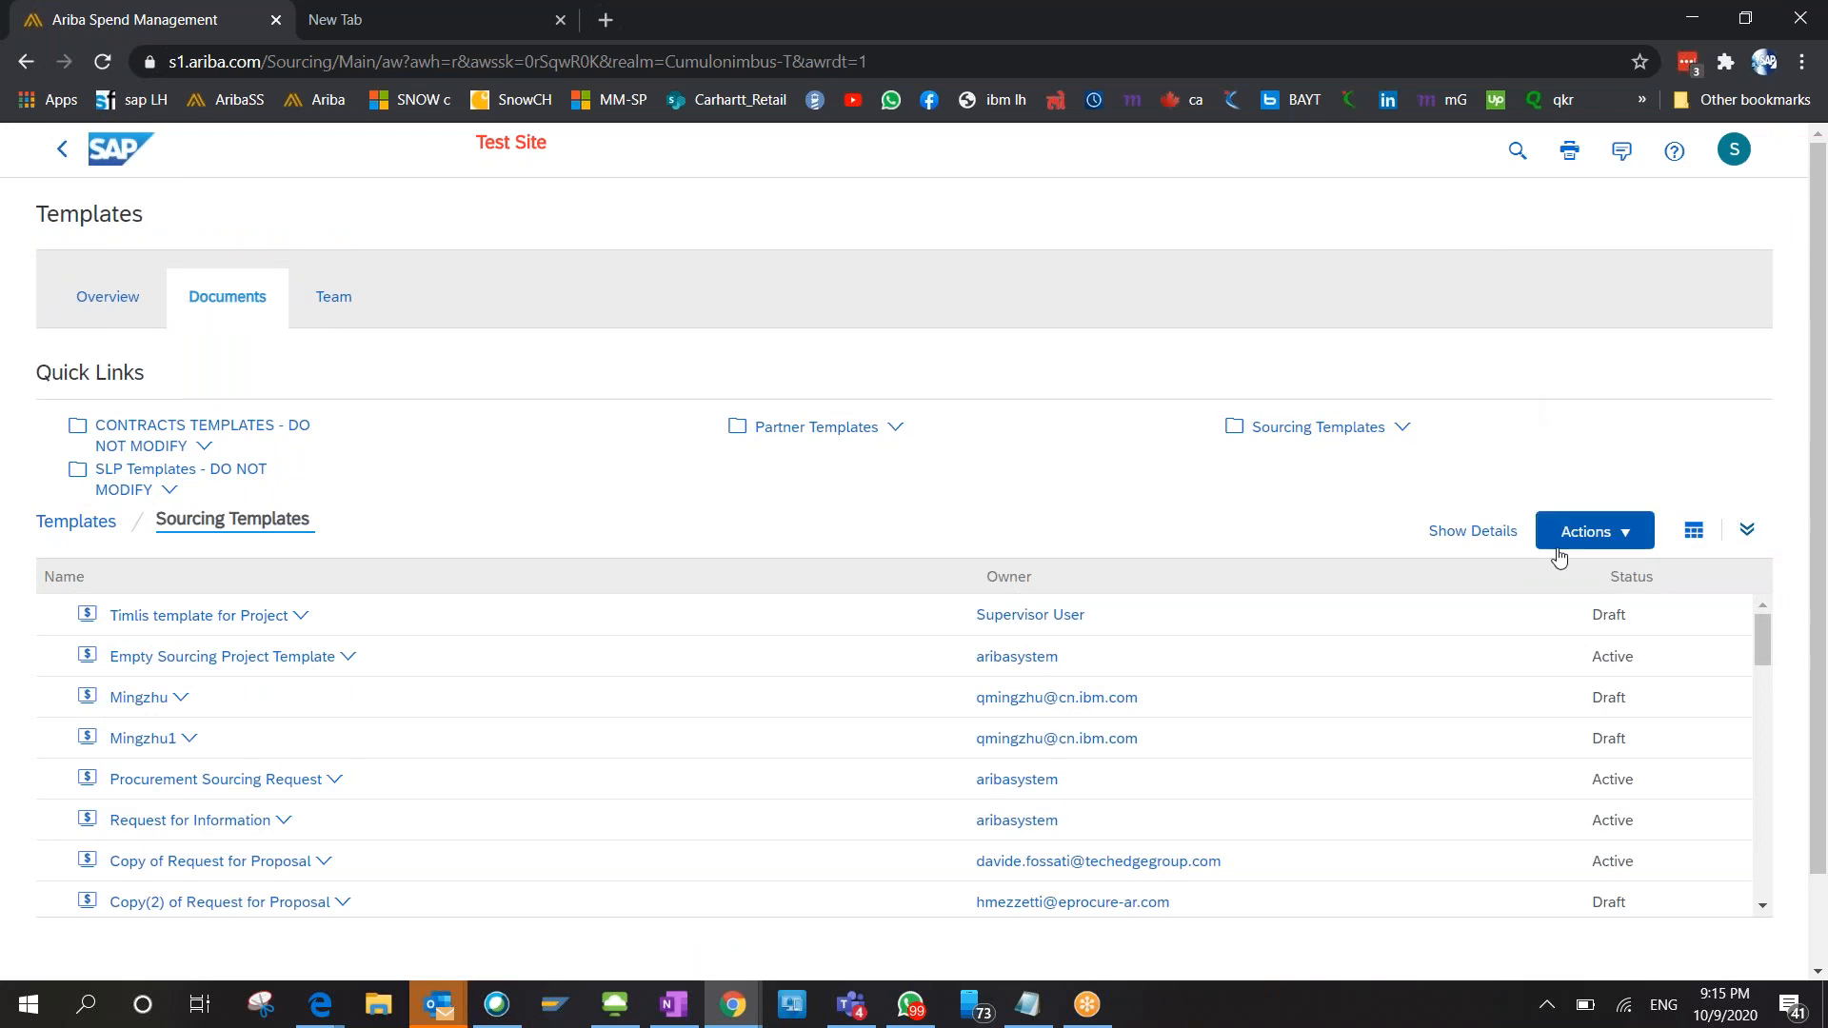
{"action": "left_click", "coordinate": [1558, 558]}
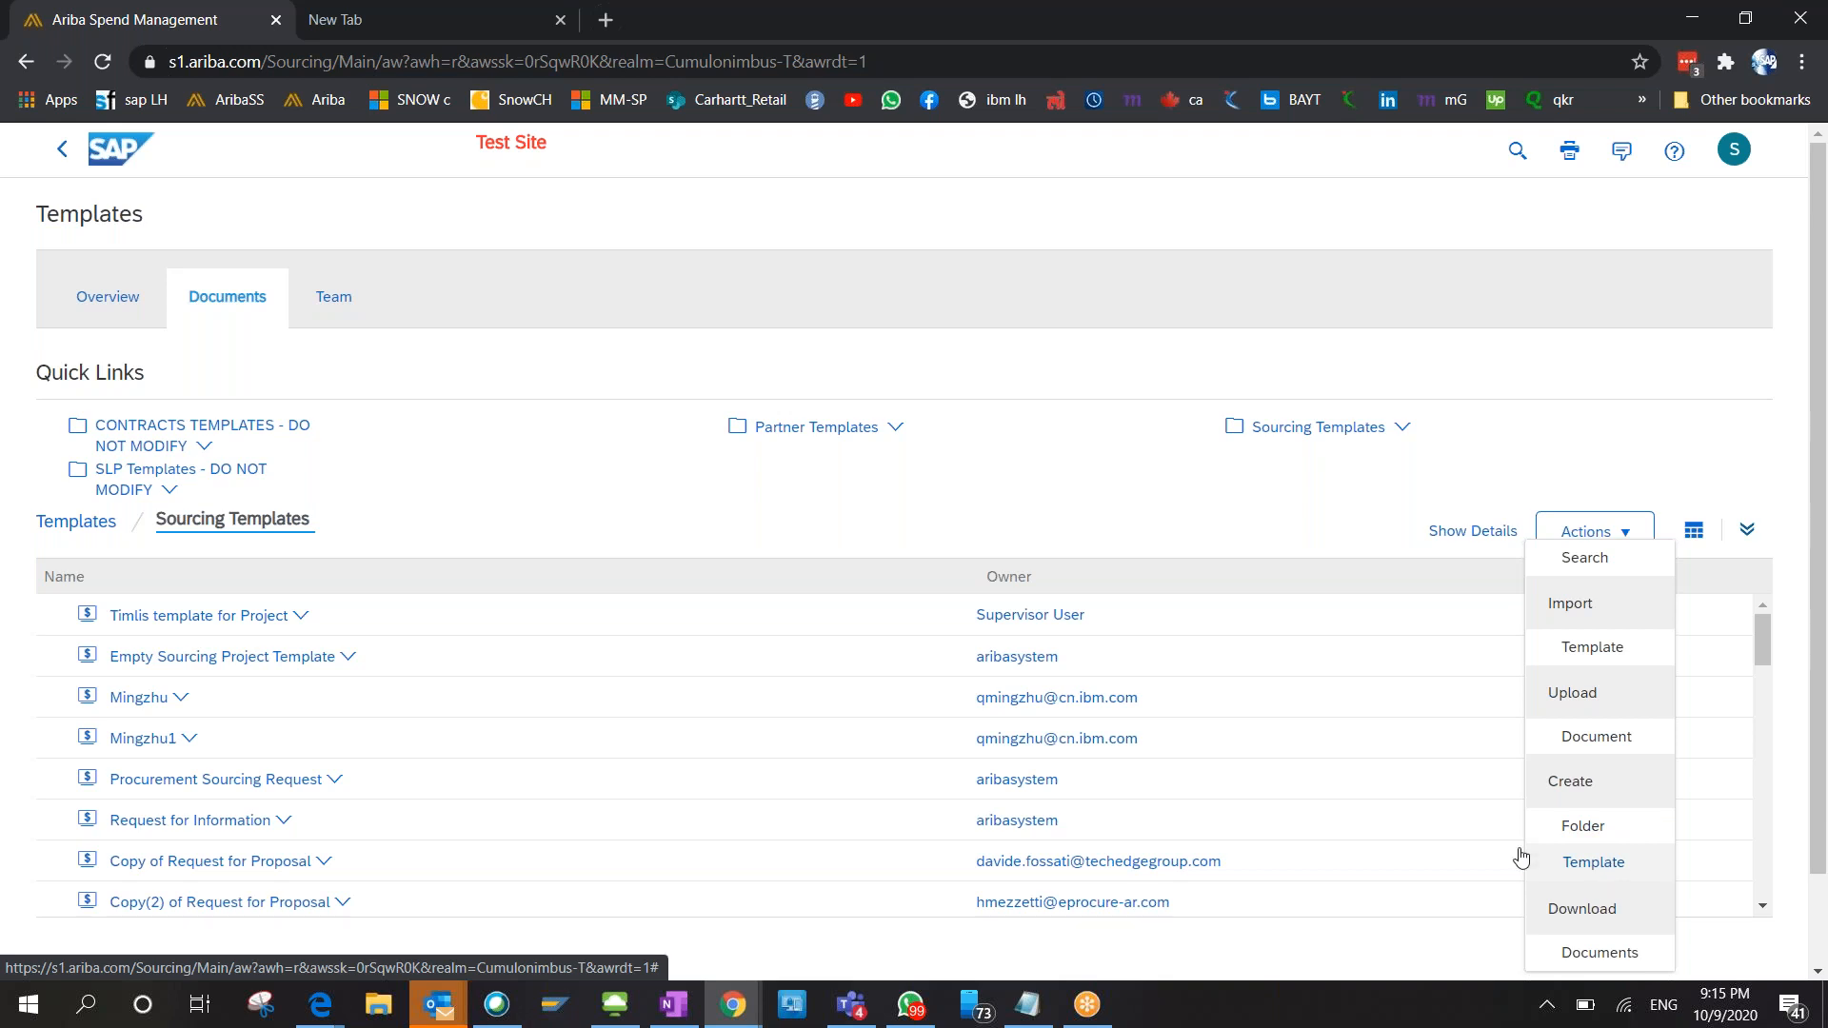
{"action": "left_click", "coordinate": [392, 503]}
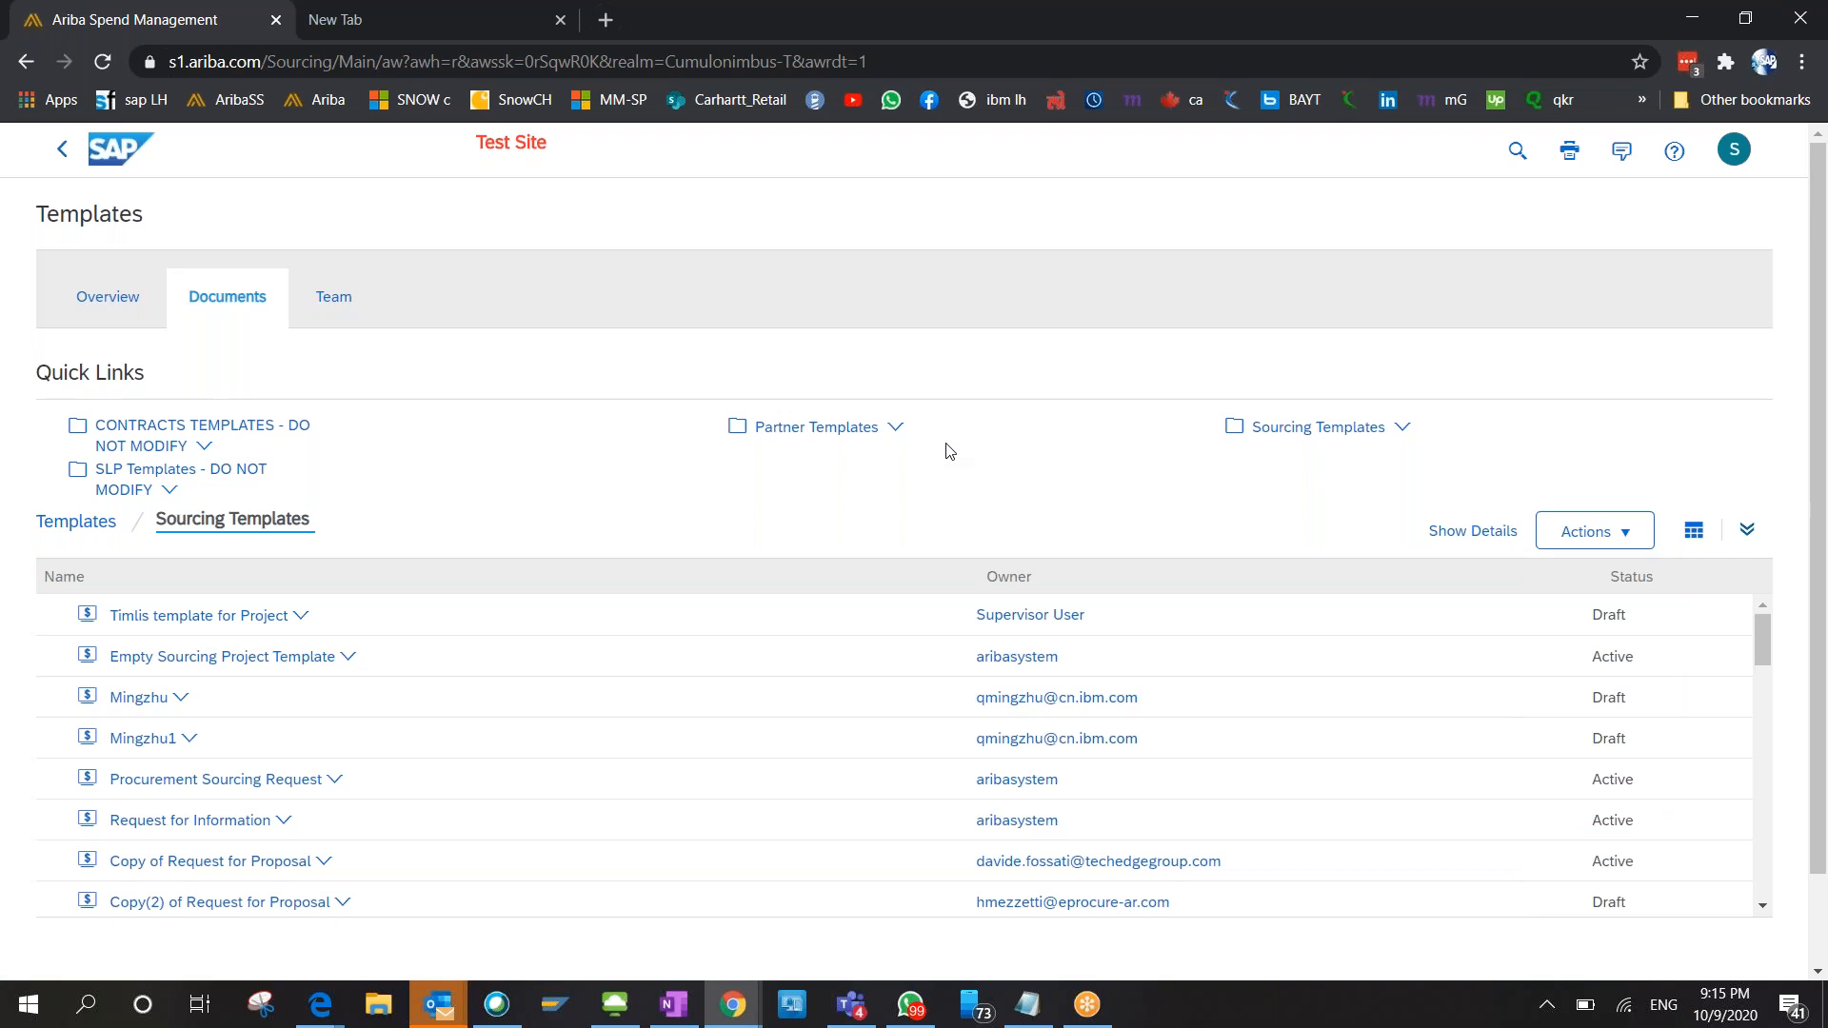
Open the Partner Templates folder from the quick links and look through its list of partner folders.
{"action": "left_click", "coordinate": [771, 431]}
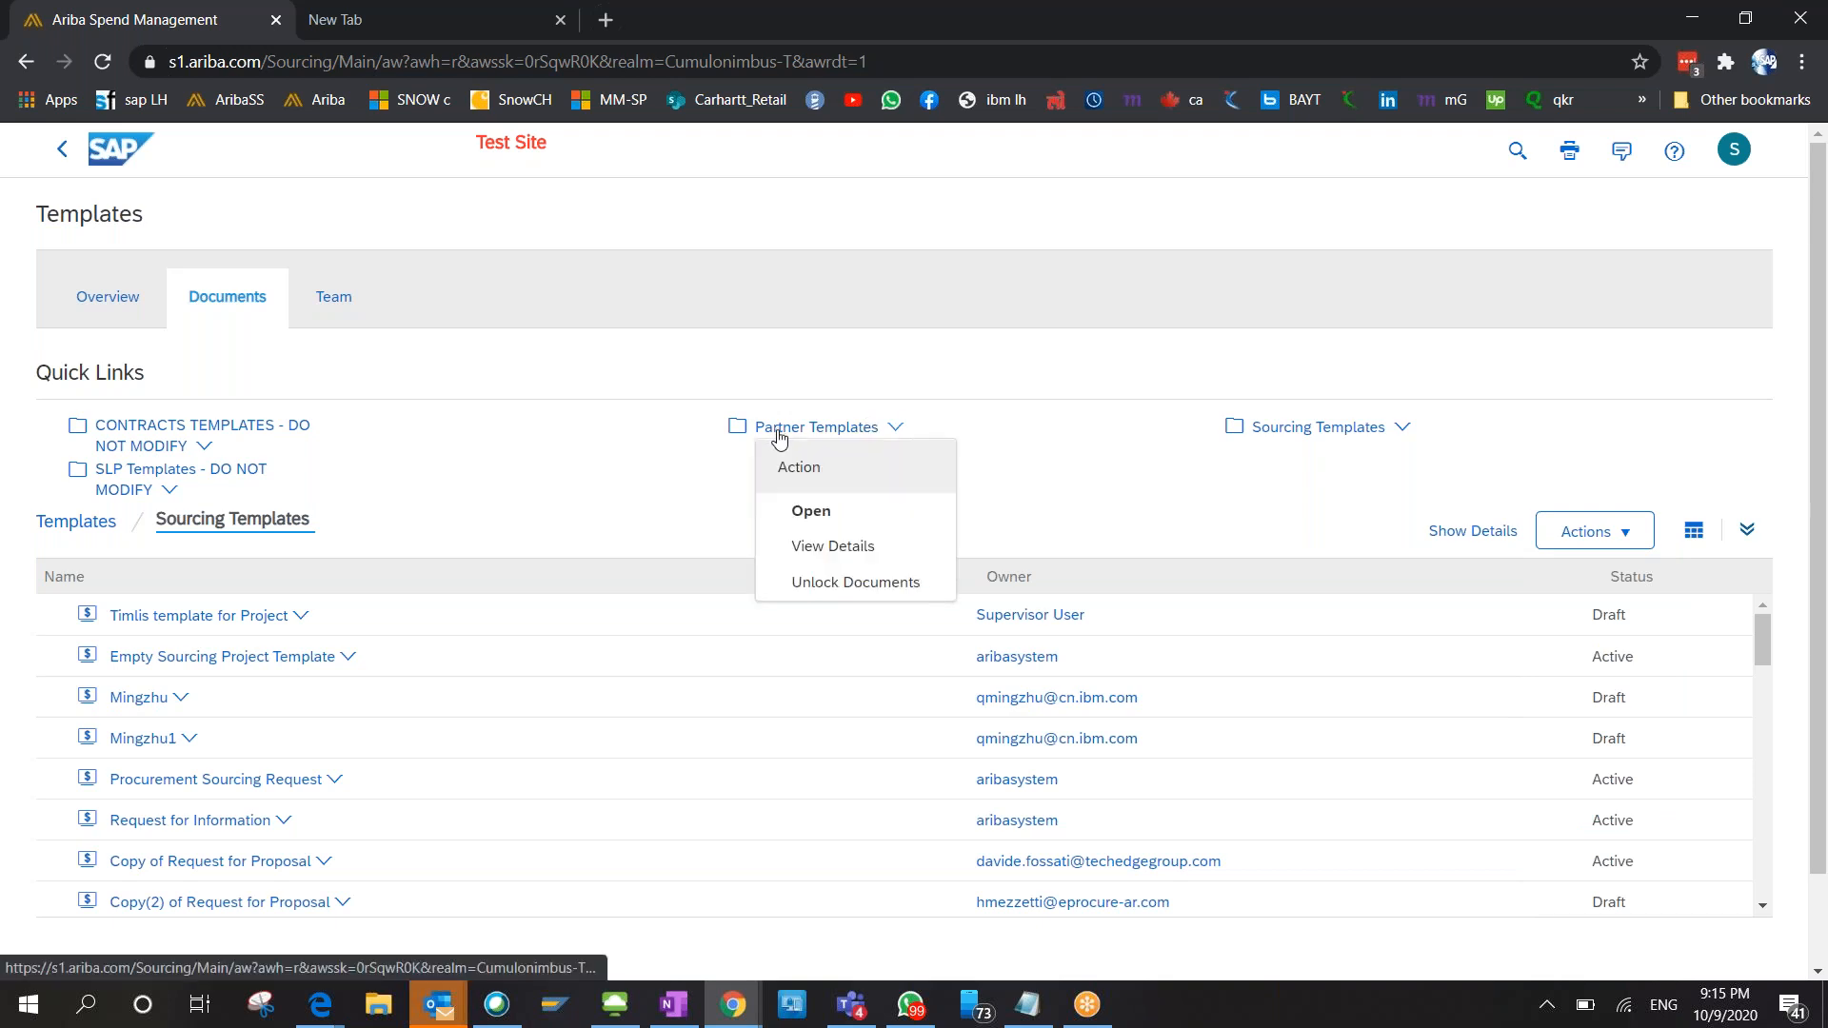
{"action": "left_click", "coordinate": [810, 510]}
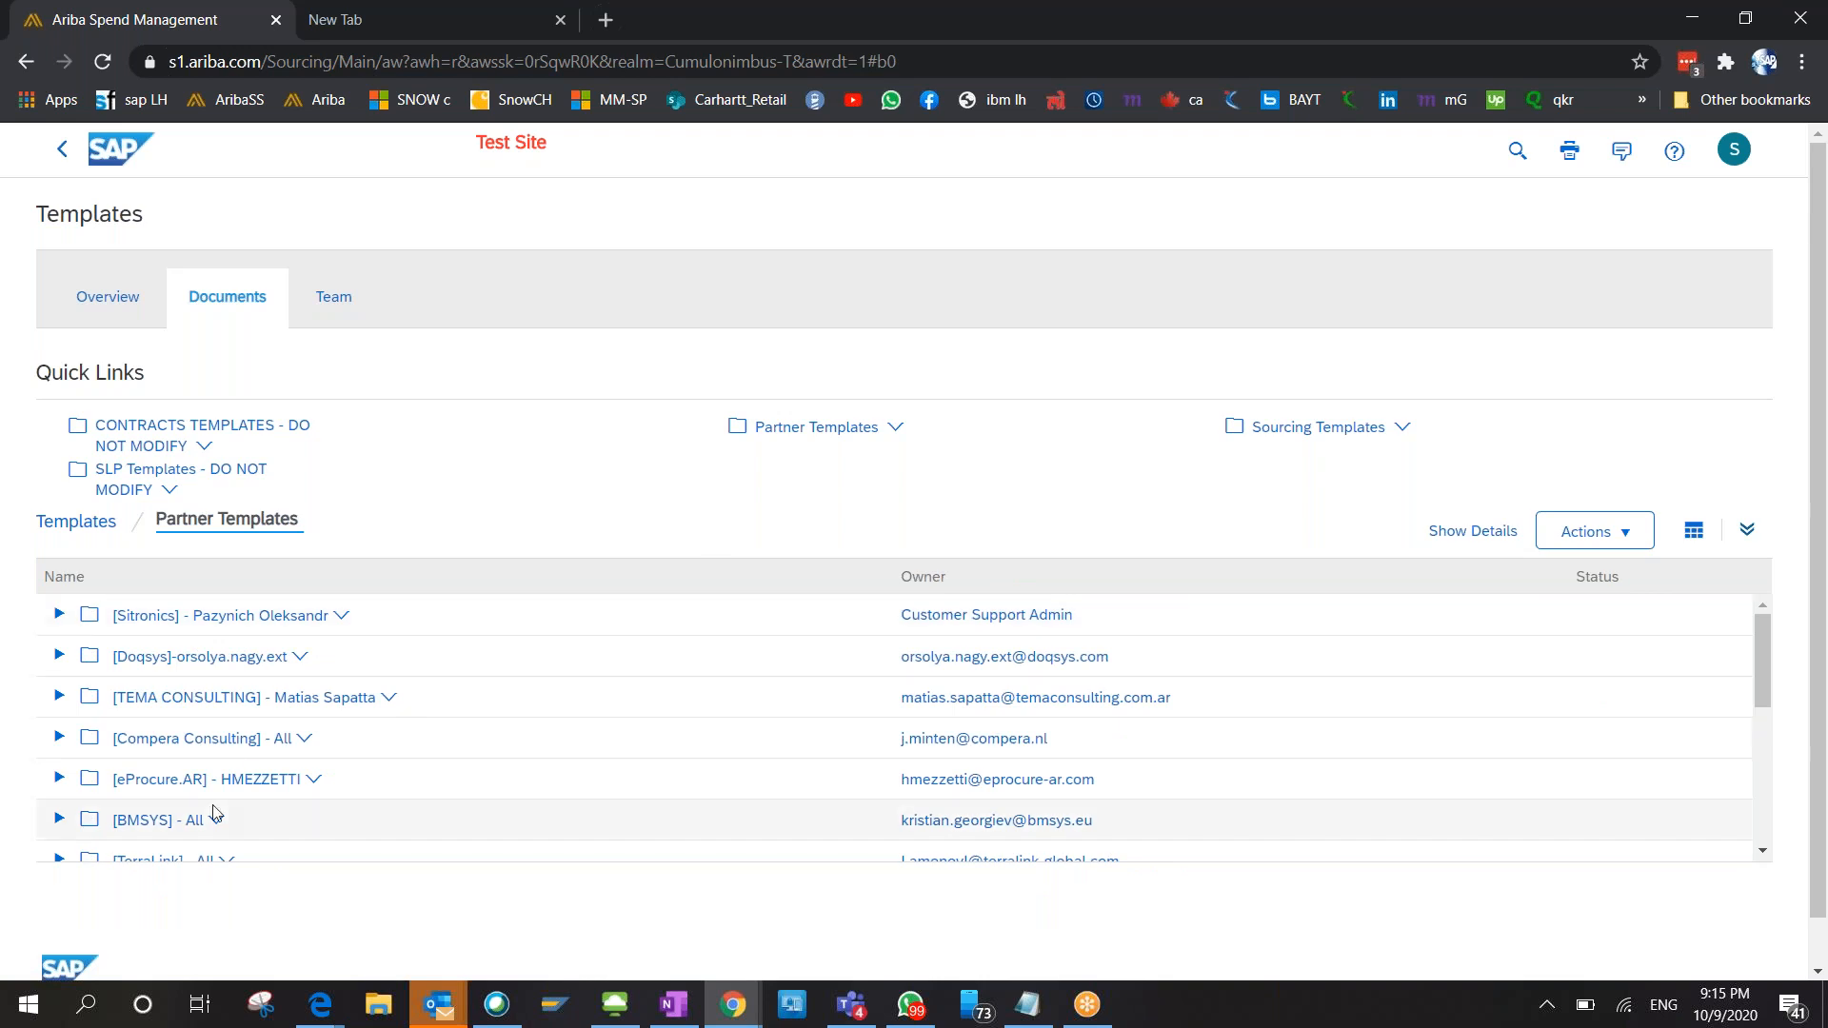
{"action": "scroll", "coordinate": [238, 813], "scroll_direction": "down", "scroll_amount": 3}
{"action": "scroll", "coordinate": [238, 813], "scroll_direction": "down", "scroll_amount": 3}
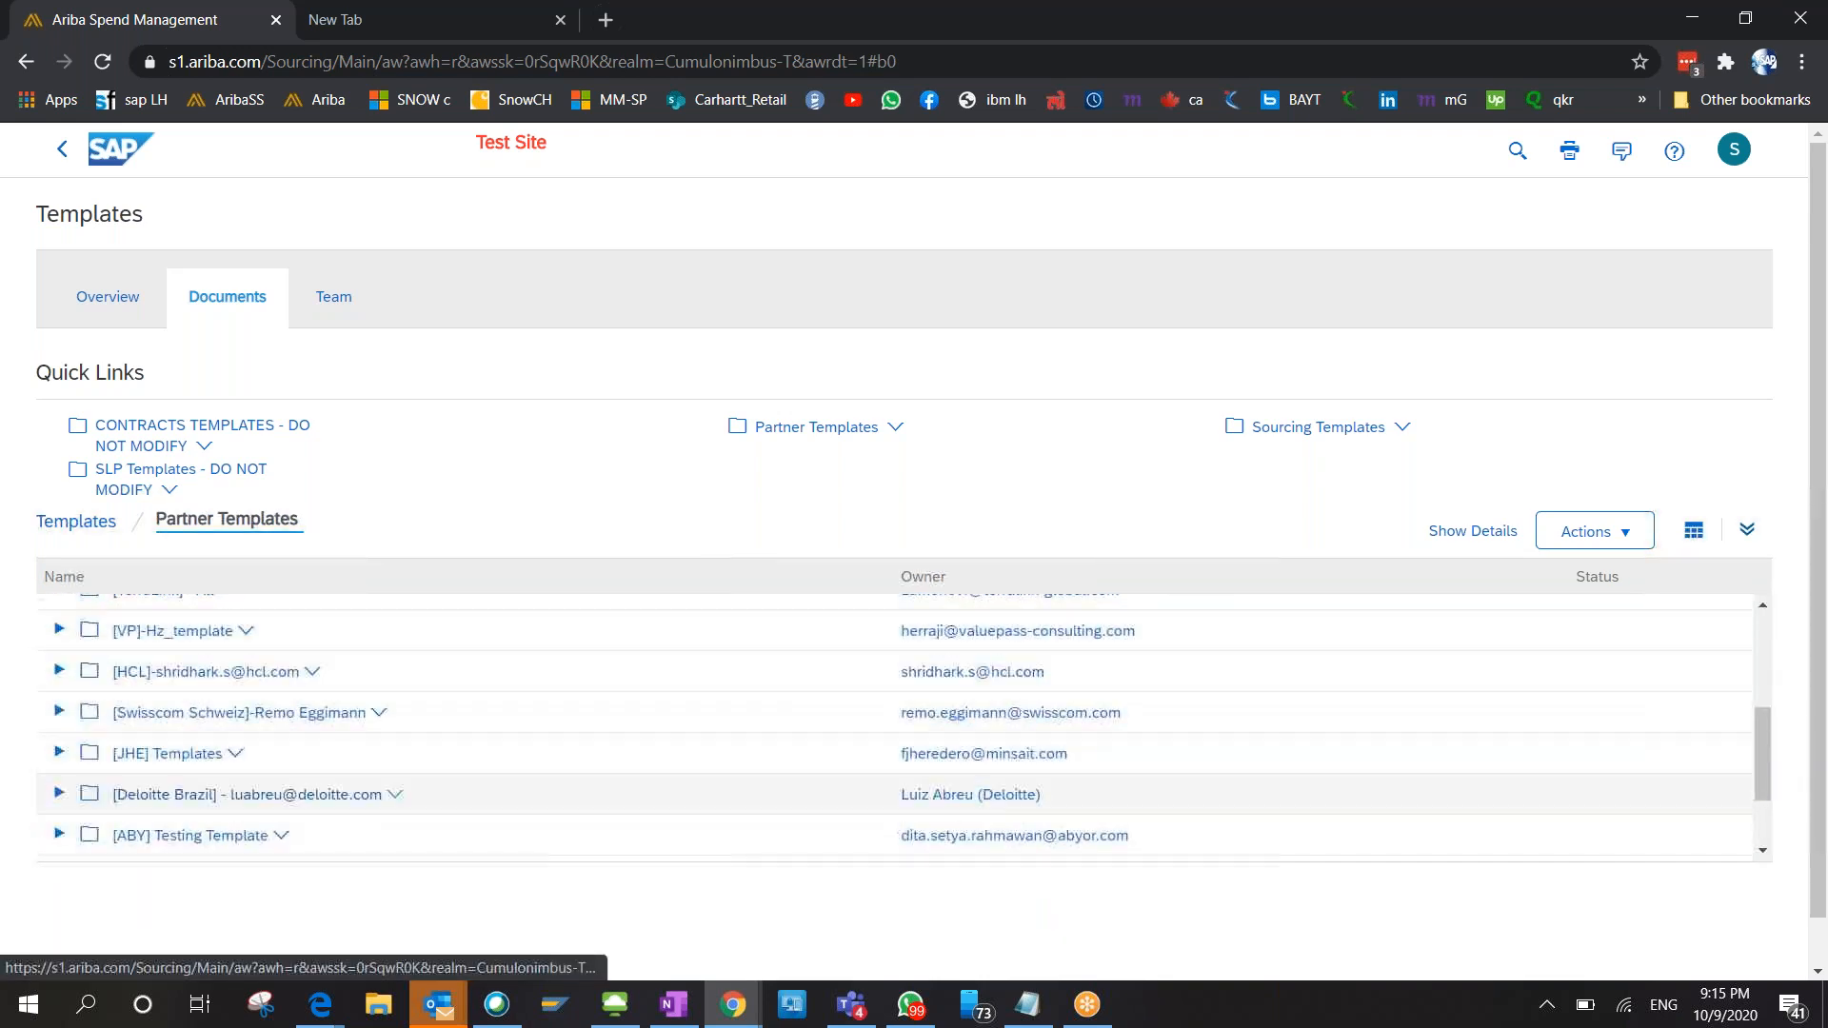
{"action": "scroll", "coordinate": [238, 813], "scroll_direction": "down", "scroll_amount": 5}
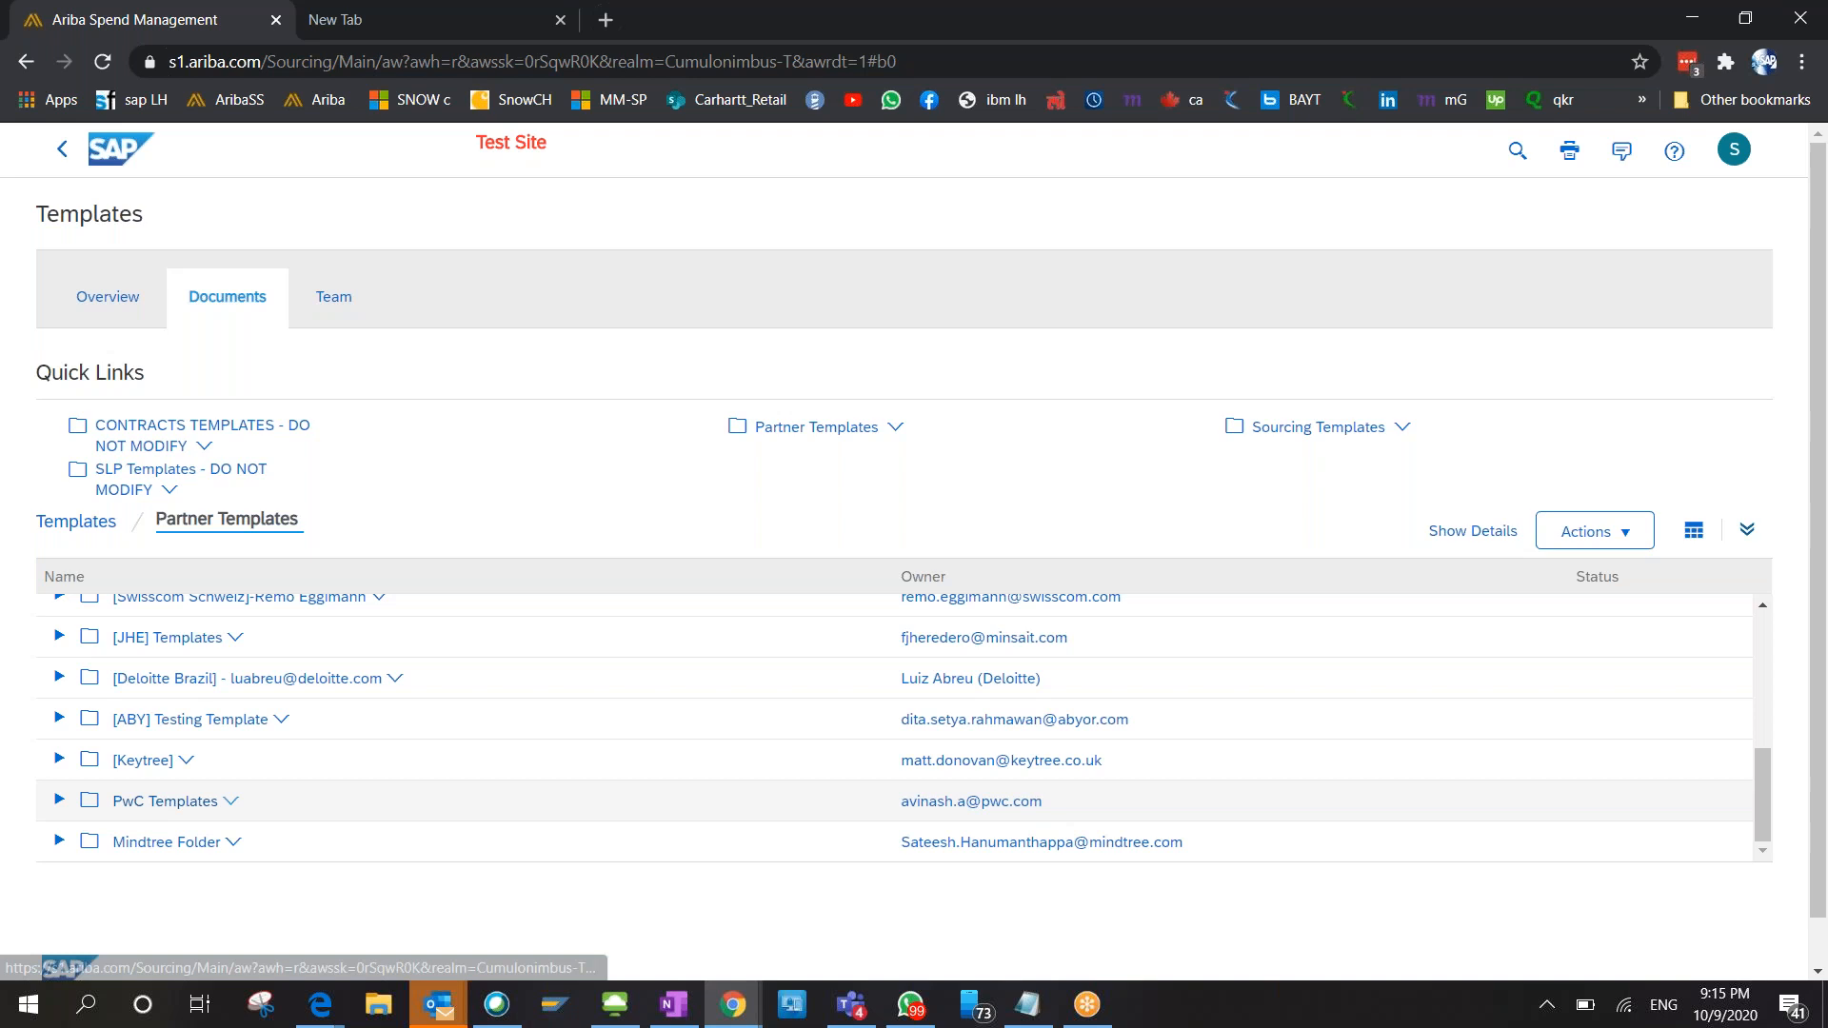
{"action": "scroll", "coordinate": [895, 681], "scroll_direction": "up", "scroll_amount": 5}
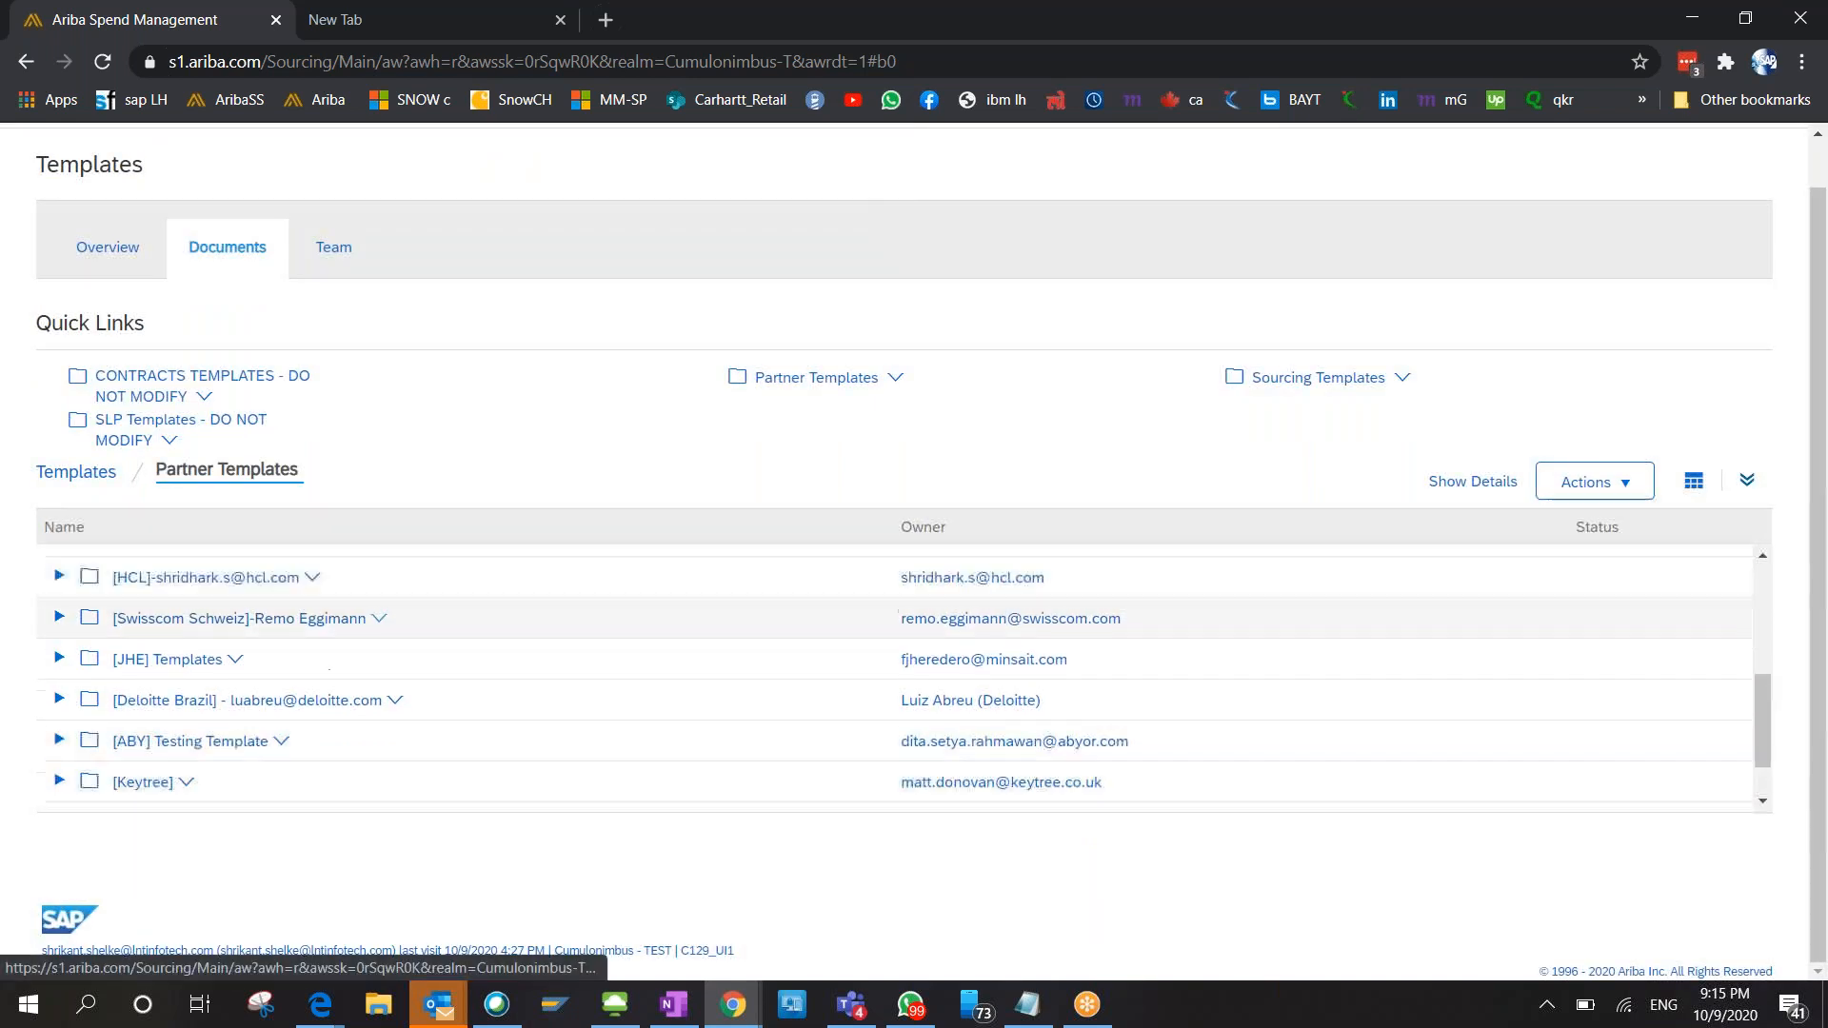
{"action": "scroll", "coordinate": [324, 648], "scroll_direction": "up", "scroll_amount": 4}
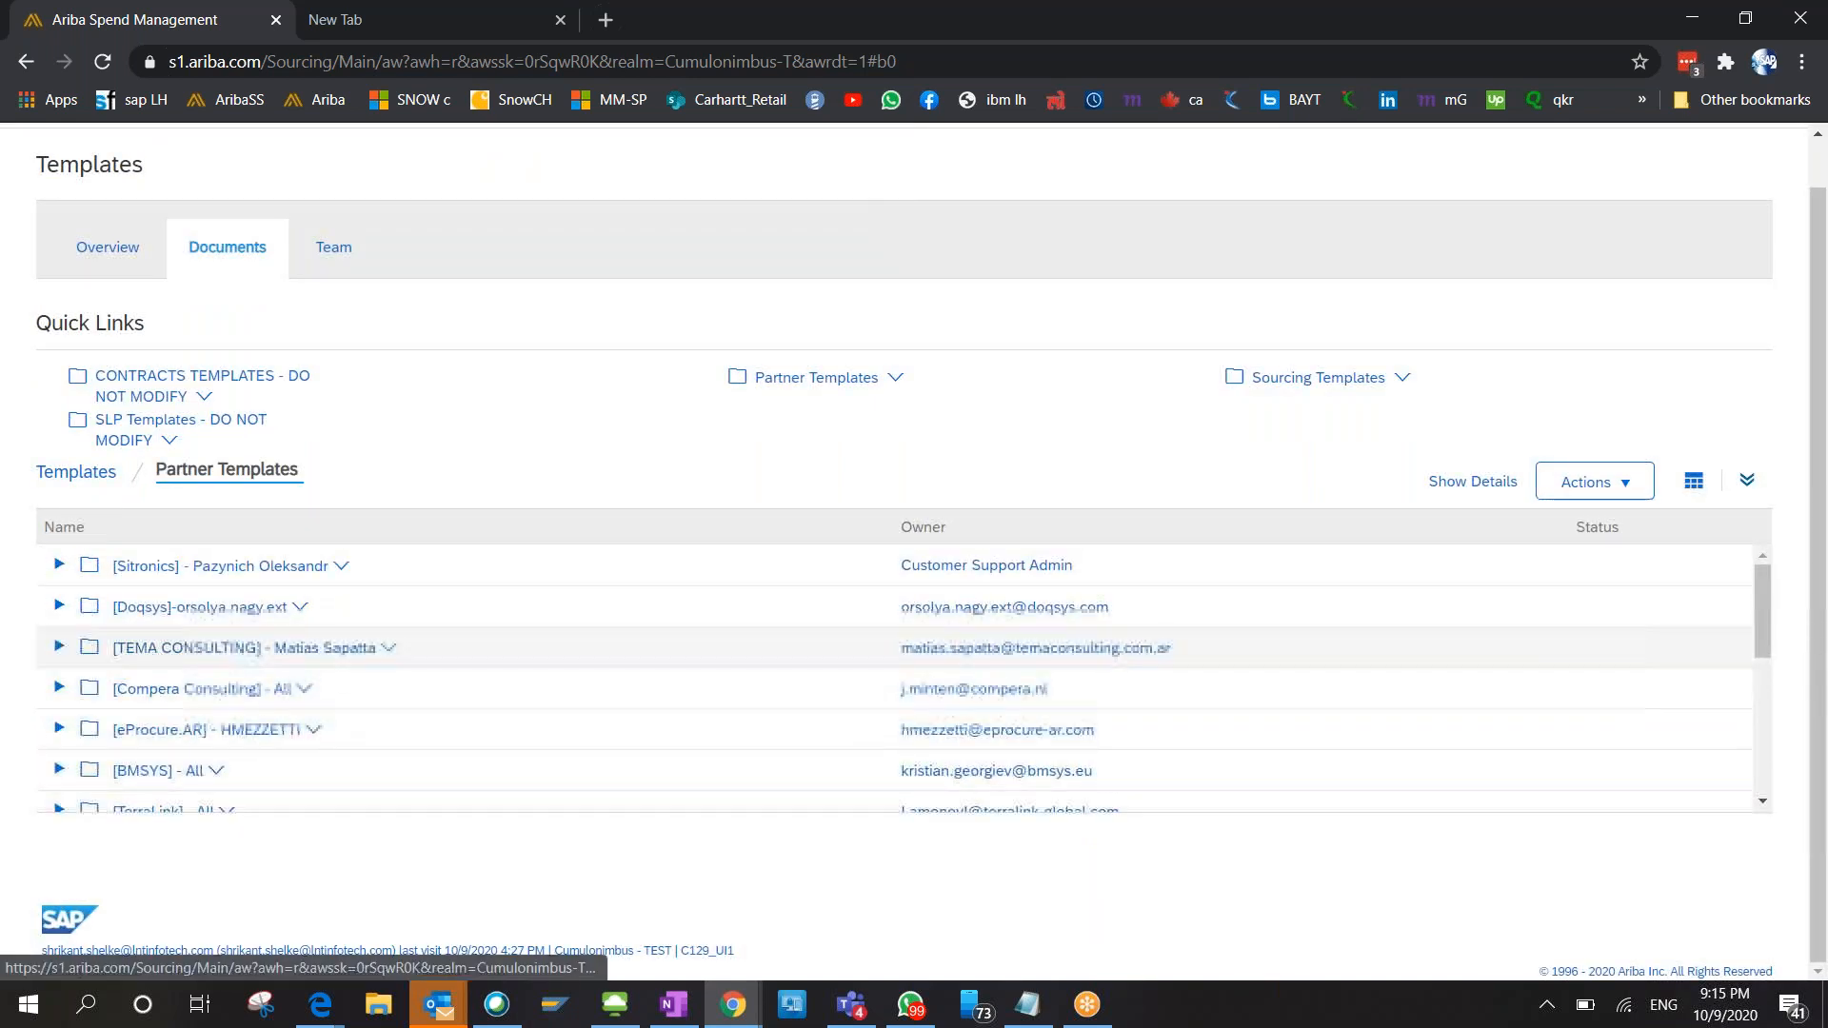
{"action": "scroll", "coordinate": [914, 551], "scroll_direction": "up", "scroll_amount": 1}
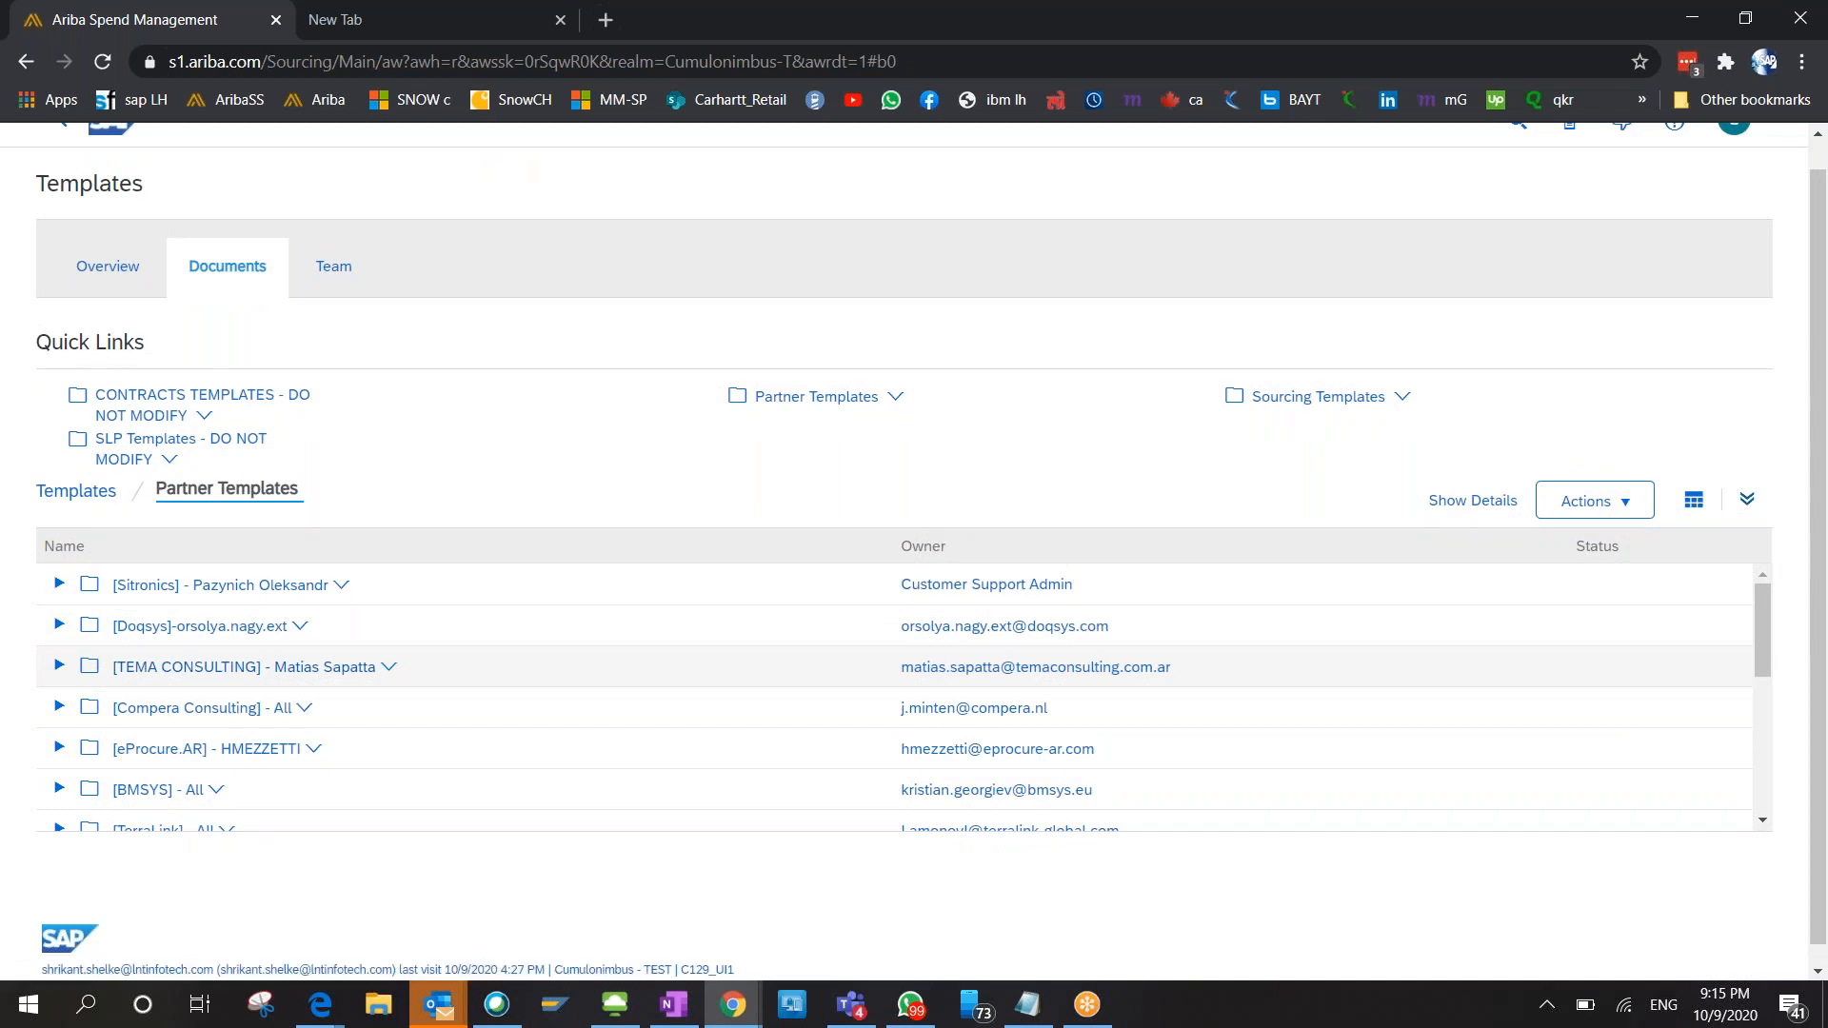
{"action": "scroll", "coordinate": [431, 695], "scroll_direction": "down", "scroll_amount": 1}
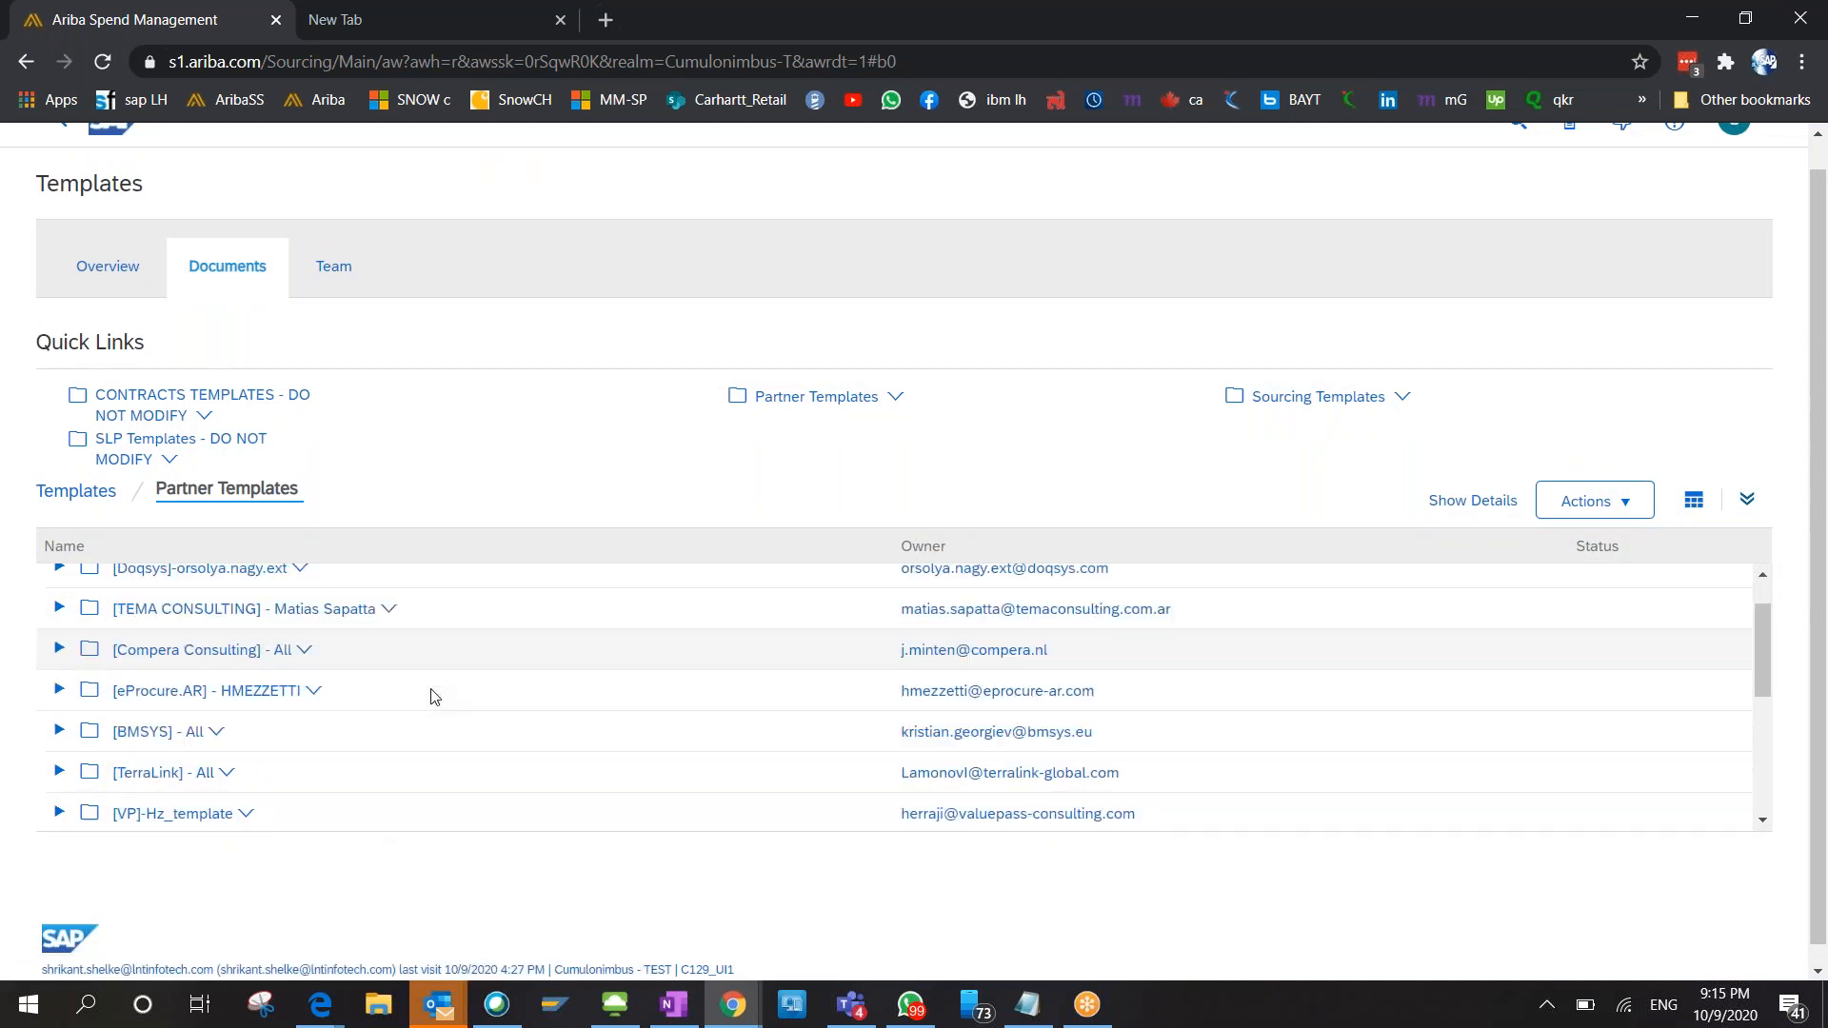
{"action": "scroll", "coordinate": [431, 696], "scroll_direction": "down", "scroll_amount": 5}
Create a folder named "New Template Company" under Partner Templates, keeping the default owner and access control.
{"action": "left_click", "coordinate": [1604, 485]}
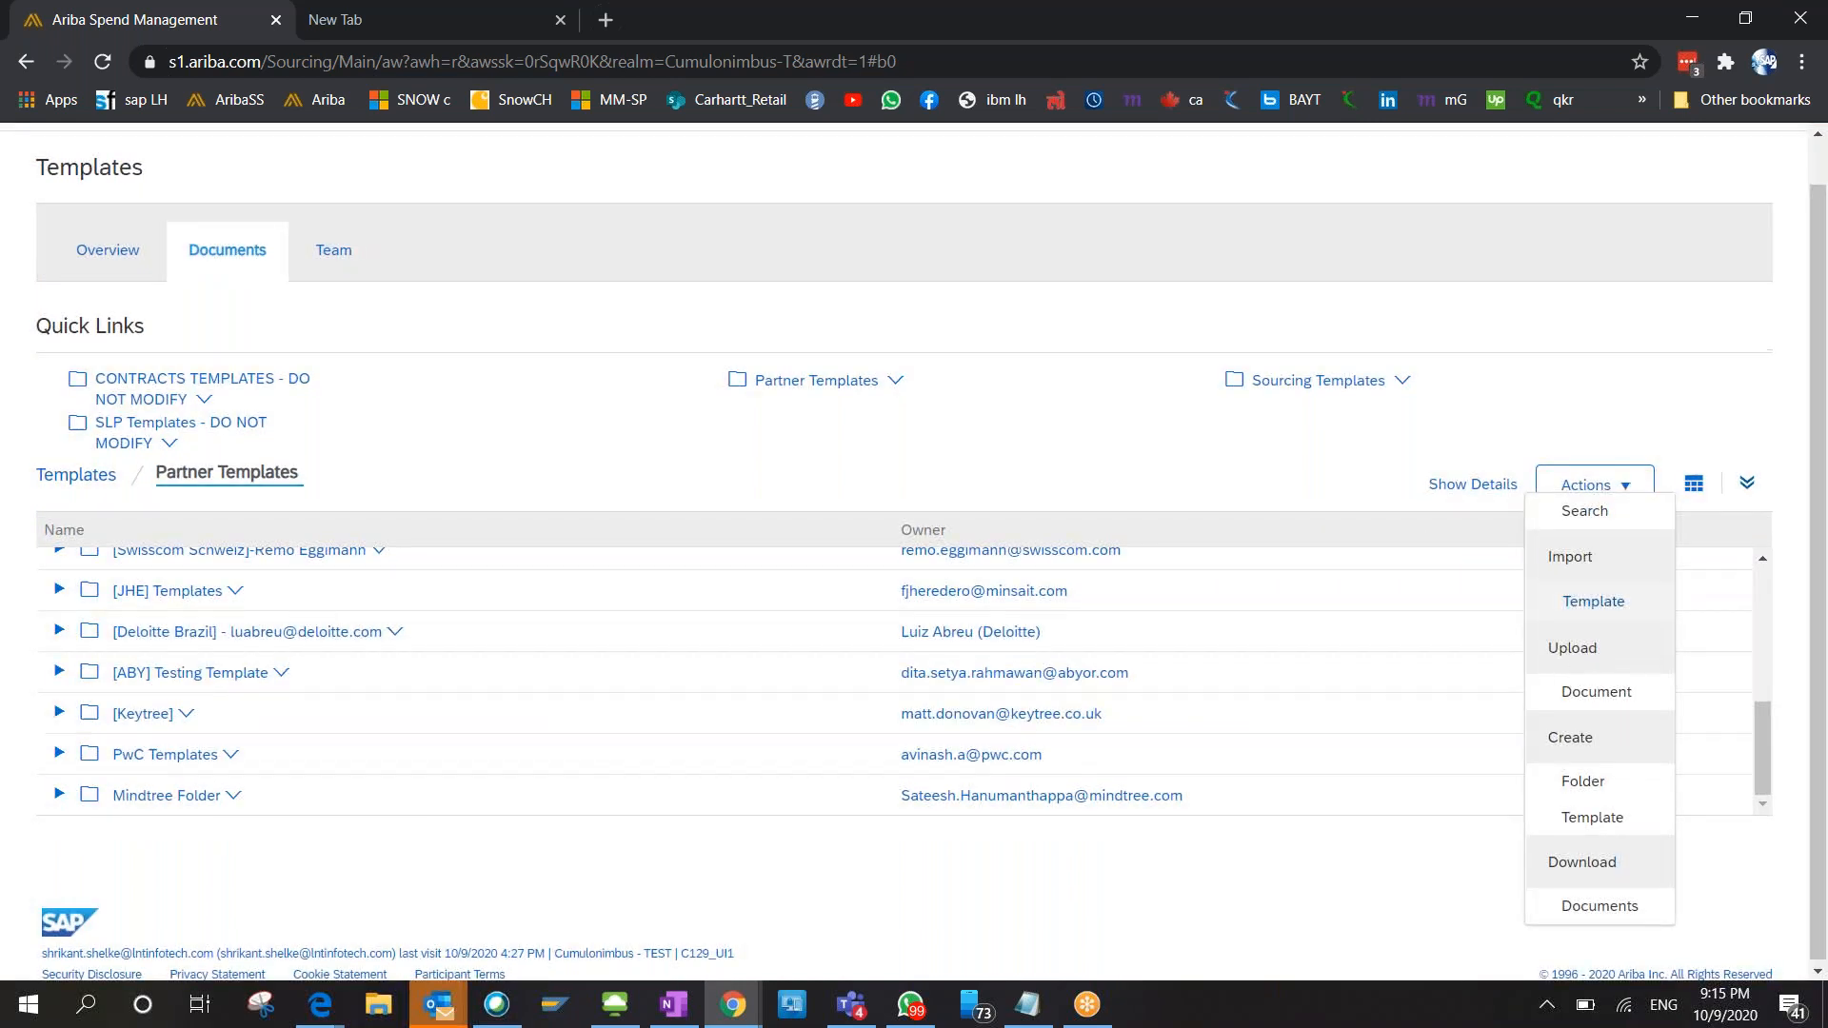
{"action": "left_click", "coordinate": [1580, 781]}
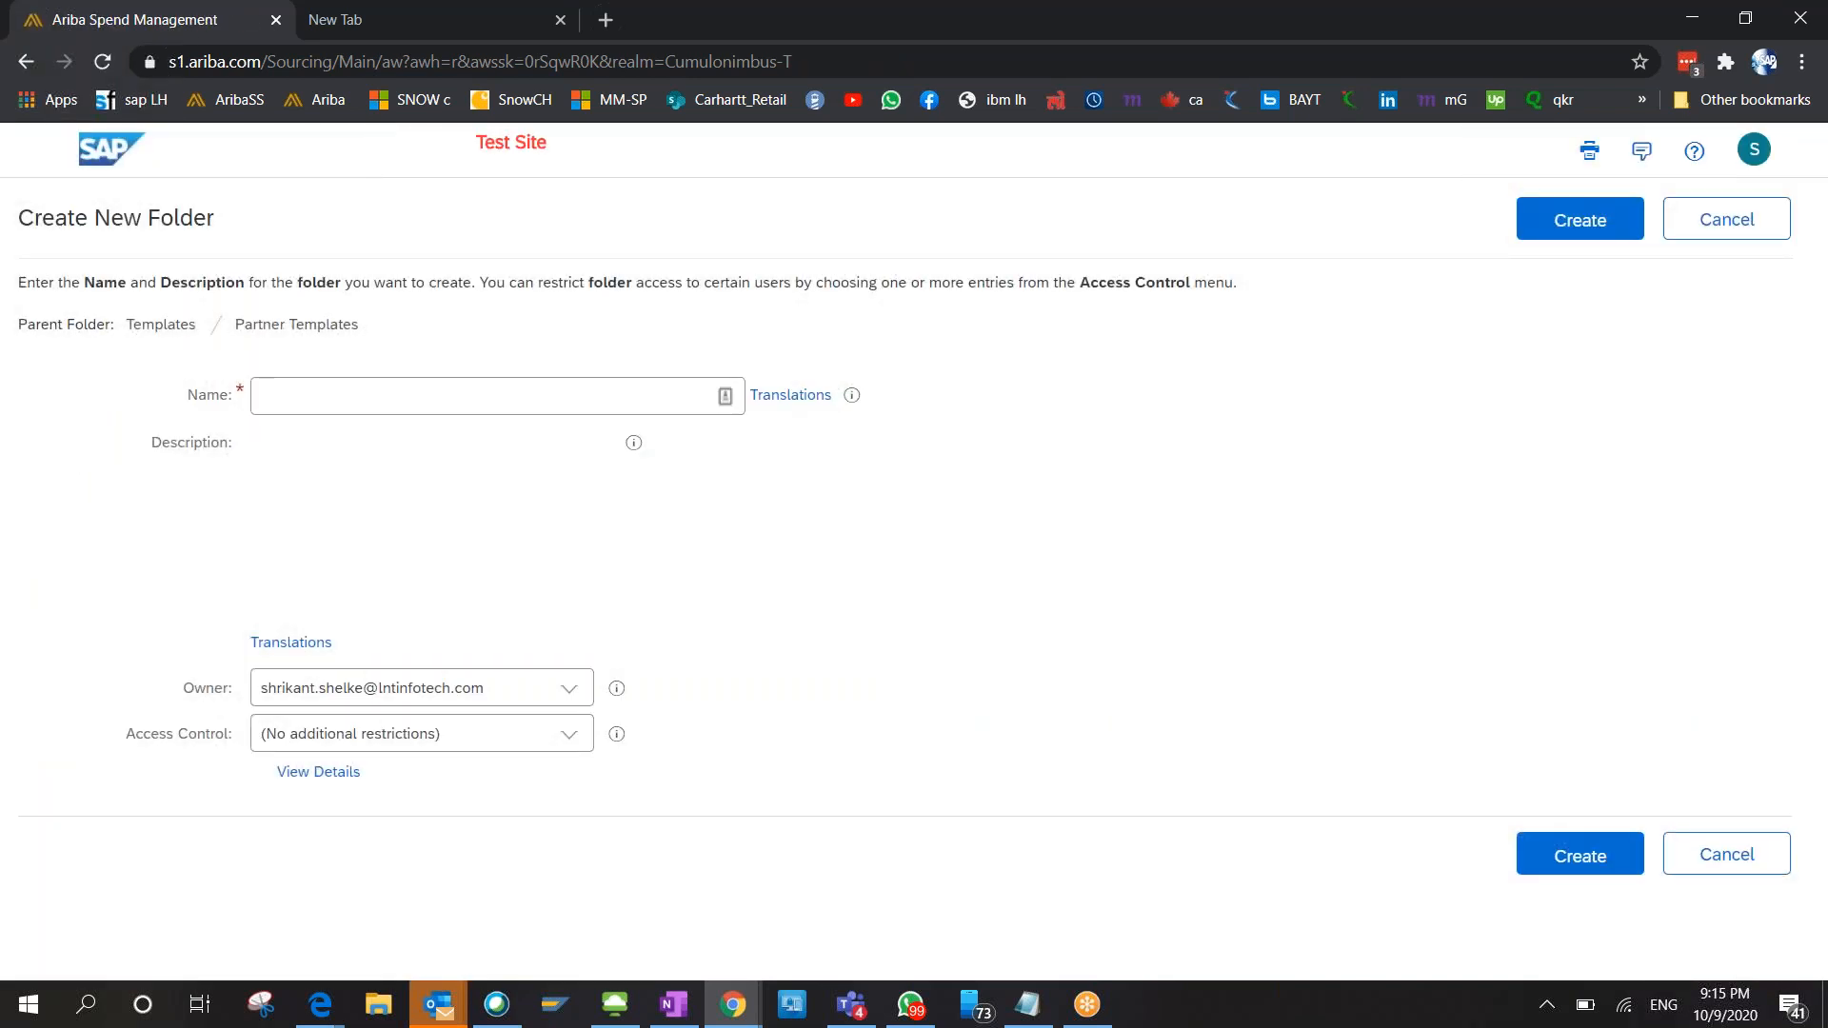
{"action": "type", "text": "New Template"}
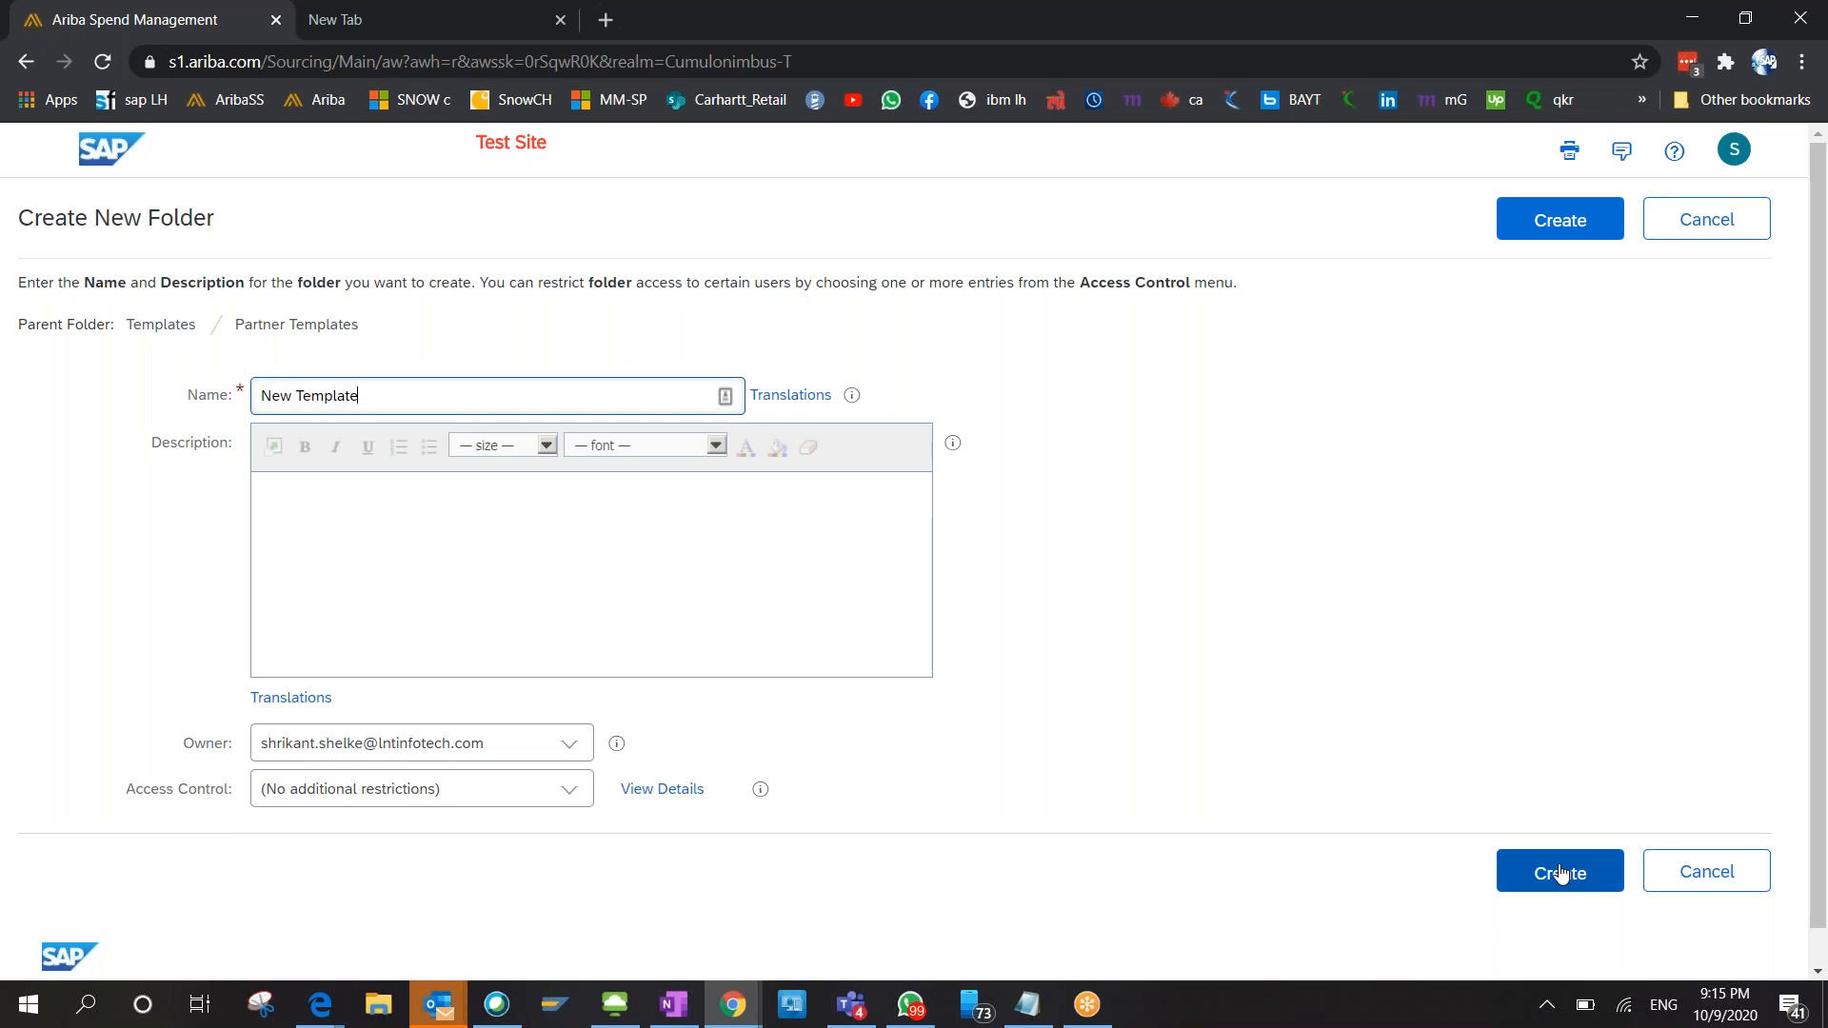
{"action": "type", "text": "Company"}
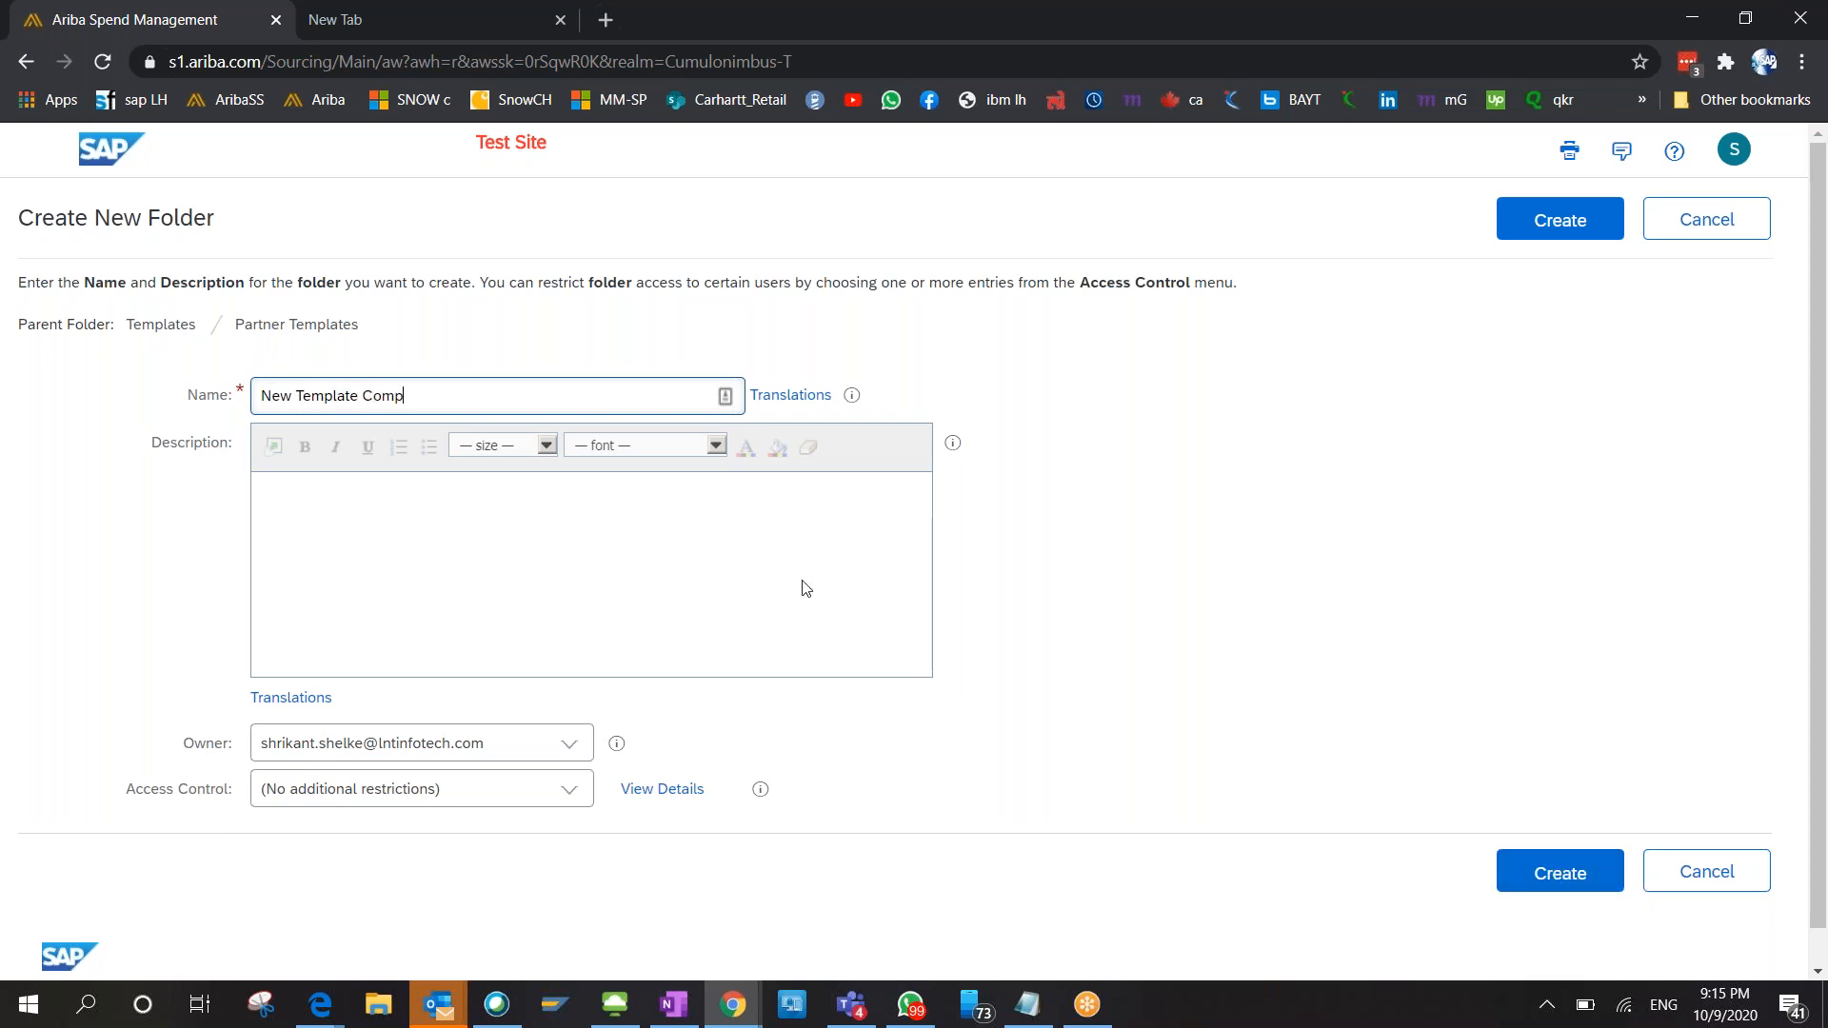
{"action": "left_click", "coordinate": [1566, 877]}
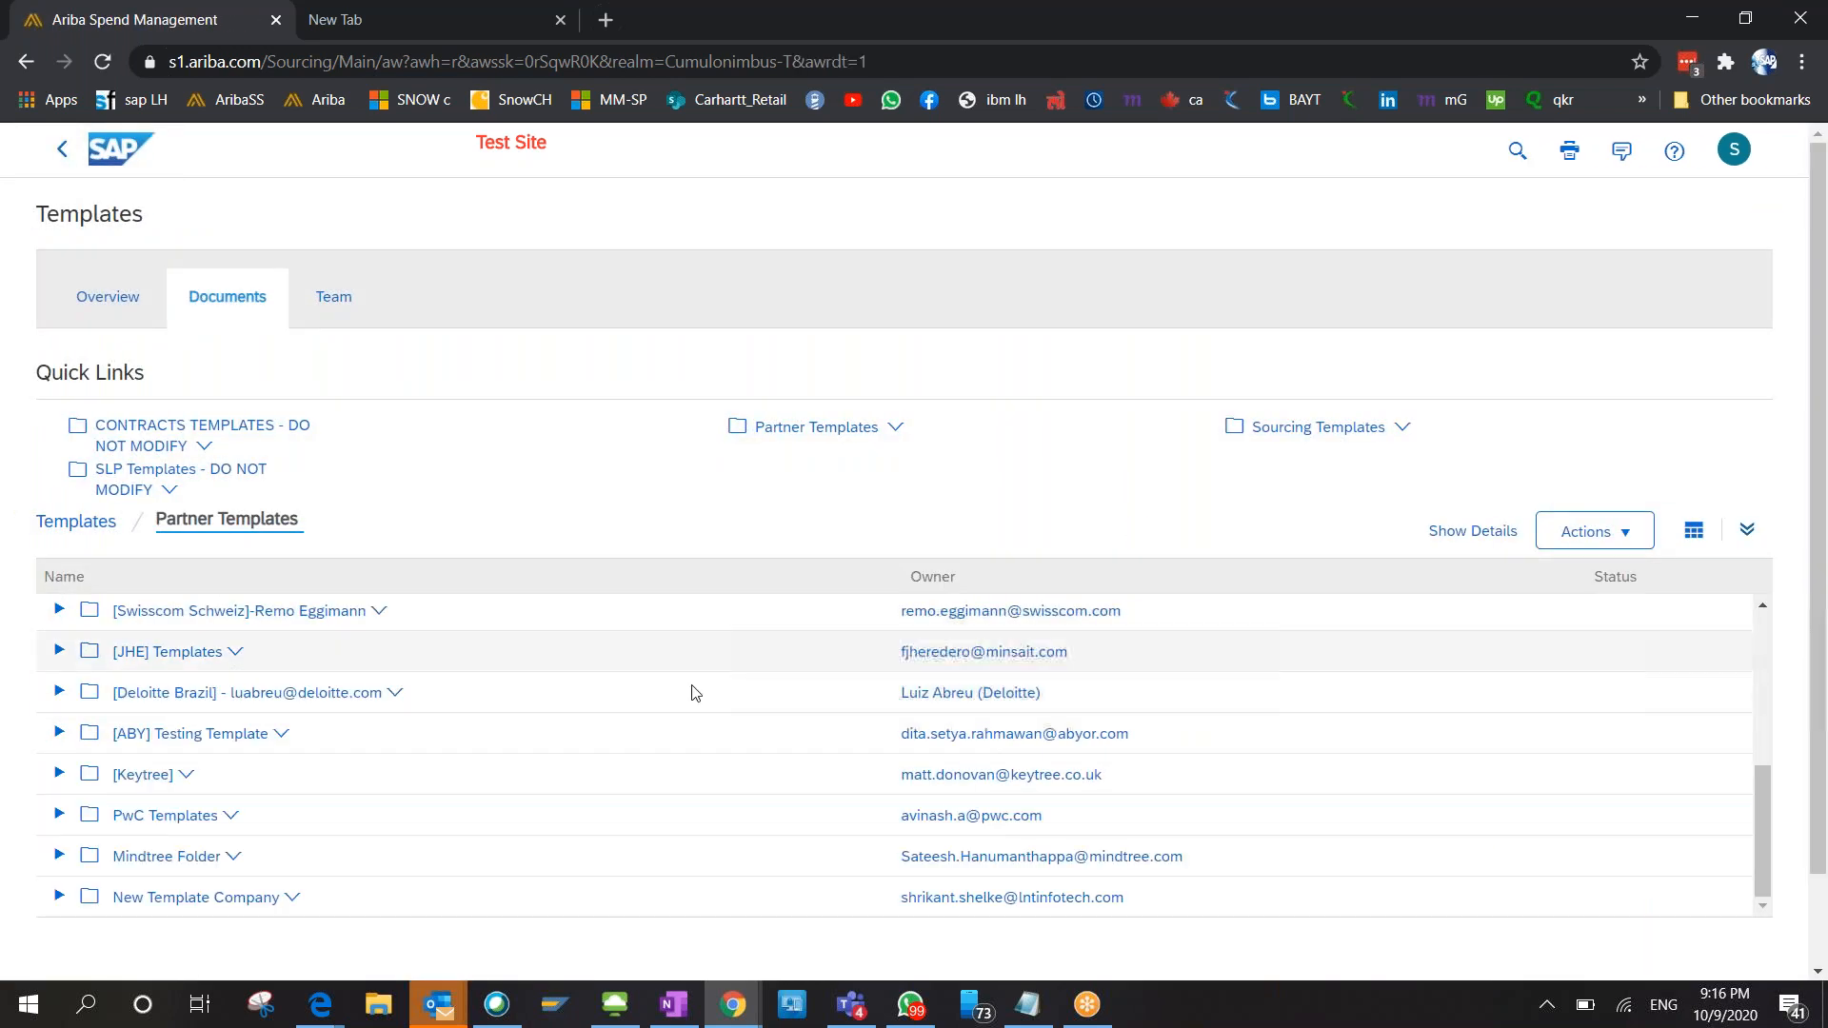
Find the New Template Company folder in the Partner Templates list and start creating a template inside it.
{"action": "scroll", "coordinate": [692, 696], "scroll_direction": "down", "scroll_amount": 1}
{"action": "scroll", "coordinate": [692, 696], "scroll_direction": "up", "scroll_amount": 3}
{"action": "scroll", "coordinate": [692, 696], "scroll_direction": "up", "scroll_amount": 2}
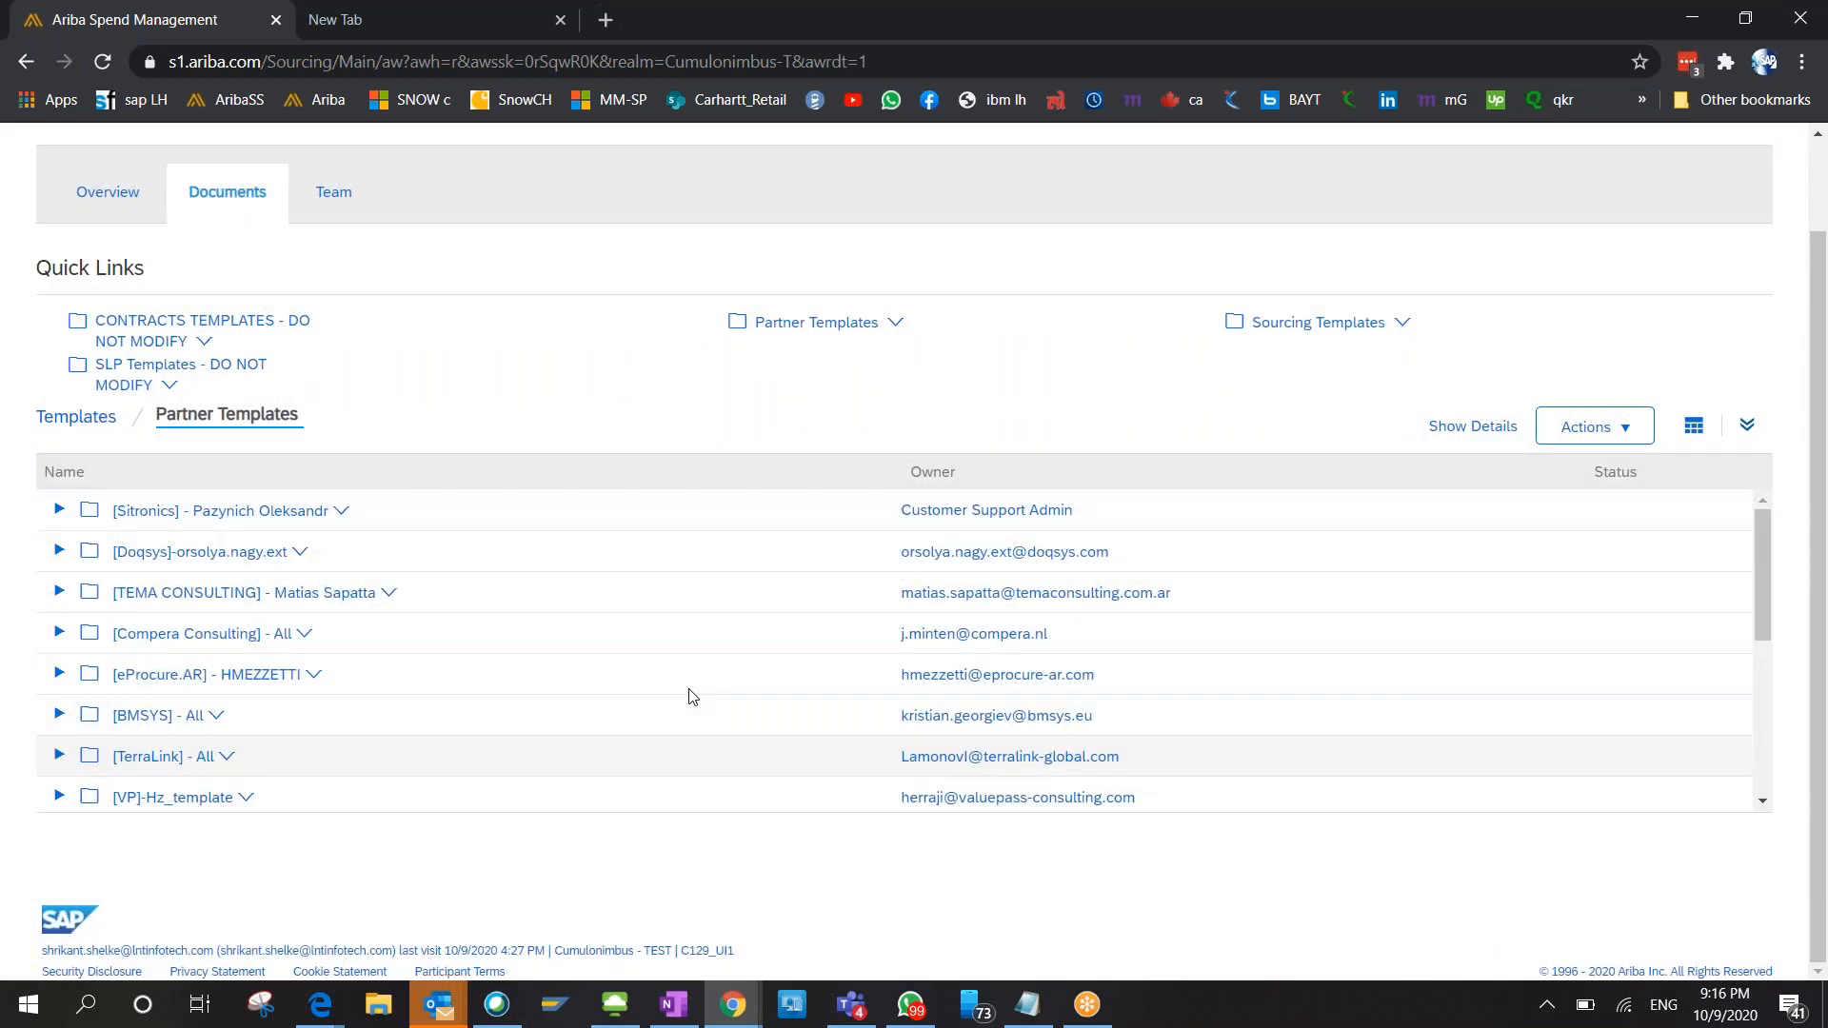
{"action": "scroll", "coordinate": [692, 696], "scroll_direction": "down", "scroll_amount": 3}
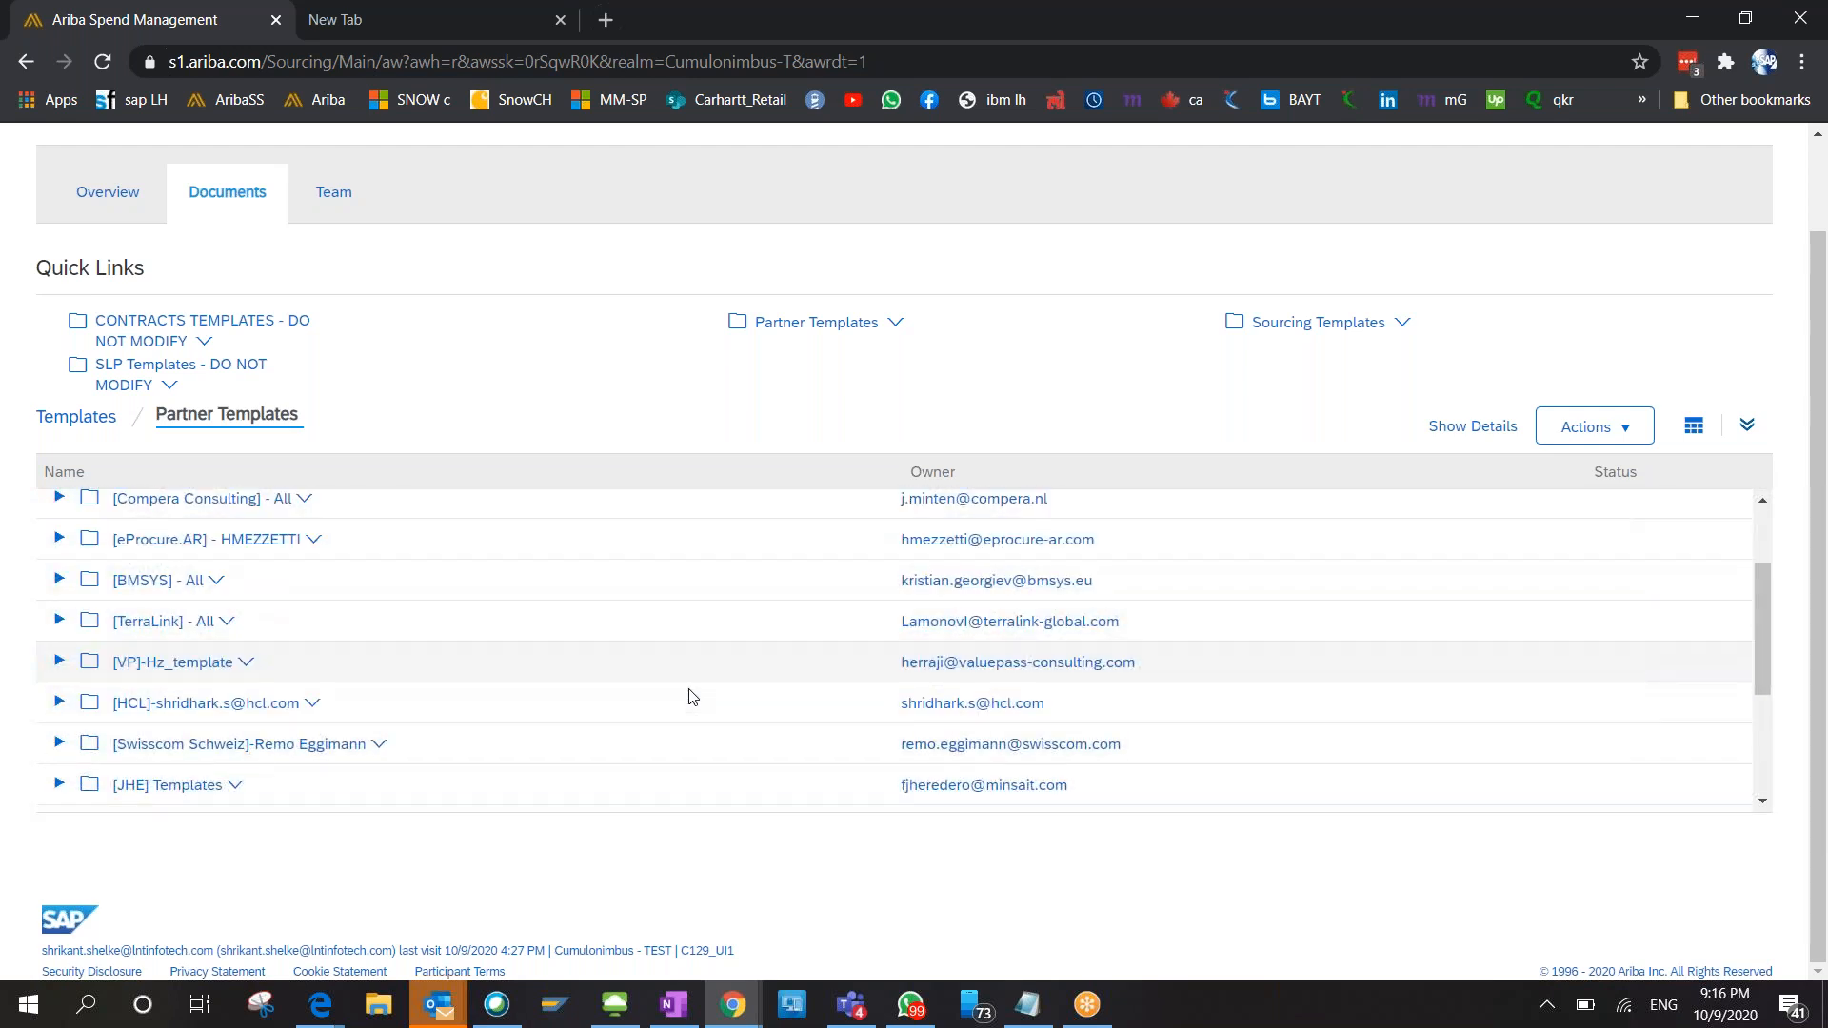
{"action": "scroll", "coordinate": [692, 696], "scroll_direction": "down", "scroll_amount": 4}
{"action": "scroll", "coordinate": [692, 696], "scroll_direction": "down", "scroll_amount": 2}
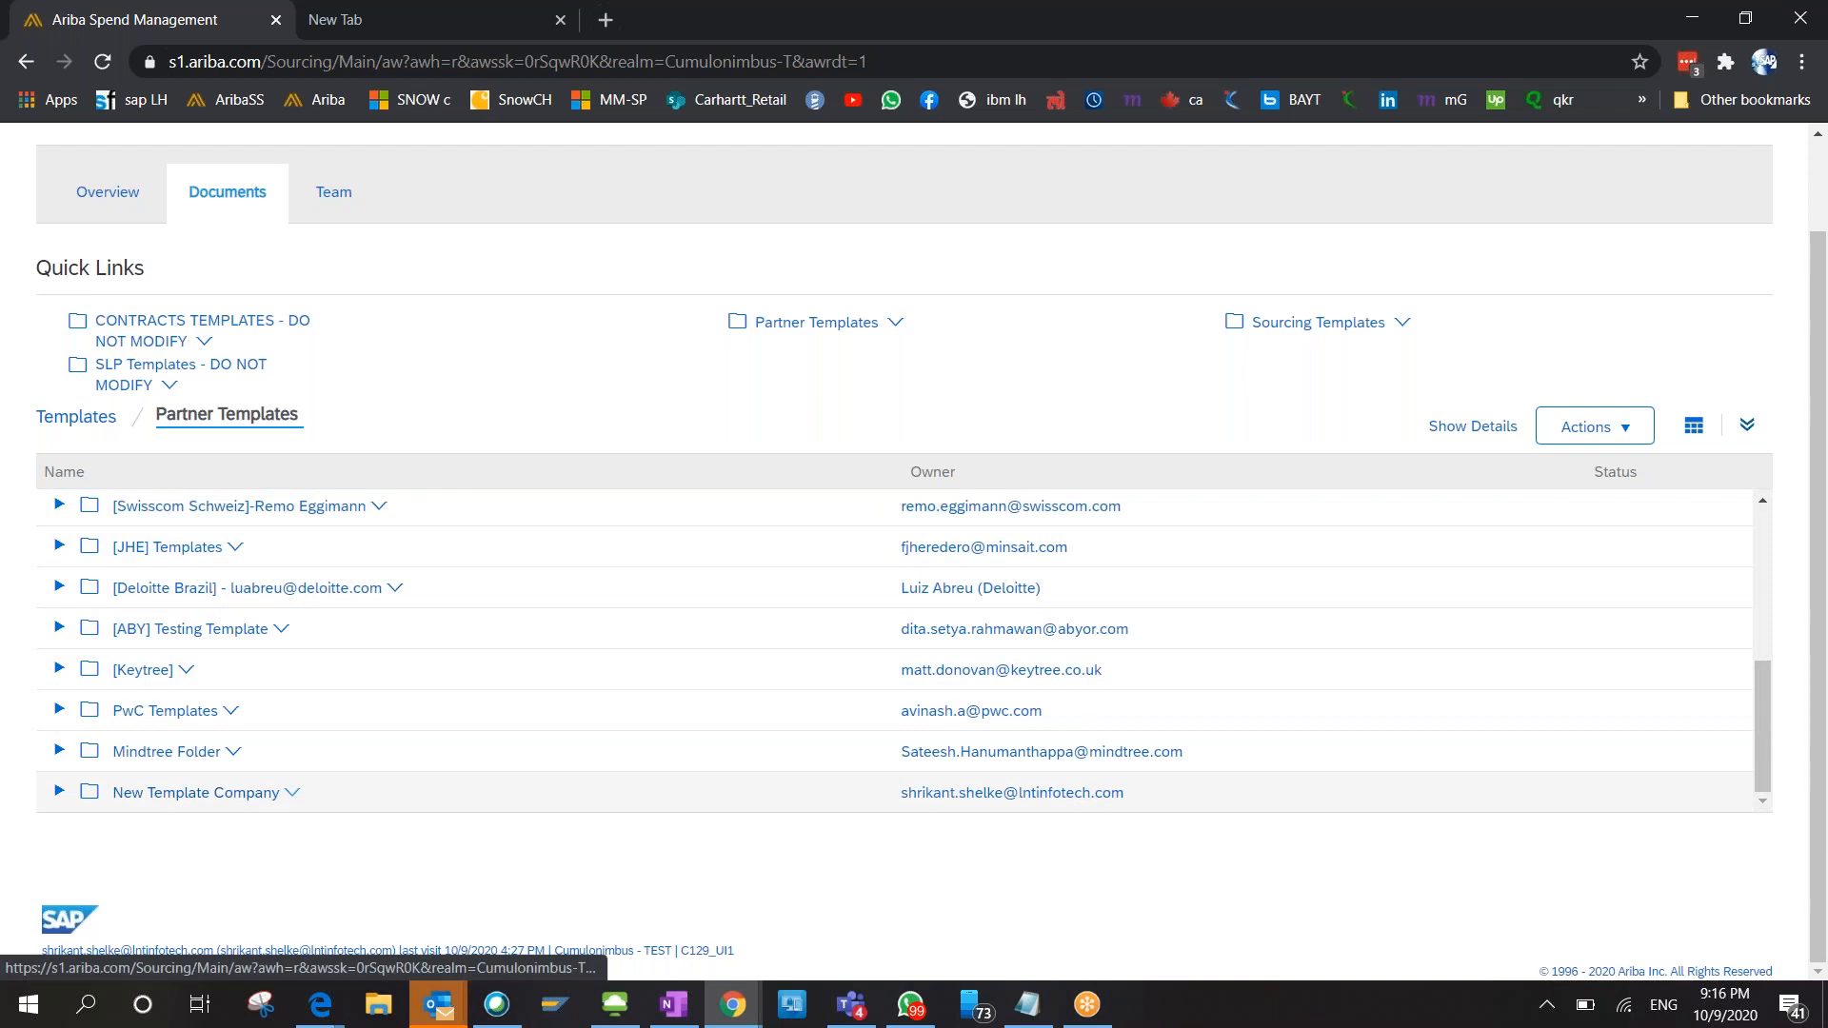
{"action": "left_click", "coordinate": [186, 793]}
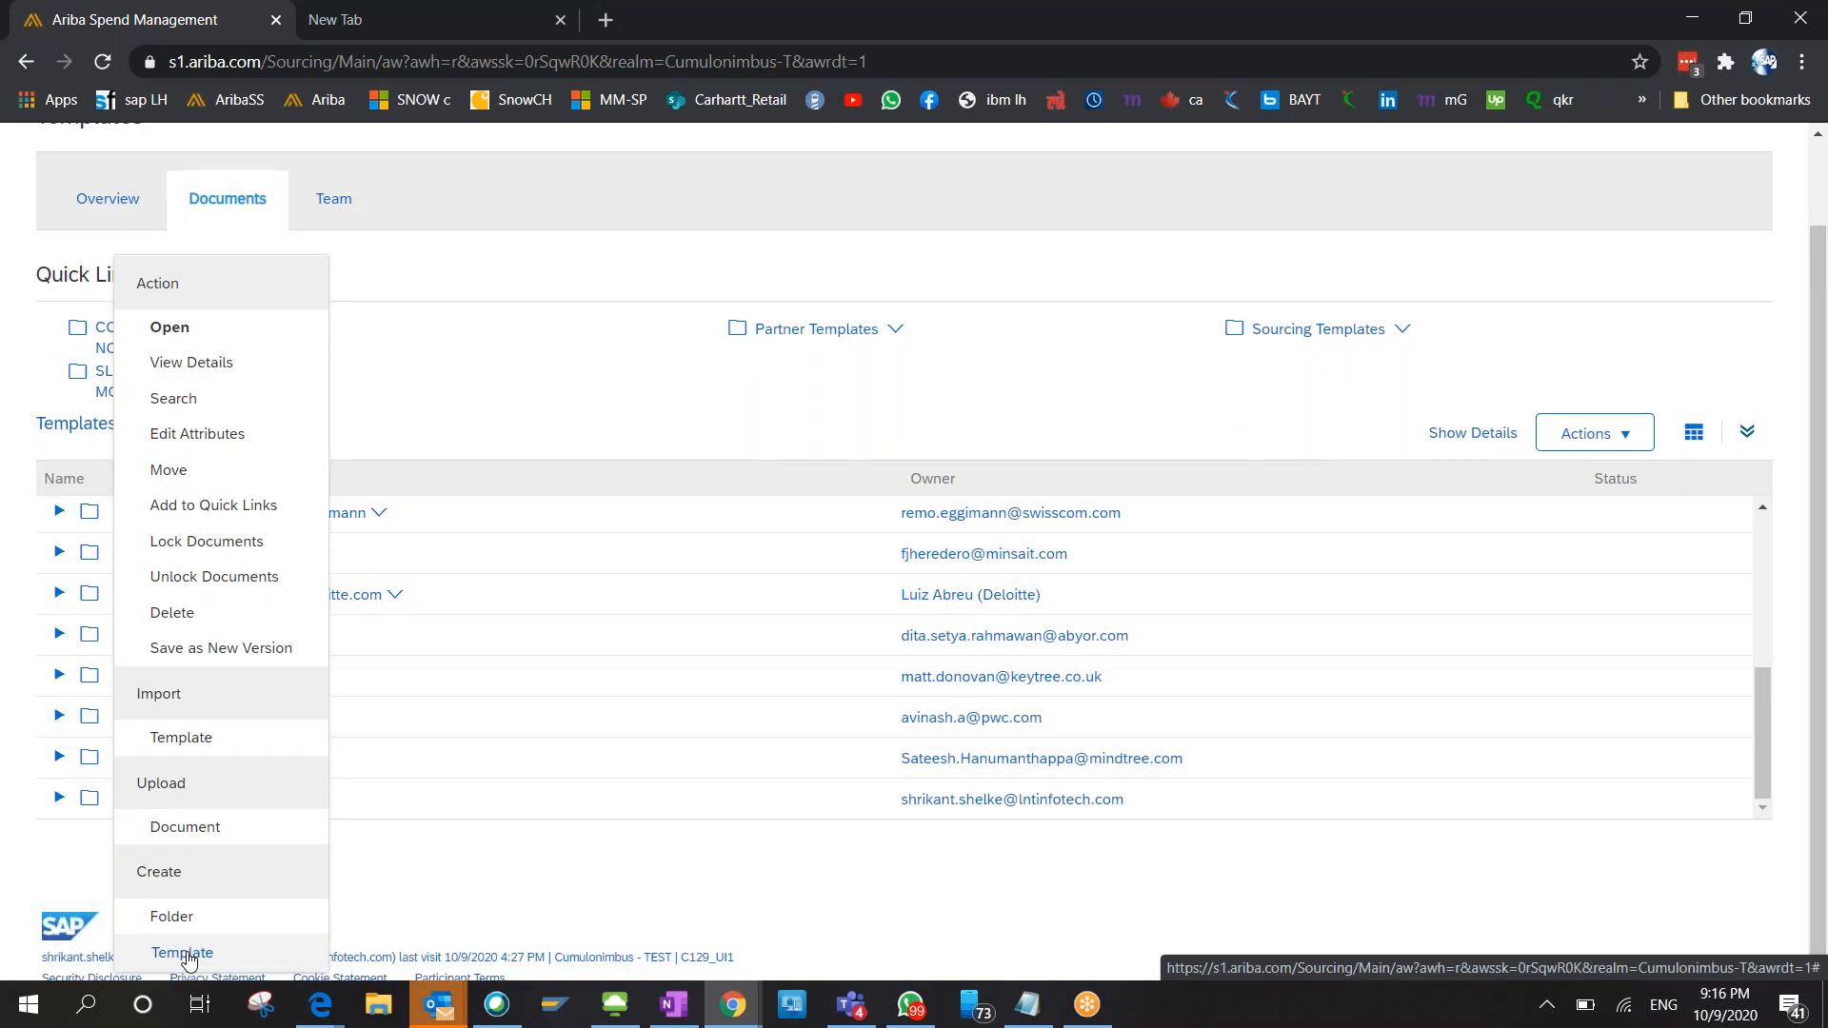
{"action": "left_click", "coordinate": [183, 954]}
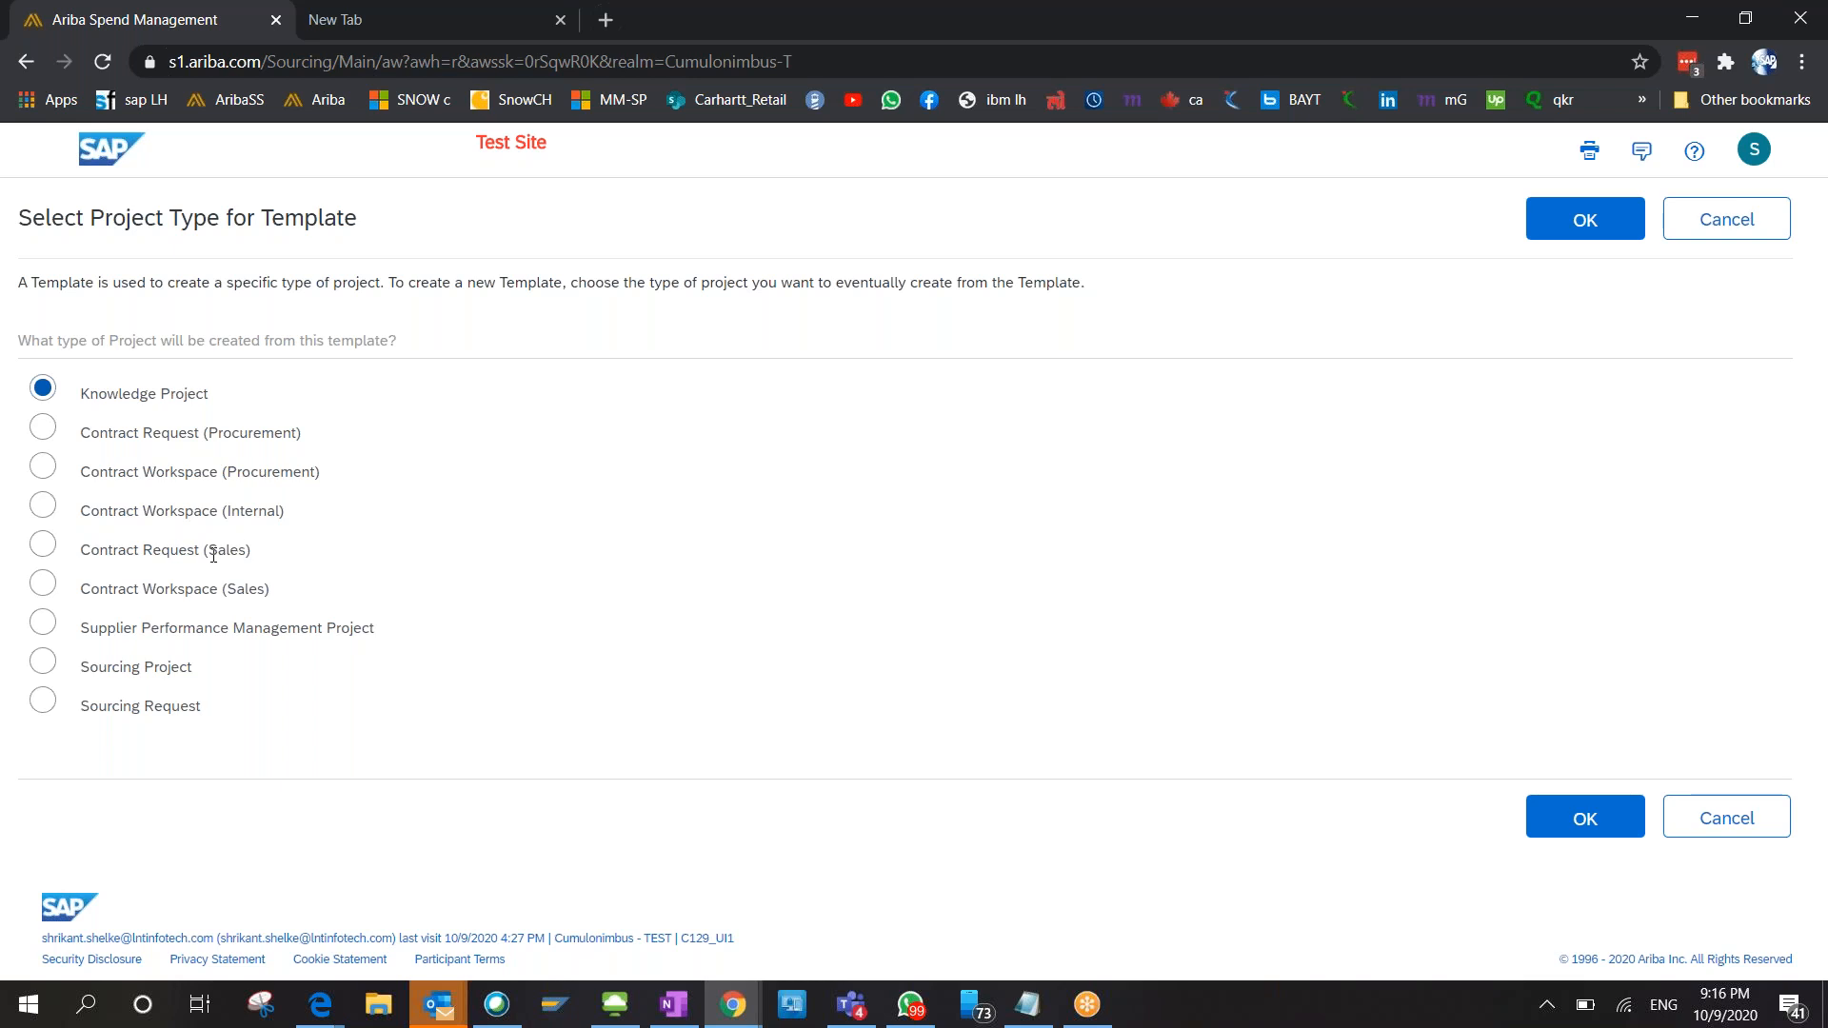
{"action": "left_click", "coordinate": [44, 550]}
{"action": "left_click", "coordinate": [44, 703]}
{"action": "left_click", "coordinate": [1331, 20]}
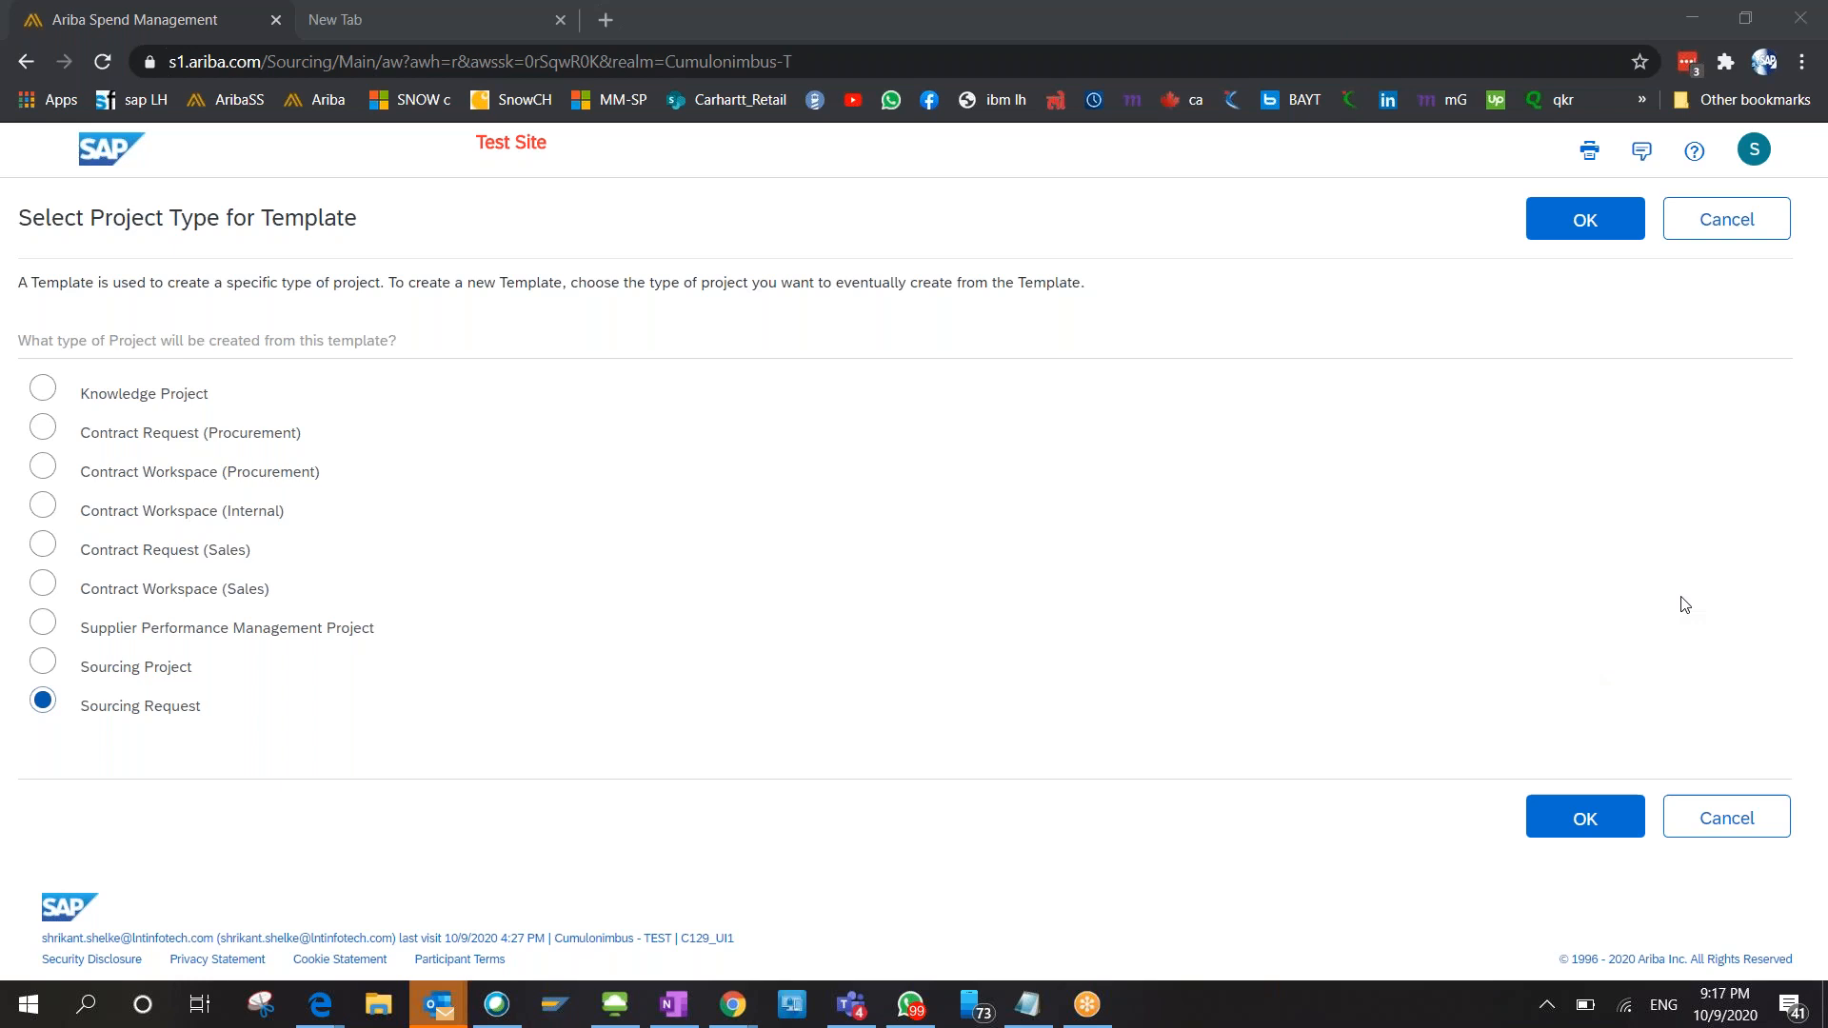
{"action": "left_click", "coordinate": [1012, 488]}
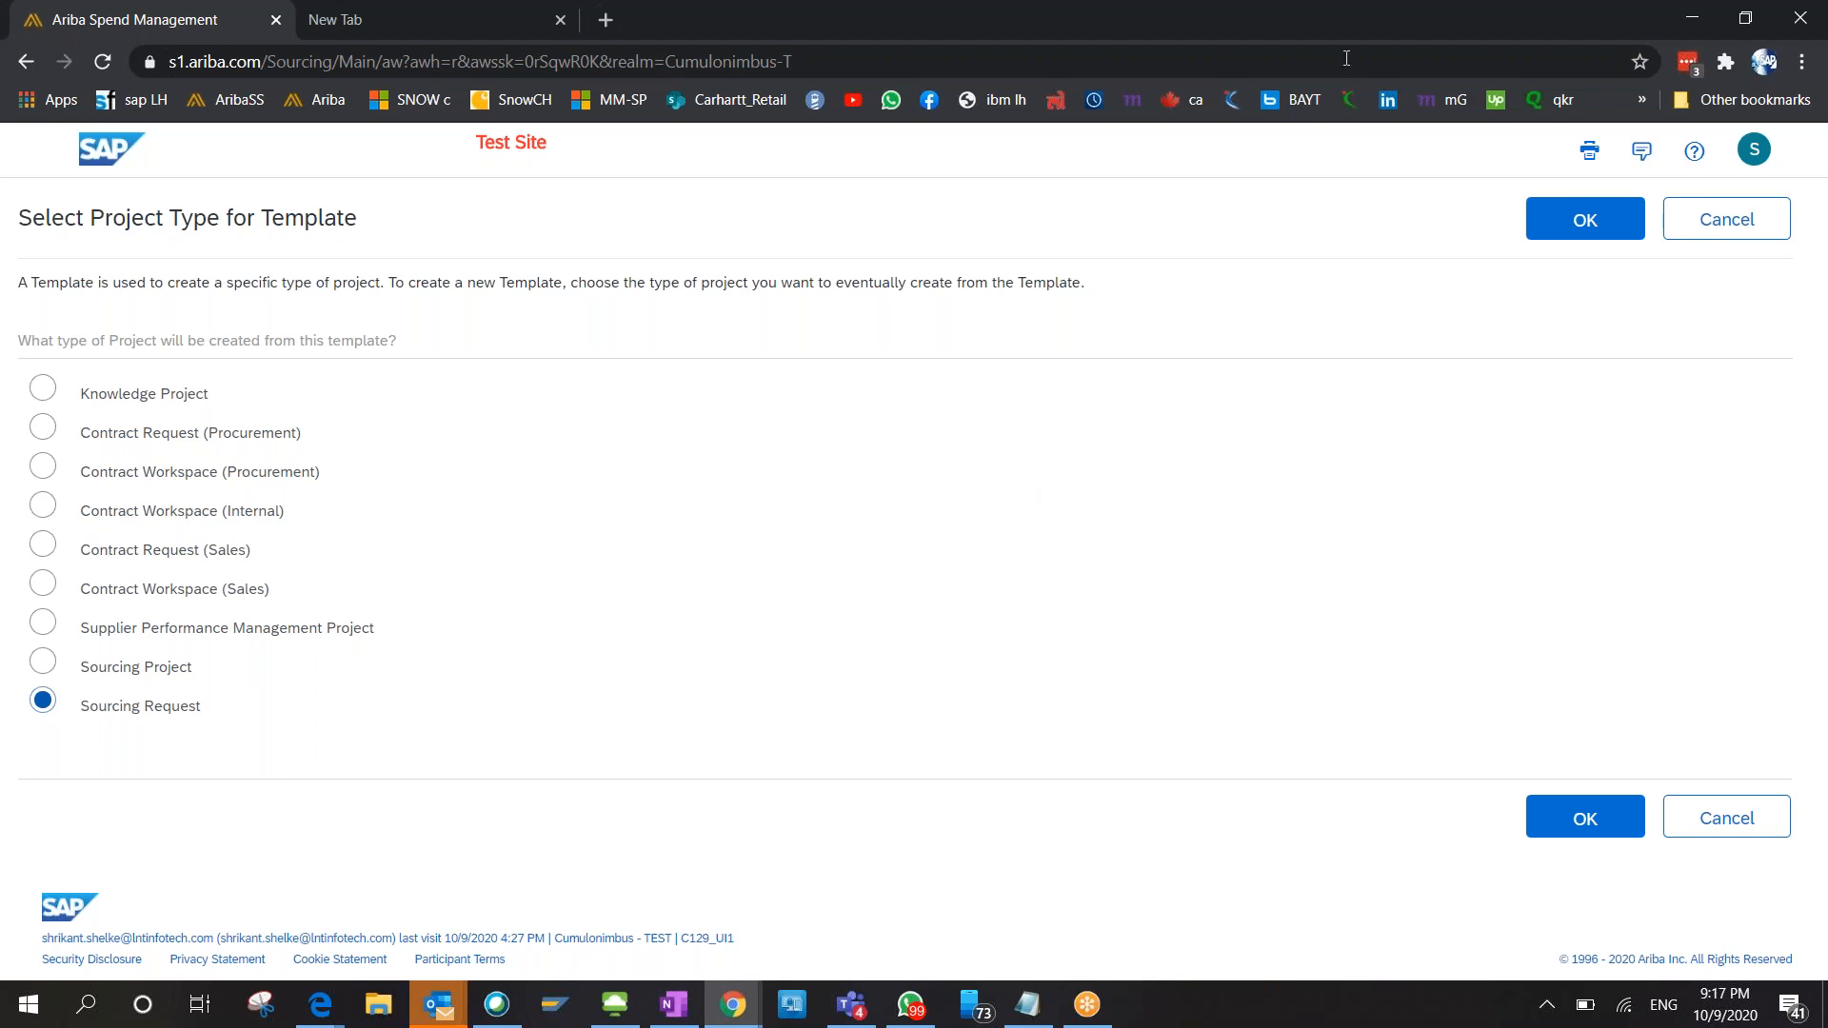
{"action": "left_click", "coordinate": [1411, 100]}
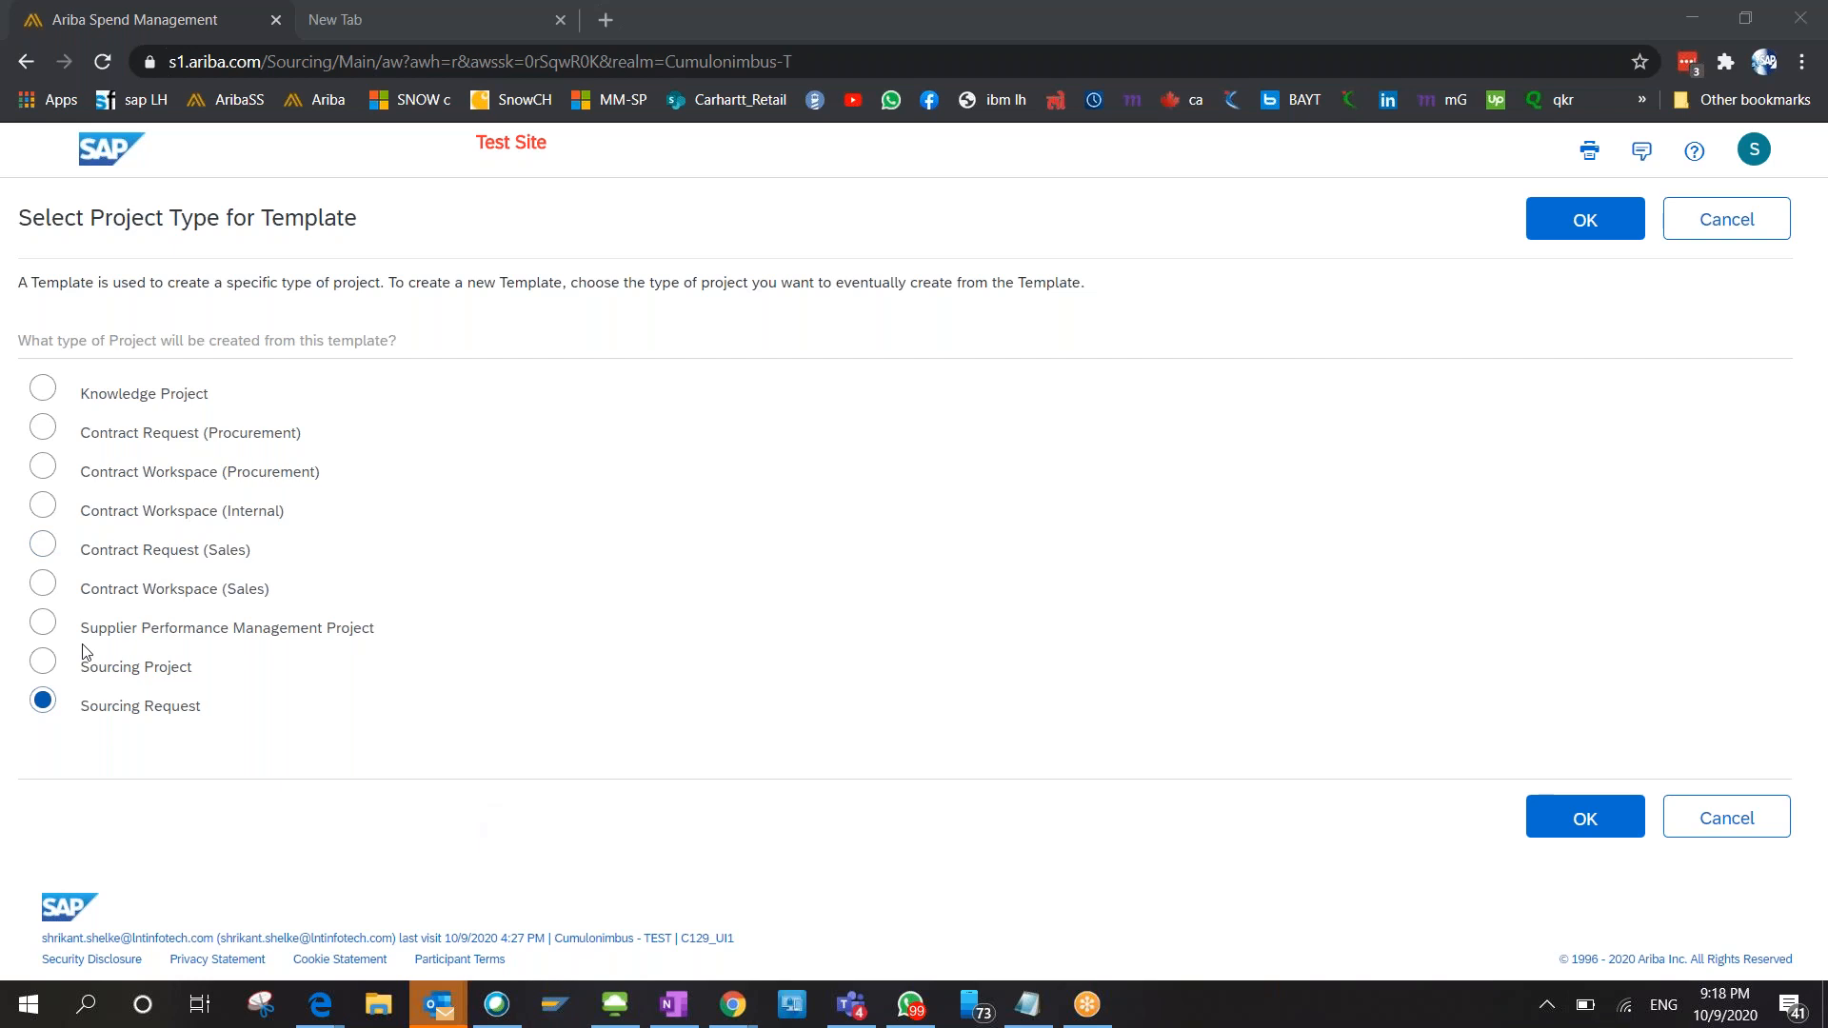
{"action": "left_click", "coordinate": [43, 546]}
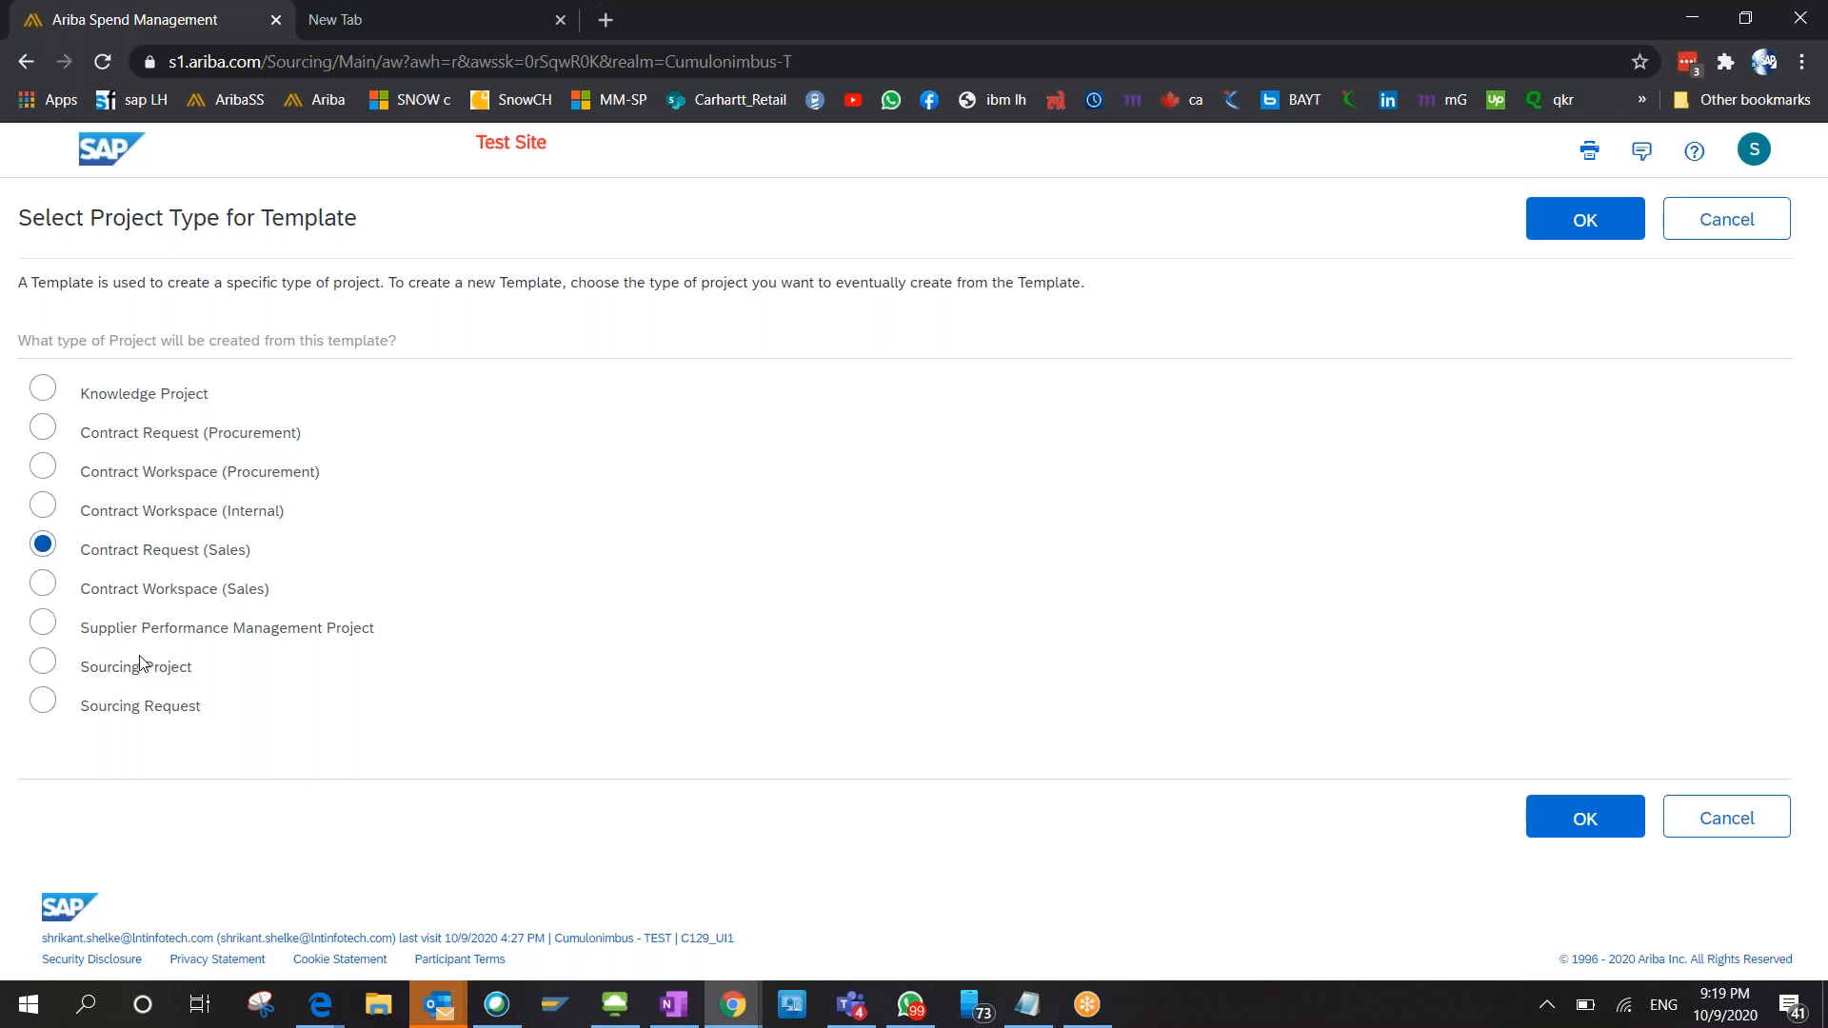
Choose Sourcing Project as the project type for the new template and confirm the choice.
{"action": "left_click", "coordinate": [43, 663]}
{"action": "left_click_drag", "start_coordinate": [202, 672], "coordinate": [80, 675]}
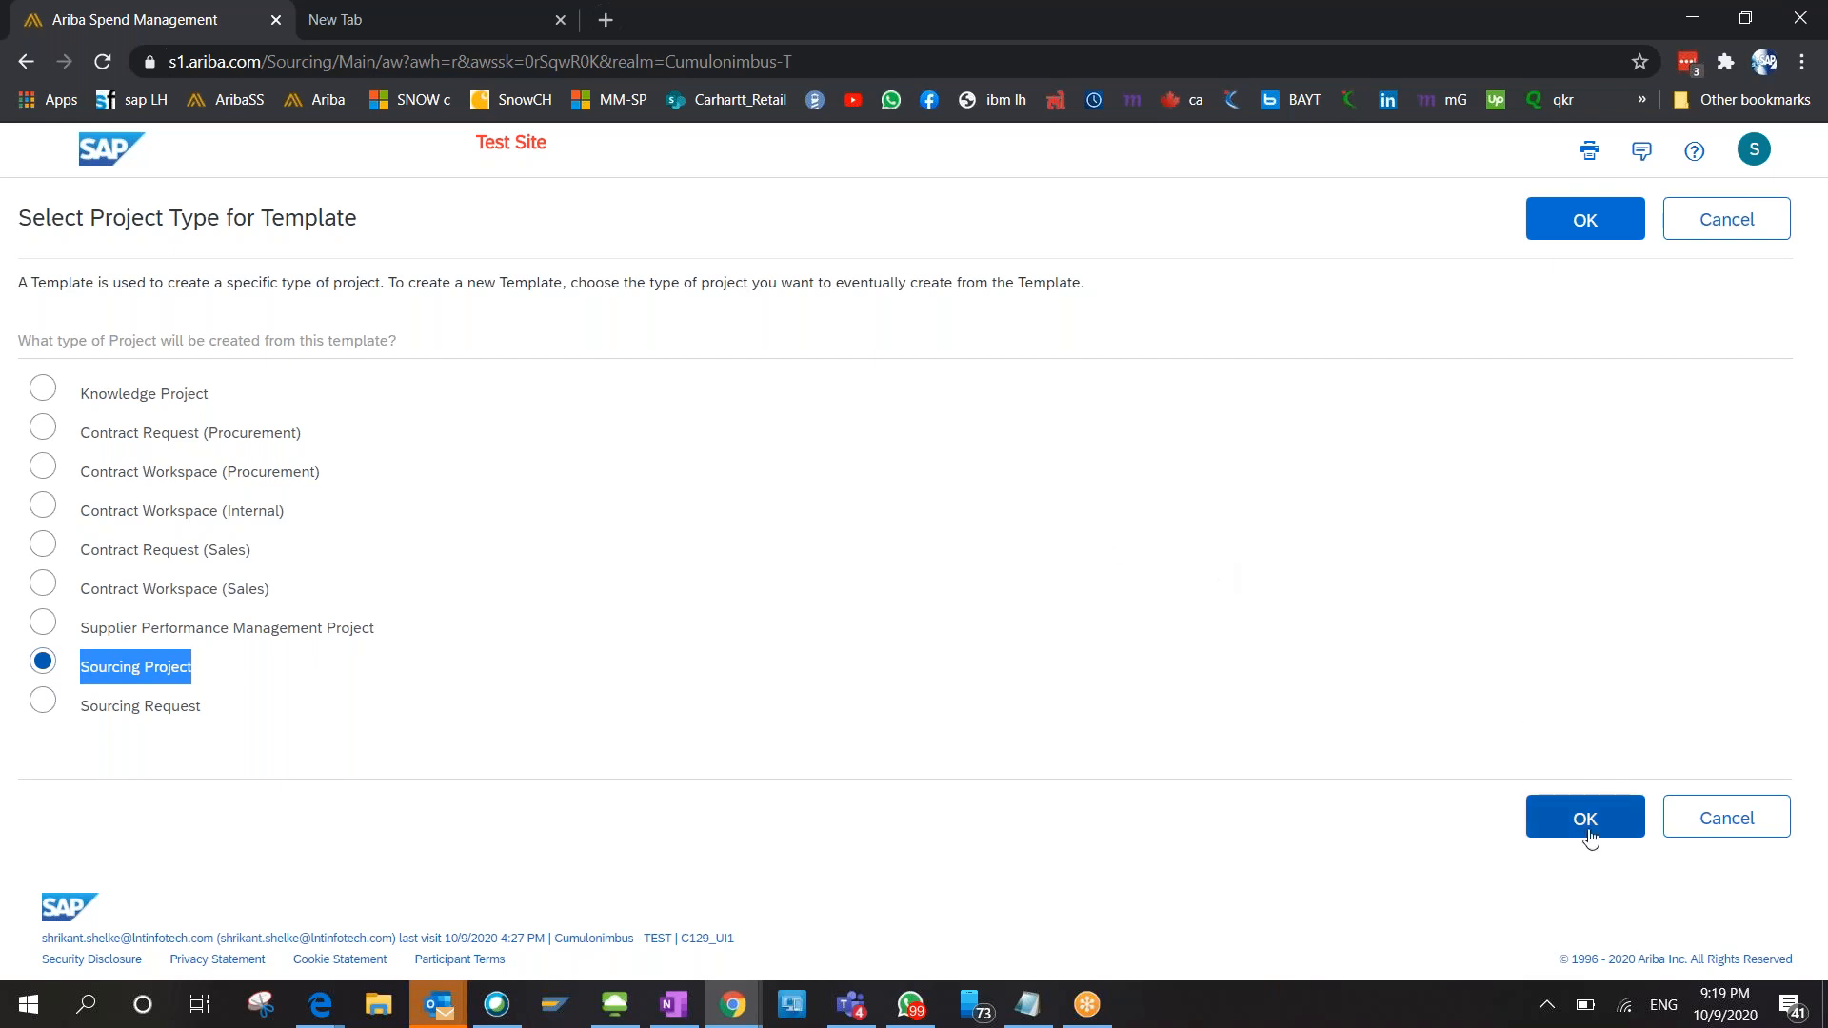
{"action": "left_click", "coordinate": [1575, 831]}
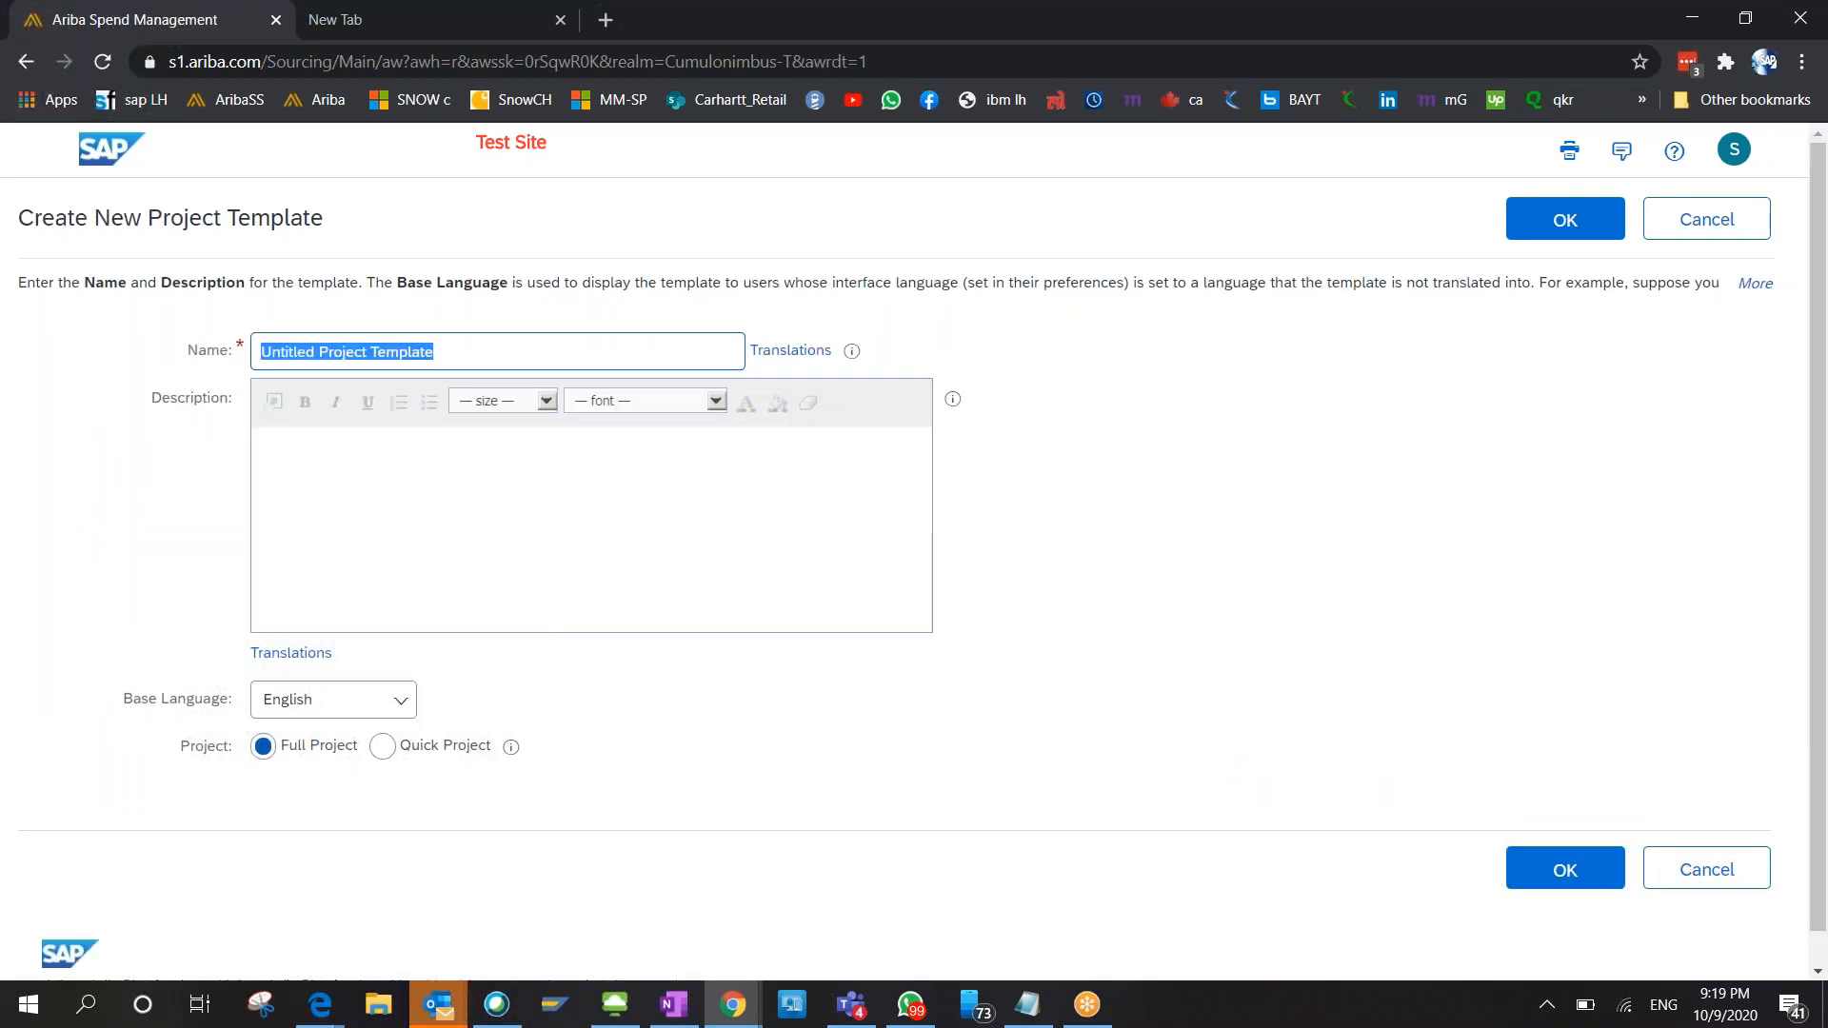
Replace the default template name with "9Oct2020 Sourcing Project Template".
{"action": "key", "text": "BackSpace"}
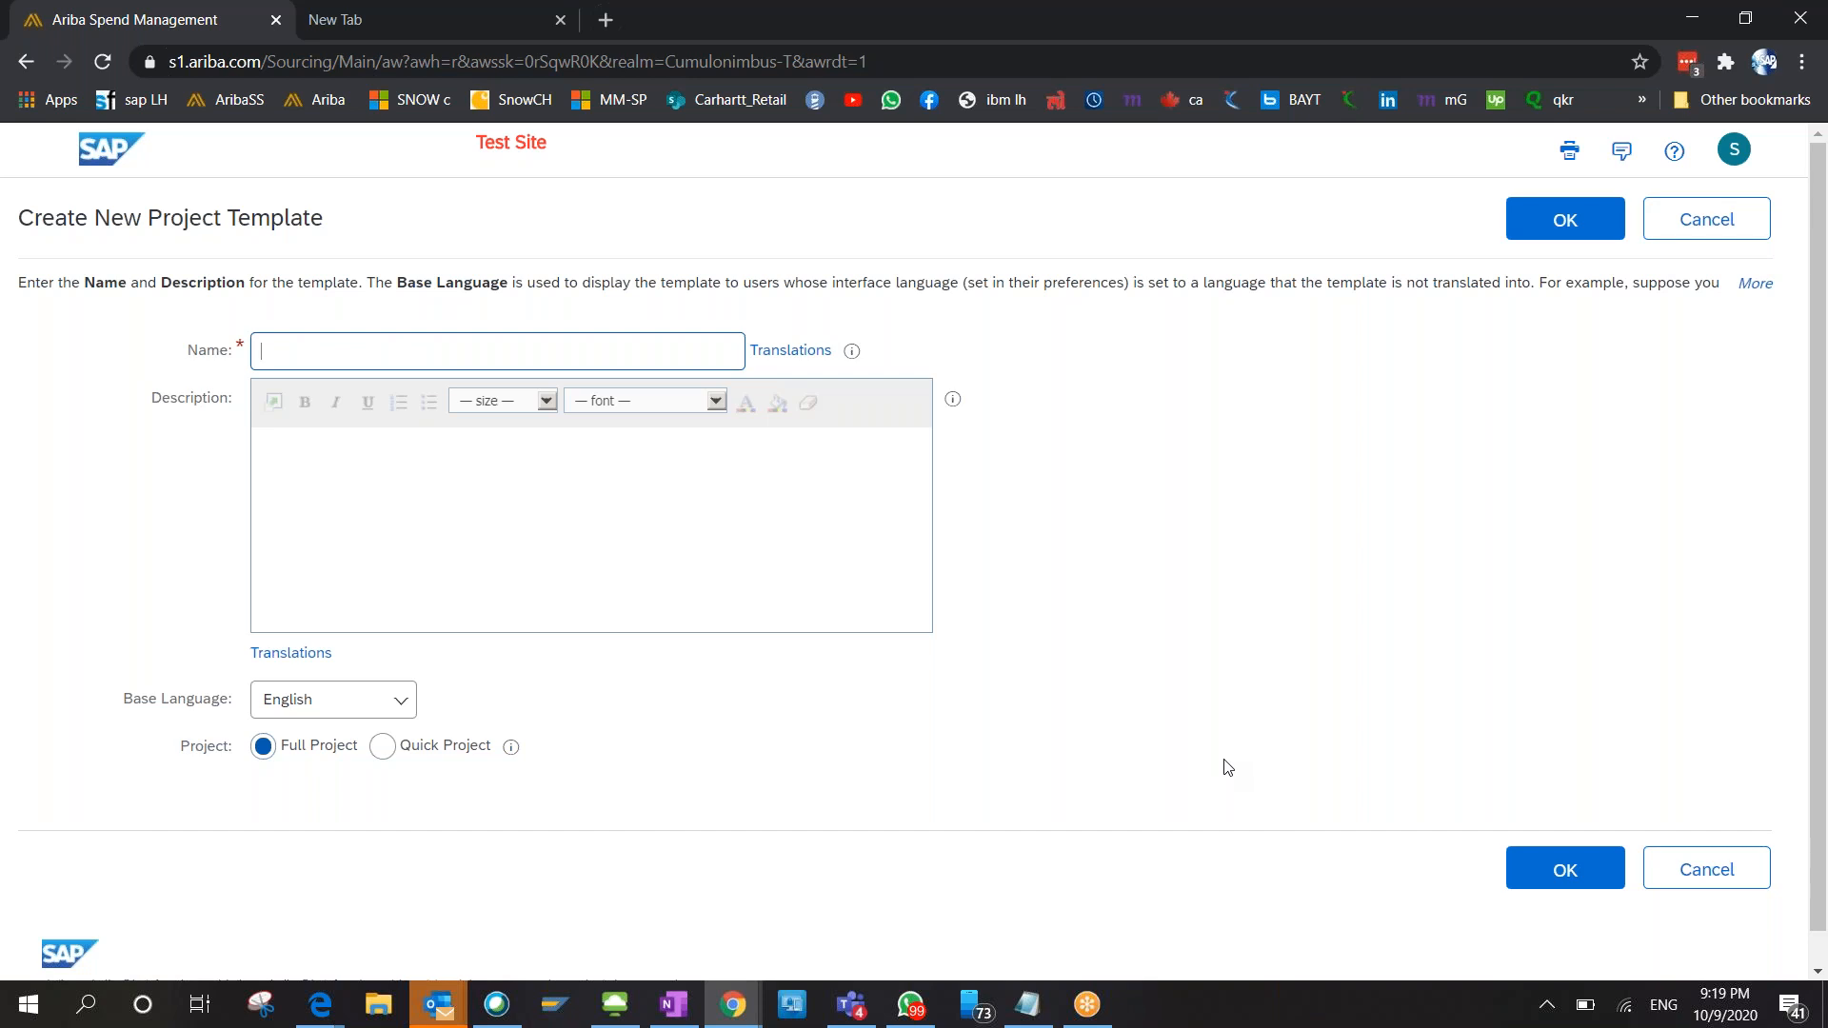
{"action": "type", "text": "9"}
{"action": "type", "text": "0"}
{"action": "type", "text": "c"}
{"action": "type", "text": "t2020 S"}
{"action": "type", "text": "ourcing "}
{"action": "type", "text": "Project"}
{"action": "type", "text": " Template"}
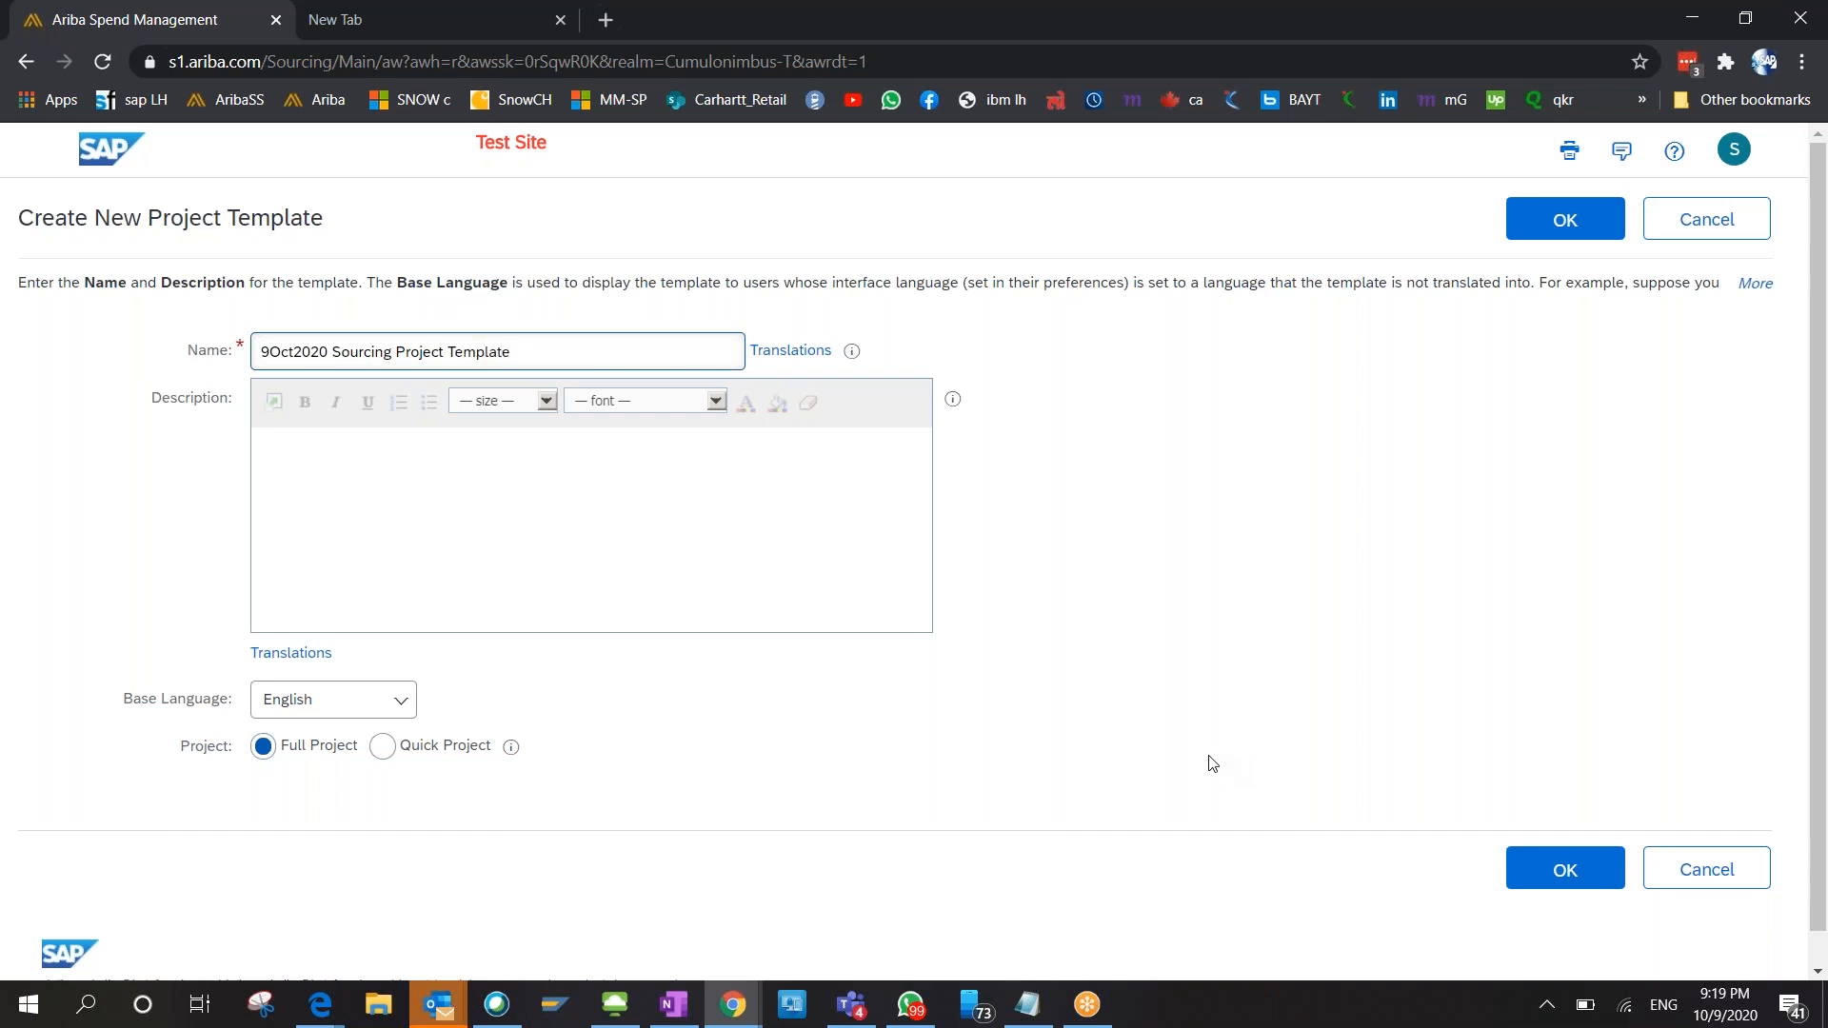
Copy the template name into the description and add a hyphen at its end.
{"action": "key", "text": "ctrl+a"}
{"action": "key", "text": "ctrl+c"}
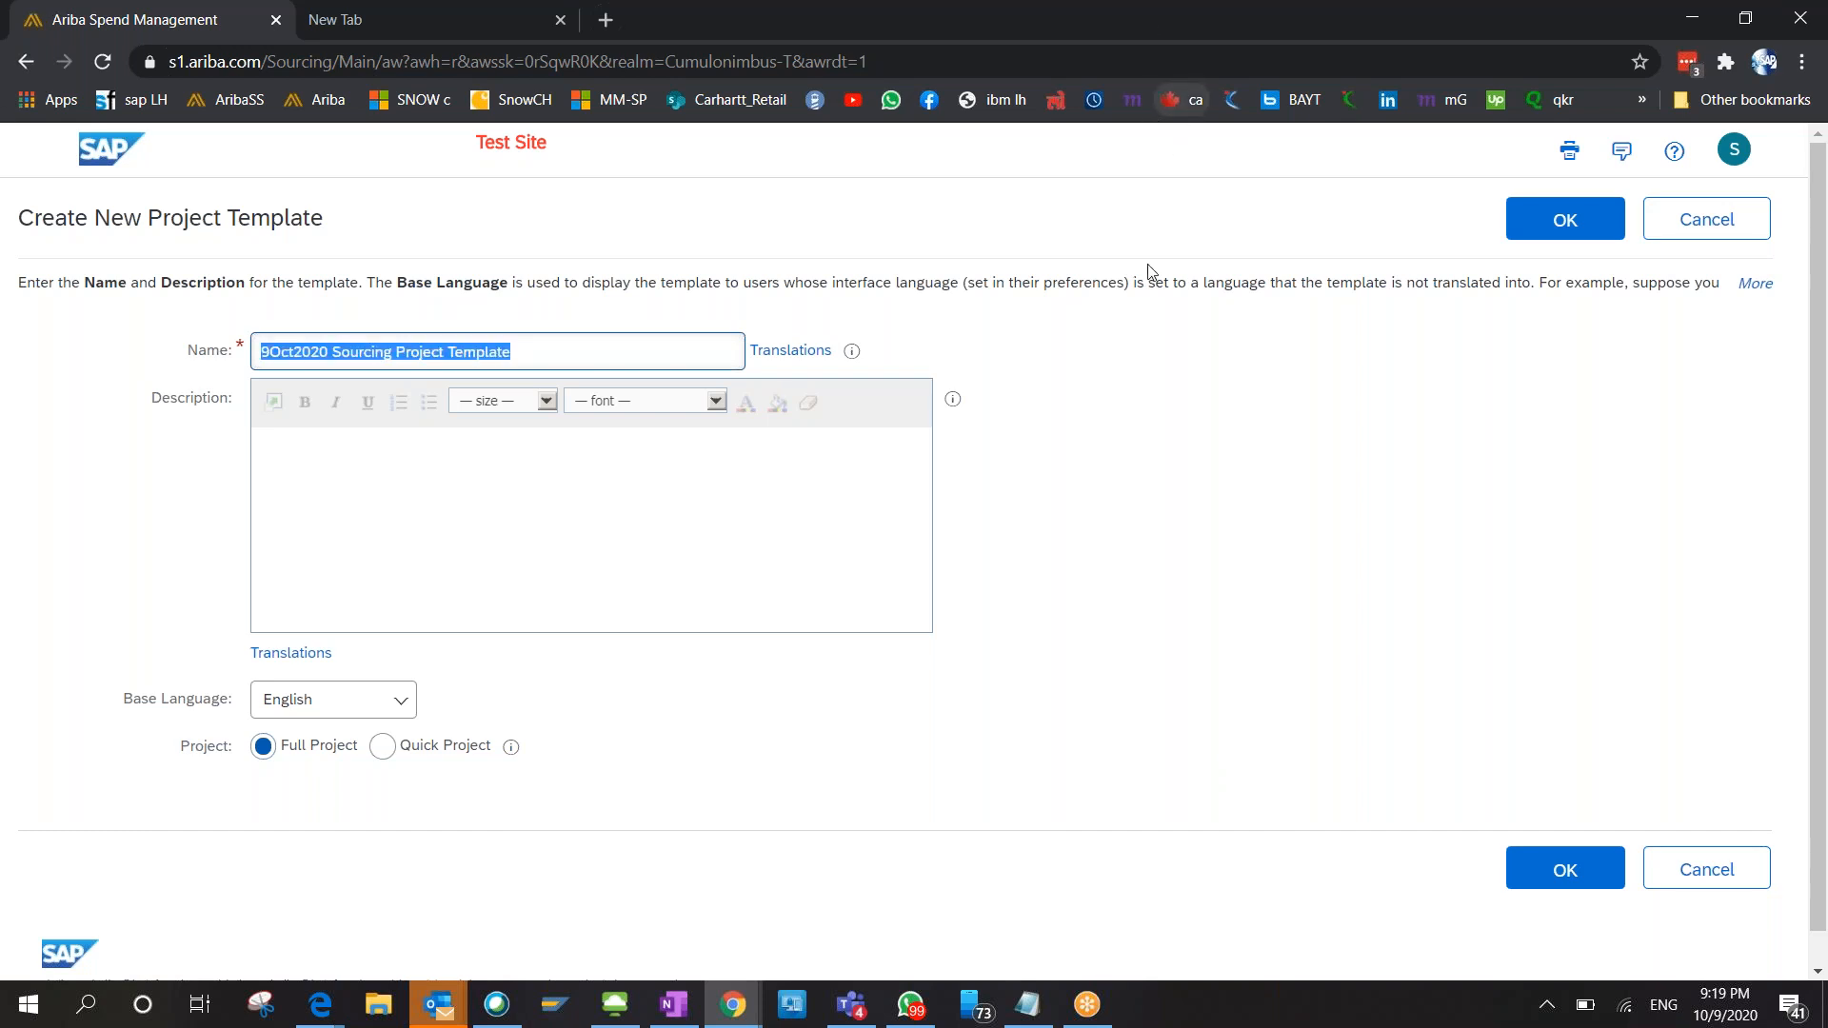
{"action": "left_click", "coordinate": [752, 500]}
{"action": "key", "text": "ctrl+v"}
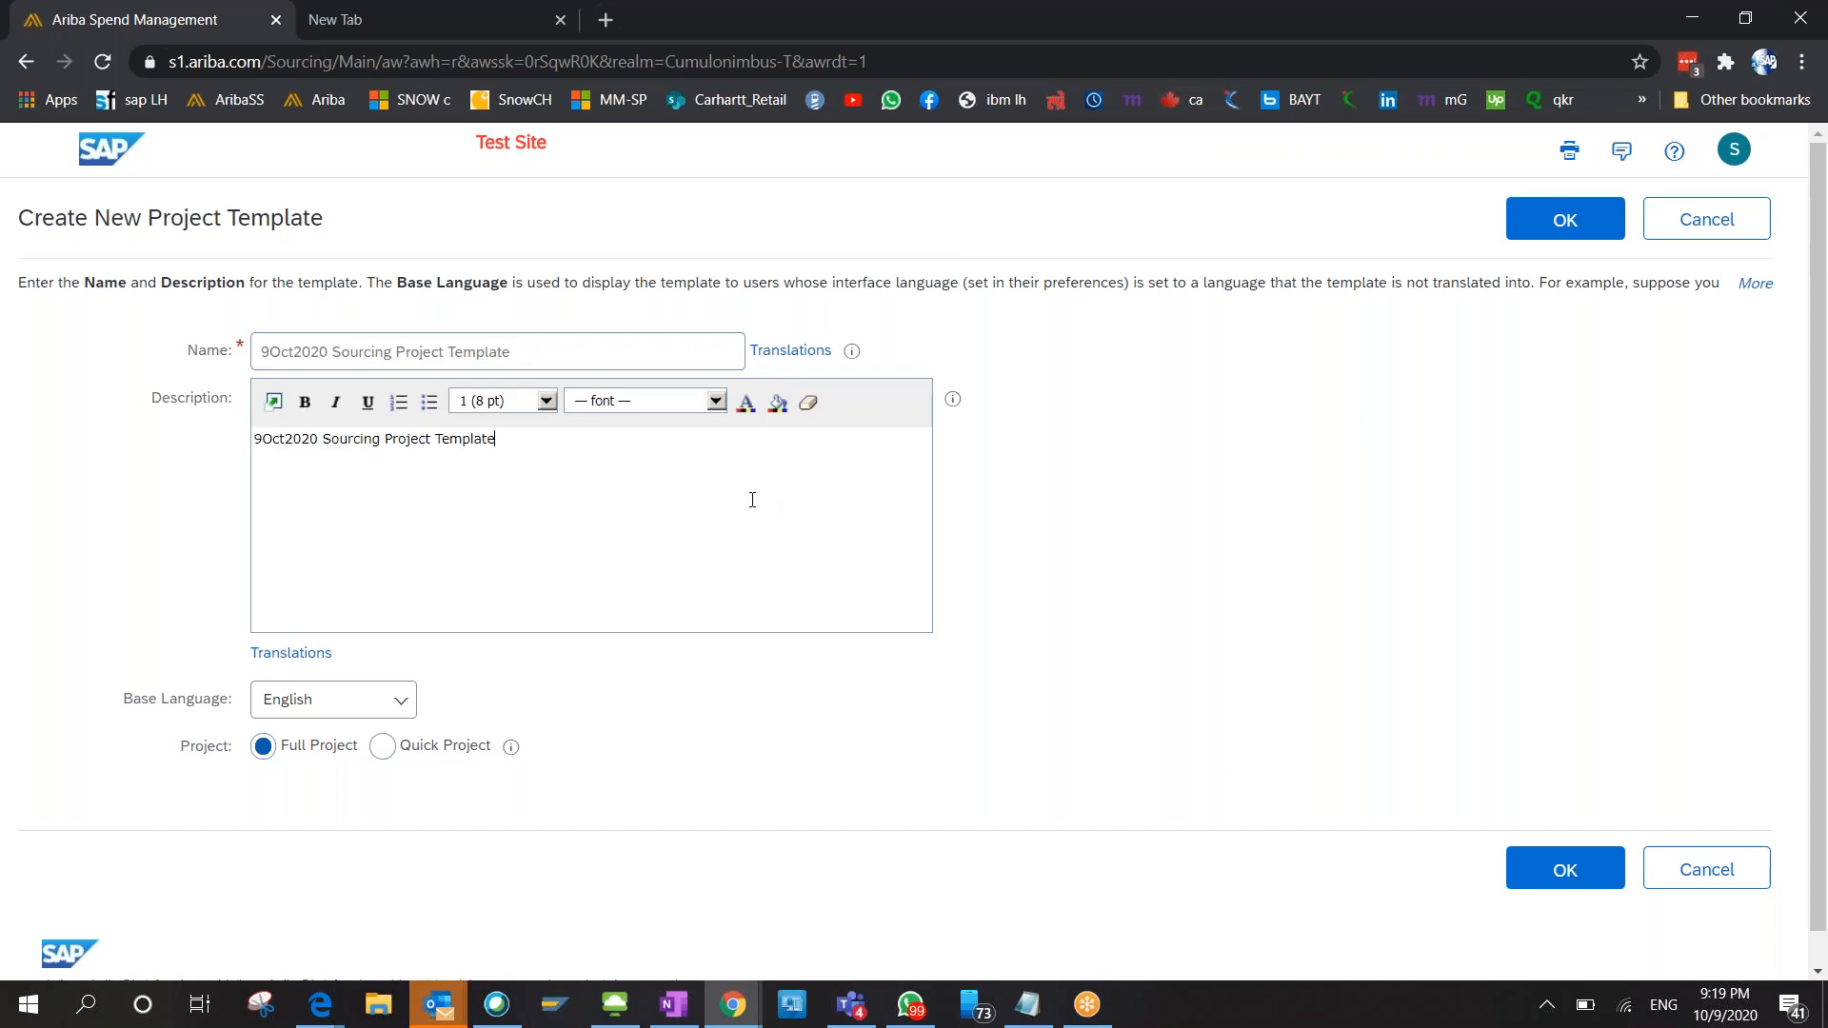
{"action": "type", "text": "-"}
Switch to the window with the existing sourcing project, review its overview fields and available actions, and return to the template form.
{"action": "key", "text": "alt+Tab"}
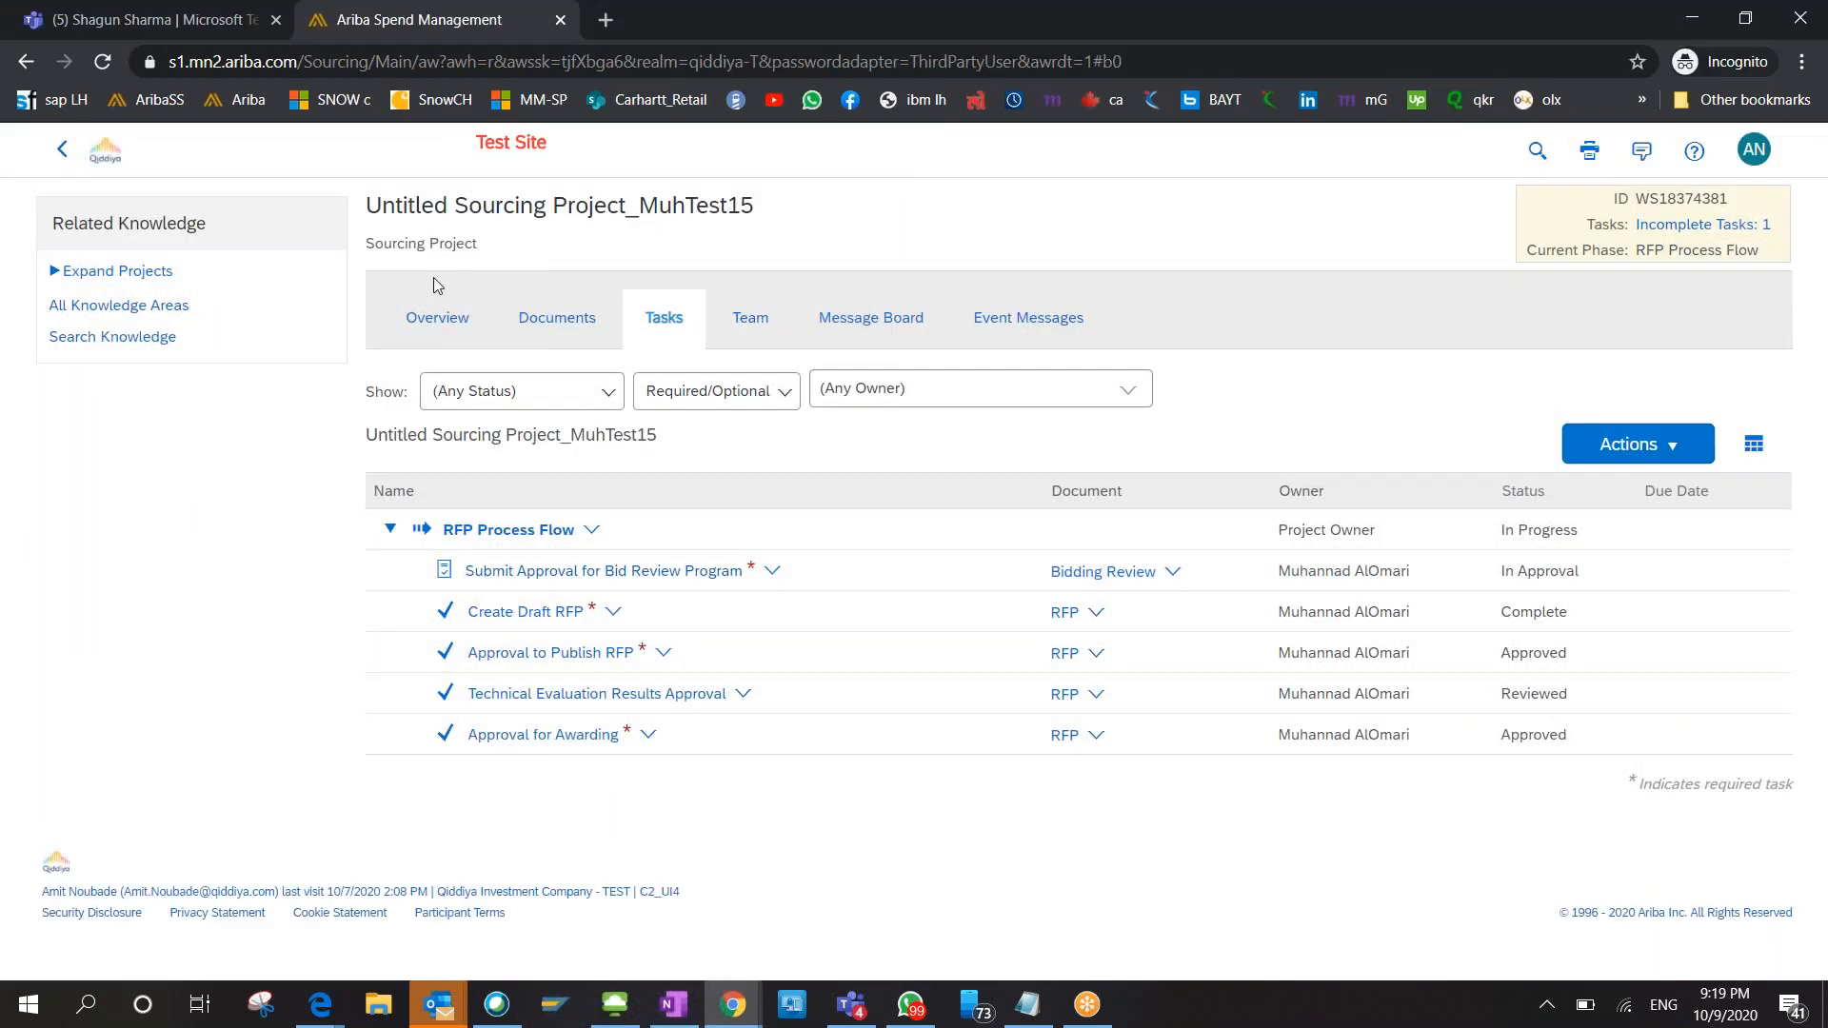
{"action": "left_click", "coordinate": [430, 318]}
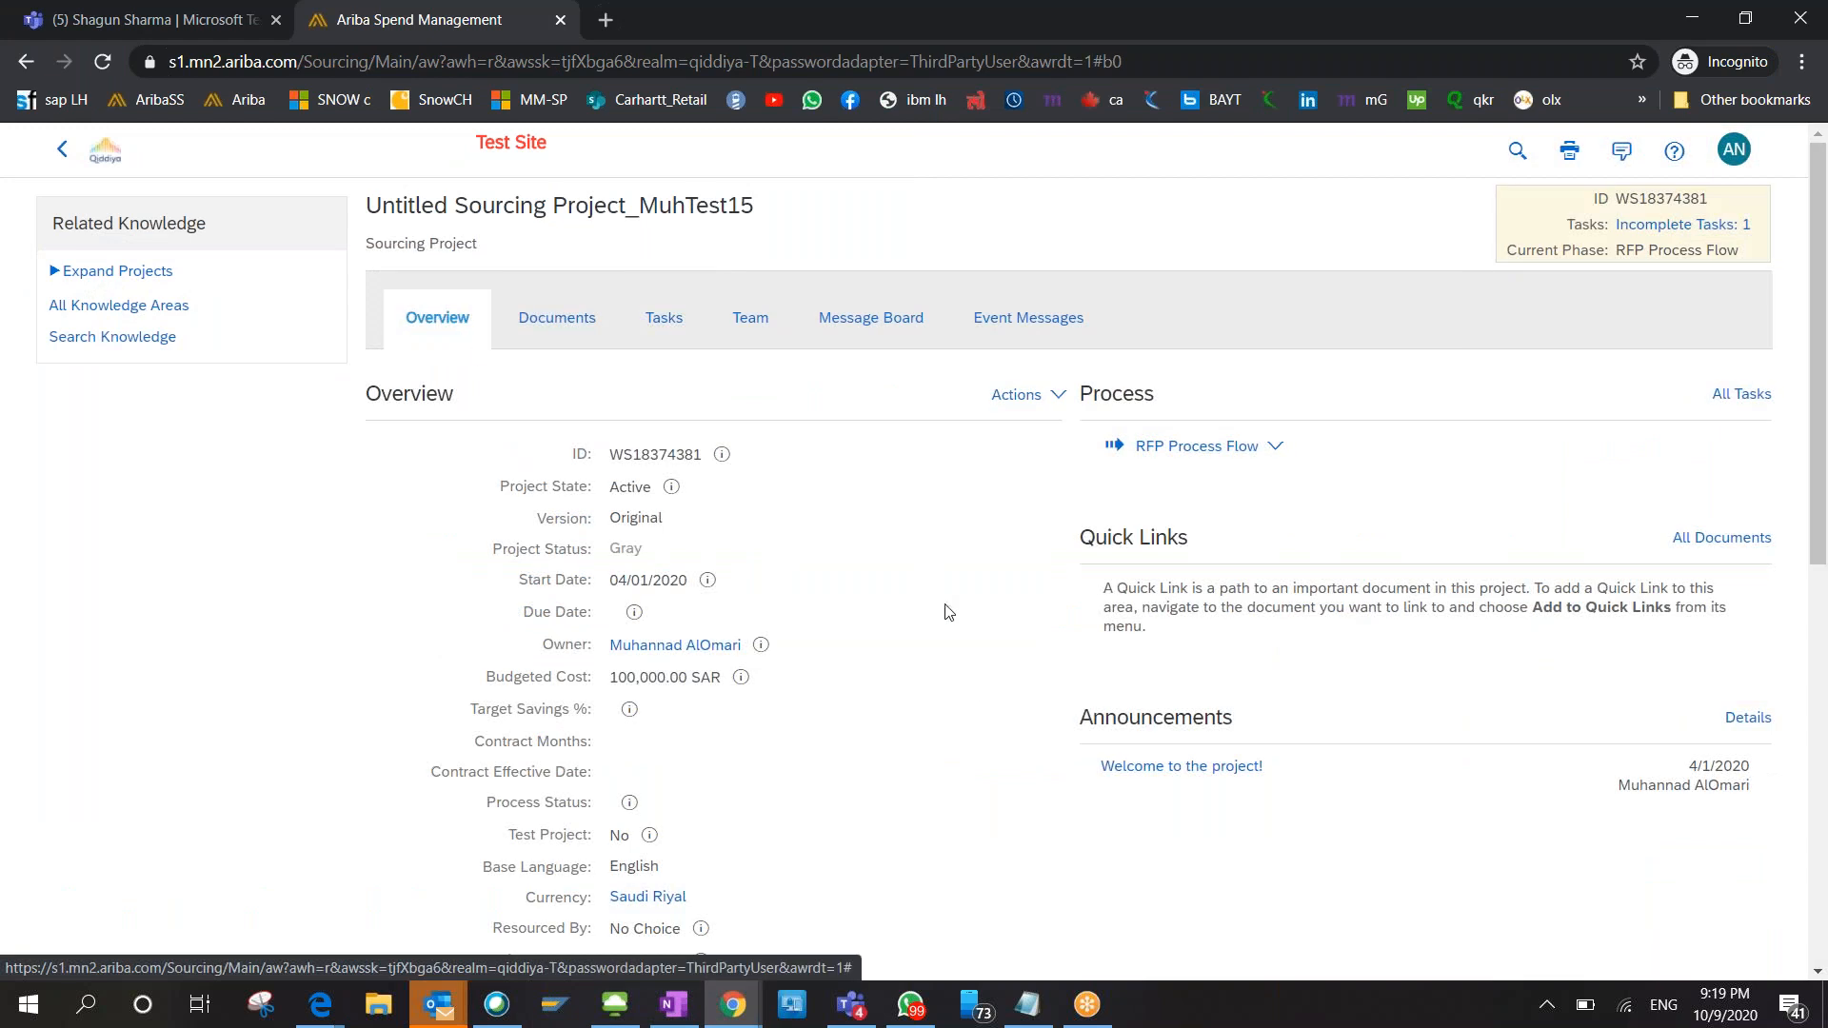
{"action": "scroll", "coordinate": [972, 691], "scroll_direction": "down", "scroll_amount": 1}
{"action": "scroll", "coordinate": [972, 691], "scroll_direction": "down", "scroll_amount": 8}
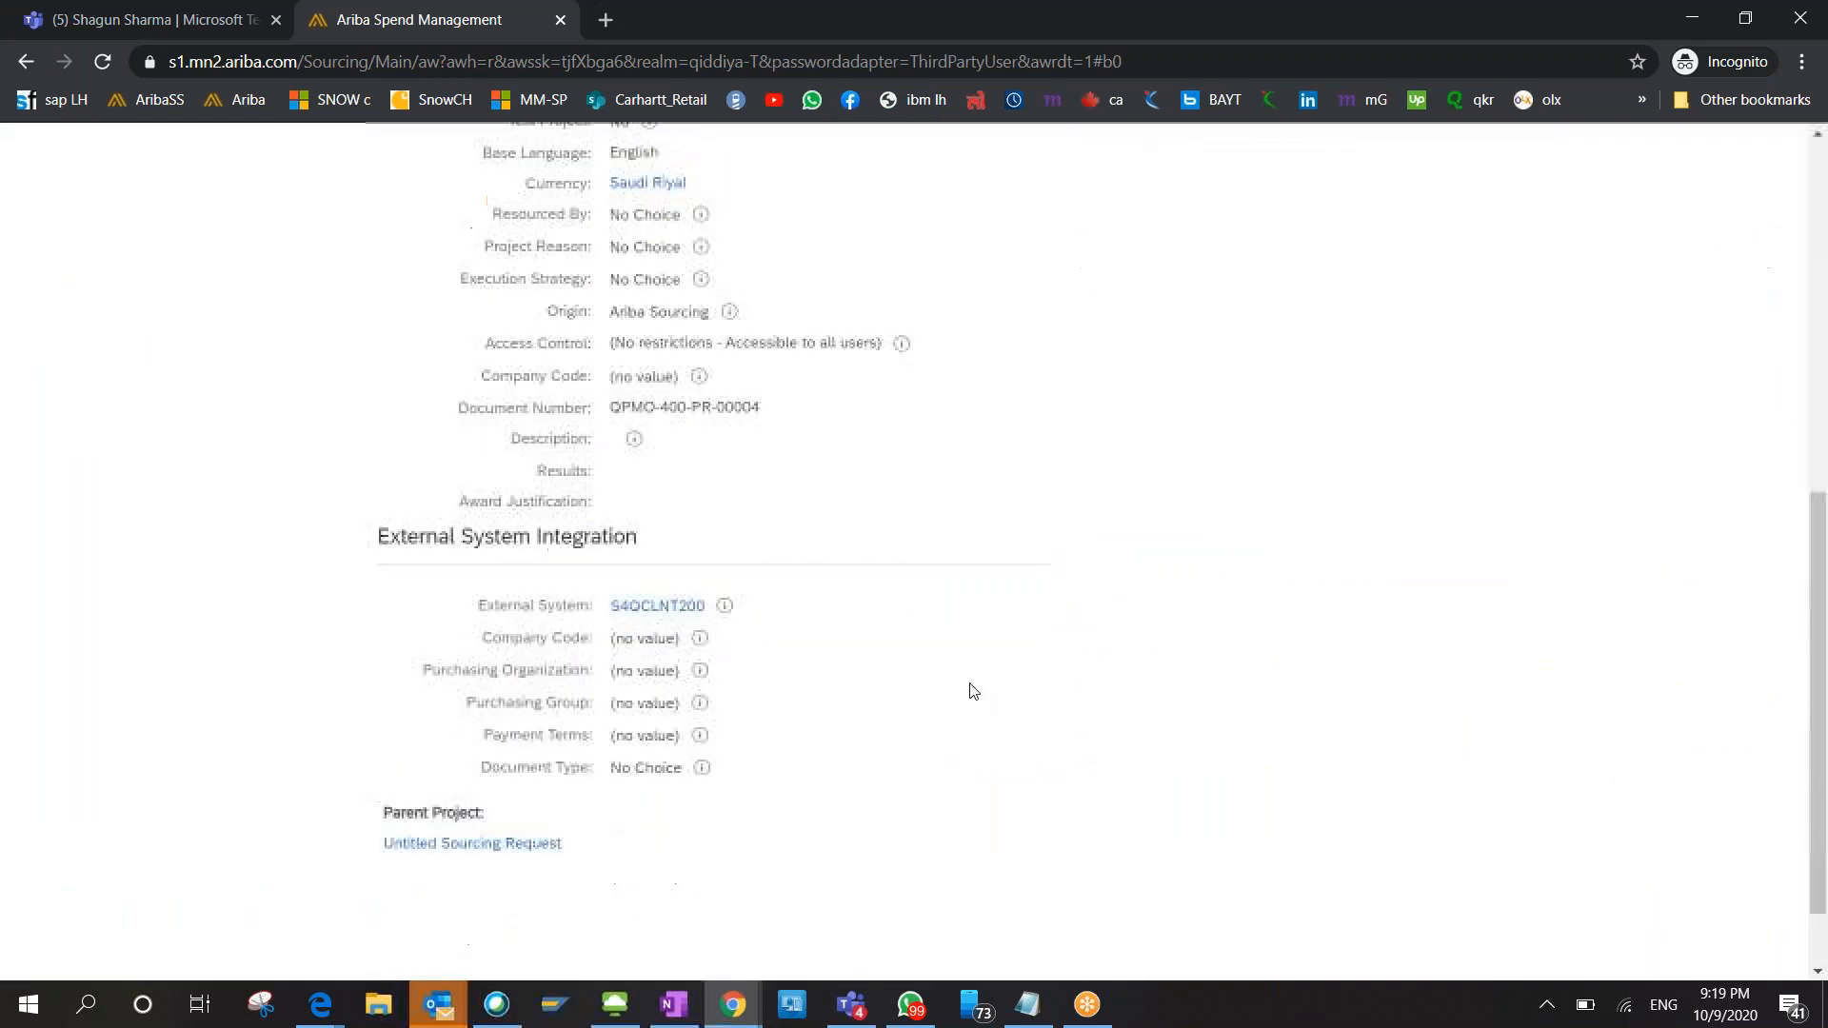
{"action": "scroll", "coordinate": [972, 691], "scroll_direction": "up", "scroll_amount": 9}
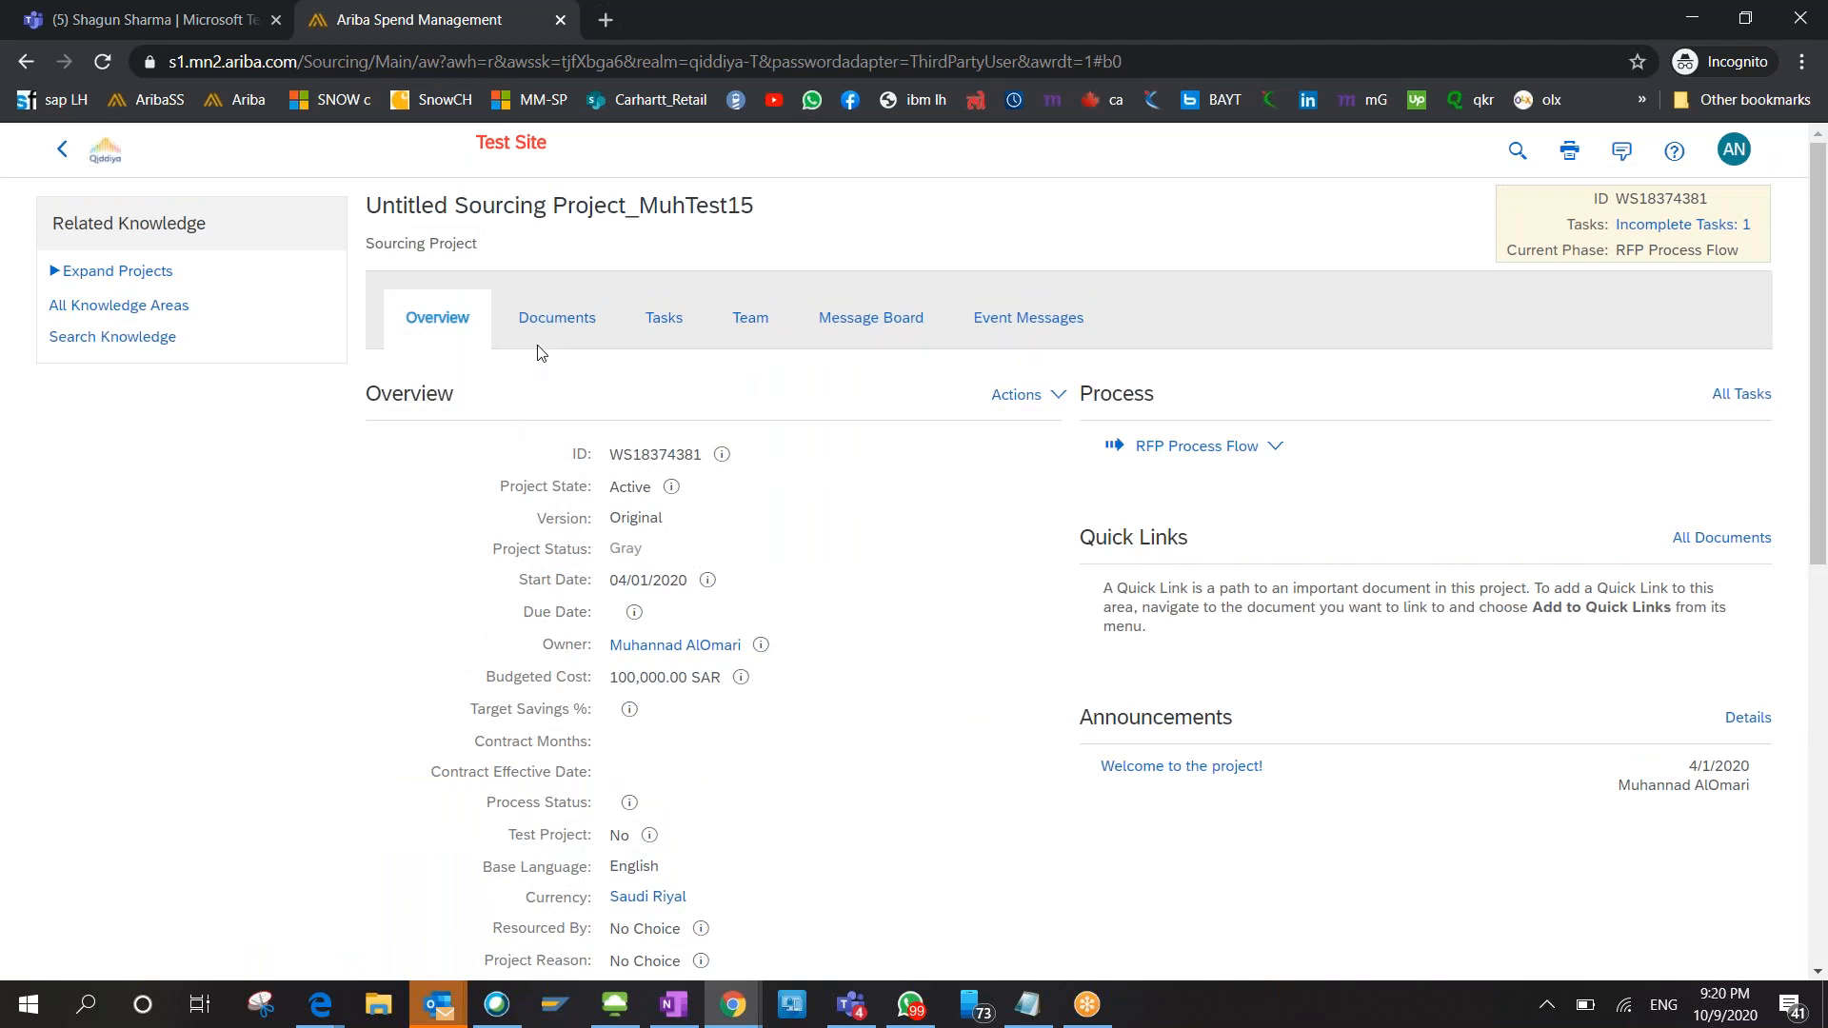
{"action": "left_click", "coordinate": [1049, 400]}
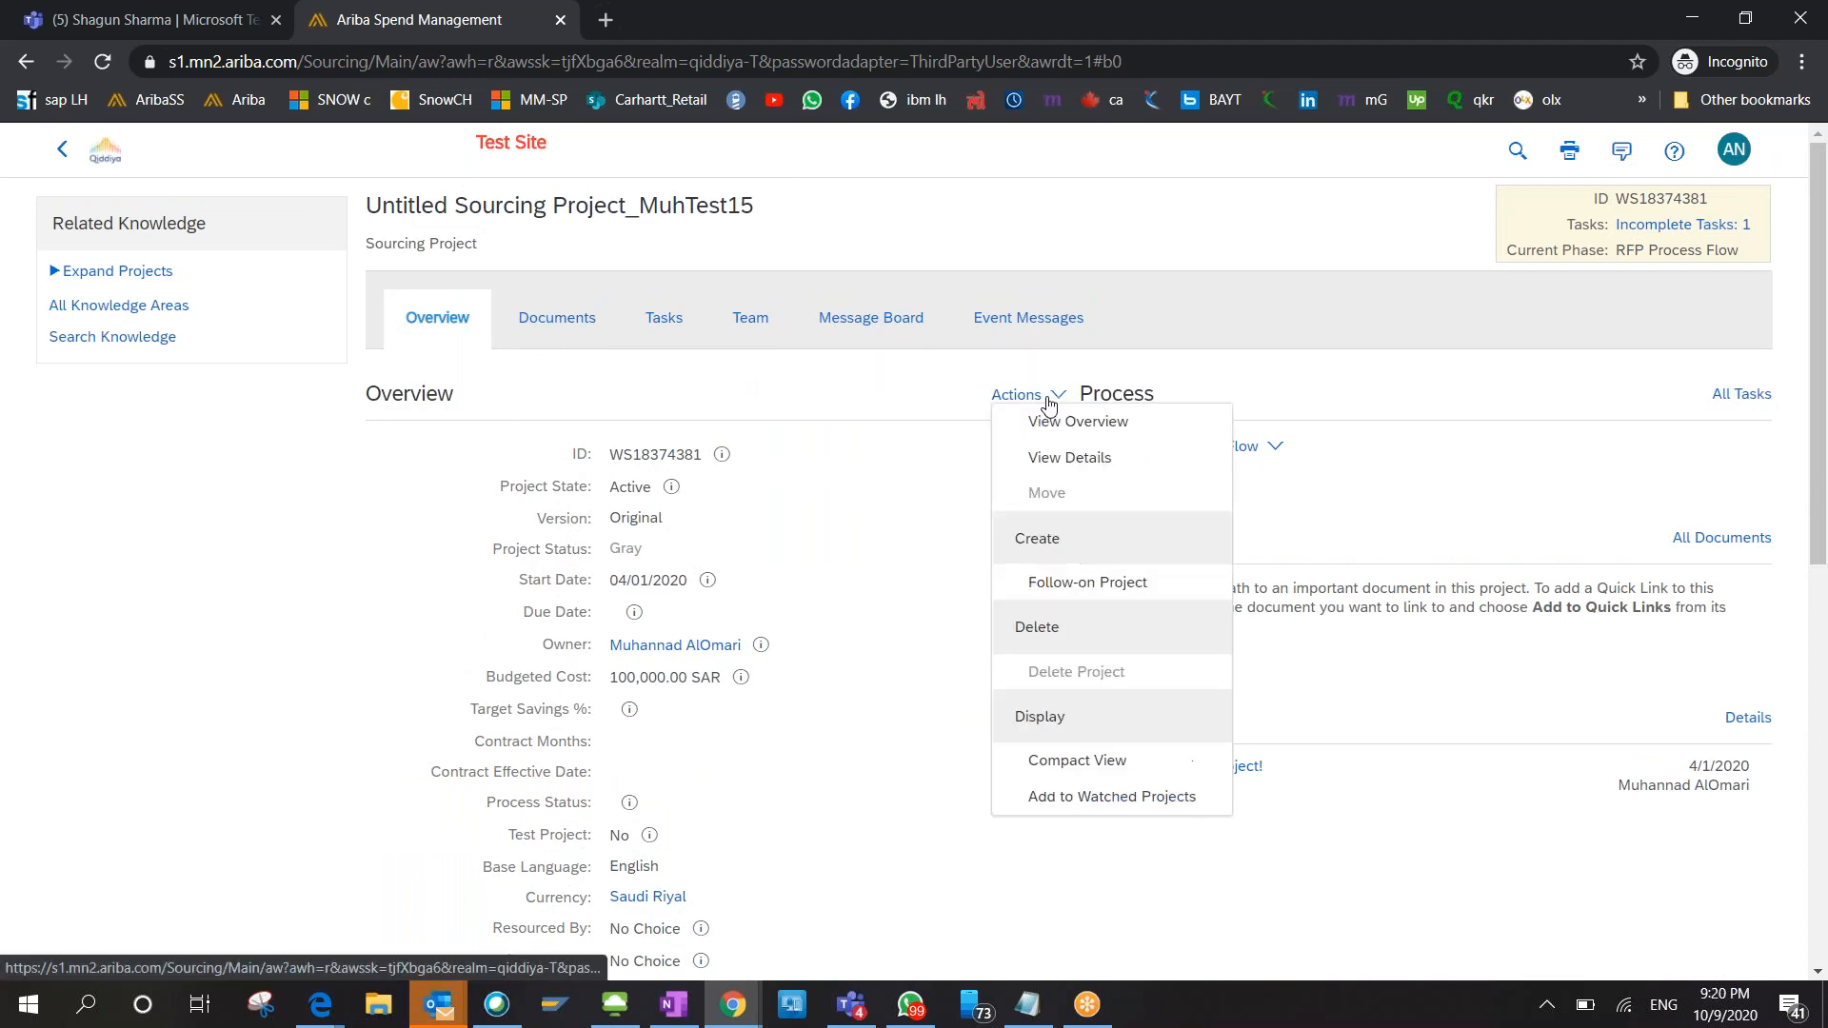
{"action": "left_click", "coordinate": [805, 609]}
{"action": "key", "text": "alt+Tab"}
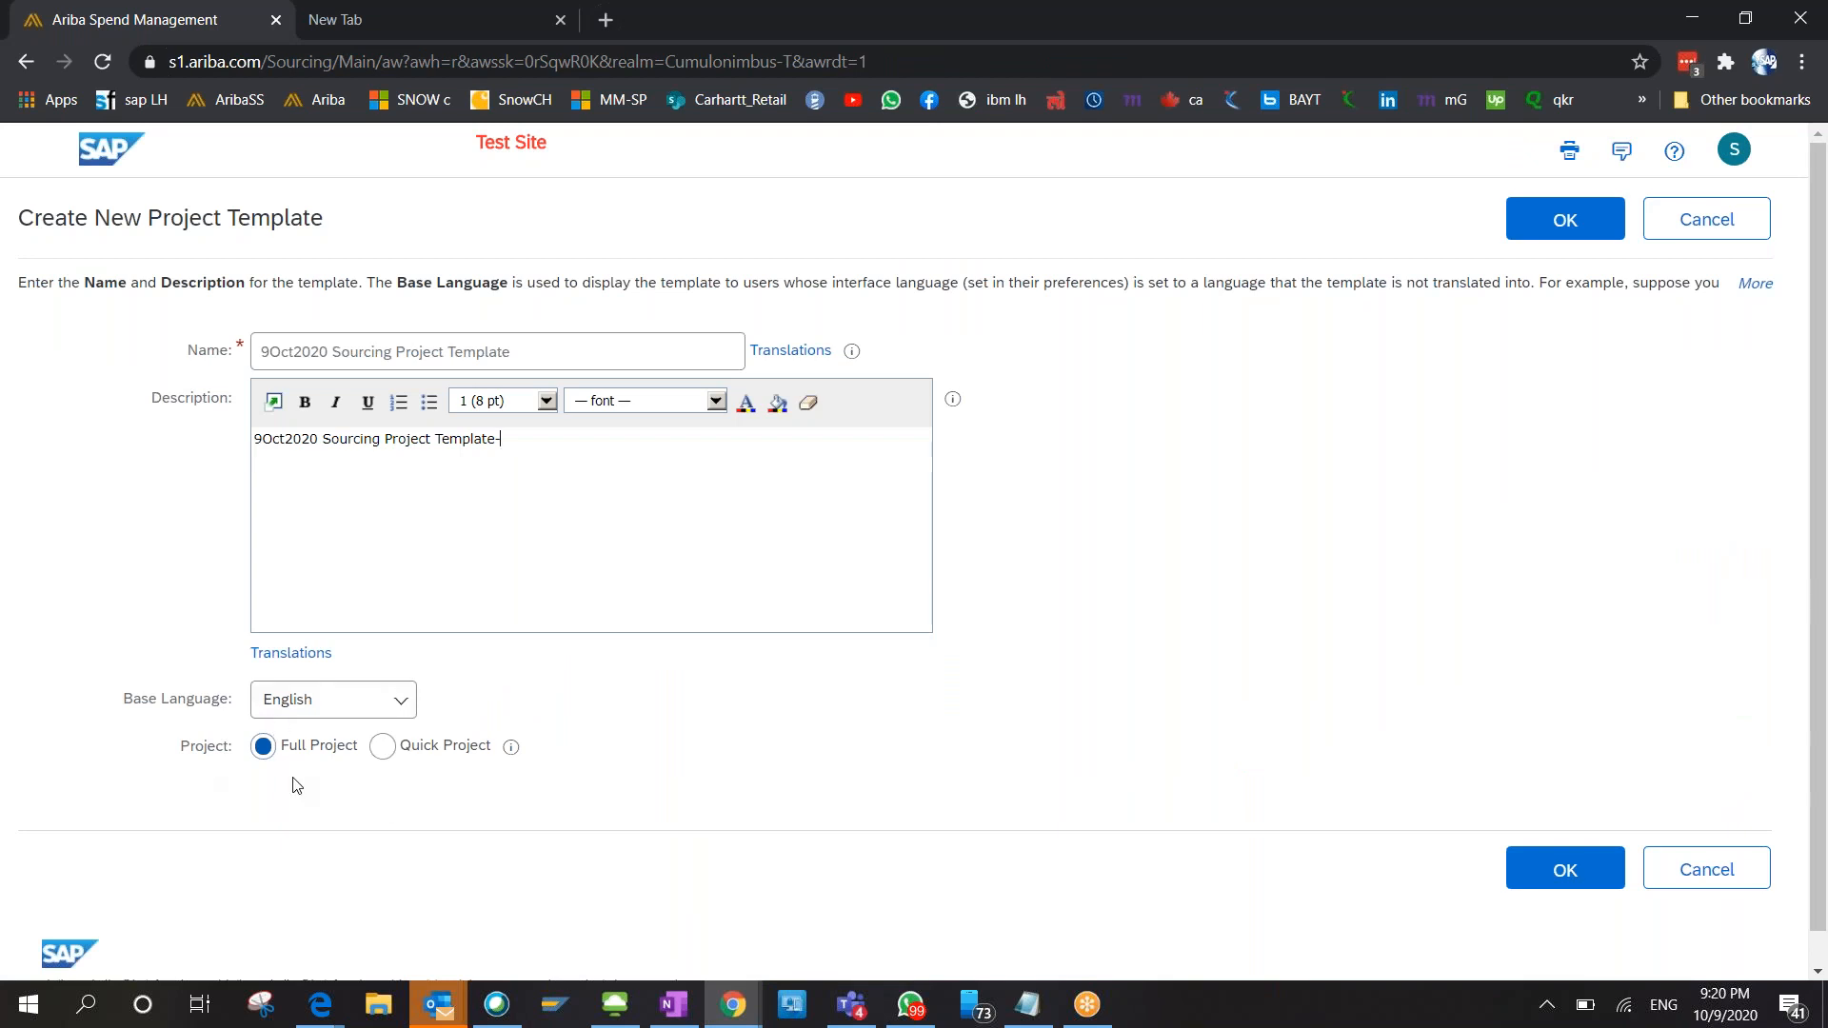
Set the template to Quick Project and complete the description as "9Oct2020 Sourcing Project Template-Auction/RFP/RFQ".
{"action": "scroll", "coordinate": [295, 784], "scroll_direction": "down", "scroll_amount": 1}
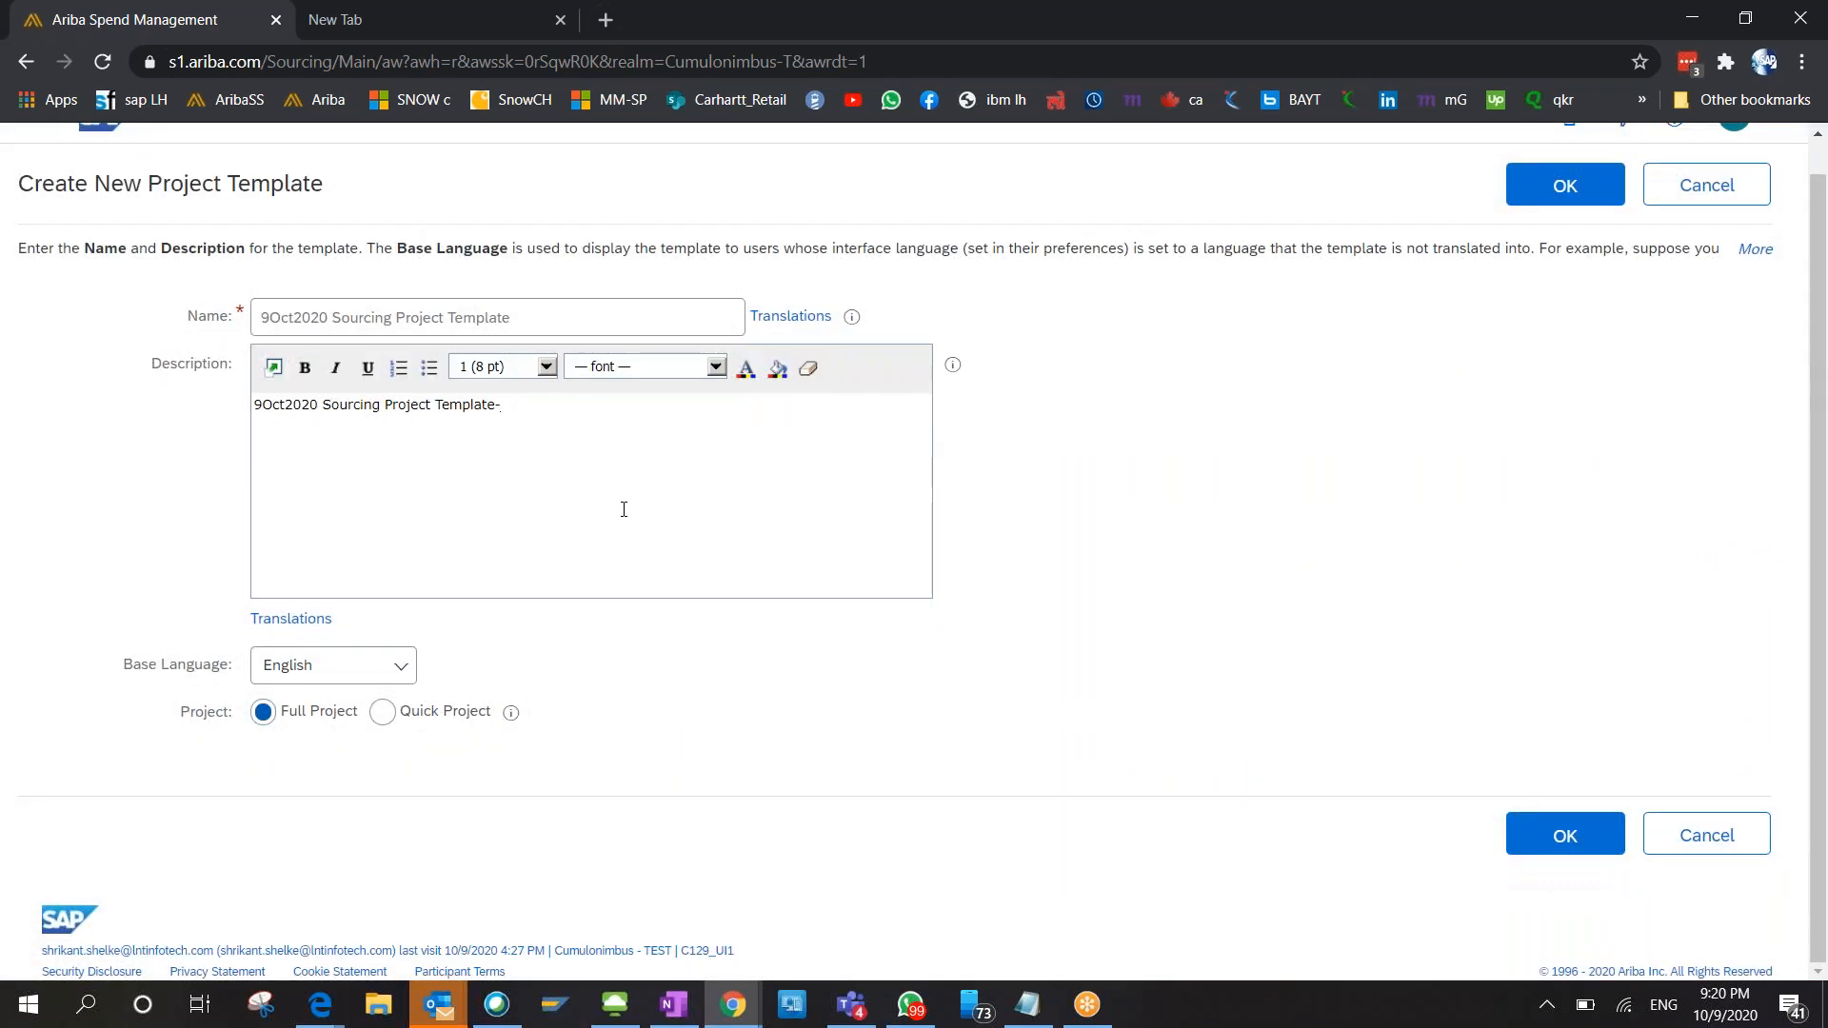
{"action": "left_click", "coordinate": [382, 713]}
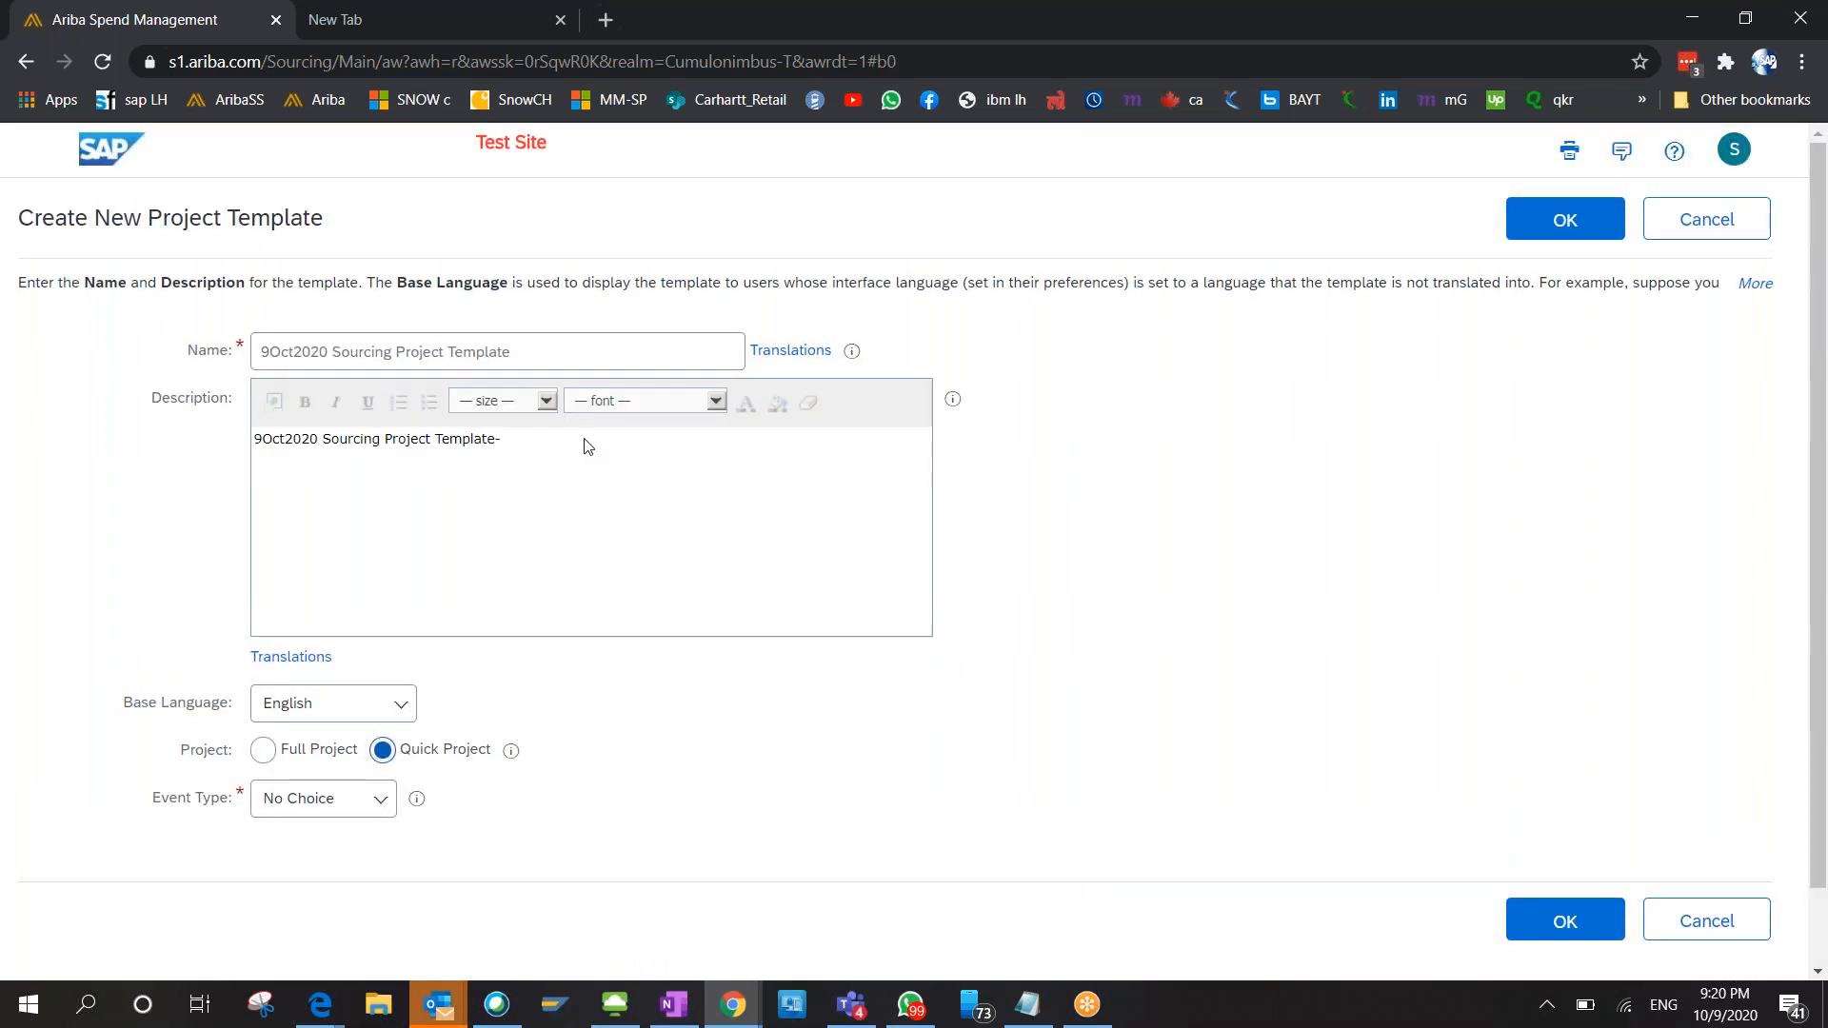
{"action": "left_click", "coordinate": [588, 451]}
{"action": "type", "text": "-Auction"}
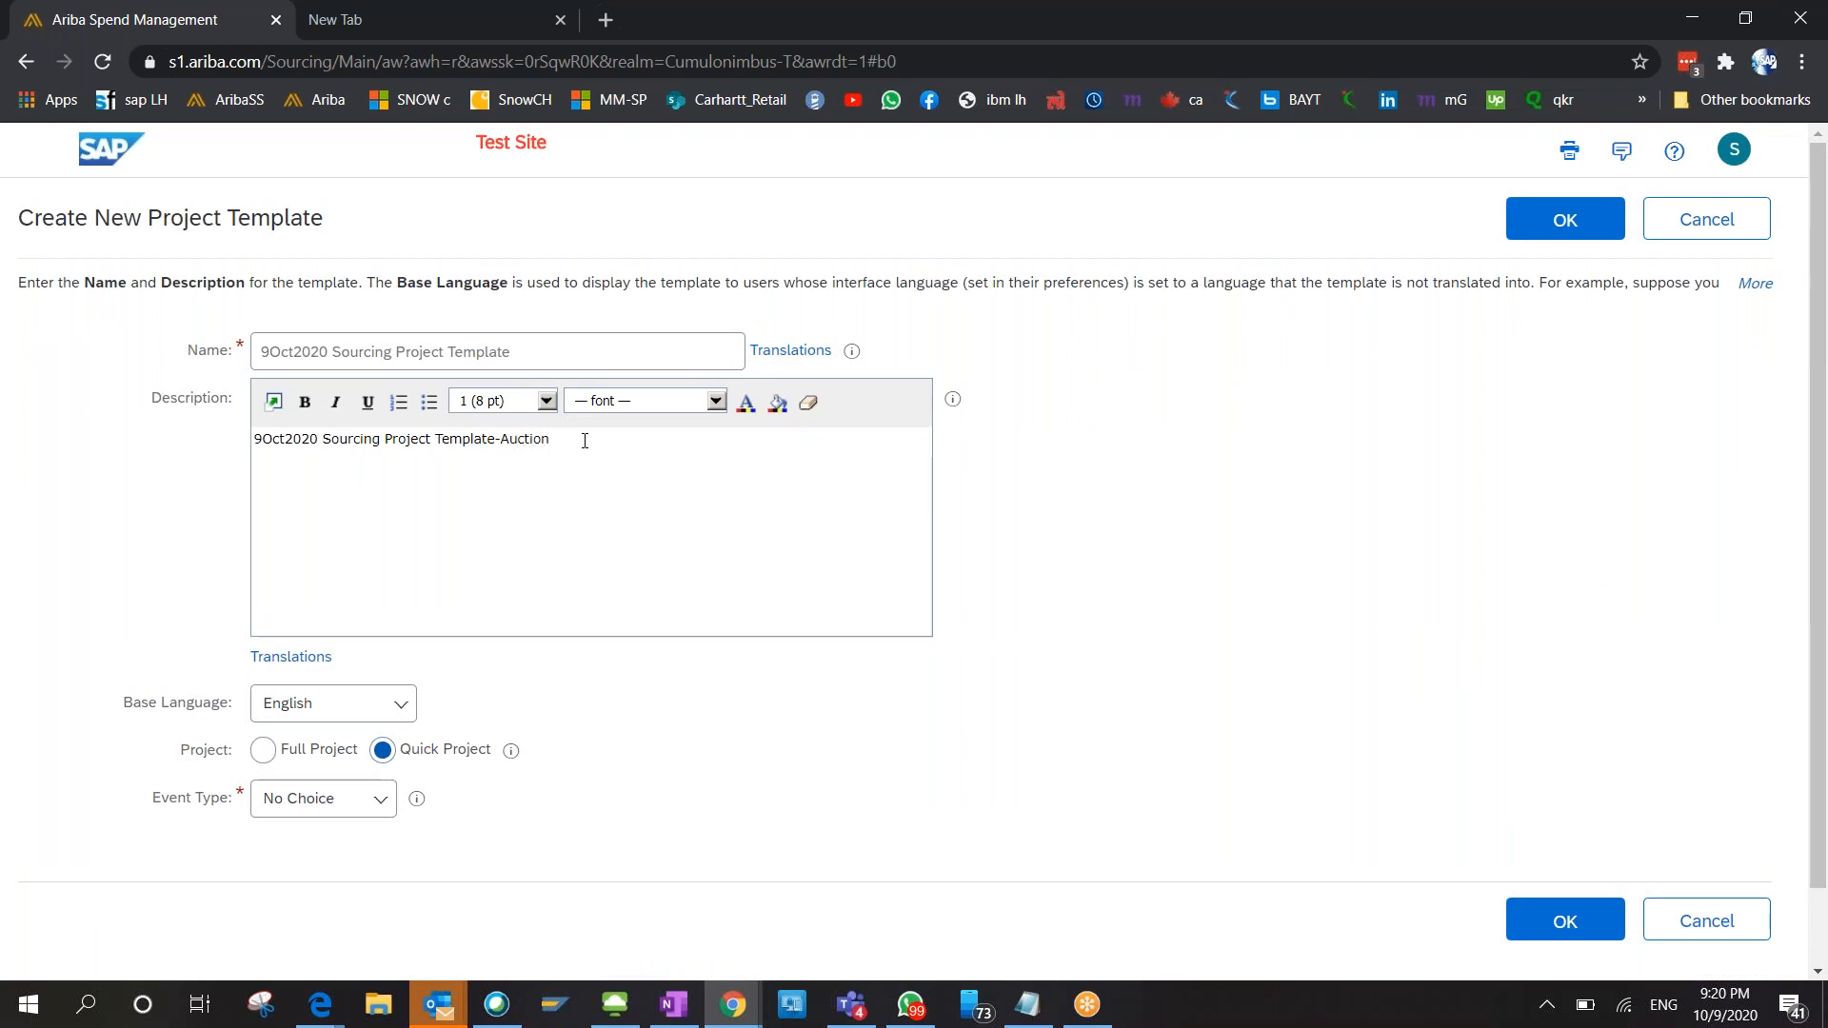
{"action": "type", "text": "/RFP/RFQ"}
Review the event types offered for the quick project without choosing one.
{"action": "left_click", "coordinate": [356, 812]}
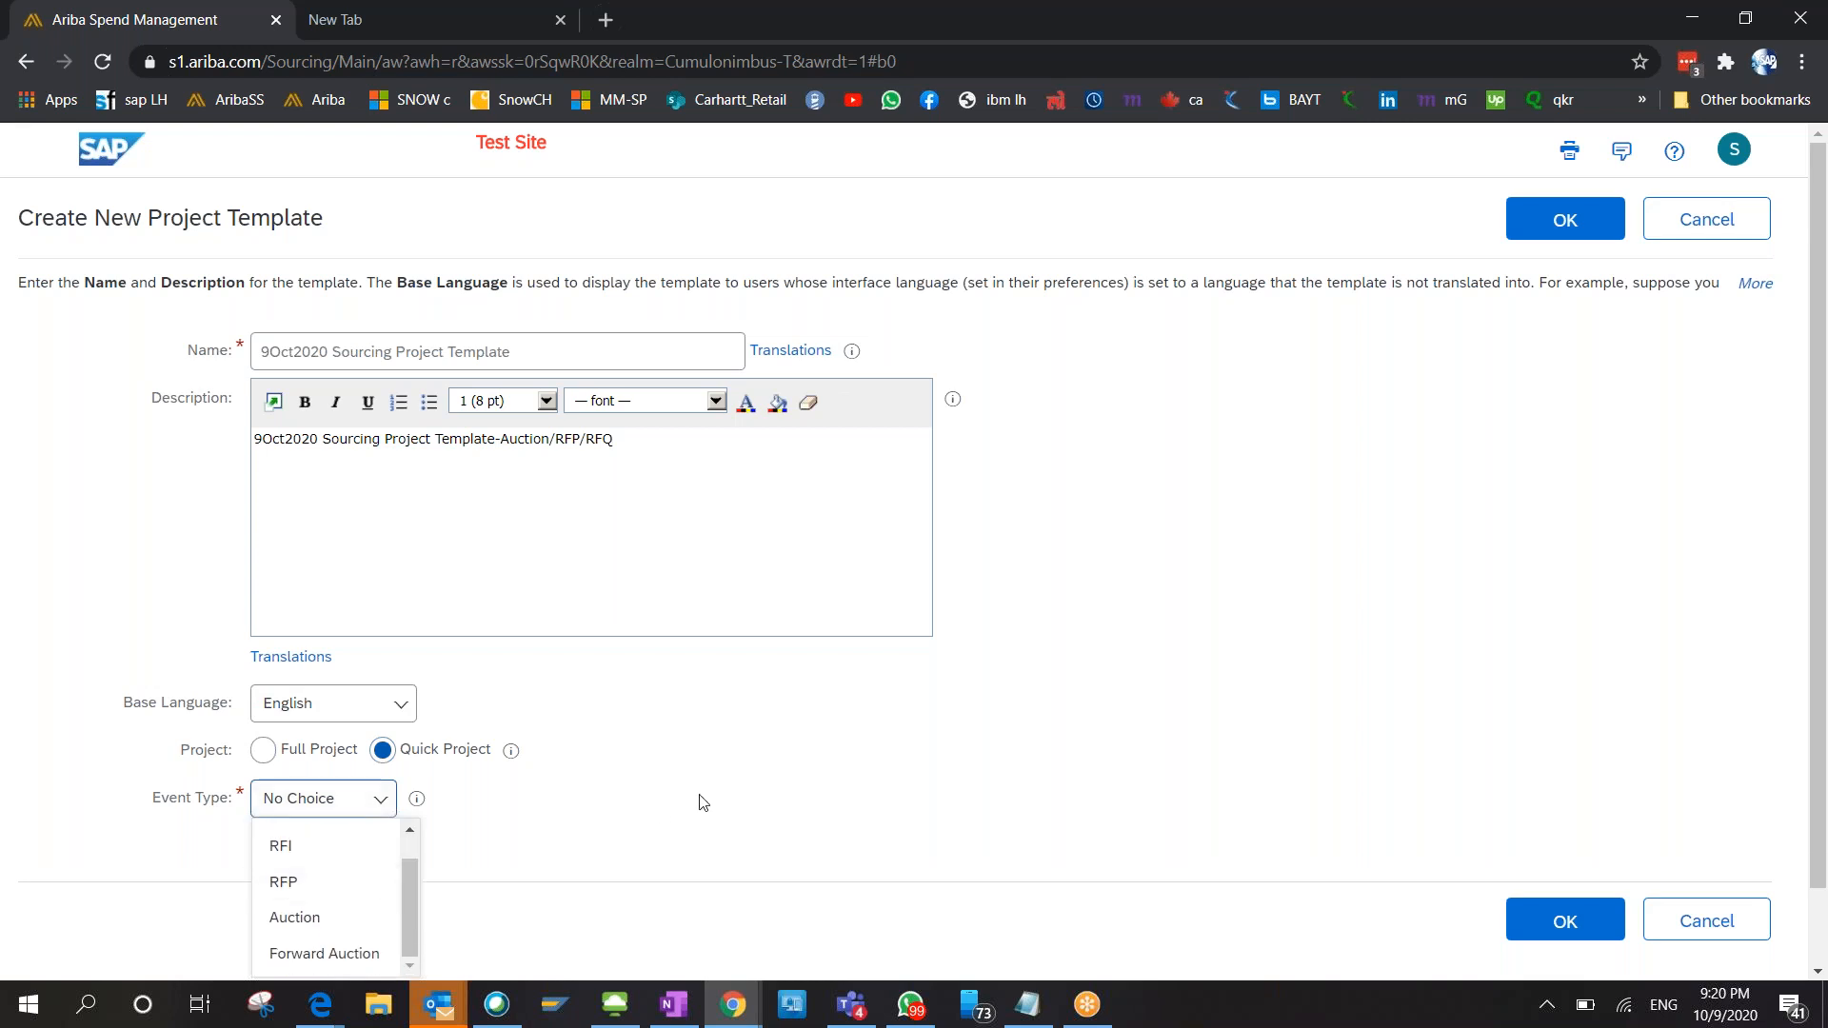
{"action": "scroll", "coordinate": [661, 812], "scroll_direction": "down", "scroll_amount": 2}
{"action": "scroll", "coordinate": [330, 819], "scroll_direction": "up", "scroll_amount": 1}
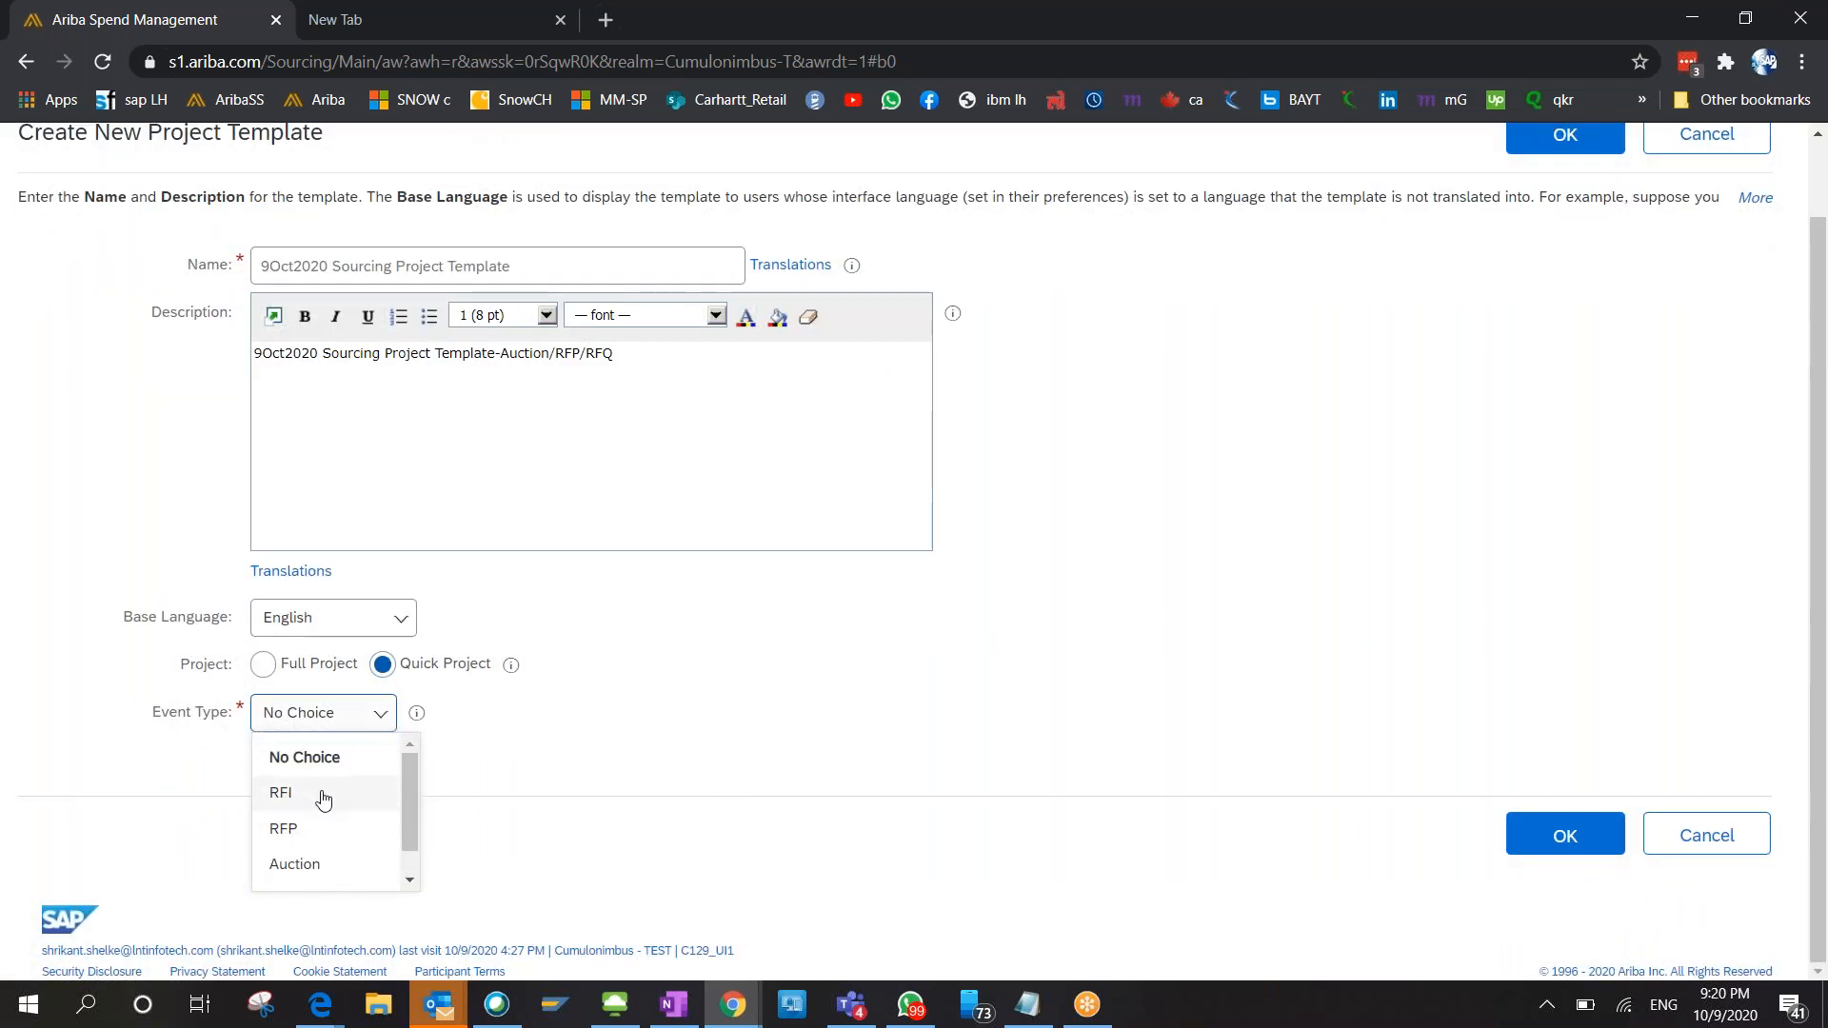
{"action": "scroll", "coordinate": [324, 847], "scroll_direction": "down", "scroll_amount": 1}
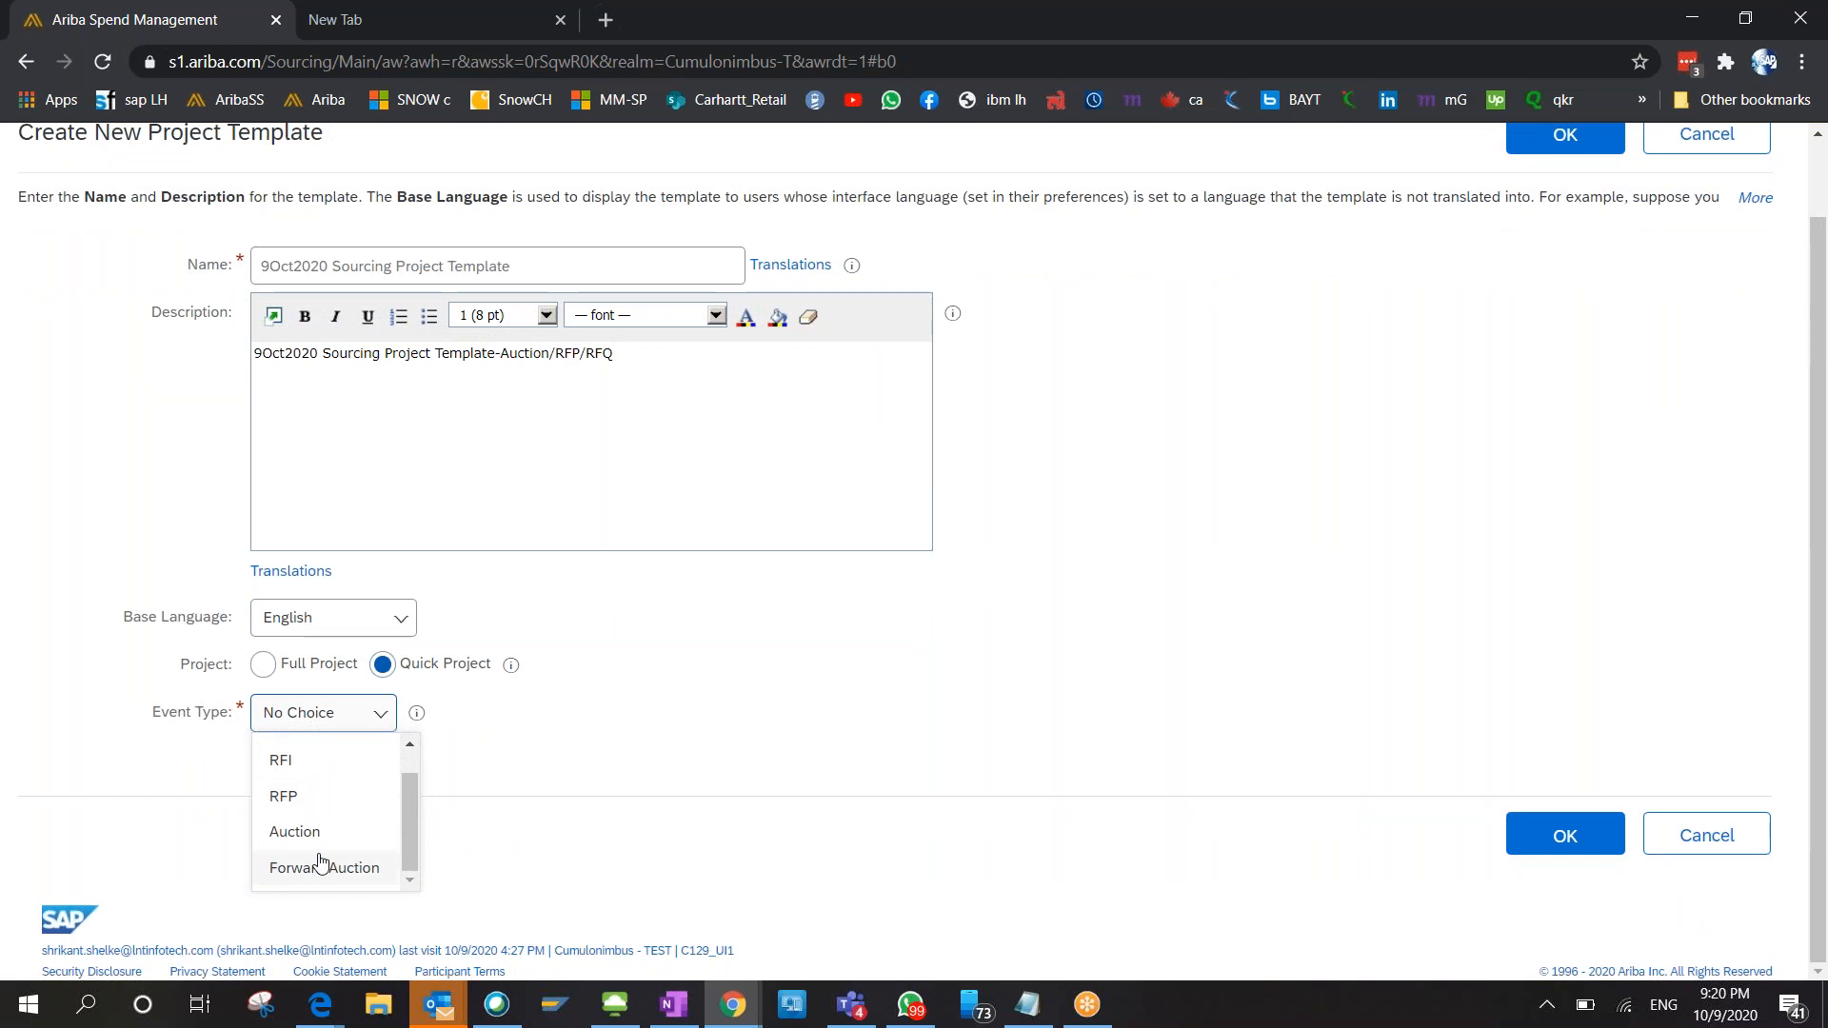
{"action": "scroll", "coordinate": [340, 810], "scroll_direction": "up", "scroll_amount": 1}
{"action": "scroll", "coordinate": [331, 876], "scroll_direction": "down", "scroll_amount": 1}
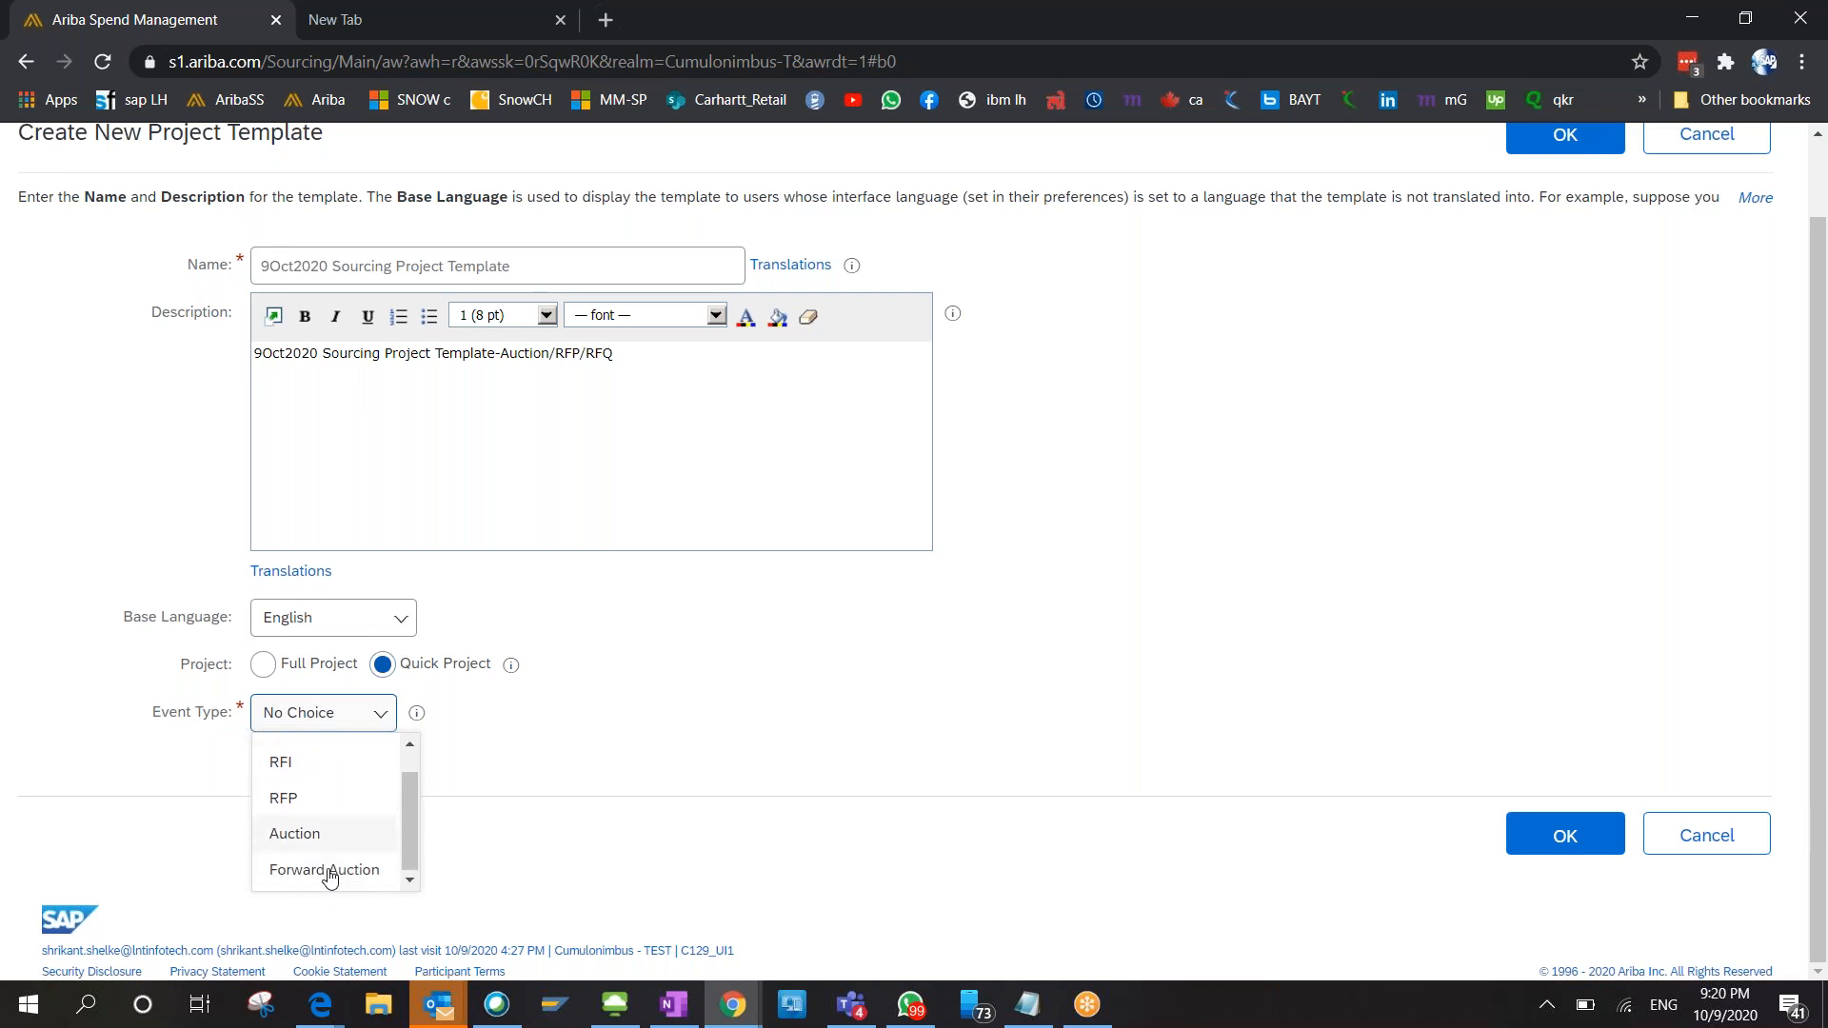
{"action": "scroll", "coordinate": [345, 796], "scroll_direction": "up", "scroll_amount": 1}
{"action": "scroll", "coordinate": [336, 833], "scroll_direction": "down", "scroll_amount": 1}
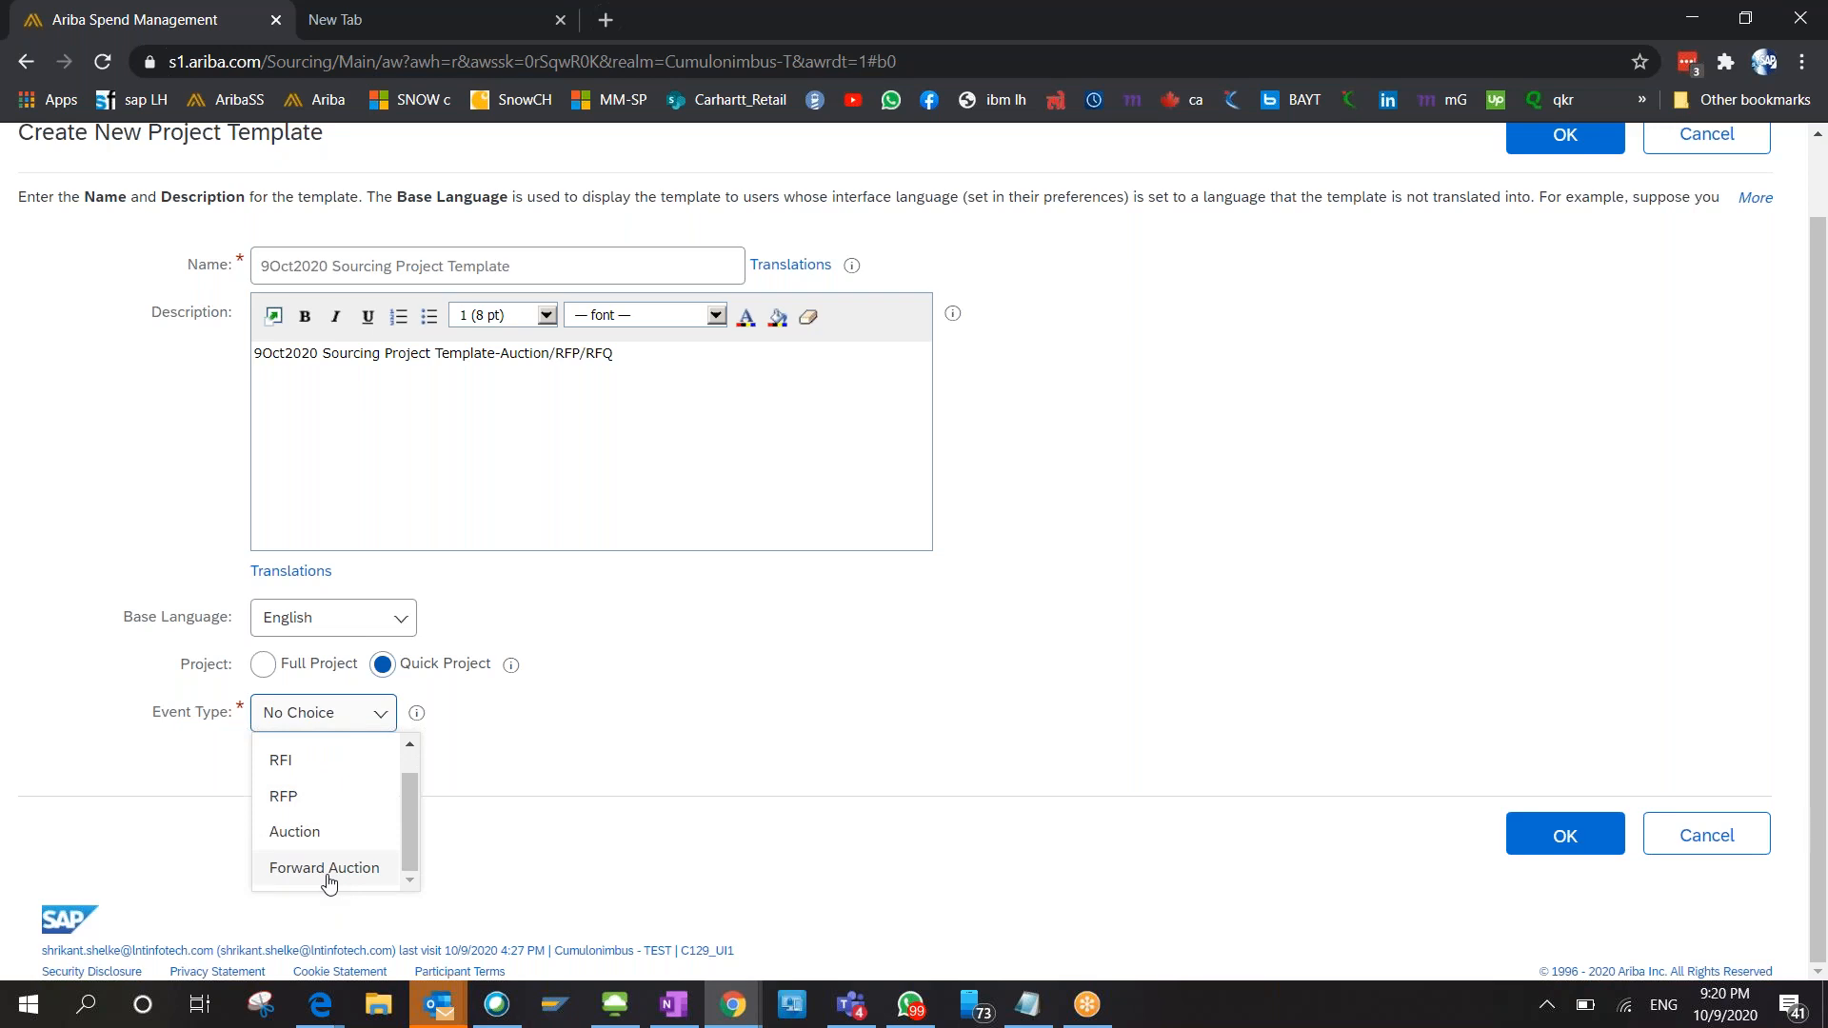
{"action": "left_click", "coordinate": [745, 731]}
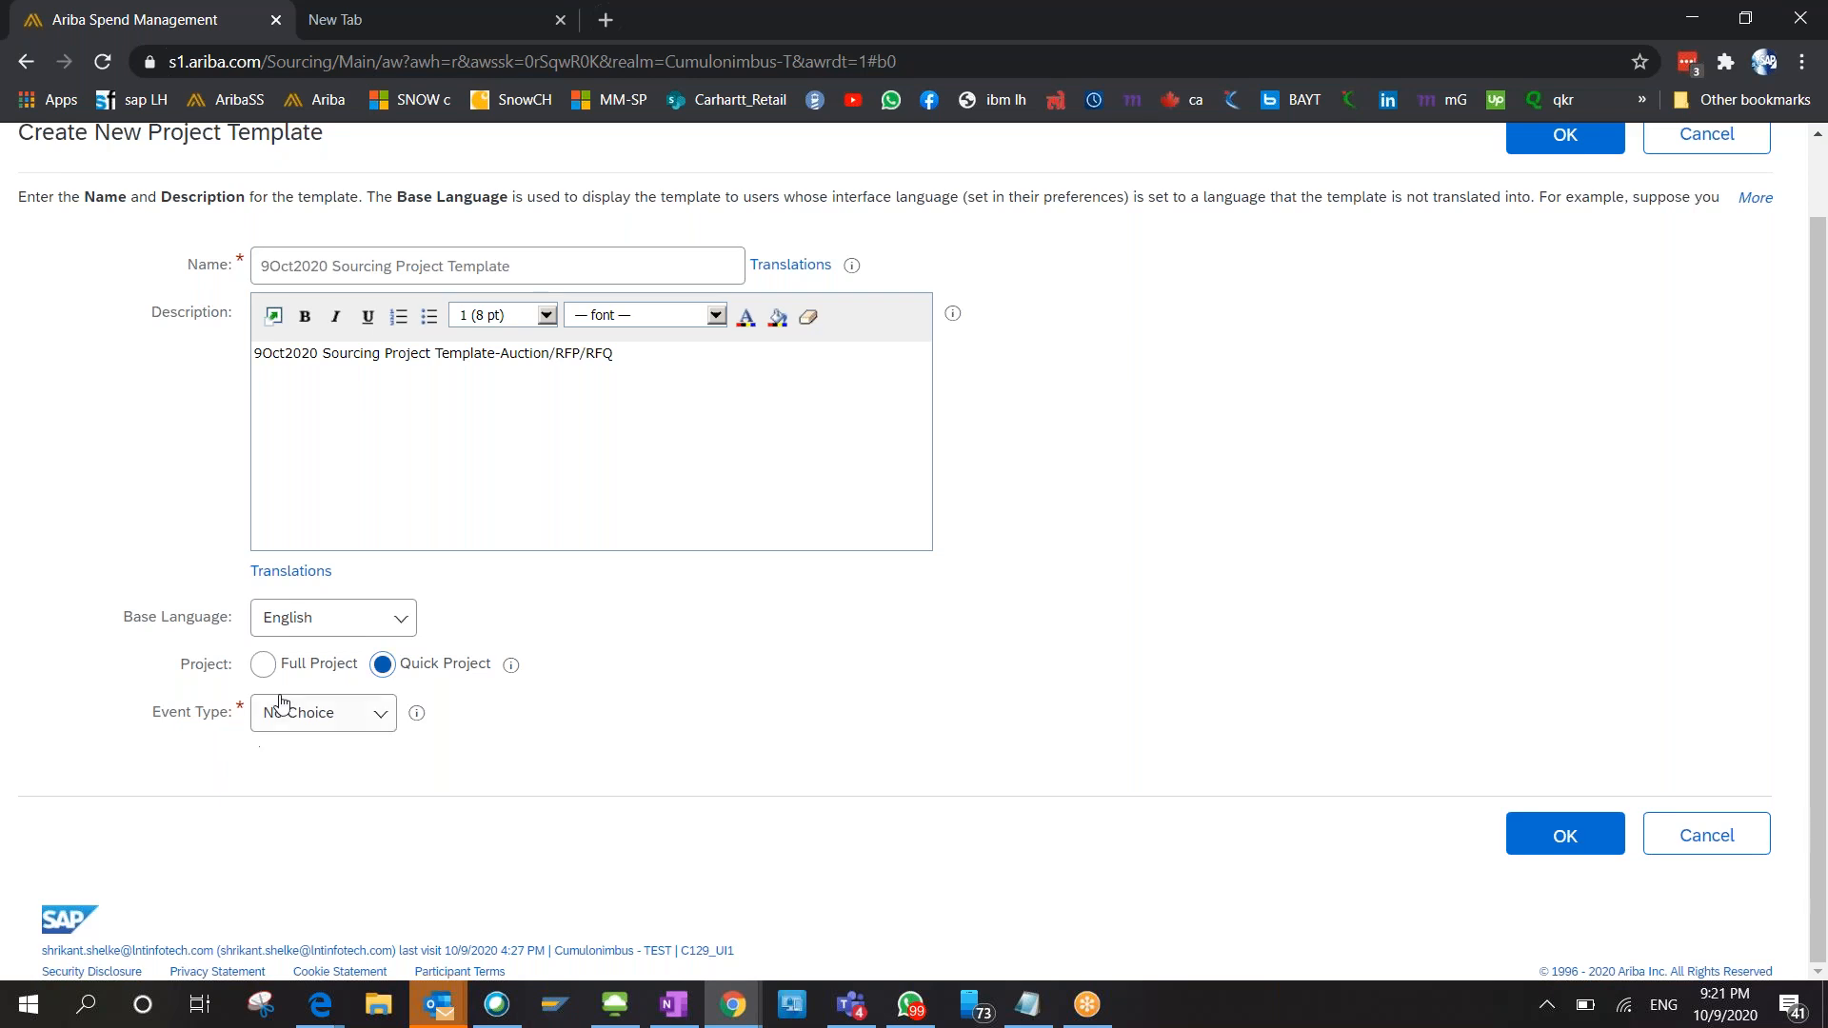
Change the template to Full Project and create it.
{"action": "left_click", "coordinate": [263, 664]}
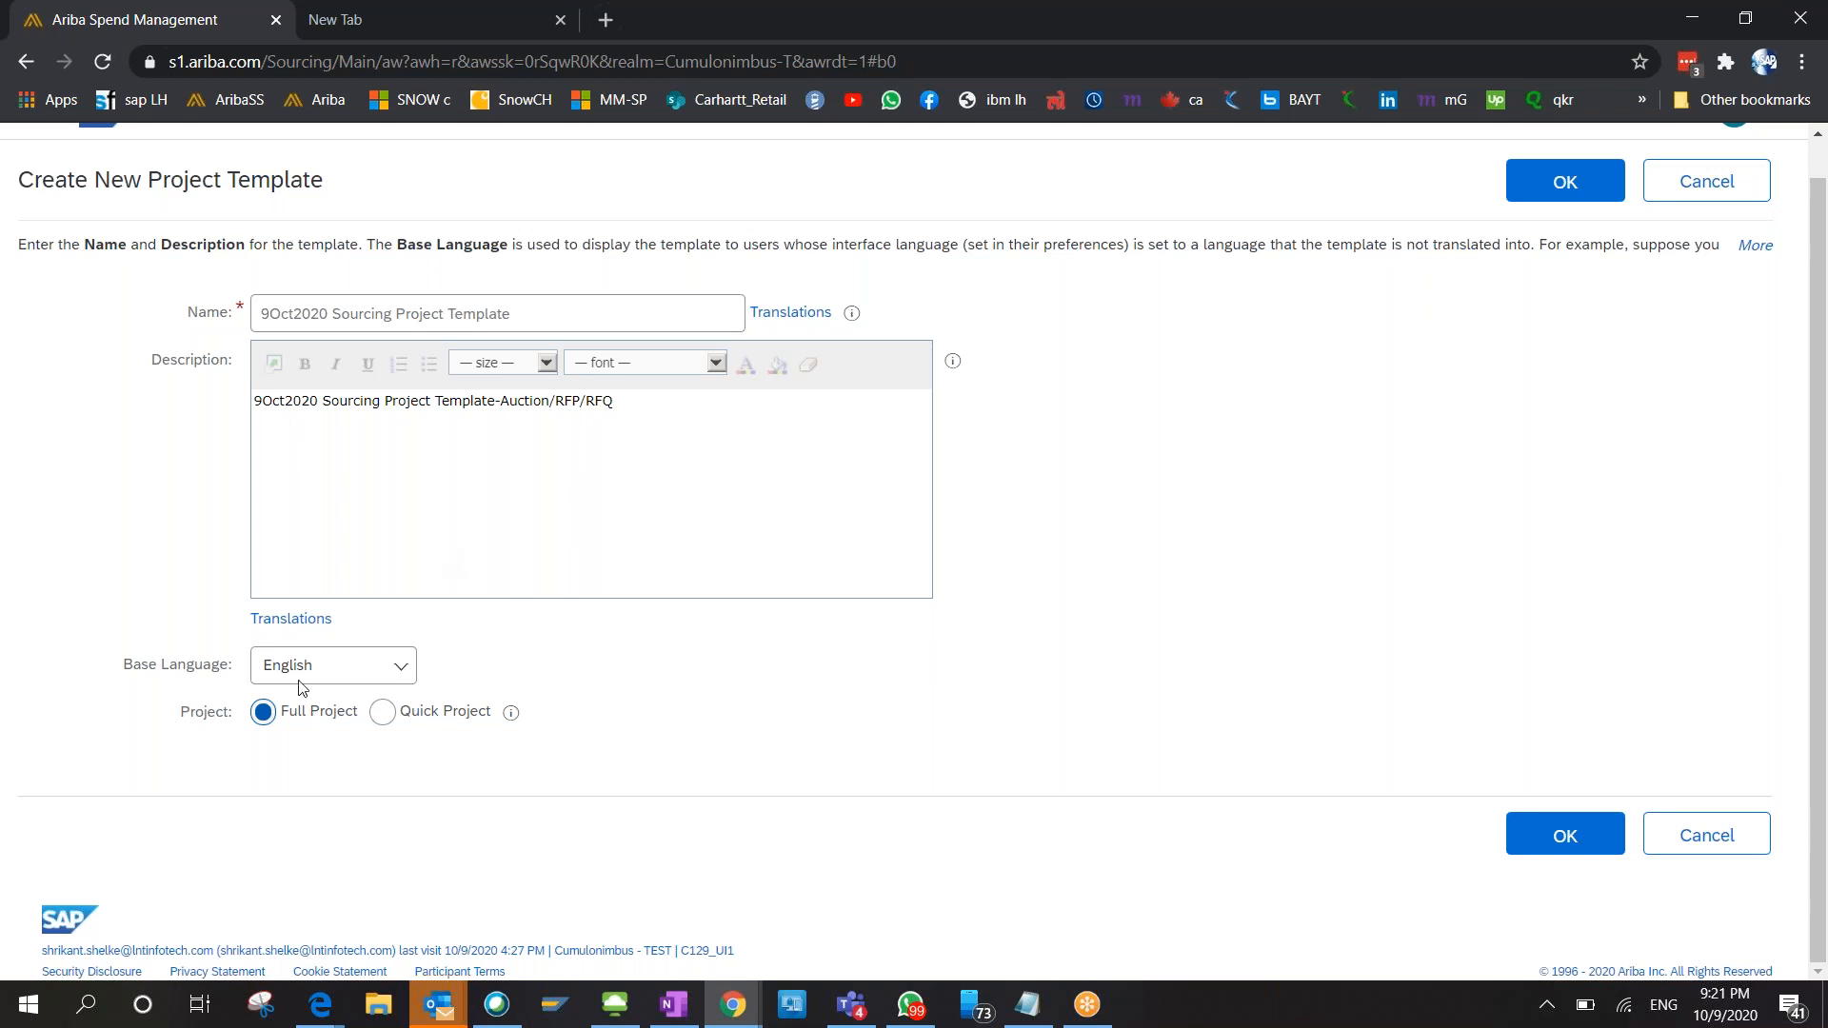
{"action": "left_click", "coordinate": [1562, 847]}
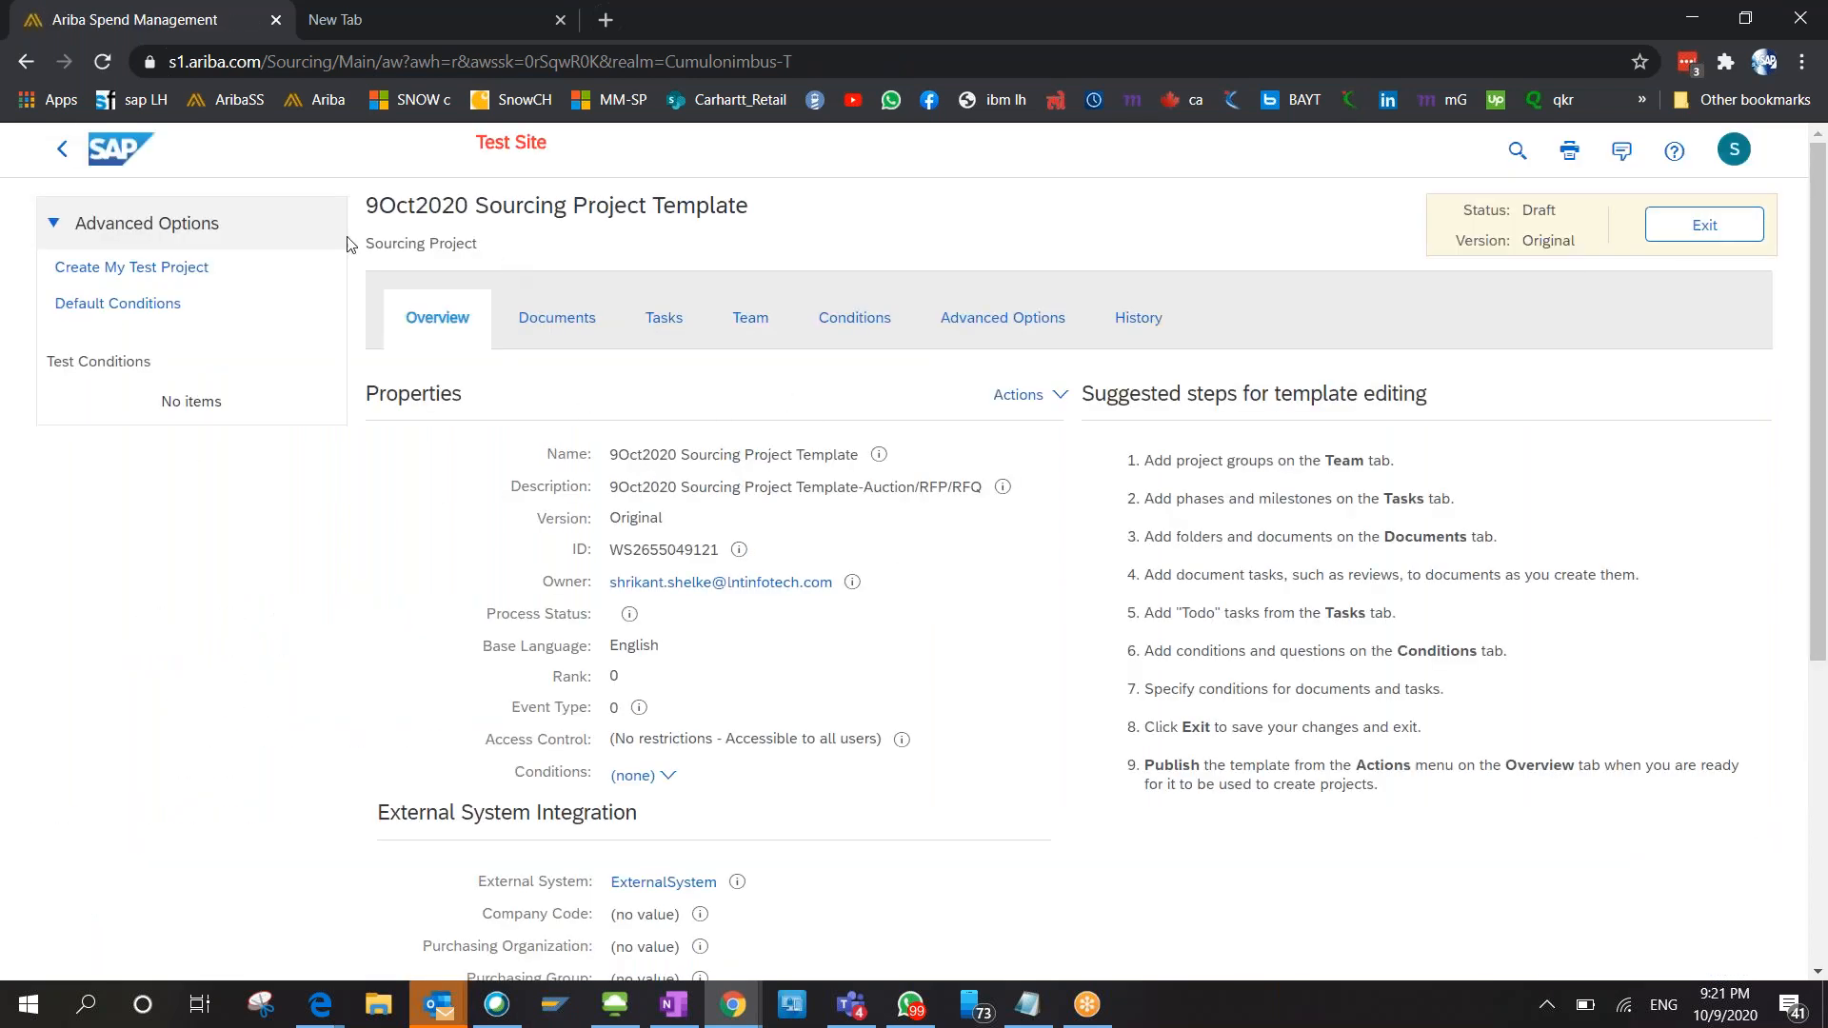
{"action": "left_click_drag", "start_coordinate": [363, 211], "coordinate": [777, 223]}
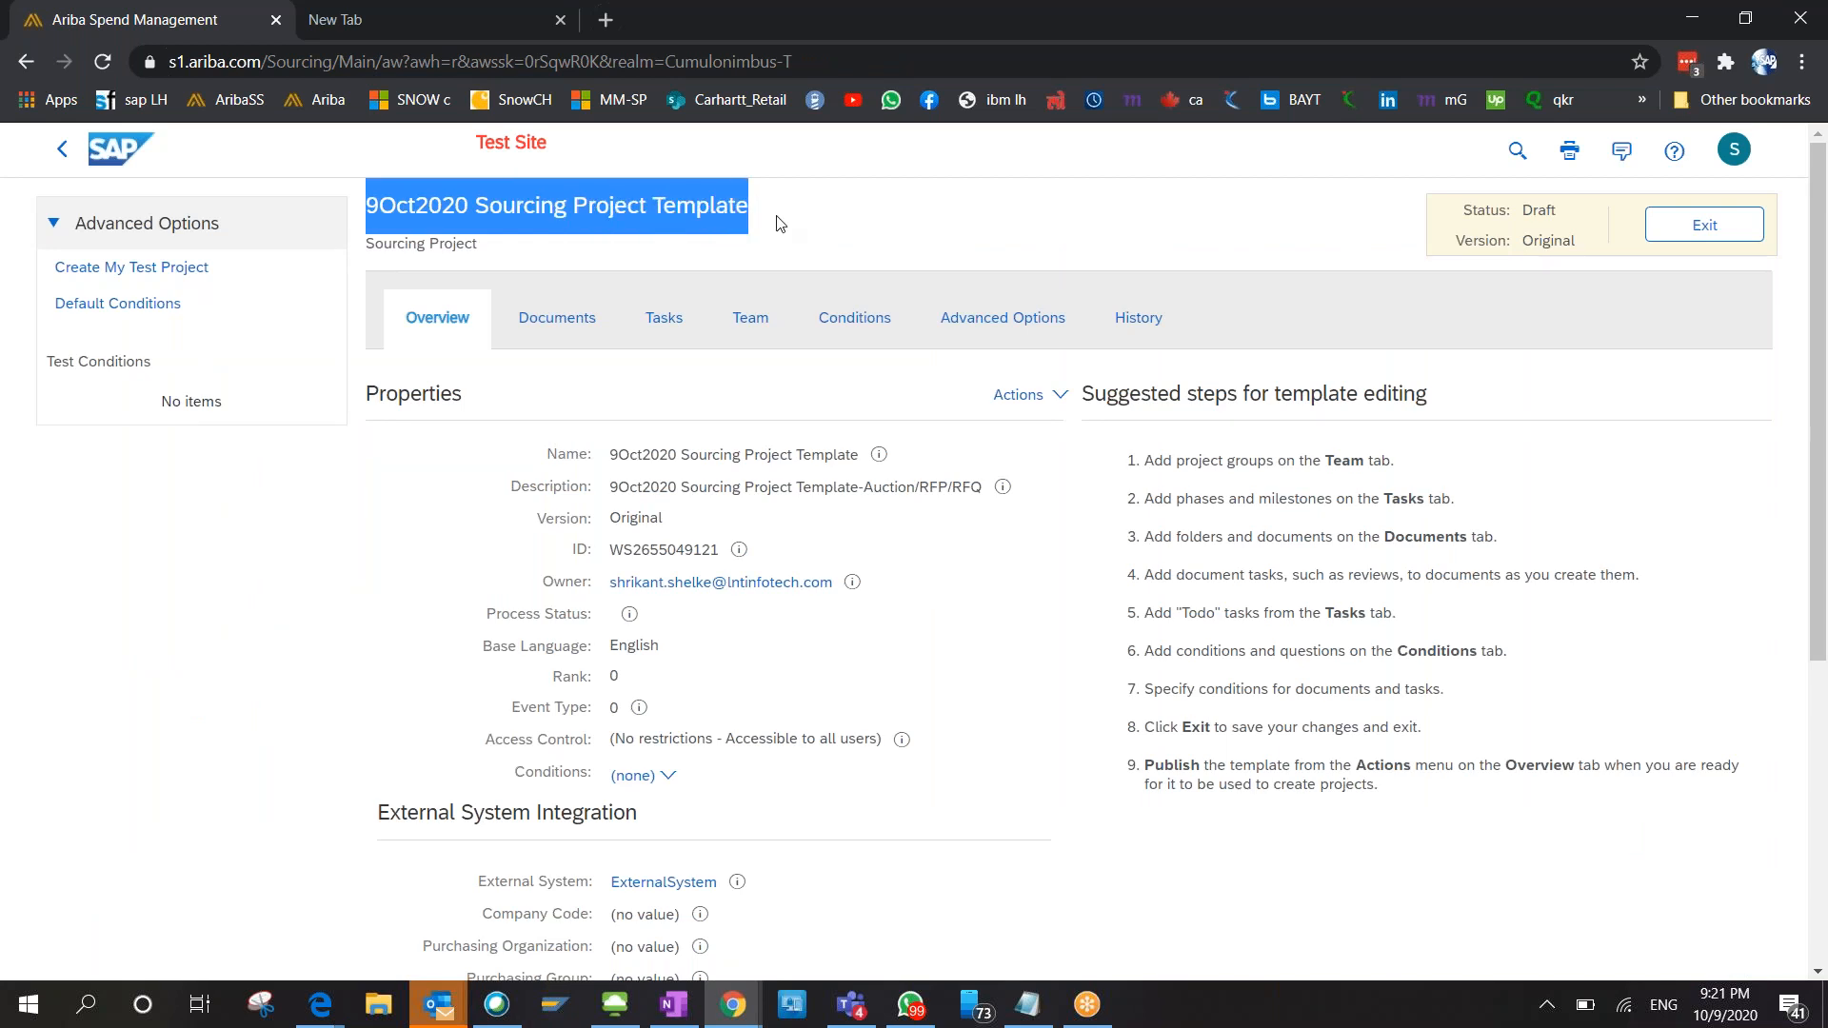
{"action": "left_click", "coordinate": [778, 223]}
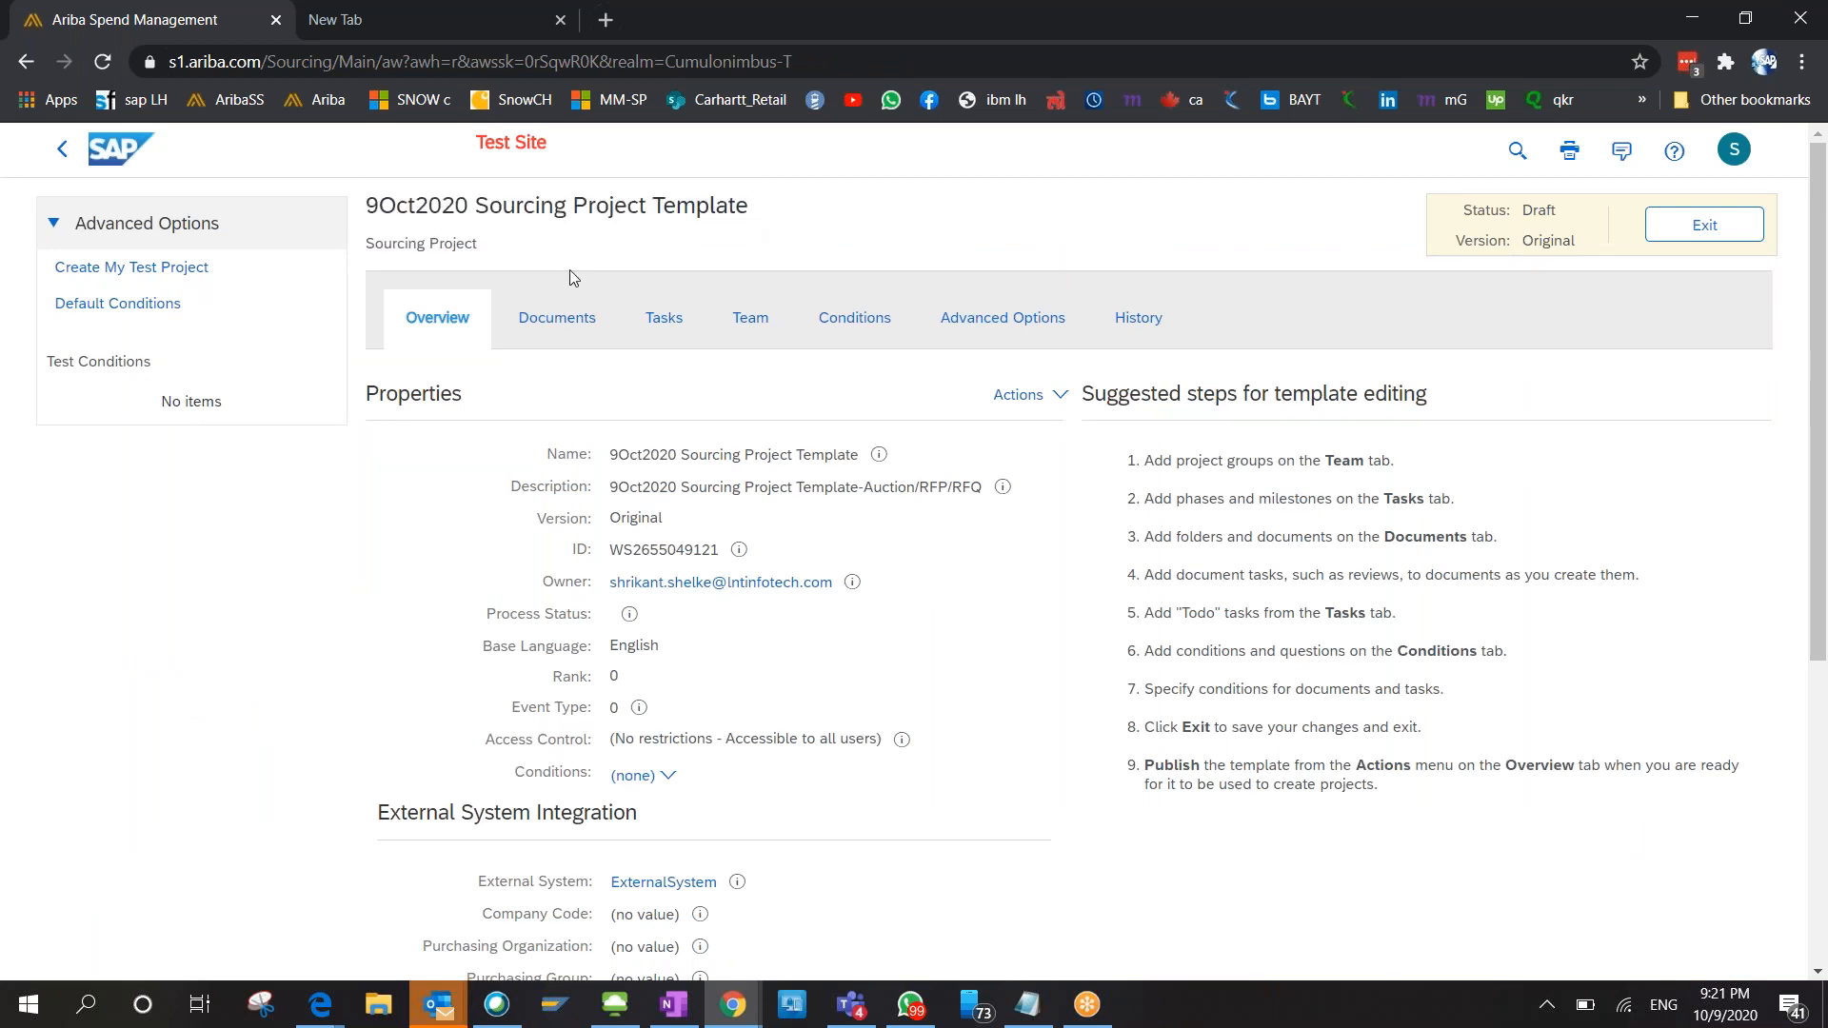
Review the new template's documents, tasks, team, conditions, advanced options and history, ending with its overview properties and version history.
{"action": "left_click", "coordinate": [536, 327]}
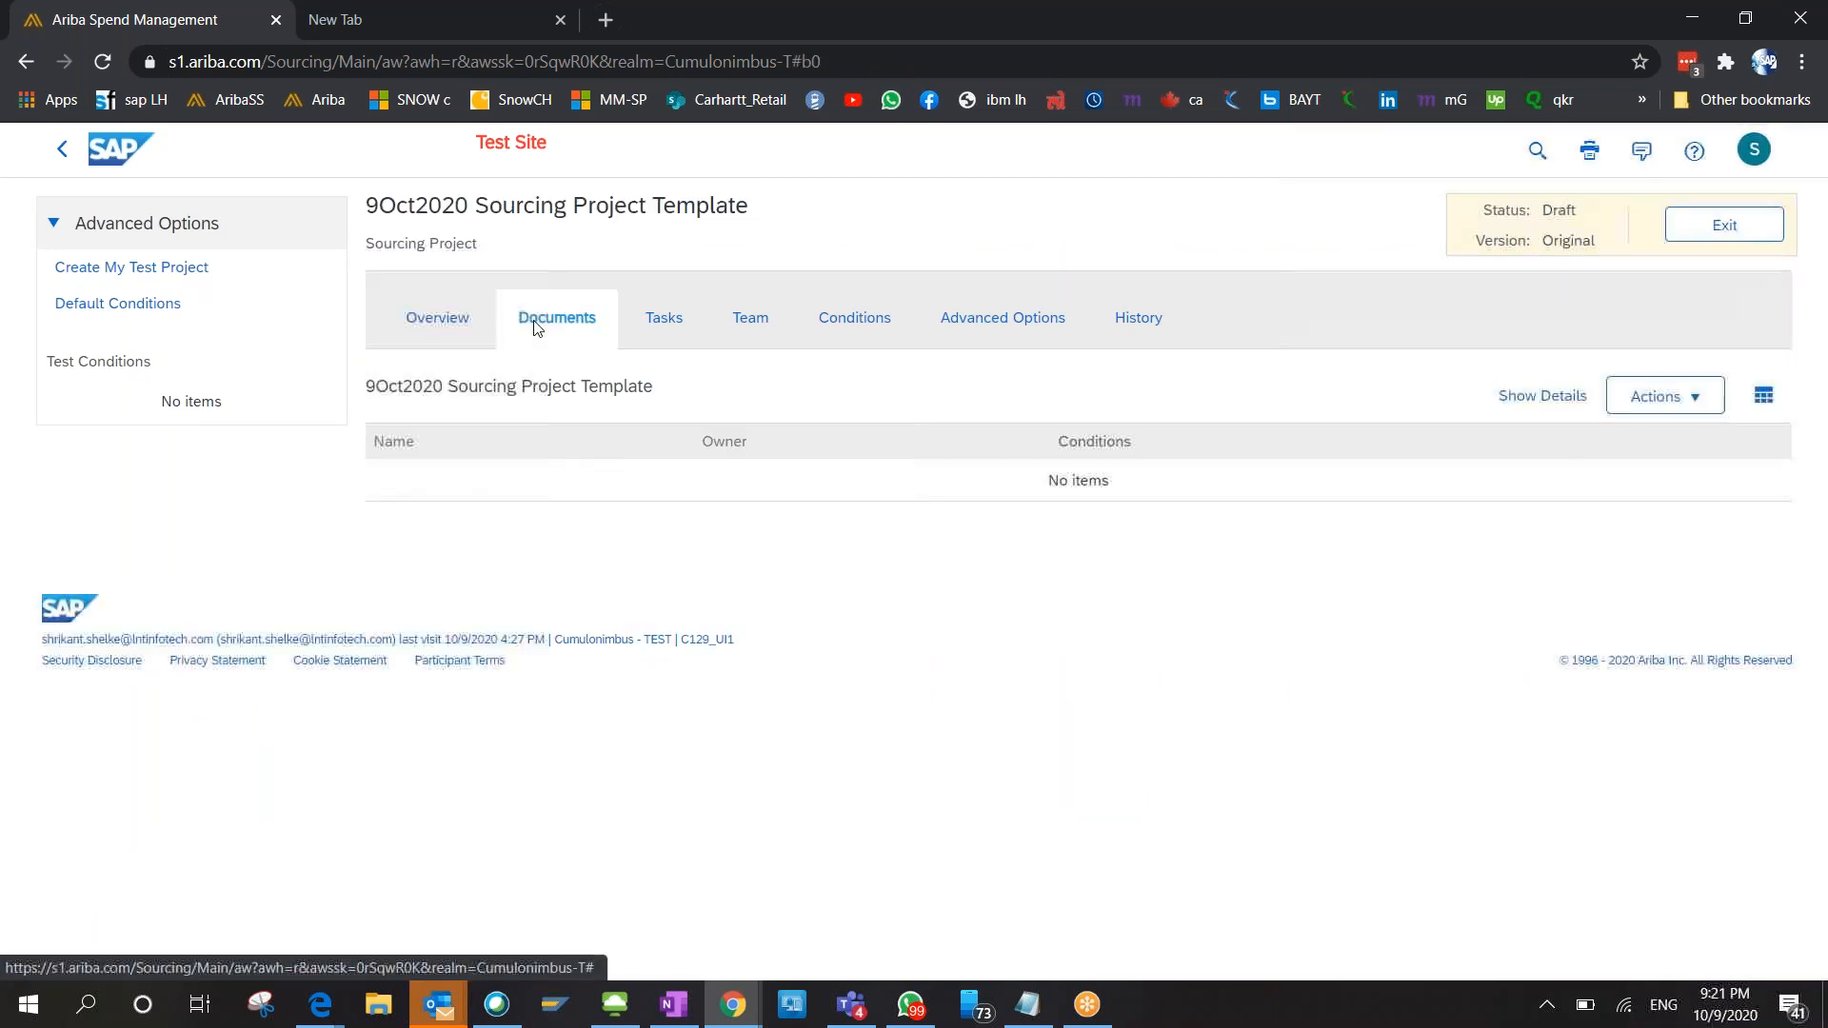
{"action": "left_click", "coordinate": [667, 324]}
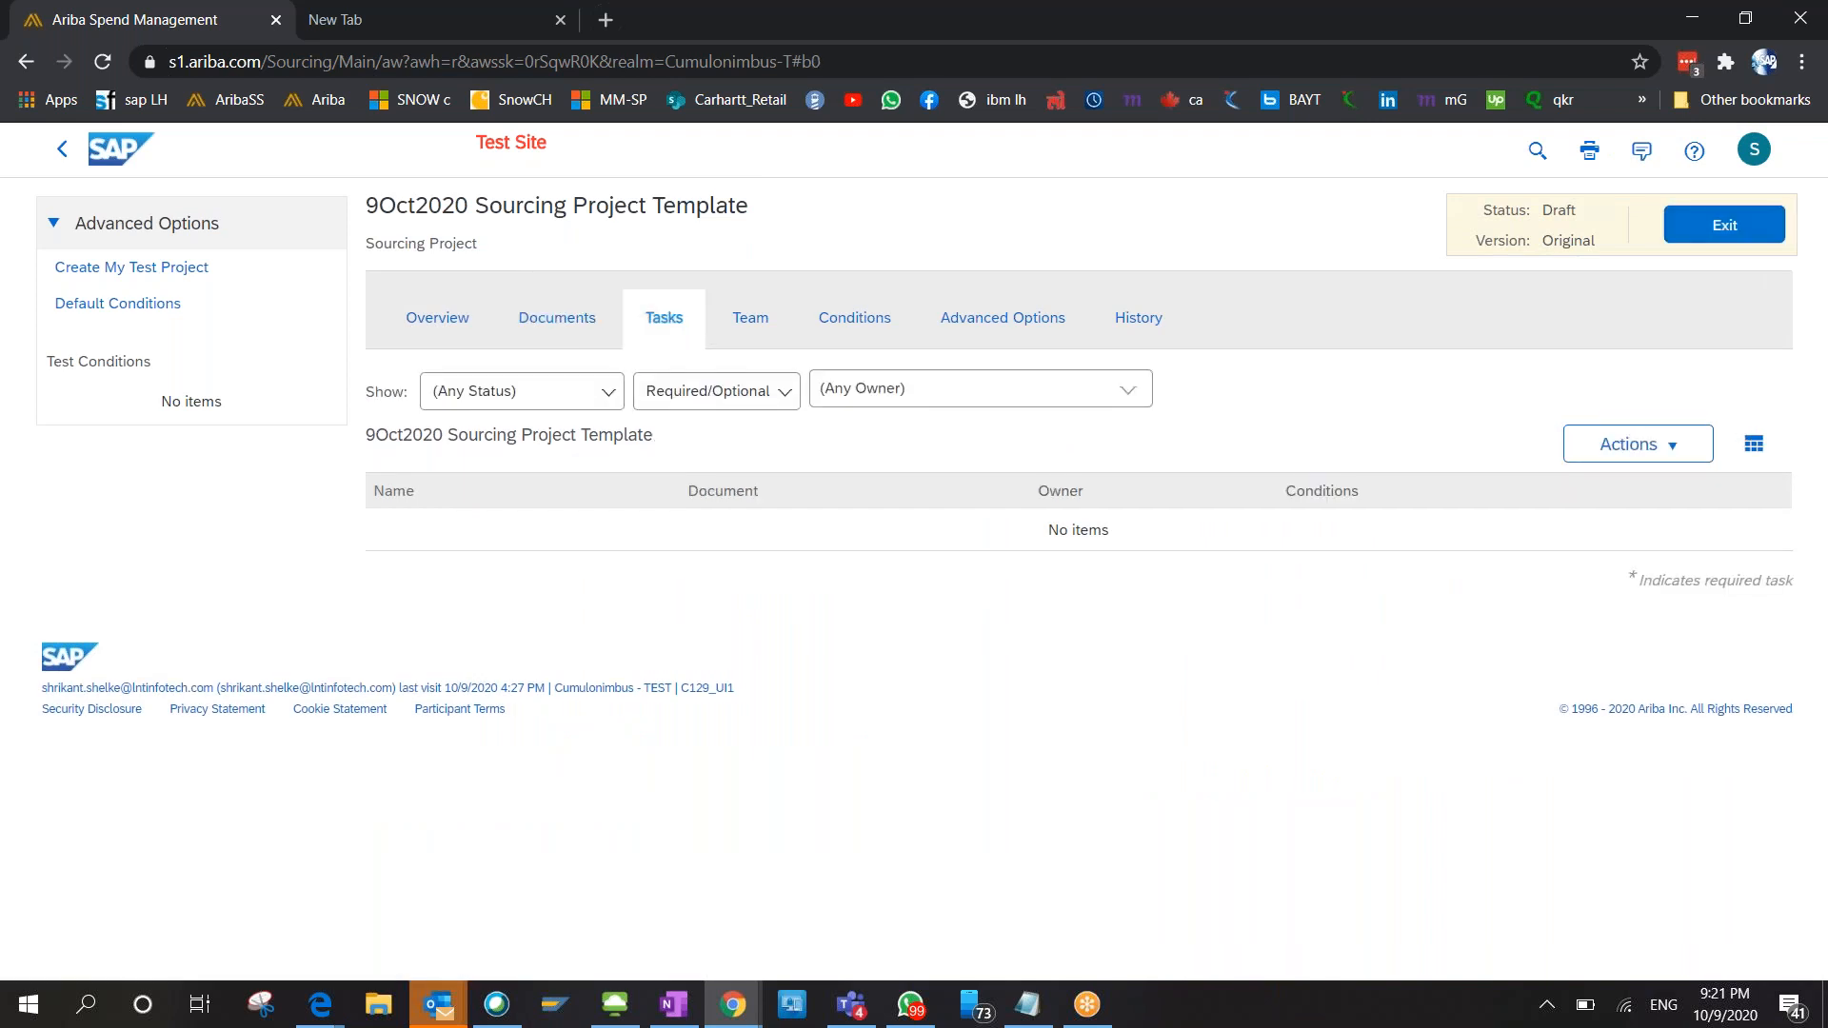
{"action": "left_click", "coordinate": [749, 337]}
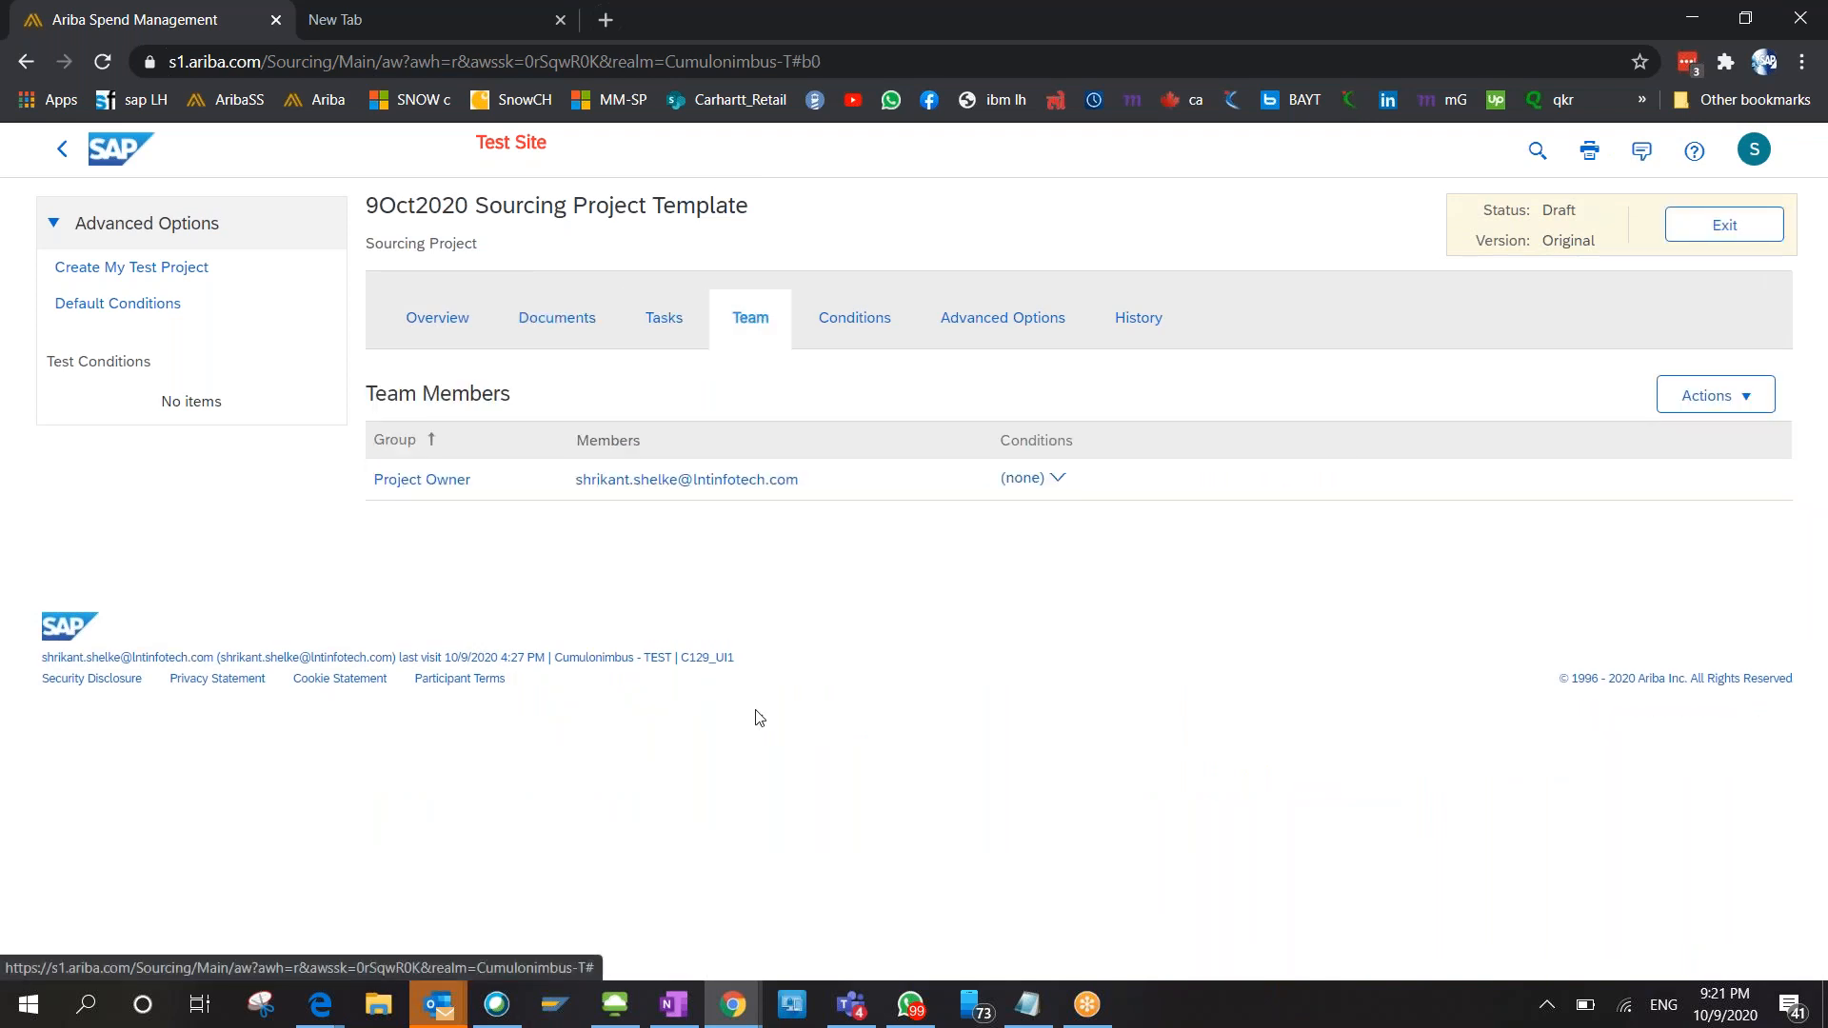
{"action": "left_click", "coordinate": [881, 335]}
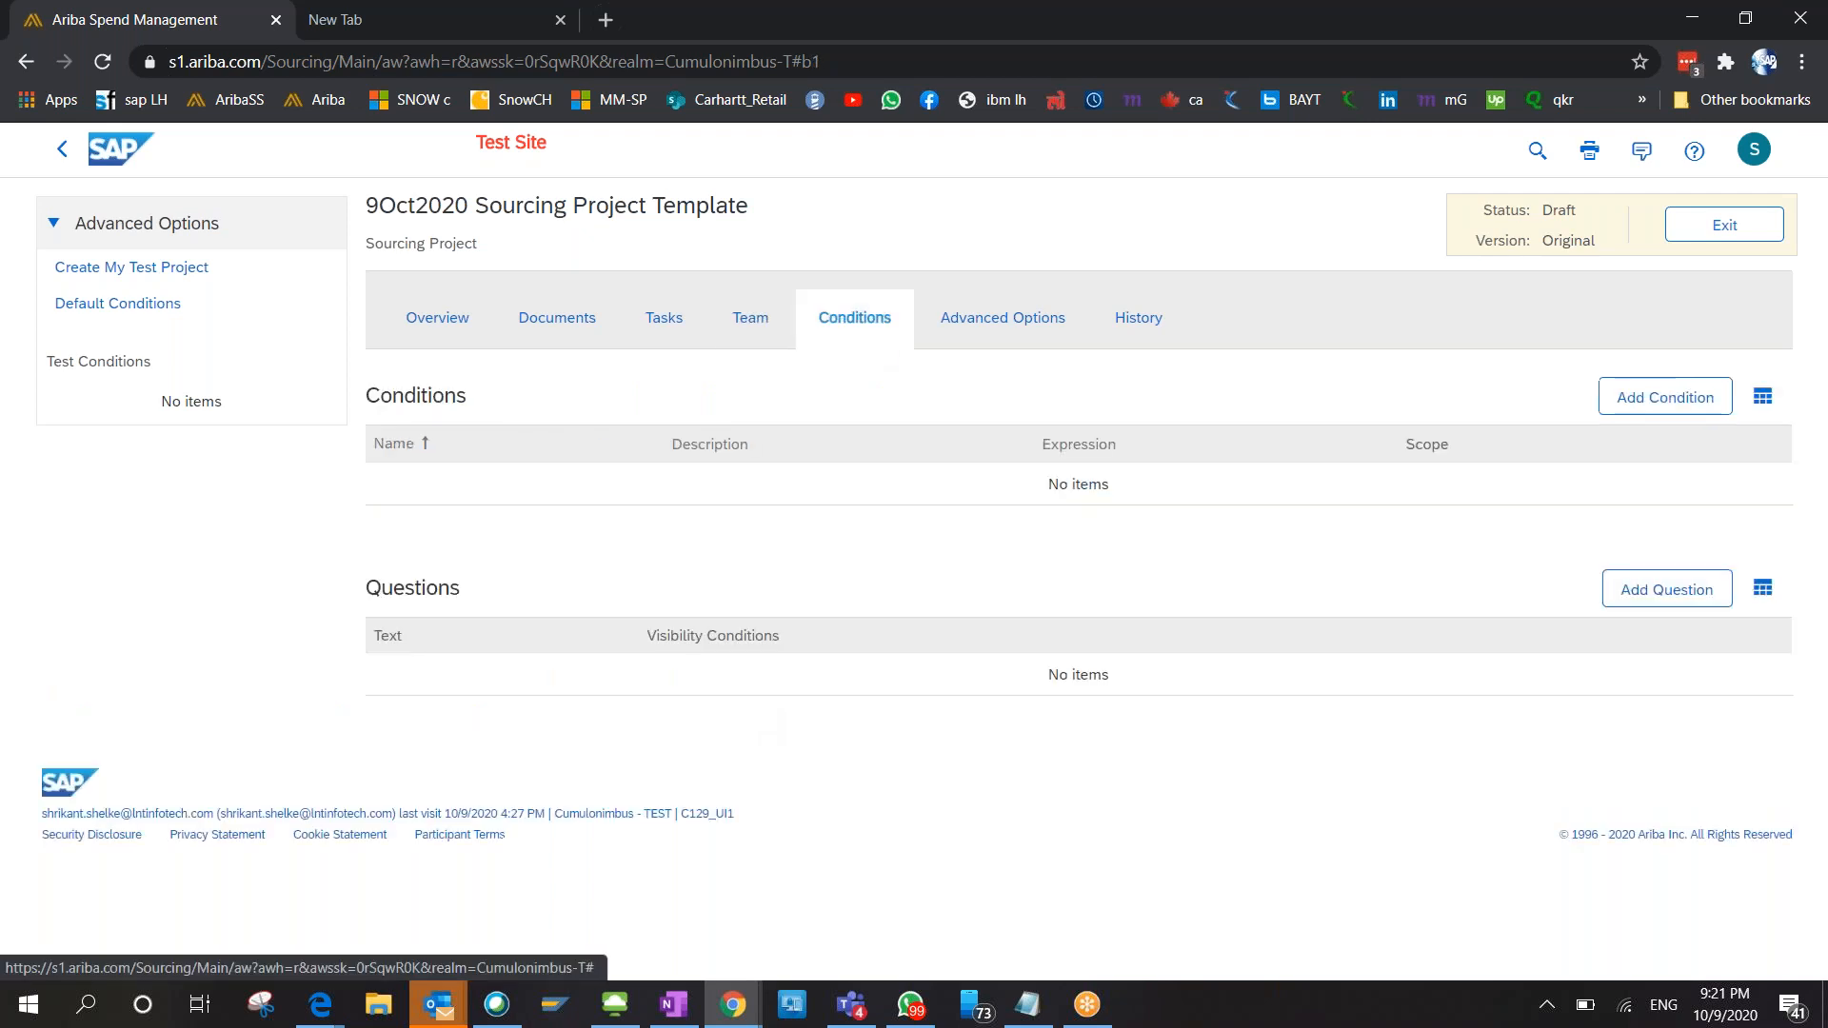
{"action": "left_click", "coordinate": [990, 339]}
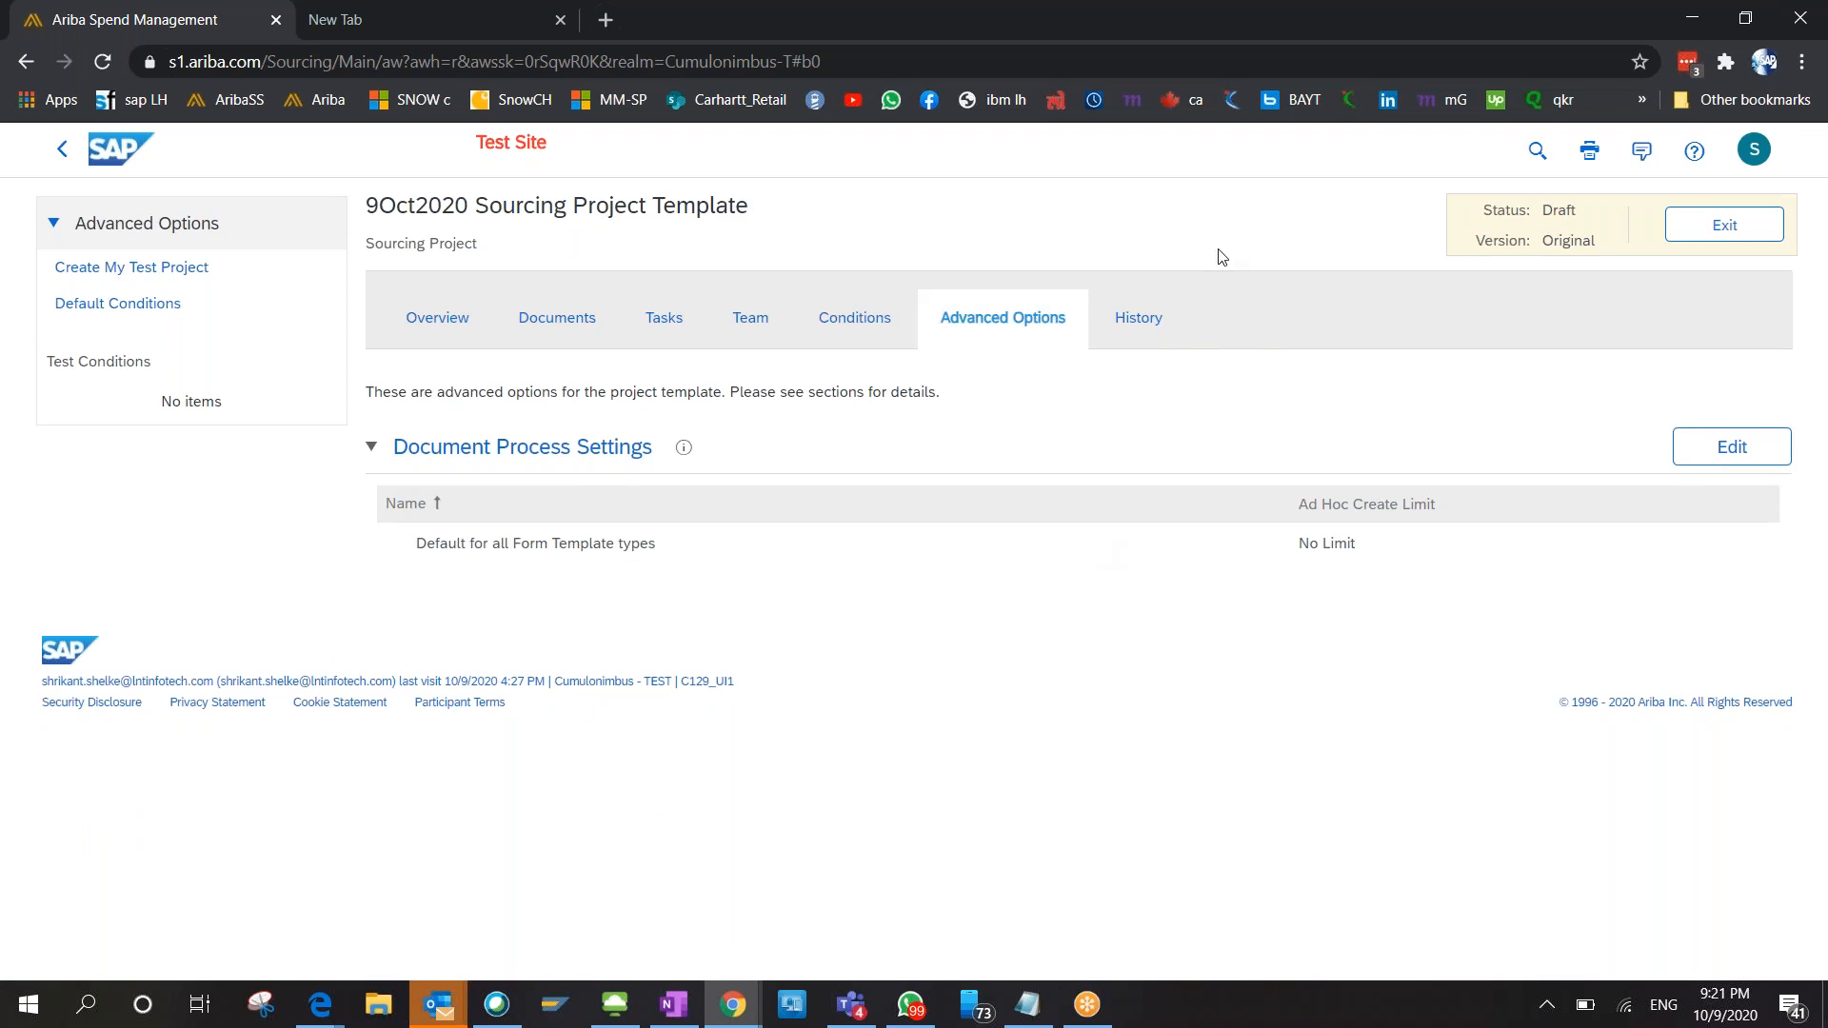
{"action": "left_click", "coordinate": [1115, 338]}
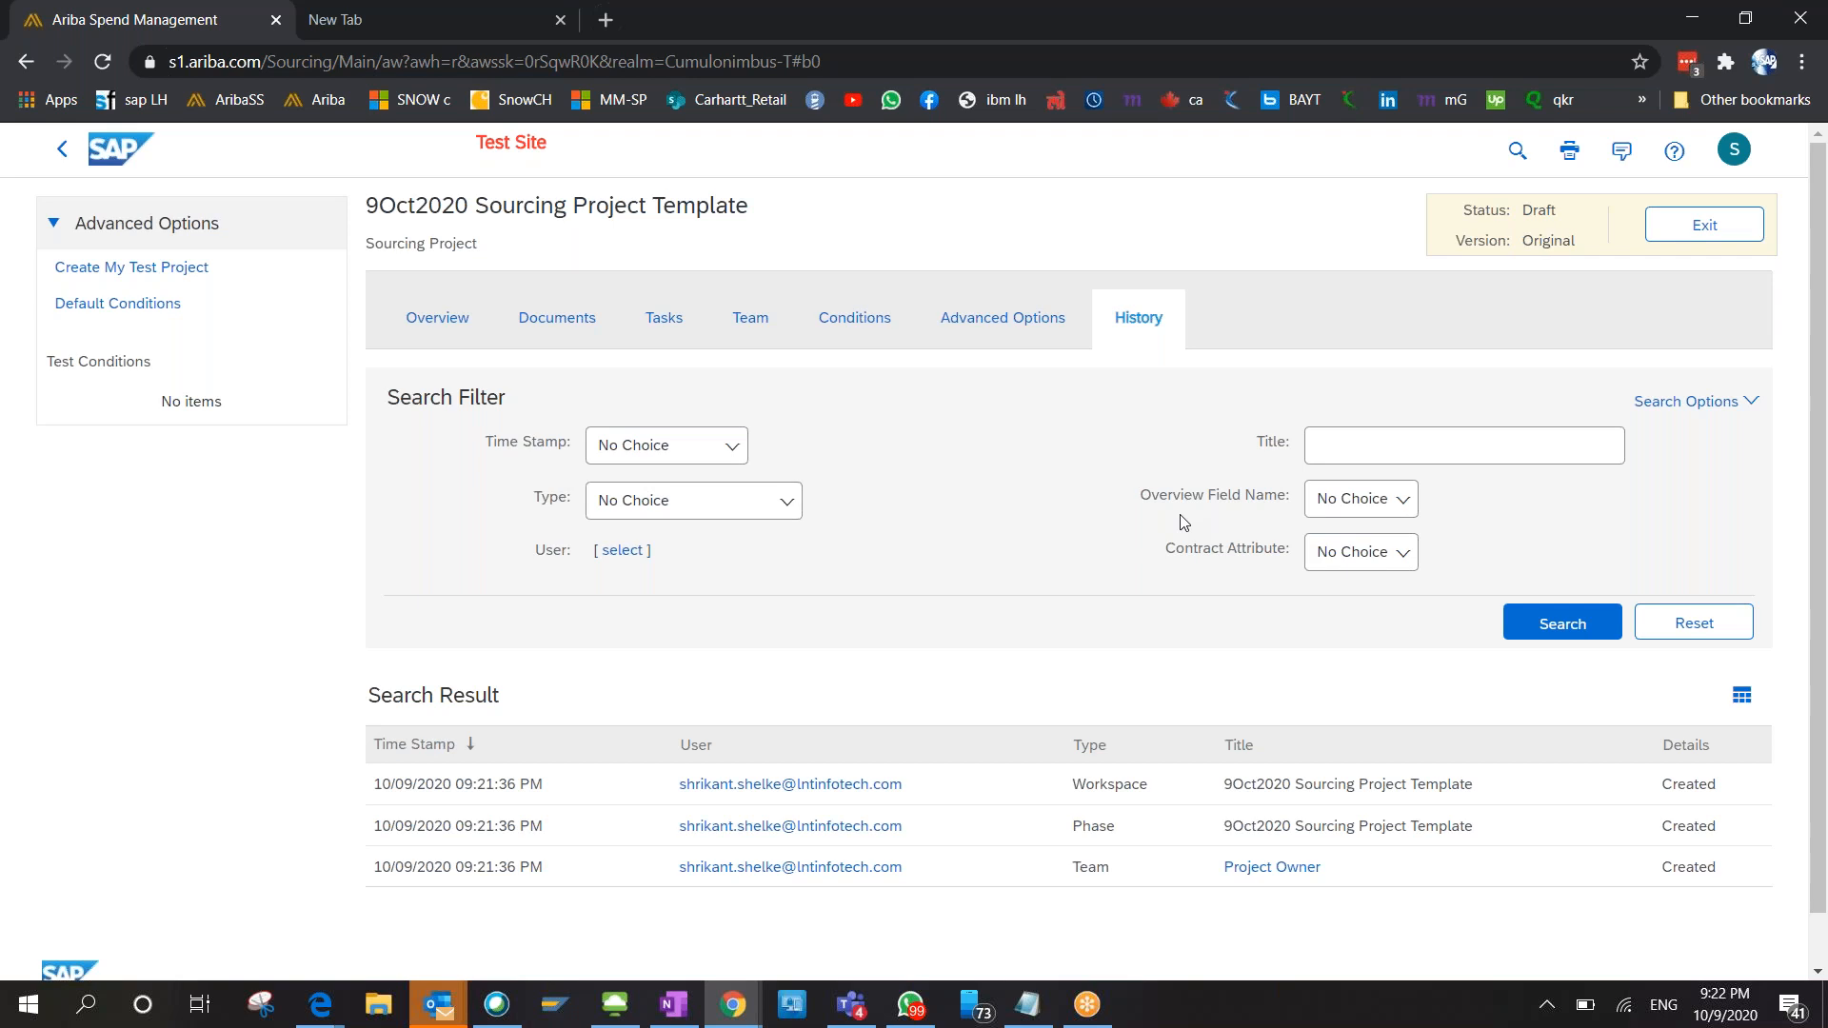
{"action": "left_click", "coordinate": [427, 312]}
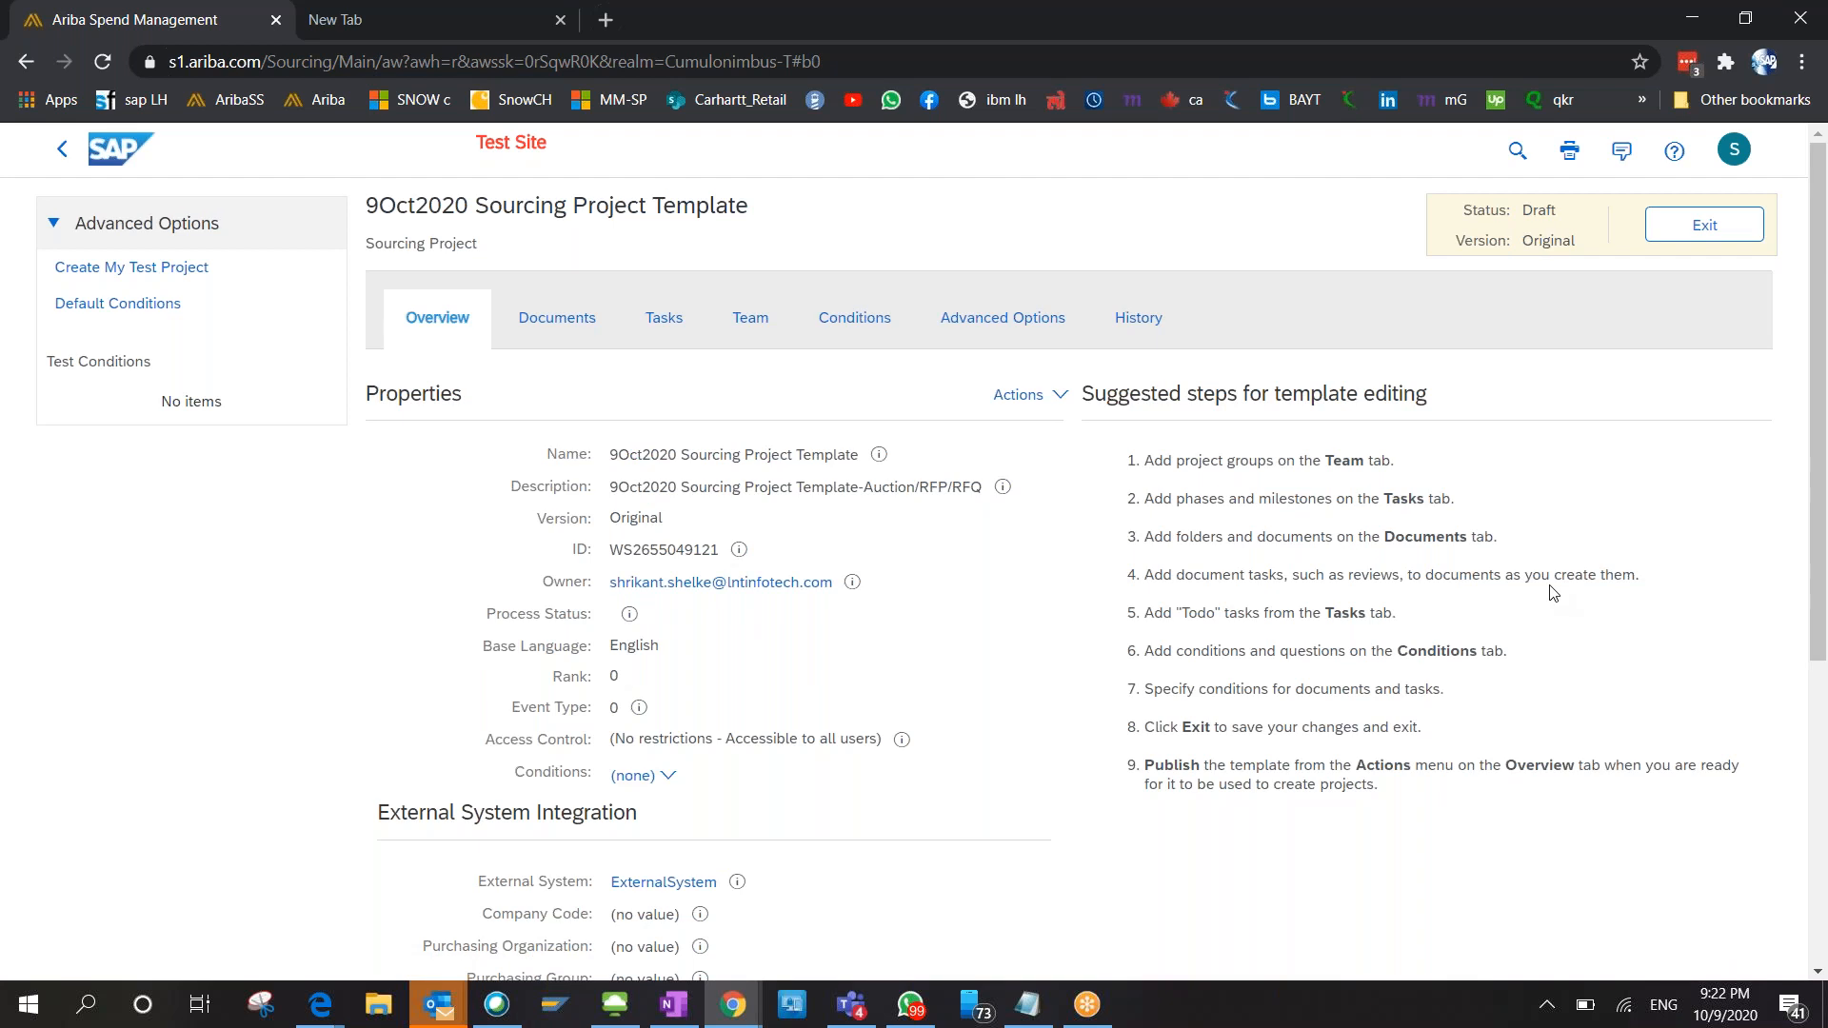
{"action": "scroll", "coordinate": [1552, 592], "scroll_direction": "down", "scroll_amount": 5}
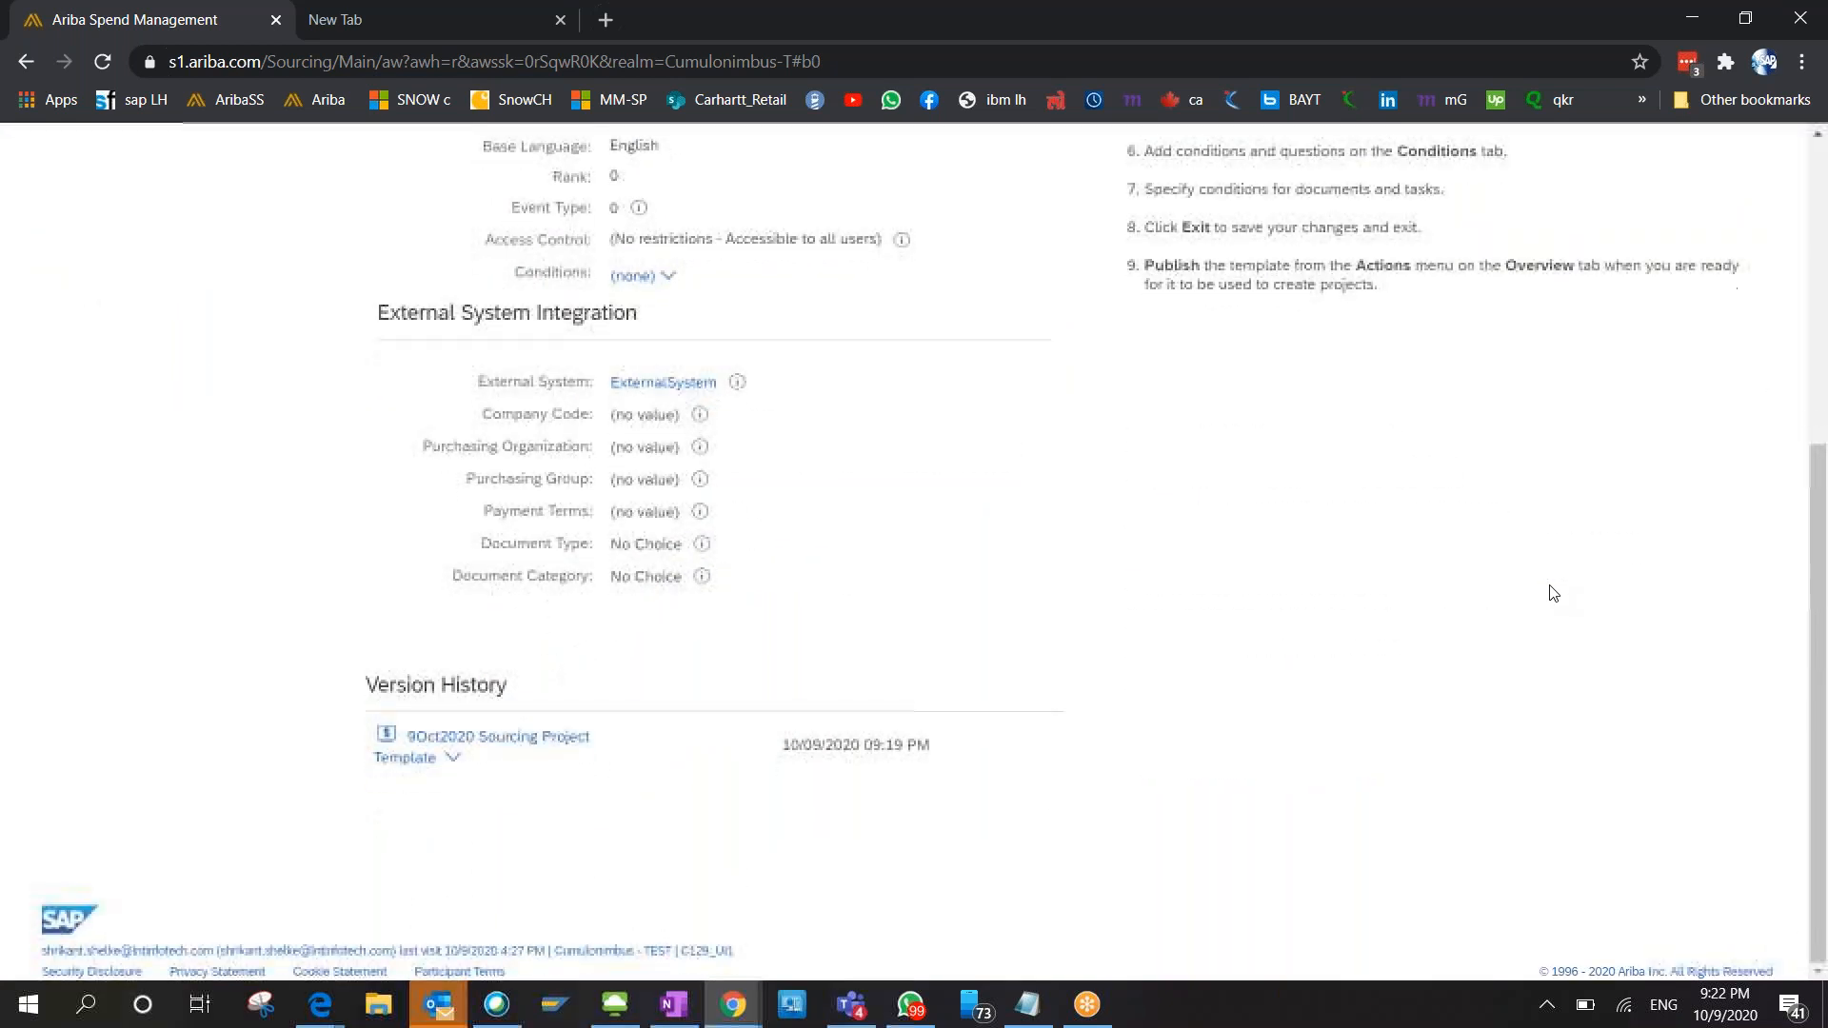
Switch to the window with the existing sourcing project and examine its overview fields and documents, including the Bidding Review folder's contents.
{"action": "key", "text": "alt+Tab"}
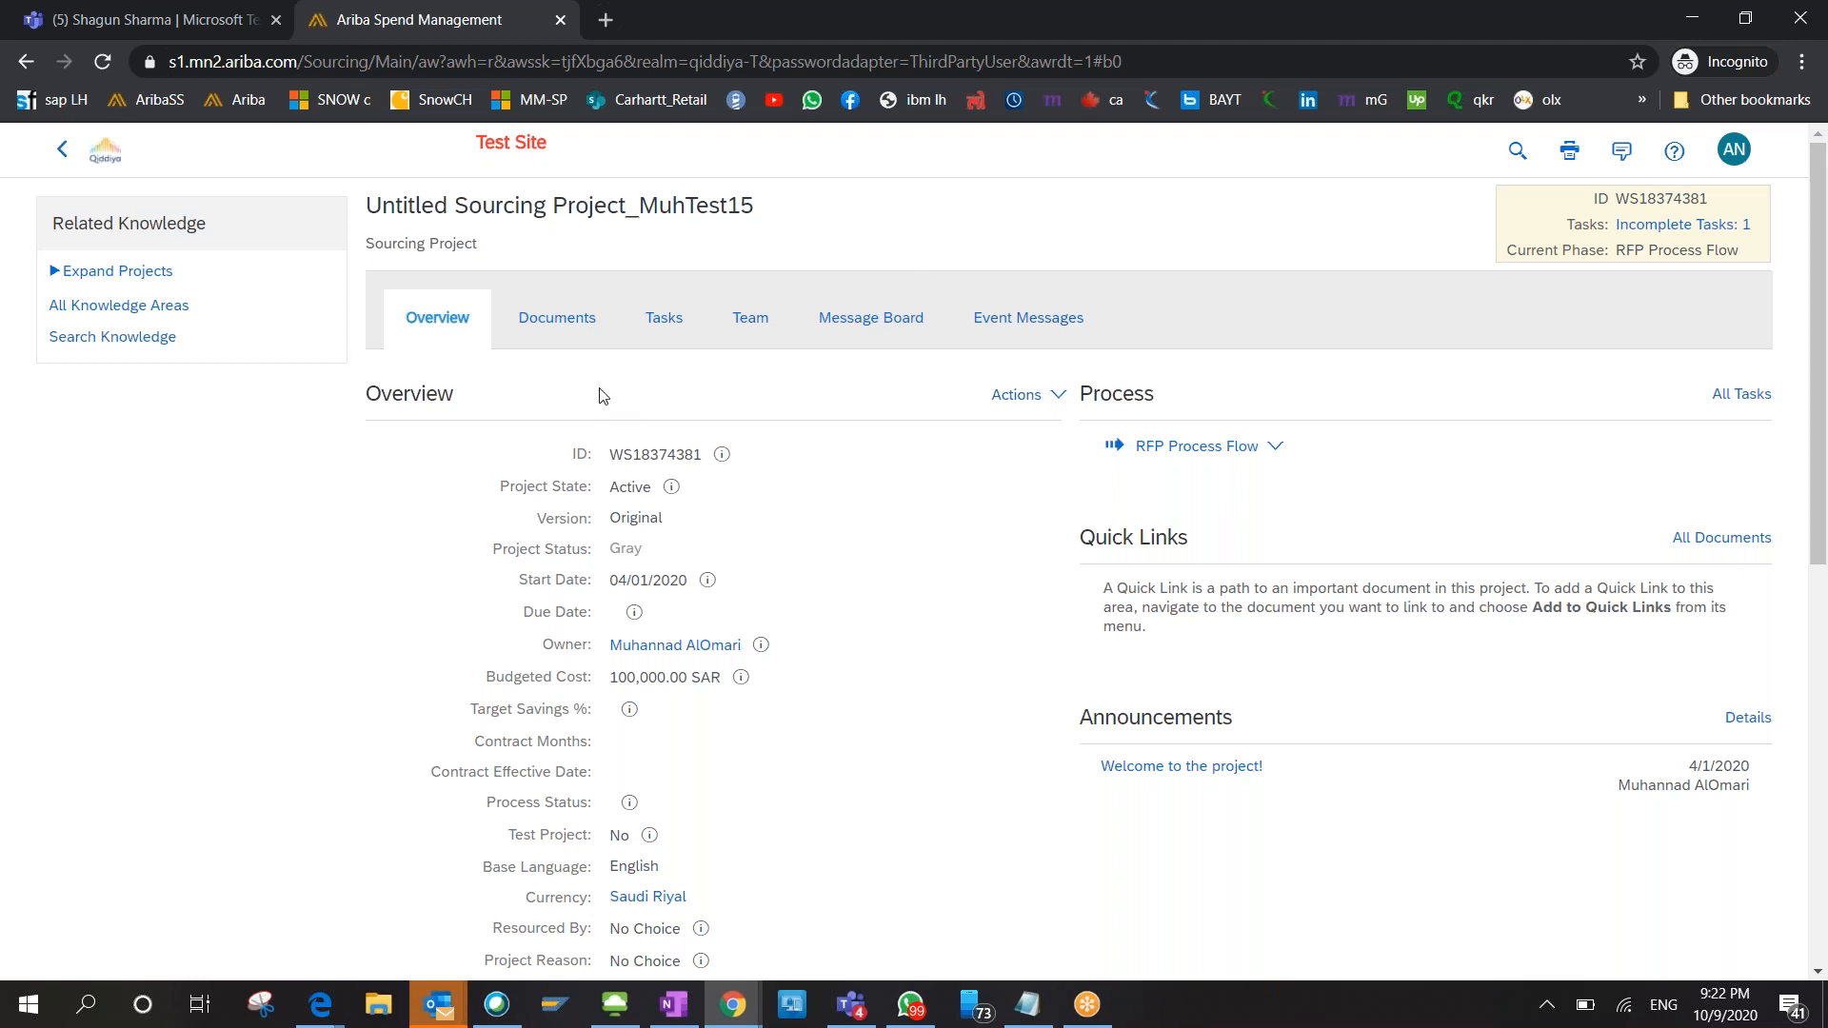
{"action": "scroll", "coordinate": [859, 757], "scroll_direction": "down", "scroll_amount": 6}
{"action": "scroll", "coordinate": [860, 757], "scroll_direction": "down", "scroll_amount": 3}
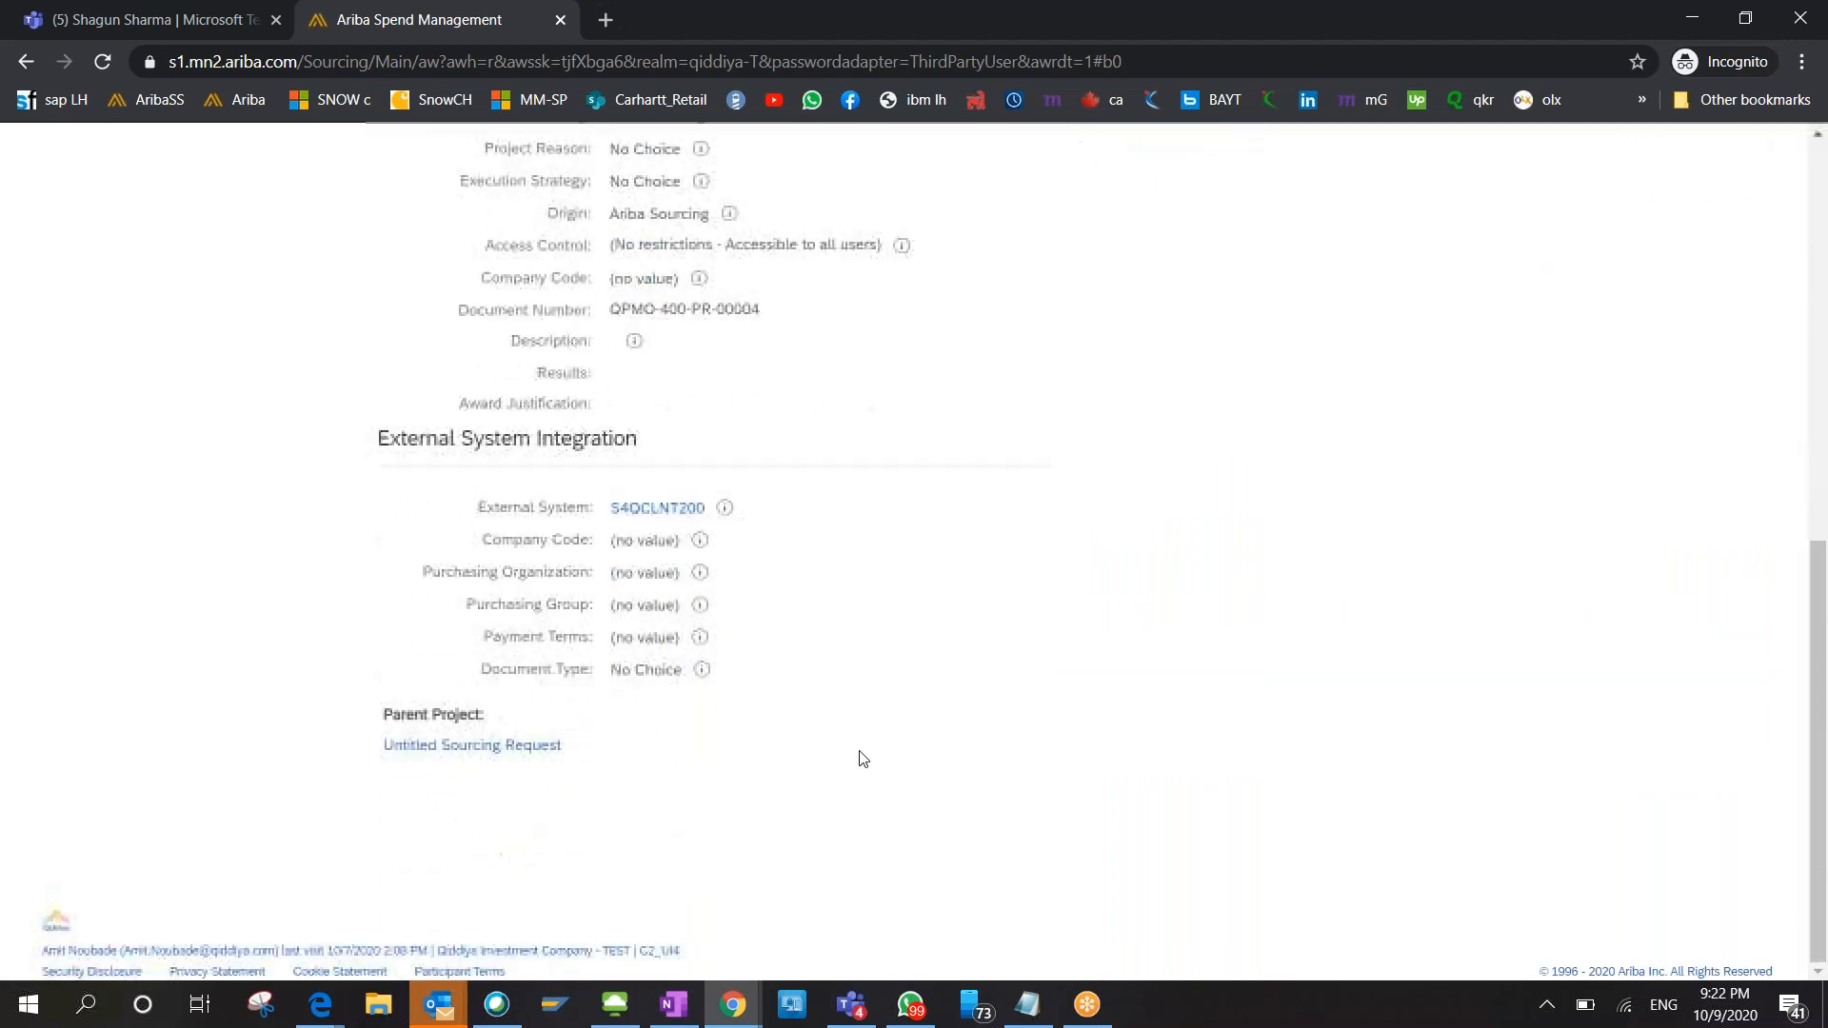
{"action": "scroll", "coordinate": [859, 756], "scroll_direction": "up", "scroll_amount": 9}
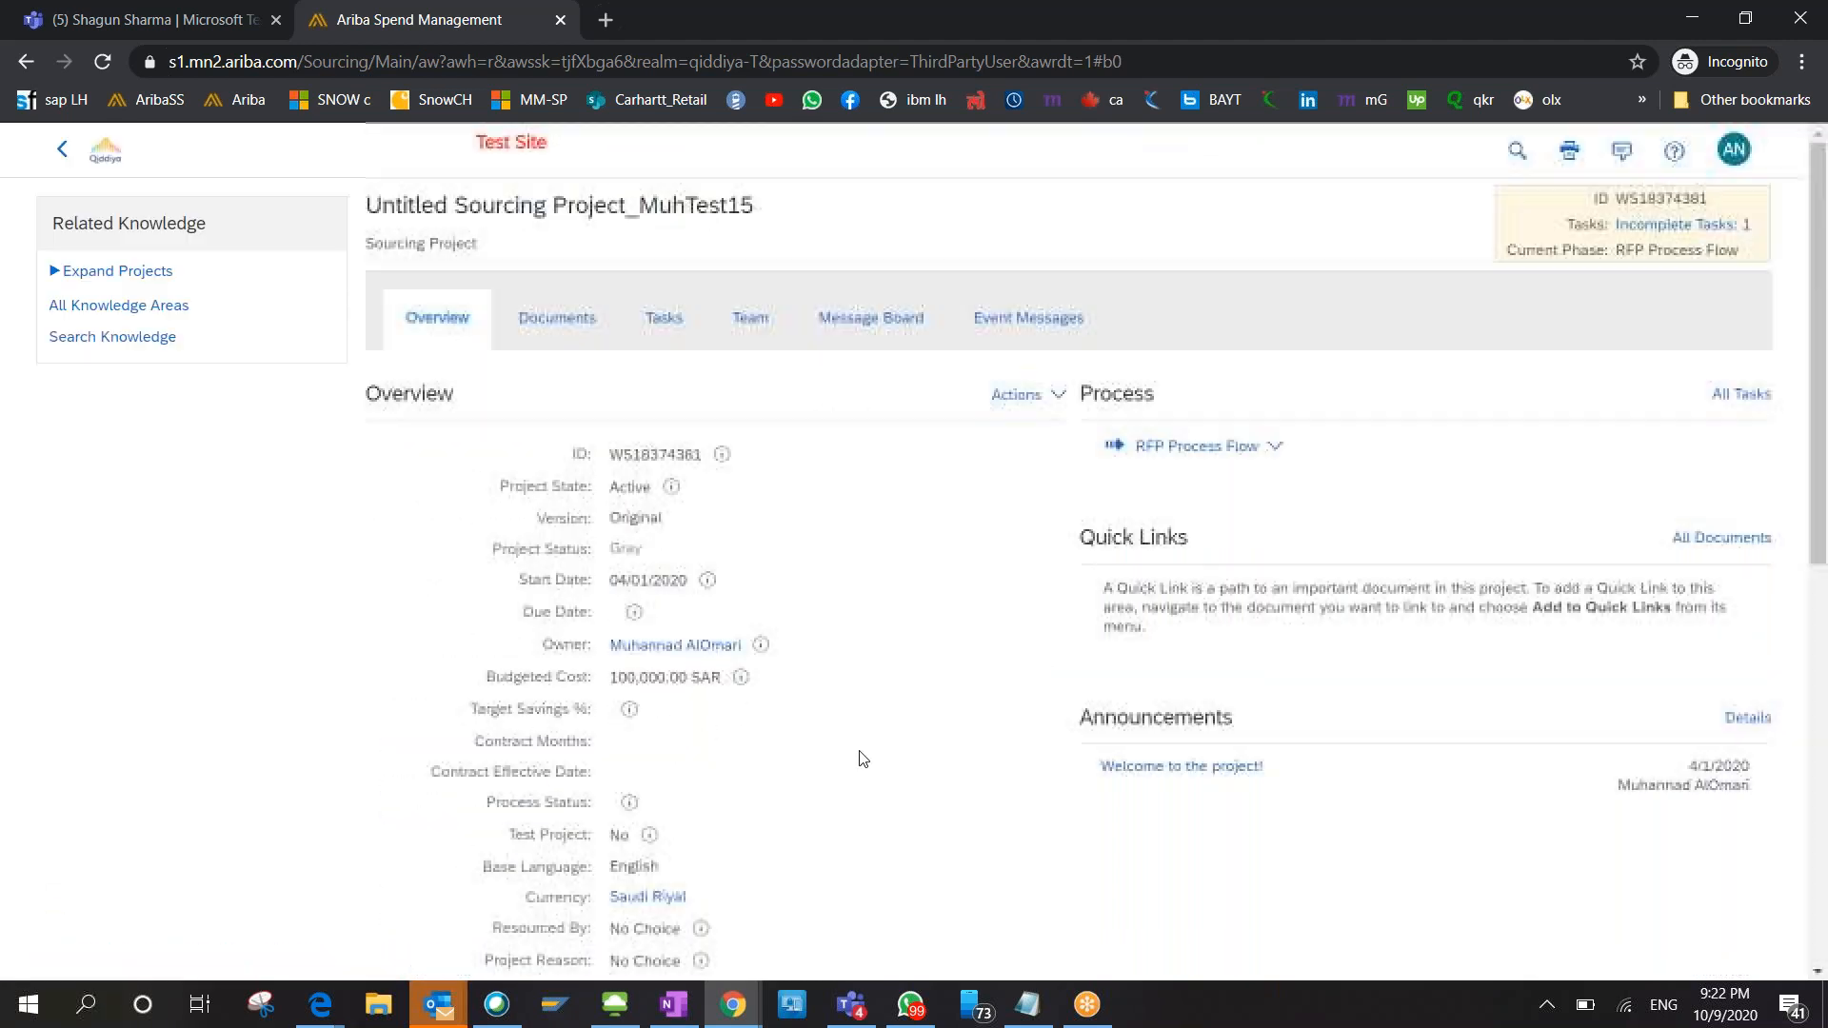
{"action": "left_click", "coordinate": [556, 321]}
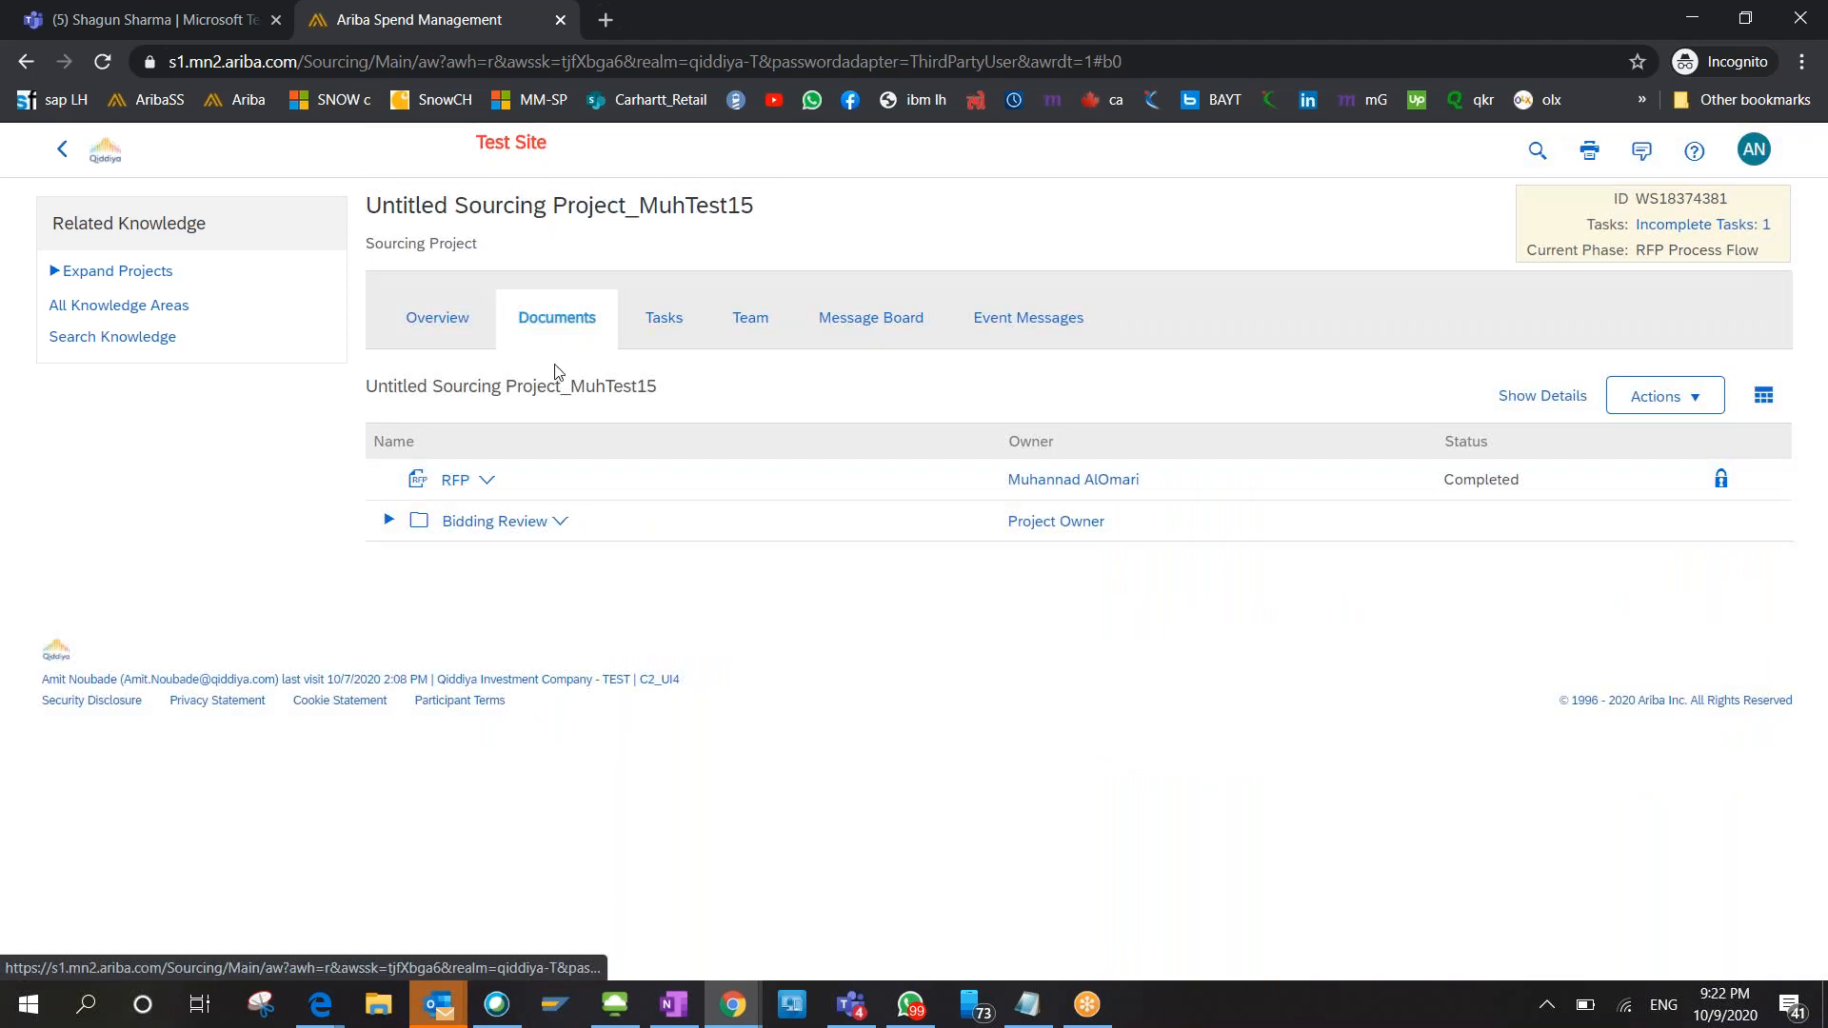
{"action": "left_click", "coordinate": [388, 520]}
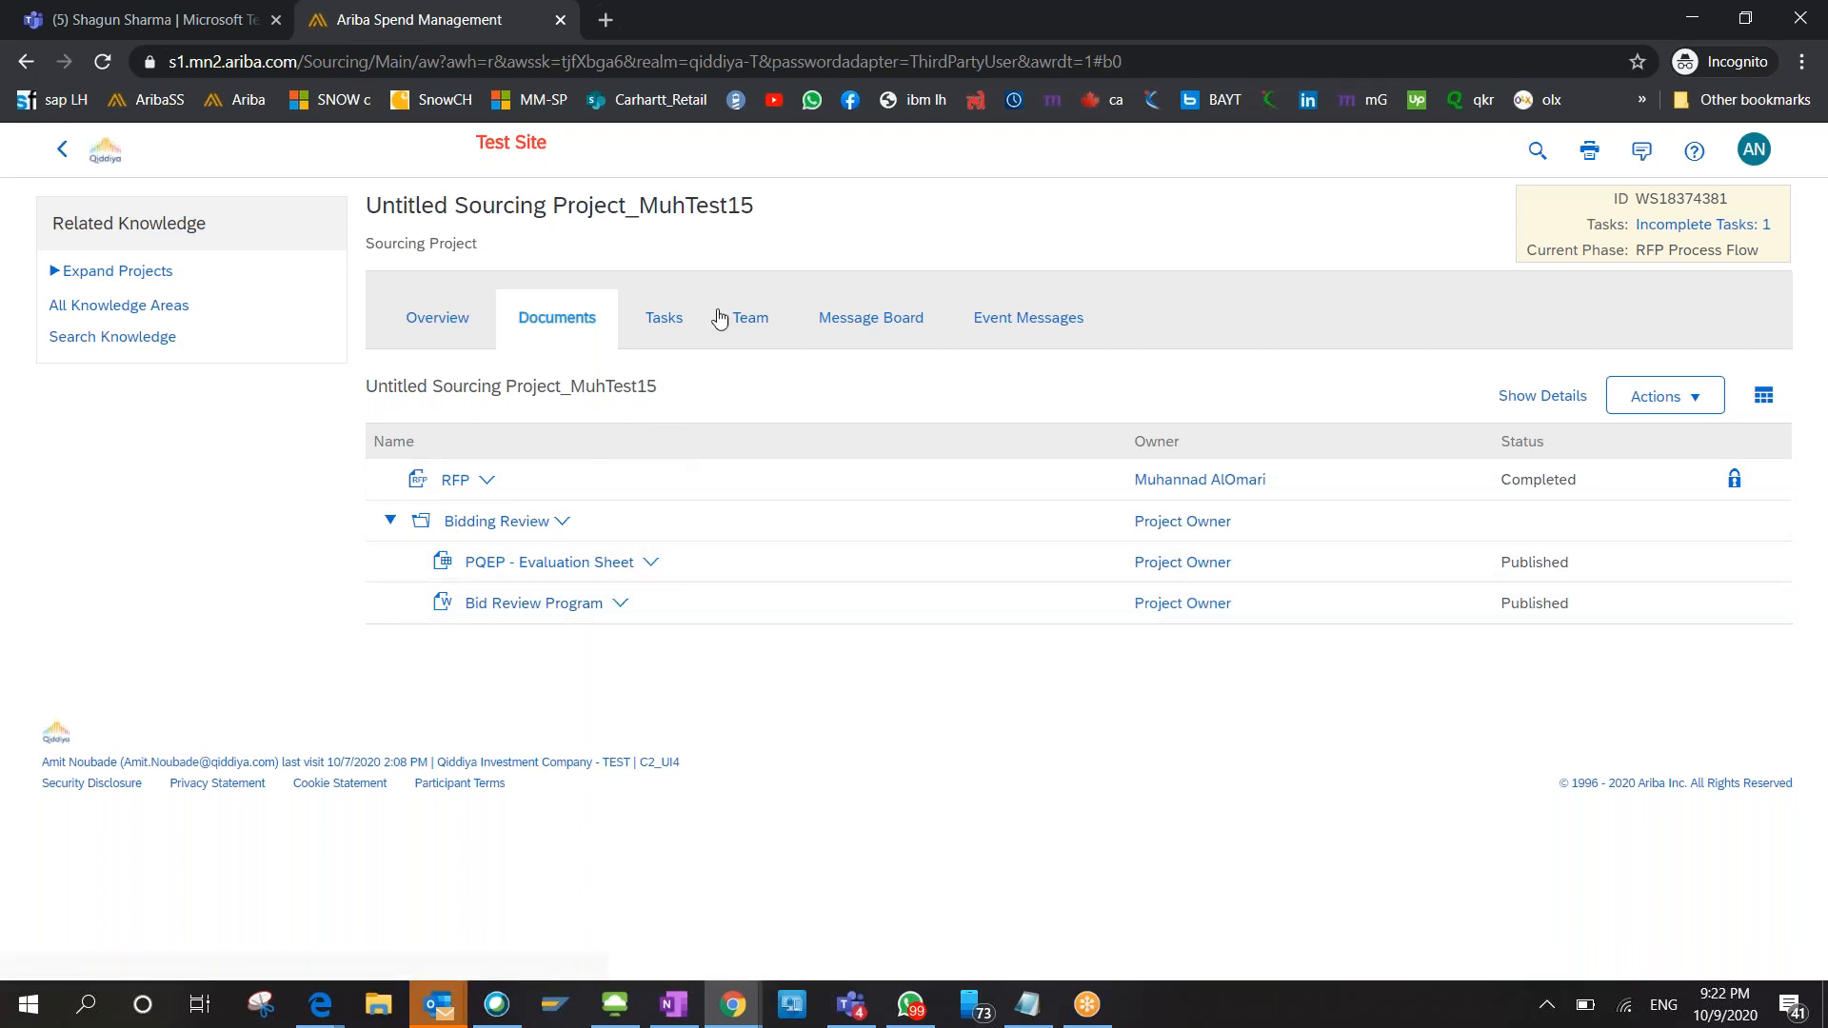
Examine the existing project's tasks and team groups, viewing the Scope Owner group's details and closing them.
{"action": "left_click", "coordinate": [666, 325]}
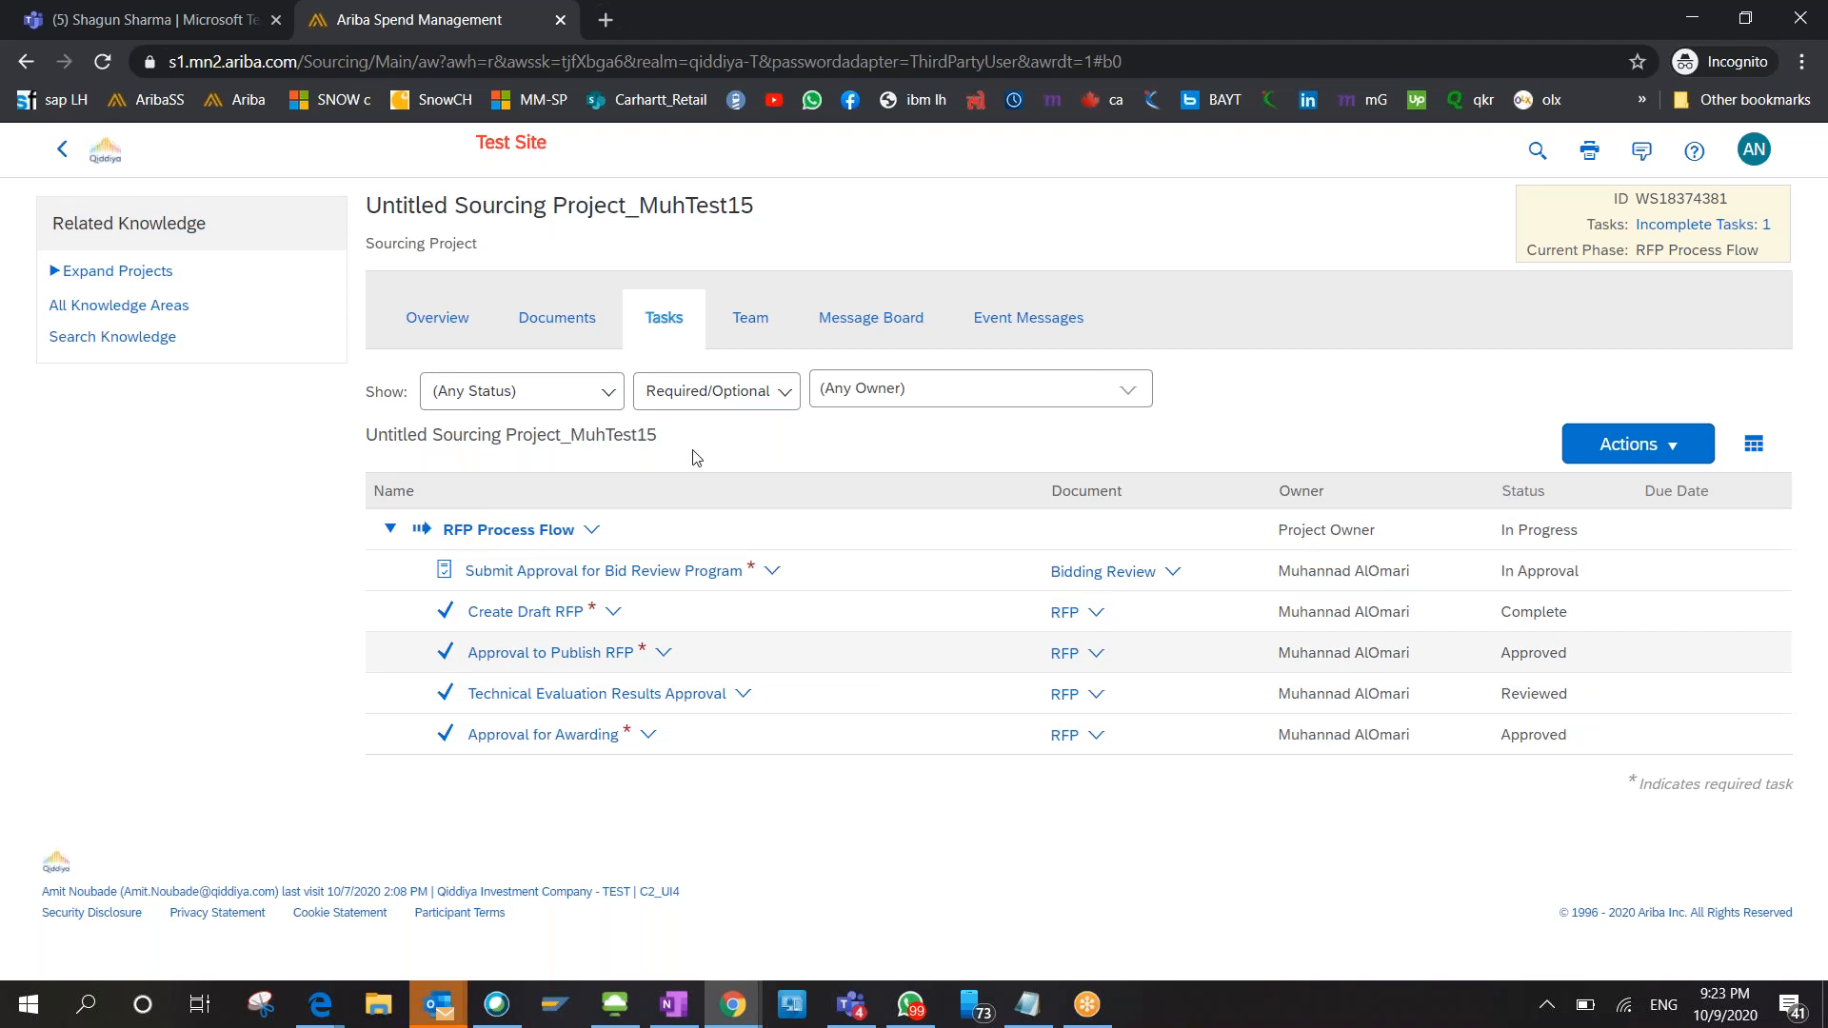
{"action": "left_click", "coordinate": [751, 319]}
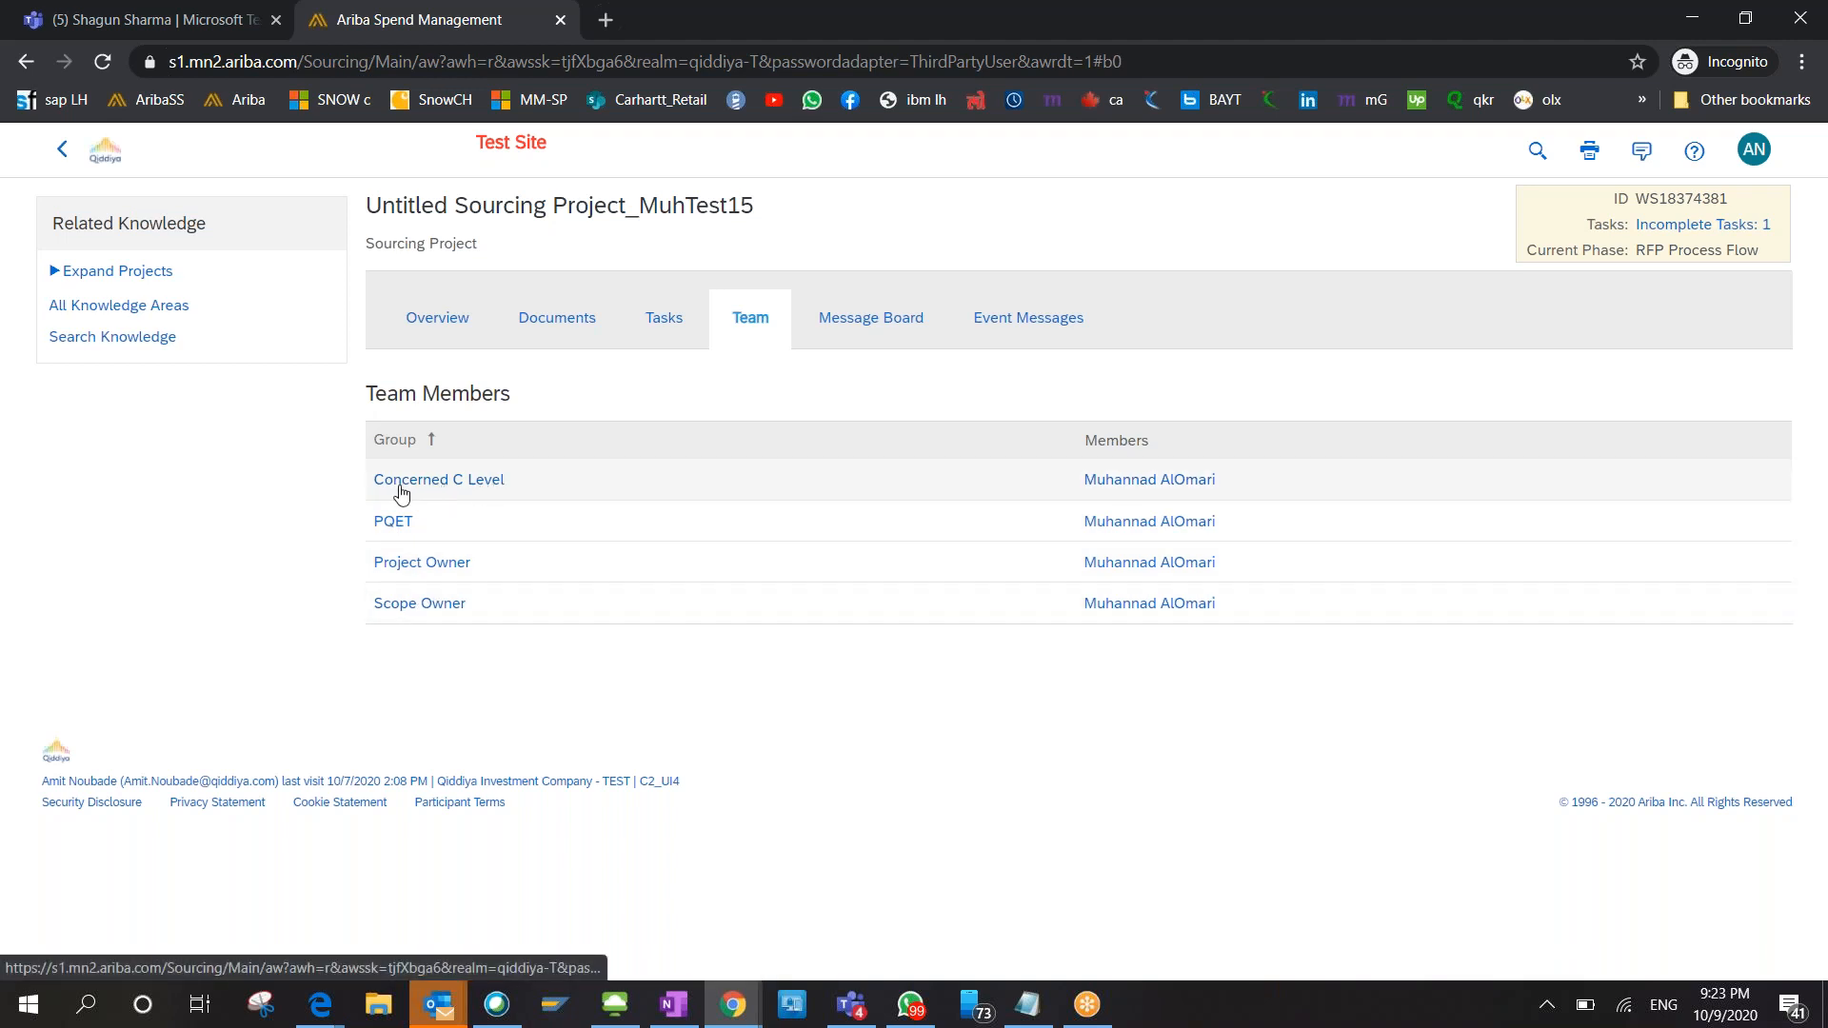
{"action": "left_click", "coordinate": [424, 605]}
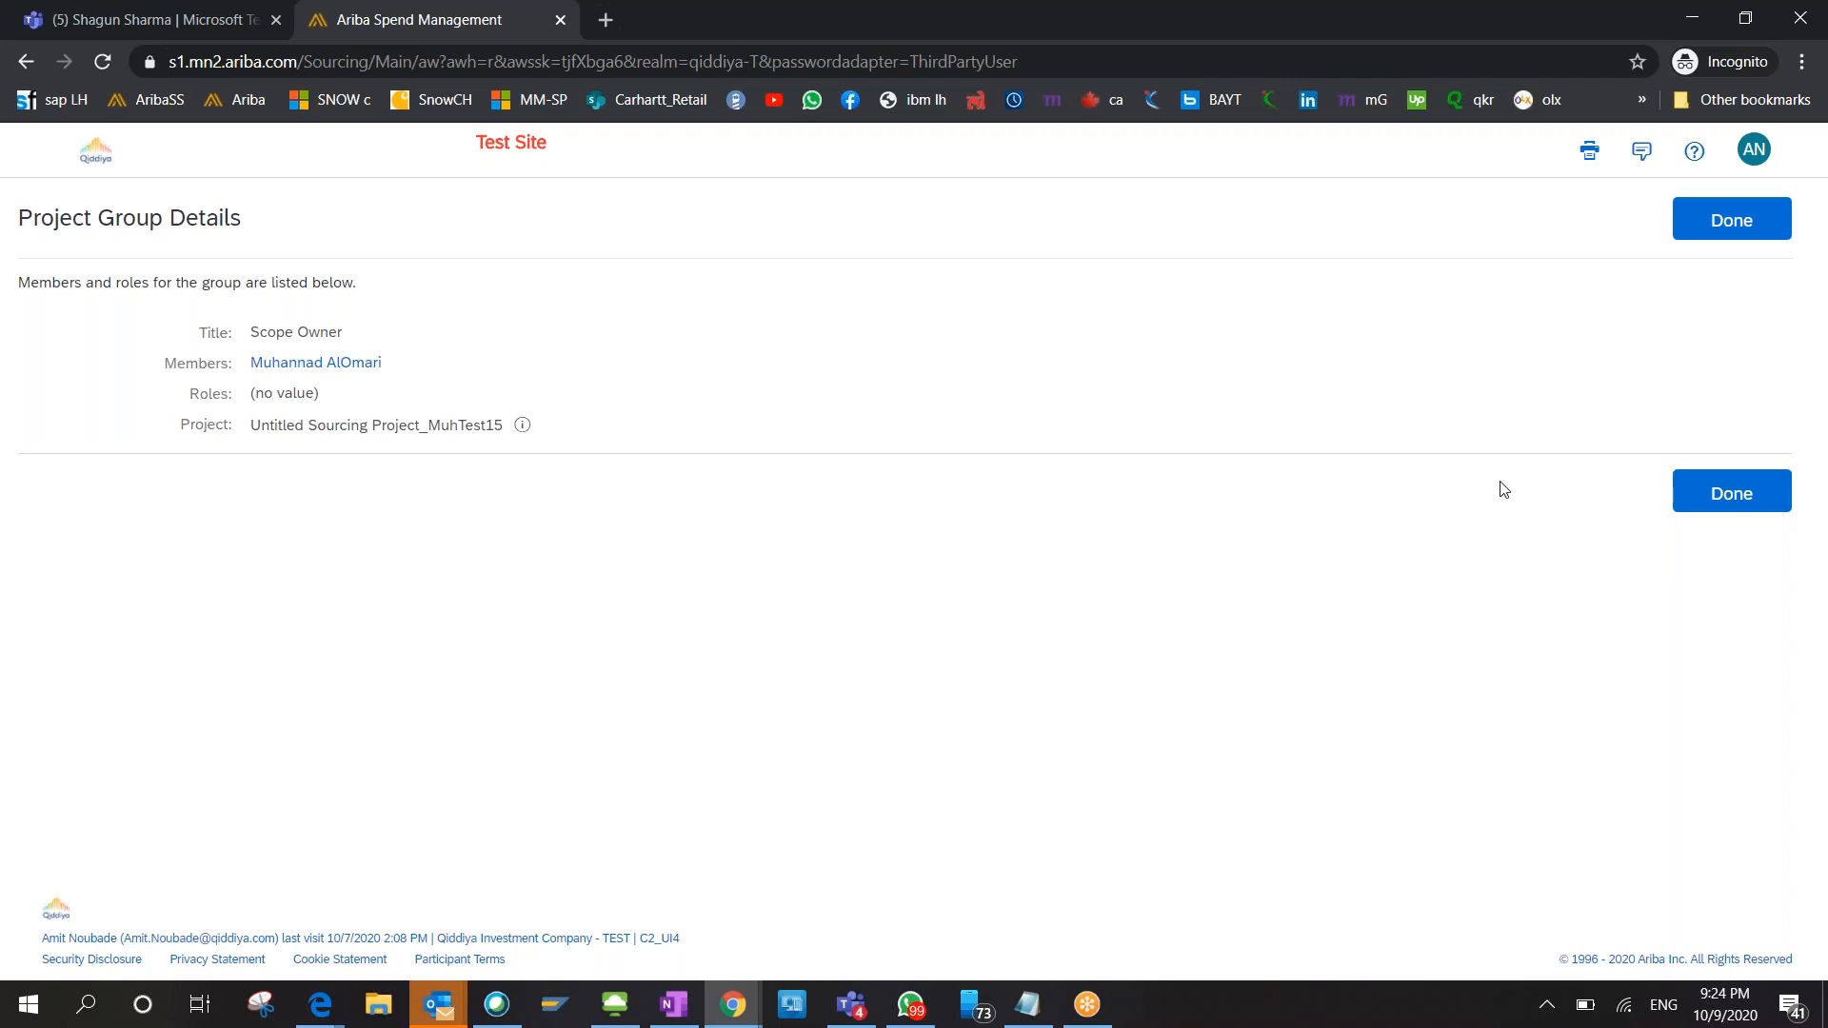
{"action": "left_click", "coordinate": [1720, 497]}
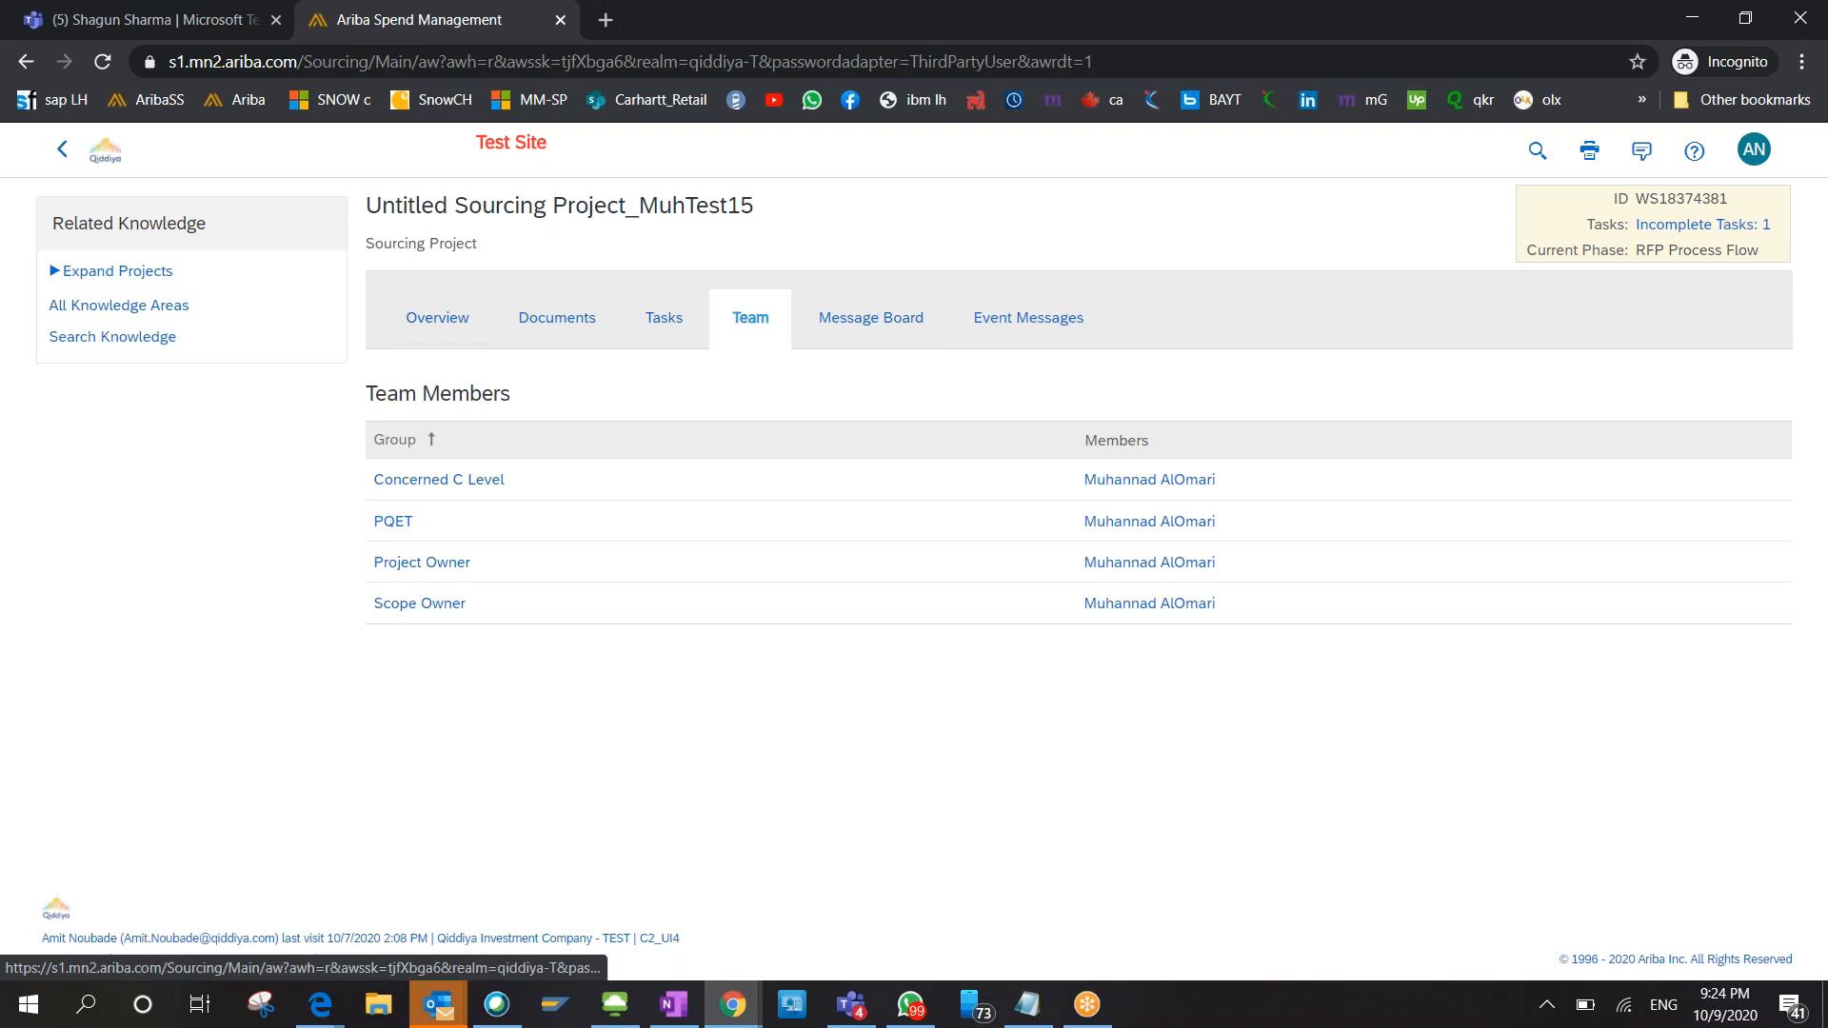
Switch back to the template window and read through the suggested steps for template editing, from adding project groups to publishing.
{"action": "key", "text": "alt+Tab"}
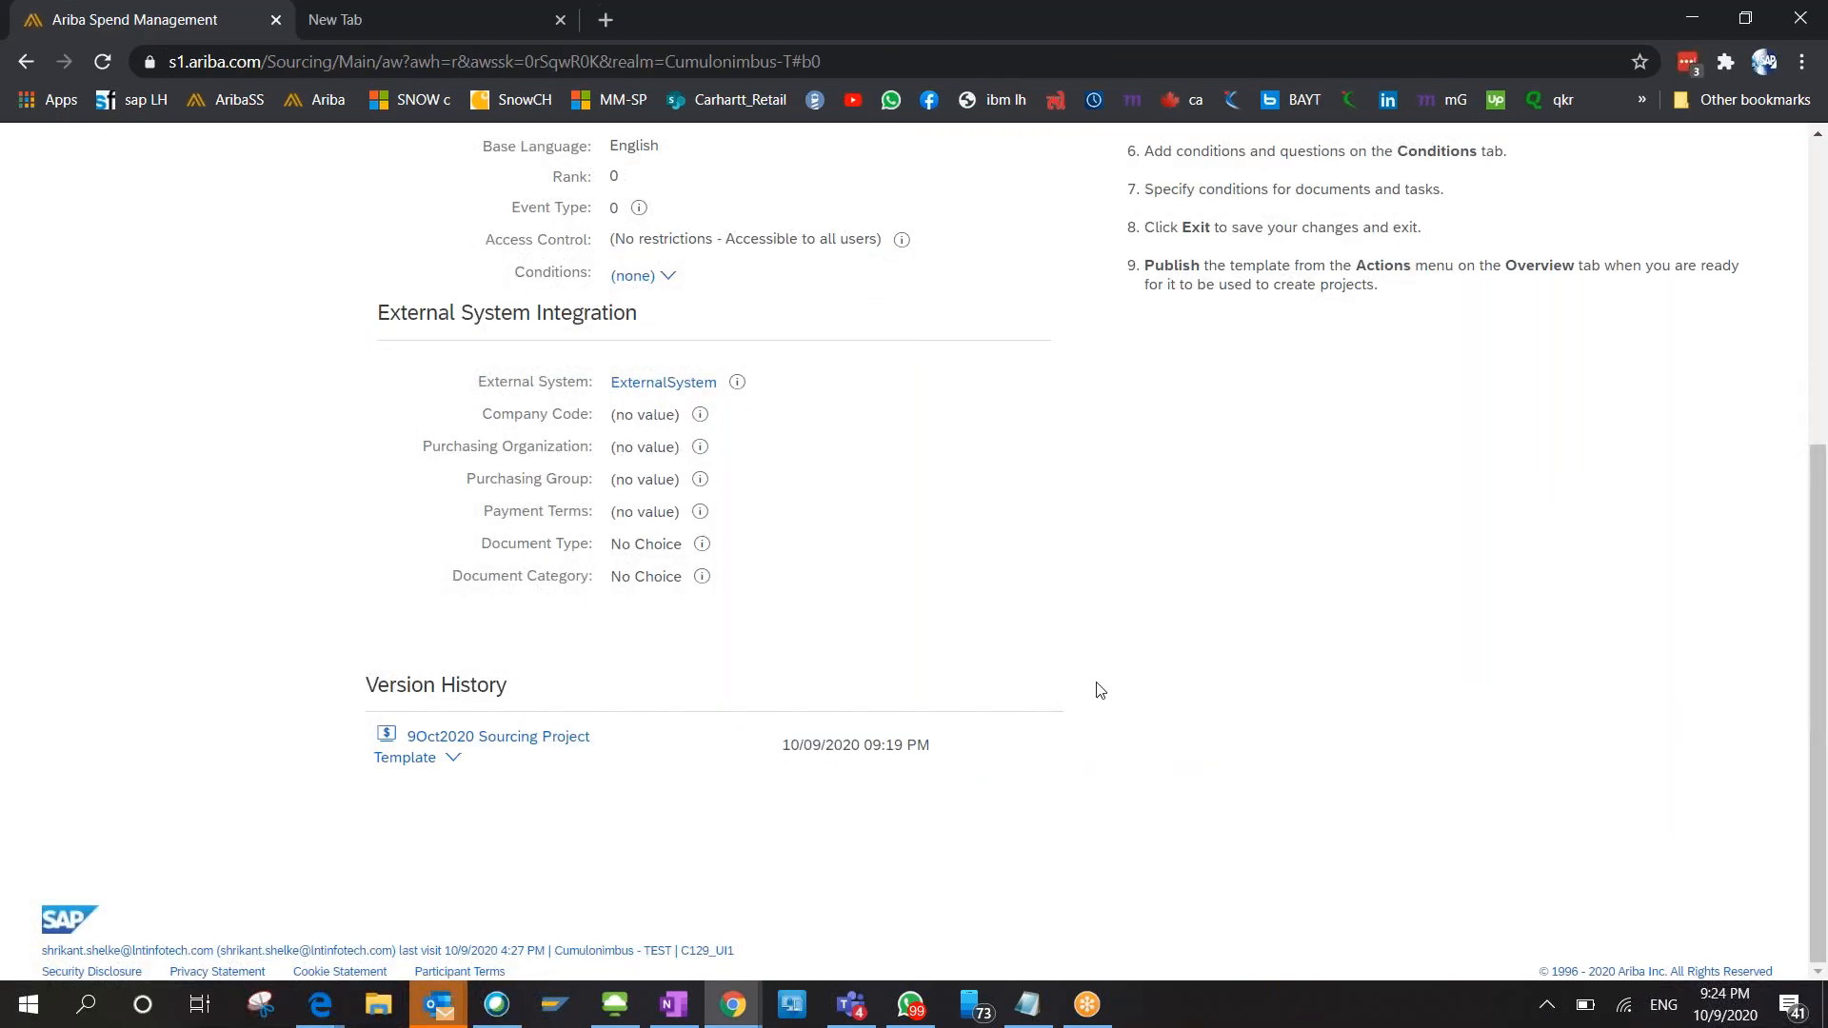
{"action": "scroll", "coordinate": [1104, 705], "scroll_direction": "up", "scroll_amount": 3}
{"action": "scroll", "coordinate": [1104, 705], "scroll_direction": "up", "scroll_amount": 3}
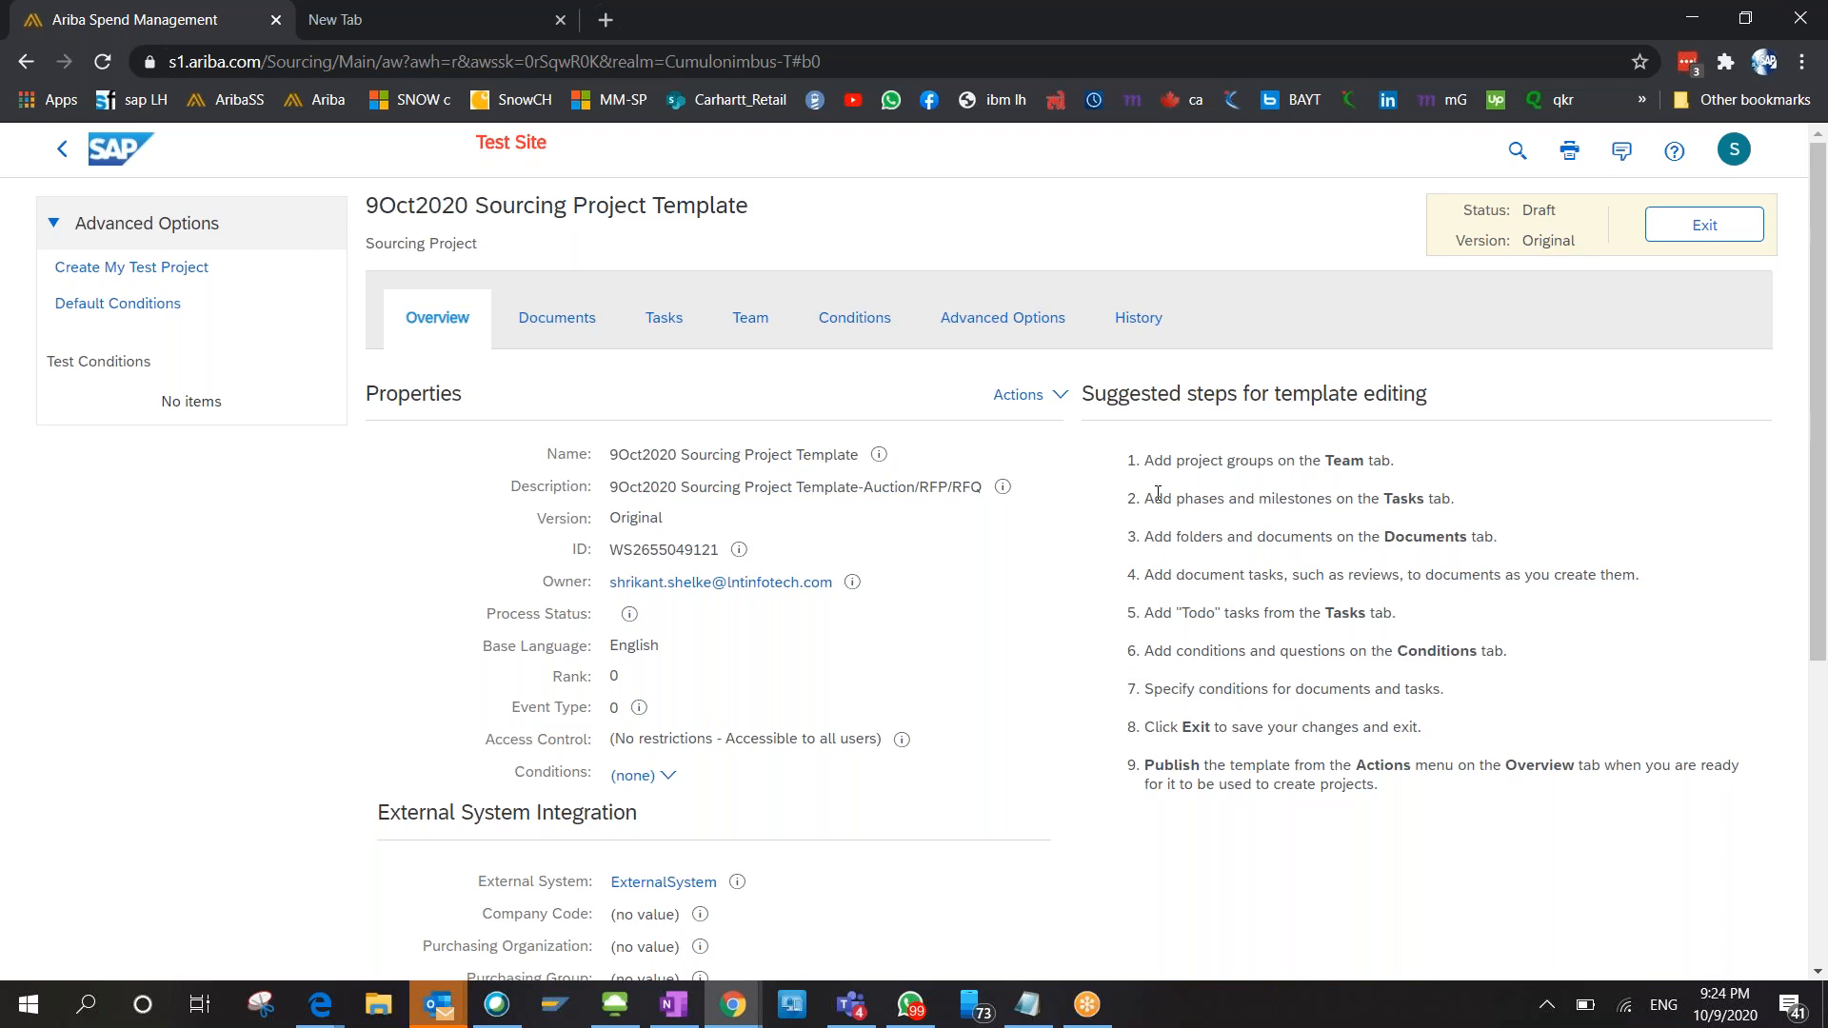
{"action": "triple_click", "coordinate": [1281, 454]}
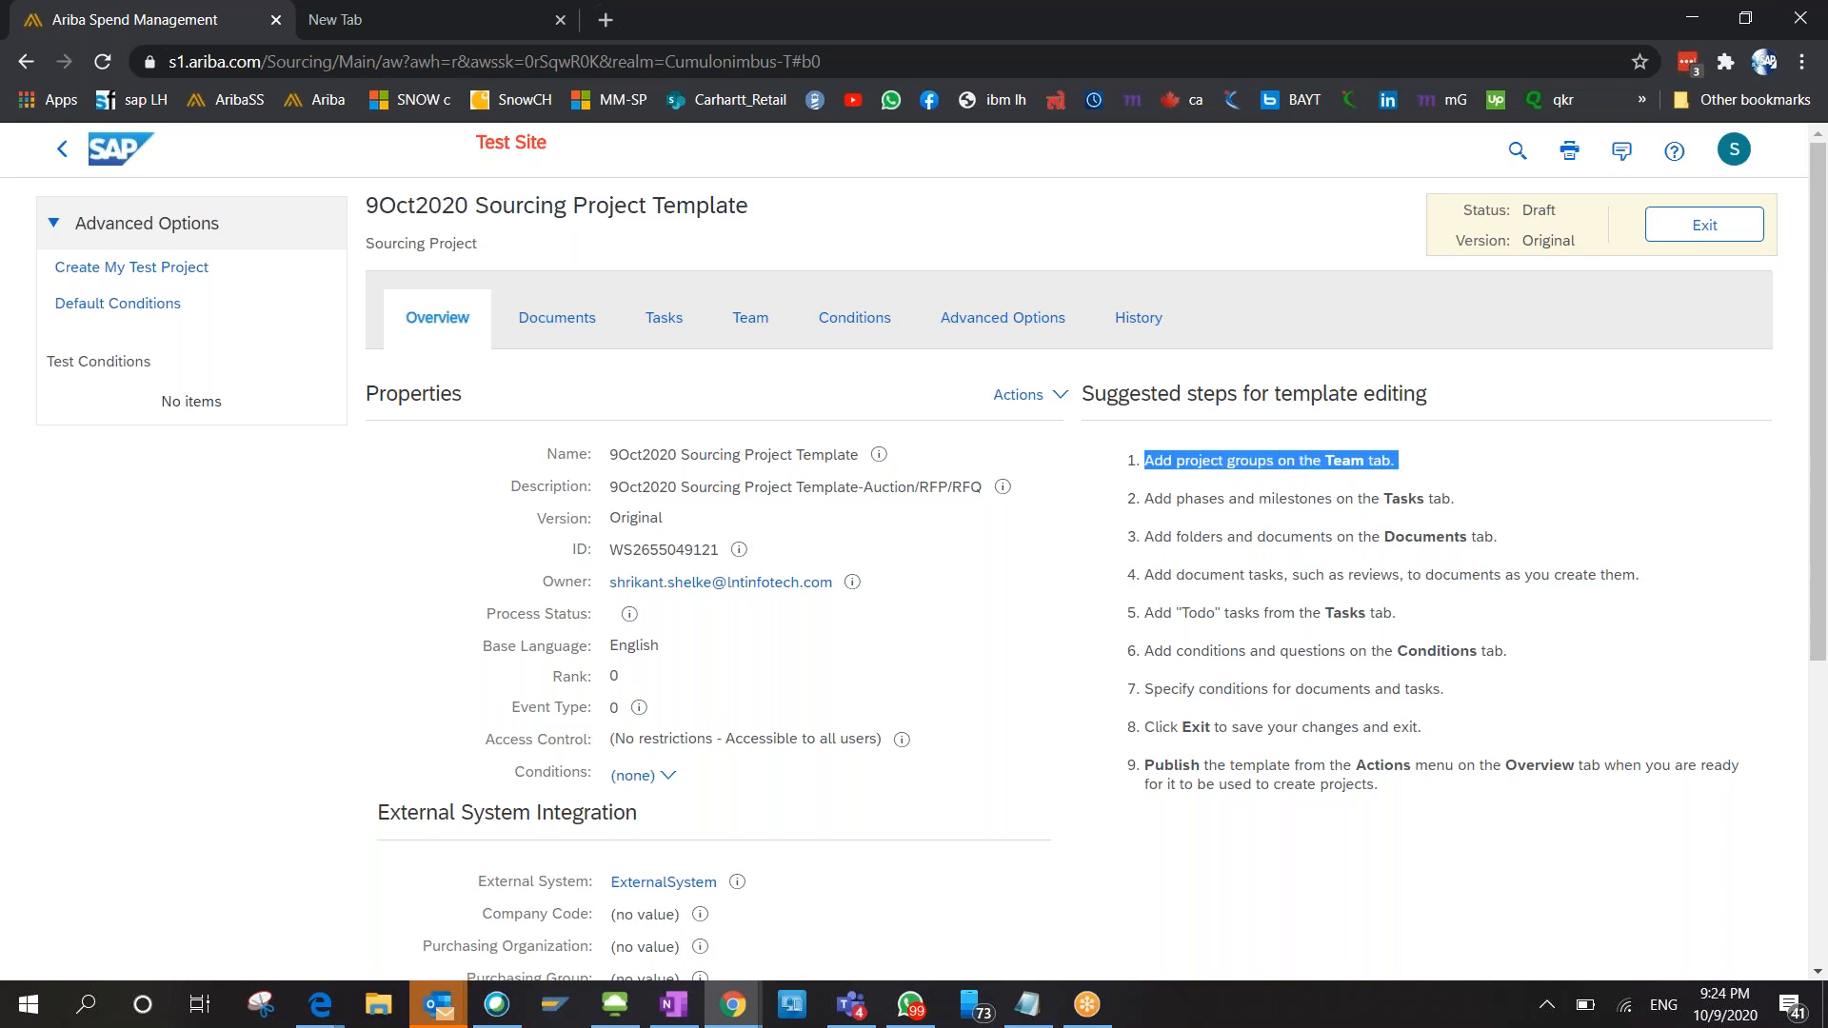
{"action": "double_click", "coordinate": [1281, 515]}
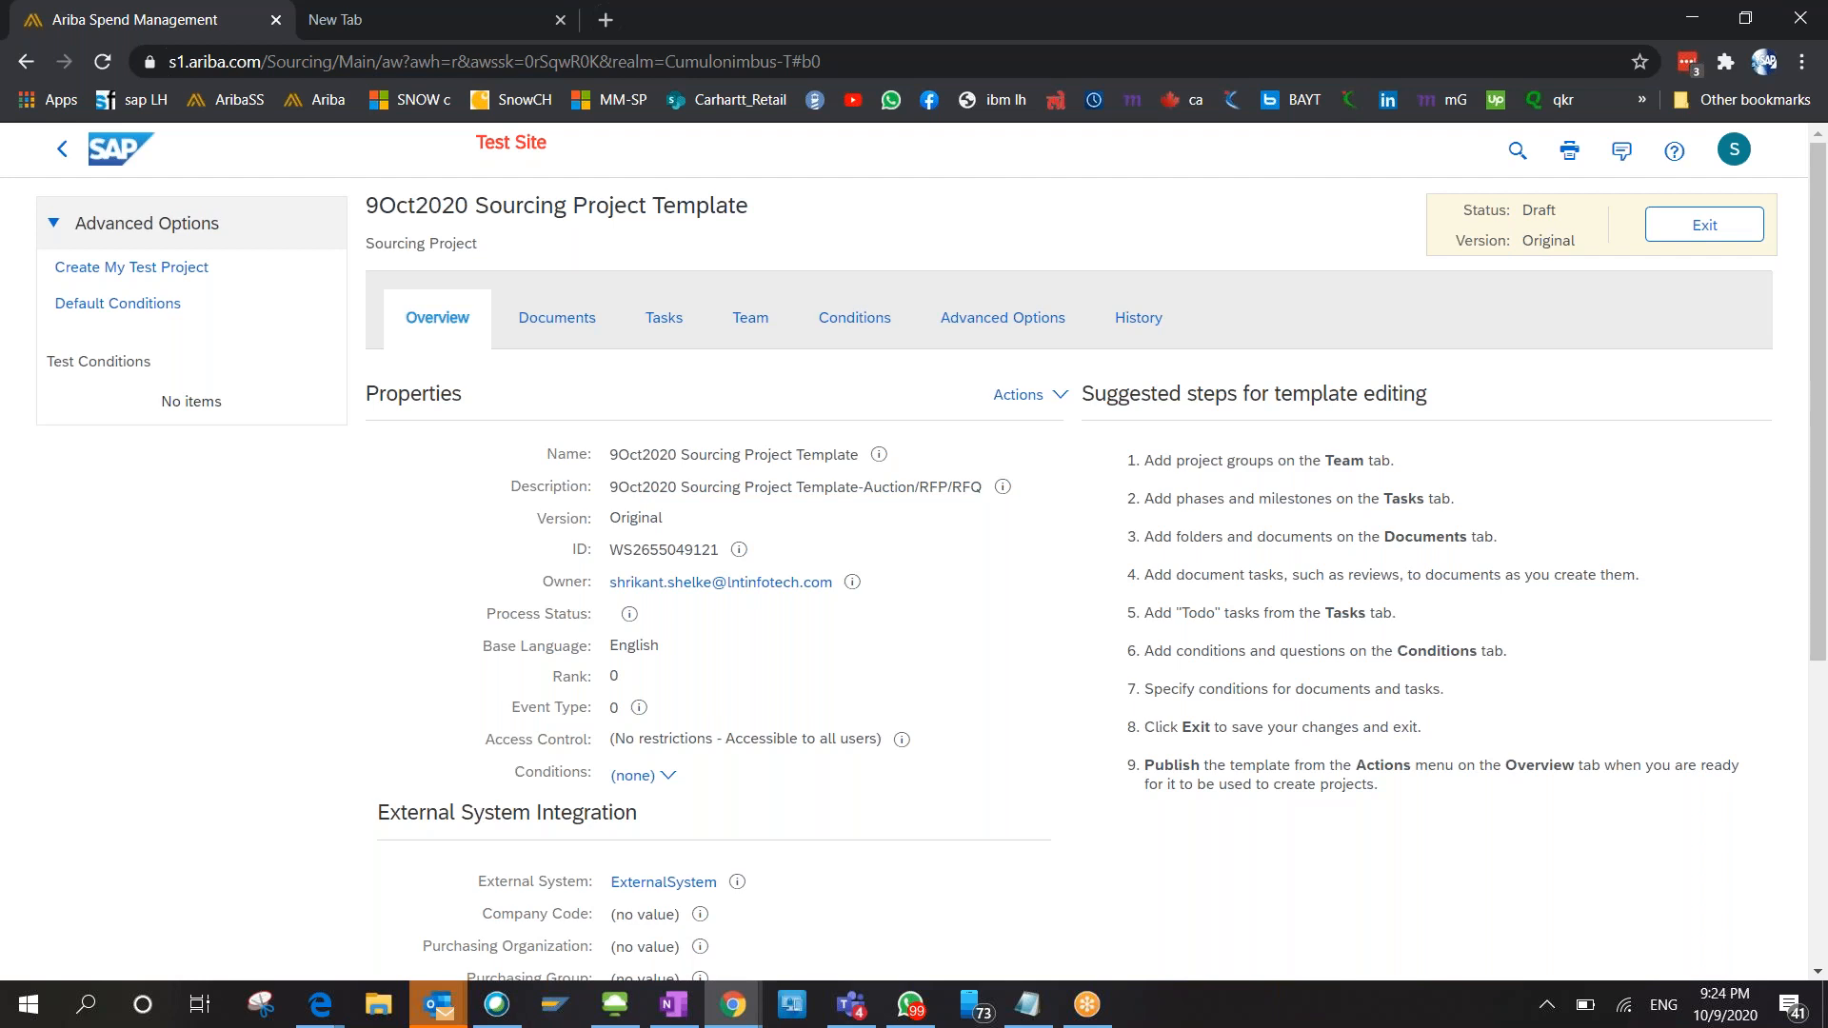
{"action": "triple_click", "coordinate": [1272, 495]}
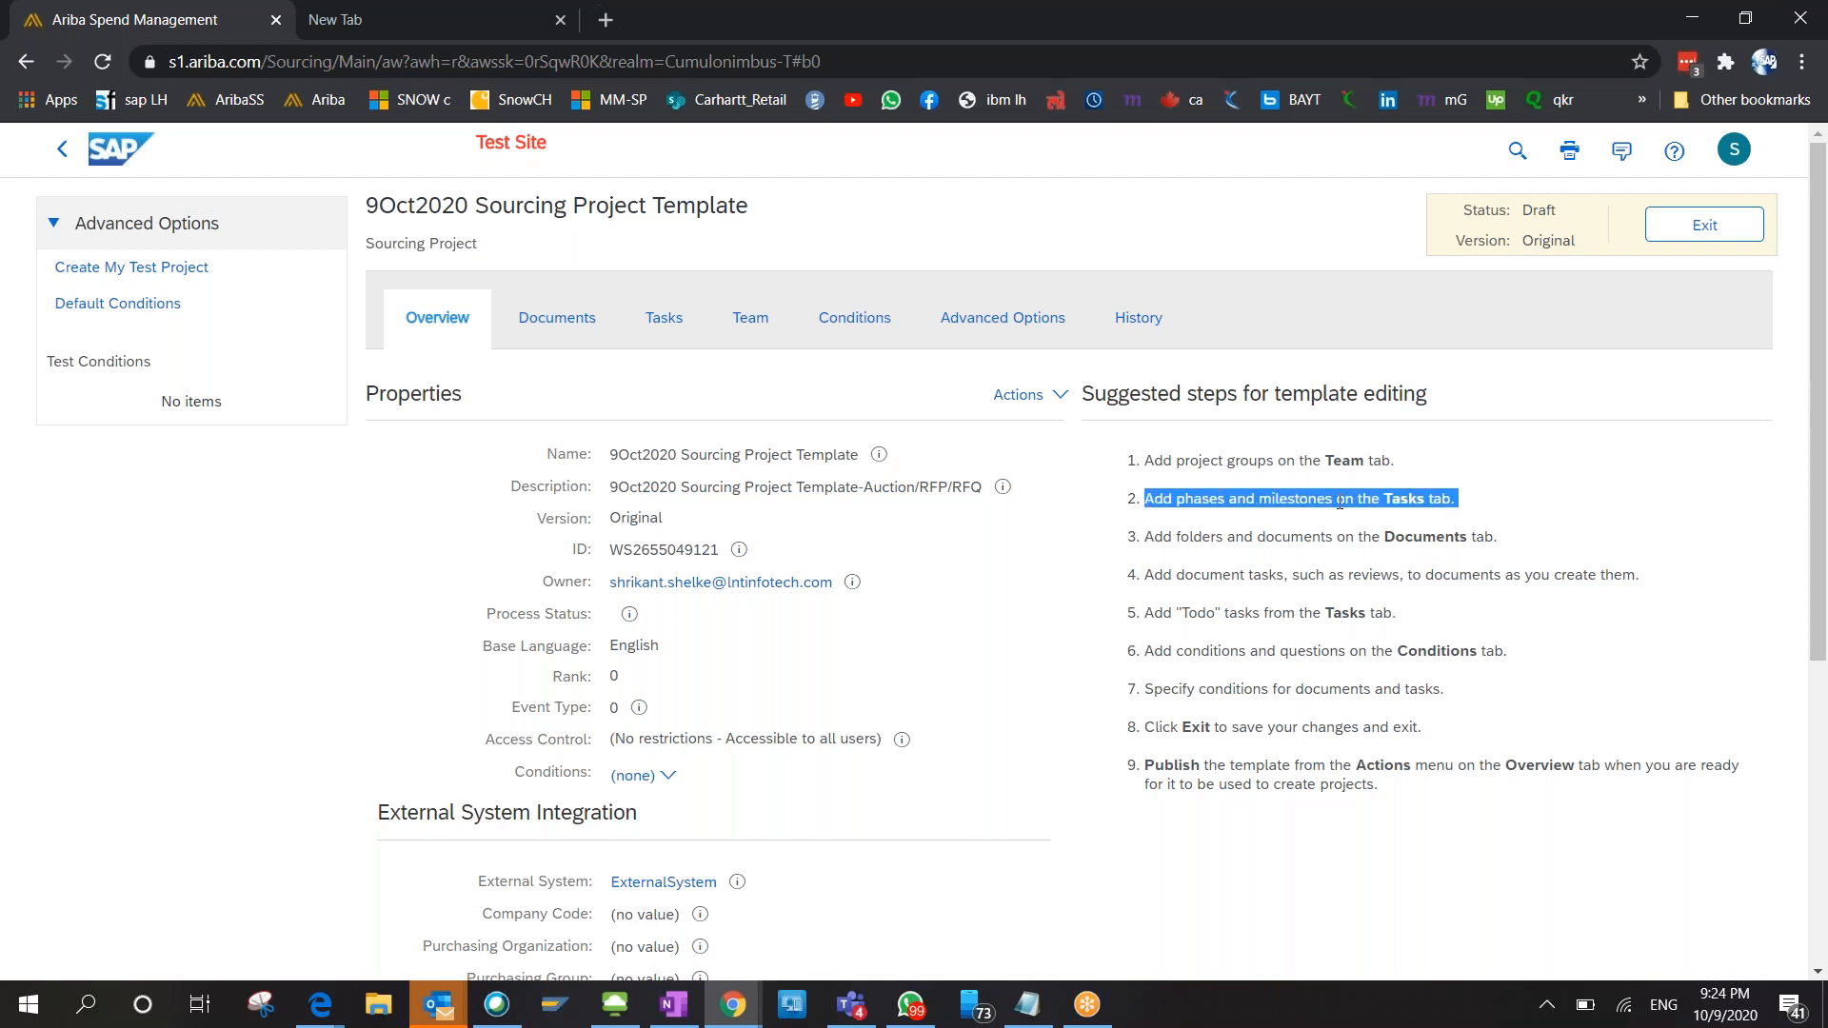
{"action": "triple_click", "coordinate": [1204, 542]}
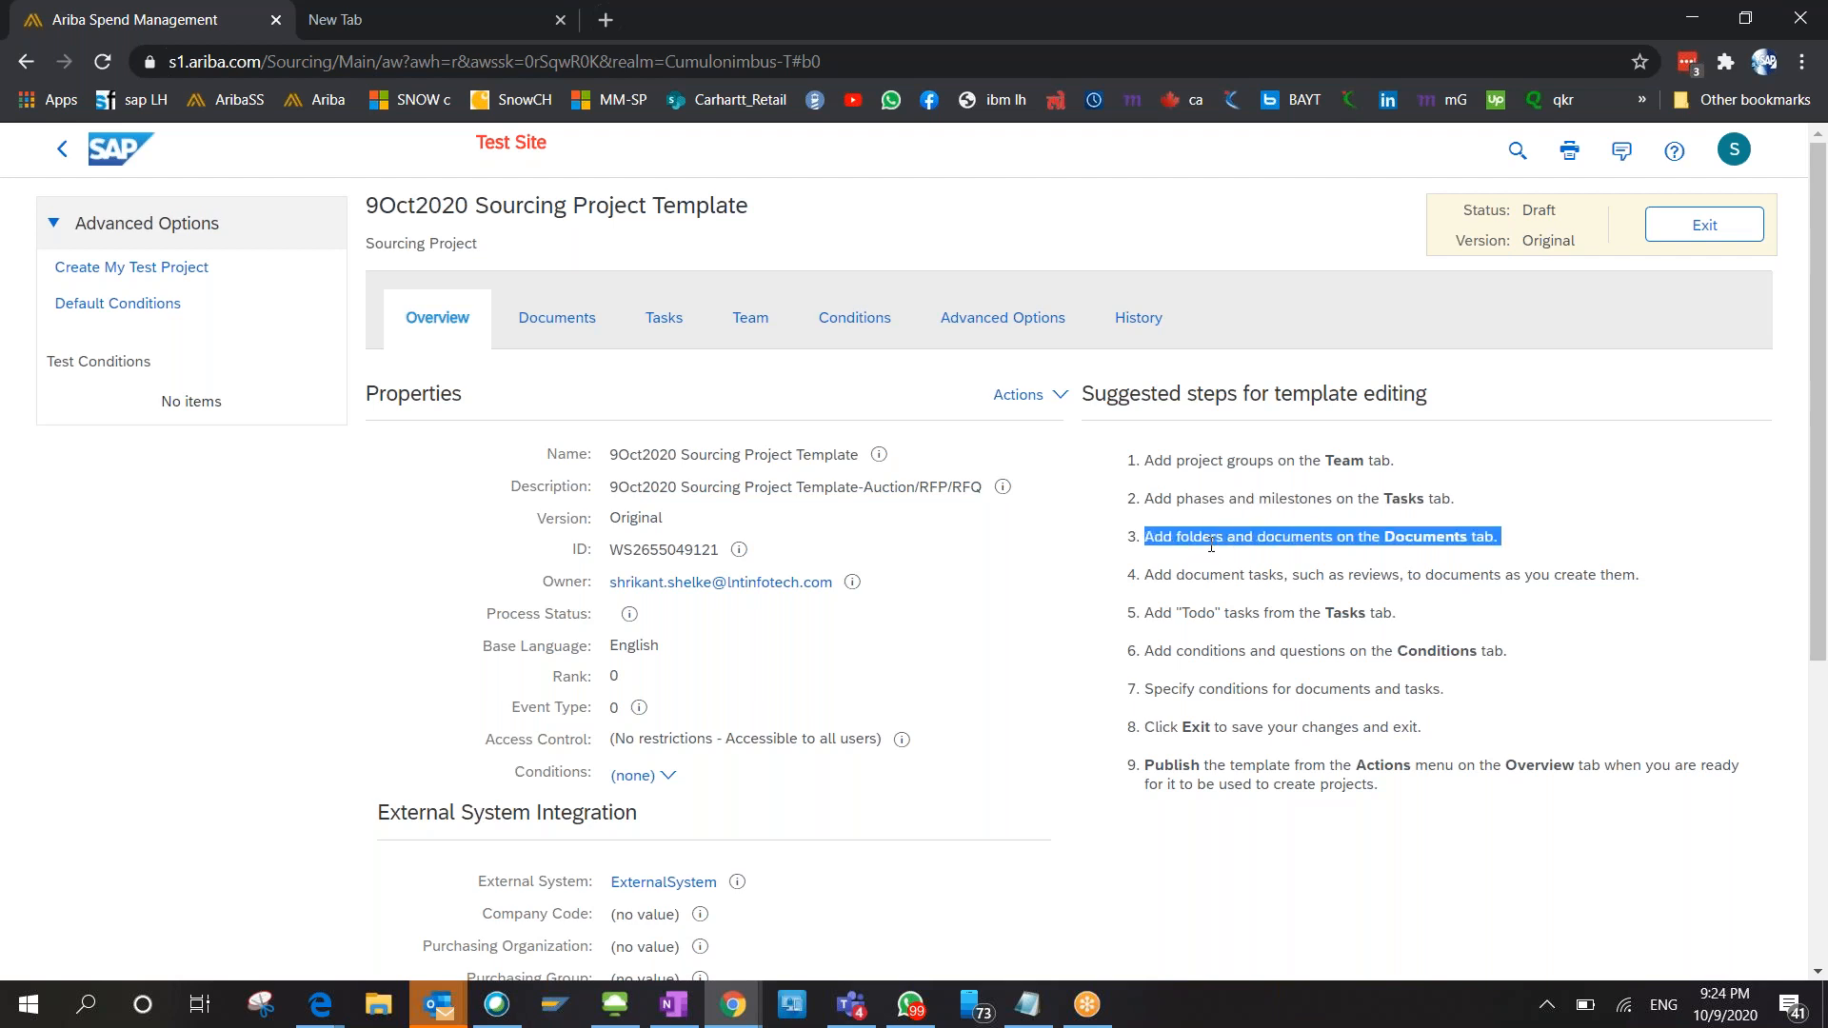
{"action": "left_click", "coordinate": [1211, 545]}
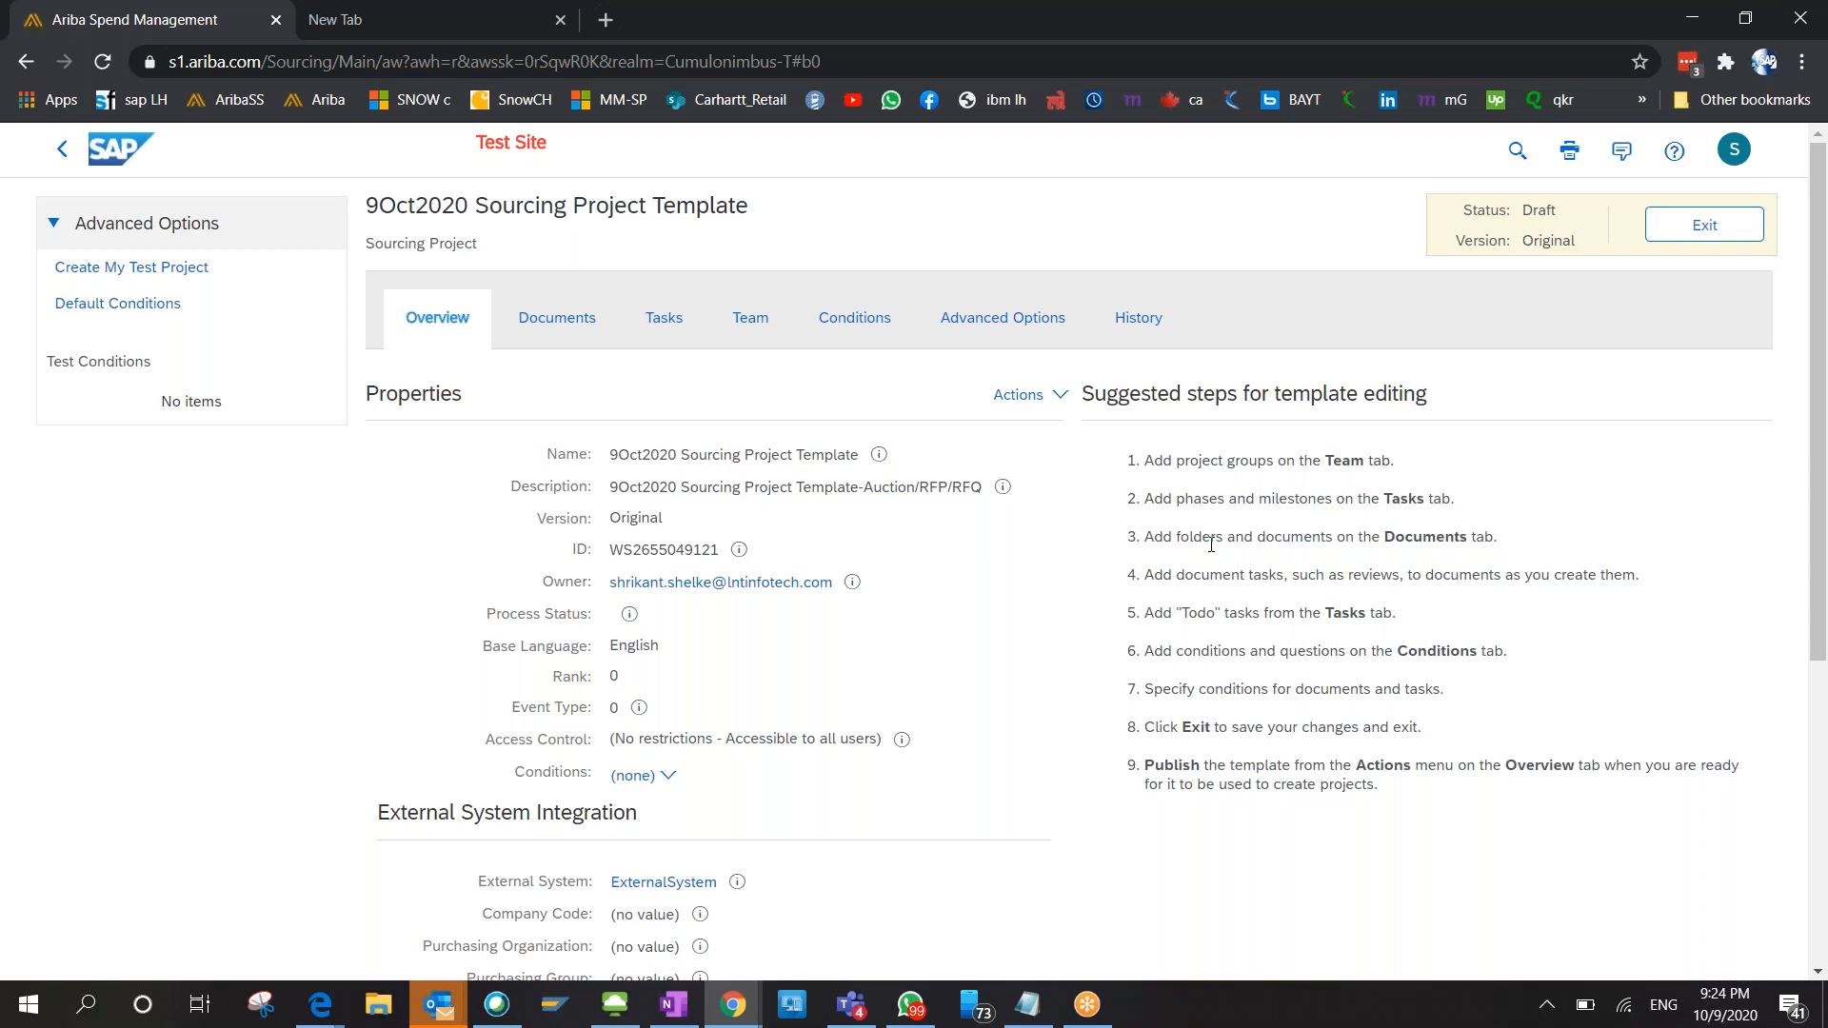
{"action": "triple_click", "coordinate": [1184, 573]}
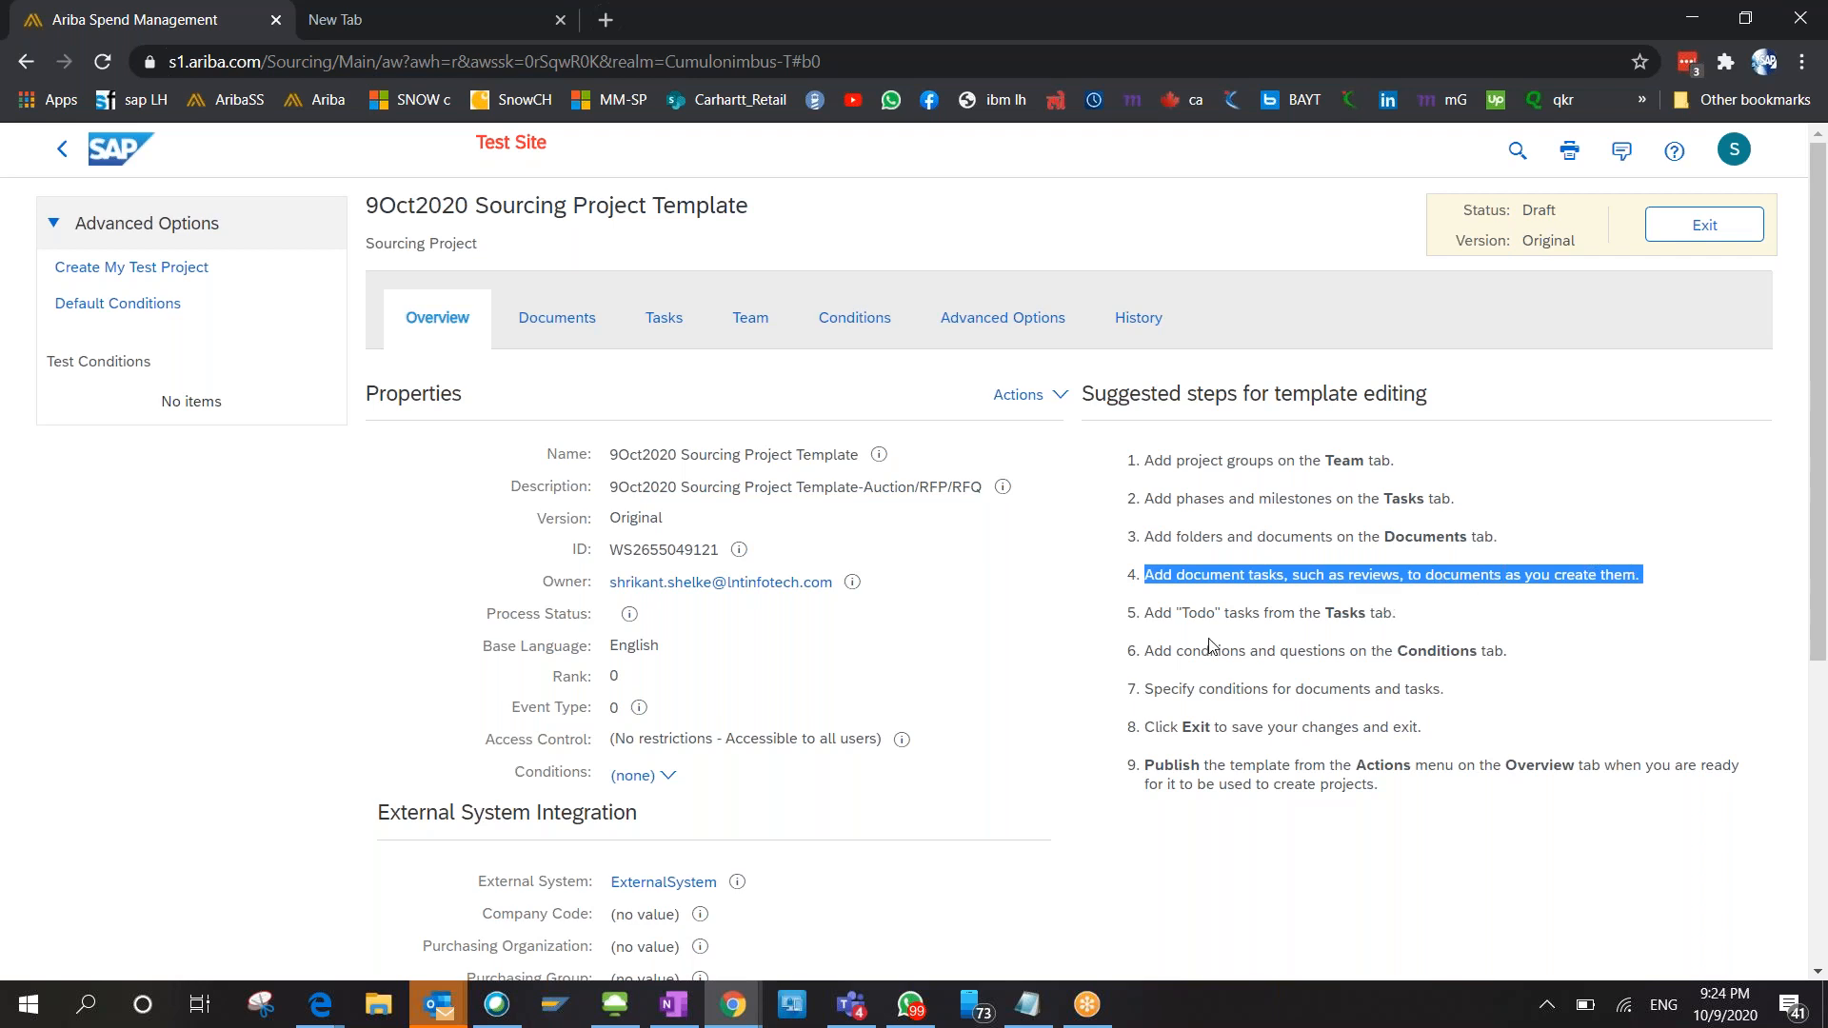
{"action": "triple_click", "coordinate": [1164, 609]}
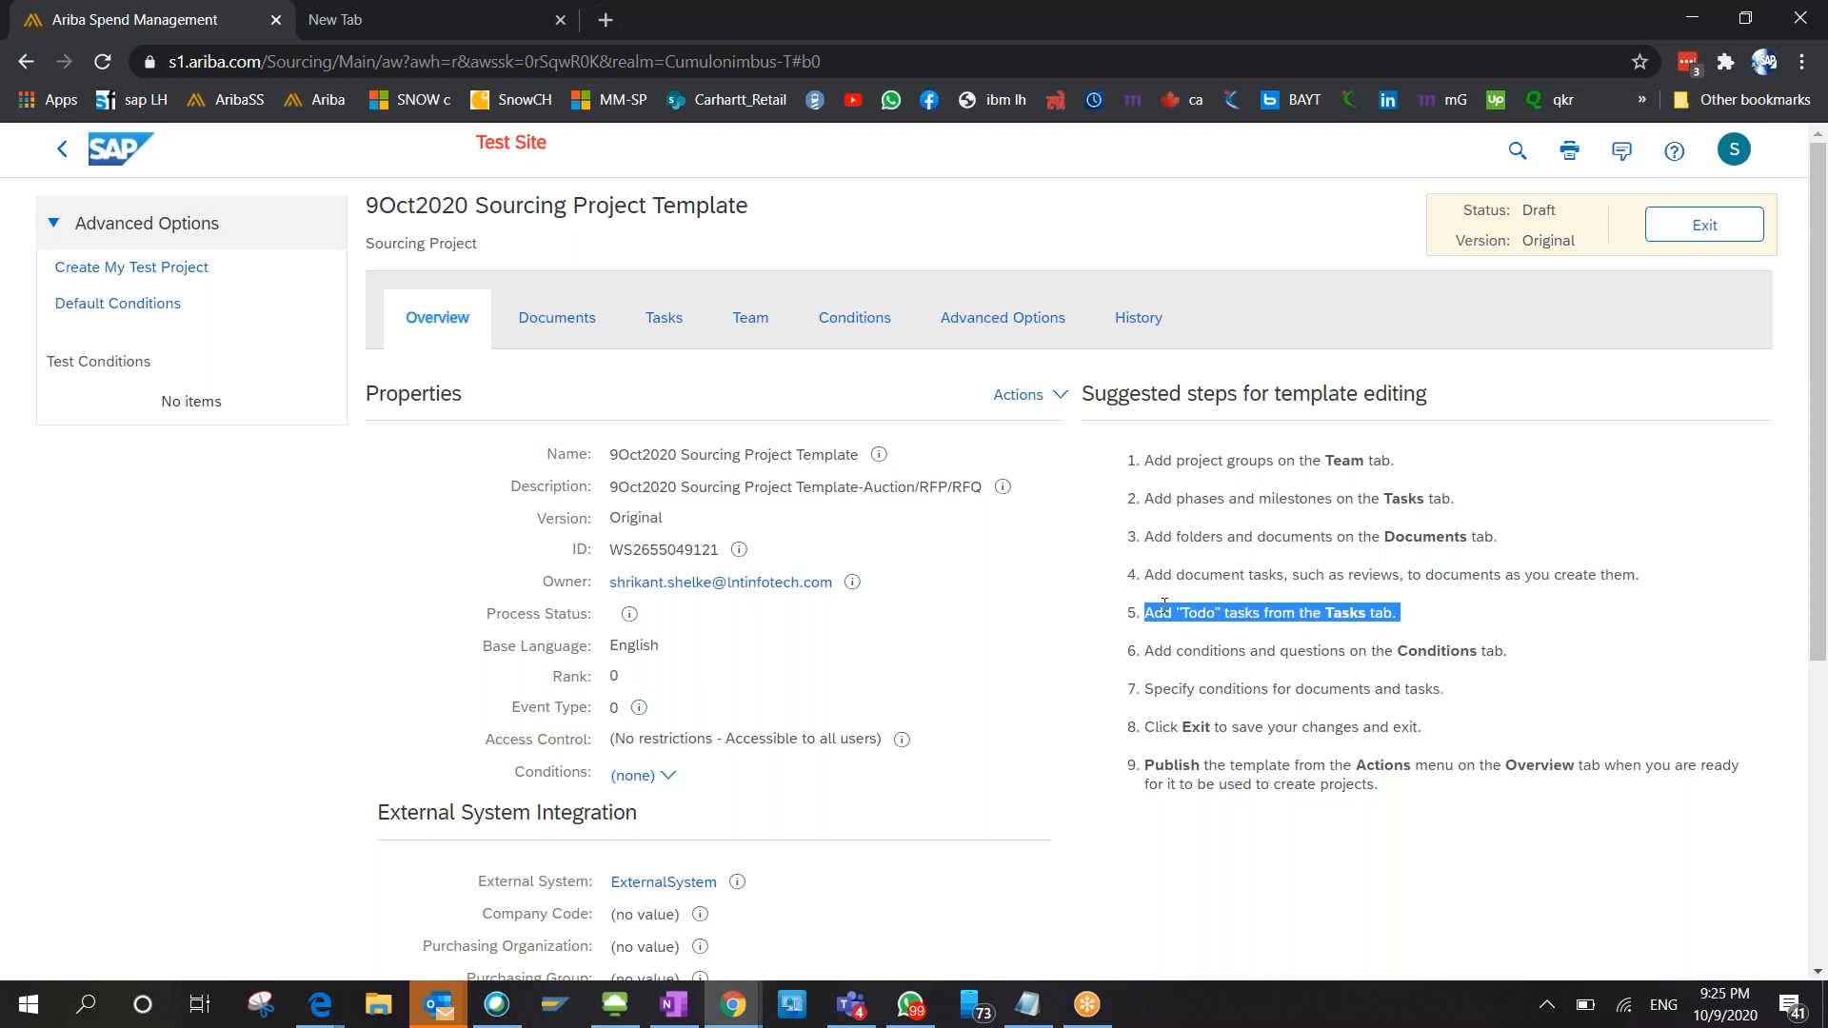
{"action": "triple_click", "coordinate": [1217, 655]}
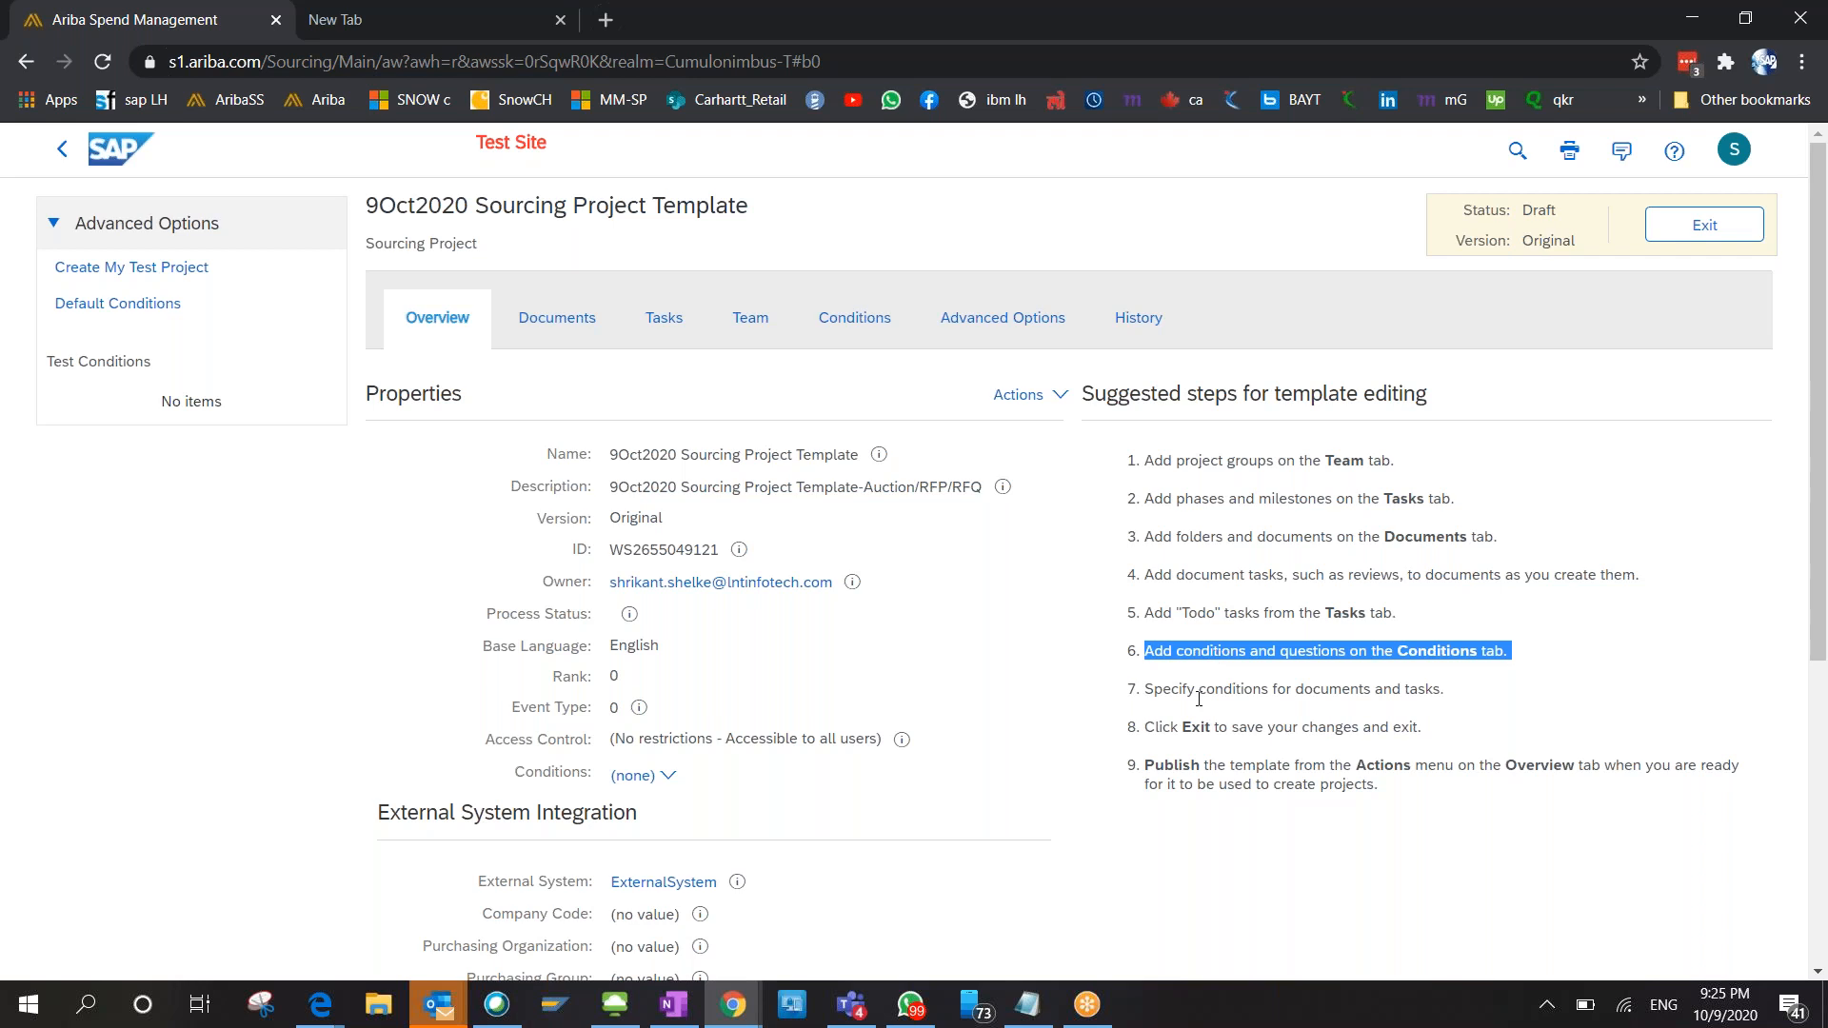
{"action": "triple_click", "coordinate": [1238, 687]}
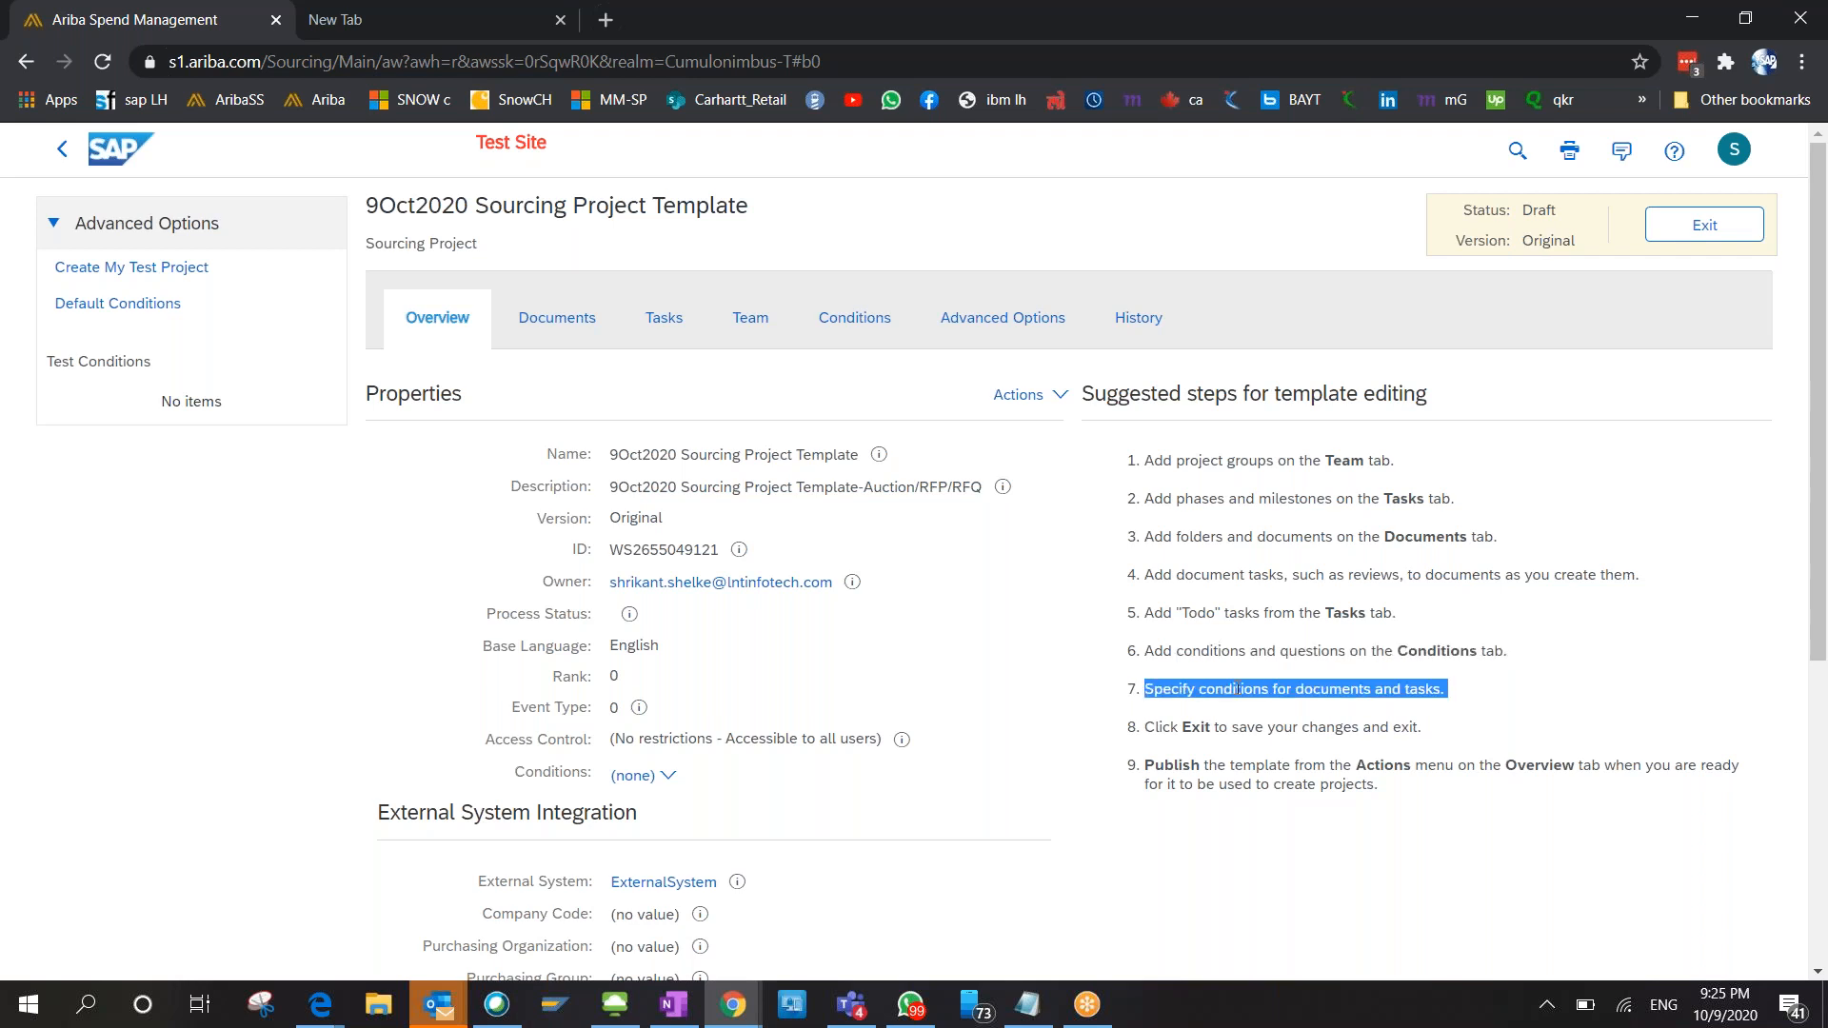
{"action": "triple_click", "coordinate": [1218, 727]}
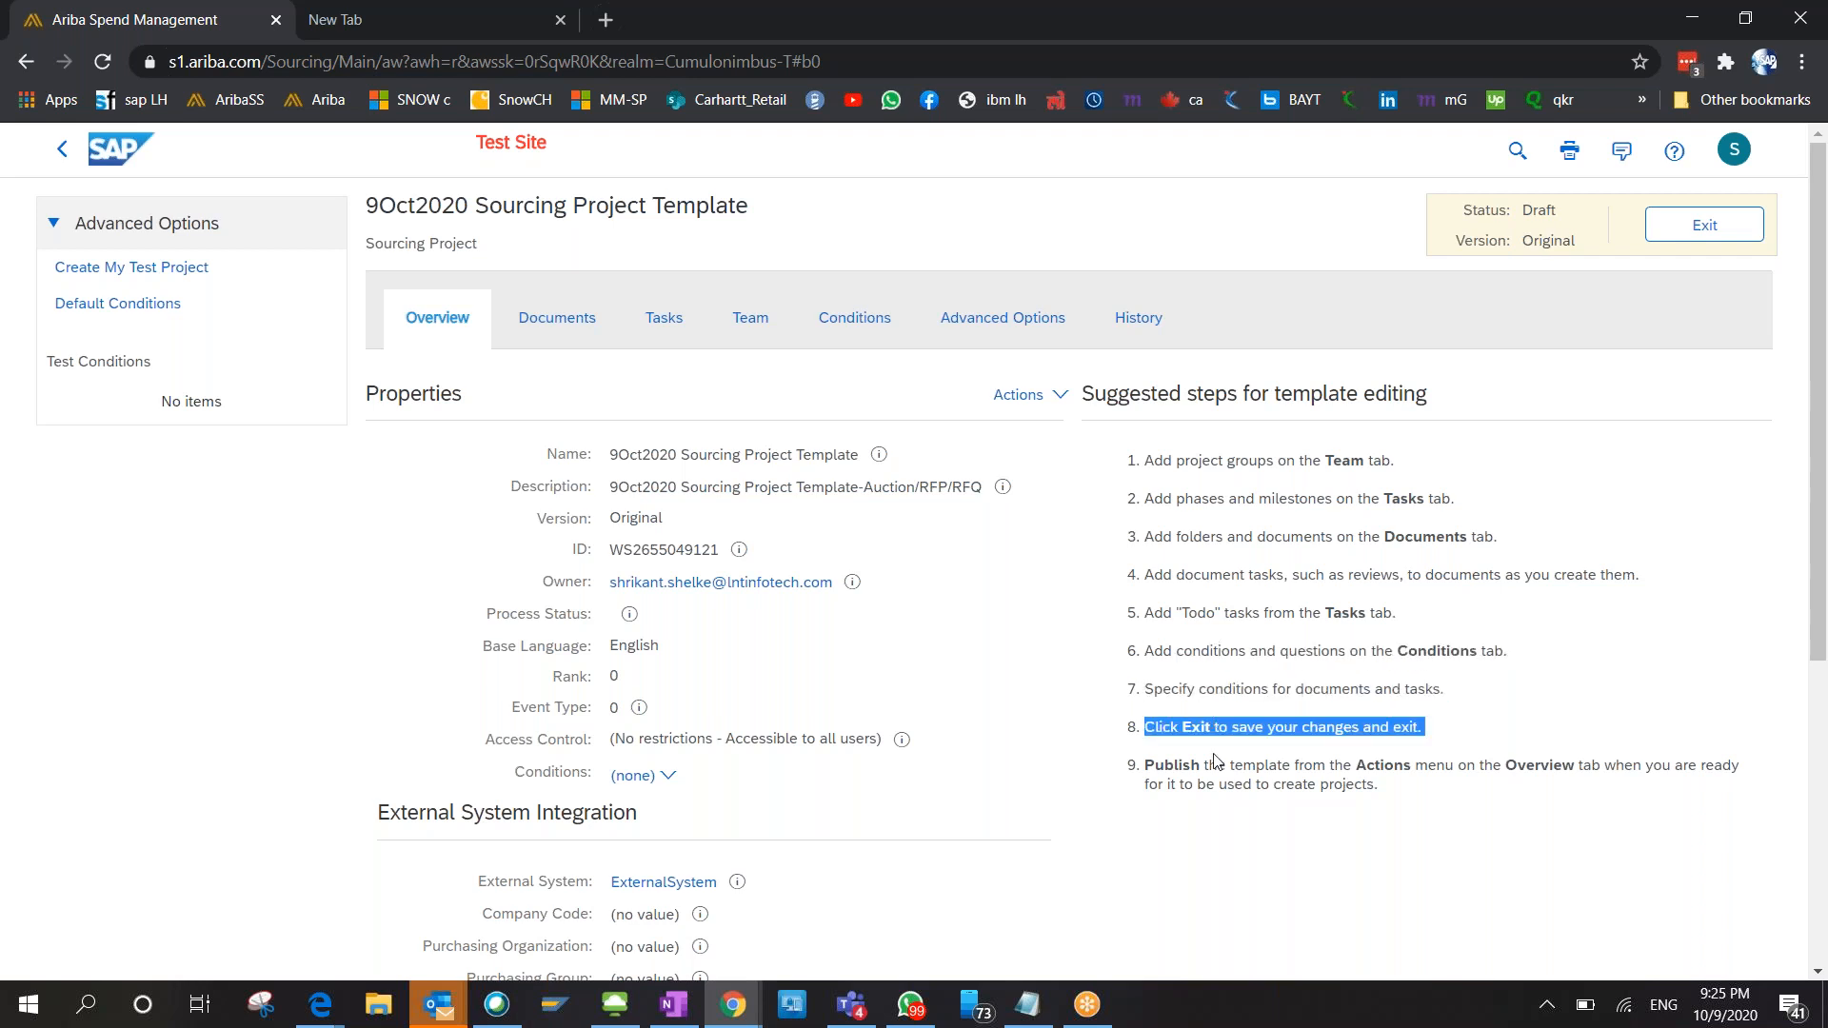
{"action": "triple_click", "coordinate": [1217, 764]}
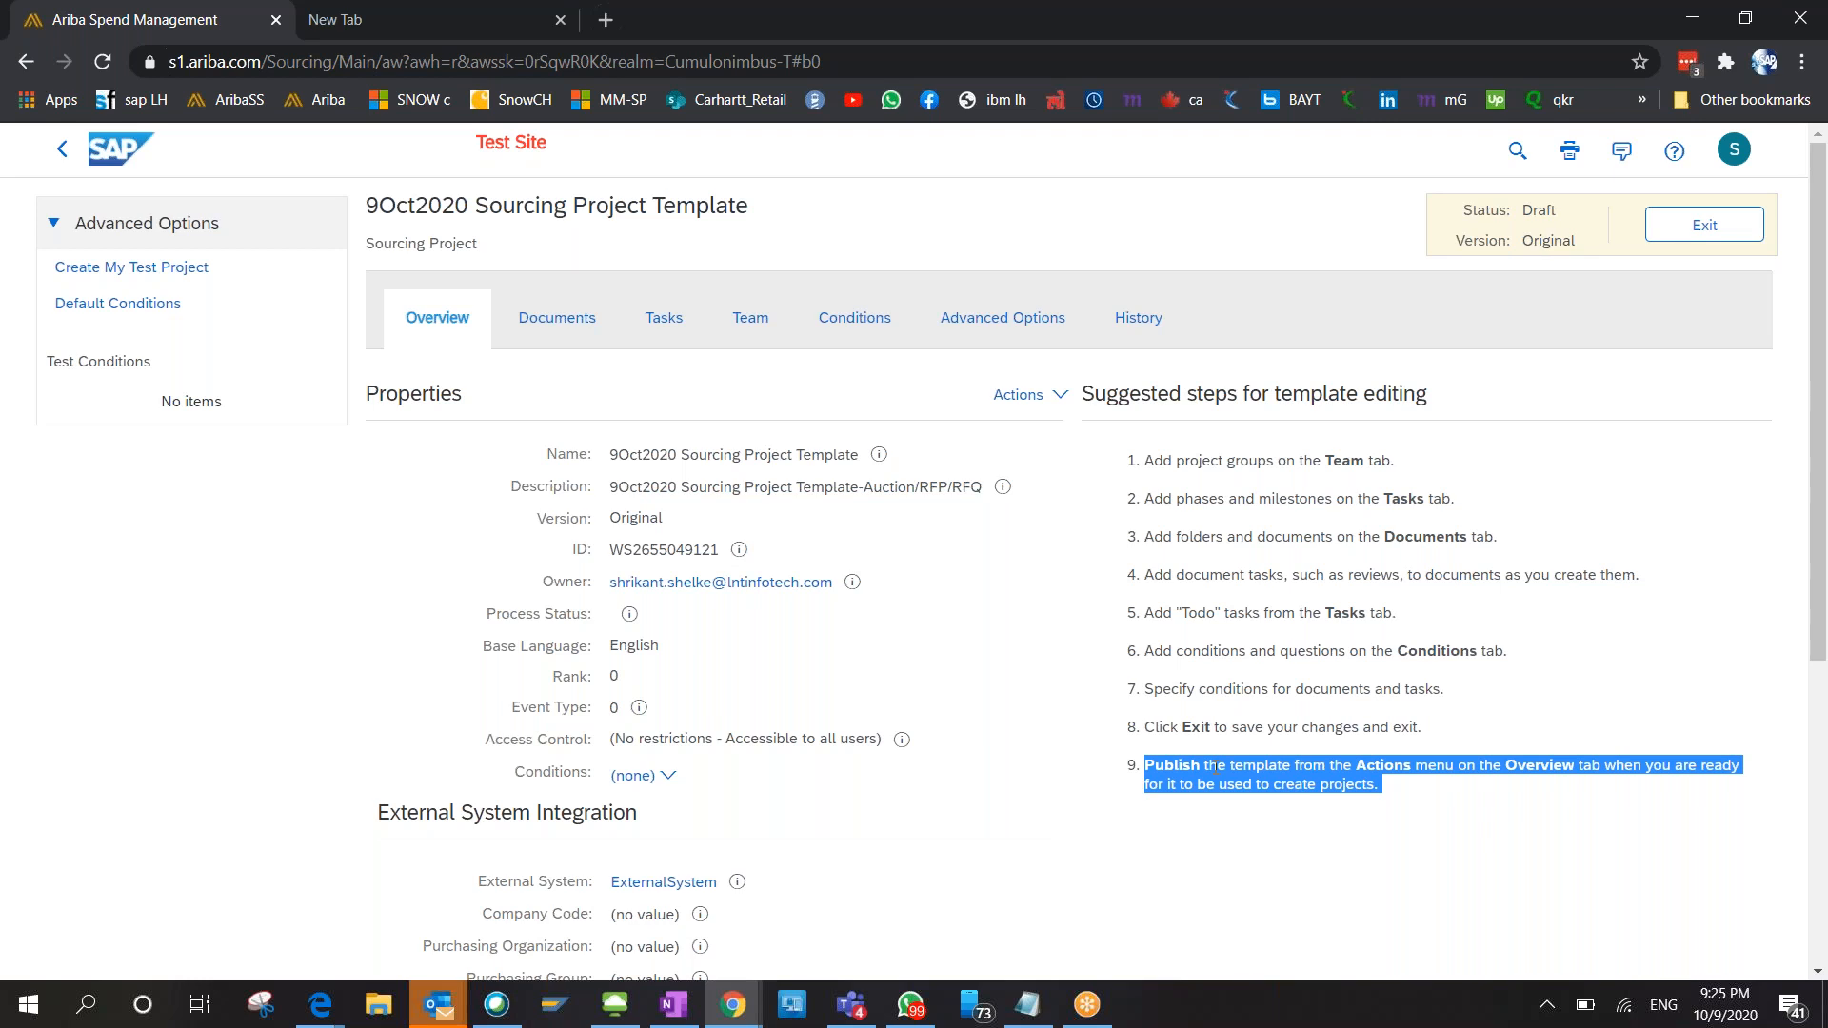
{"action": "left_click", "coordinate": [1215, 767]}
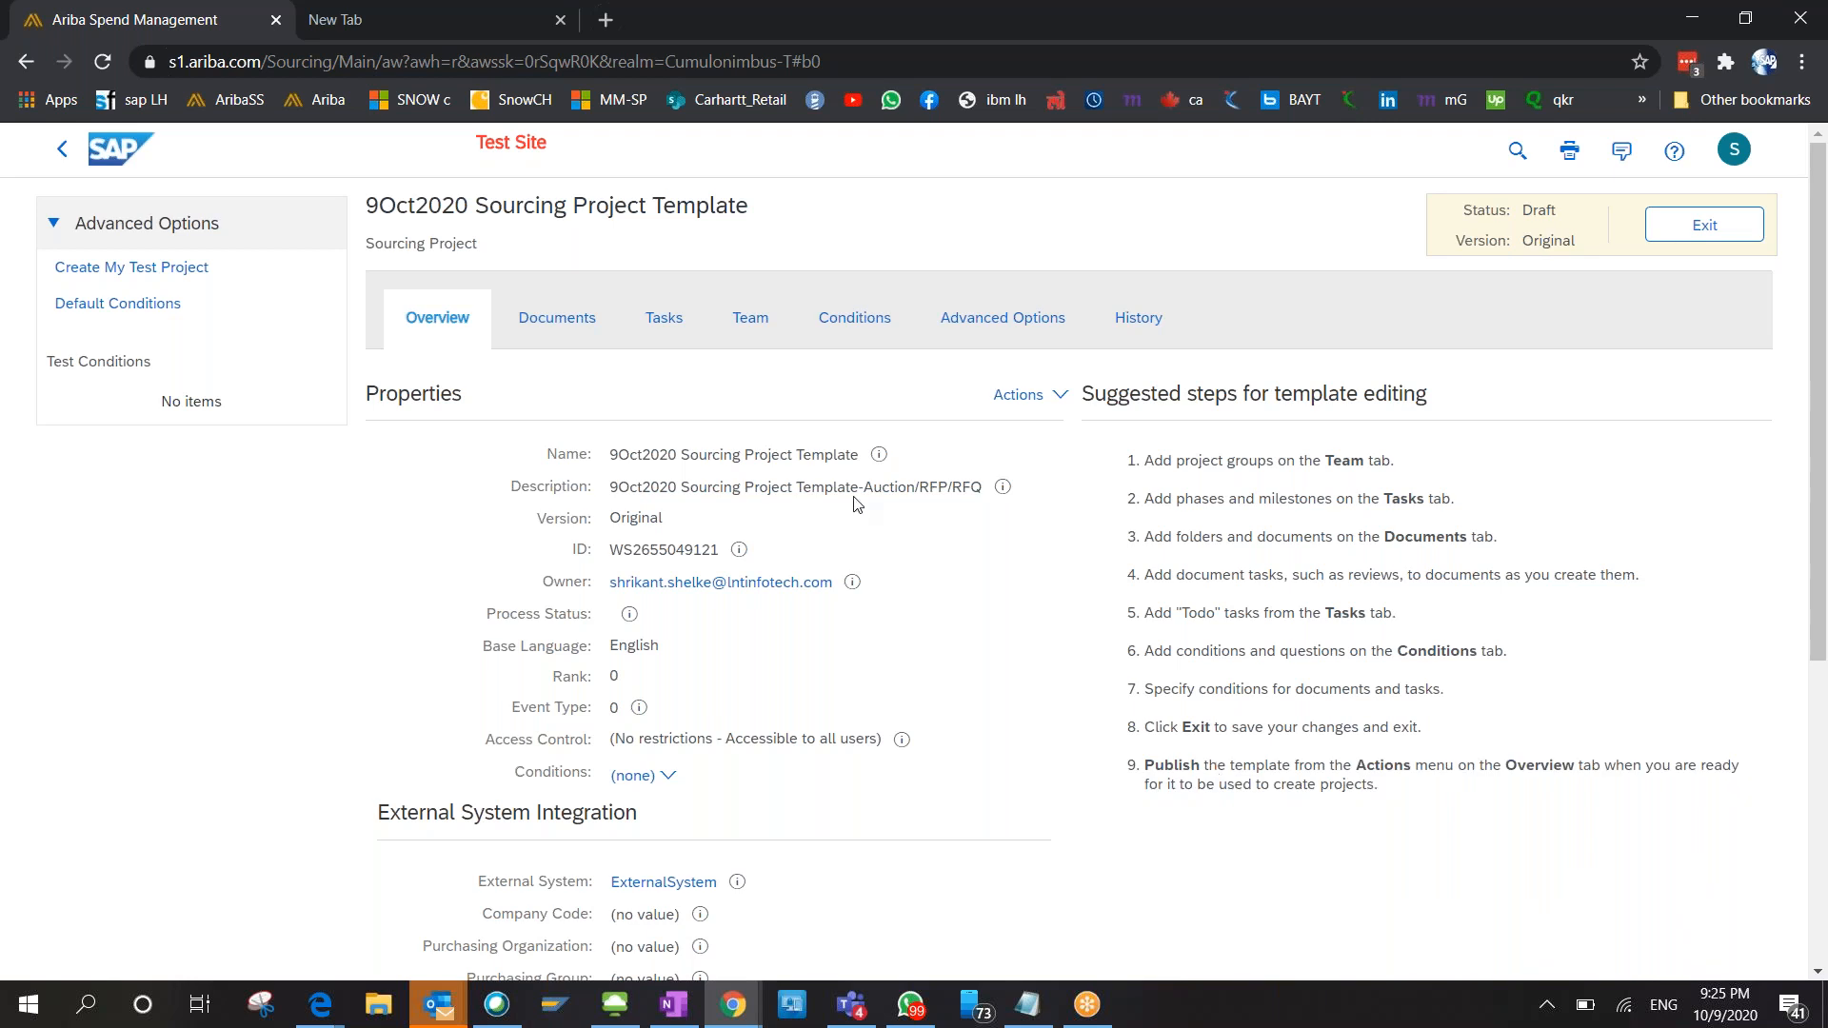
View the template's tasks, return to its overview, and highlight the project type and the first suggested editing step about project groups.
{"action": "left_click", "coordinate": [685, 310]}
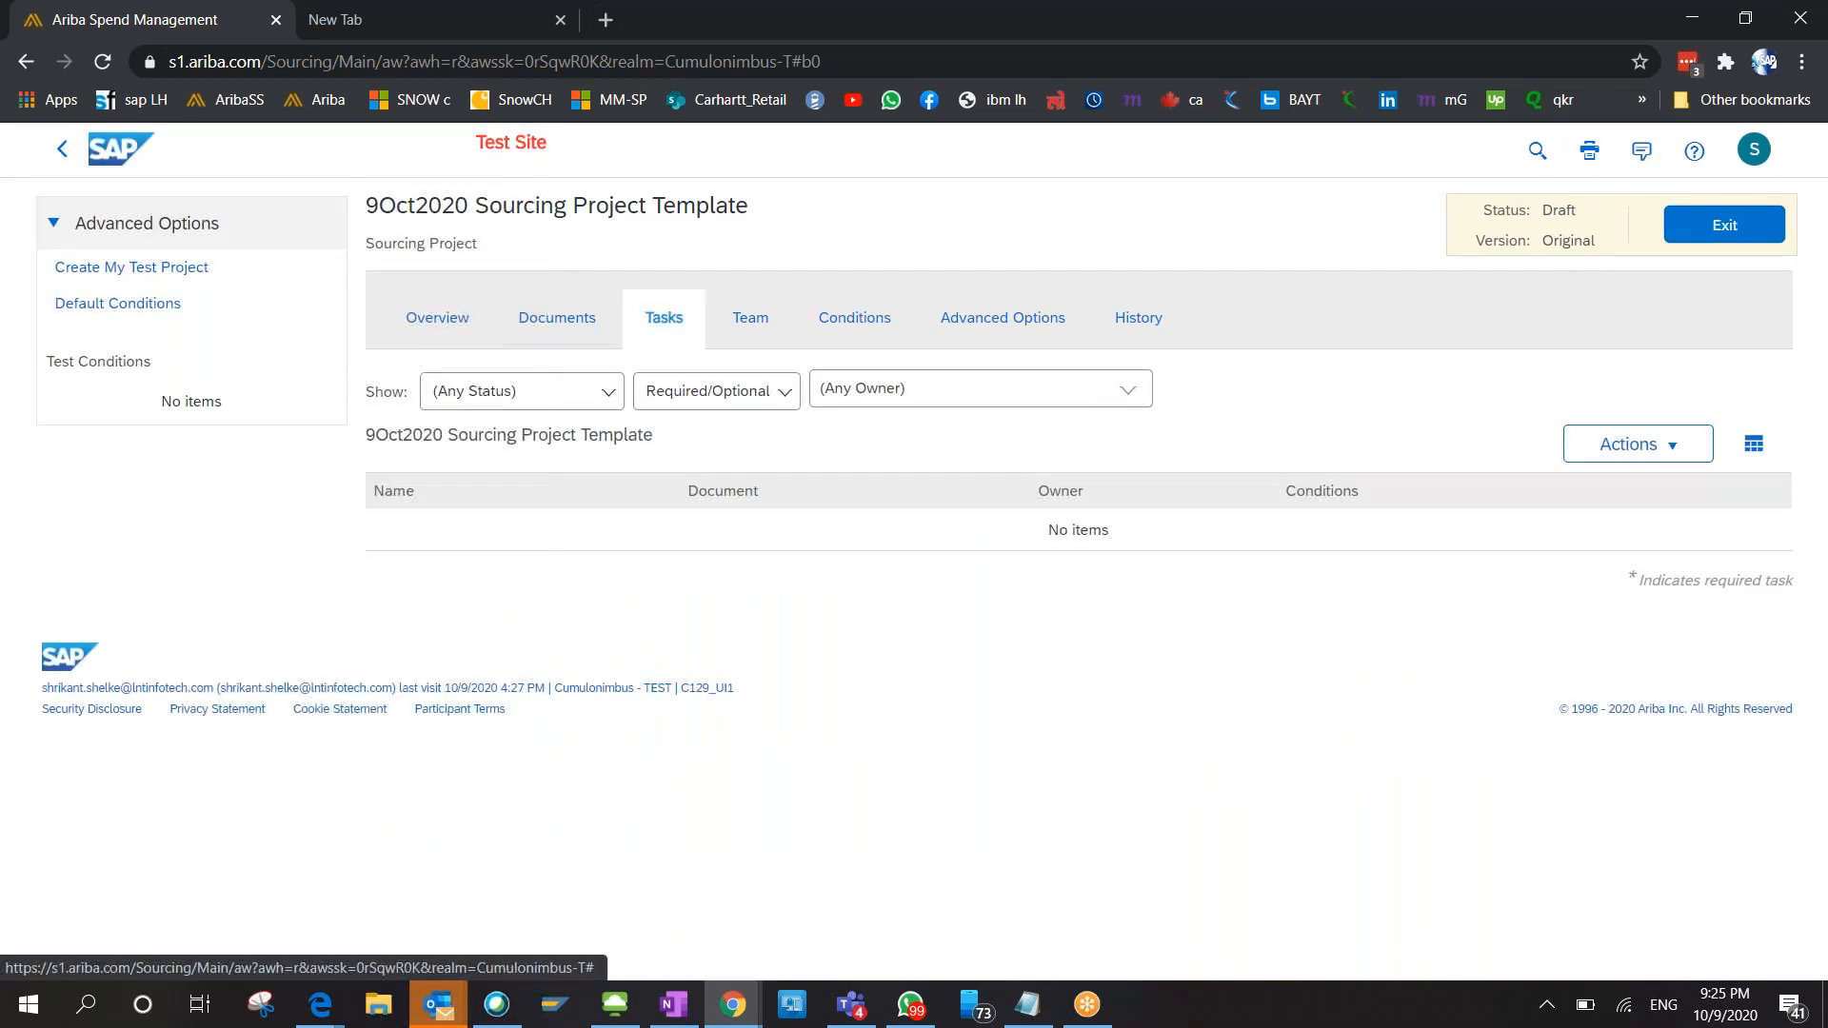
{"action": "left_click", "coordinate": [433, 313]}
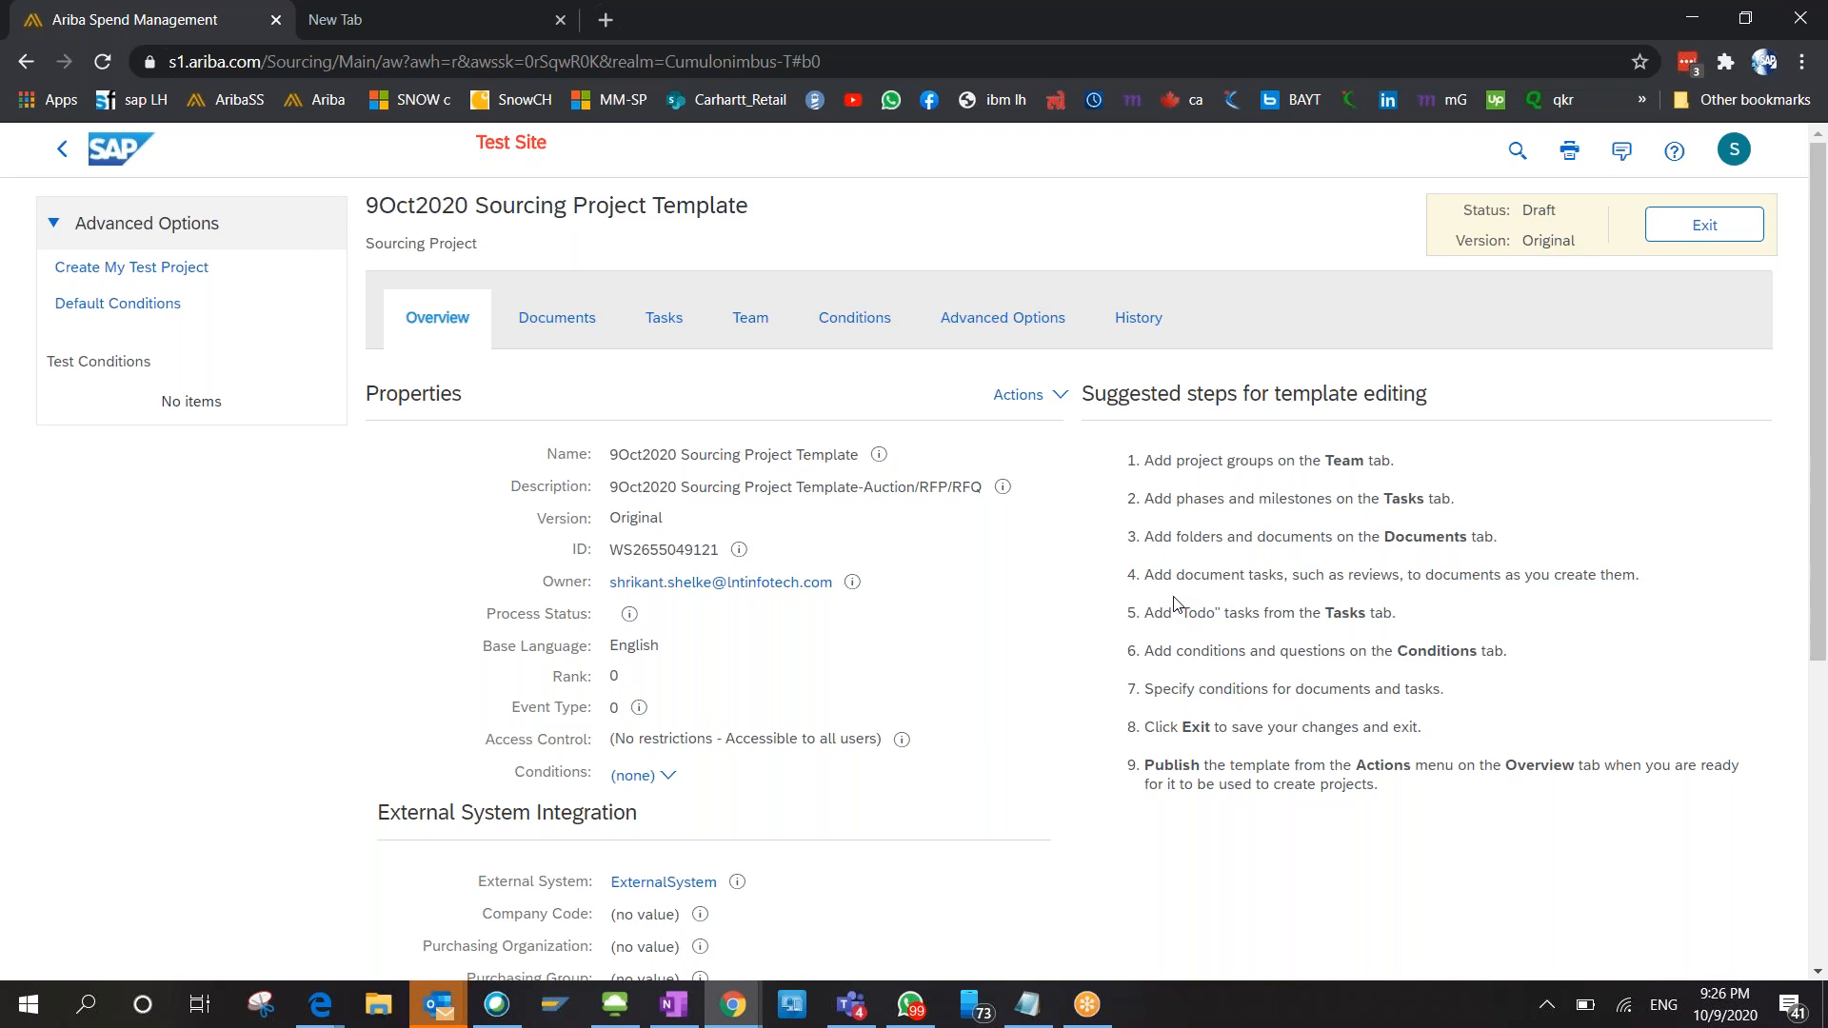
{"action": "triple_click", "coordinate": [427, 239]}
{"action": "left_click", "coordinate": [427, 238]}
{"action": "triple_click", "coordinate": [427, 240]}
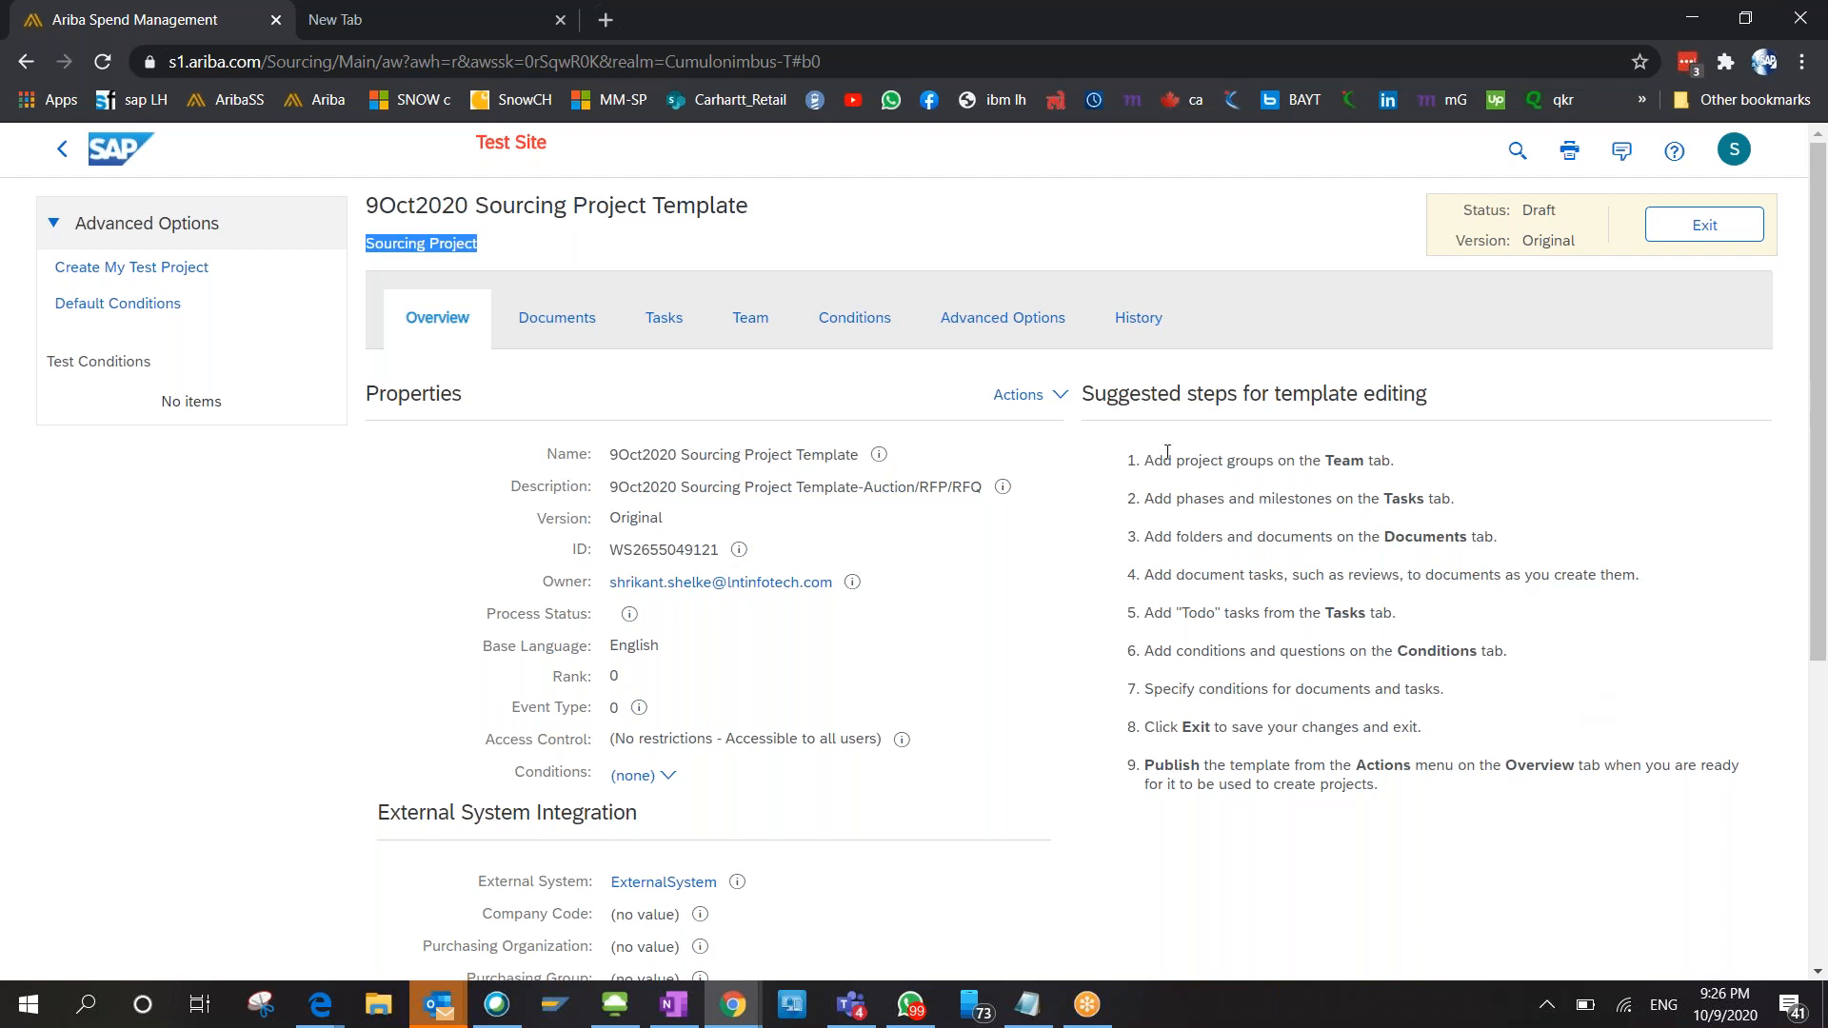
{"action": "left_click_drag", "start_coordinate": [1135, 457], "coordinate": [1398, 461]}
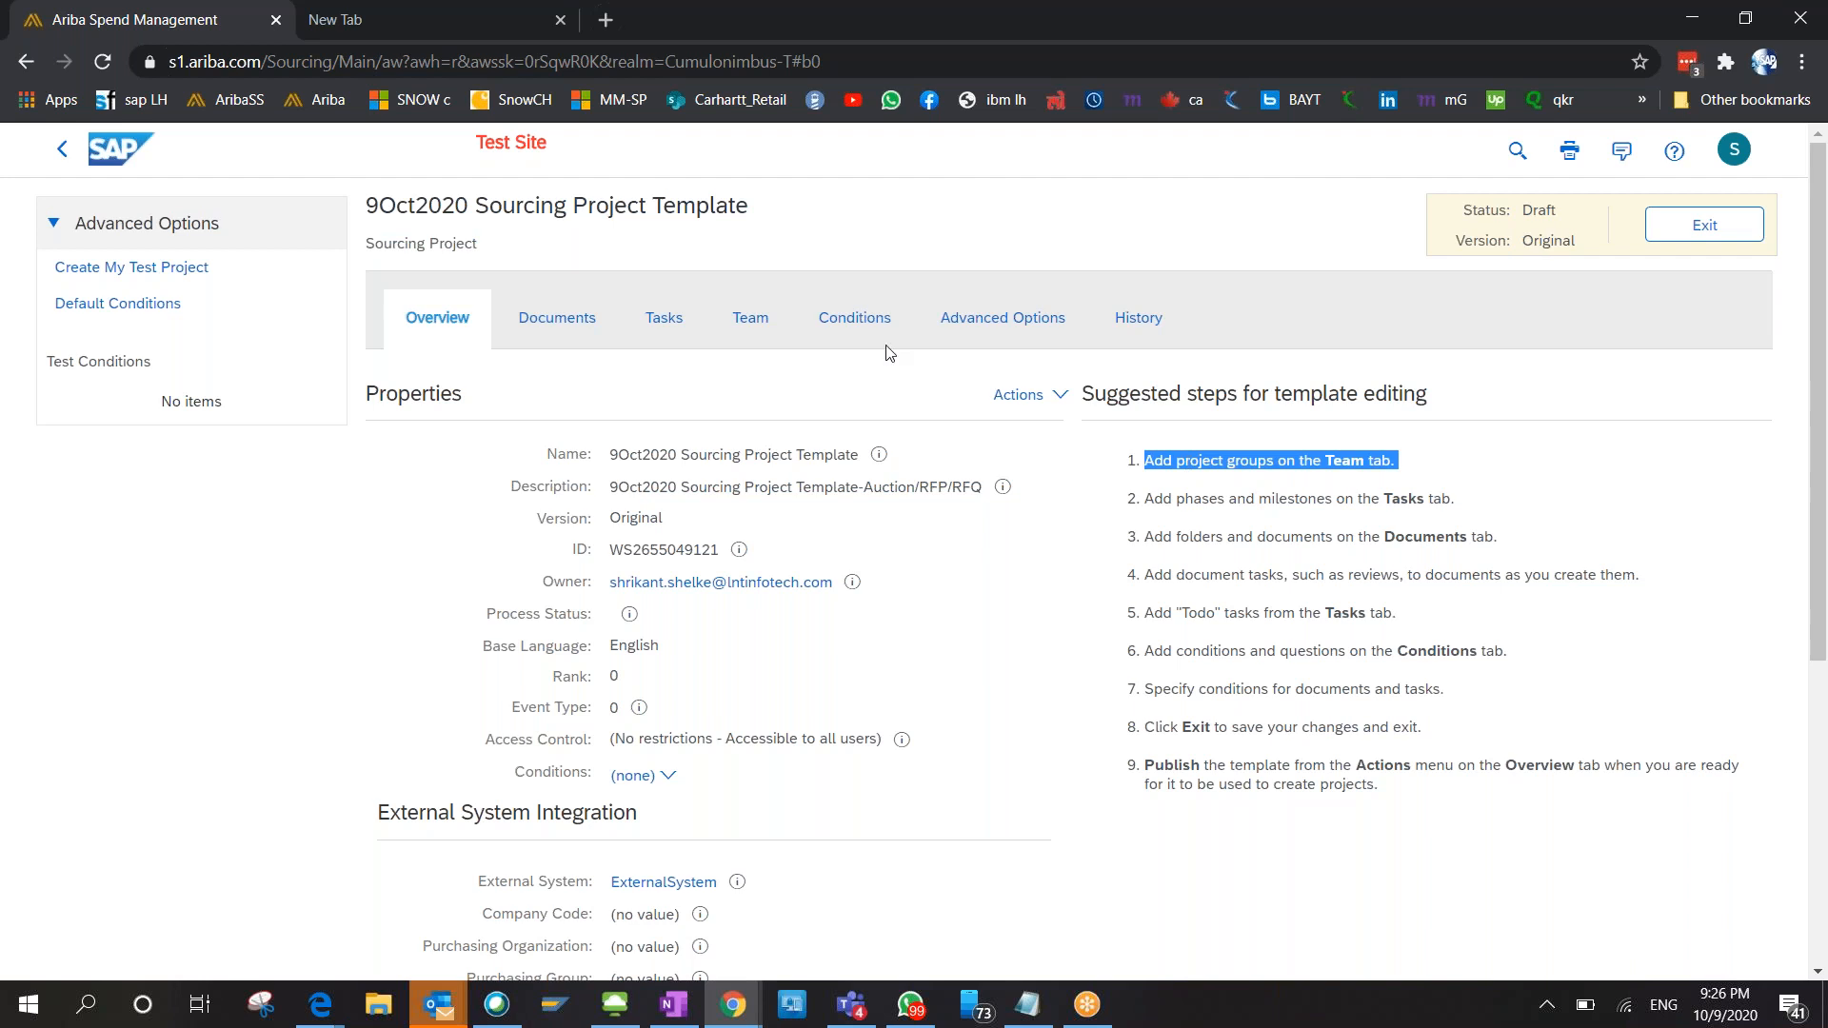
Start editing the template's team members and add a new project group titled "9 oct".
{"action": "left_click", "coordinate": [745, 322]}
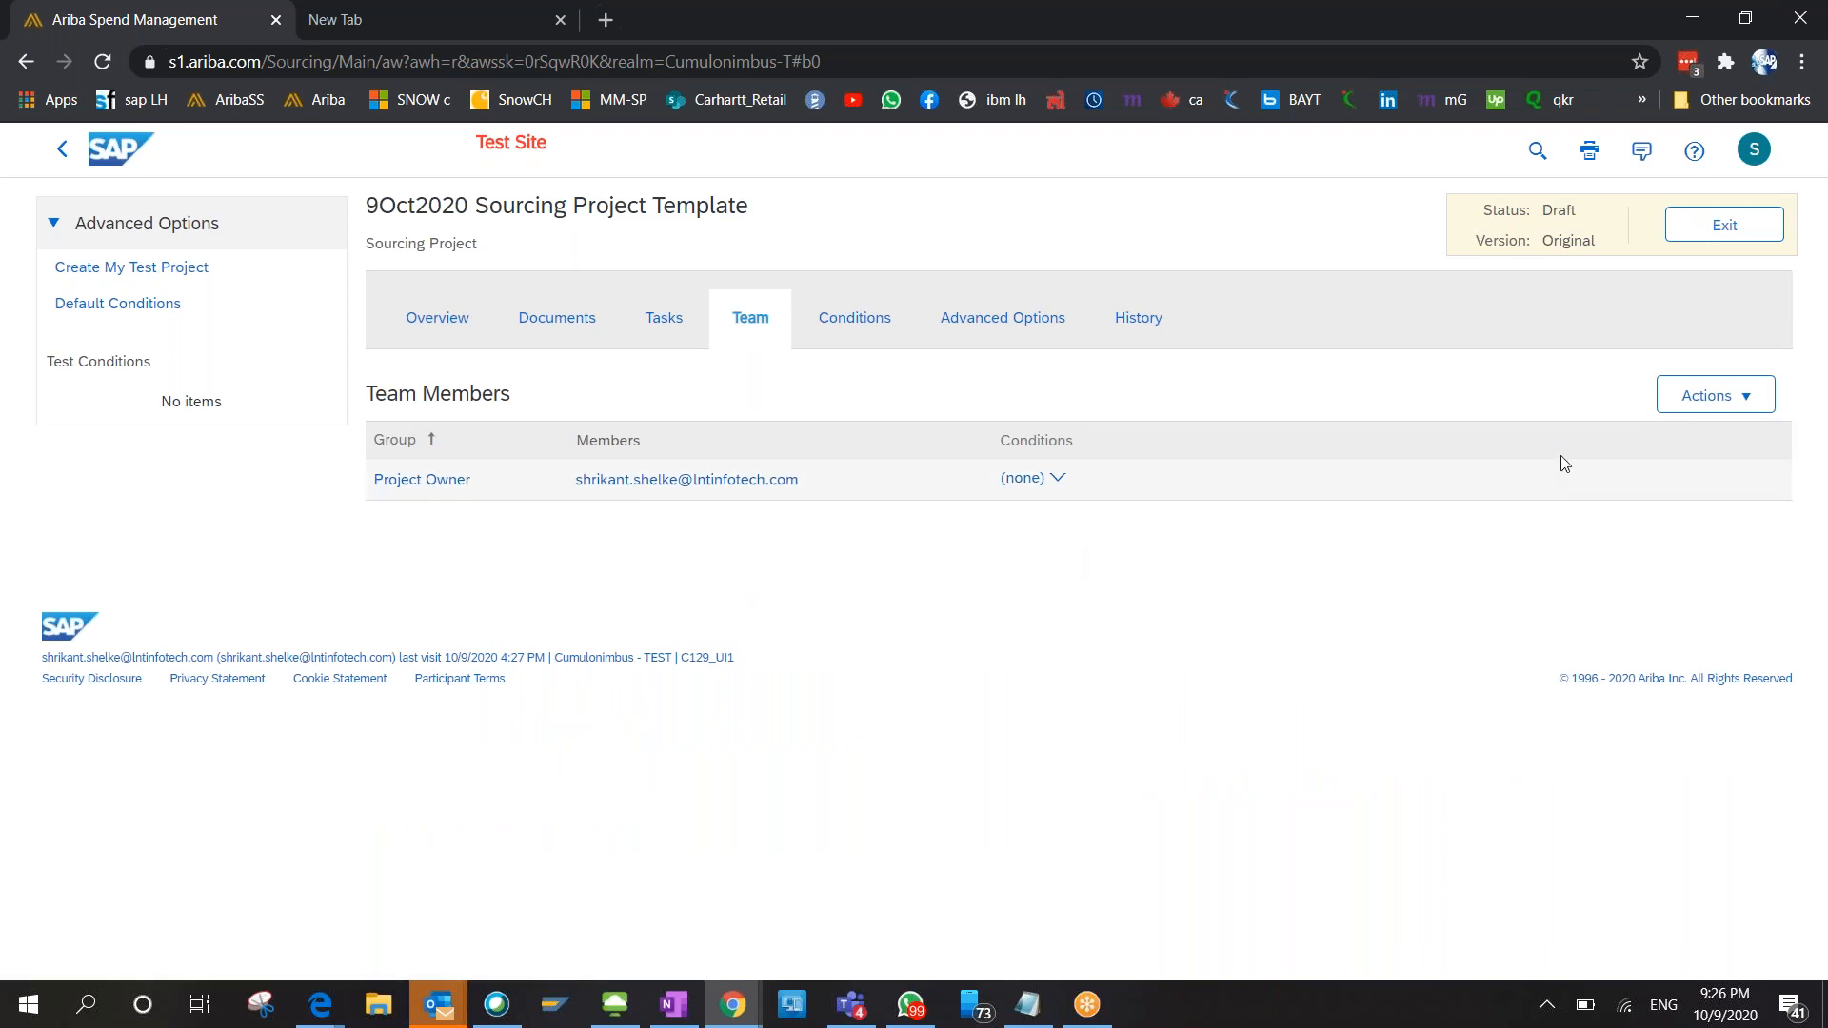
{"action": "left_click", "coordinate": [1679, 396]}
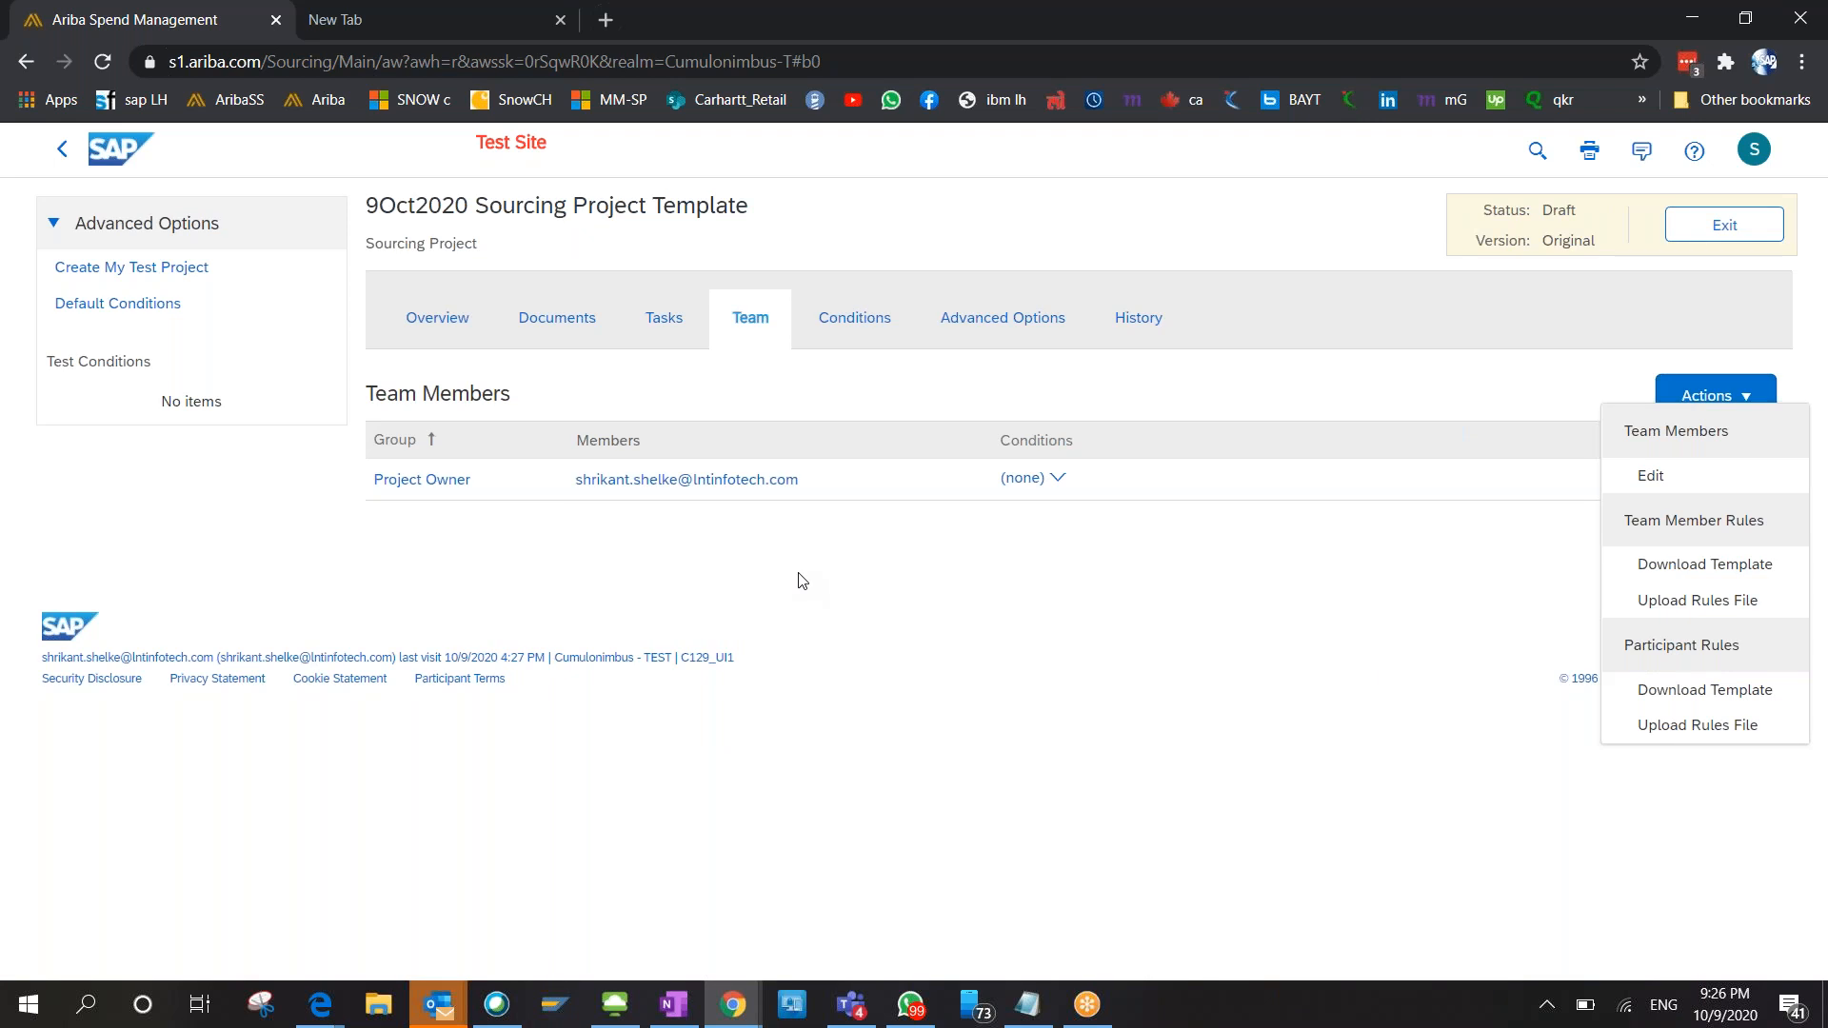
{"action": "left_click", "coordinate": [1653, 476]}
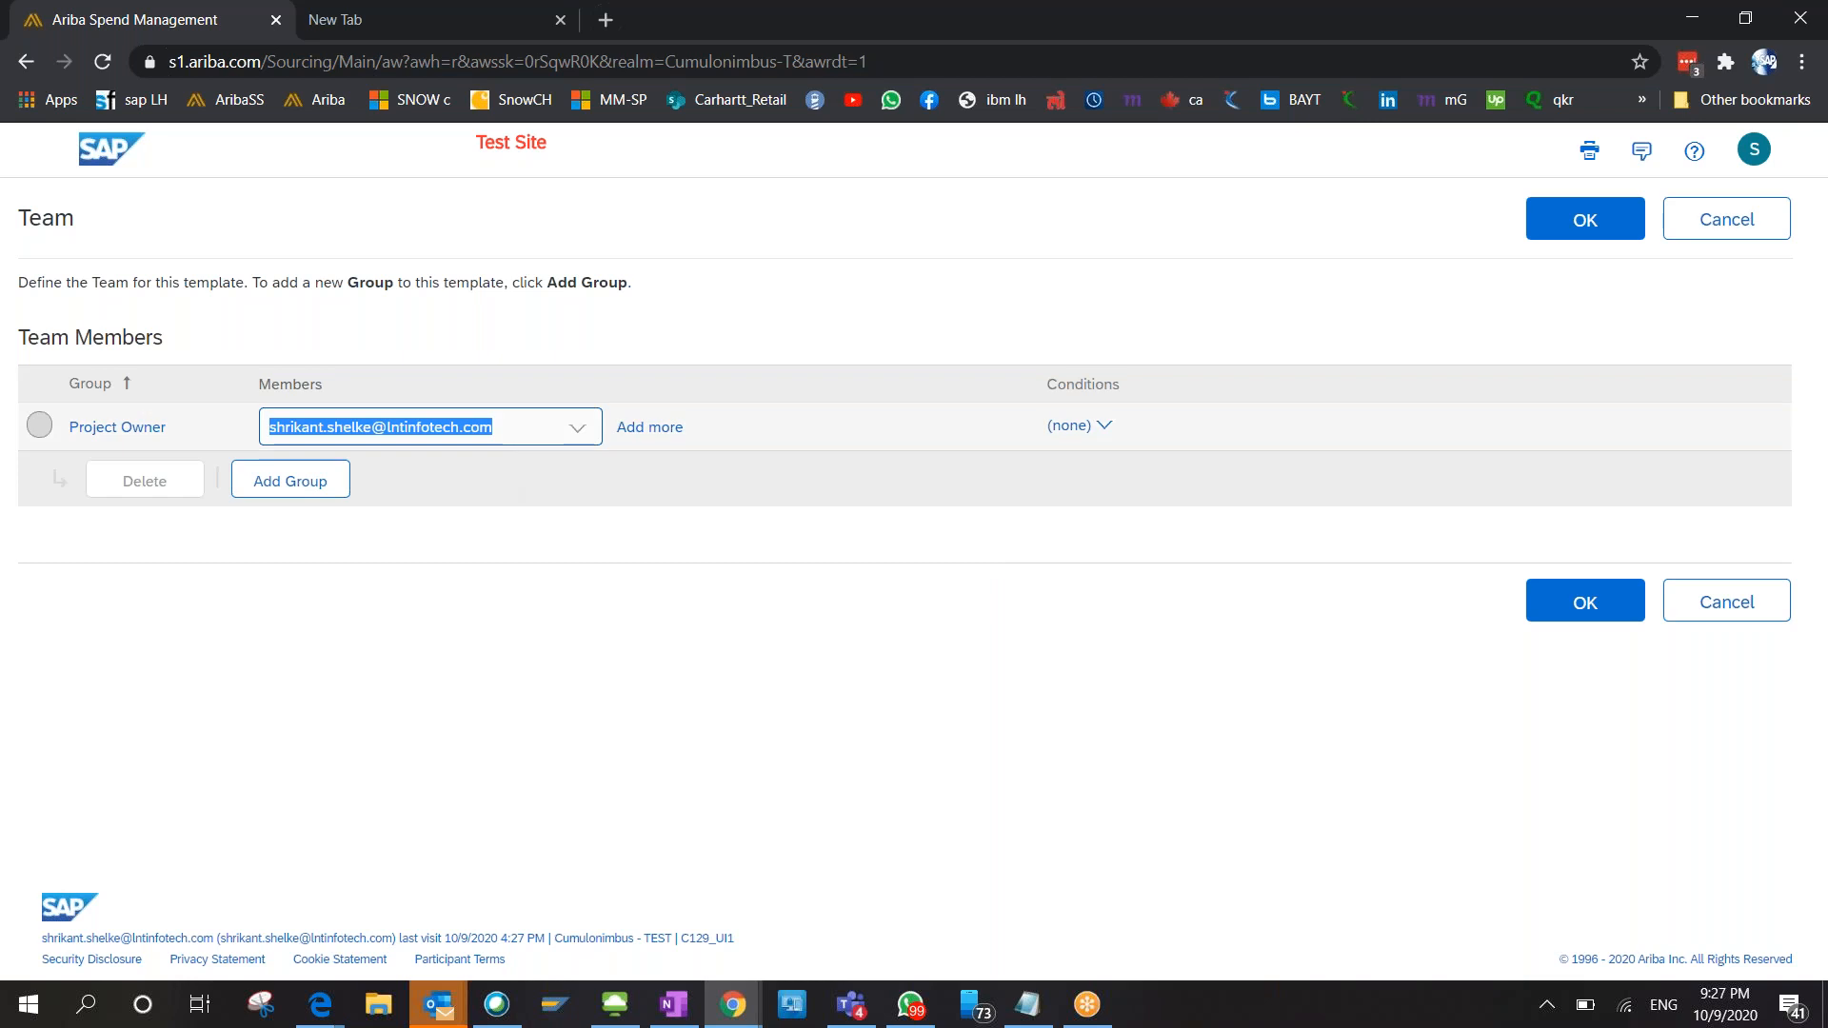
{"action": "left_click", "coordinate": [288, 485]}
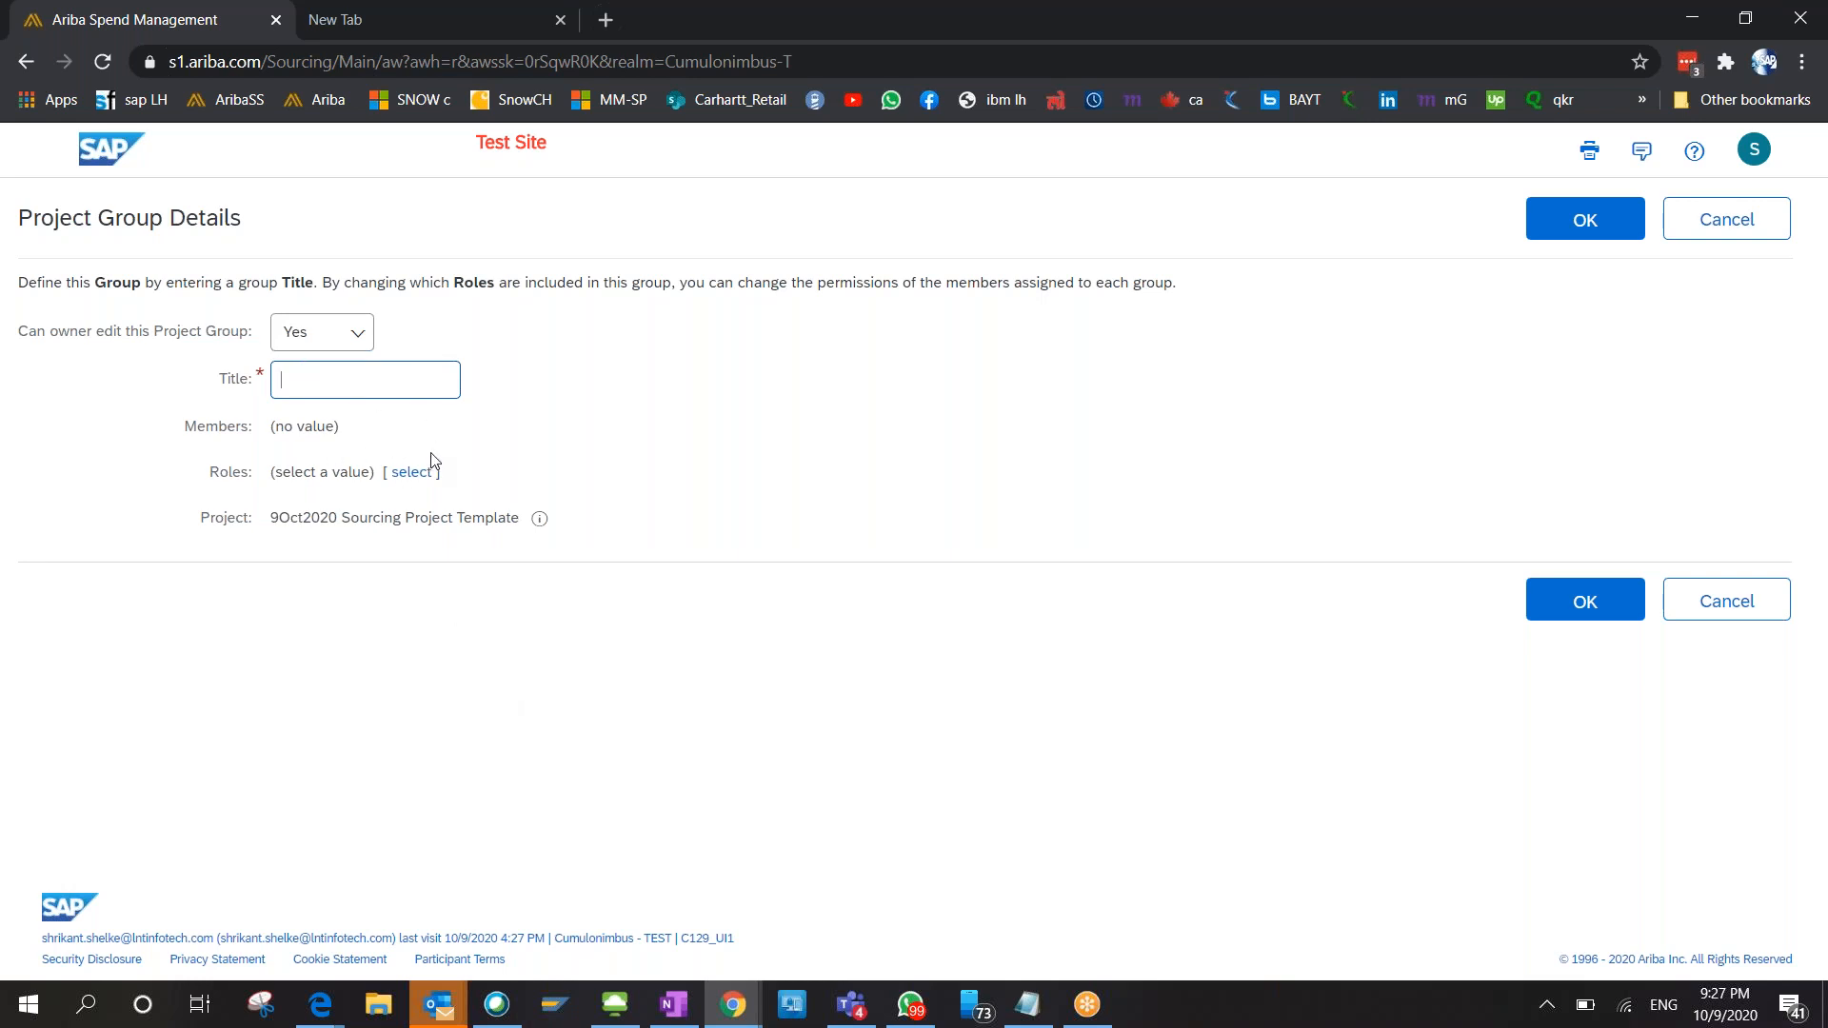
{"action": "type", "text": "9 oct"}
{"action": "left_click", "coordinate": [425, 470]}
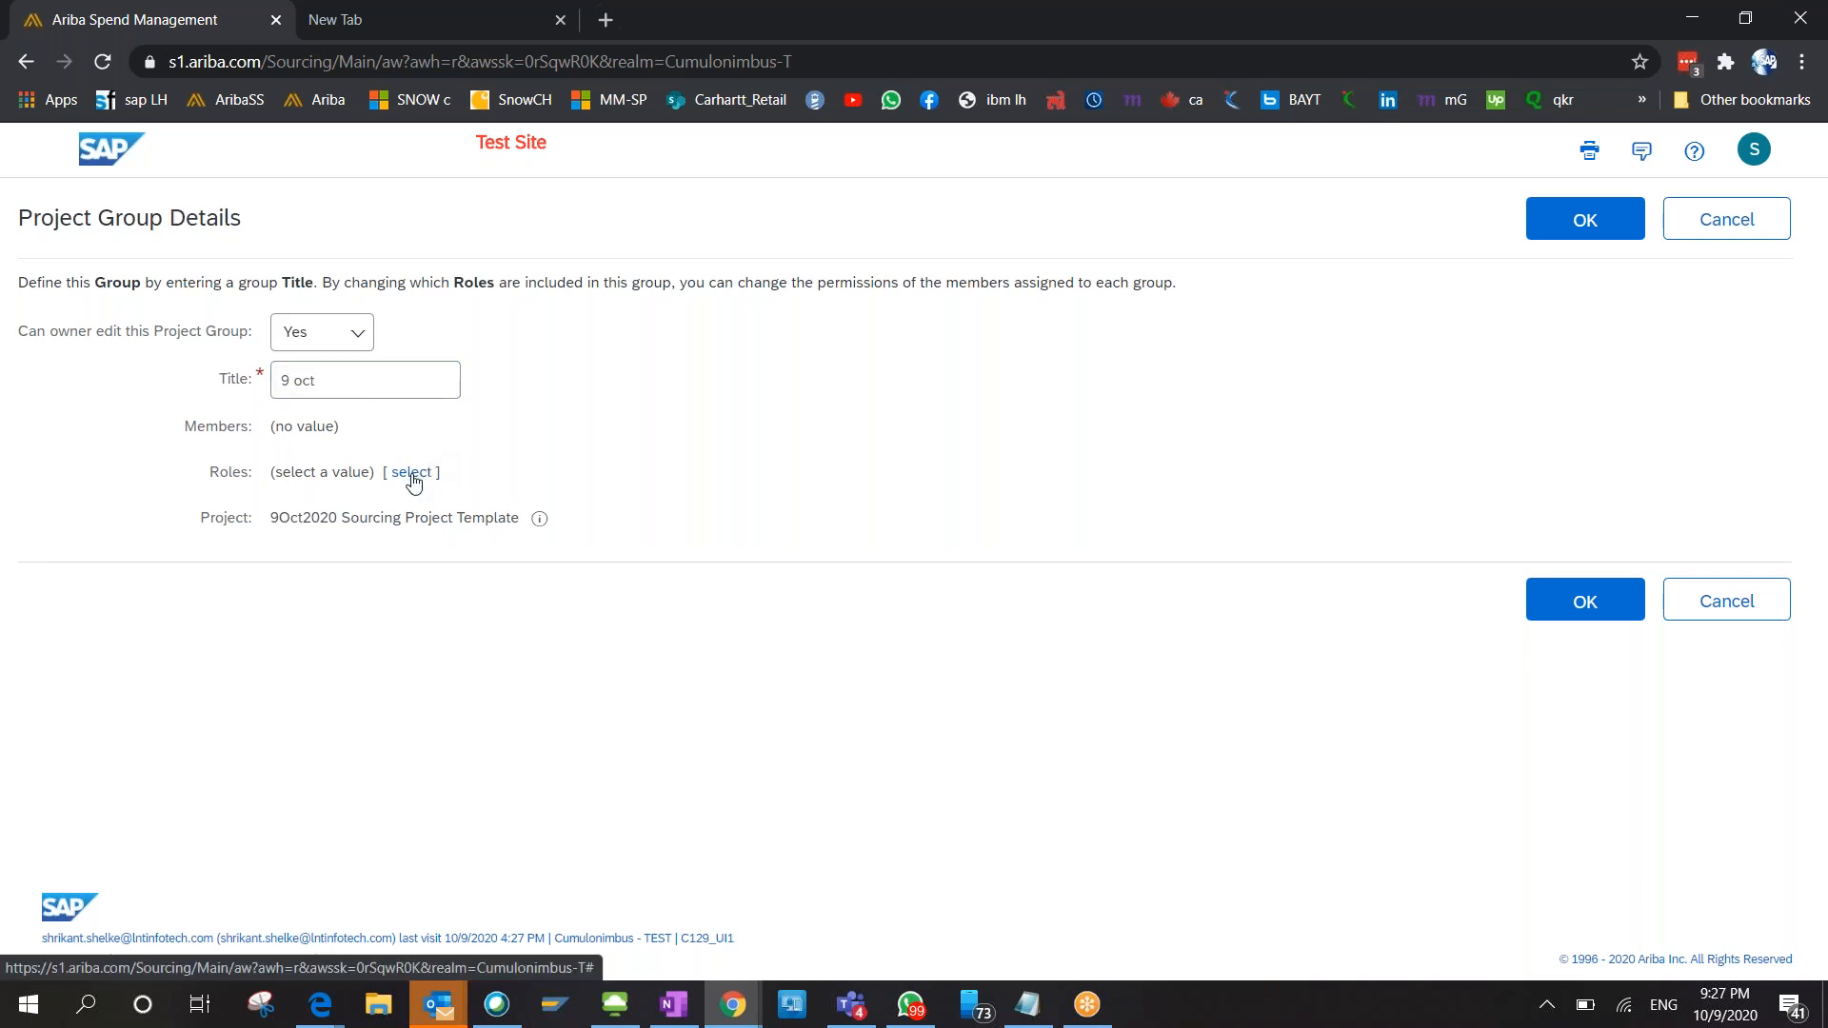
Browse the roles available for the 9 oct group and search them for "sourci".
{"action": "left_click", "coordinate": [412, 473]}
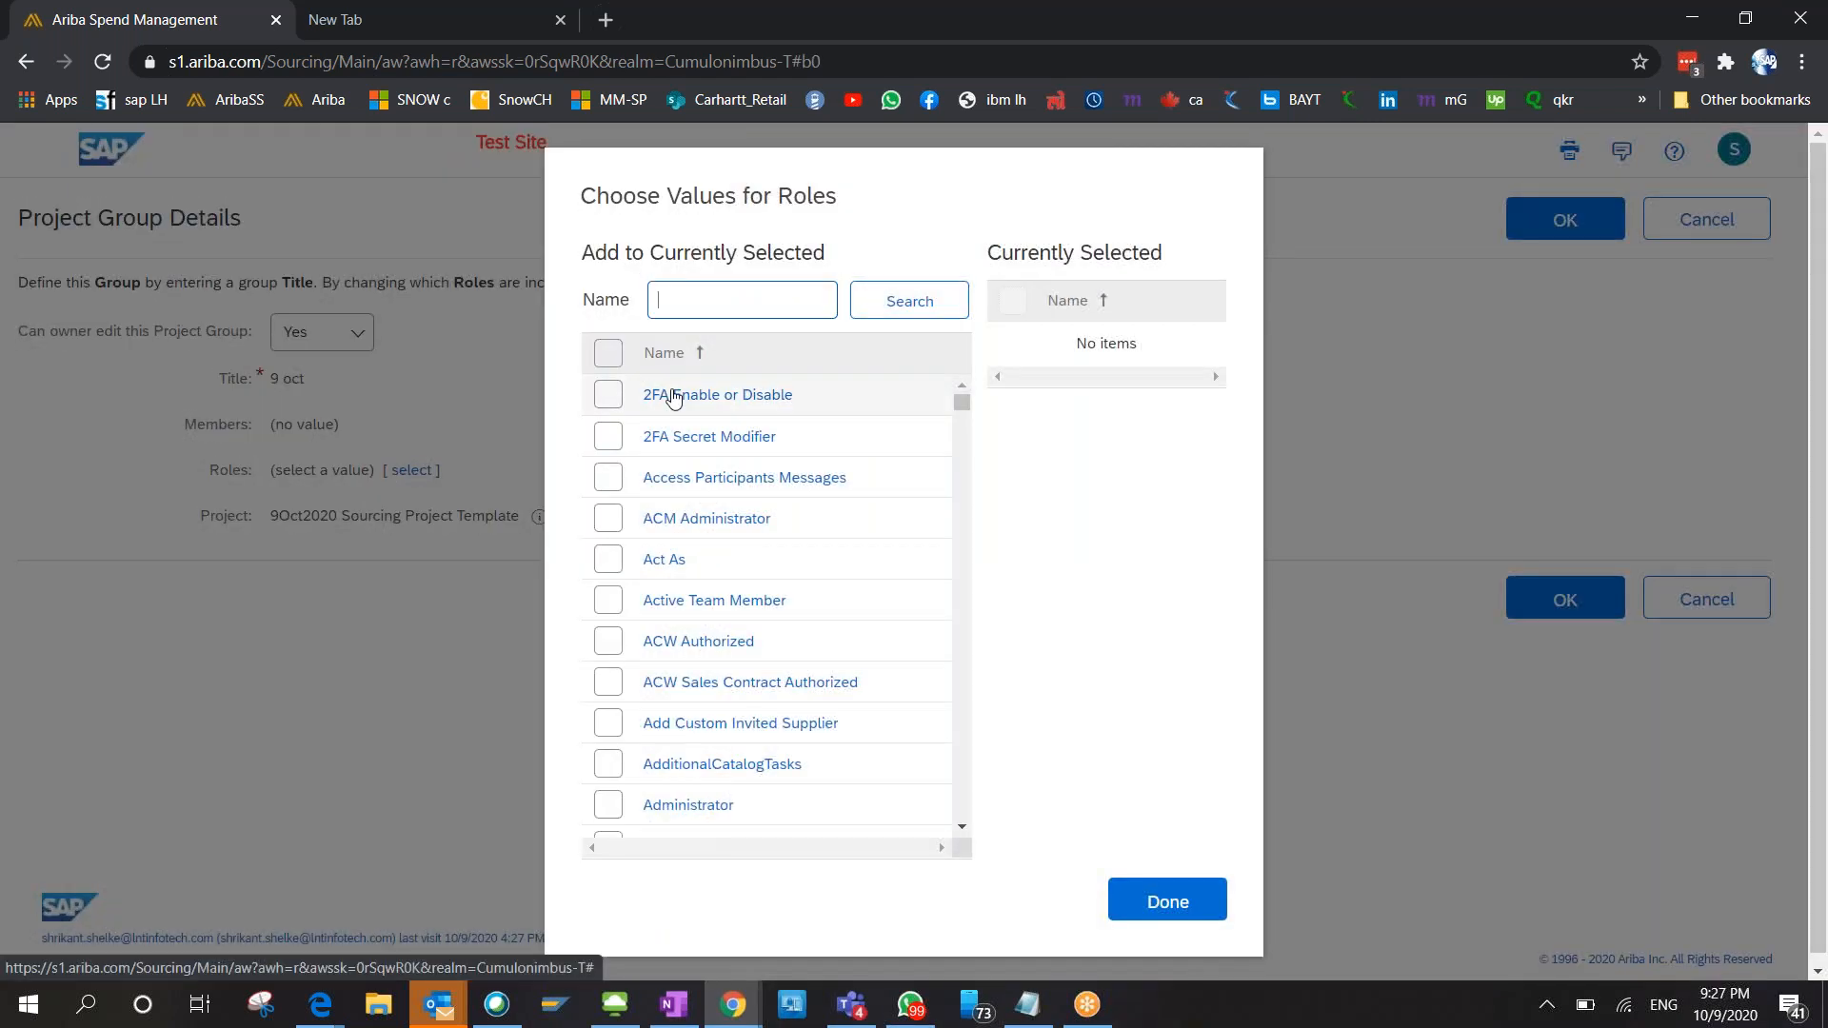
{"action": "scroll", "coordinate": [603, 535], "scroll_direction": "down", "scroll_amount": 9}
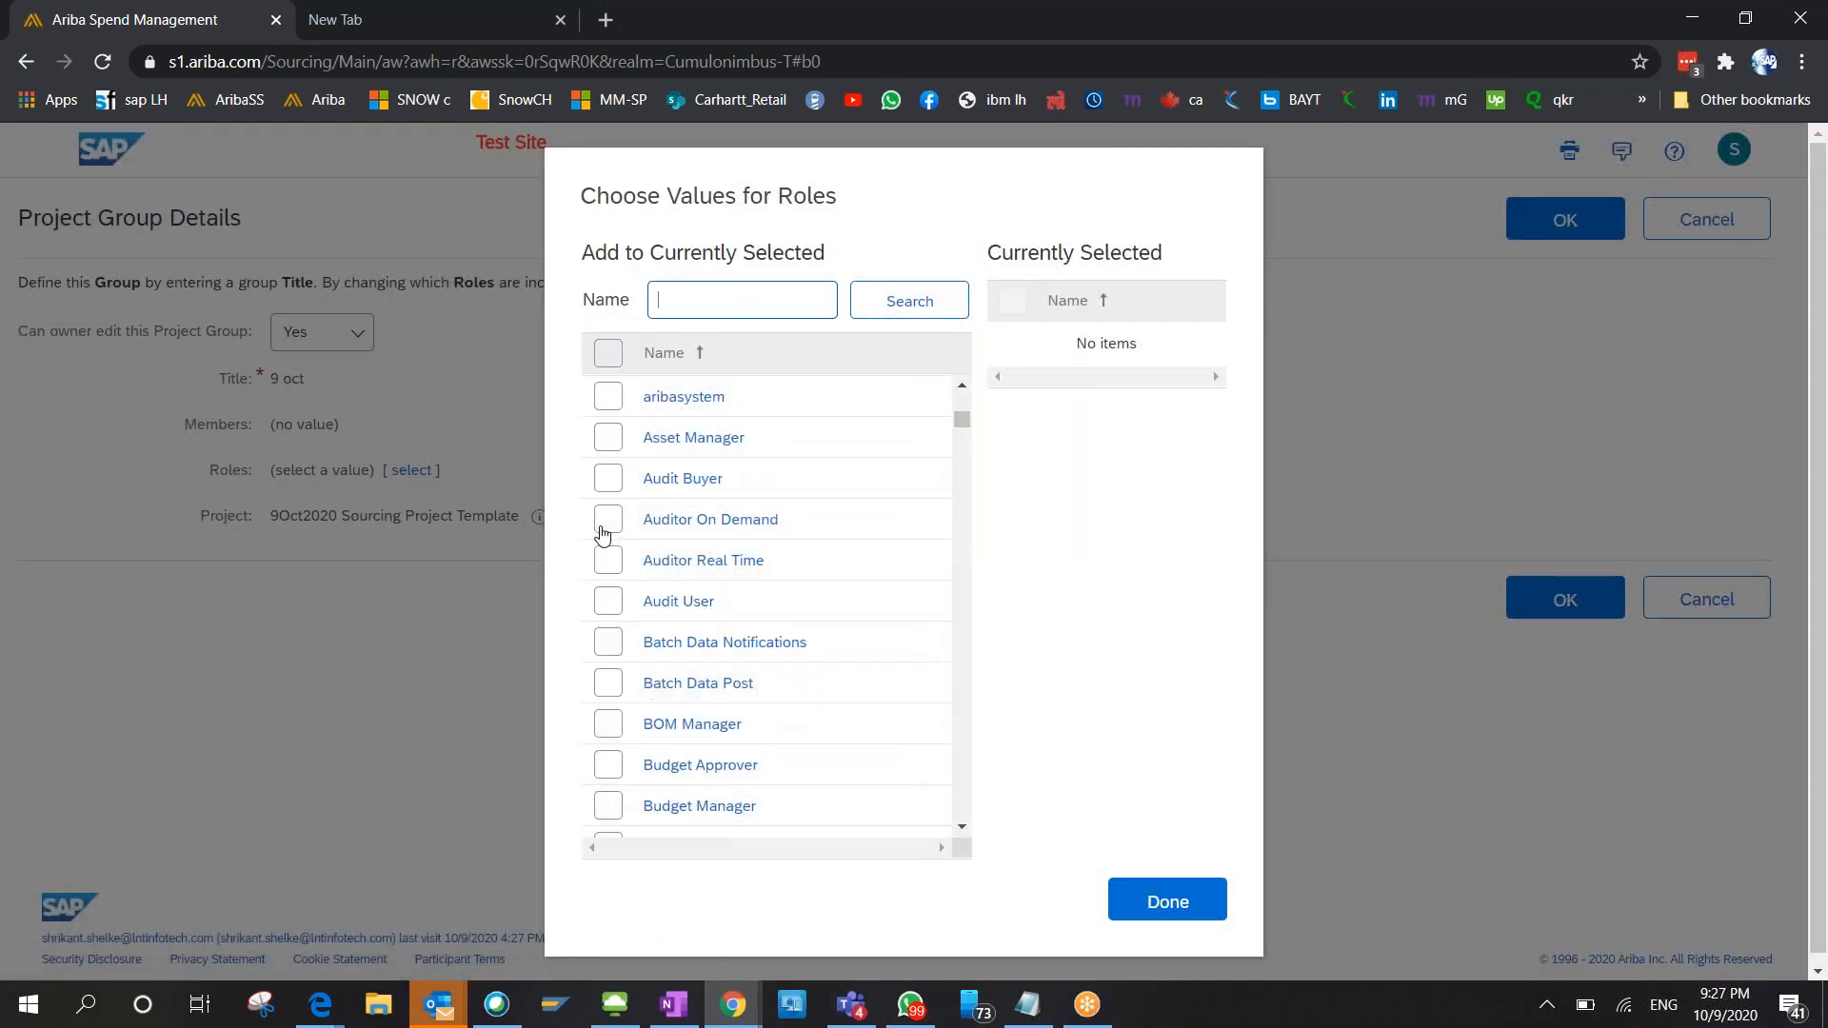
{"action": "scroll", "coordinate": [604, 535], "scroll_direction": "down", "scroll_amount": 6}
{"action": "scroll", "coordinate": [603, 535], "scroll_direction": "down", "scroll_amount": 8}
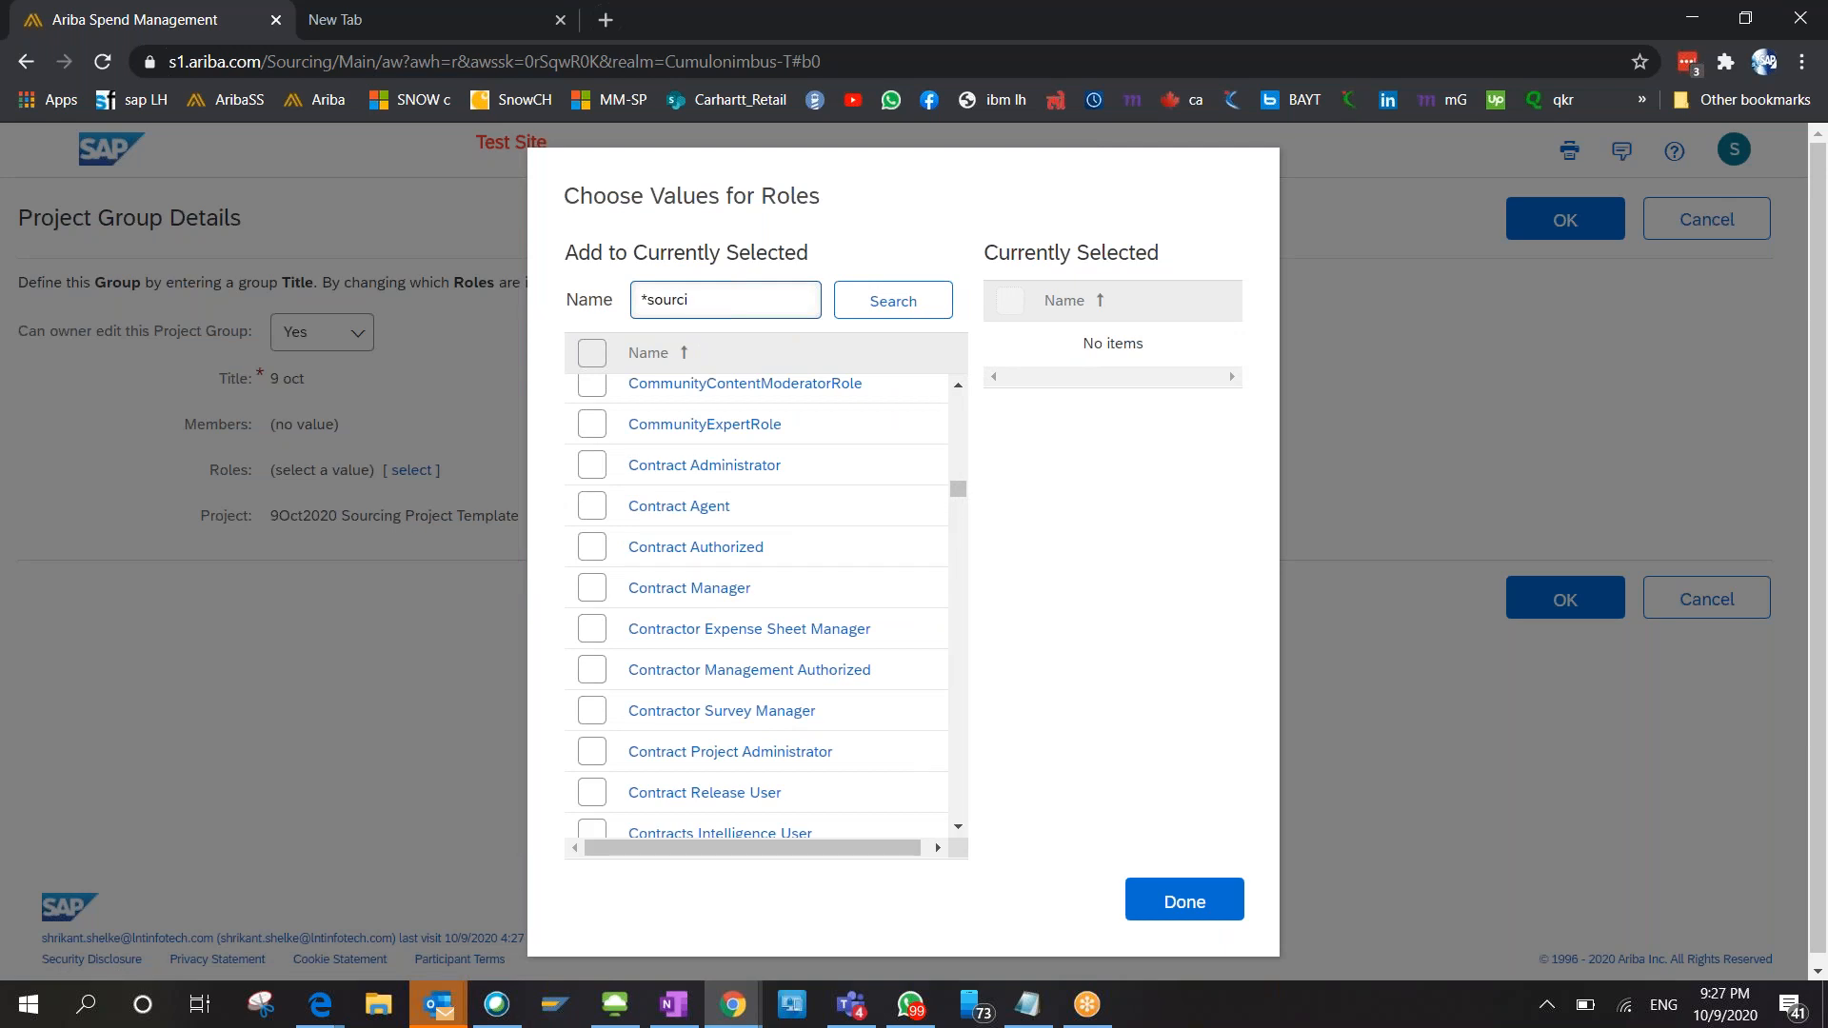
{"action": "key", "text": "Return"}
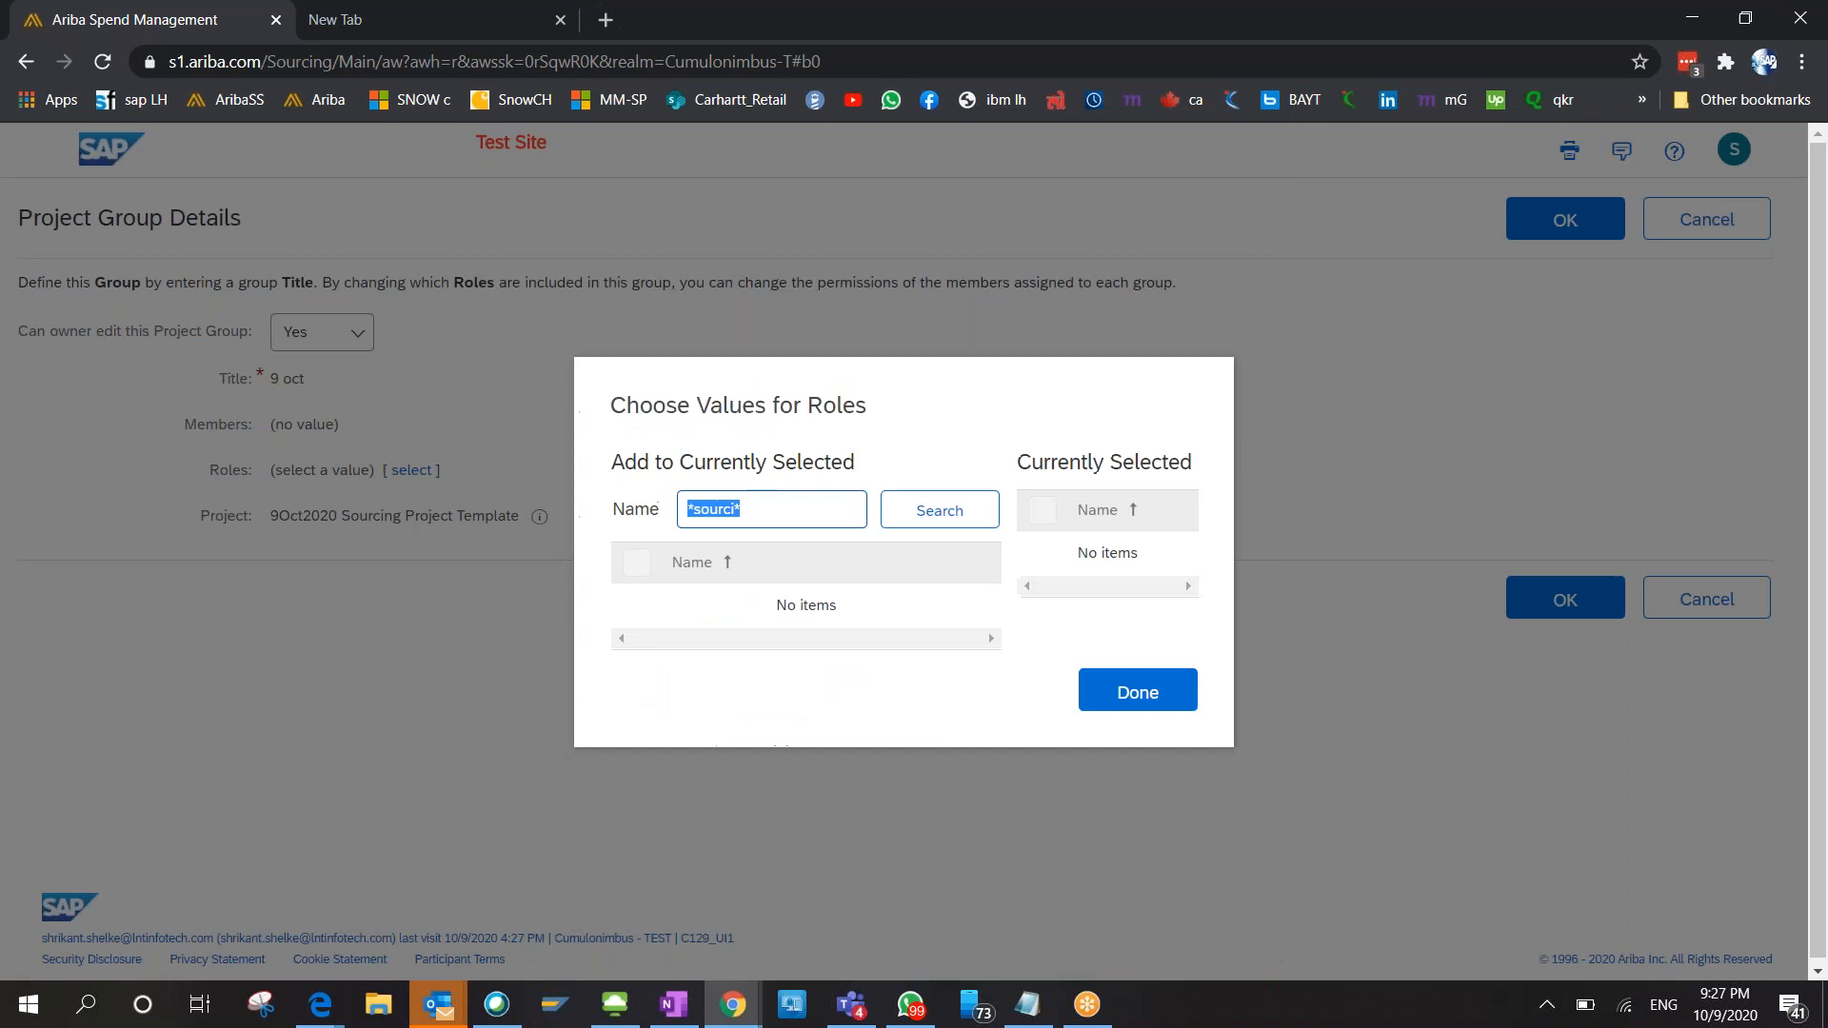
{"action": "left_click", "coordinate": [957, 527]}
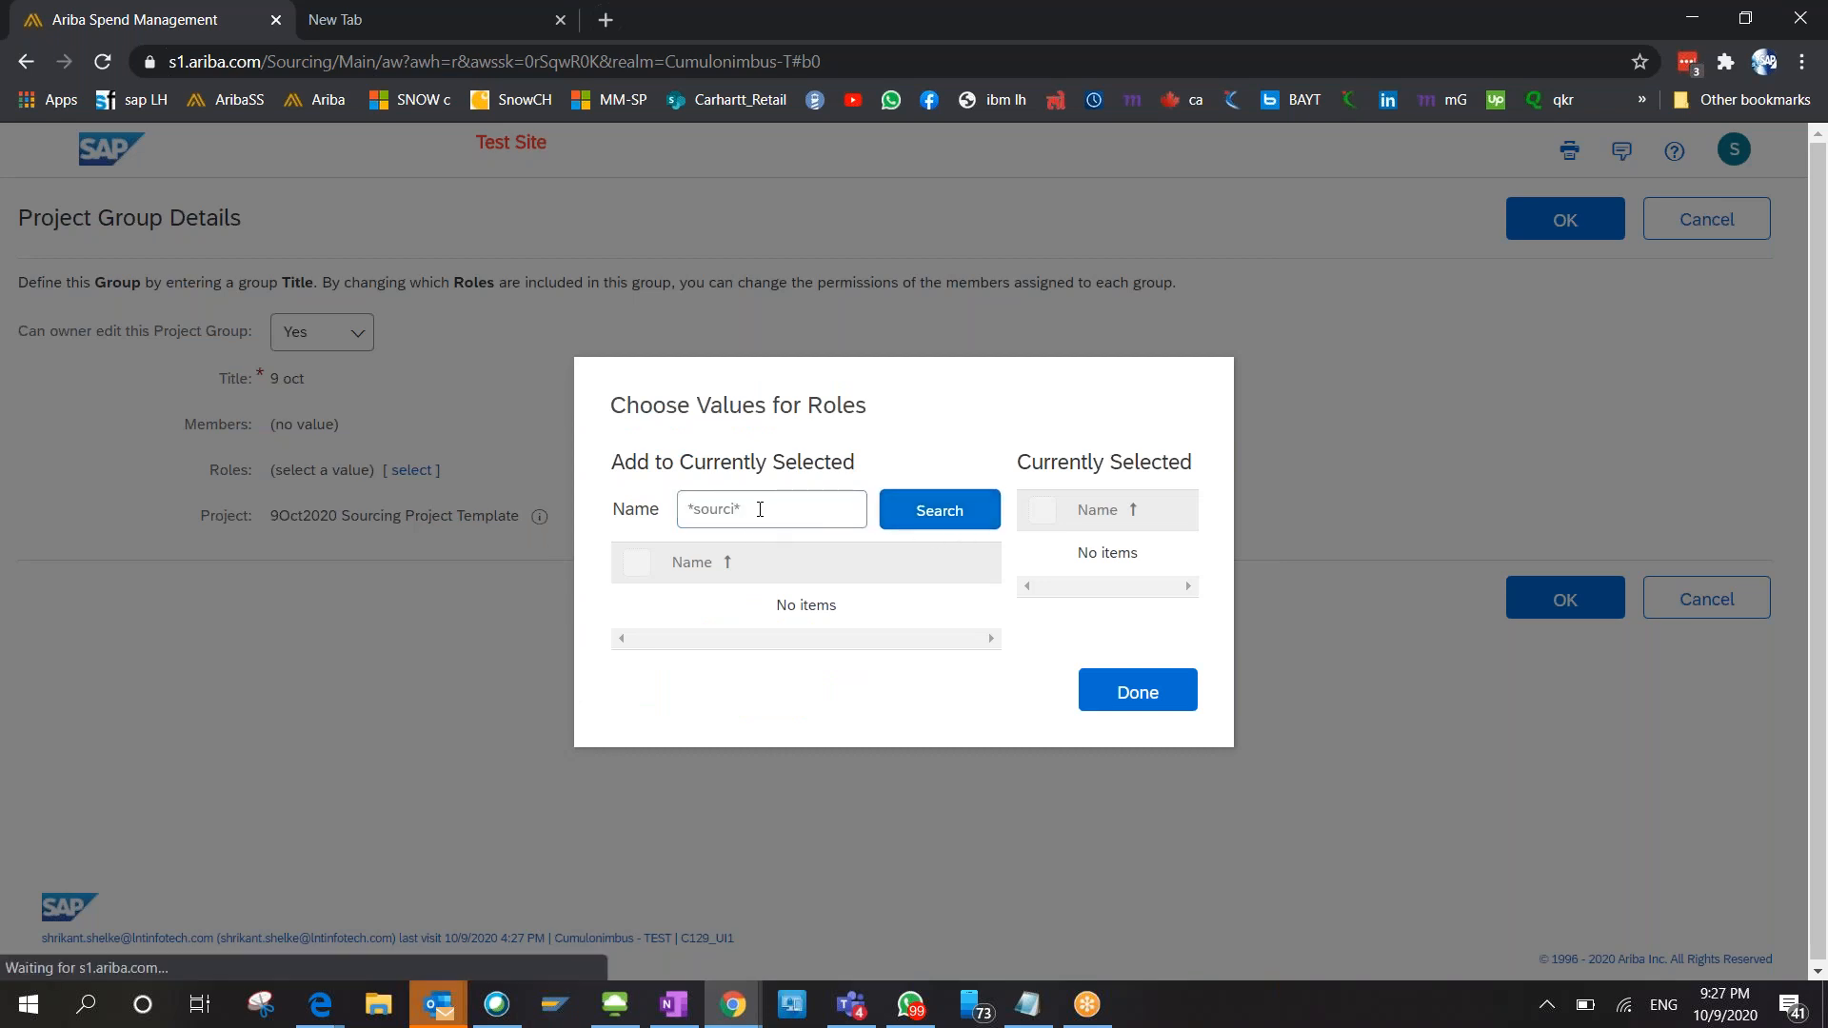
{"action": "left_click", "coordinate": [766, 506]}
{"action": "key", "text": "Delete"}
{"action": "left_click", "coordinate": [918, 519]}
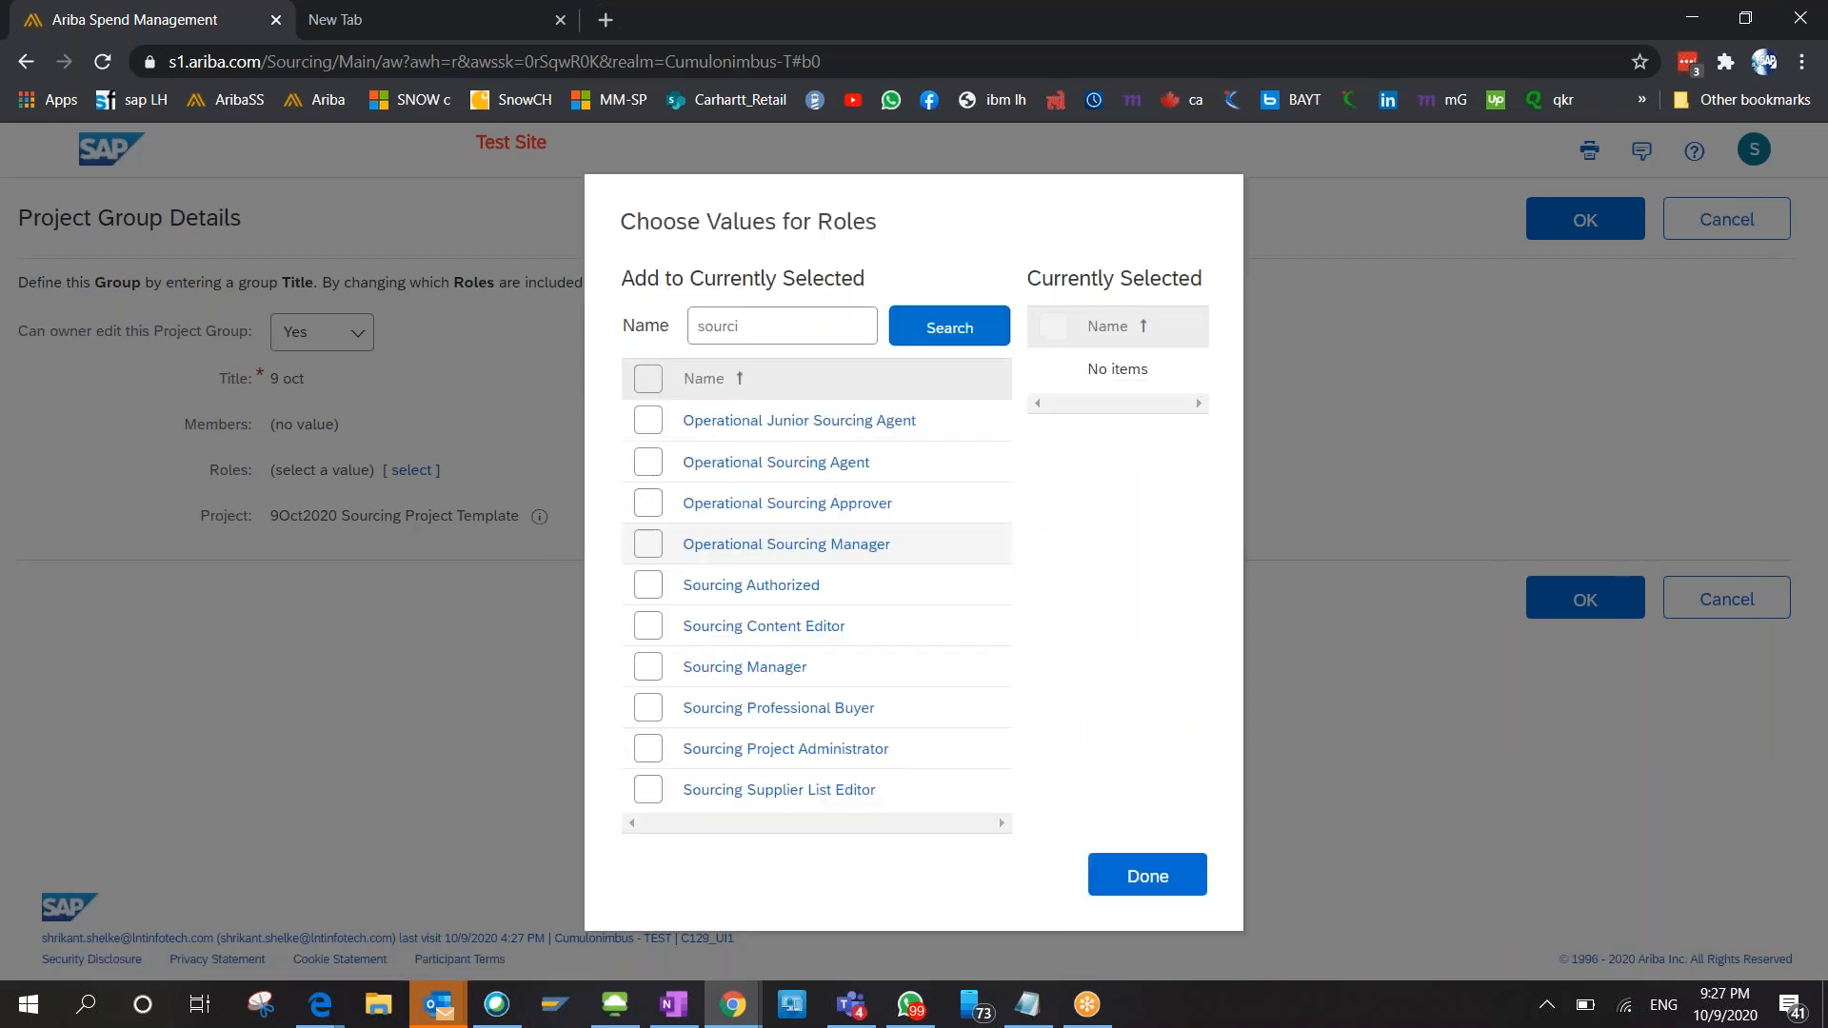
Assign the Sourcing Manager, Operational Sourcing Manager, Operational Sourcing Approver and Sourcing Content Editor roles to the 9 oct group and save it.
{"action": "left_click", "coordinate": [649, 666]}
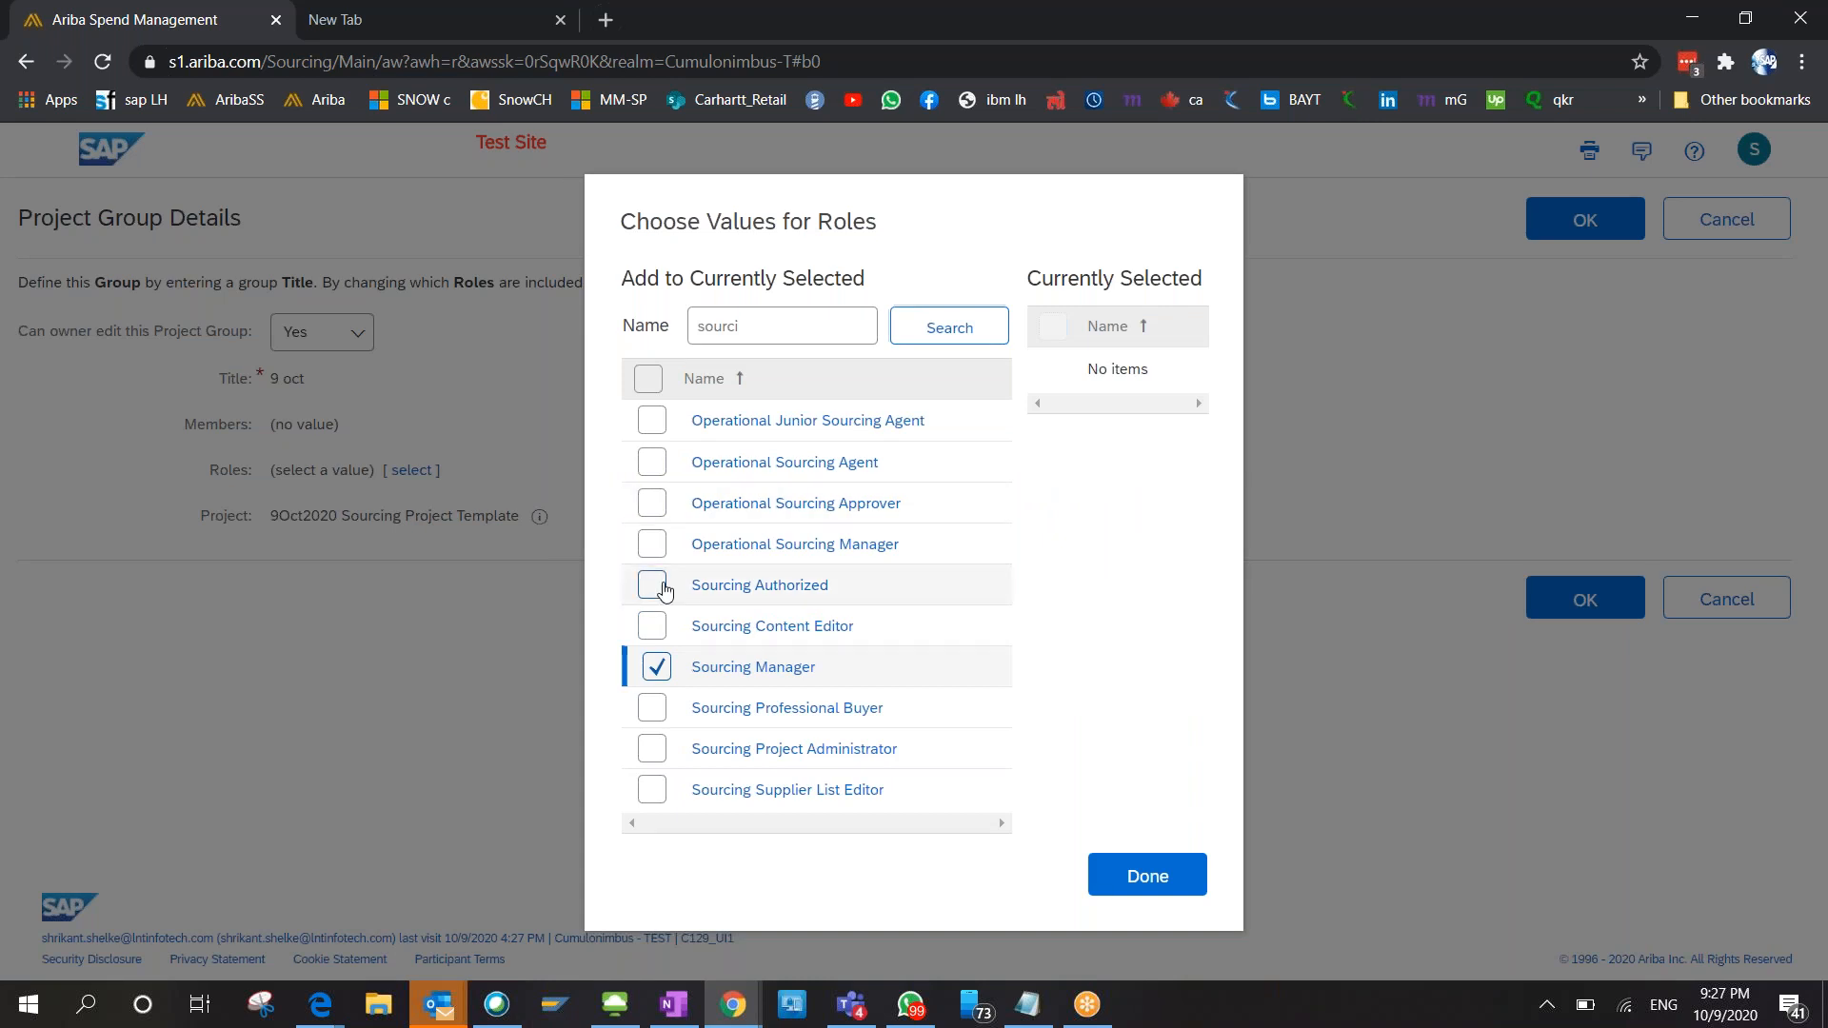
{"action": "left_click", "coordinate": [663, 553]}
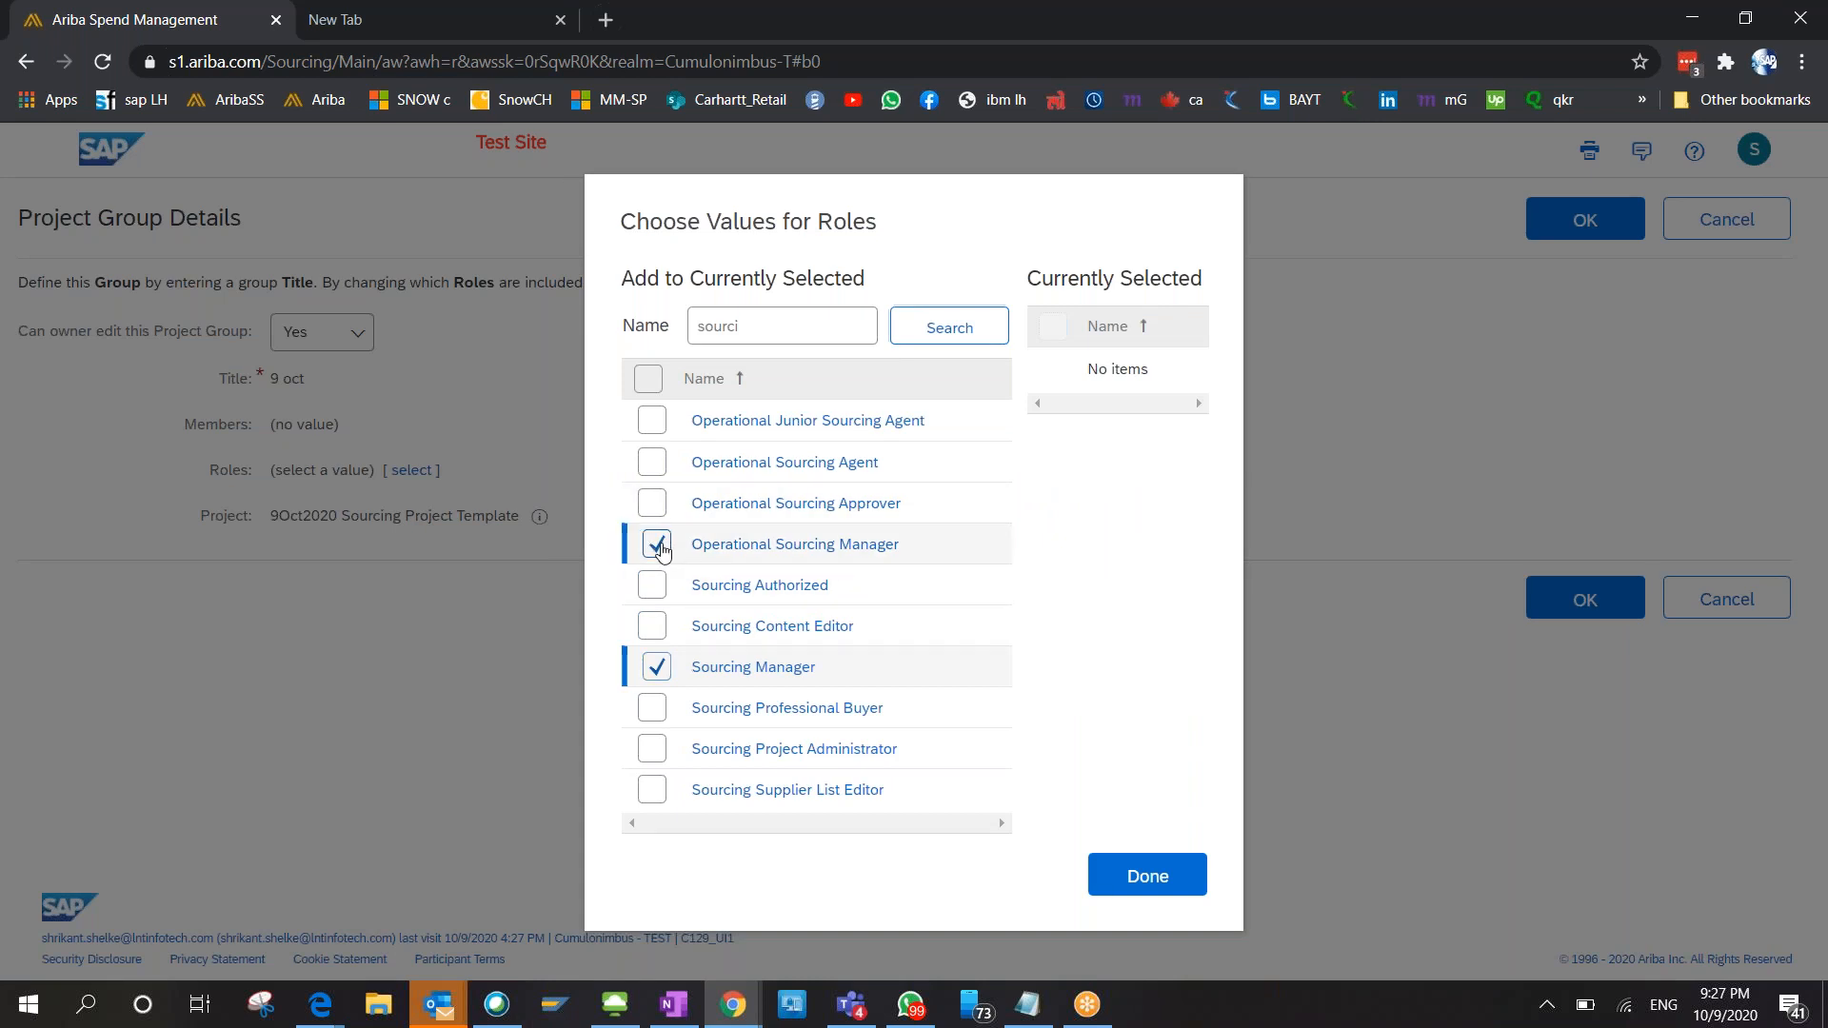
{"action": "left_click", "coordinate": [656, 503]}
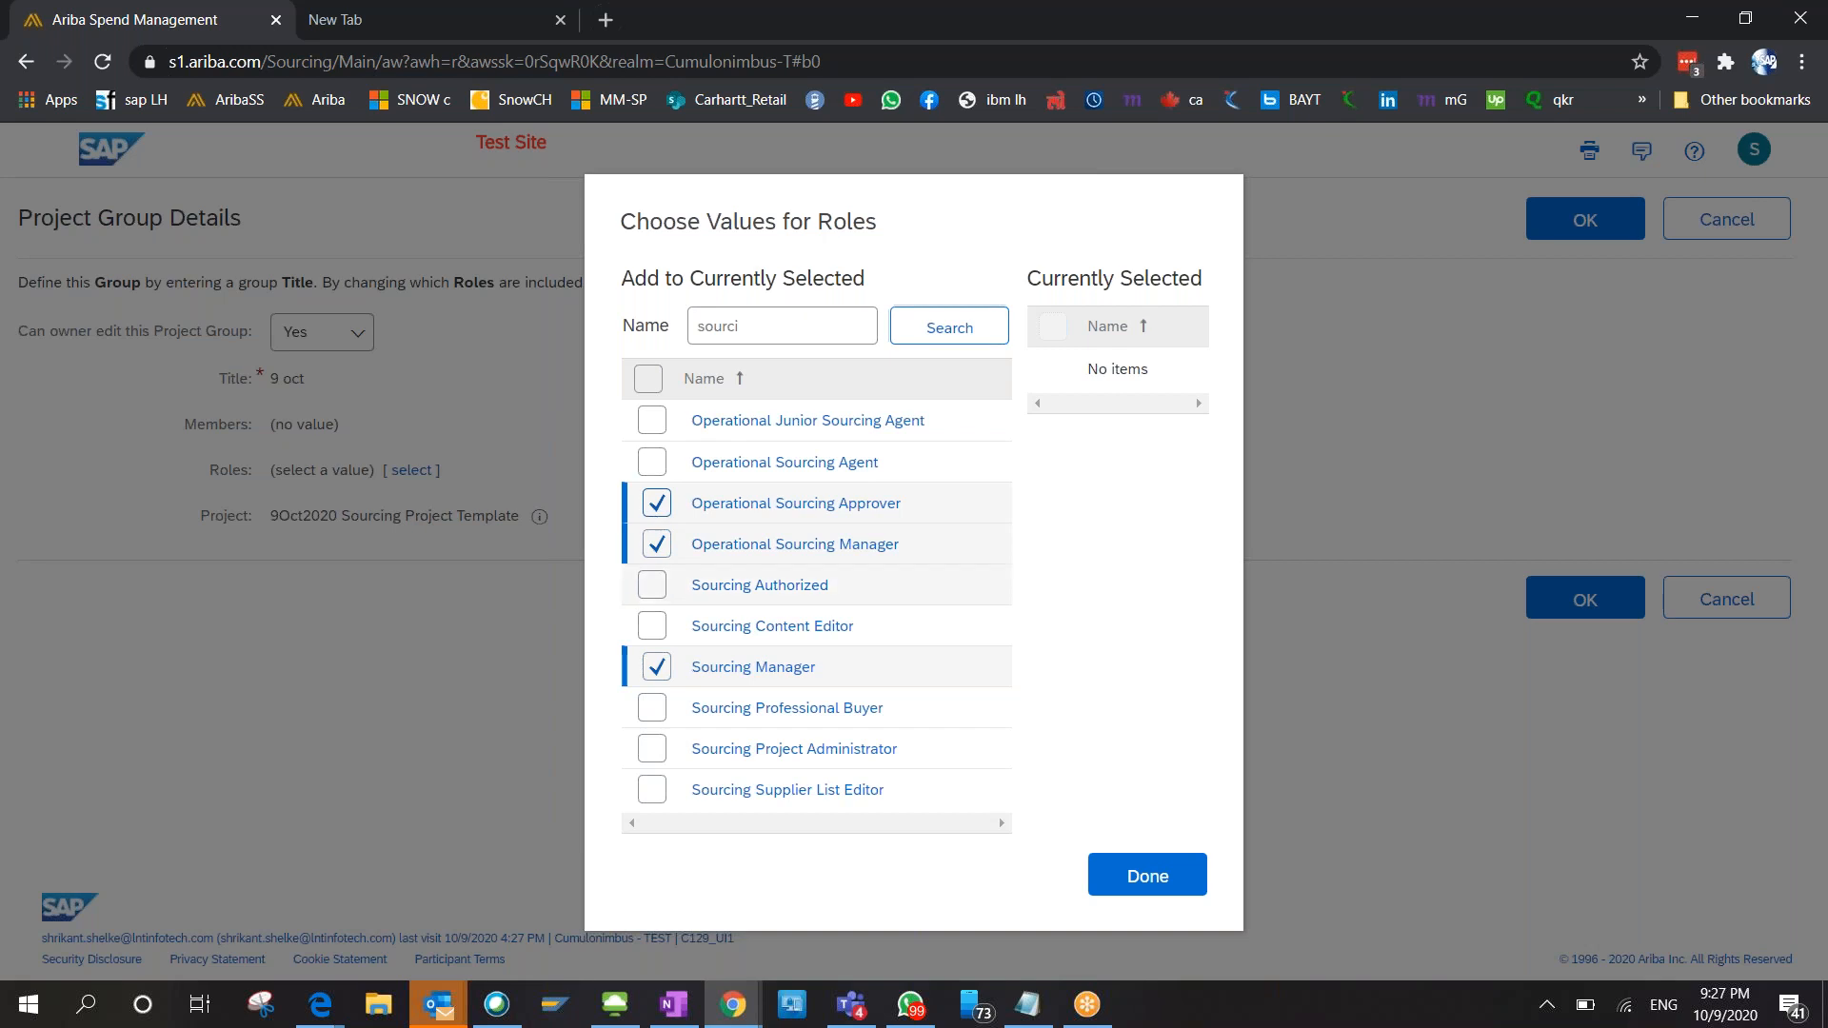
{"action": "left_click", "coordinate": [657, 627]}
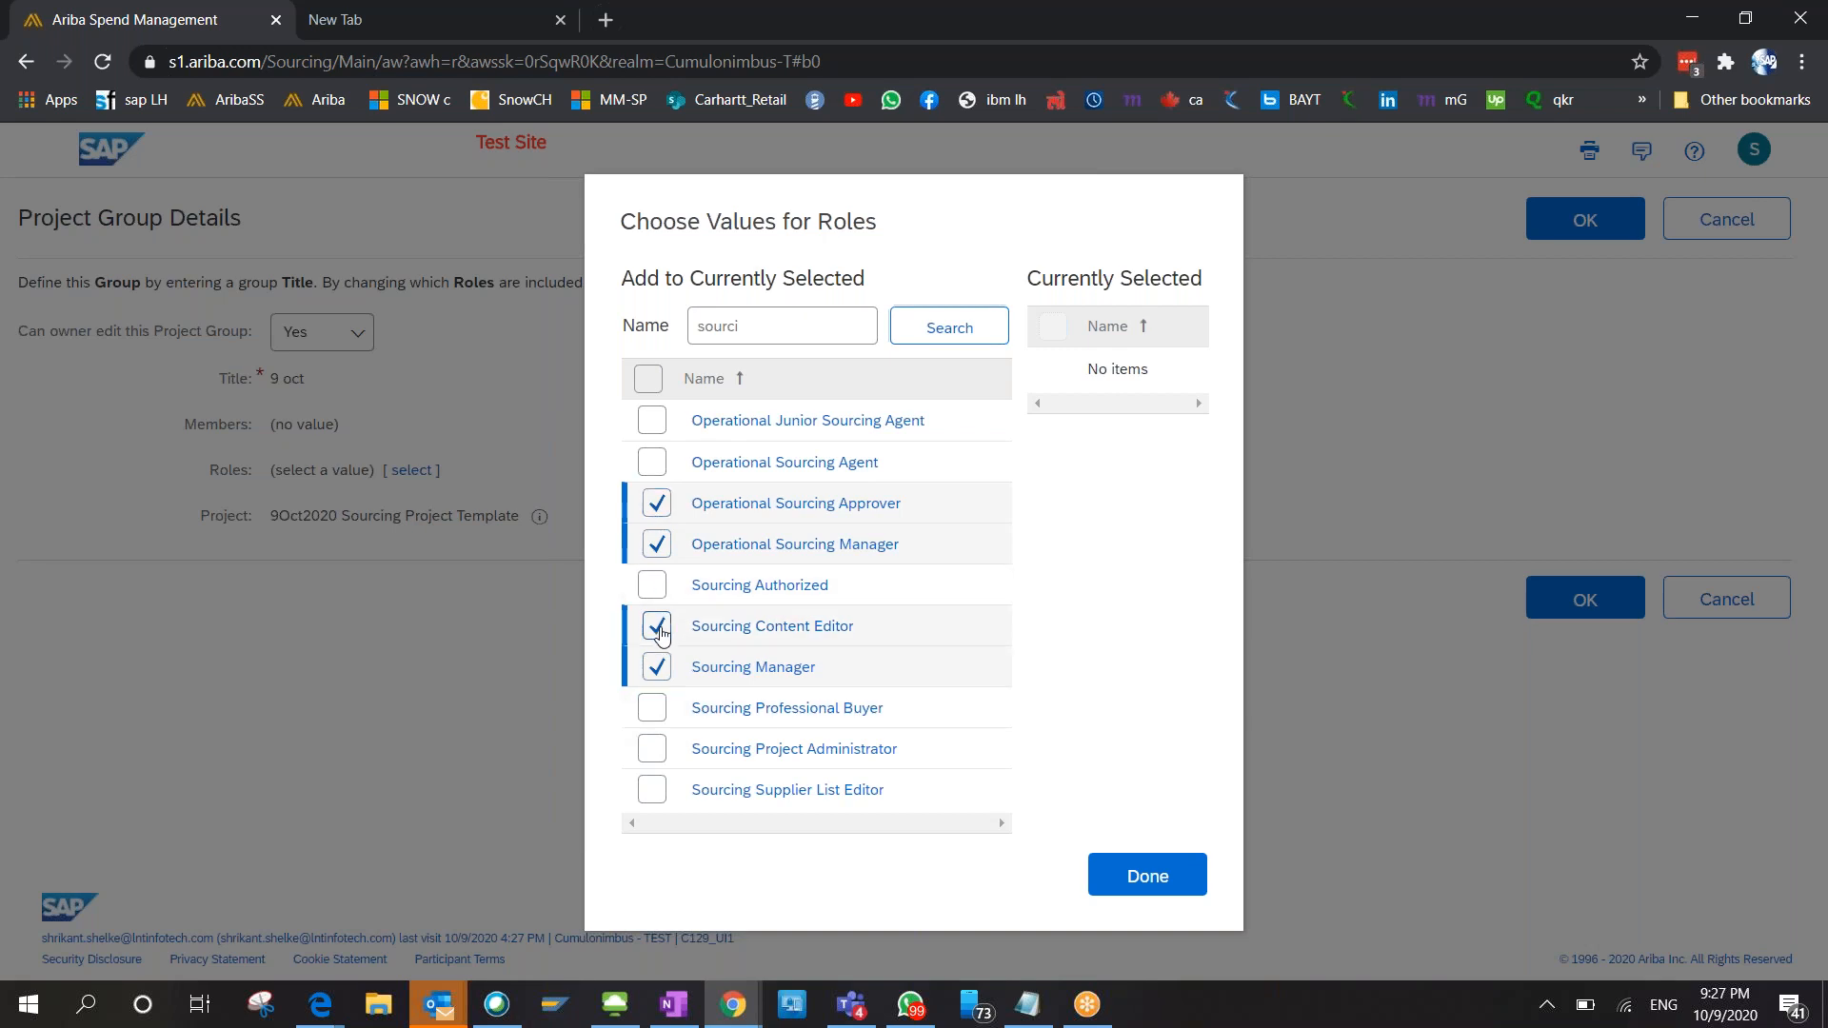
{"action": "left_click", "coordinate": [1148, 874]}
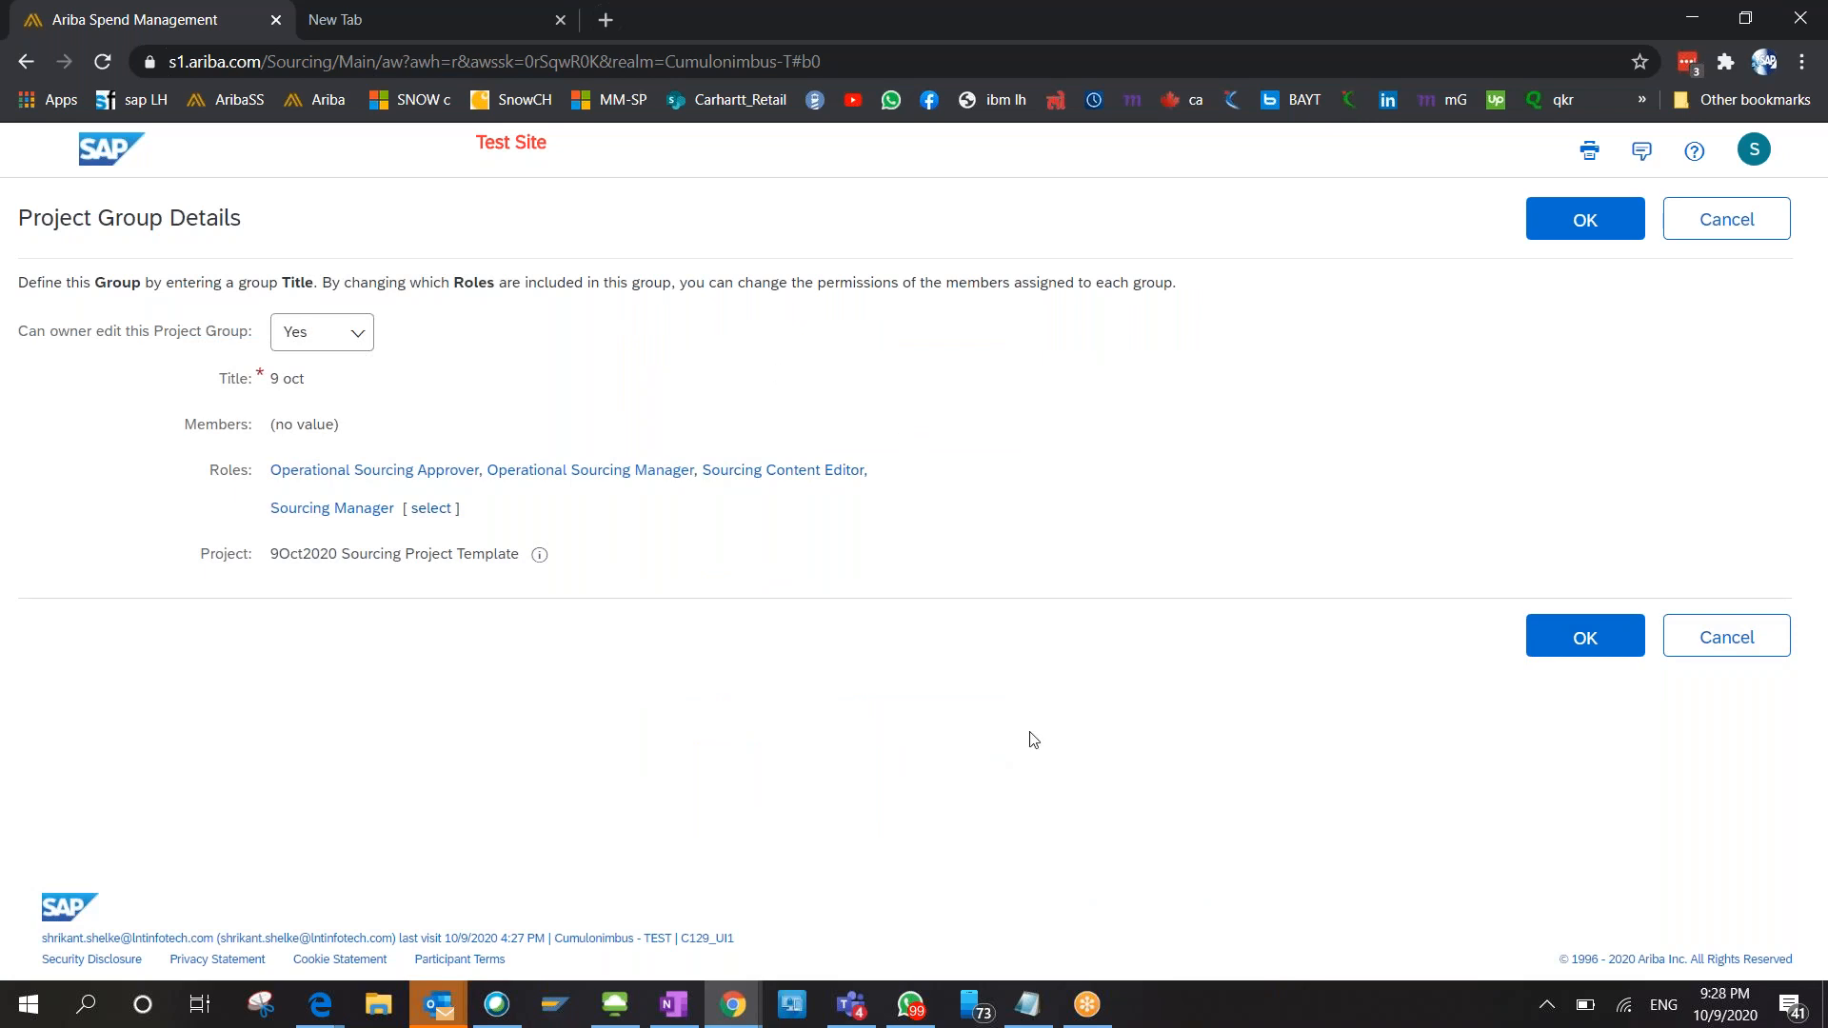
{"action": "left_click", "coordinate": [1561, 627]}
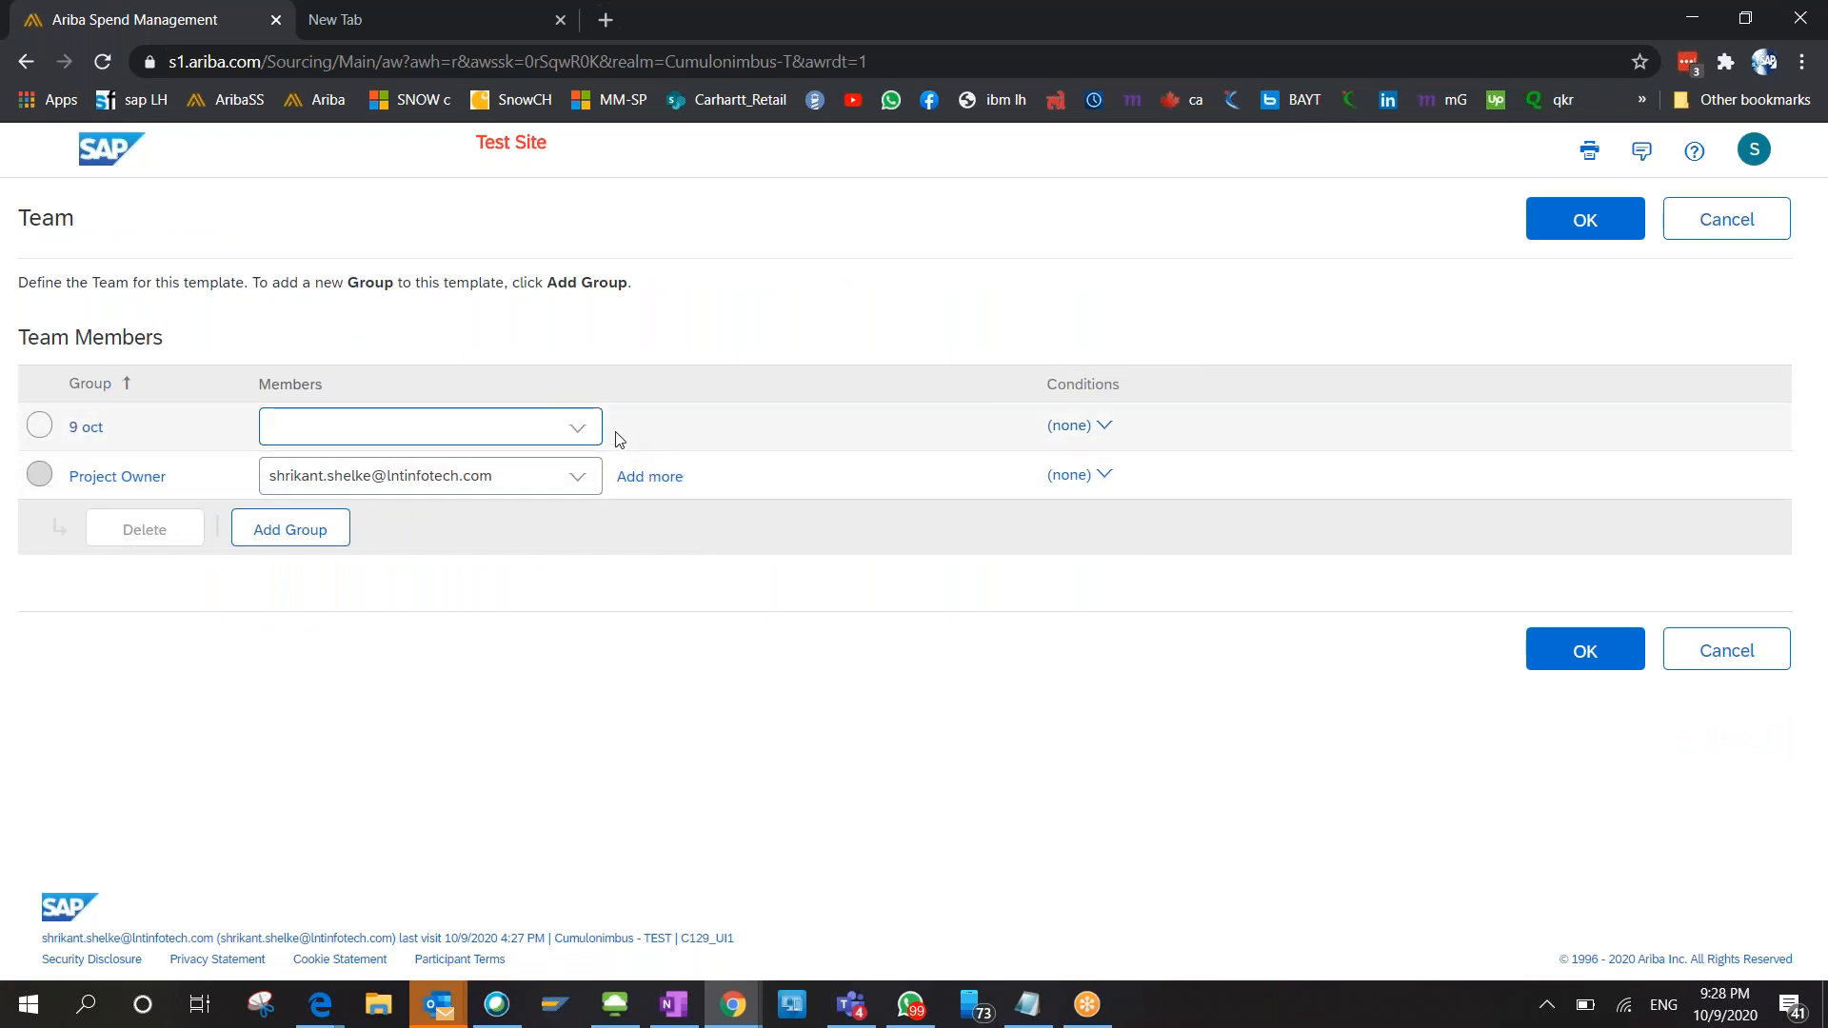
Look up possible members for the 9 oct group, listing all entries and searching by name for "soucing".
{"action": "left_click", "coordinate": [571, 424]}
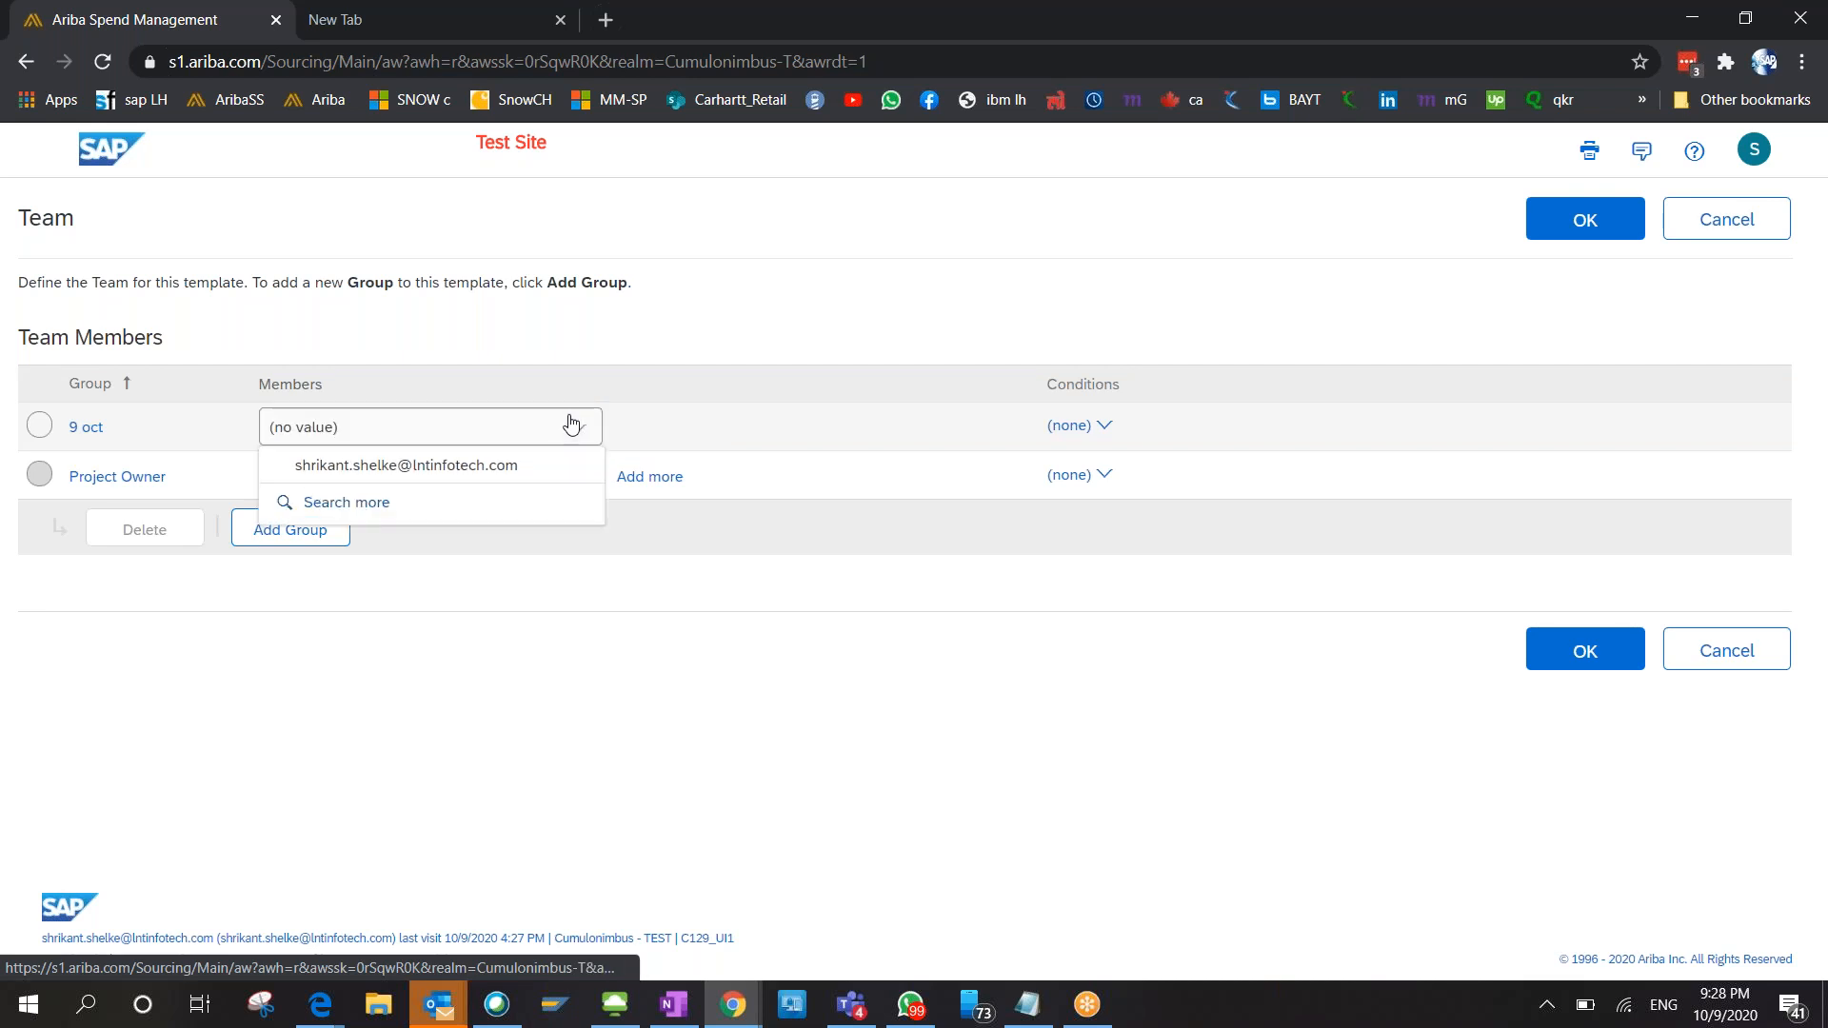
{"action": "left_click", "coordinate": [431, 504]}
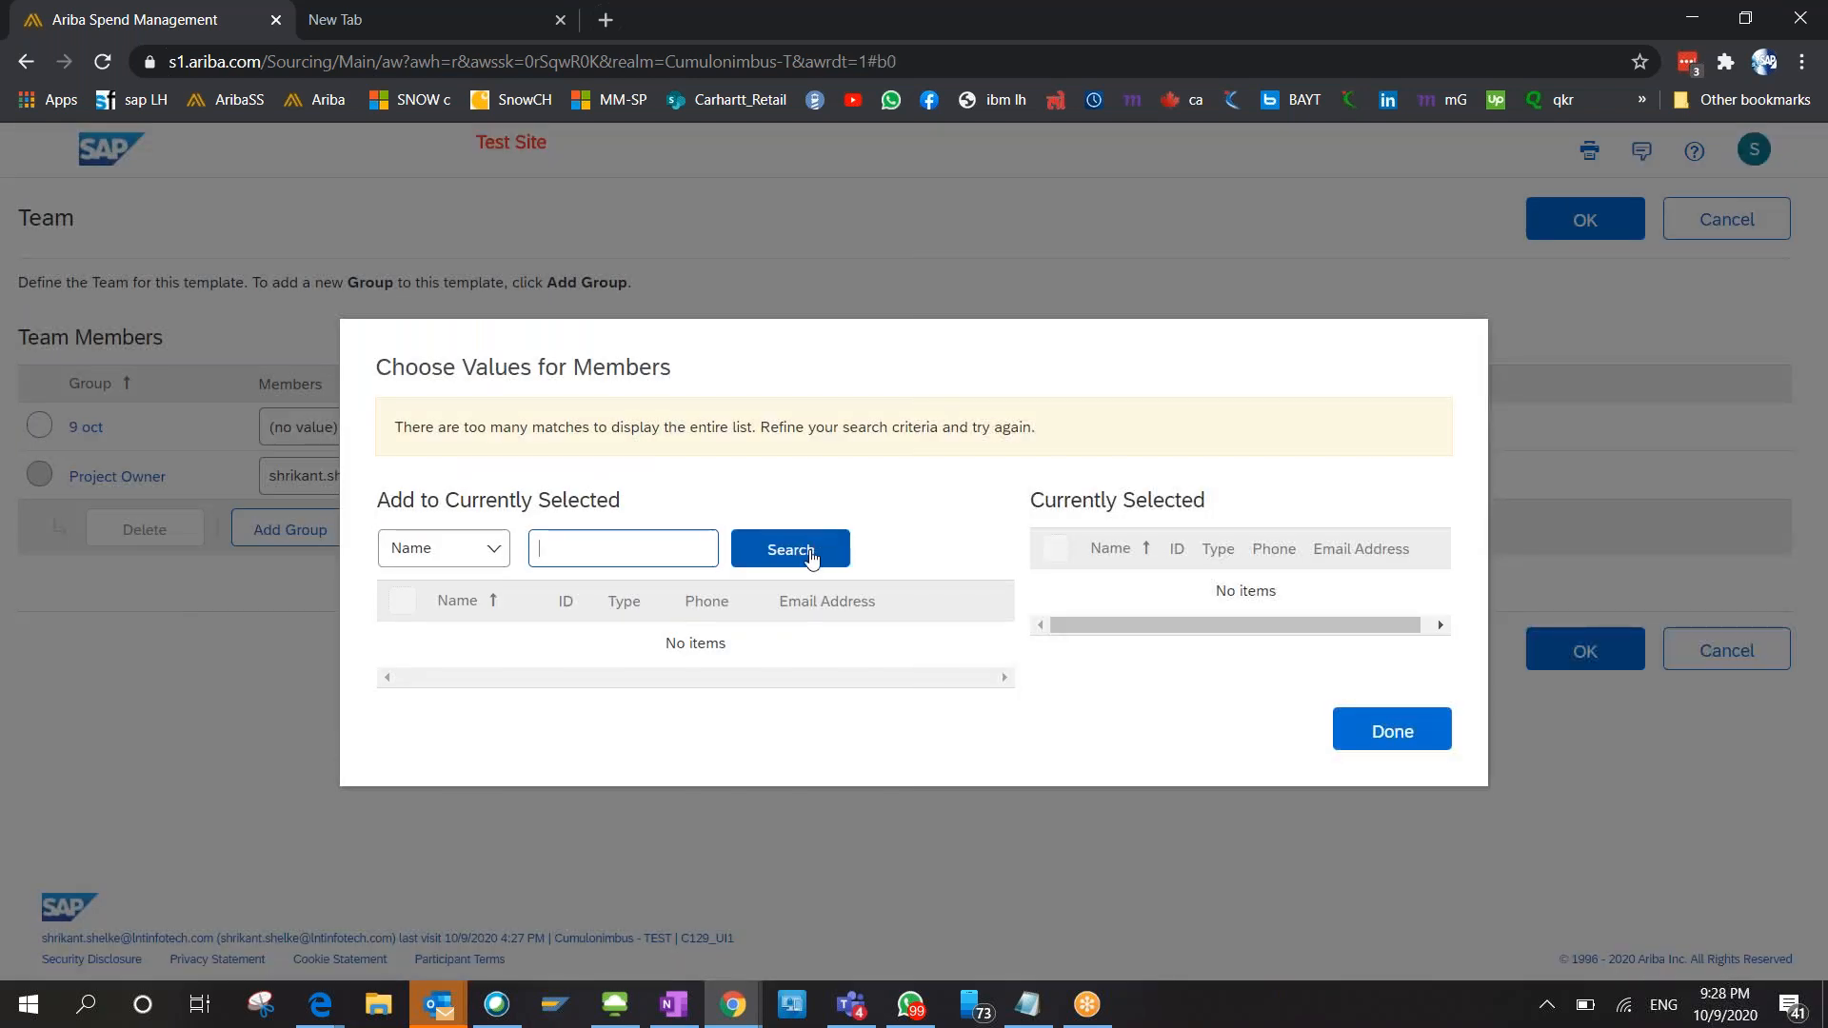
{"action": "left_click", "coordinate": [811, 560]}
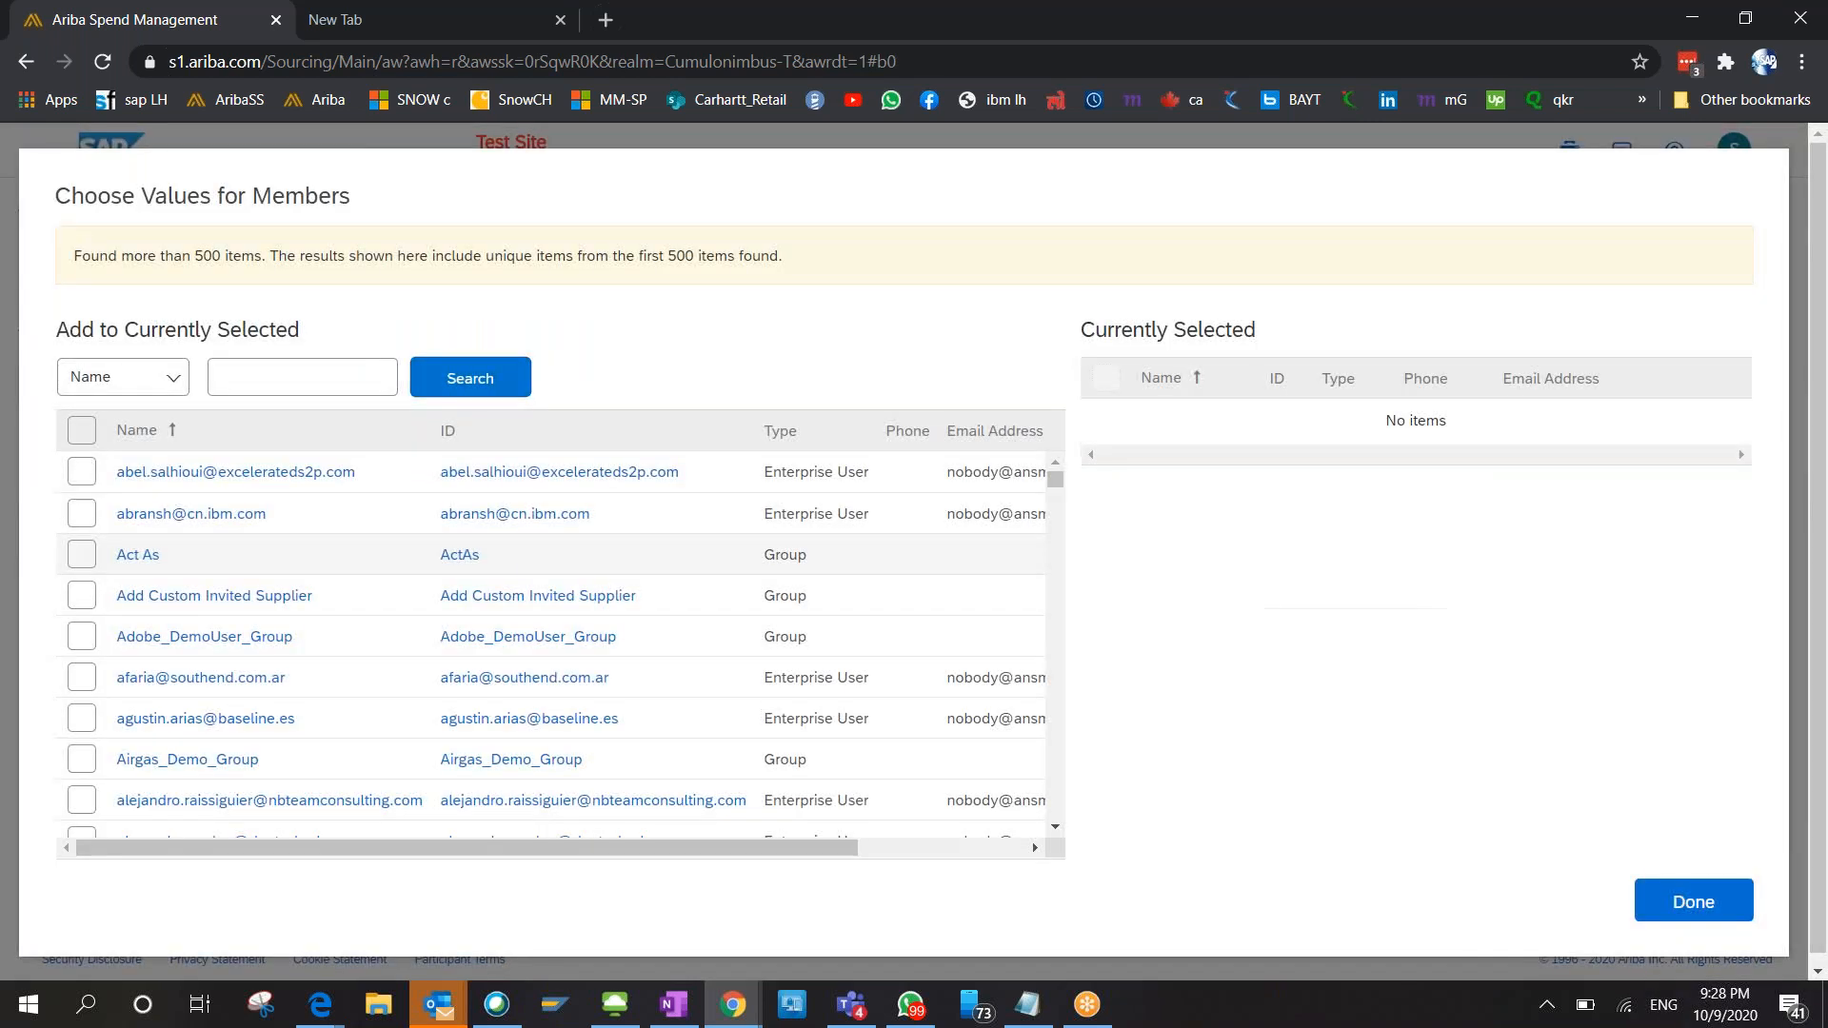
{"action": "scroll", "coordinate": [553, 647], "scroll_direction": "down", "scroll_amount": 7}
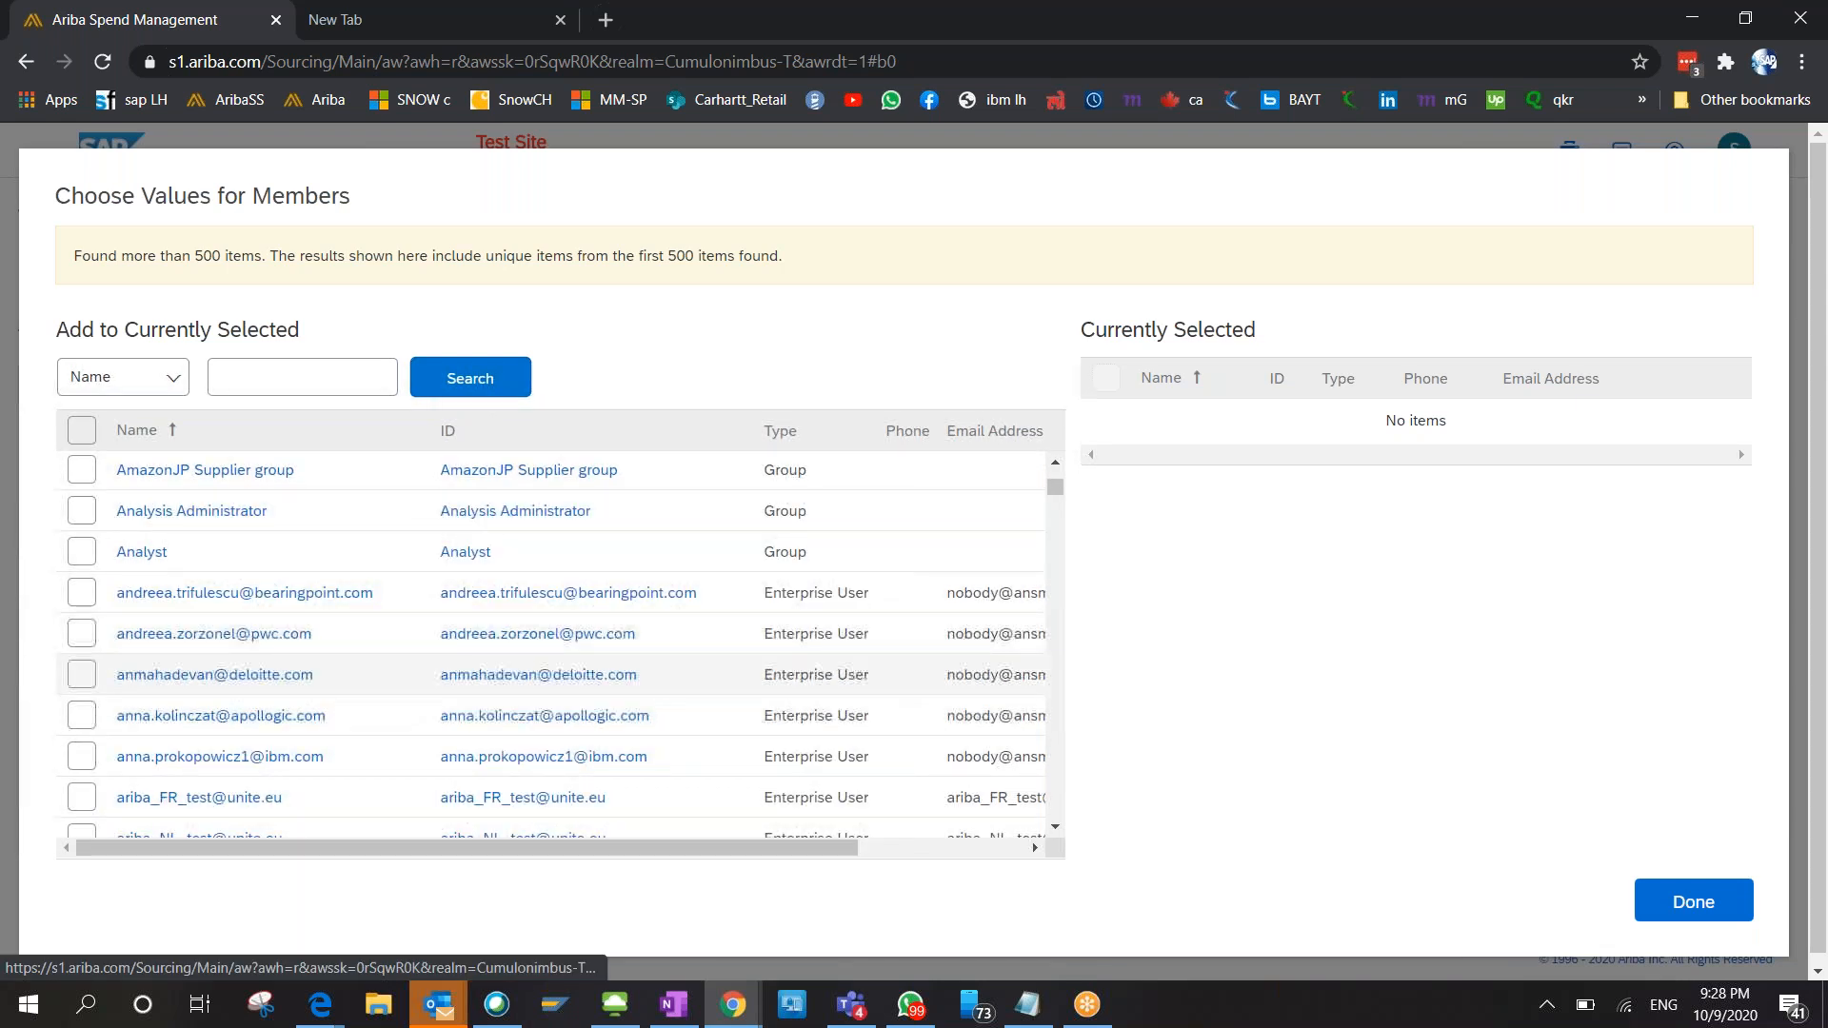
{"action": "left_click", "coordinate": [292, 365]}
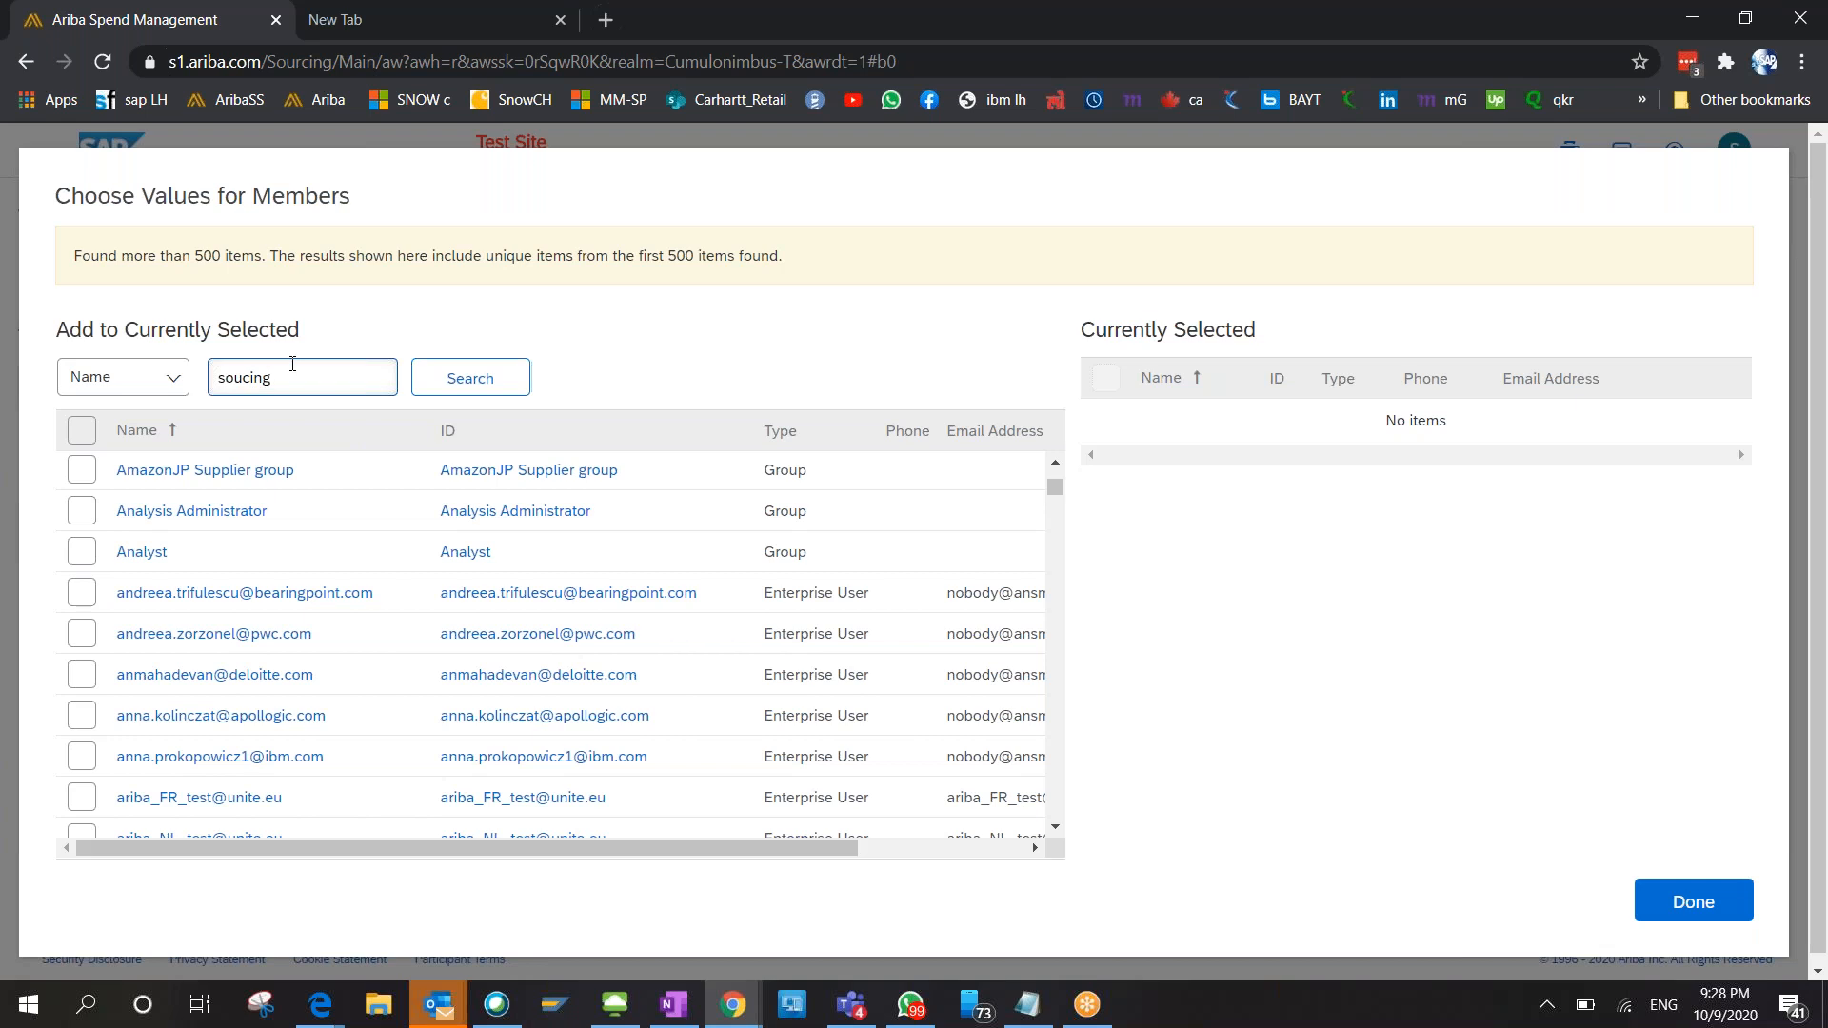
{"action": "key", "text": "Return"}
{"action": "left_click", "coordinate": [487, 512]}
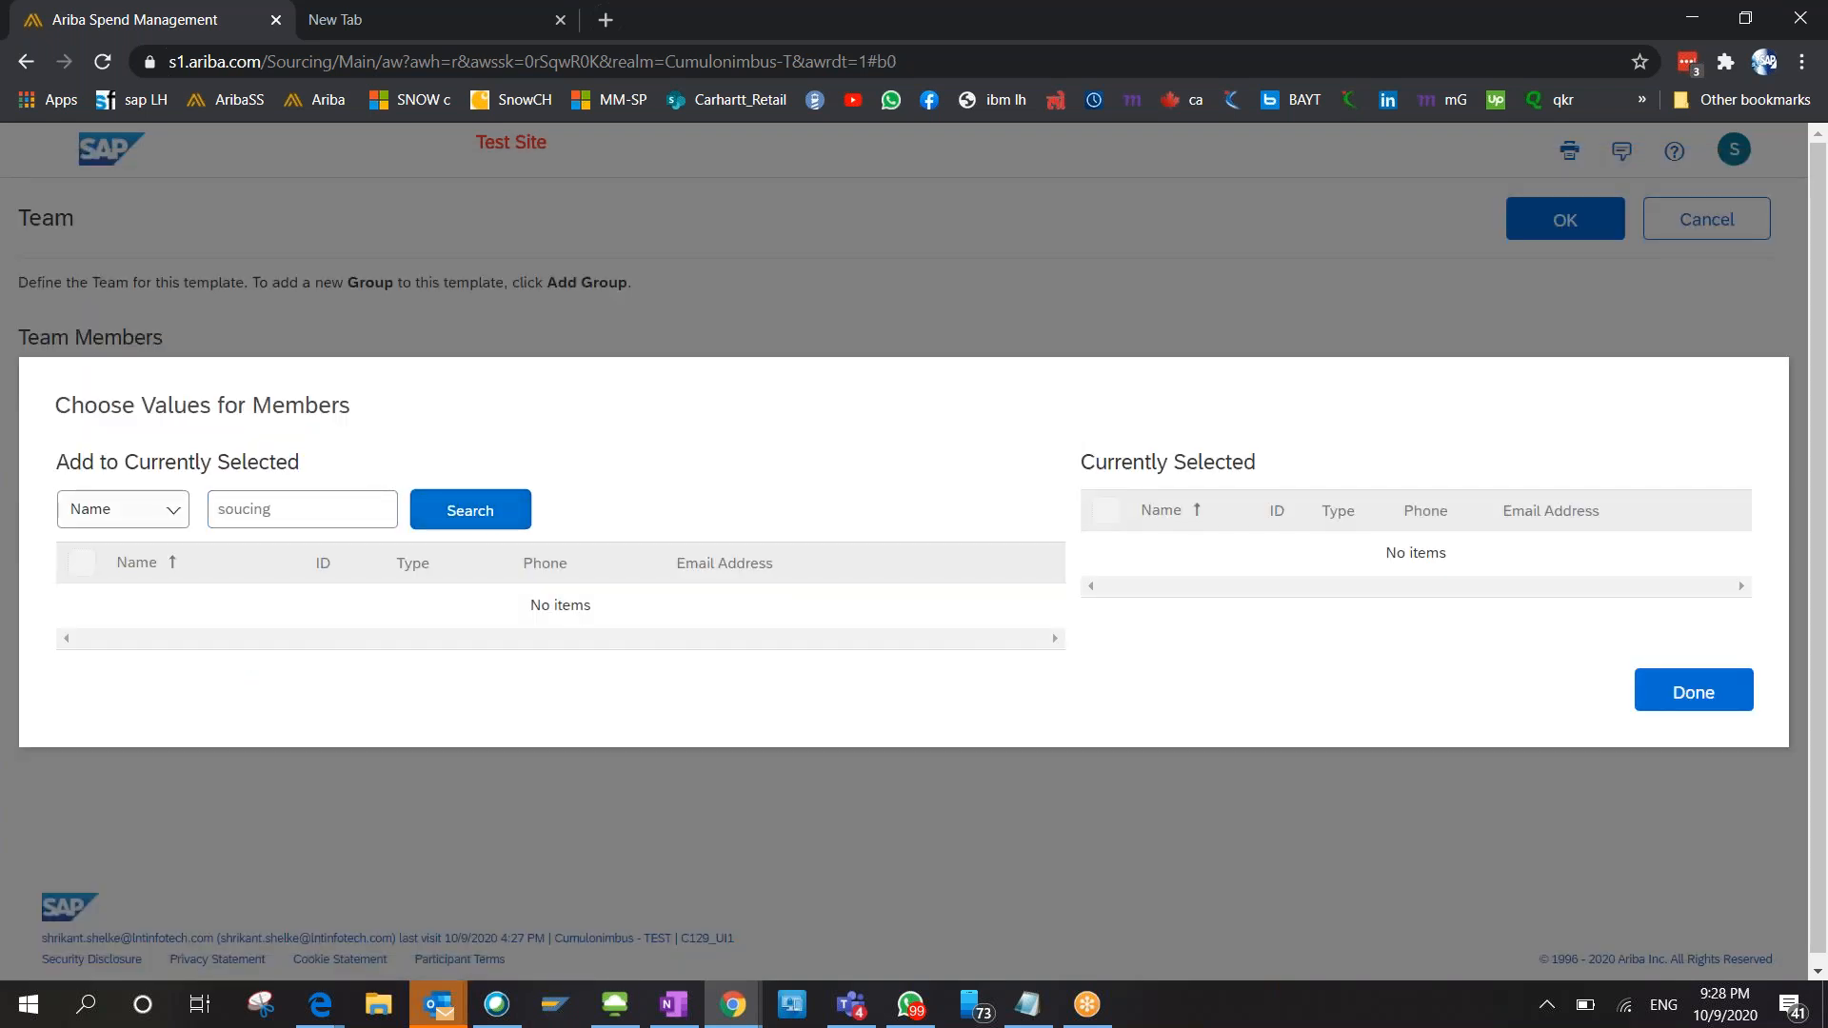
Clear the name search to list all possible members for the 9 oct group, and select the Document Signer group.
{"action": "left_click", "coordinate": [174, 519]}
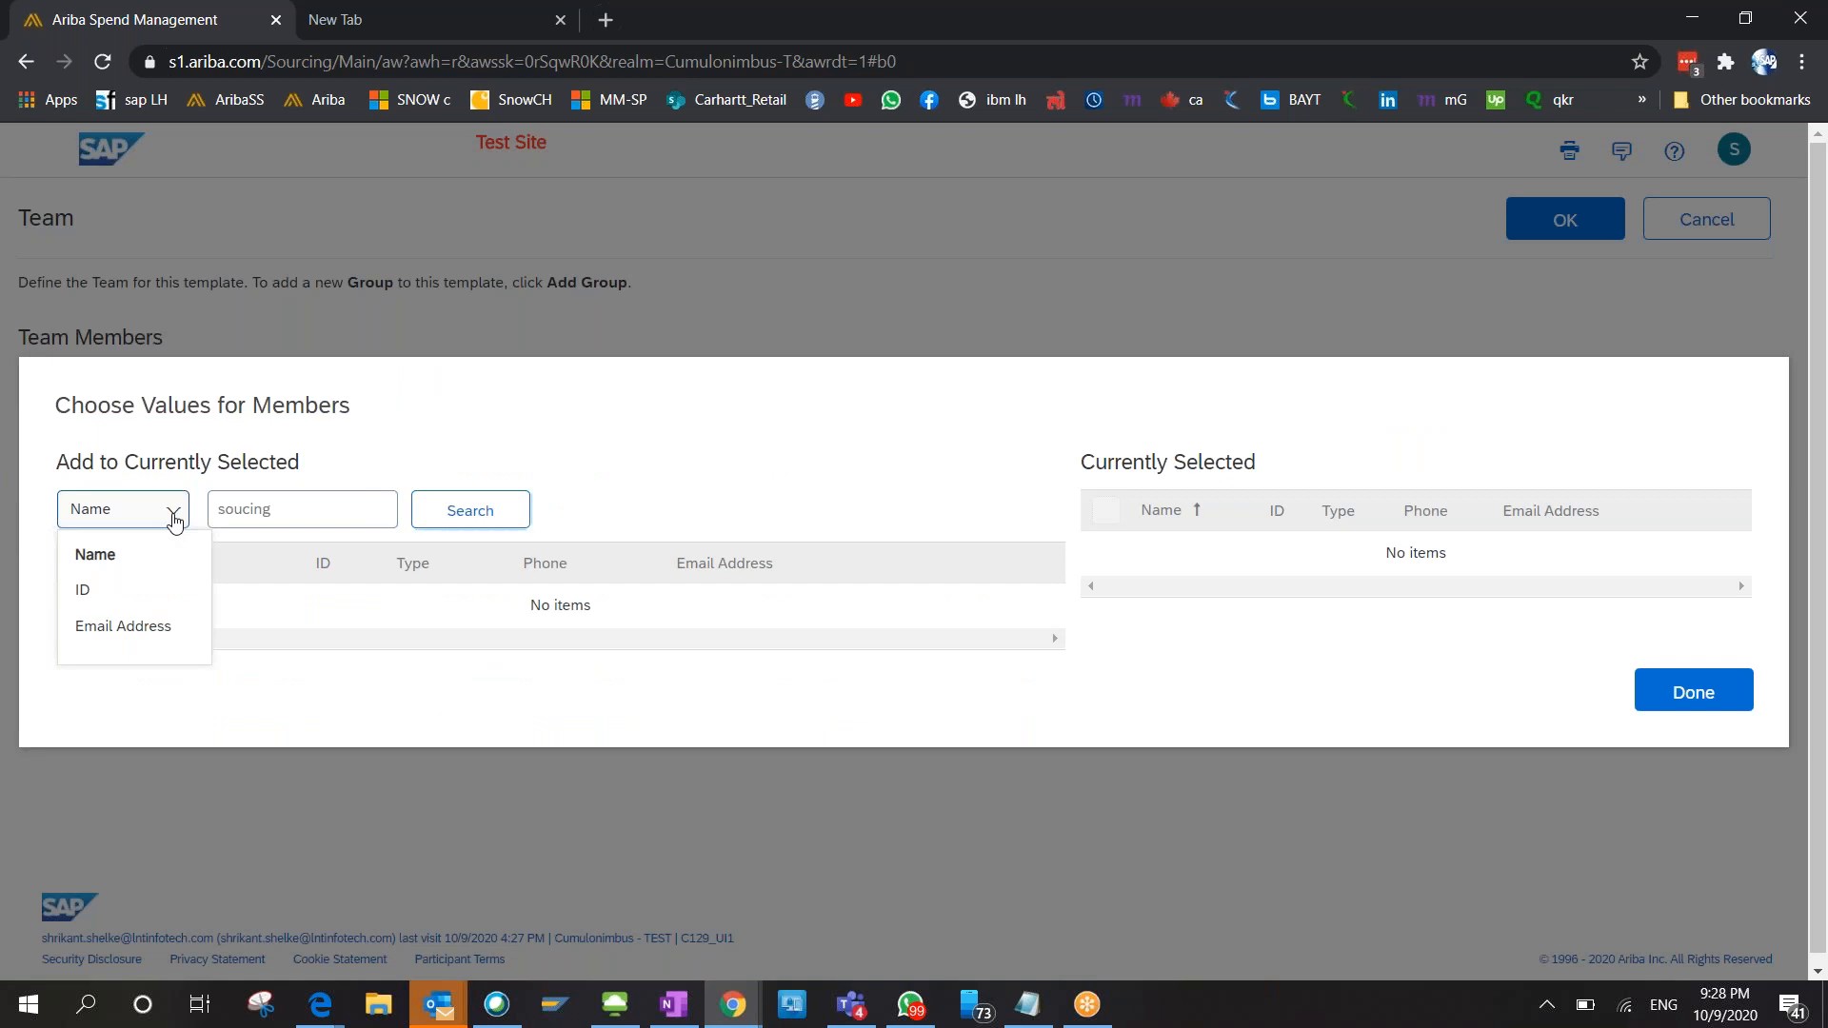
{"action": "double_click", "coordinate": [300, 493]}
{"action": "key", "text": "BackSpace"}
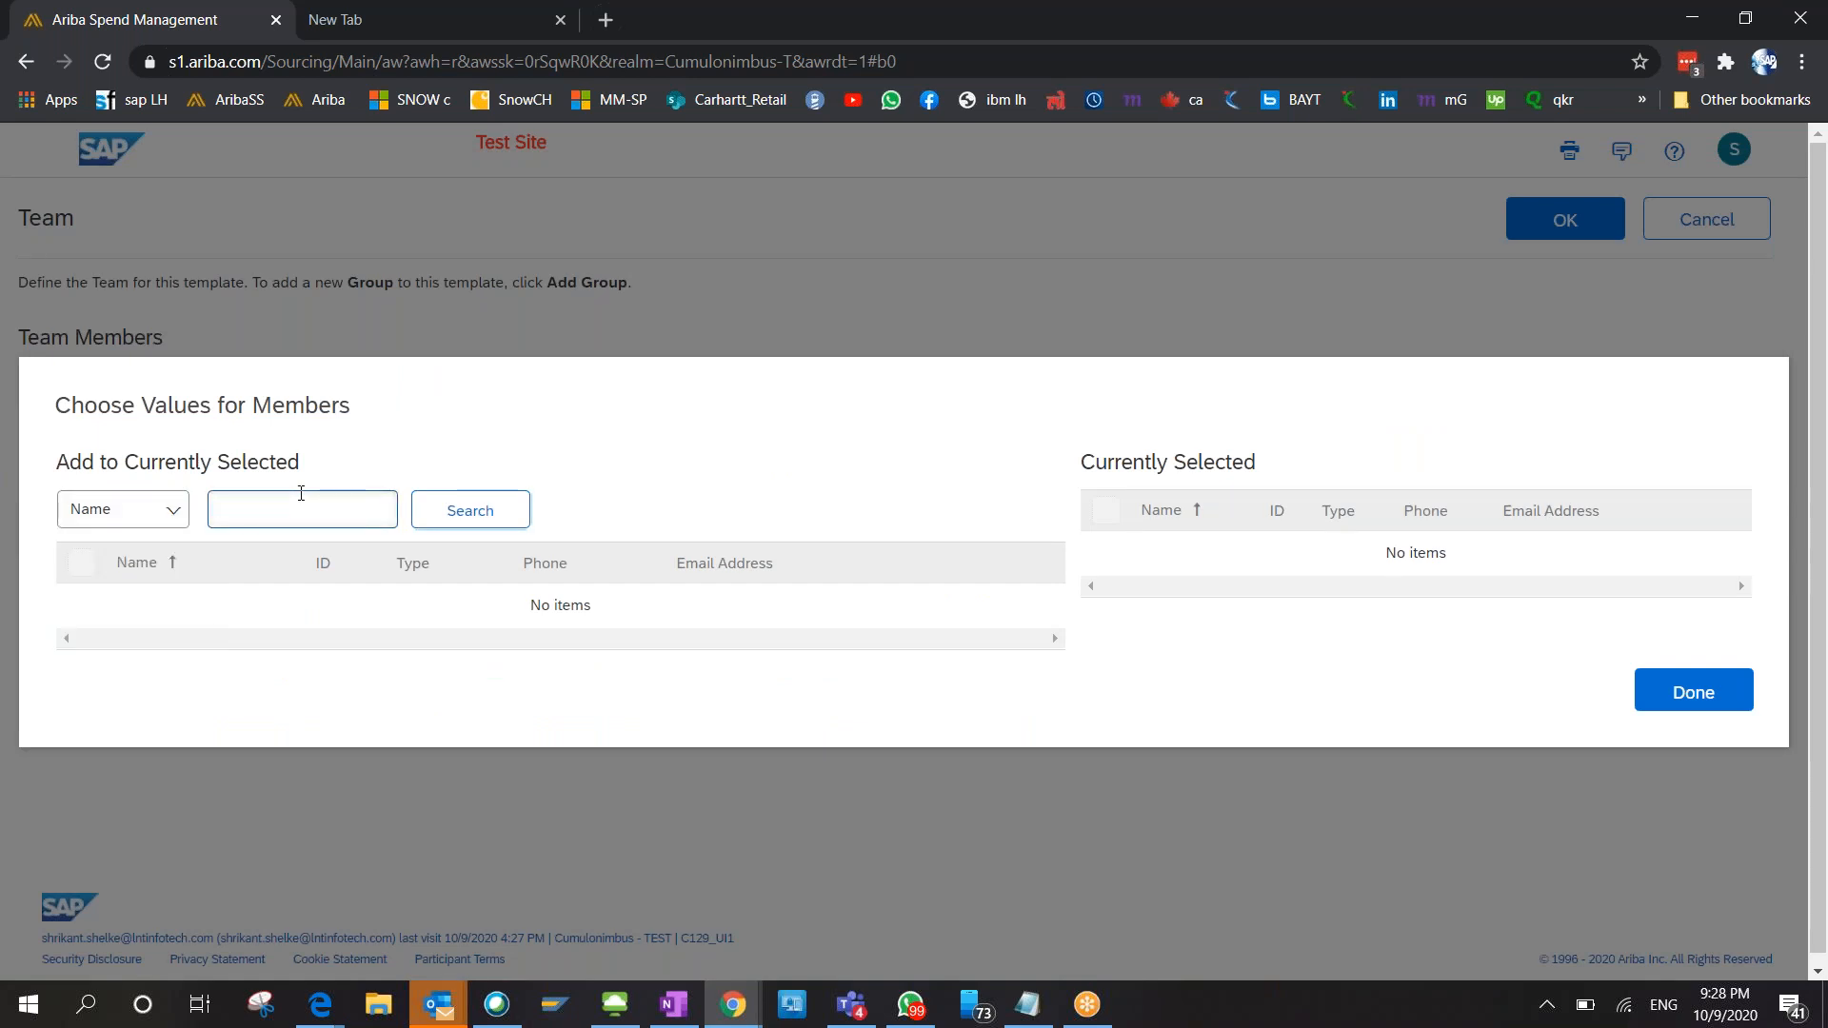
{"action": "key", "text": "Return"}
{"action": "scroll", "coordinate": [552, 638], "scroll_direction": "down", "scroll_amount": 10}
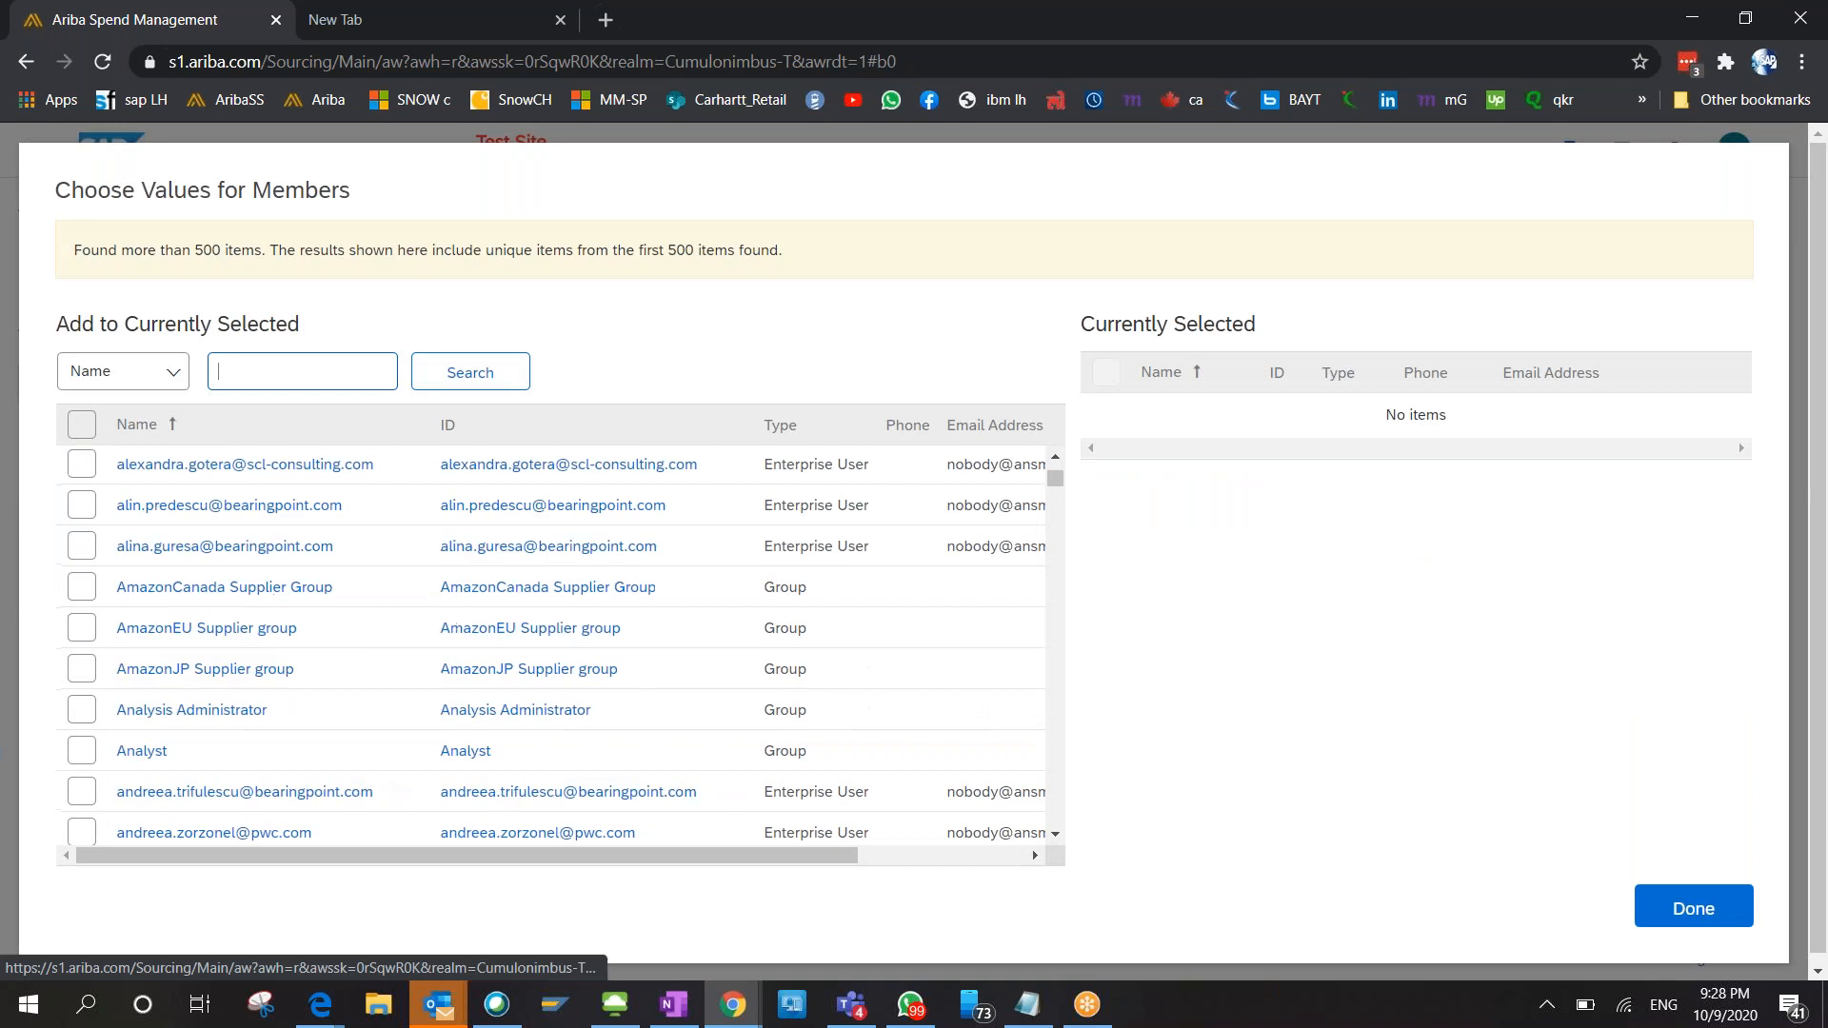
{"action": "scroll", "coordinate": [552, 638], "scroll_direction": "down", "scroll_amount": 3}
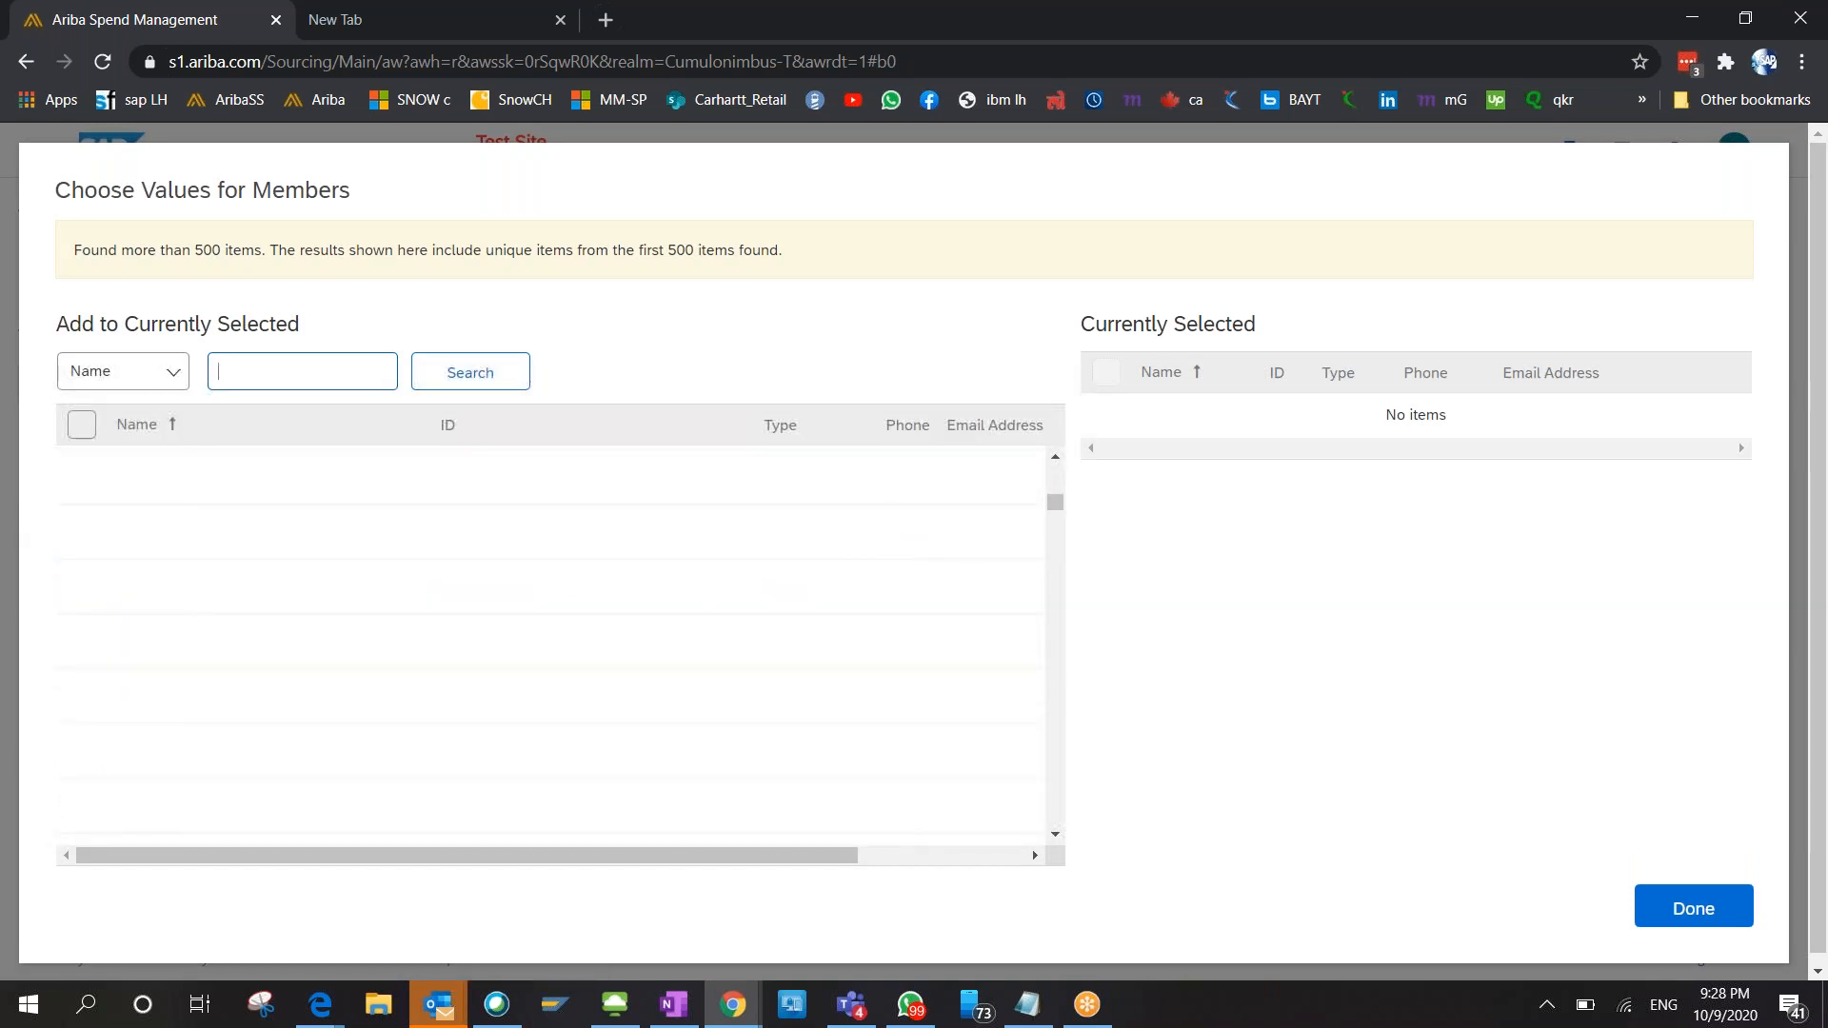
{"action": "scroll", "coordinate": [276, 733], "scroll_direction": "down", "scroll_amount": 2}
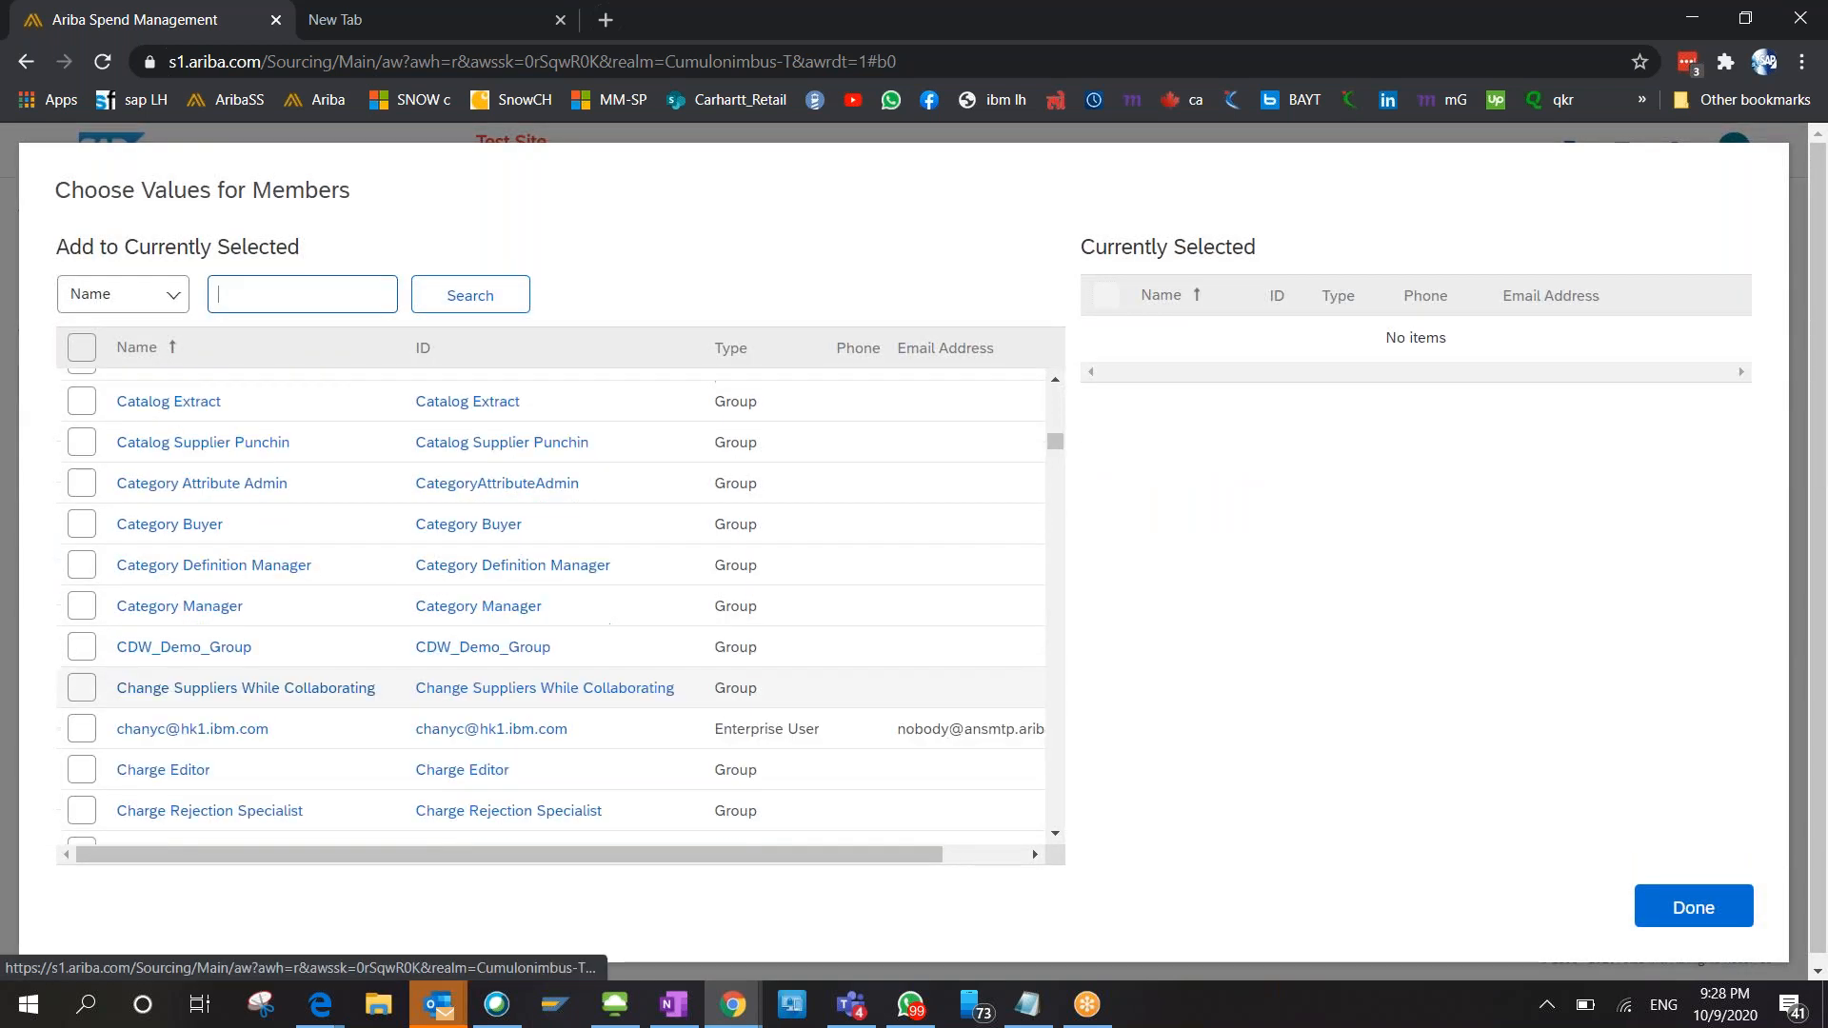
{"action": "scroll", "coordinate": [228, 597], "scroll_direction": "down", "scroll_amount": 10}
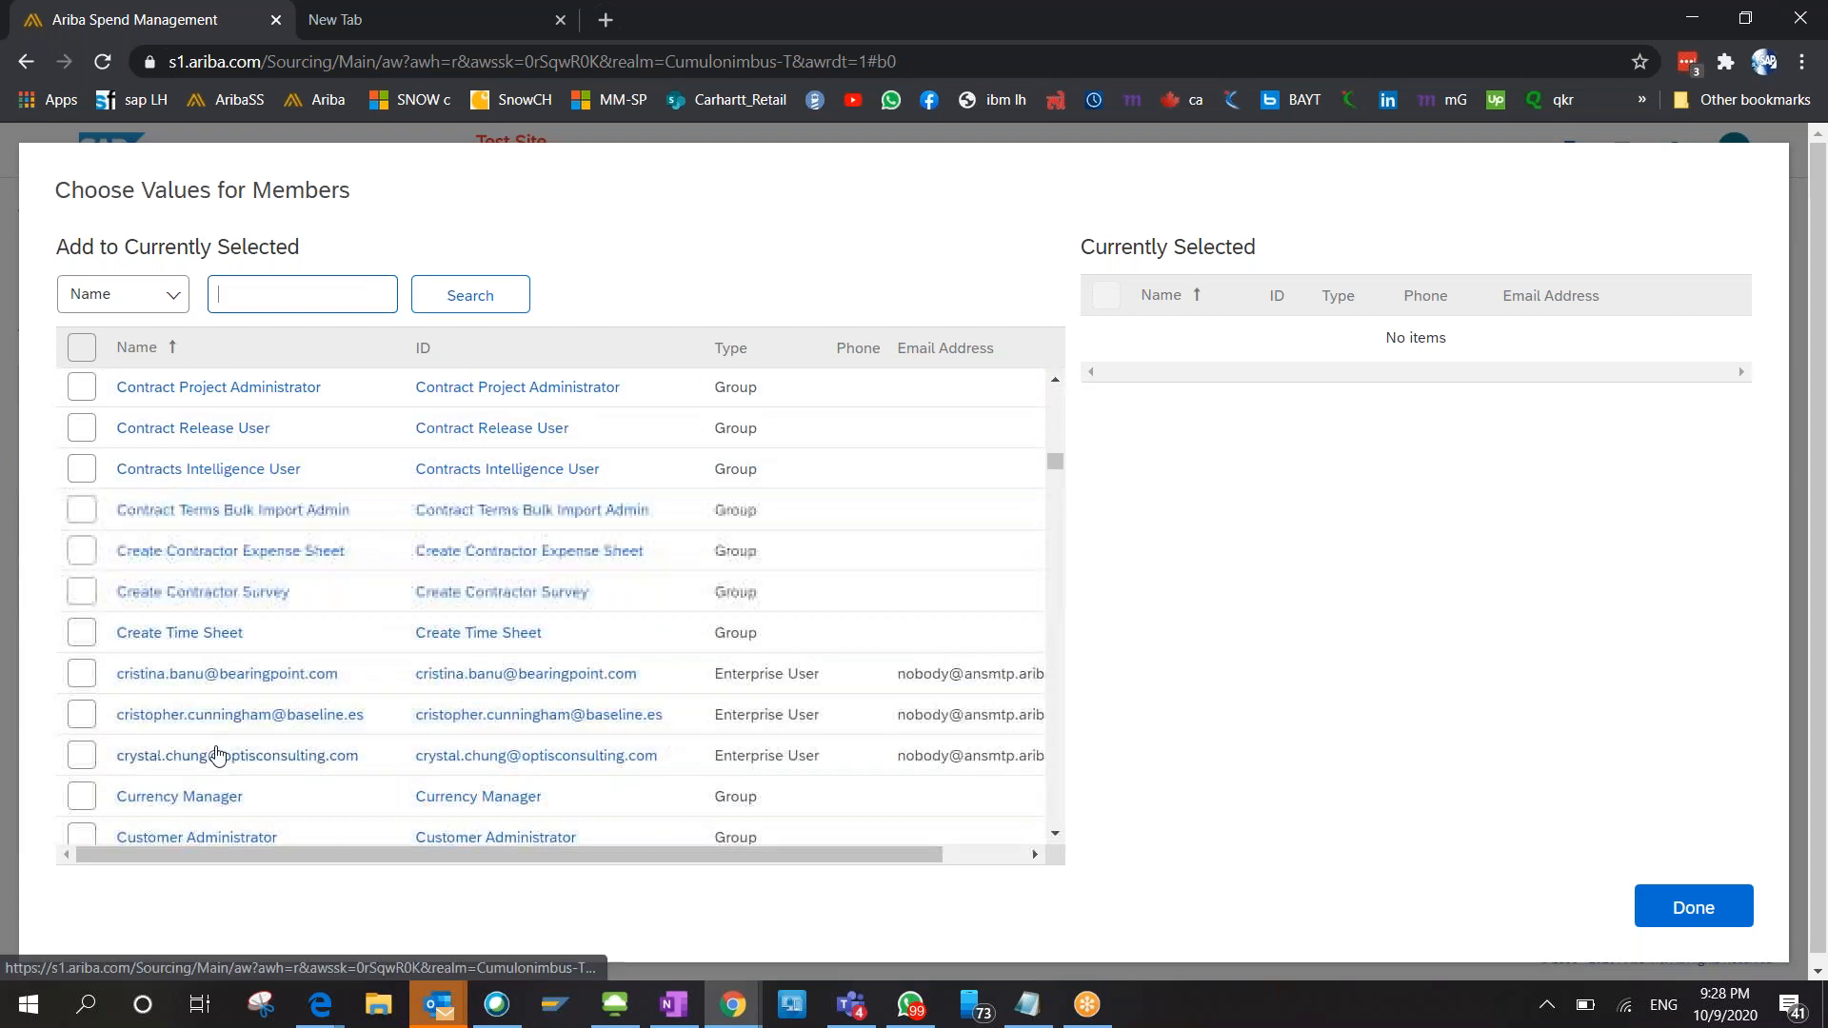
{"action": "scroll", "coordinate": [276, 733], "scroll_direction": "down", "scroll_amount": 1}
{"action": "scroll", "coordinate": [460, 682], "scroll_direction": "down", "scroll_amount": 10}
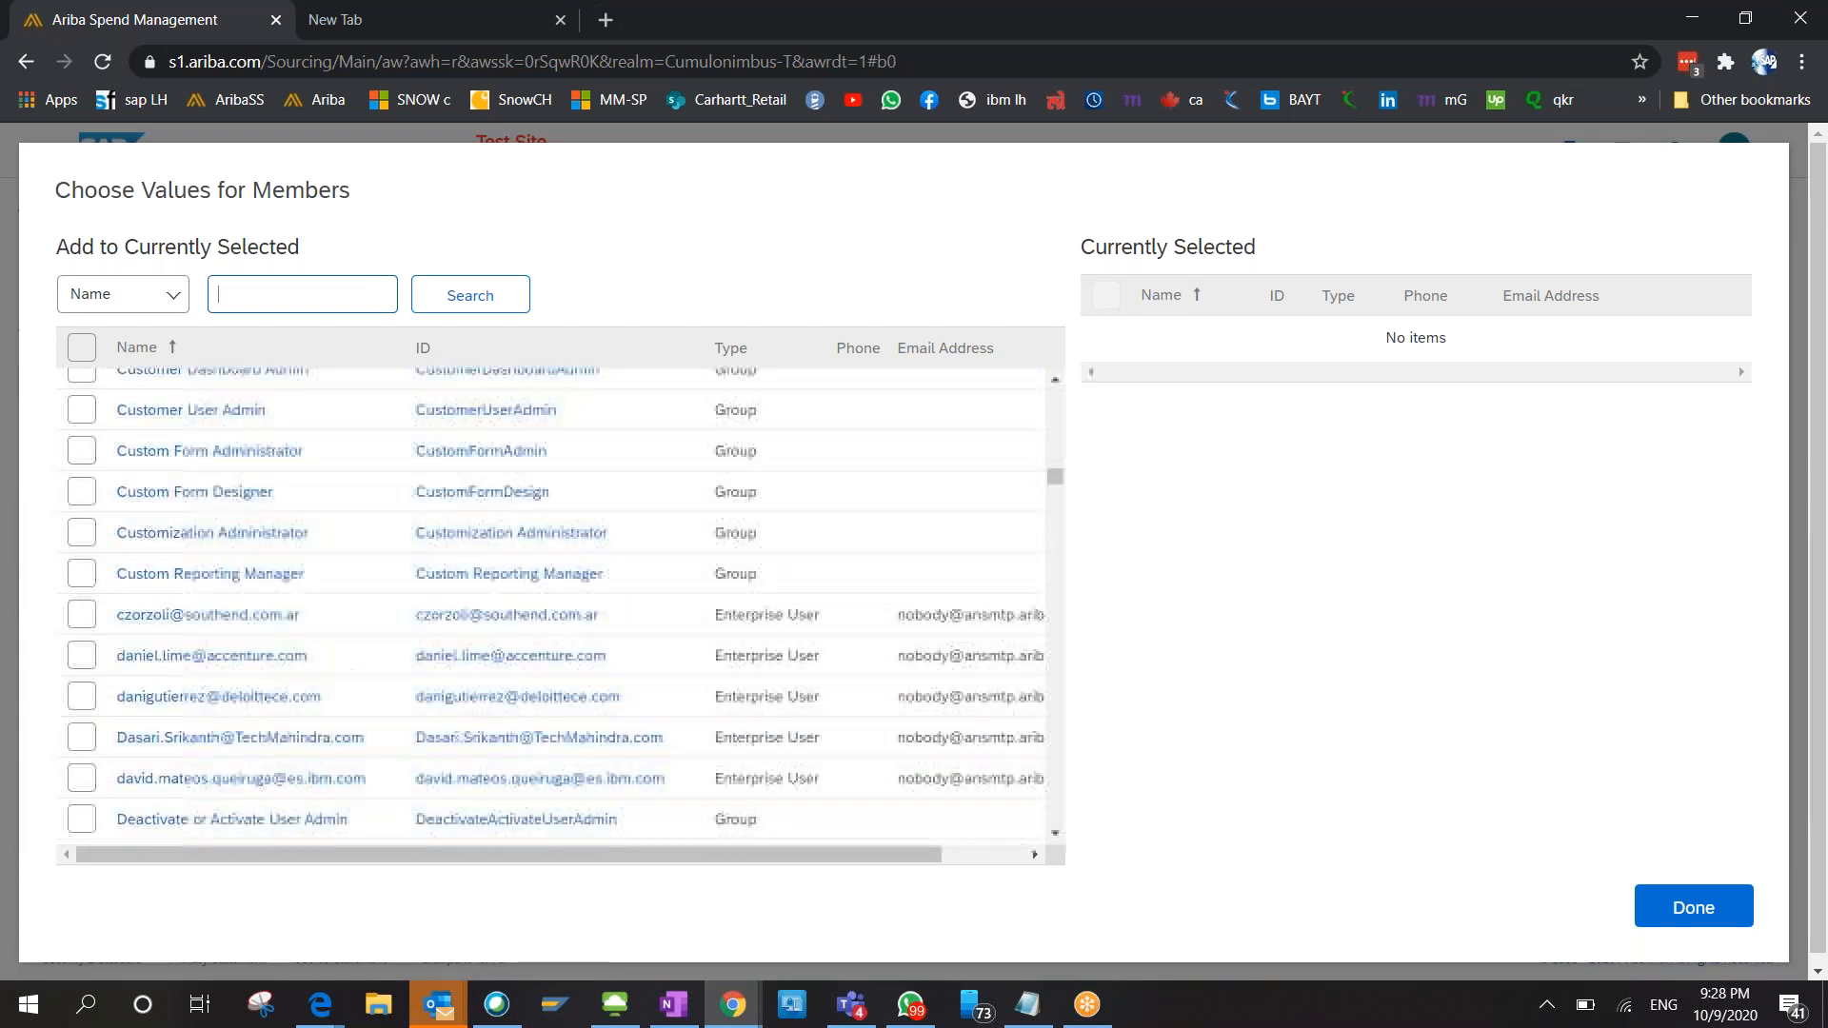
{"action": "scroll", "coordinate": [461, 681], "scroll_direction": "down", "scroll_amount": 1}
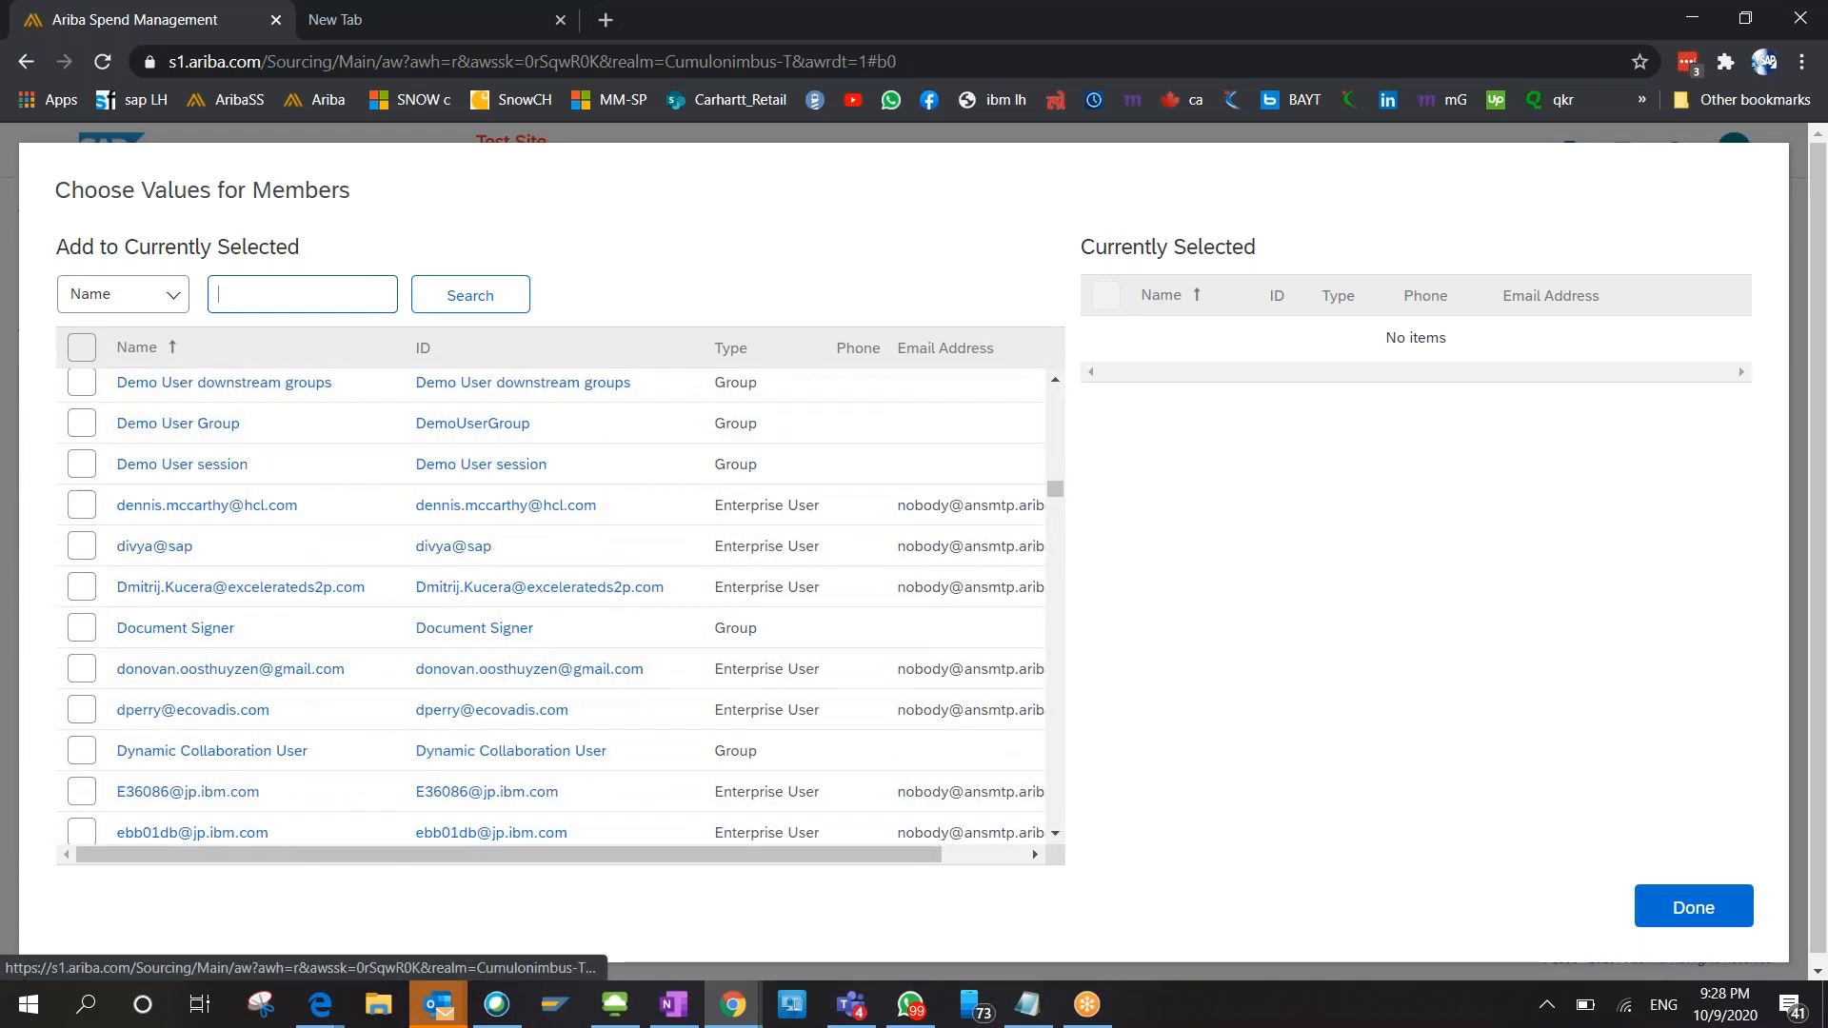
{"action": "left_click", "coordinate": [84, 631]}
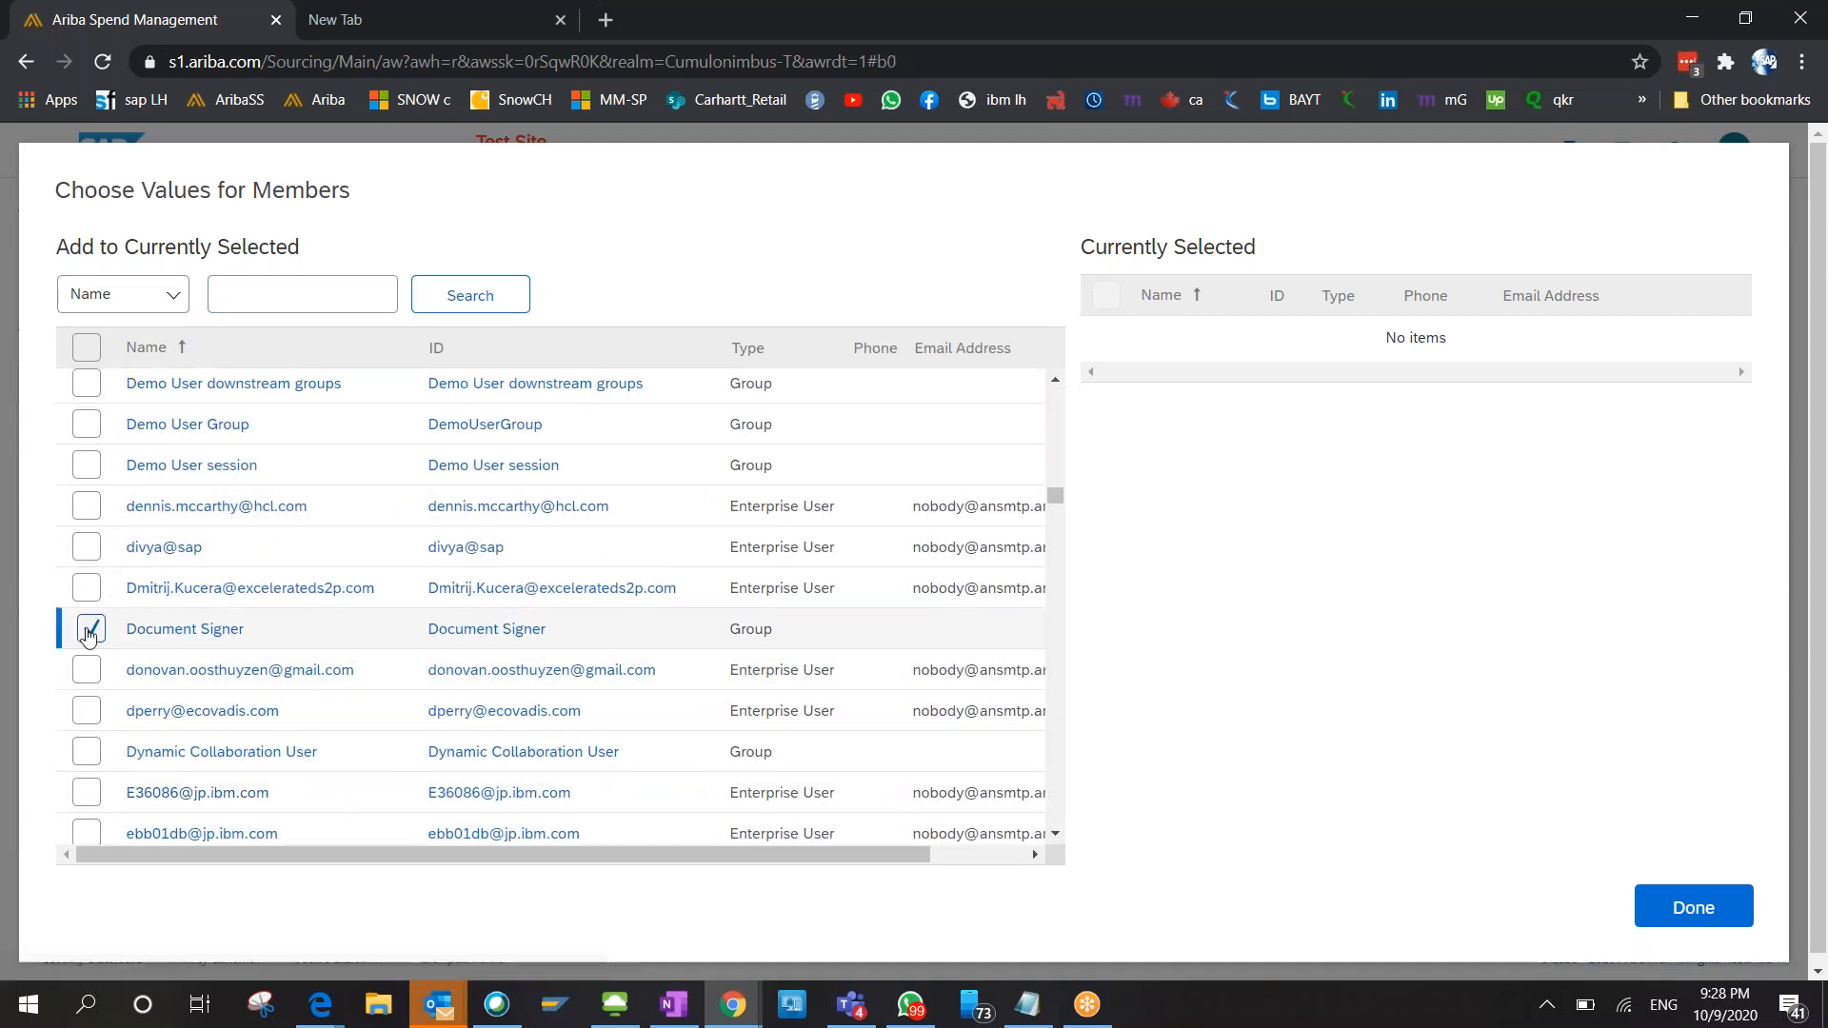
Add the SM Process Manager, SM Ops Administrator and Sourcing Manager groups as members of 9 oct and save the team.
{"action": "scroll", "coordinate": [461, 657], "scroll_direction": "down", "scroll_amount": 6}
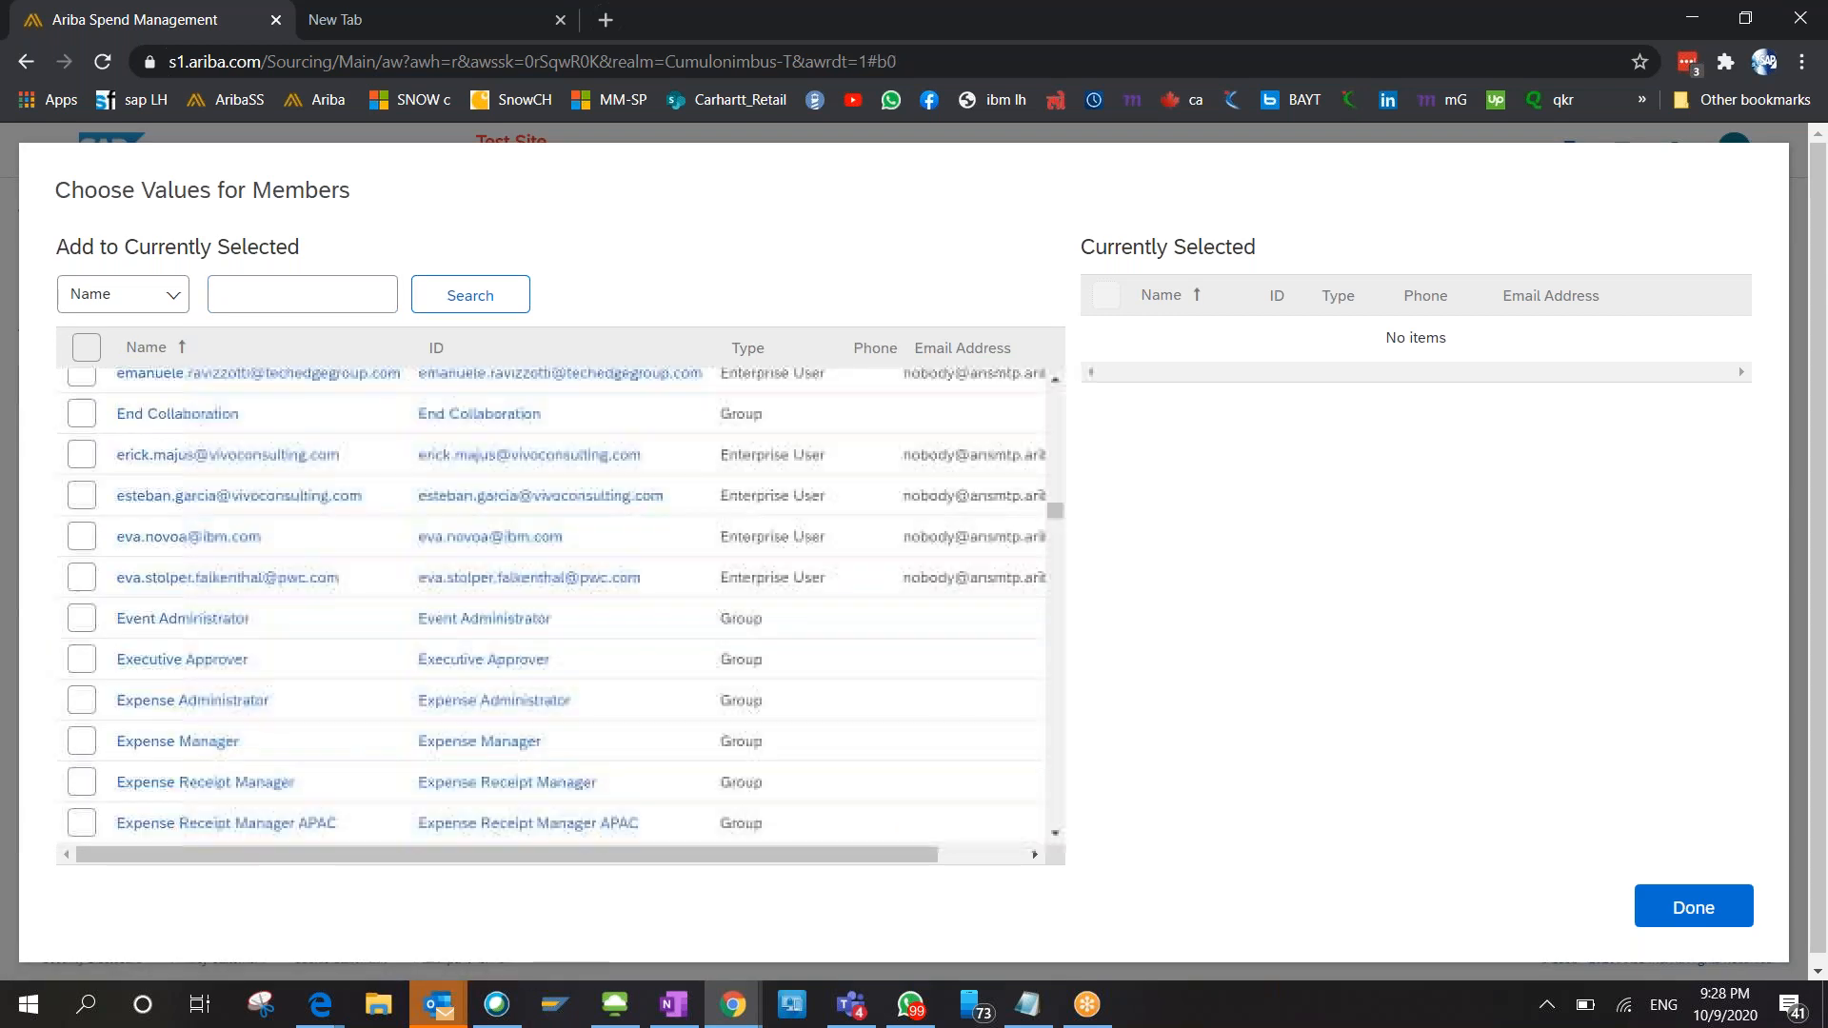
{"action": "scroll", "coordinate": [461, 657], "scroll_direction": "down", "scroll_amount": 4}
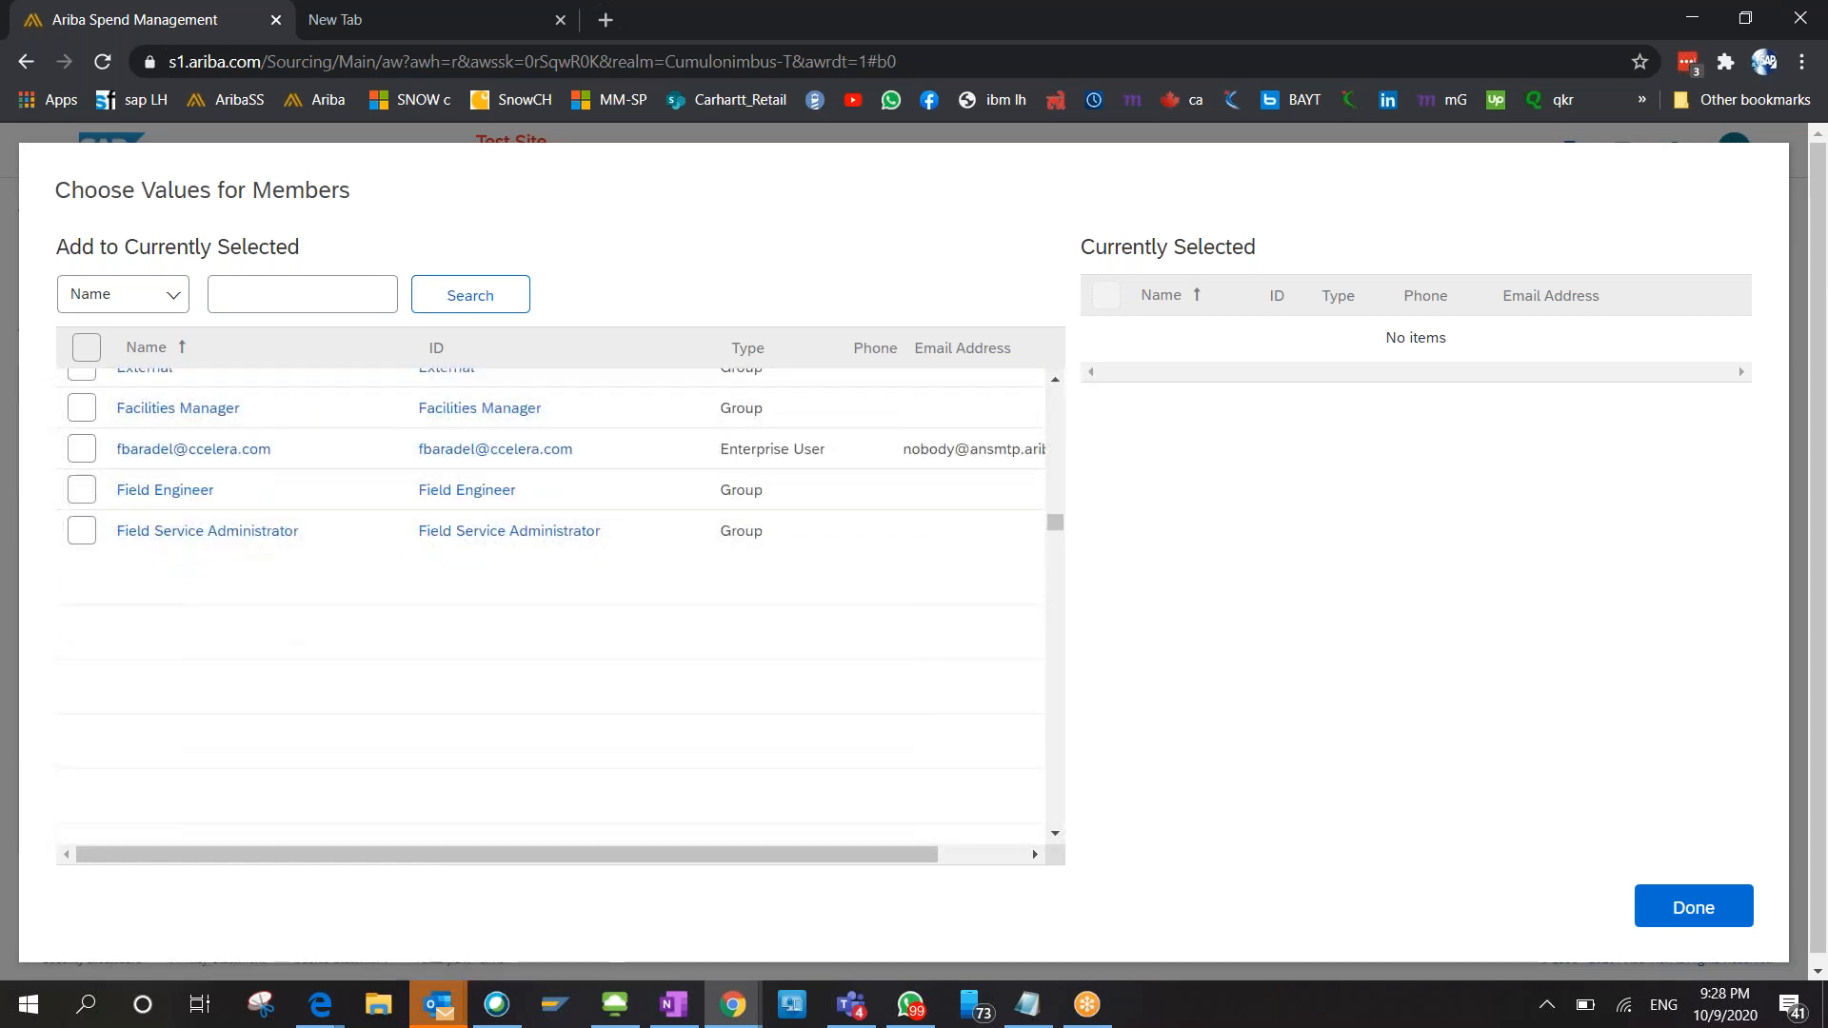
{"action": "scroll", "coordinate": [461, 657], "scroll_direction": "down", "scroll_amount": 3}
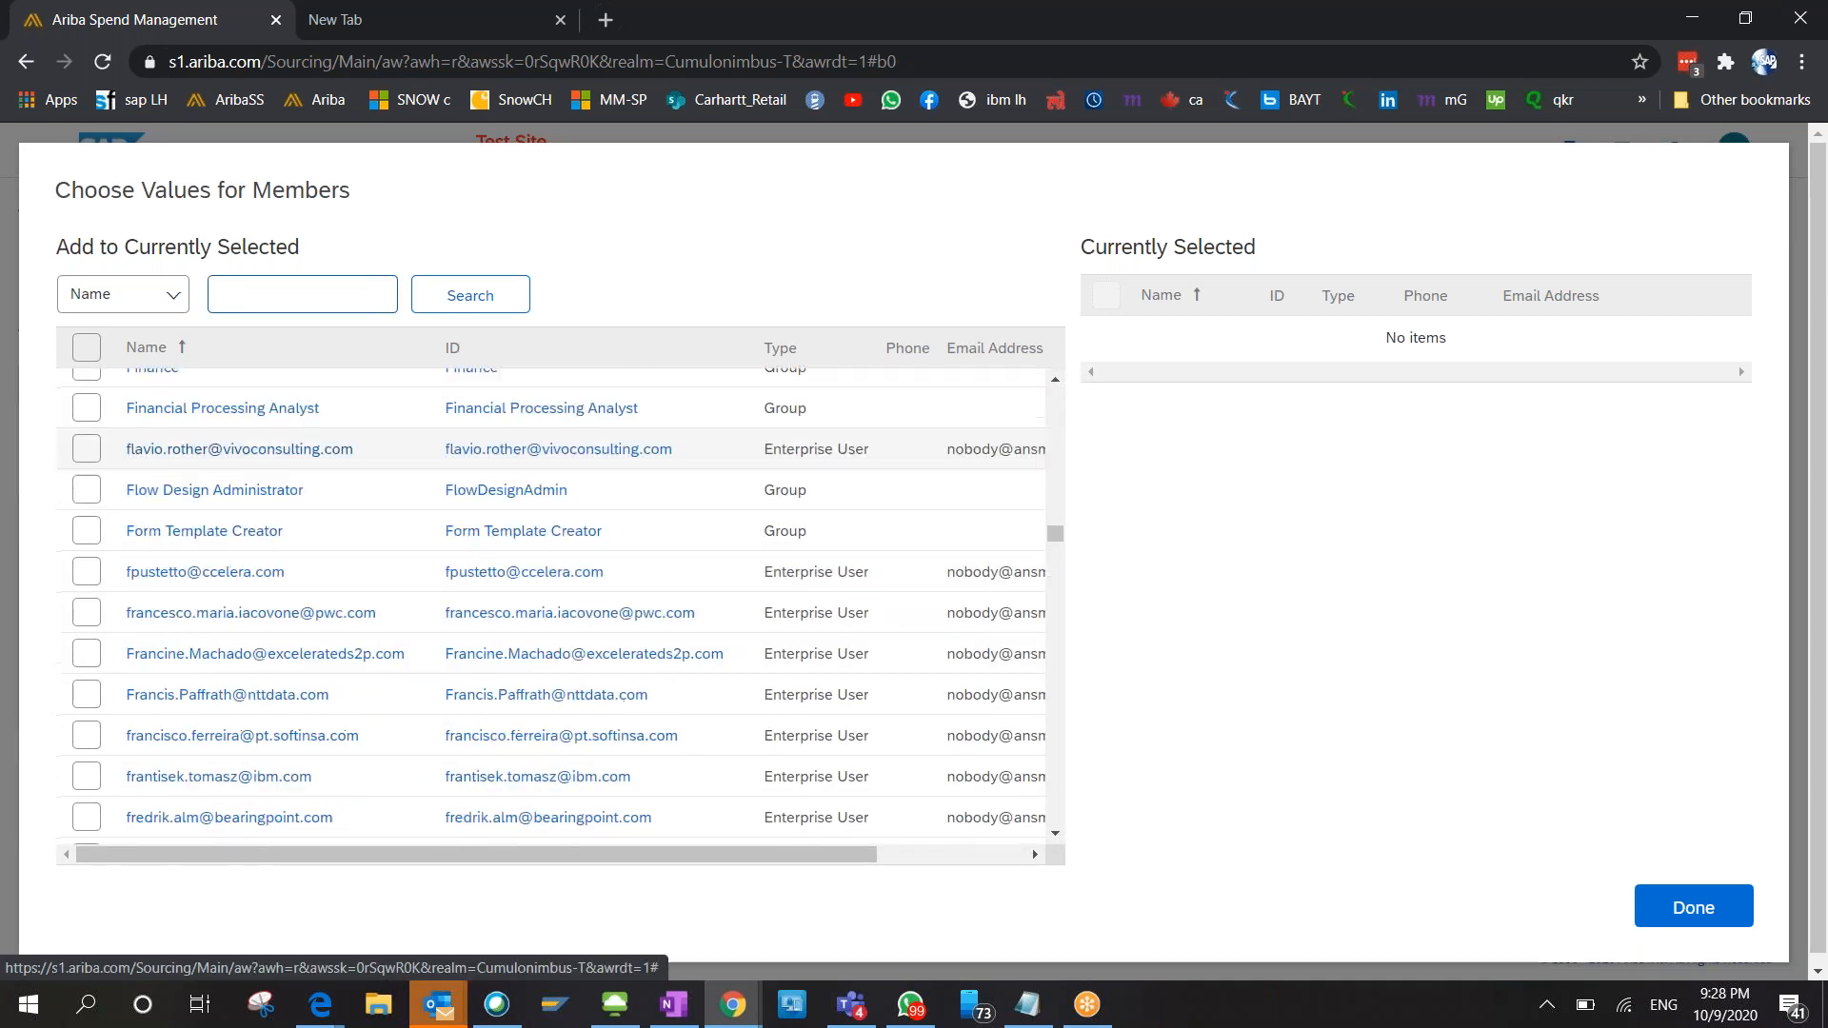
{"action": "scroll", "coordinate": [461, 657], "scroll_direction": "down", "scroll_amount": 1}
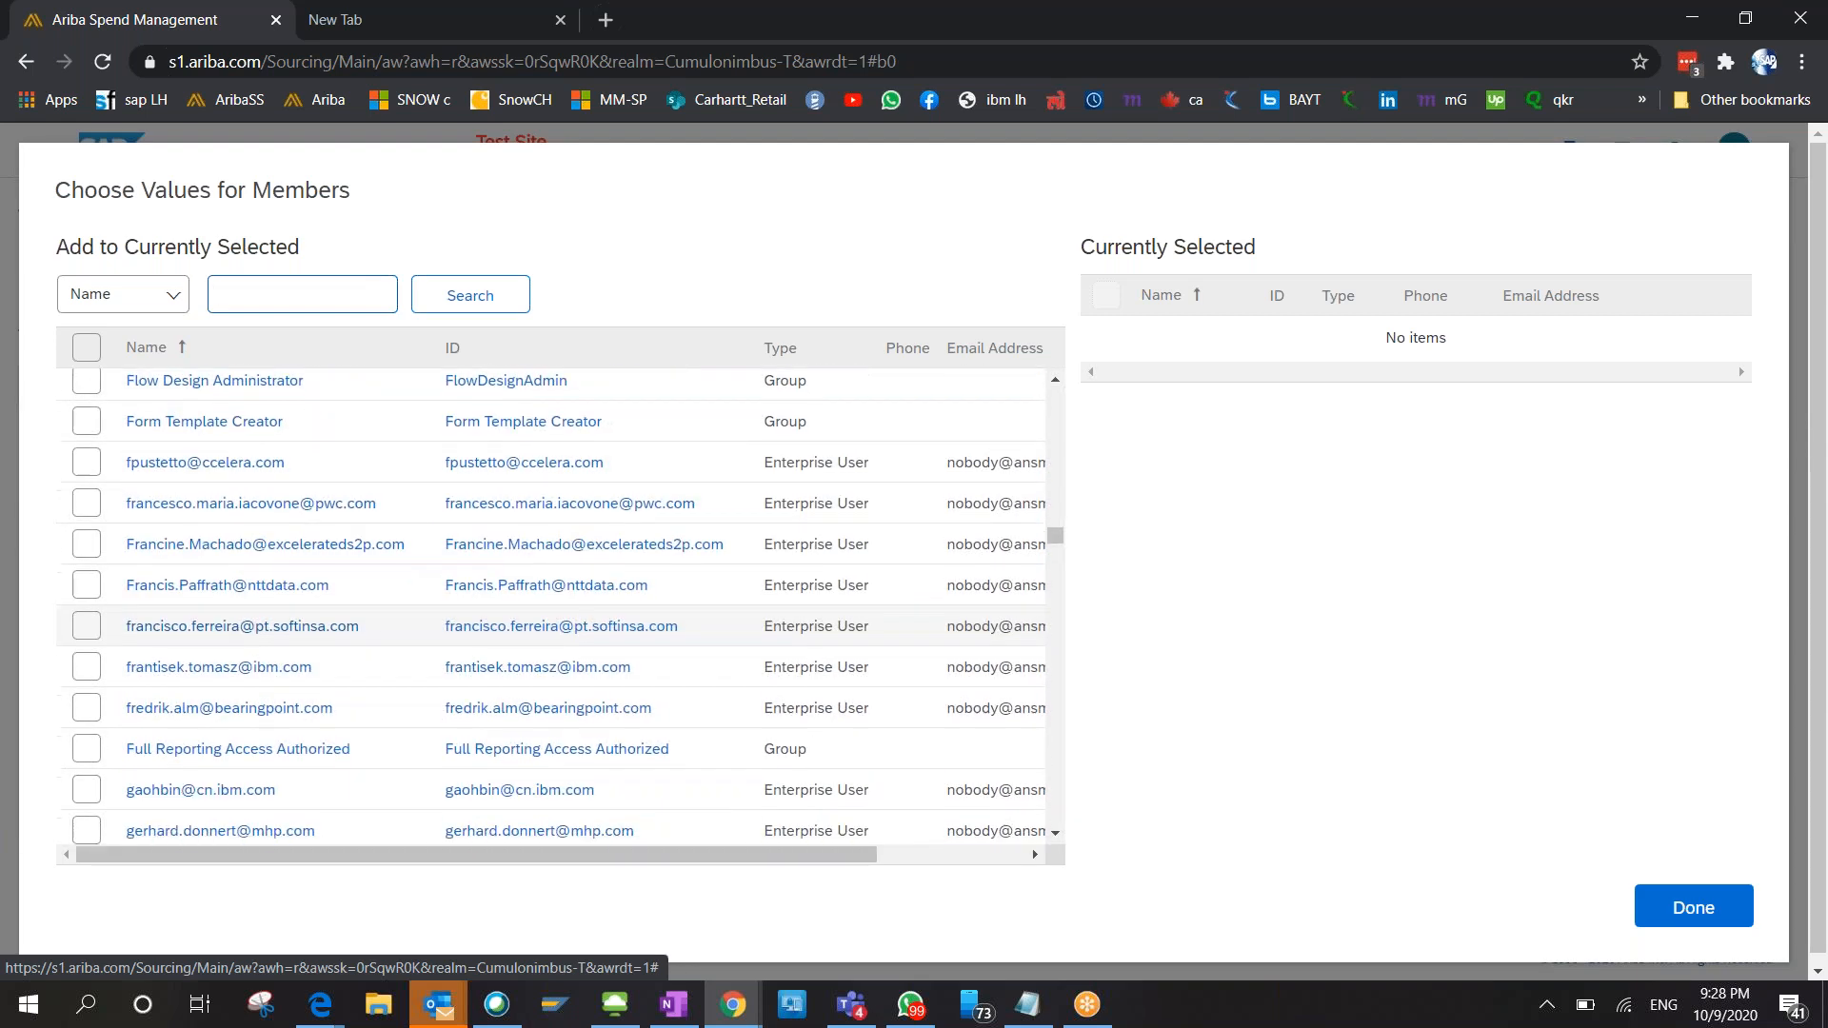
{"action": "scroll", "coordinate": [461, 626], "scroll_direction": "down", "scroll_amount": 5}
{"action": "scroll", "coordinate": [553, 607], "scroll_direction": "down", "scroll_amount": 7}
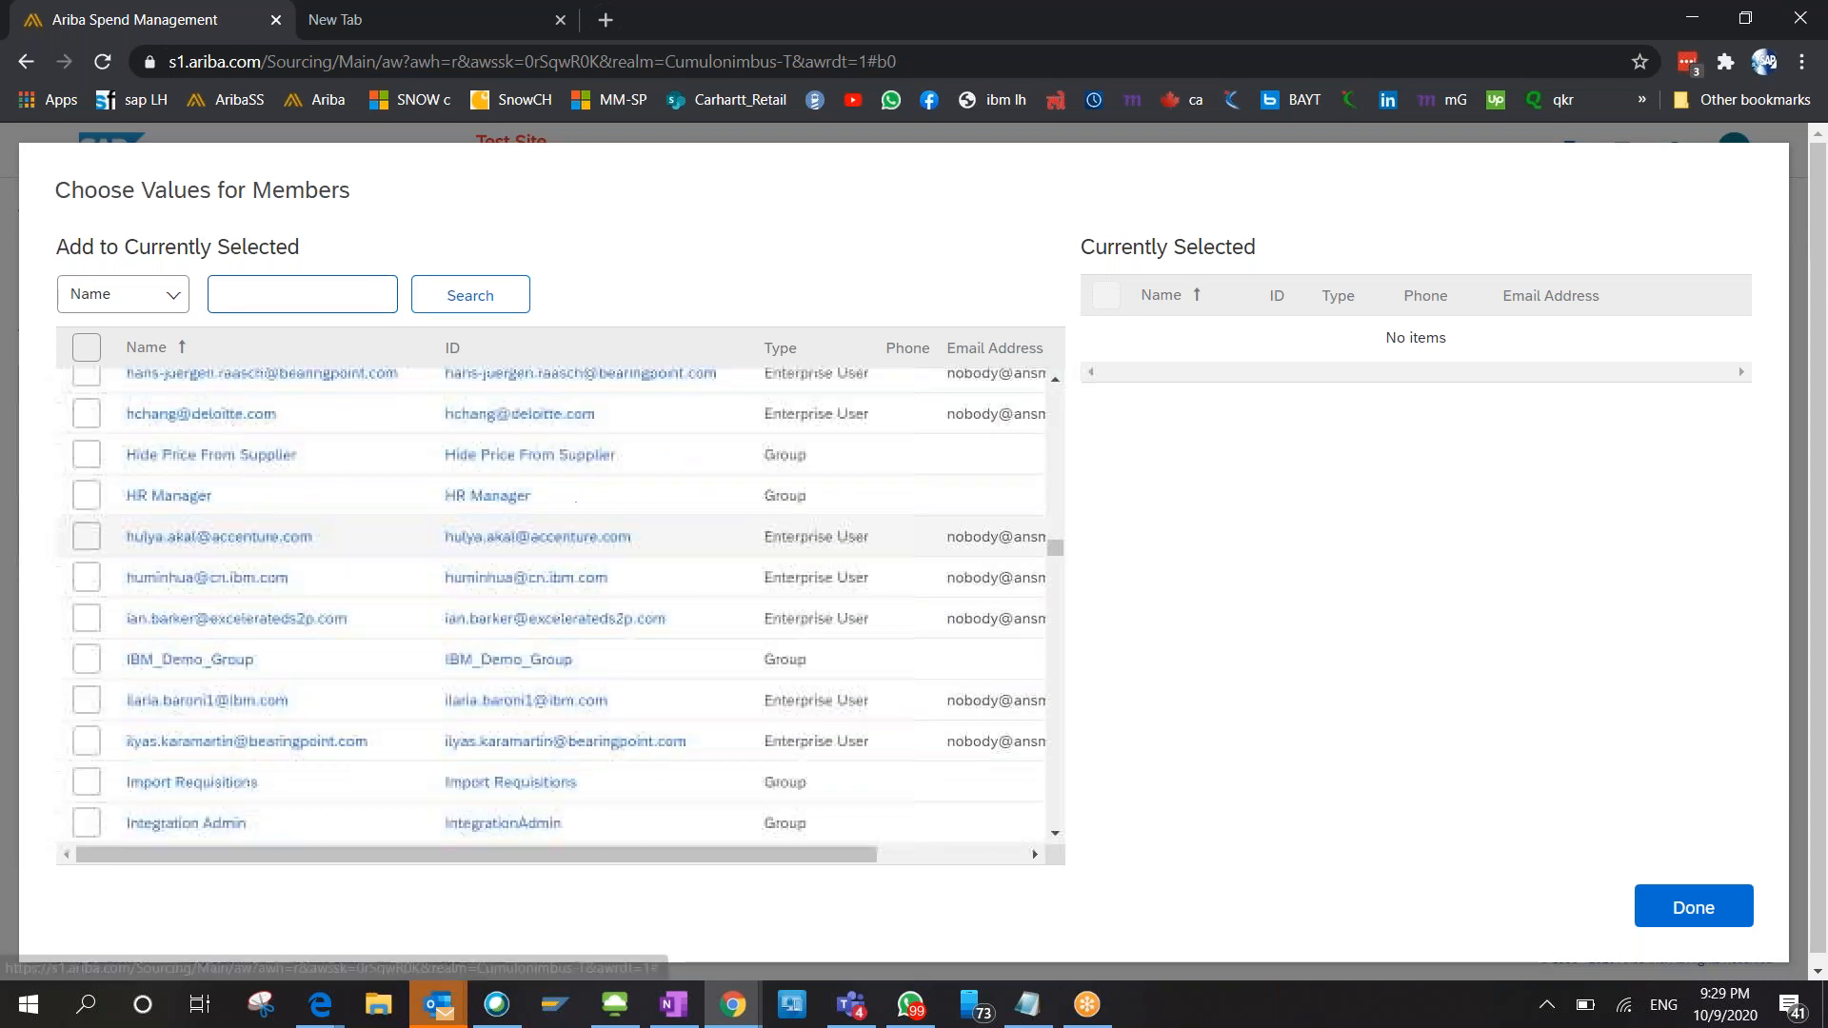
{"action": "scroll", "coordinate": [552, 606], "scroll_direction": "down", "scroll_amount": 5}
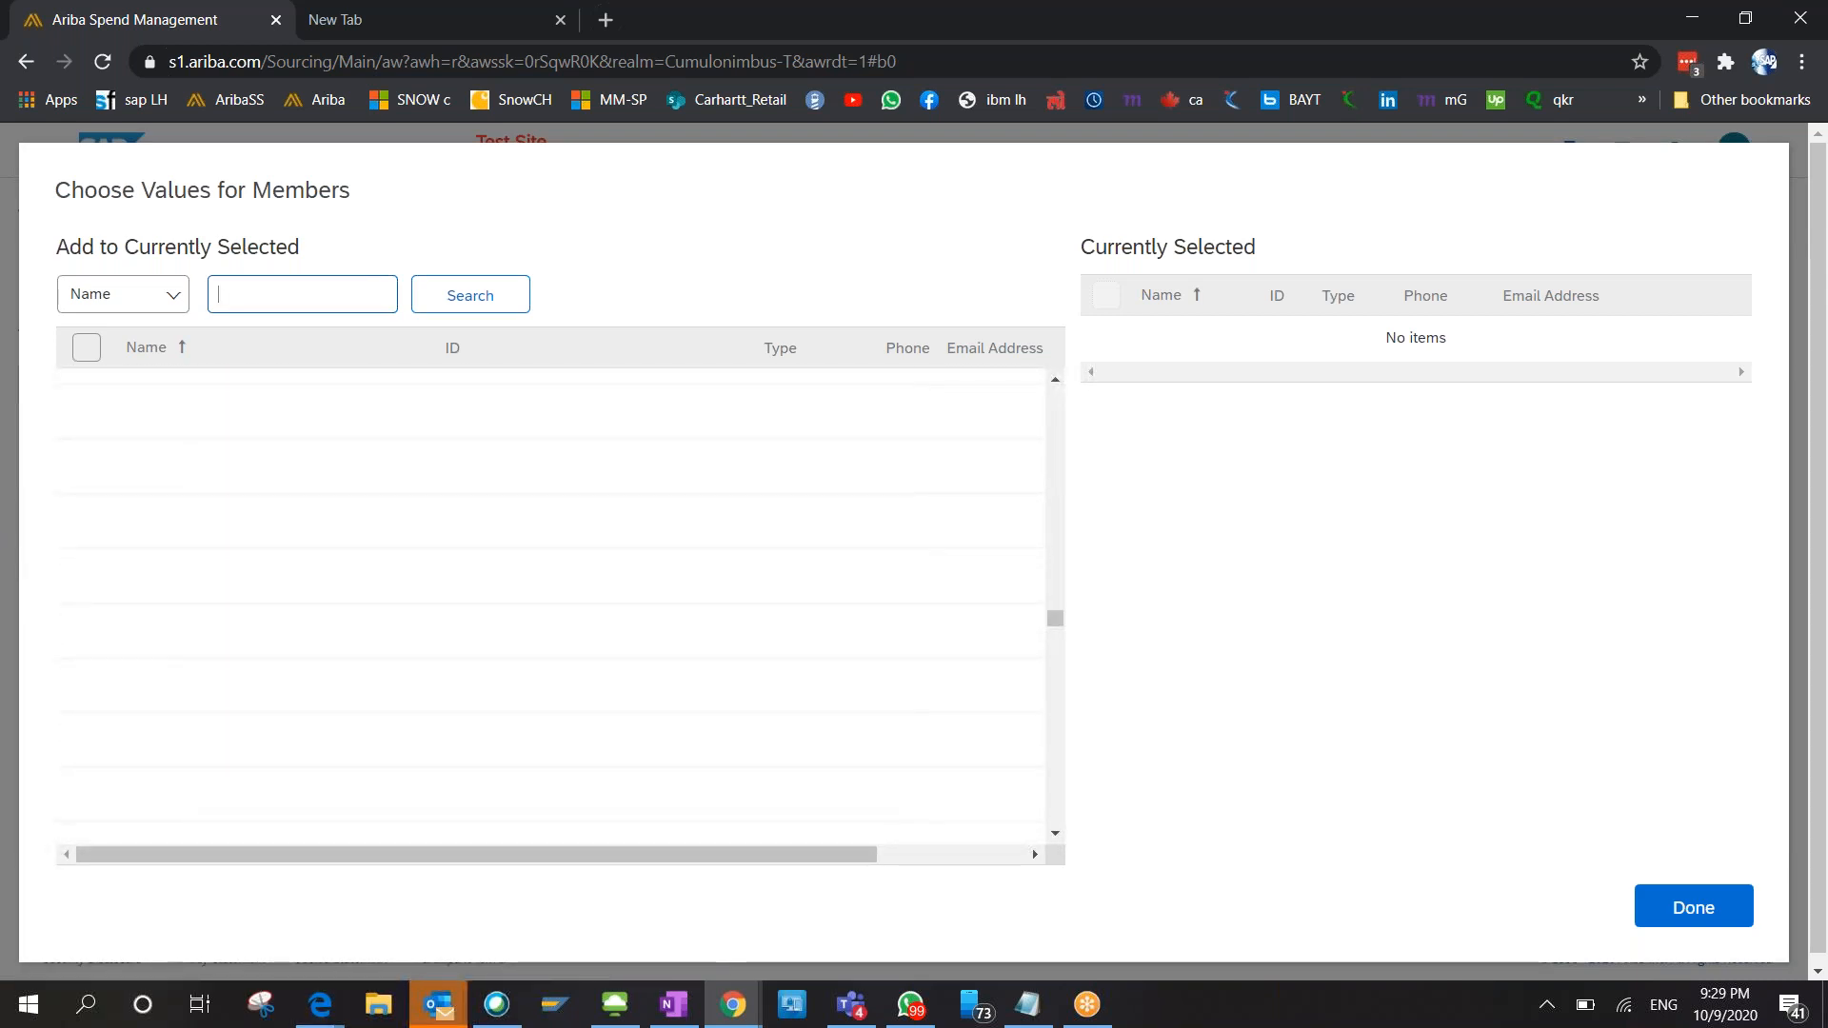
{"action": "scroll", "coordinate": [552, 607], "scroll_direction": "down", "scroll_amount": 8}
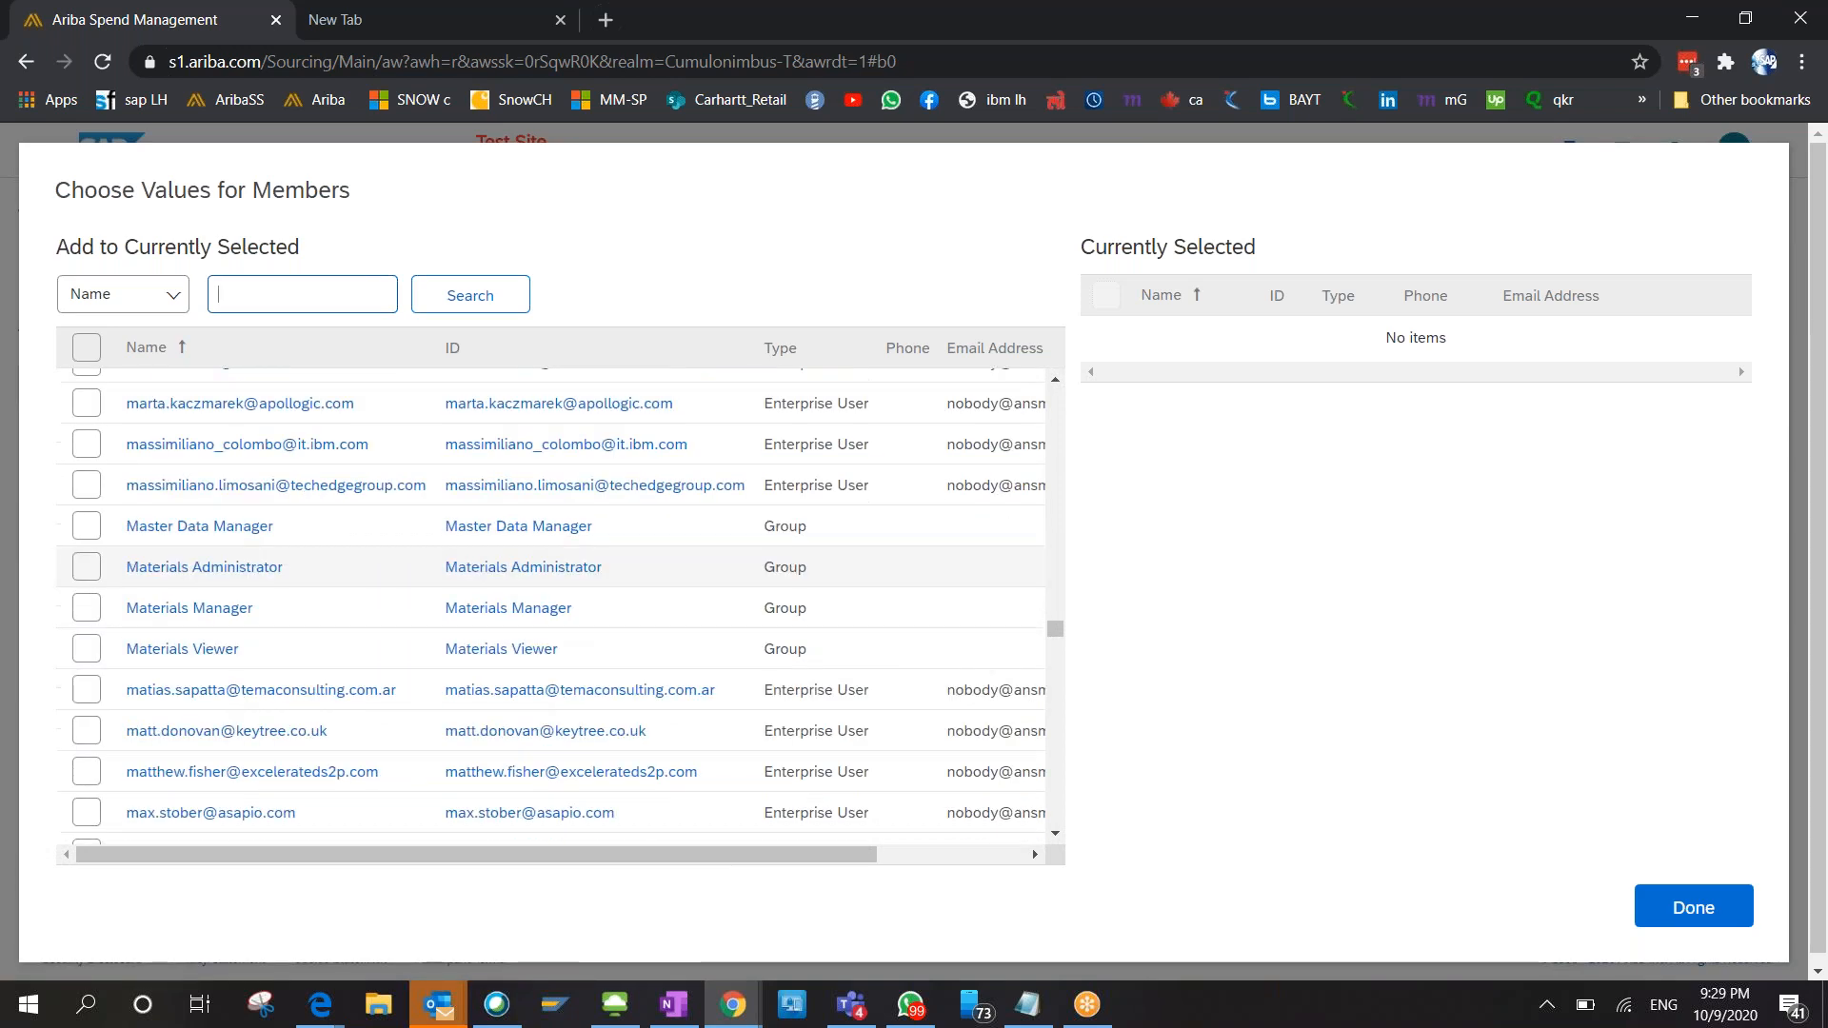
{"action": "scroll", "coordinate": [552, 628], "scroll_direction": "down", "scroll_amount": 1}
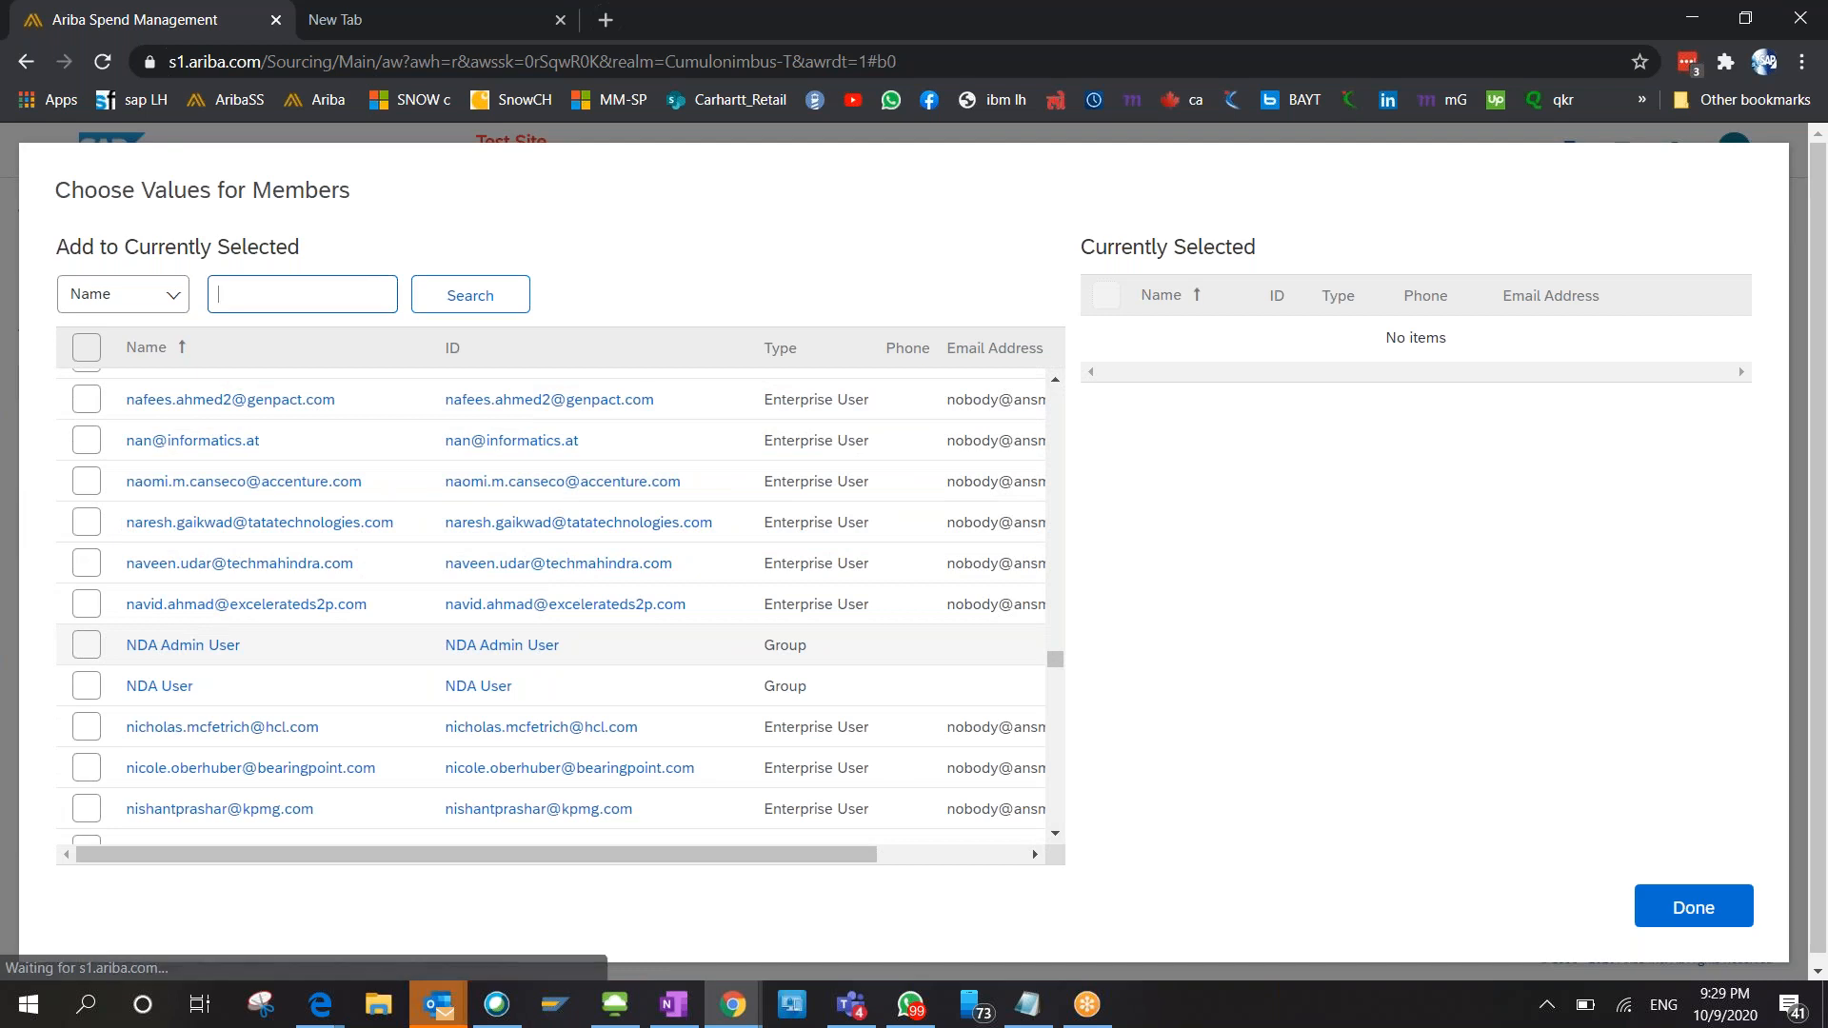
{"action": "scroll", "coordinate": [552, 629], "scroll_direction": "down", "scroll_amount": 5}
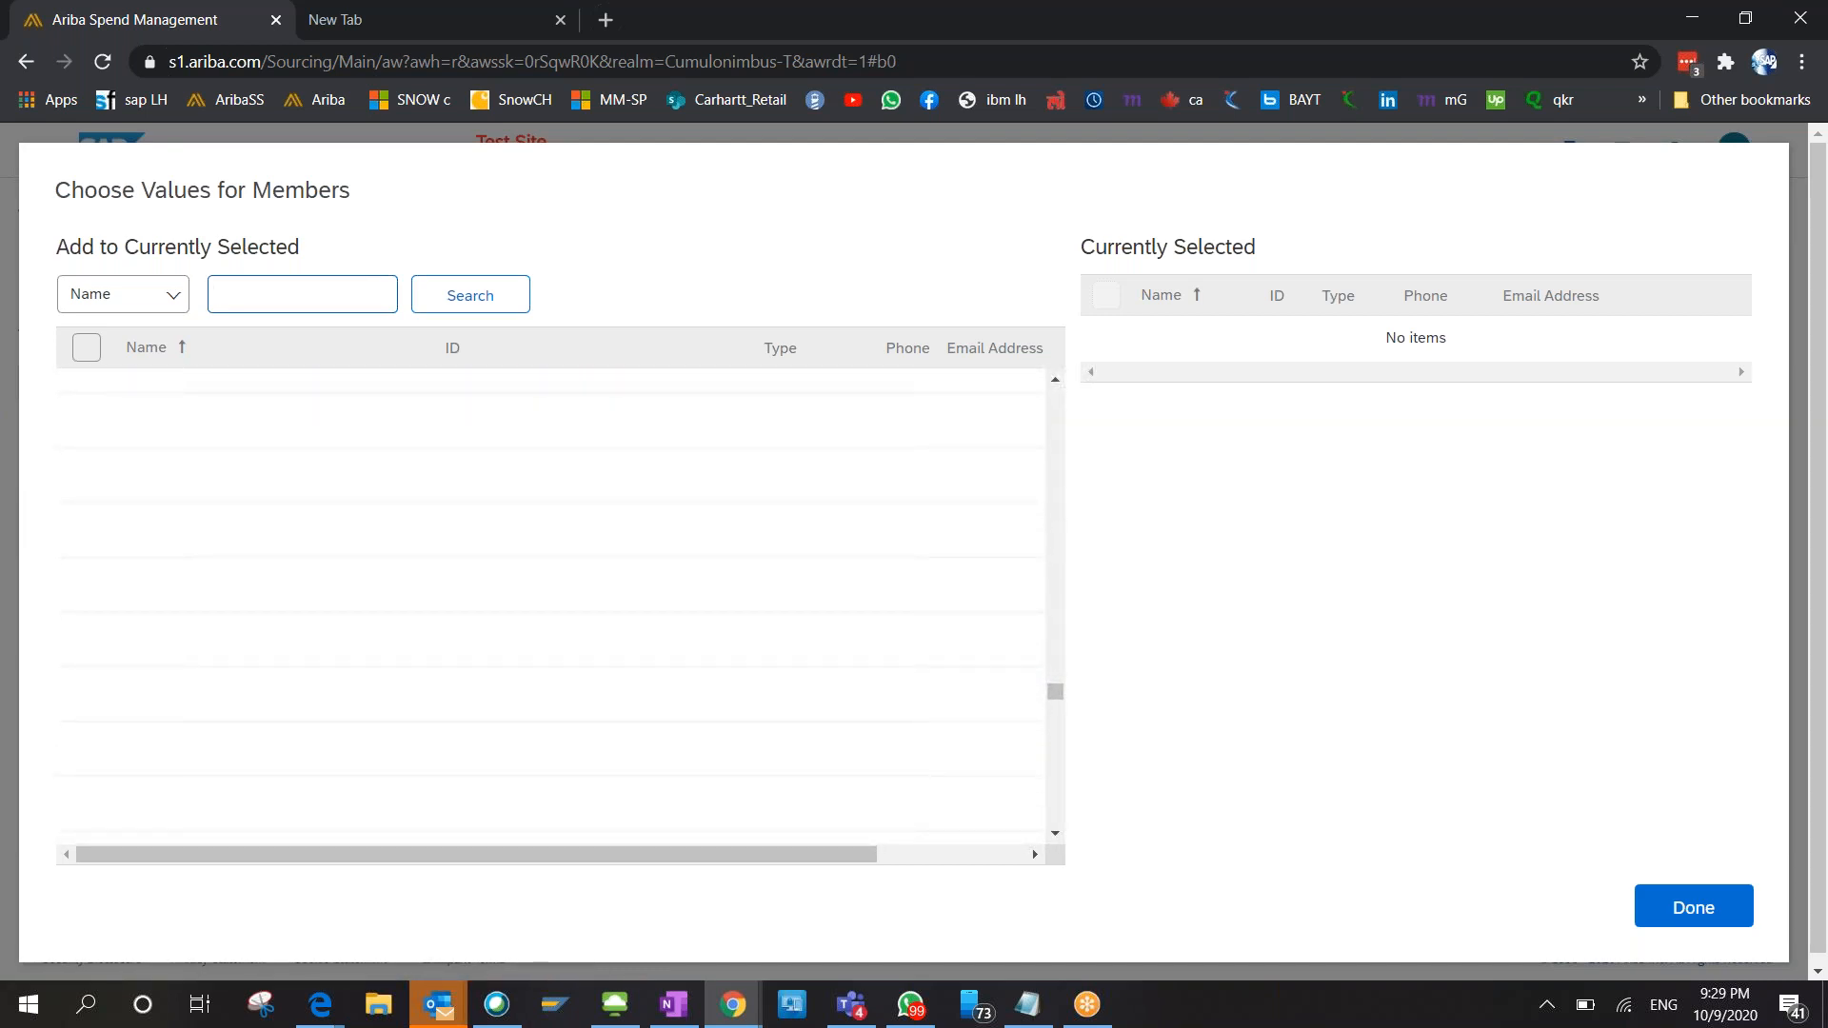
{"action": "scroll", "coordinate": [552, 628], "scroll_direction": "down", "scroll_amount": 5}
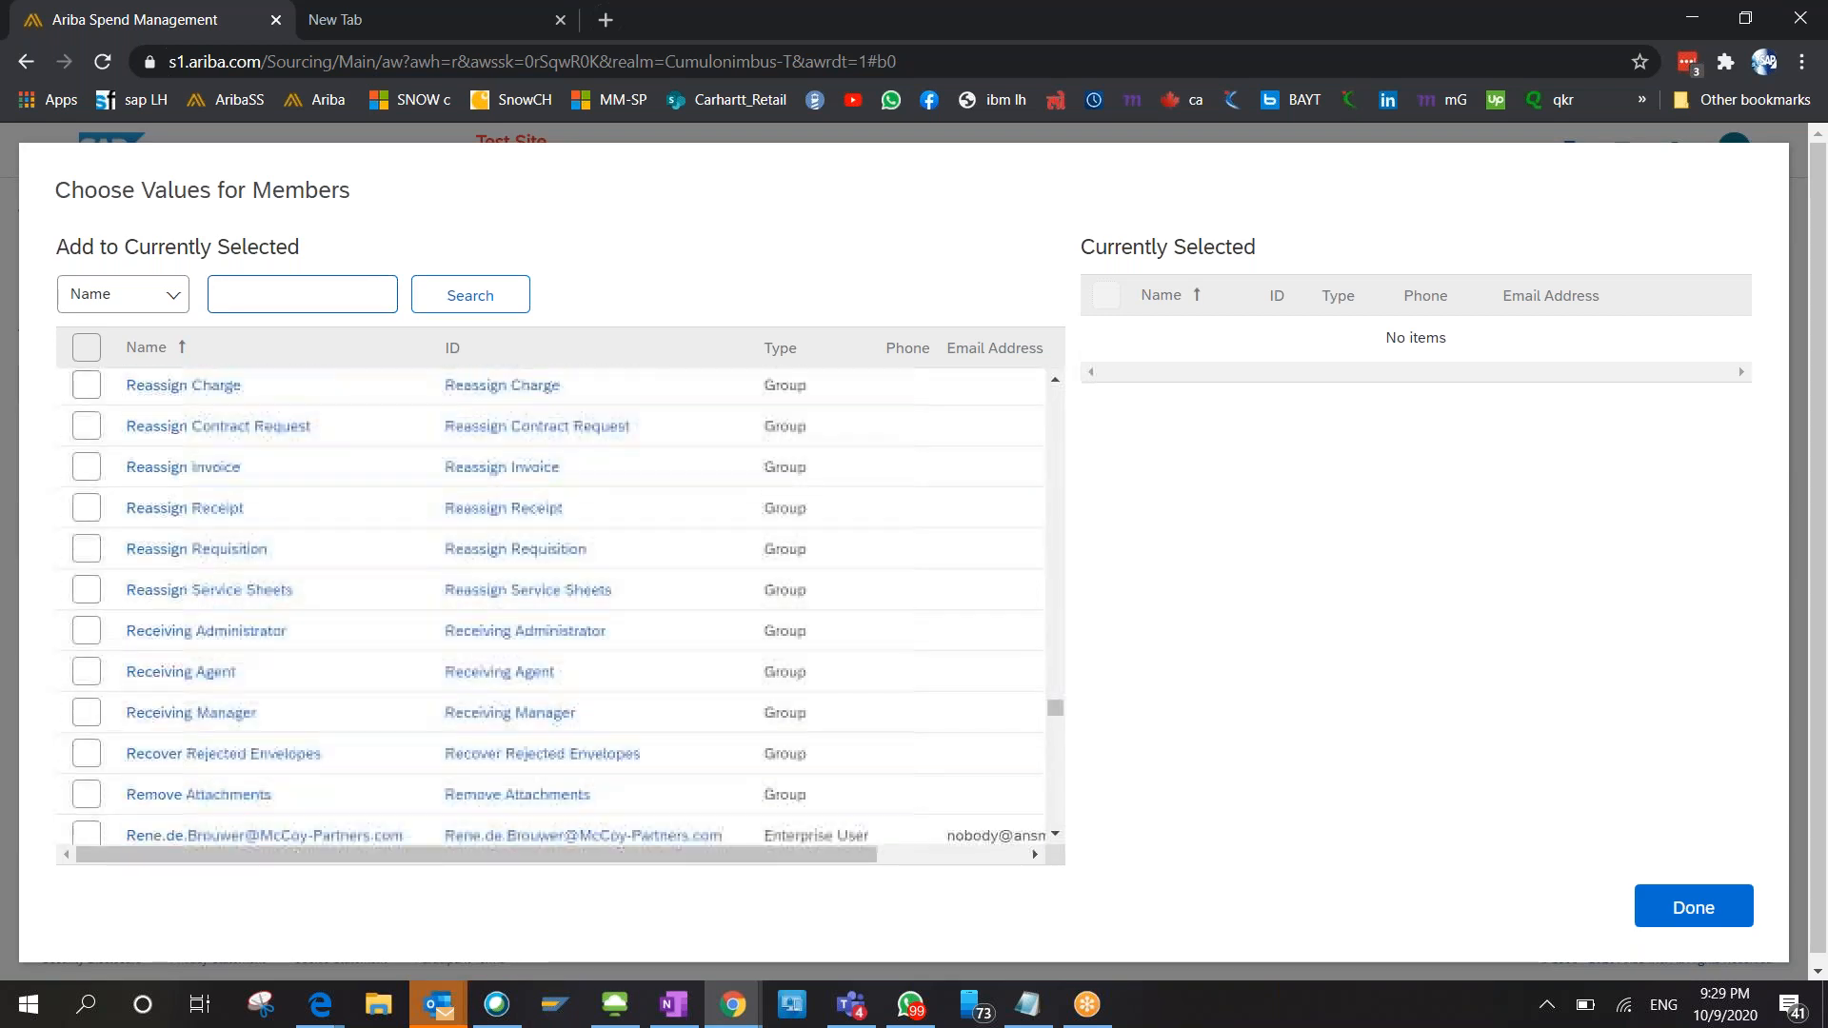
{"action": "scroll", "coordinate": [552, 629], "scroll_direction": "down", "scroll_amount": 6}
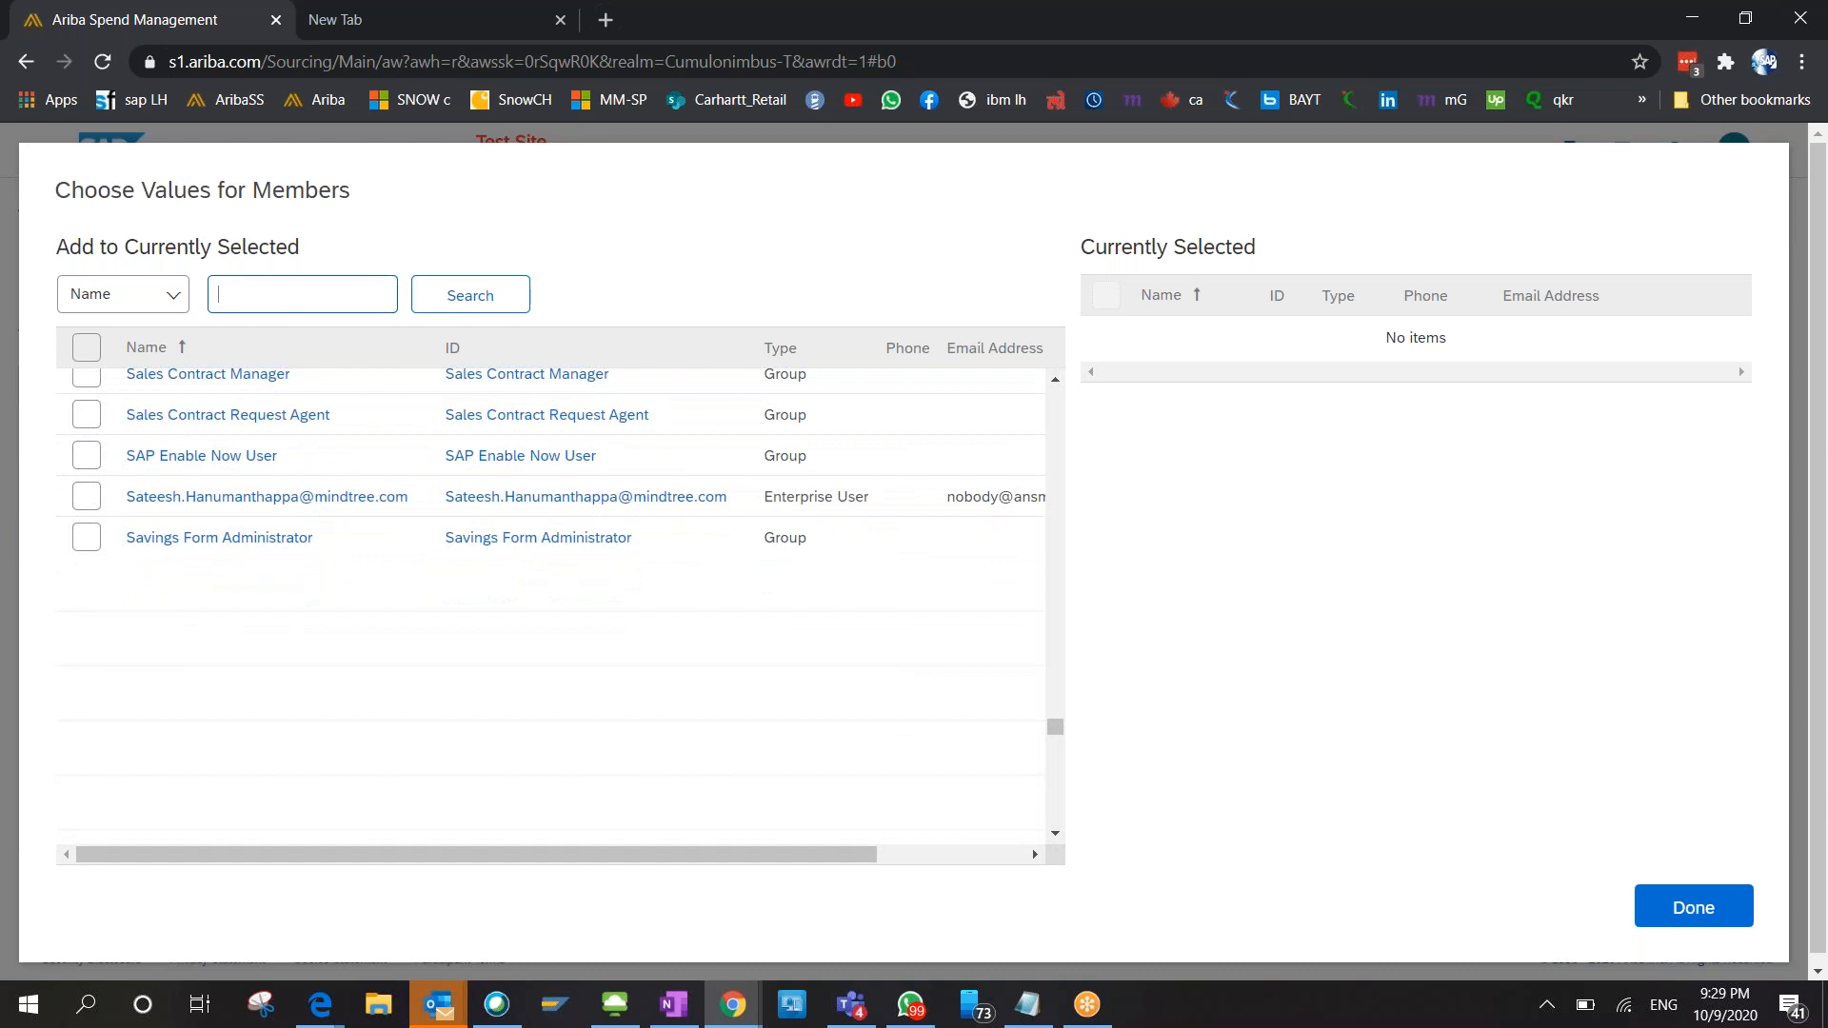
{"action": "scroll", "coordinate": [552, 606], "scroll_direction": "down", "scroll_amount": 6}
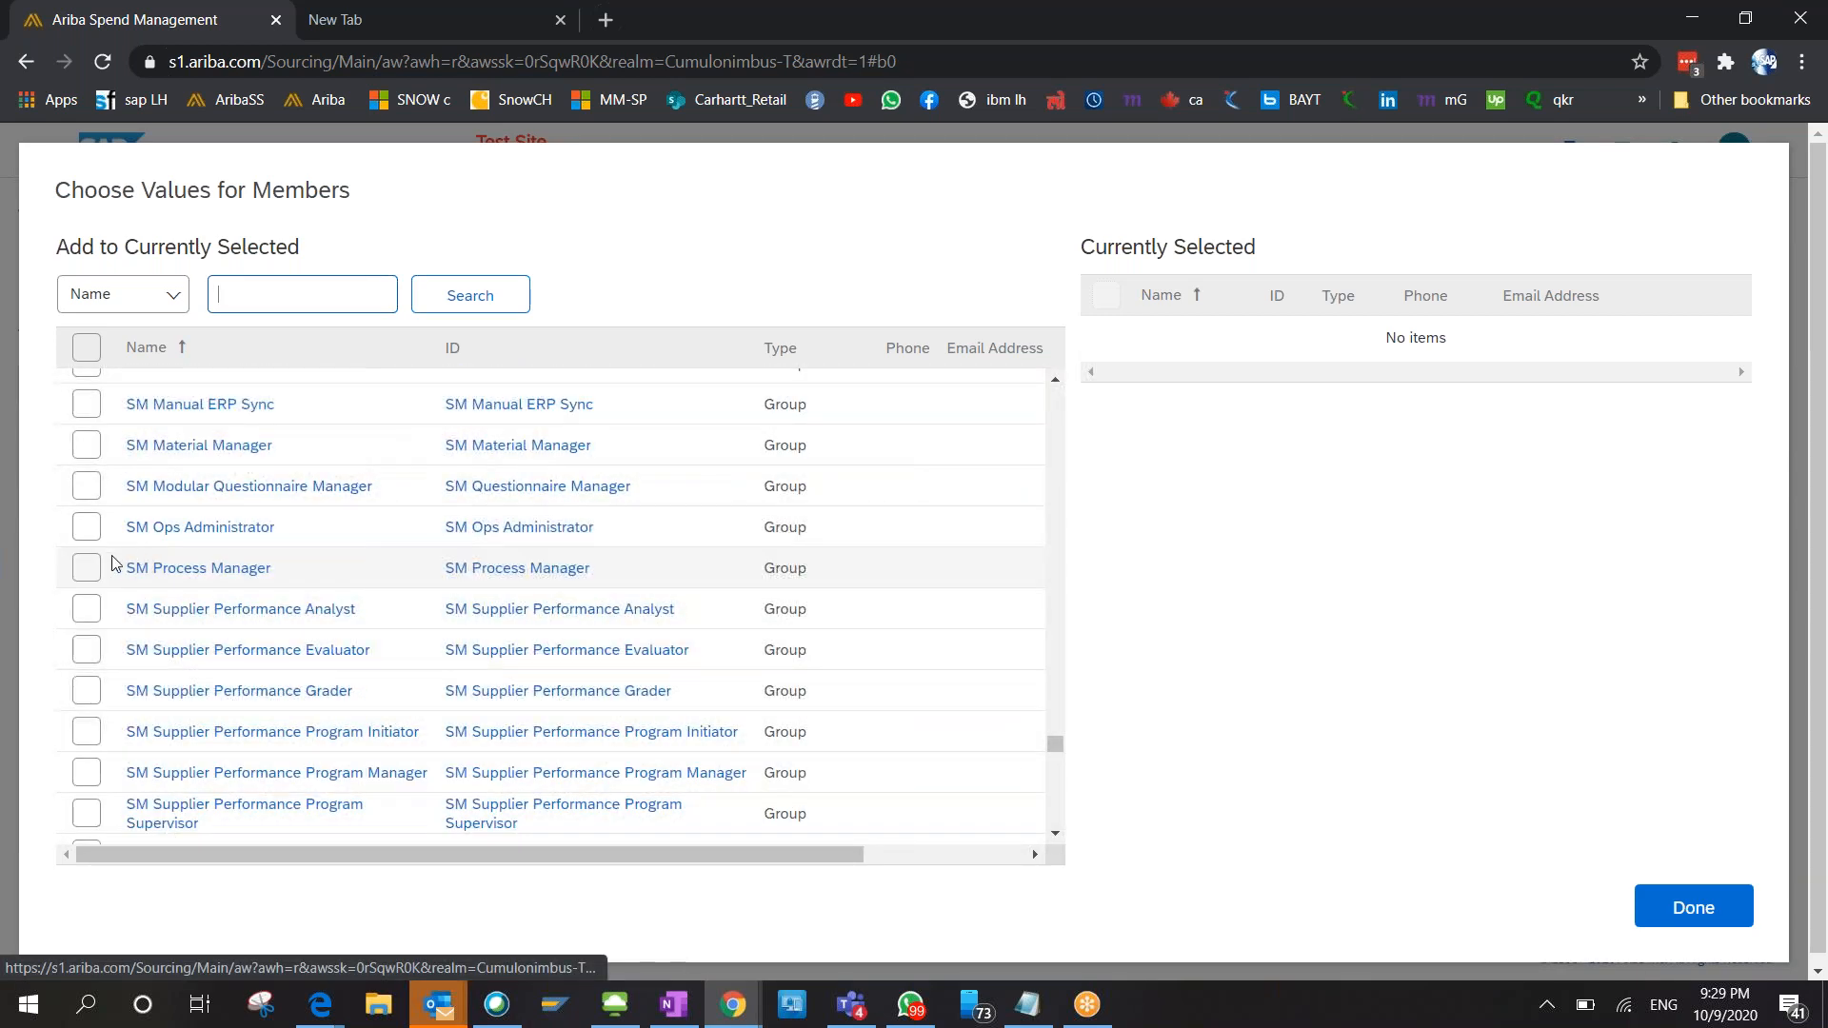
{"action": "left_click", "coordinate": [95, 569]}
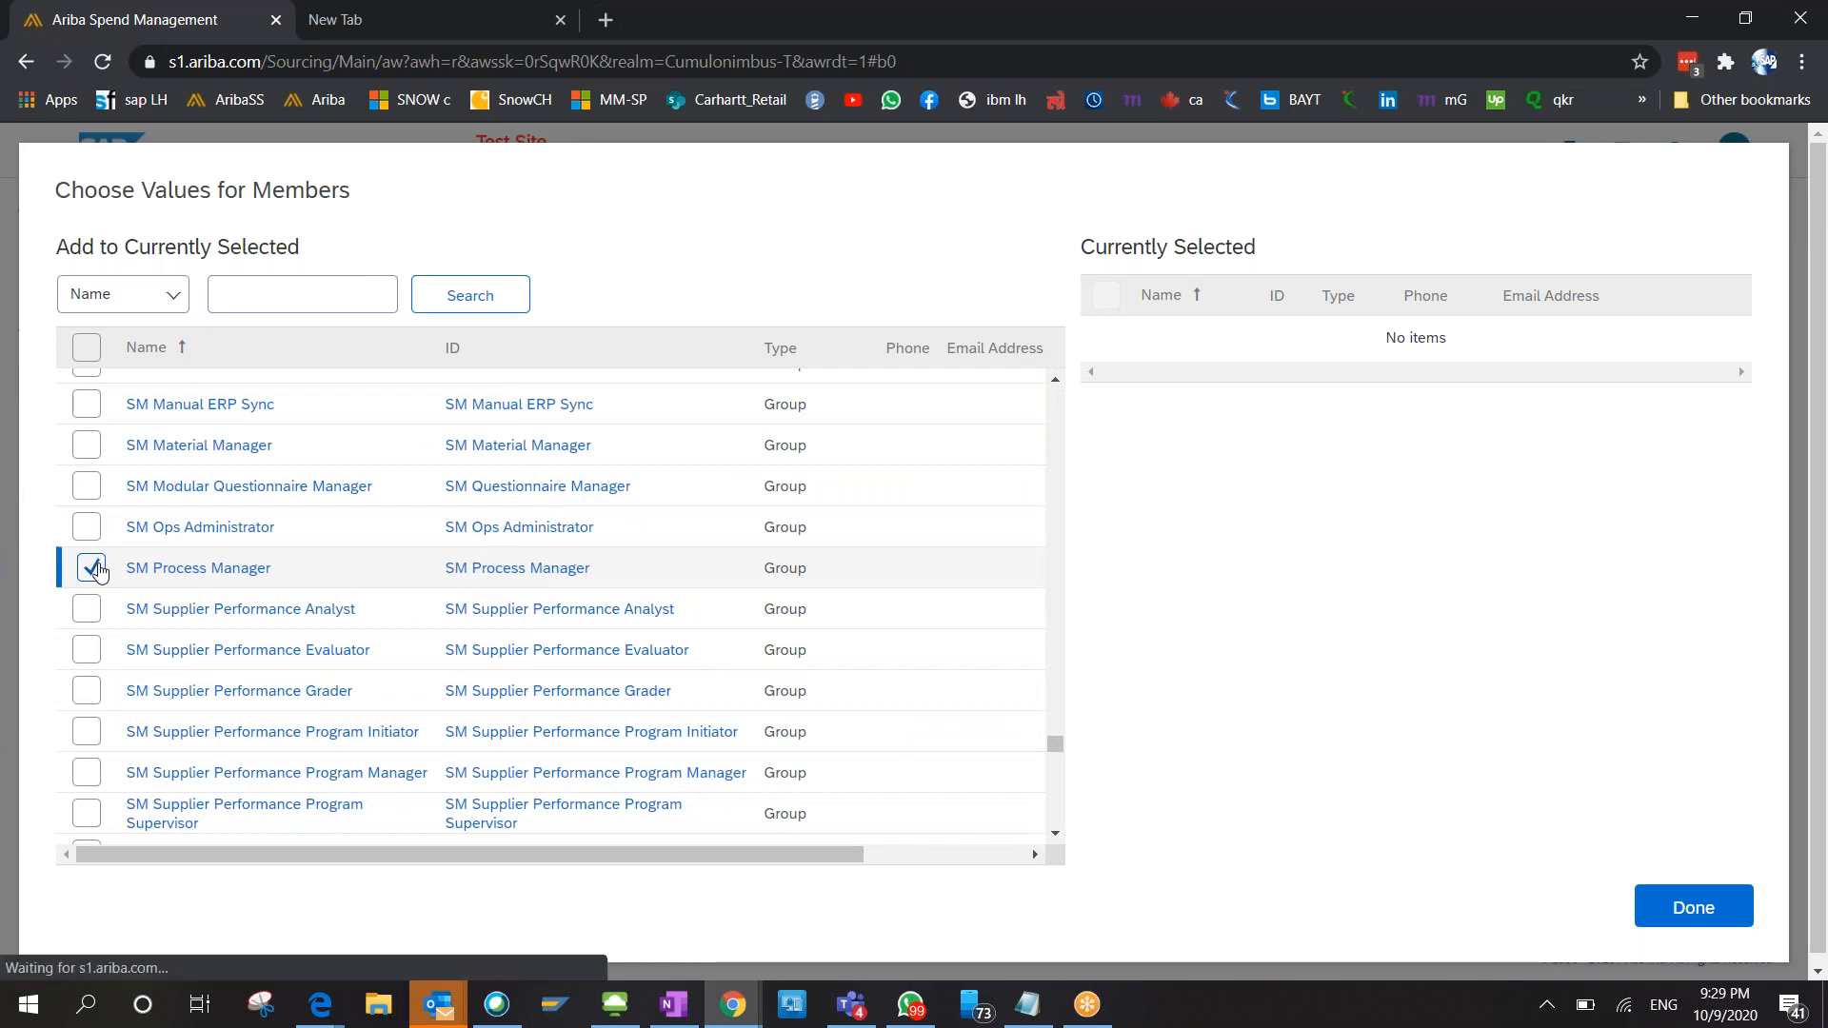
{"action": "left_click", "coordinate": [88, 527]}
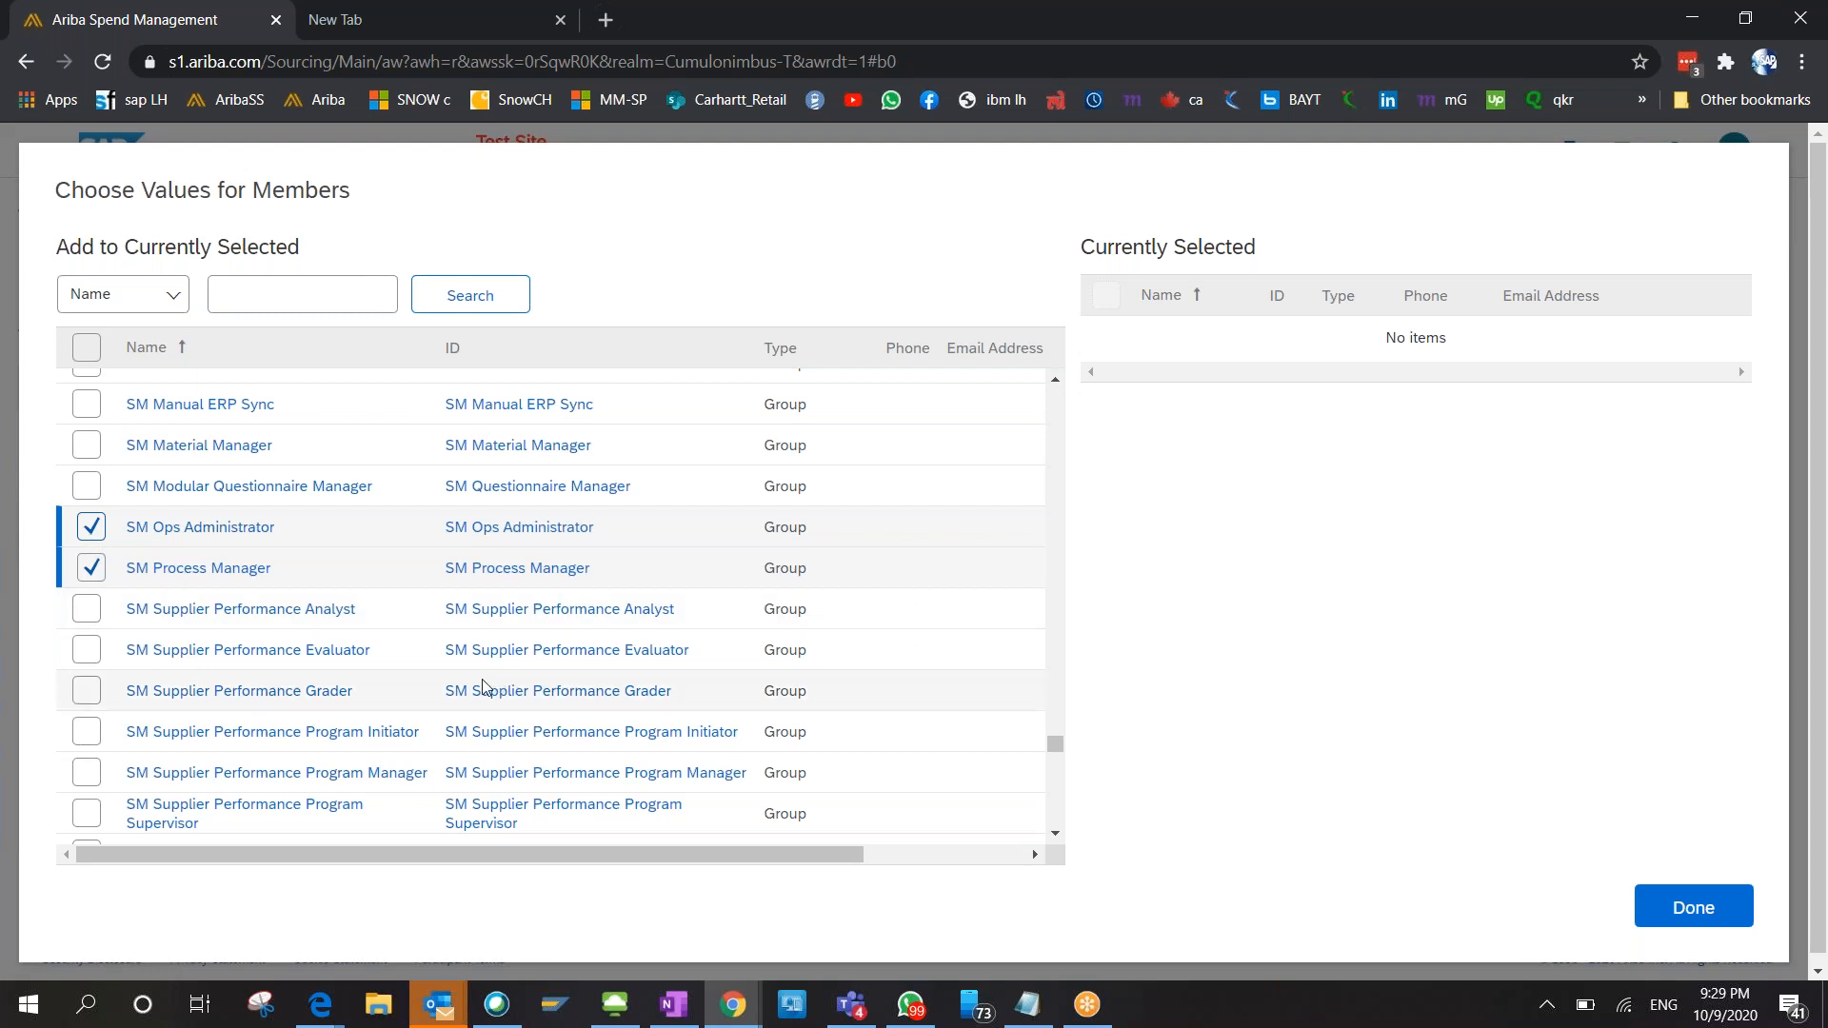
{"action": "scroll", "coordinate": [552, 609], "scroll_direction": "down", "scroll_amount": 1}
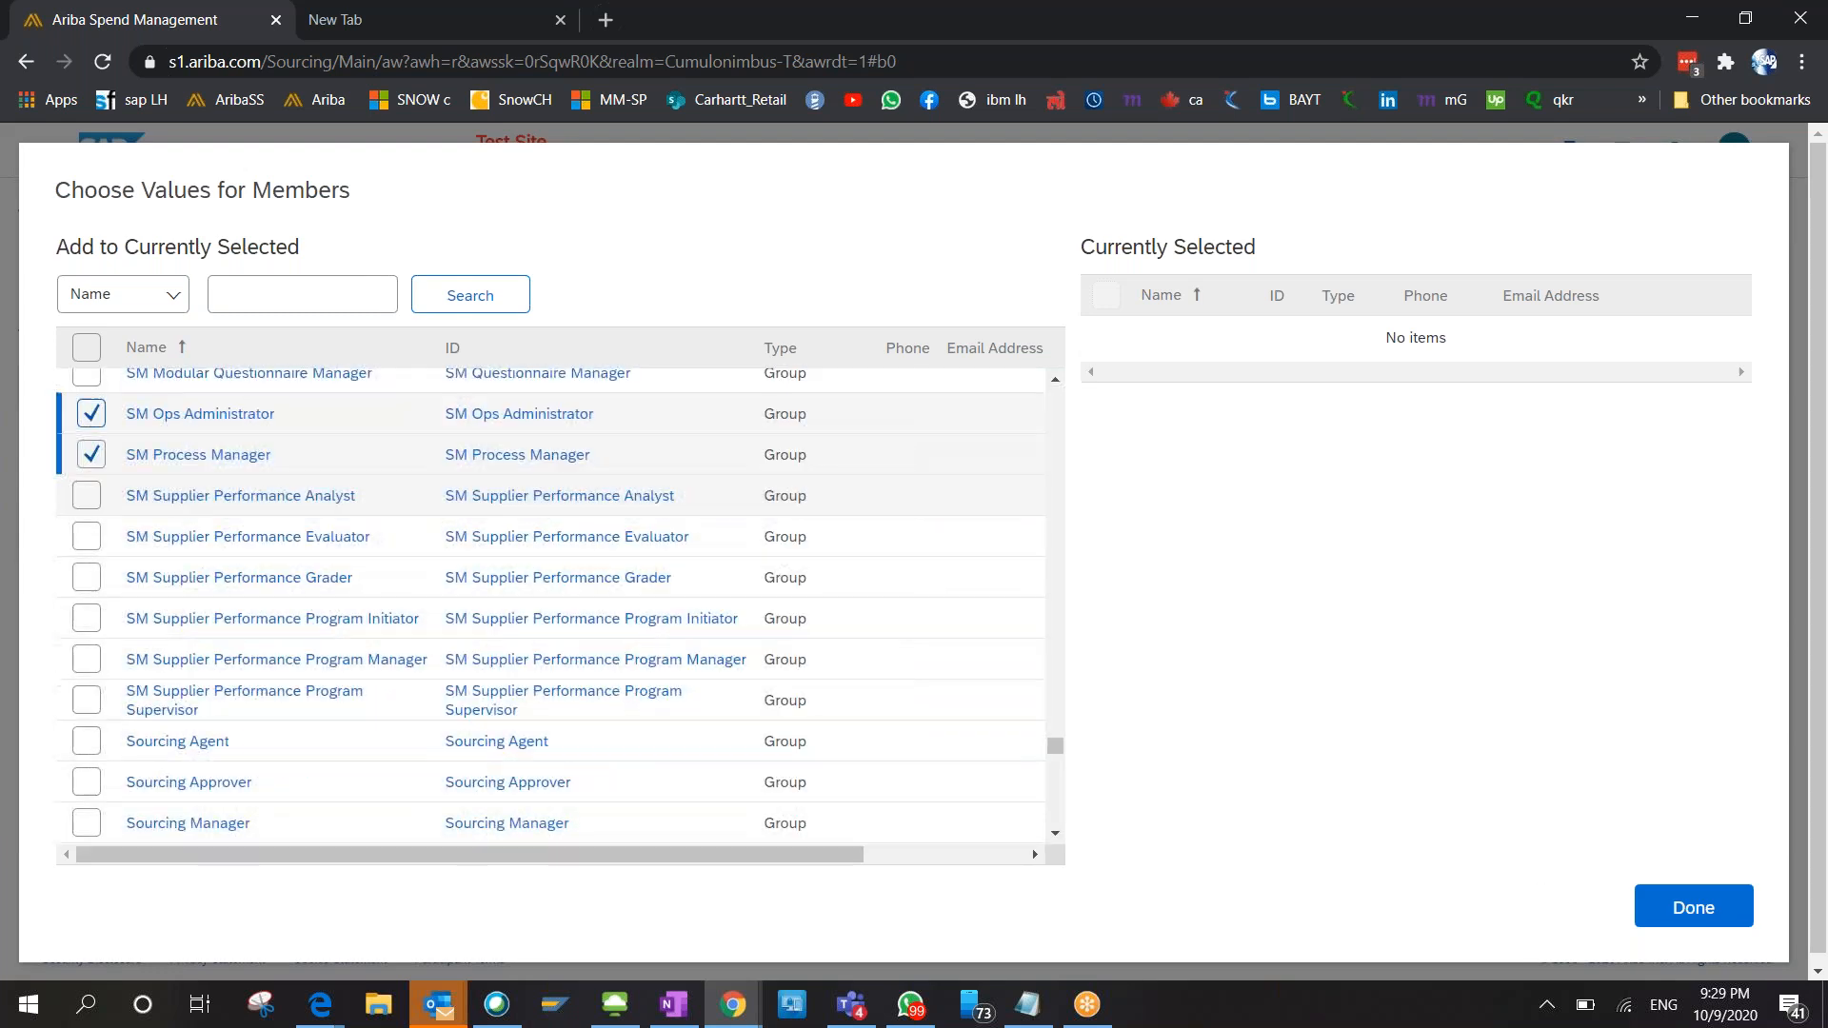
{"action": "left_click", "coordinate": [82, 822]}
{"action": "scroll", "coordinate": [327, 624], "scroll_direction": "down", "scroll_amount": 2}
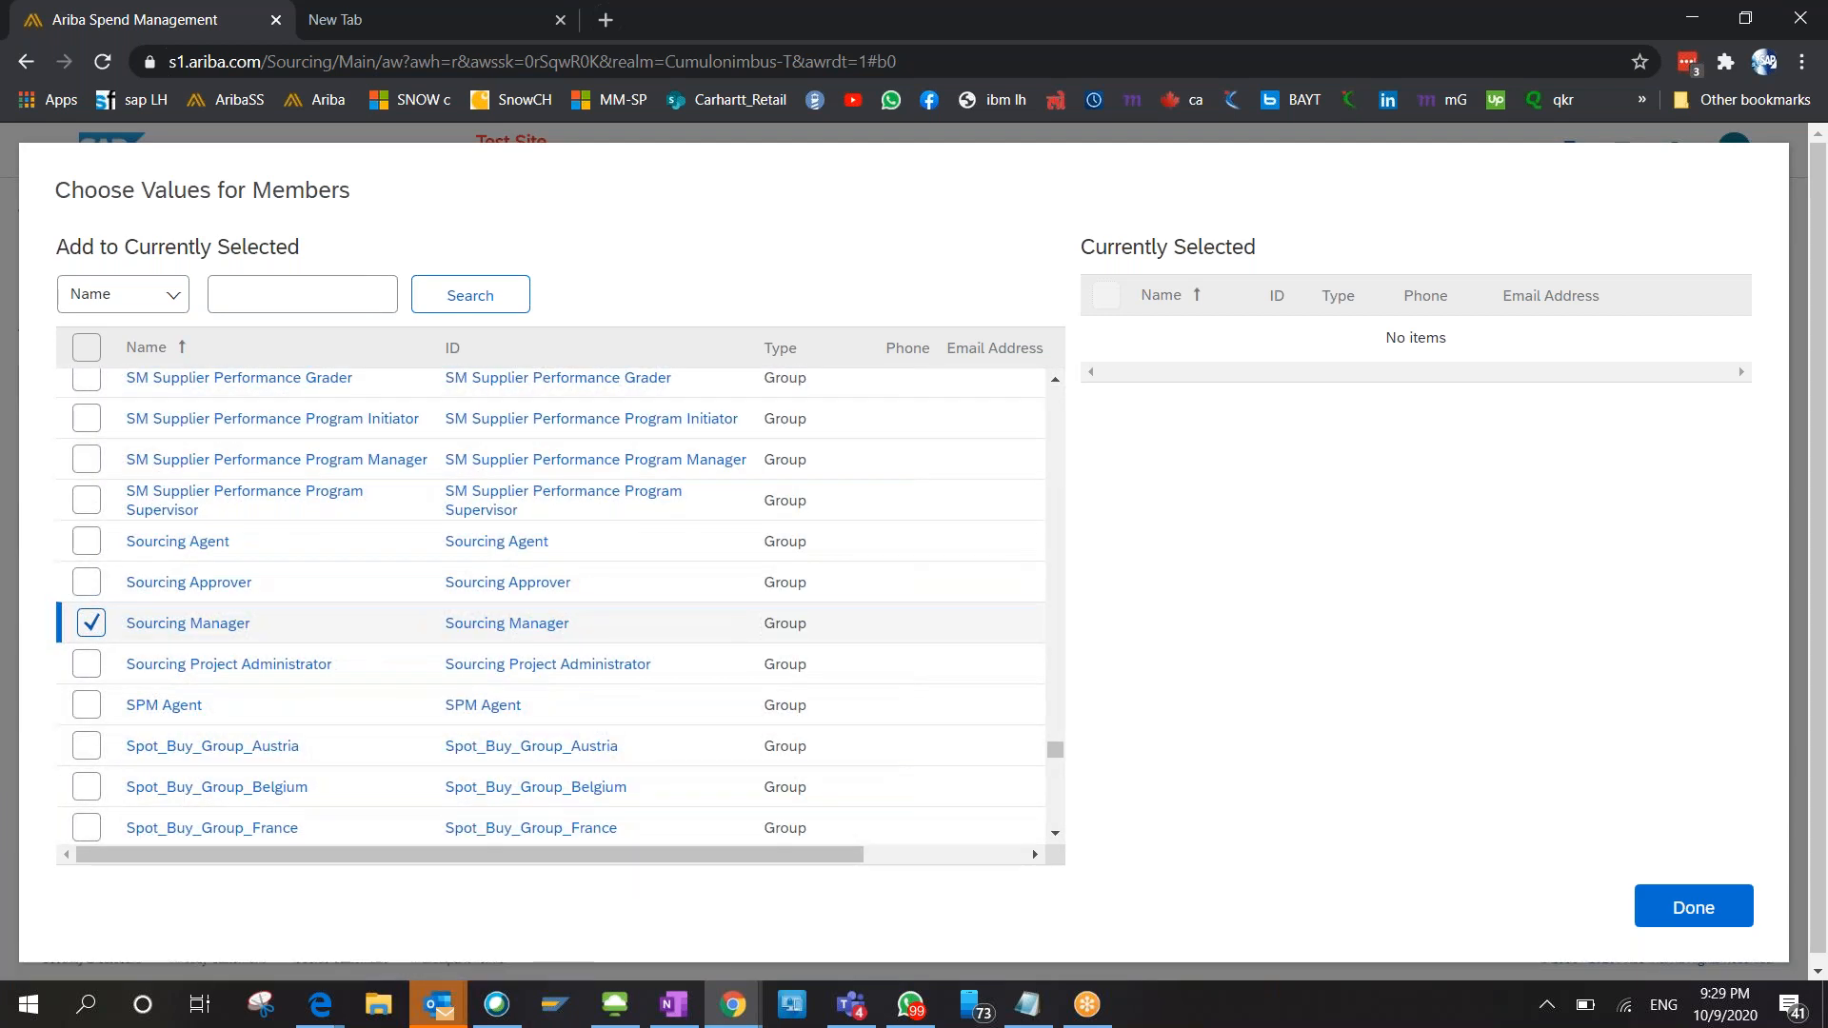
{"action": "left_click", "coordinate": [1738, 912]}
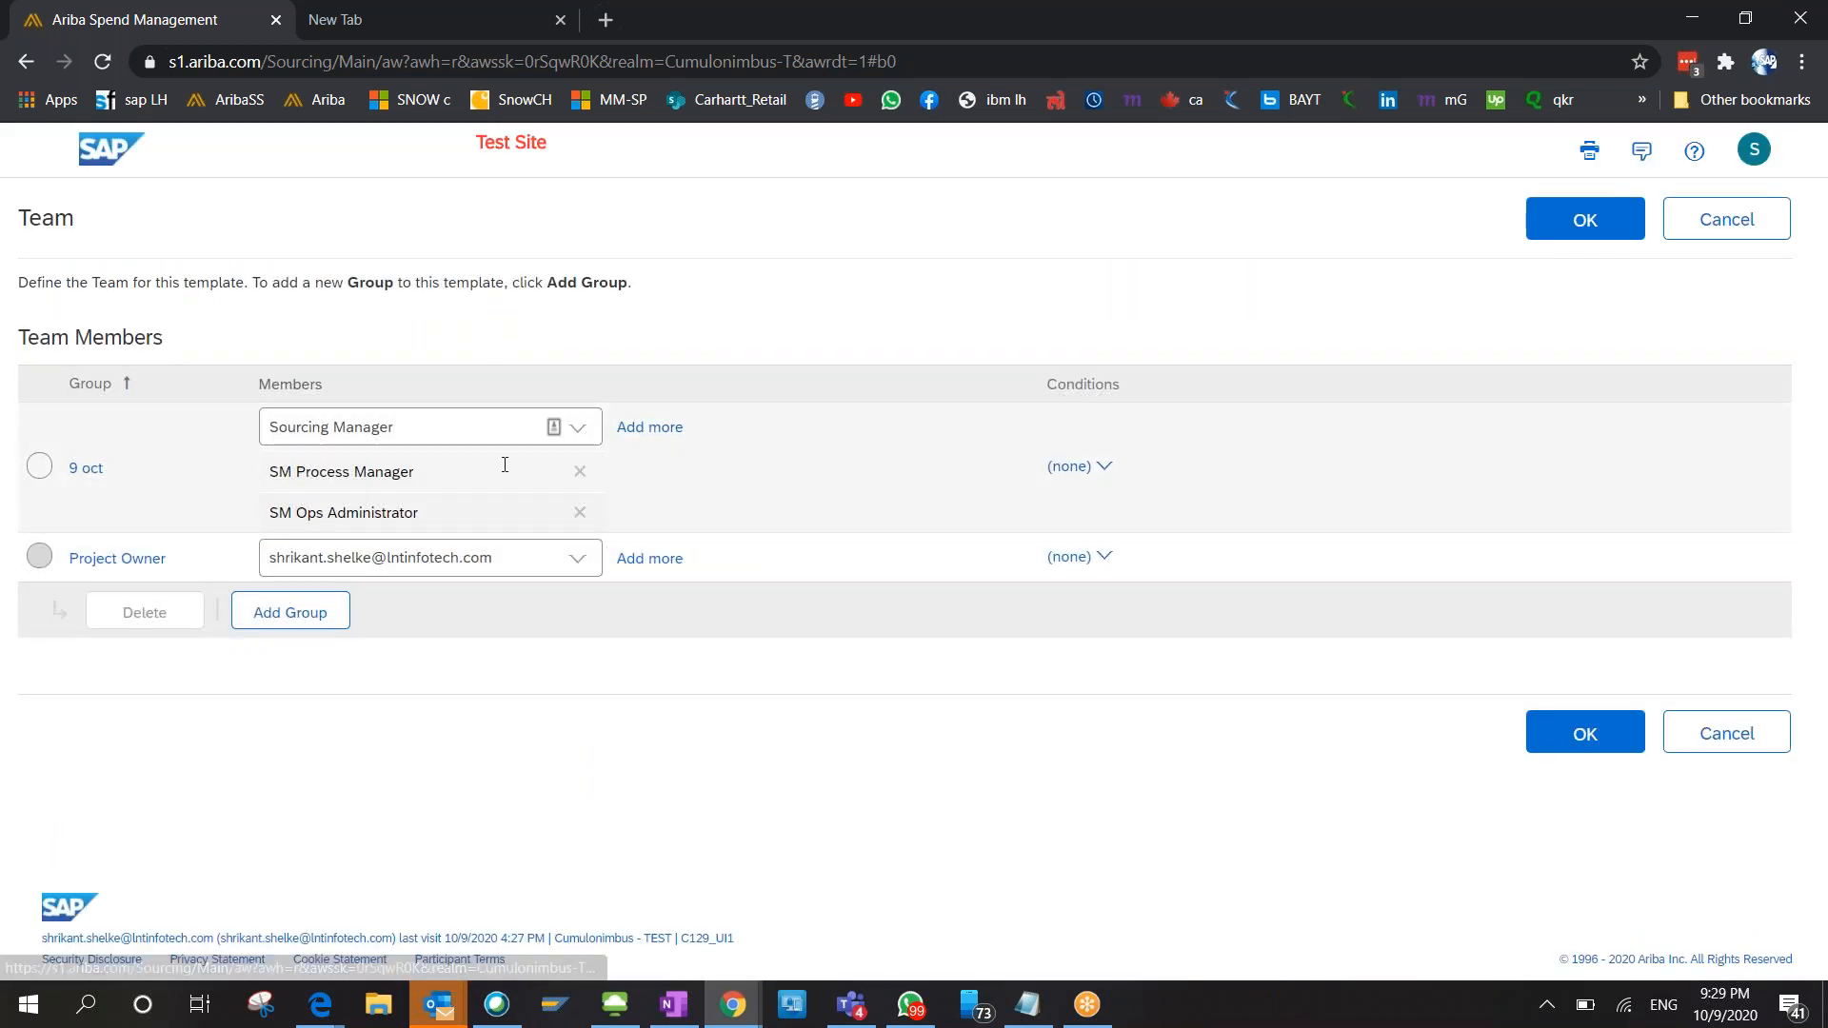
{"action": "left_click", "coordinate": [1597, 757]}
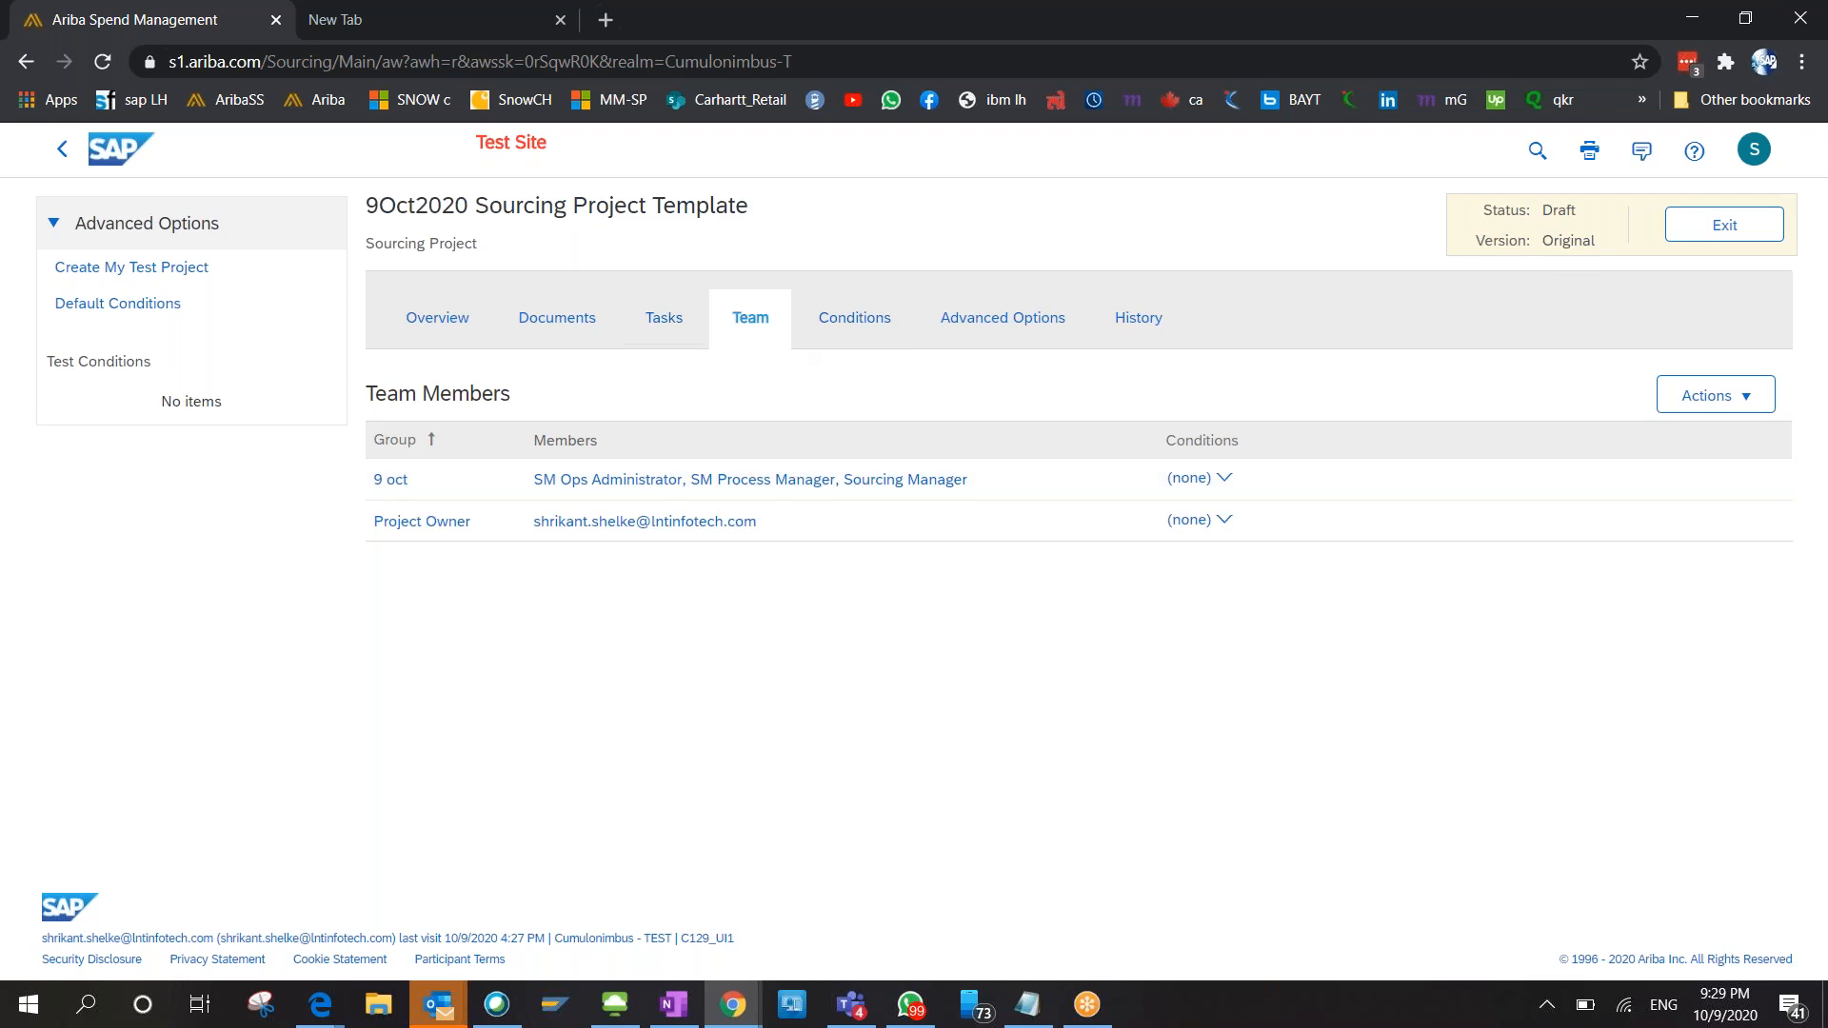
Review the template's overview, including its suggested editing steps, properties, external system integration and version history.
{"action": "left_click", "coordinate": [428, 318]}
{"action": "triple_click", "coordinate": [1264, 460]}
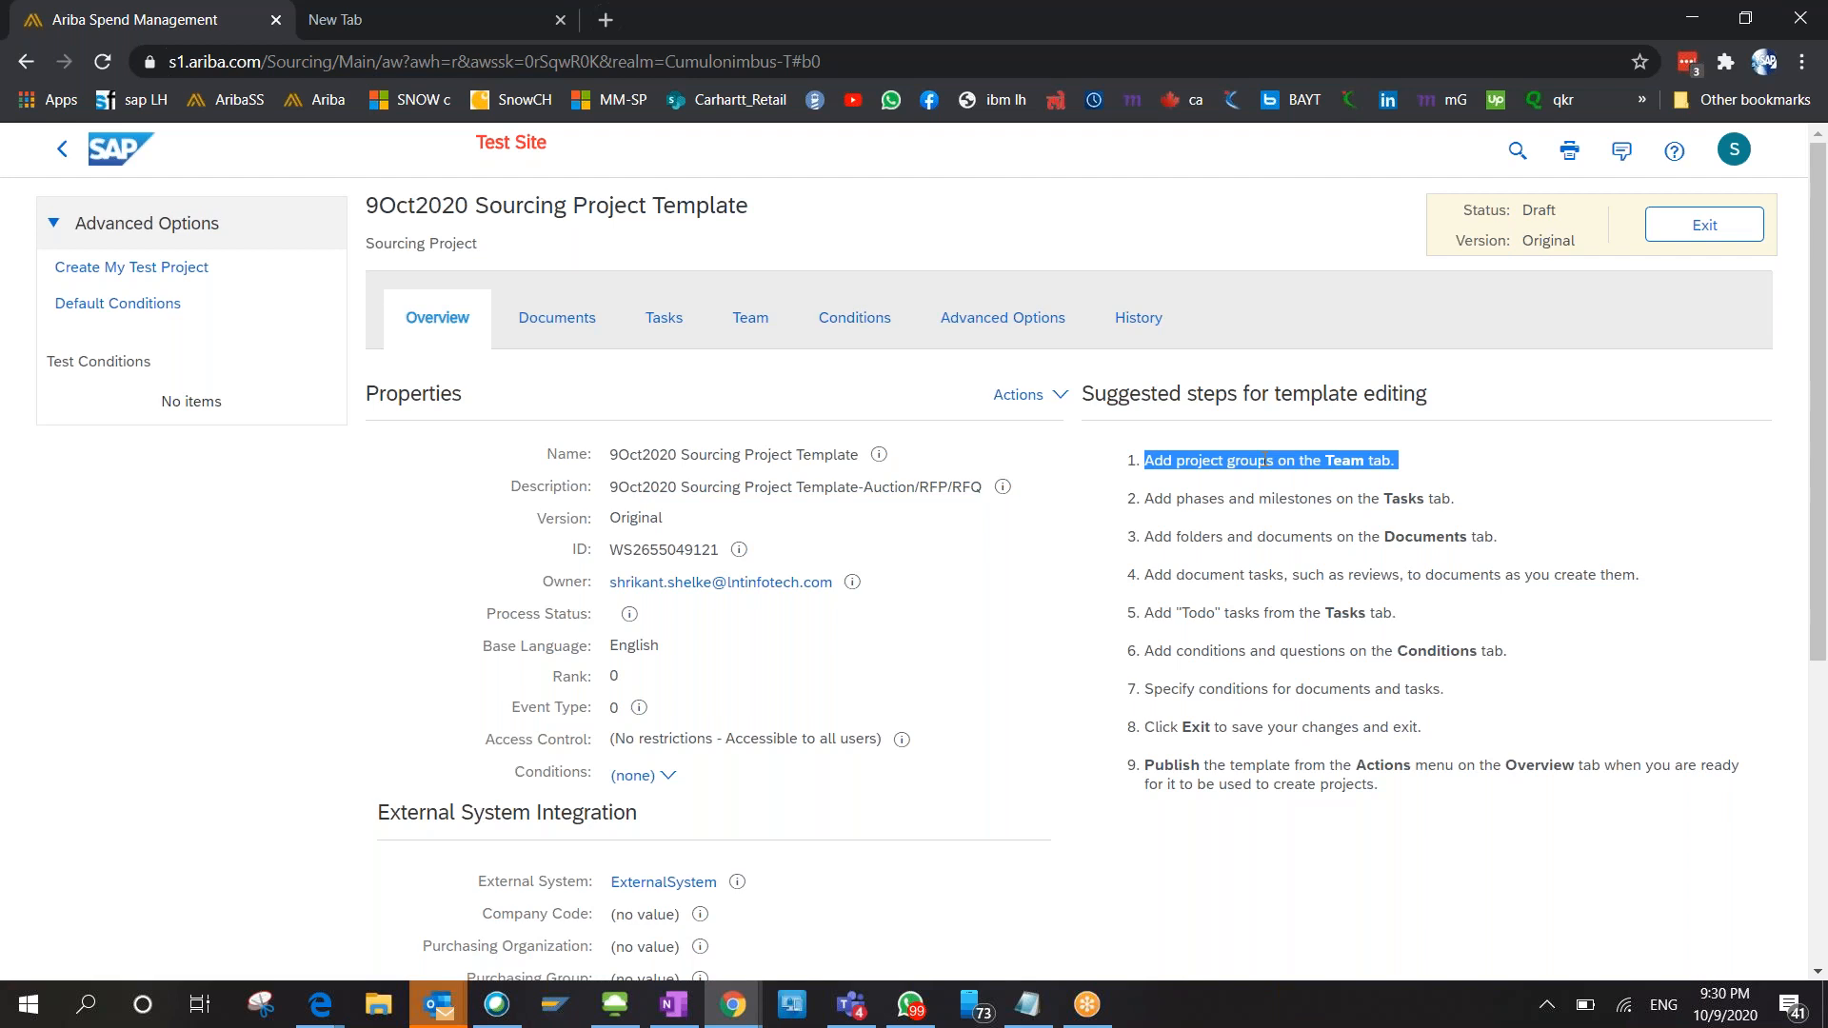
{"action": "scroll", "coordinate": [1264, 460], "scroll_direction": "down", "scroll_amount": 5}
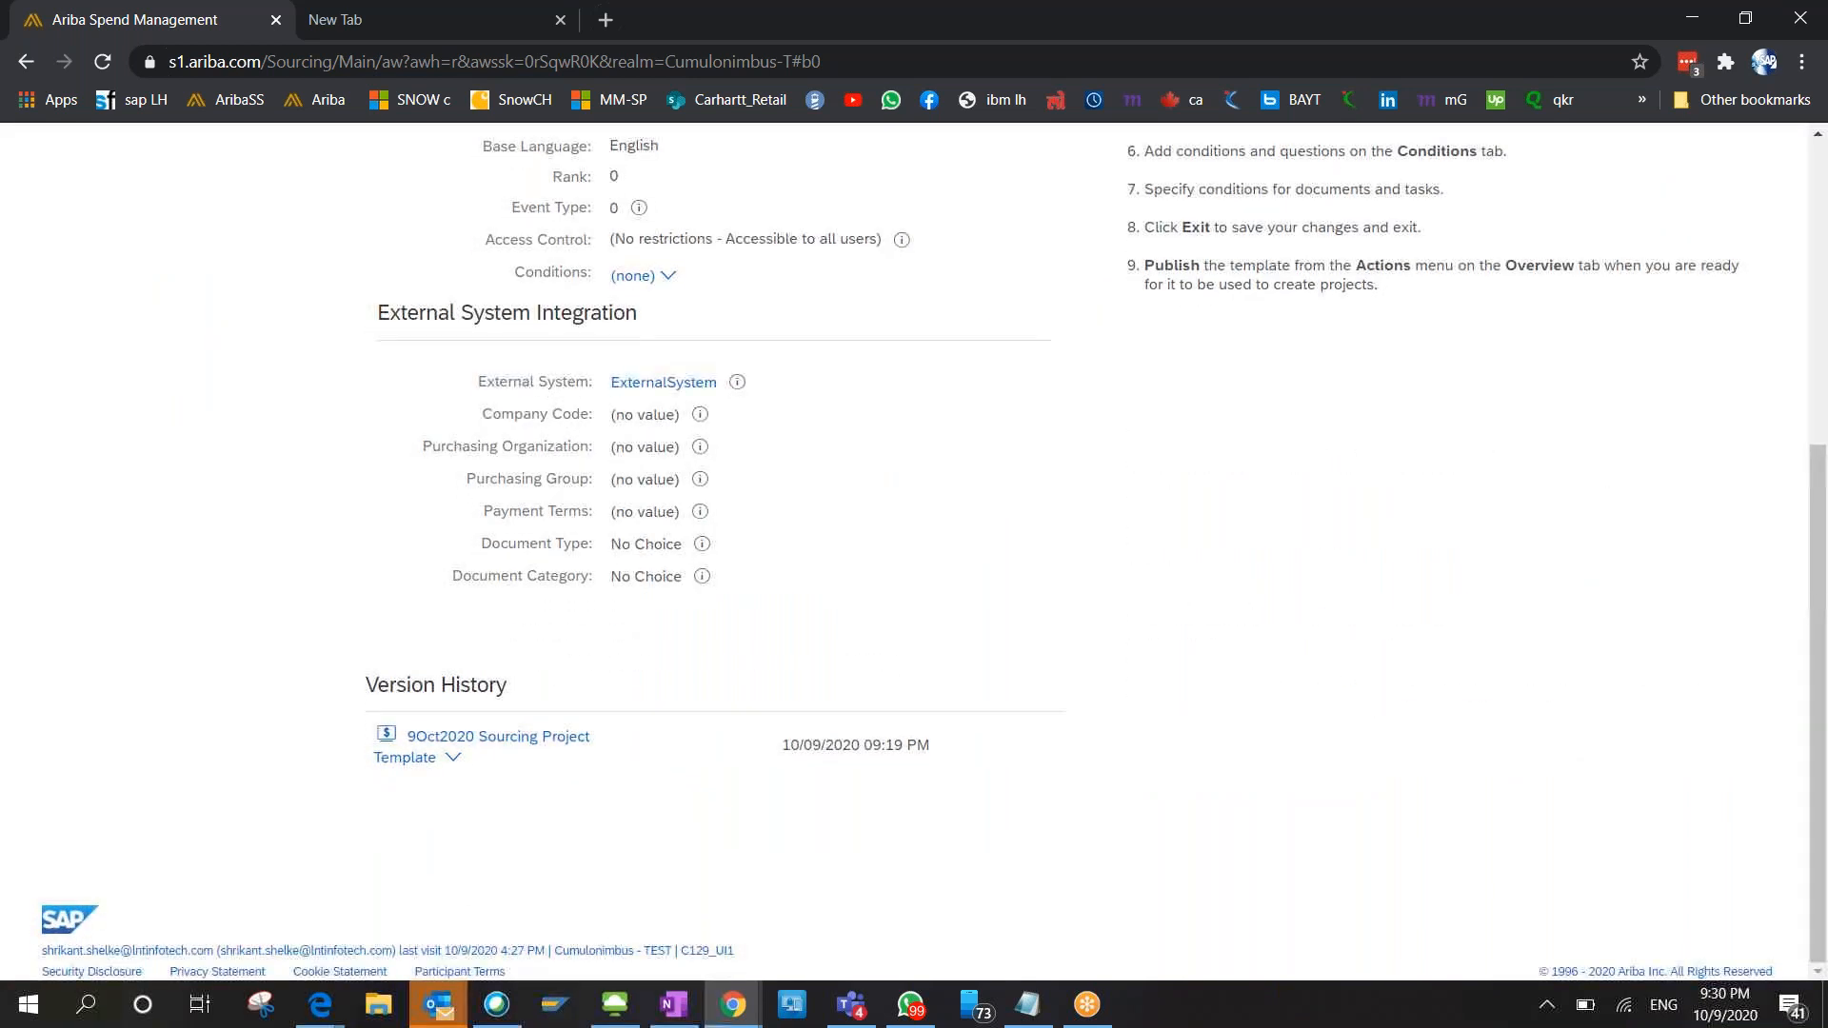
{"action": "scroll", "coordinate": [914, 552], "scroll_direction": "up", "scroll_amount": 5}
{"action": "scroll", "coordinate": [914, 553], "scroll_direction": "up", "scroll_amount": 4}
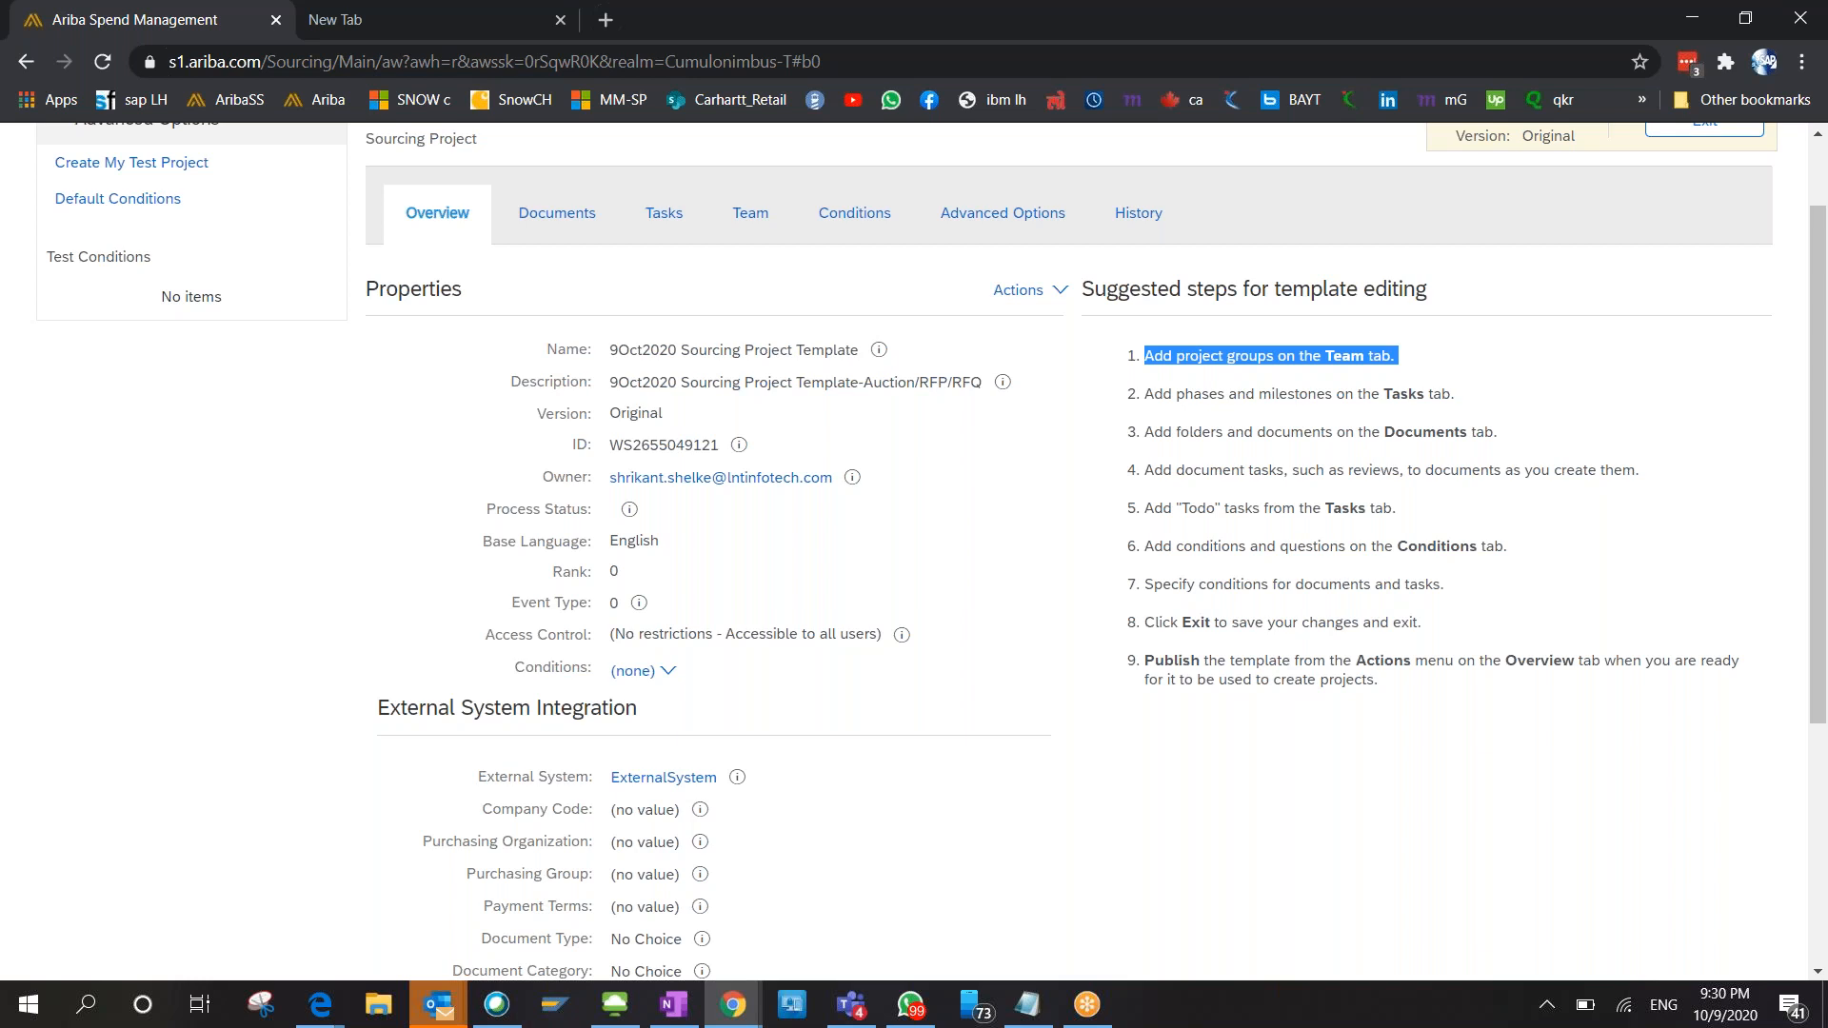
{"action": "scroll", "coordinate": [914, 552], "scroll_direction": "up", "scroll_amount": 2}
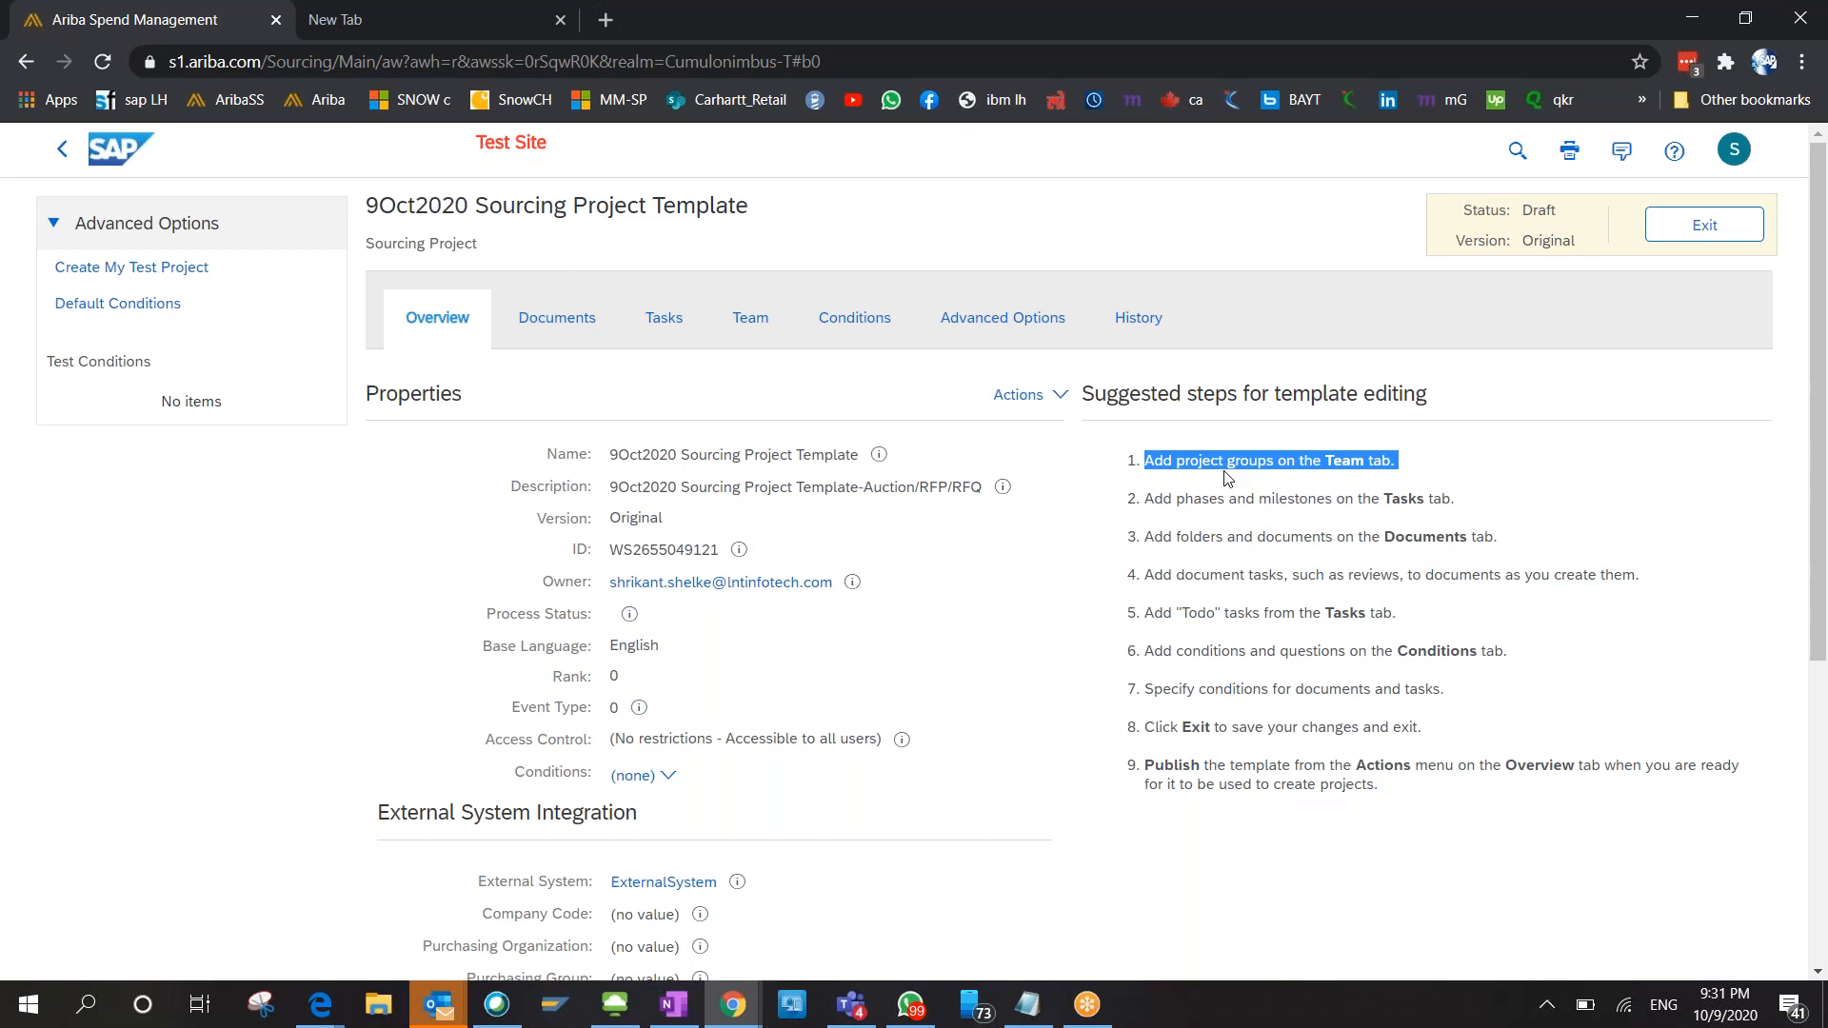
Look up the conditions available for the 9 oct team group, switching the search criterion to Description, and close the lookup without a selection.
{"action": "left_click", "coordinate": [771, 329]}
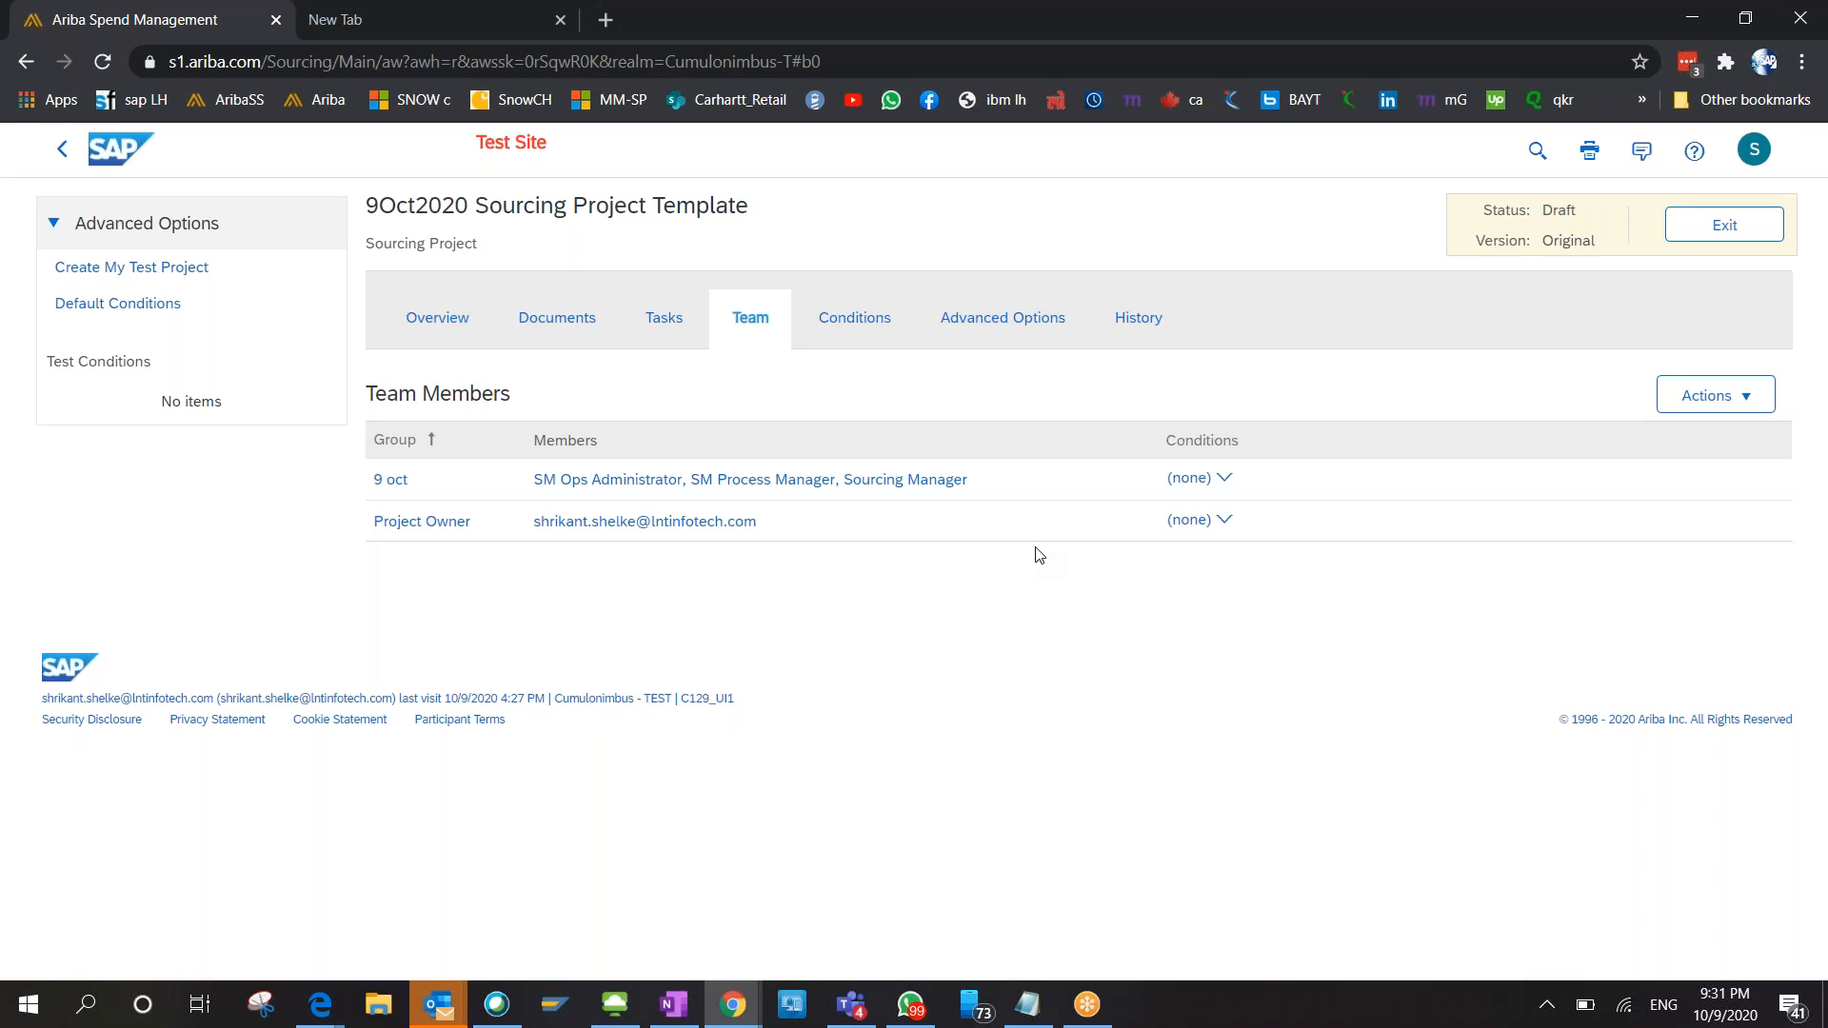
{"action": "left_click", "coordinate": [1219, 479]}
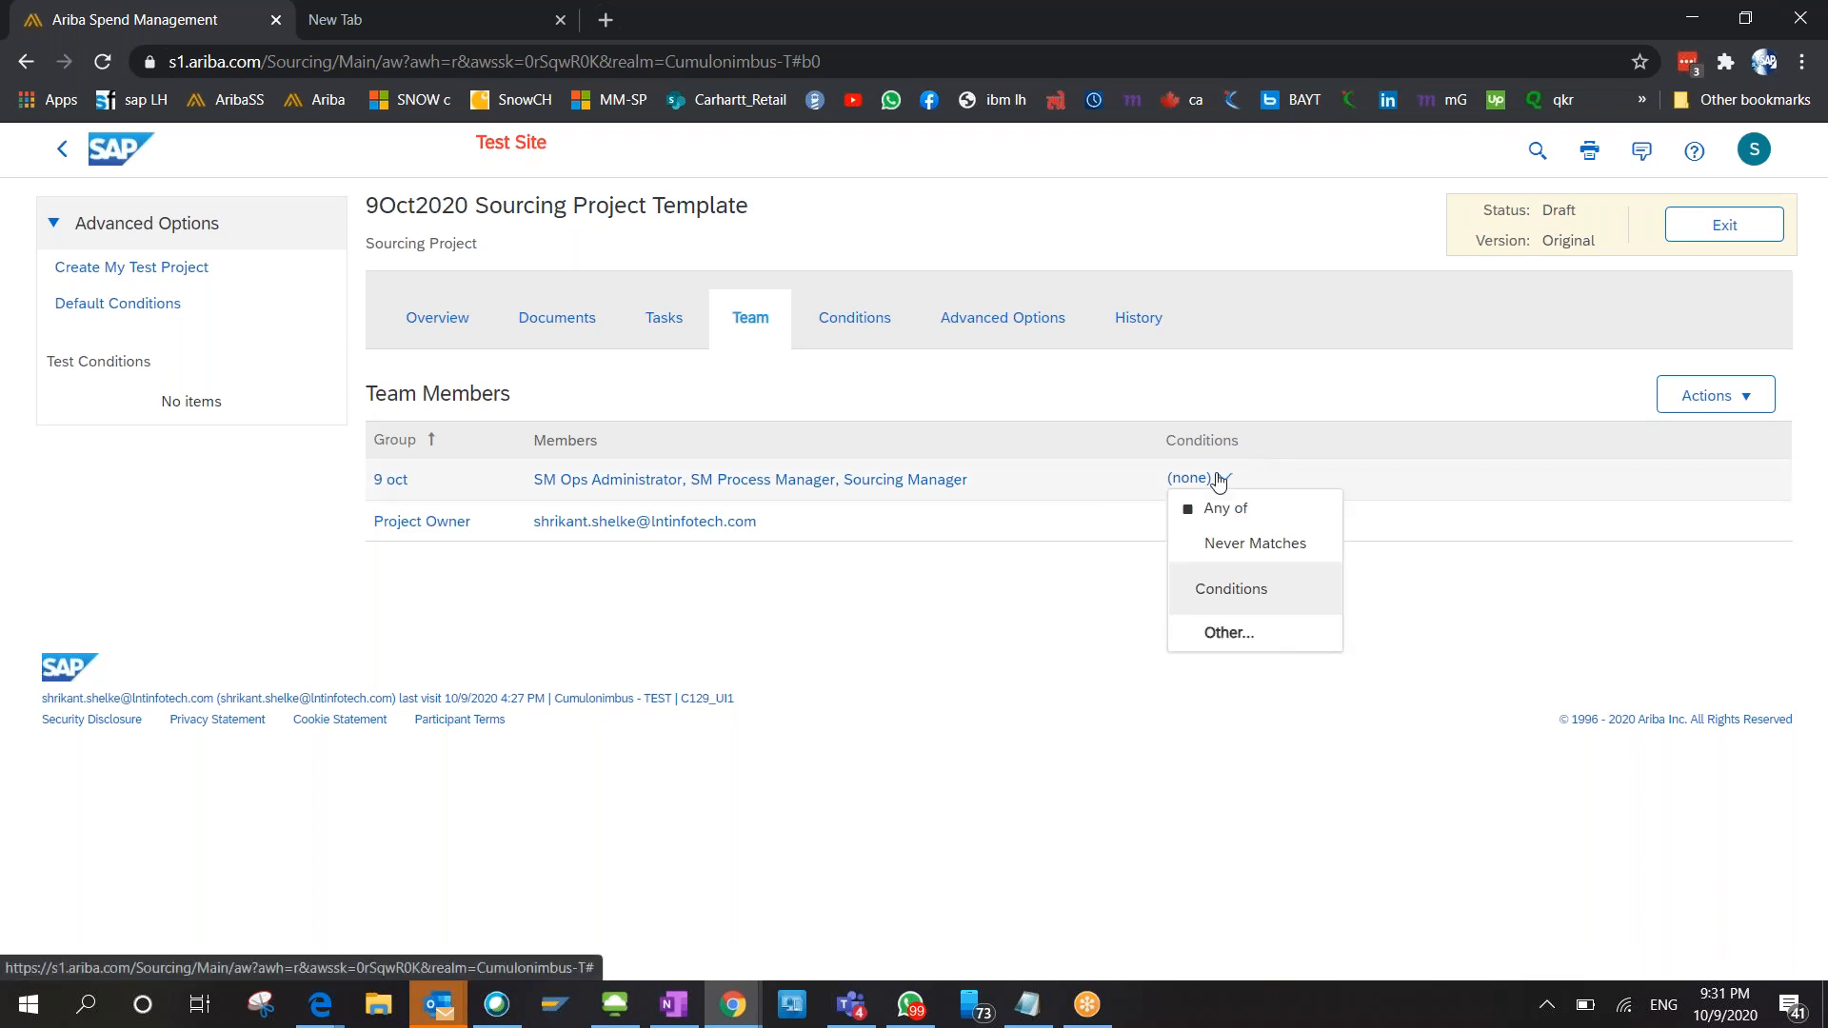
{"action": "left_click", "coordinate": [1228, 634]}
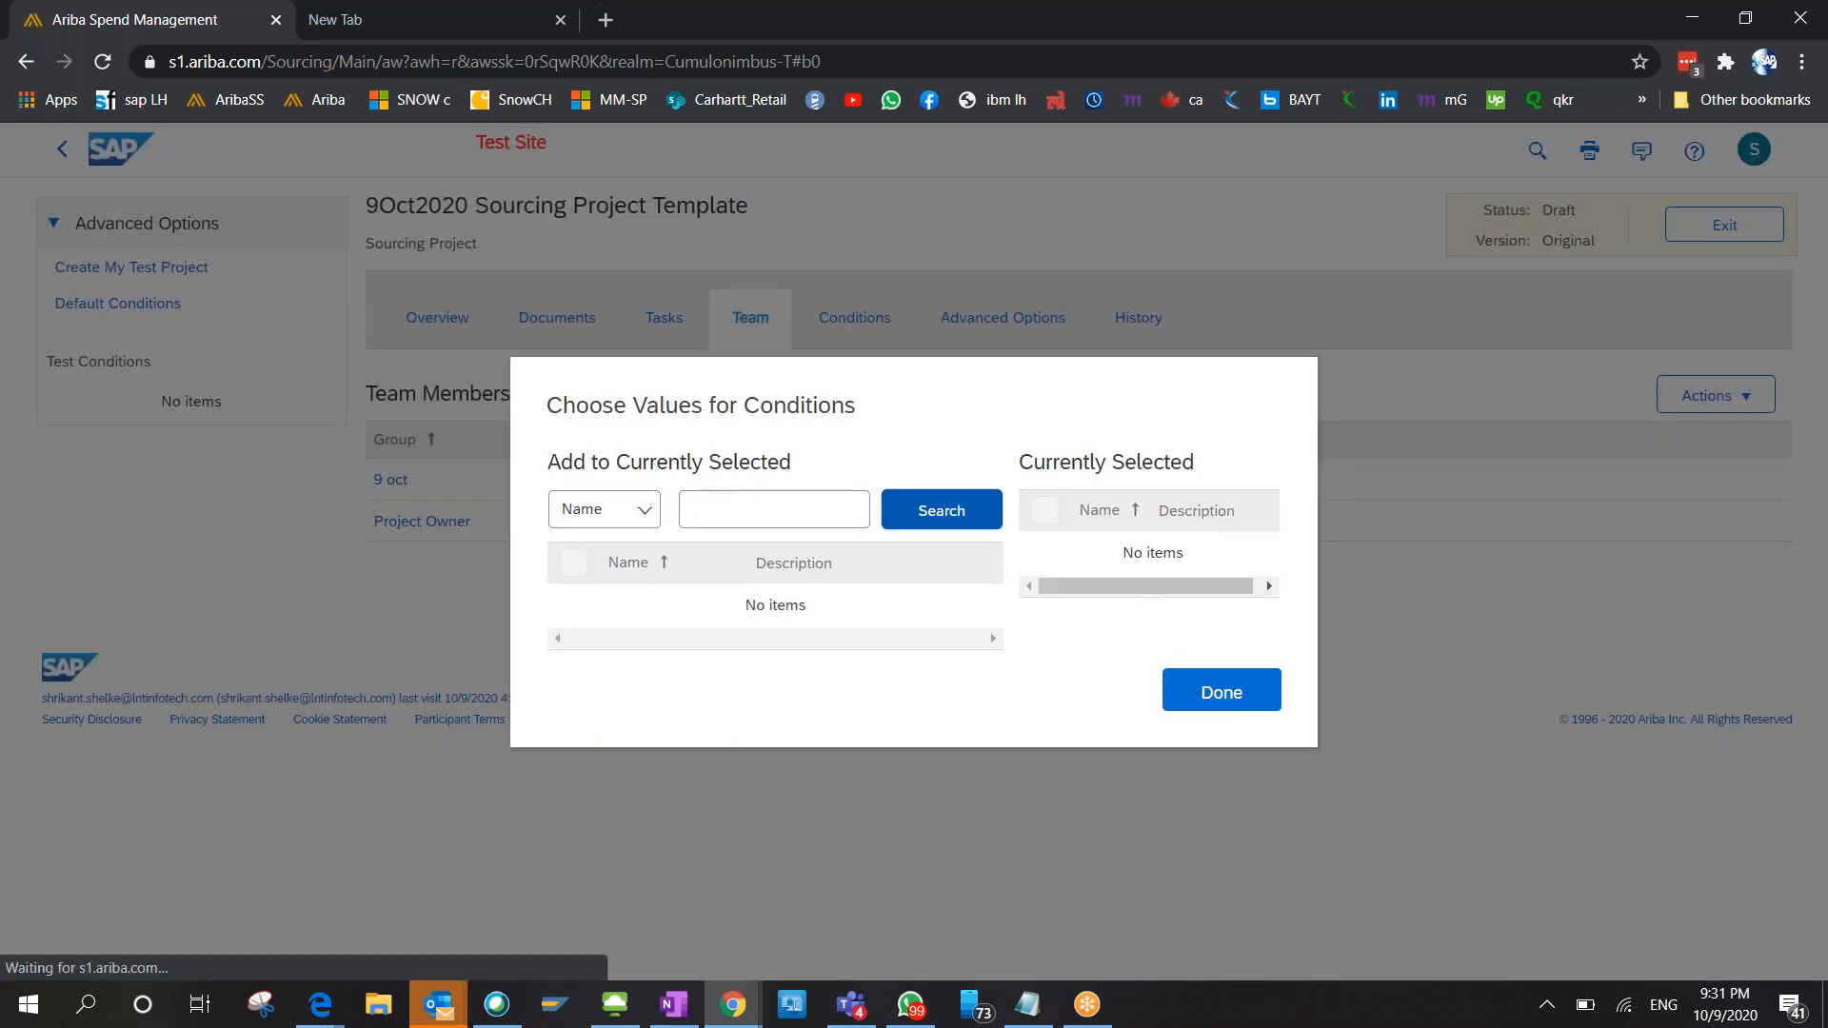
{"action": "left_click", "coordinate": [592, 510]}
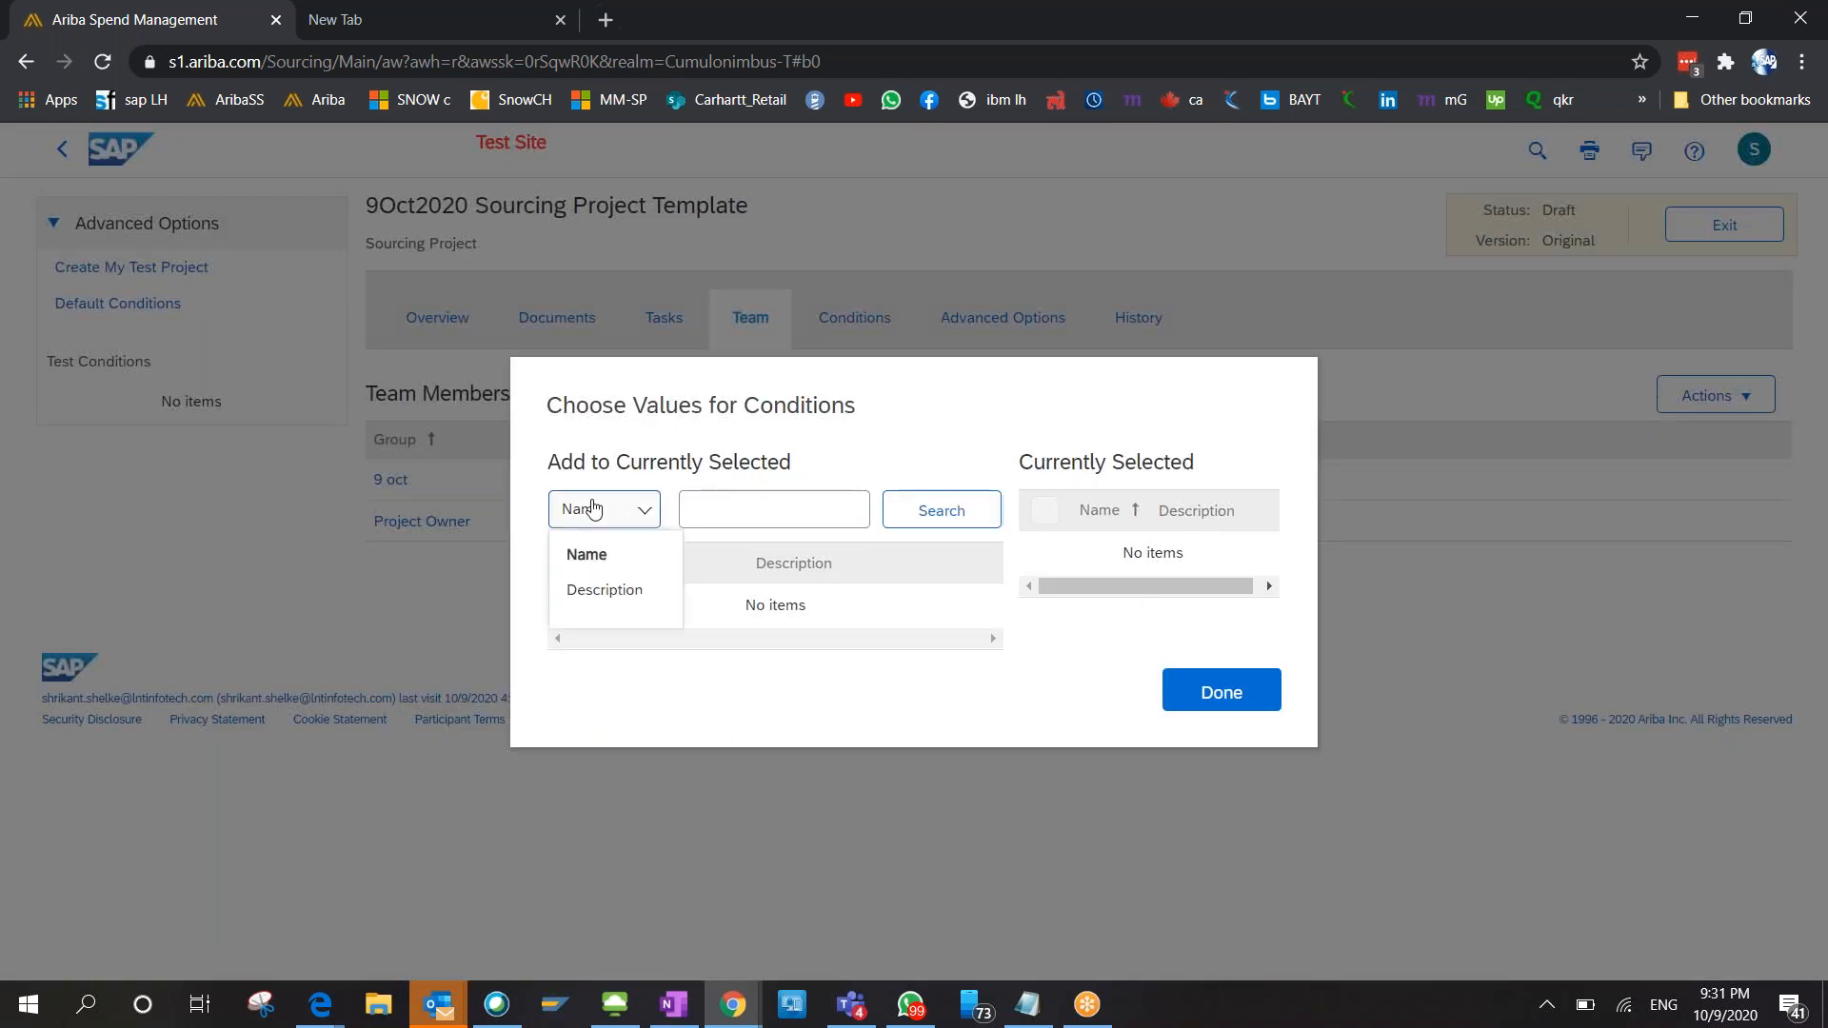
{"action": "left_click", "coordinate": [595, 590]}
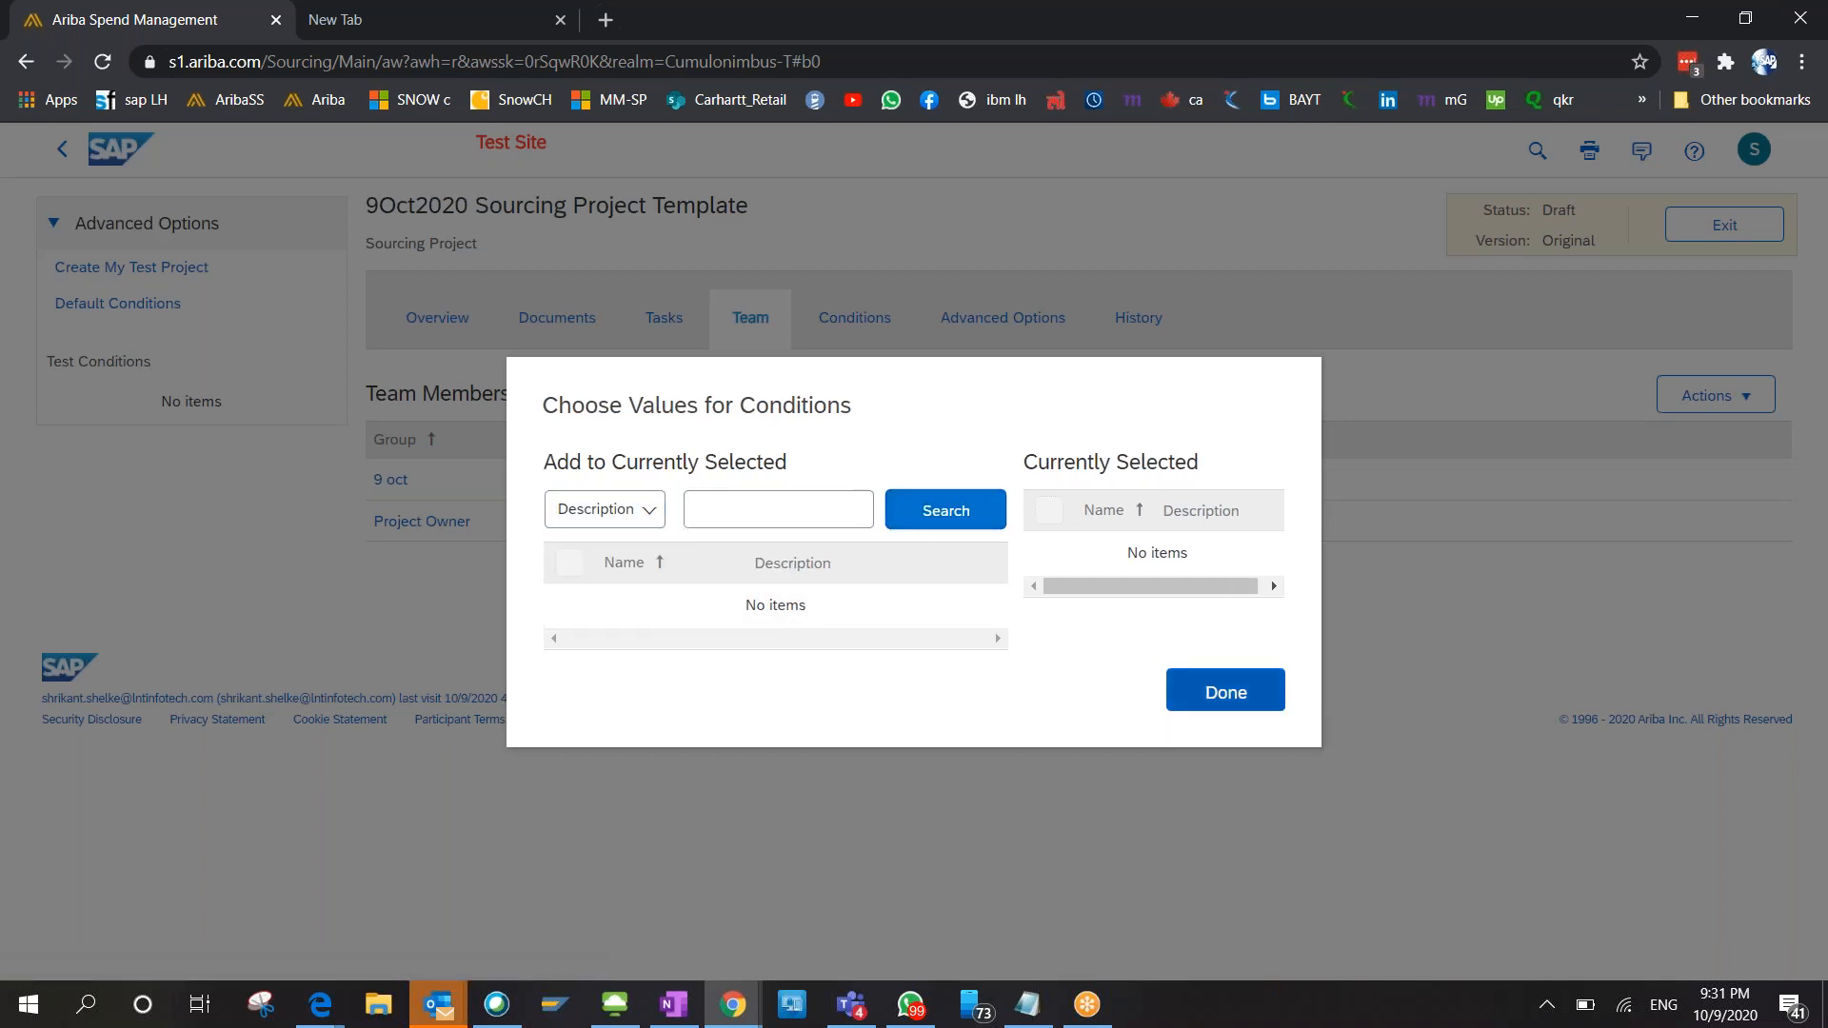
{"action": "left_click", "coordinate": [1225, 693]}
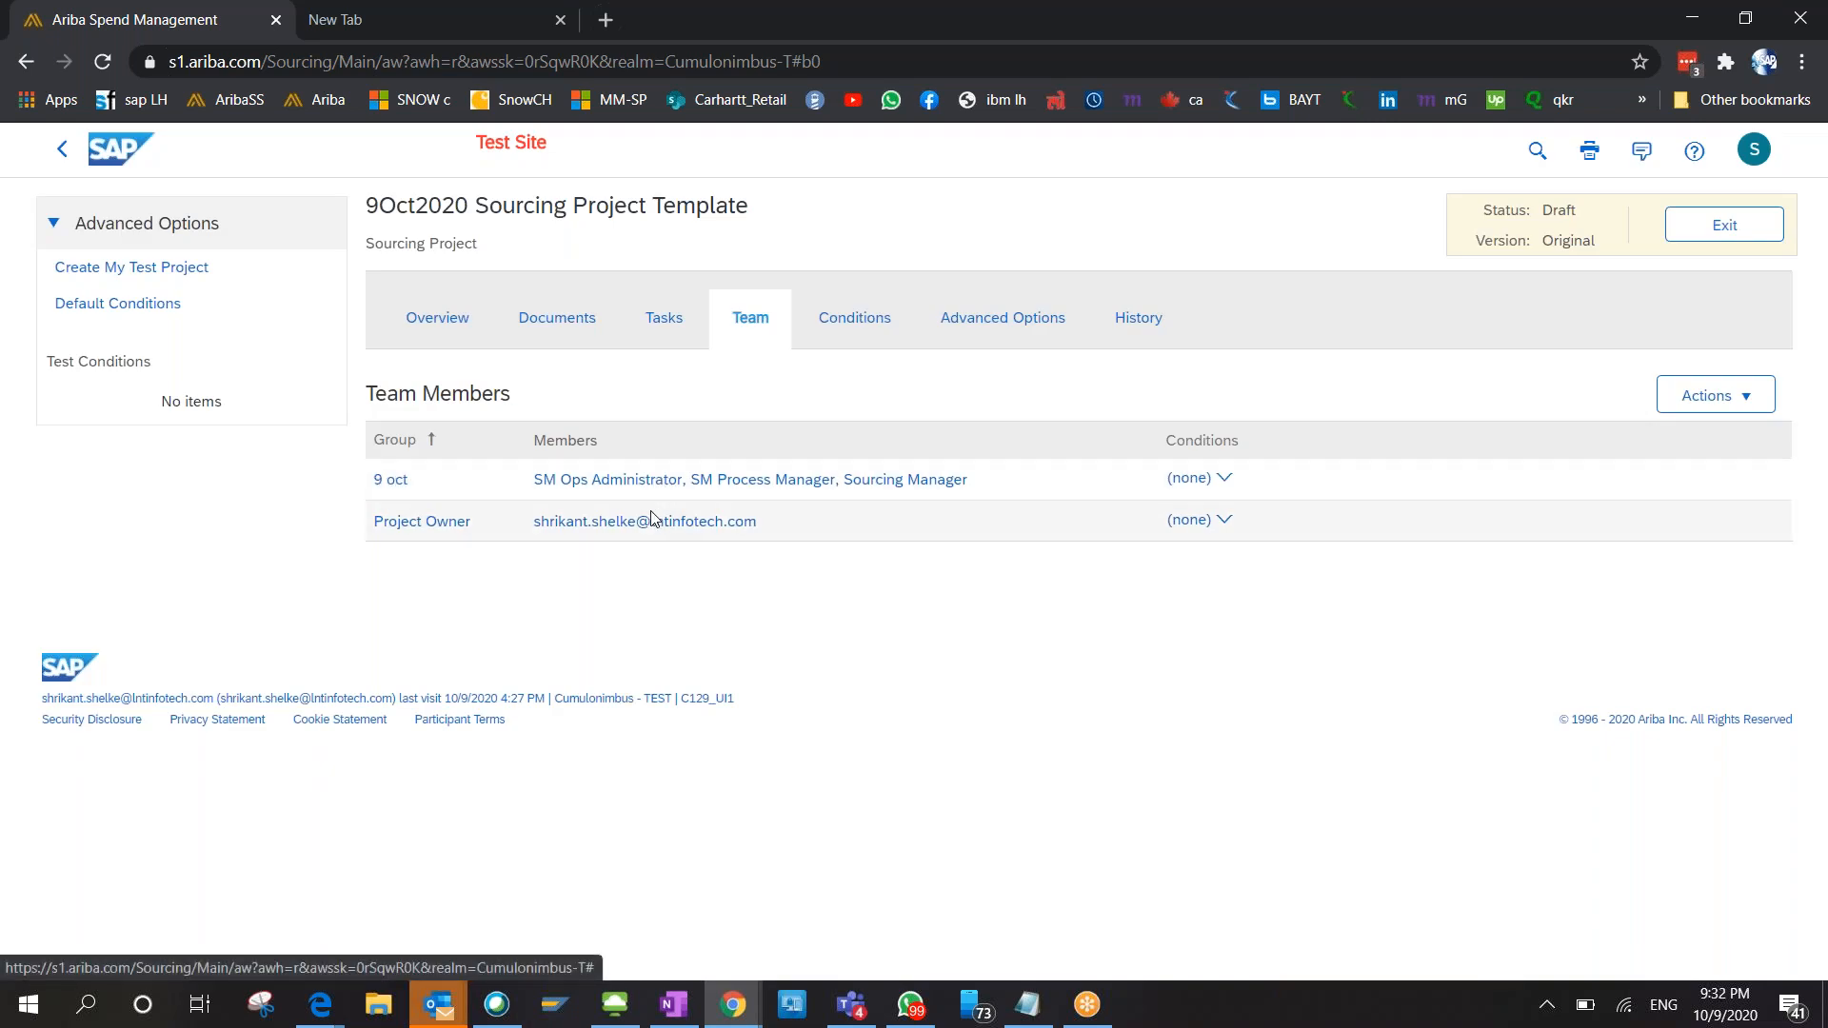
Open the template's team for editing and check which conditions can be chosen for the 9 oct group.
{"action": "left_click", "coordinate": [1686, 413]}
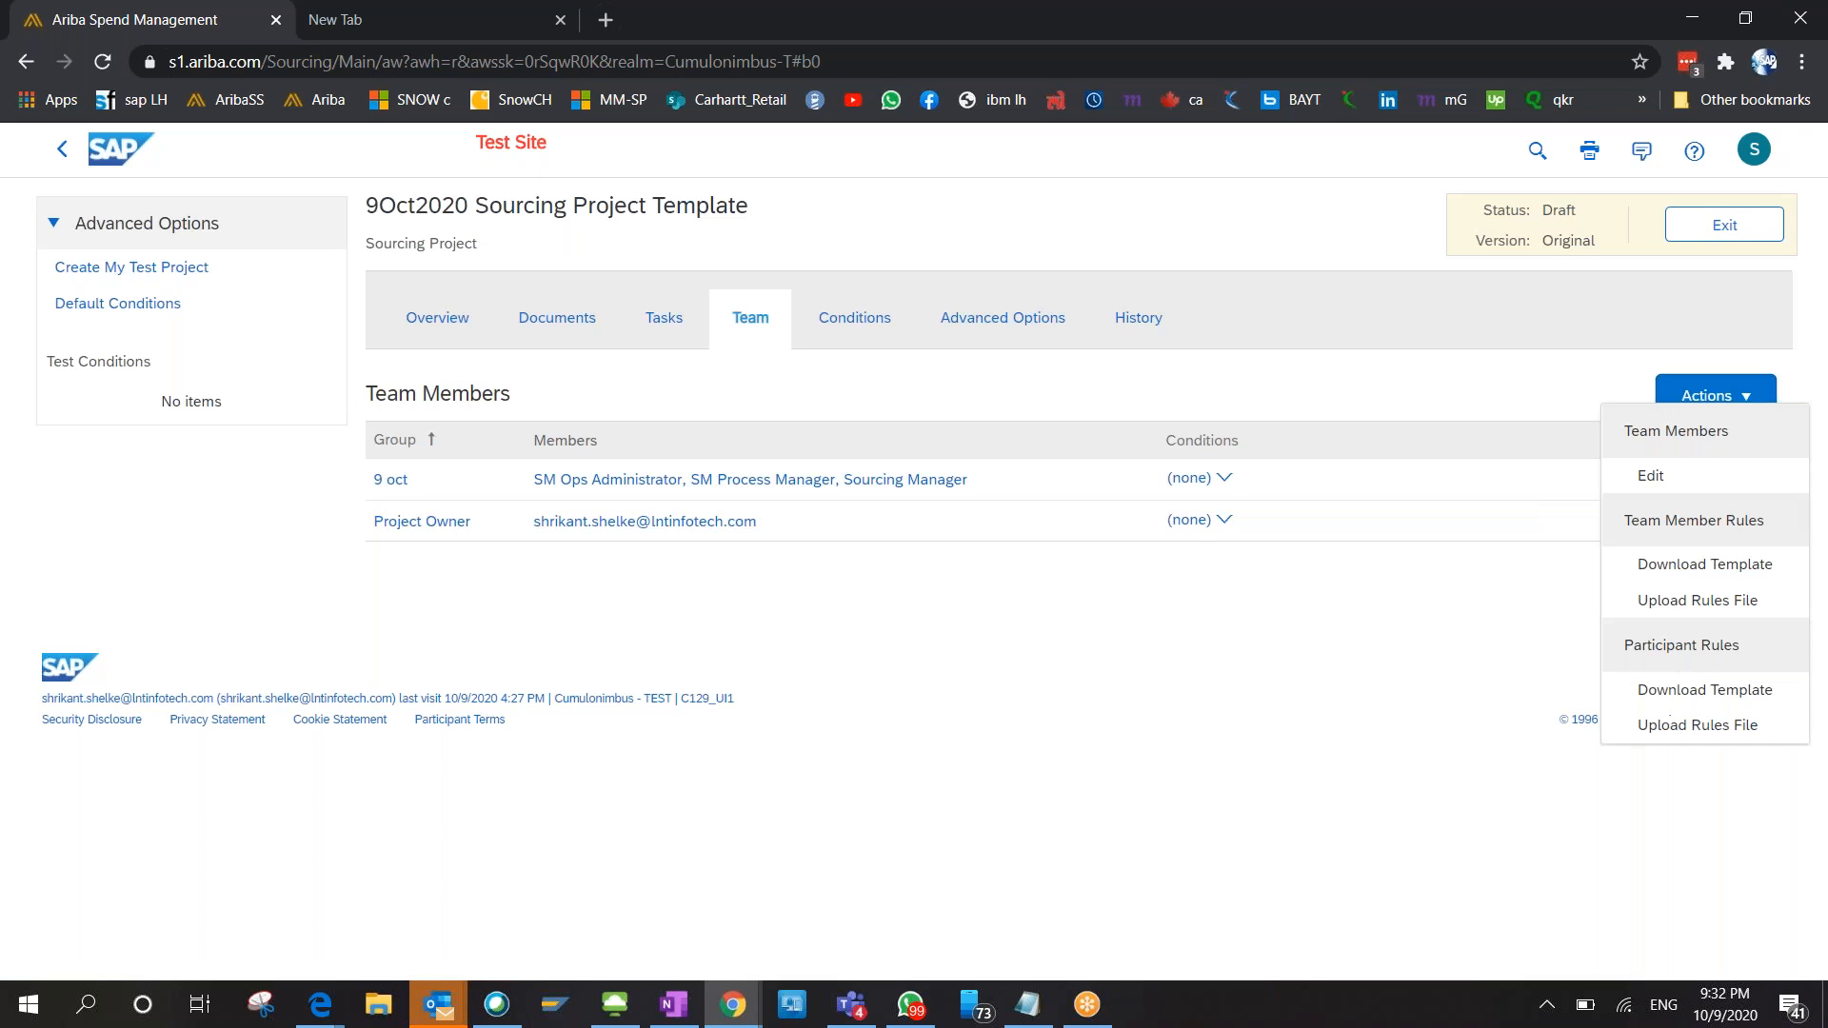
{"action": "left_click", "coordinate": [1652, 475]}
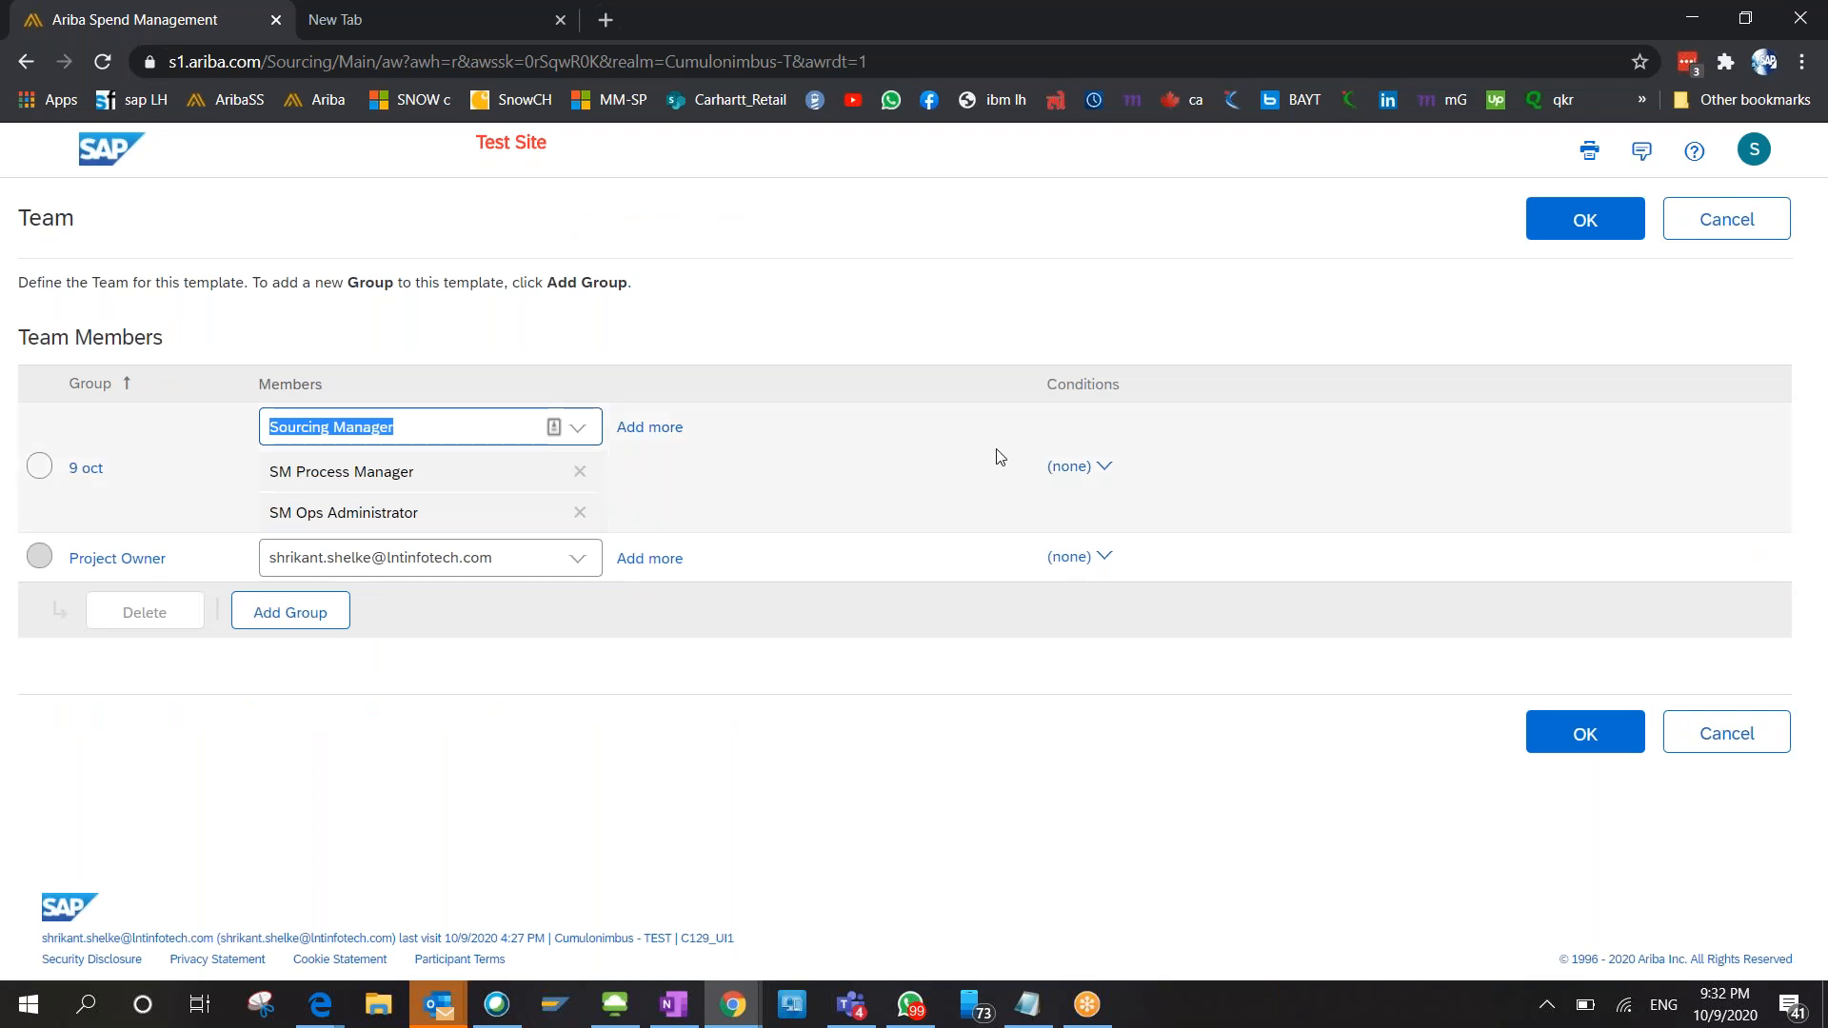
{"action": "left_click", "coordinate": [1079, 453]}
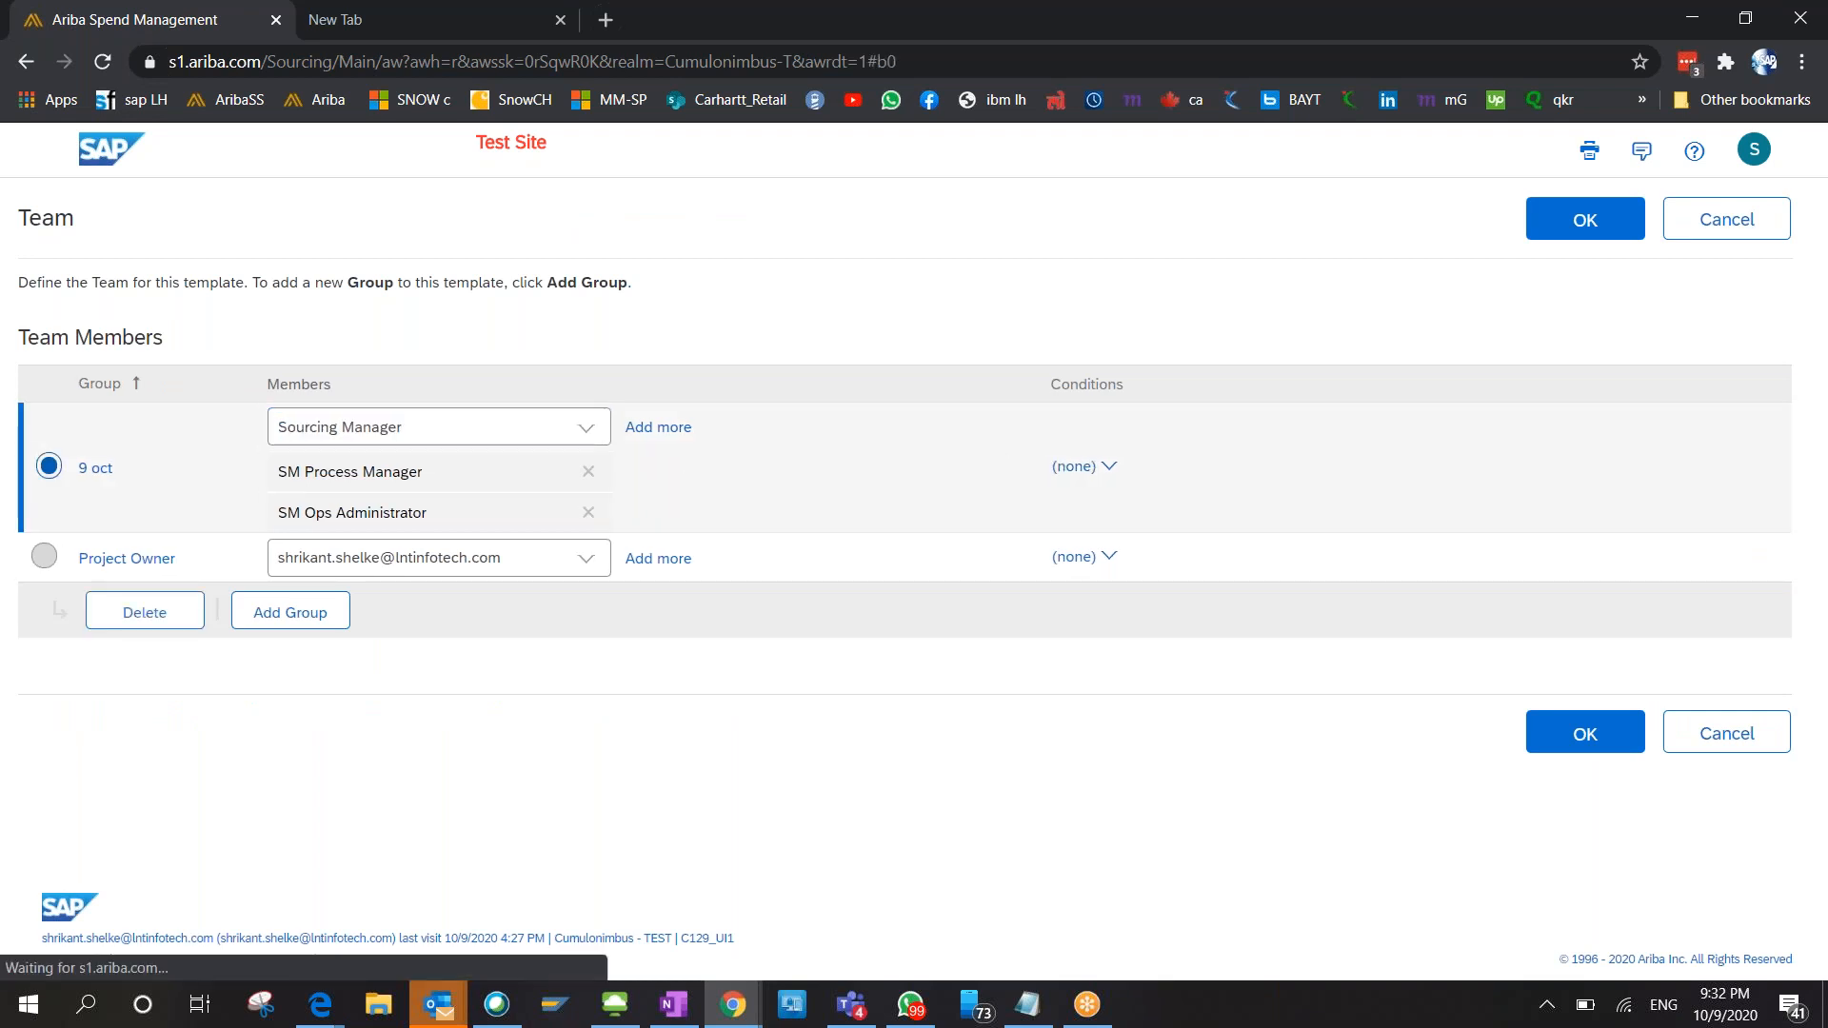
{"action": "left_click", "coordinate": [1079, 469]}
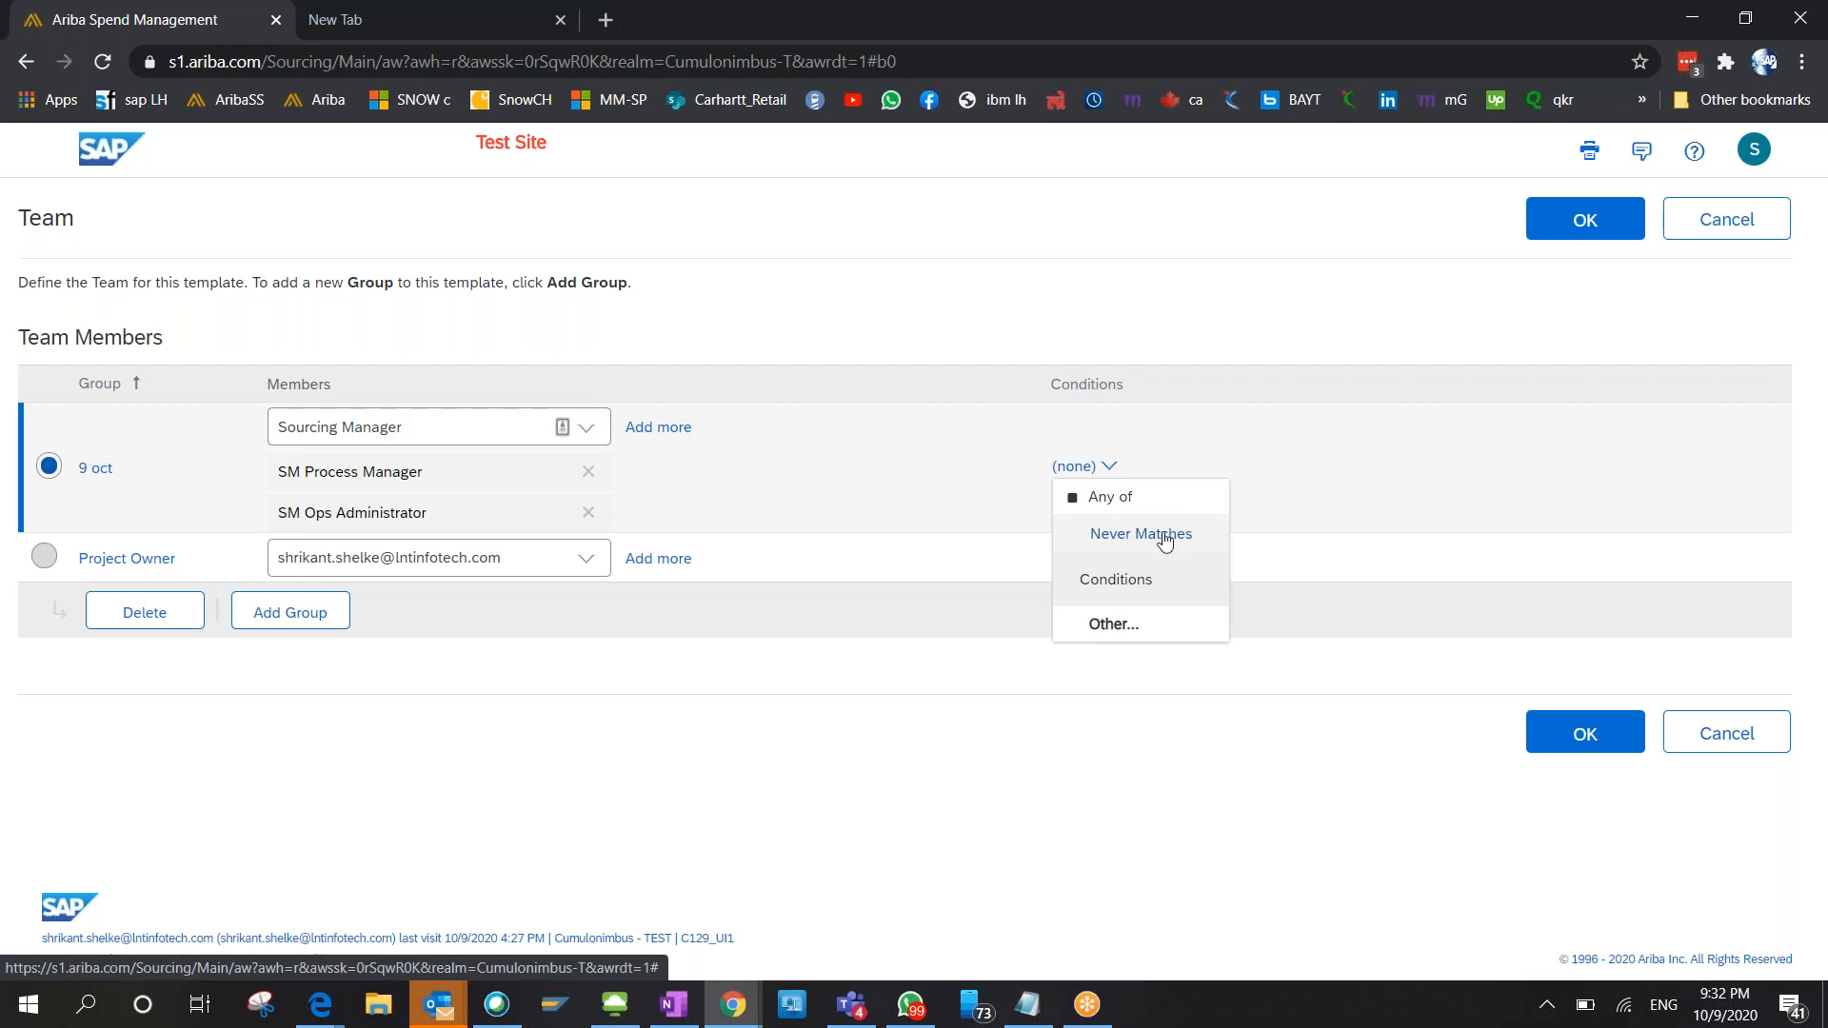
{"action": "left_click", "coordinate": [1104, 624]}
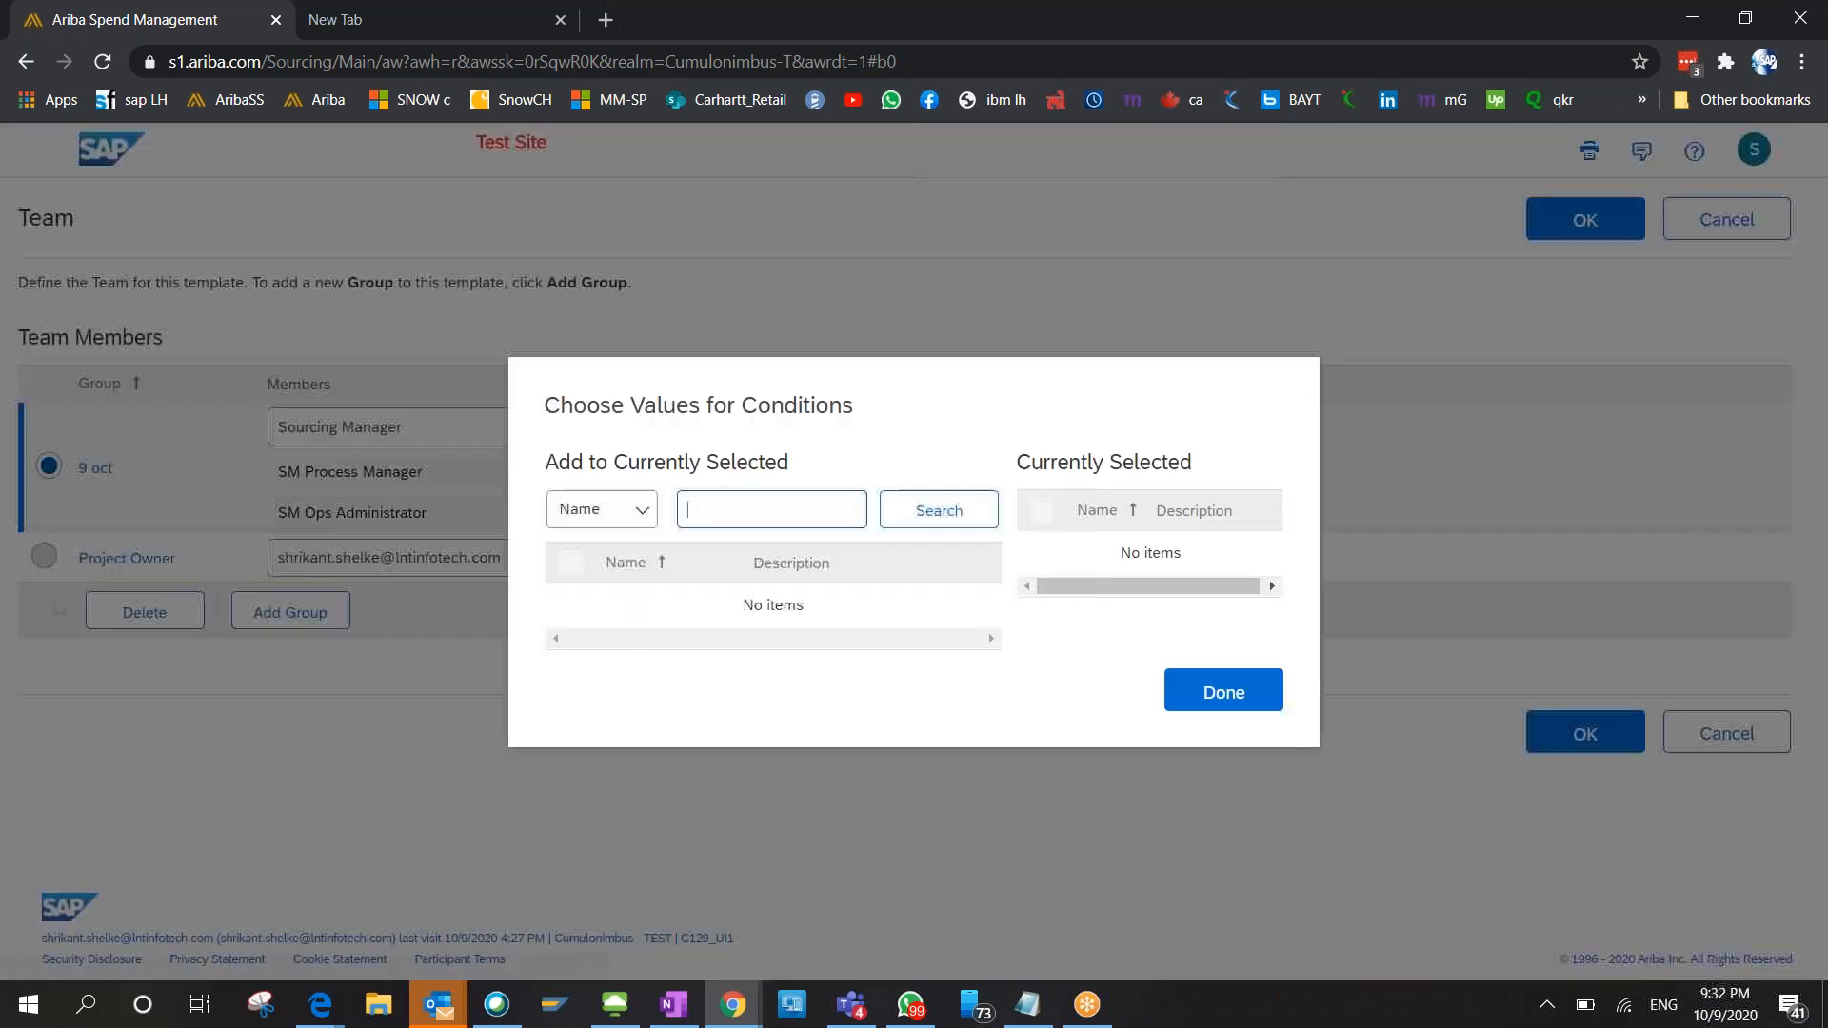
{"action": "left_click", "coordinate": [1223, 692]}
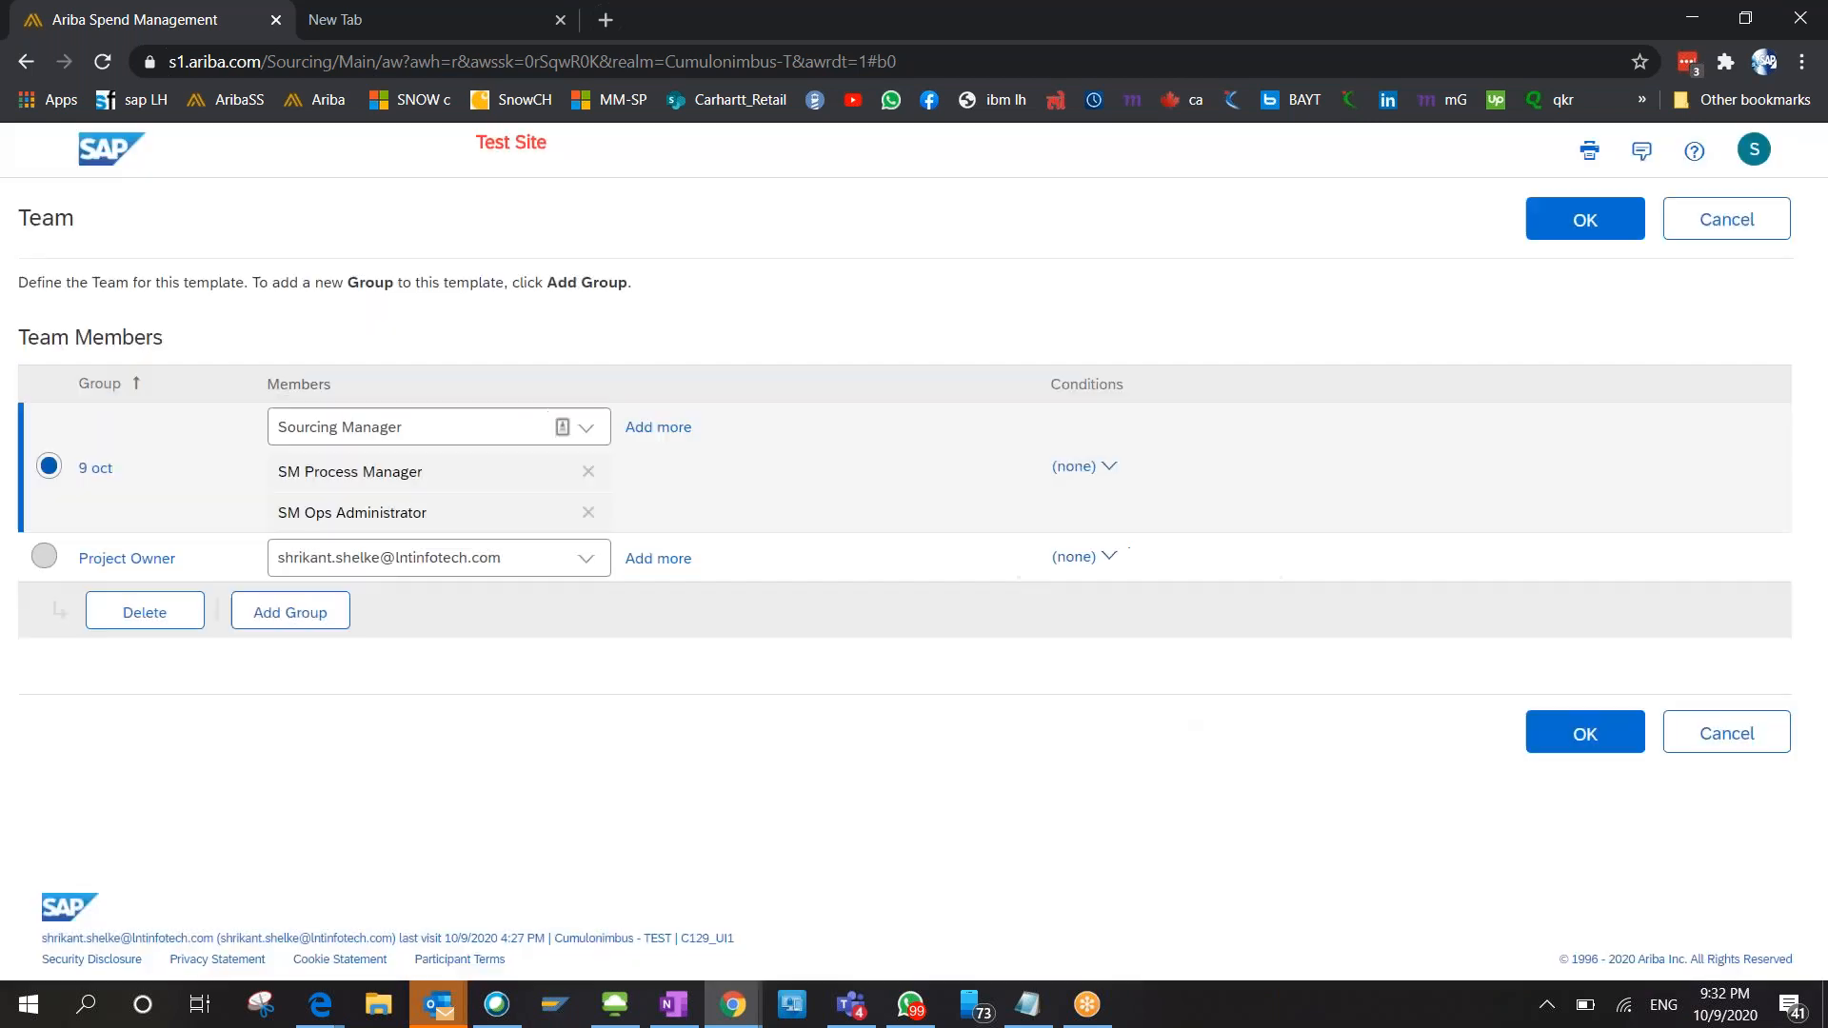
Set the Project Owner group's condition to Never Matches and add SM Ops Administrator as one of its members.
{"action": "left_click", "coordinate": [1074, 557]}
{"action": "left_click", "coordinate": [1123, 623]}
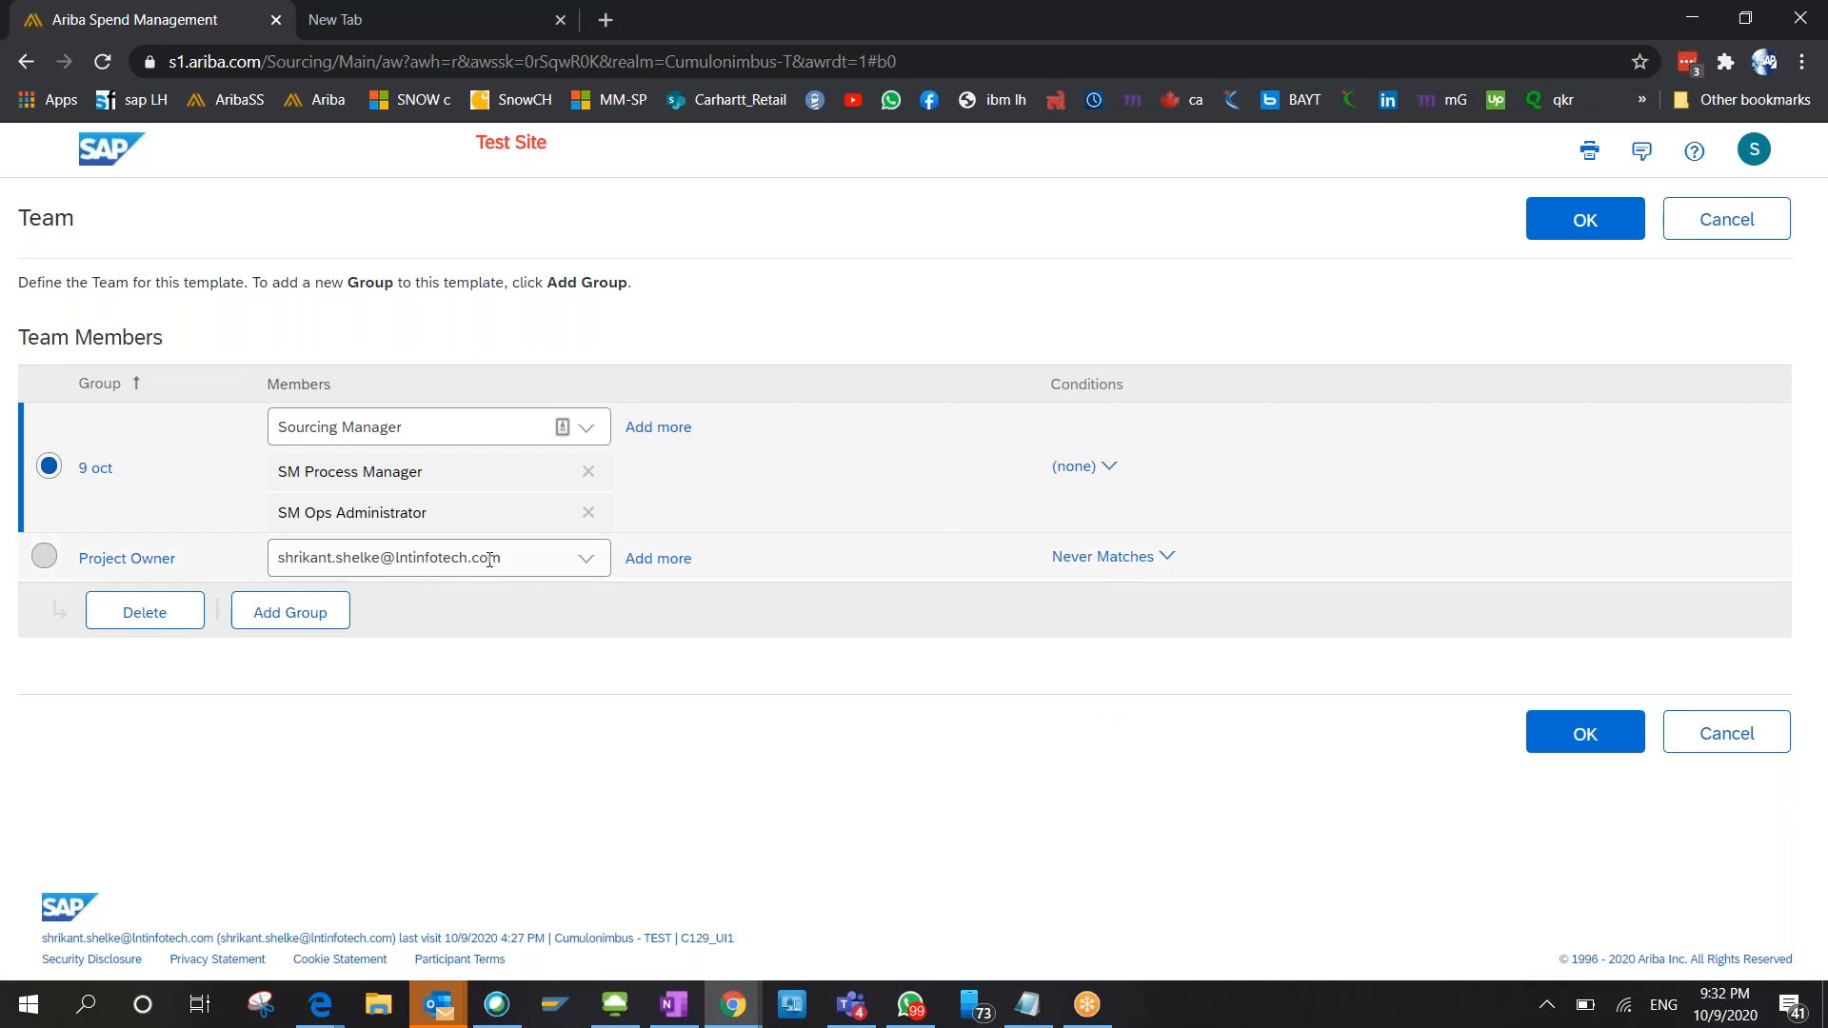
{"action": "left_click", "coordinate": [647, 568]}
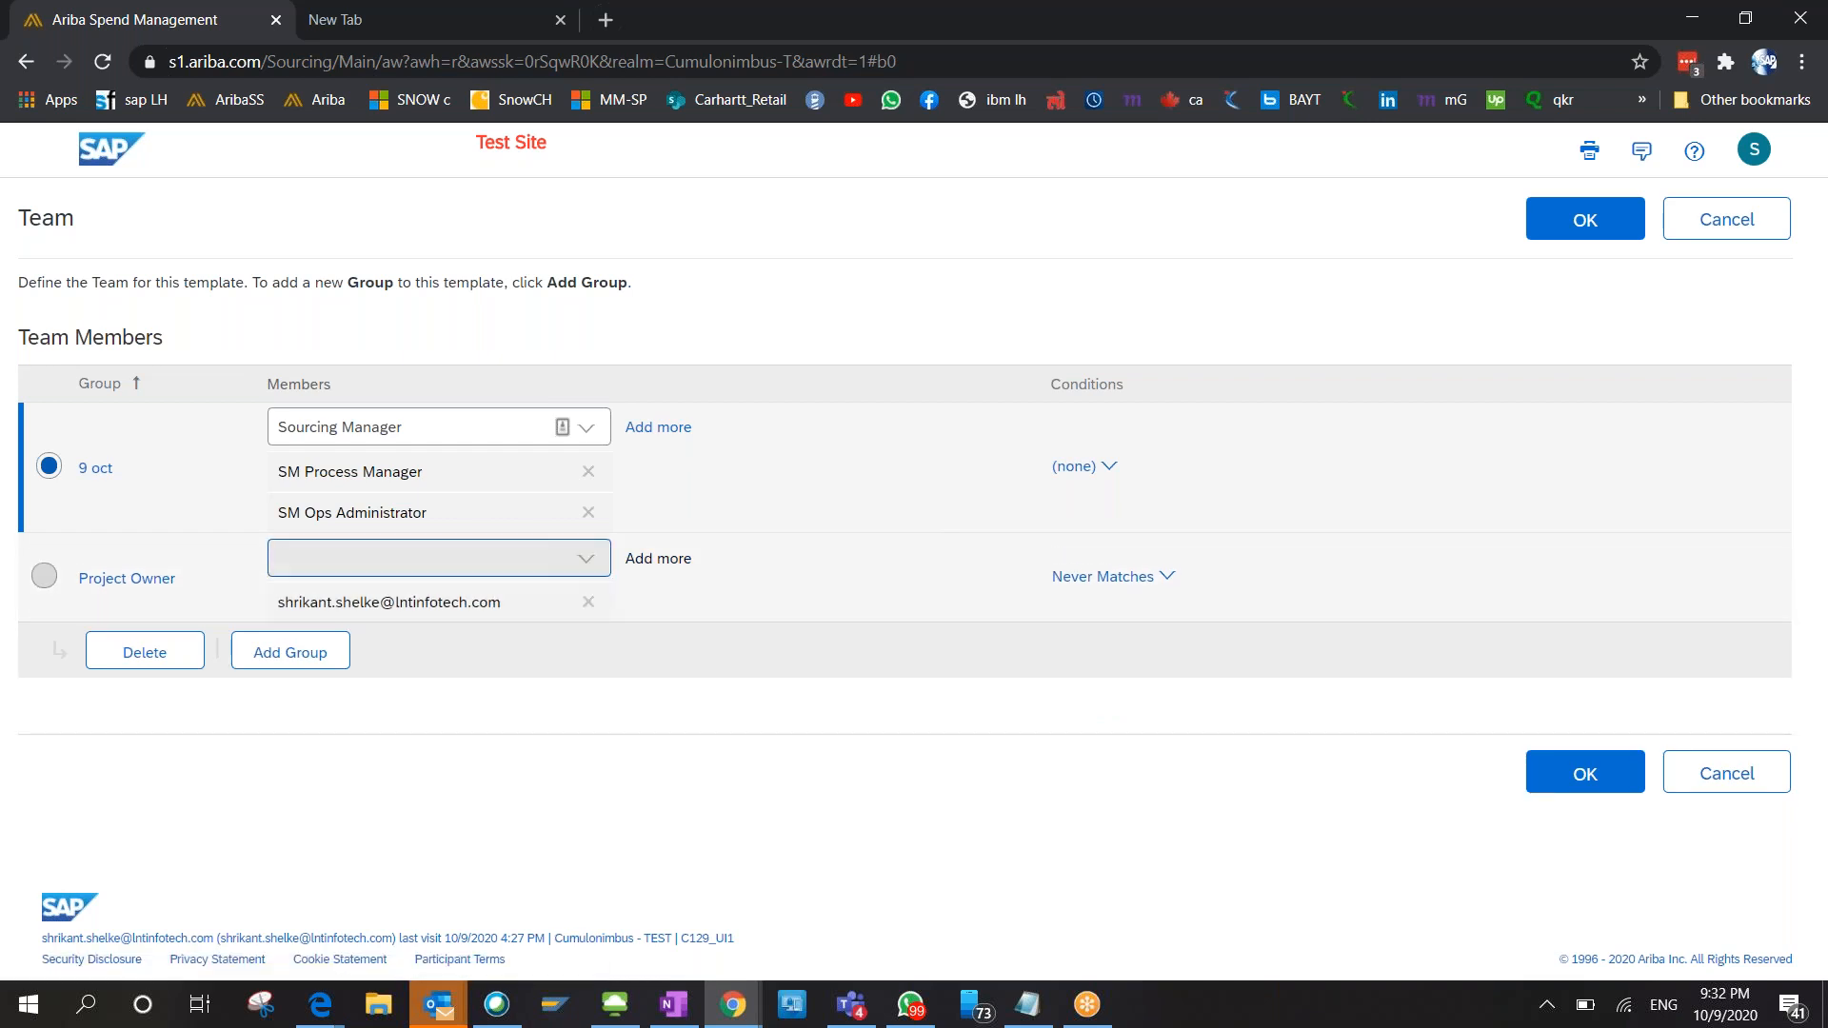
{"action": "left_click", "coordinate": [593, 562]}
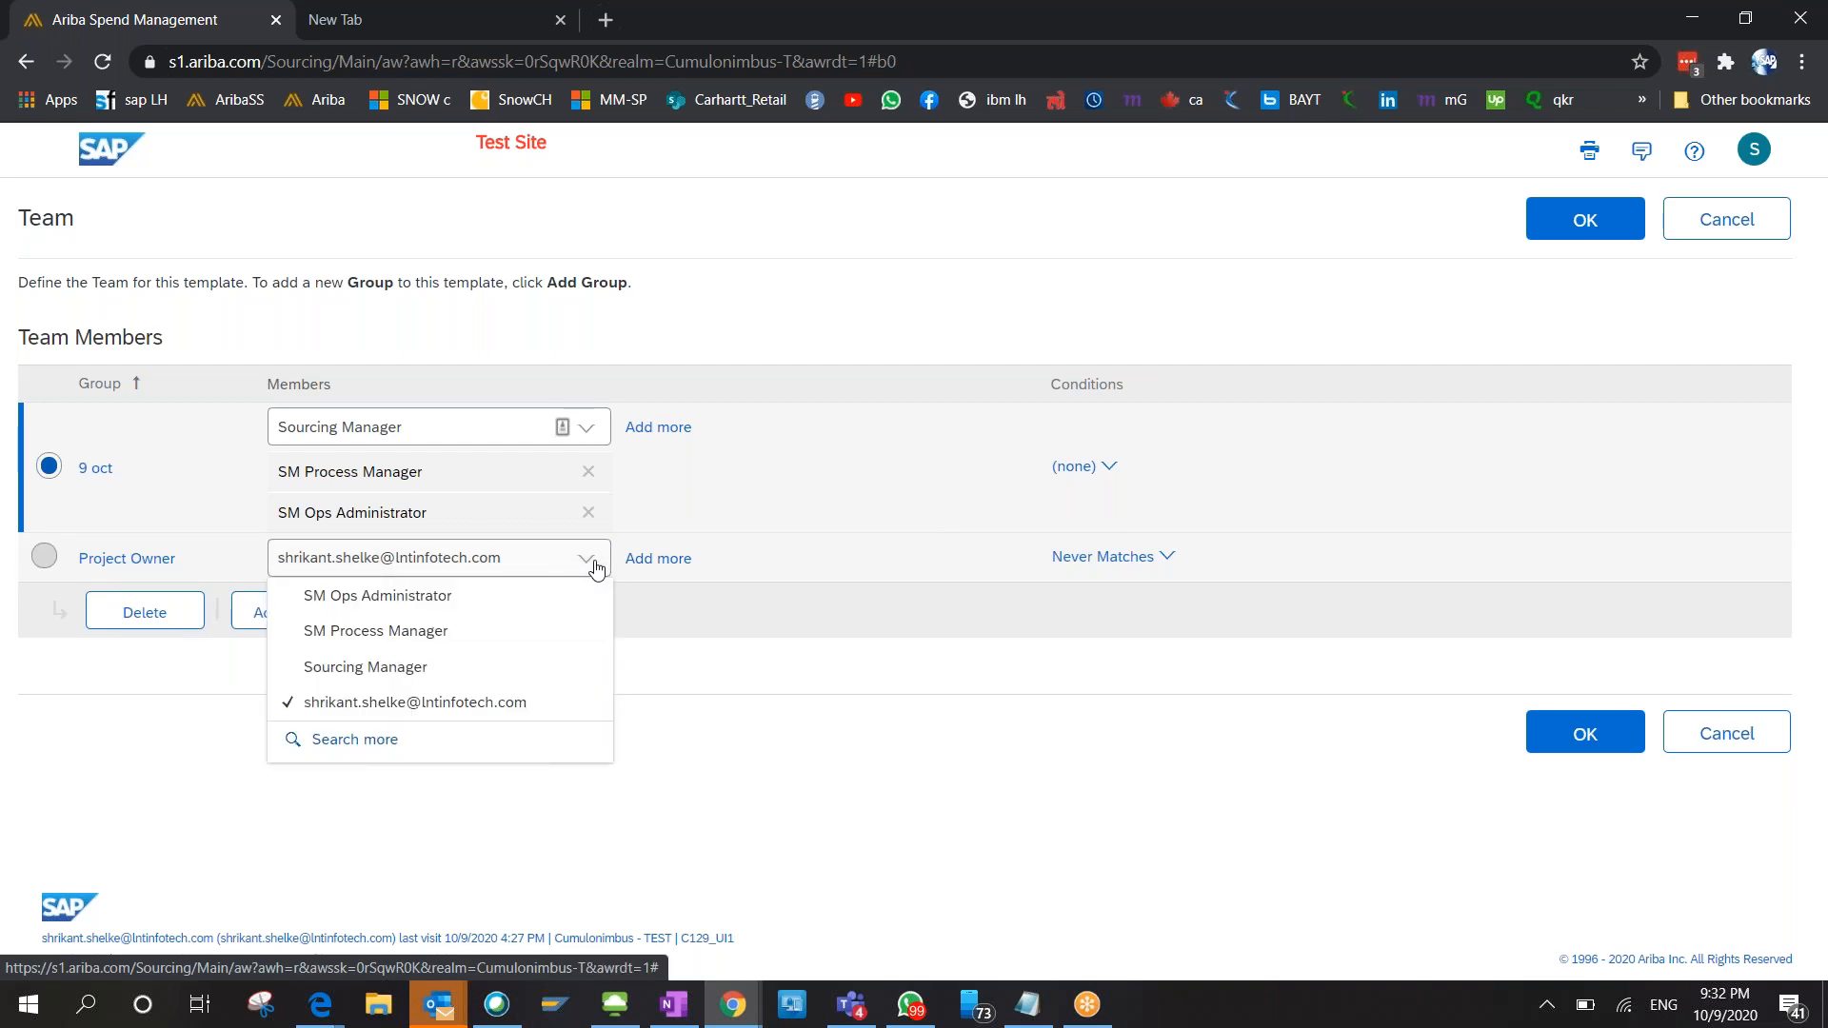
{"action": "left_click", "coordinate": [488, 612]}
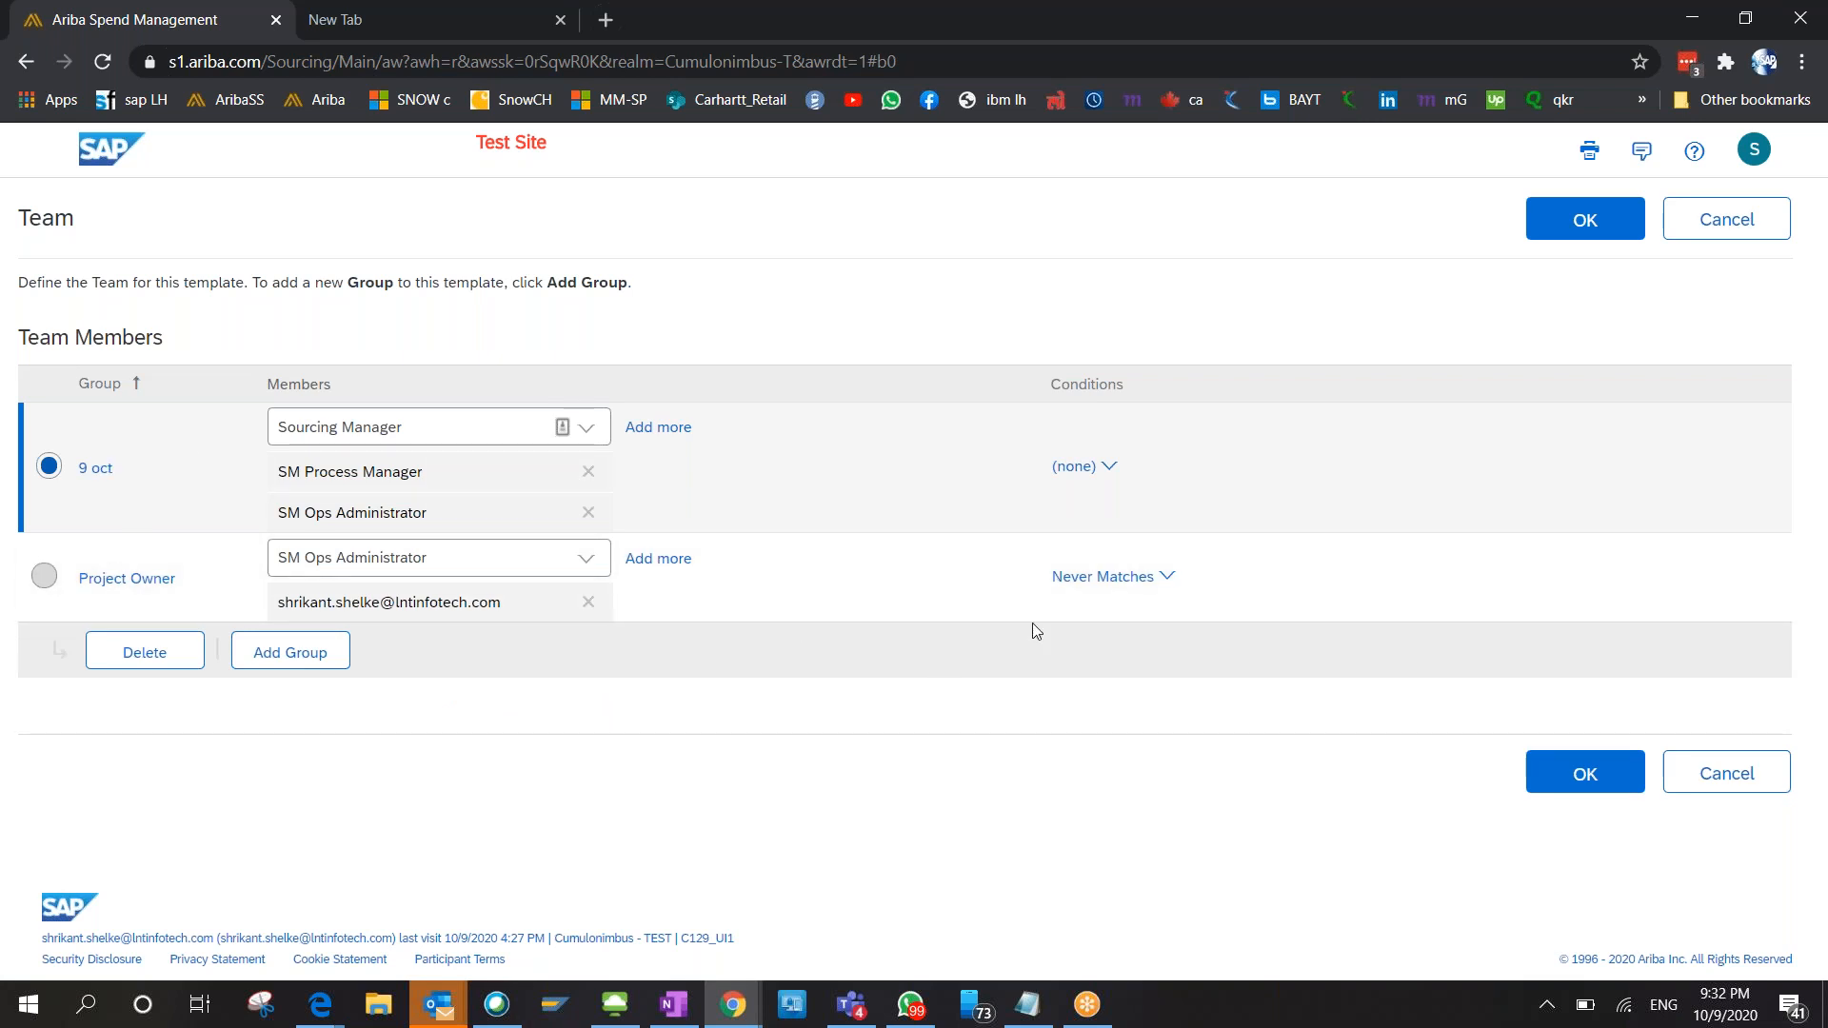
Review the condition options offered for the 9 oct group and for the Project Owner group.
{"action": "left_click", "coordinate": [1073, 466]}
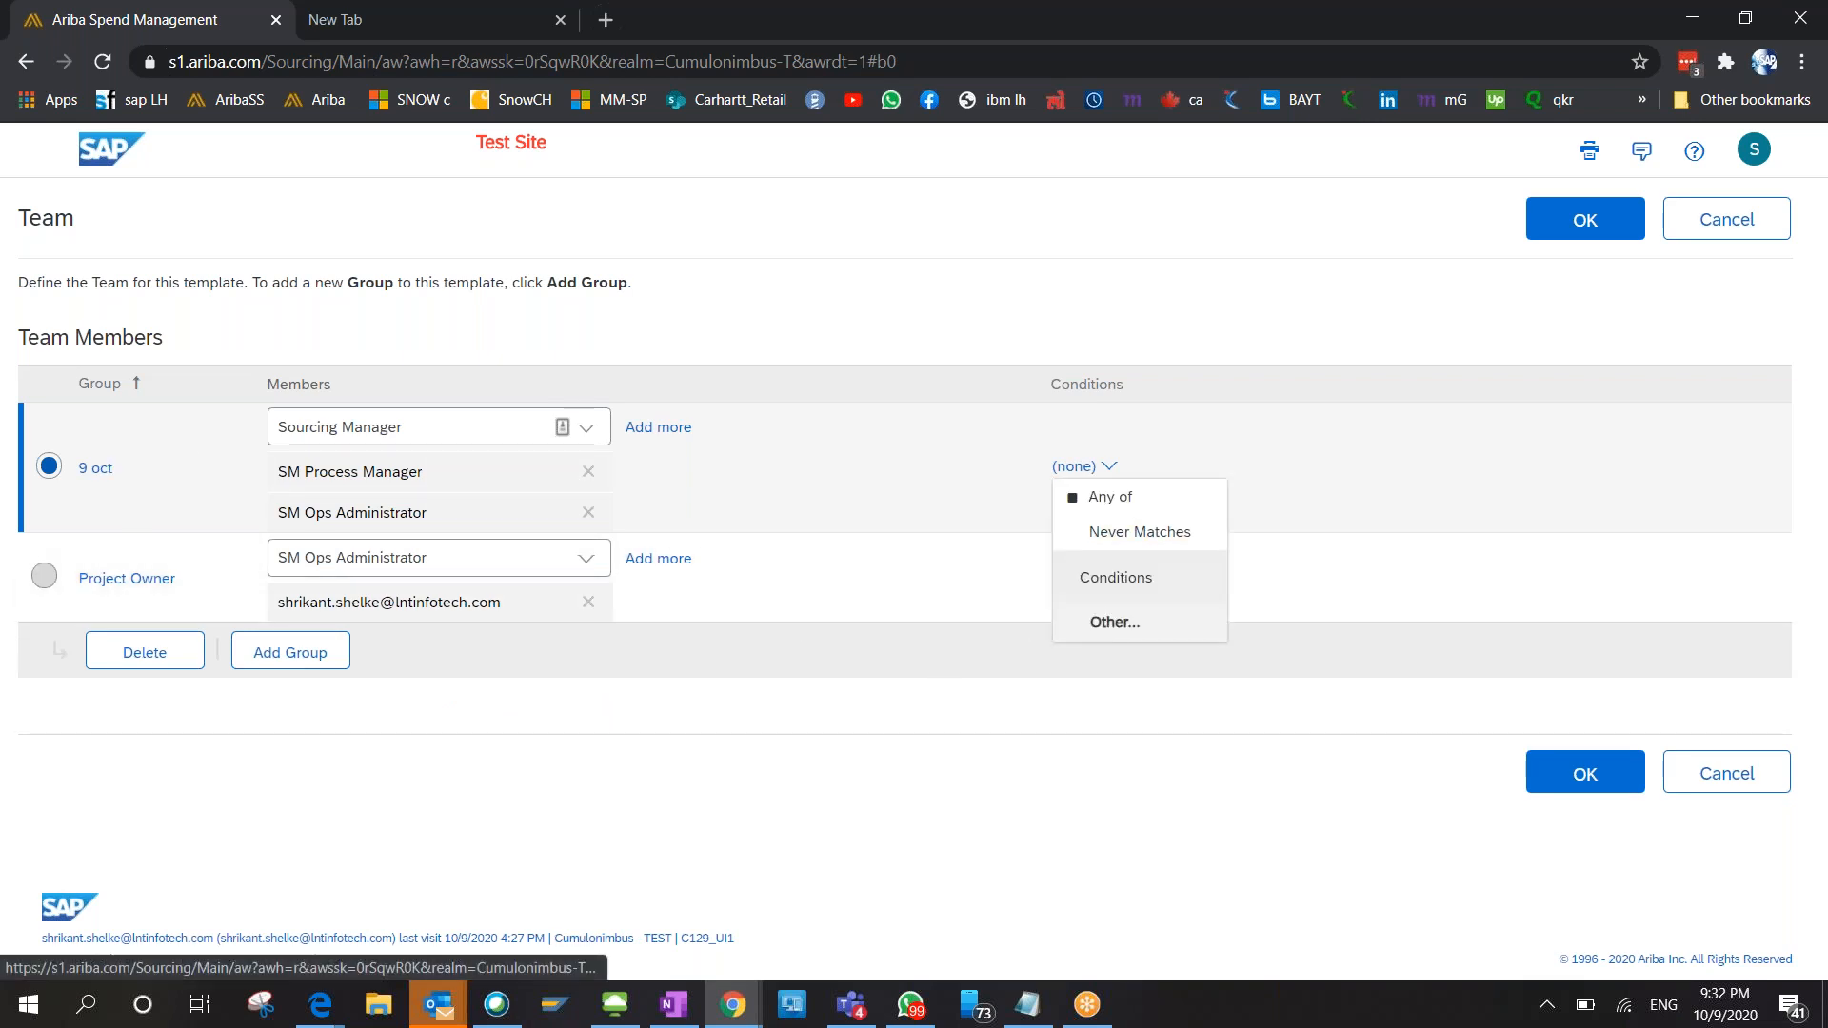
{"action": "left_click", "coordinate": [1095, 495]}
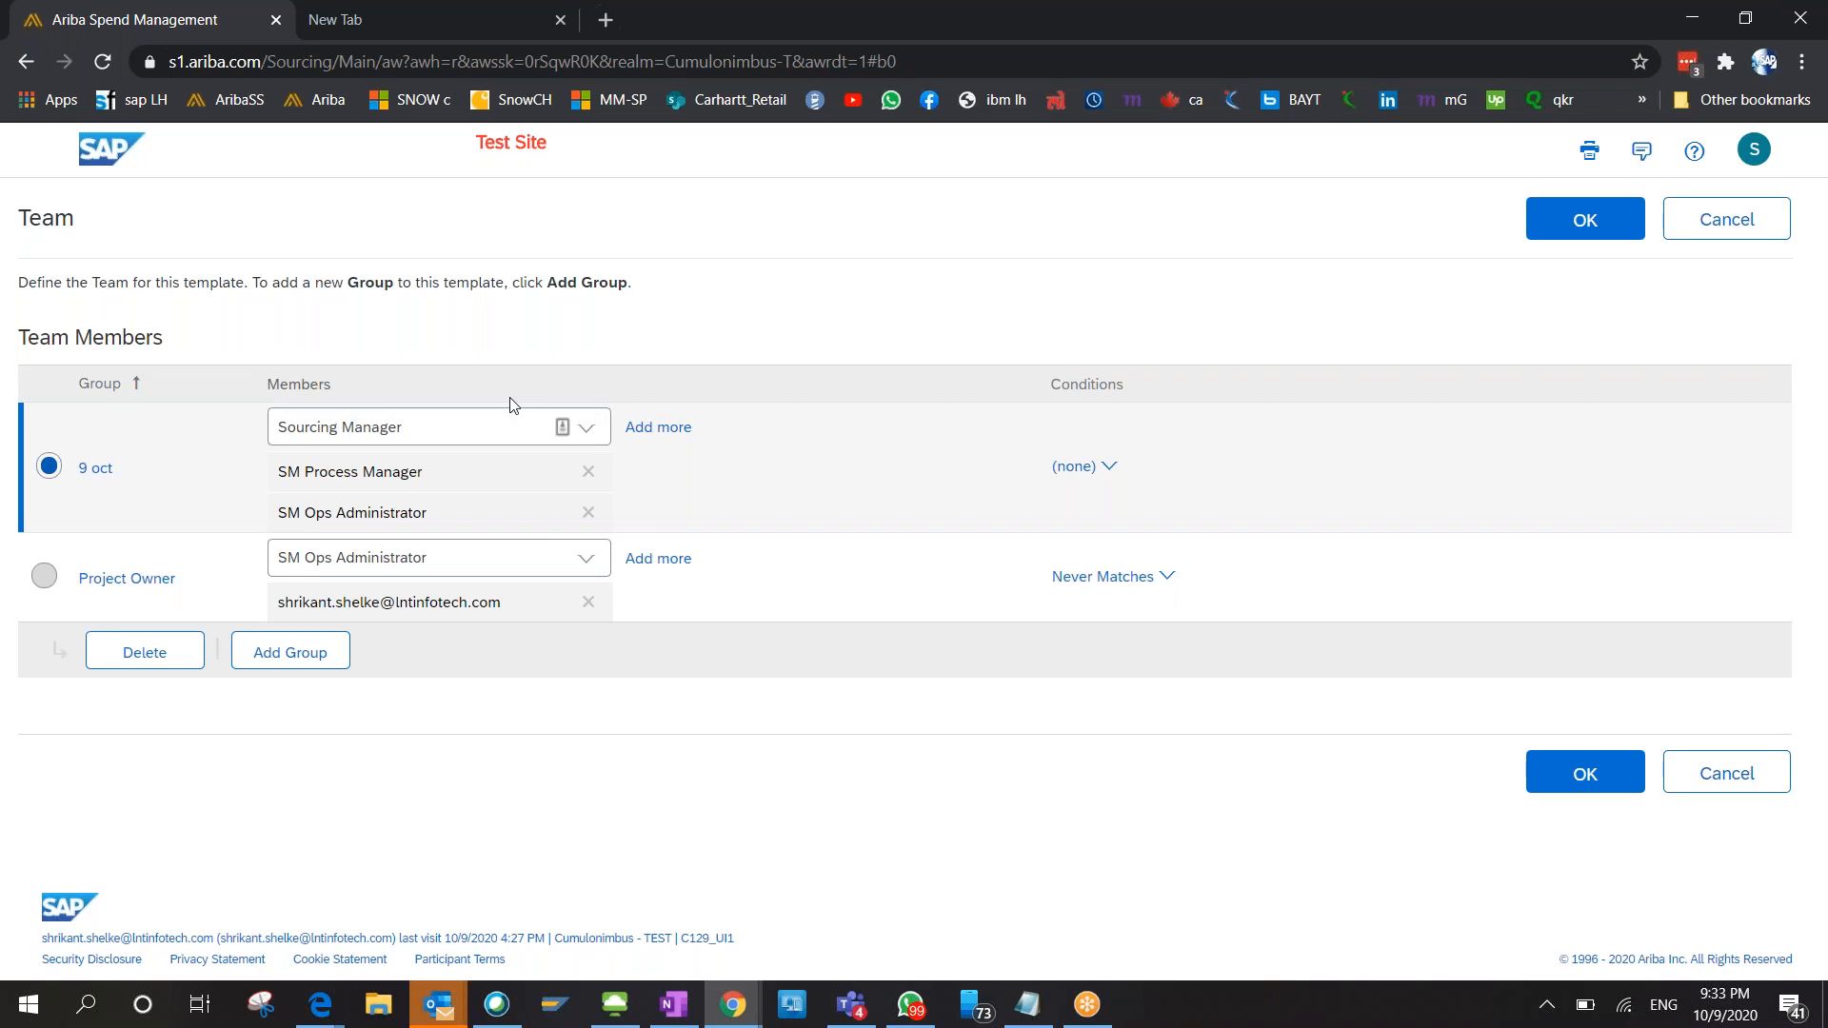
{"action": "left_click", "coordinate": [1130, 581]}
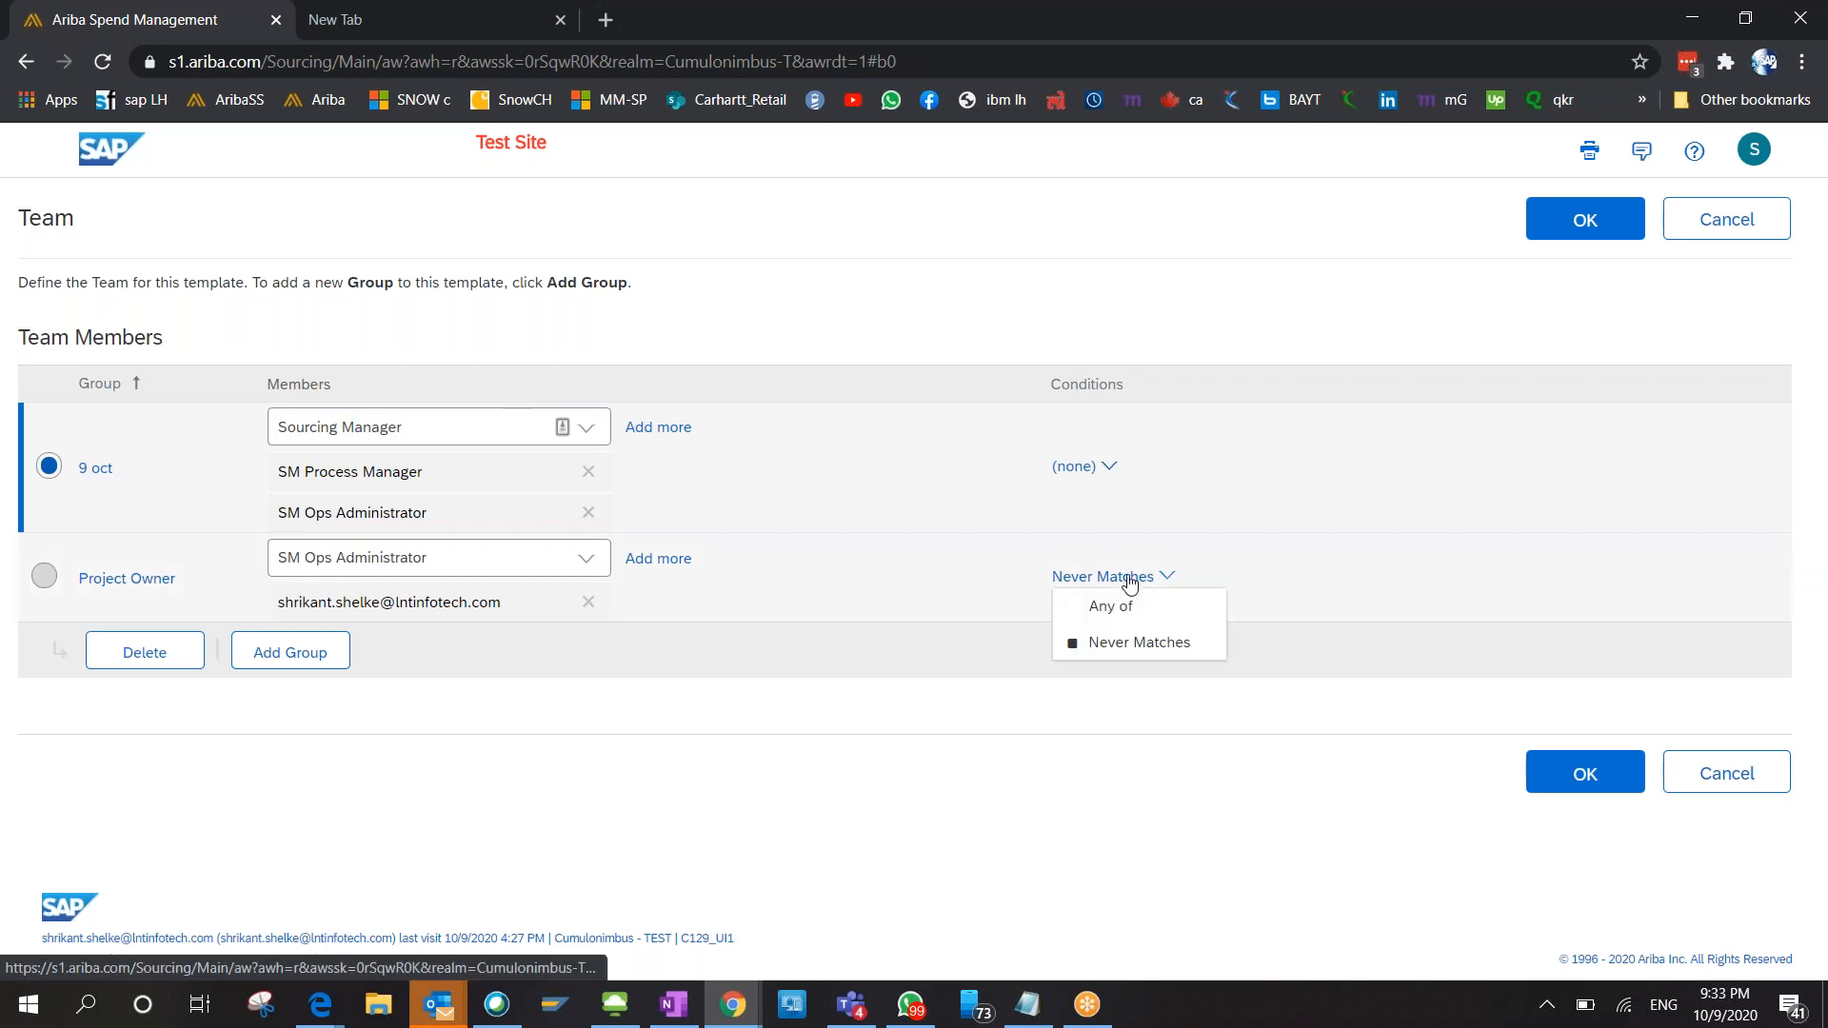
{"action": "left_click", "coordinate": [841, 824]}
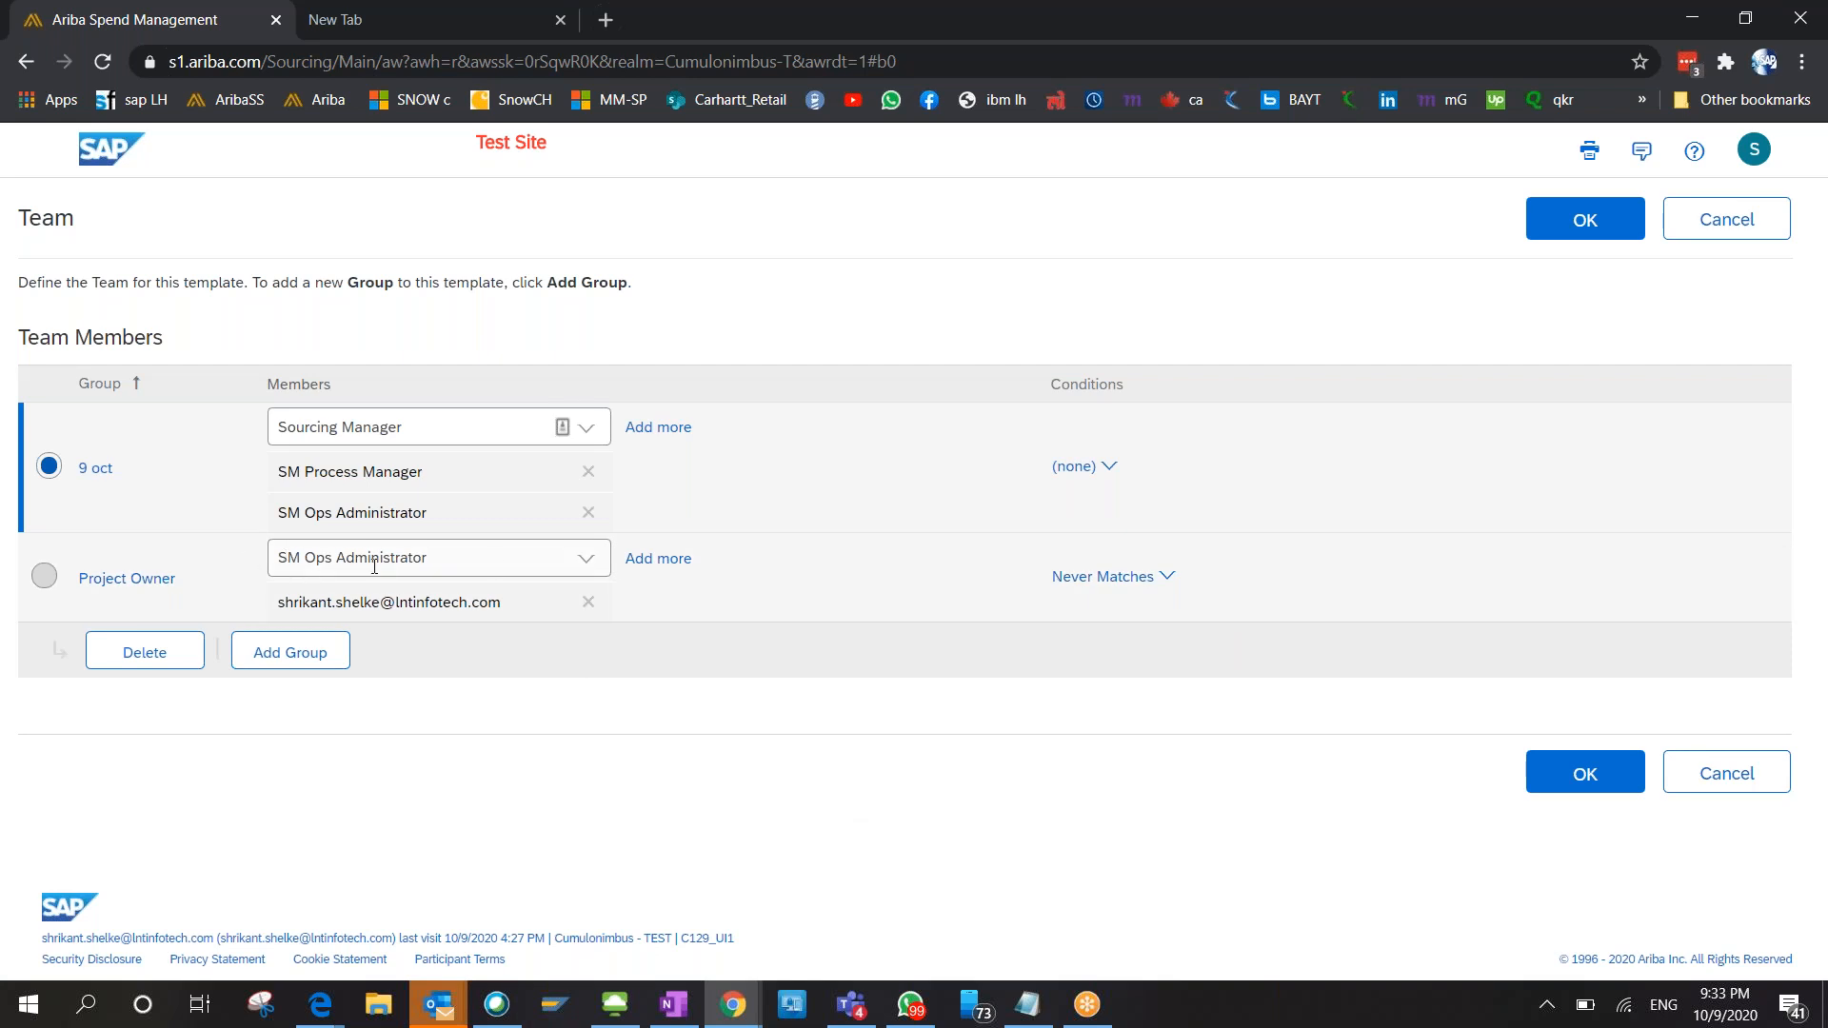
Review the Project Owner group's currently selected members in the full member search, and save the team.
{"action": "left_click", "coordinate": [589, 565]}
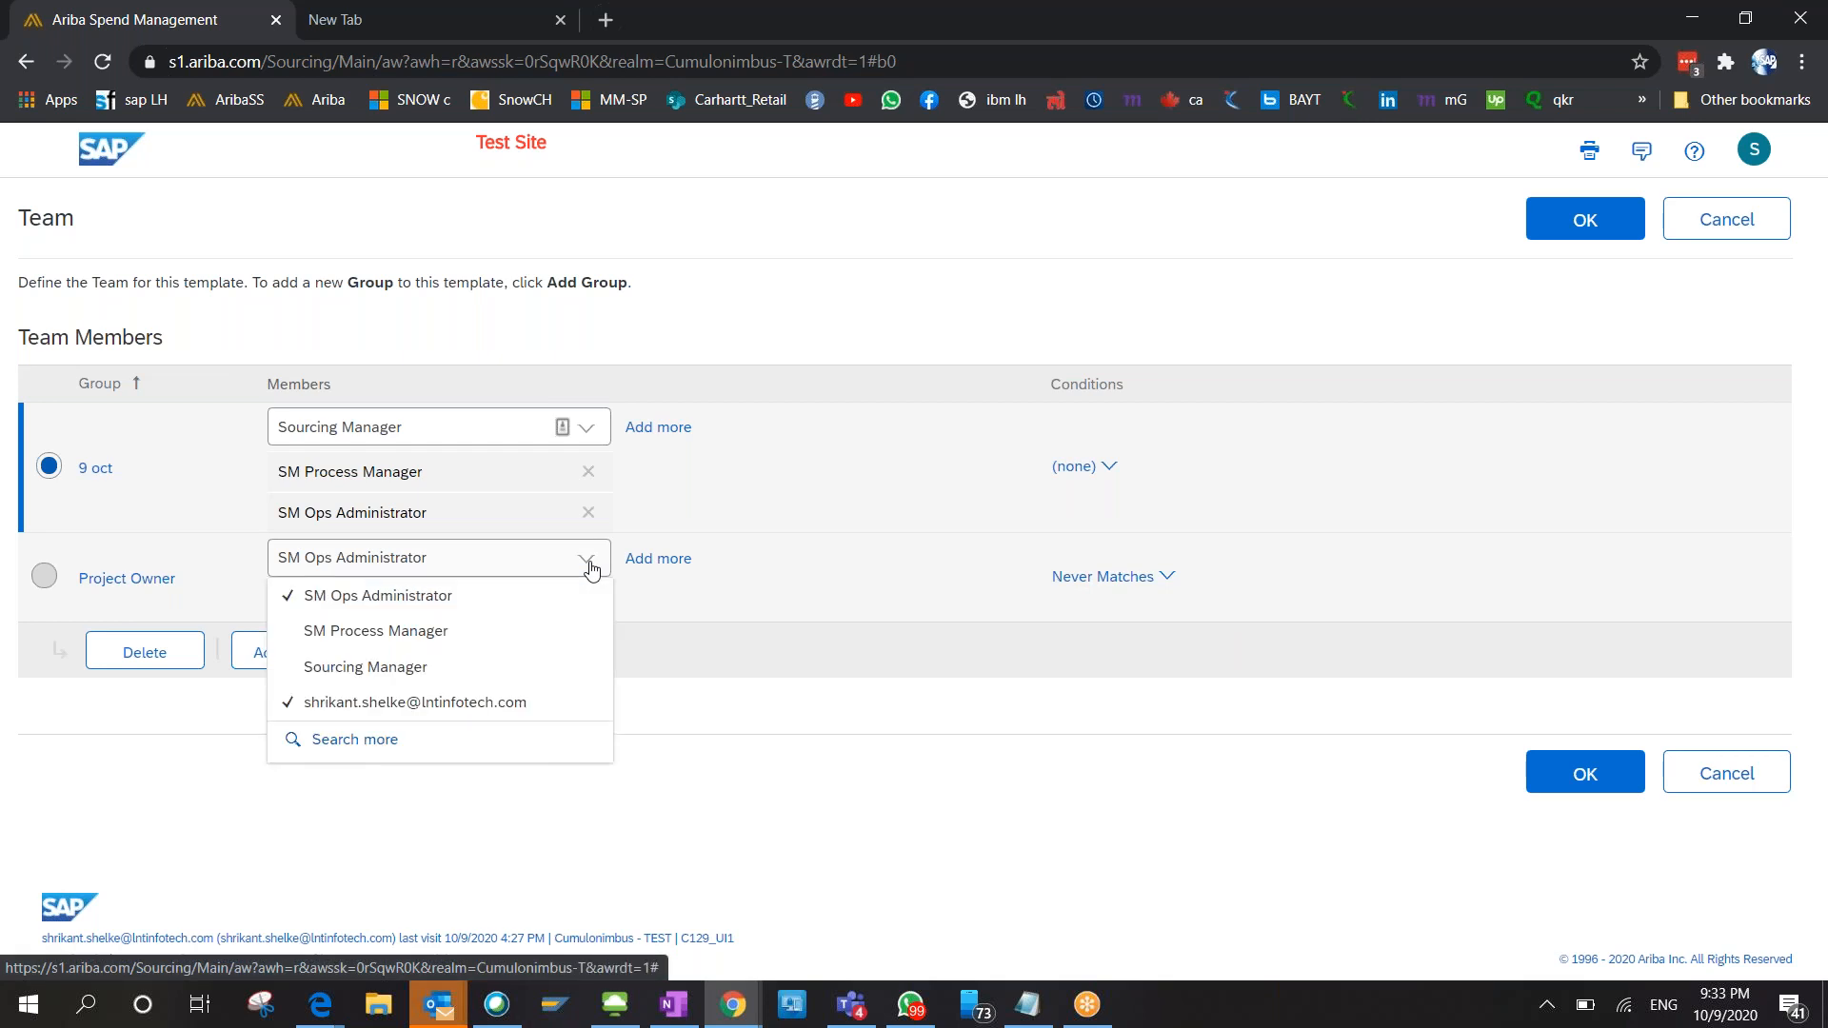
{"action": "left_click", "coordinate": [371, 746]}
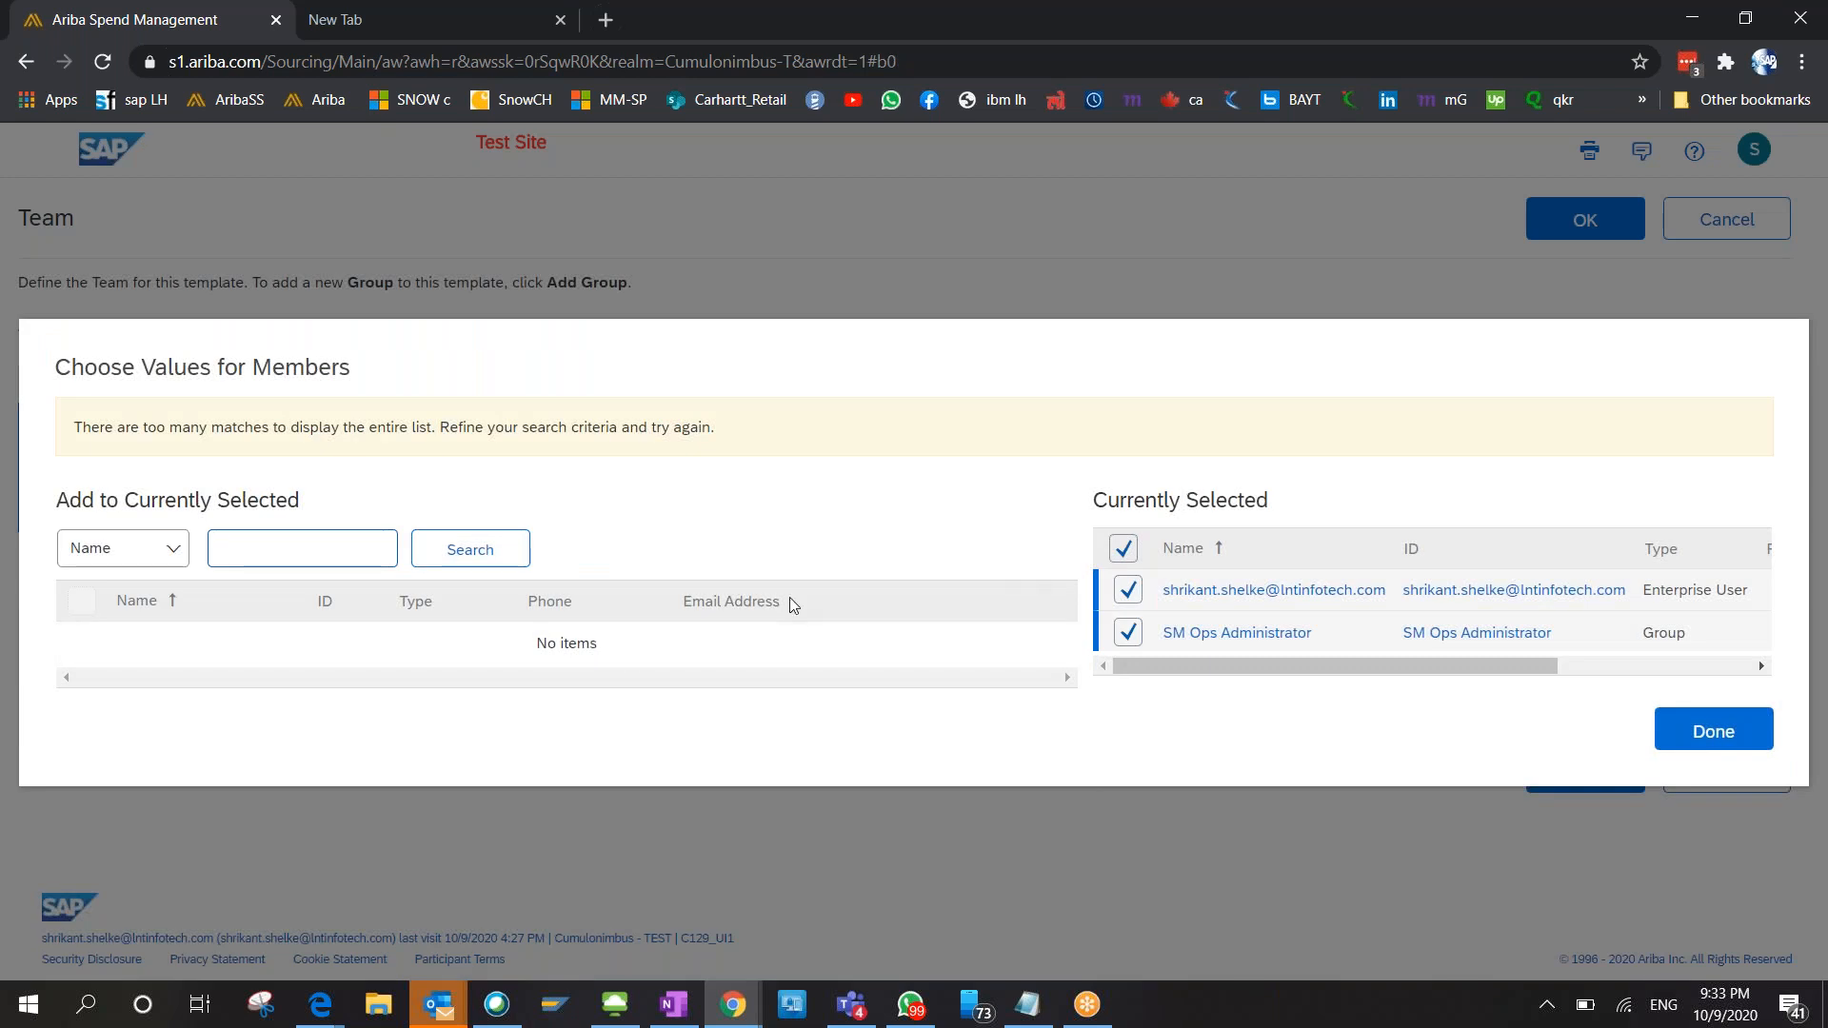
{"action": "left_click", "coordinate": [1696, 725]}
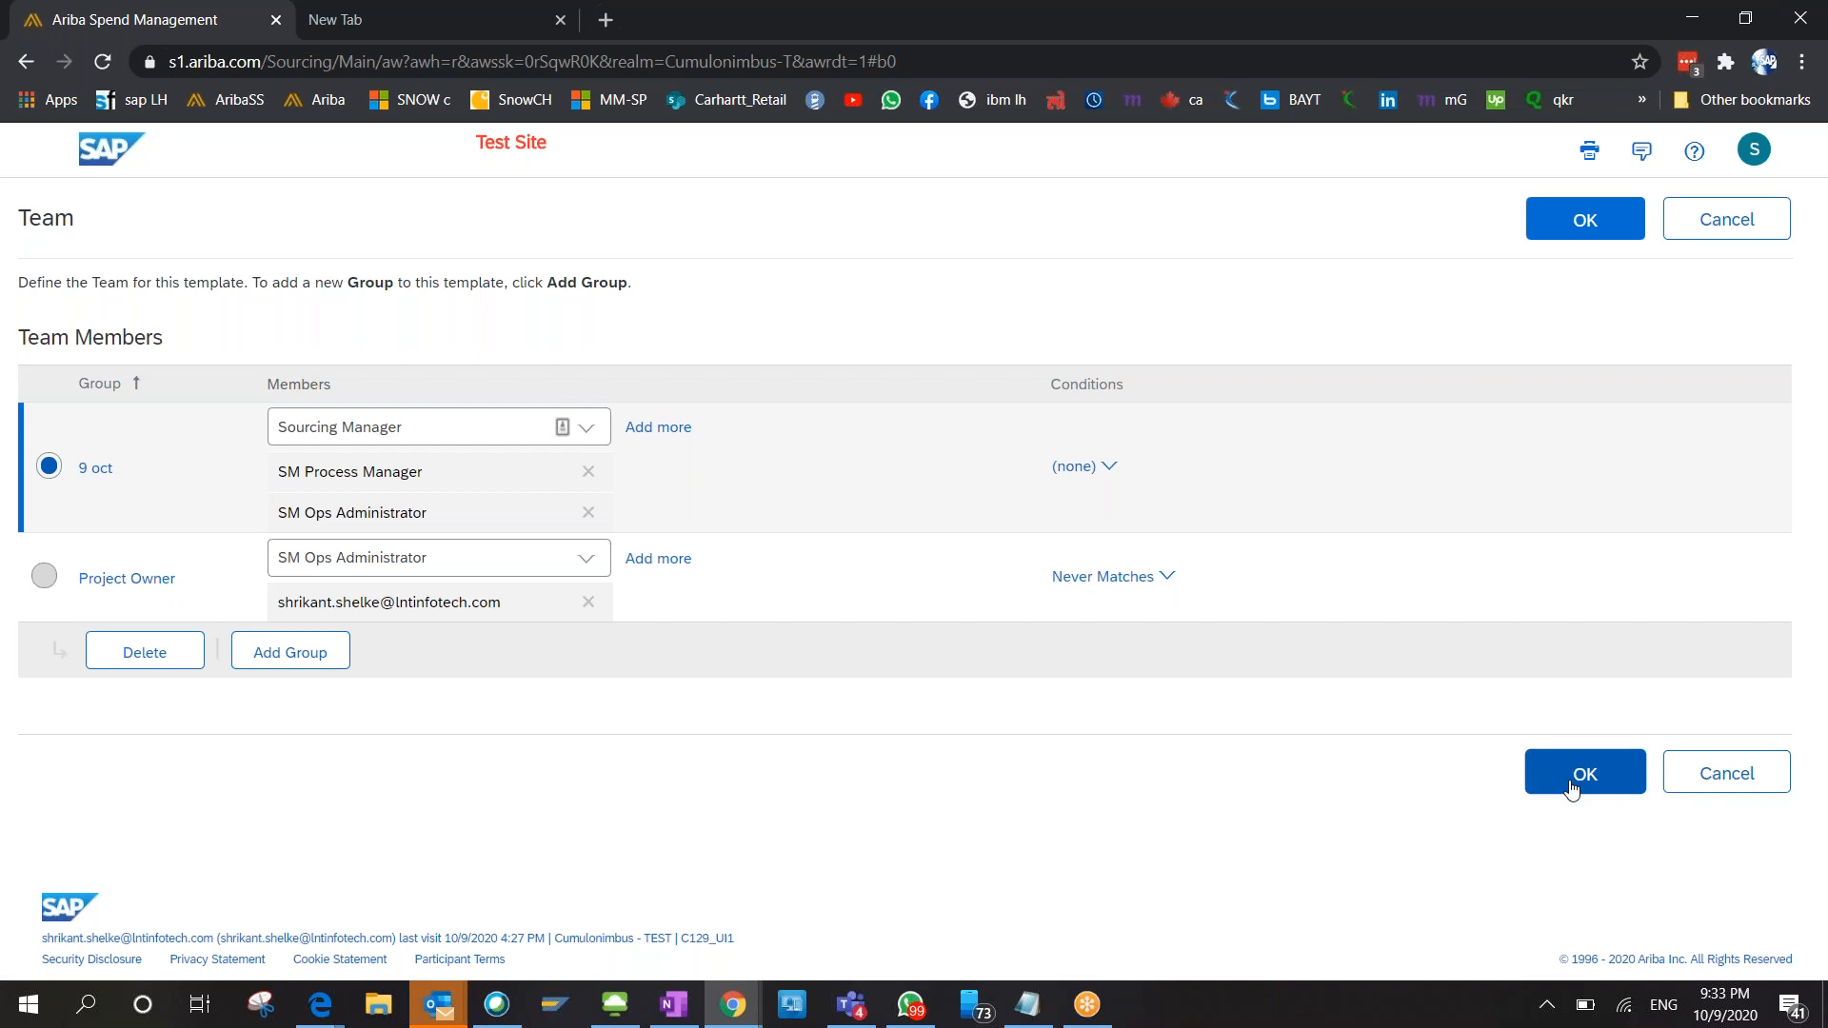
{"action": "left_click", "coordinate": [1571, 789]}
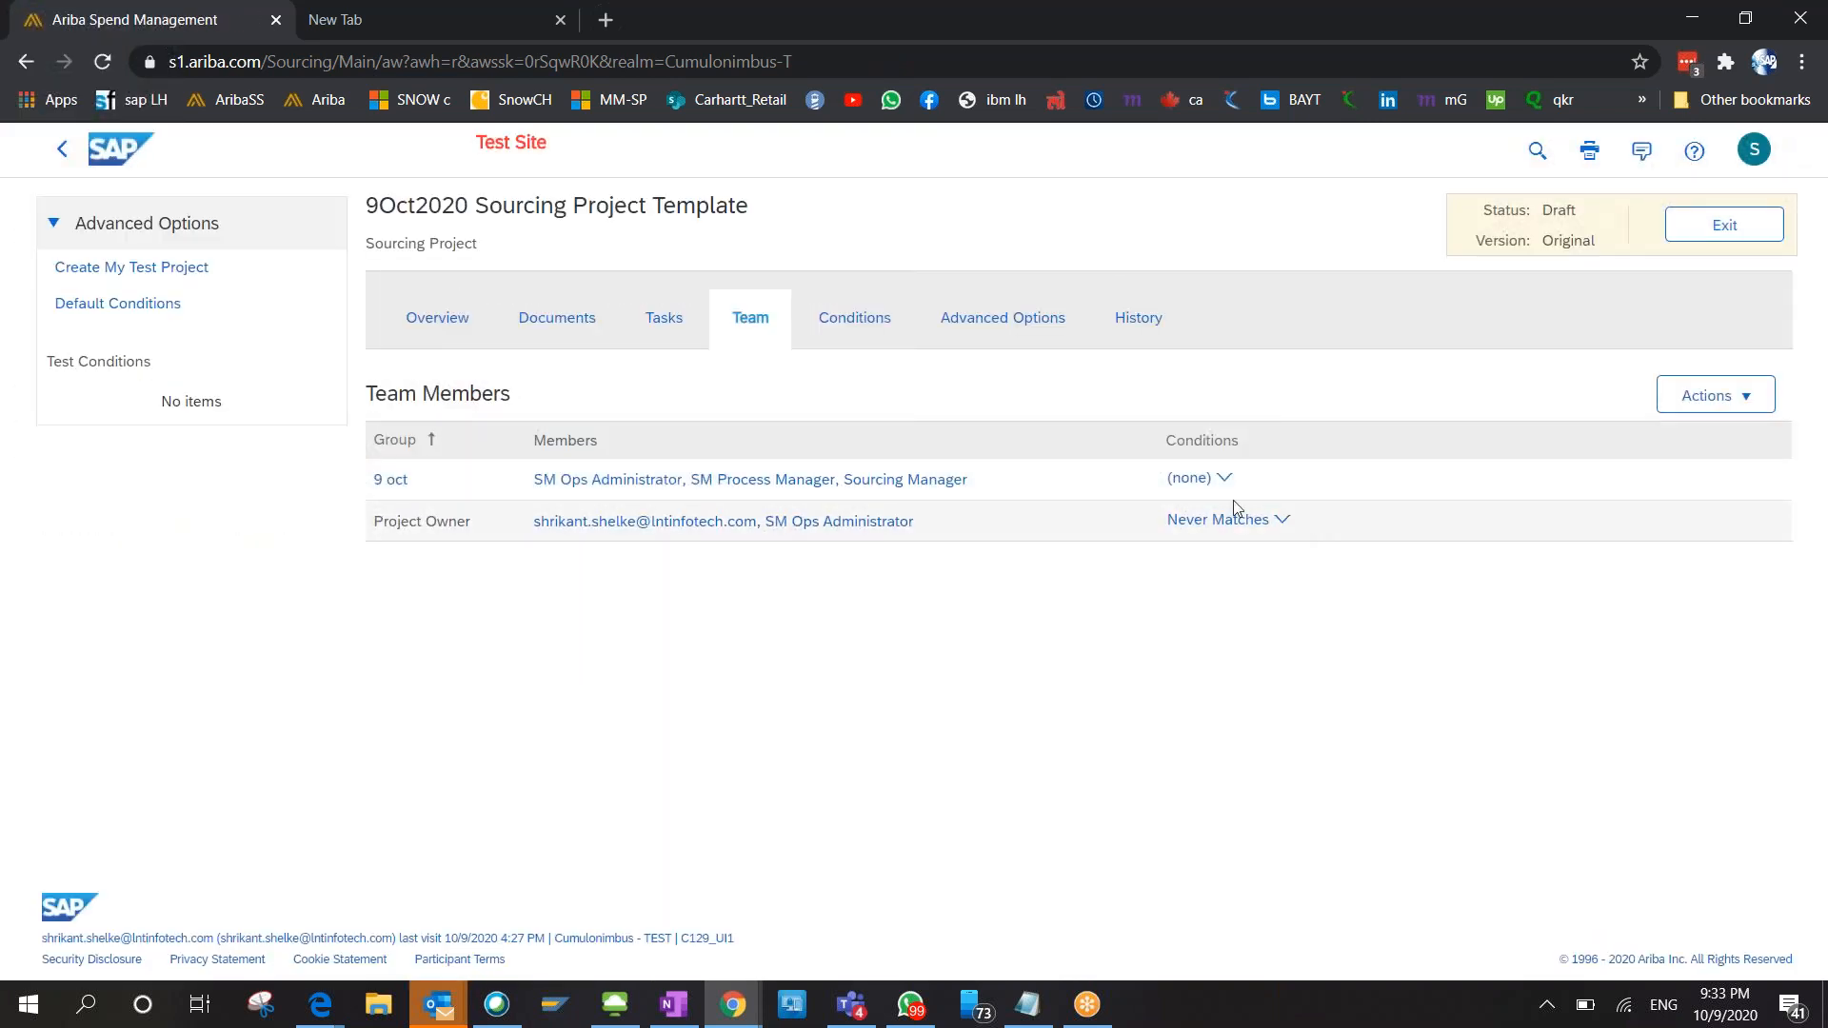
Compare the template's team with the groups and members of Untitled Sourcing Project_MuhTest15 in the other browser window.
{"action": "key", "text": "alt+Tab"}
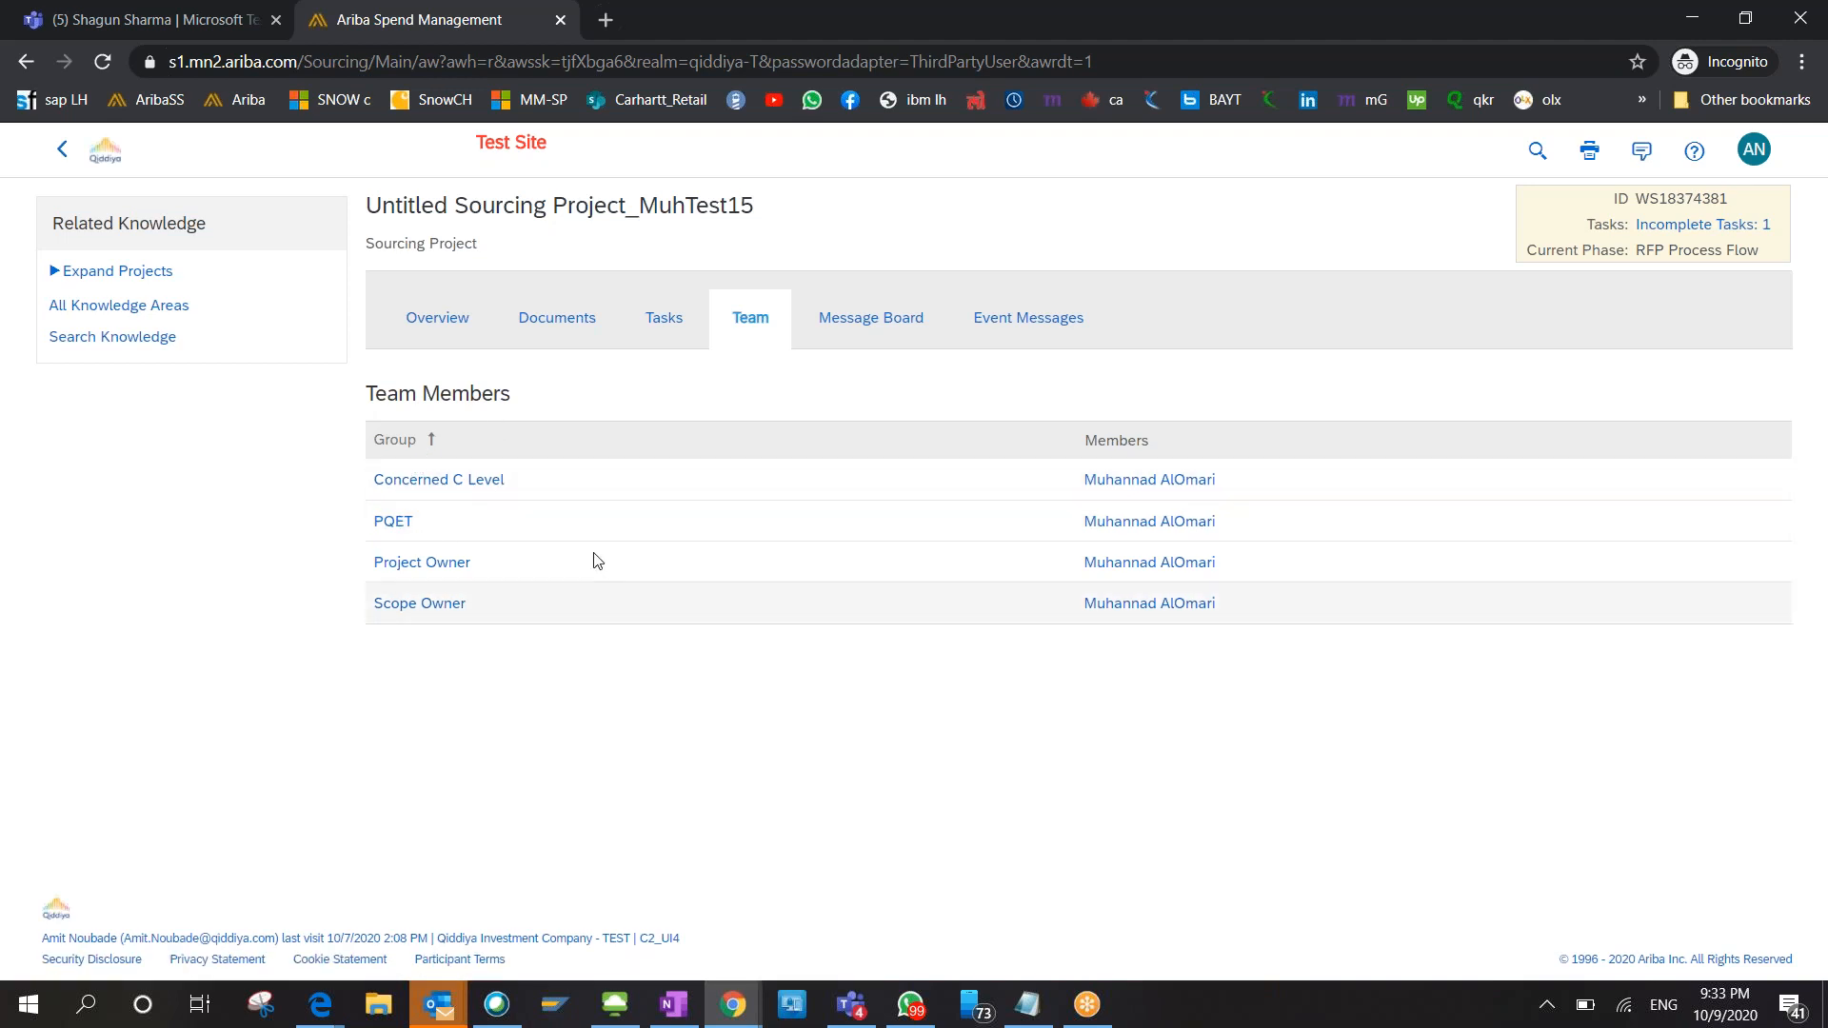
{"action": "key", "text": "alt+Tab"}
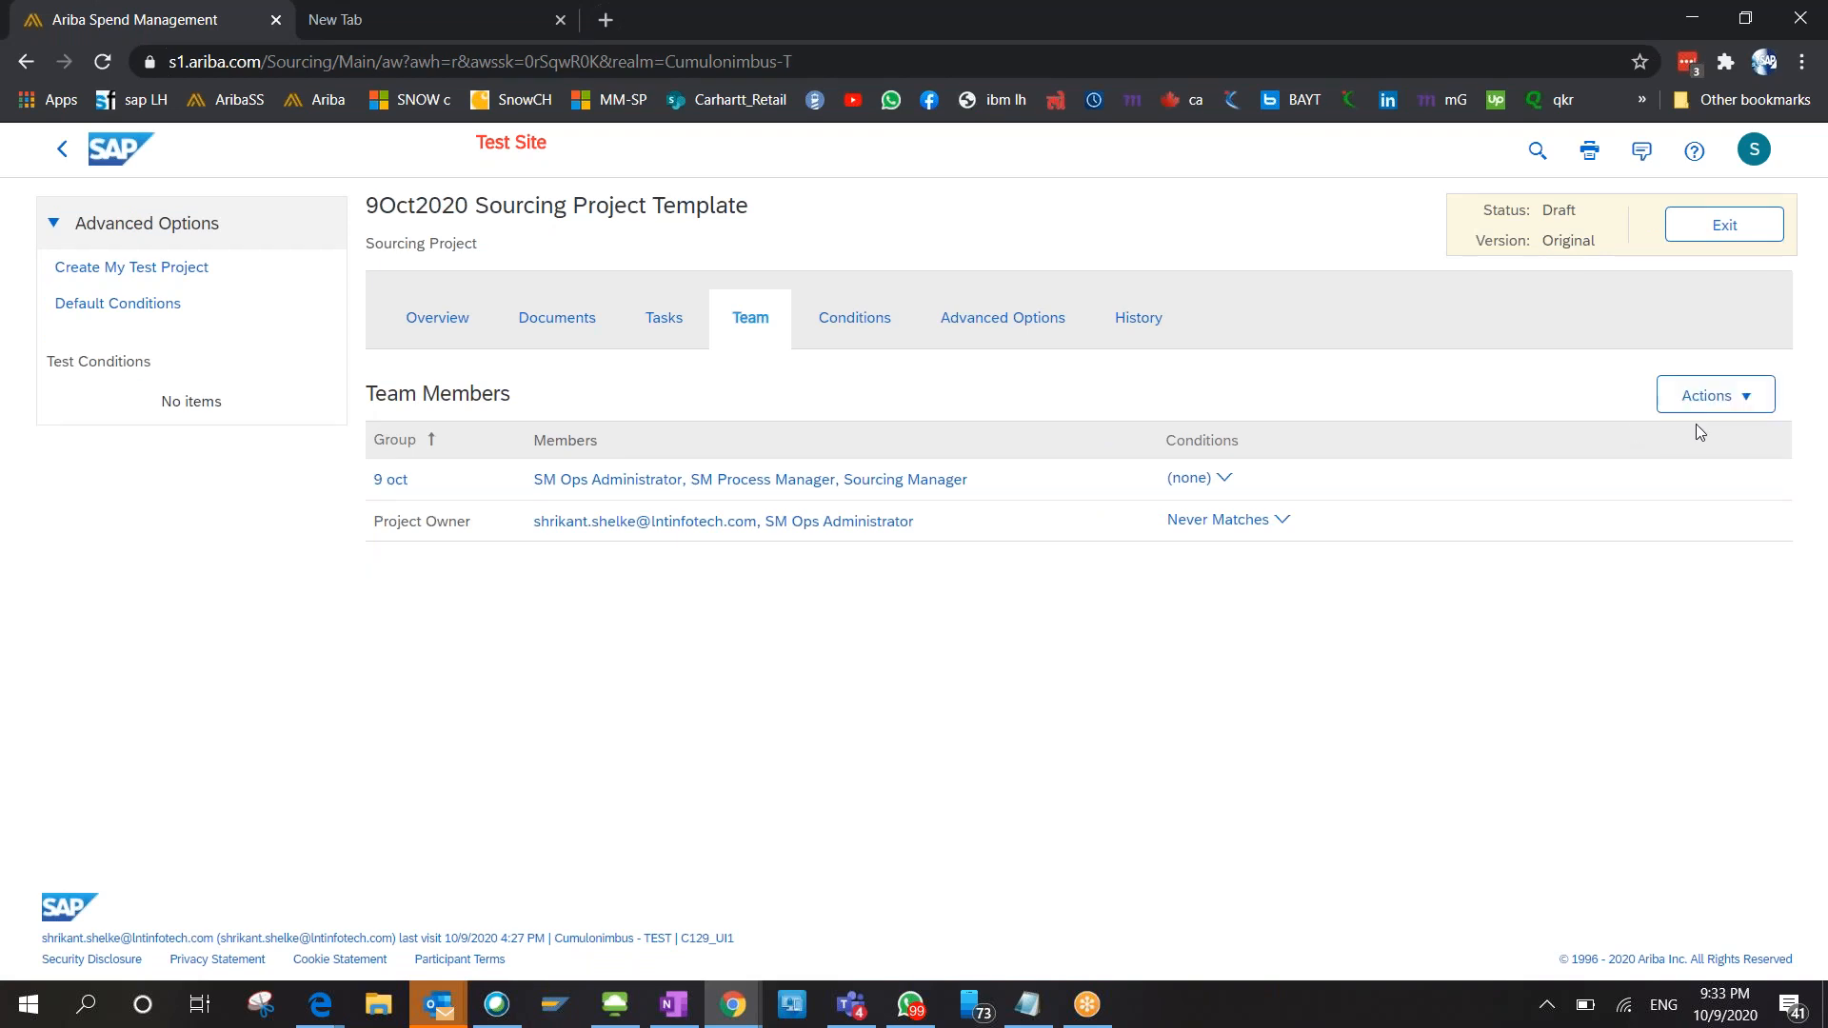
{"action": "left_click", "coordinate": [1709, 395]}
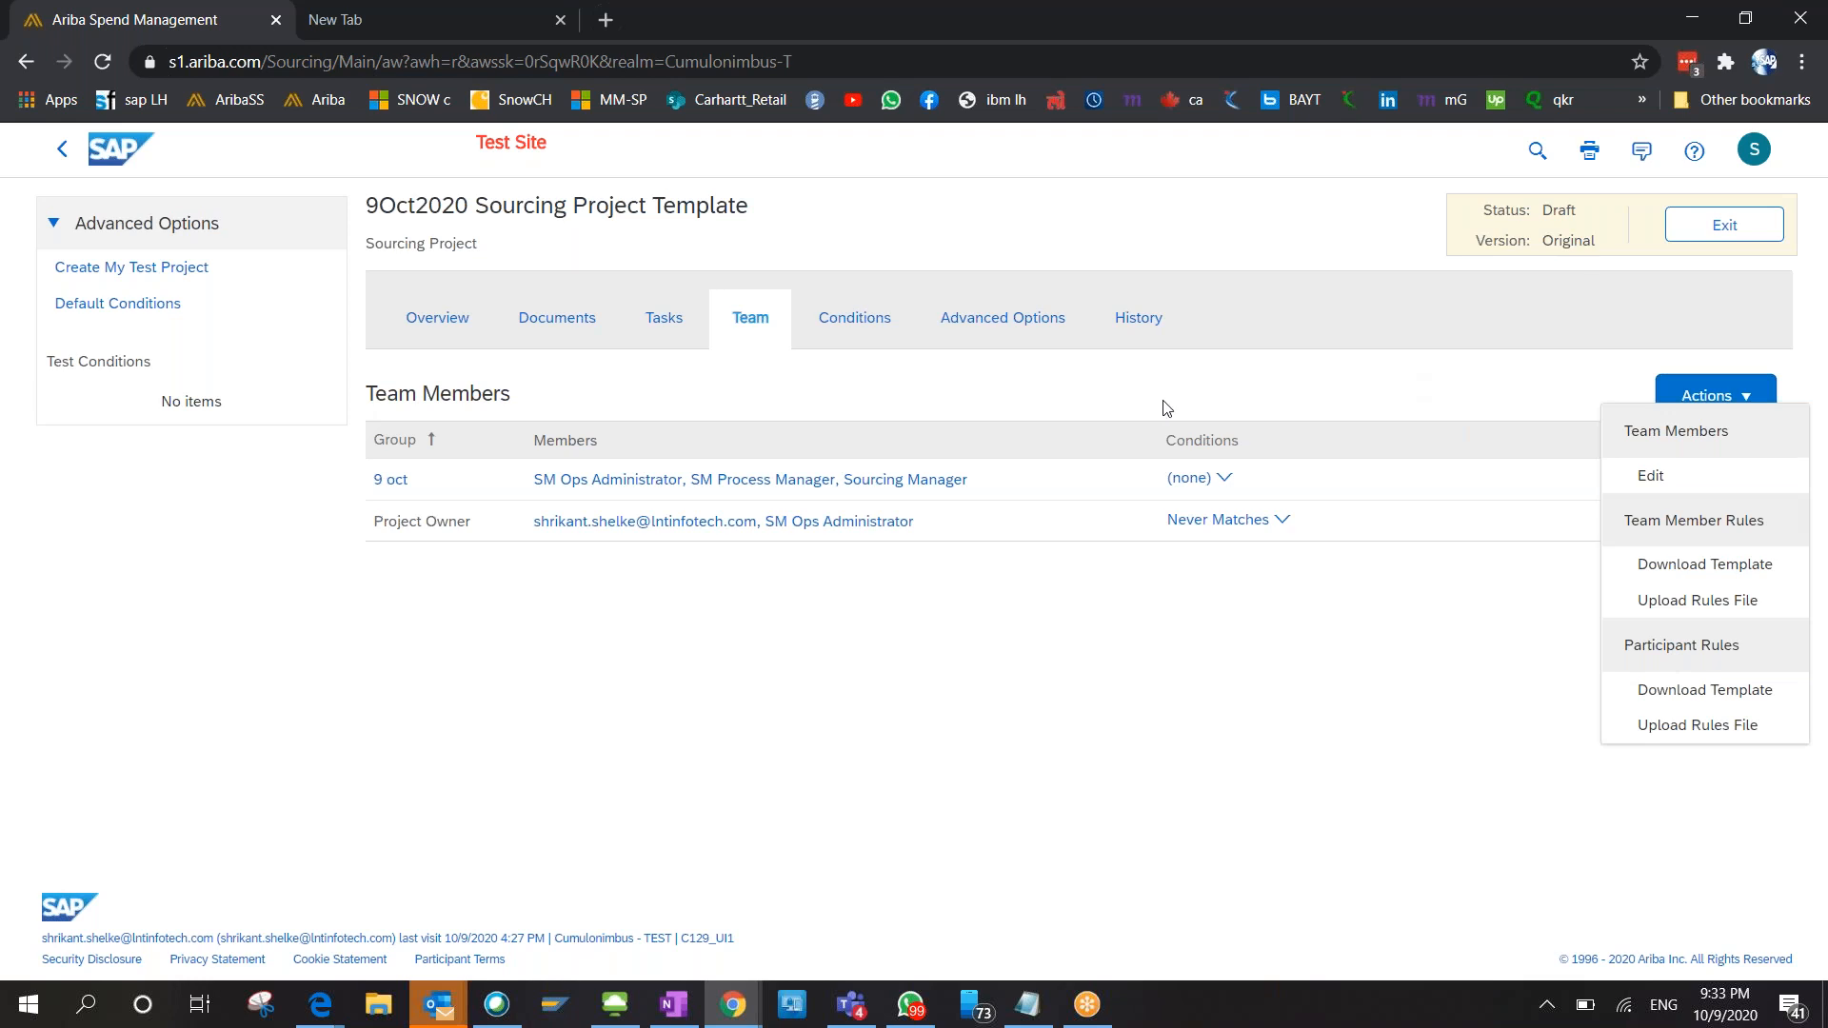
{"action": "key", "text": "alt+Tab"}
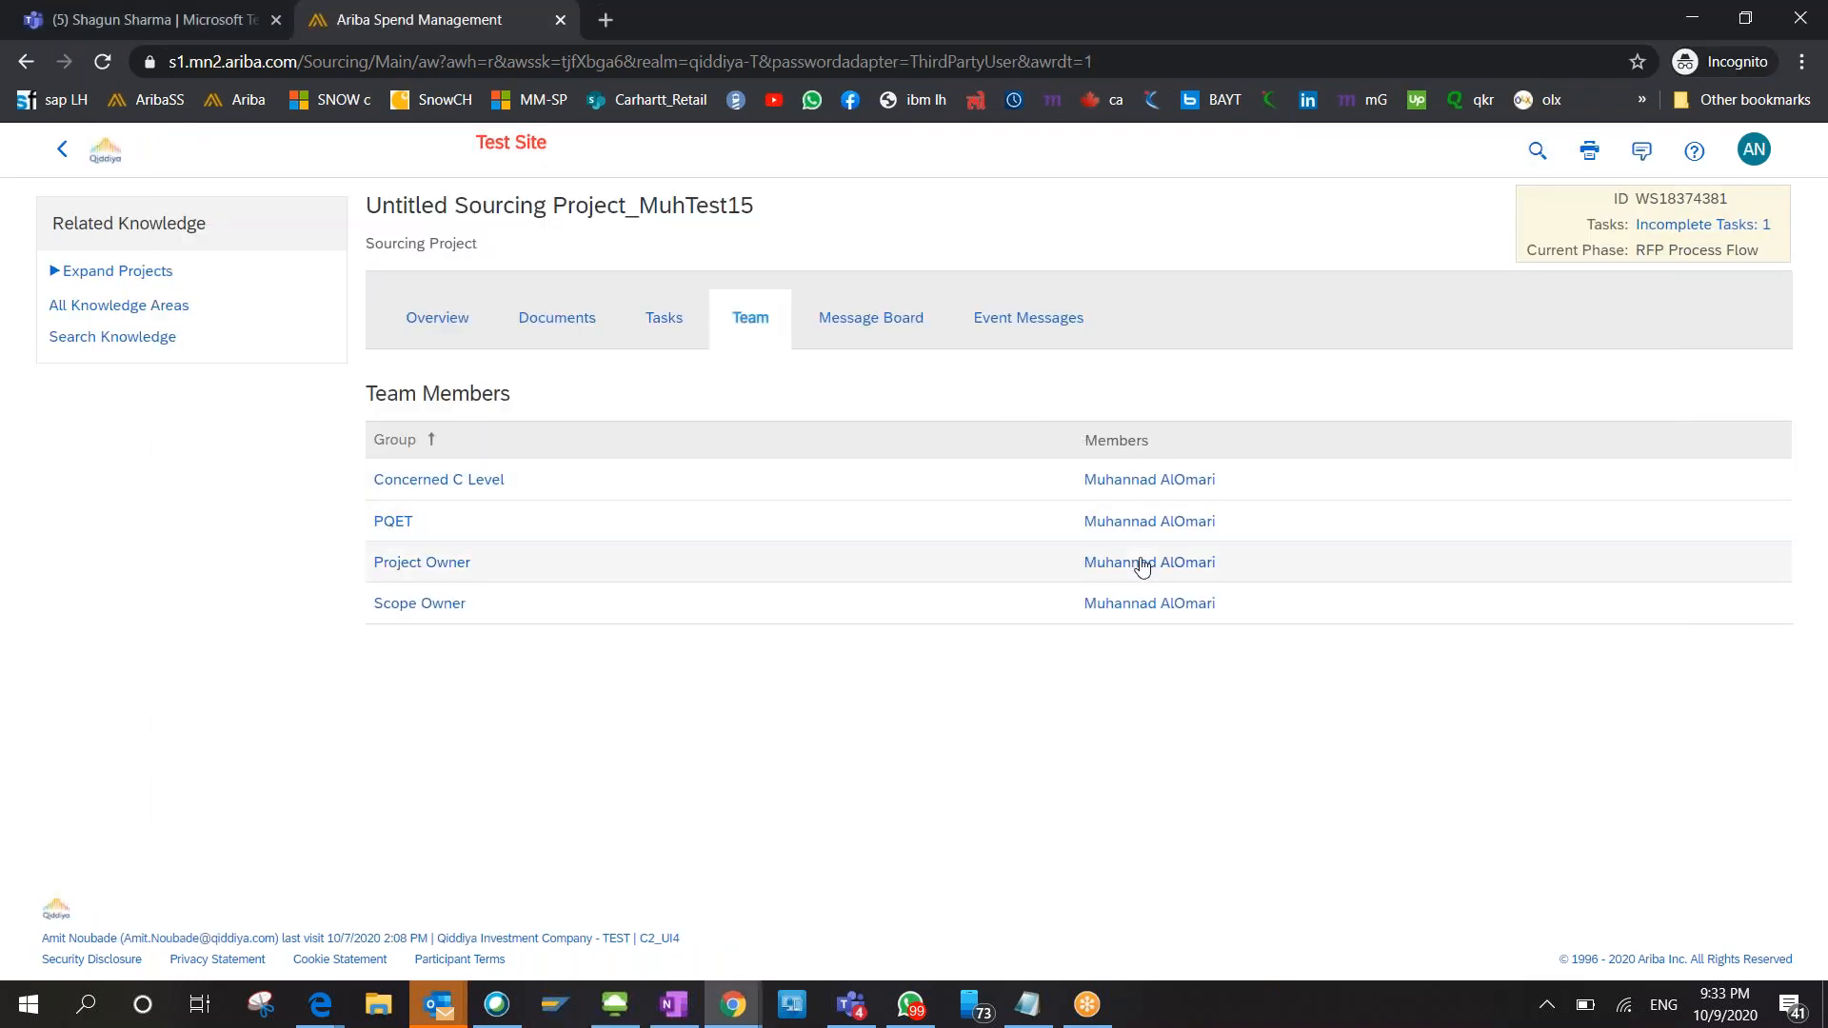
{"action": "key", "text": "alt+Tab"}
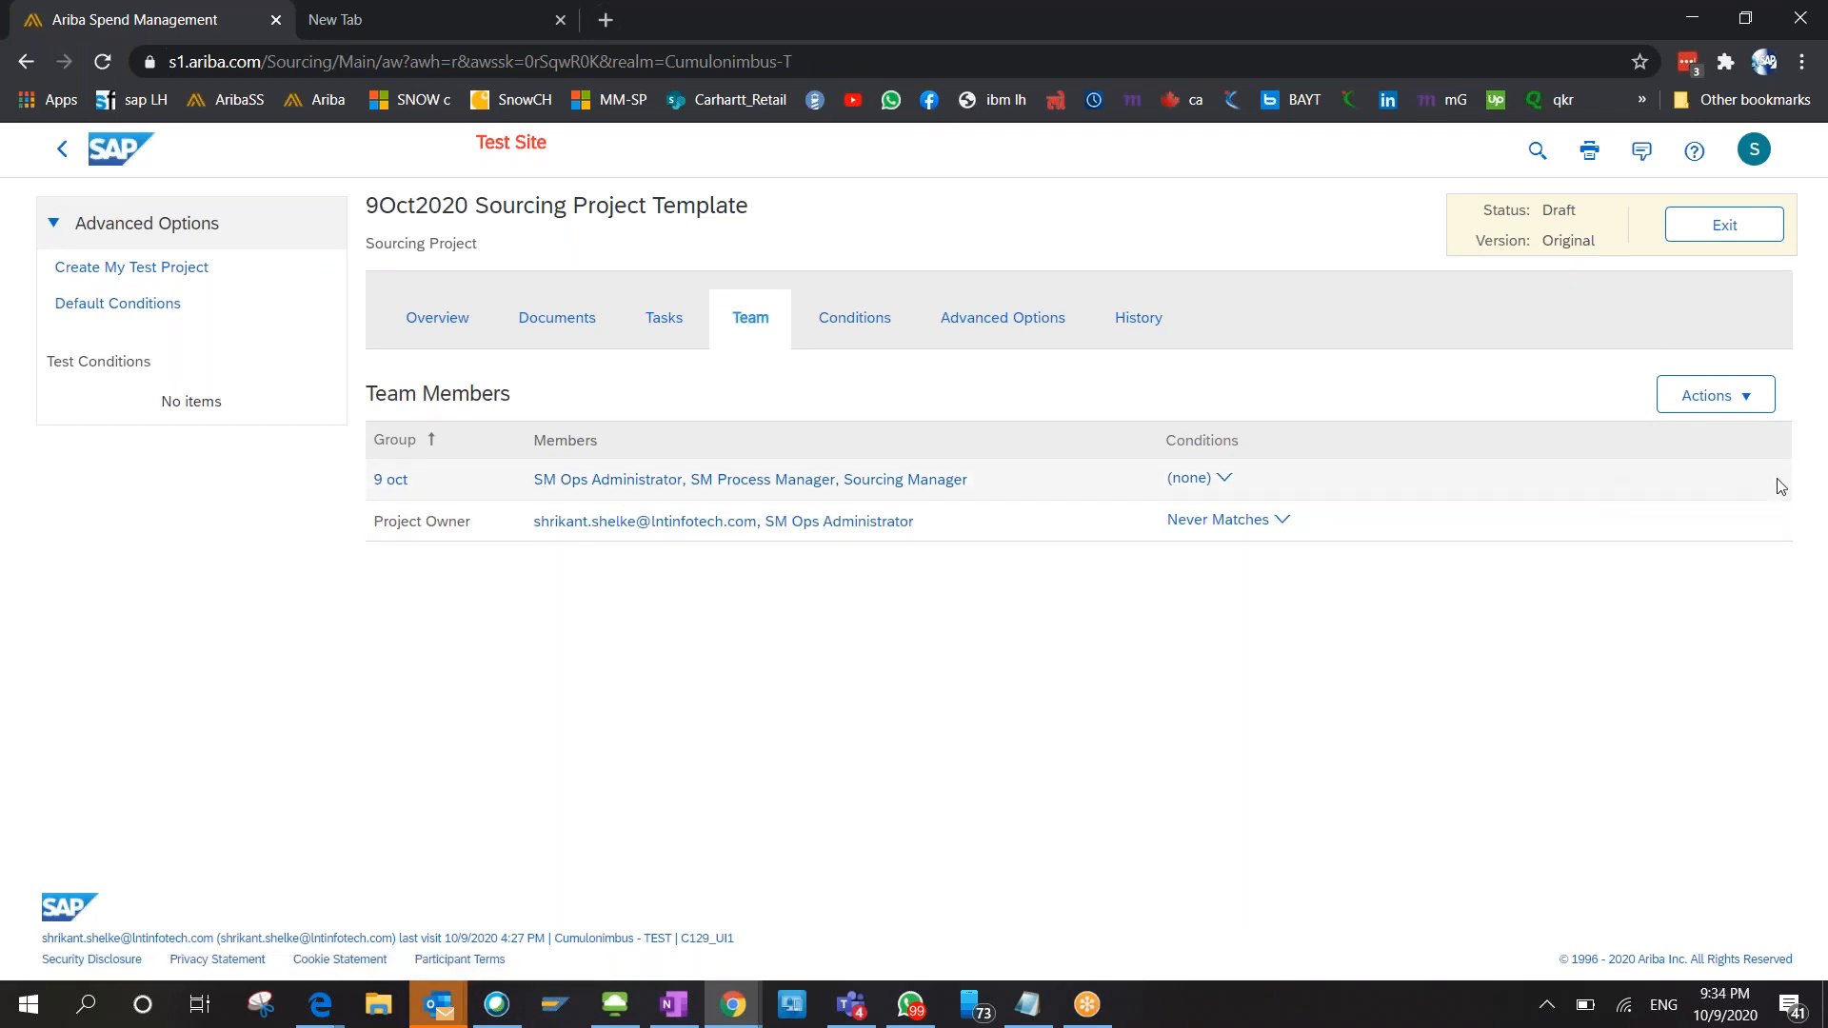
Add another project group to the template's team, titled 9oct2, with owner editing left at Yes.
{"action": "left_click", "coordinate": [1703, 398]}
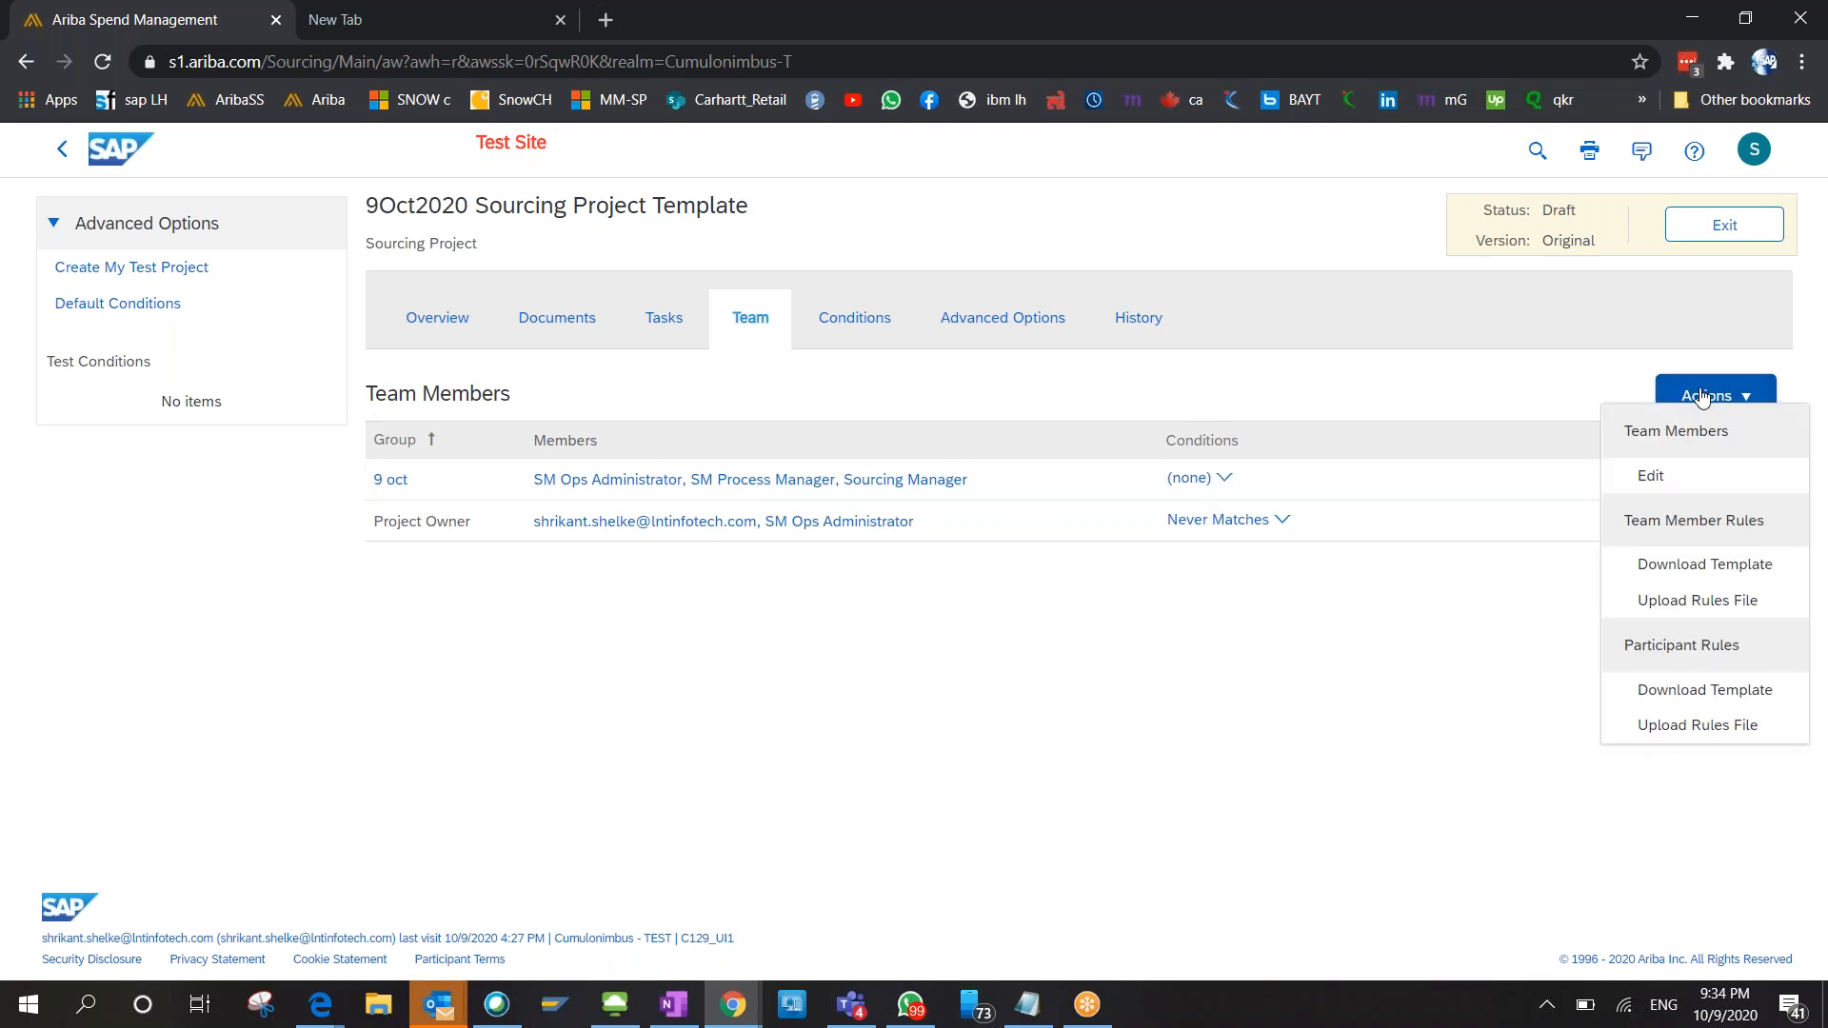
{"action": "left_click", "coordinate": [1666, 476]}
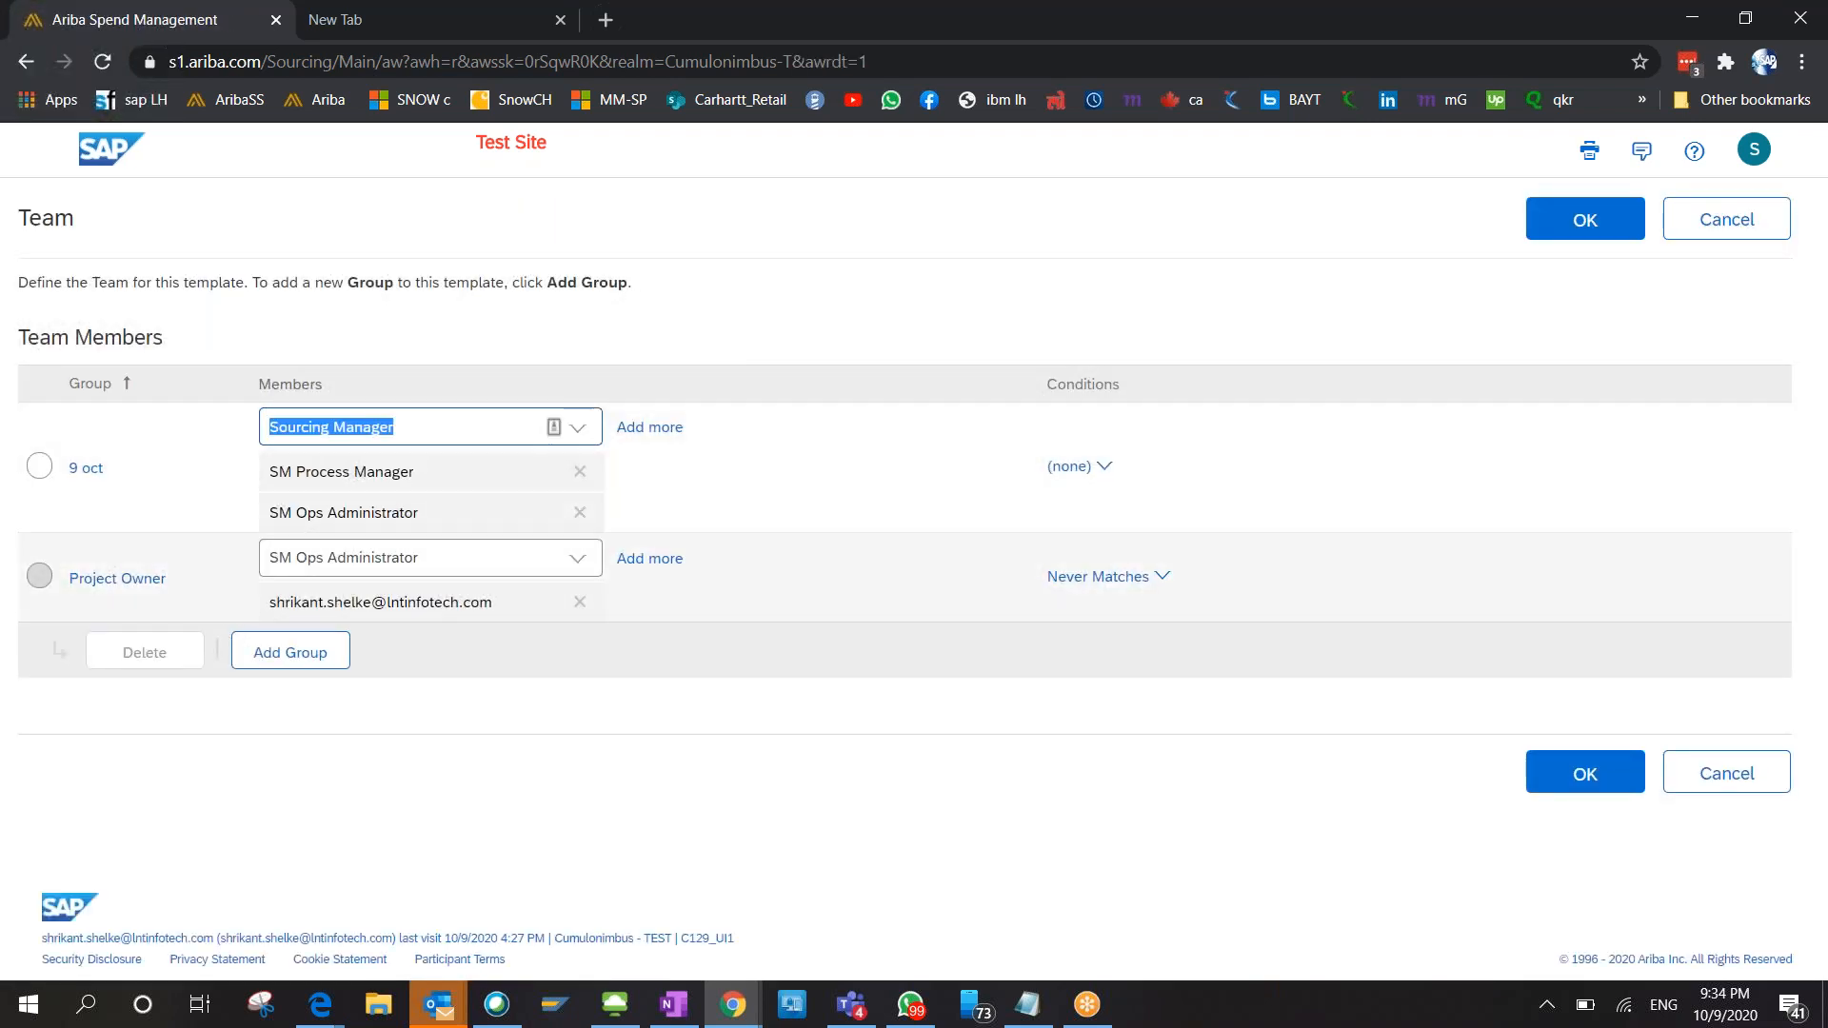
{"action": "left_click", "coordinate": [315, 654]}
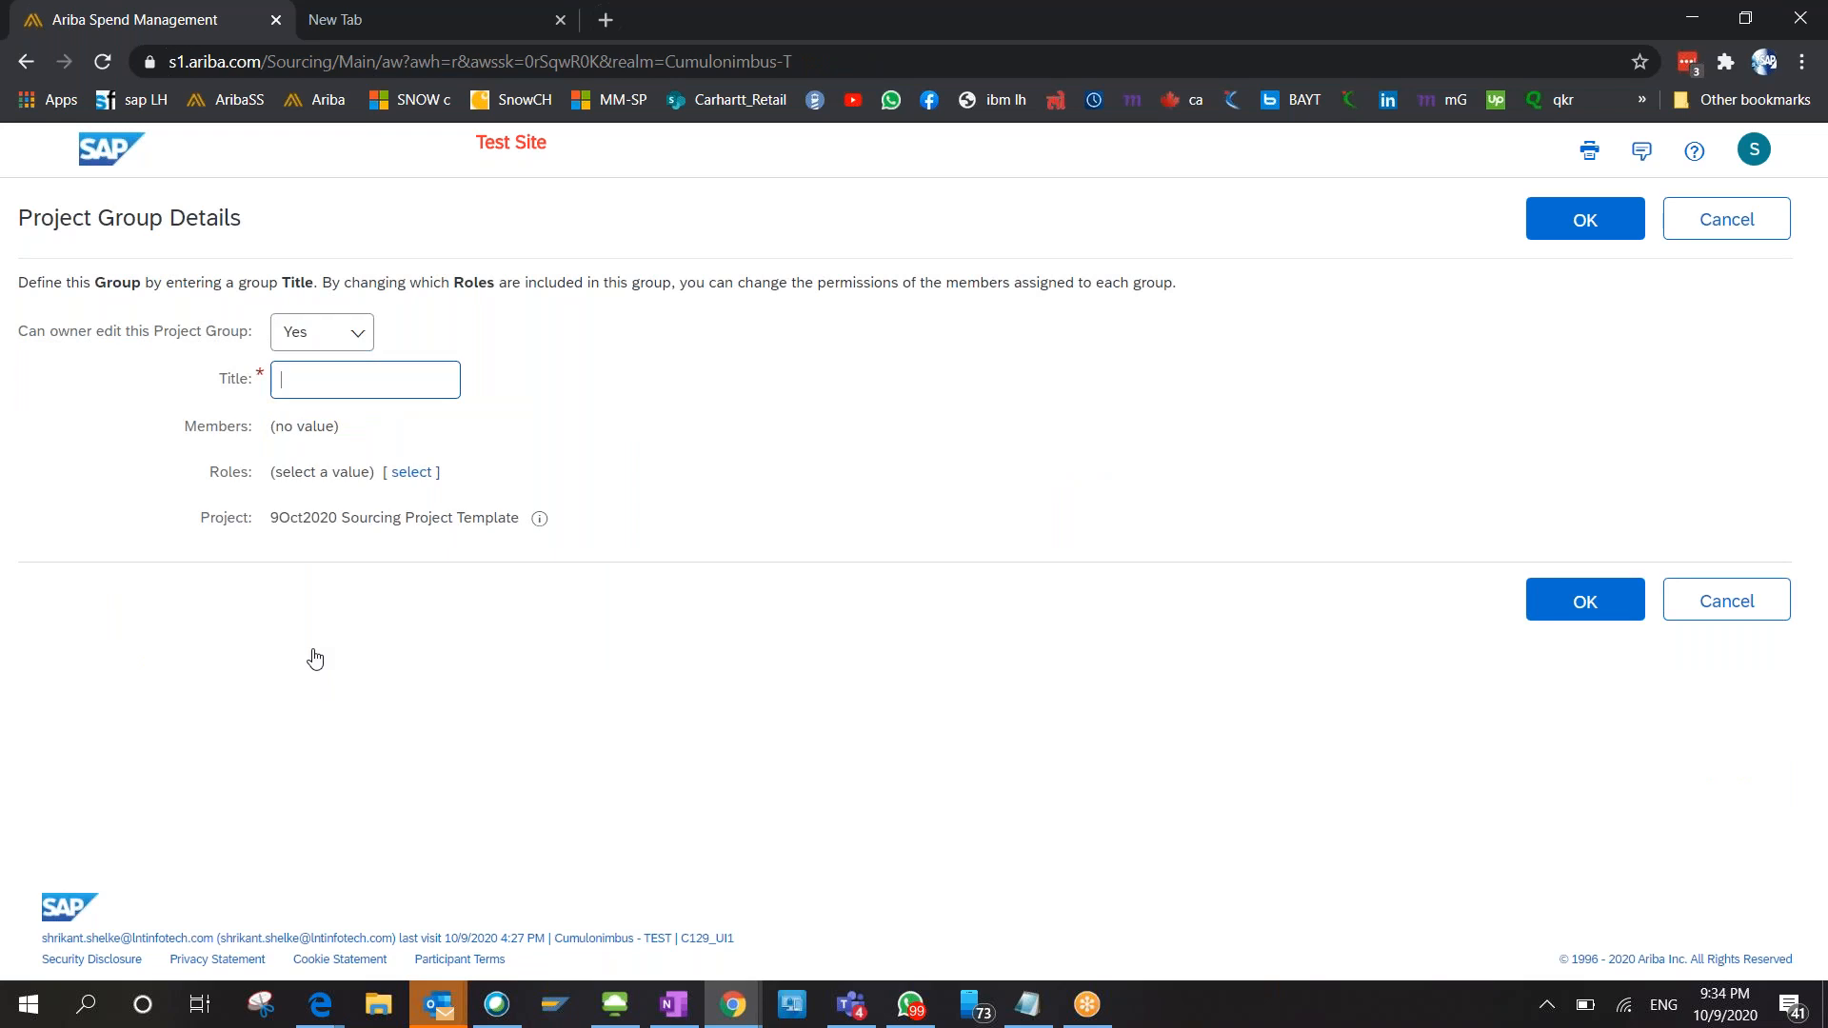
{"action": "left_click", "coordinate": [361, 339]}
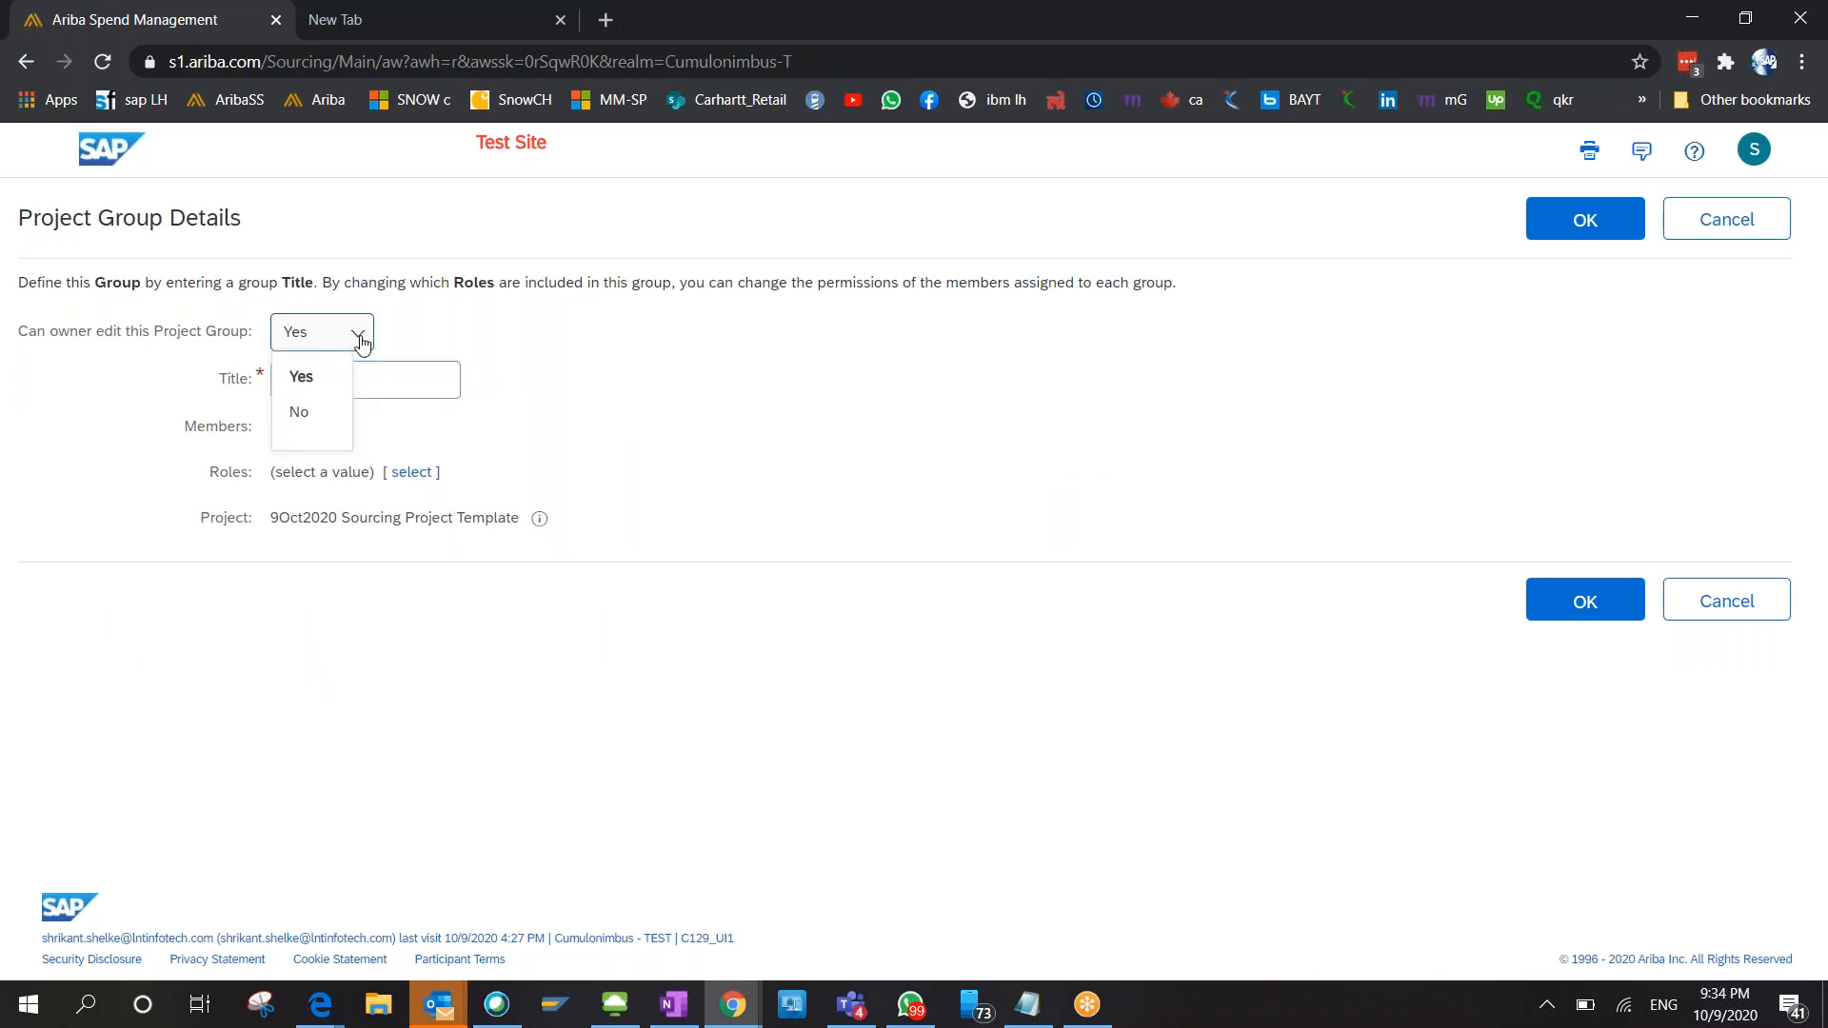
{"action": "left_click", "coordinate": [407, 376]}
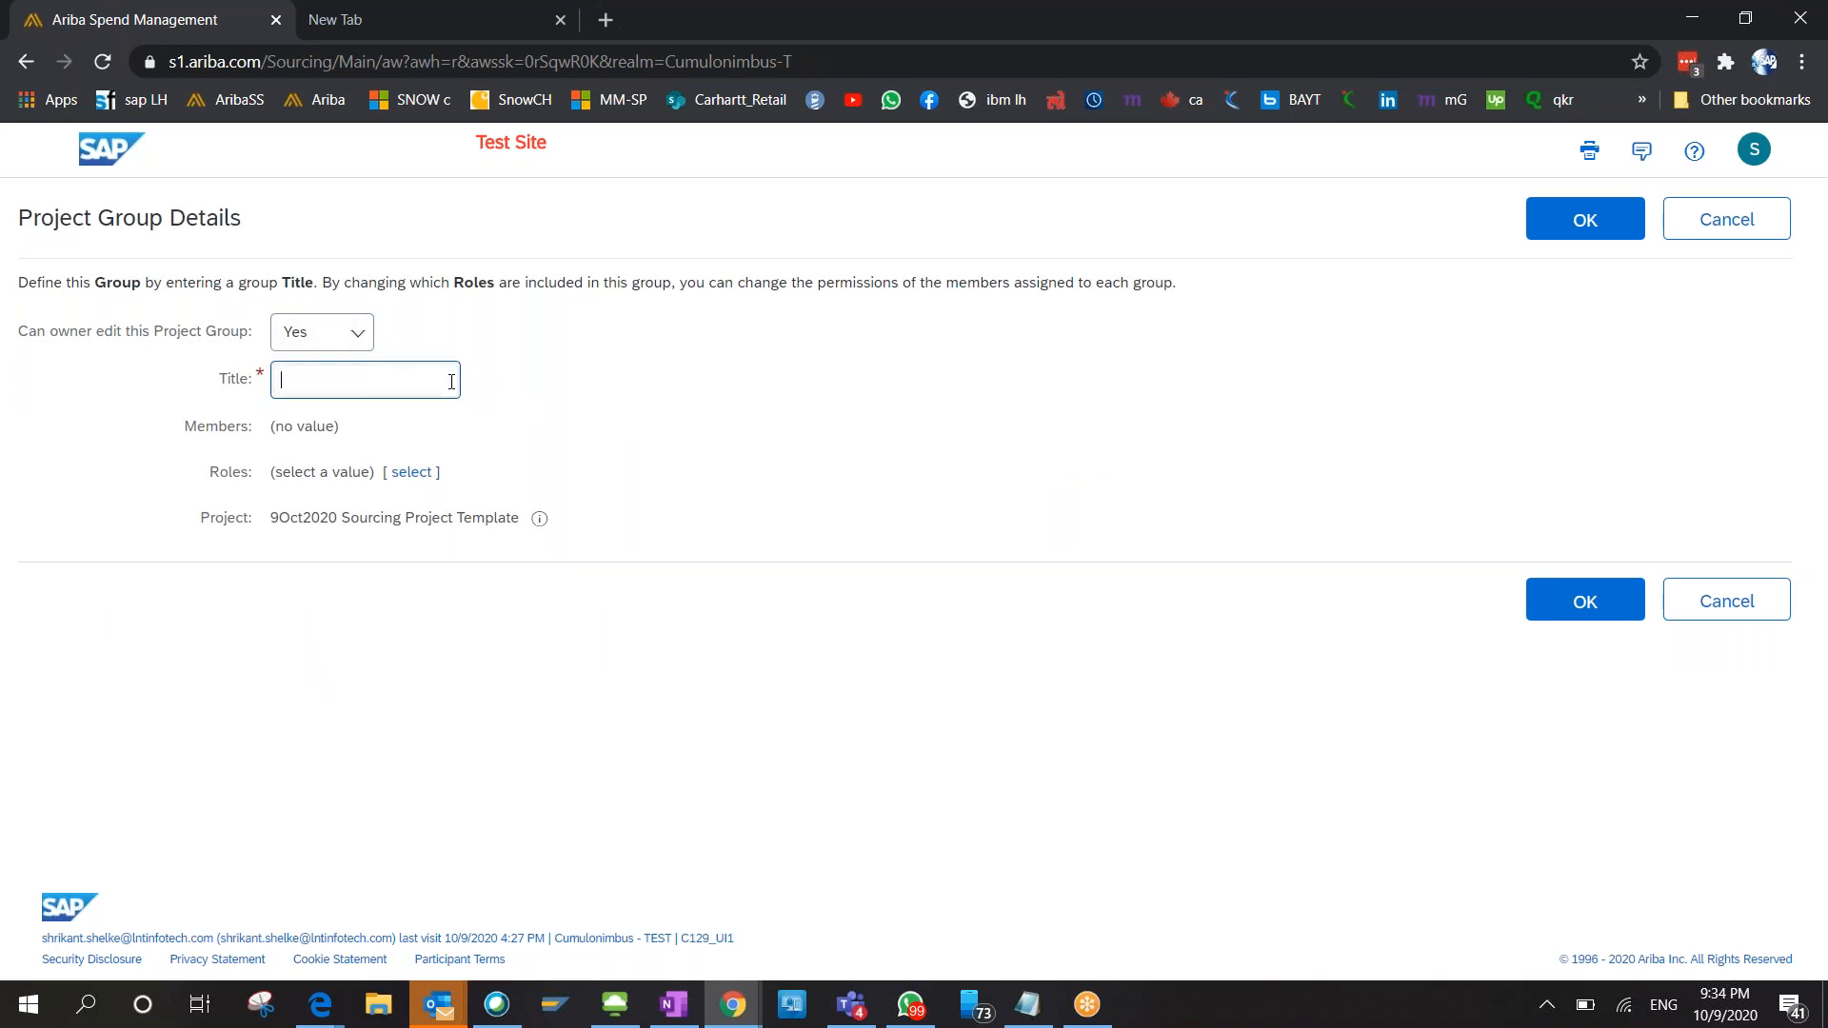
{"action": "type", "text": "9oct2"}
Assign the Catalog Approver role to the 9oct2 group and save the group.
{"action": "left_click", "coordinate": [410, 476]}
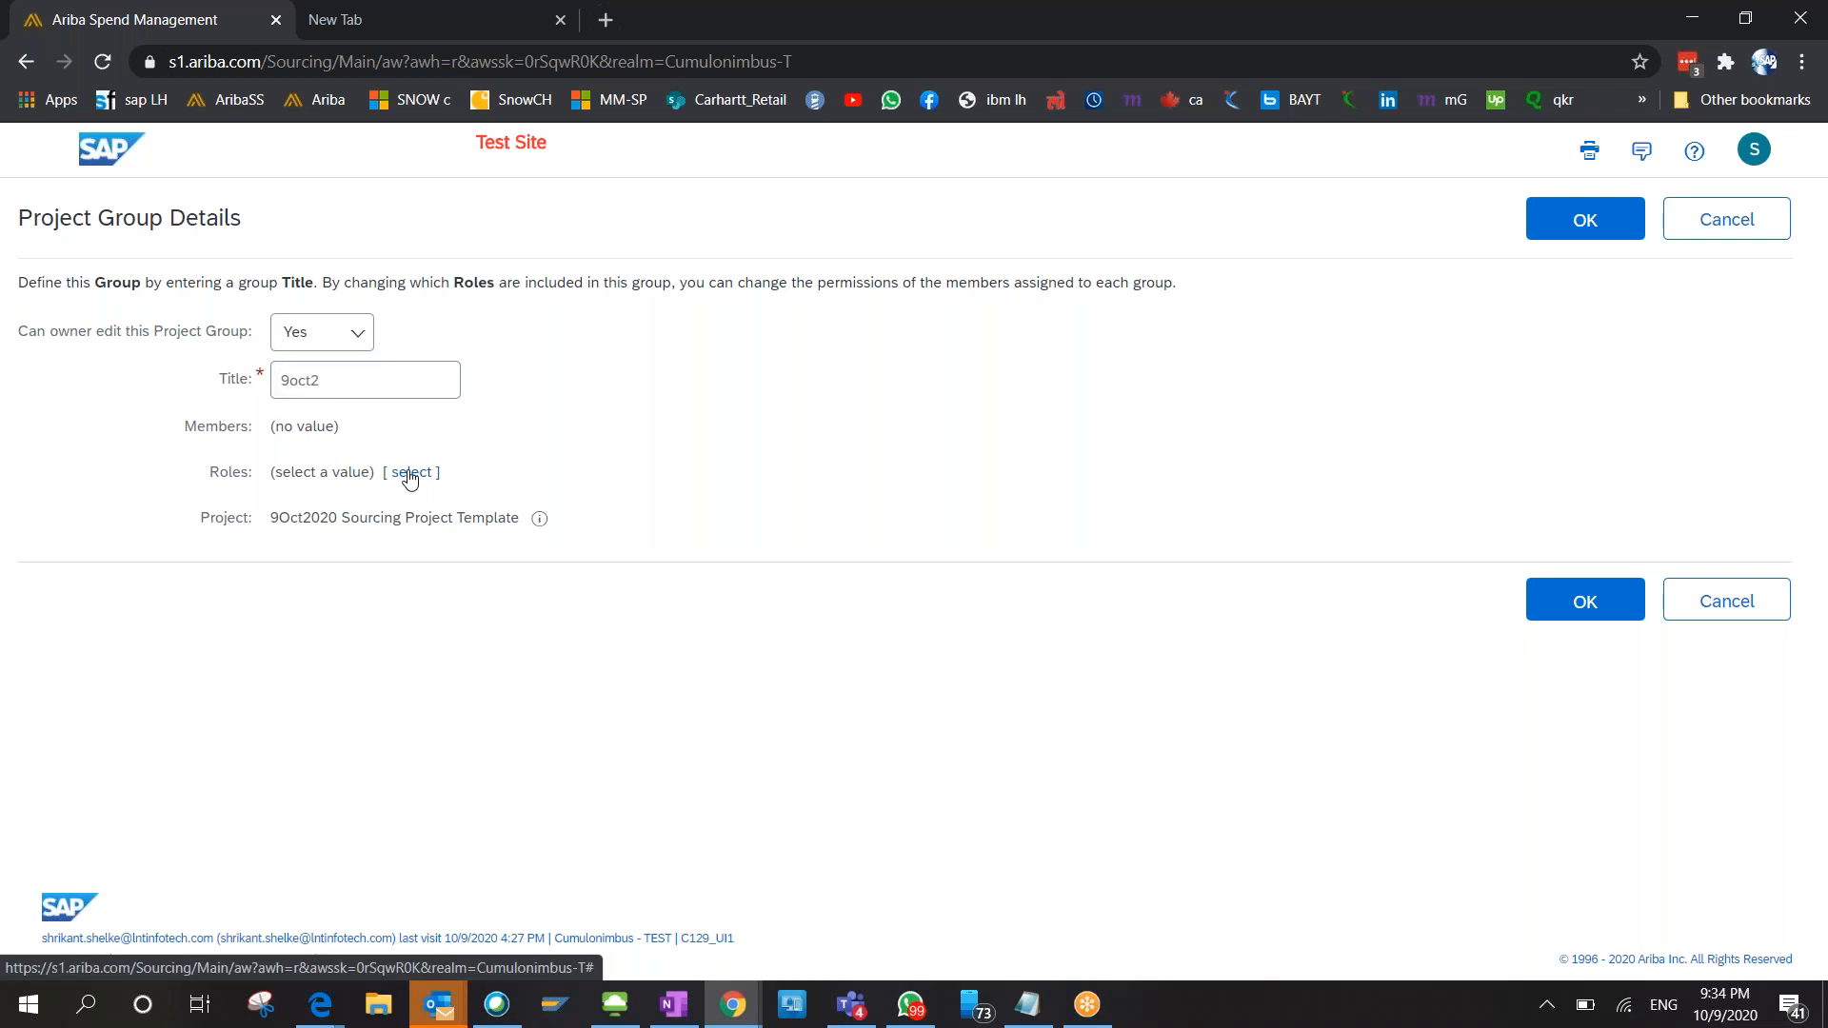
{"action": "scroll", "coordinate": [624, 602], "scroll_direction": "down", "scroll_amount": 3}
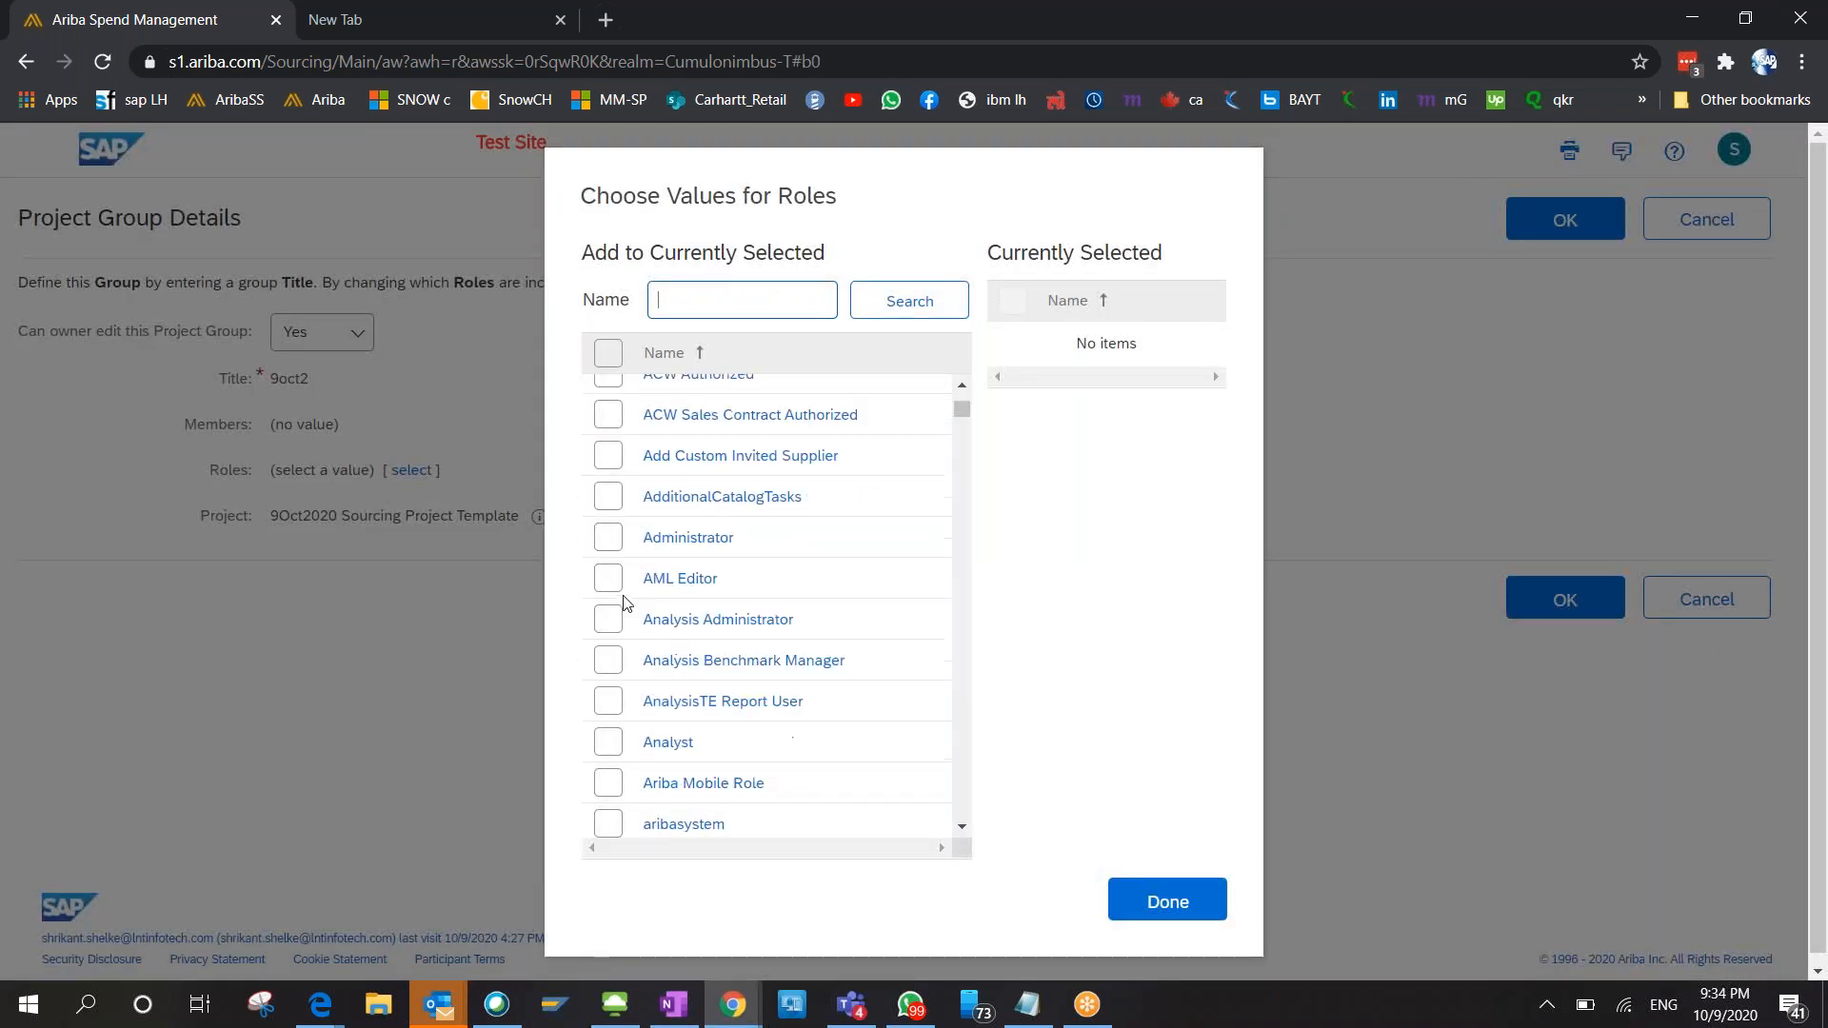
{"action": "scroll", "coordinate": [623, 599], "scroll_direction": "down", "scroll_amount": 5}
{"action": "left_click", "coordinate": [608, 659]}
{"action": "left_click", "coordinate": [1165, 904]}
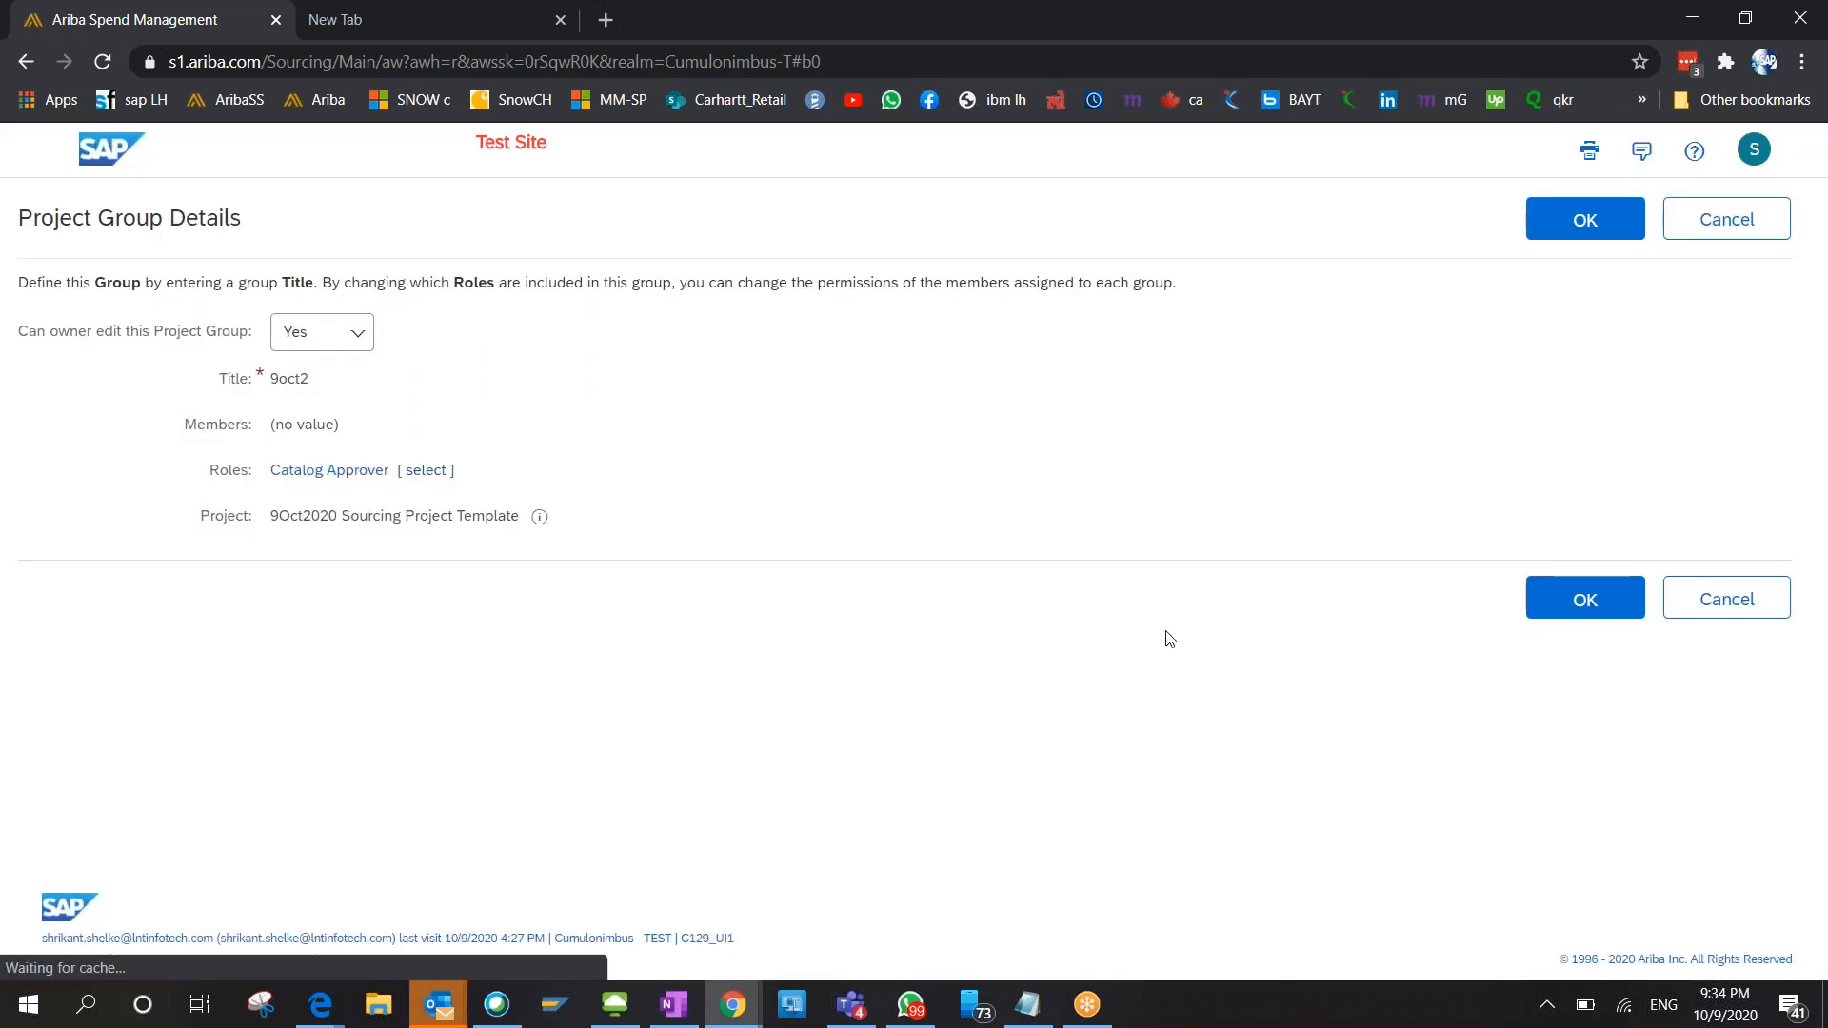
{"action": "left_click", "coordinate": [1545, 602]}
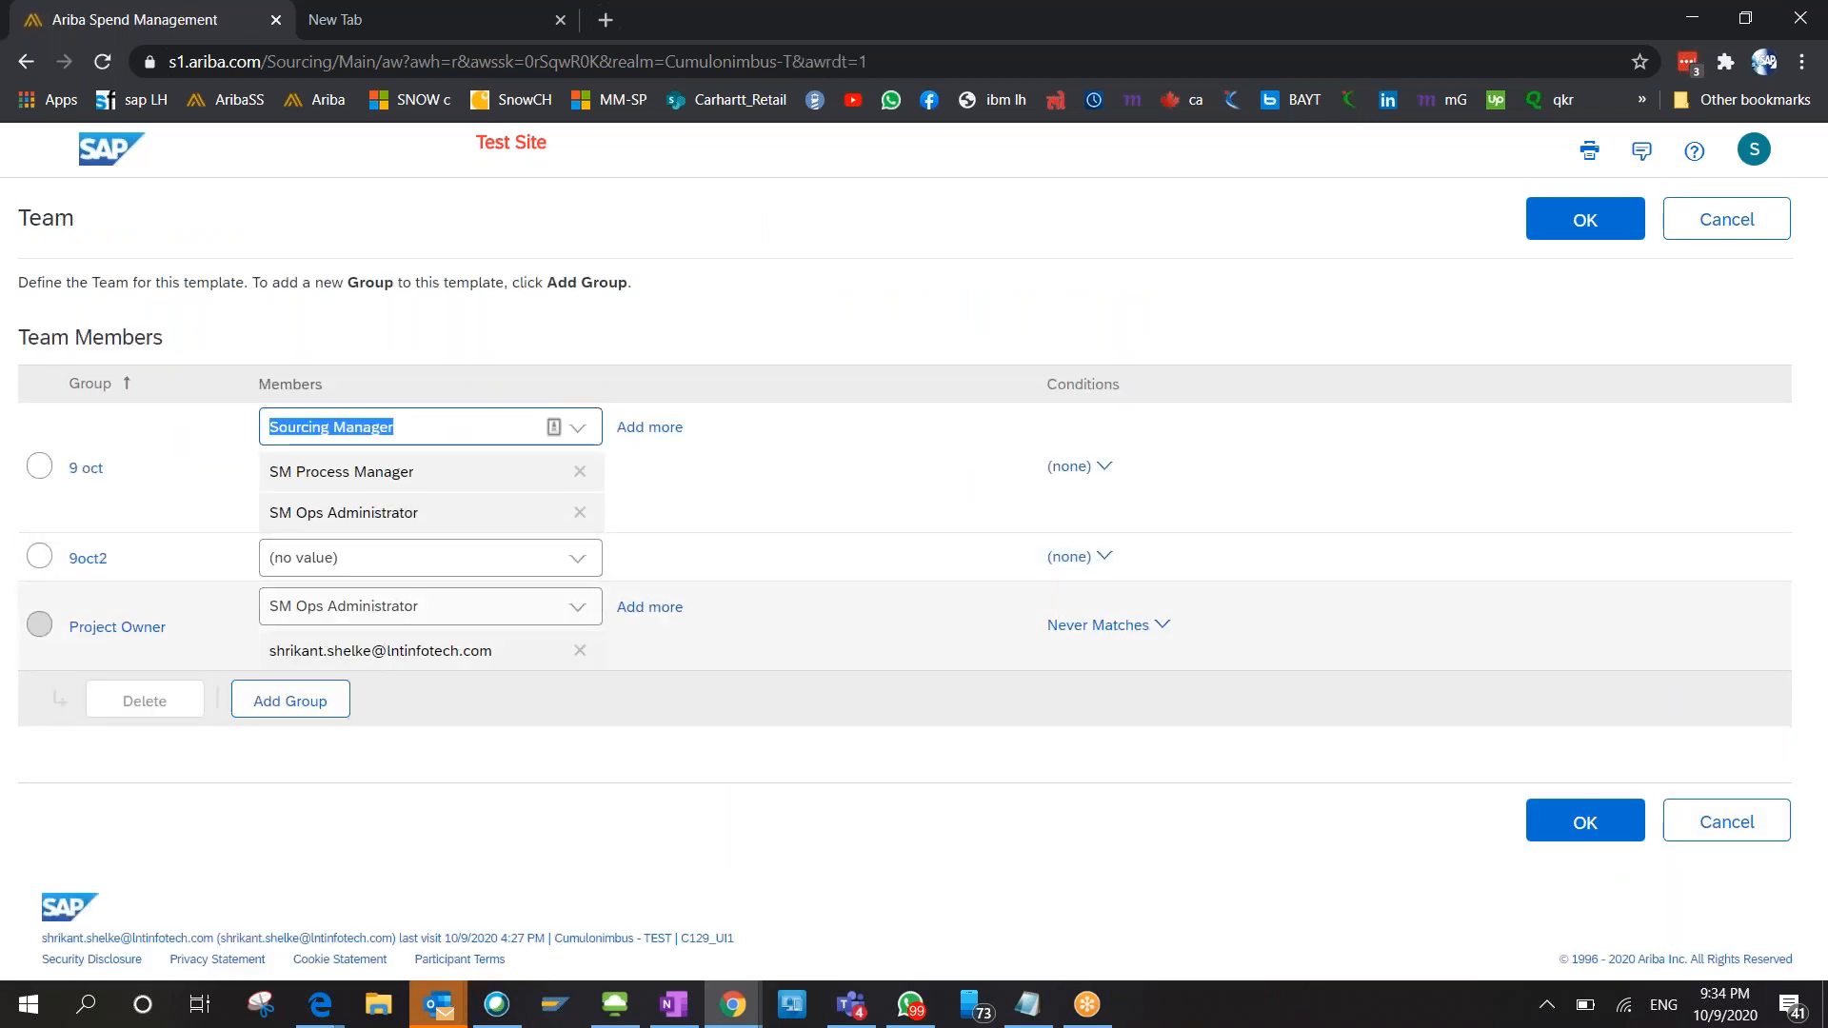
Add Adobe_DemoUser_Group and the IBM enterprise user as members of the 9oct2 group, and save the team.
{"action": "left_click", "coordinate": [587, 561]}
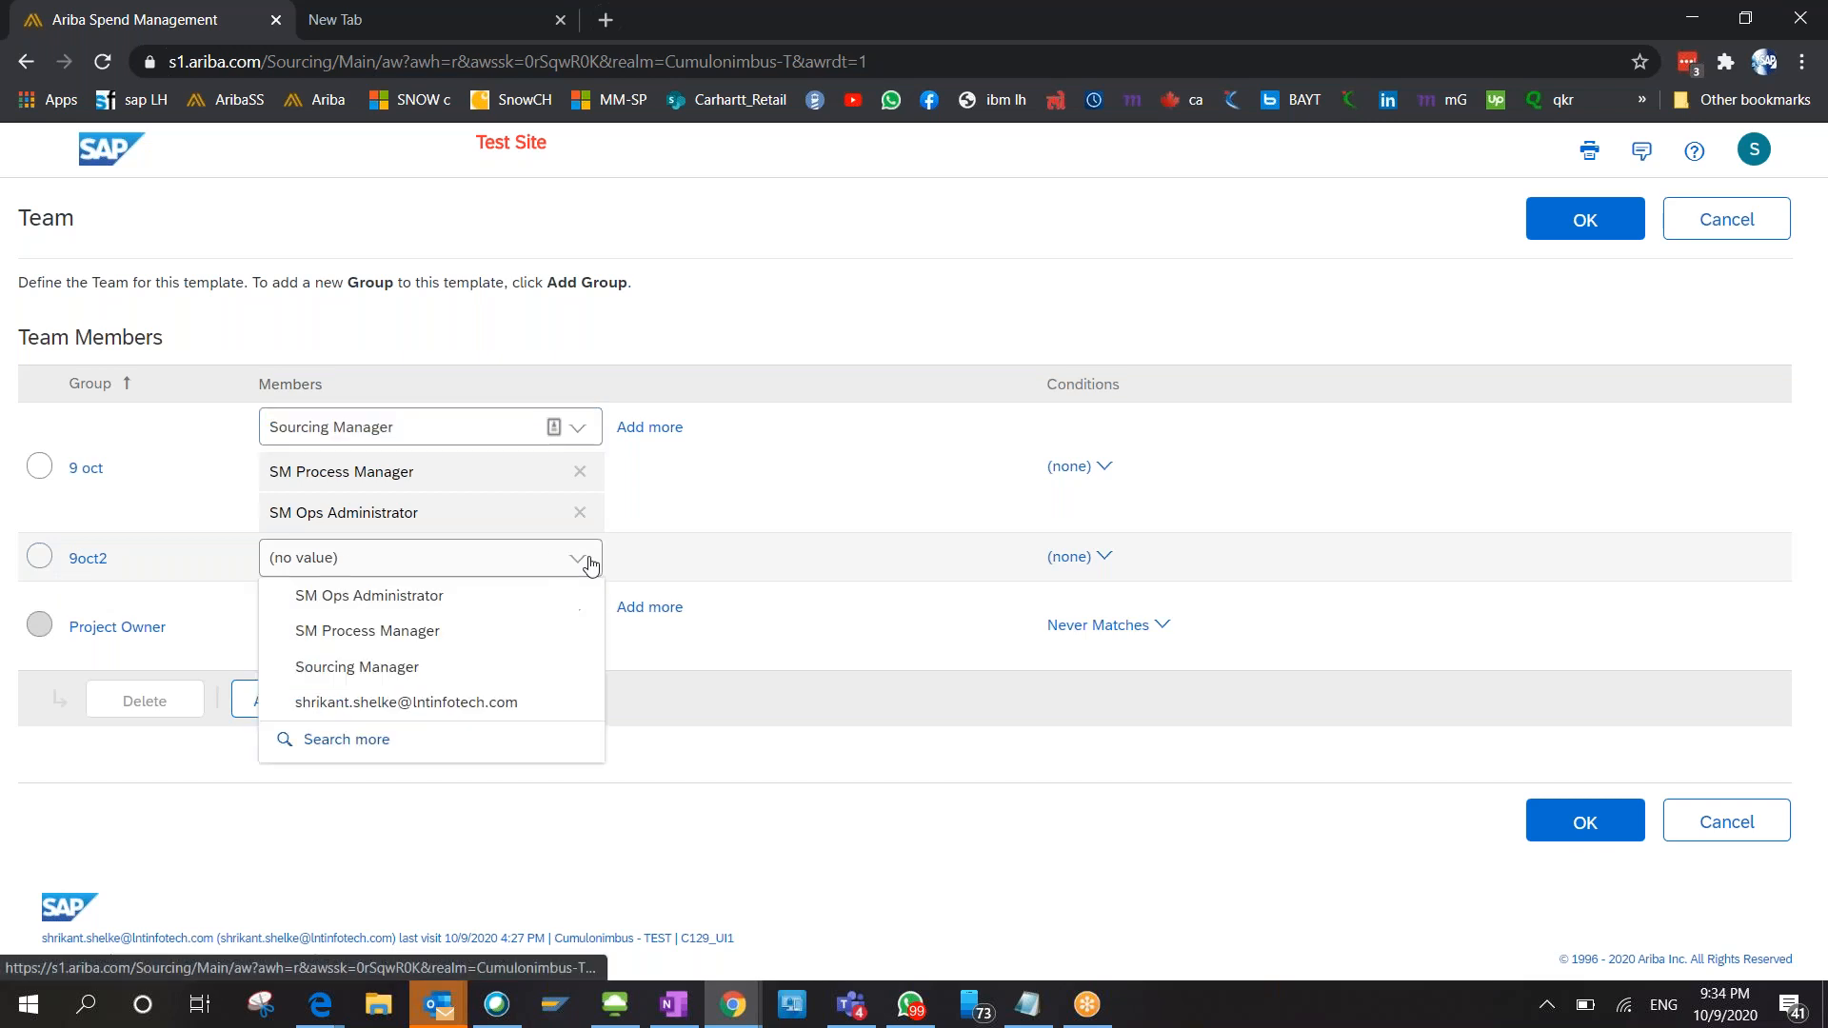
{"action": "left_click", "coordinate": [435, 745]}
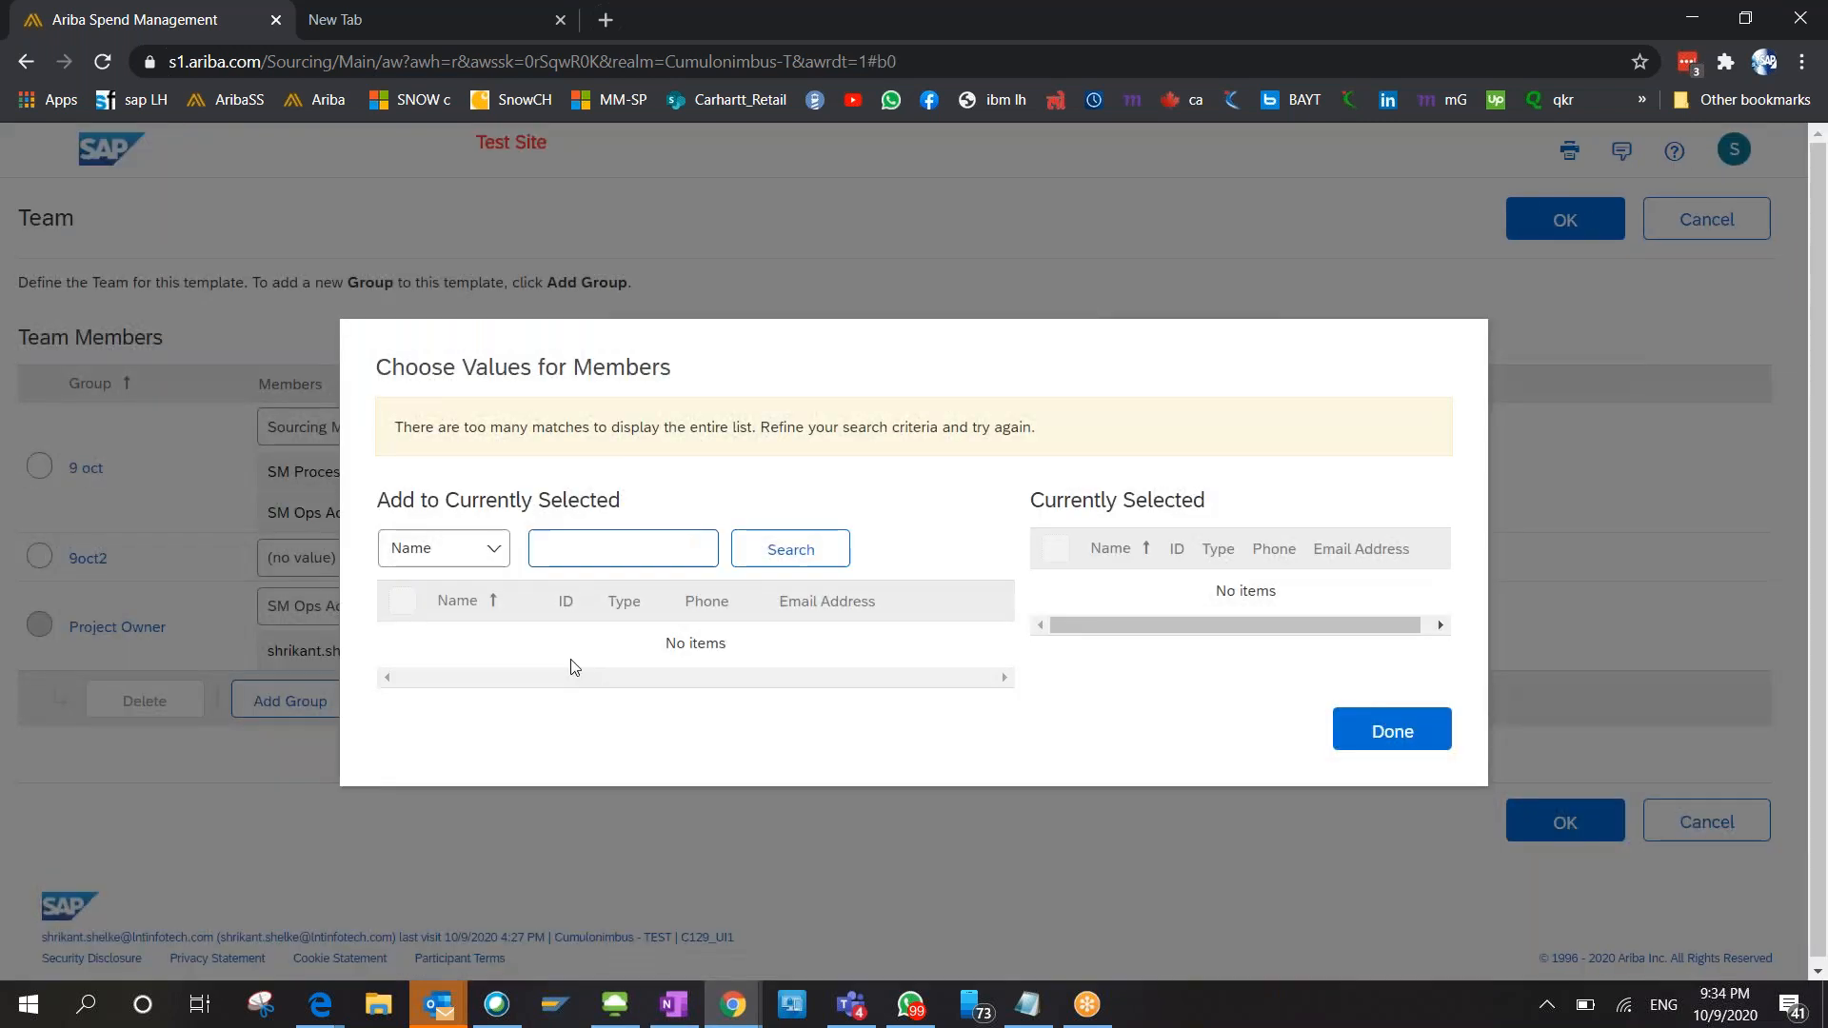
{"action": "left_click", "coordinate": [790, 562]}
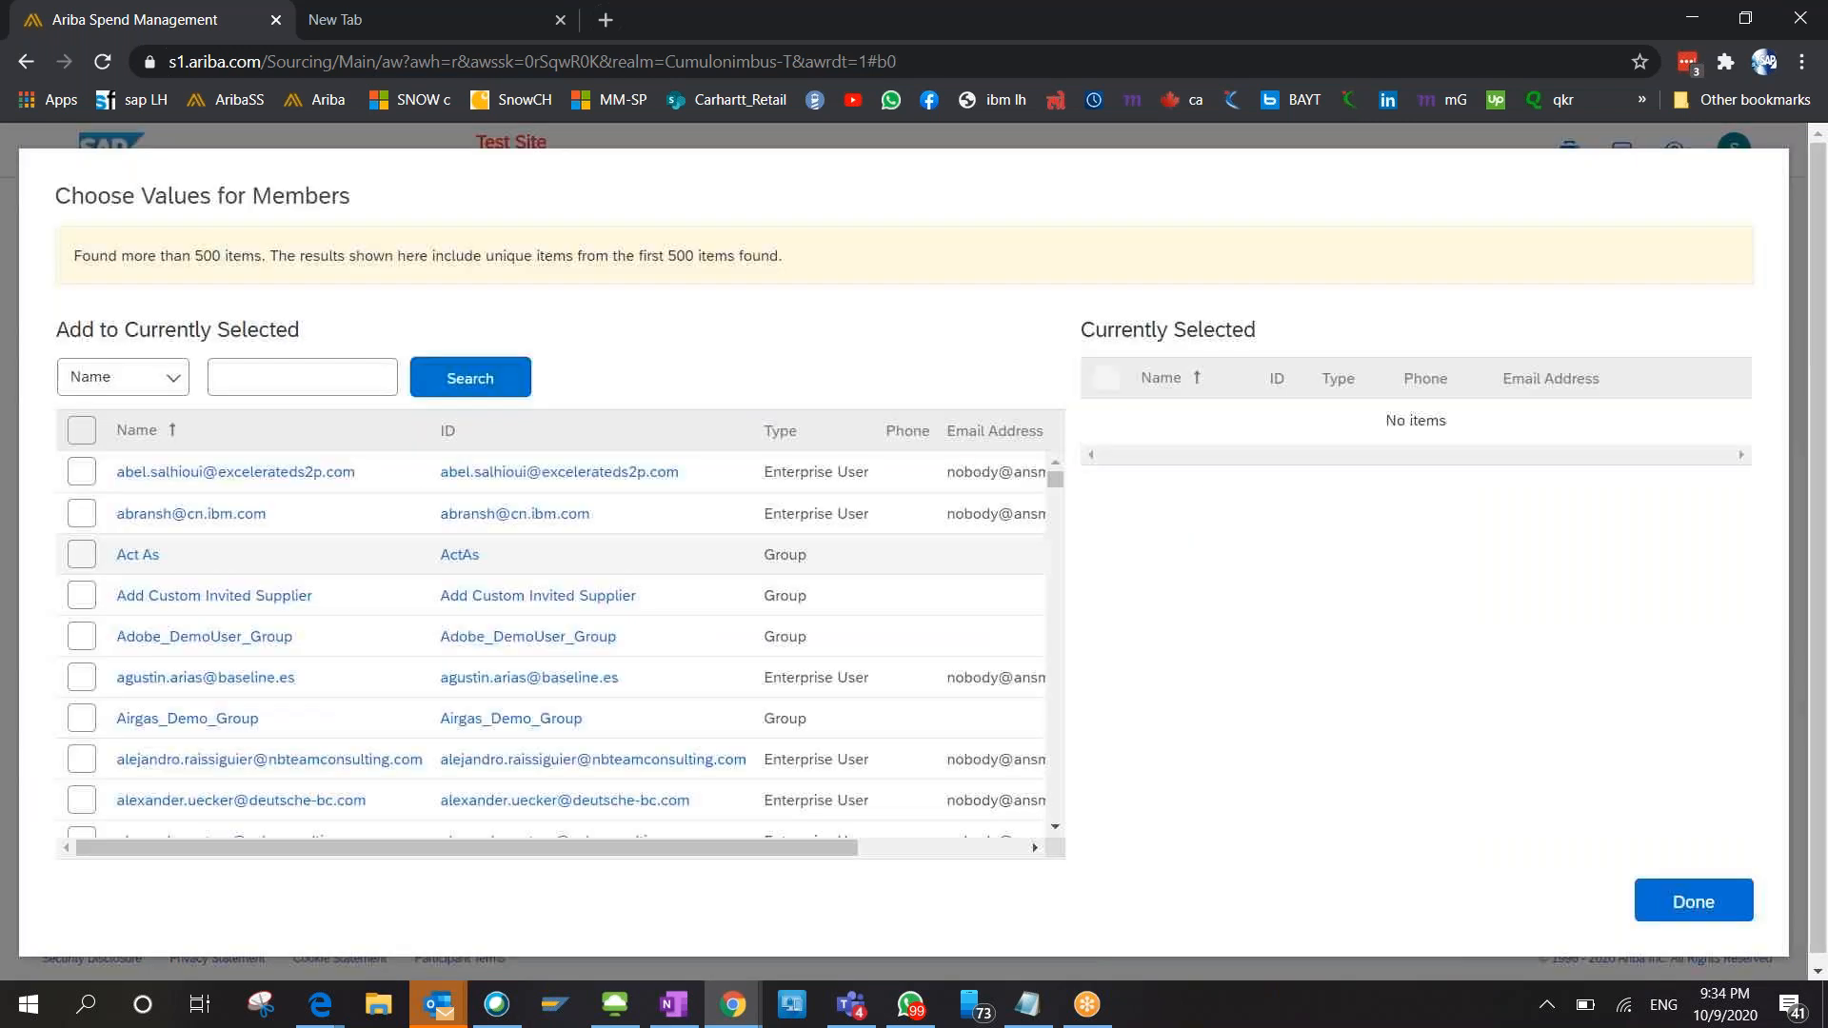
{"action": "left_click", "coordinate": [80, 638]}
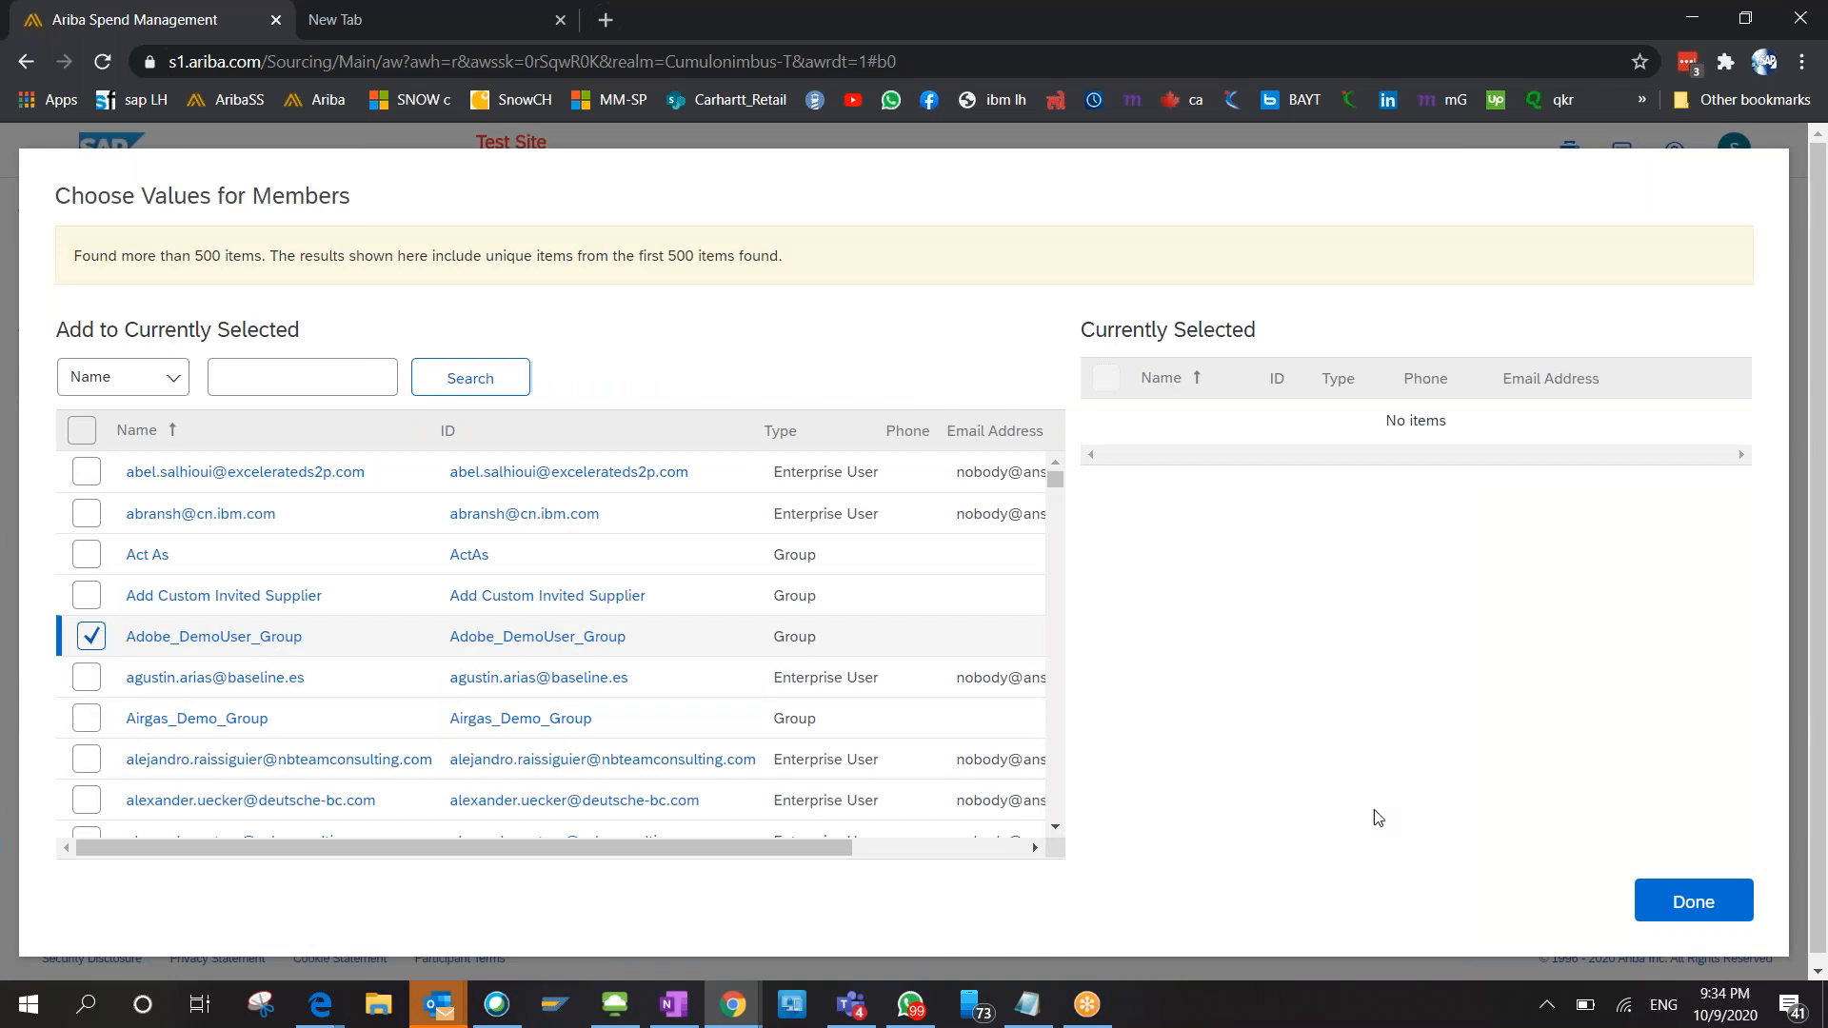
{"action": "left_click", "coordinate": [86, 514]}
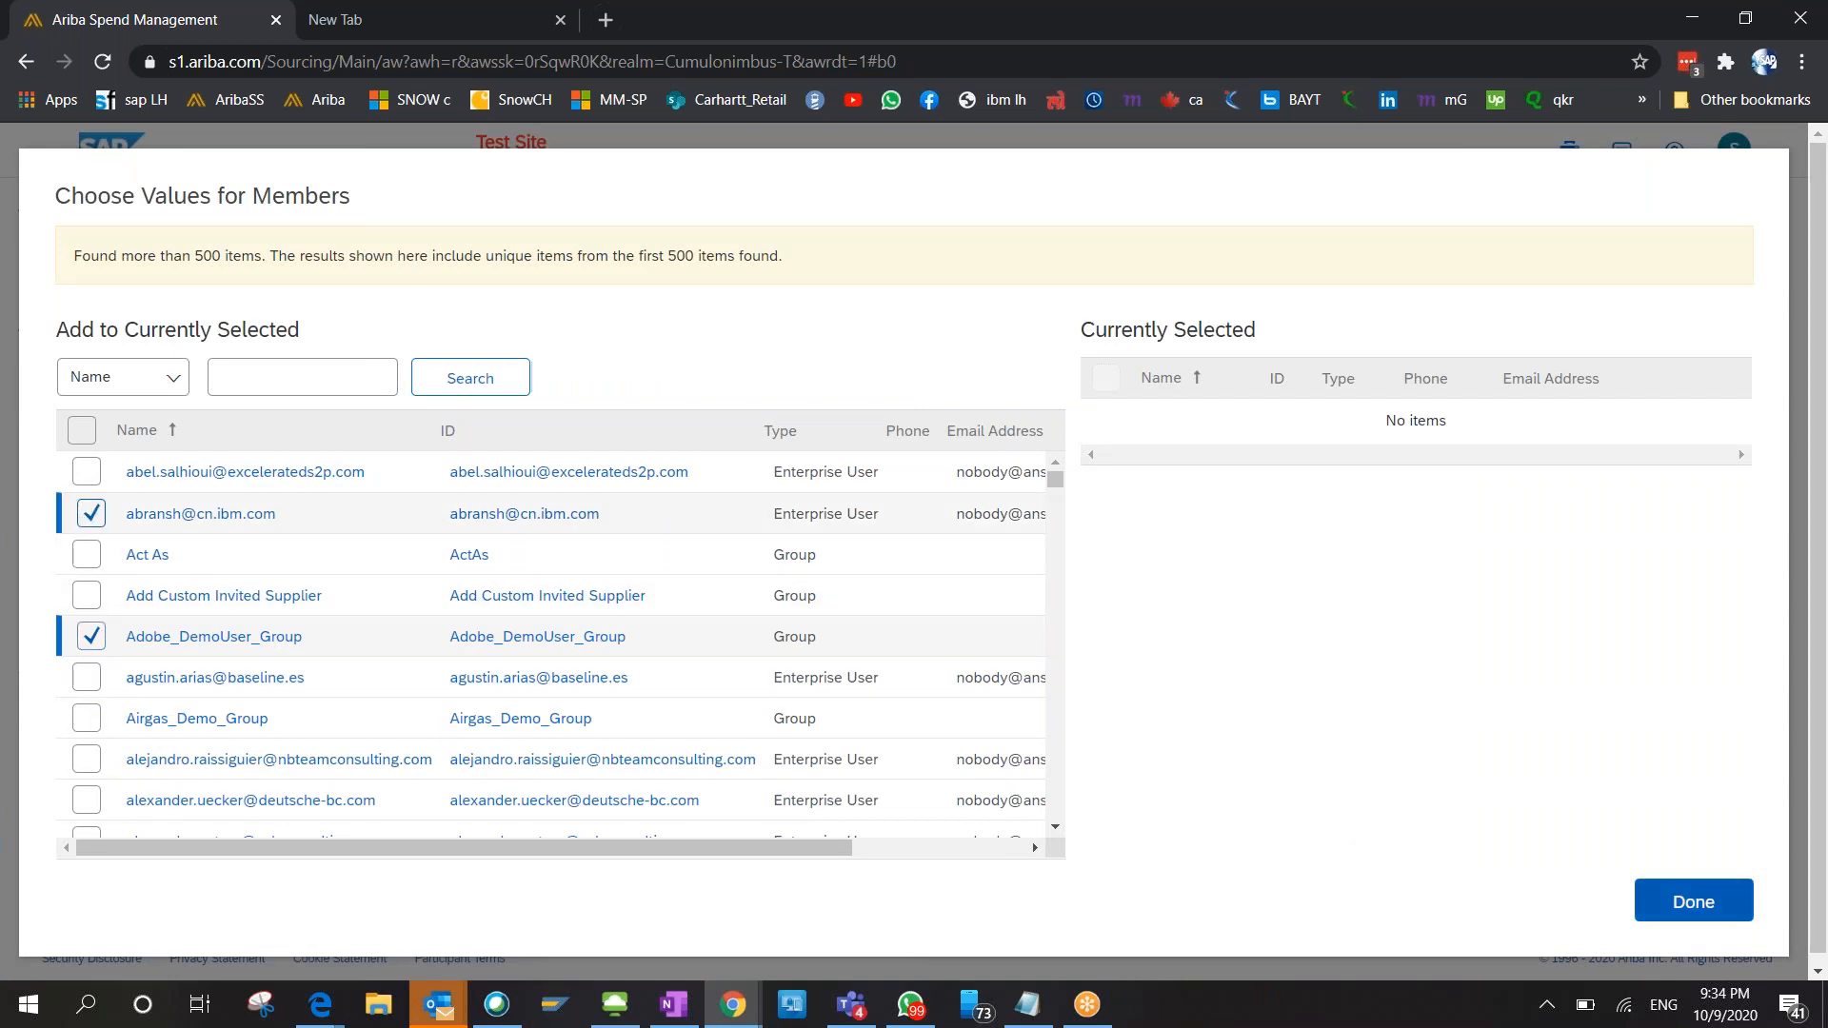
{"action": "left_click", "coordinate": [1693, 900]}
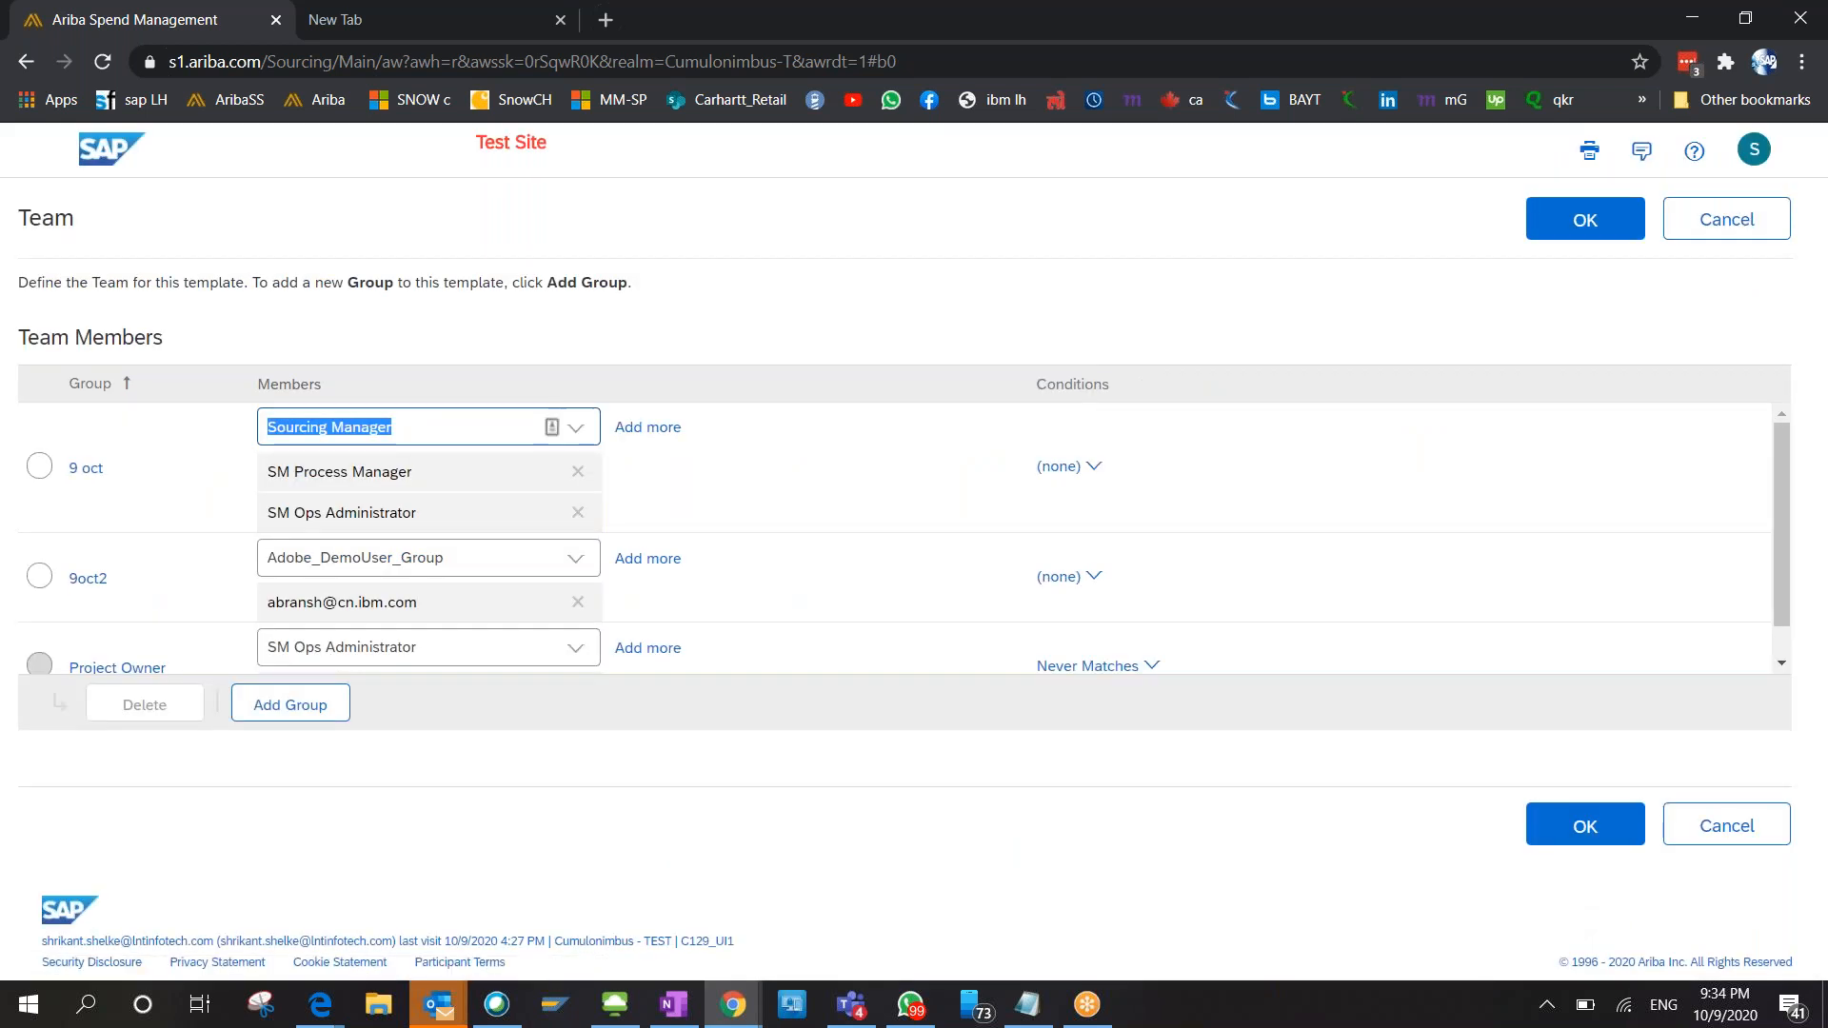
{"action": "left_click", "coordinate": [1557, 825]}
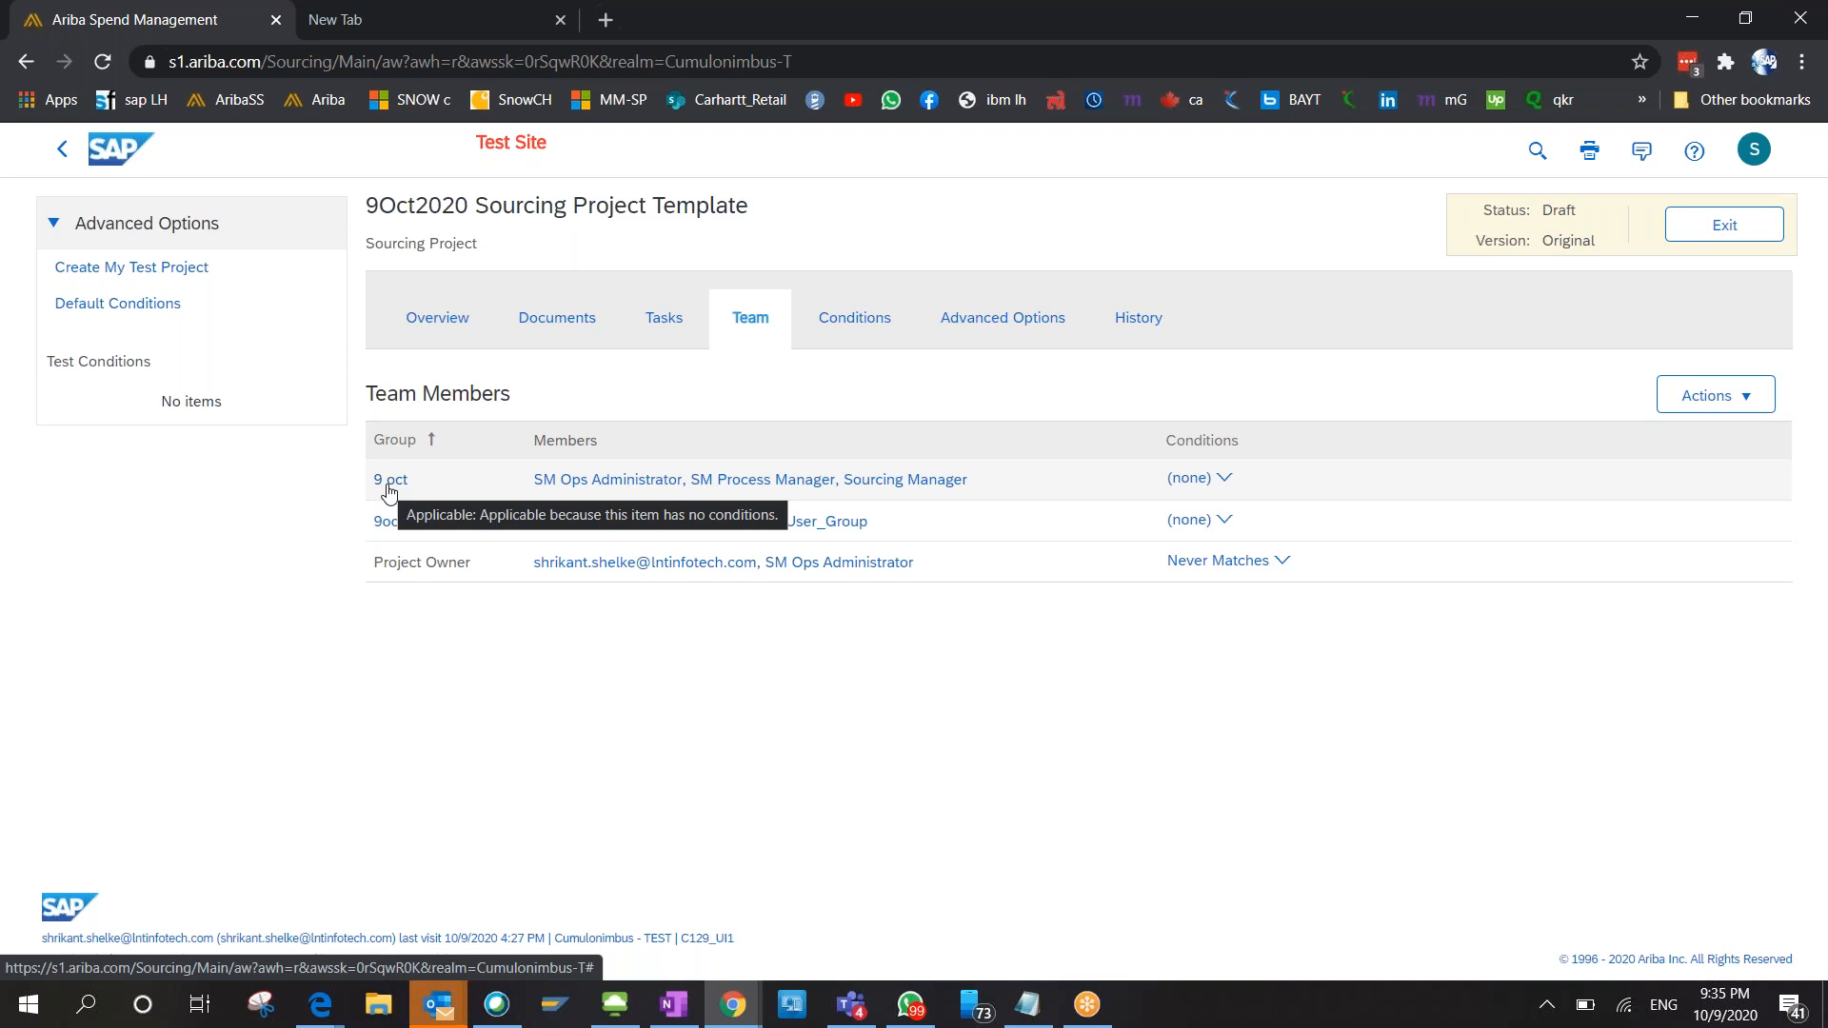
Check the suggested template editing steps in the overview for adding phases and milestones, and open the template's tasks.
{"action": "left_click", "coordinate": [452, 320]}
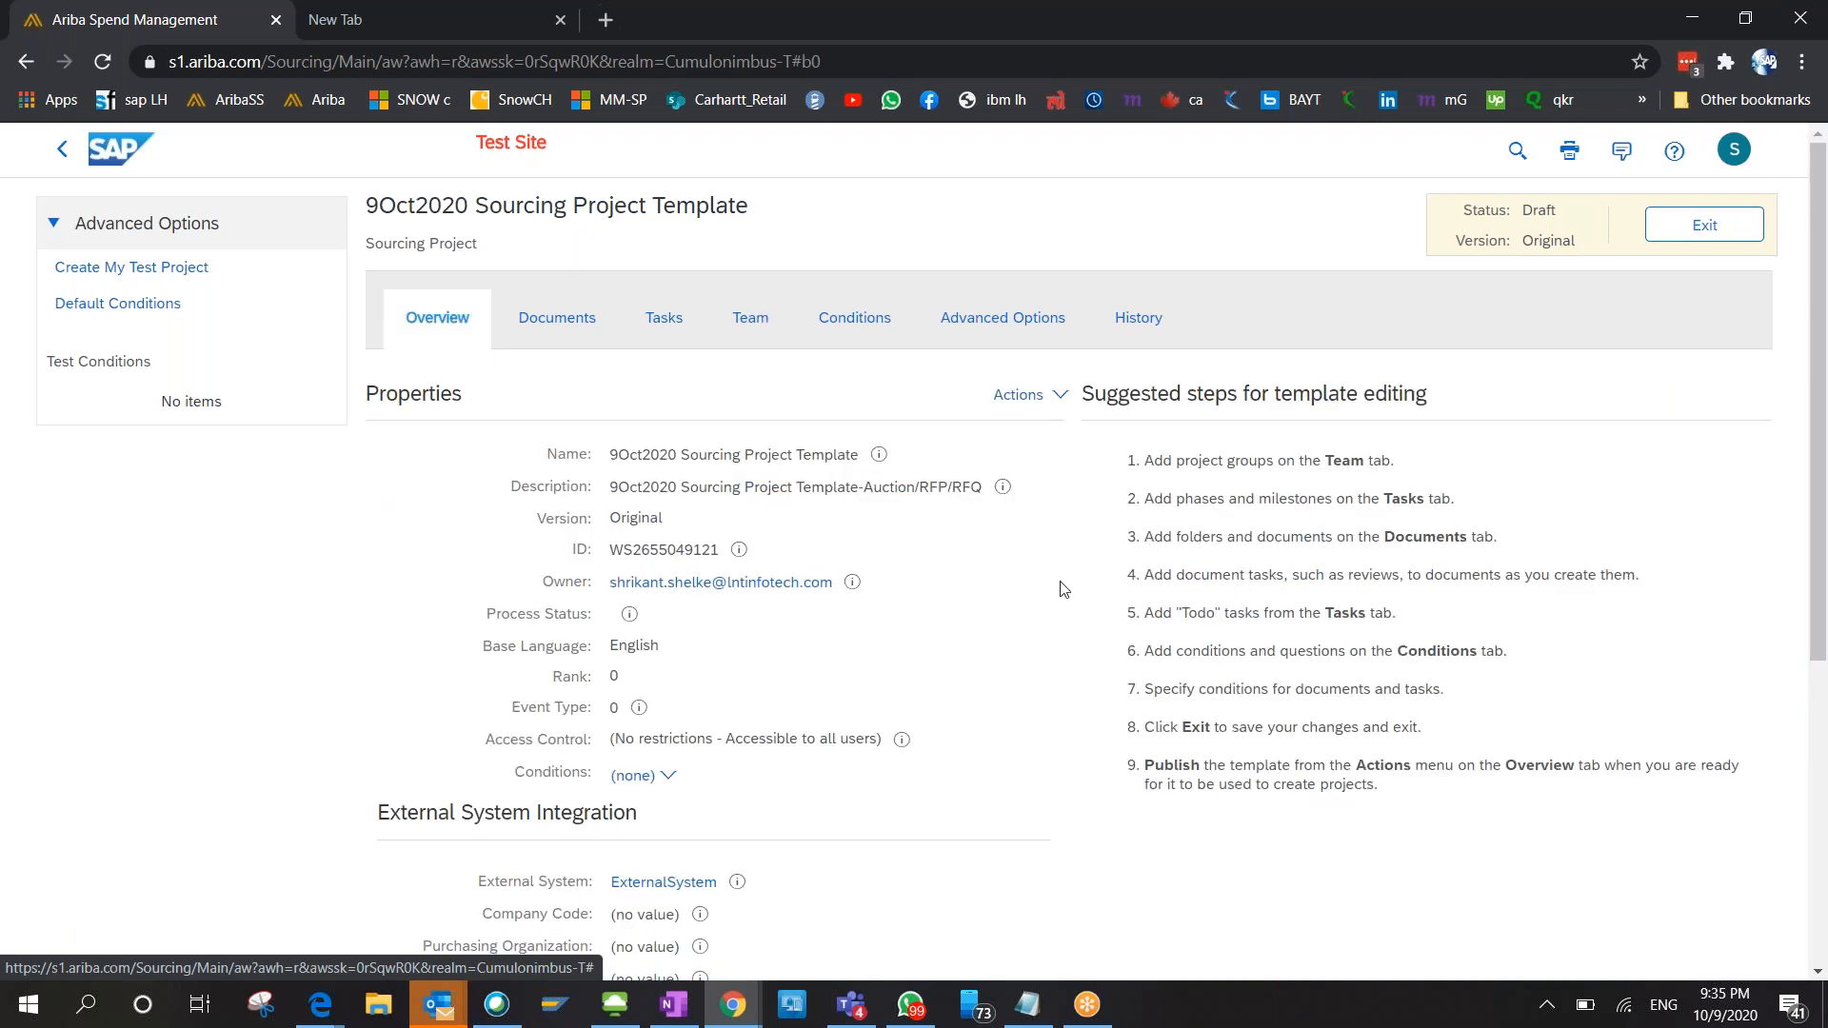
{"action": "triple_click", "coordinate": [1181, 500]}
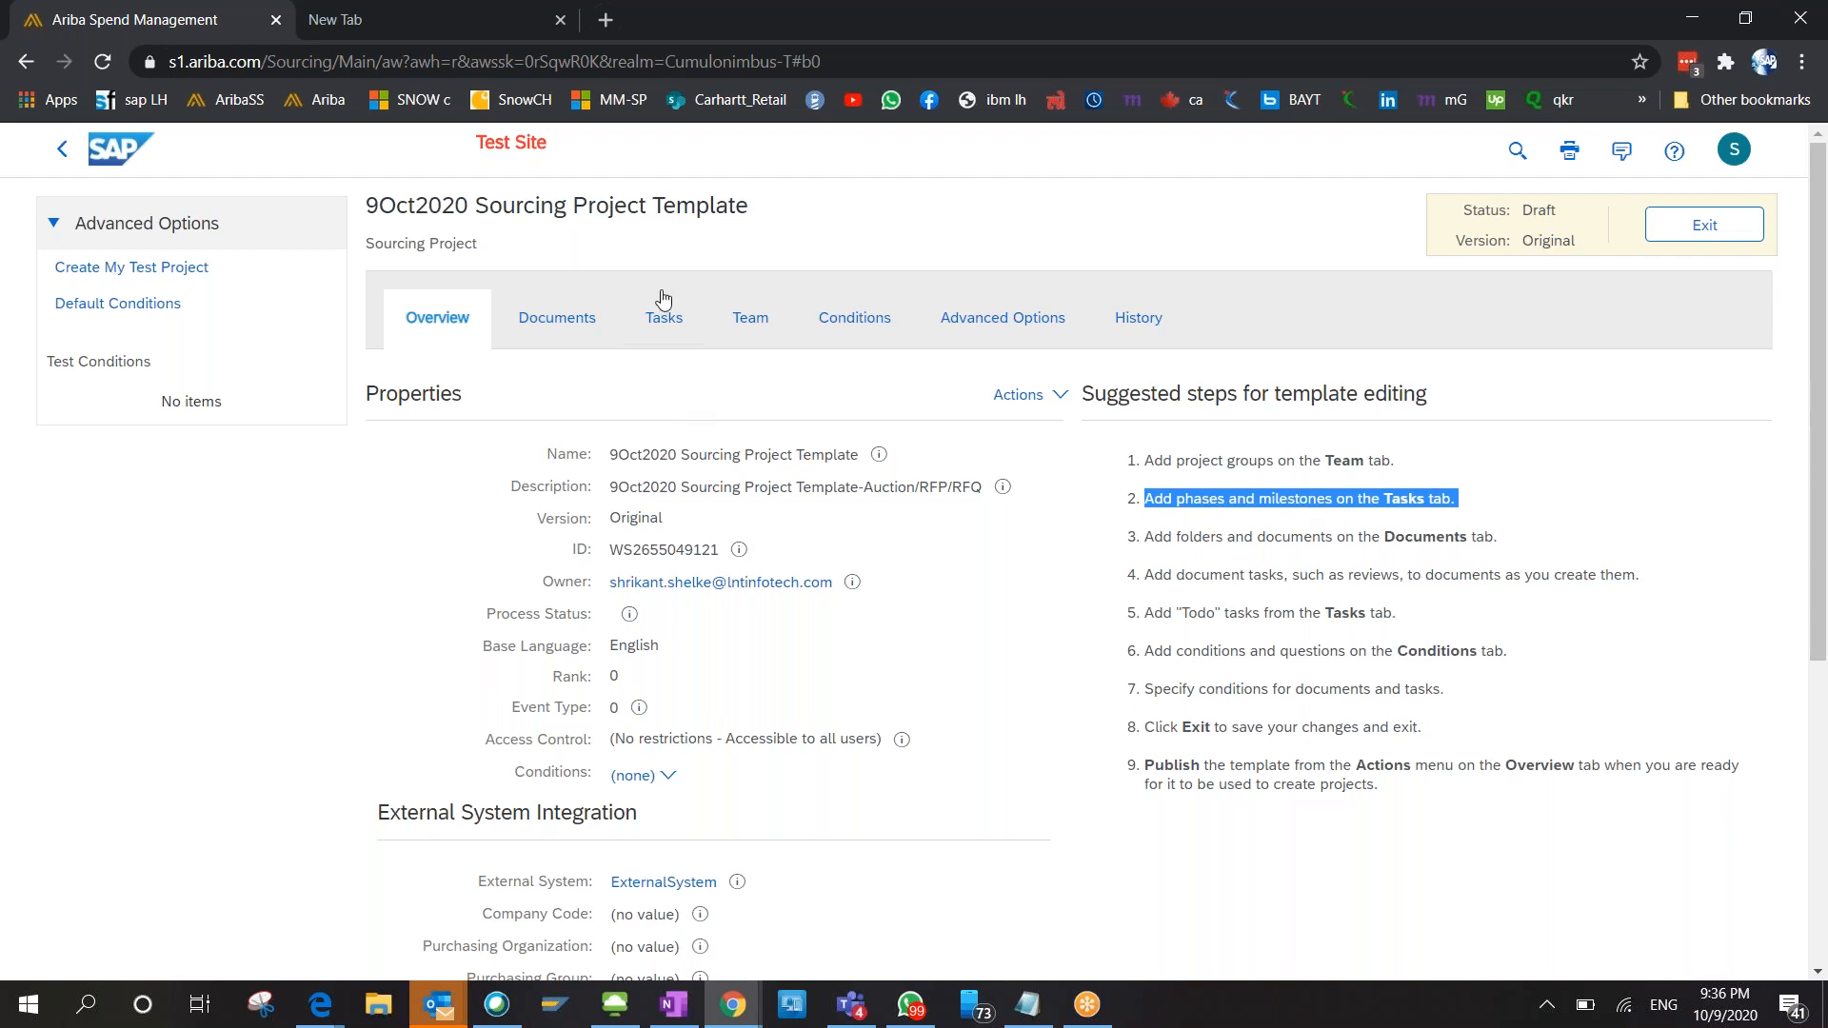
{"action": "left_click", "coordinate": [682, 329]}
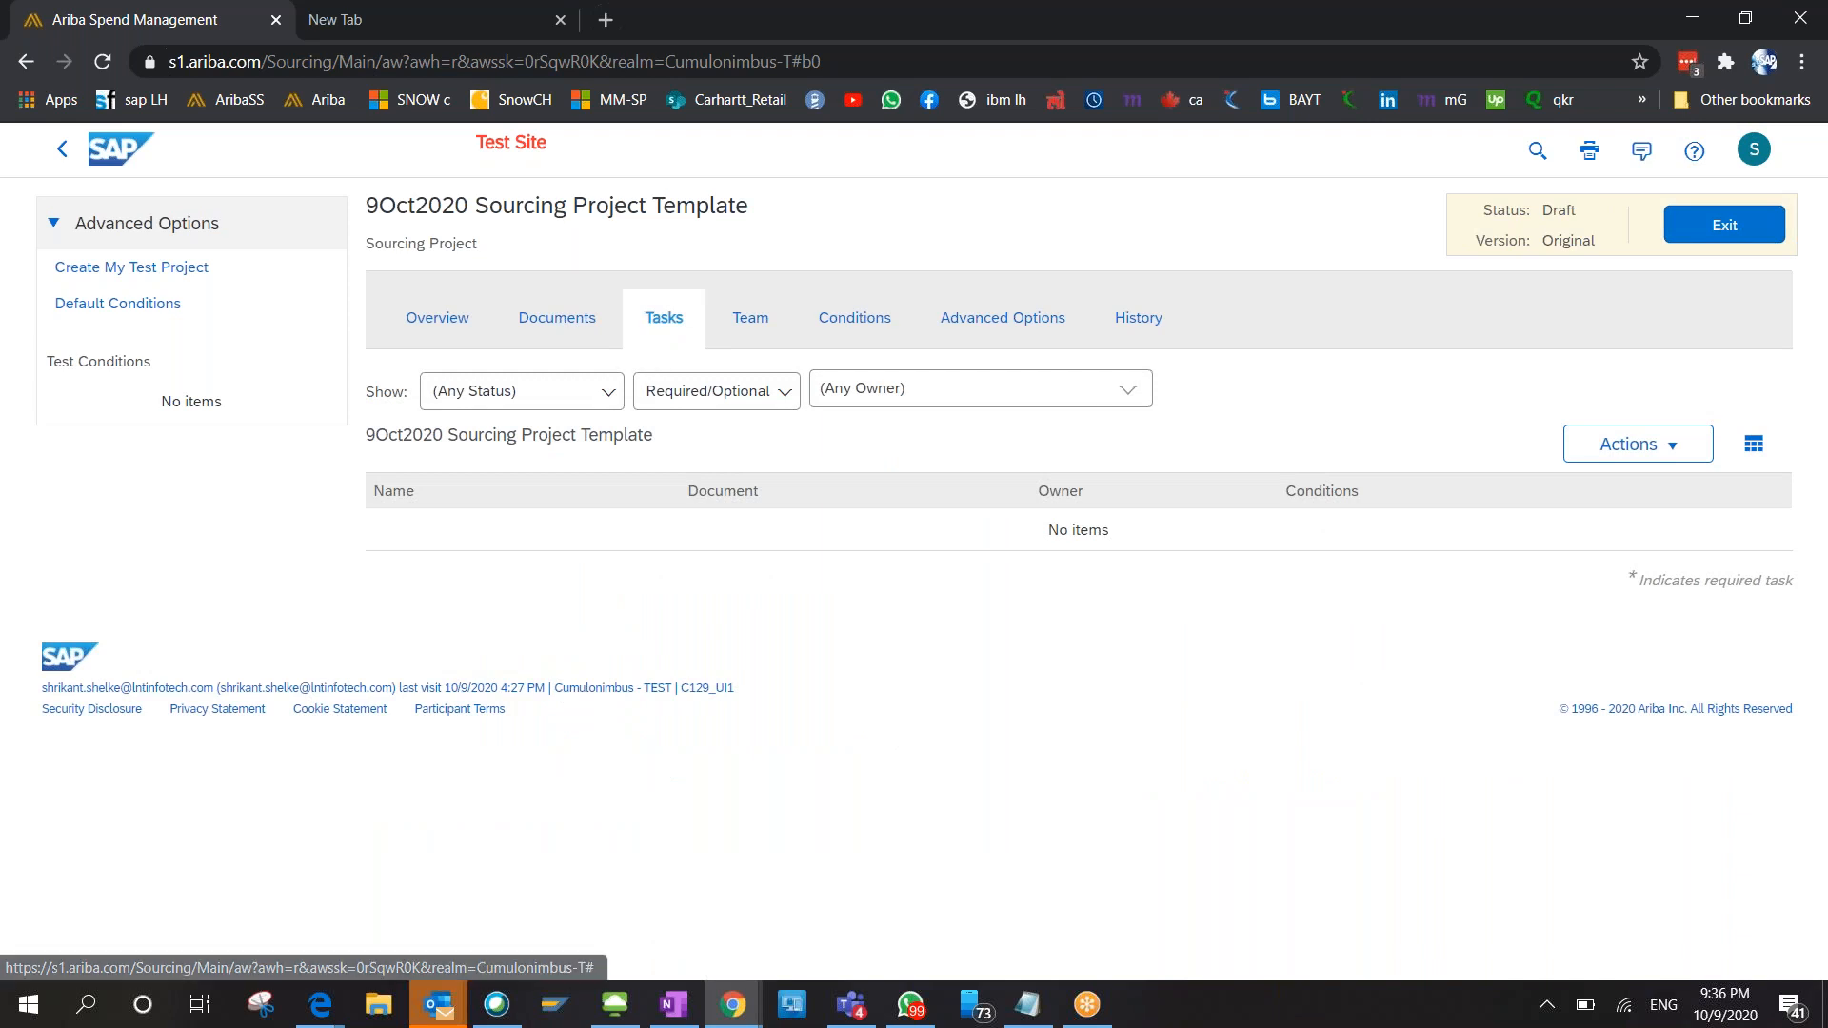
Review the status, required/optional and owner filters of the template's task list.
{"action": "left_click", "coordinate": [611, 391]}
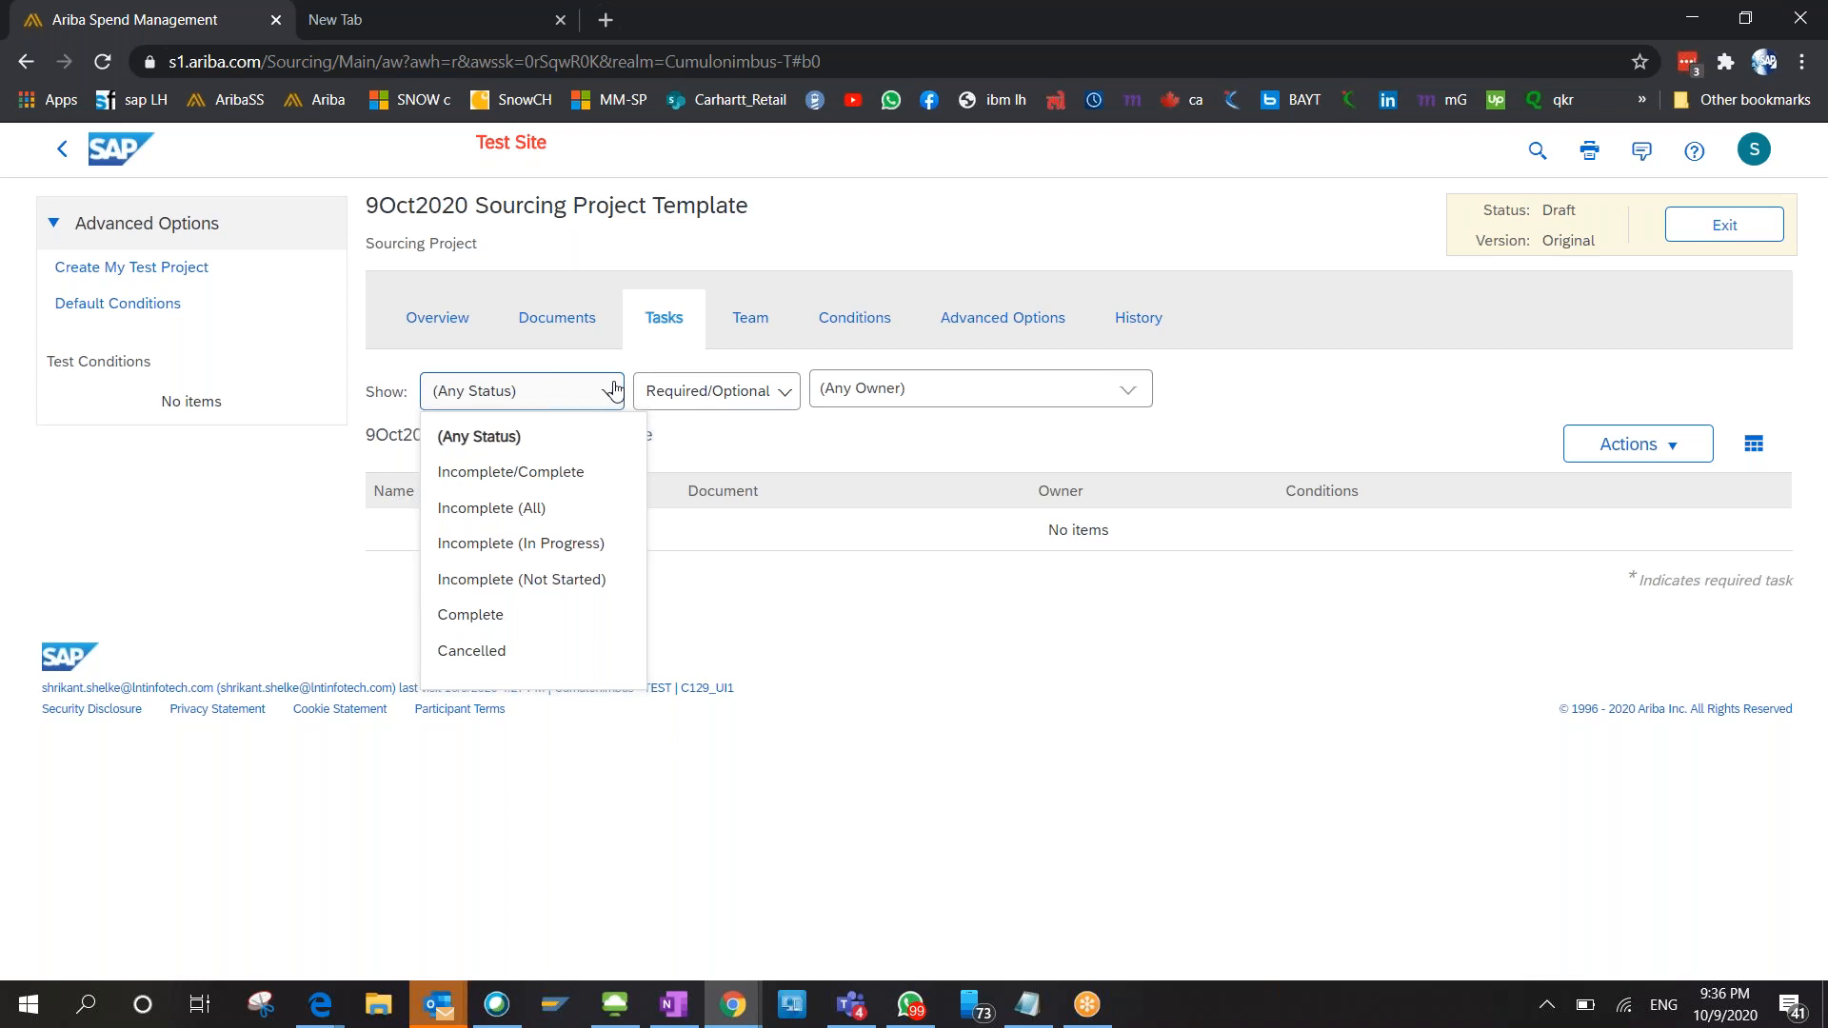
{"action": "left_click", "coordinate": [709, 392]}
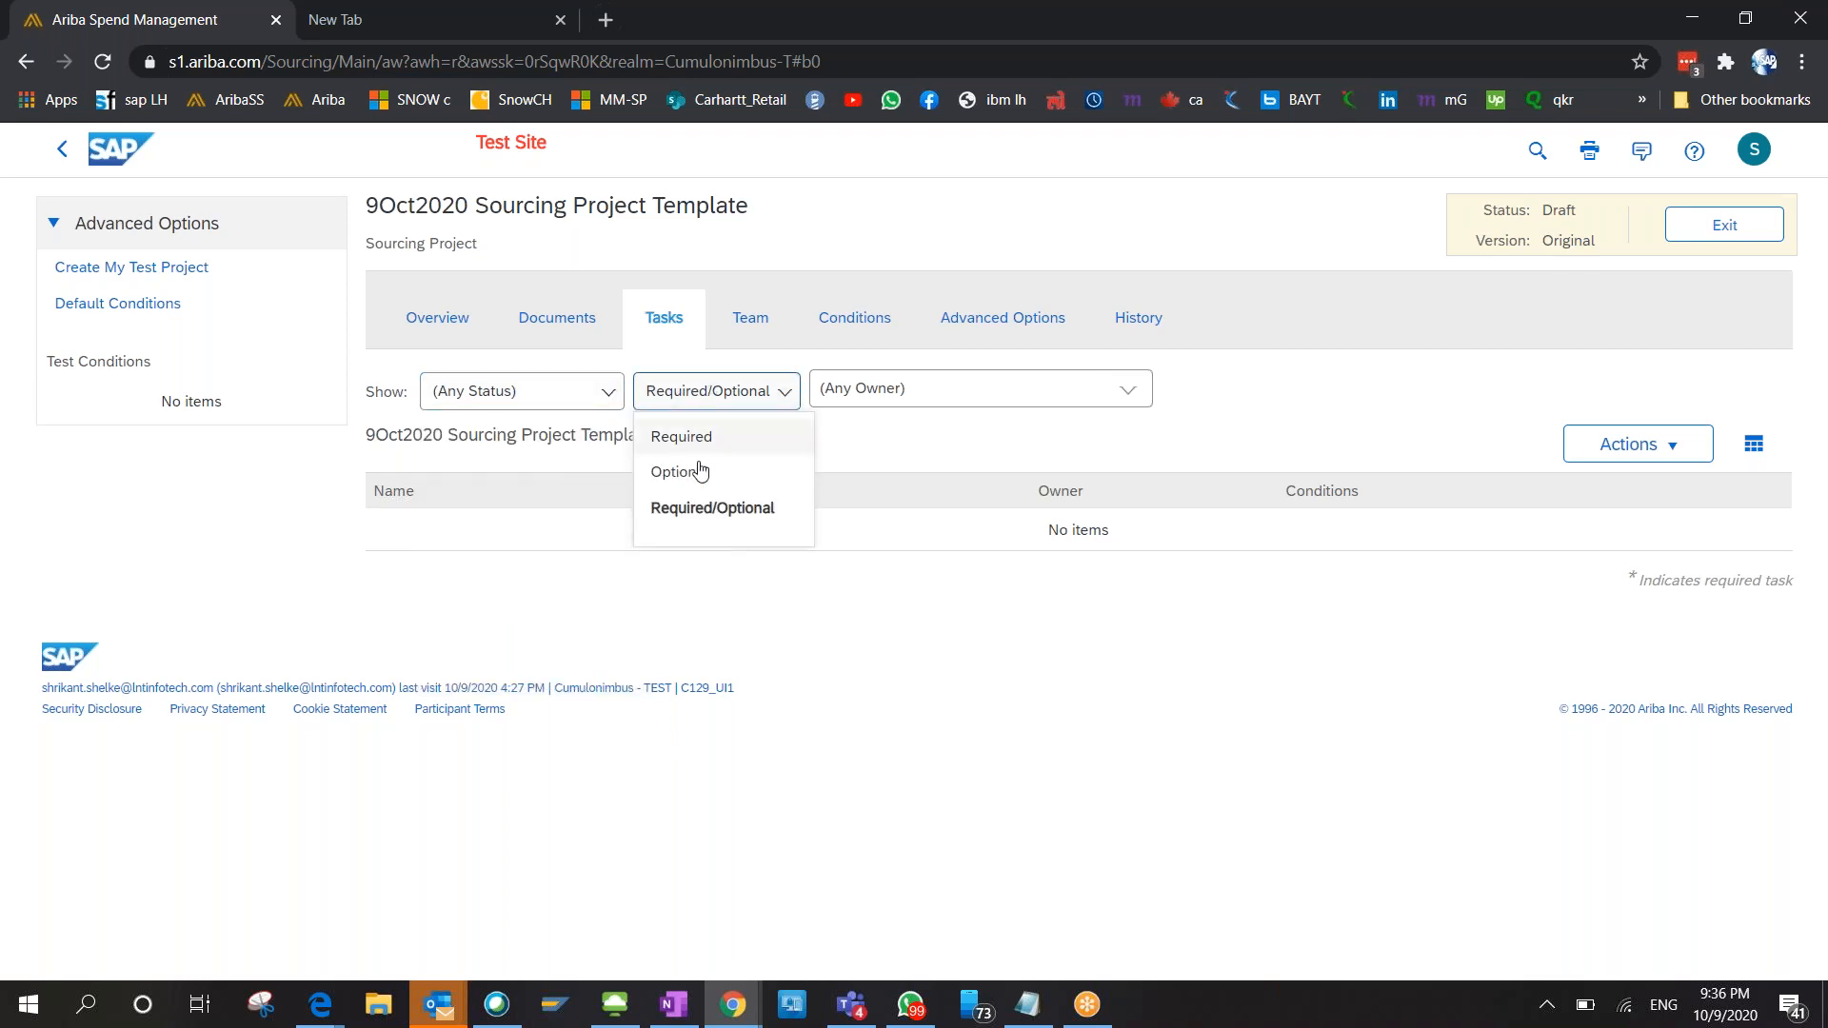
{"action": "left_click", "coordinate": [929, 487]}
{"action": "left_click", "coordinate": [1021, 407]}
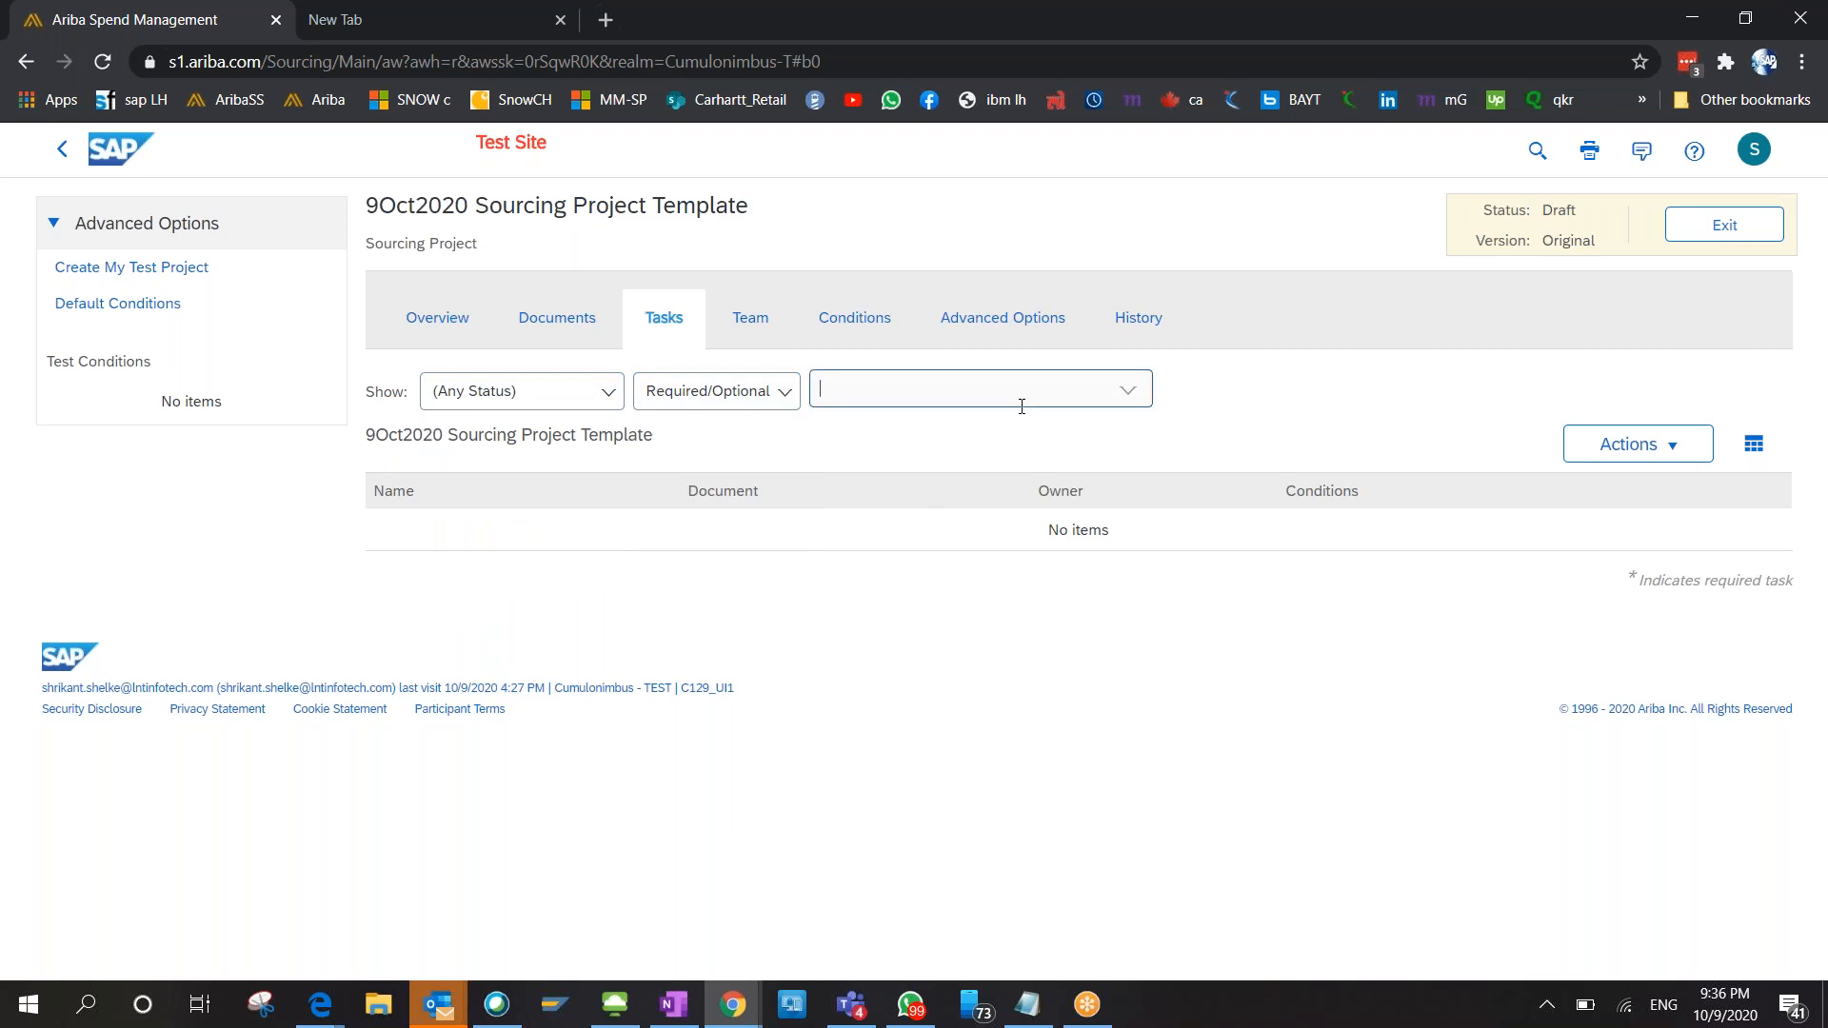
{"action": "left_click", "coordinate": [1173, 391]}
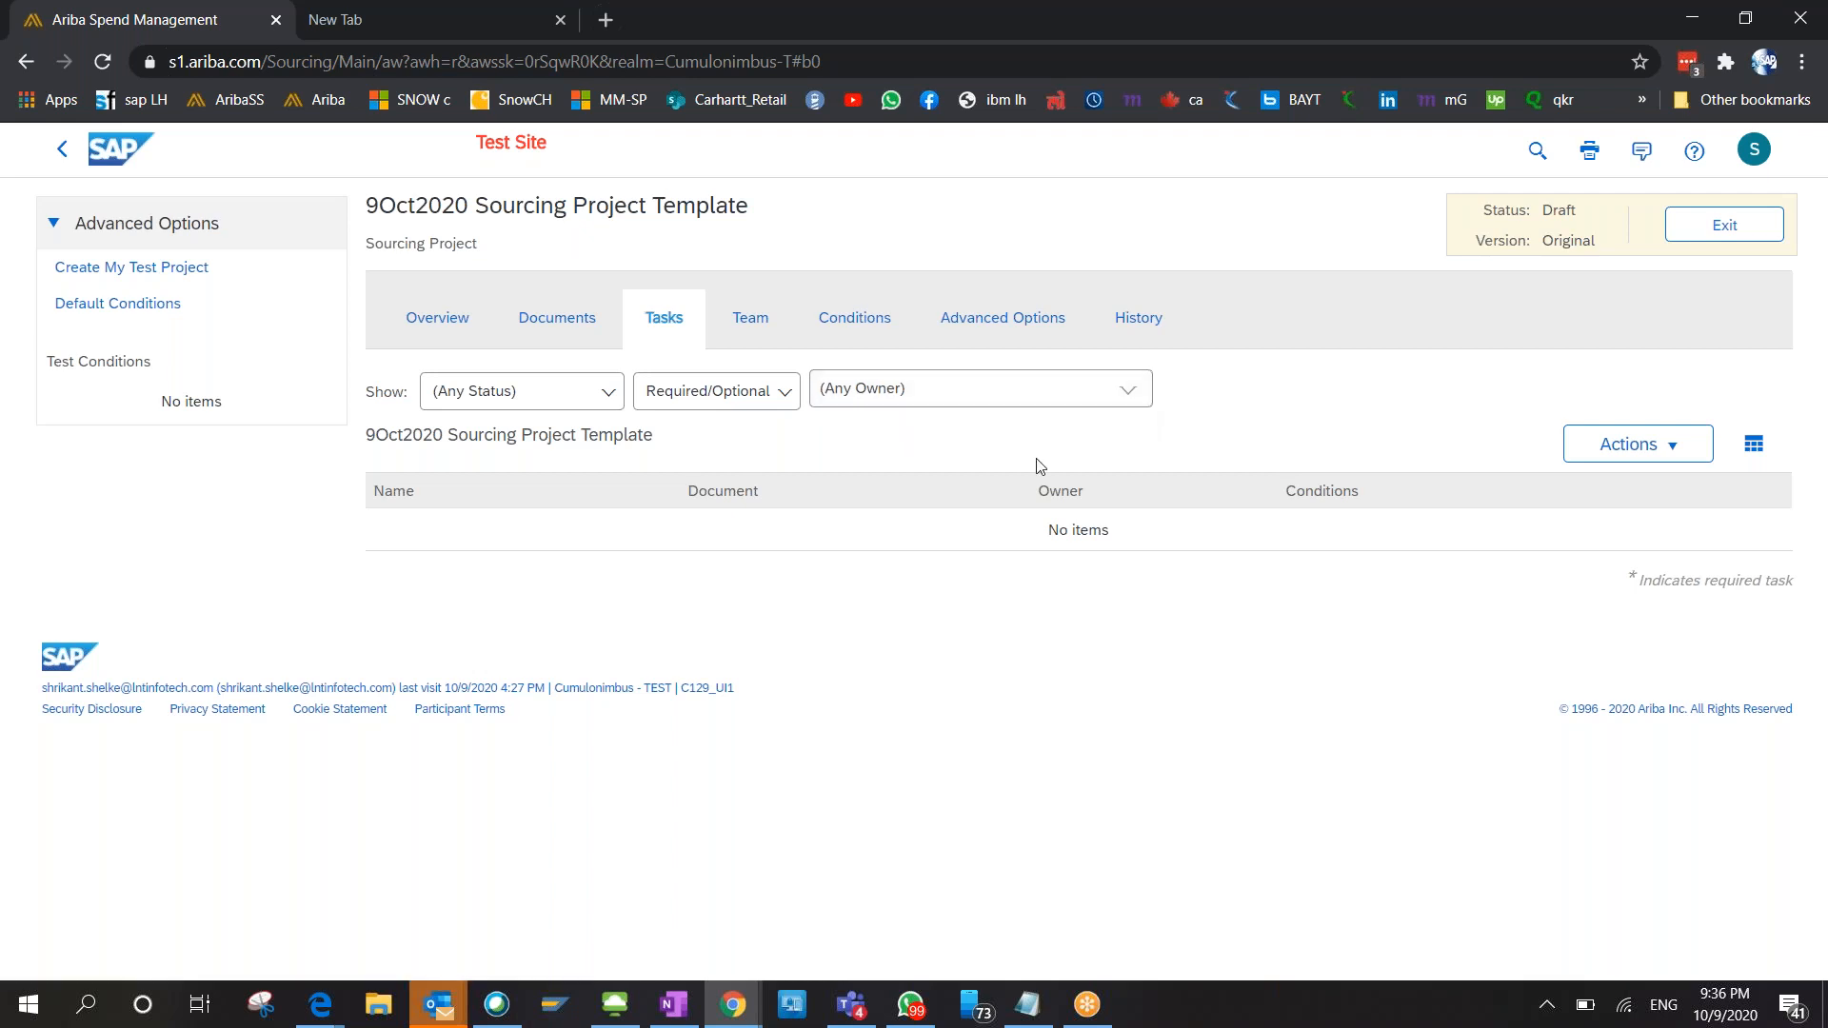
Look at the tasks of Untitled Sourcing Project_MuhTest15 in the other browser window, and review the template's task creation options.
{"action": "key", "text": "alt+Tab"}
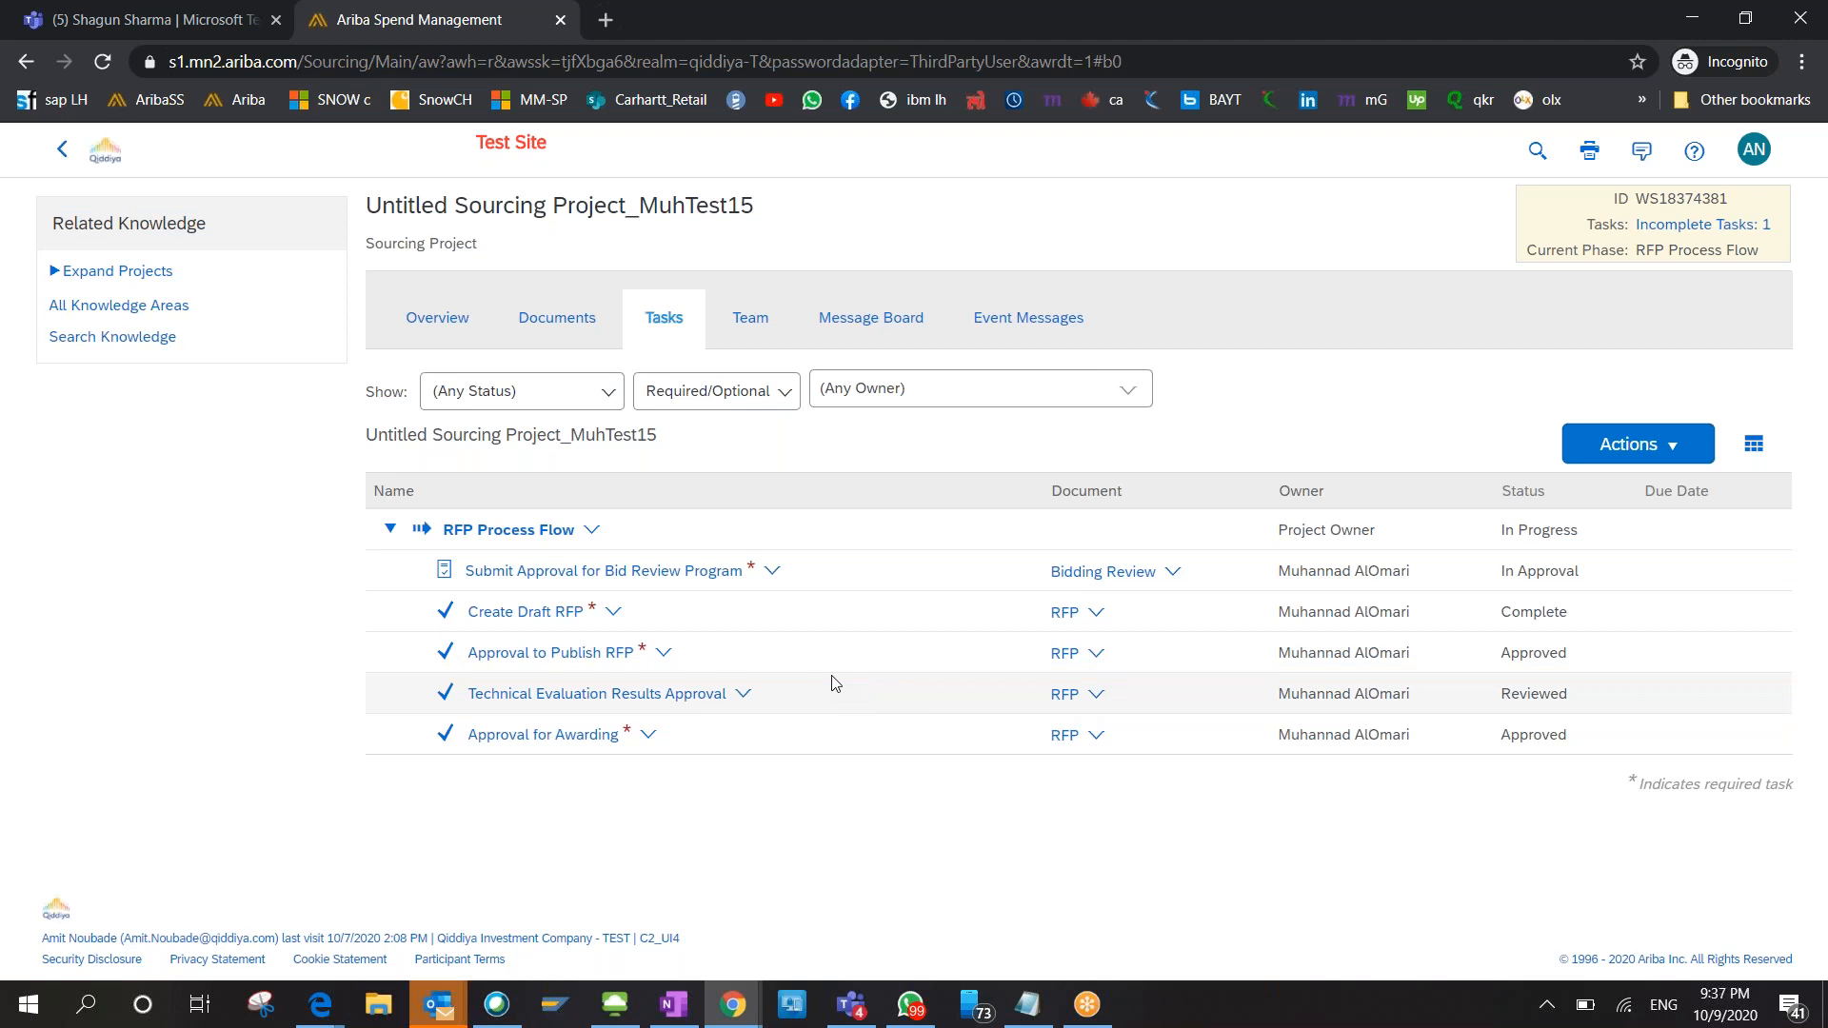
{"action": "key", "text": "alt+Tab"}
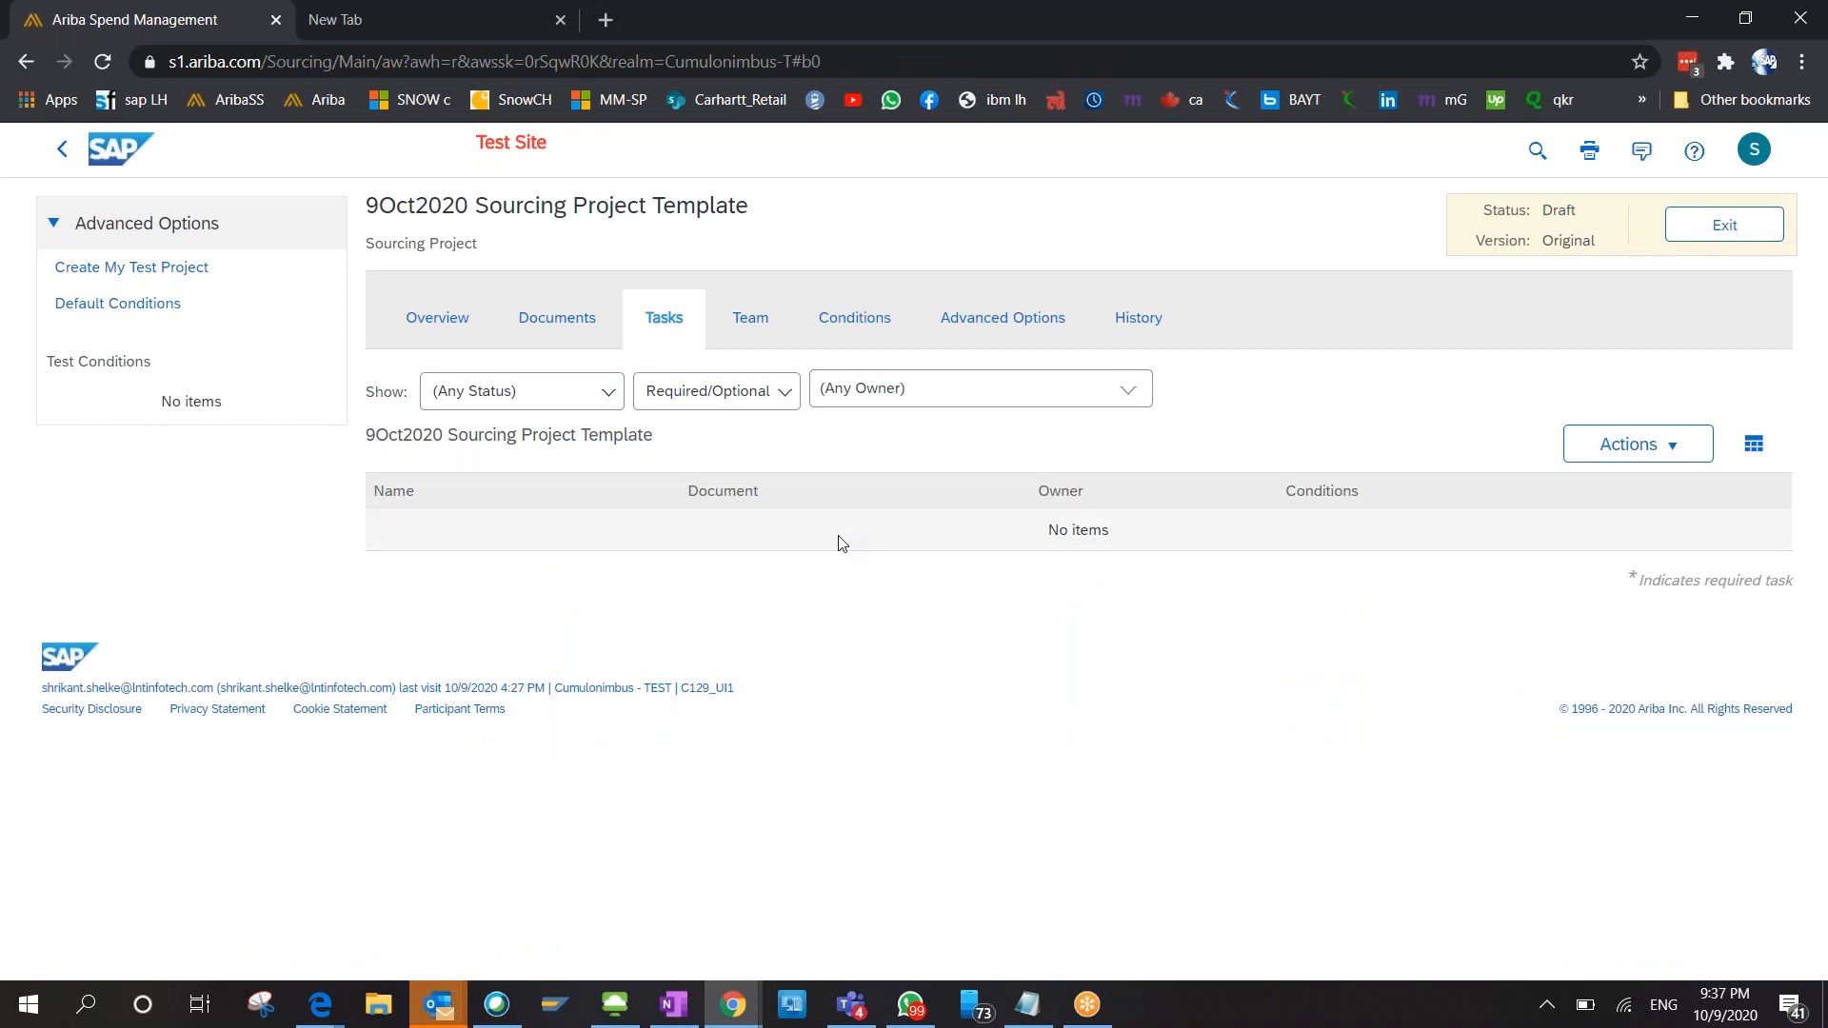
{"action": "left_click", "coordinate": [1630, 446]}
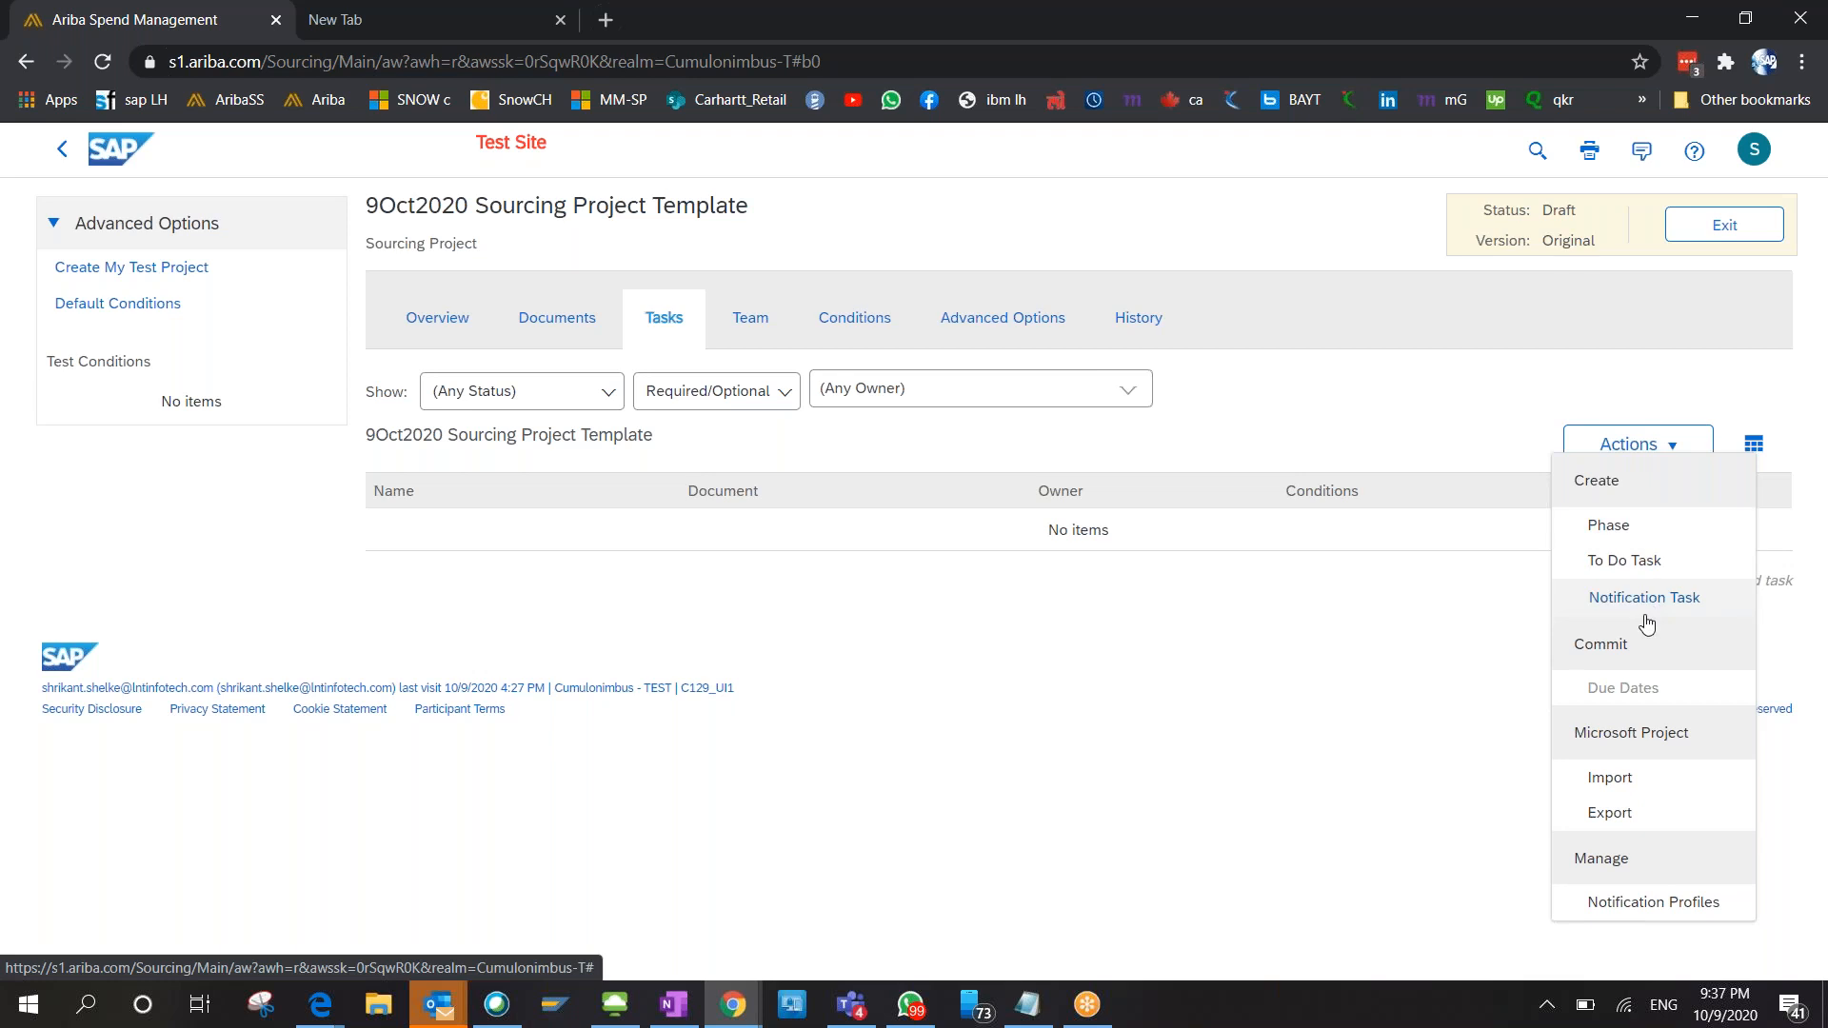
{"action": "left_click", "coordinate": [1204, 779]}
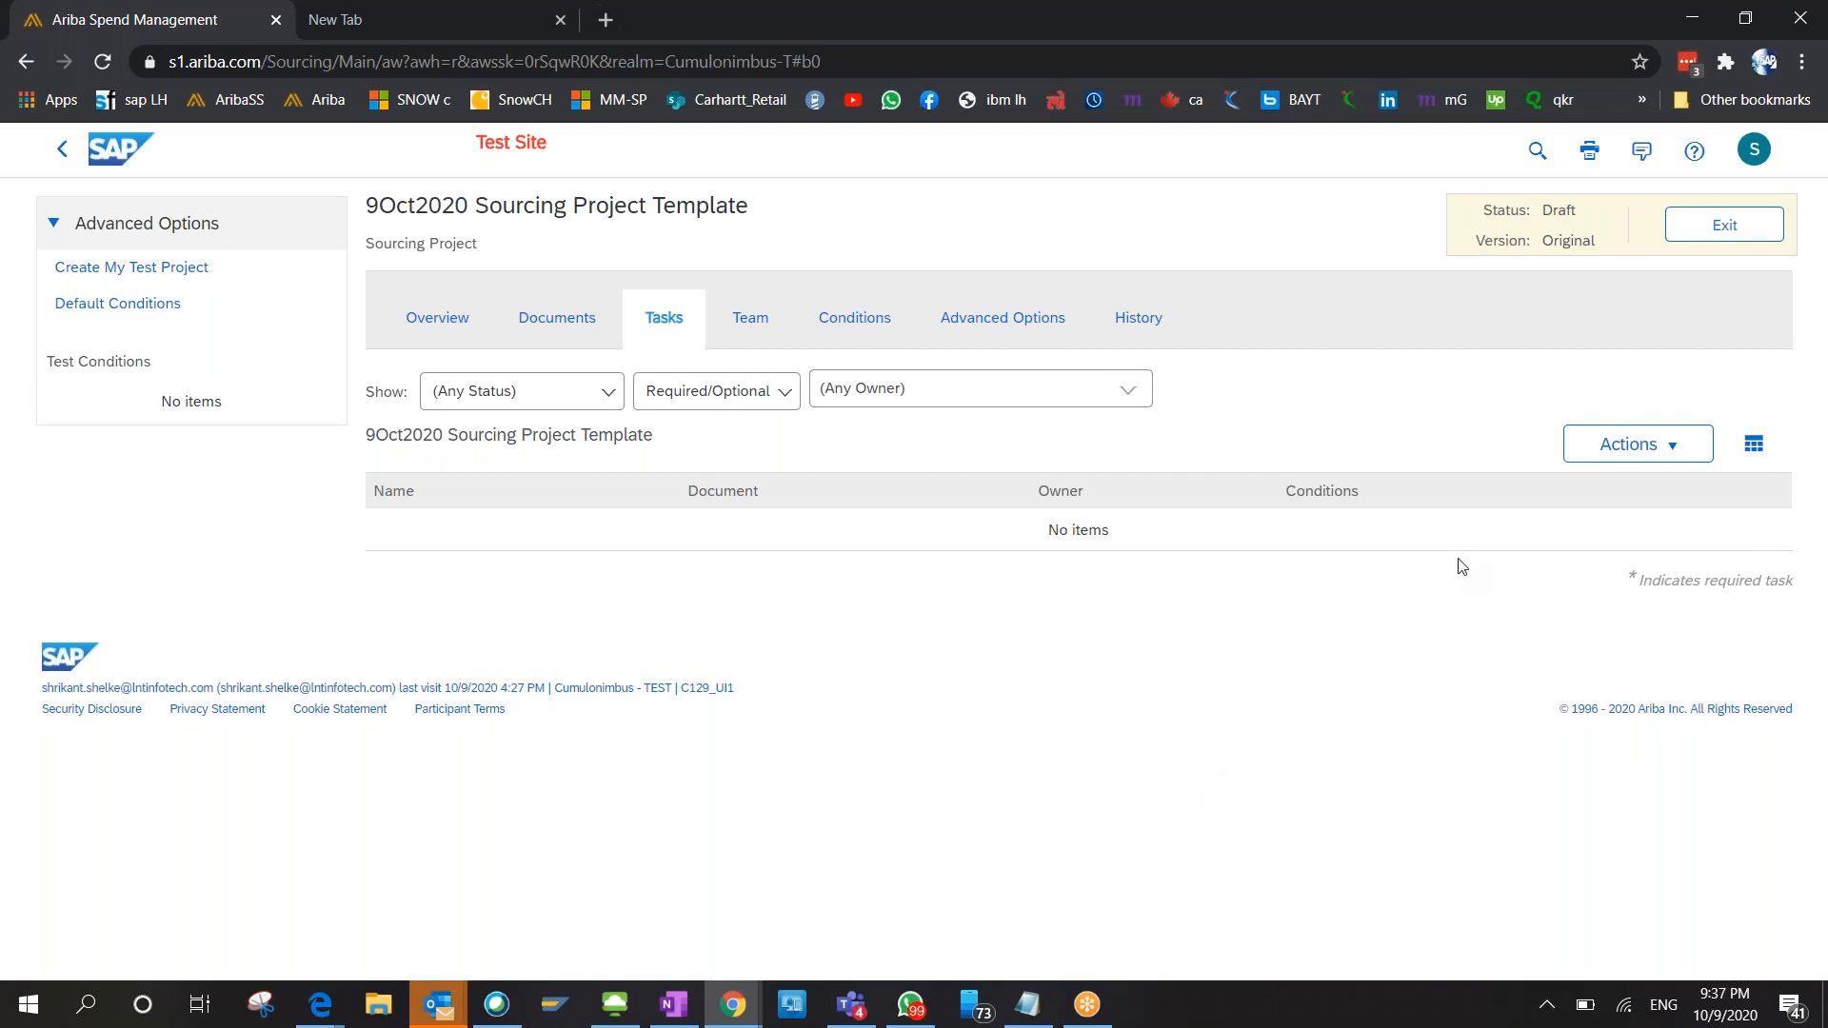
Create a phase titled Sourcing Project 9oct in the template's tasks.
{"action": "left_click", "coordinate": [1632, 445]}
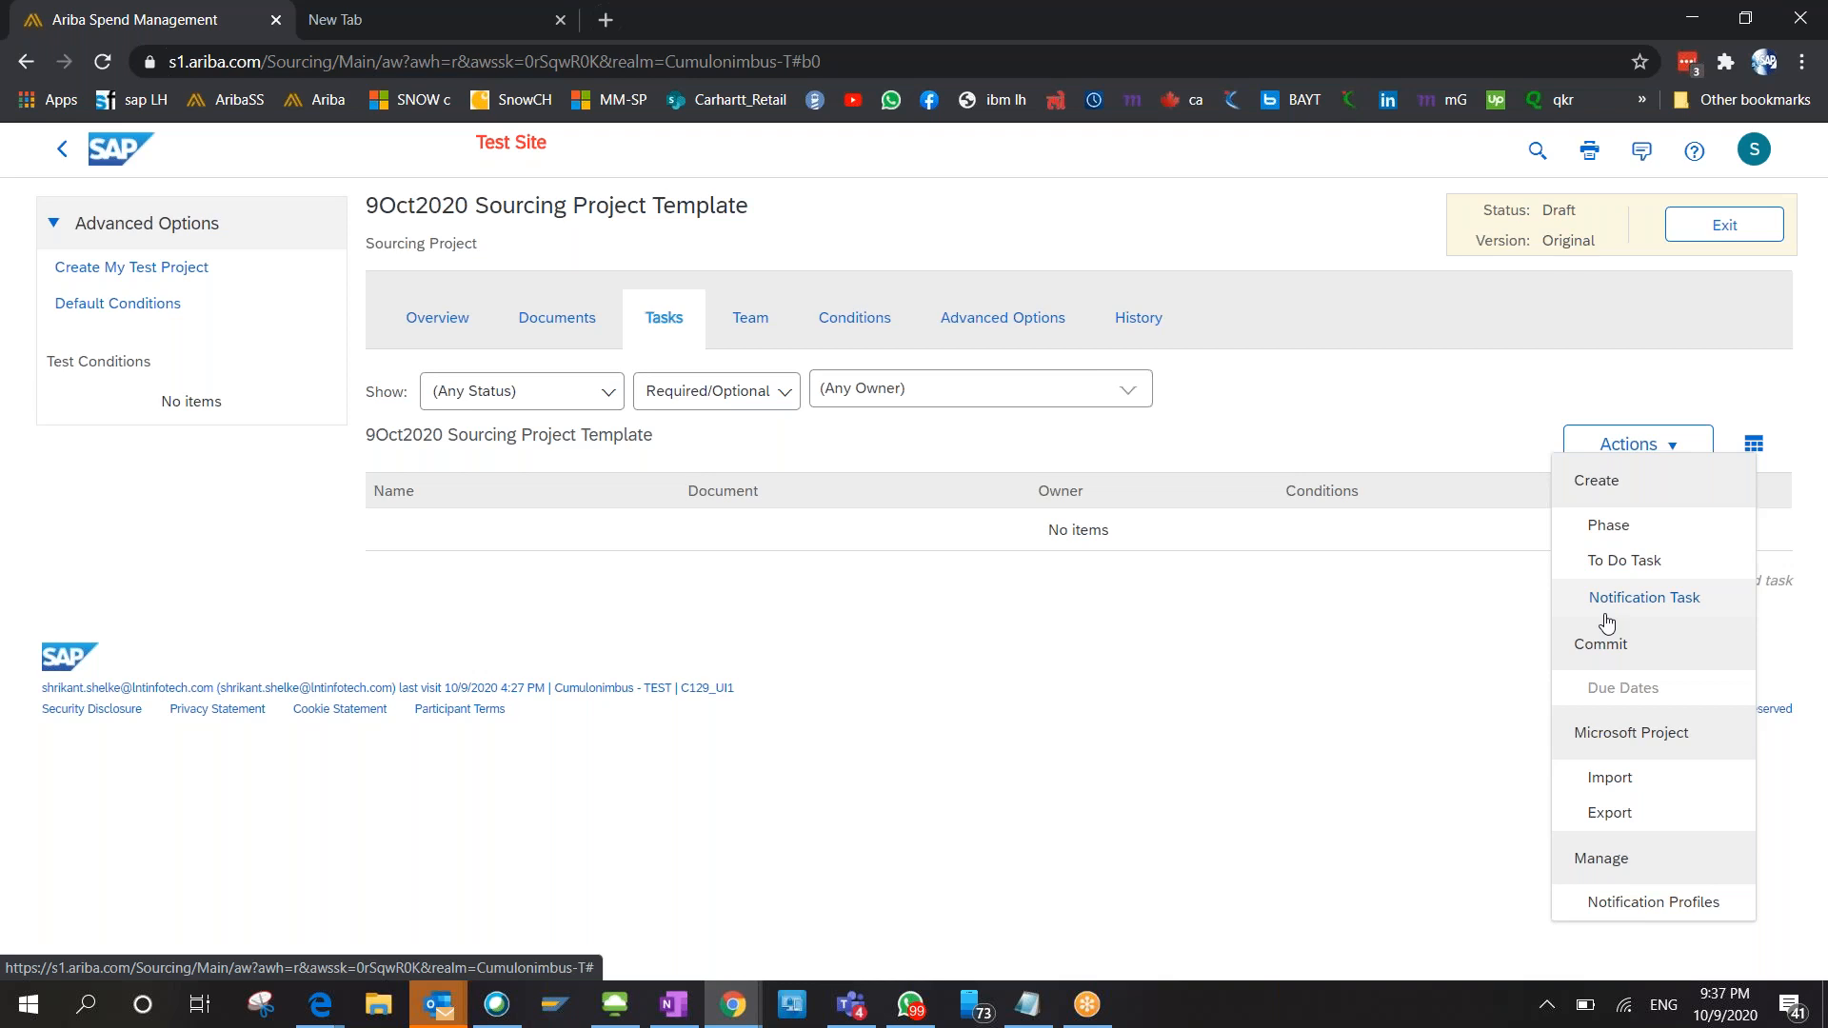
{"action": "left_click", "coordinate": [1608, 526]}
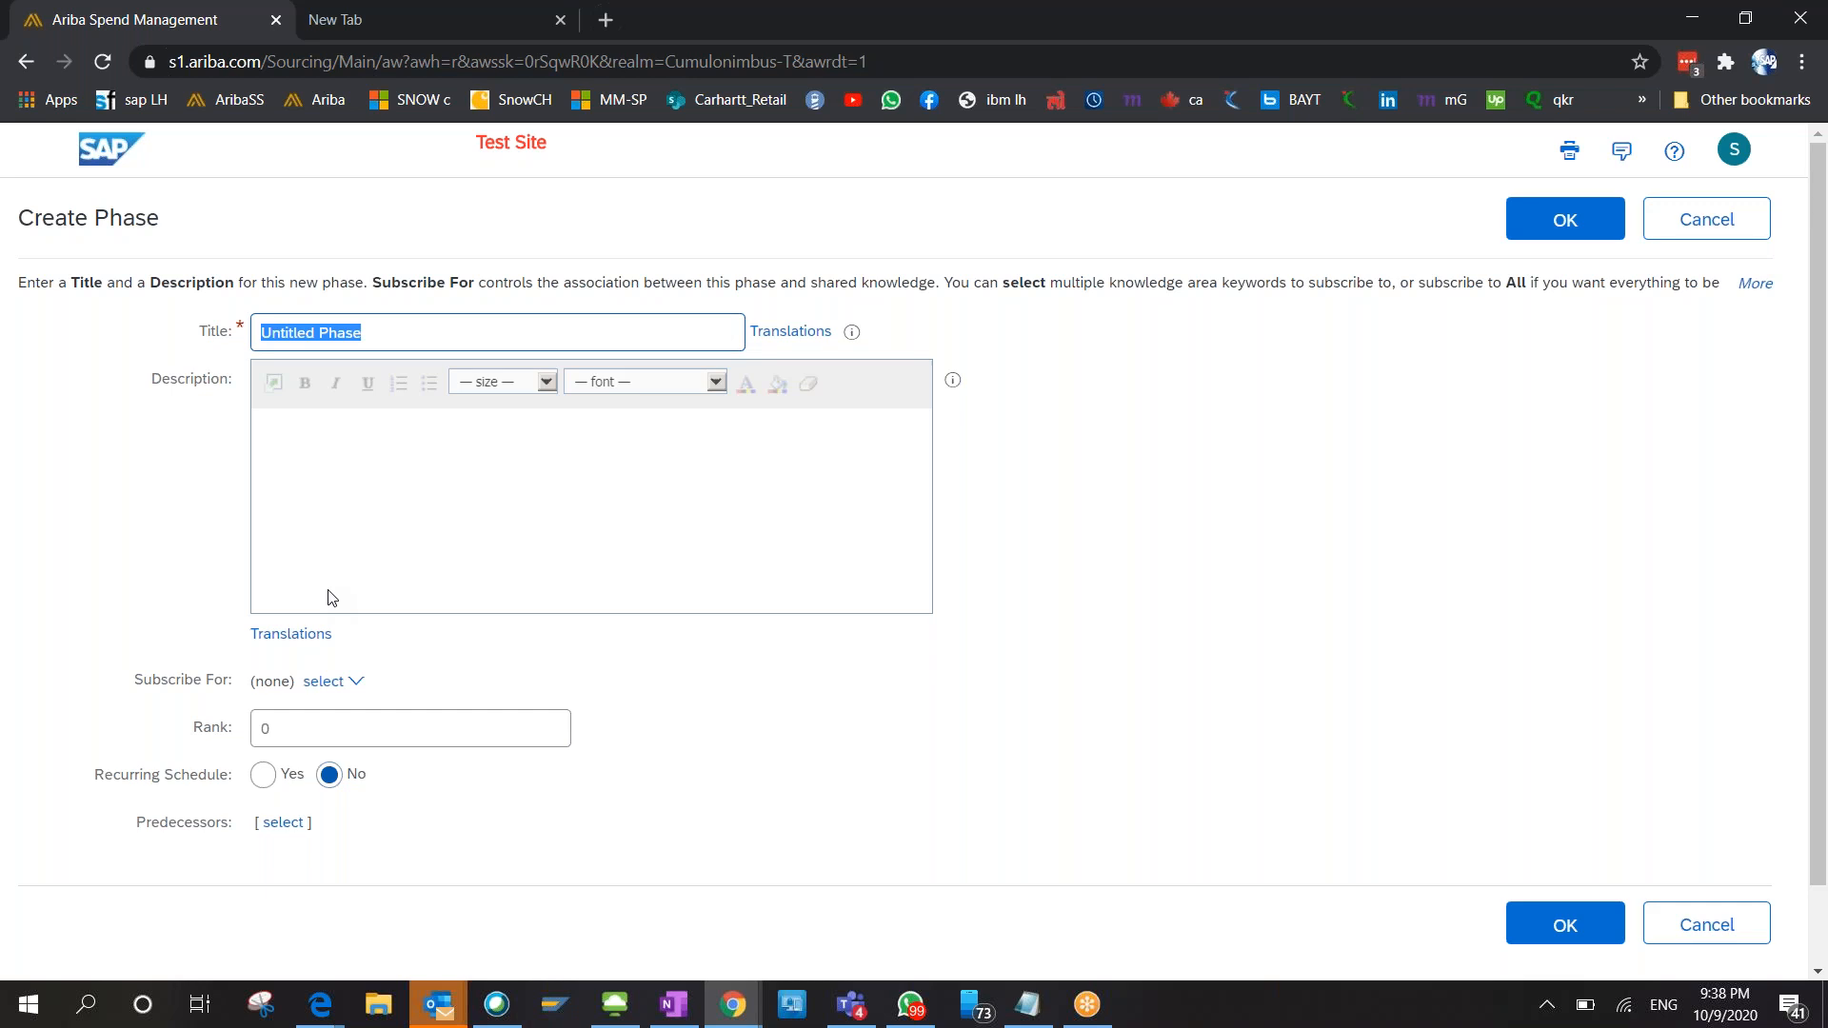
{"action": "key", "text": "BackSpace"}
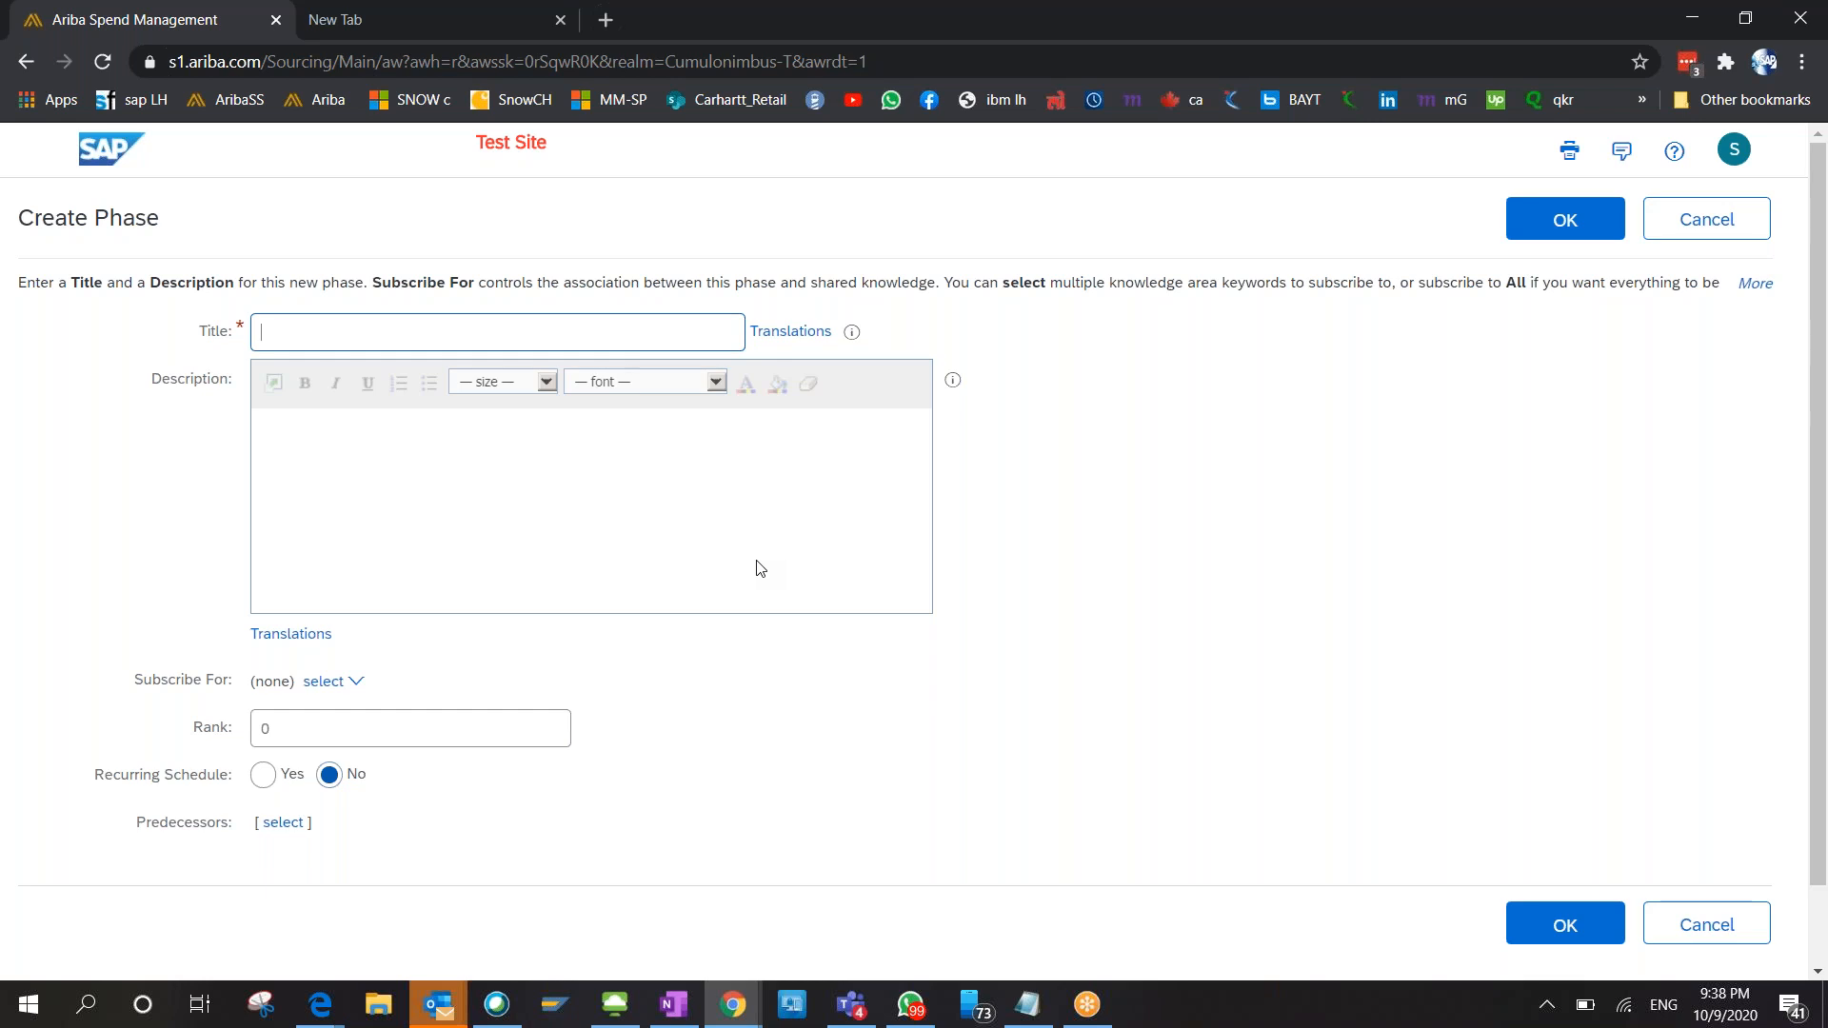
{"action": "type", "text": "Sou"}
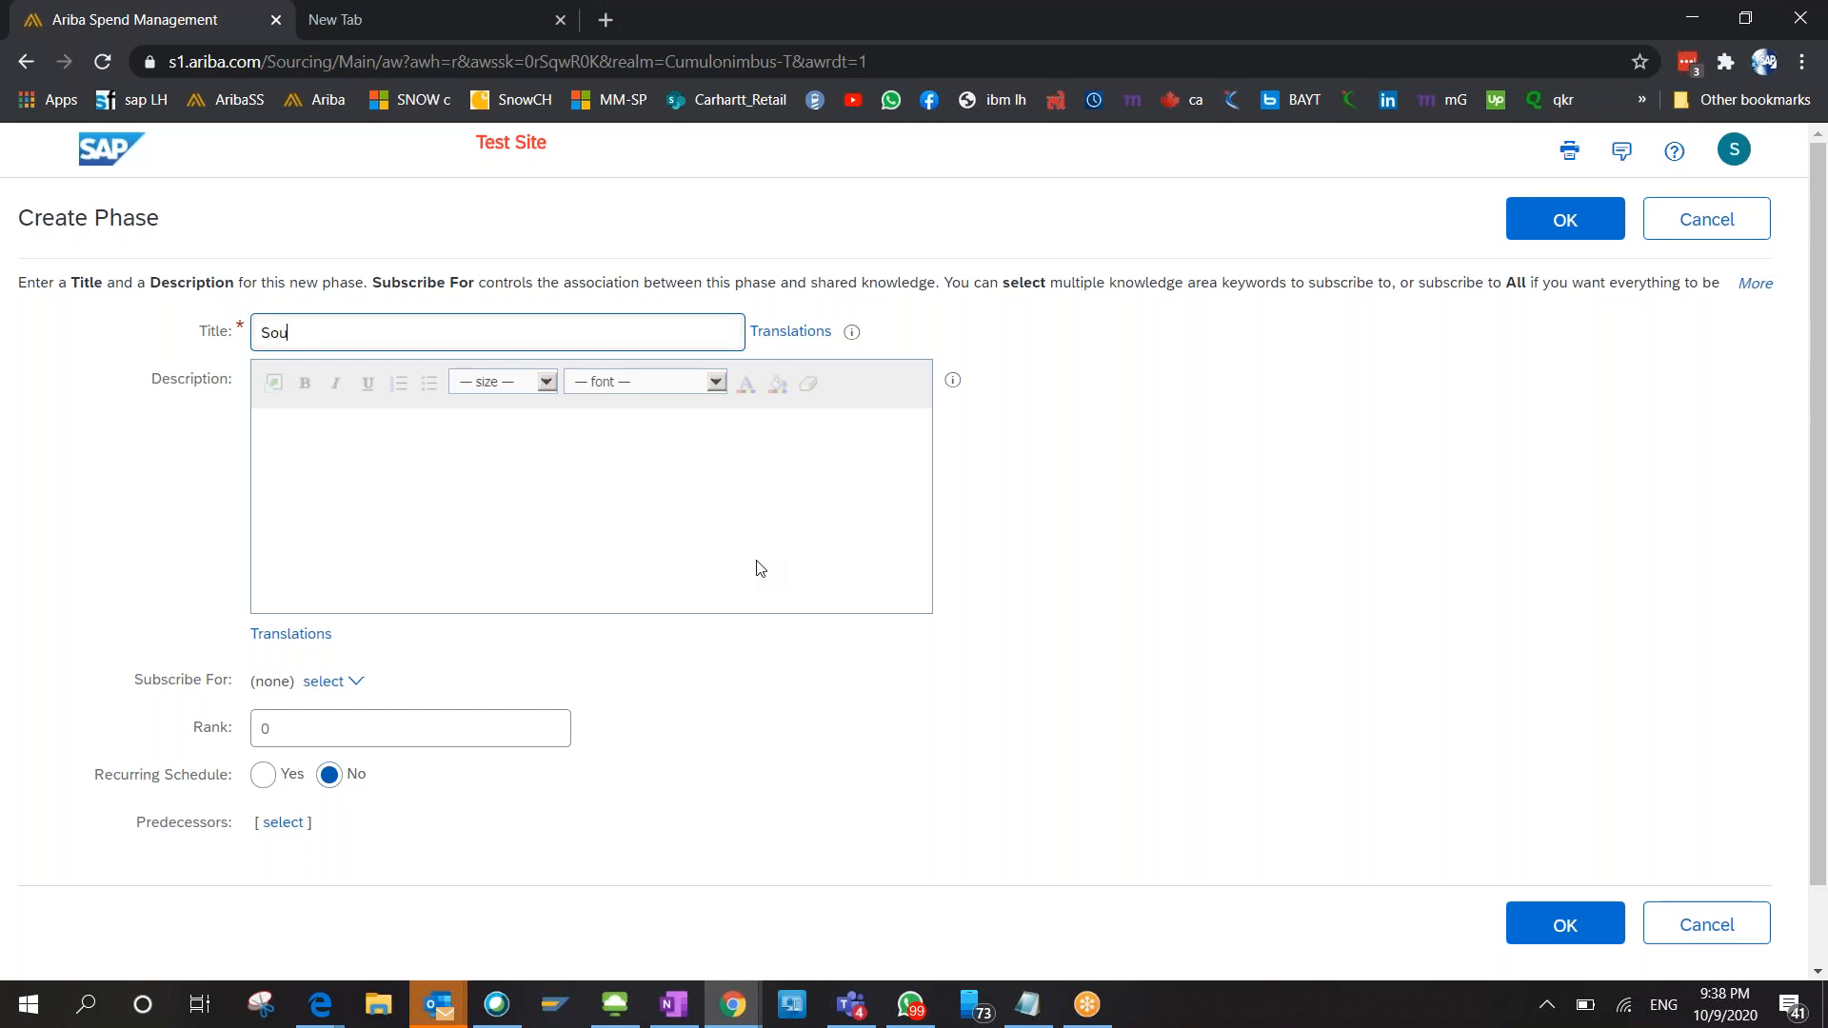
{"action": "type", "text": "rcing Project 9oct"}
{"action": "left_click", "coordinate": [1596, 918]}
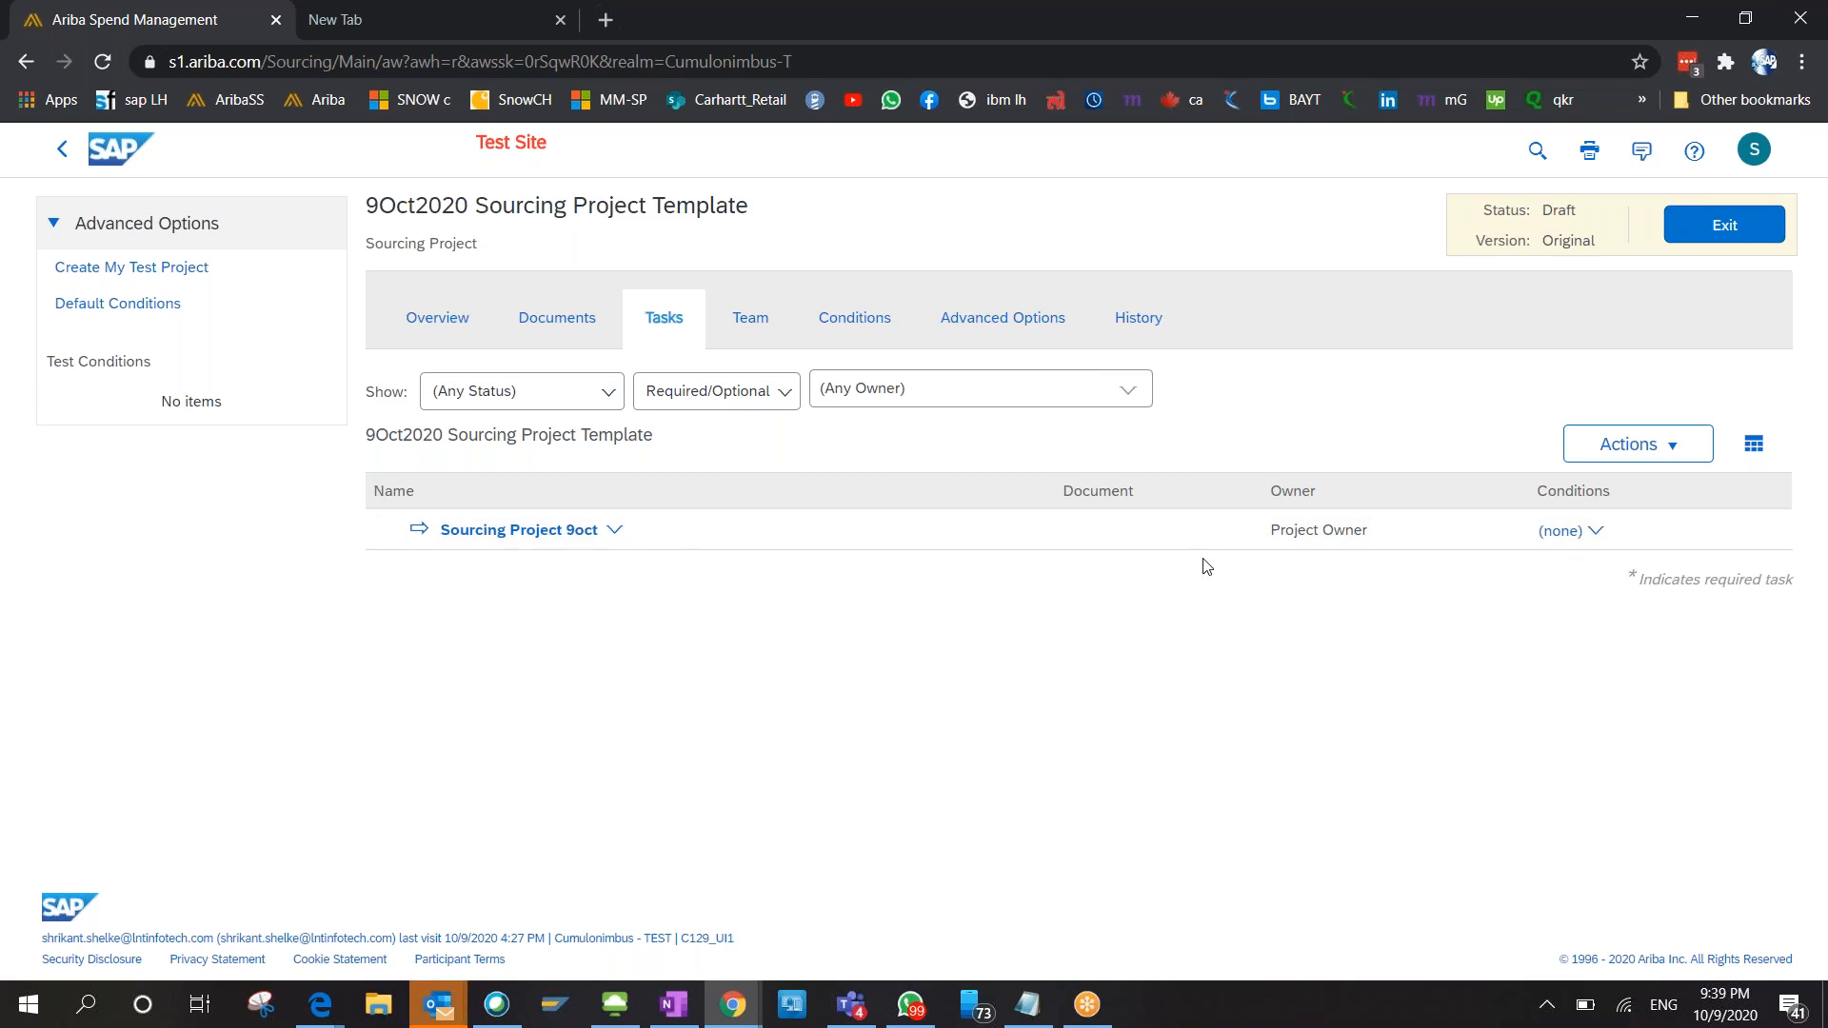
Start a new To Do task in the template and title it Sourcing Project New Task.
{"action": "left_click", "coordinate": [1623, 446]}
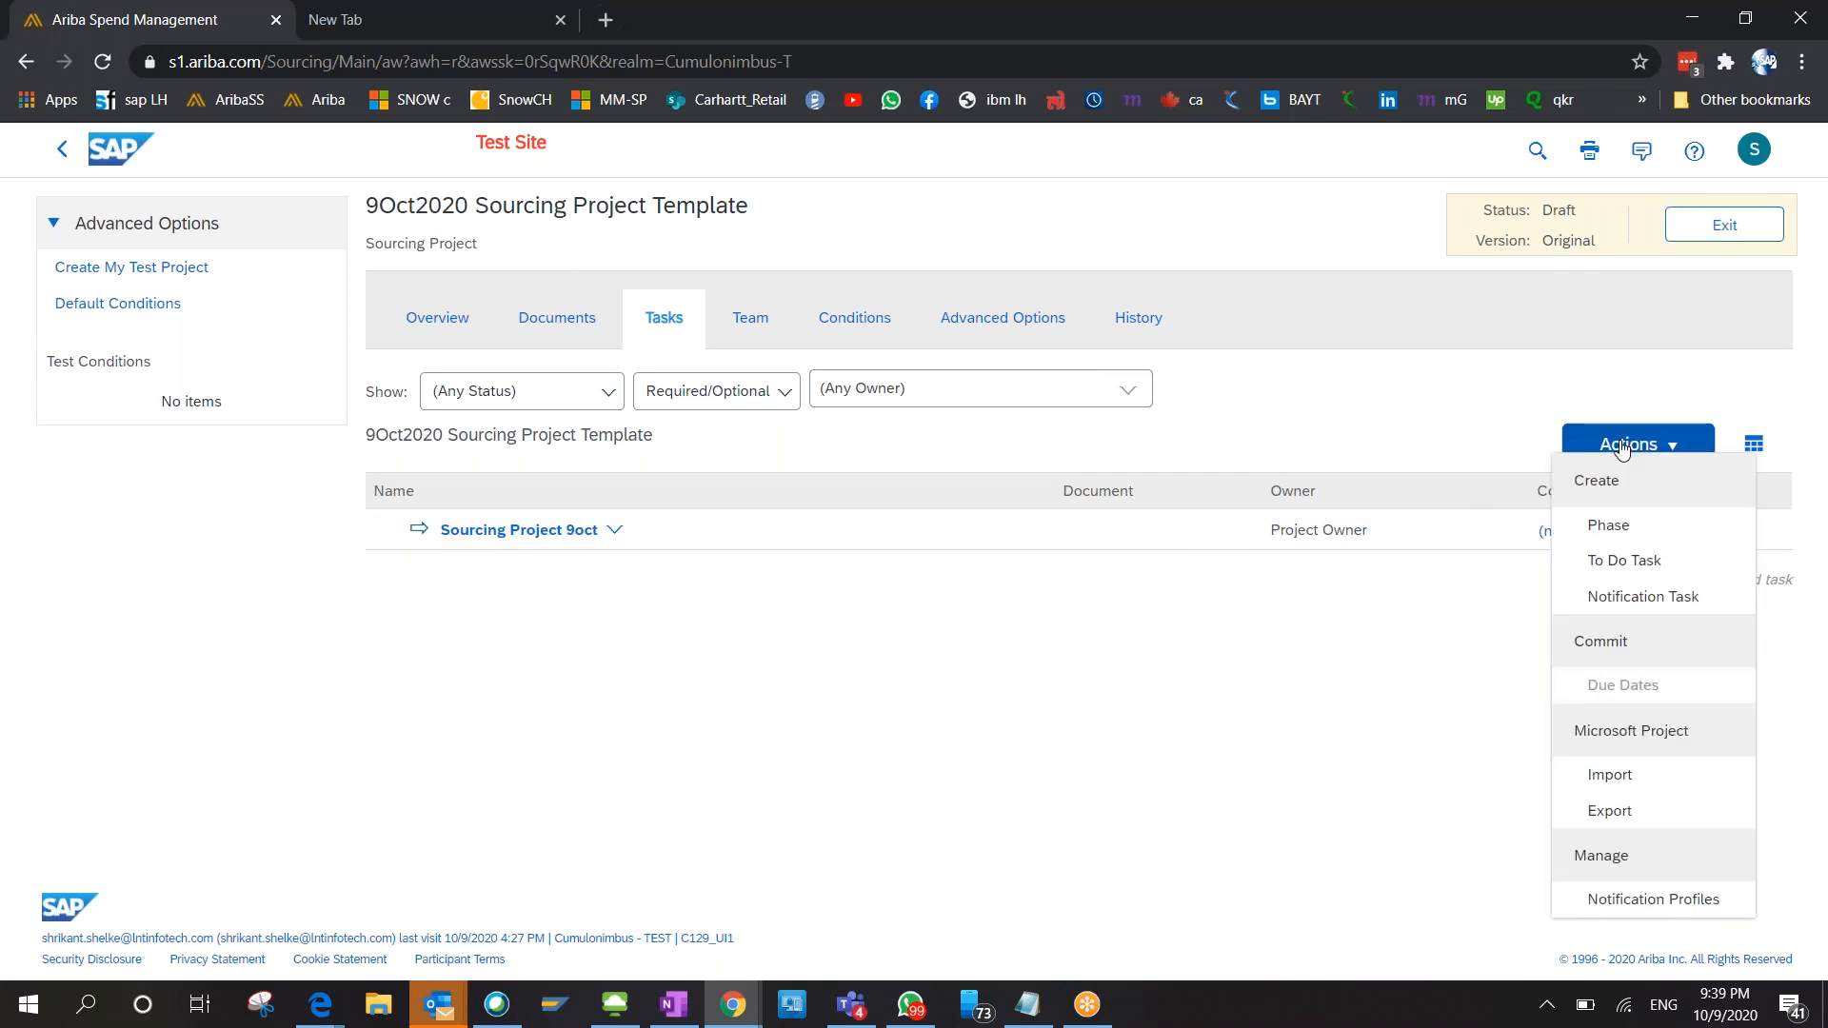
{"action": "left_click", "coordinate": [1624, 559]}
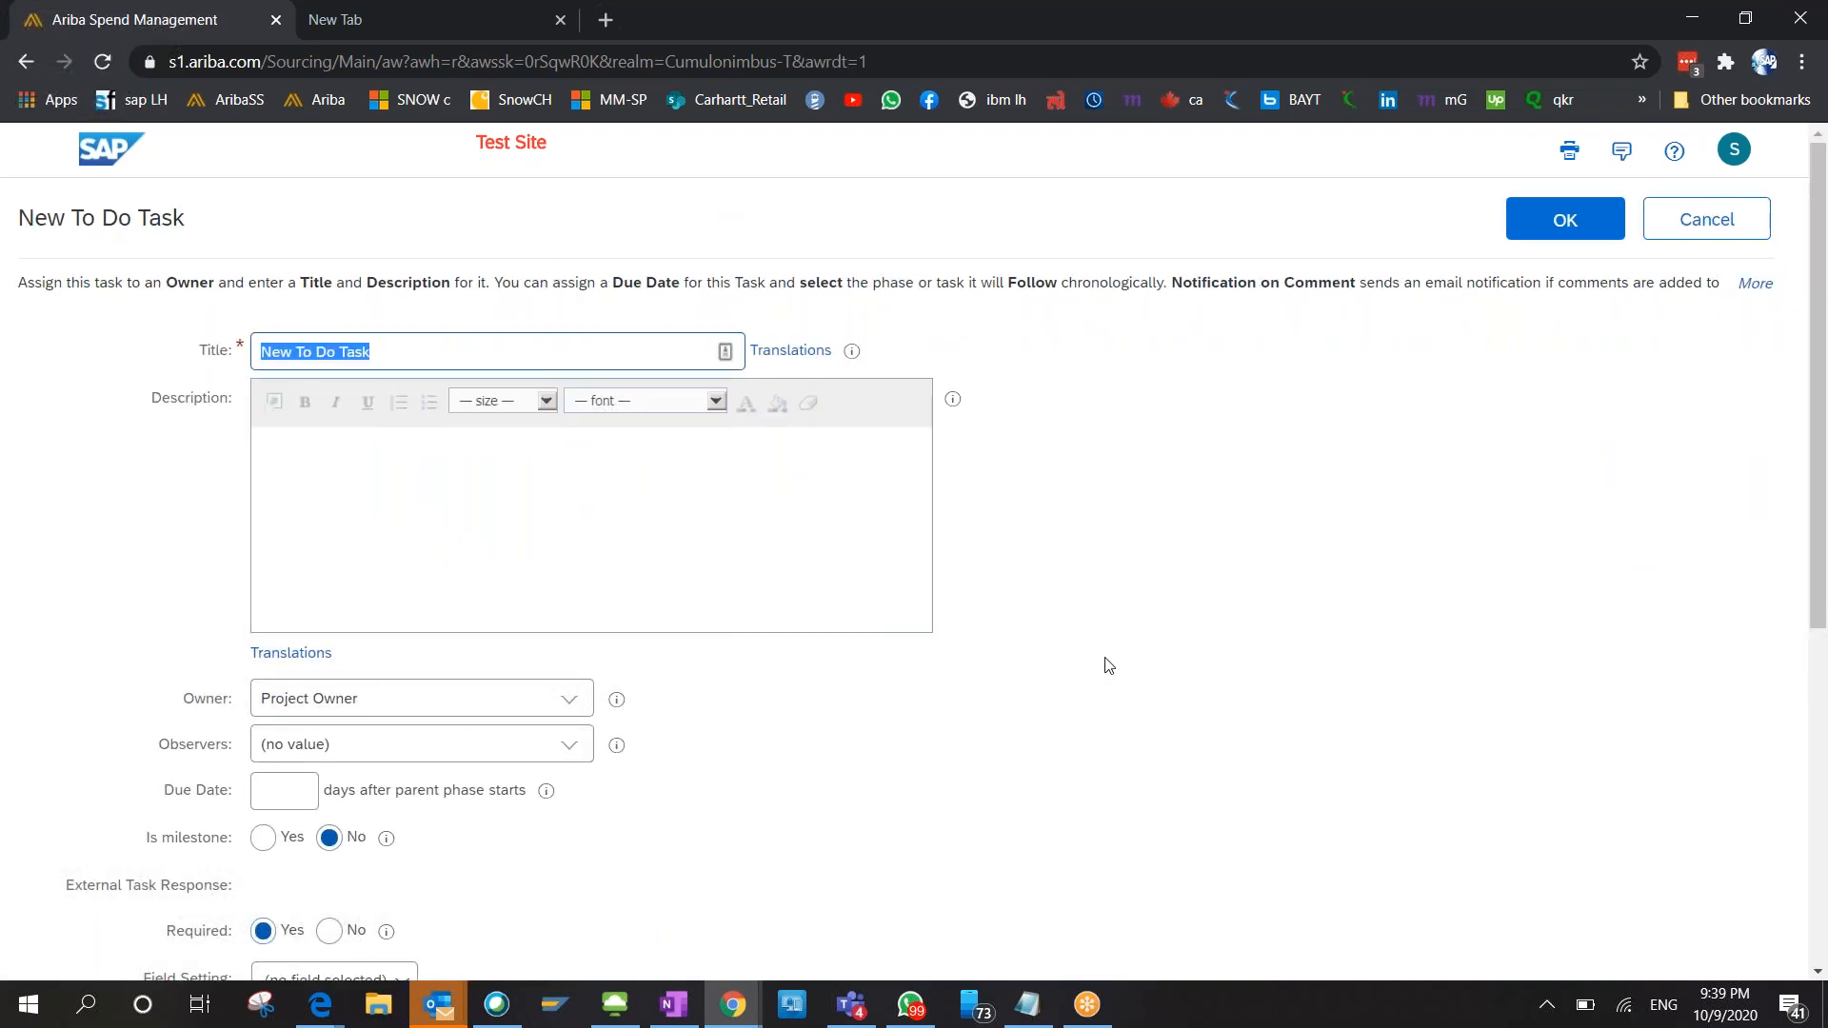
{"action": "key", "text": "BackSpace"}
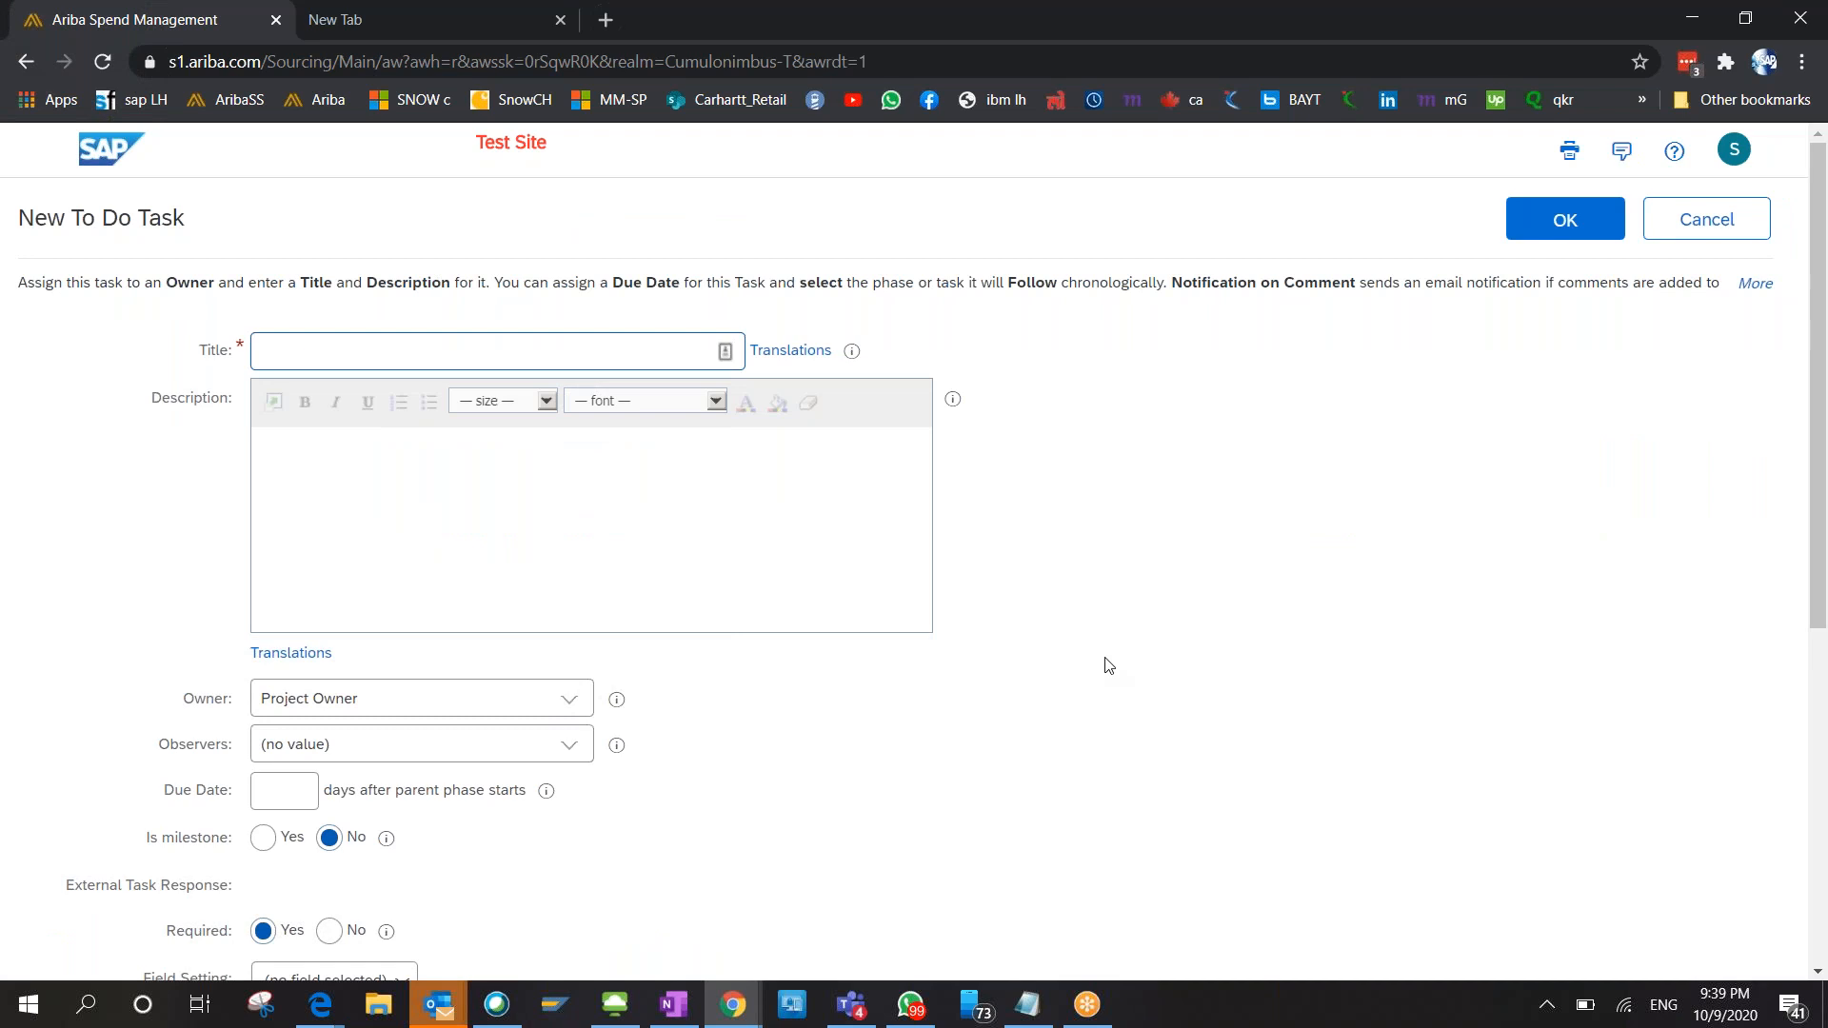
{"action": "type", "text": "Sourcing Project T"}
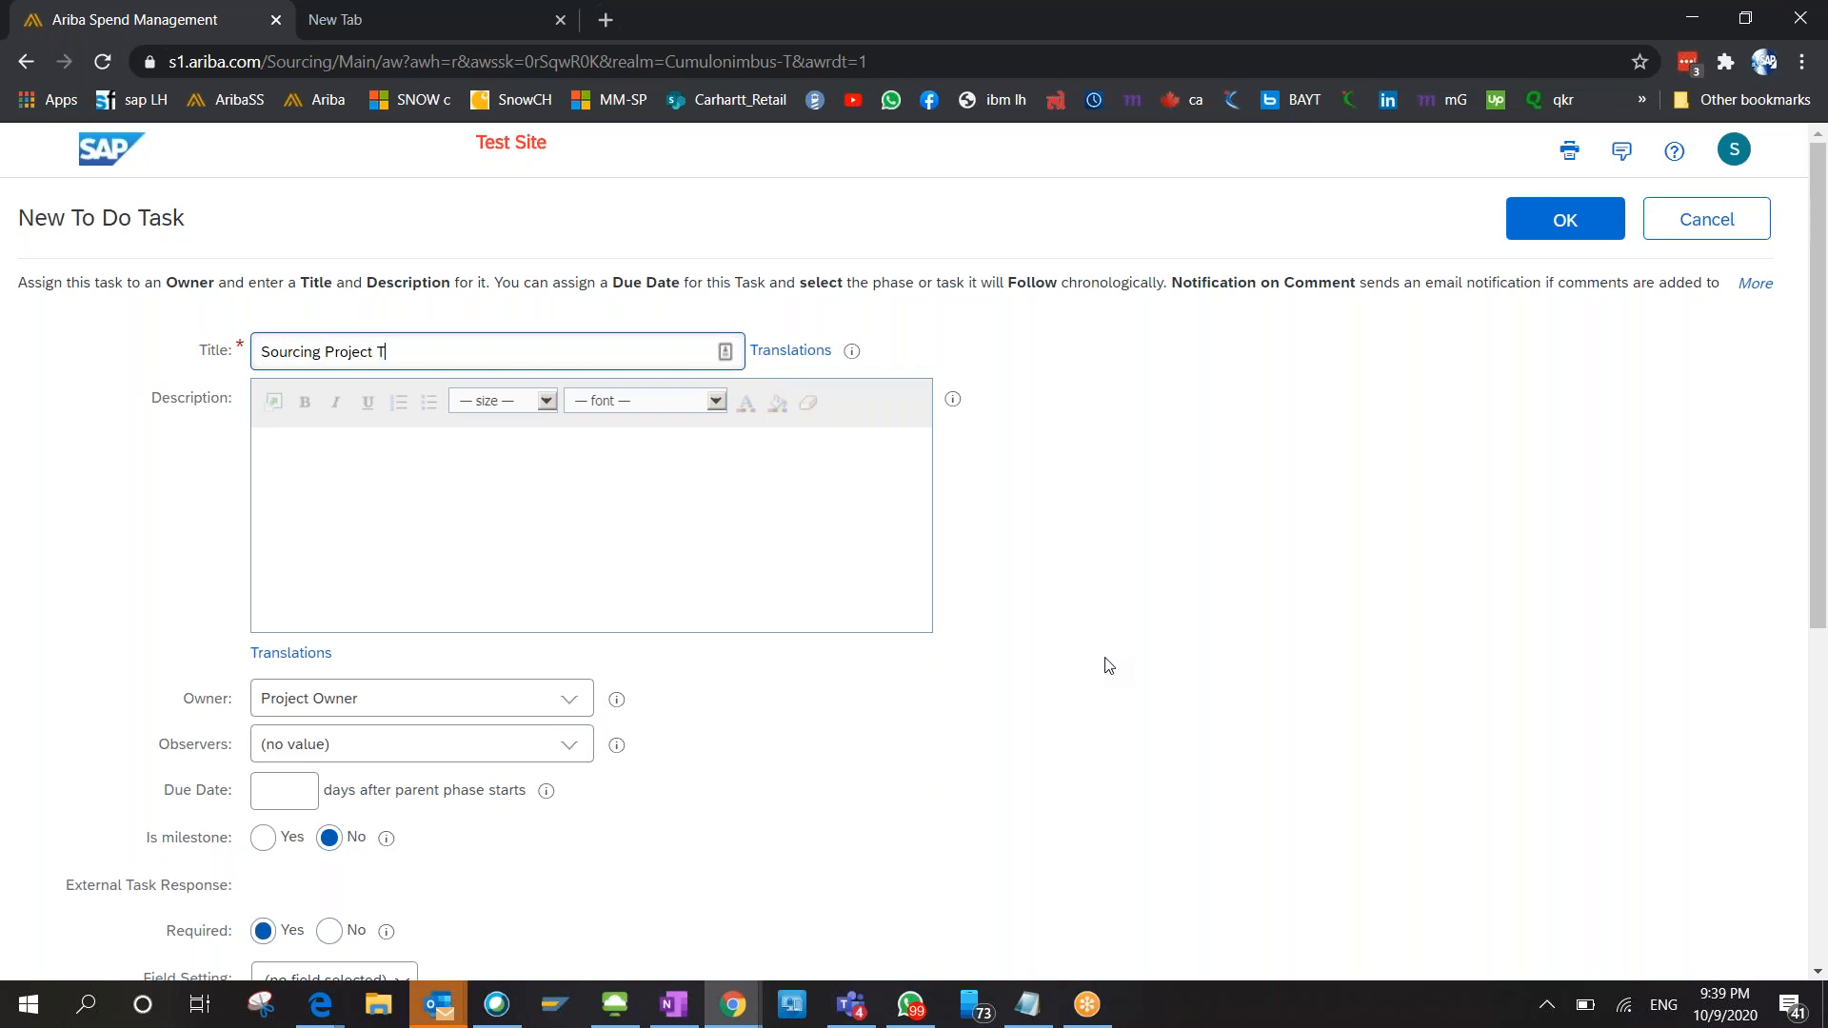
{"action": "type", "text": " New Task"}
{"action": "left_click", "coordinate": [854, 756]}
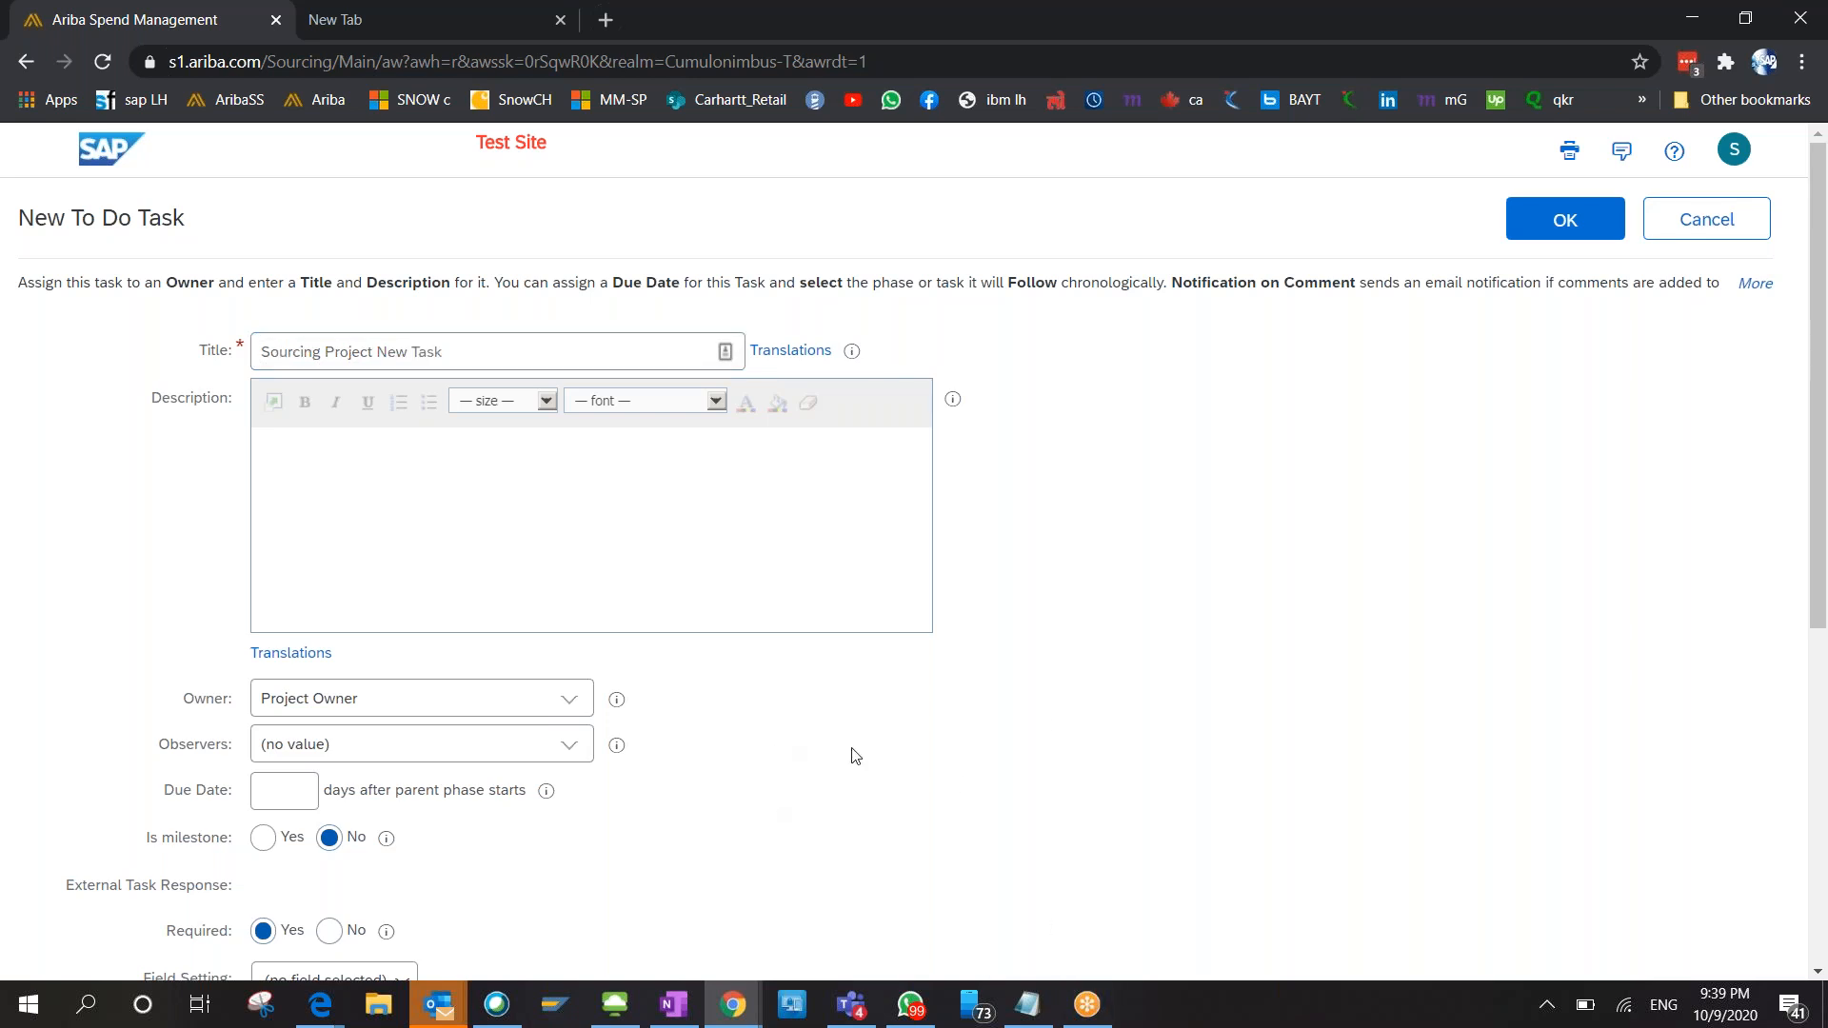
Enter "CLearing docuemntation from vendor is expected to be completed." as the new To Do task's description.
{"action": "scroll", "coordinate": [854, 756], "scroll_direction": "down", "scroll_amount": 5}
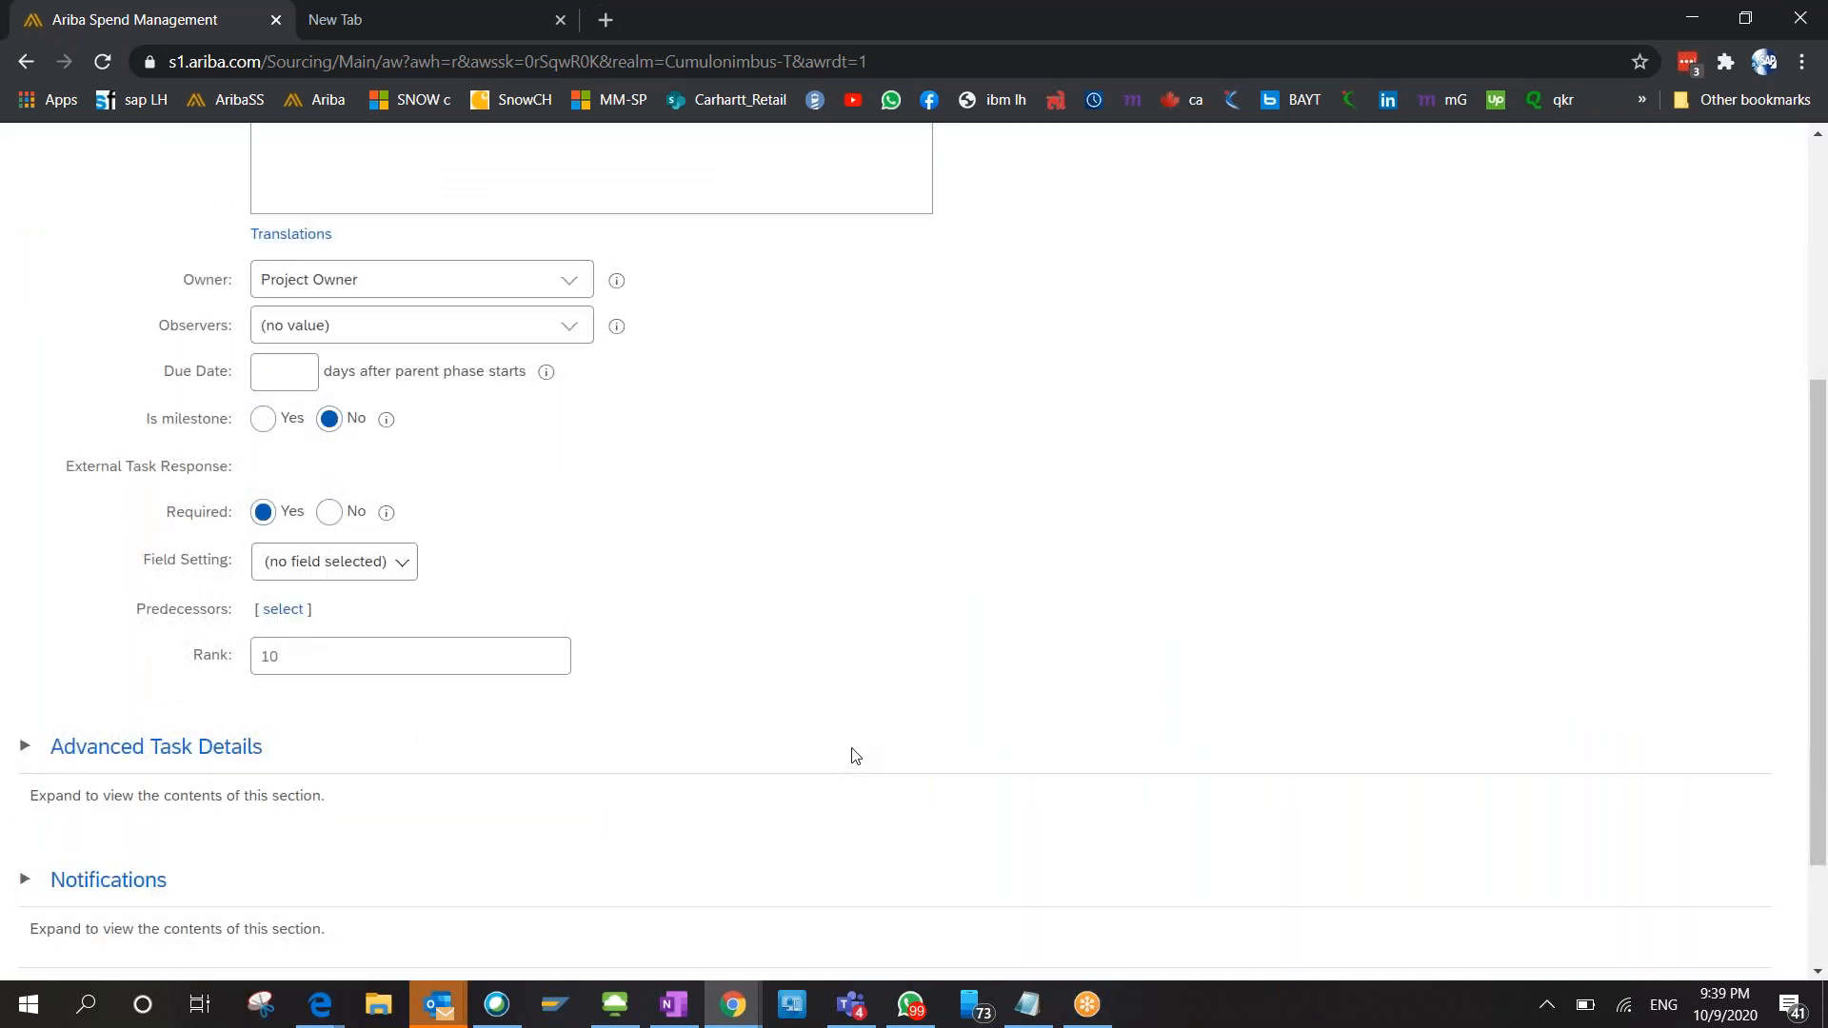
{"action": "scroll", "coordinate": [854, 756], "scroll_direction": "up", "scroll_amount": 5}
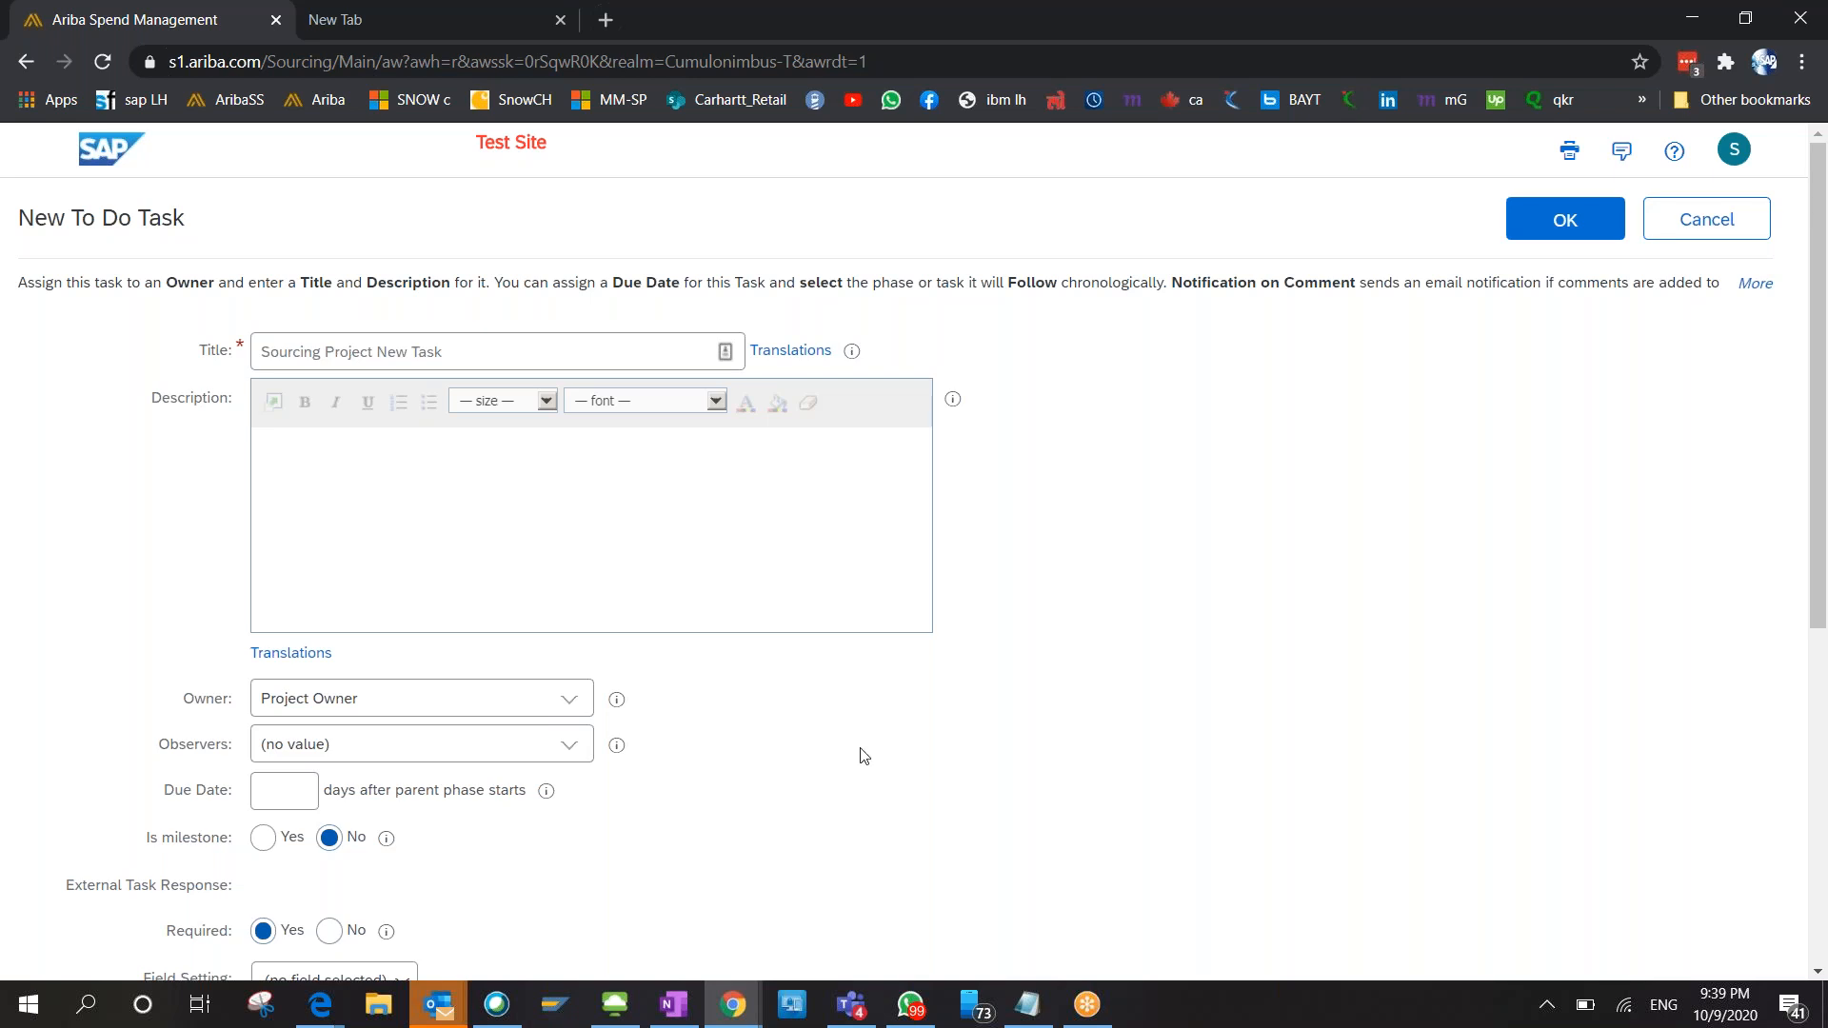
{"action": "scroll", "coordinate": [864, 755], "scroll_direction": "down", "scroll_amount": 1}
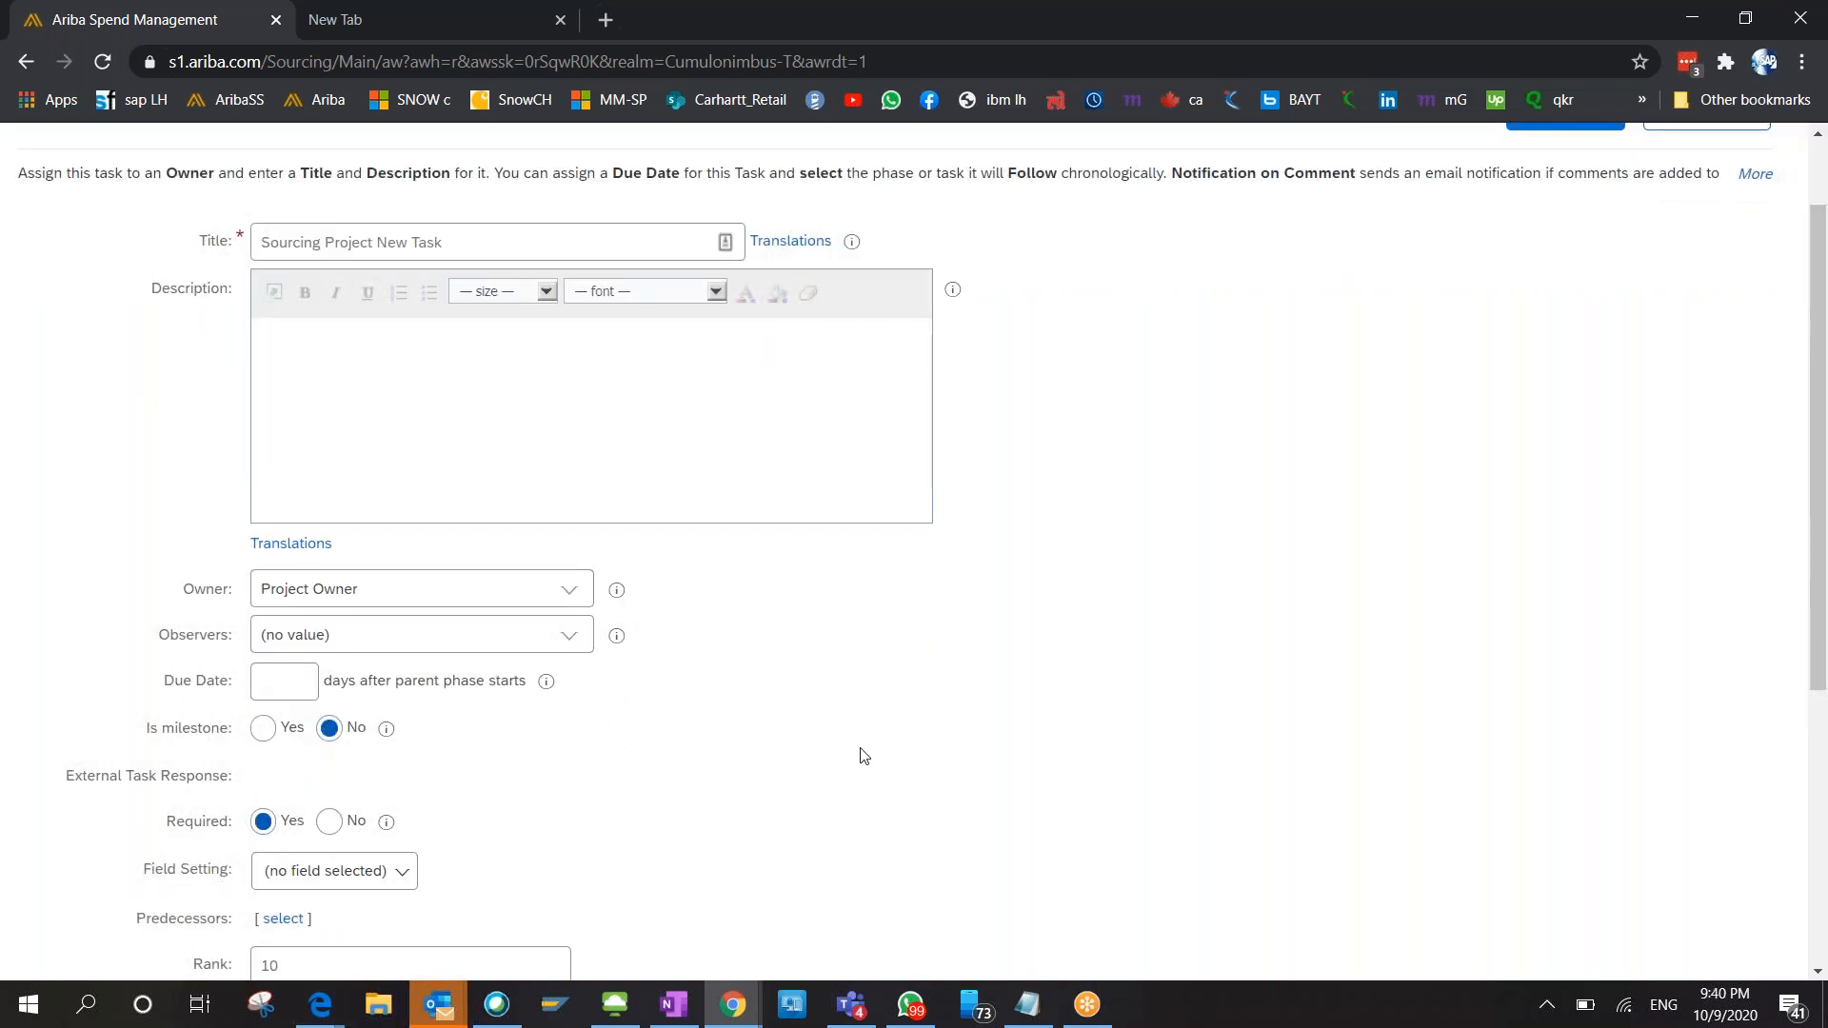
{"action": "scroll", "coordinate": [864, 756], "scroll_direction": "down", "scroll_amount": 1}
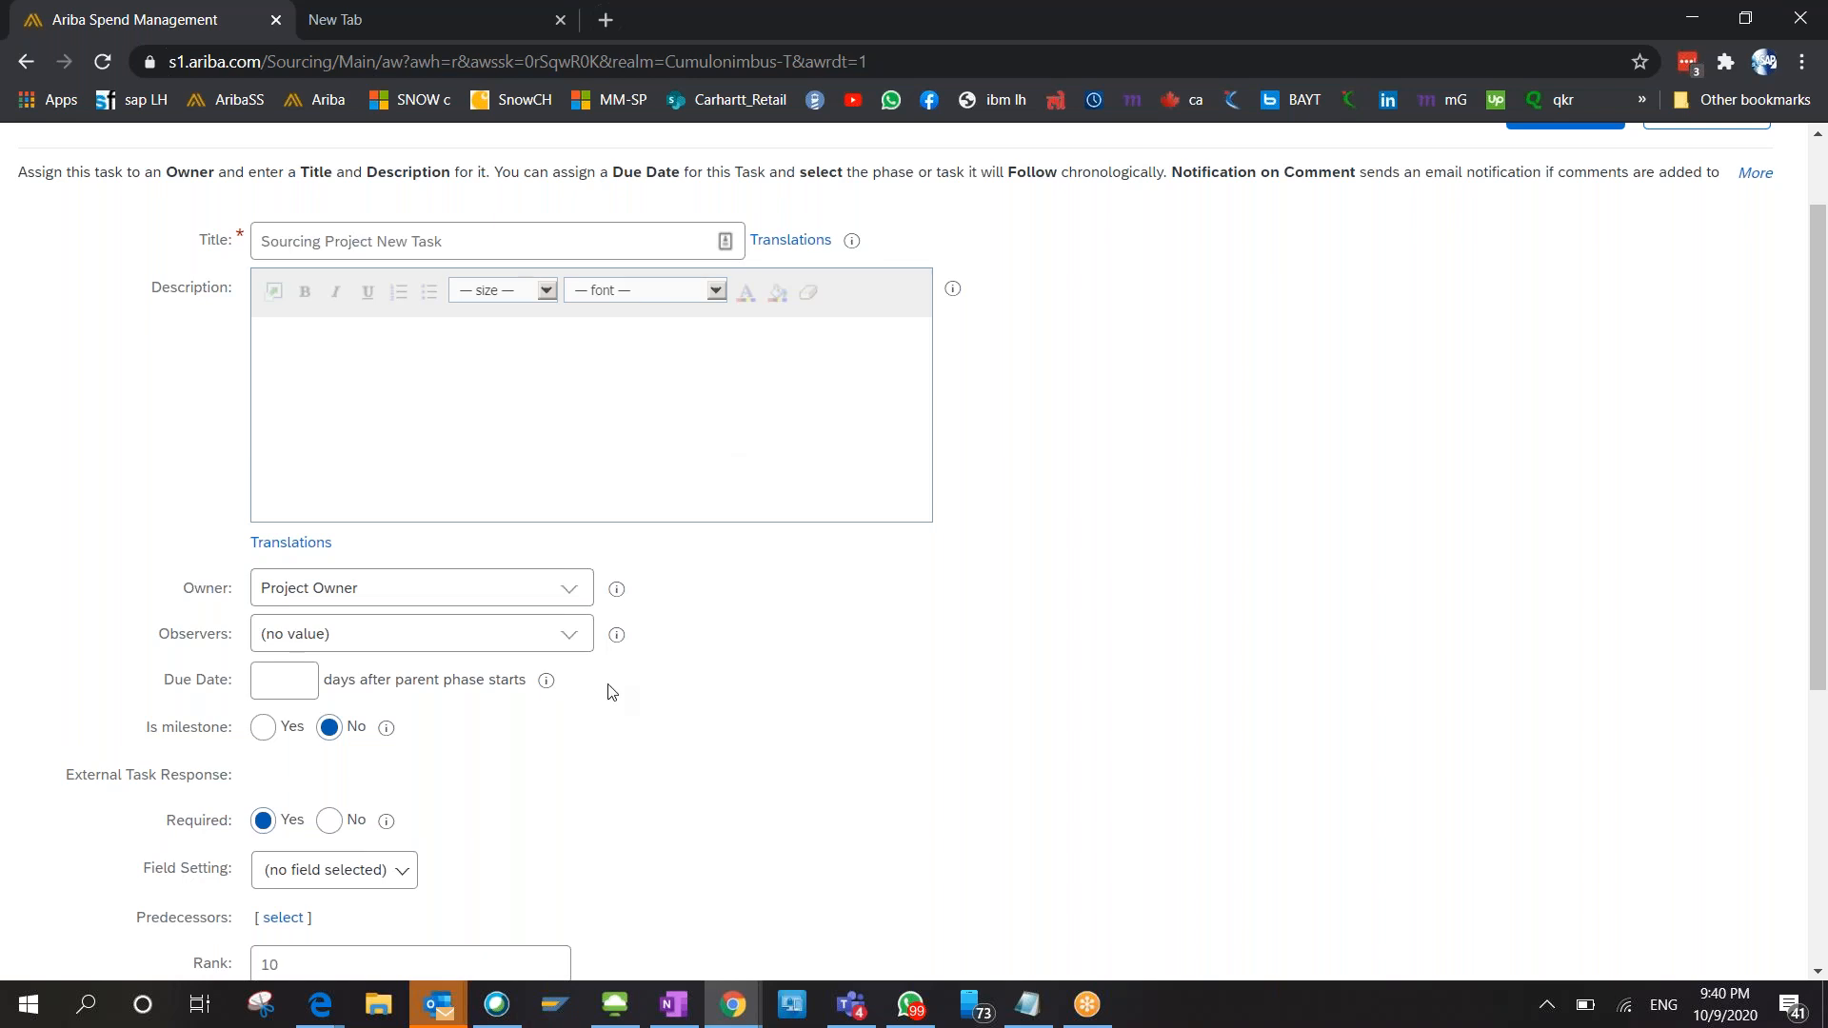
{"action": "scroll", "coordinate": [611, 692], "scroll_direction": "down", "scroll_amount": 5}
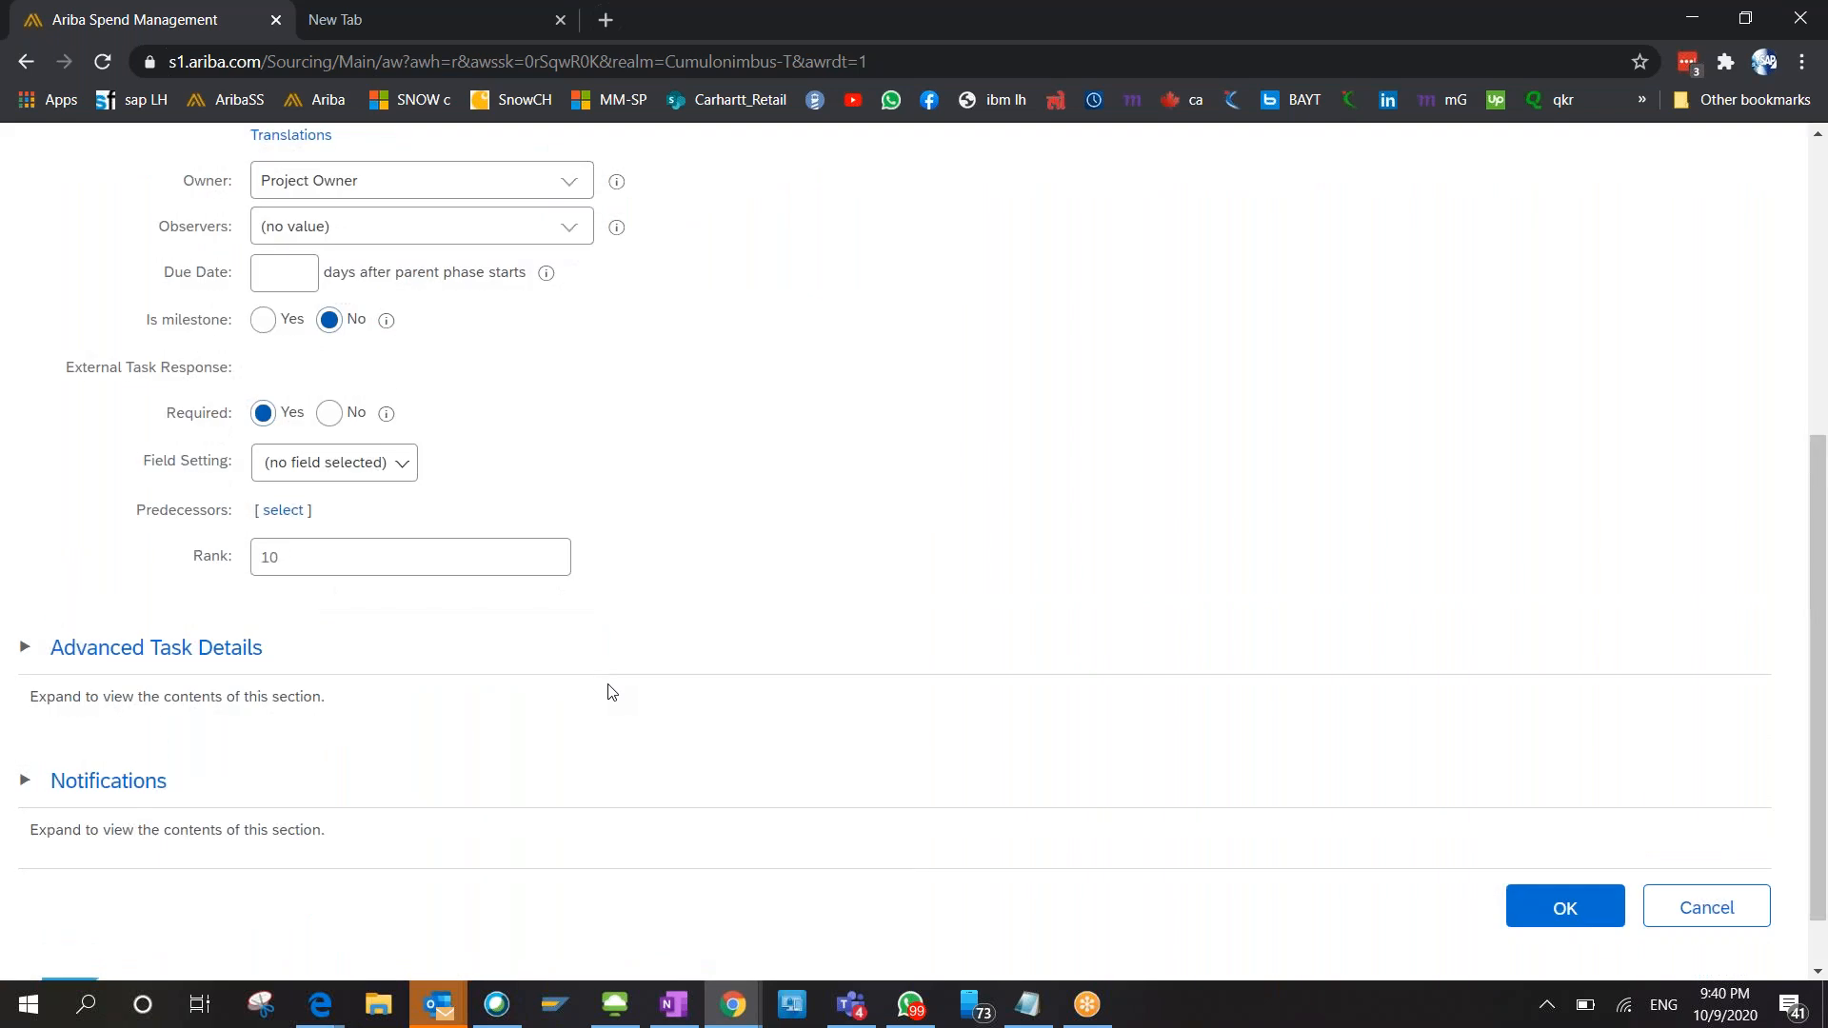
{"action": "scroll", "coordinate": [611, 692], "scroll_direction": "up", "scroll_amount": 5}
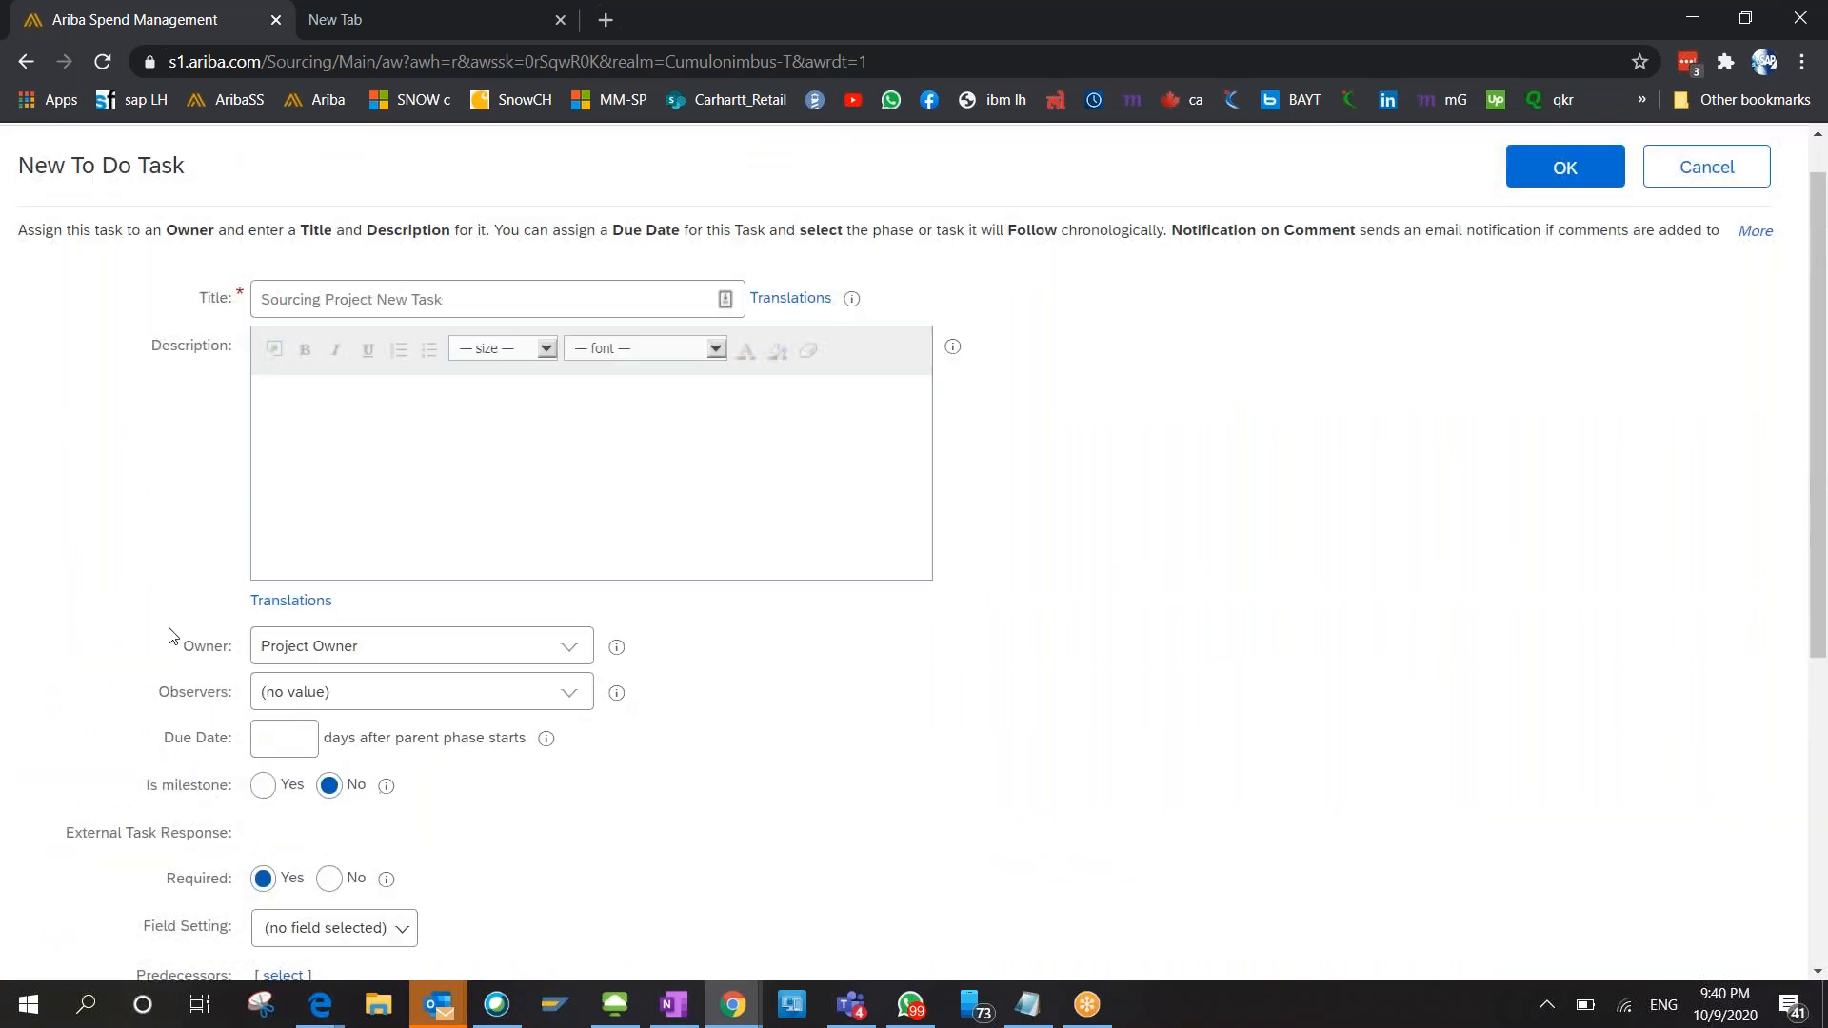
{"action": "left_click", "coordinate": [371, 458]}
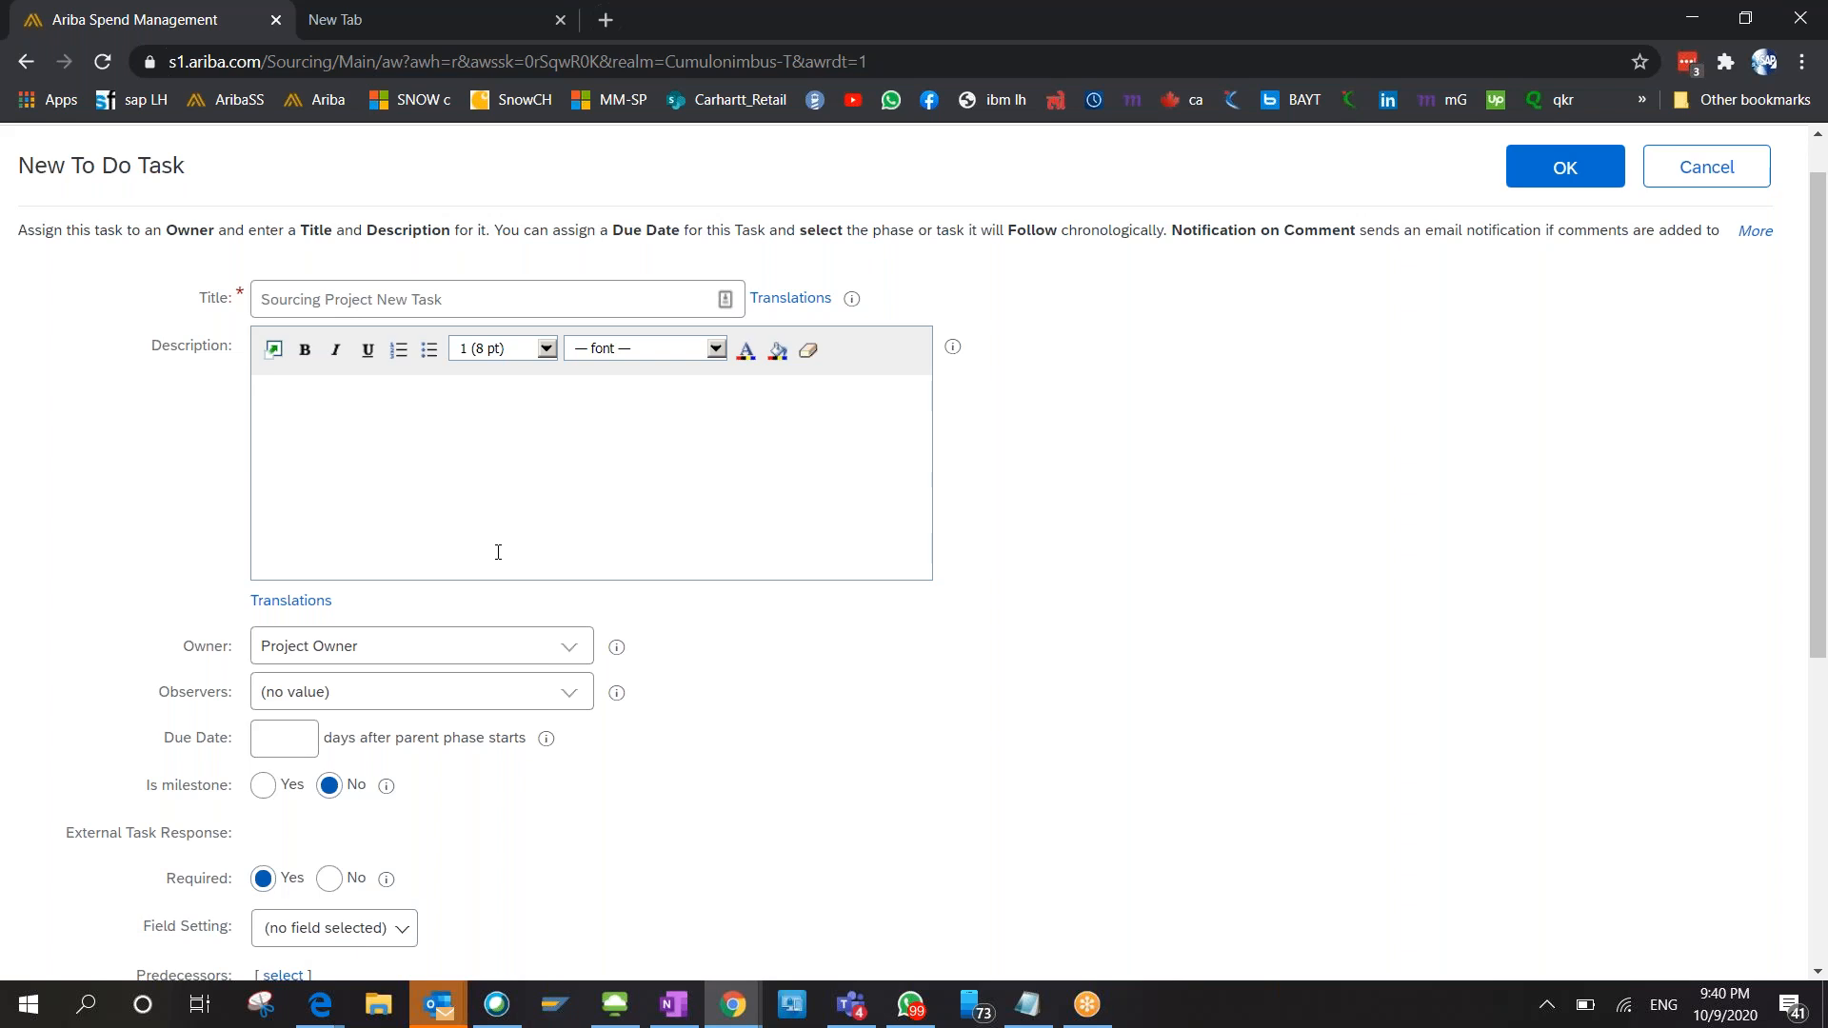
{"action": "type", "text": "CLearing docuemntation from vendor is expe"}
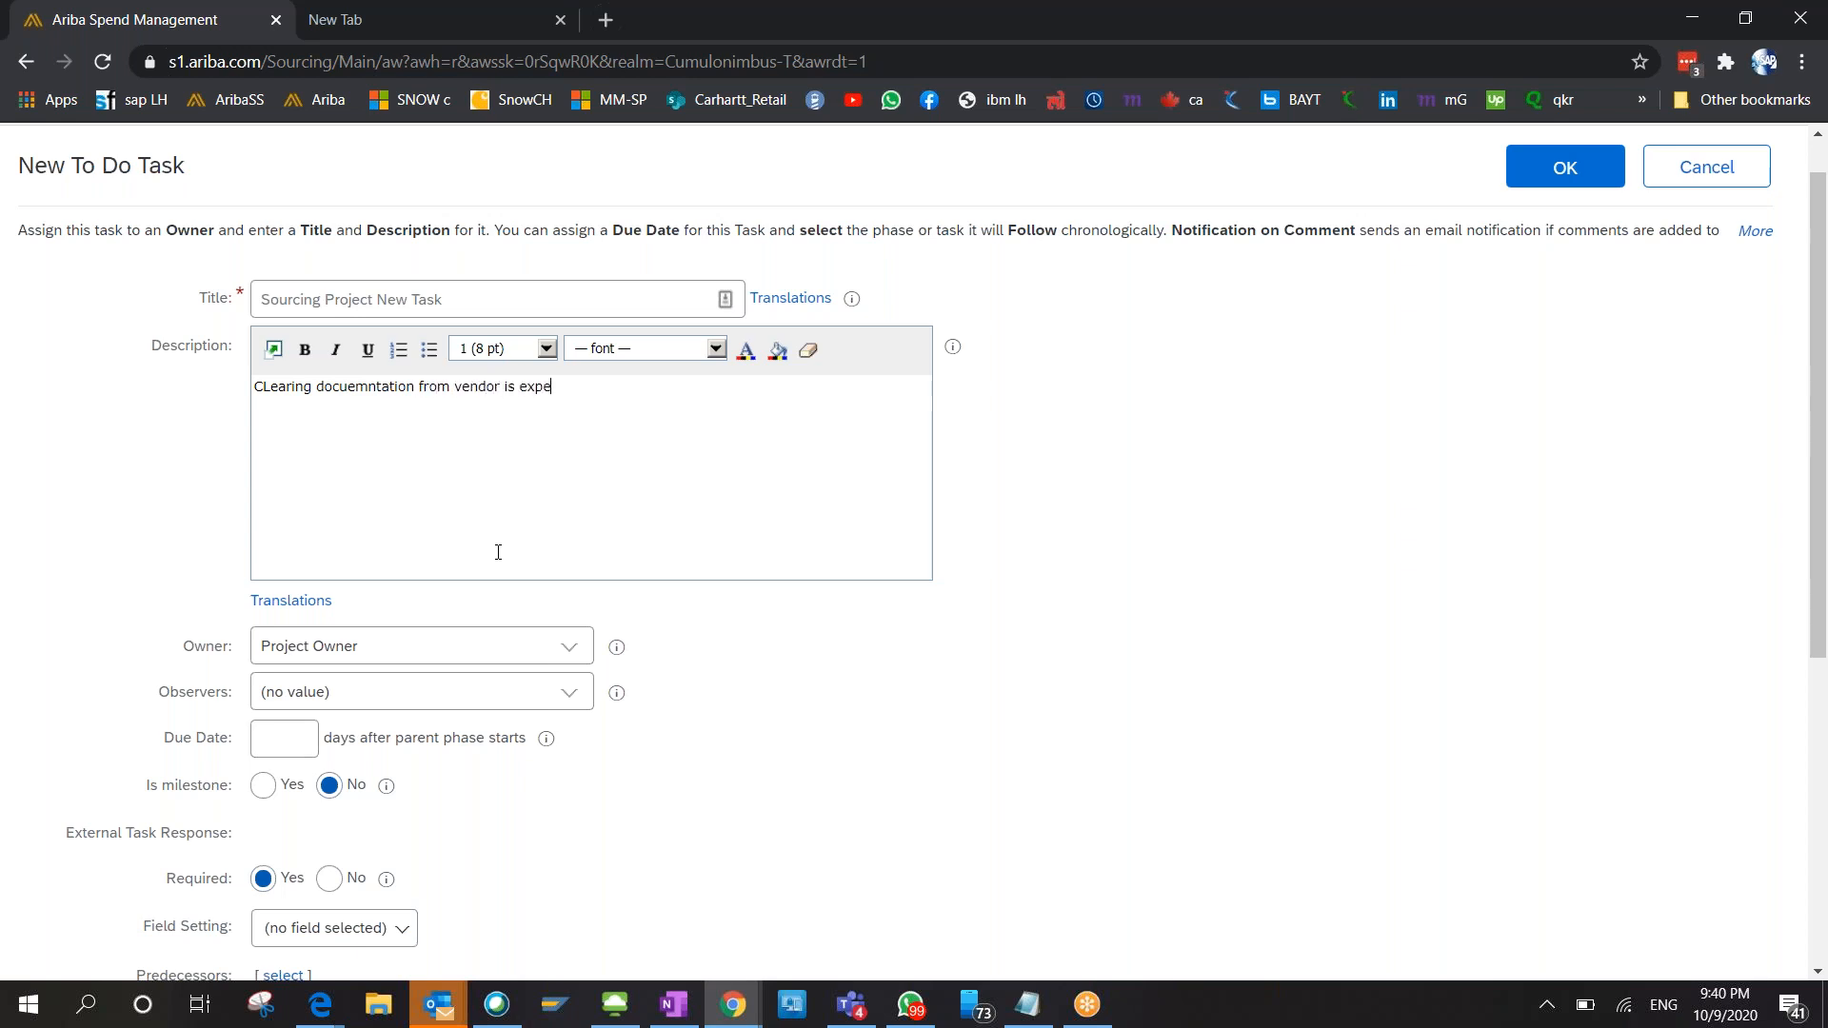
{"action": "type", "text": "cted to be completed."}
{"action": "scroll", "coordinate": [498, 552], "scroll_direction": "down", "scroll_amount": 3}
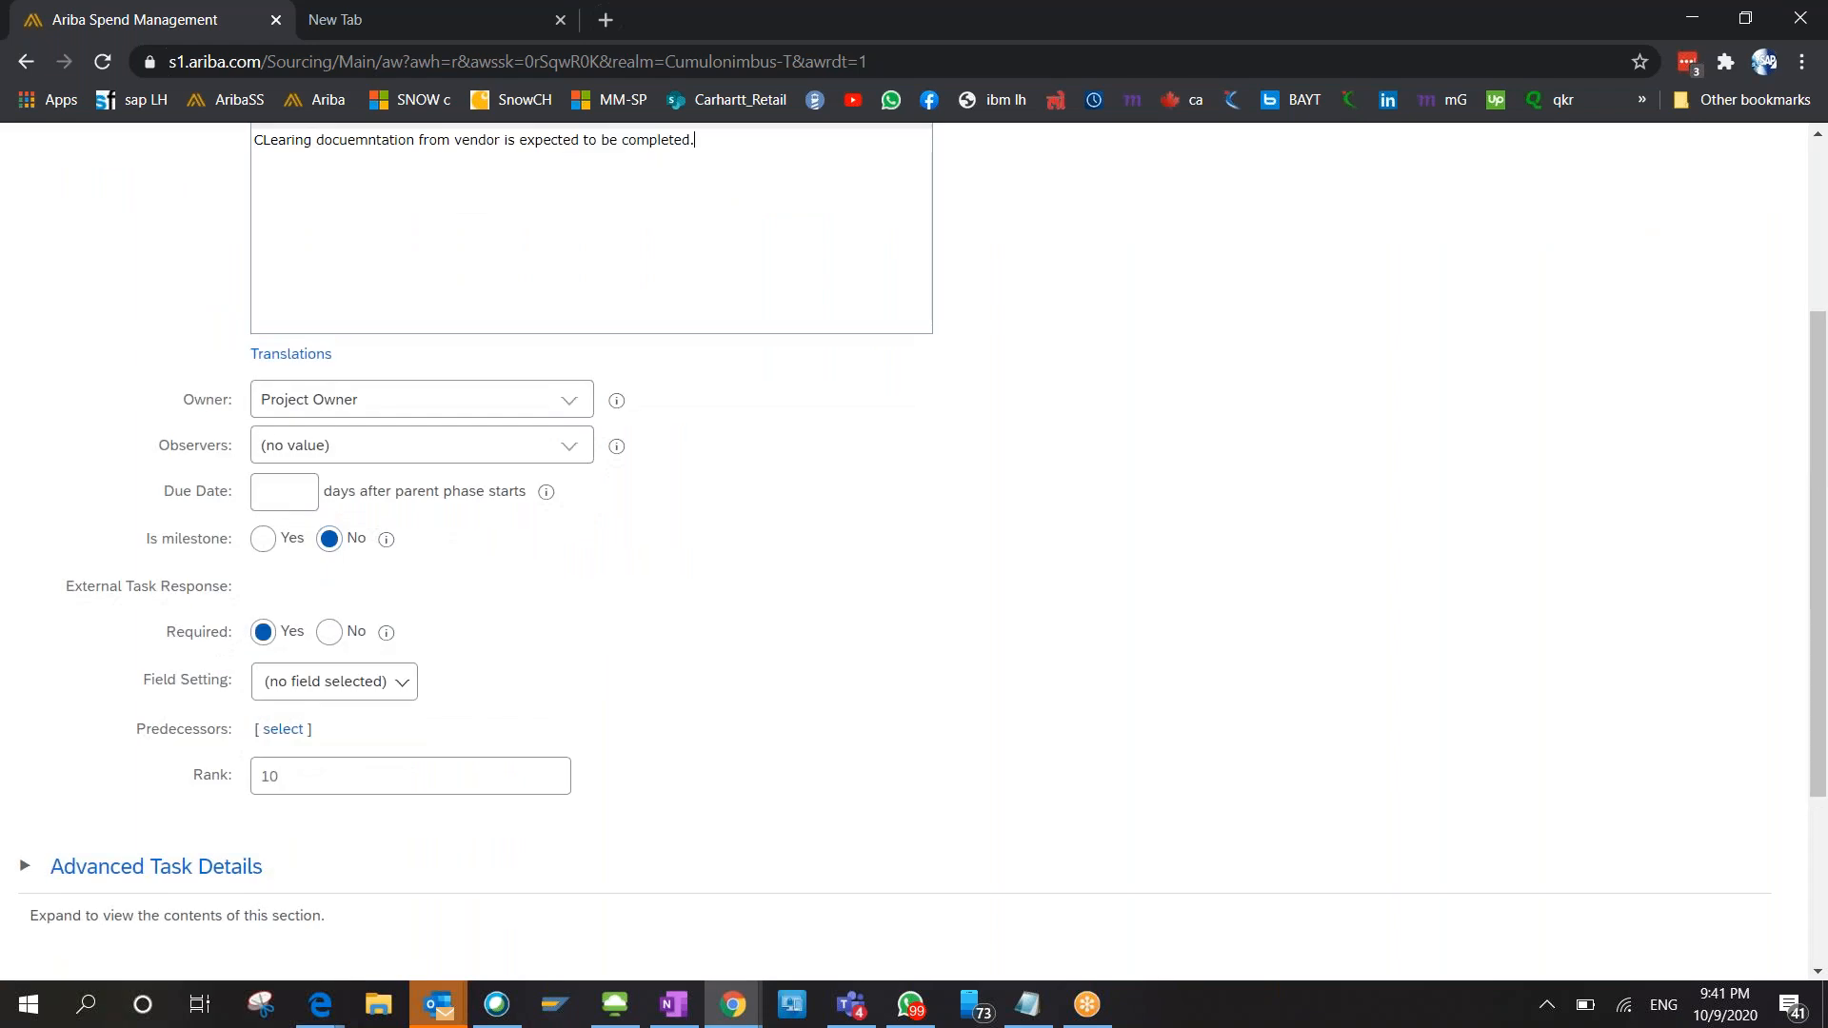
{"action": "scroll", "coordinate": [498, 553], "scroll_direction": "up", "scroll_amount": 1}
{"action": "scroll", "coordinate": [914, 551], "scroll_direction": "up", "scroll_amount": 2}
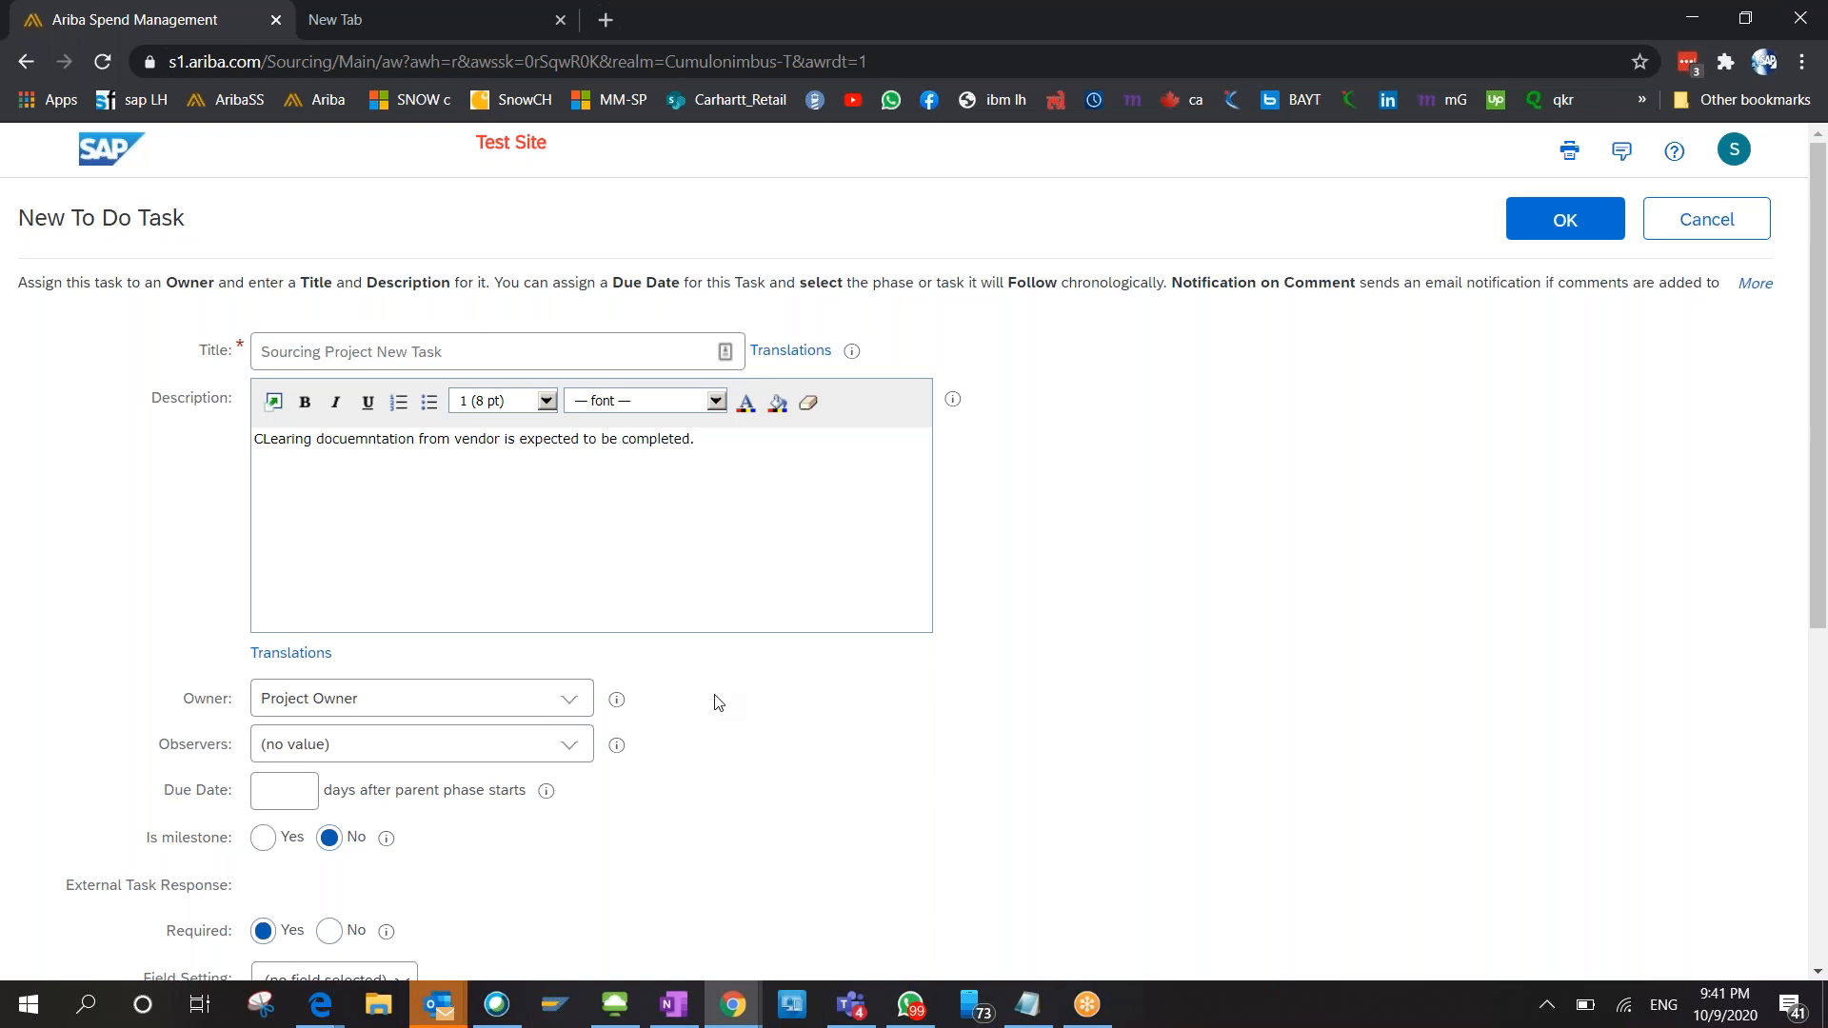
In the other browser window, review the available actions of the Submit Approval for Bid Review Program and Create Draft RFP tasks.
{"action": "key", "text": "alt+Tab"}
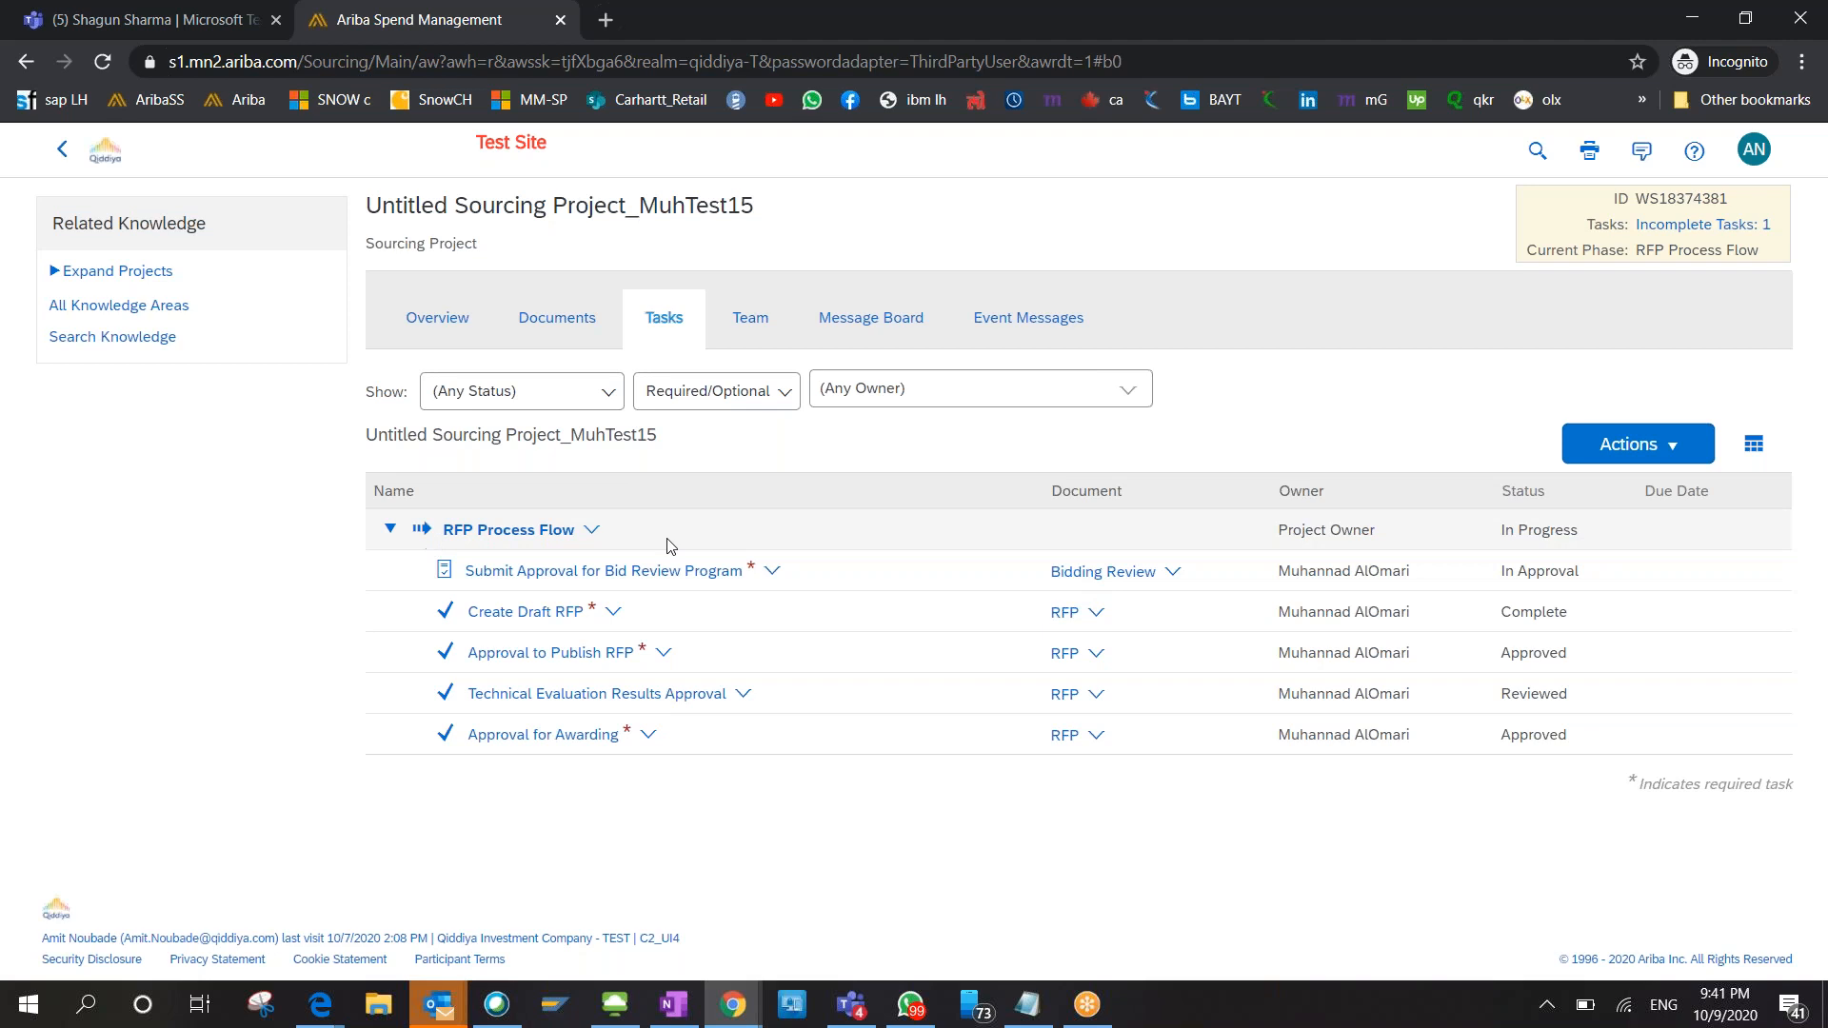
{"action": "left_click", "coordinate": [657, 570]}
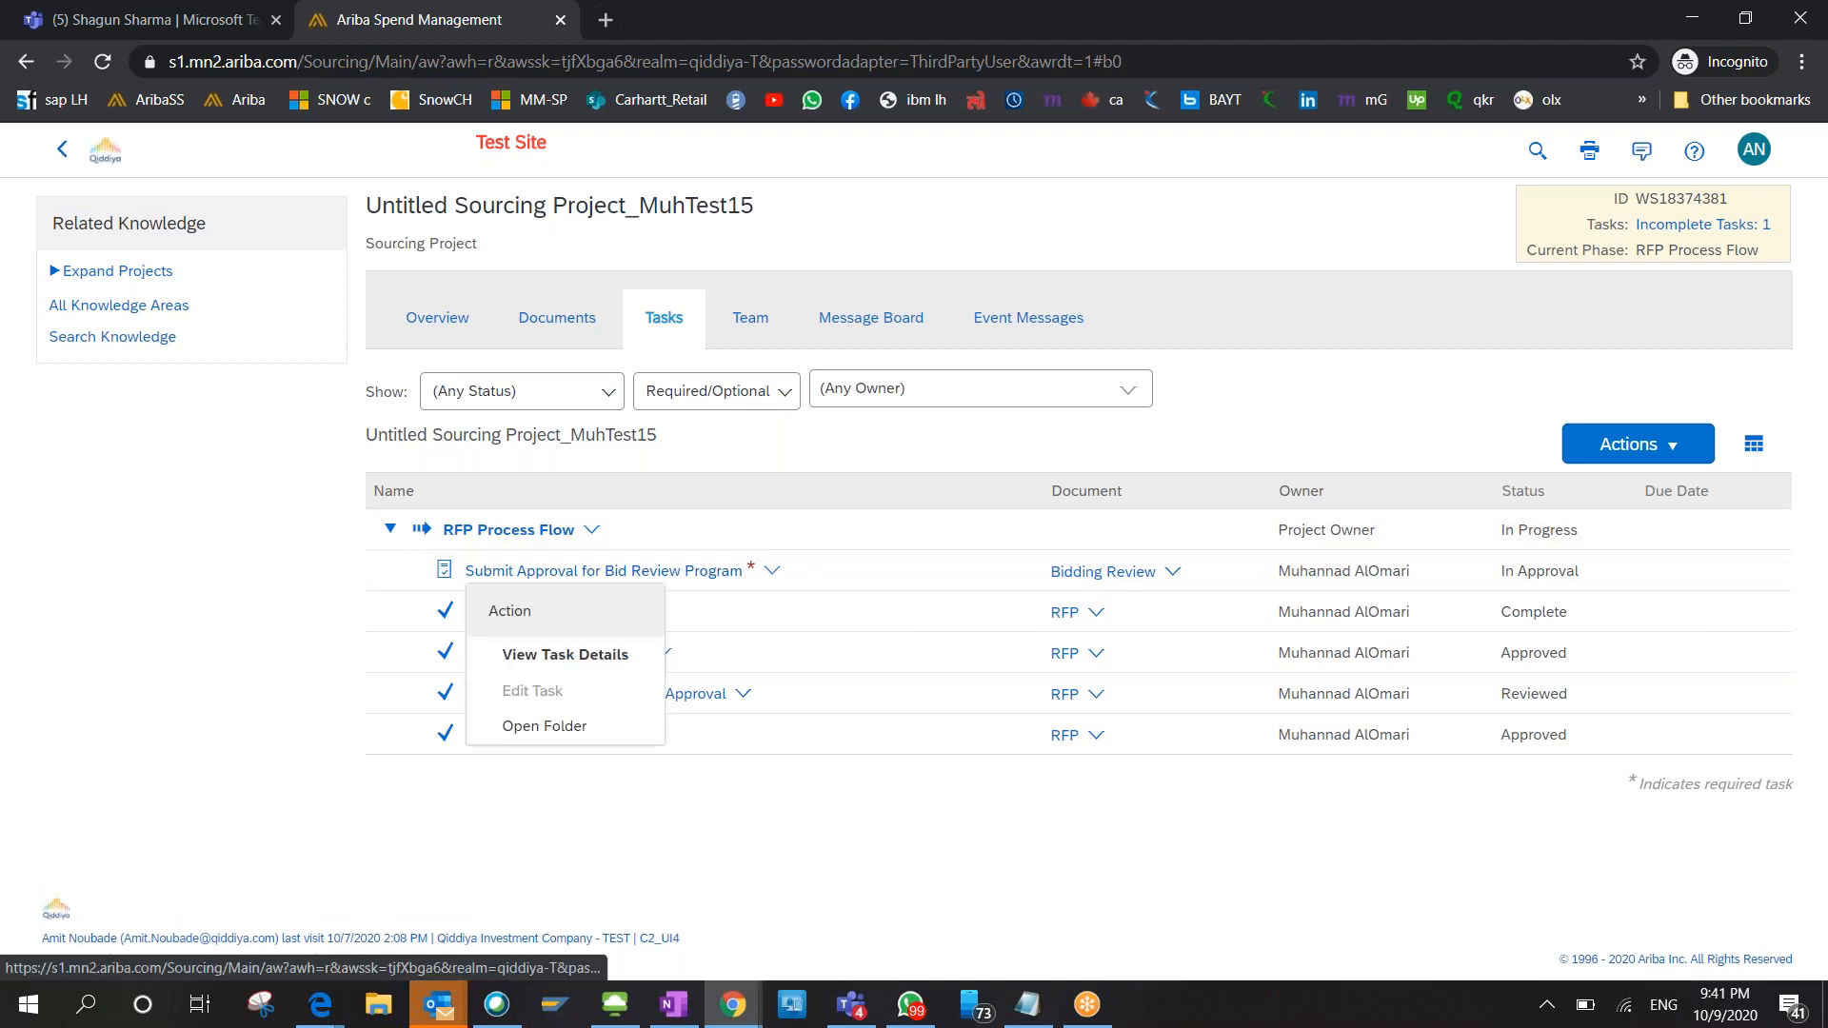
{"action": "left_click_drag", "start_coordinate": [351, 736], "coordinate": [554, 613]}
{"action": "left_click", "coordinate": [569, 612]}
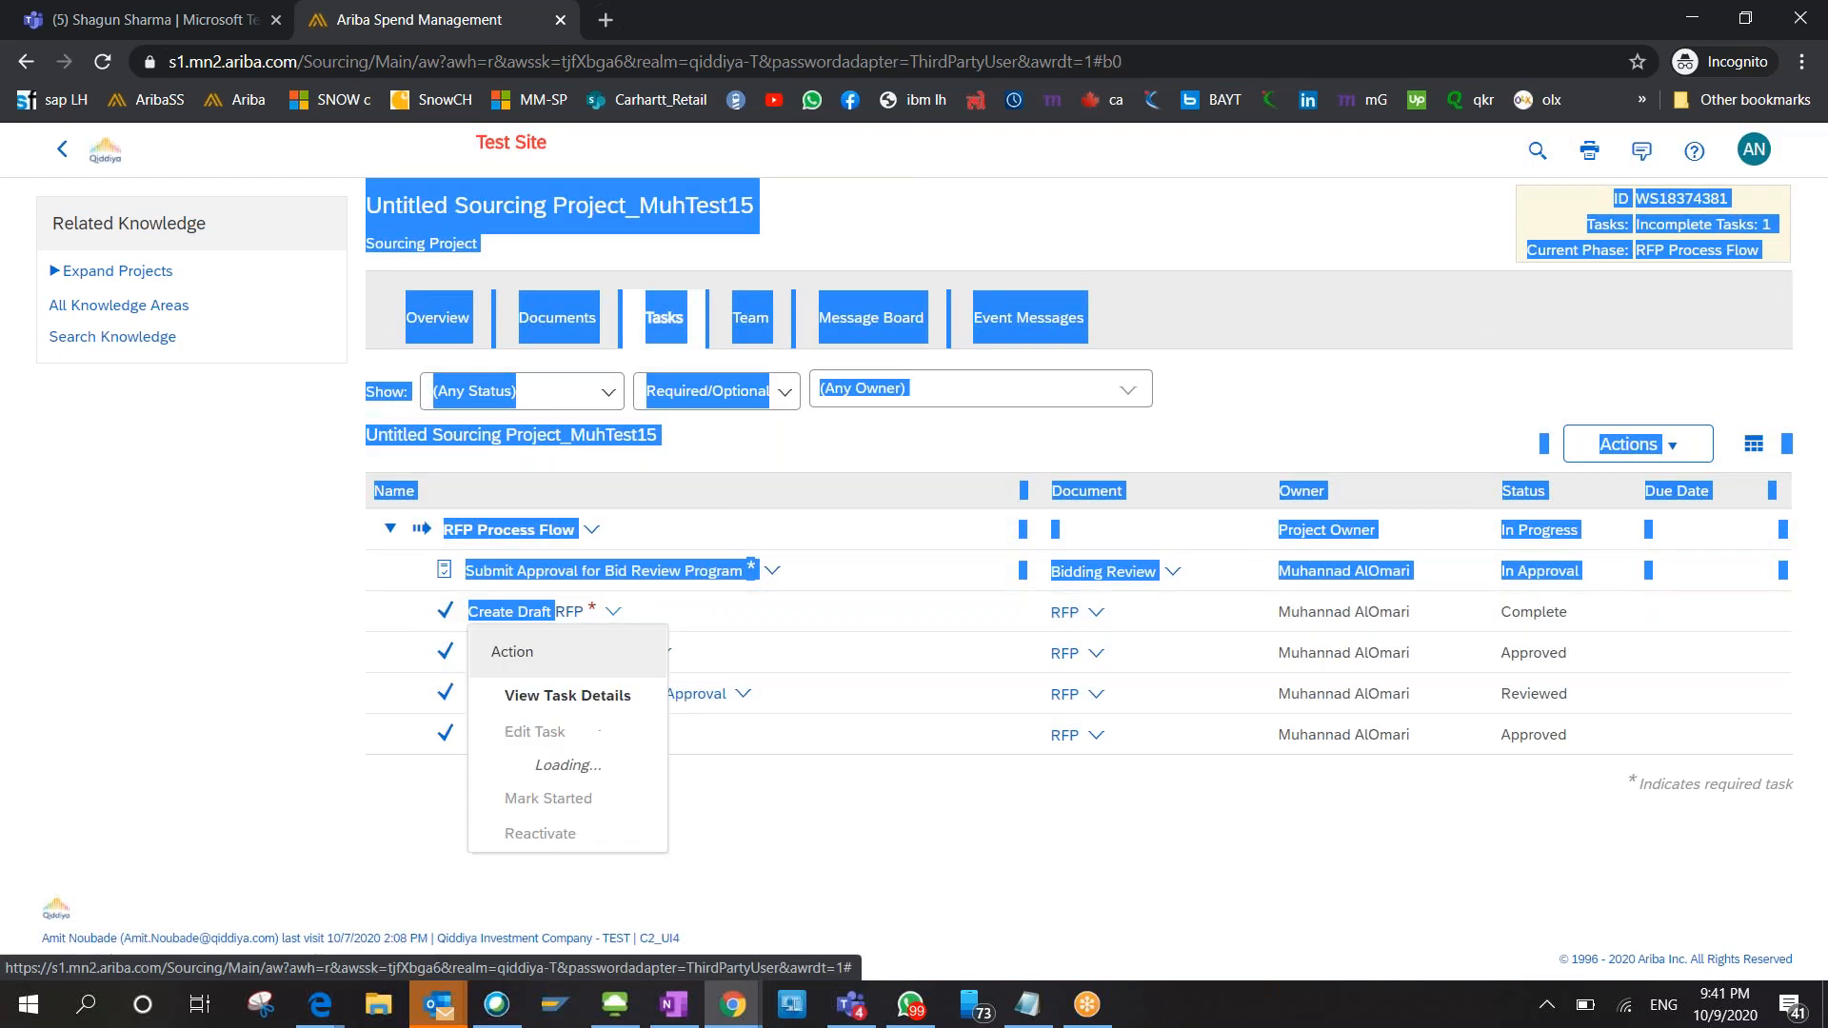
{"action": "left_click", "coordinate": [807, 884]}
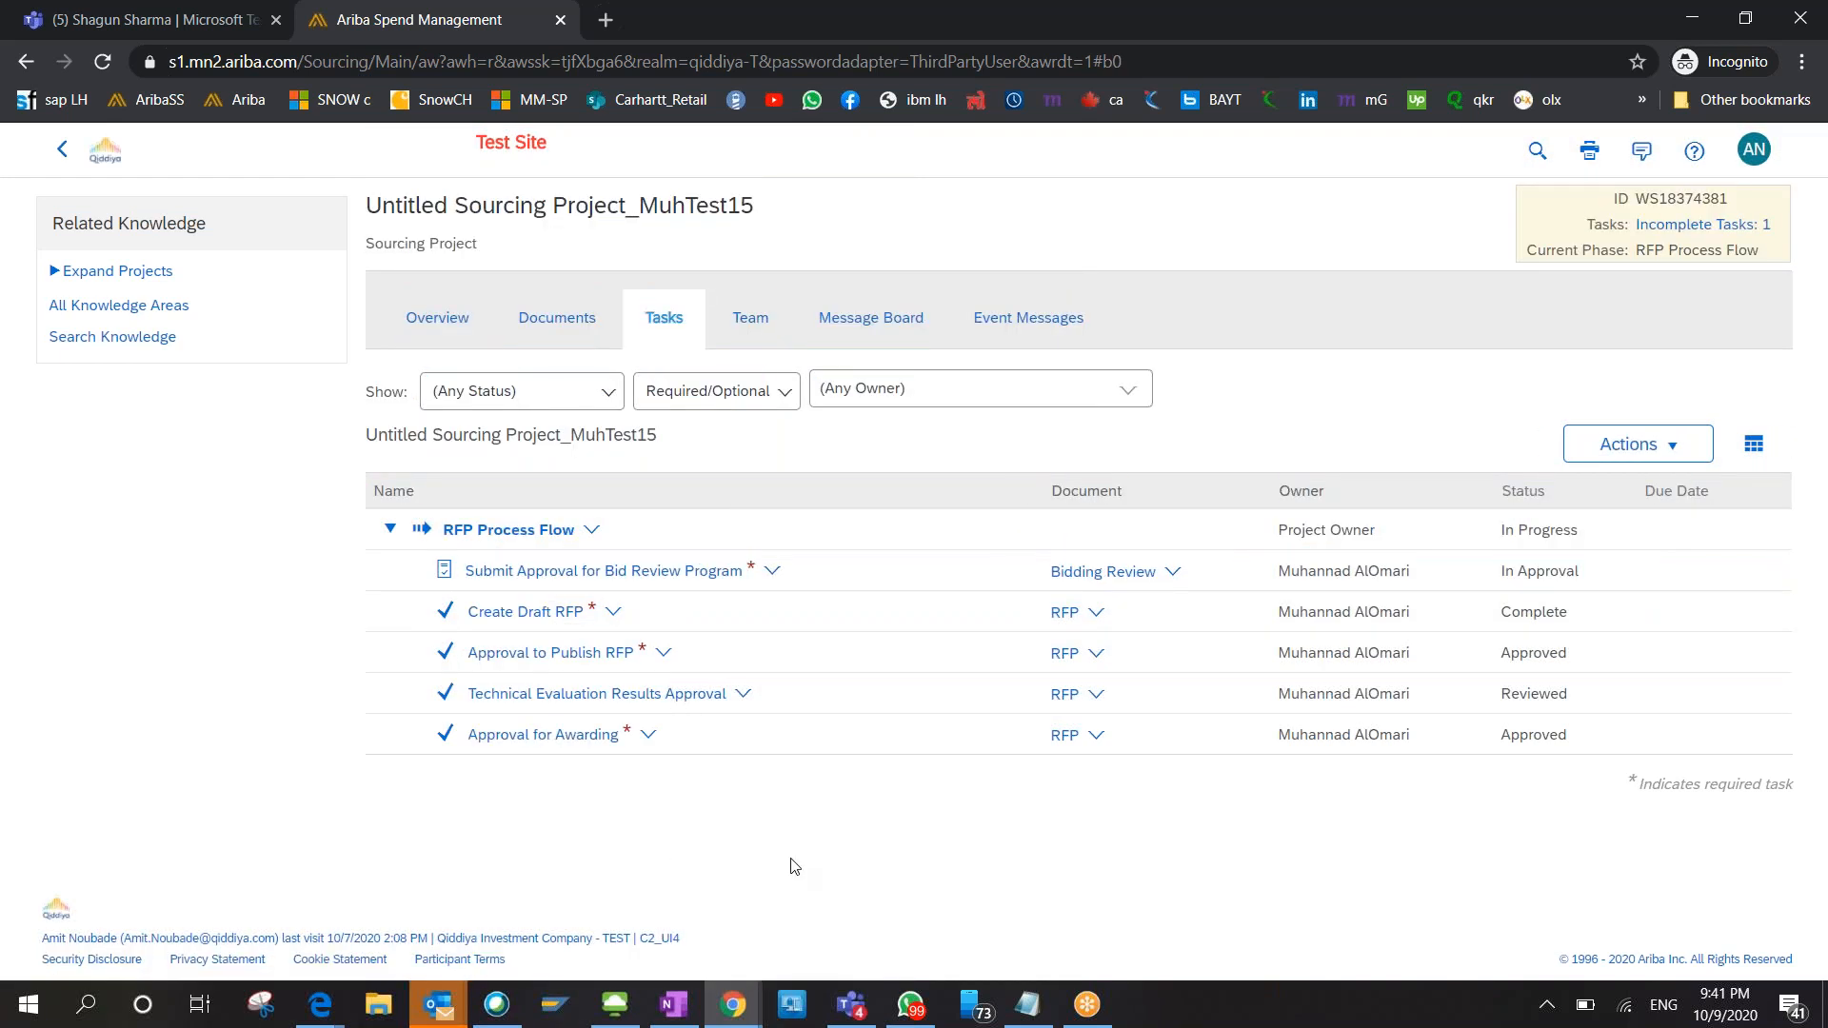
{"action": "left_click", "coordinate": [579, 614]}
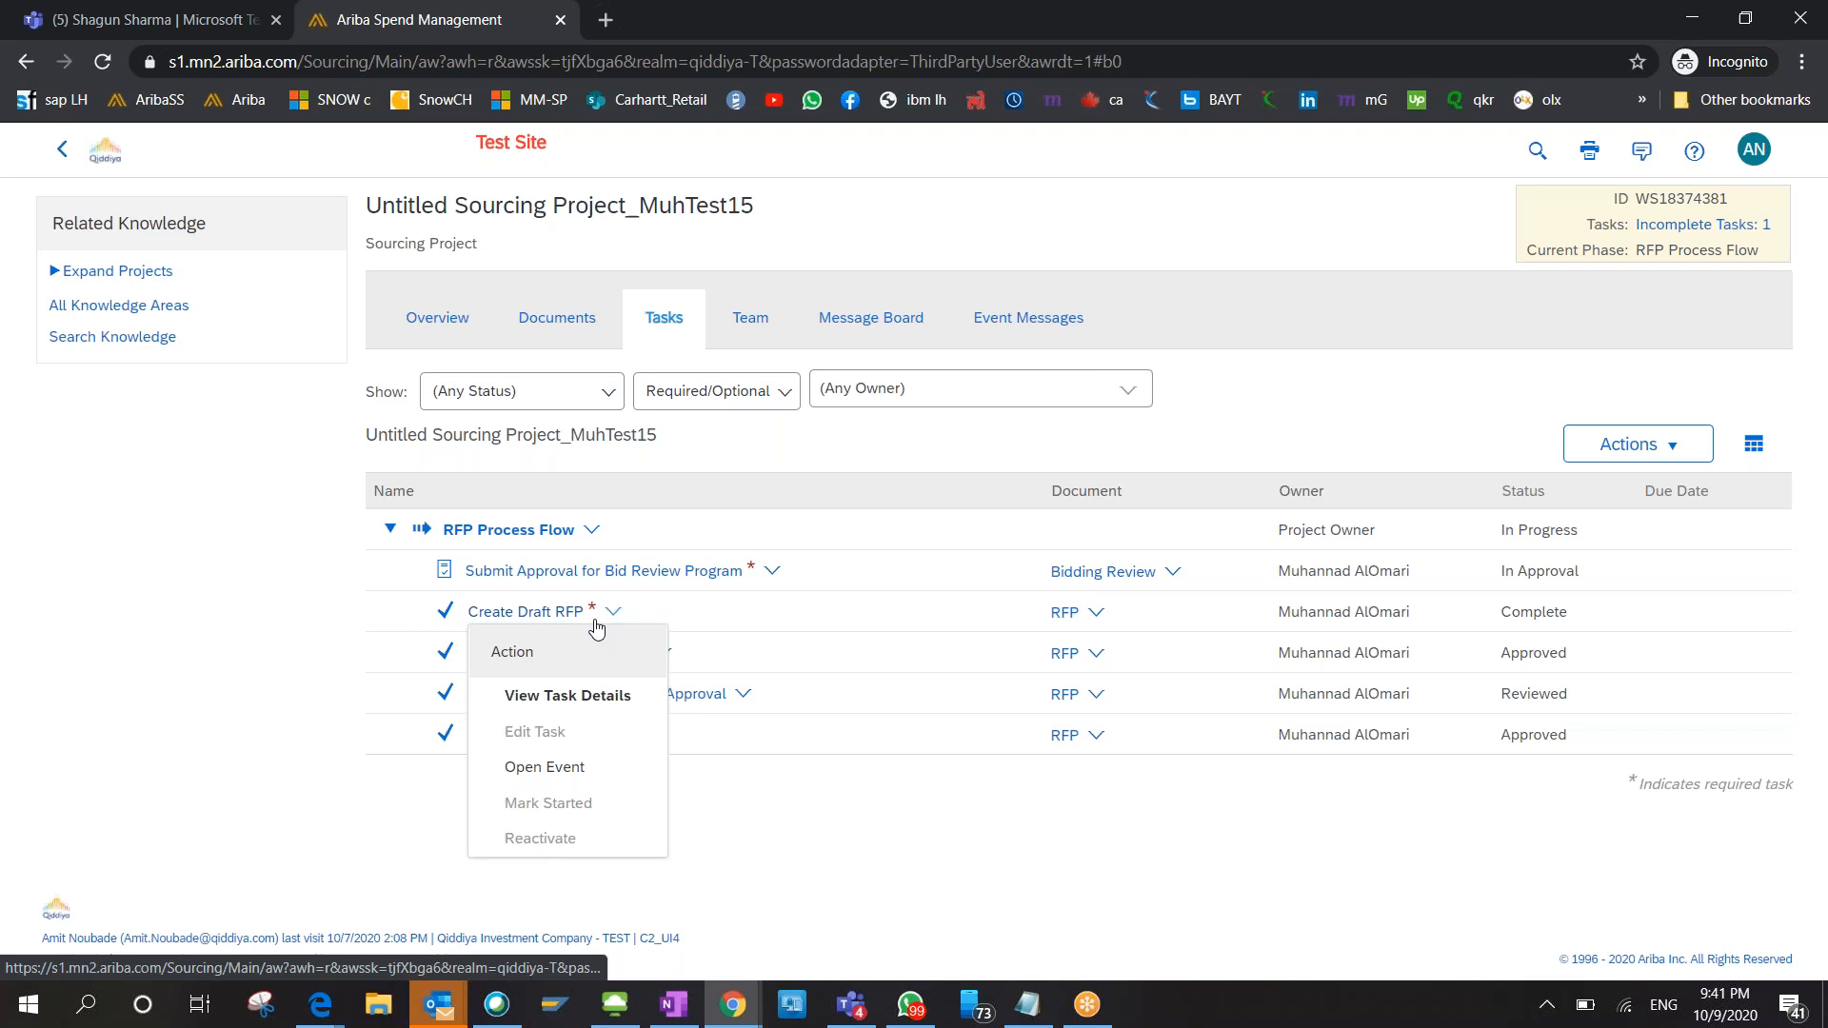
{"action": "left_click", "coordinate": [871, 812]}
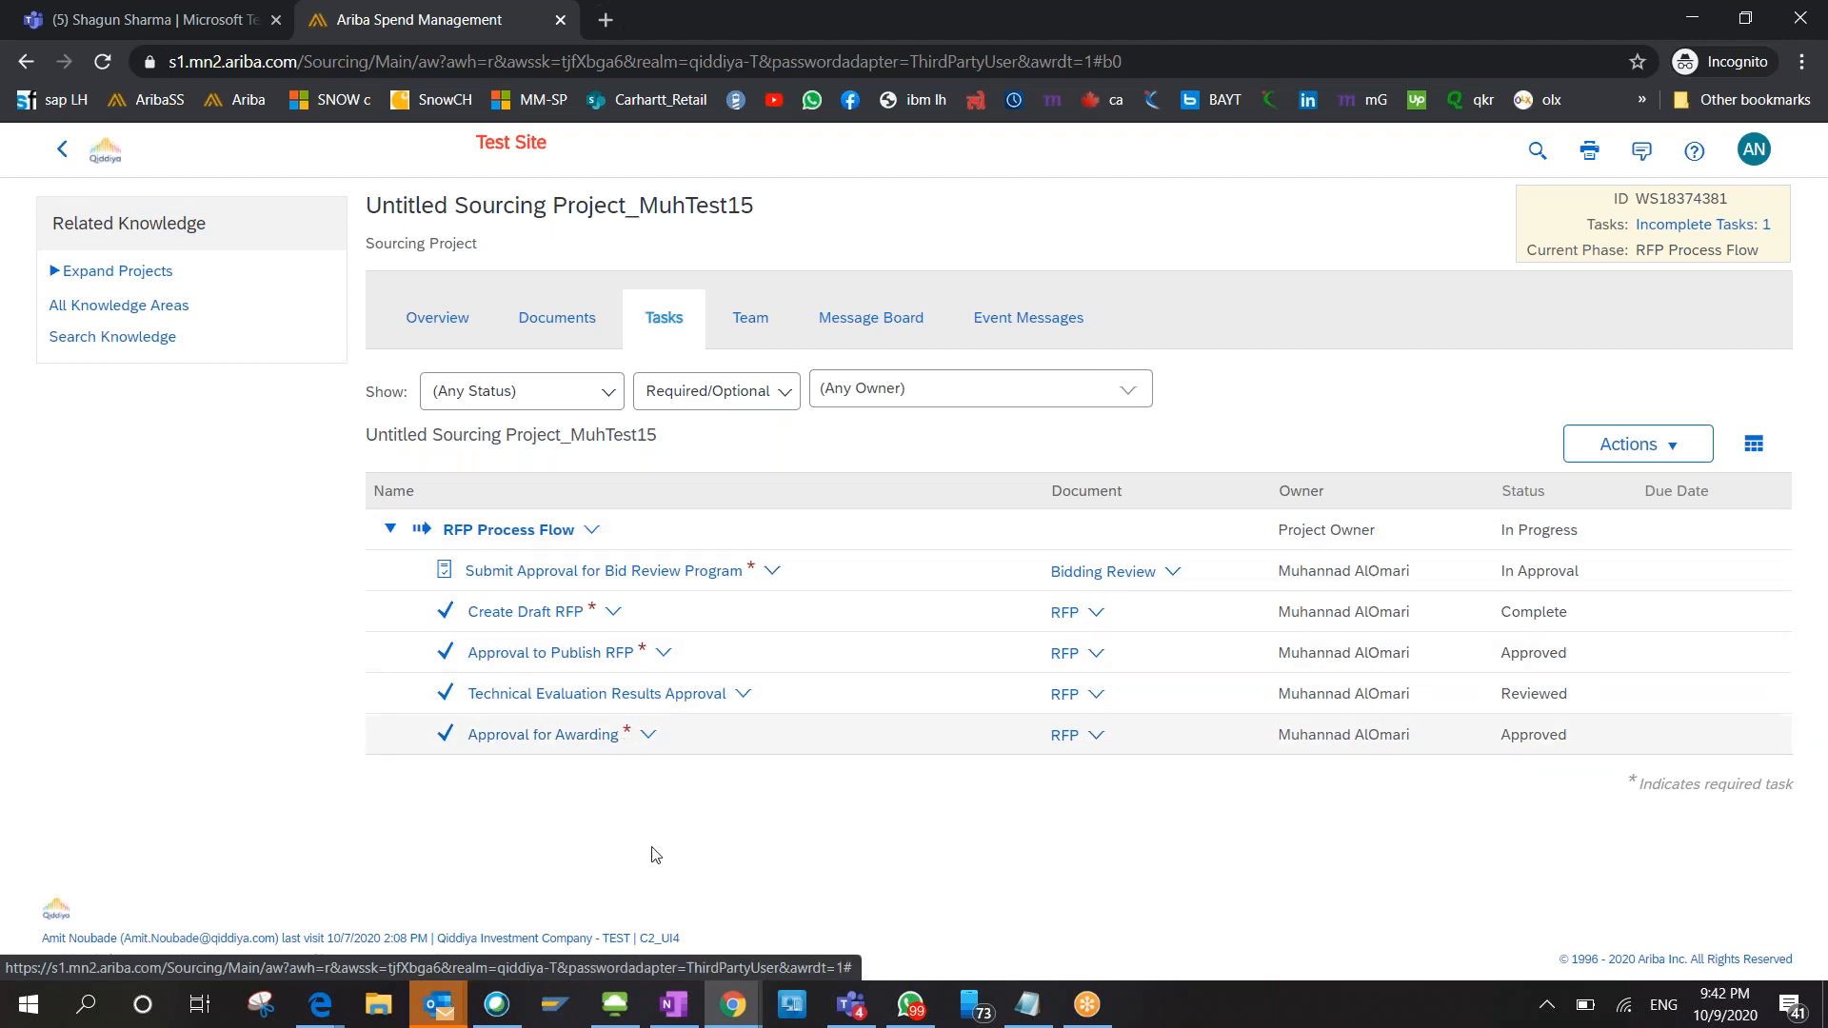
{"action": "left_click", "coordinate": [1334, 36]}
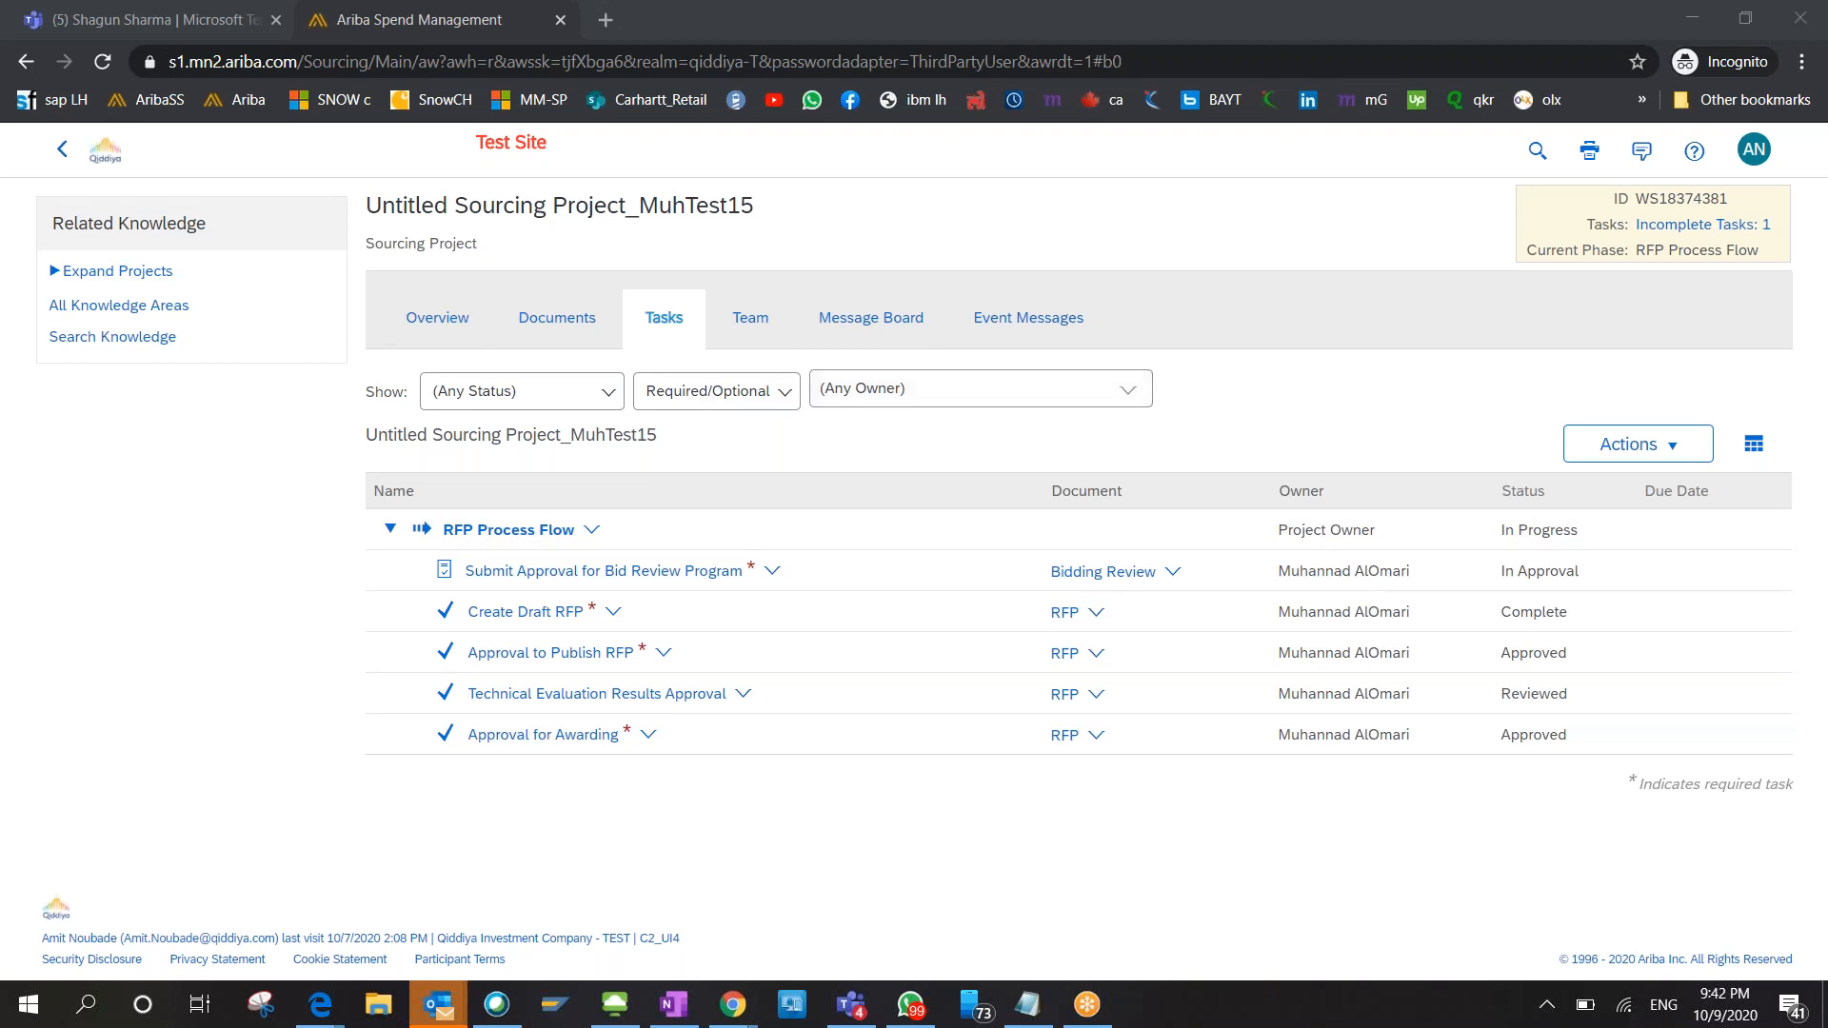
Return to the completed RFP event search, view the content of the RFQ from Sourcing Project 26.05.2020 1, and go back to the results.
{"action": "left_click", "coordinate": [107, 154]}
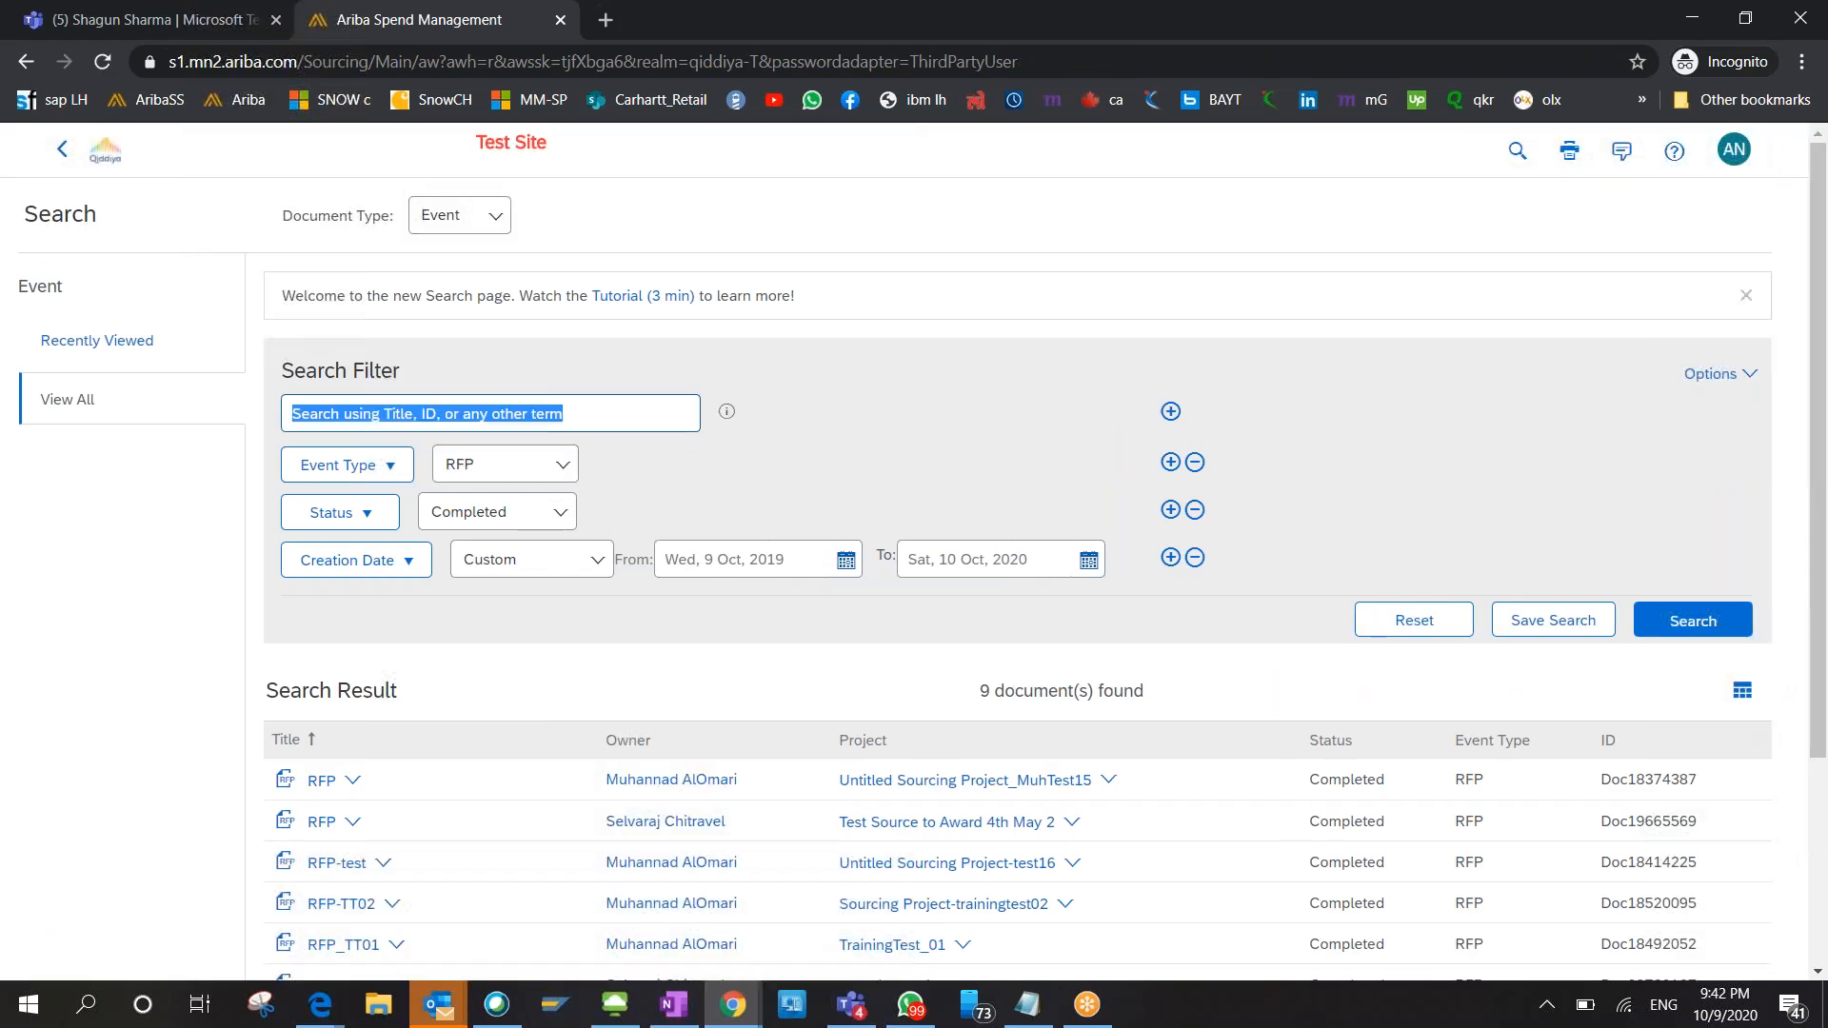
{"action": "scroll", "coordinate": [692, 668], "scroll_direction": "down", "scroll_amount": 3}
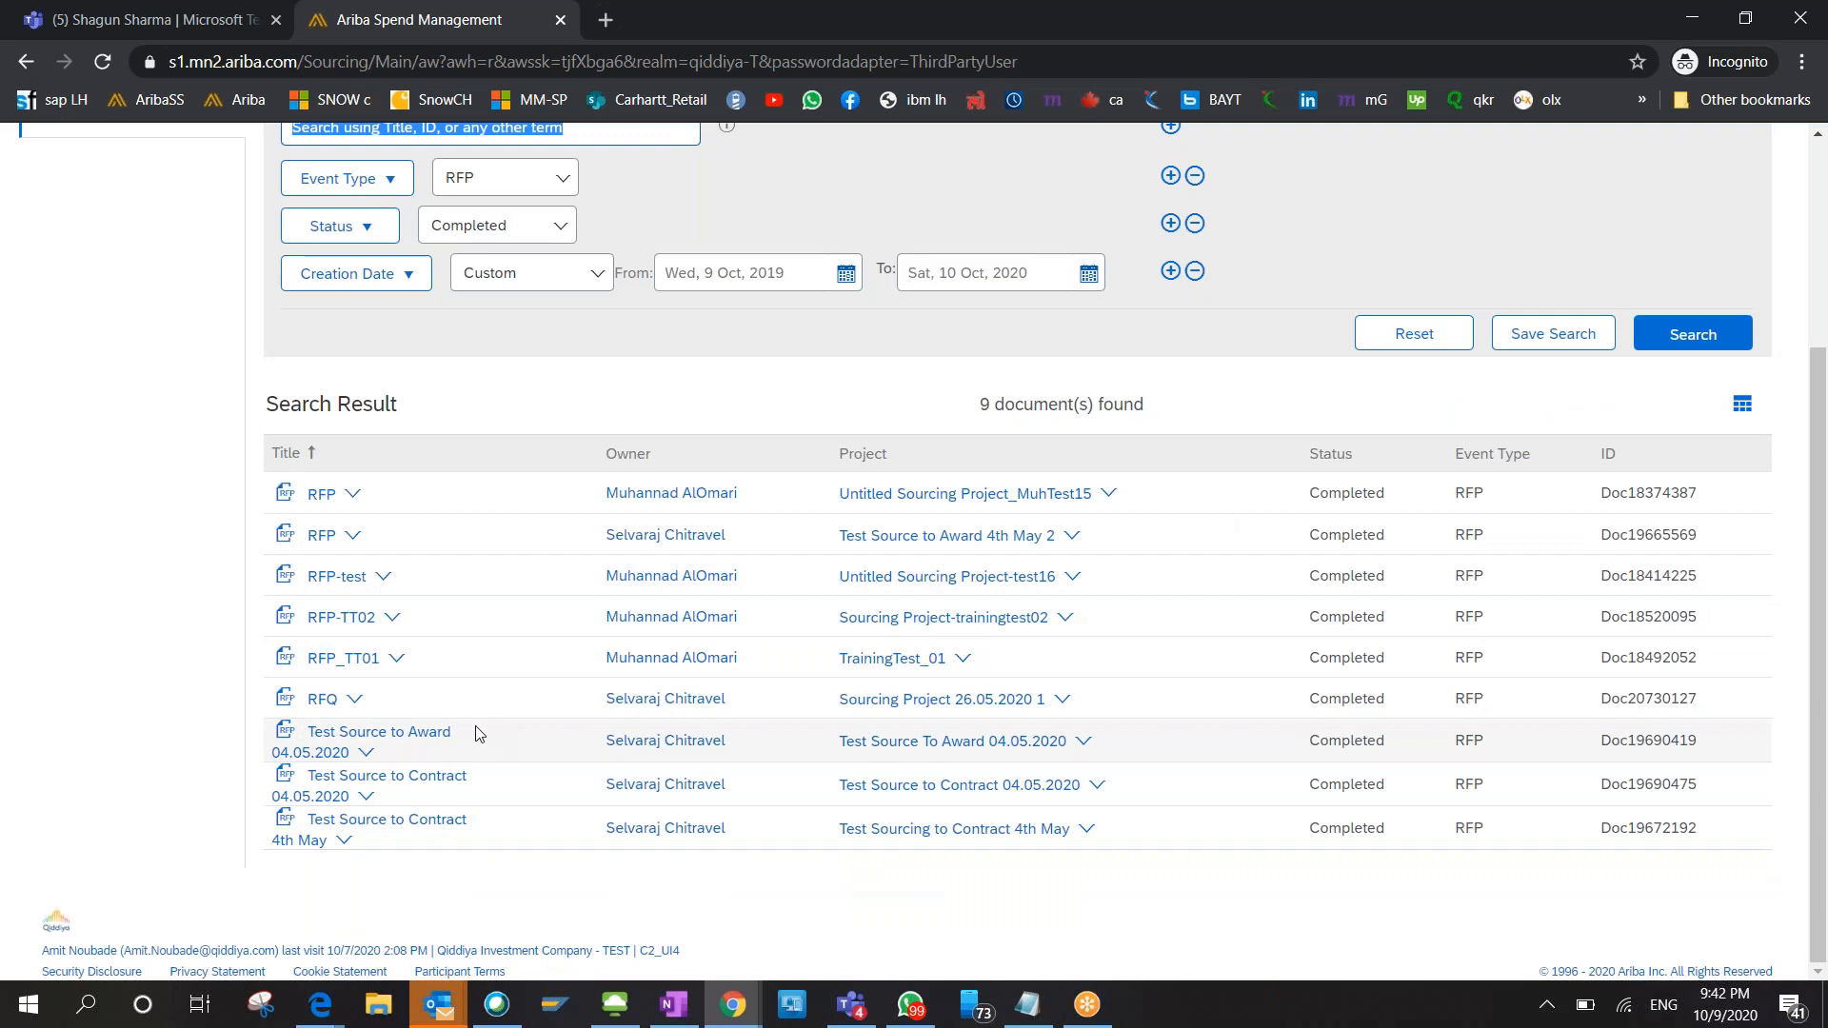
{"action": "left_click", "coordinate": [328, 703]}
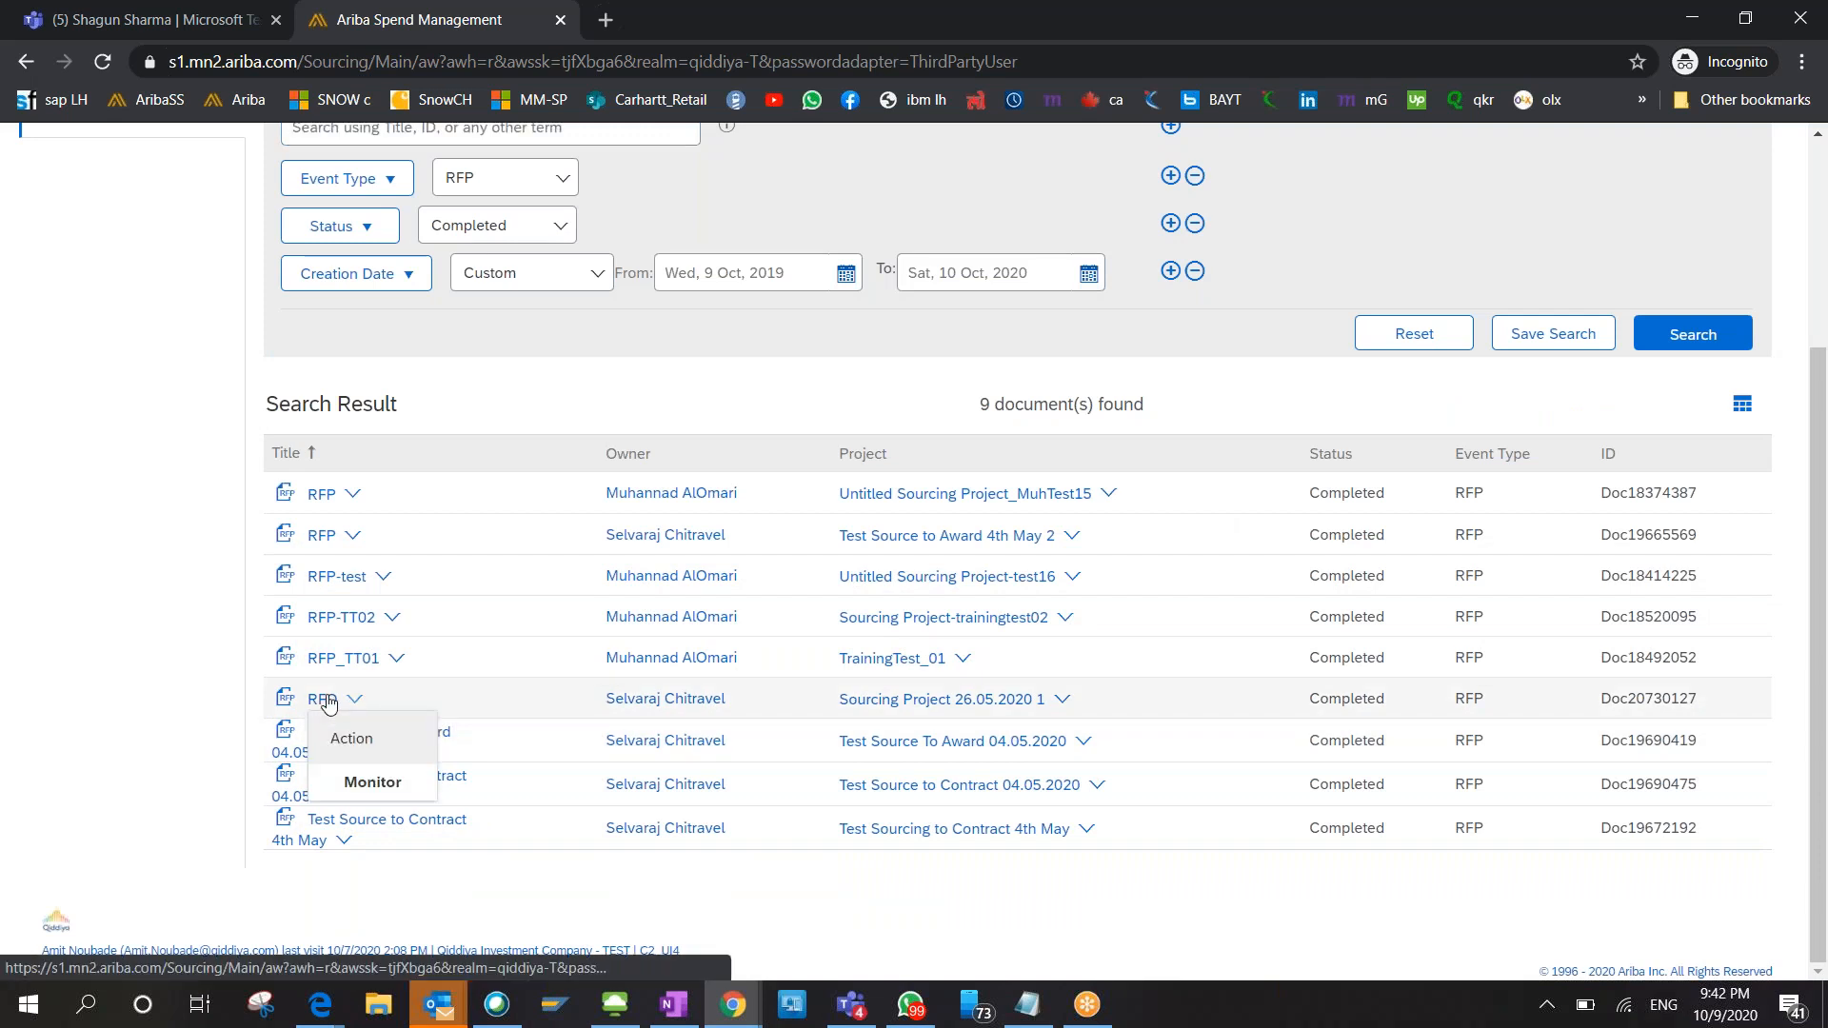
{"action": "left_click", "coordinate": [371, 781]}
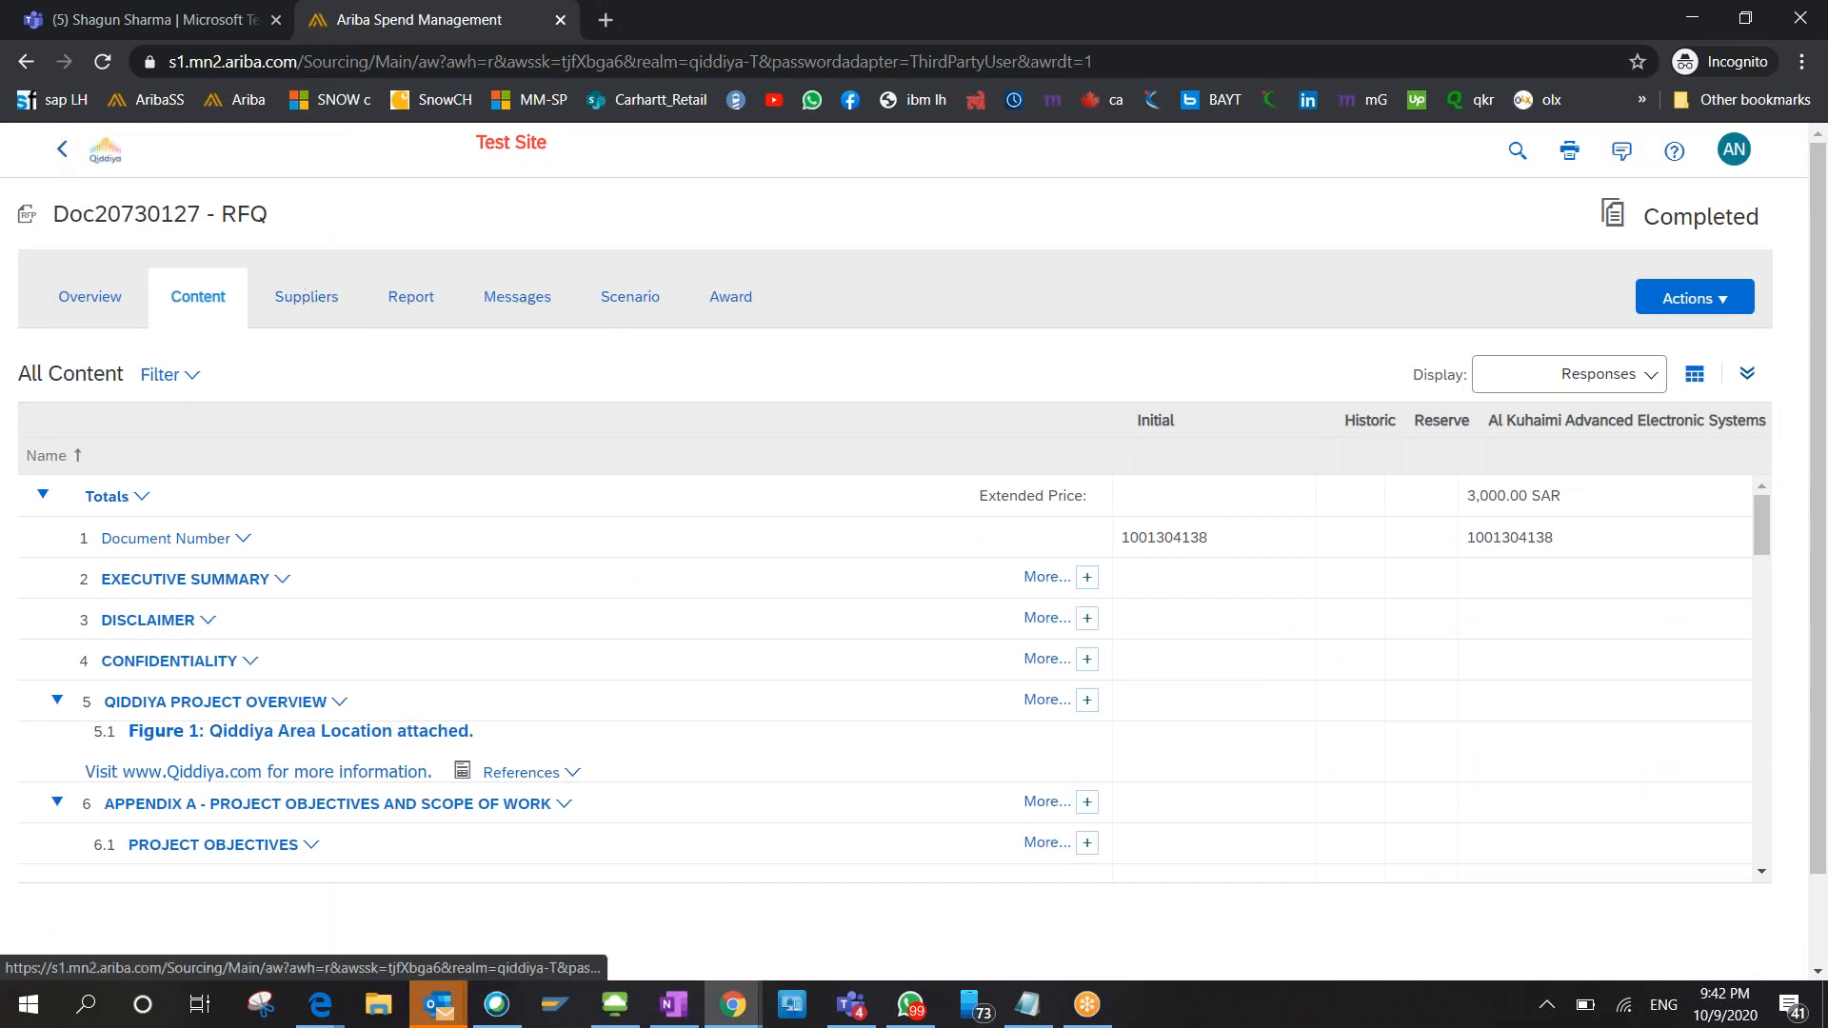
{"action": "left_click", "coordinate": [63, 160]}
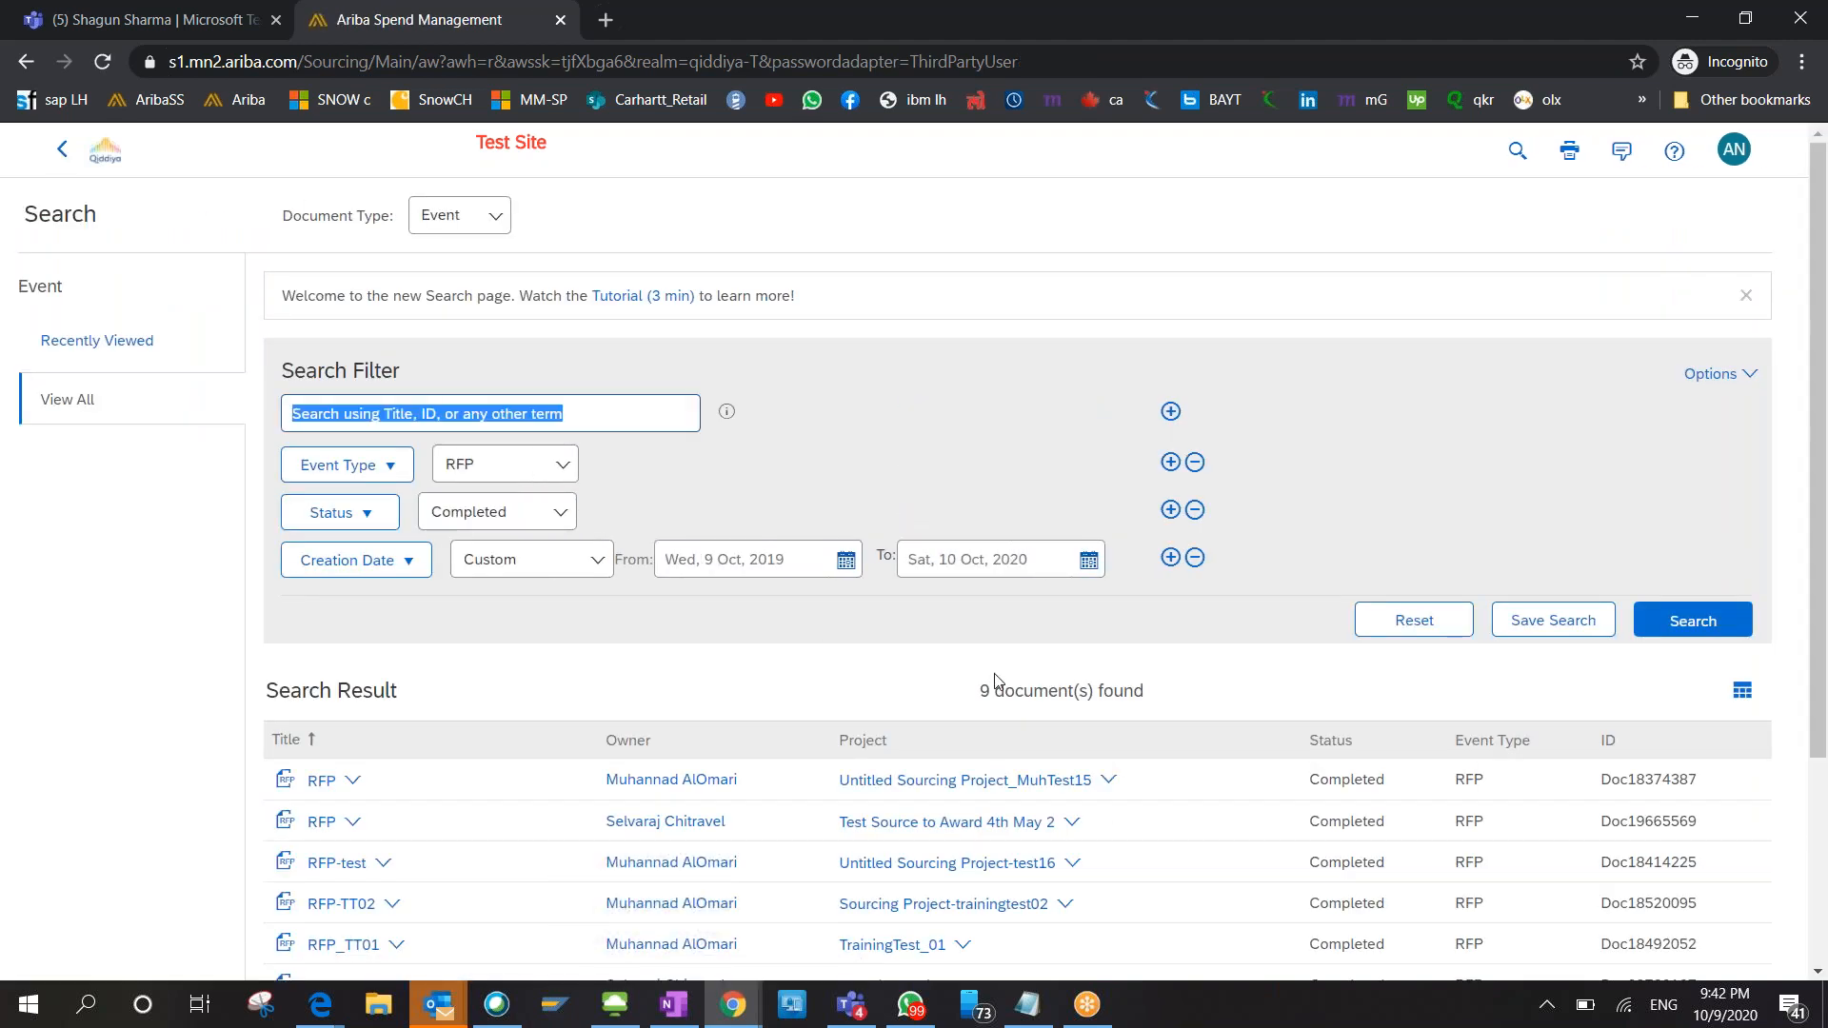
Rerun the search for completed RFP events with the existing filters and review the listed documents and available document types.
{"action": "scroll", "coordinate": [995, 679], "scroll_direction": "down", "scroll_amount": 3}
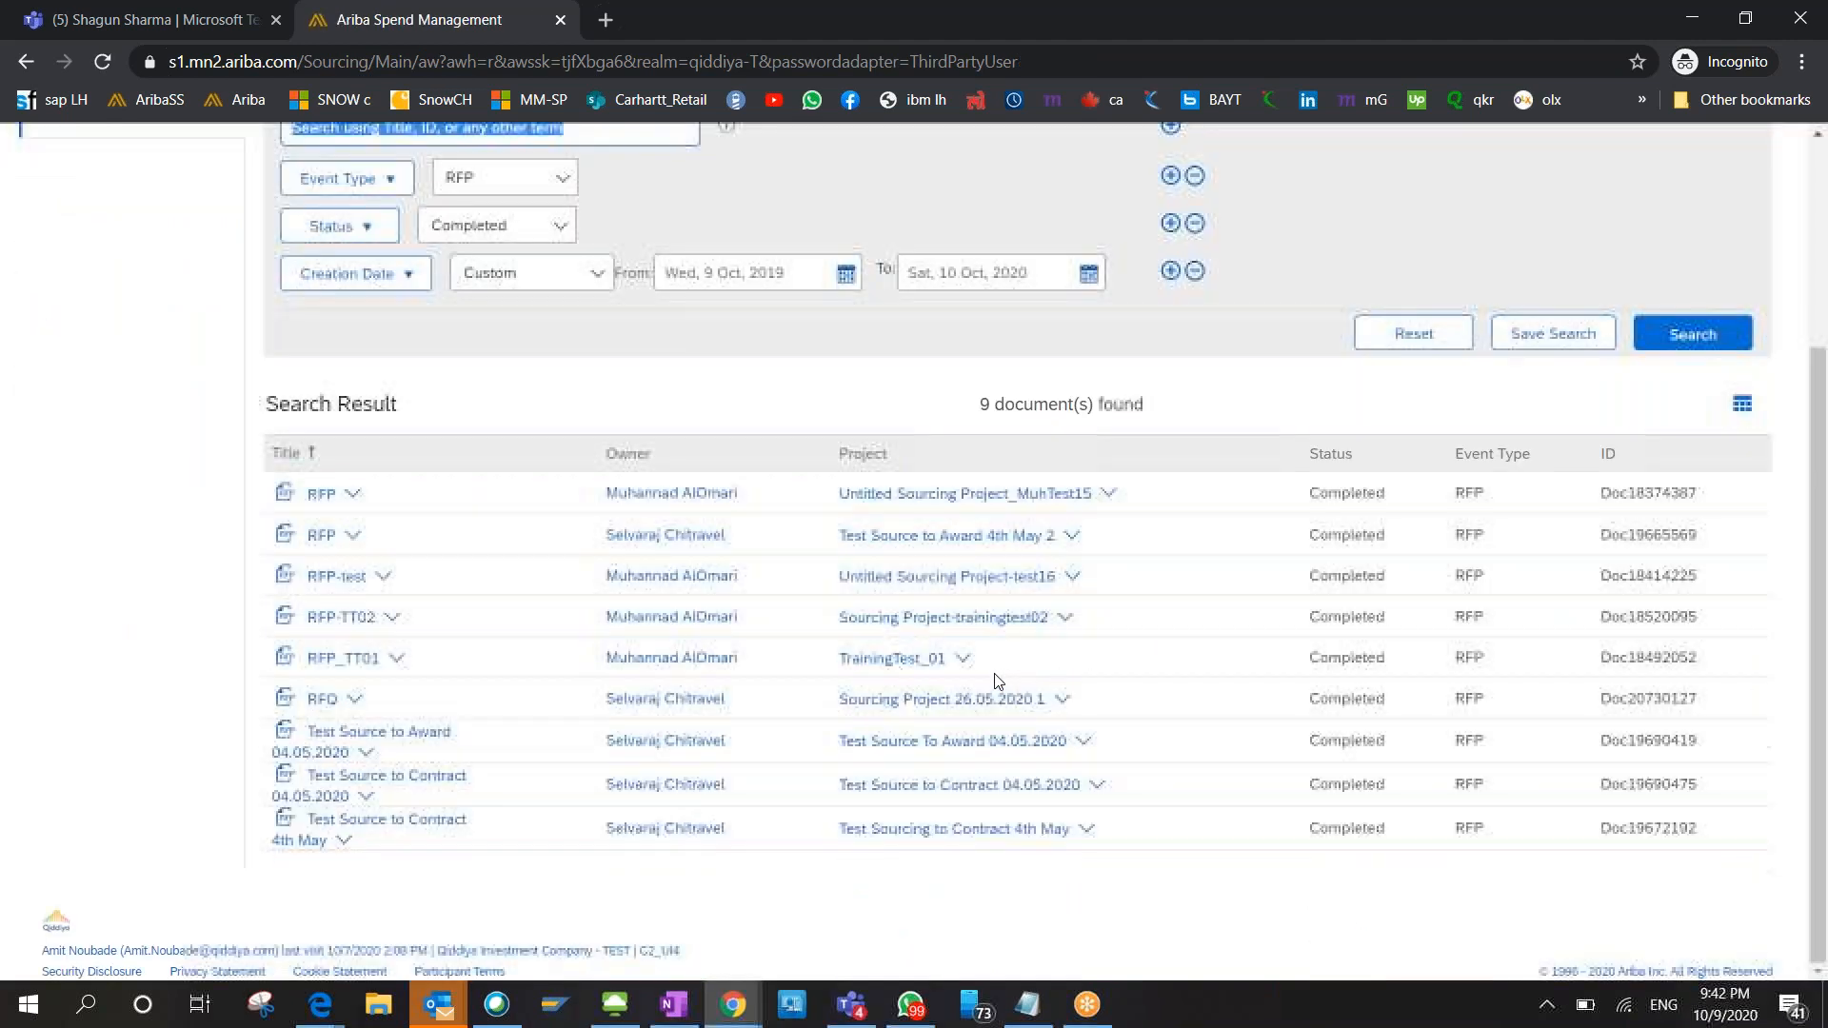
{"action": "left_click", "coordinate": [1693, 338]}
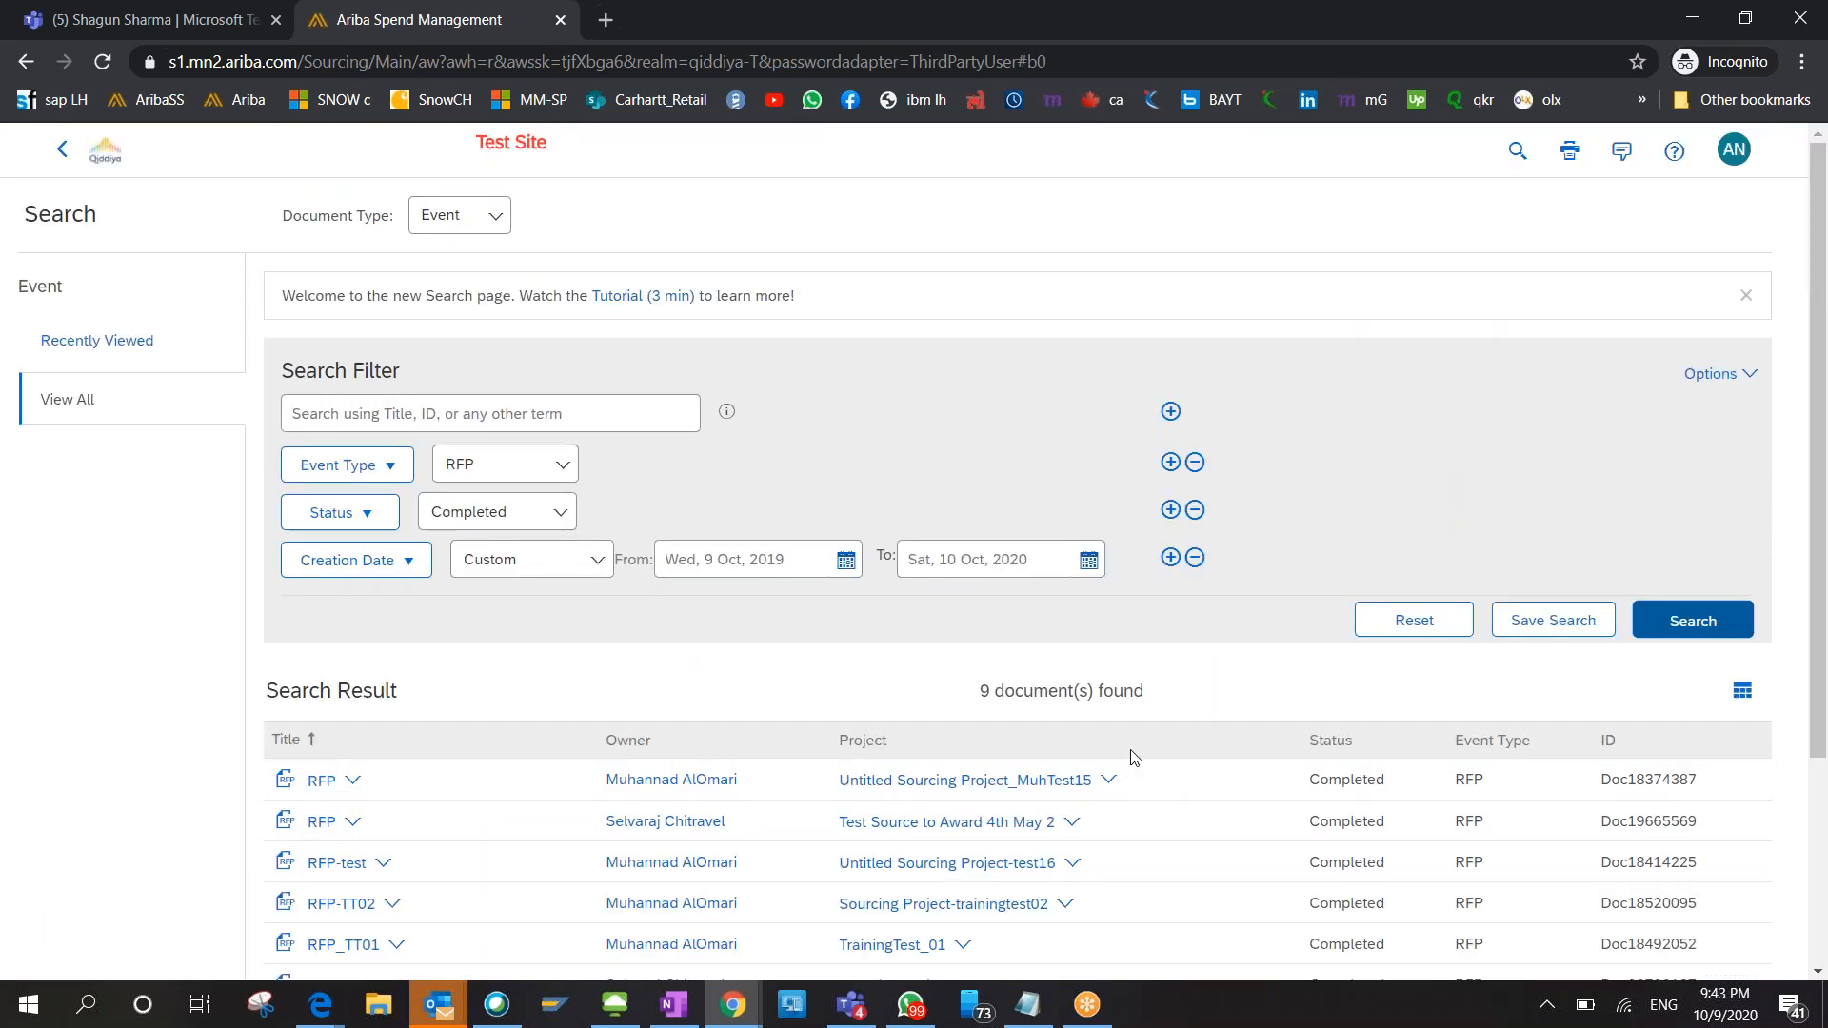
{"action": "scroll", "coordinate": [1130, 754], "scroll_direction": "down", "scroll_amount": 3}
{"action": "scroll", "coordinate": [1130, 754], "scroll_direction": "up", "scroll_amount": 3}
{"action": "left_click", "coordinate": [462, 219]}
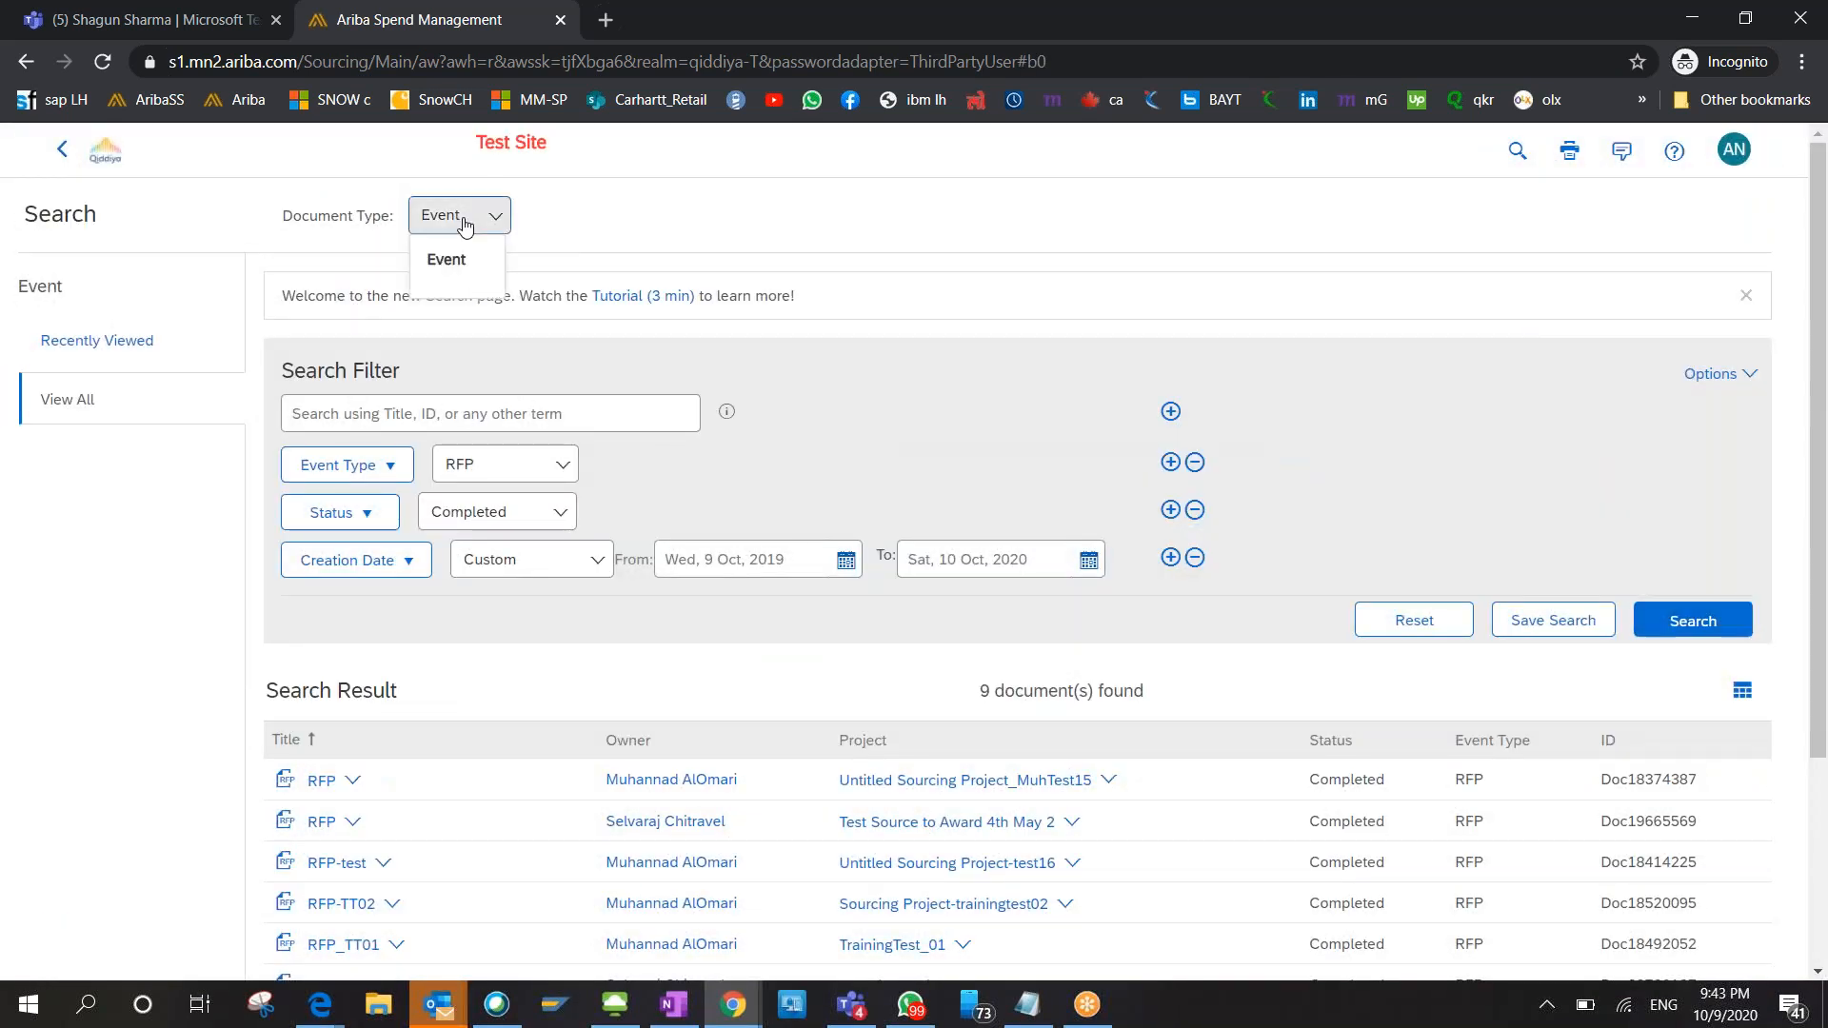
Return to the sourcing dashboard and search all sourcing projects without entering a search term.
{"action": "left_click", "coordinate": [108, 157]}
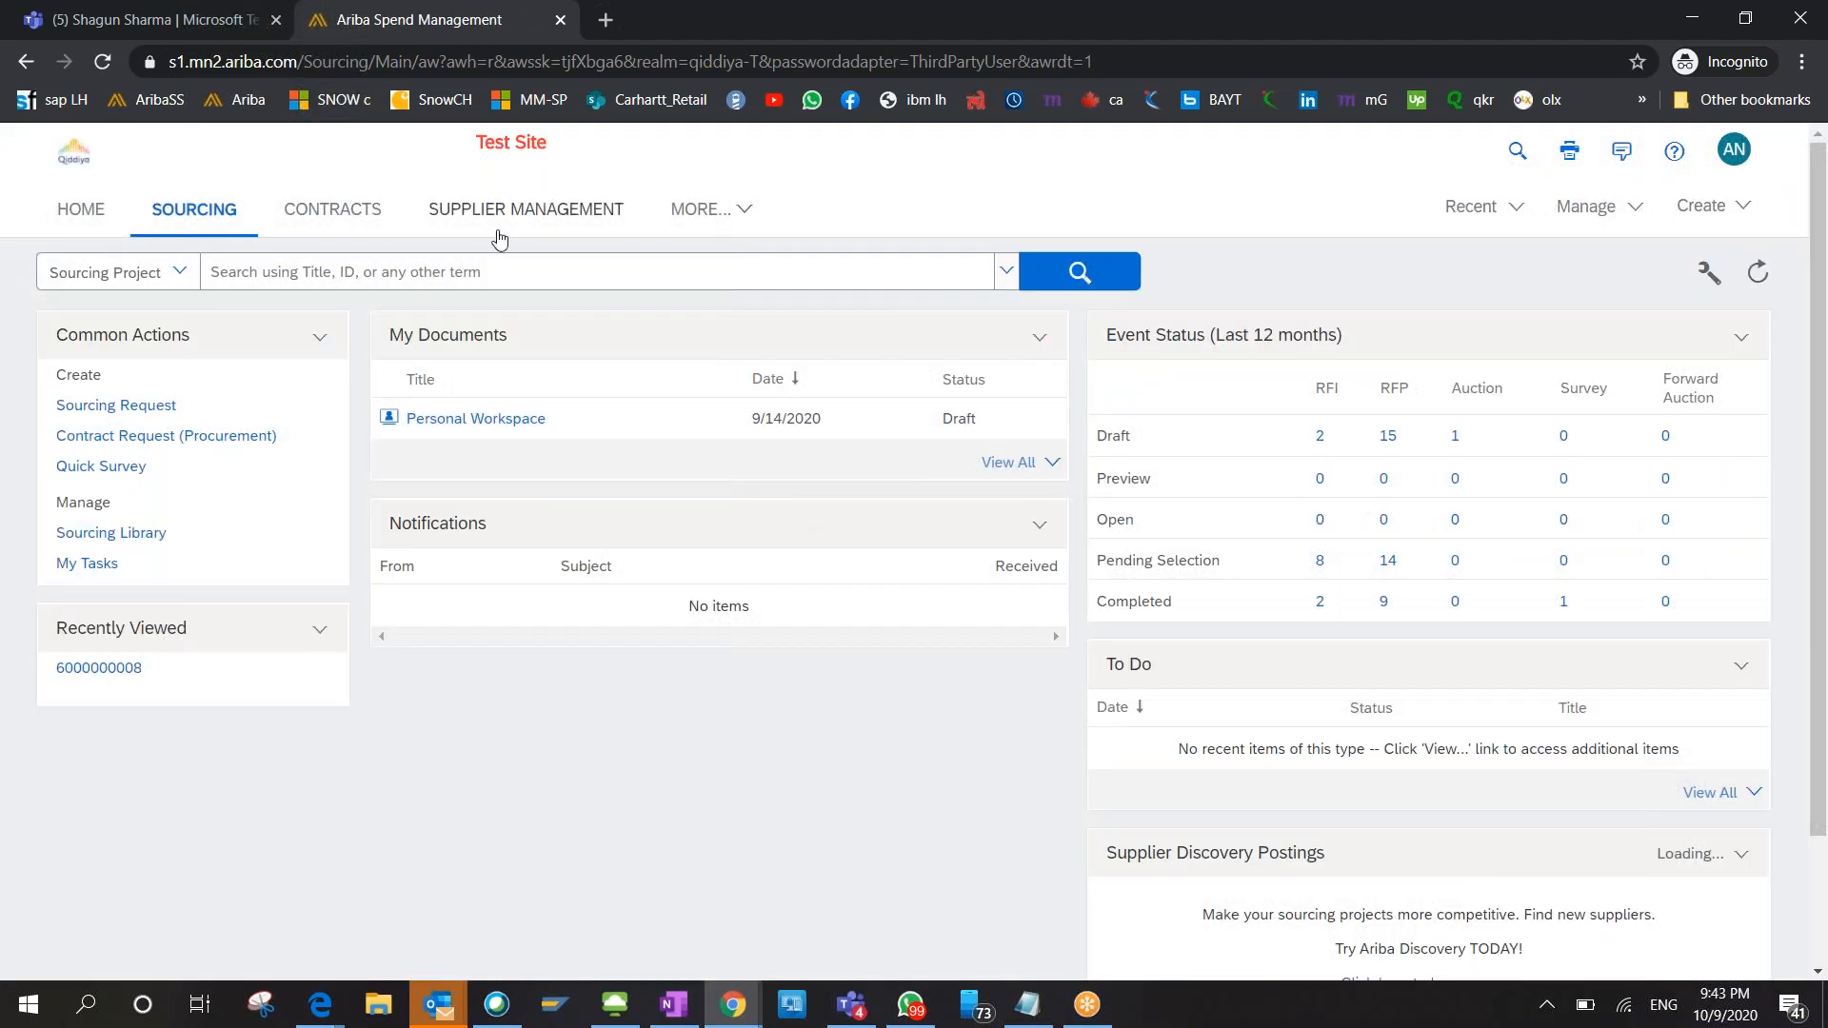
{"action": "left_click", "coordinate": [1081, 273]}
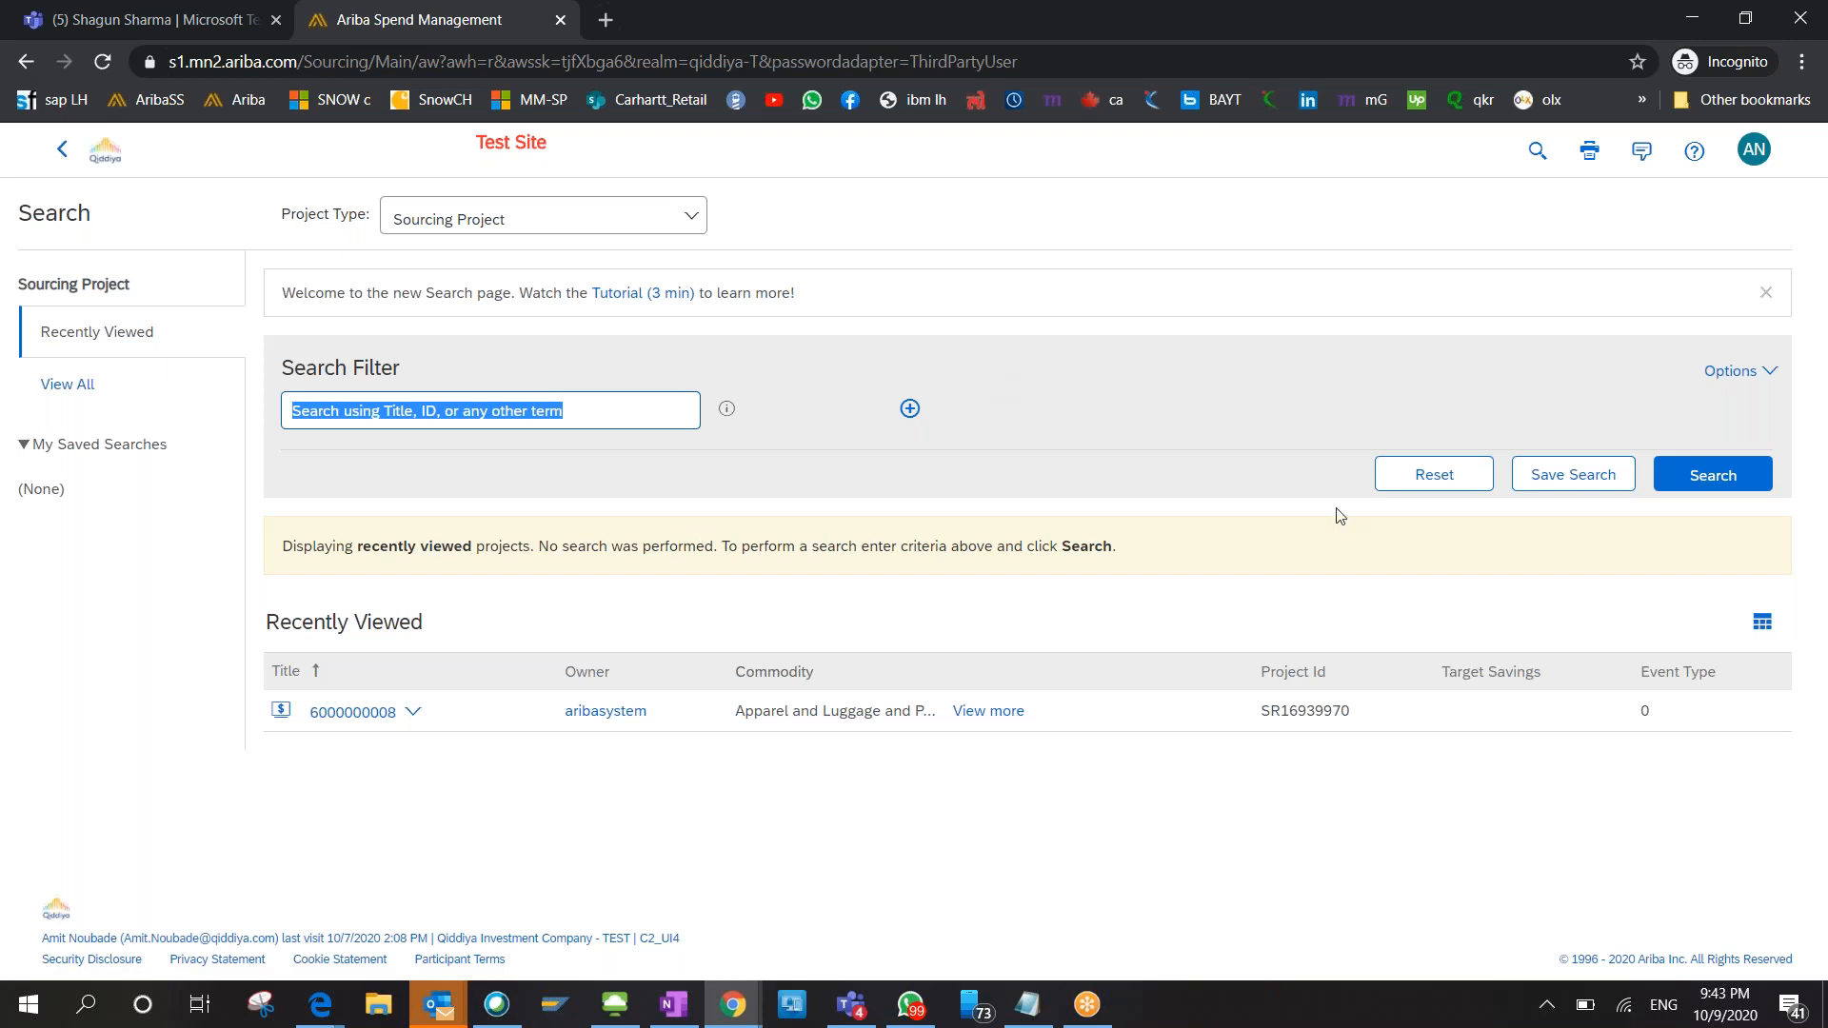
{"action": "left_click", "coordinate": [1712, 475]}
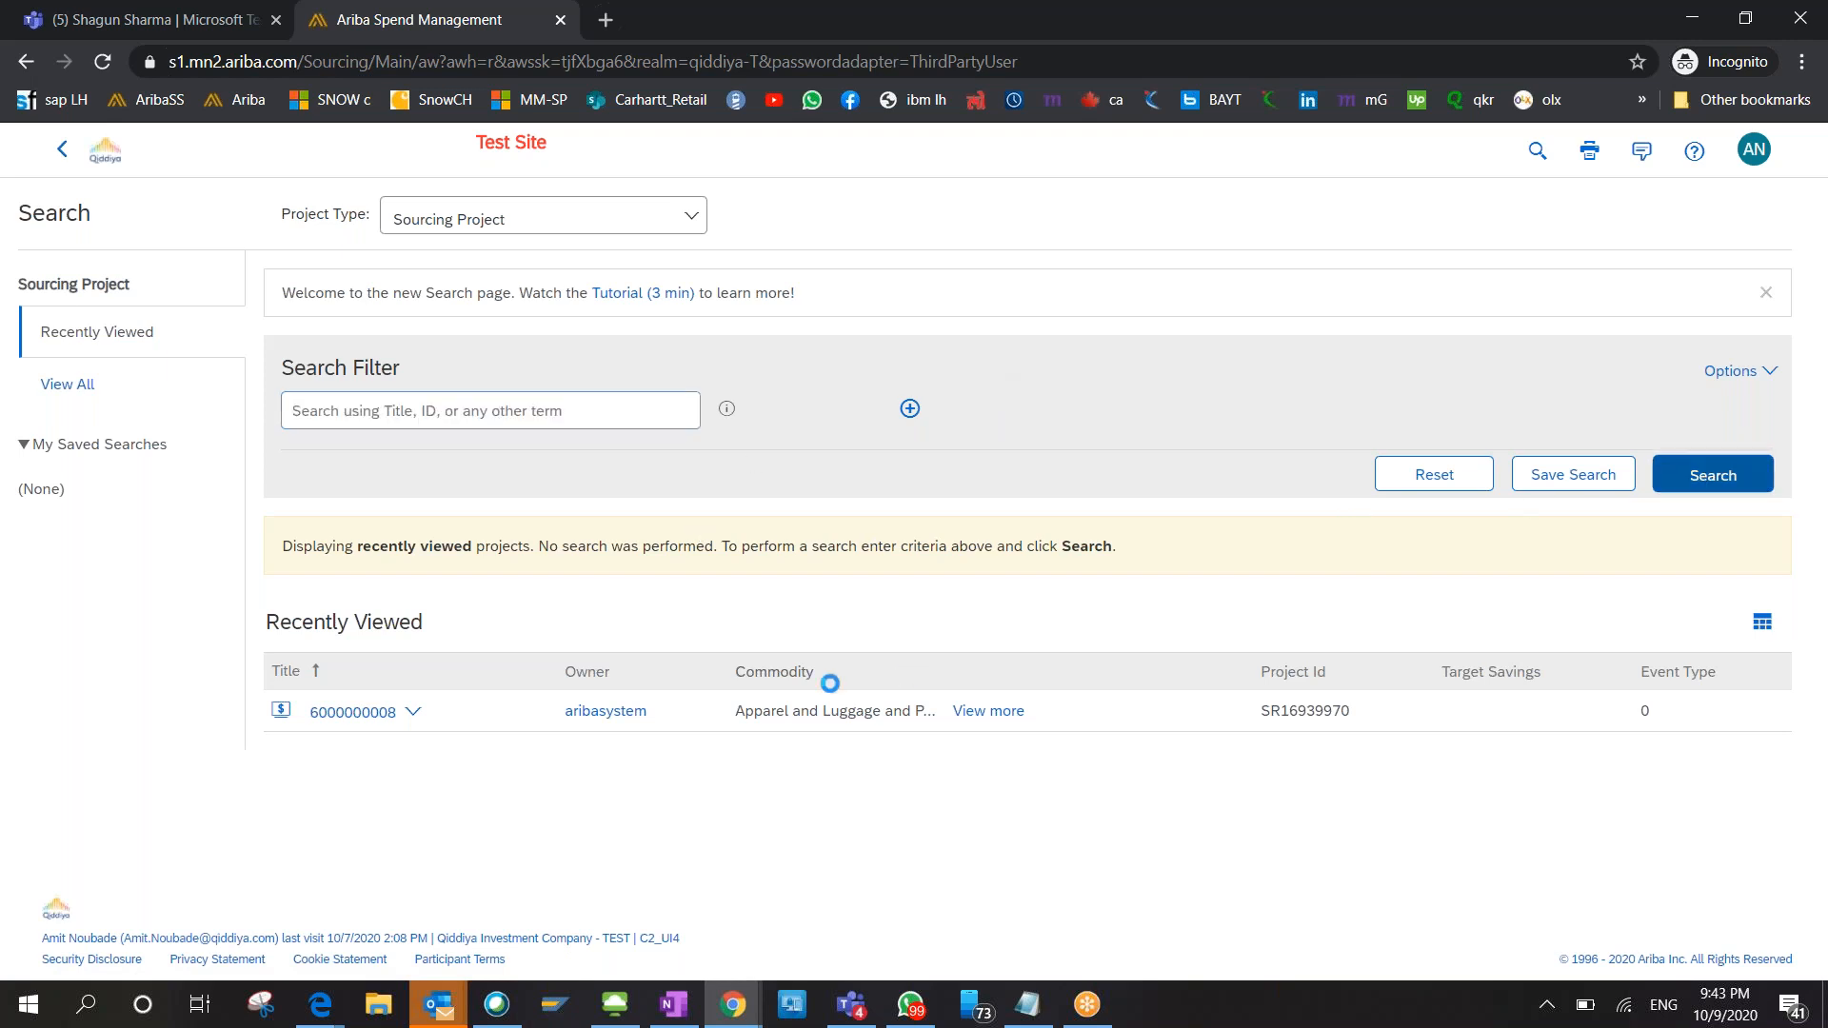
{"action": "scroll", "coordinate": [831, 683], "scroll_direction": "down", "scroll_amount": 8}
{"action": "scroll", "coordinate": [428, 667], "scroll_direction": "down", "scroll_amount": 10}
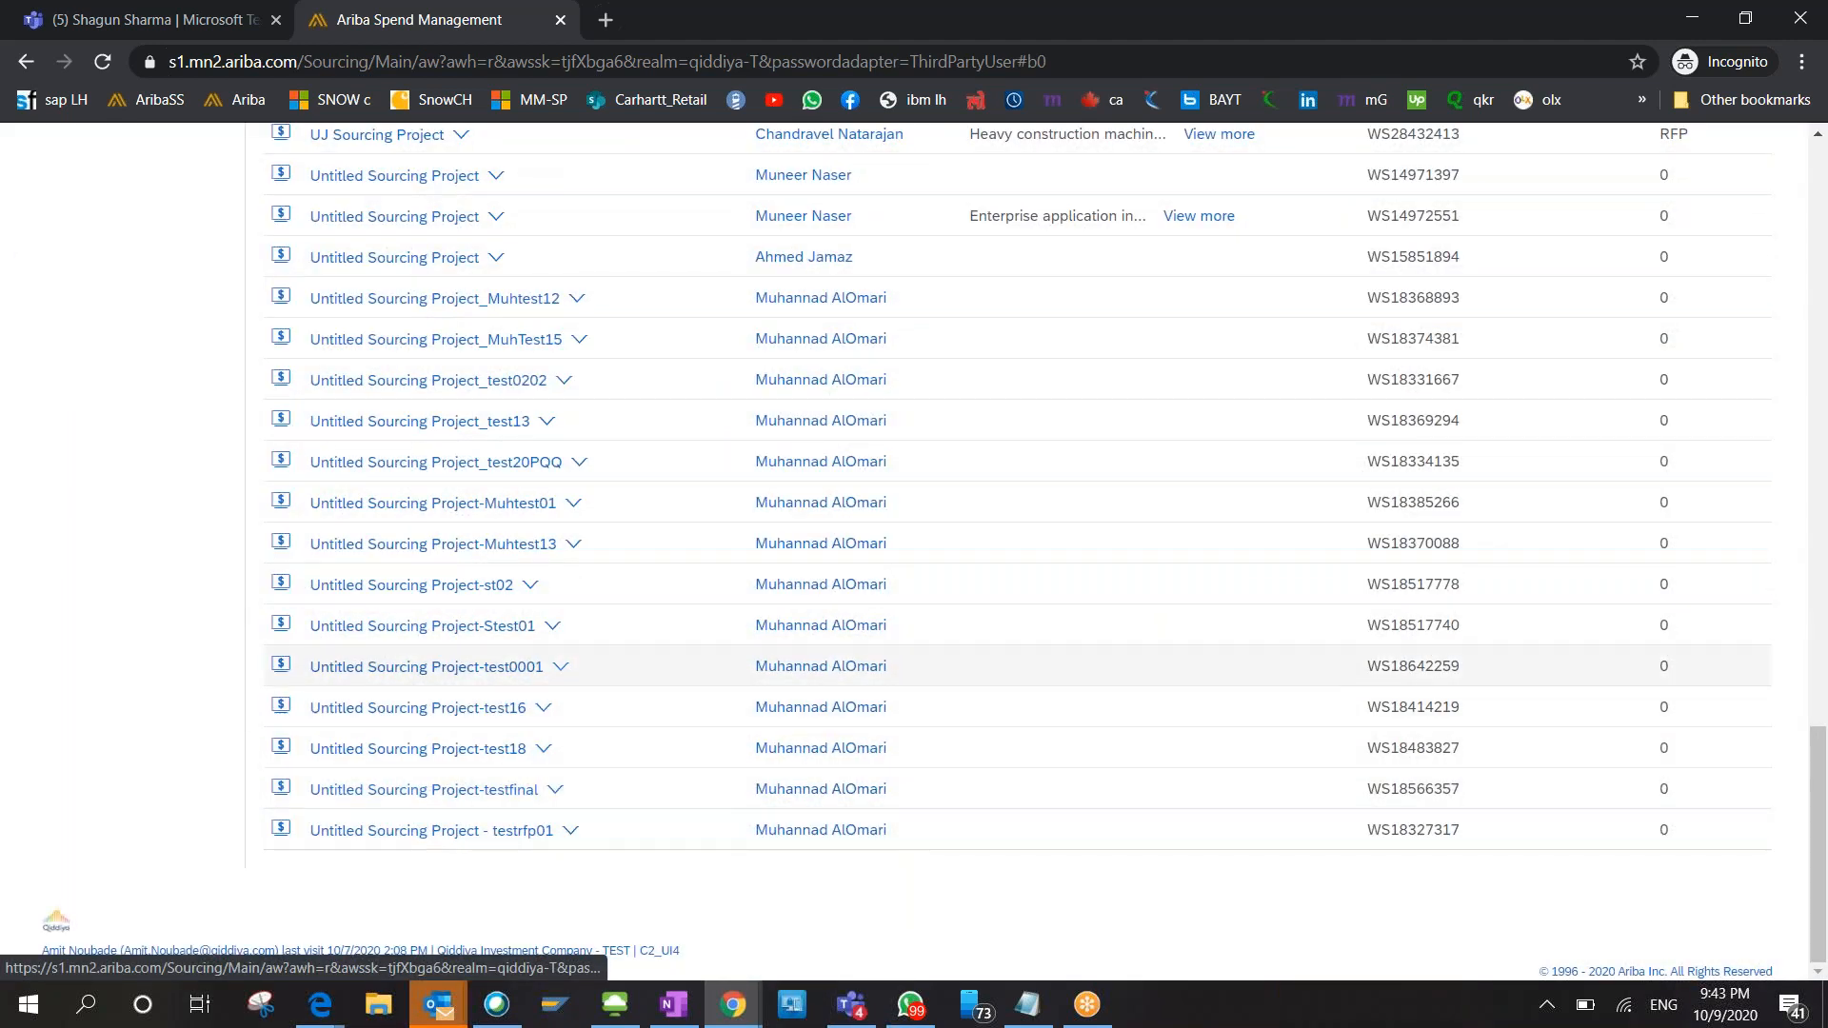
Open the project Untitled Sourcing Project-test0001 from the results and view its task list.
{"action": "left_click", "coordinate": [426, 666]}
{"action": "left_click", "coordinate": [369, 698]}
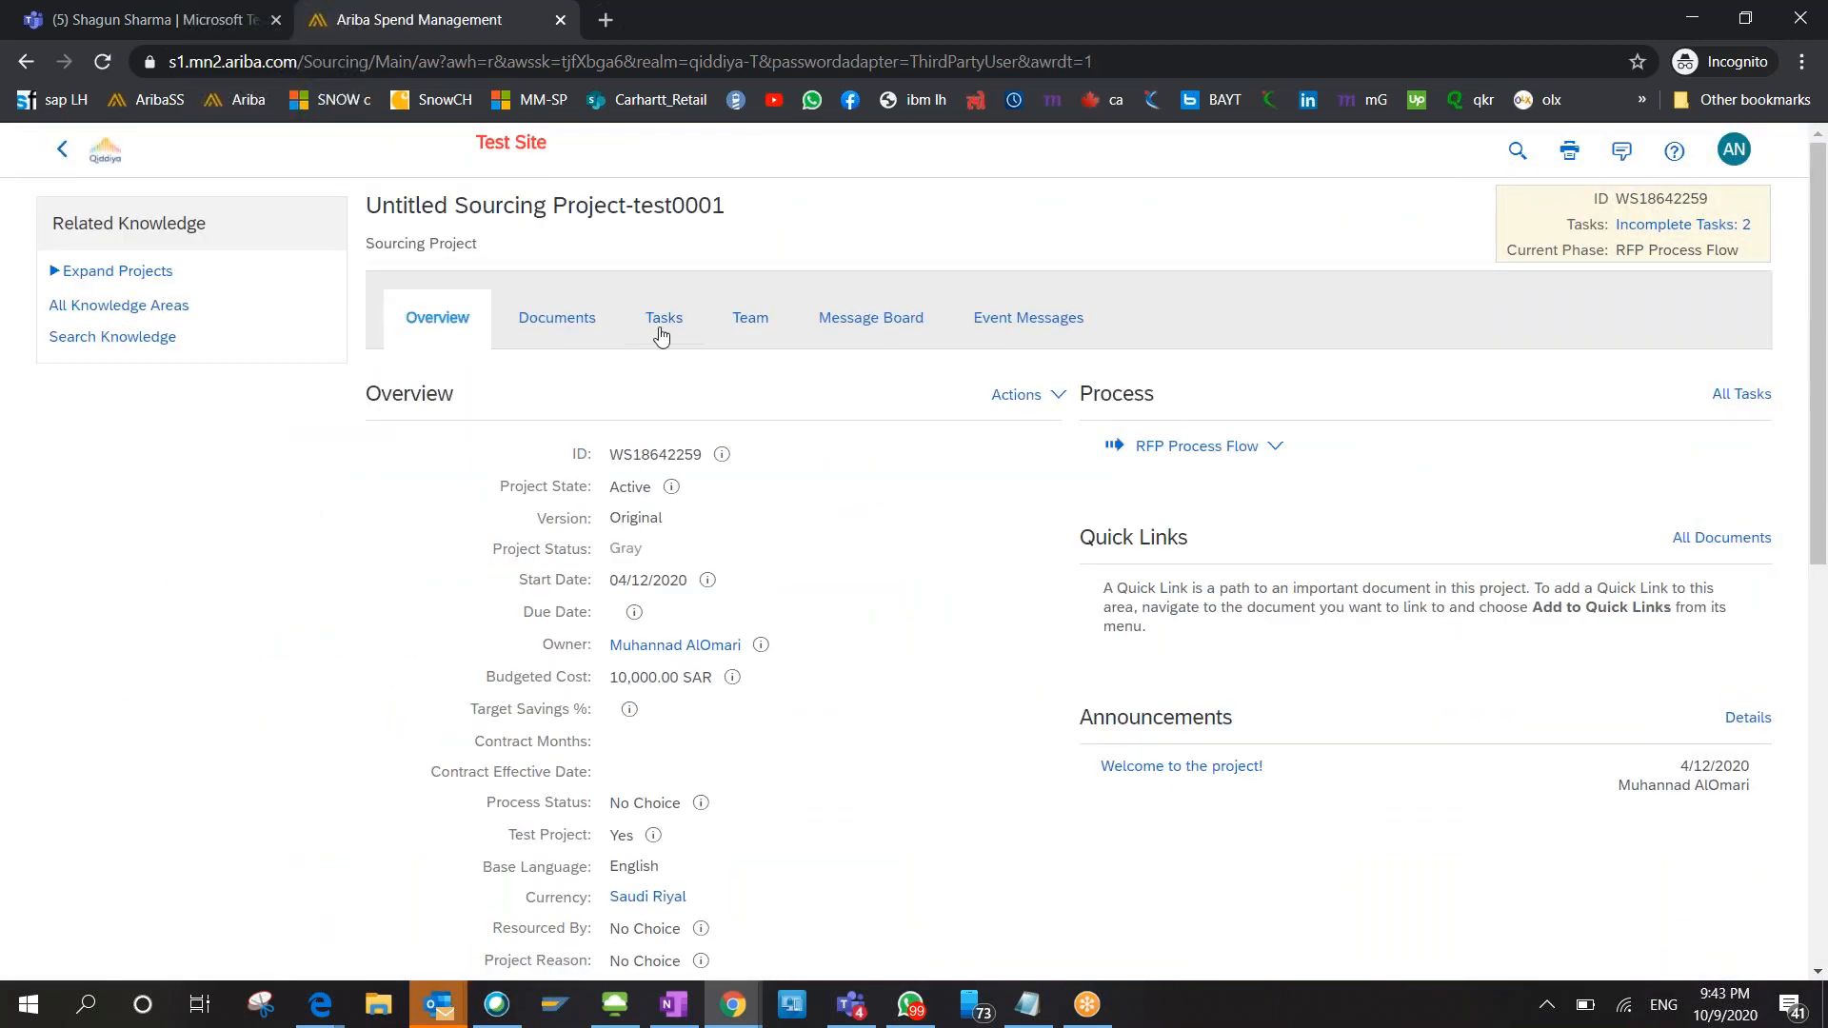
{"action": "left_click", "coordinate": [1224, 455]}
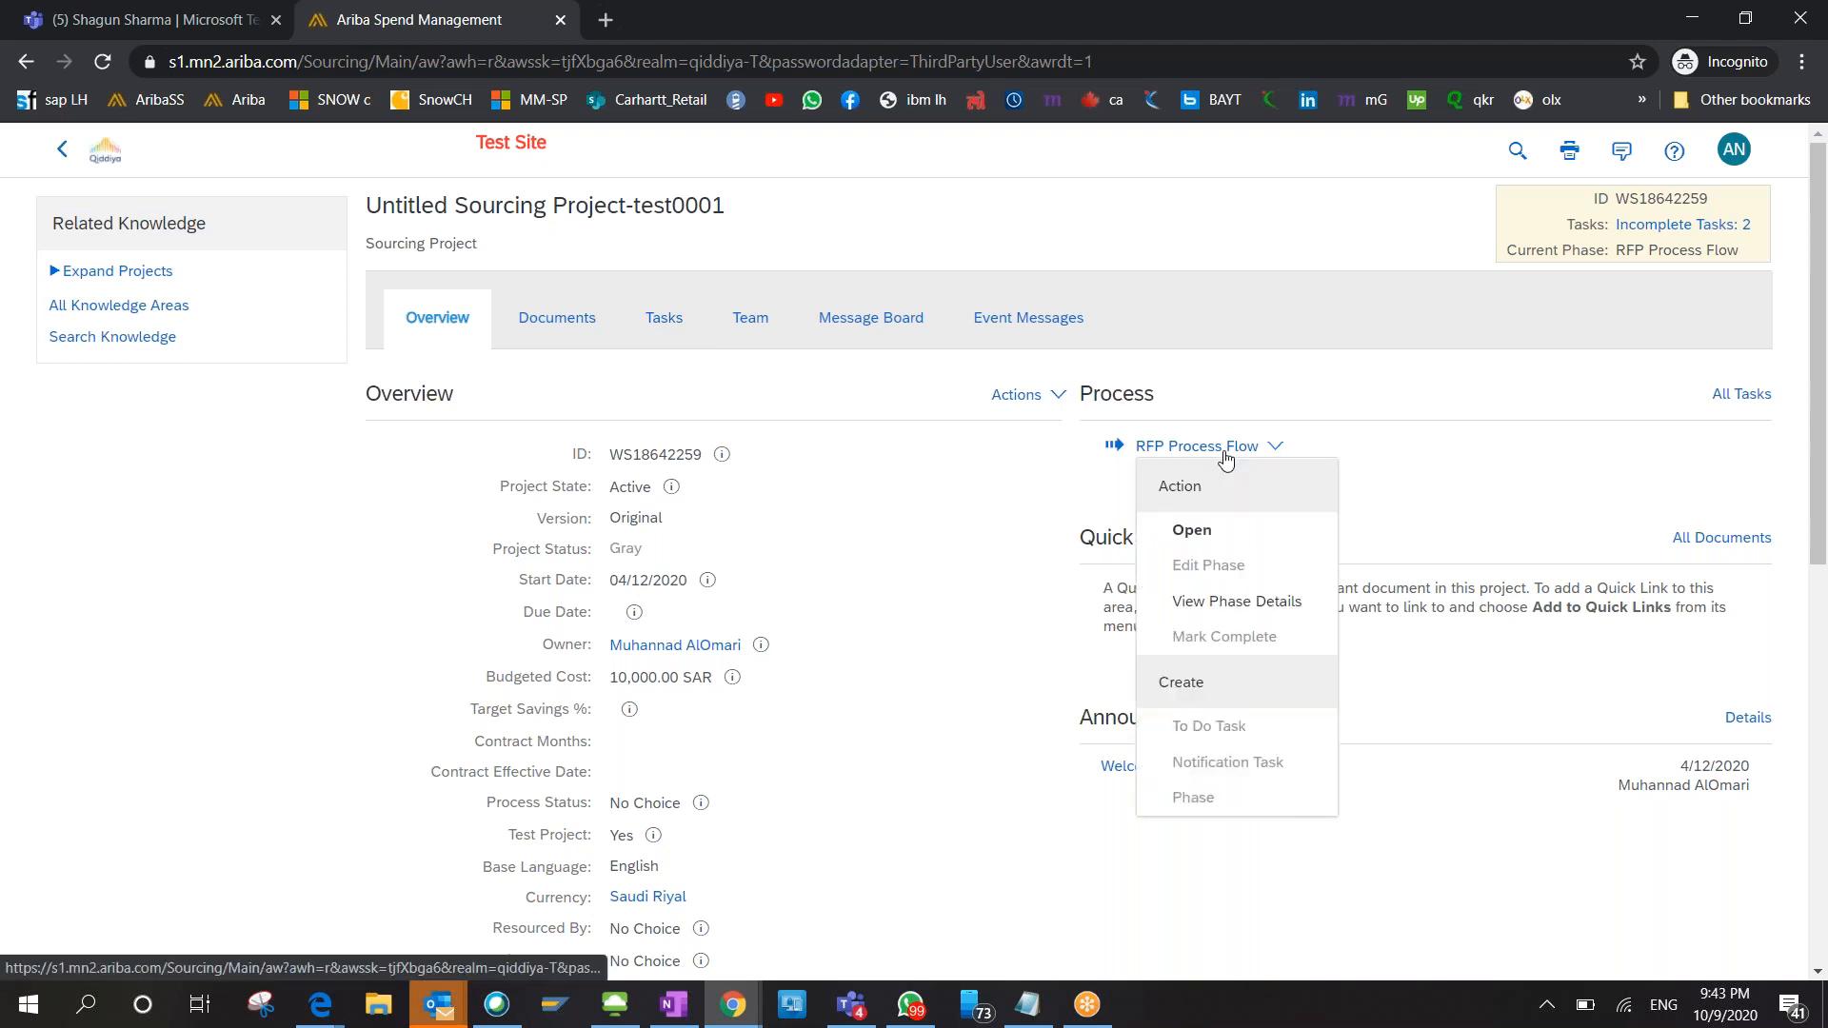
{"action": "left_click", "coordinate": [665, 324]}
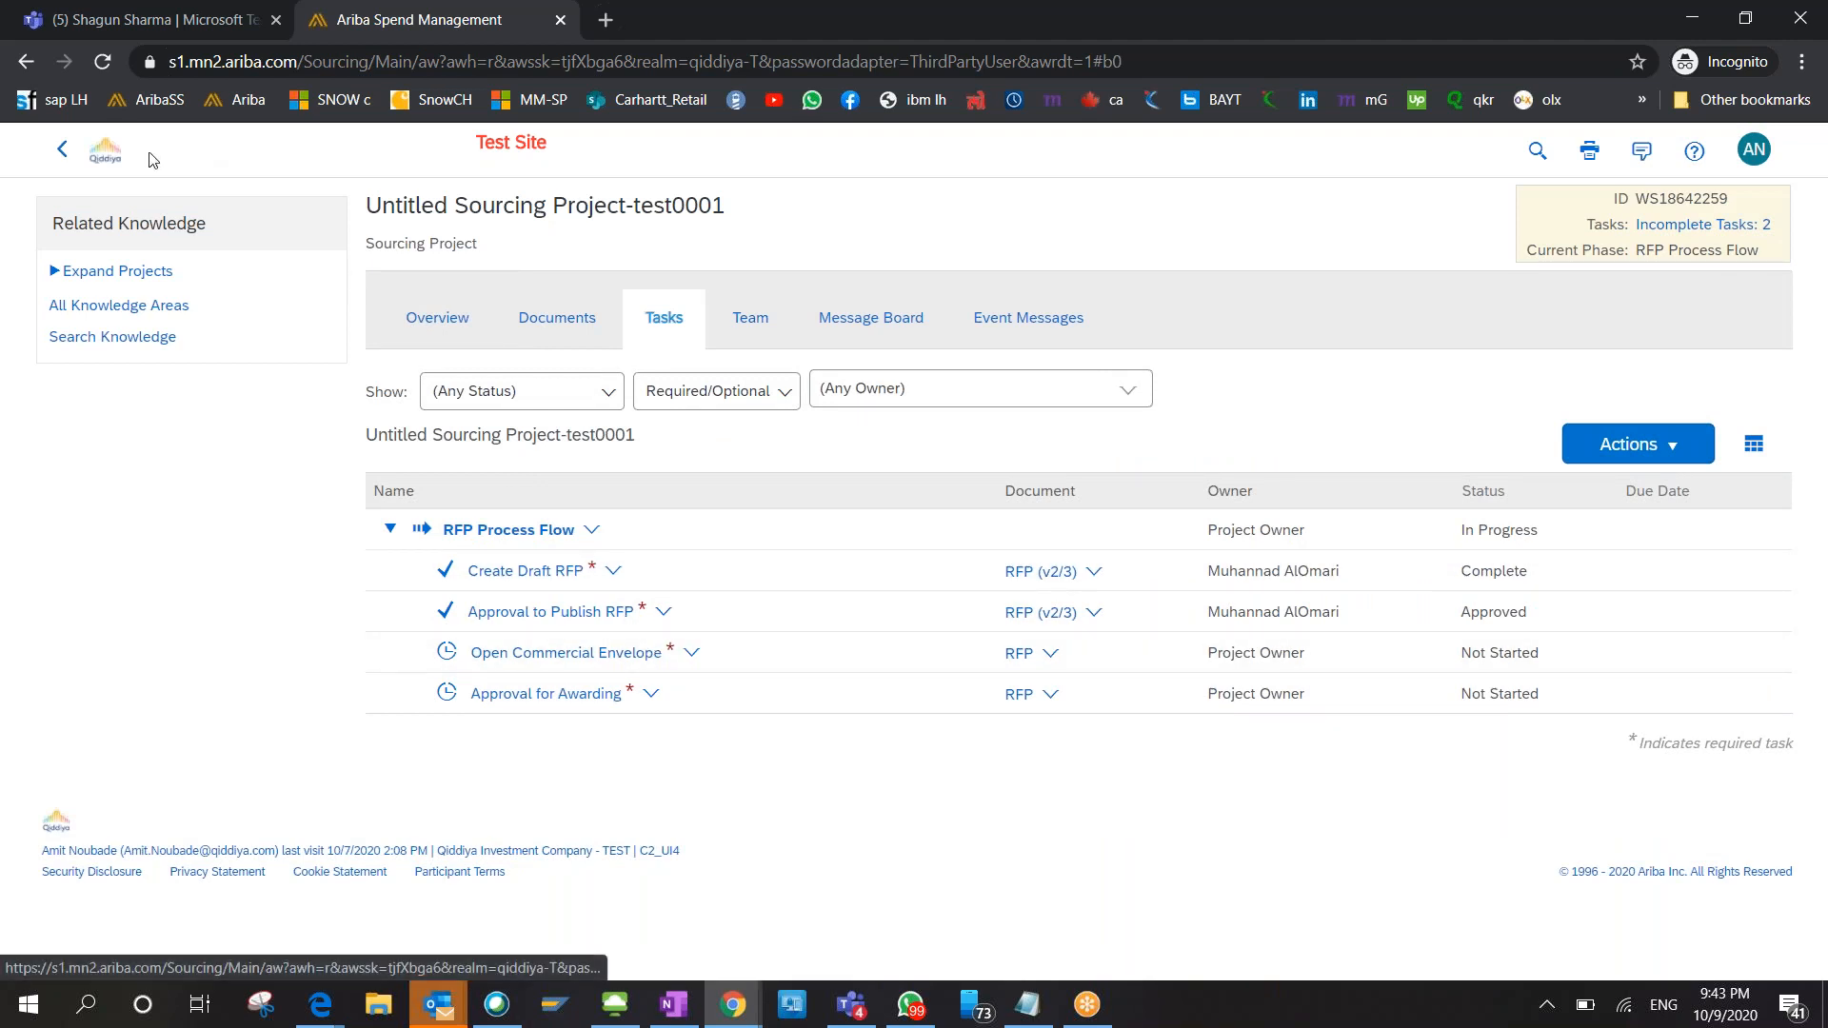
Return to the project results, open the EOI_02 project's task list and expand its EOI Process Flow phase.
{"action": "left_click", "coordinate": [63, 152]}
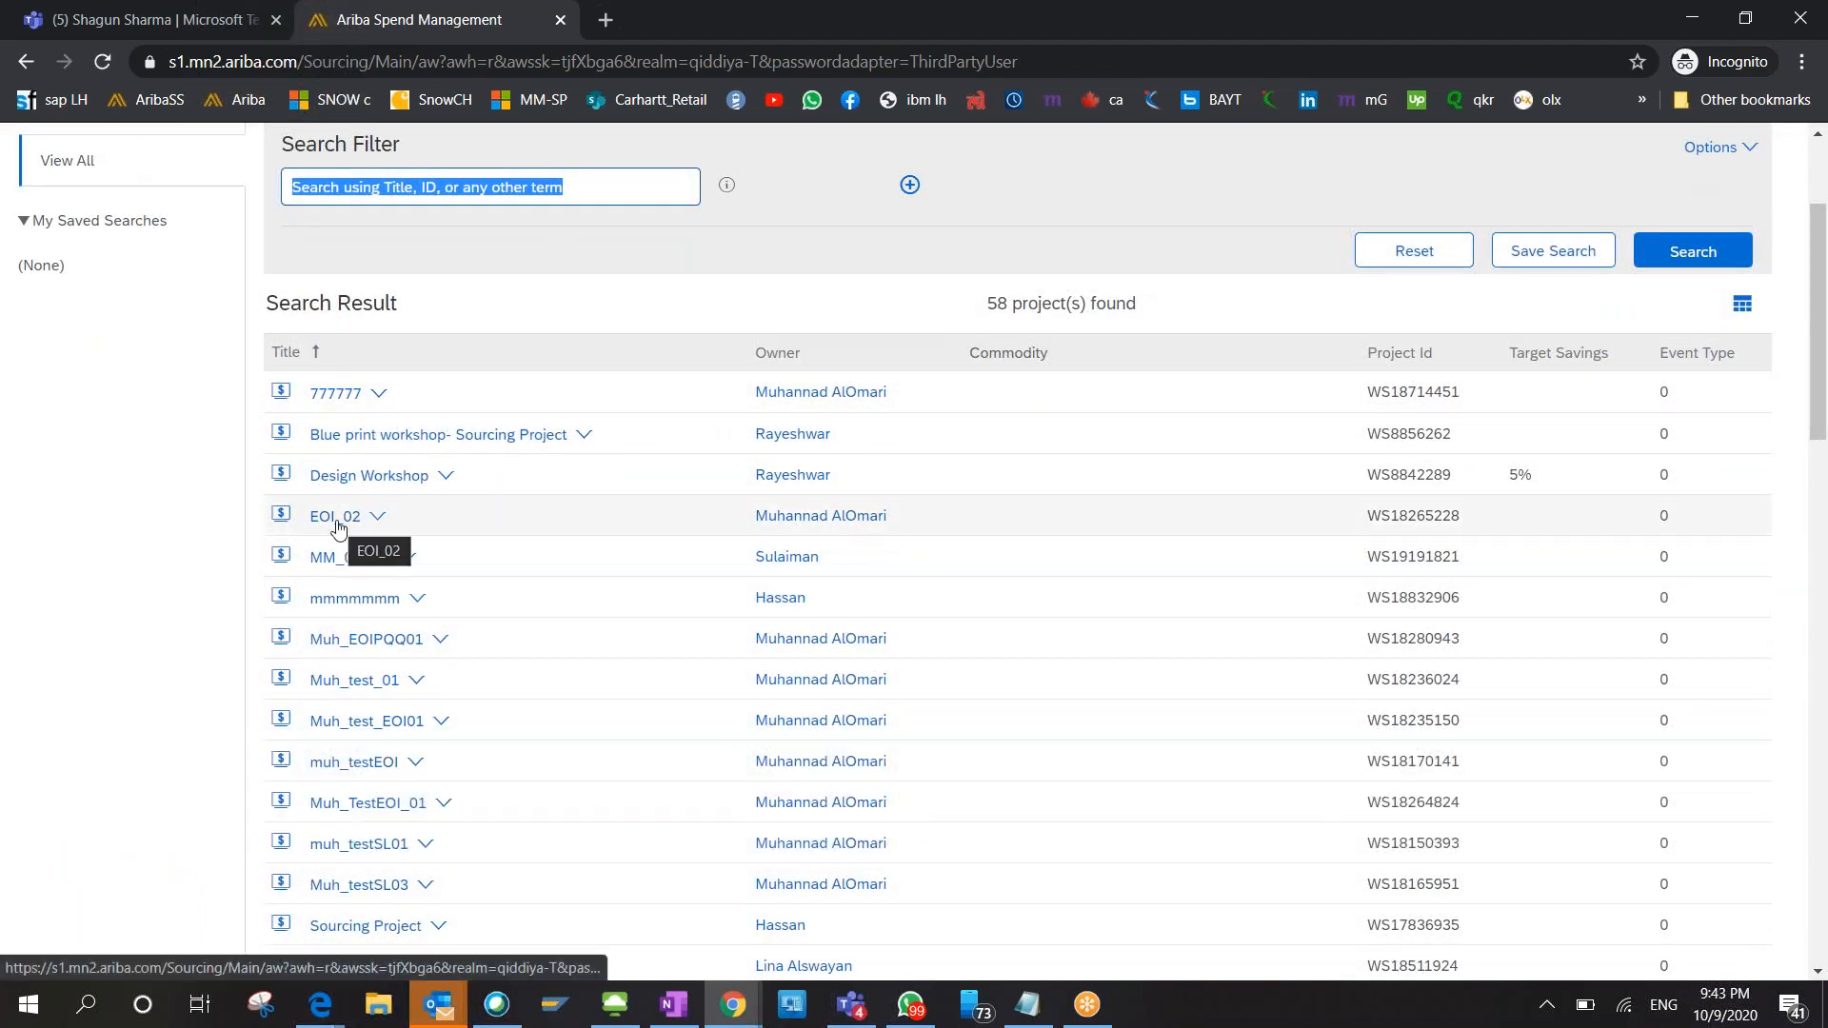
{"action": "left_click", "coordinate": [338, 528]}
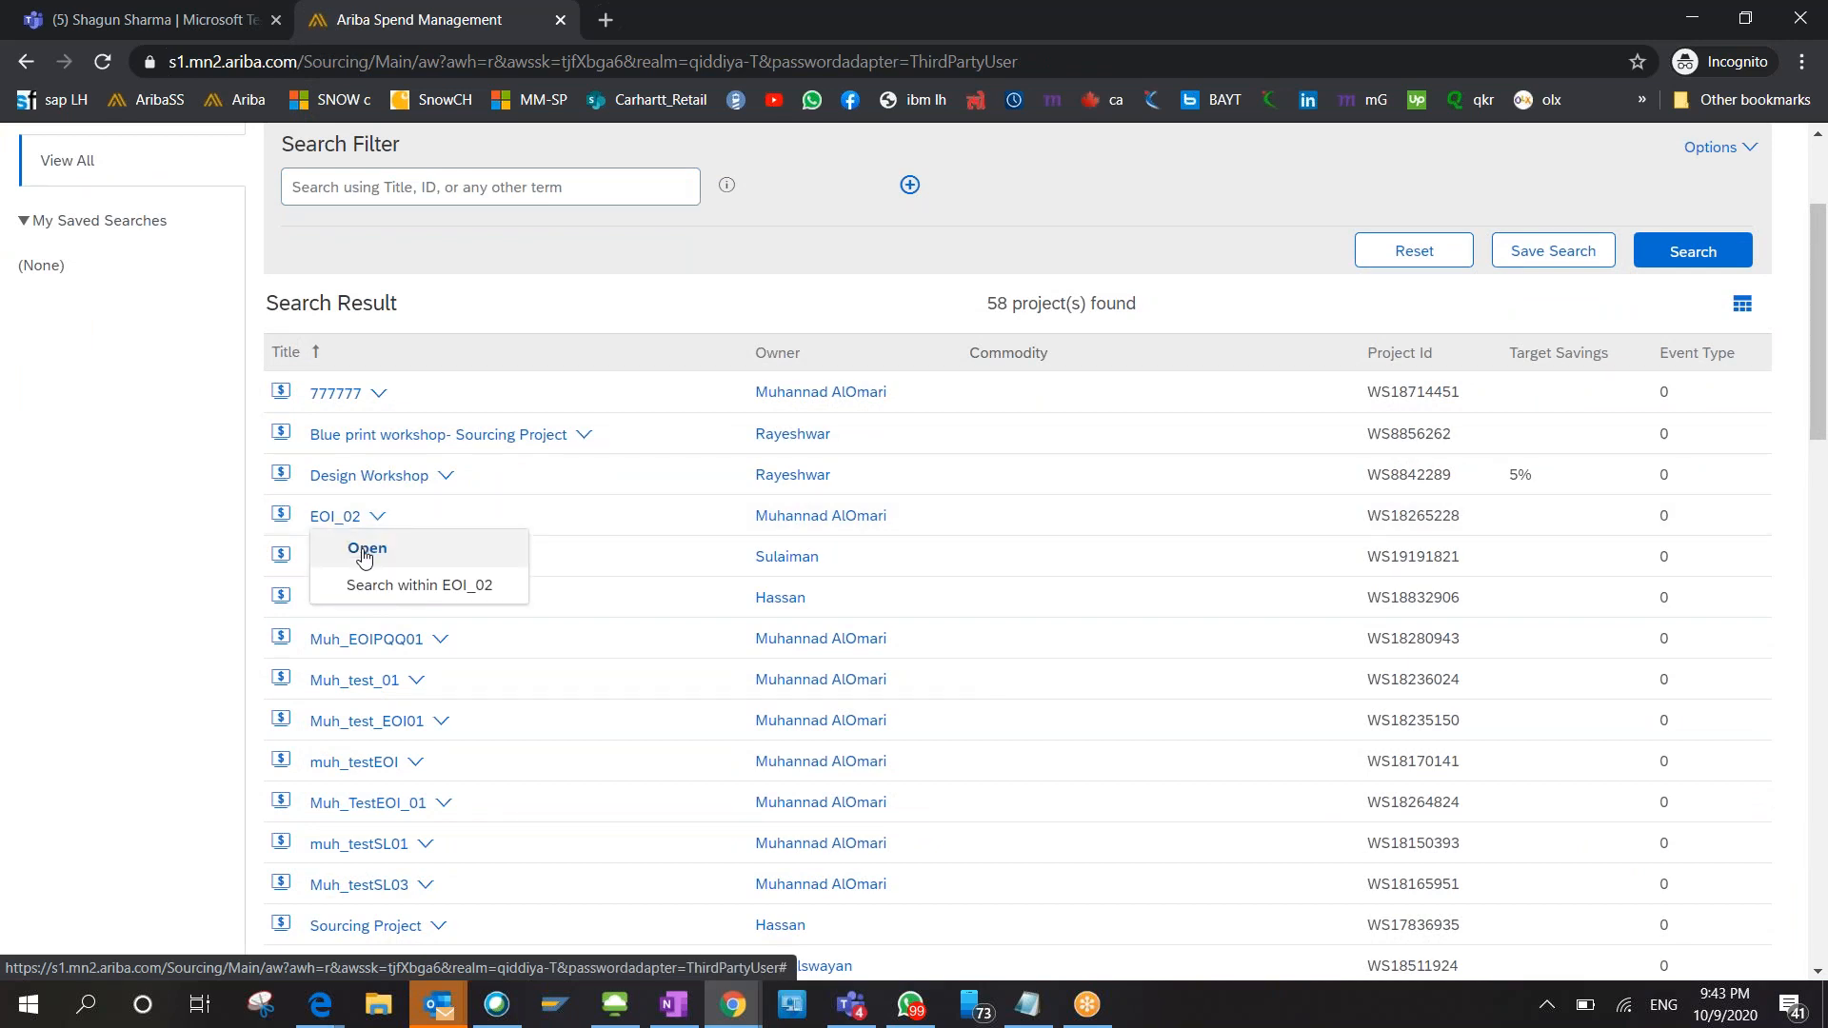
{"action": "left_click", "coordinate": [364, 554]}
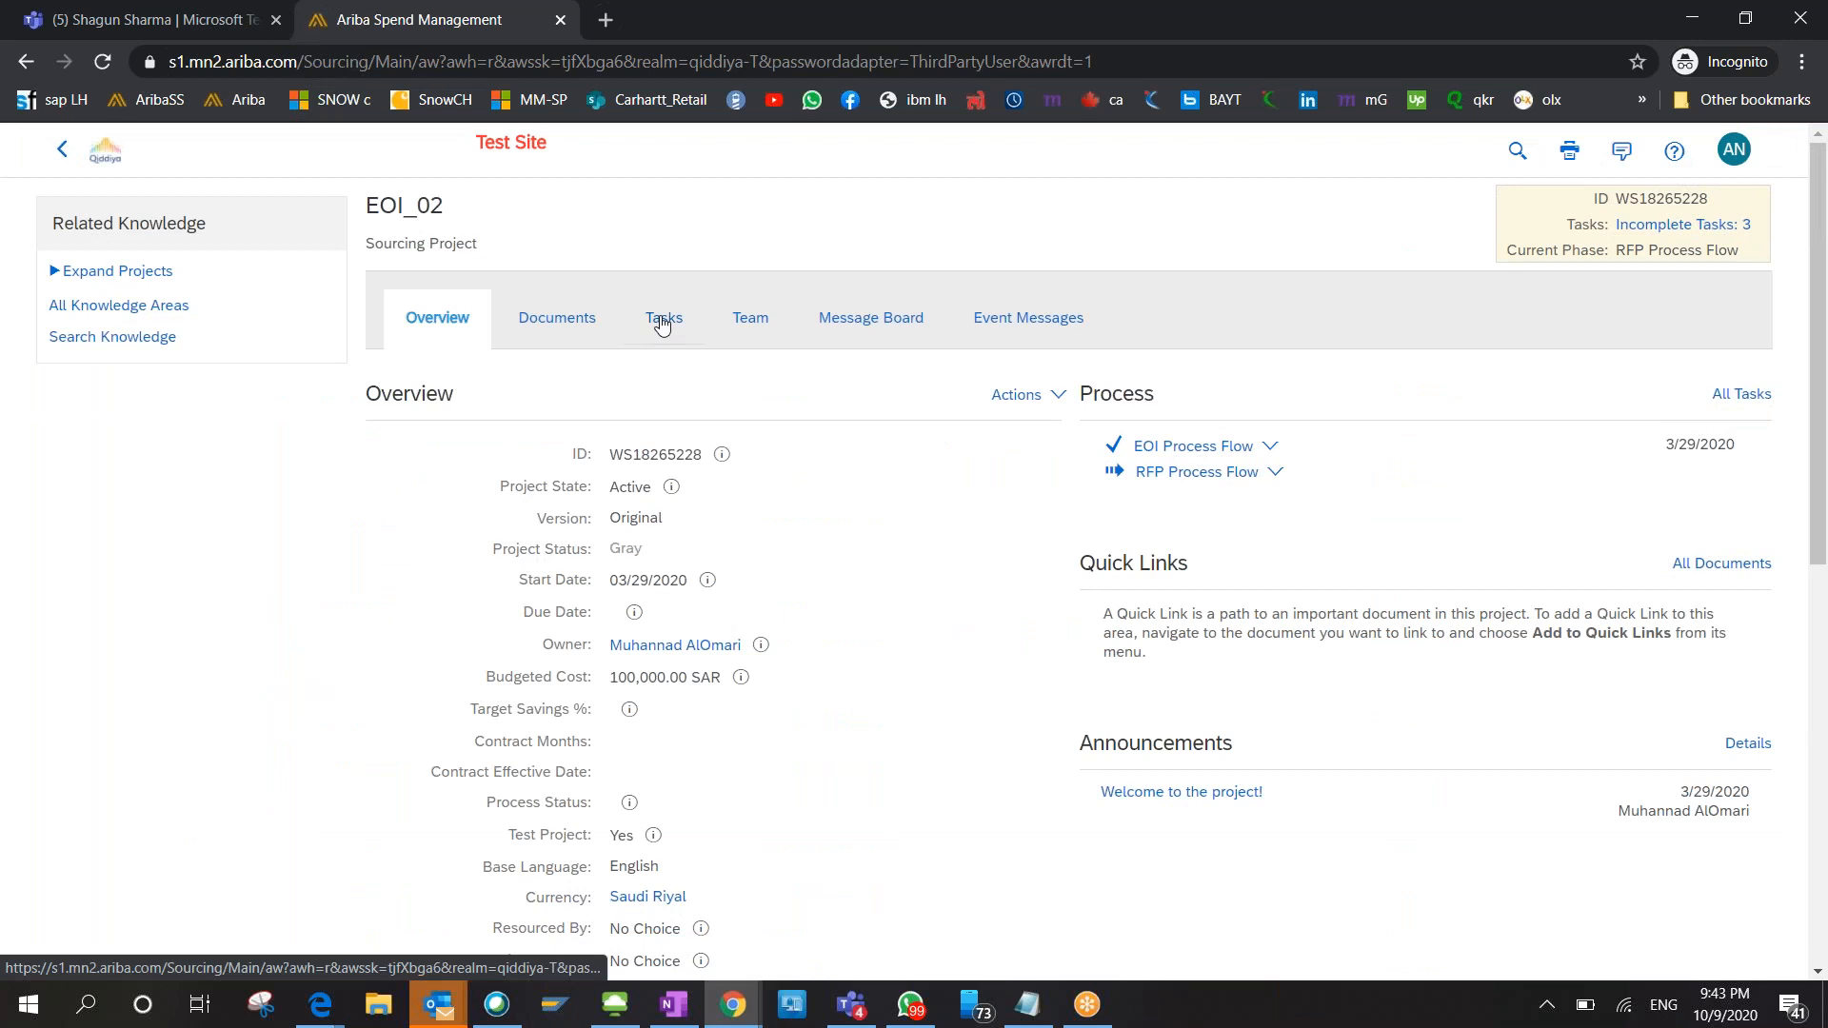
{"action": "left_click", "coordinate": [662, 321]}
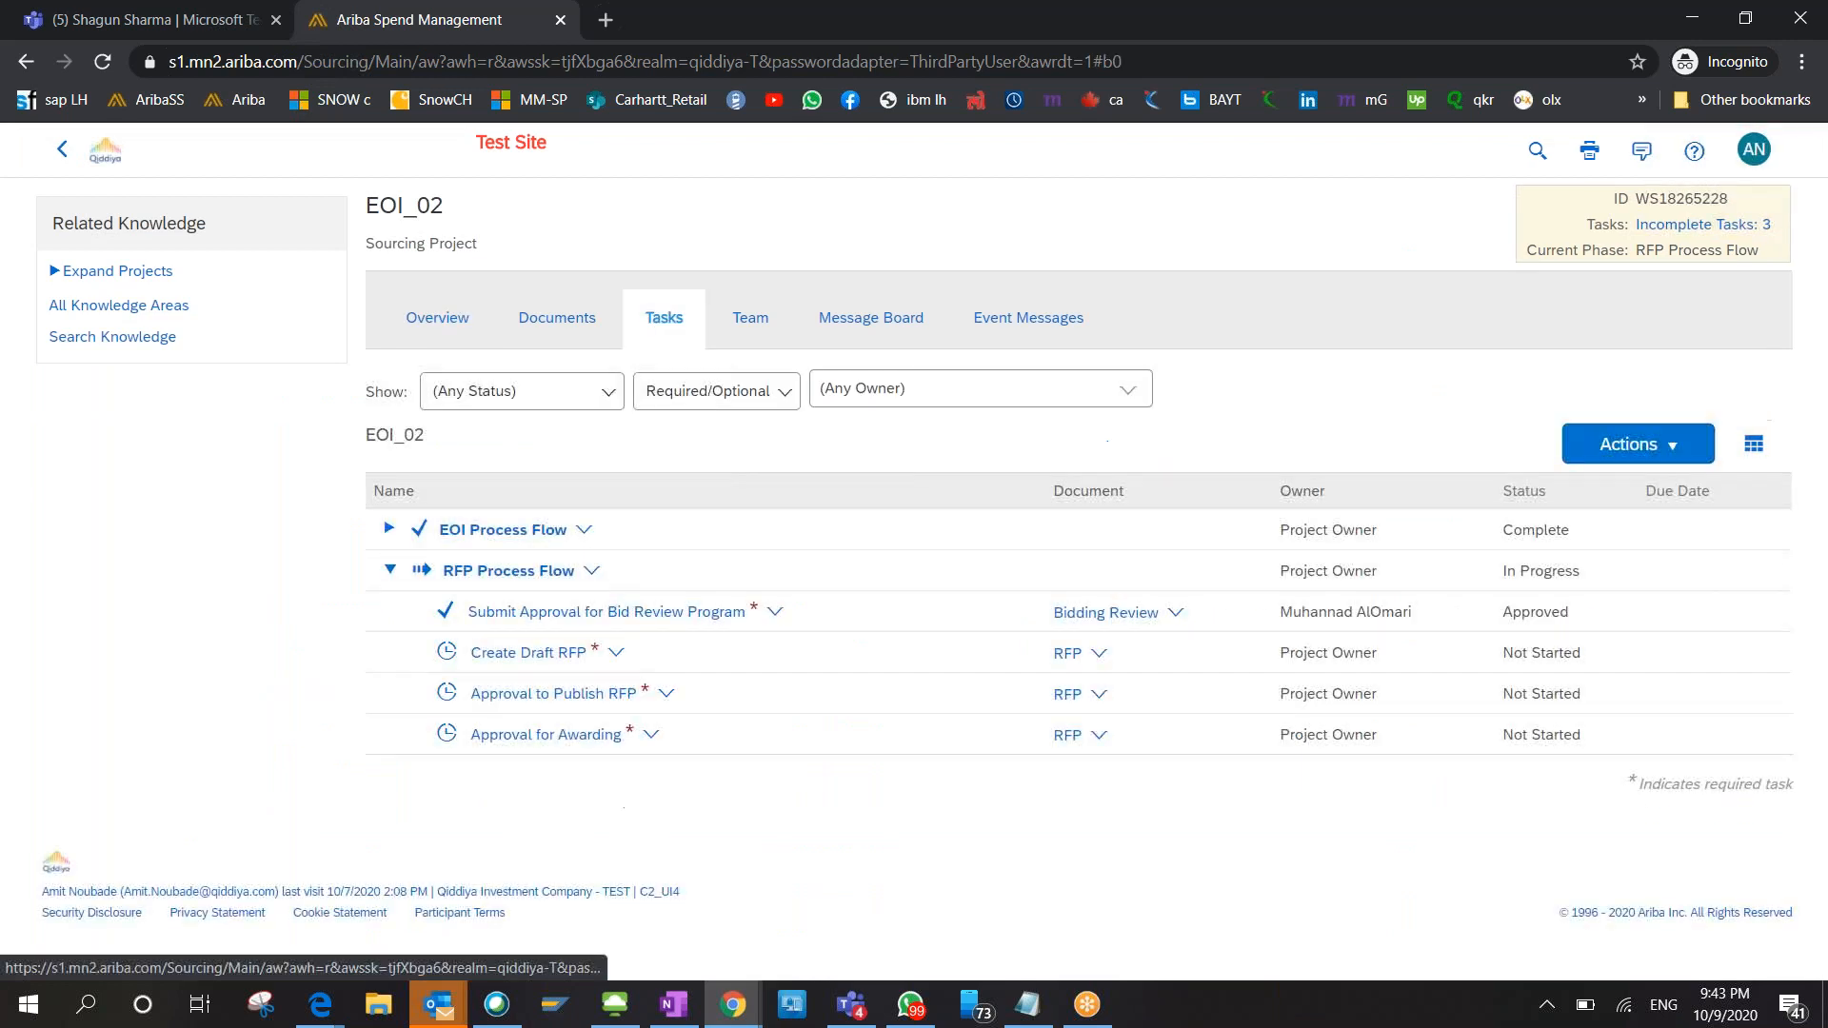
{"action": "left_click", "coordinate": [388, 529]}
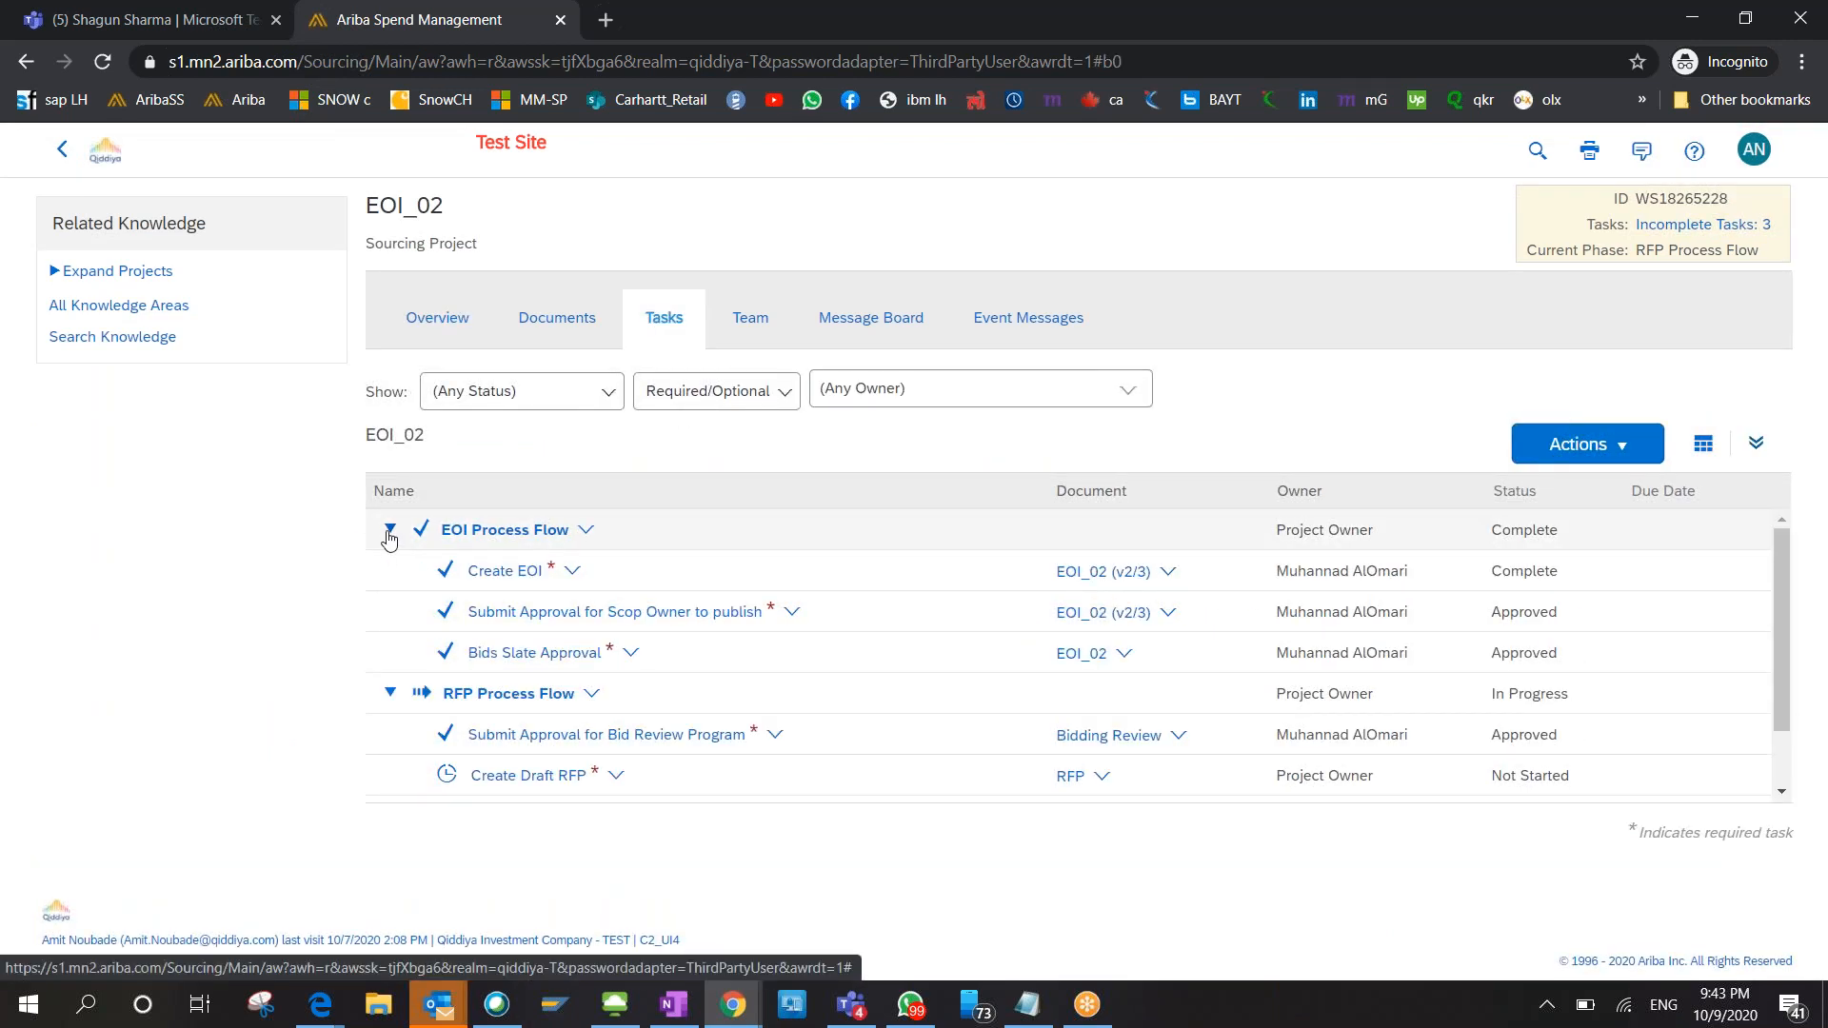
Examine the tasks, linked documents and statuses under EOI_02's EOI Process Flow and RFP Process Flow phases.
{"action": "scroll", "coordinate": [389, 538], "scroll_direction": "down", "scroll_amount": 1}
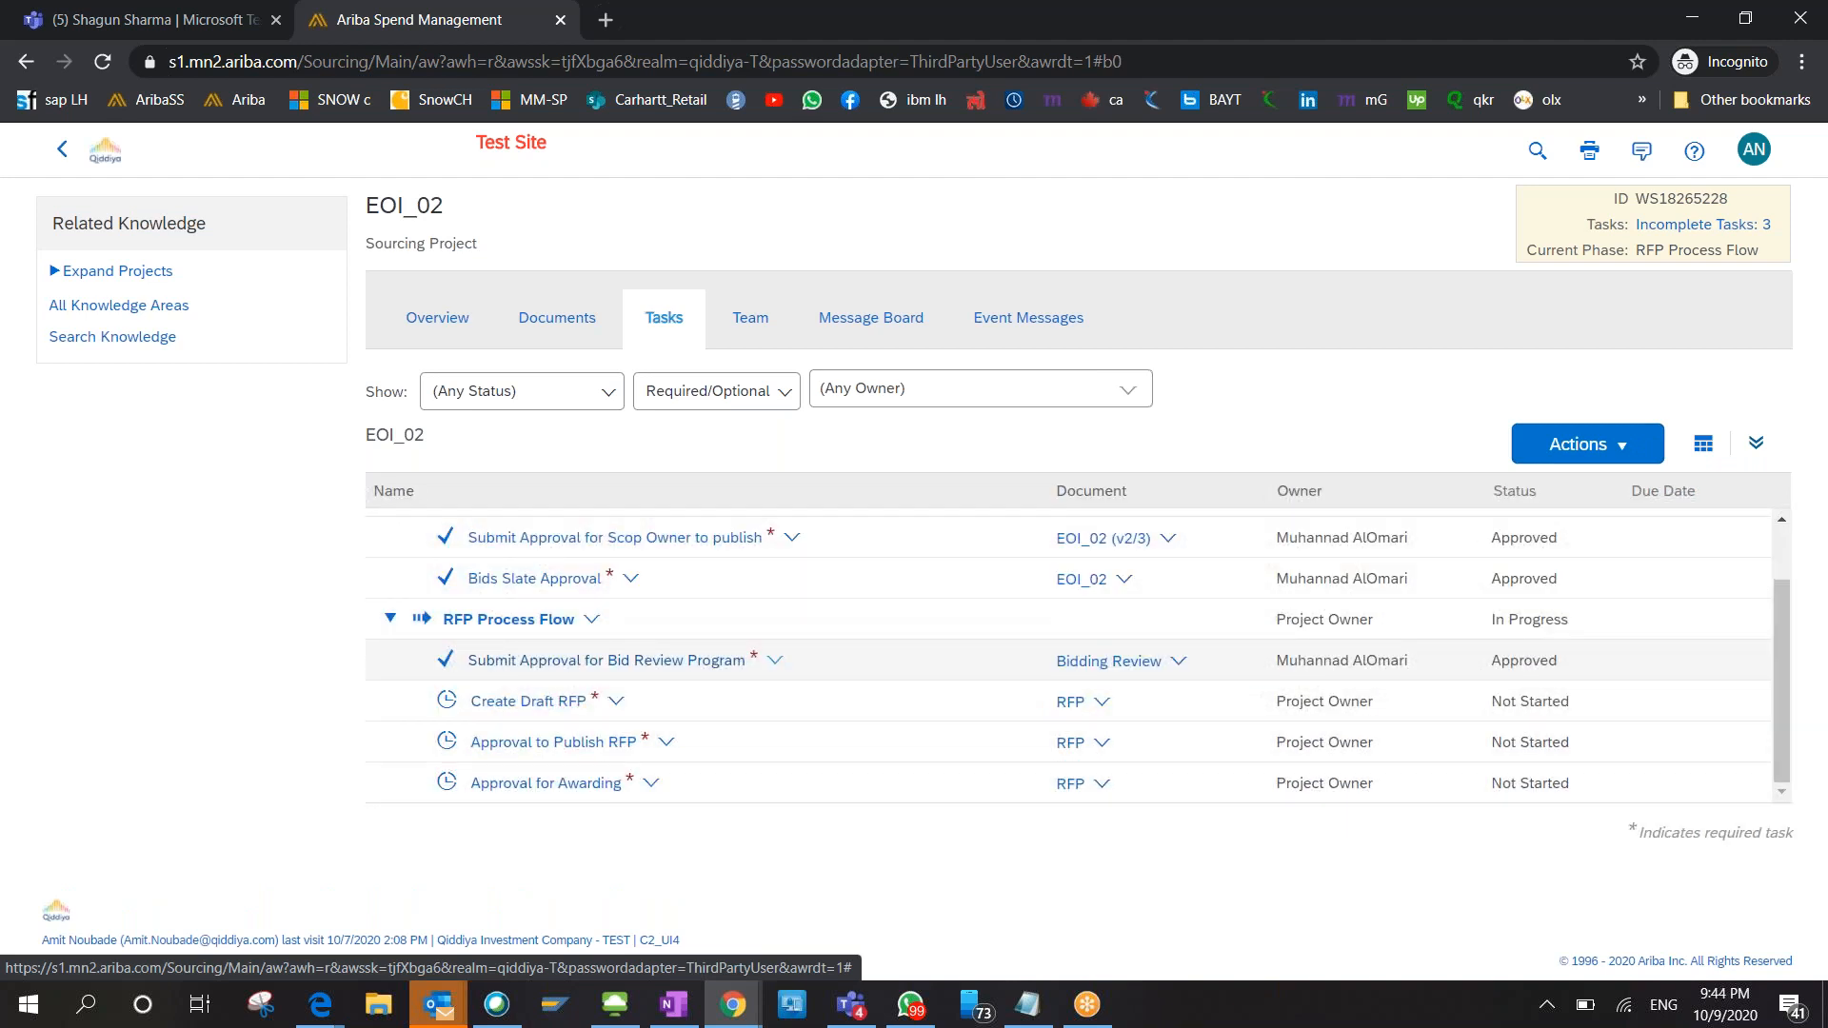
{"action": "scroll", "coordinate": [389, 538], "scroll_direction": "up", "scroll_amount": 1}
{"action": "scroll", "coordinate": [1076, 638], "scroll_direction": "down", "scroll_amount": 1}
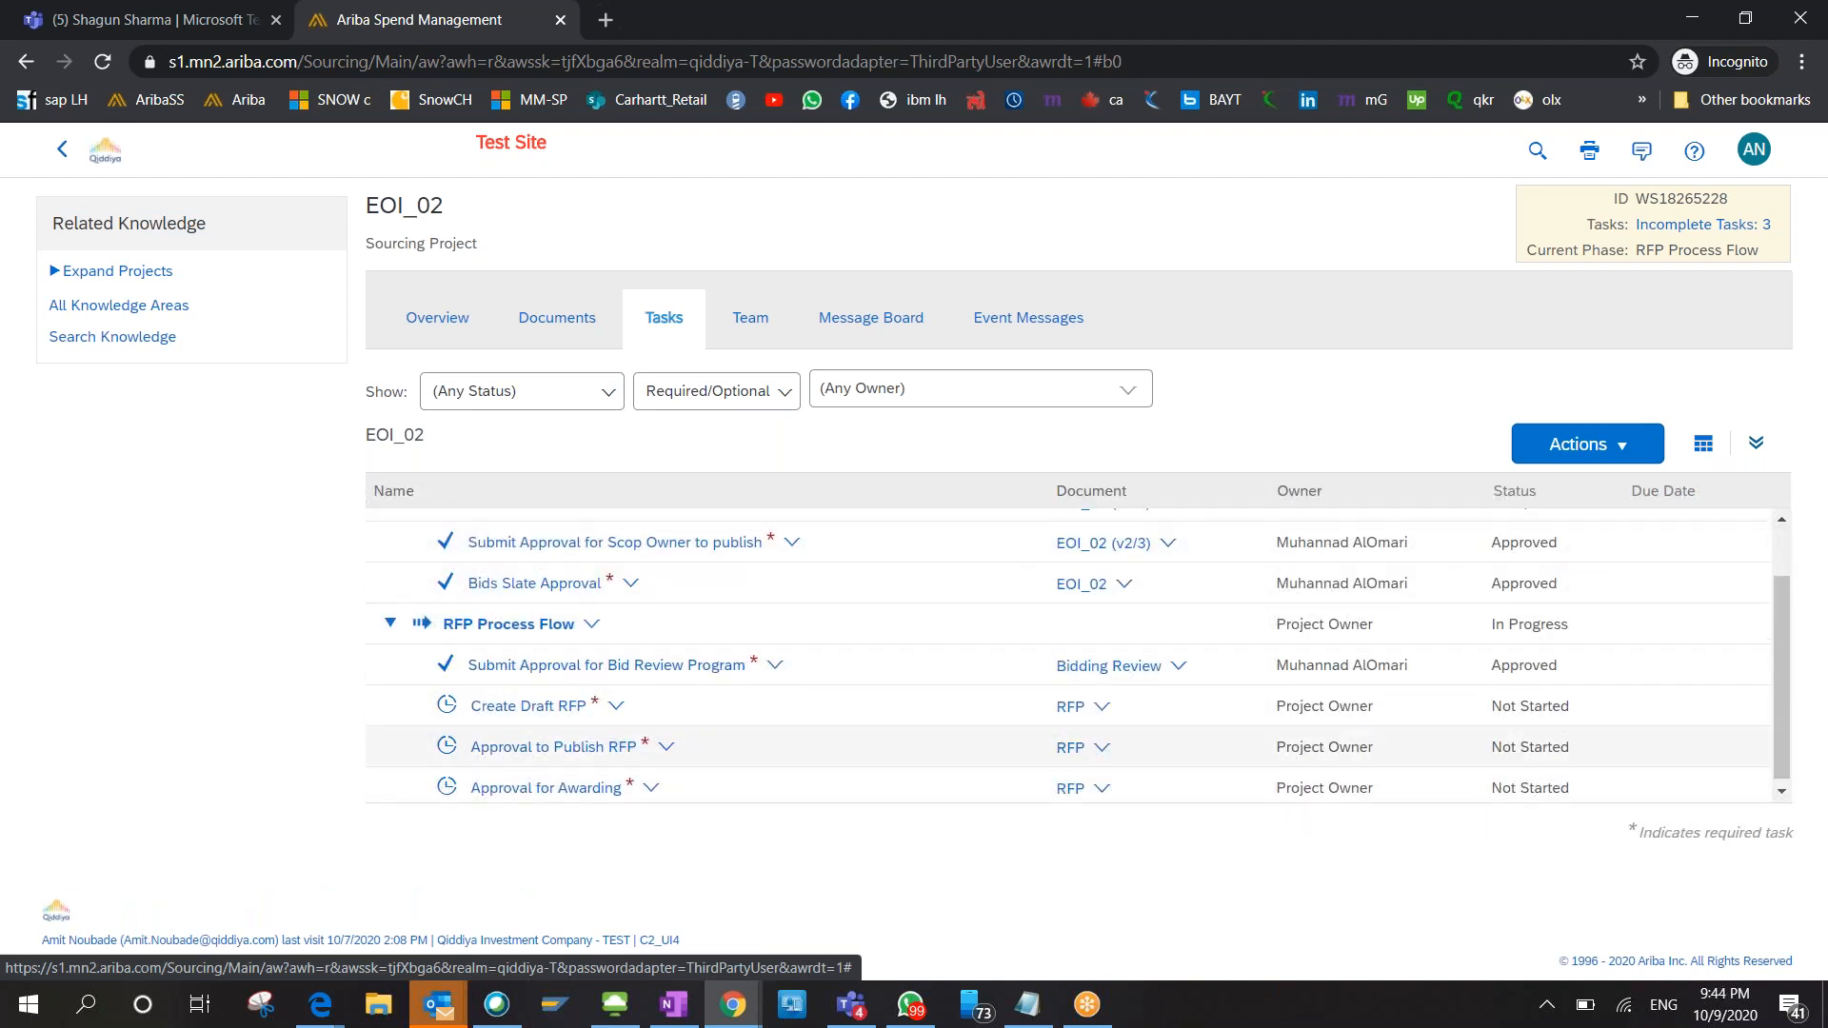
{"action": "scroll", "coordinate": [1076, 638], "scroll_direction": "up", "scroll_amount": 1}
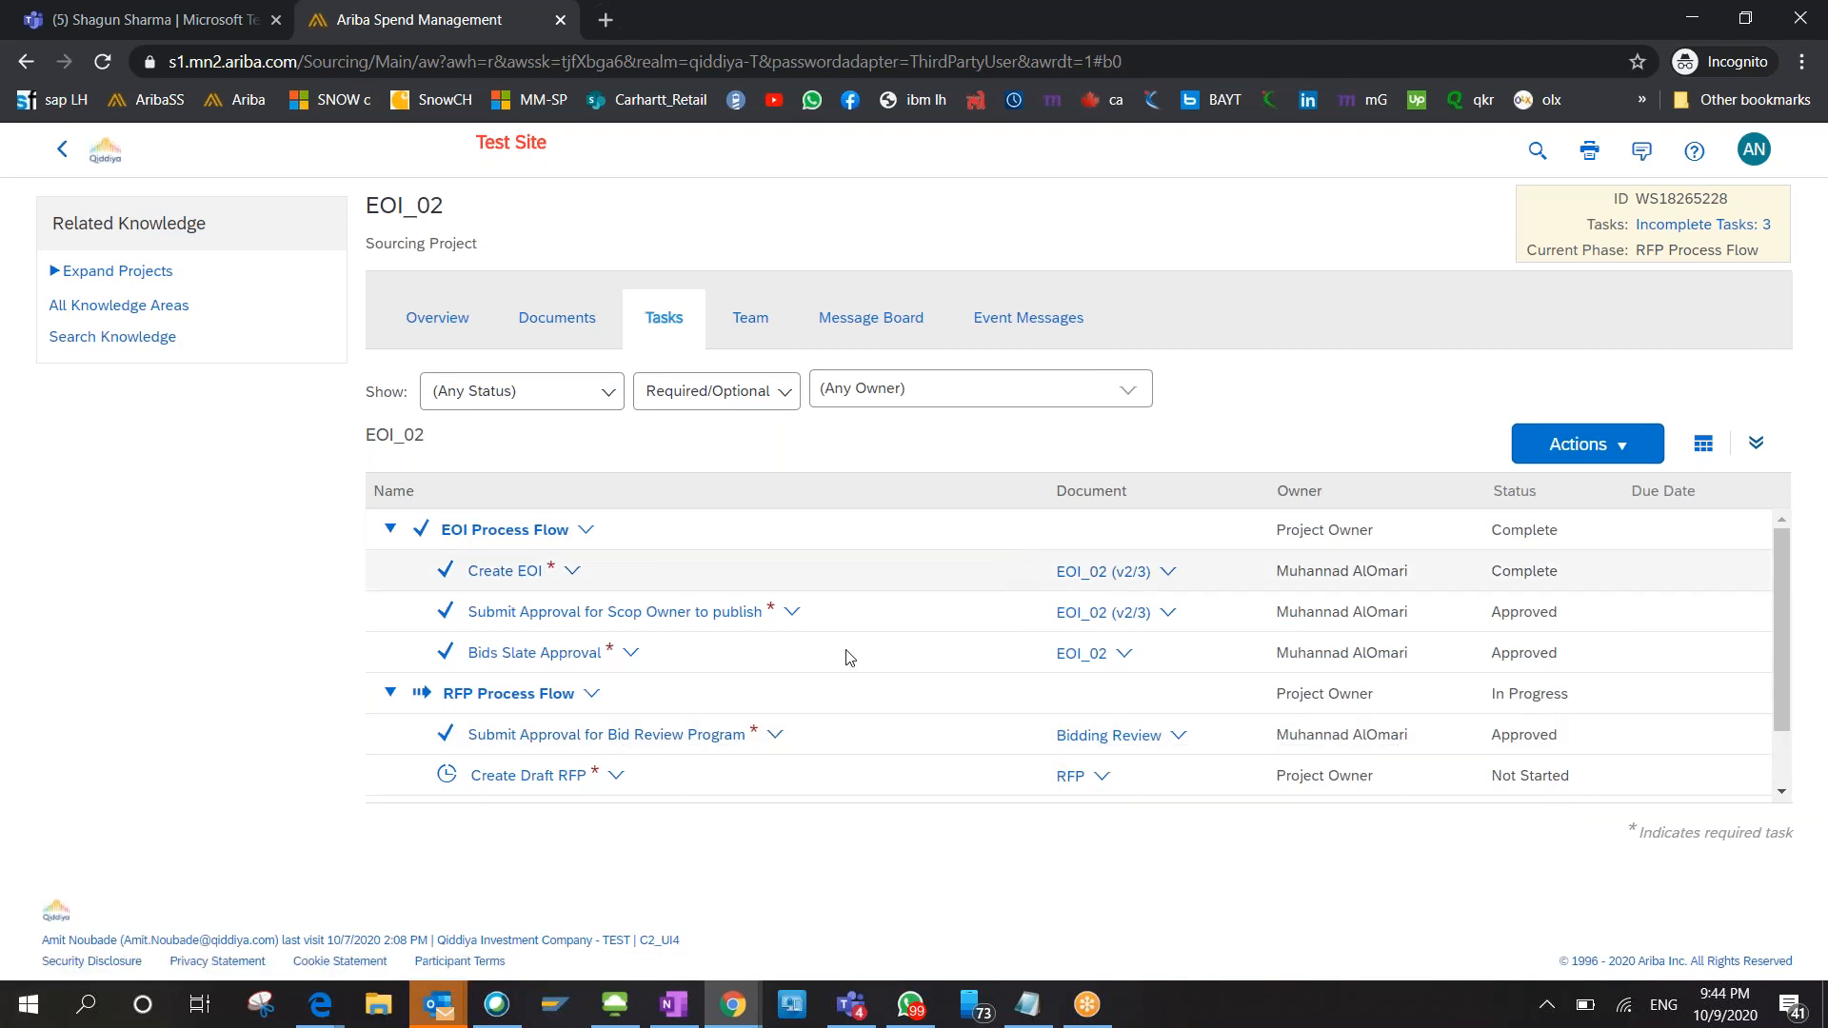
{"action": "scroll", "coordinate": [701, 701], "scroll_direction": "down", "scroll_amount": 1}
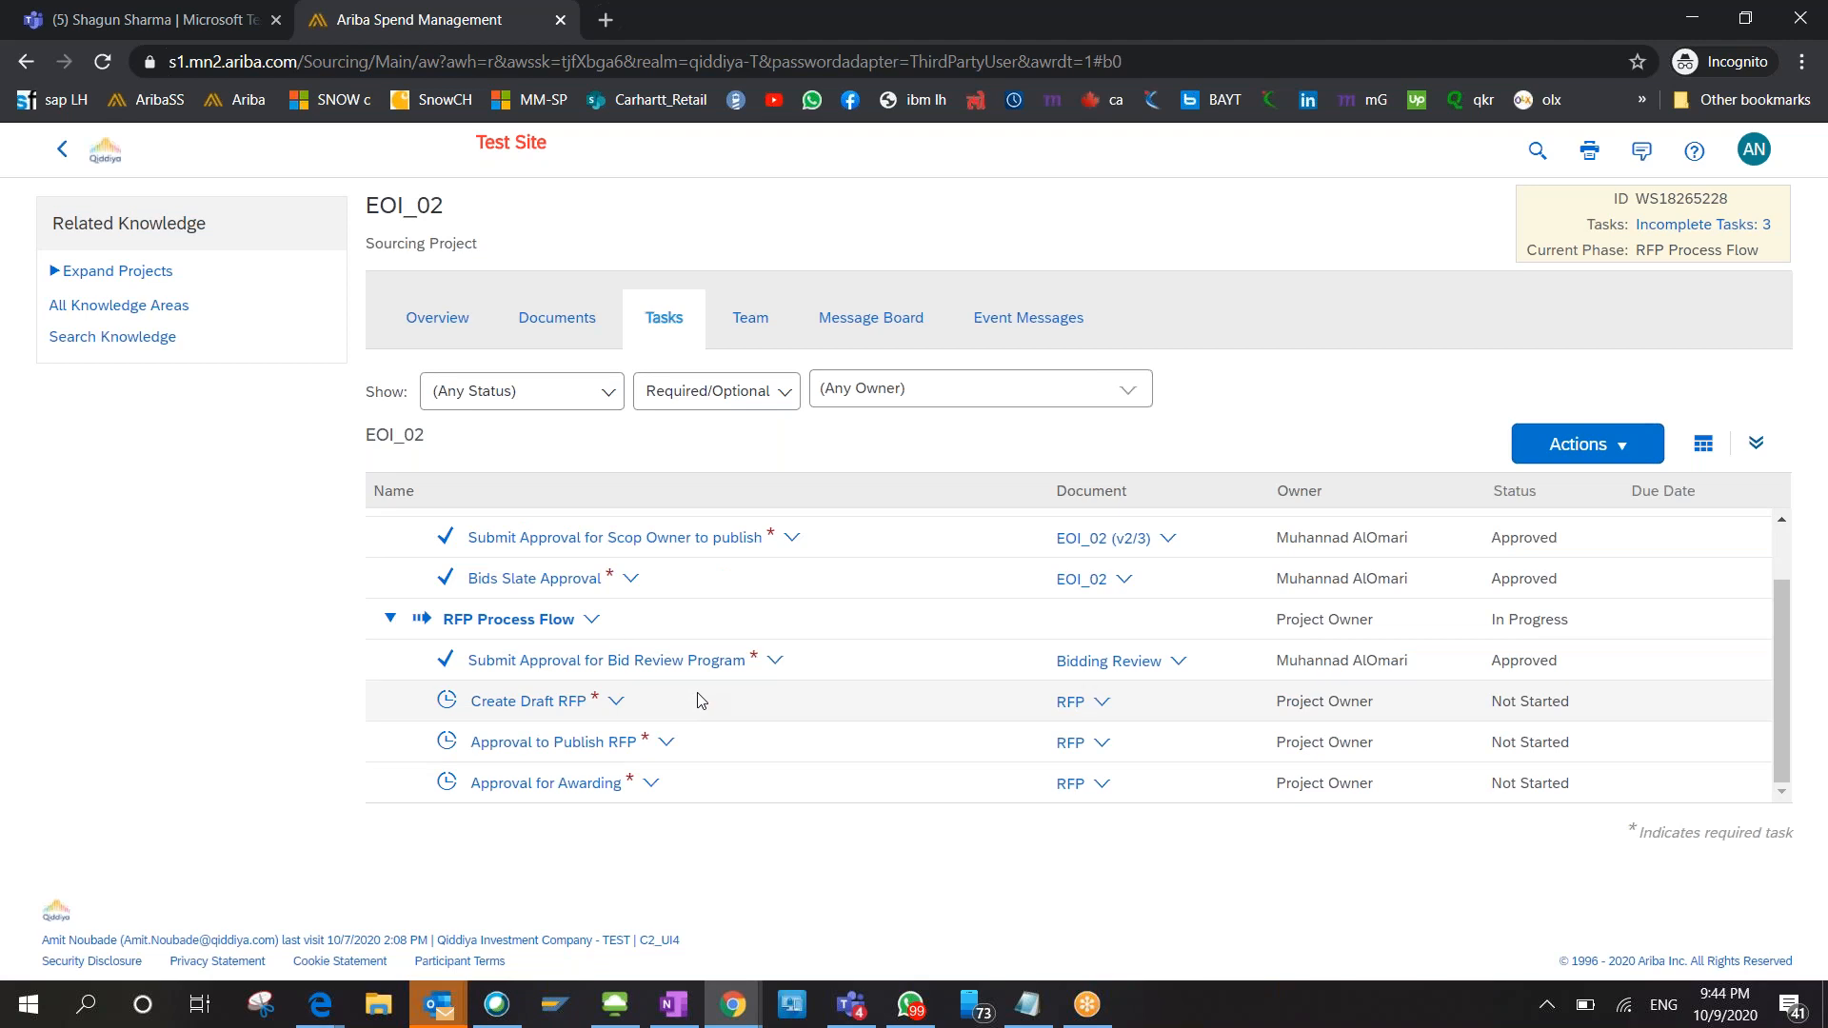
{"action": "scroll", "coordinate": [702, 700], "scroll_direction": "up", "scroll_amount": 1}
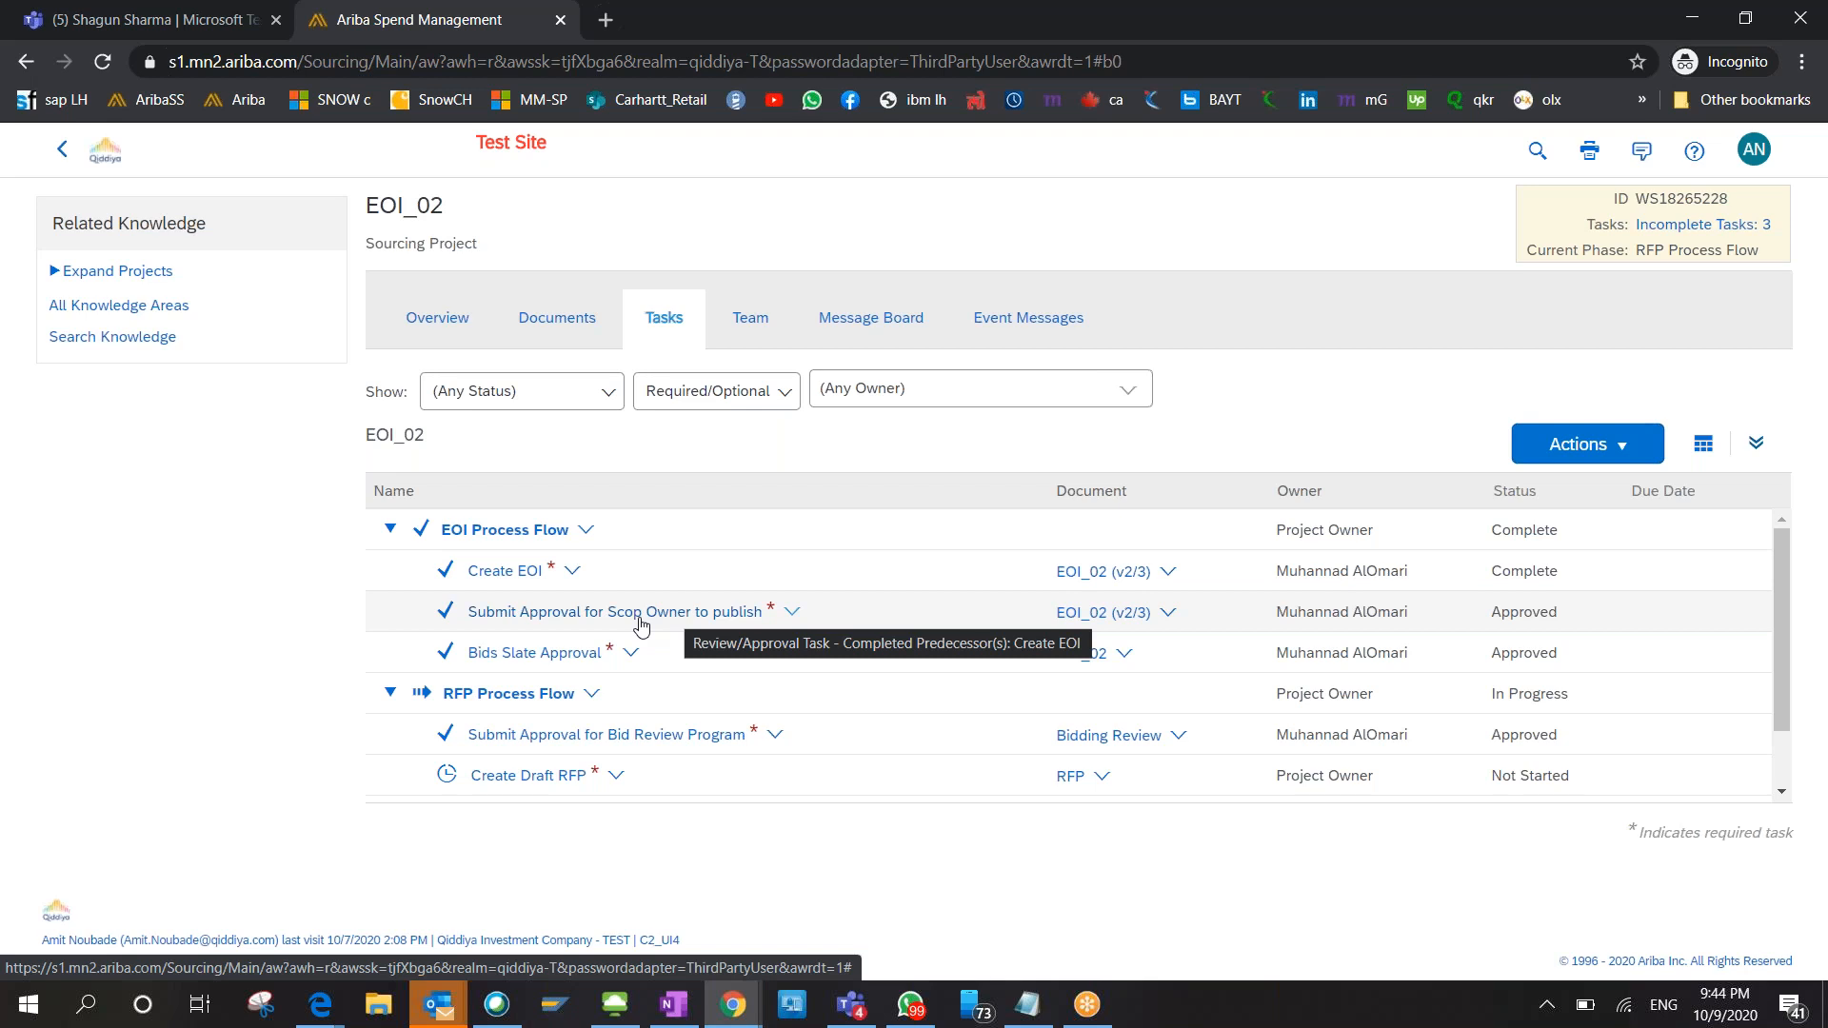
{"action": "scroll", "coordinate": [609, 609], "scroll_direction": "down", "scroll_amount": 1}
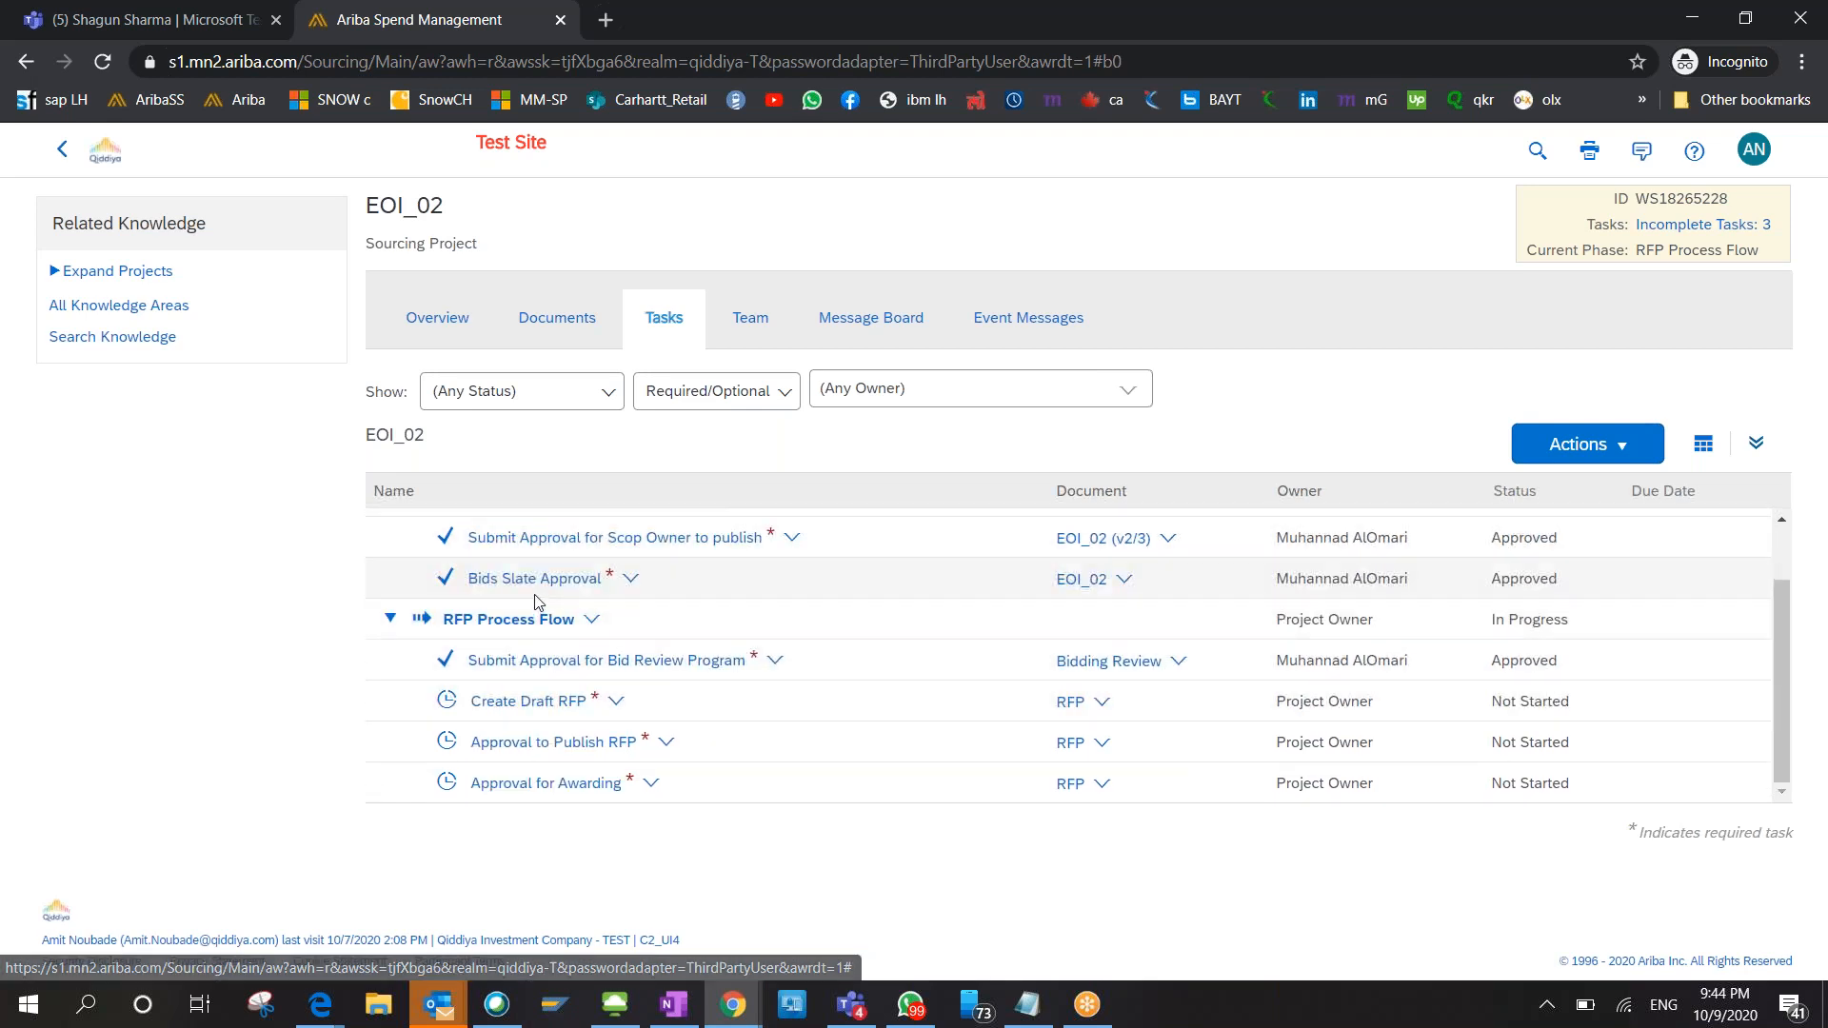
{"action": "scroll", "coordinate": [590, 598], "scroll_direction": "up", "scroll_amount": 1}
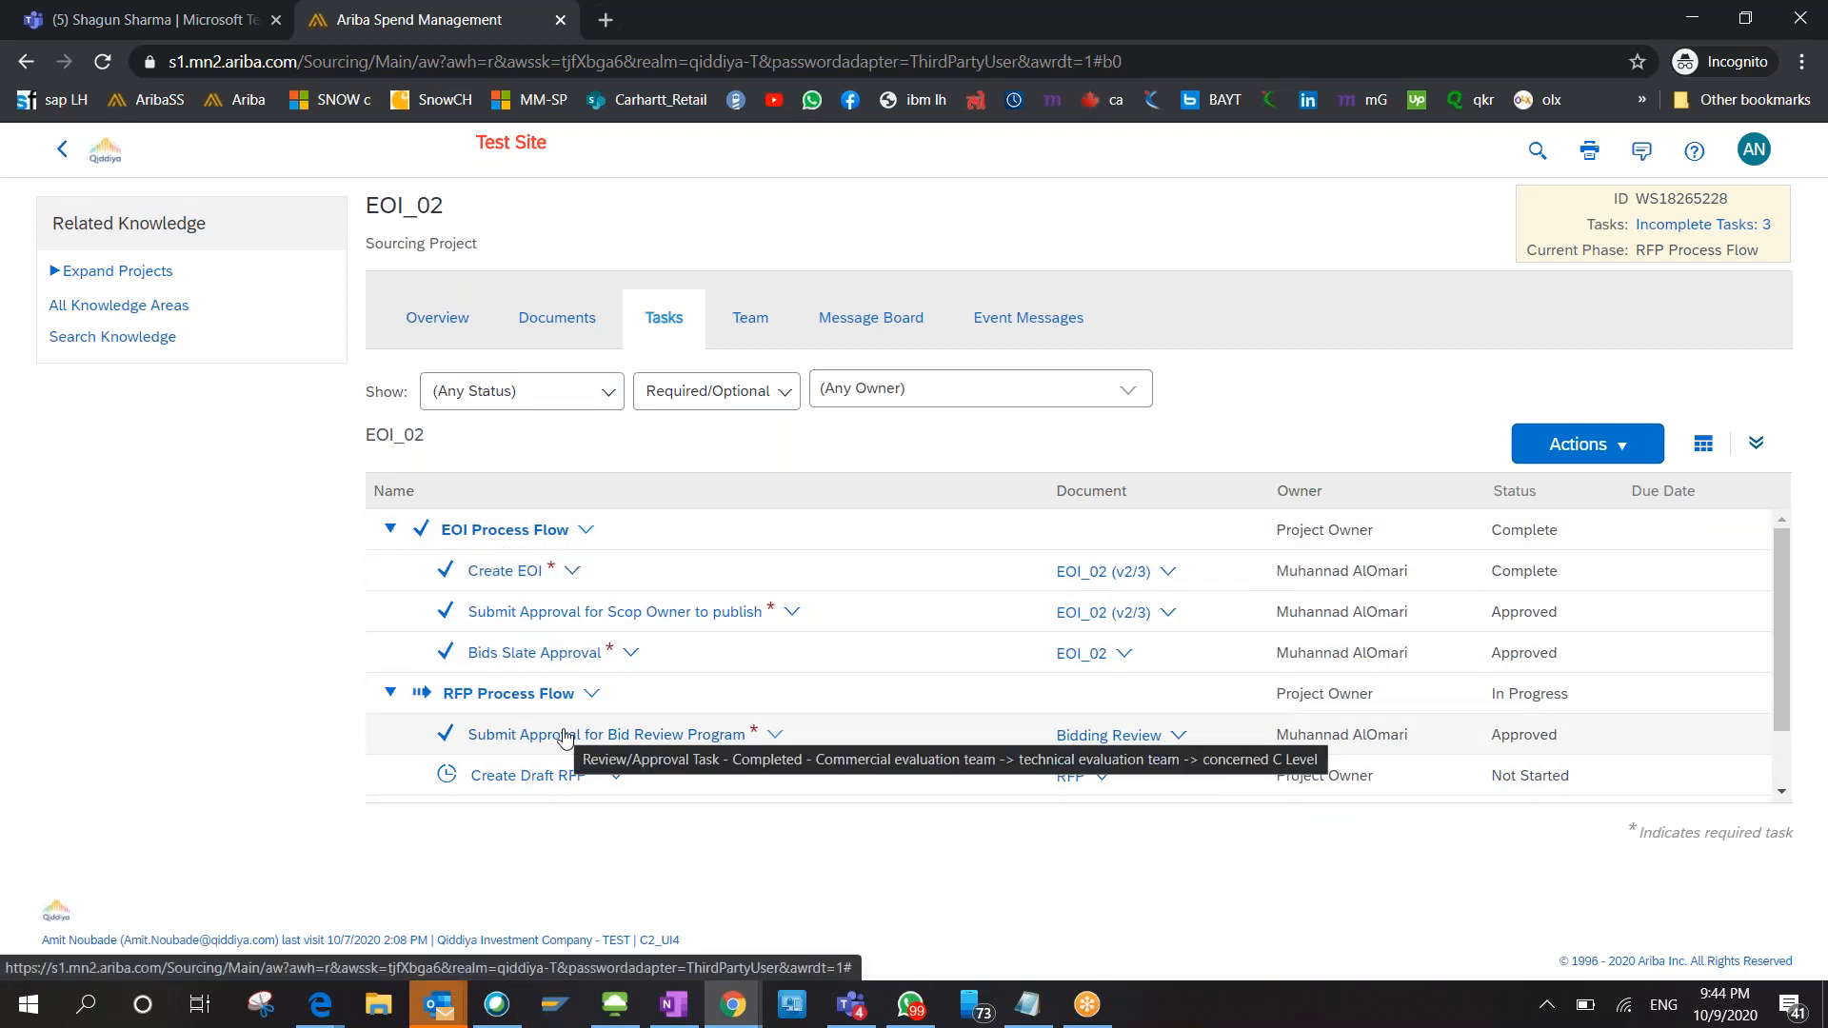
{"action": "scroll", "coordinate": [543, 723], "scroll_direction": "down", "scroll_amount": 1}
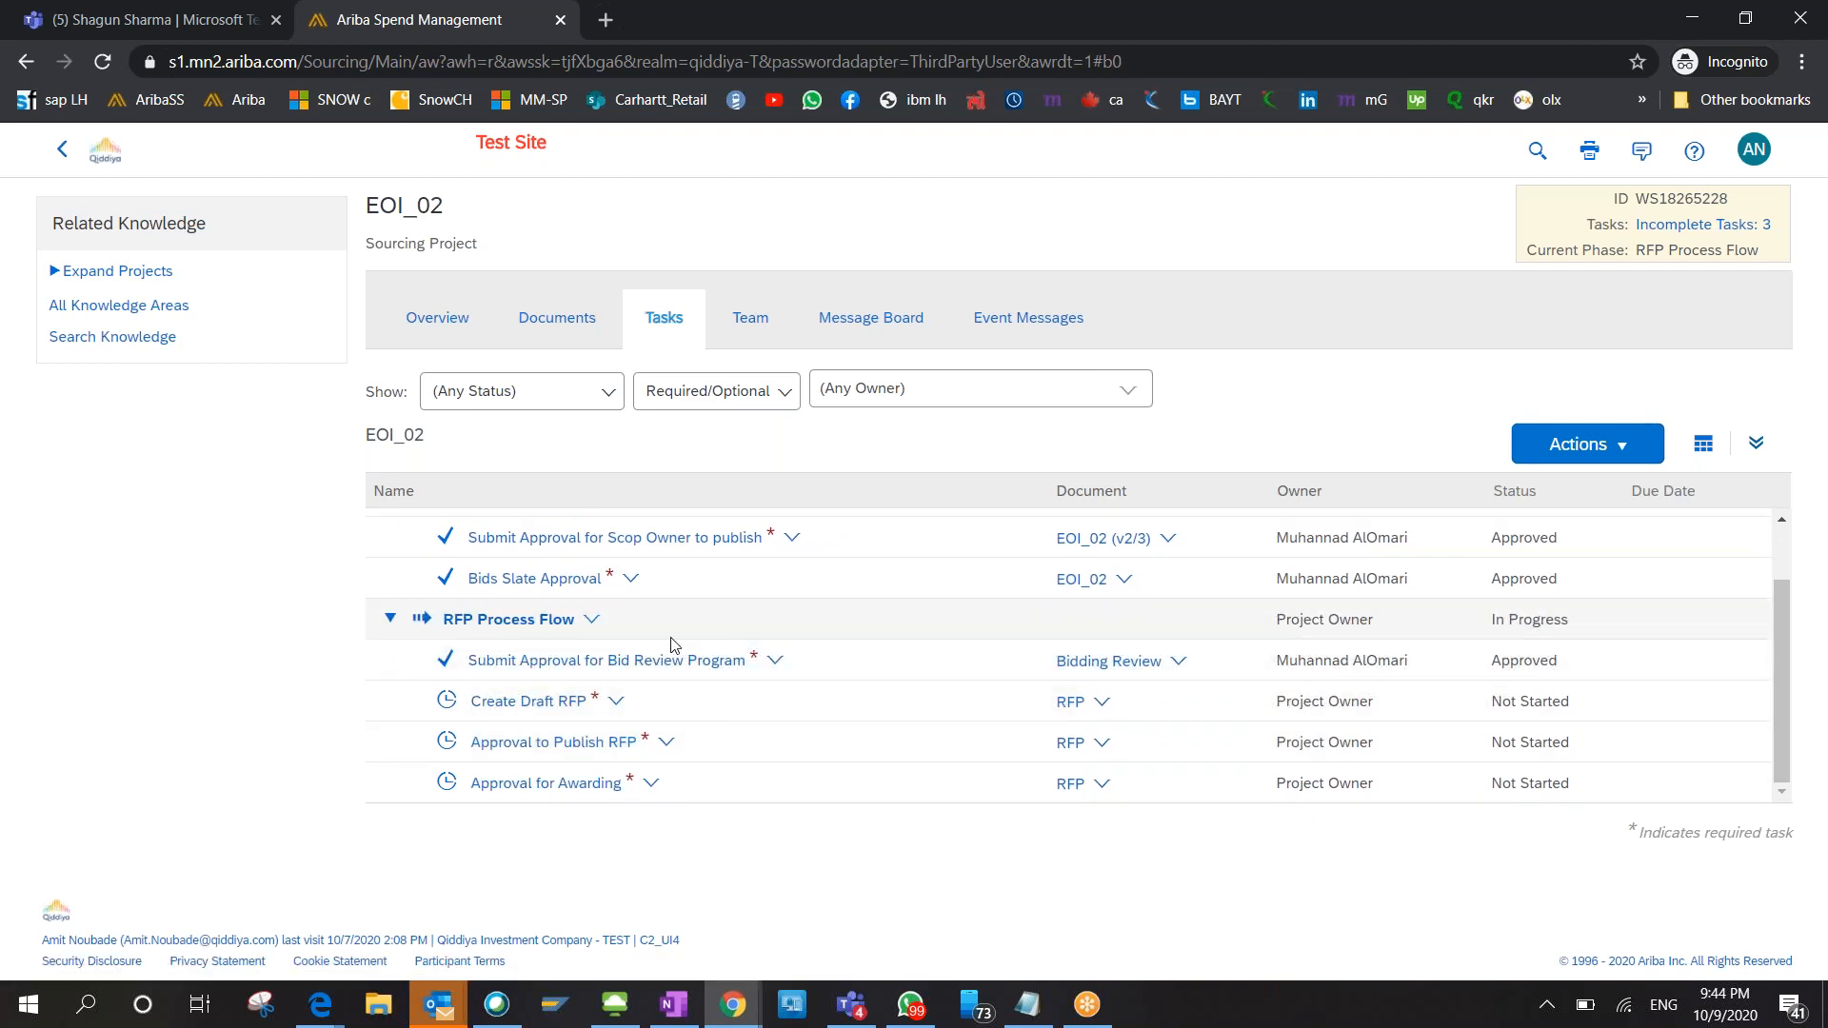
{"action": "scroll", "coordinate": [680, 650], "scroll_direction": "up", "scroll_amount": 1}
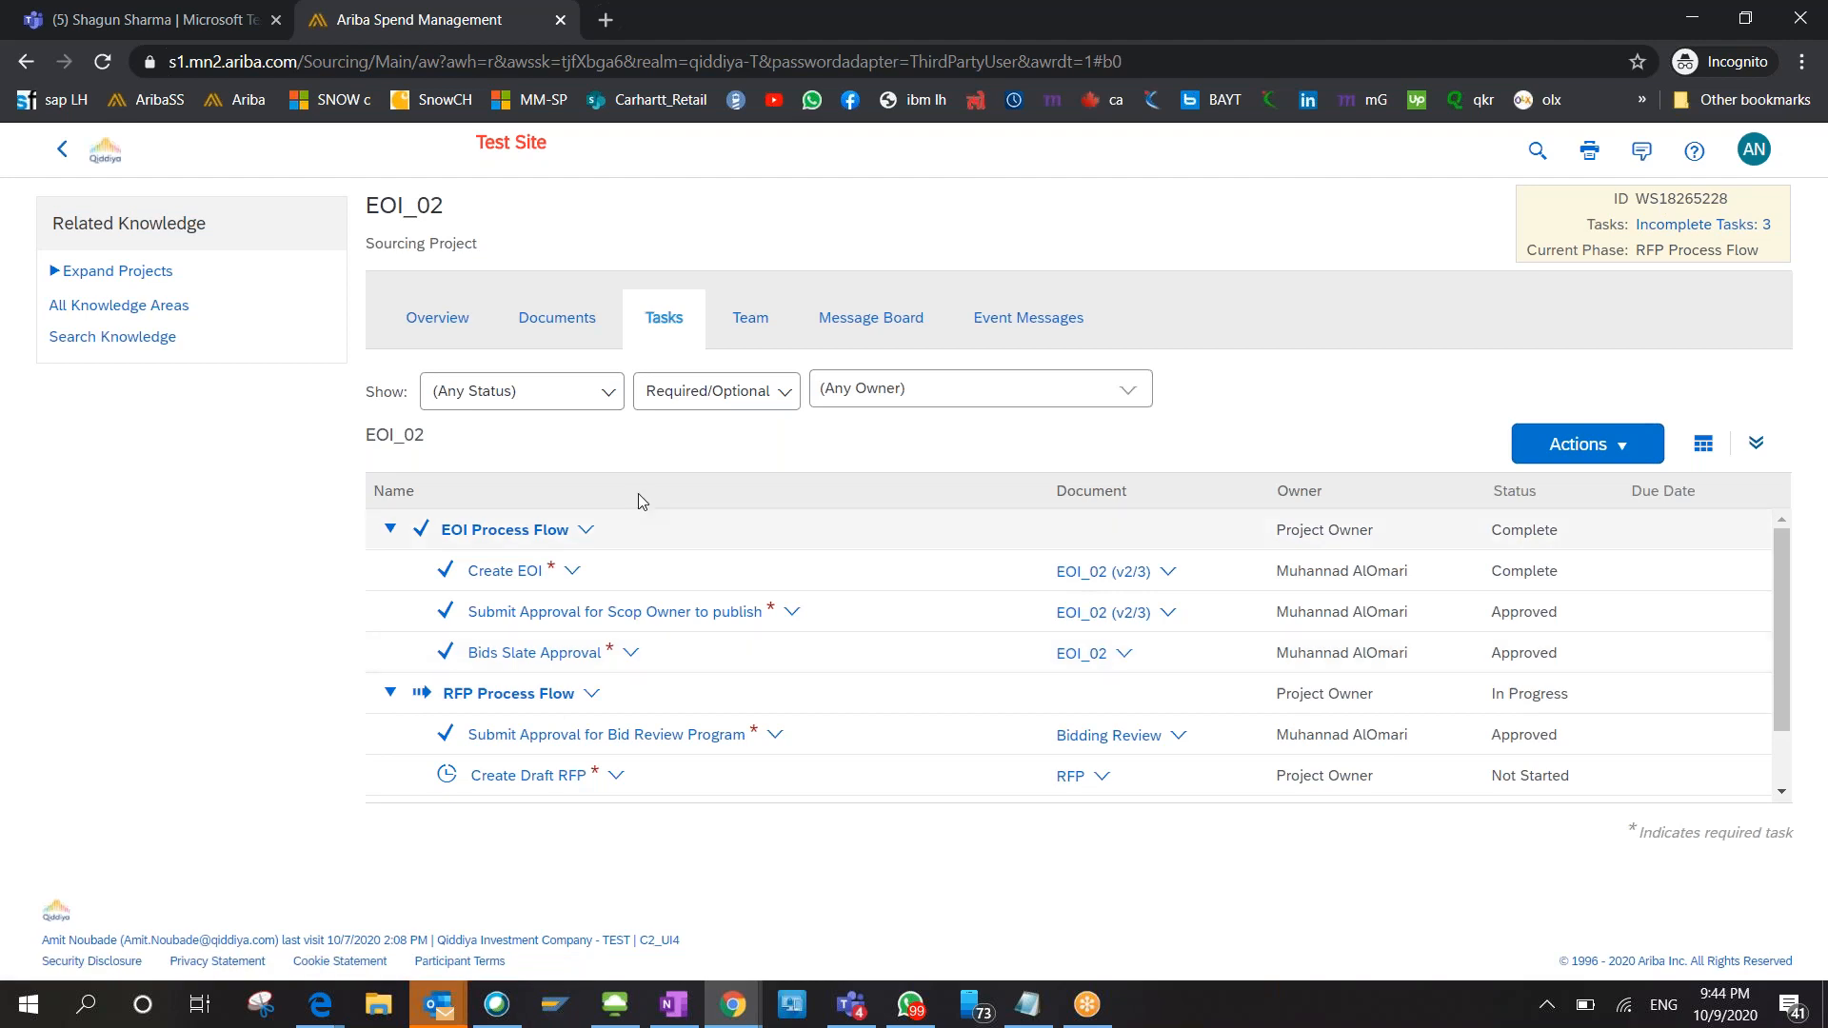
Look through the status, required/optional and owner filter choices for the EOI_02 task list.
{"action": "left_click", "coordinate": [604, 396]}
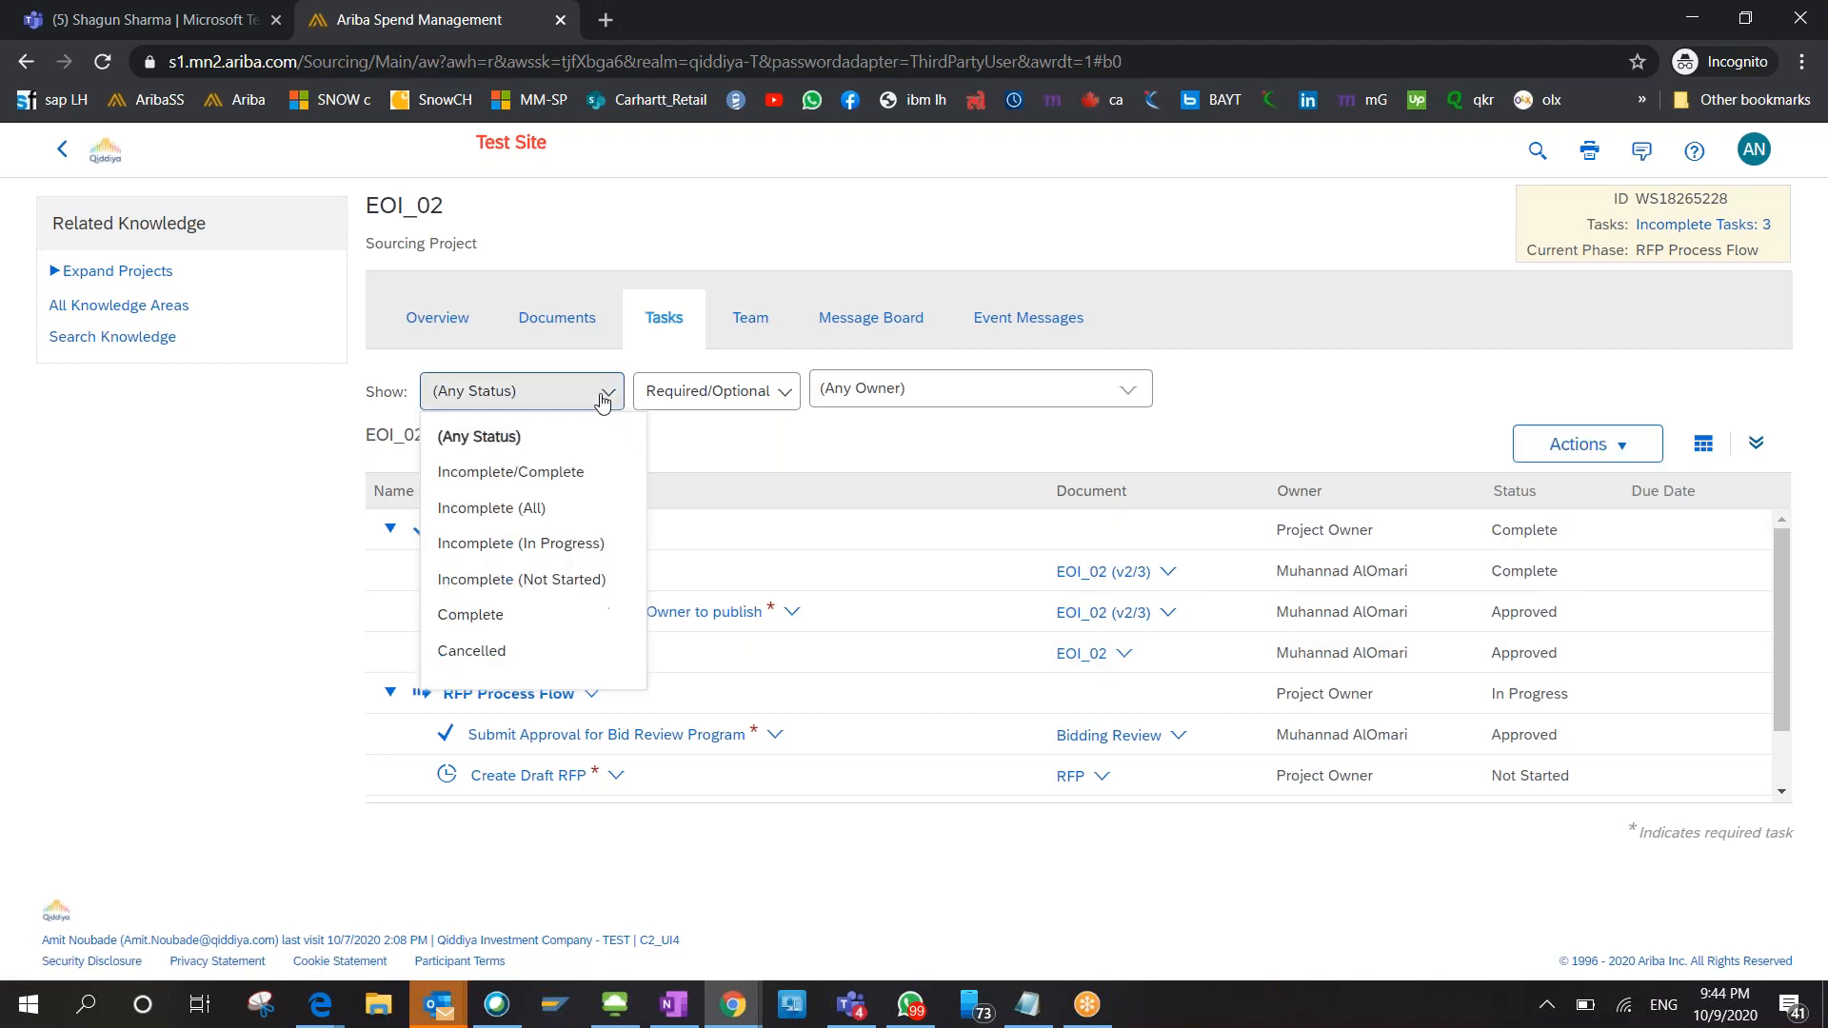
{"action": "left_click", "coordinate": [677, 398]}
{"action": "left_click", "coordinate": [854, 389]}
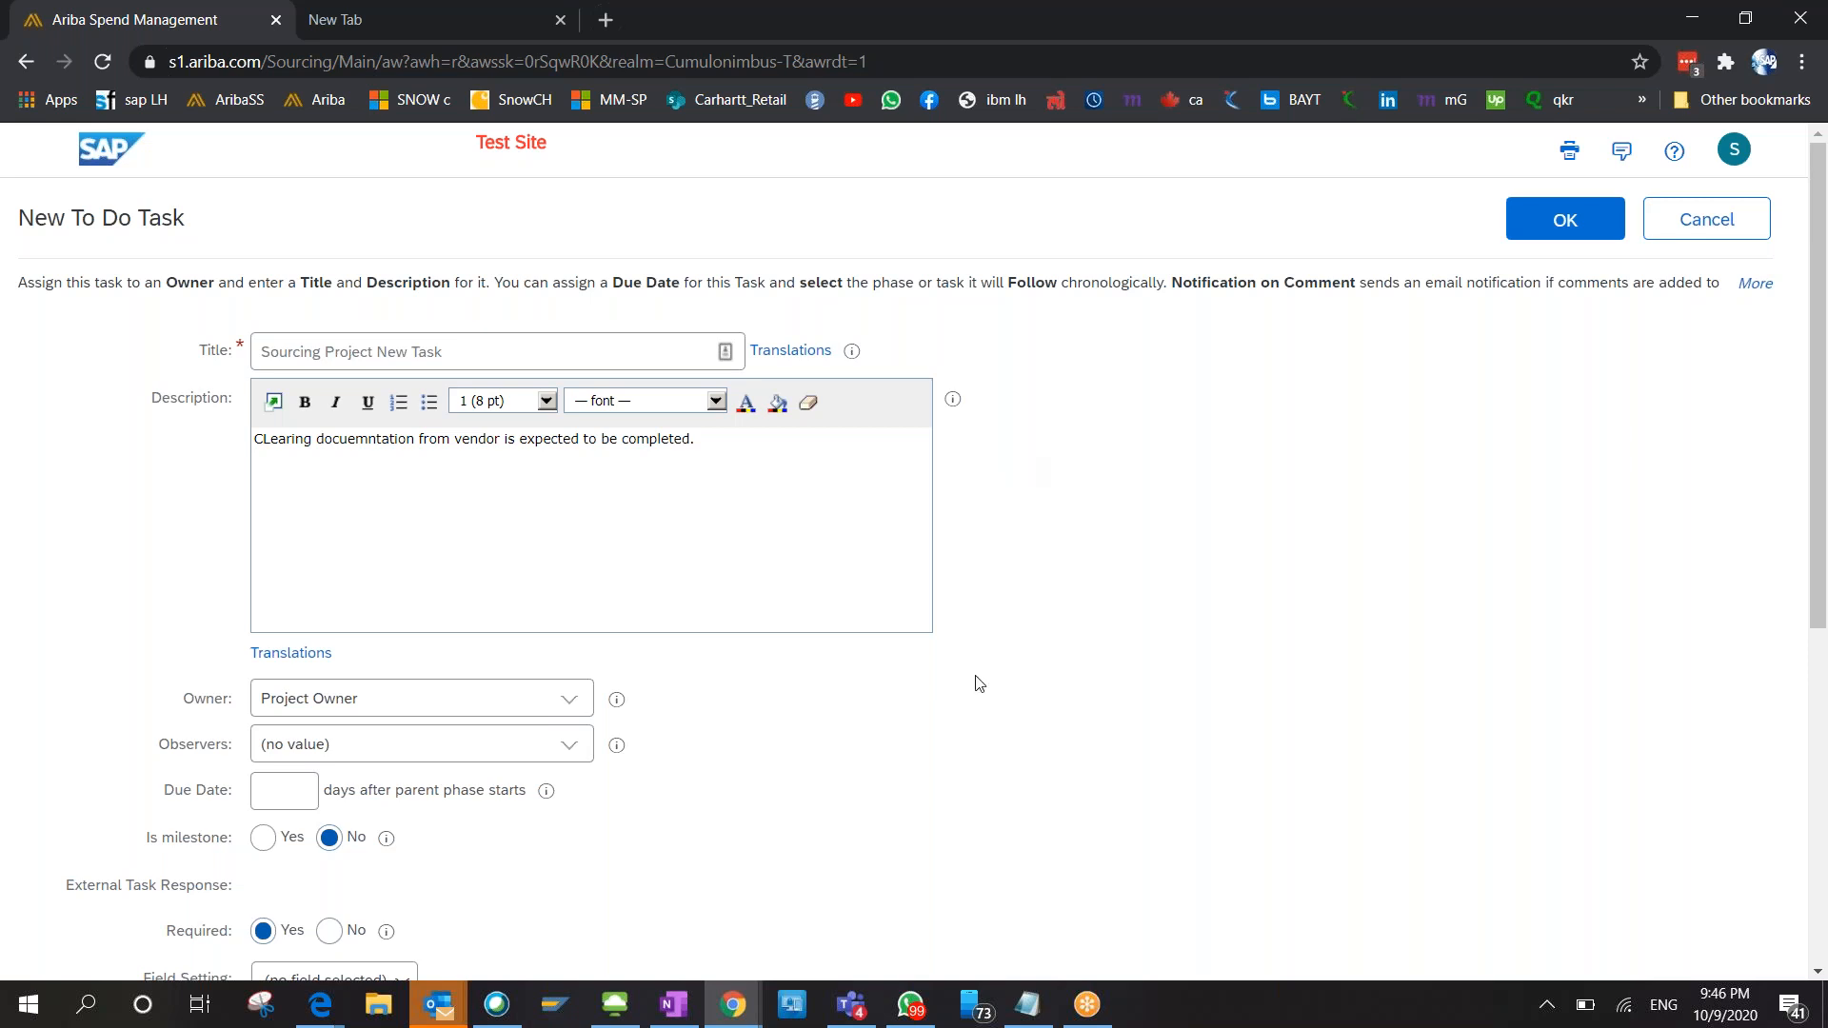
Make the new to-do task "Sourcing Project New Task" not required and save it to the project template.
{"action": "scroll", "coordinate": [967, 633], "scroll_direction": "down", "scroll_amount": 5}
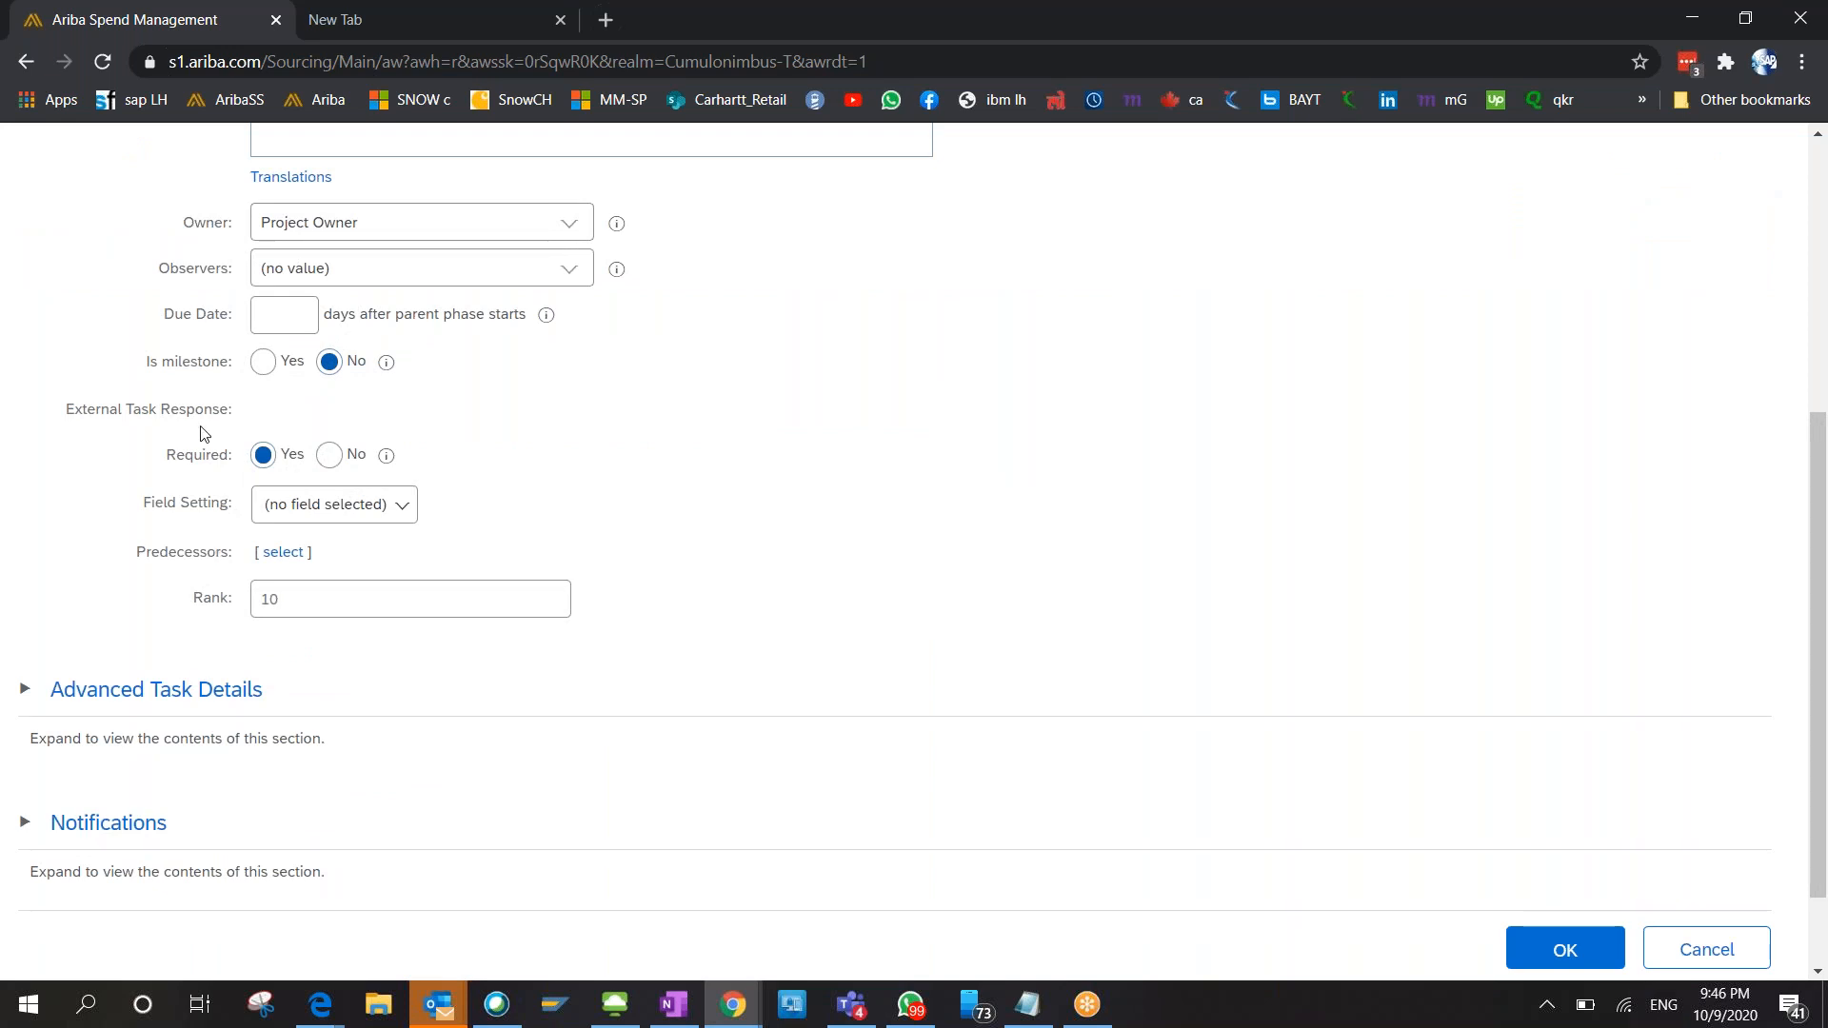
{"action": "triple_click", "coordinate": [94, 403]}
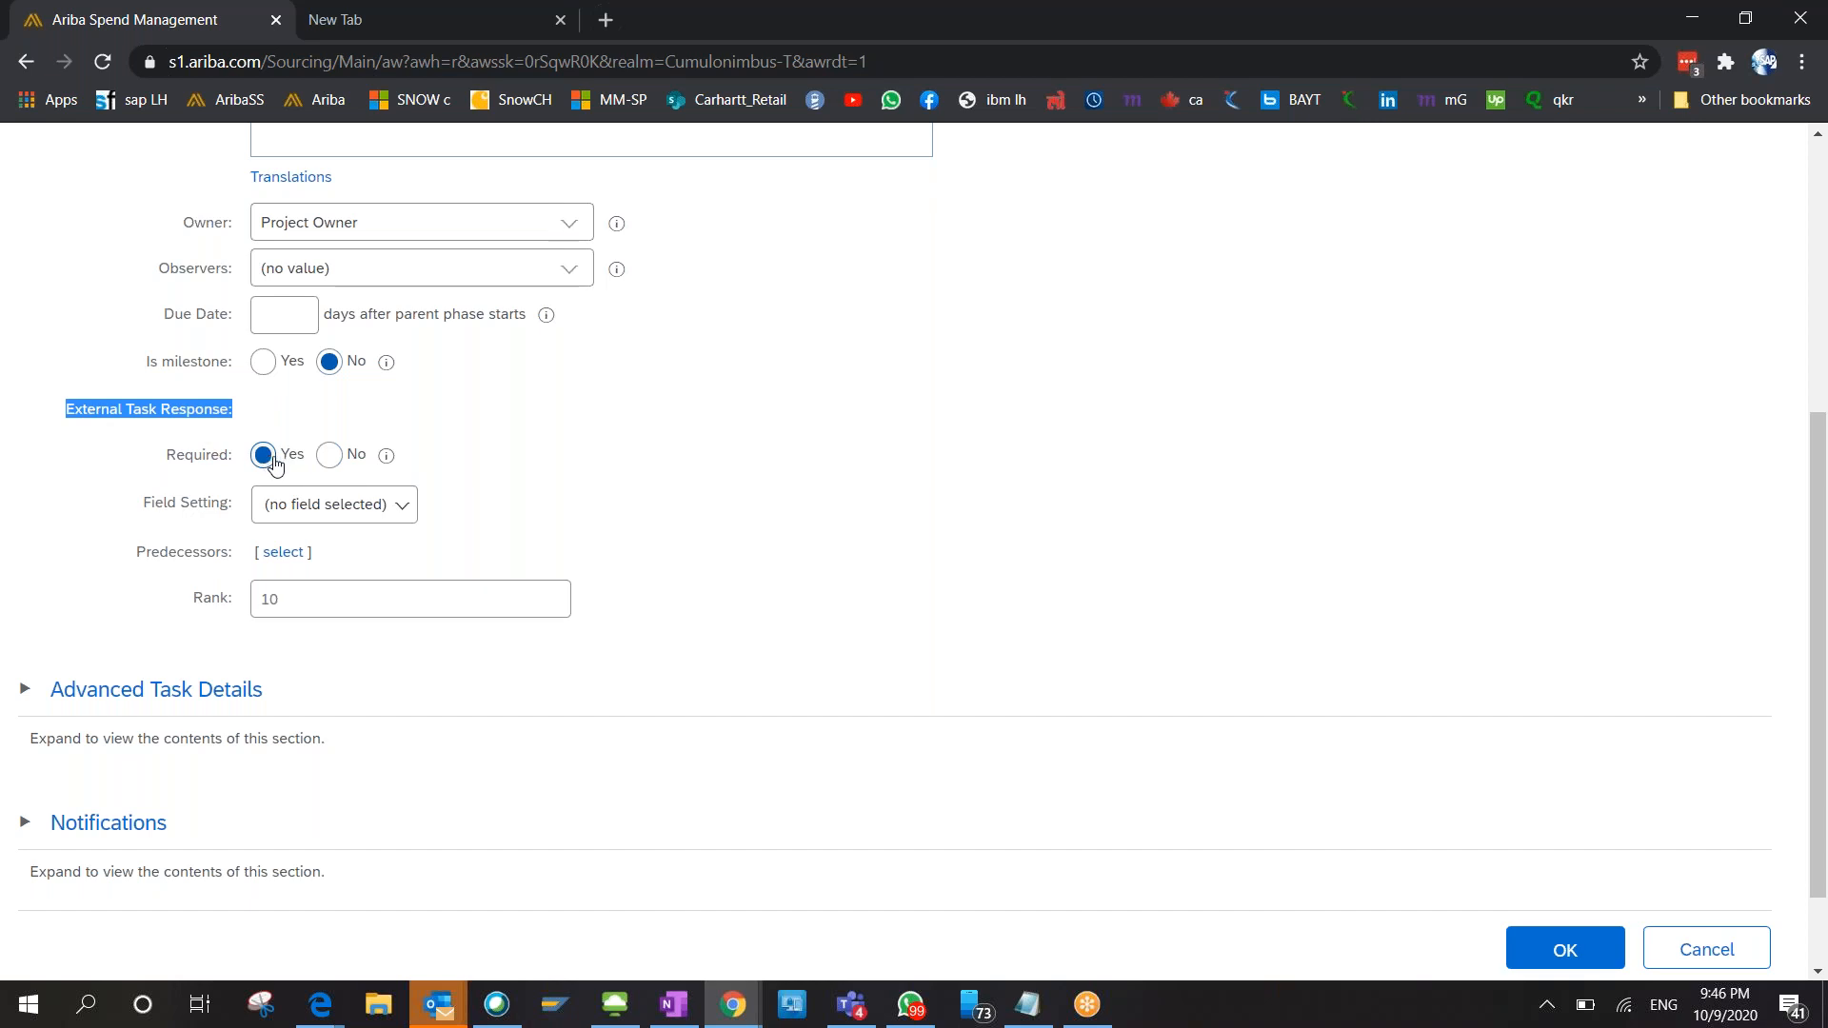
{"action": "left_click", "coordinate": [329, 456]}
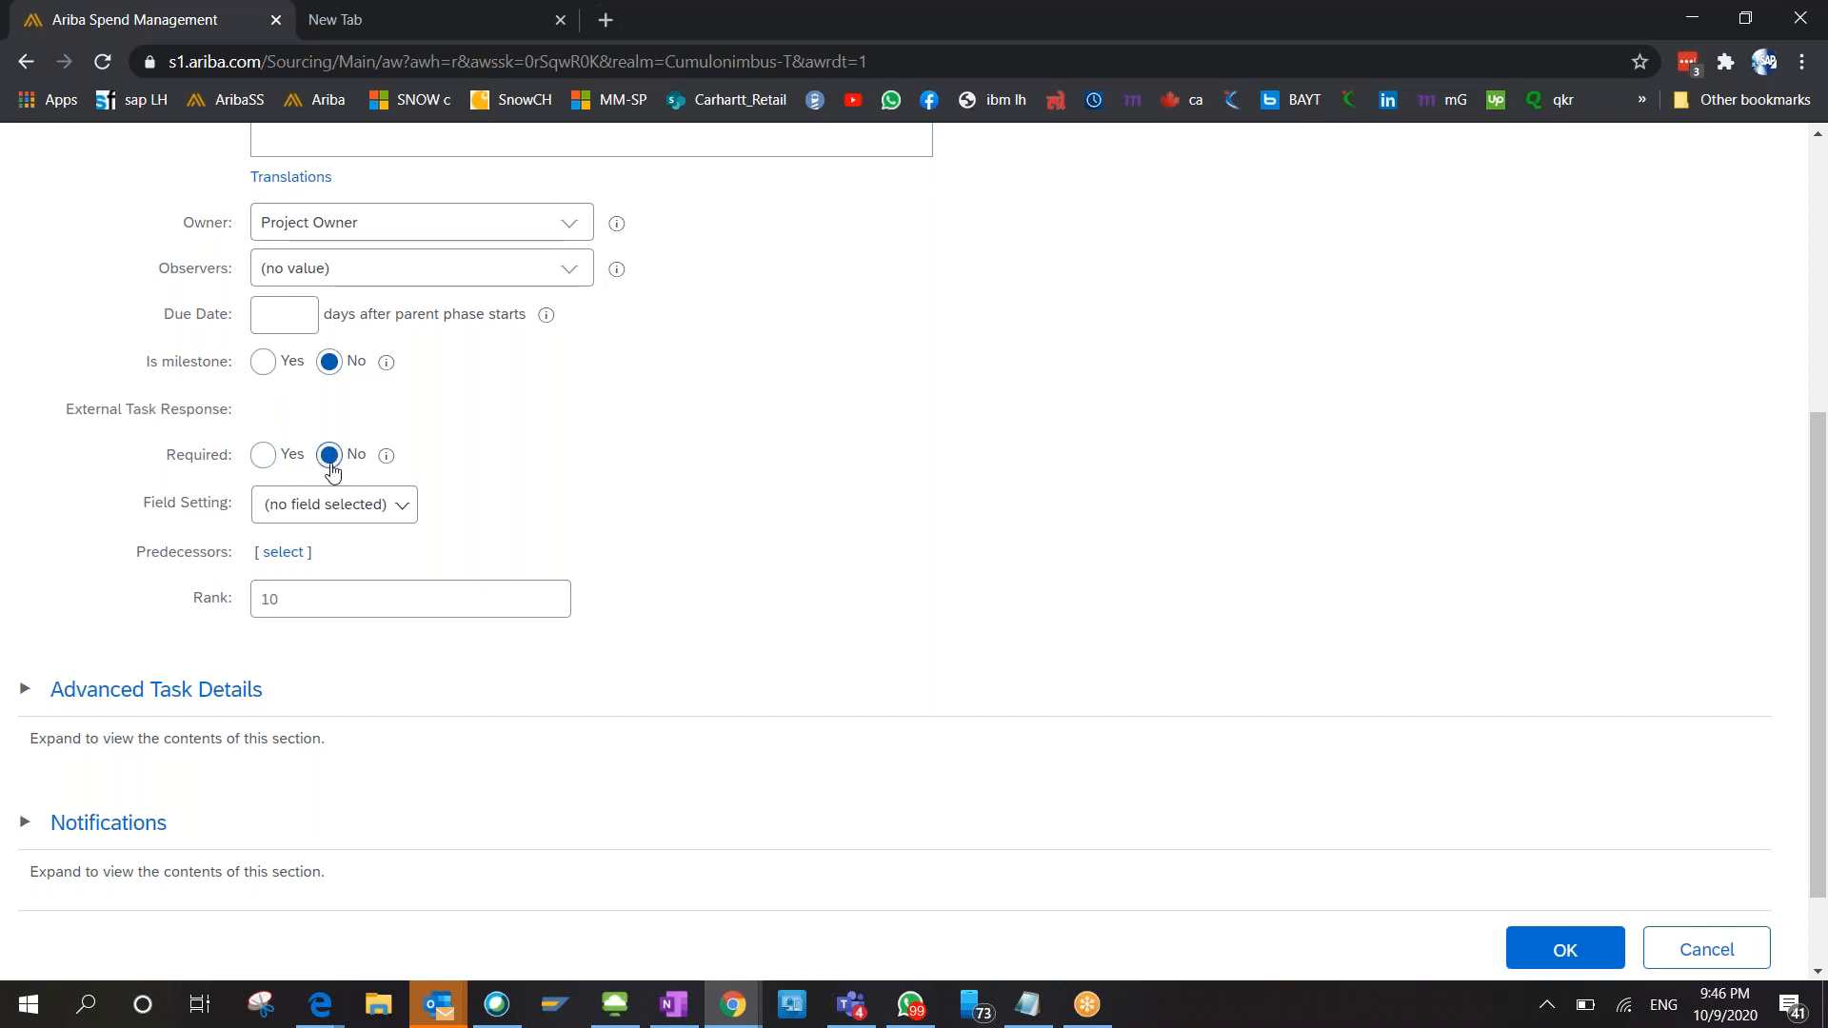
{"action": "scroll", "coordinate": [1324, 599], "scroll_direction": "down", "scroll_amount": 2}
{"action": "left_click", "coordinate": [1575, 837]}
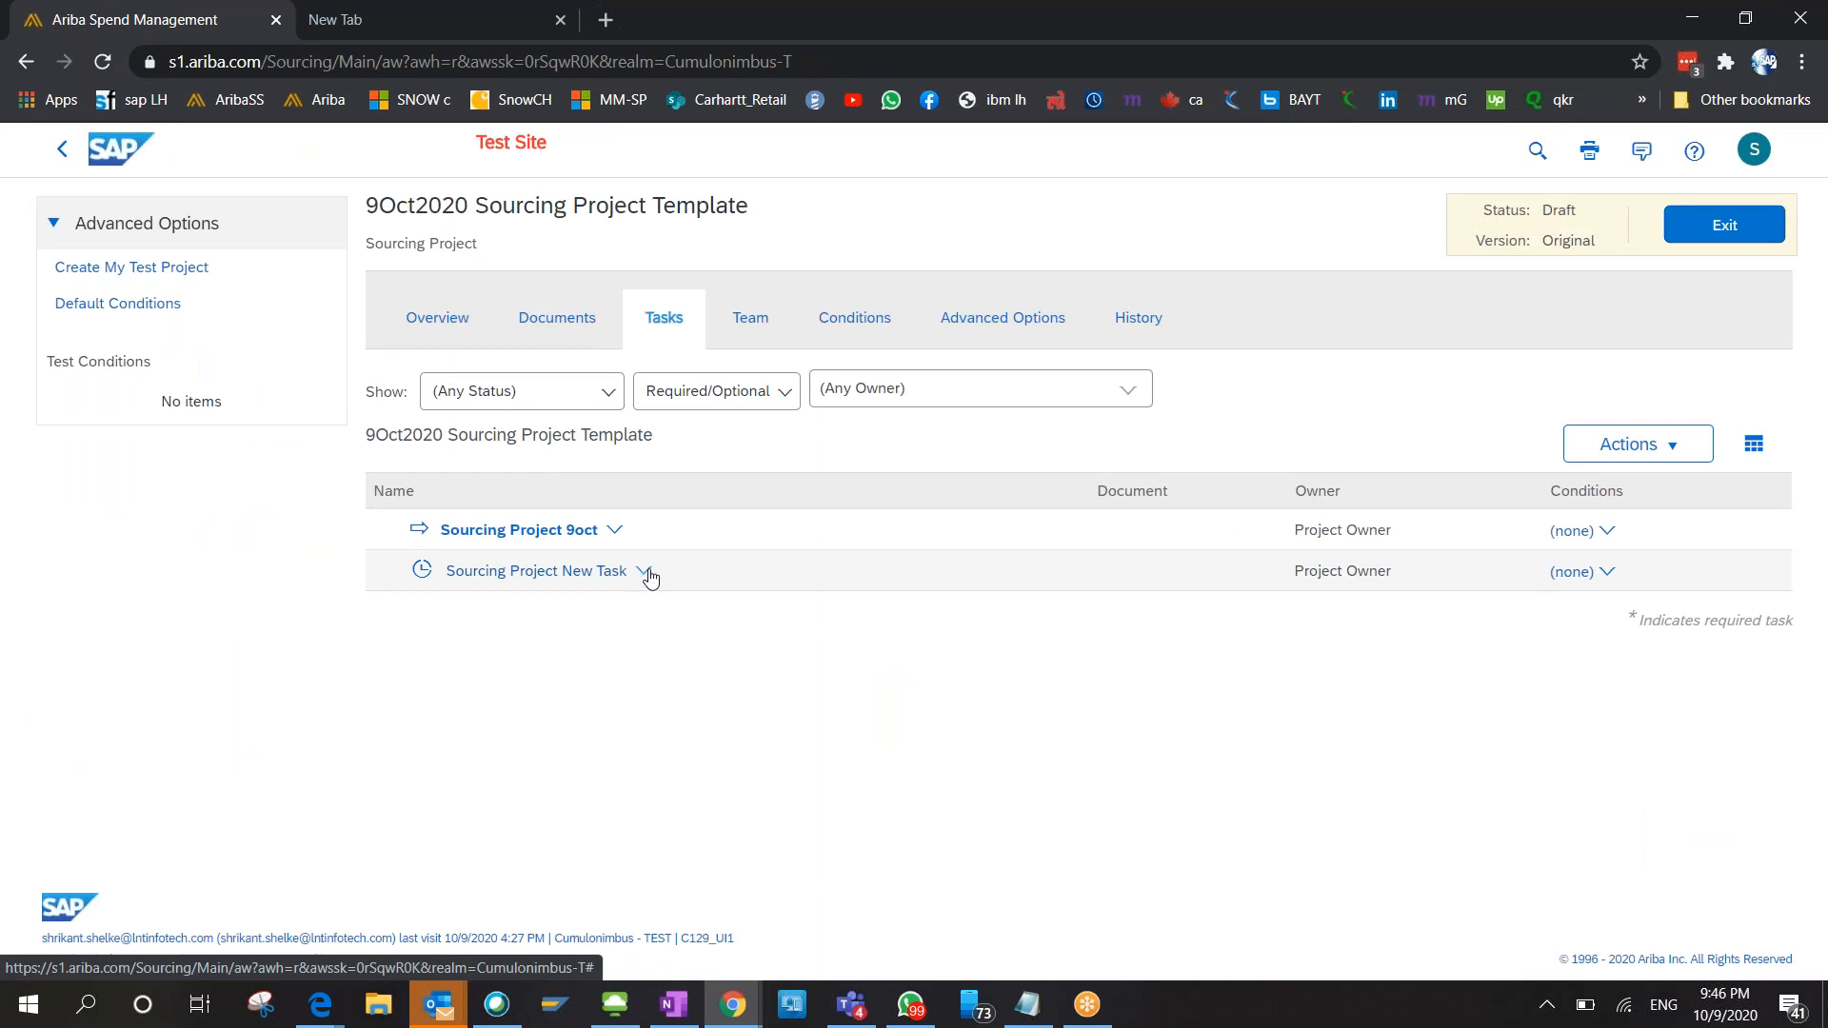
Add a required to-do task titled "Soircing Project New Task2" to the 9Oct2020 Sourcing Project Template.
{"action": "left_click", "coordinate": [1724, 226]}
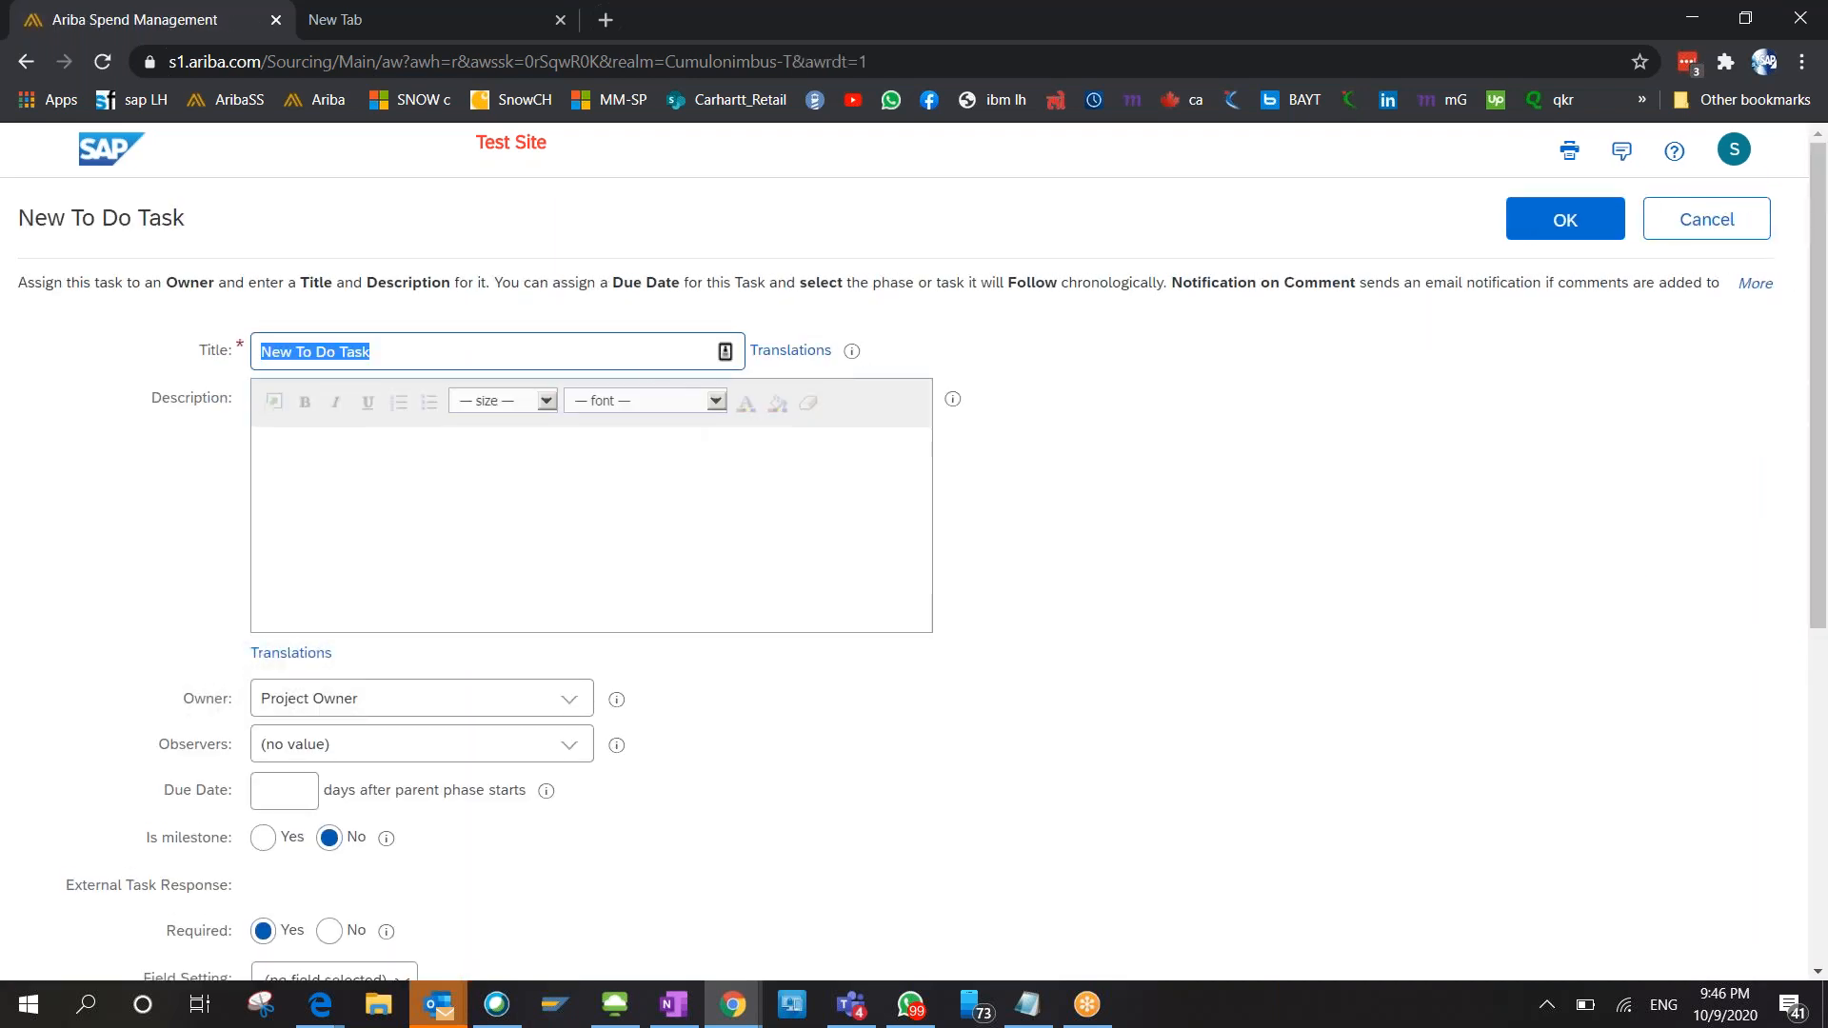
{"action": "type", "text": "Soirc"}
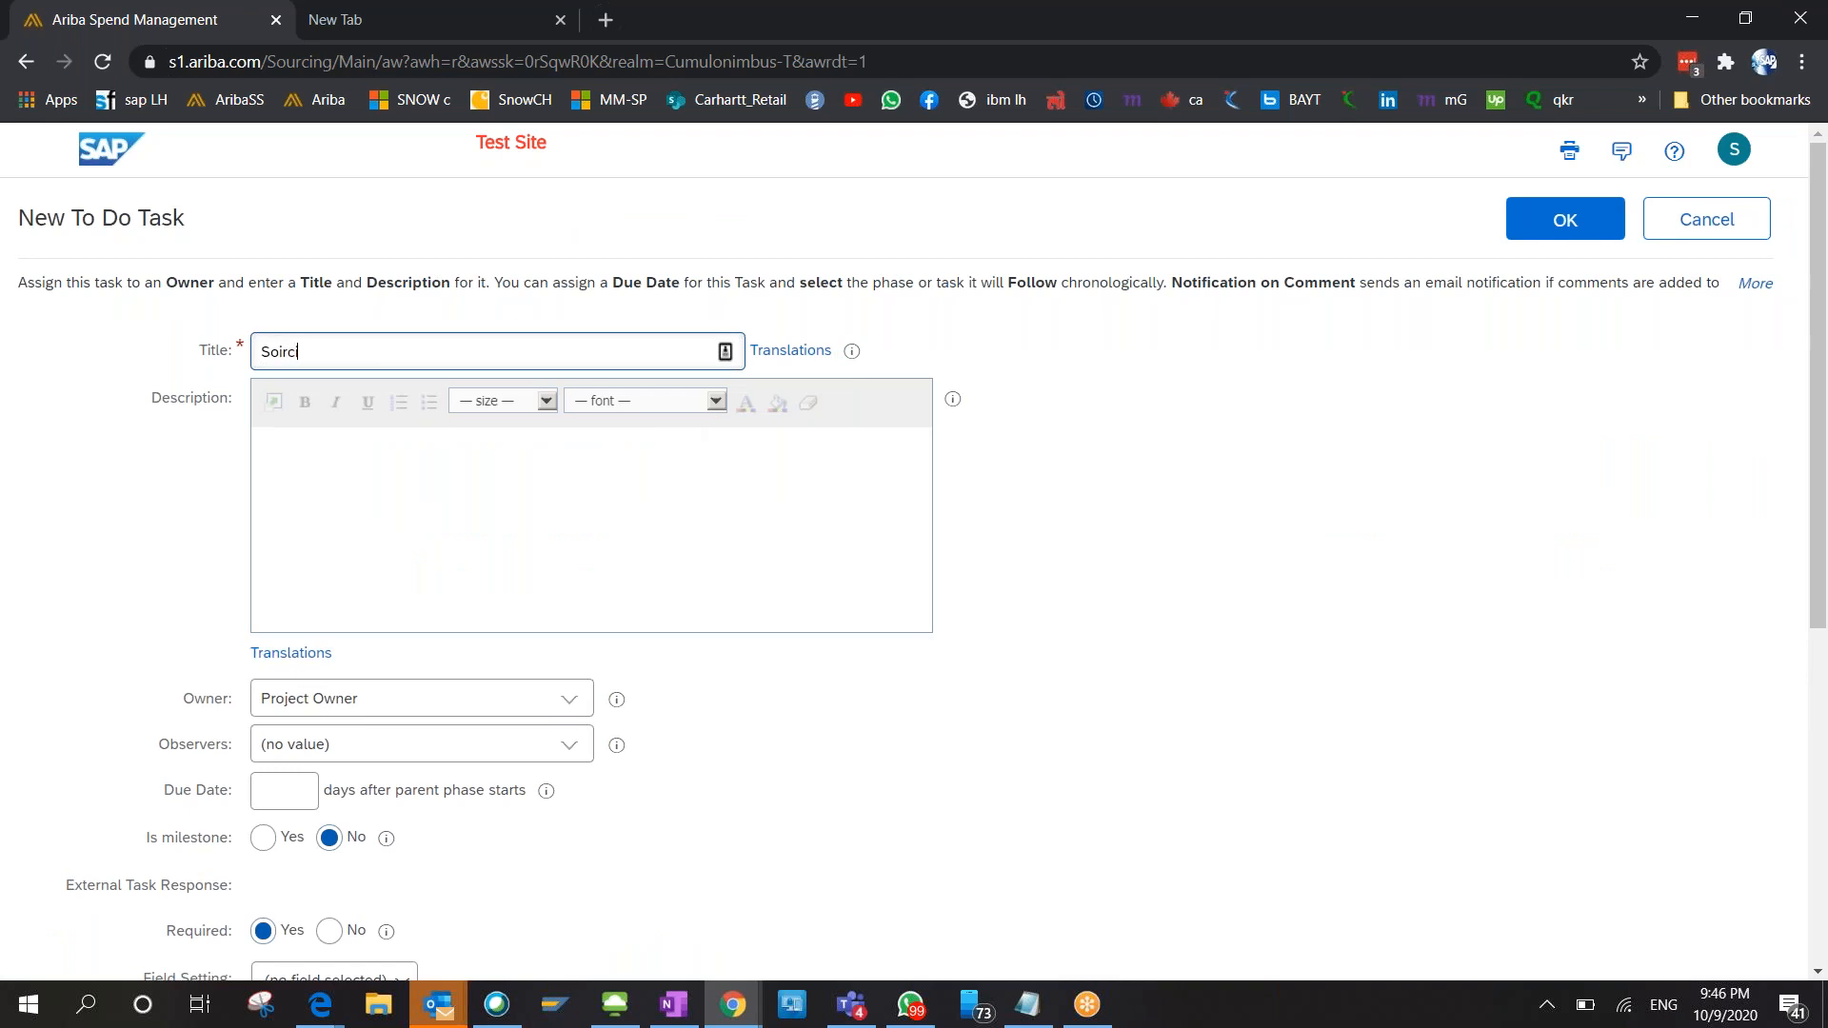
{"action": "type", "text": "ing Project New Task2"}
{"action": "scroll", "coordinate": [637, 384], "scroll_direction": "down", "scroll_amount": 5}
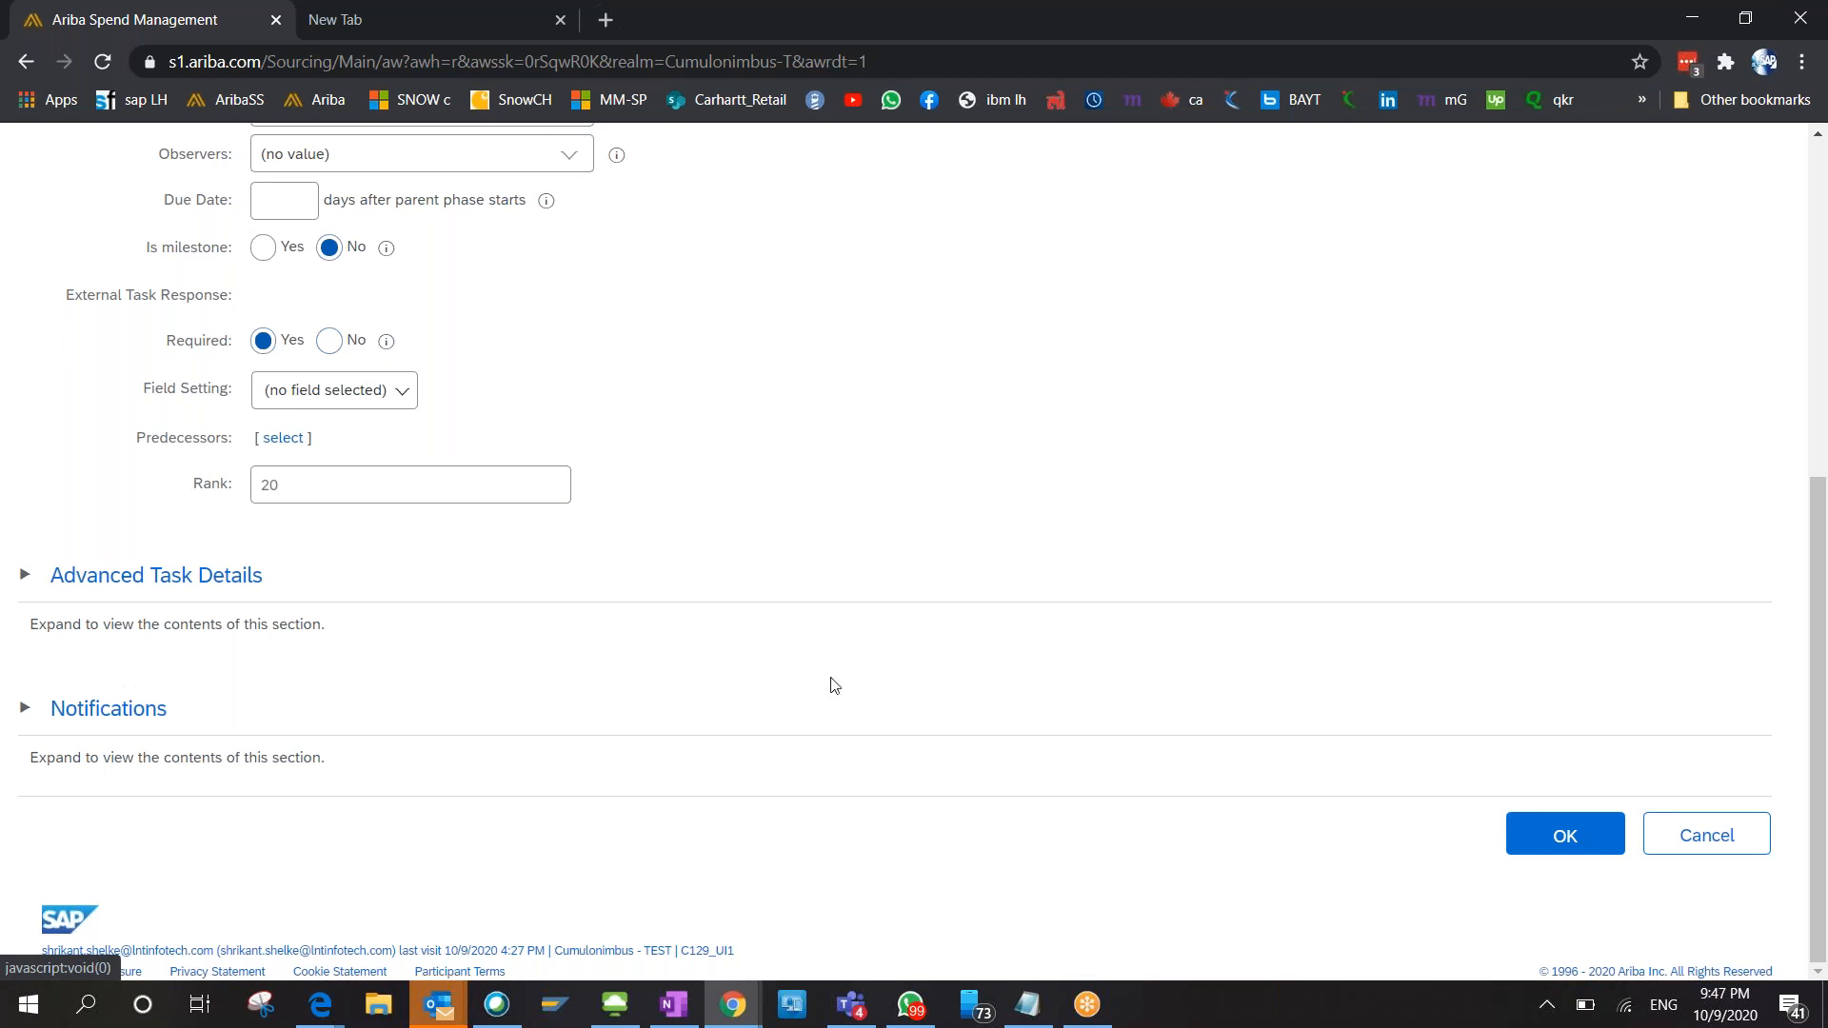
{"action": "left_click", "coordinate": [1579, 824]}
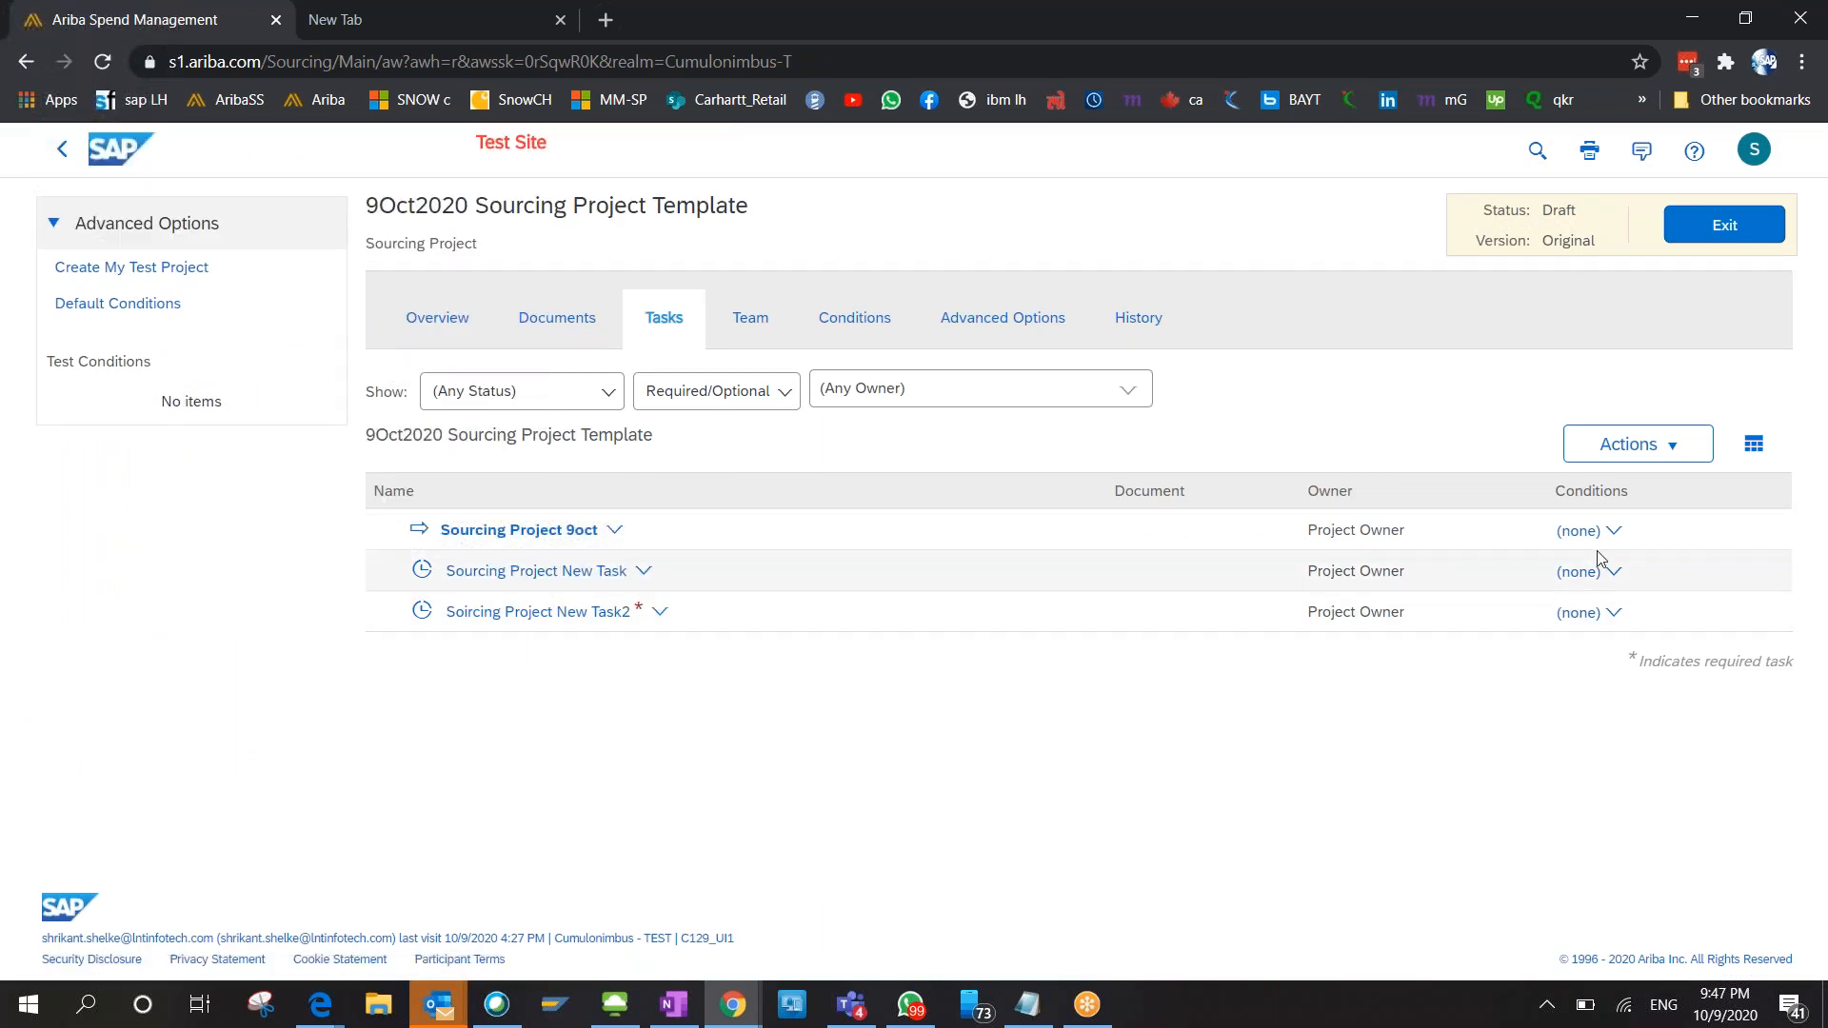
Start a new to-do task titled "Sourcing Porject Task 3" in the 9Oct2020 Sourcing Project Template.
{"action": "left_click", "coordinate": [1631, 445]}
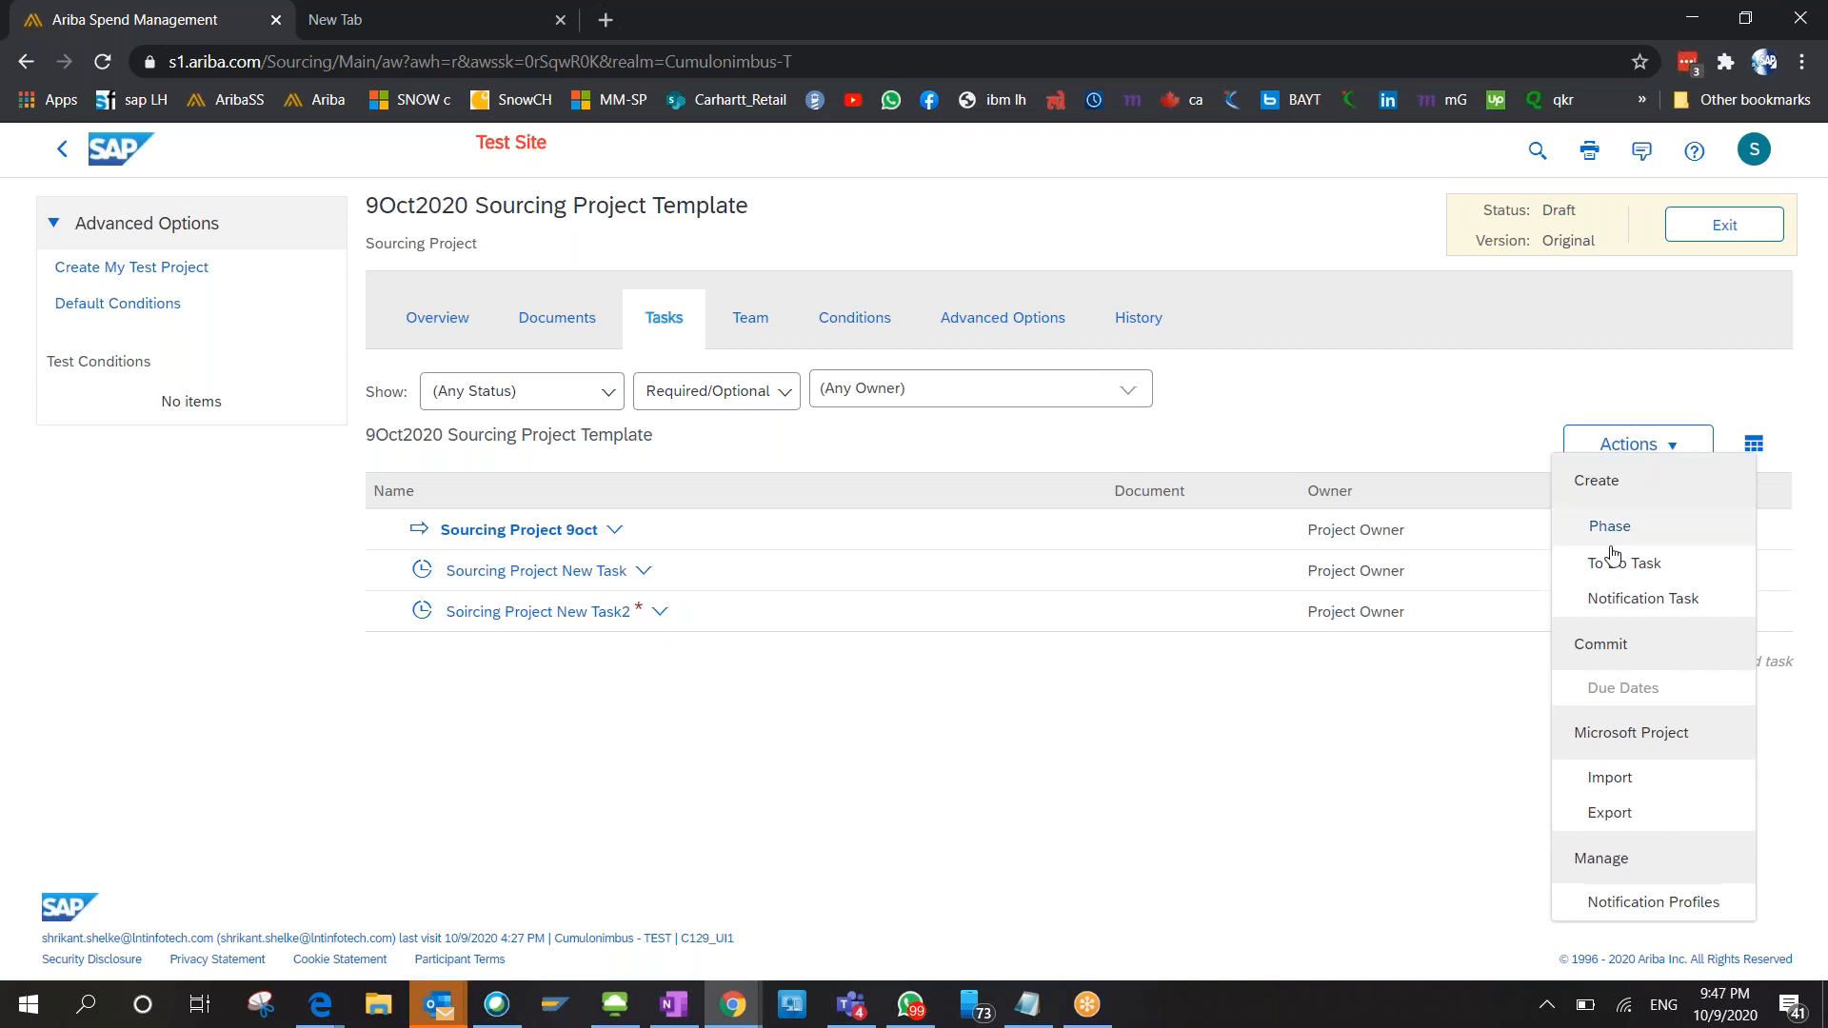
{"action": "left_click", "coordinate": [1595, 570]}
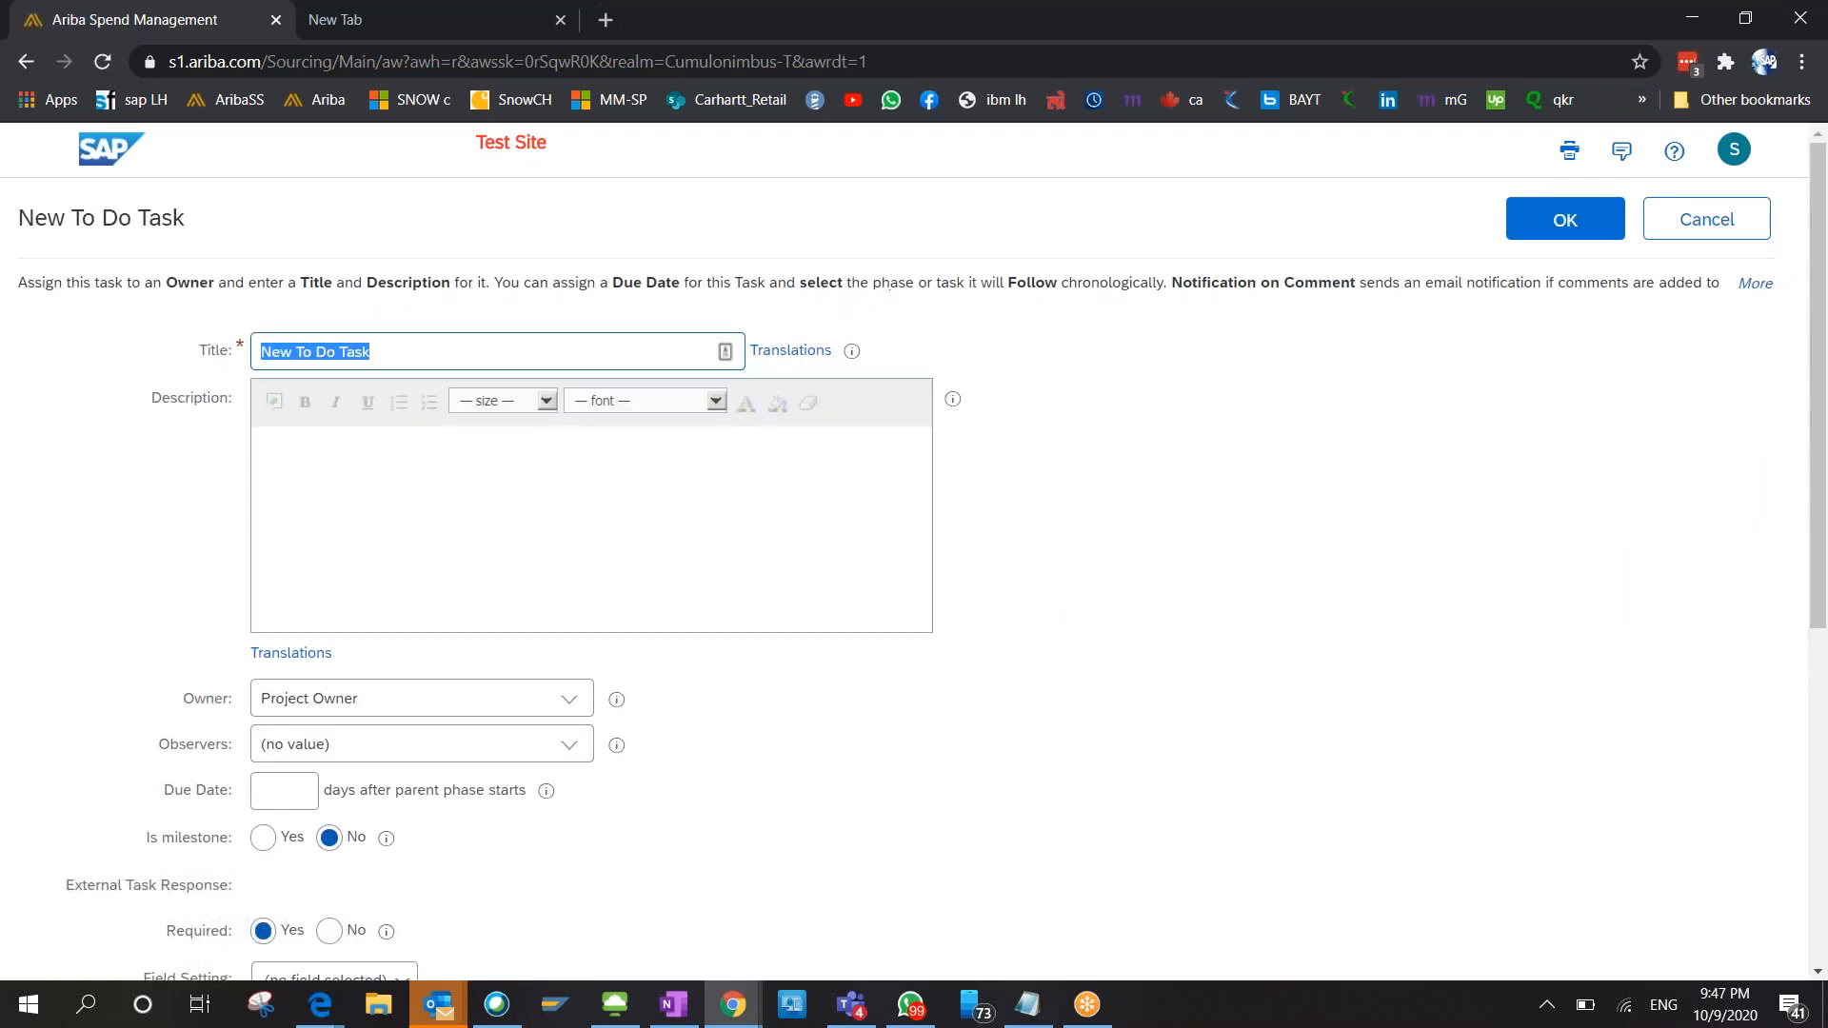
{"action": "type", "text": "Sourcing Porject Task 3"}
{"action": "key", "text": "Tab"}
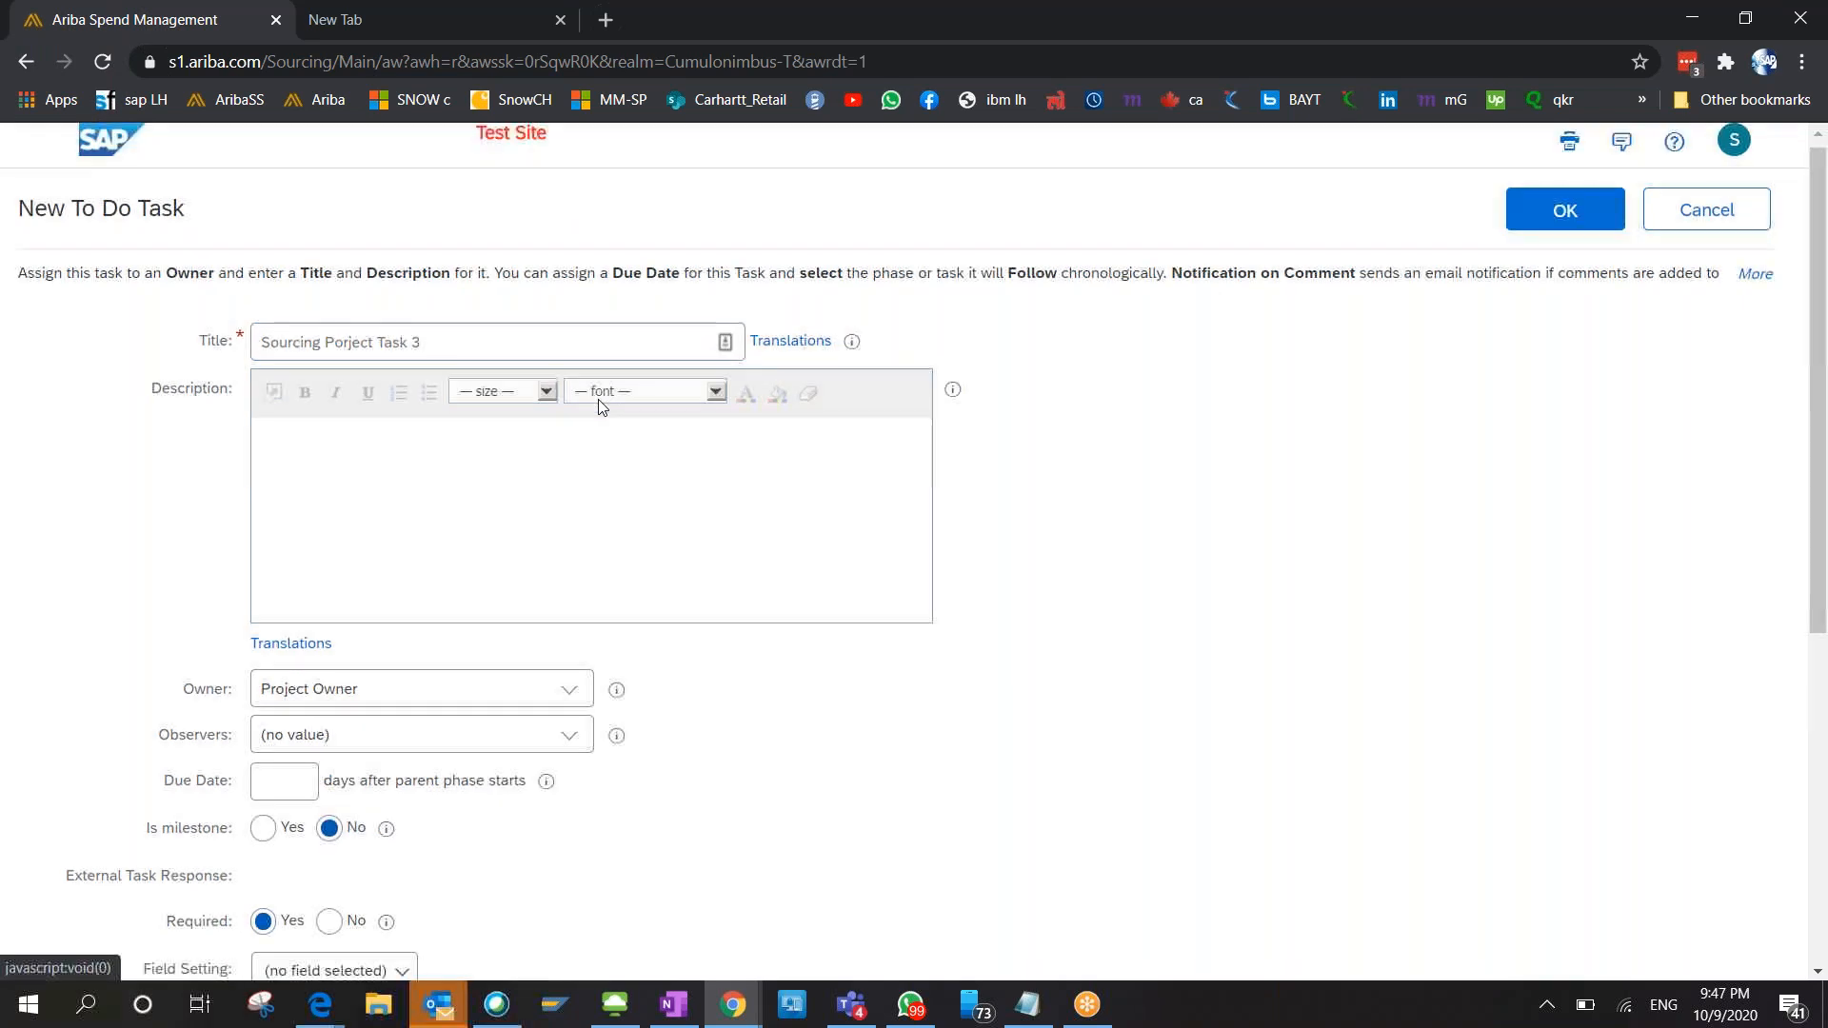
Assign "Soircing Project New Task2" as the predecessor of Sourcing Porject Task 3.
{"action": "scroll", "coordinate": [597, 398], "scroll_direction": "down", "scroll_amount": 5}
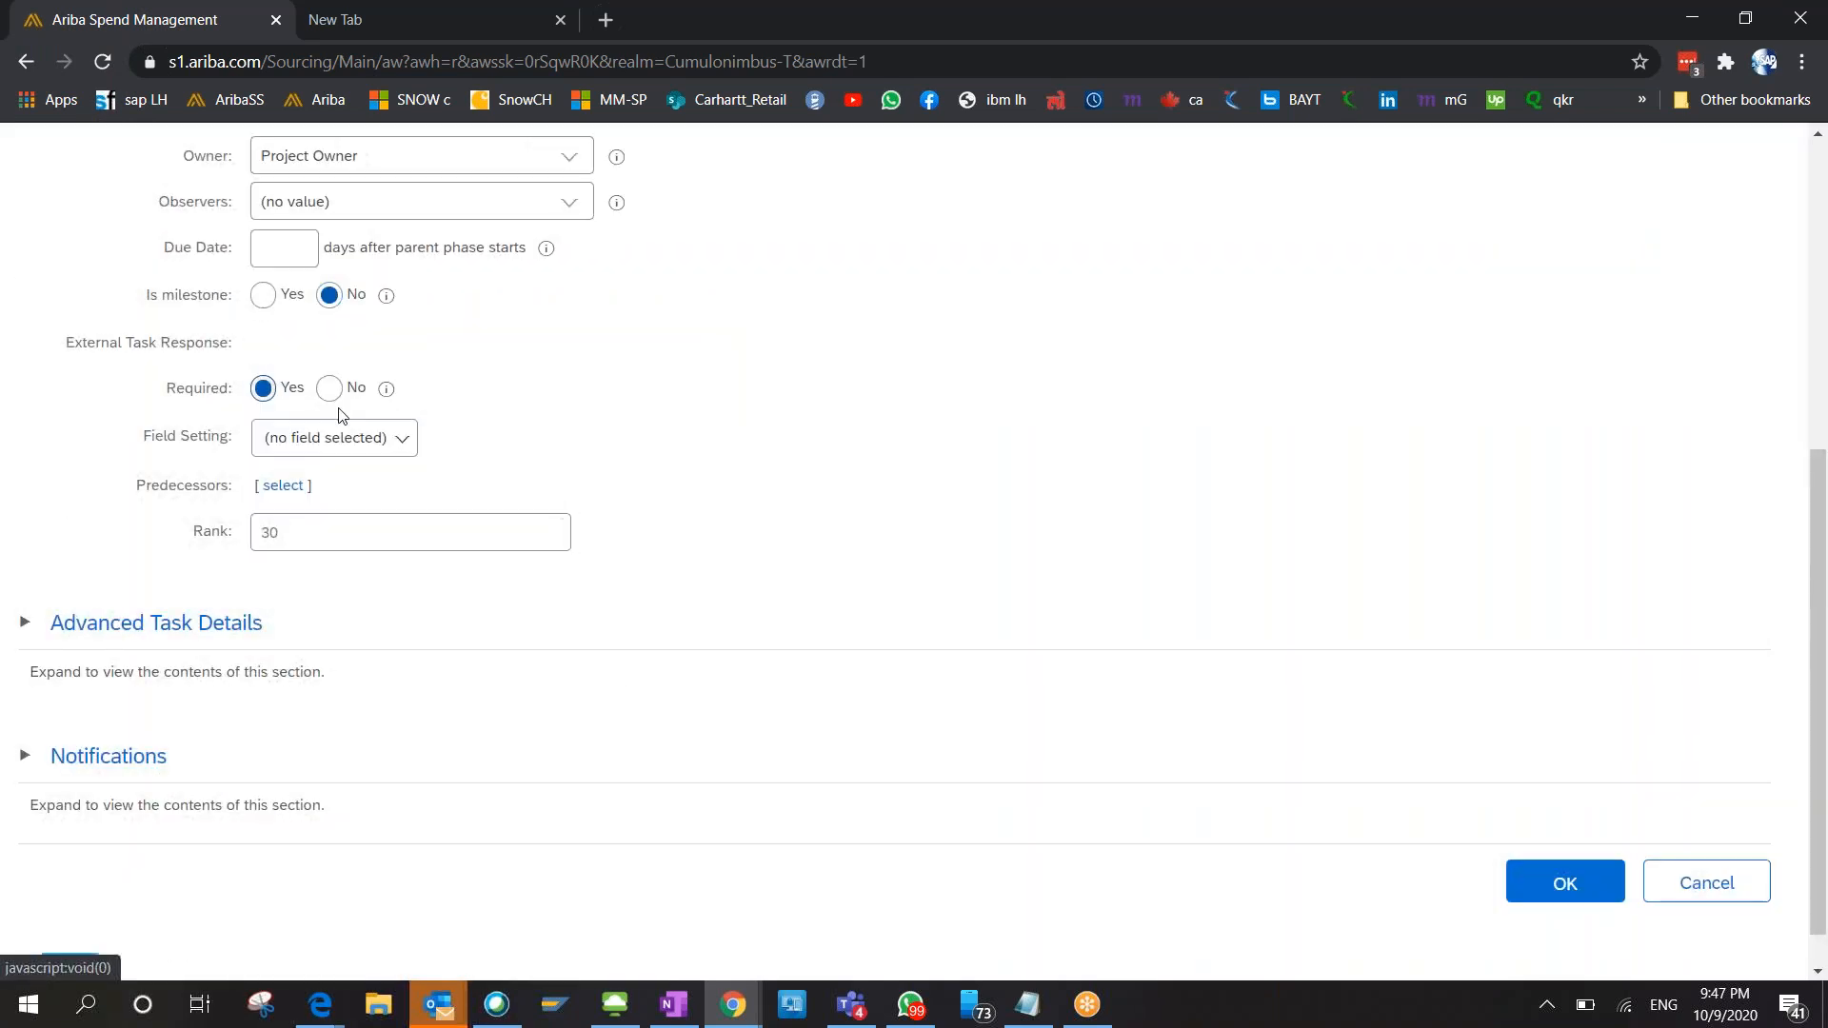
{"action": "left_click", "coordinate": [282, 485]}
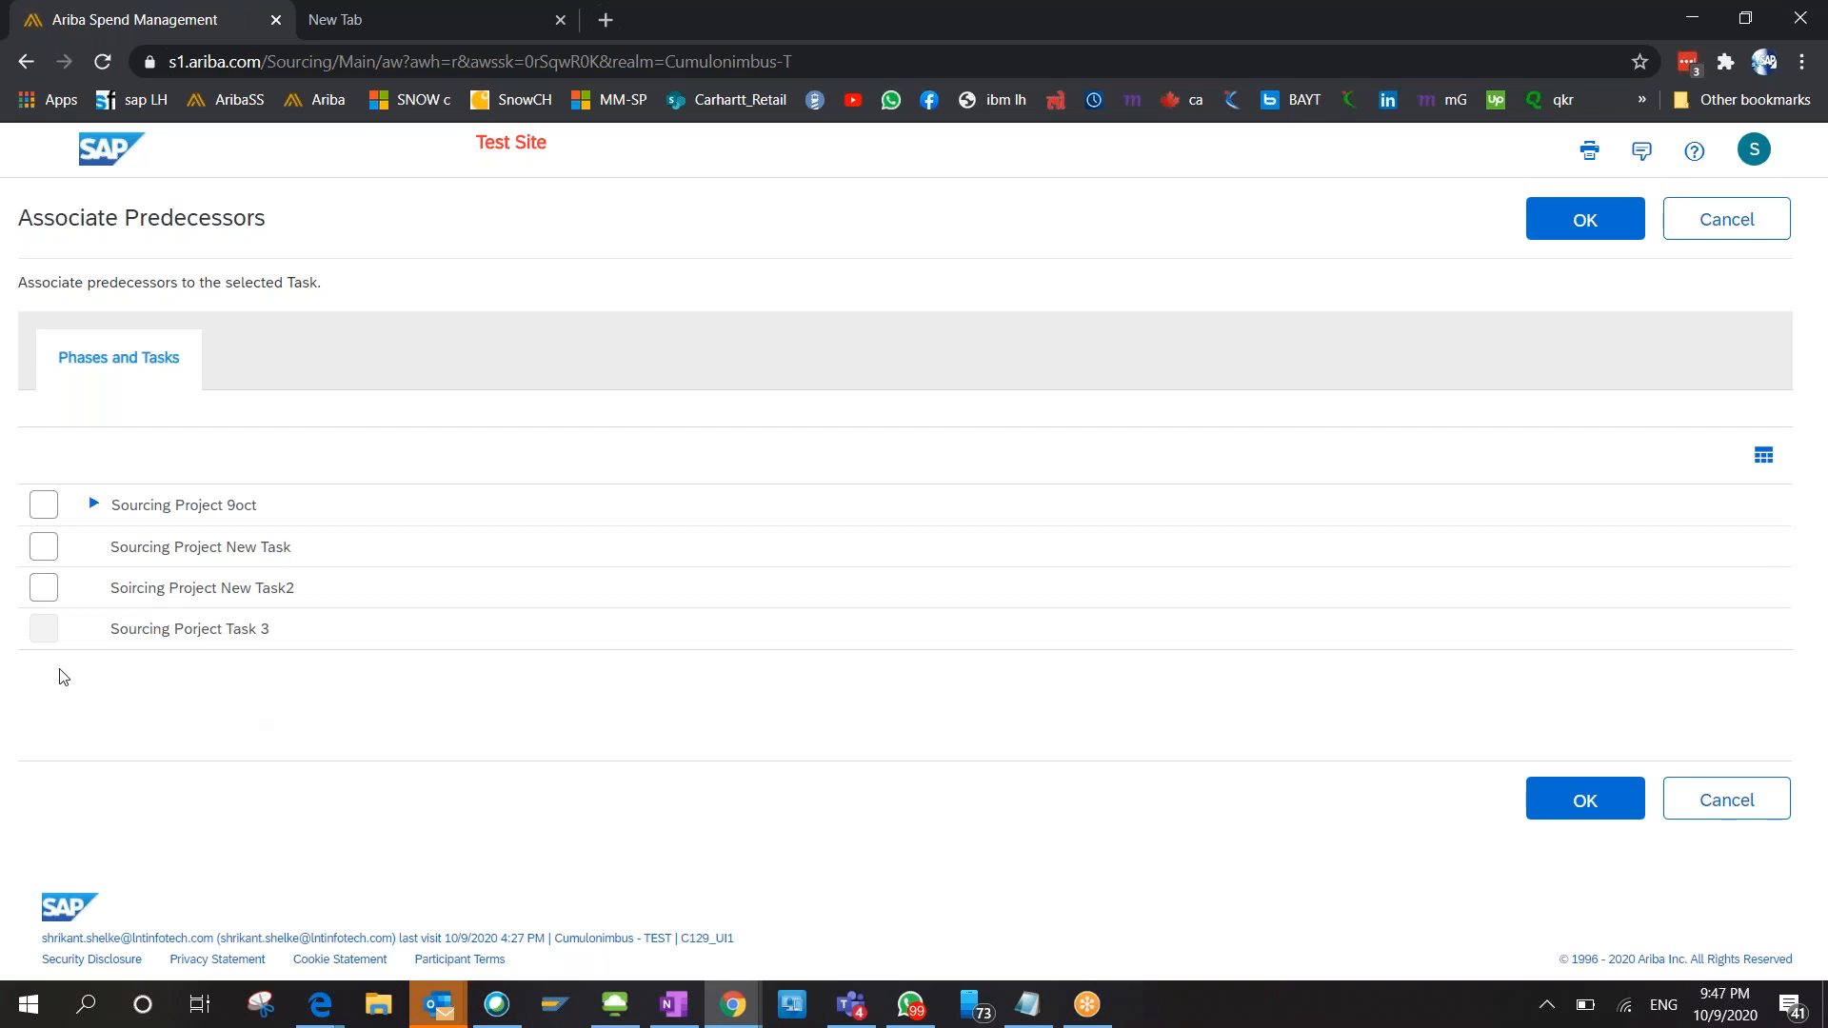
{"action": "left_click", "coordinate": [43, 590]}
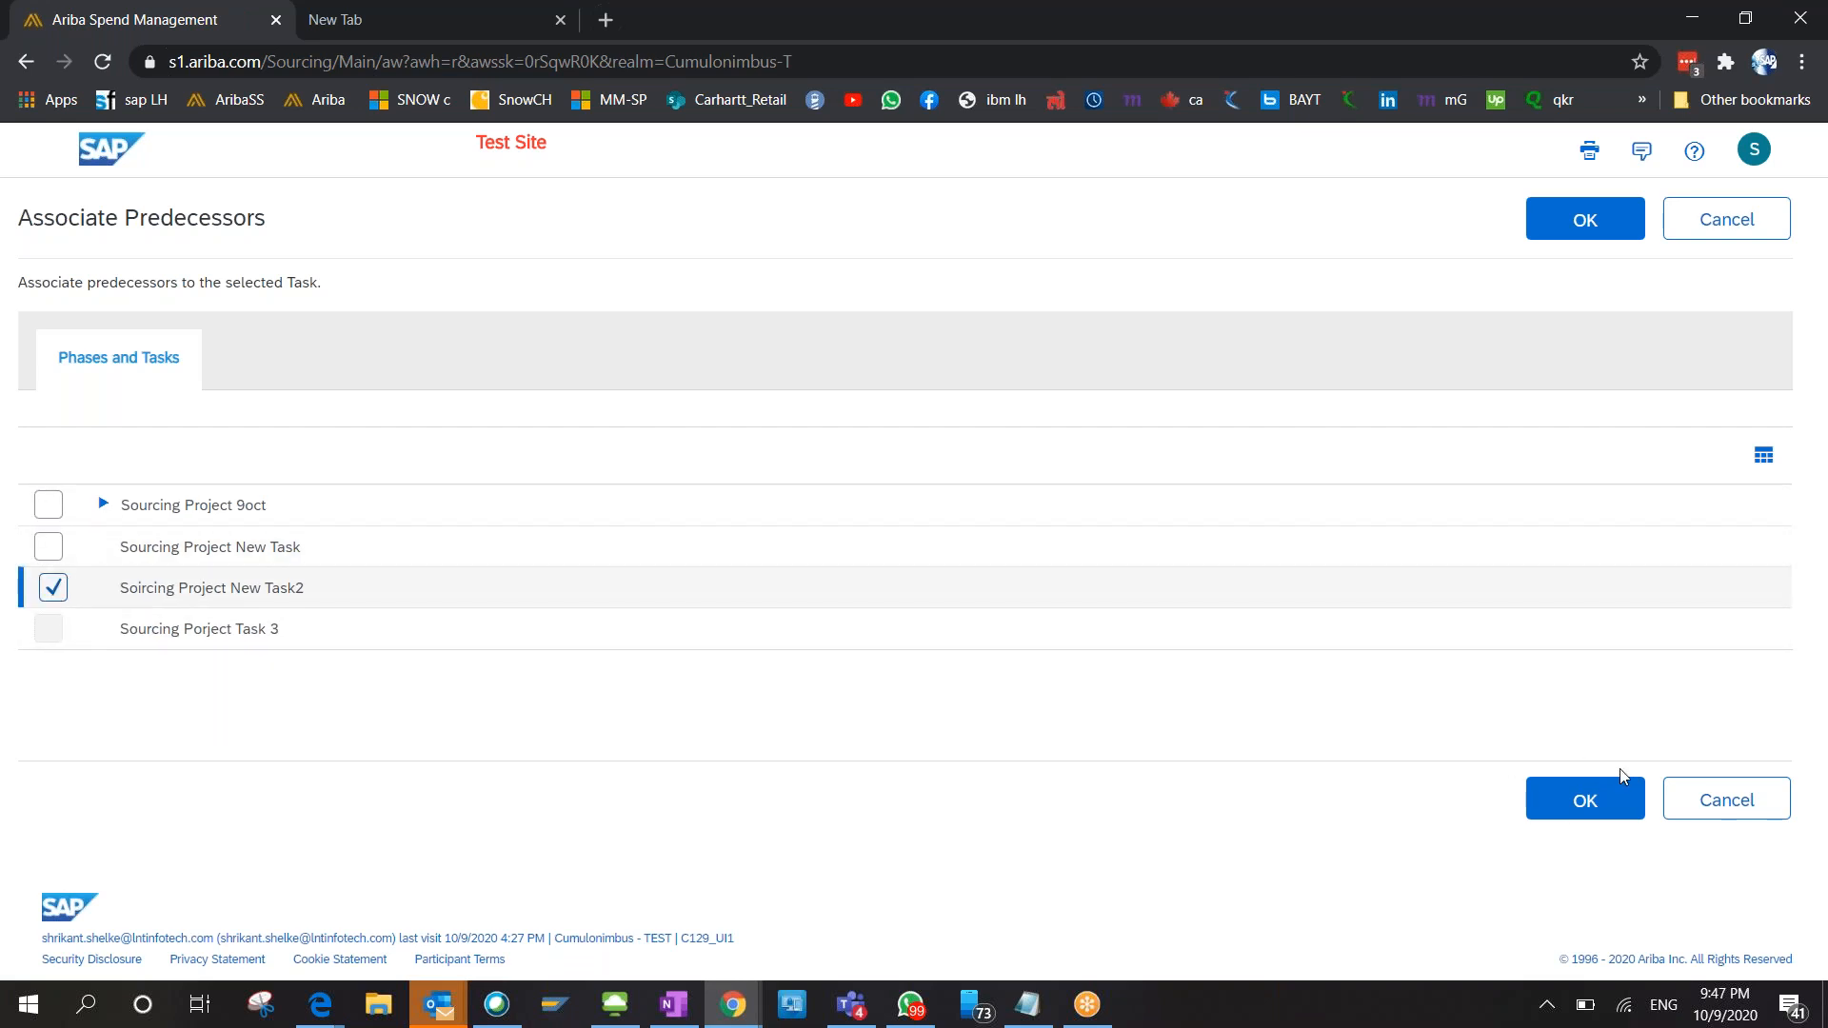
{"action": "left_click", "coordinate": [1579, 798]}
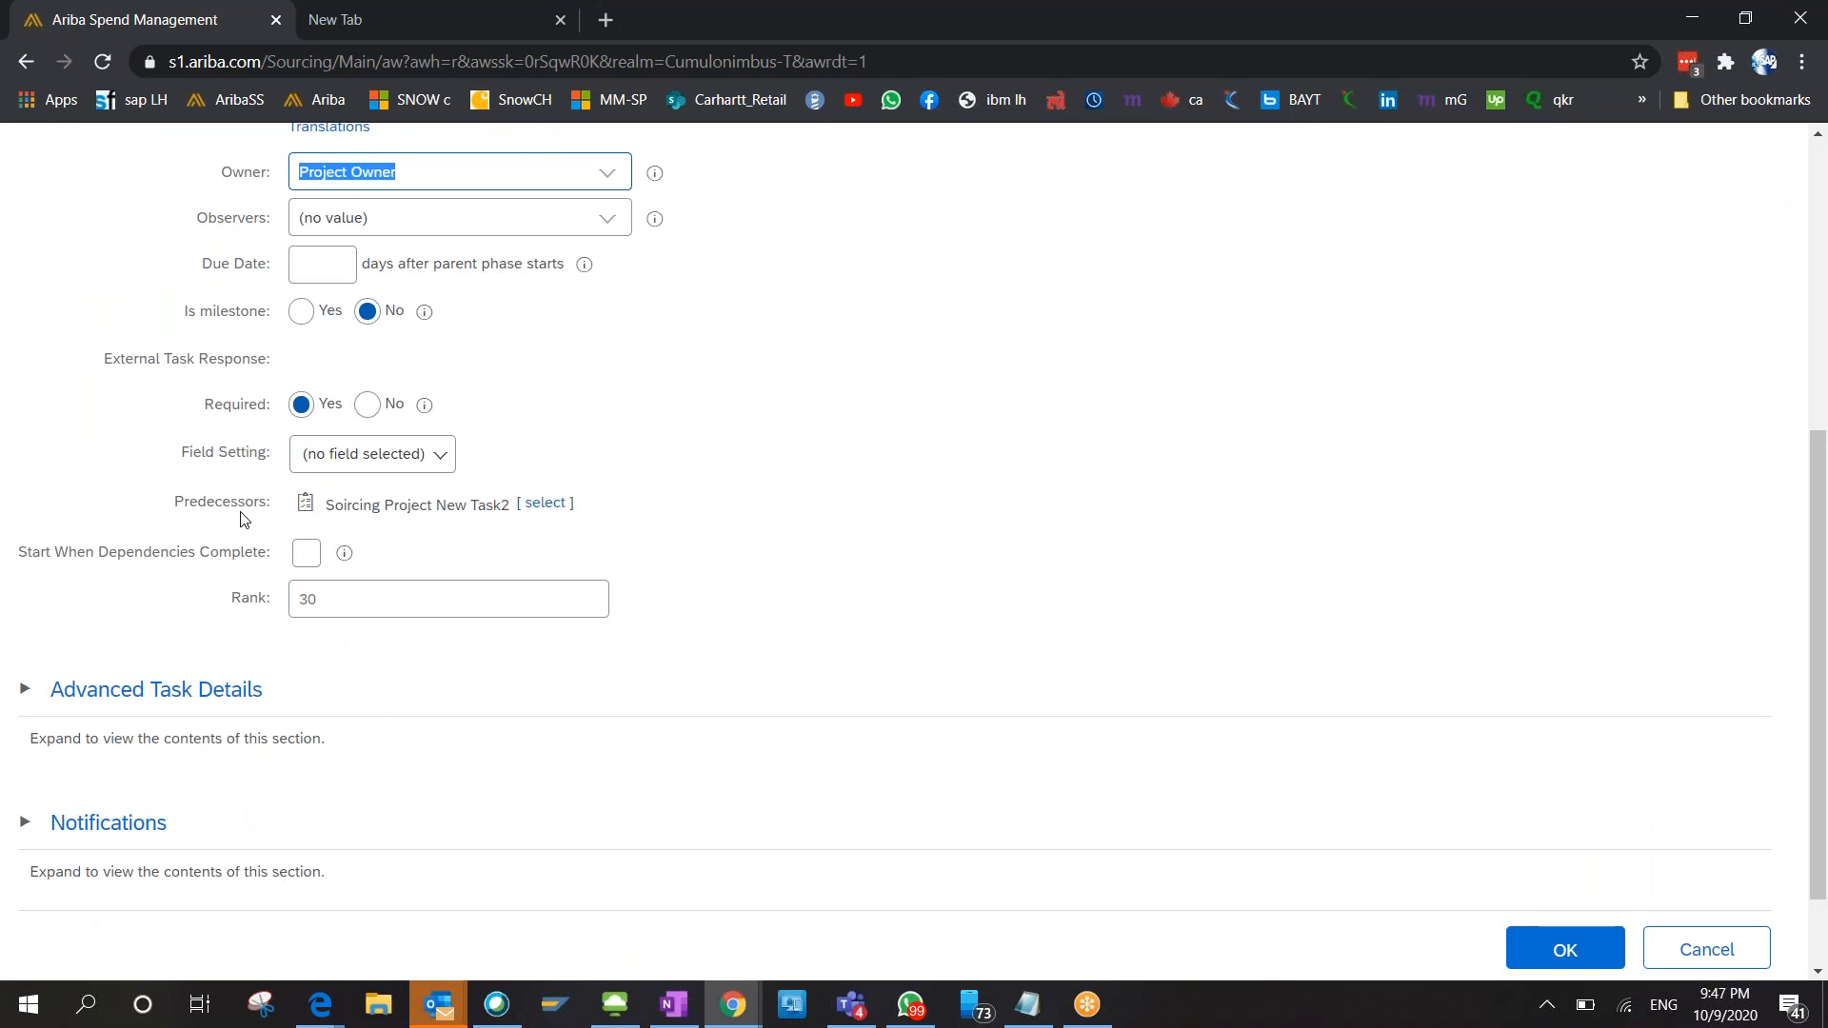
Review the new task's Predecessors and External Task Response fields, and switch to the EOI_02 project to examine its process-flow task sequence.
{"action": "double_click", "coordinate": [214, 511]}
{"action": "left_click", "coordinate": [214, 512]}
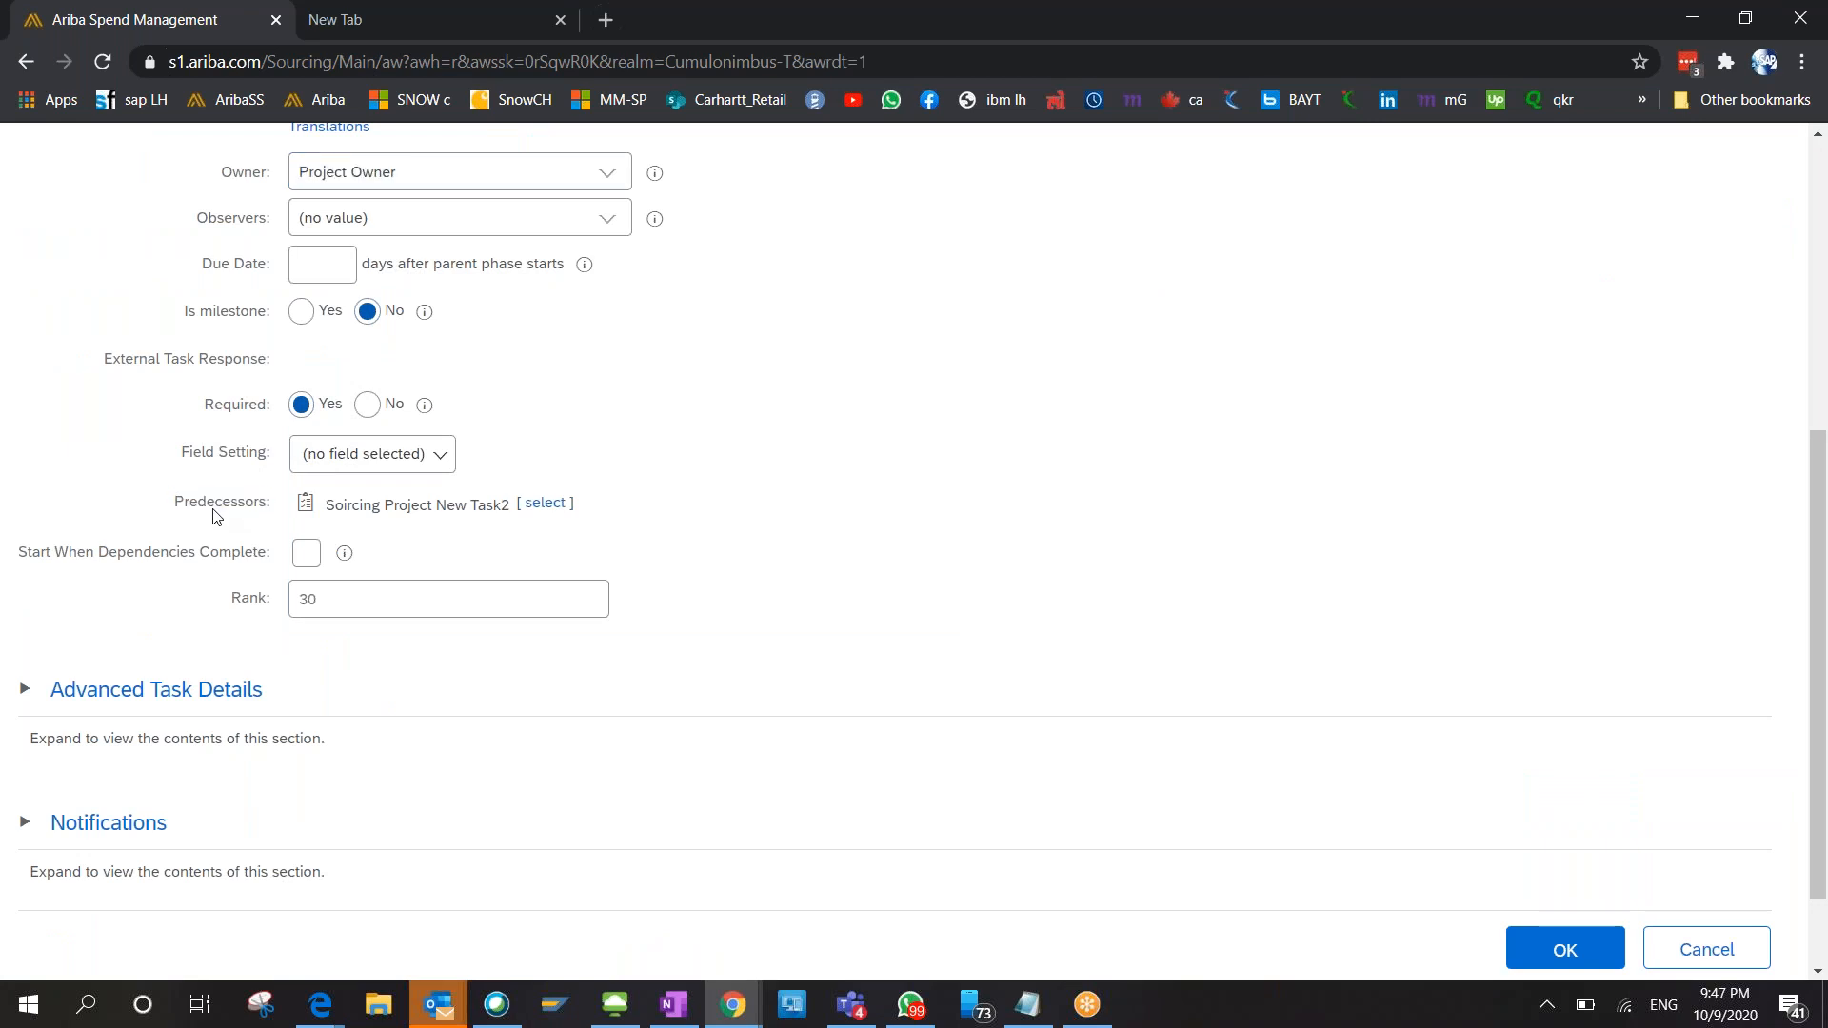
{"action": "triple_click", "coordinate": [214, 512]}
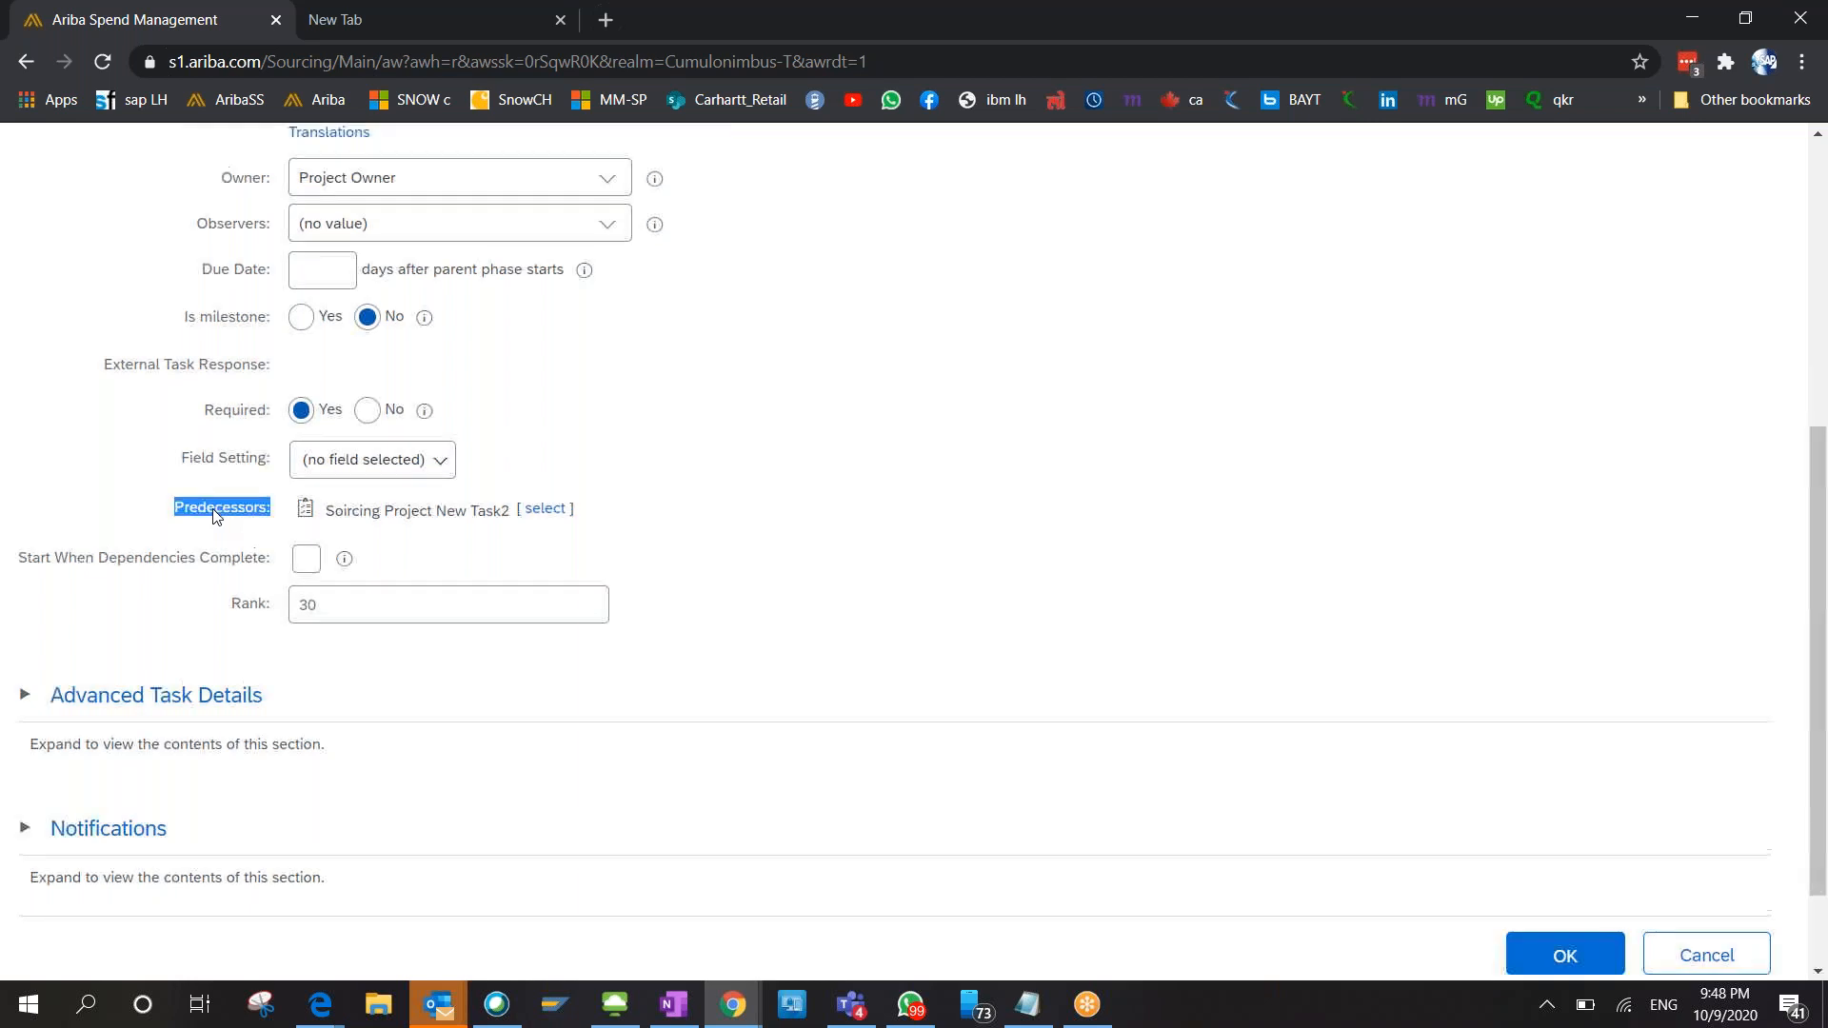
{"action": "scroll", "coordinate": [190, 476], "scroll_direction": "up", "scroll_amount": 1}
{"action": "triple_click", "coordinate": [138, 453]}
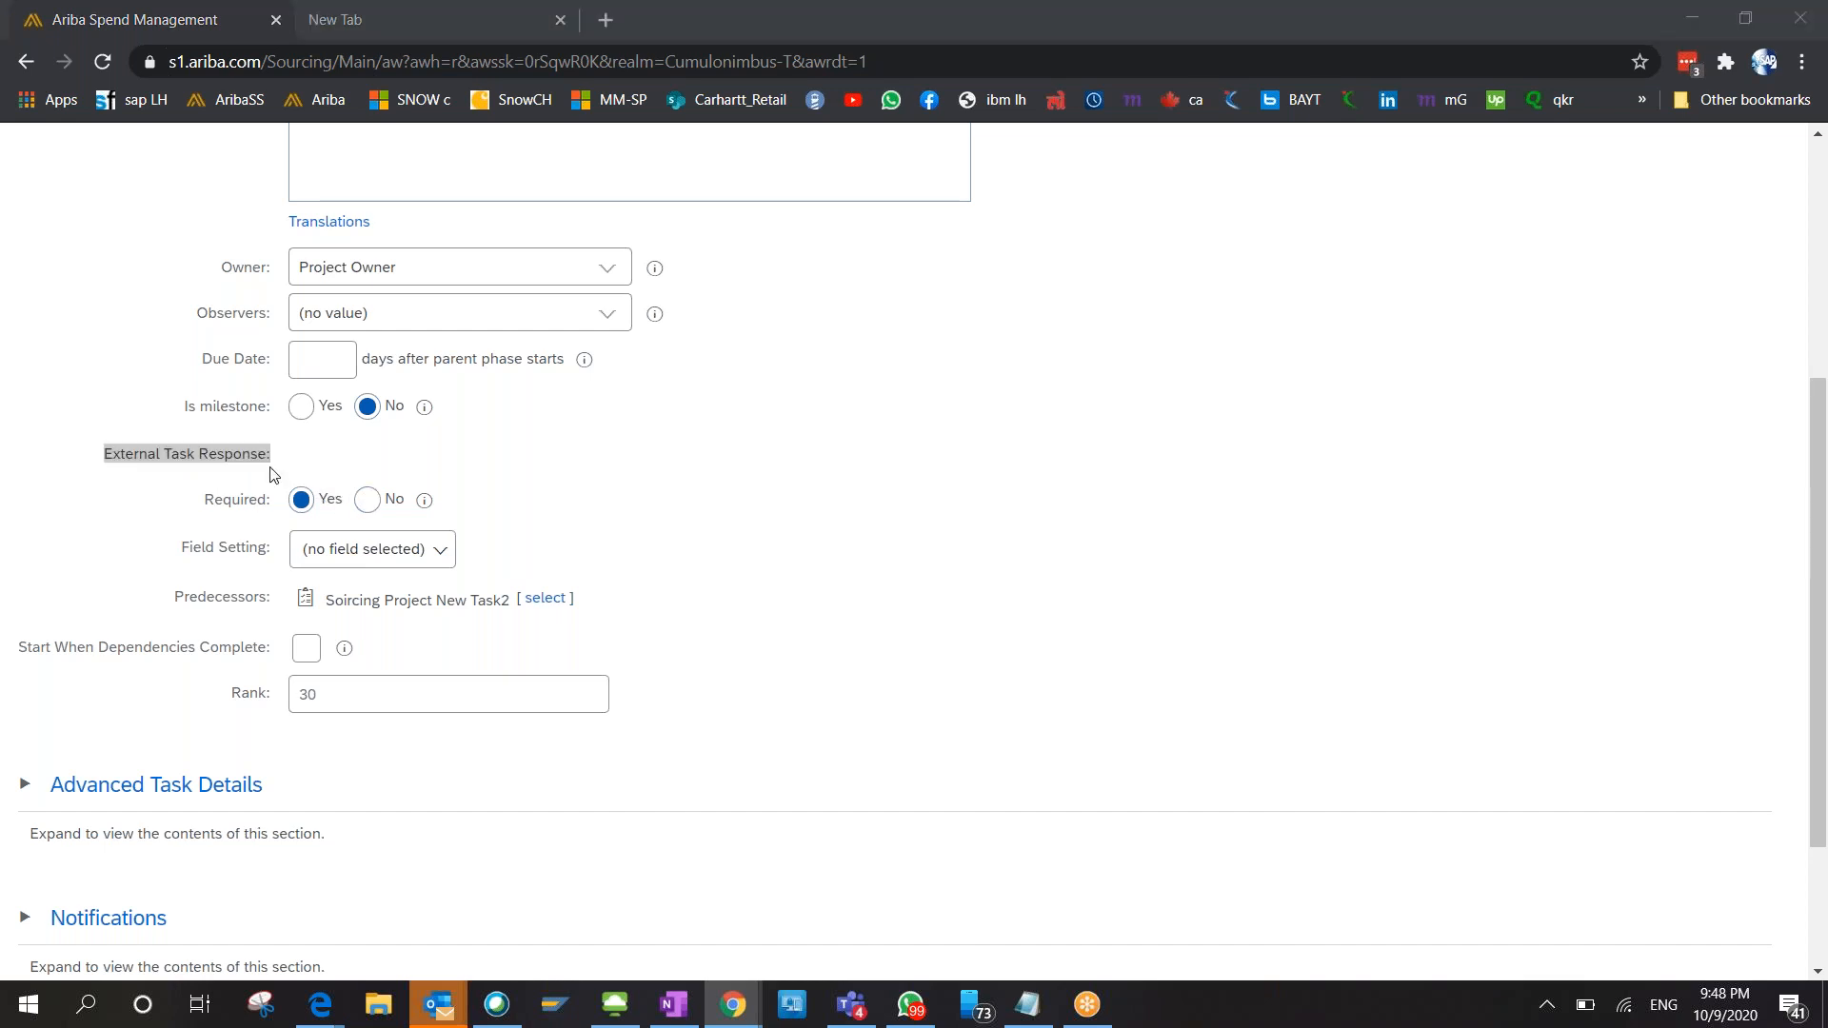
{"action": "key", "text": "alt+Tab"}
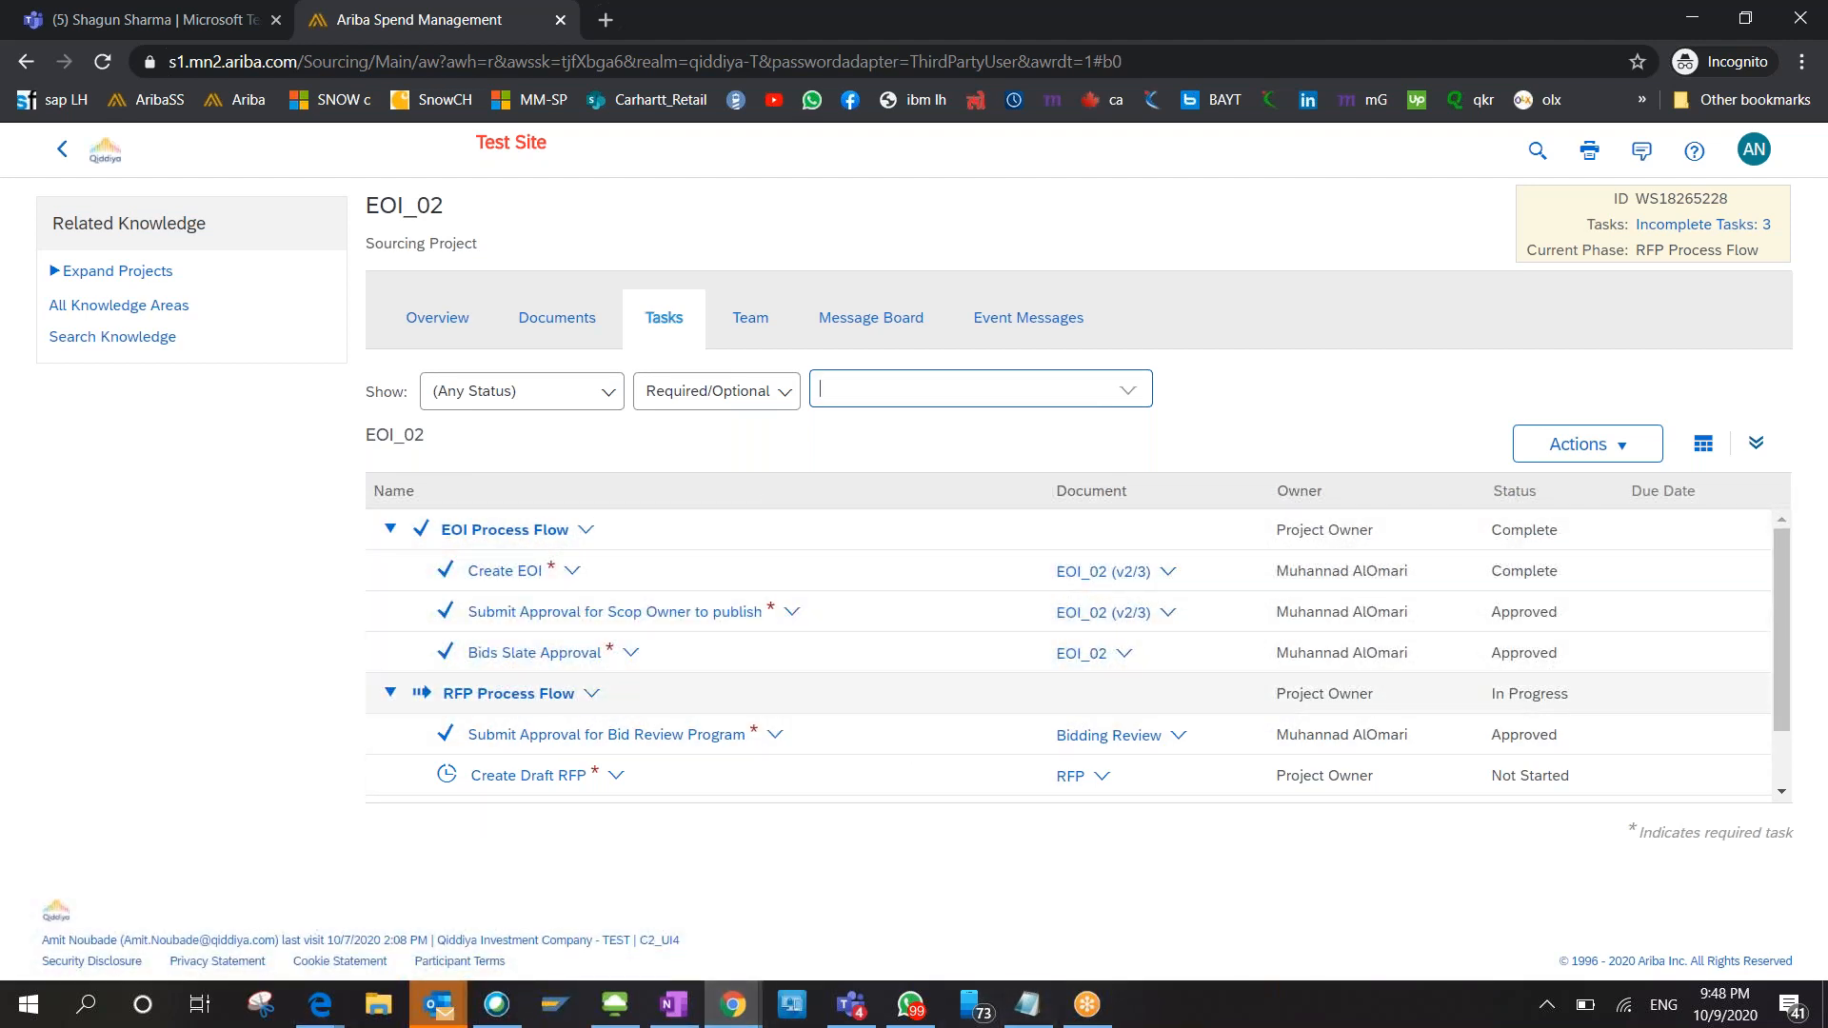
{"action": "scroll", "coordinate": [744, 695], "scroll_direction": "down", "scroll_amount": 2}
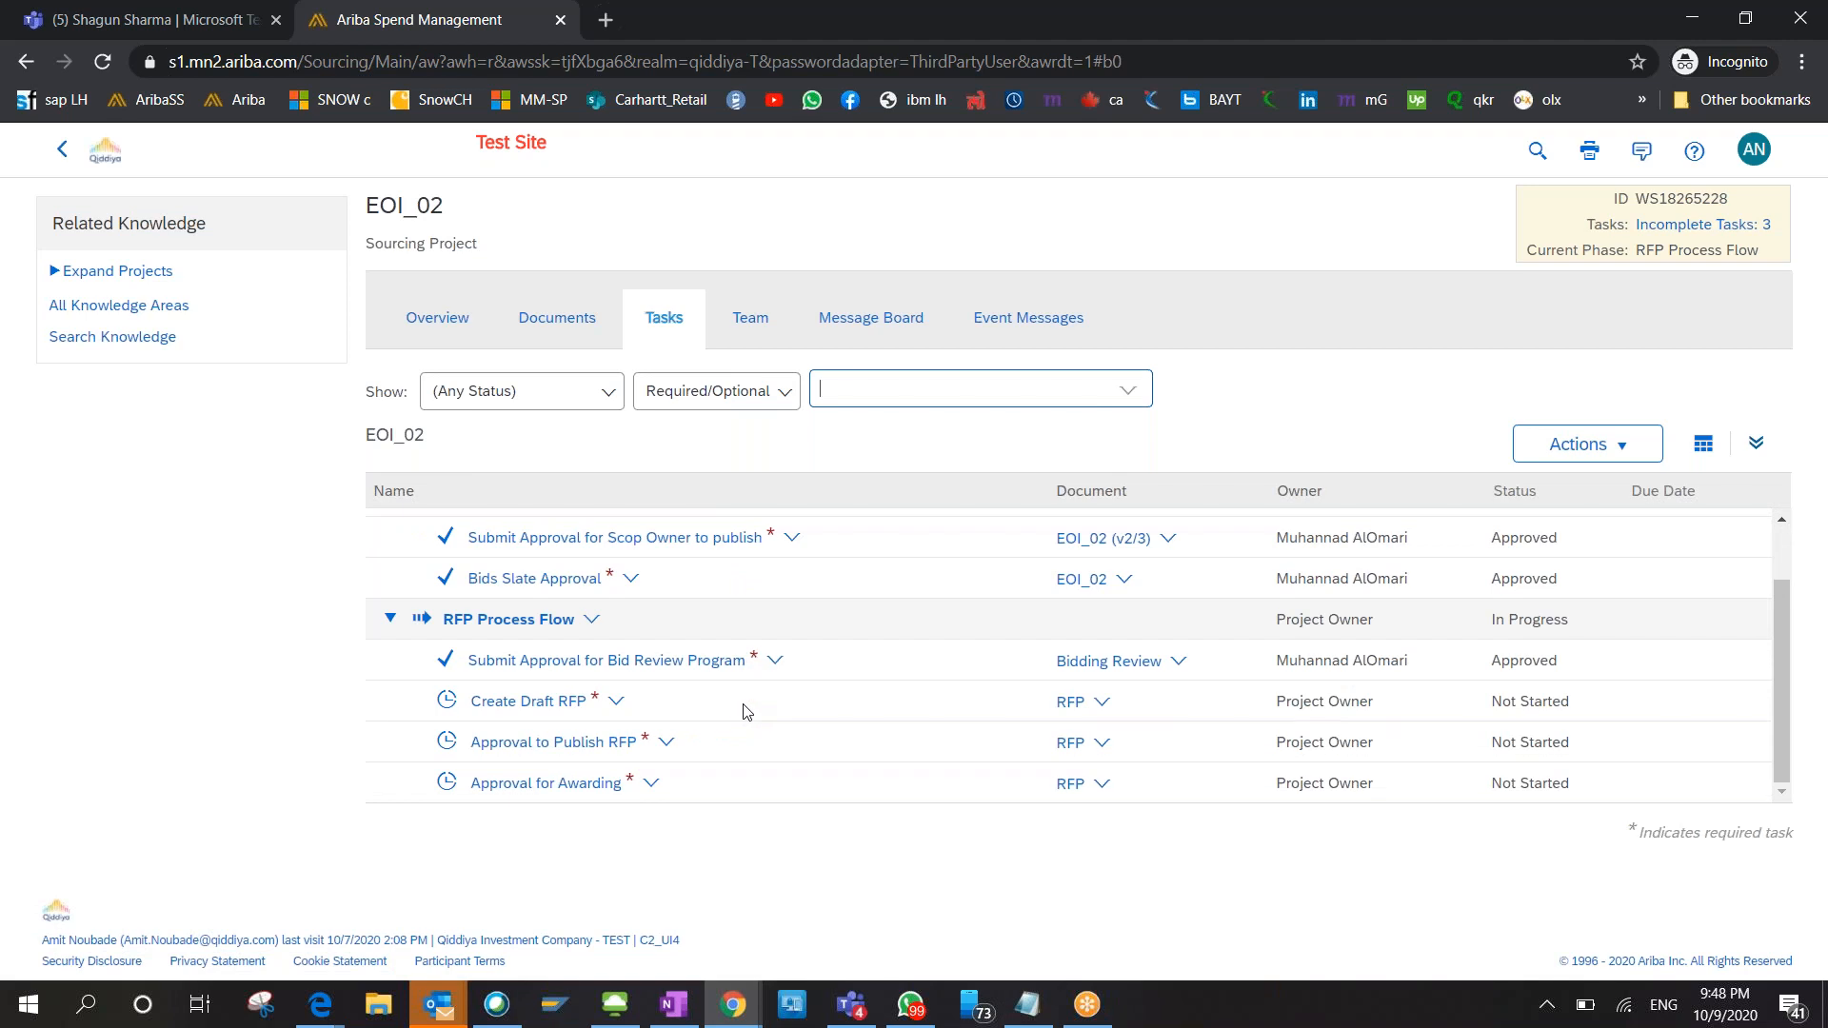
{"action": "scroll", "coordinate": [746, 712], "scroll_direction": "up", "scroll_amount": 2}
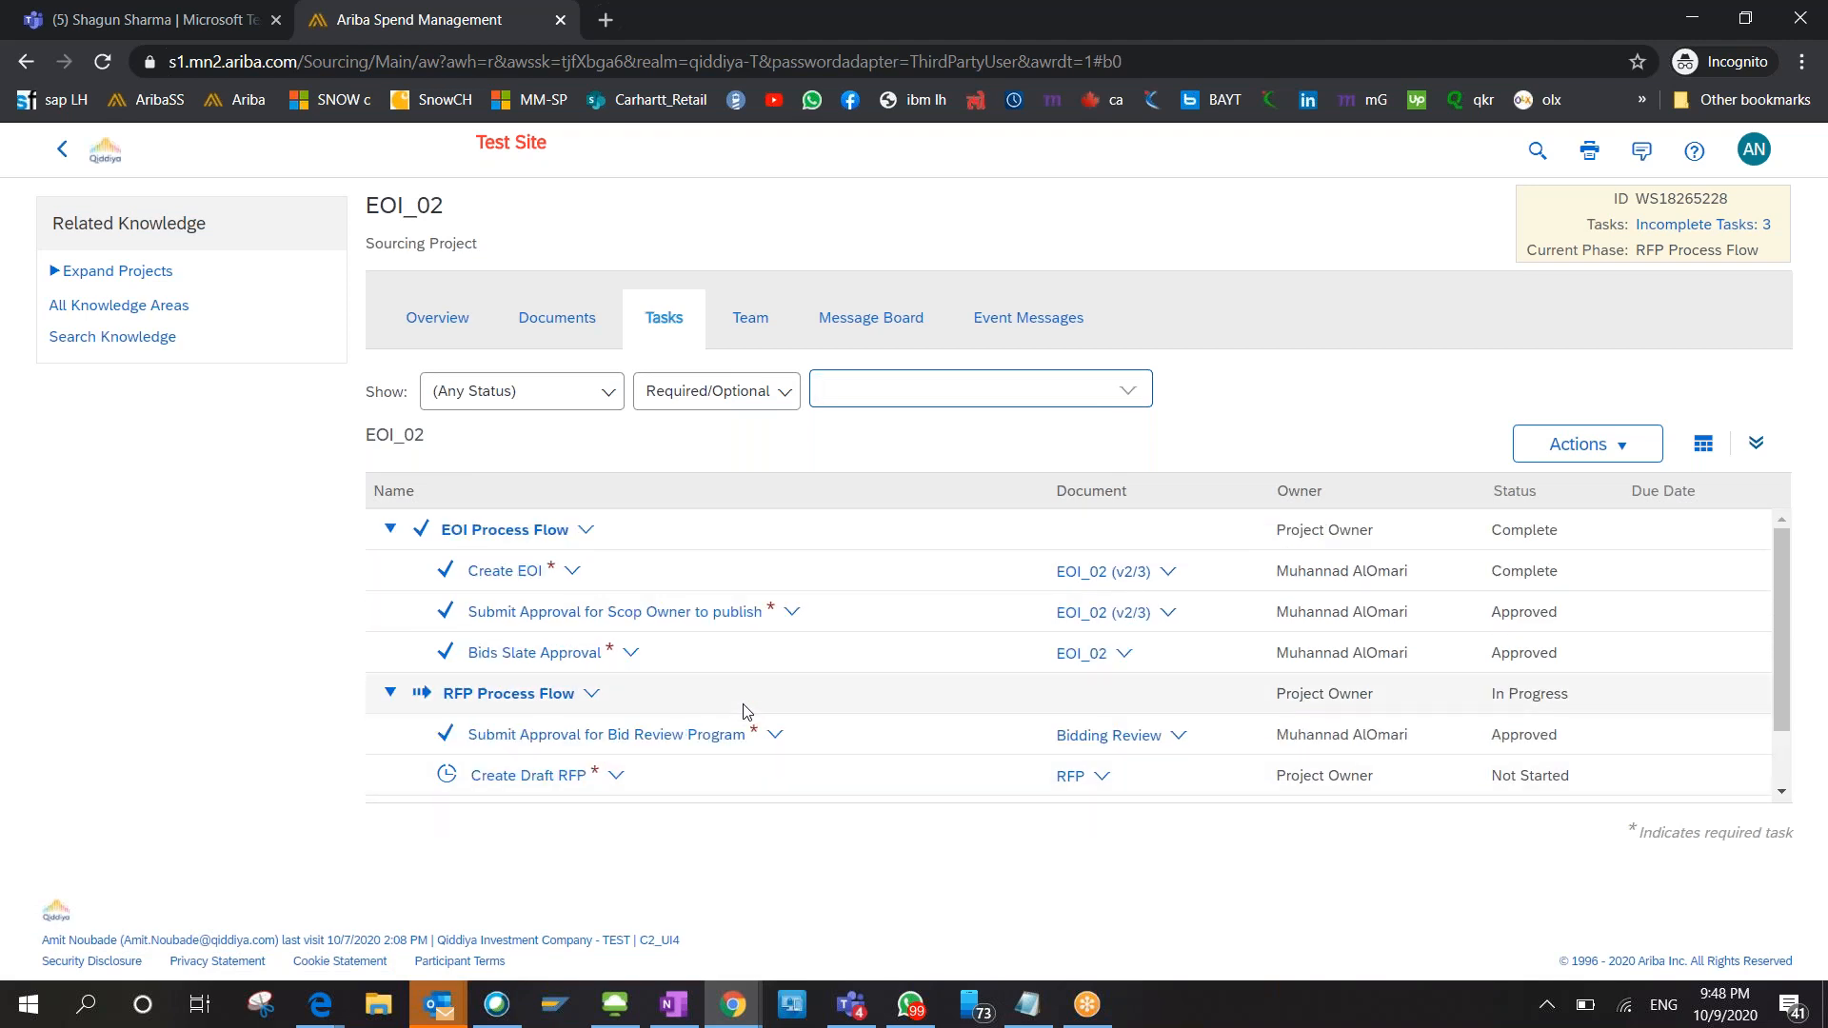
Back in the Sourcing Porject Task 3 form, set the field setting to Process Status = Needs Approval and save the task.
{"action": "key", "text": "alt+Tab"}
{"action": "left_click", "coordinate": [714, 569]}
{"action": "scroll", "coordinate": [716, 568], "scroll_direction": "up", "scroll_amount": 5}
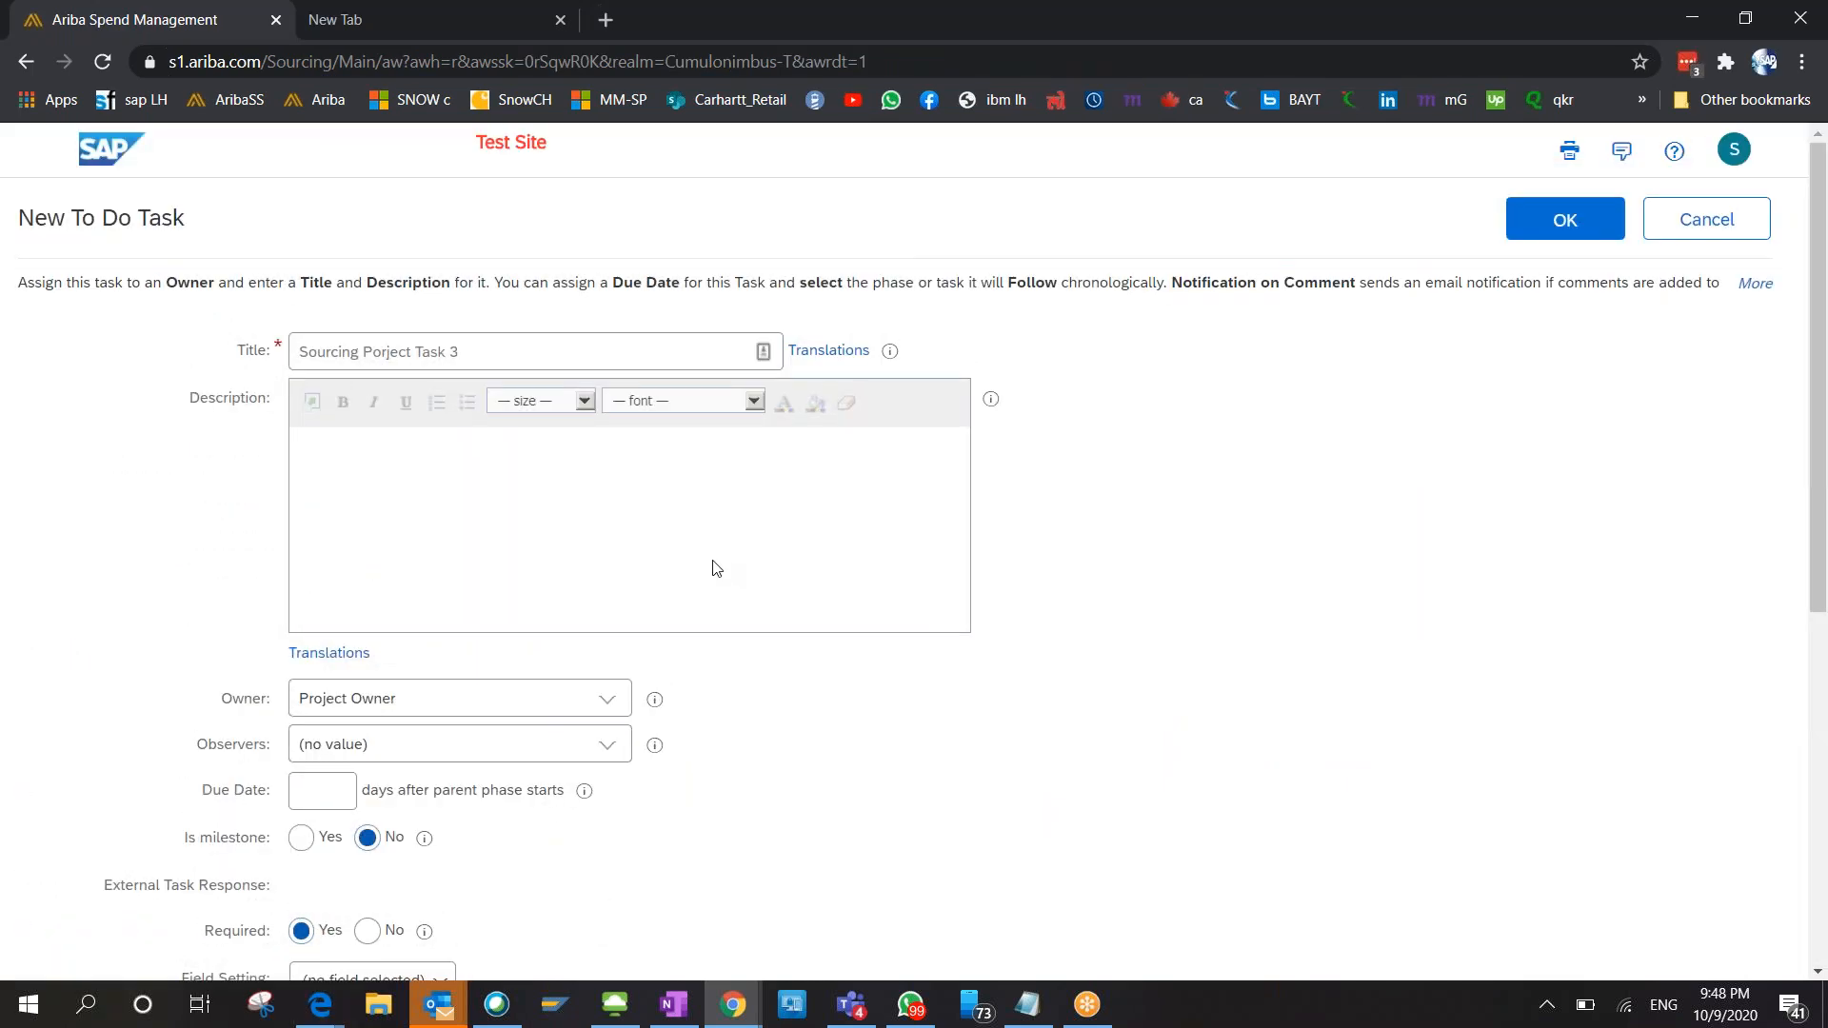
{"action": "scroll", "coordinate": [715, 568], "scroll_direction": "down", "scroll_amount": 7}
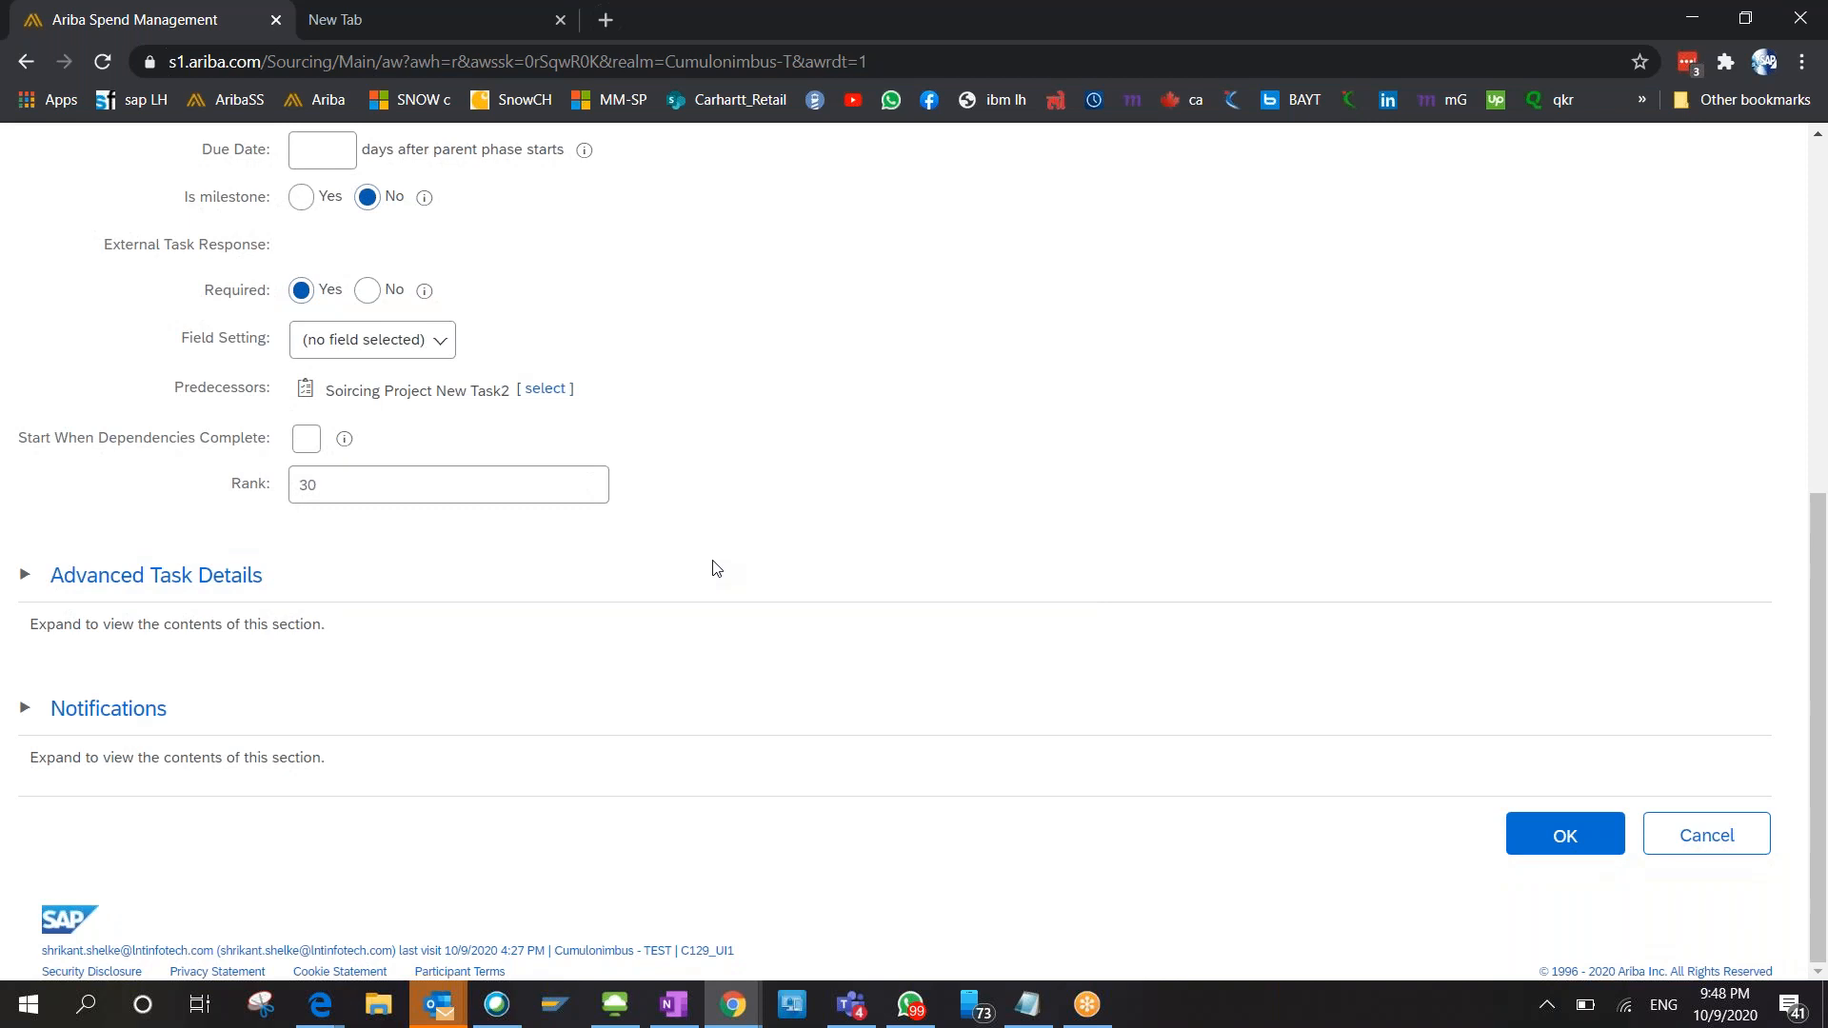
{"action": "left_click", "coordinate": [398, 350]}
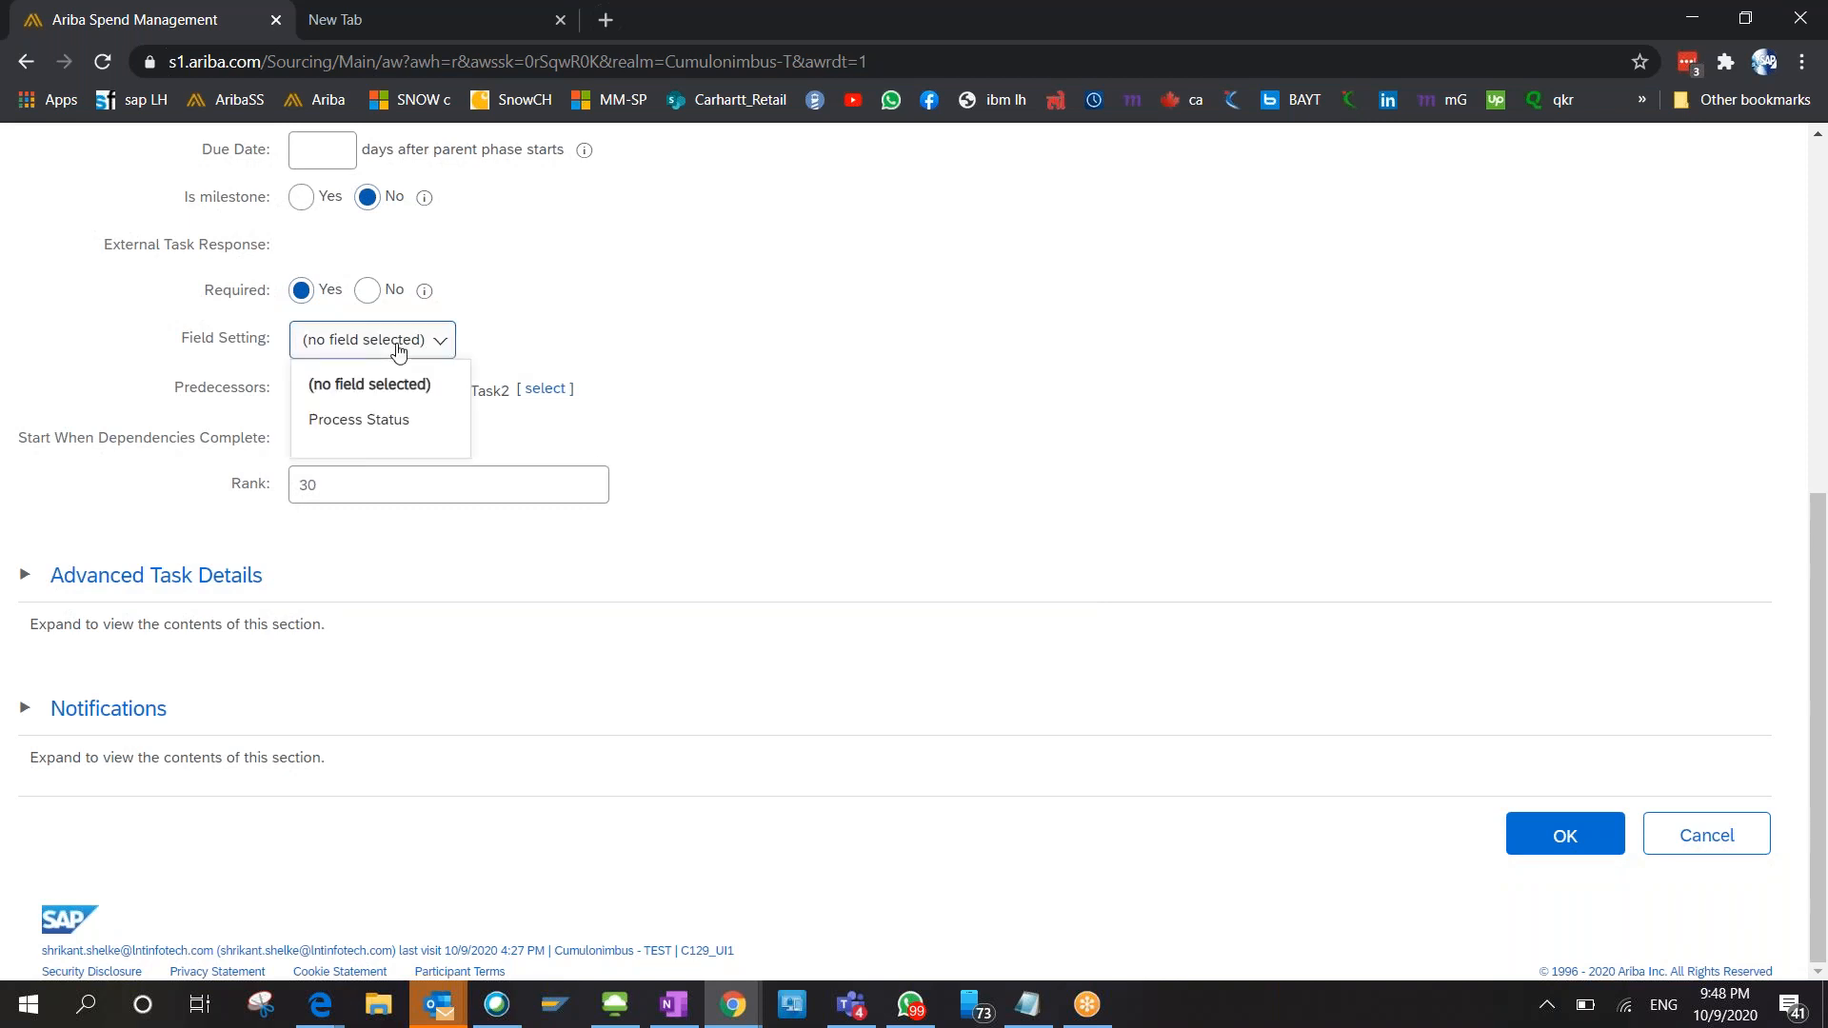
{"action": "left_click", "coordinate": [396, 419]}
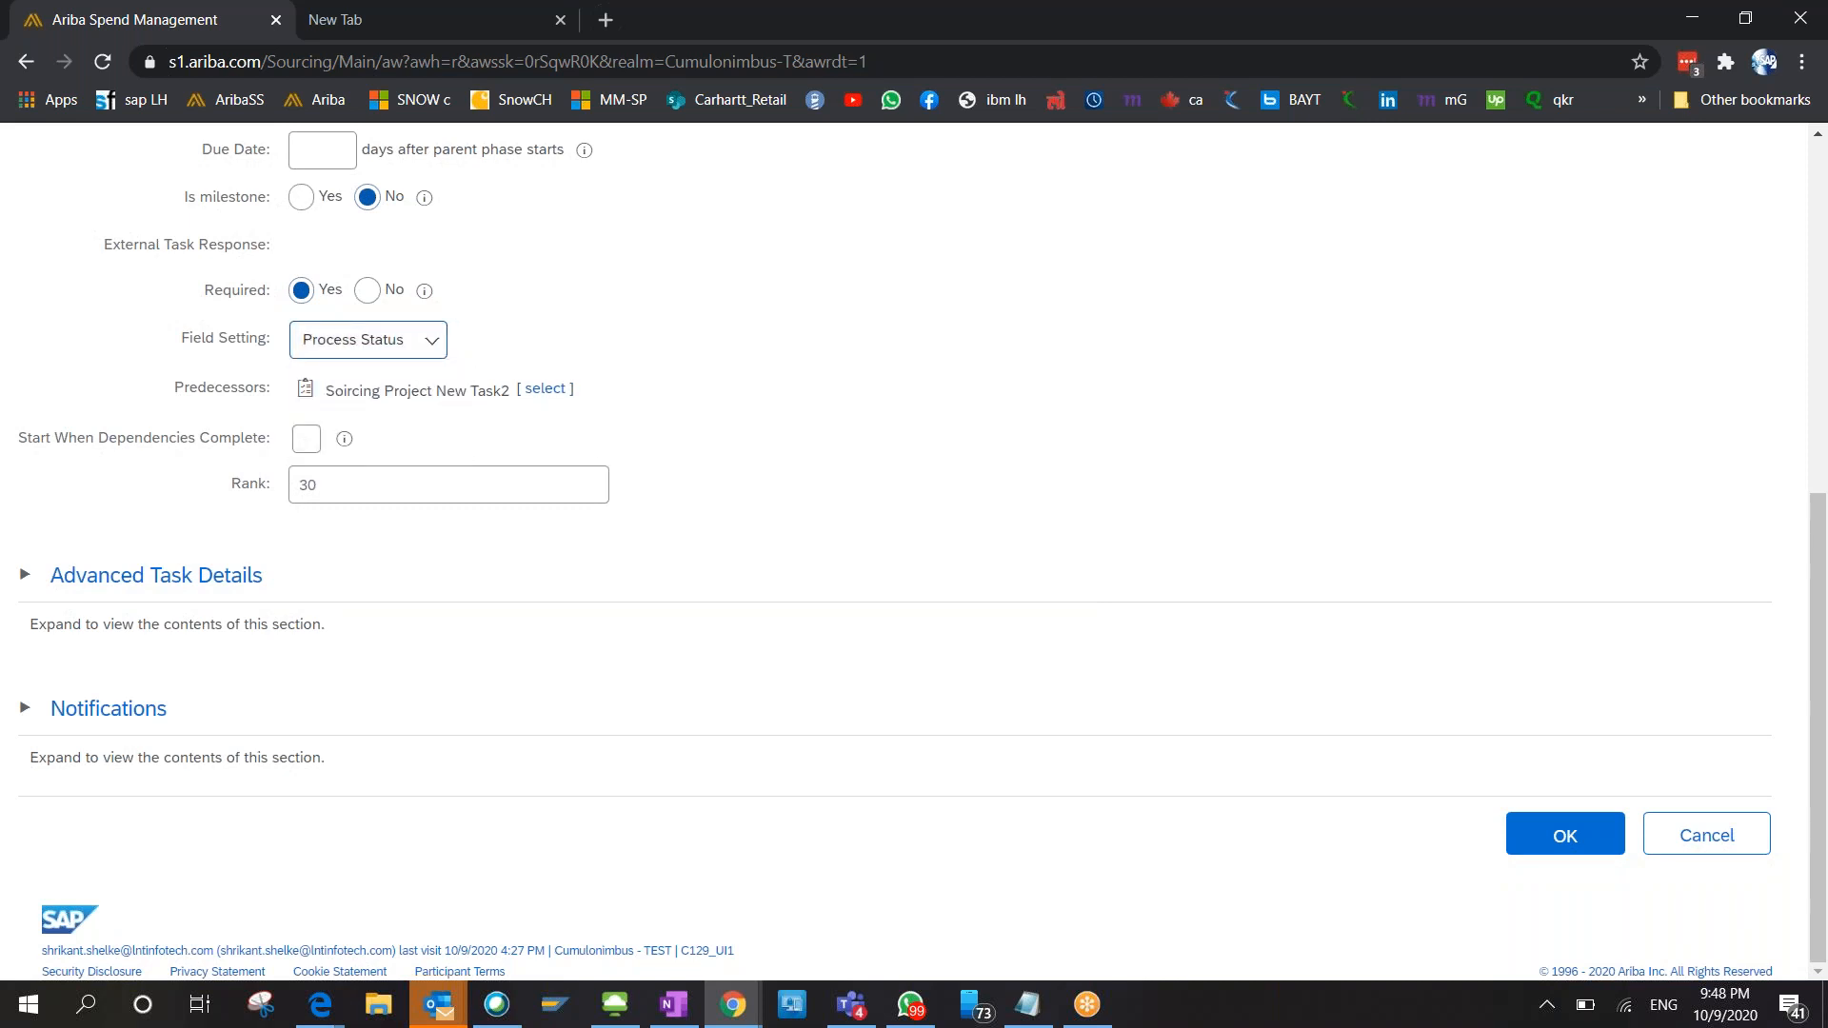
{"action": "left_click", "coordinate": [538, 449]}
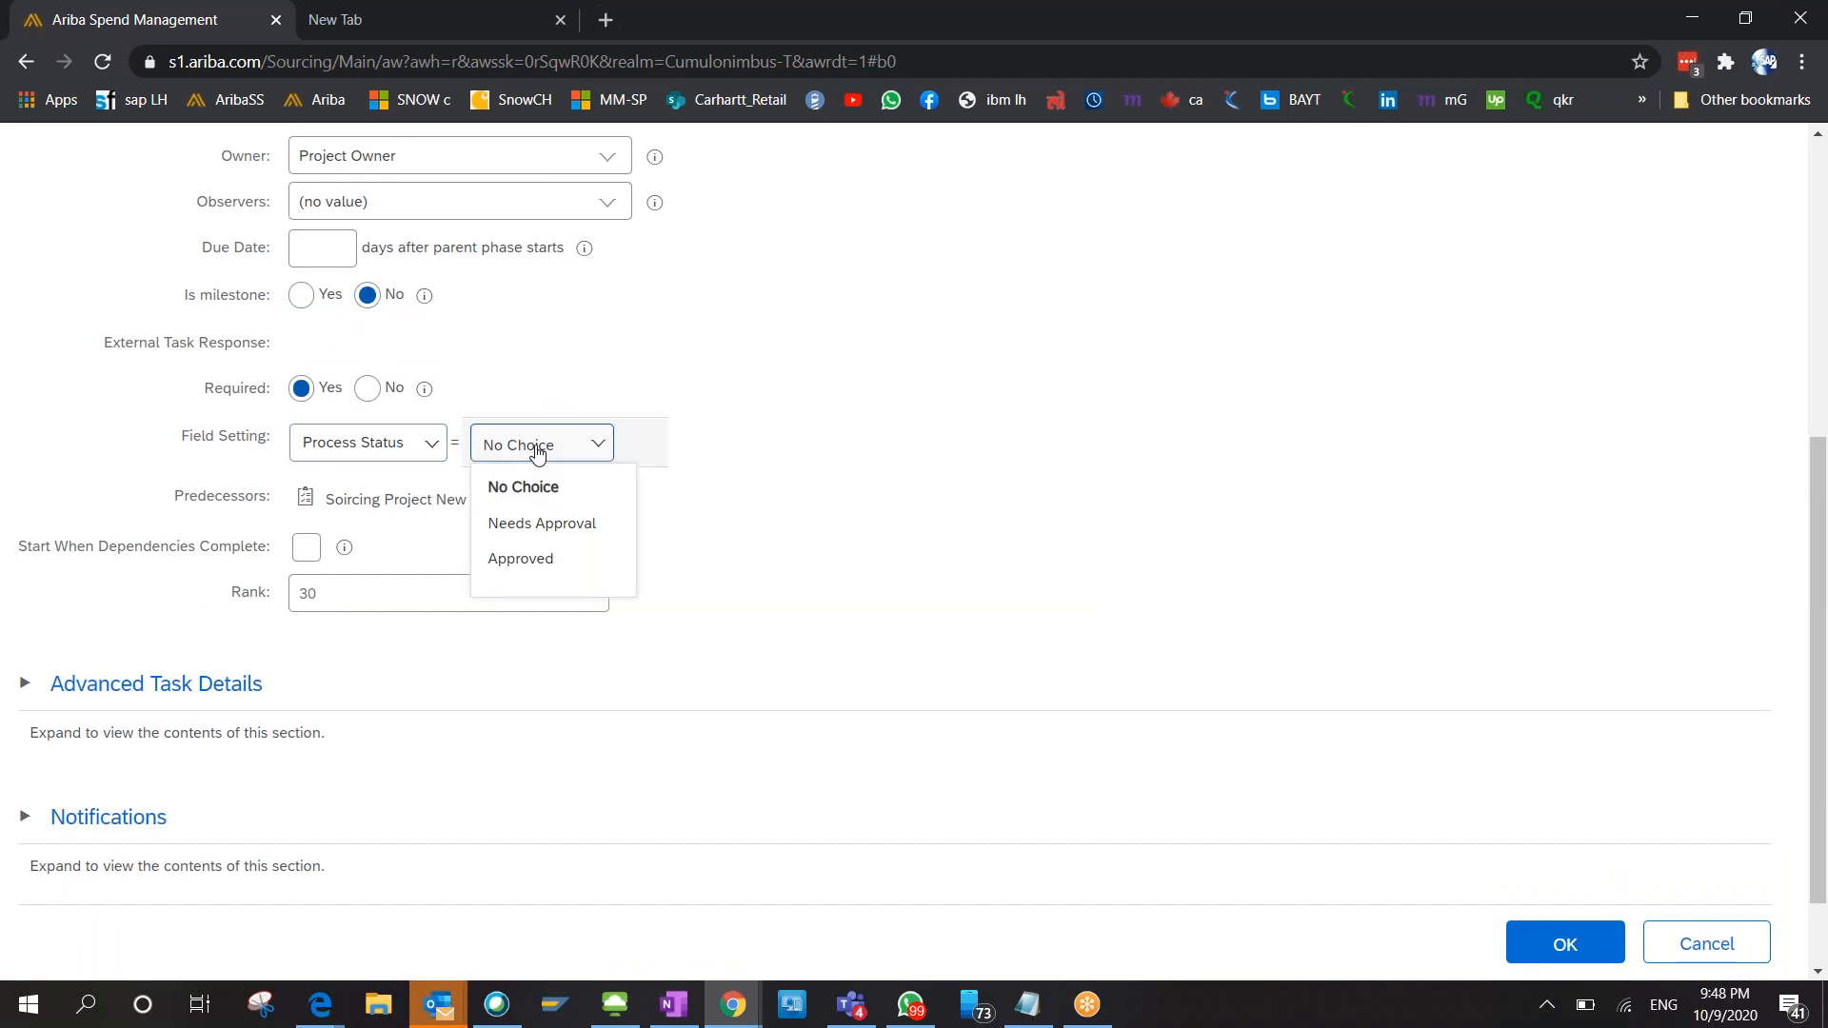
{"action": "left_click", "coordinate": [543, 526]}
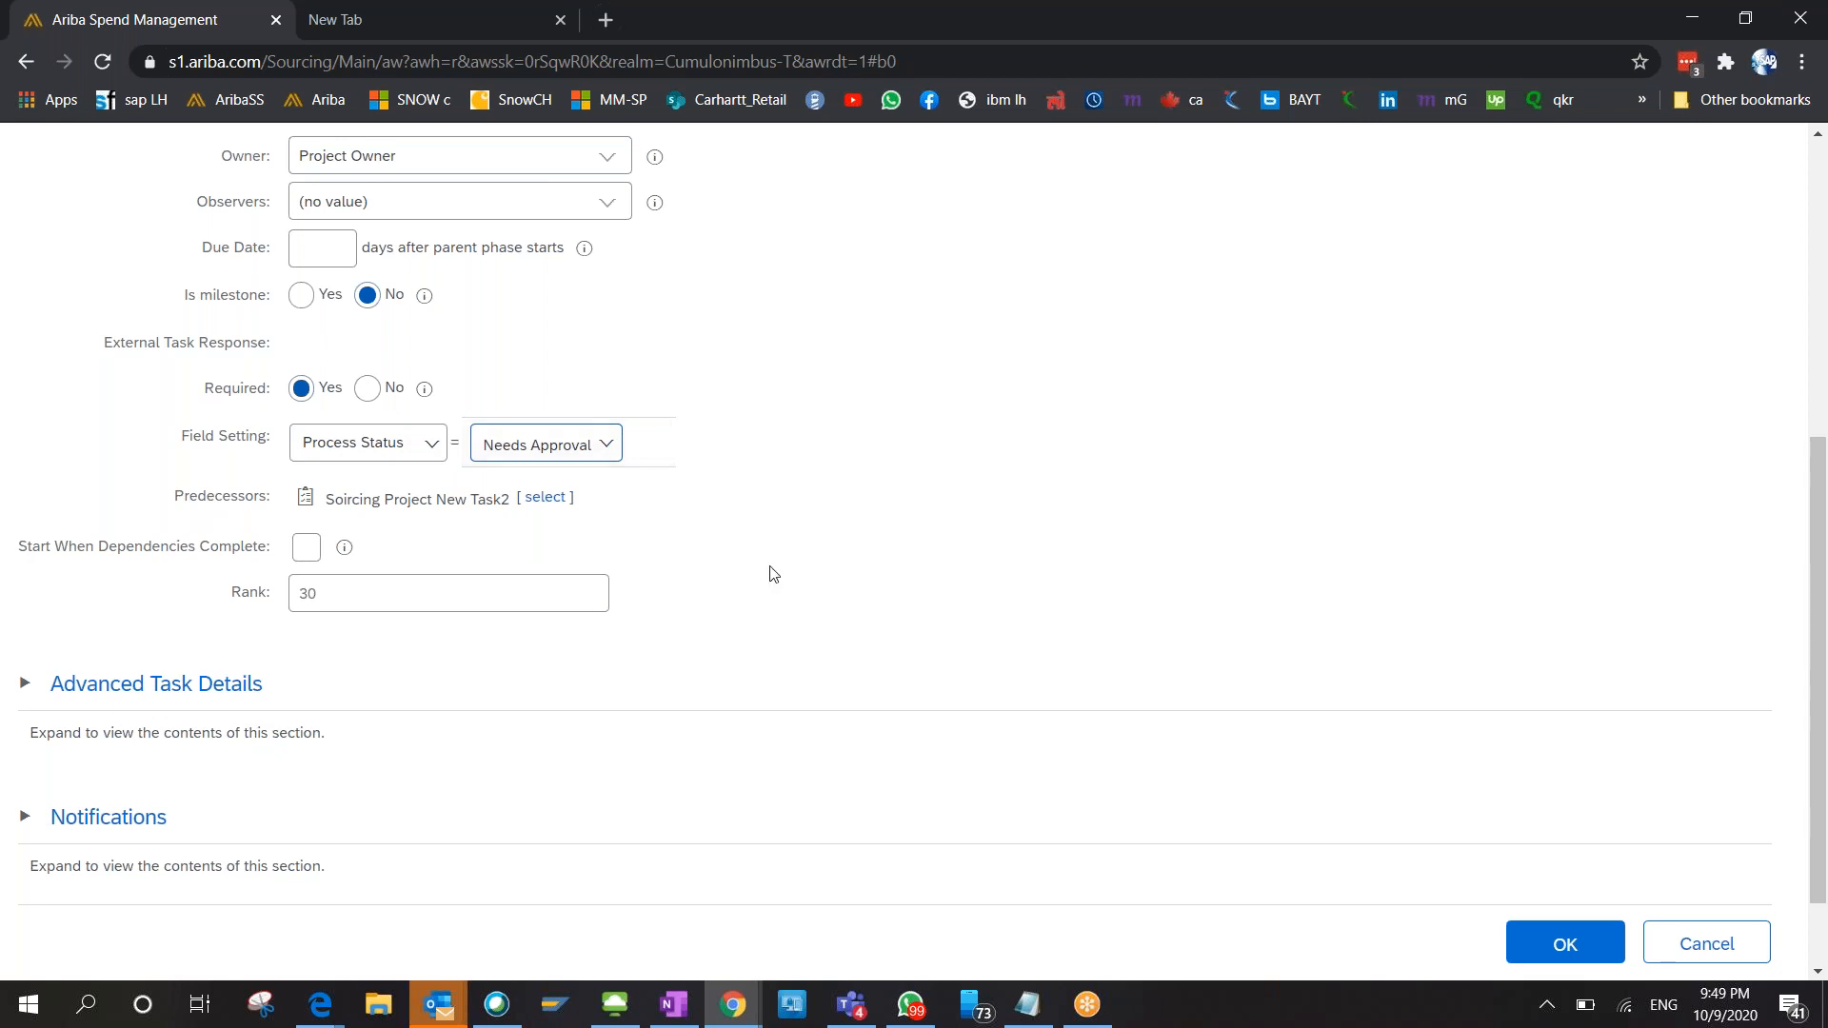
{"action": "left_click", "coordinate": [1563, 940]}
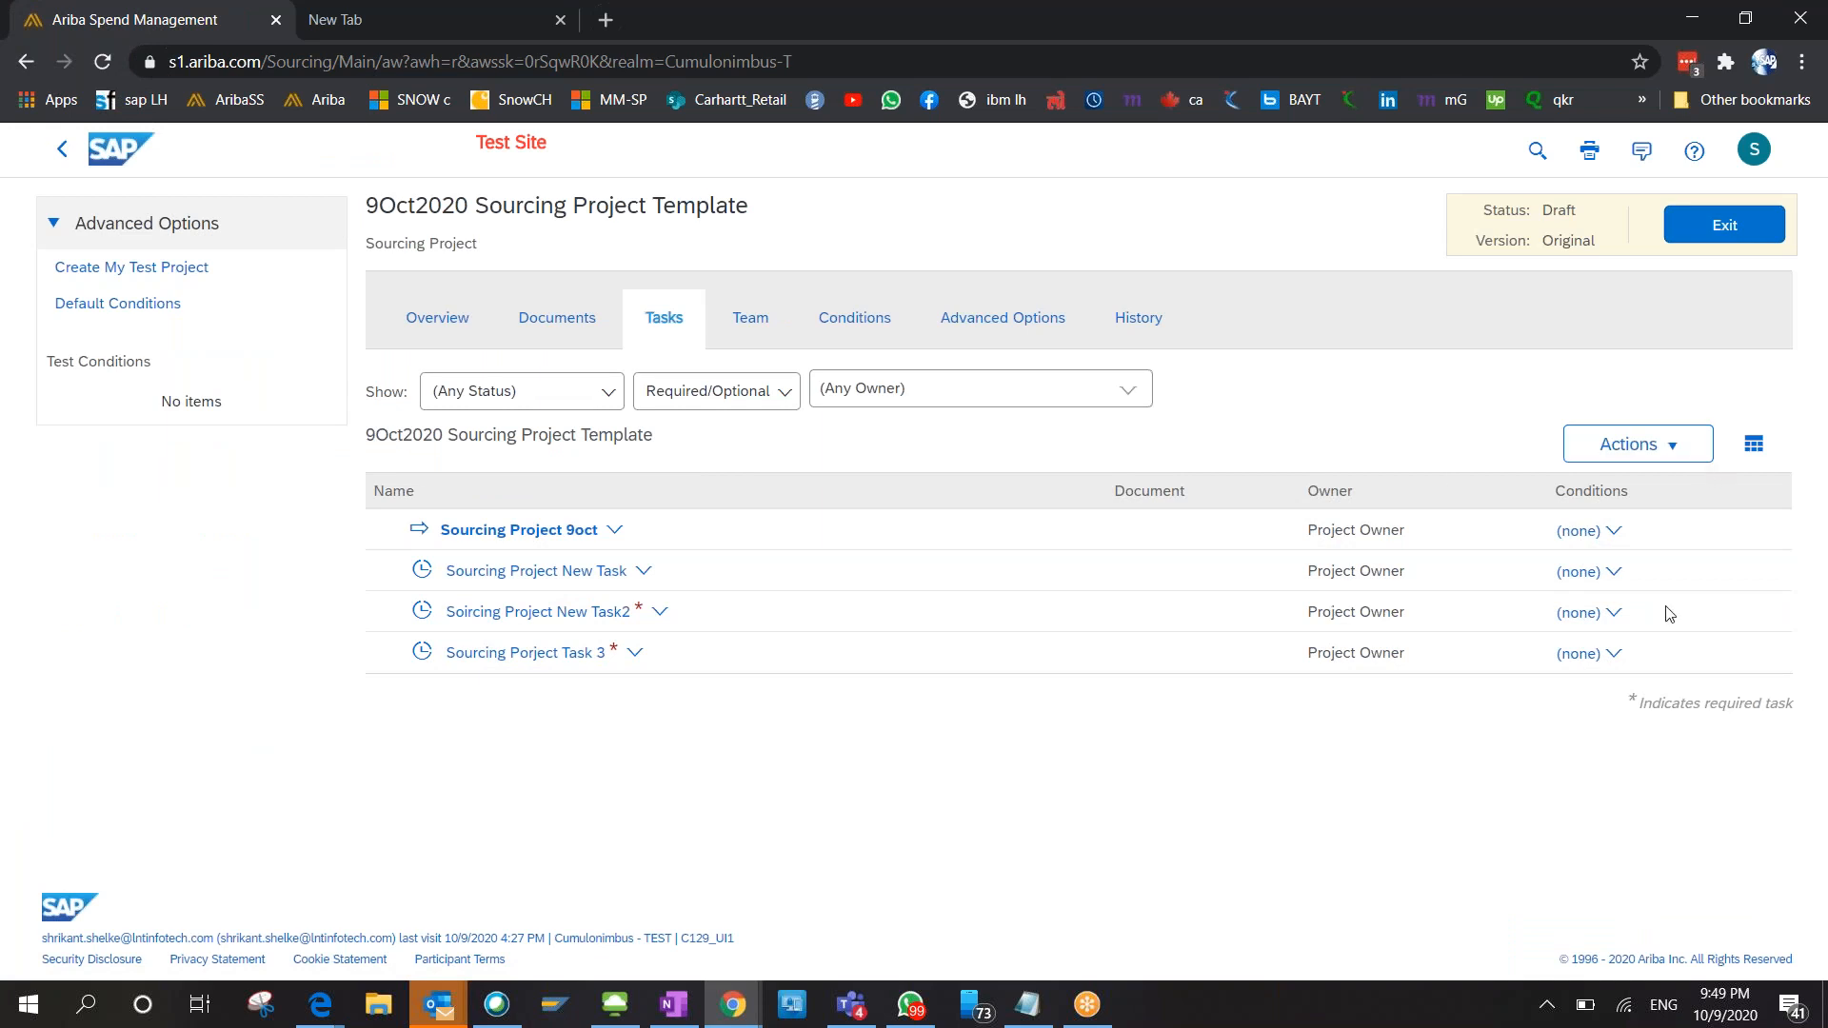
{"action": "left_click", "coordinate": [1578, 653]}
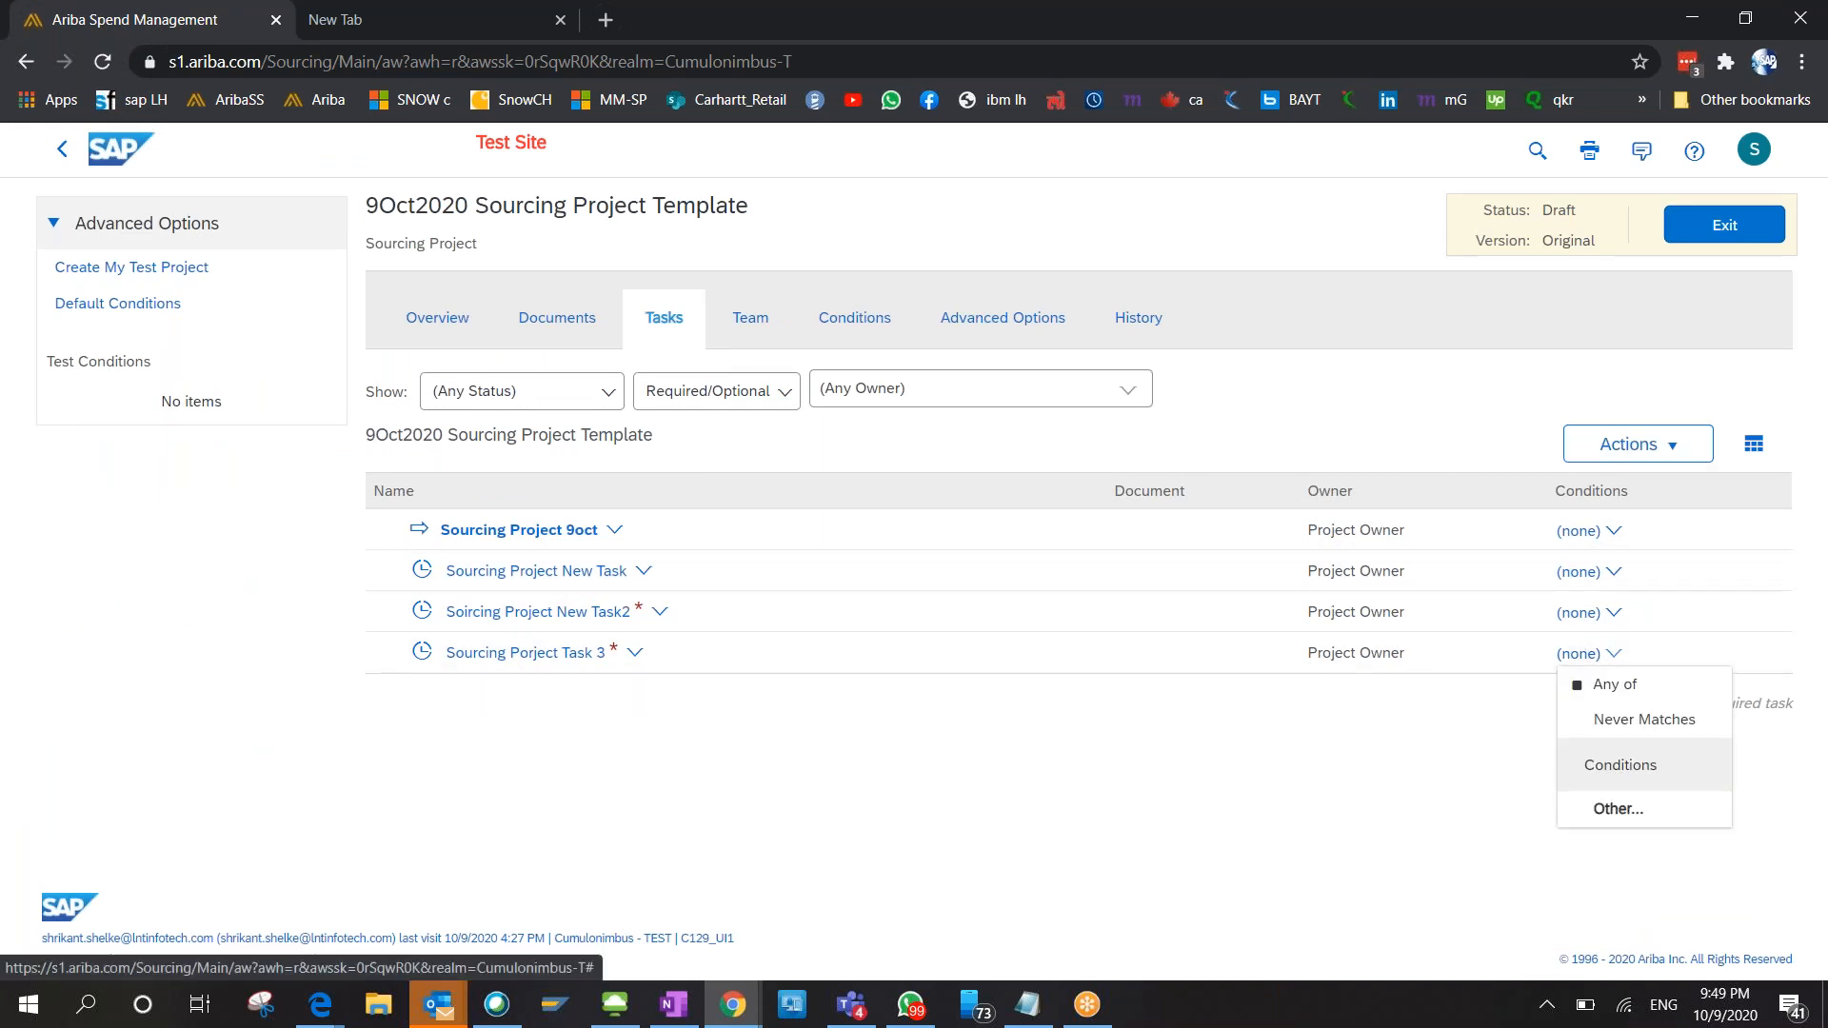
{"action": "left_click", "coordinate": [1344, 759]}
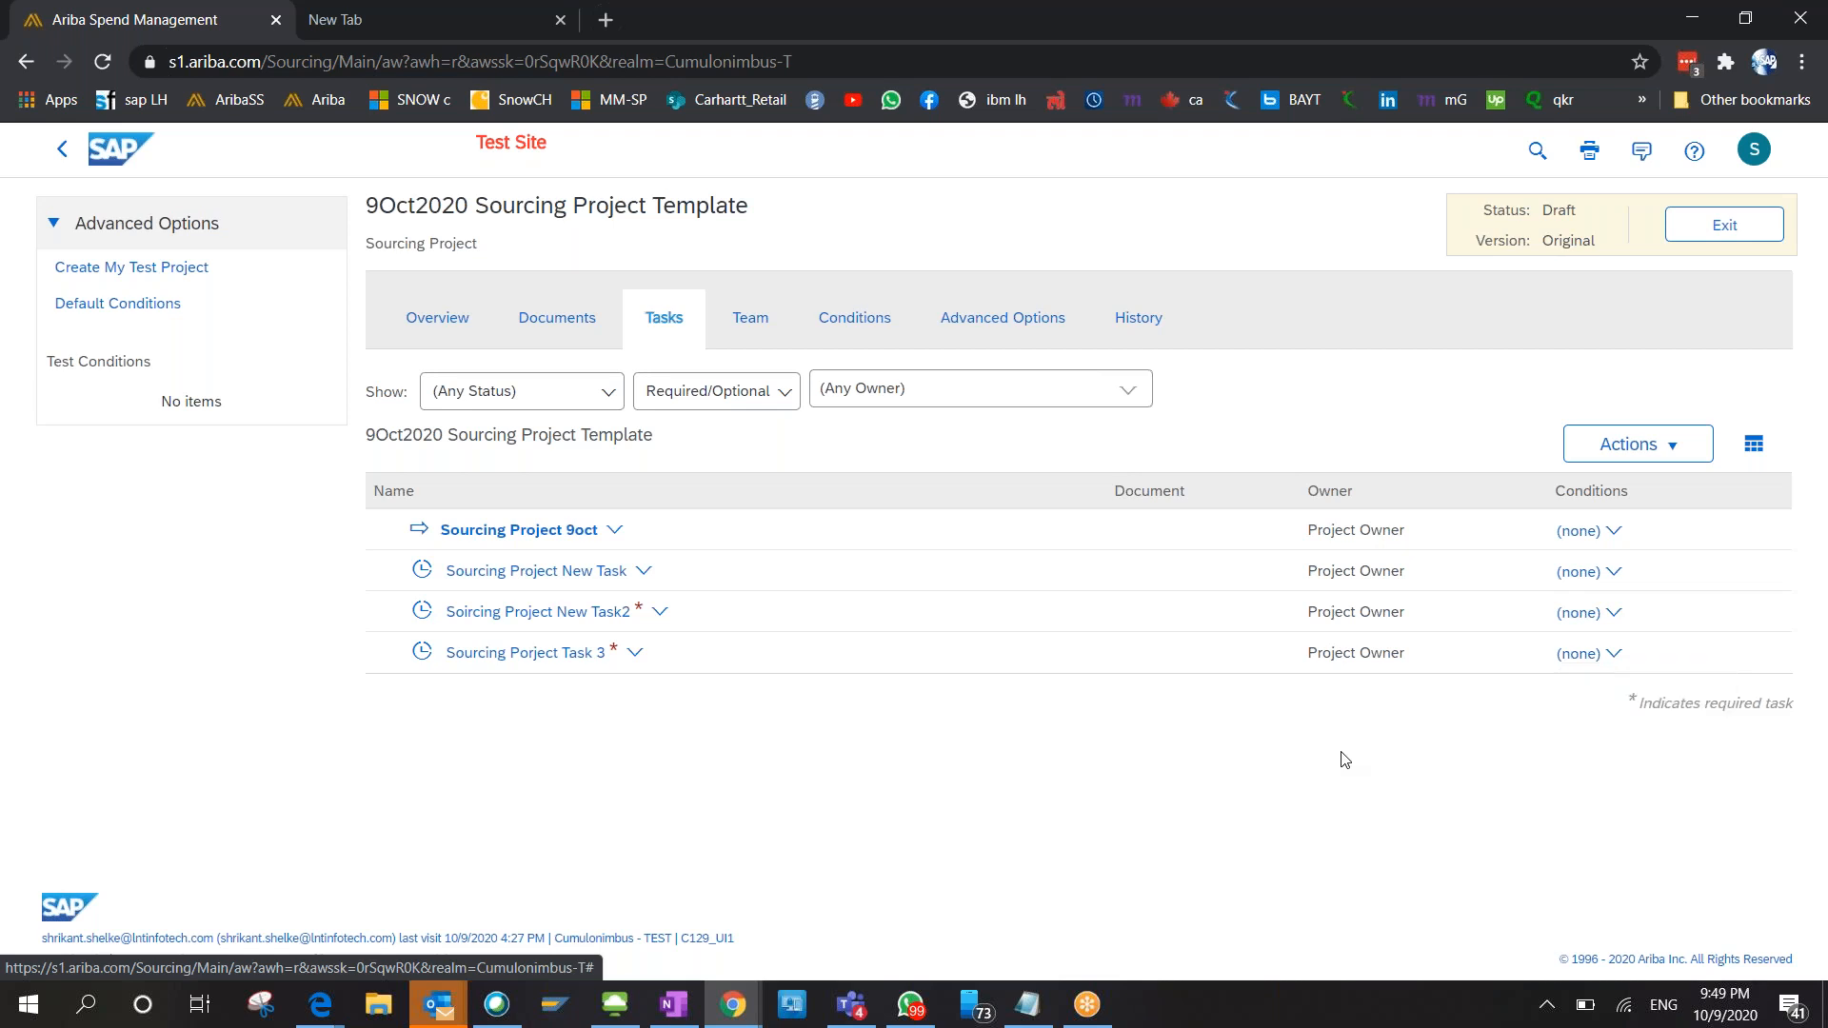
Start another to-do task in the project template and title it "New Sourcing Project 4".
{"action": "left_click", "coordinate": [1640, 448]}
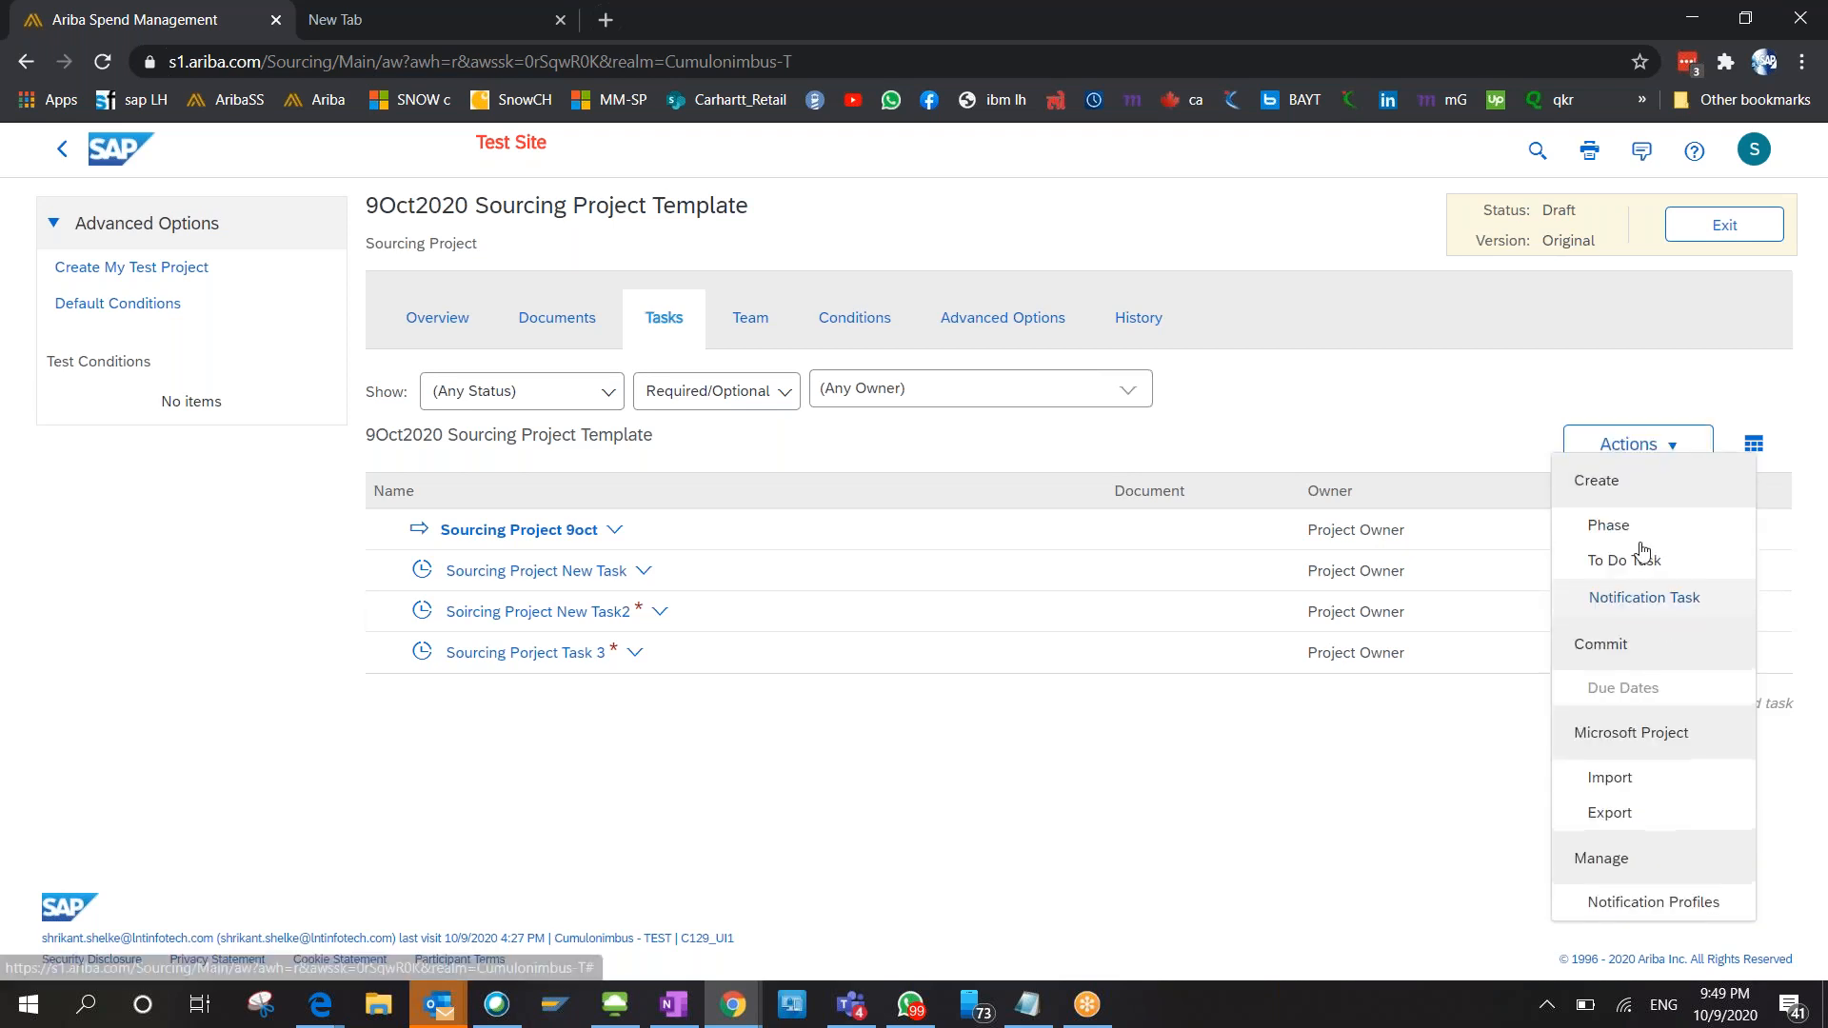
{"action": "left_click", "coordinate": [1620, 563]}
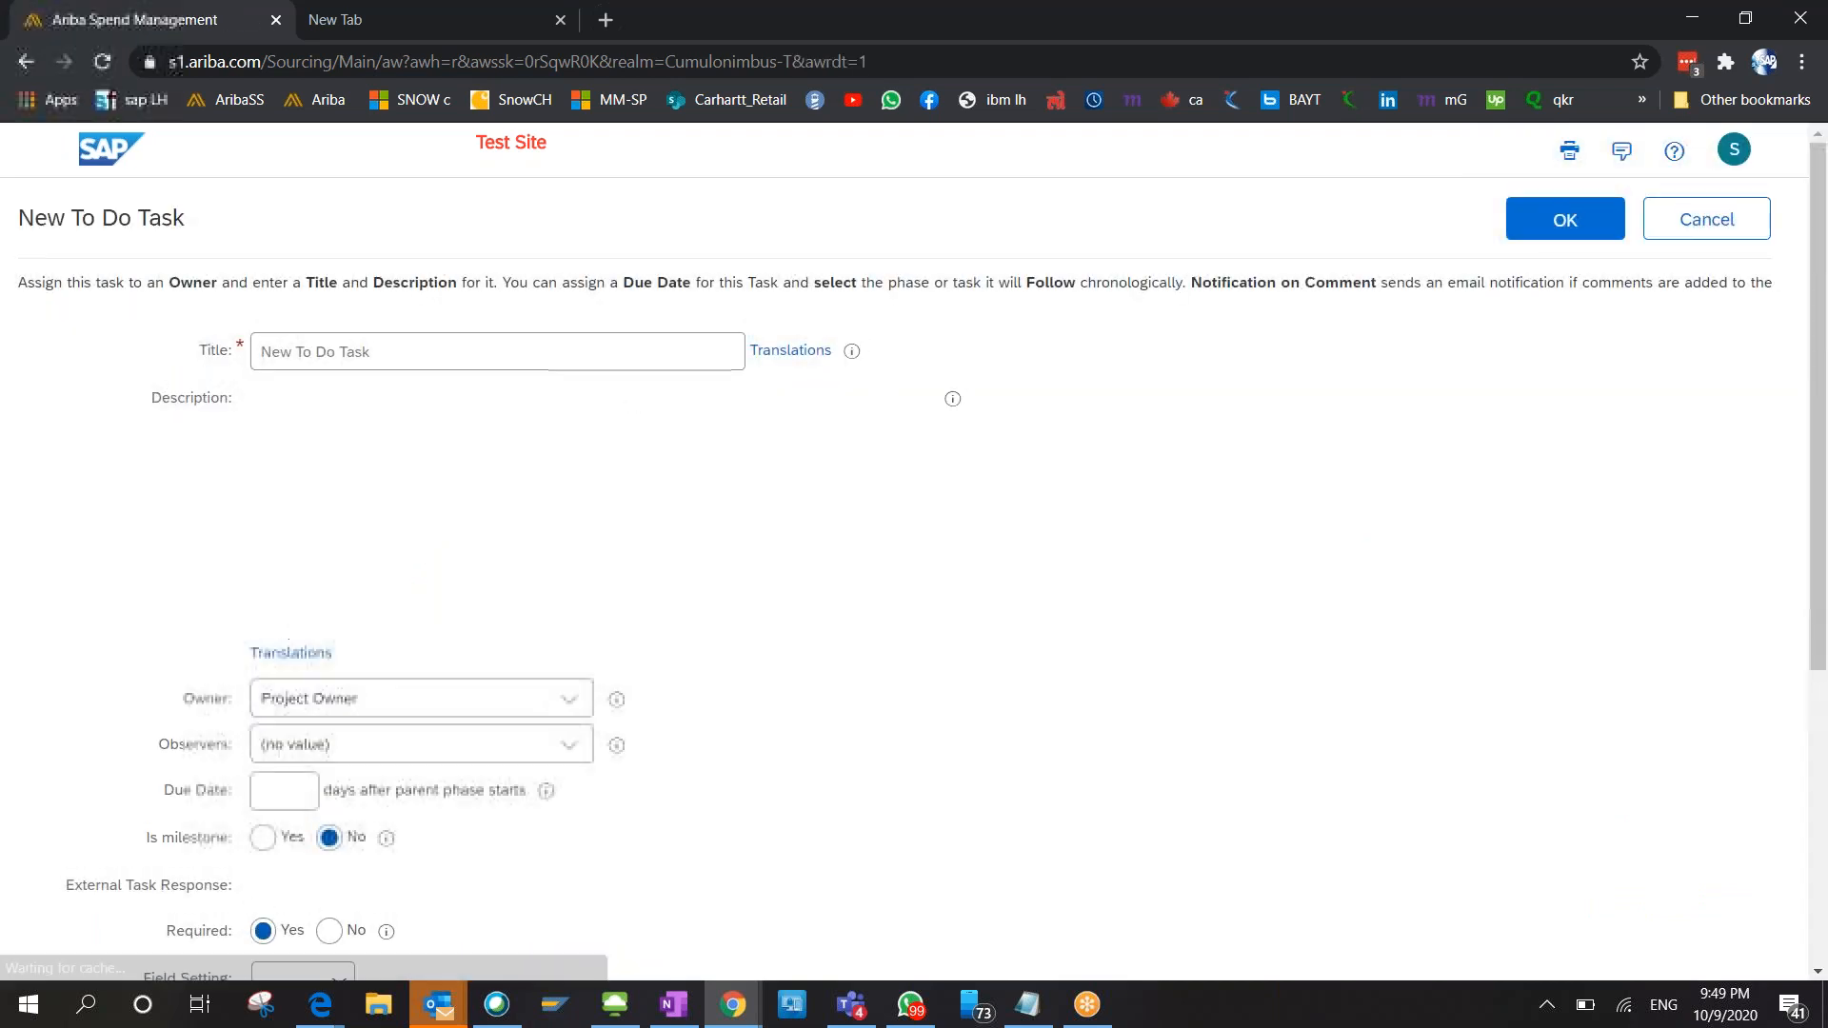
{"action": "type", "text": "New Sourcing Project "}
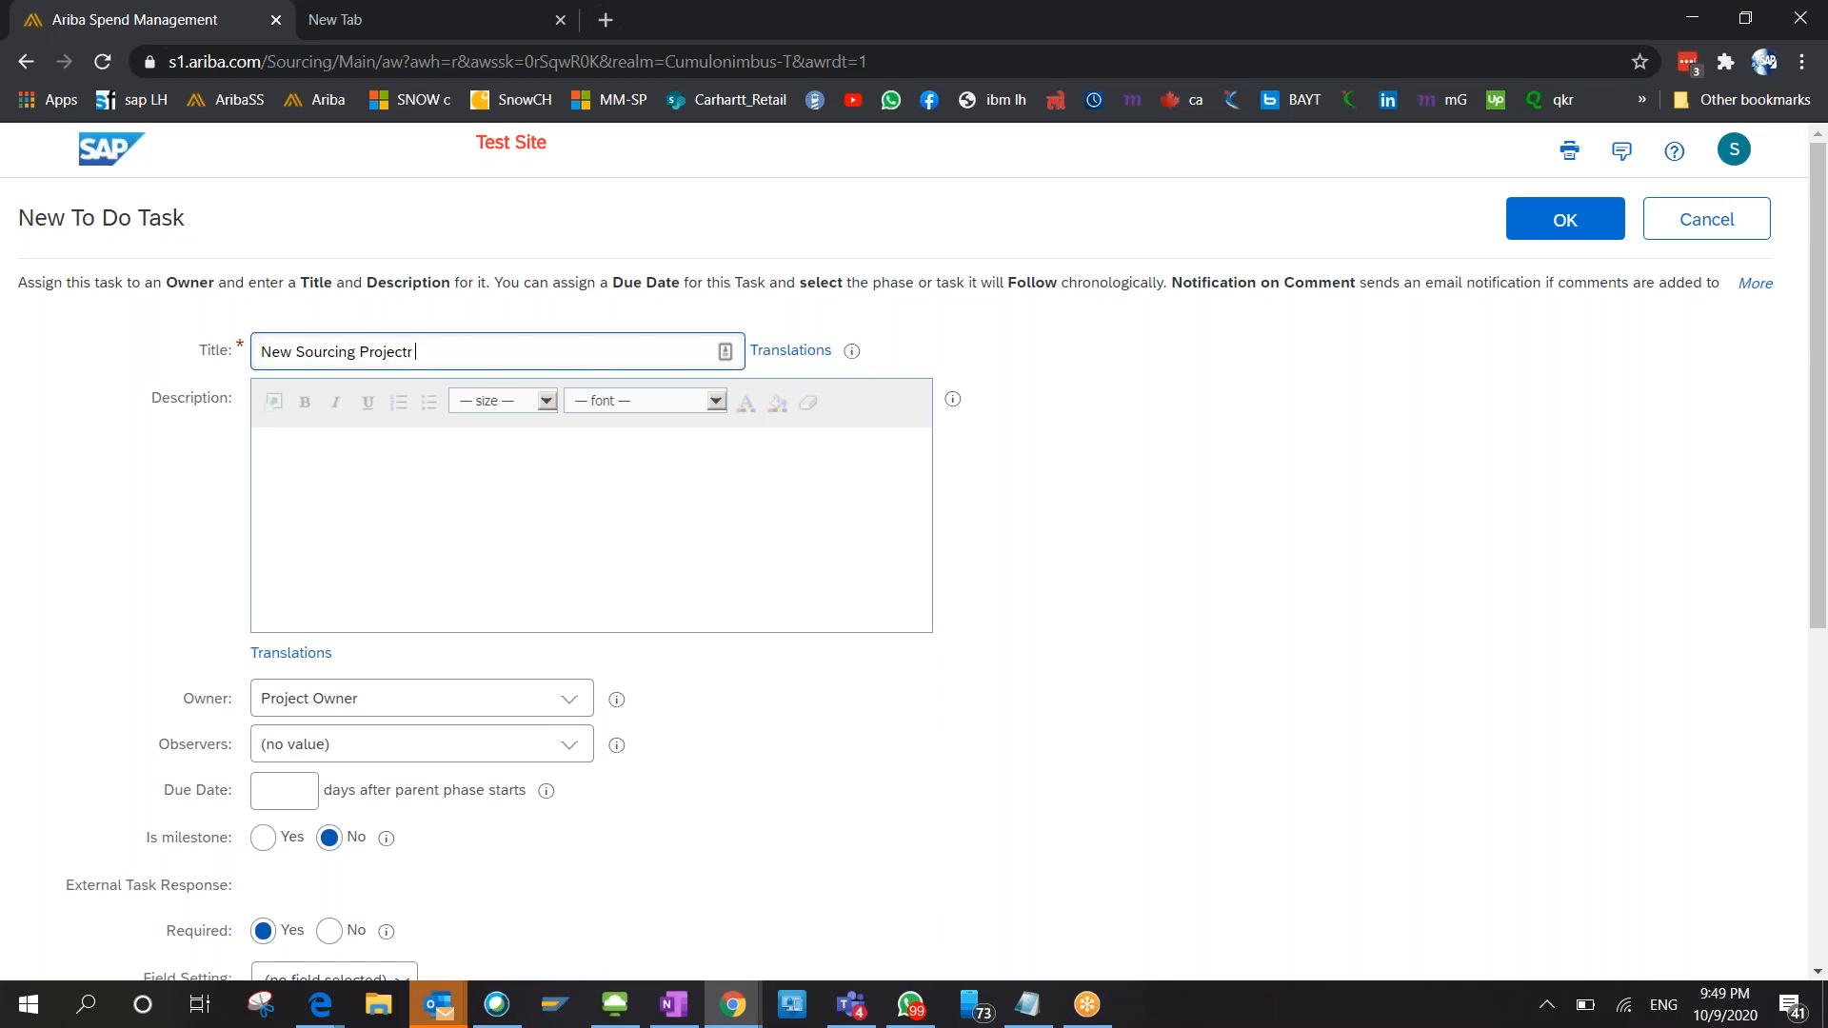
{"action": "type", "text": "4"}
{"action": "key", "text": "Tab"}
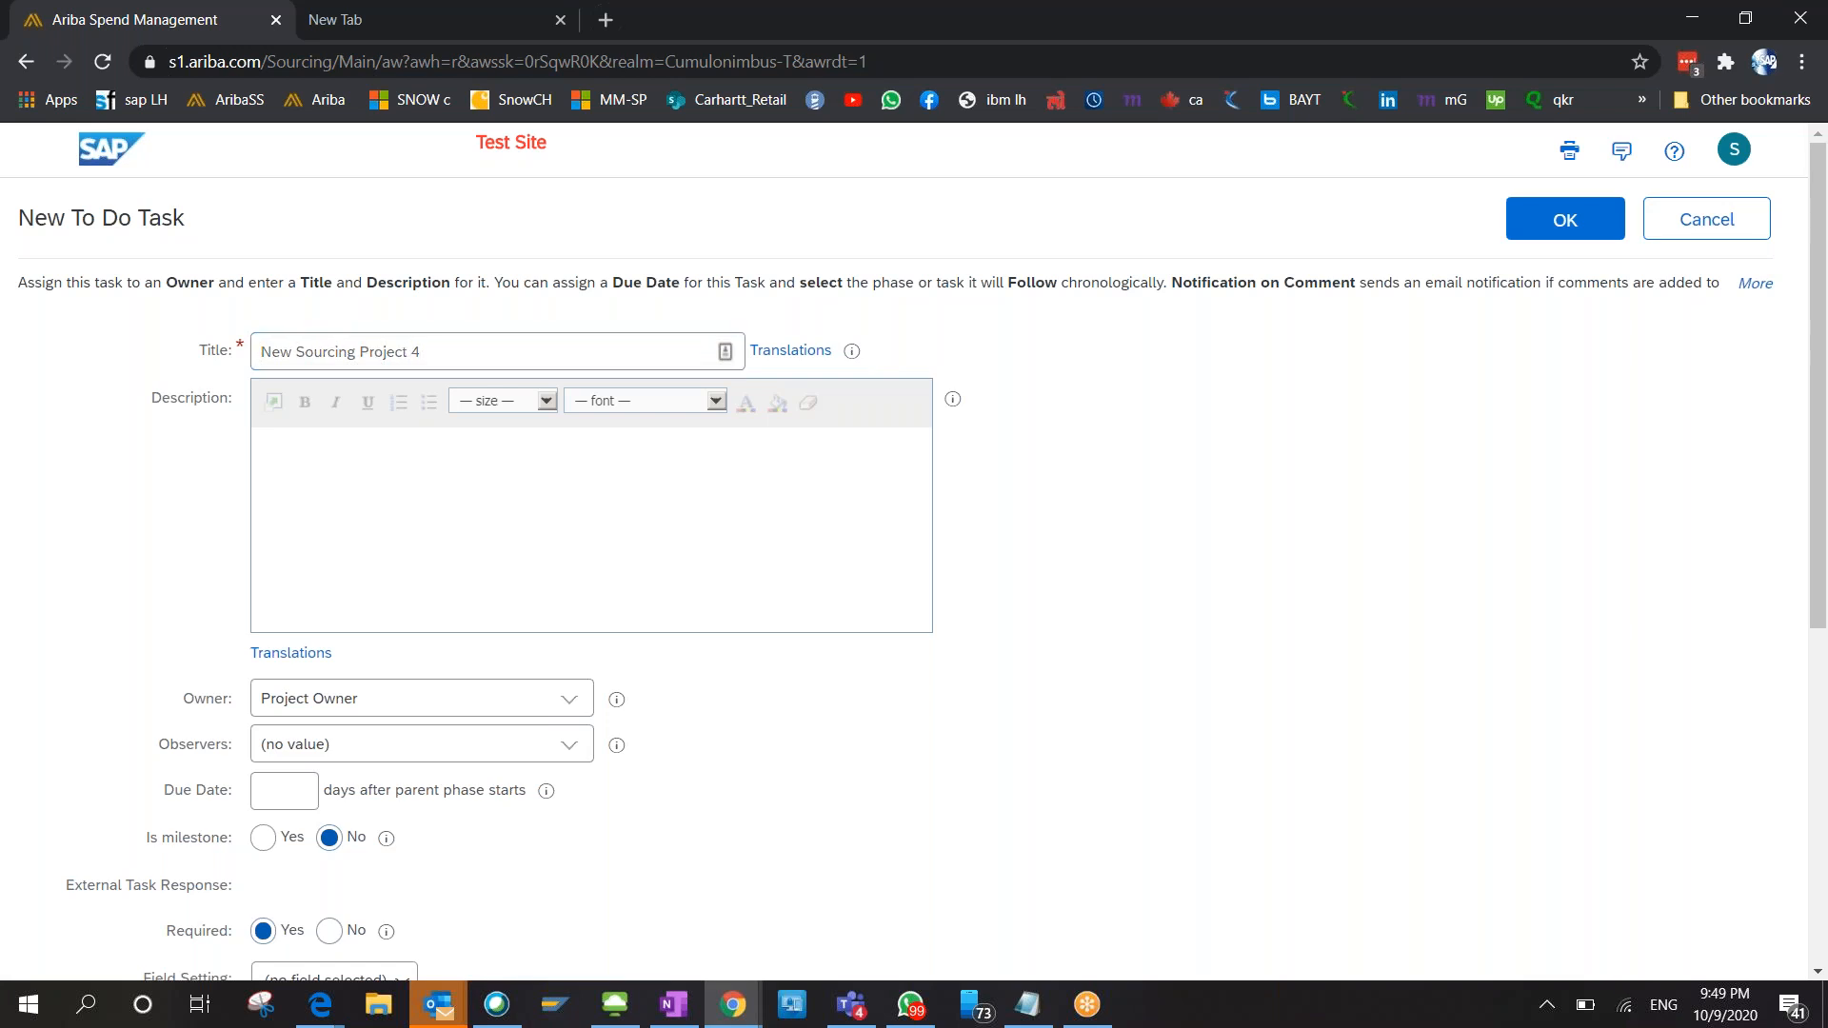
Make New Sourcing Project 4 a milestone that is not required, and save the task.
{"action": "scroll", "coordinate": [358, 487], "scroll_direction": "down", "scroll_amount": 3}
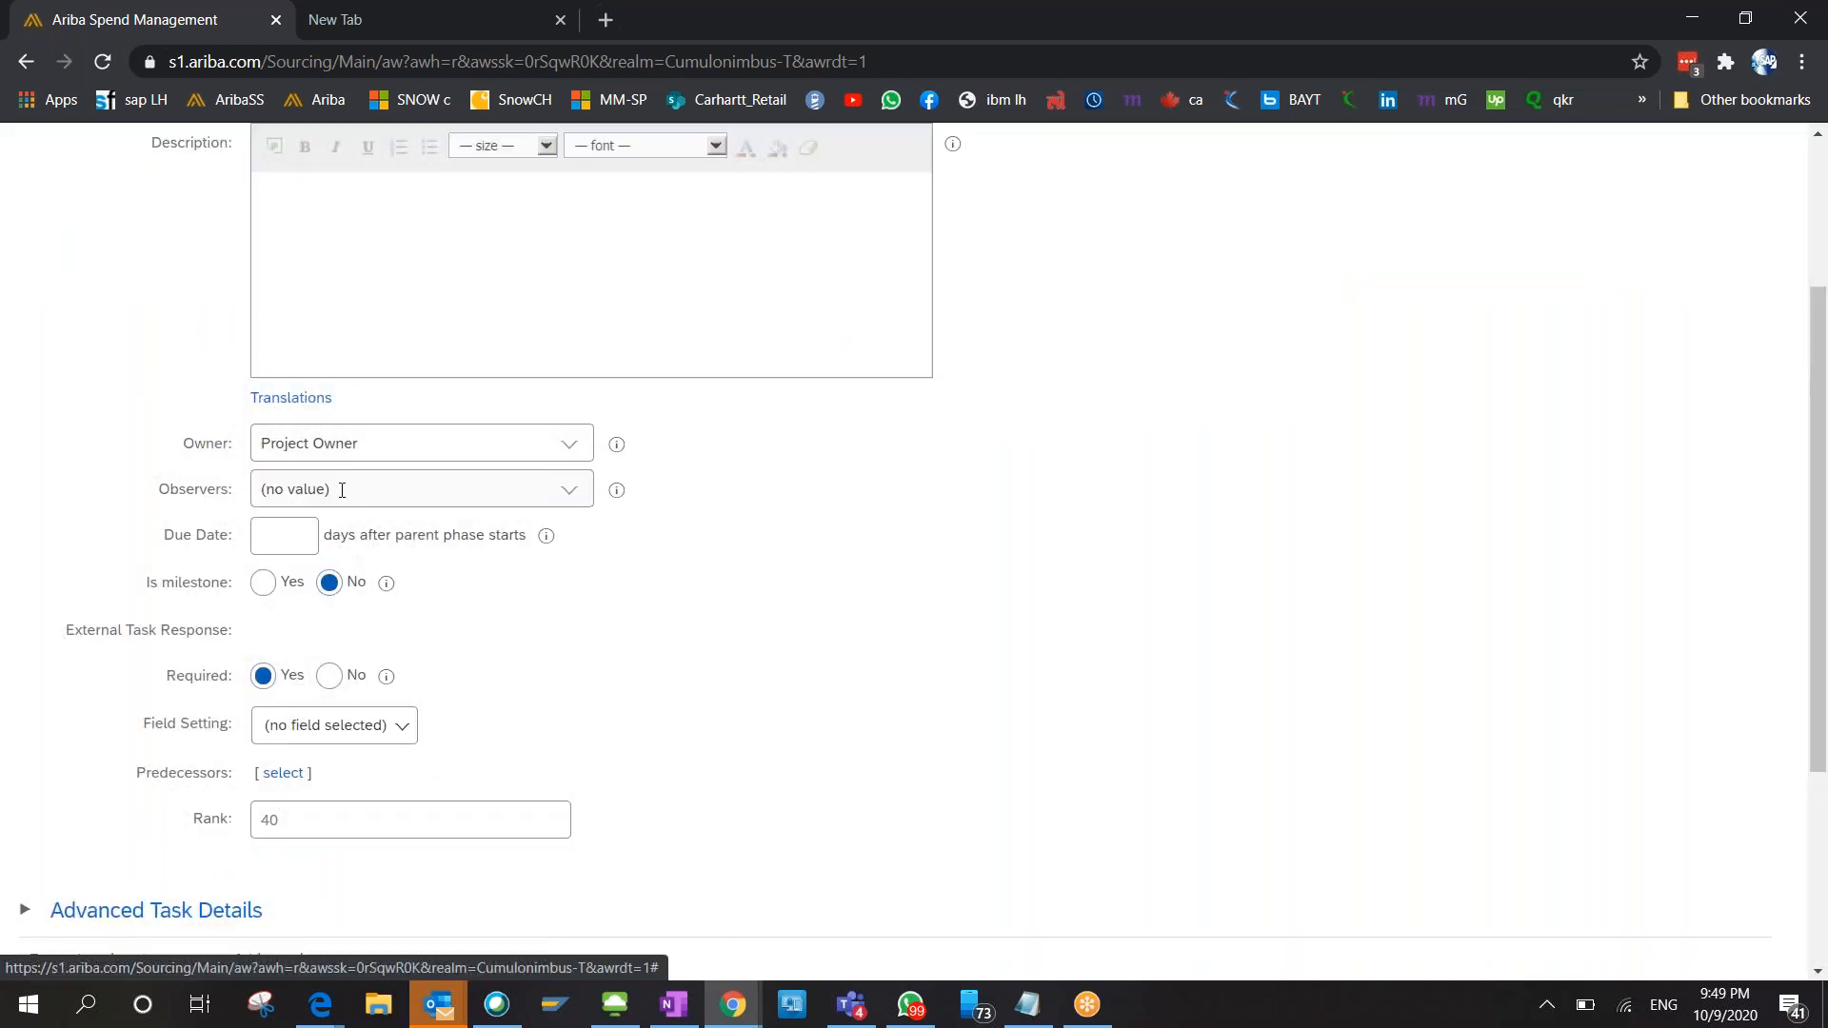
{"action": "scroll", "coordinate": [740, 632], "scroll_direction": "down", "scroll_amount": 4}
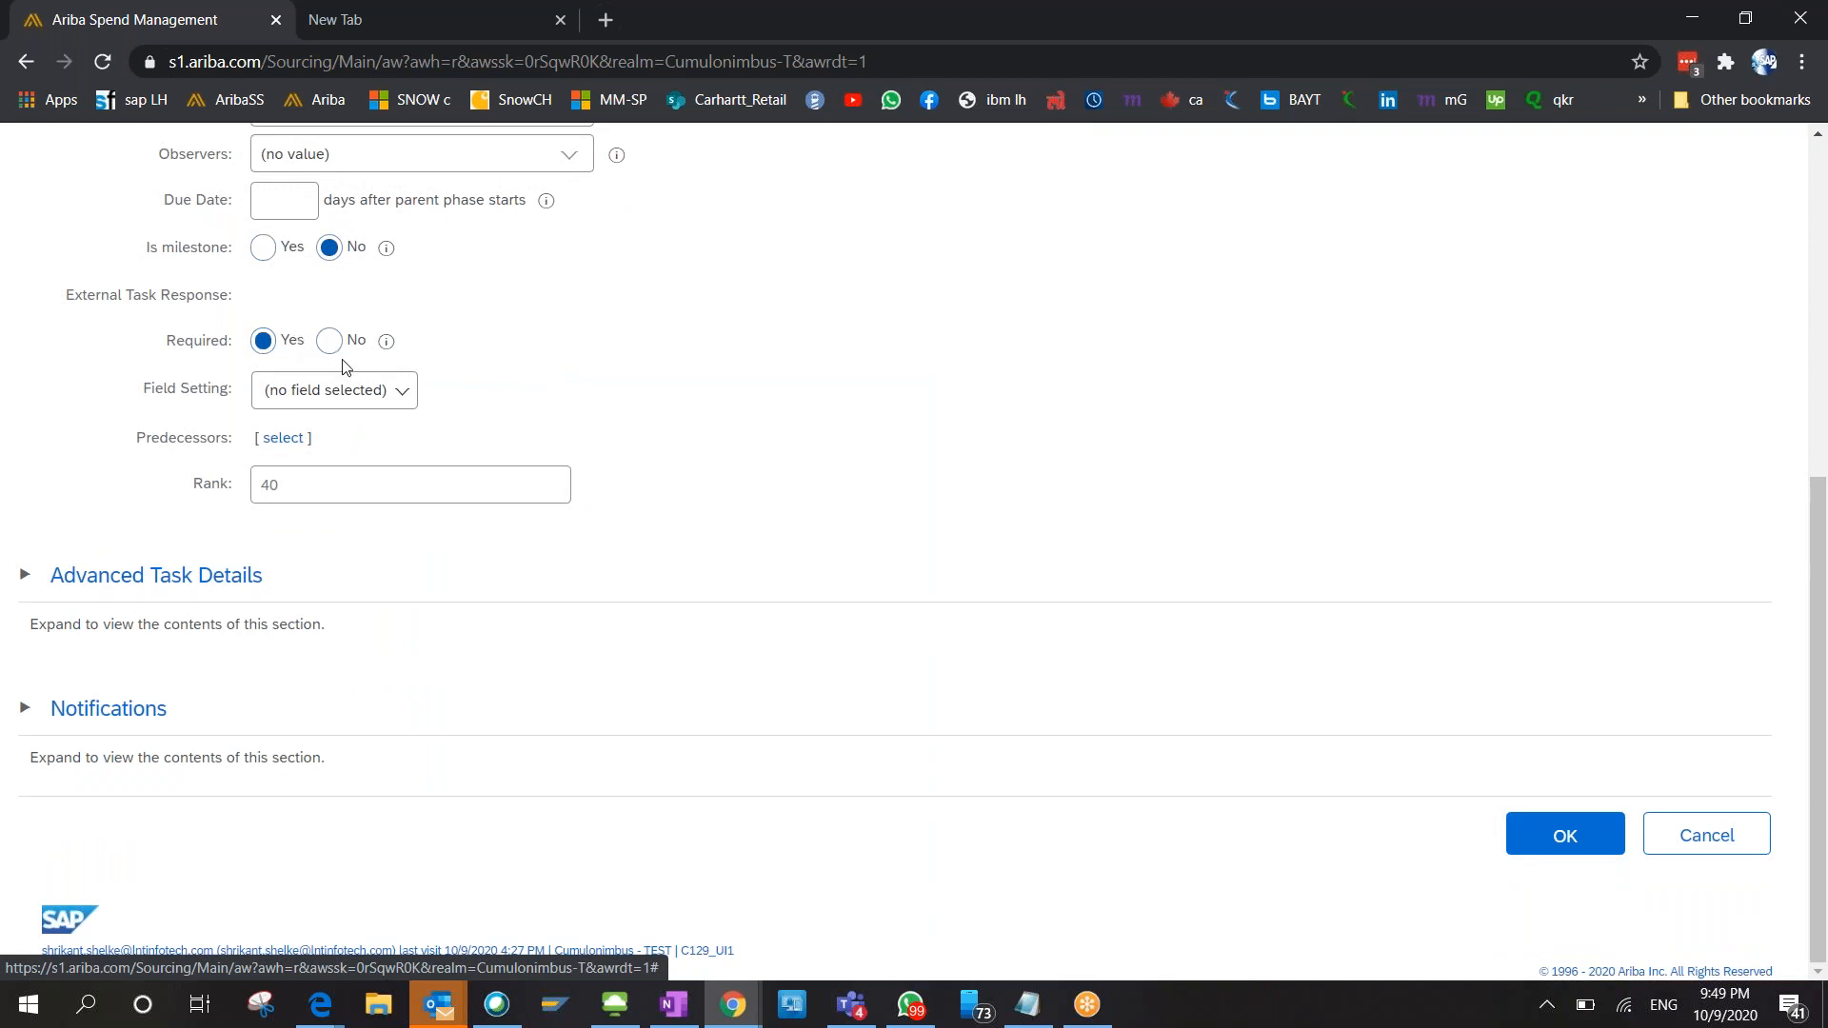
{"action": "left_click", "coordinate": [333, 344]}
{"action": "left_click", "coordinate": [262, 251]}
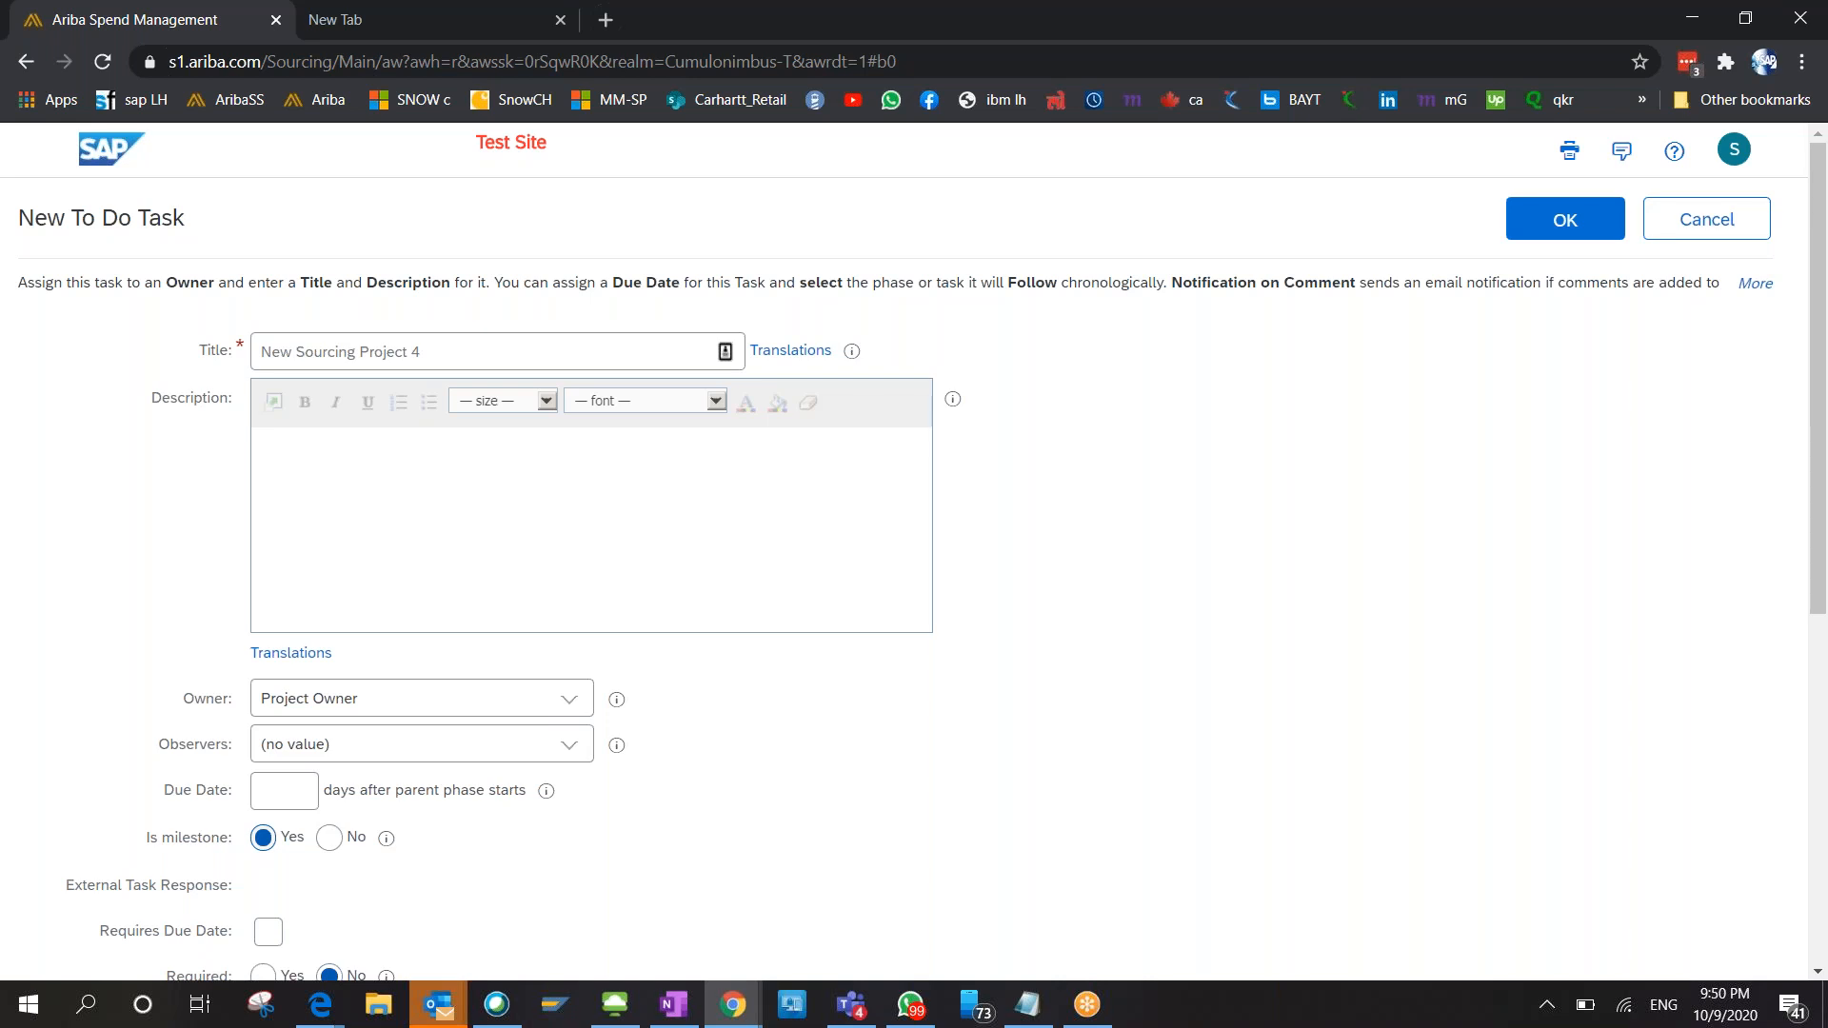
{"action": "left_click", "coordinate": [1571, 222]}
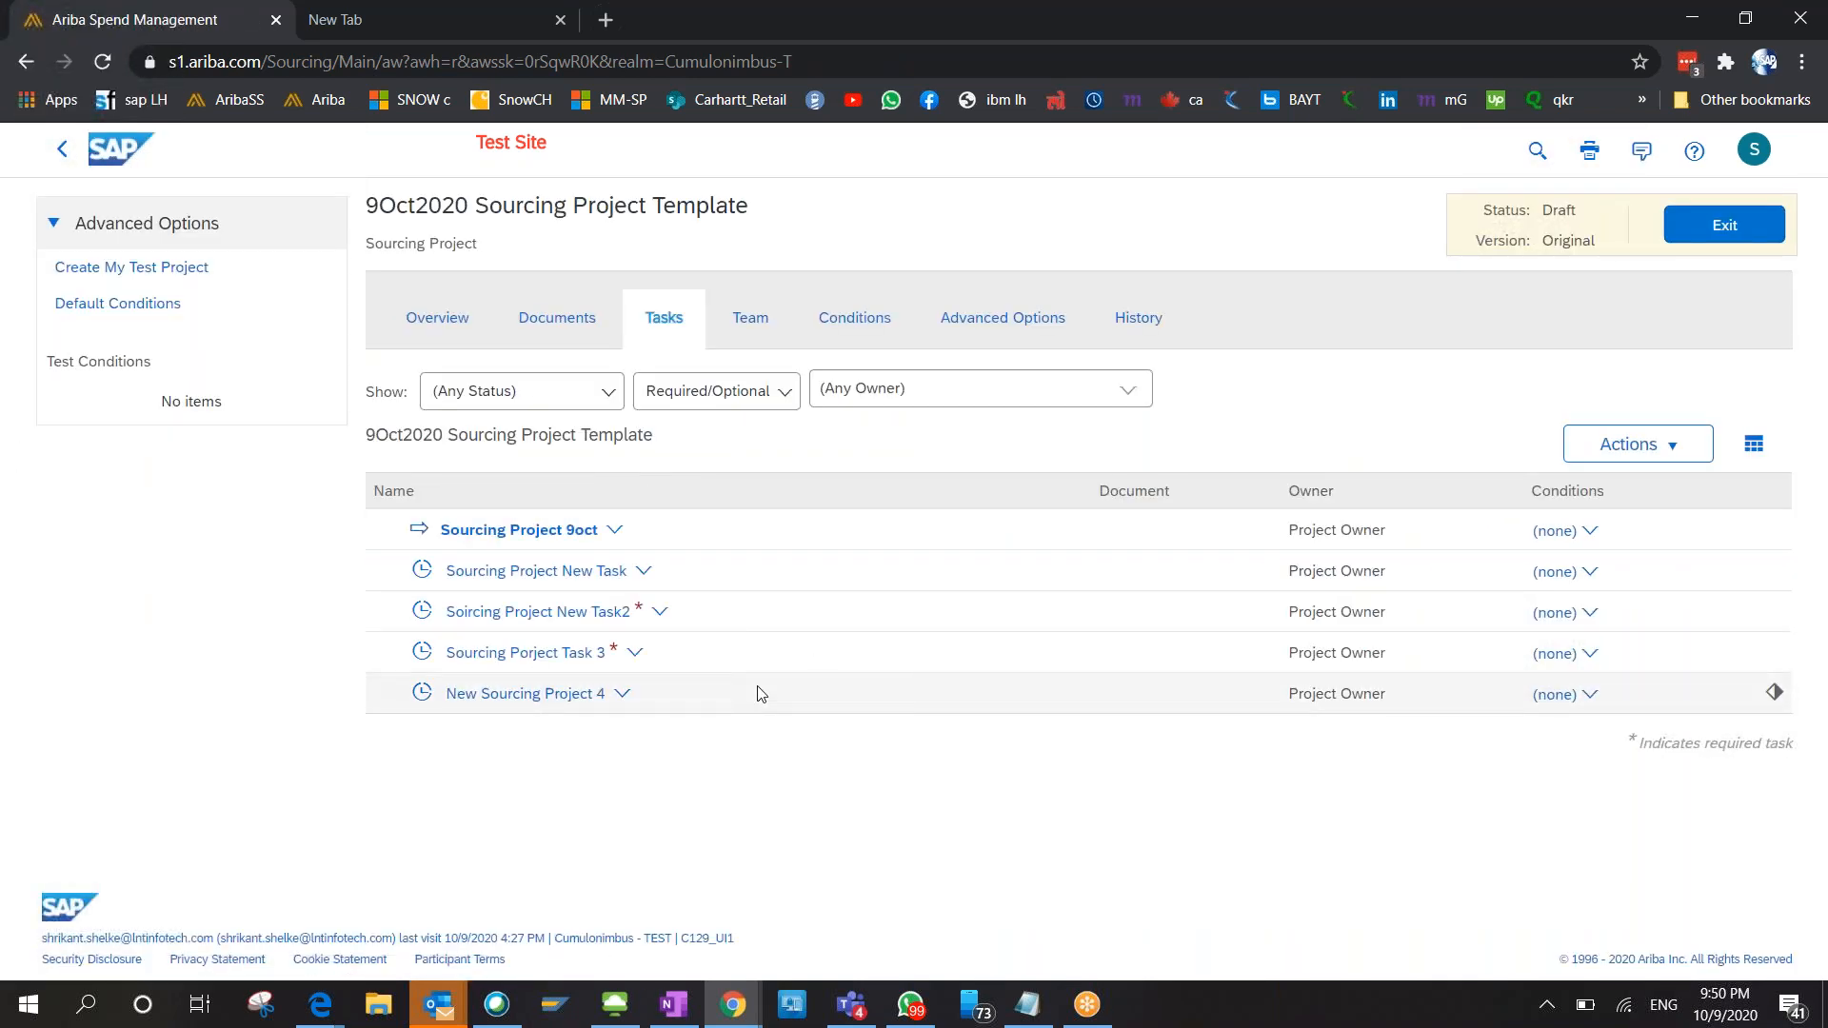
{"action": "scroll", "coordinate": [761, 695], "scroll_direction": "left", "scroll_amount": 2}
{"action": "scroll", "coordinate": [762, 695], "scroll_direction": "up", "scroll_amount": 4}
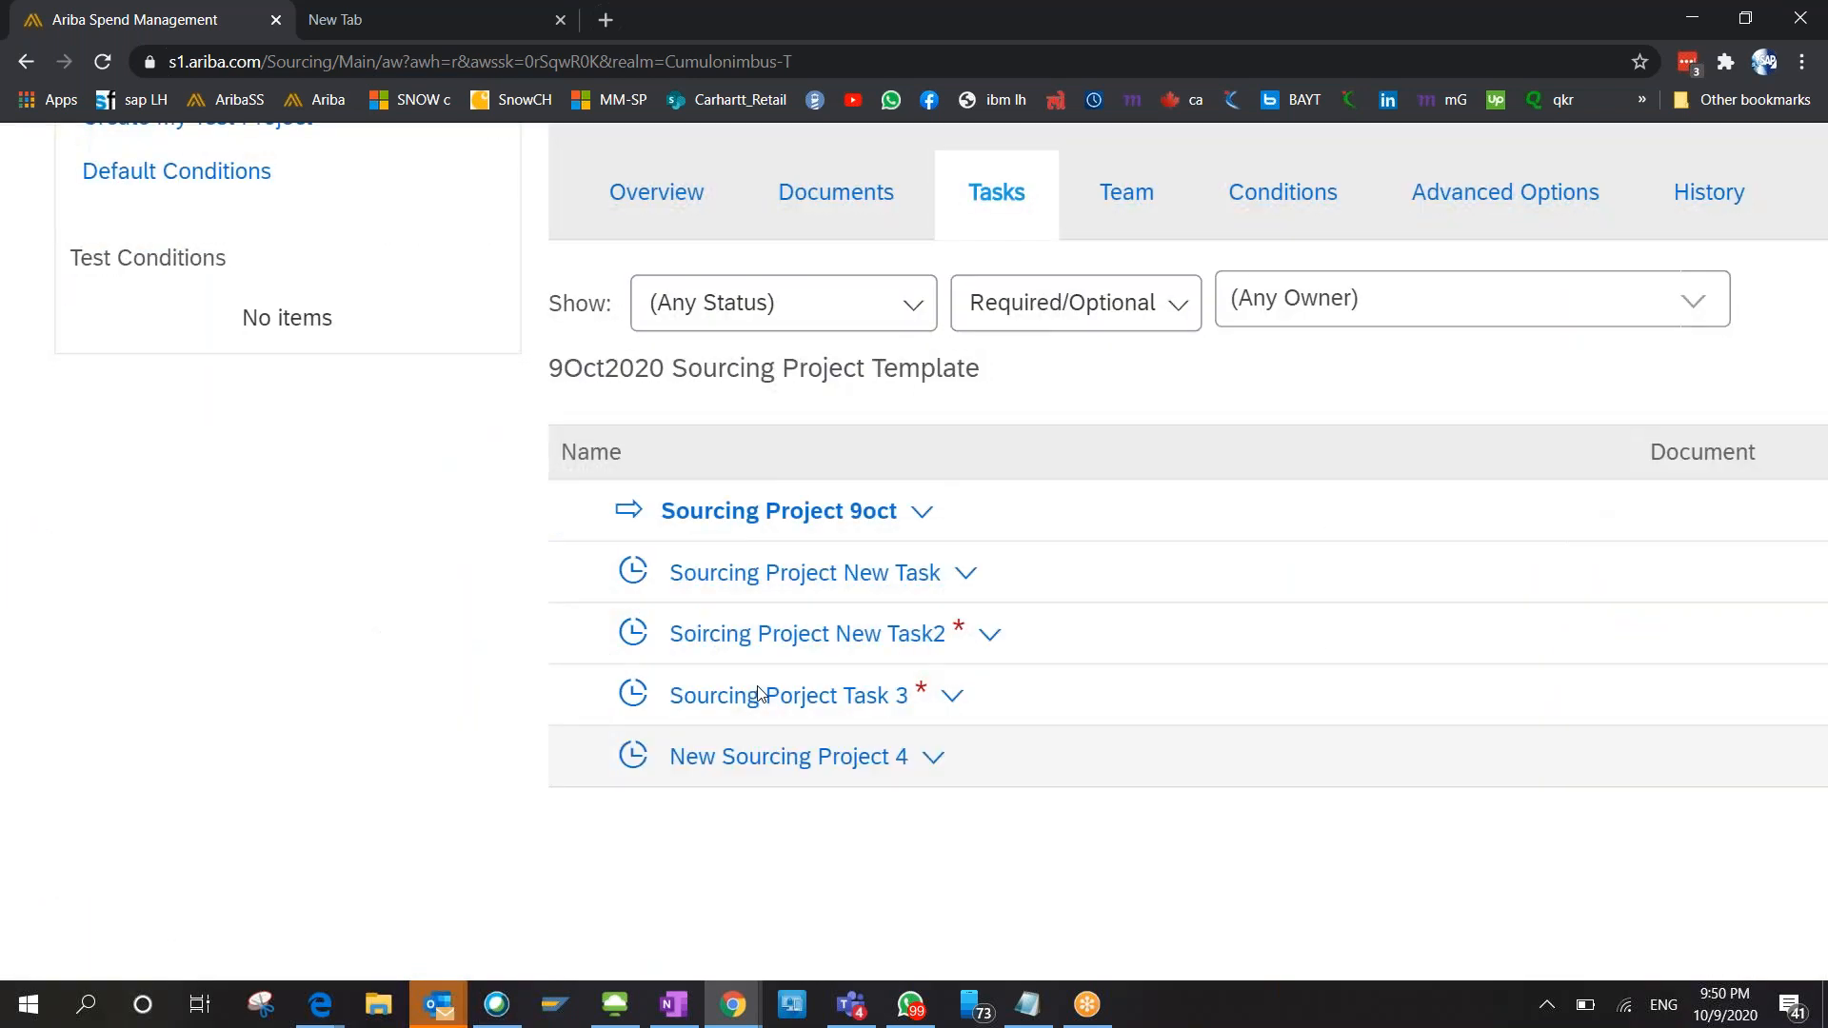
{"action": "scroll", "coordinate": [761, 692], "scroll_direction": "down", "scroll_amount": 4}
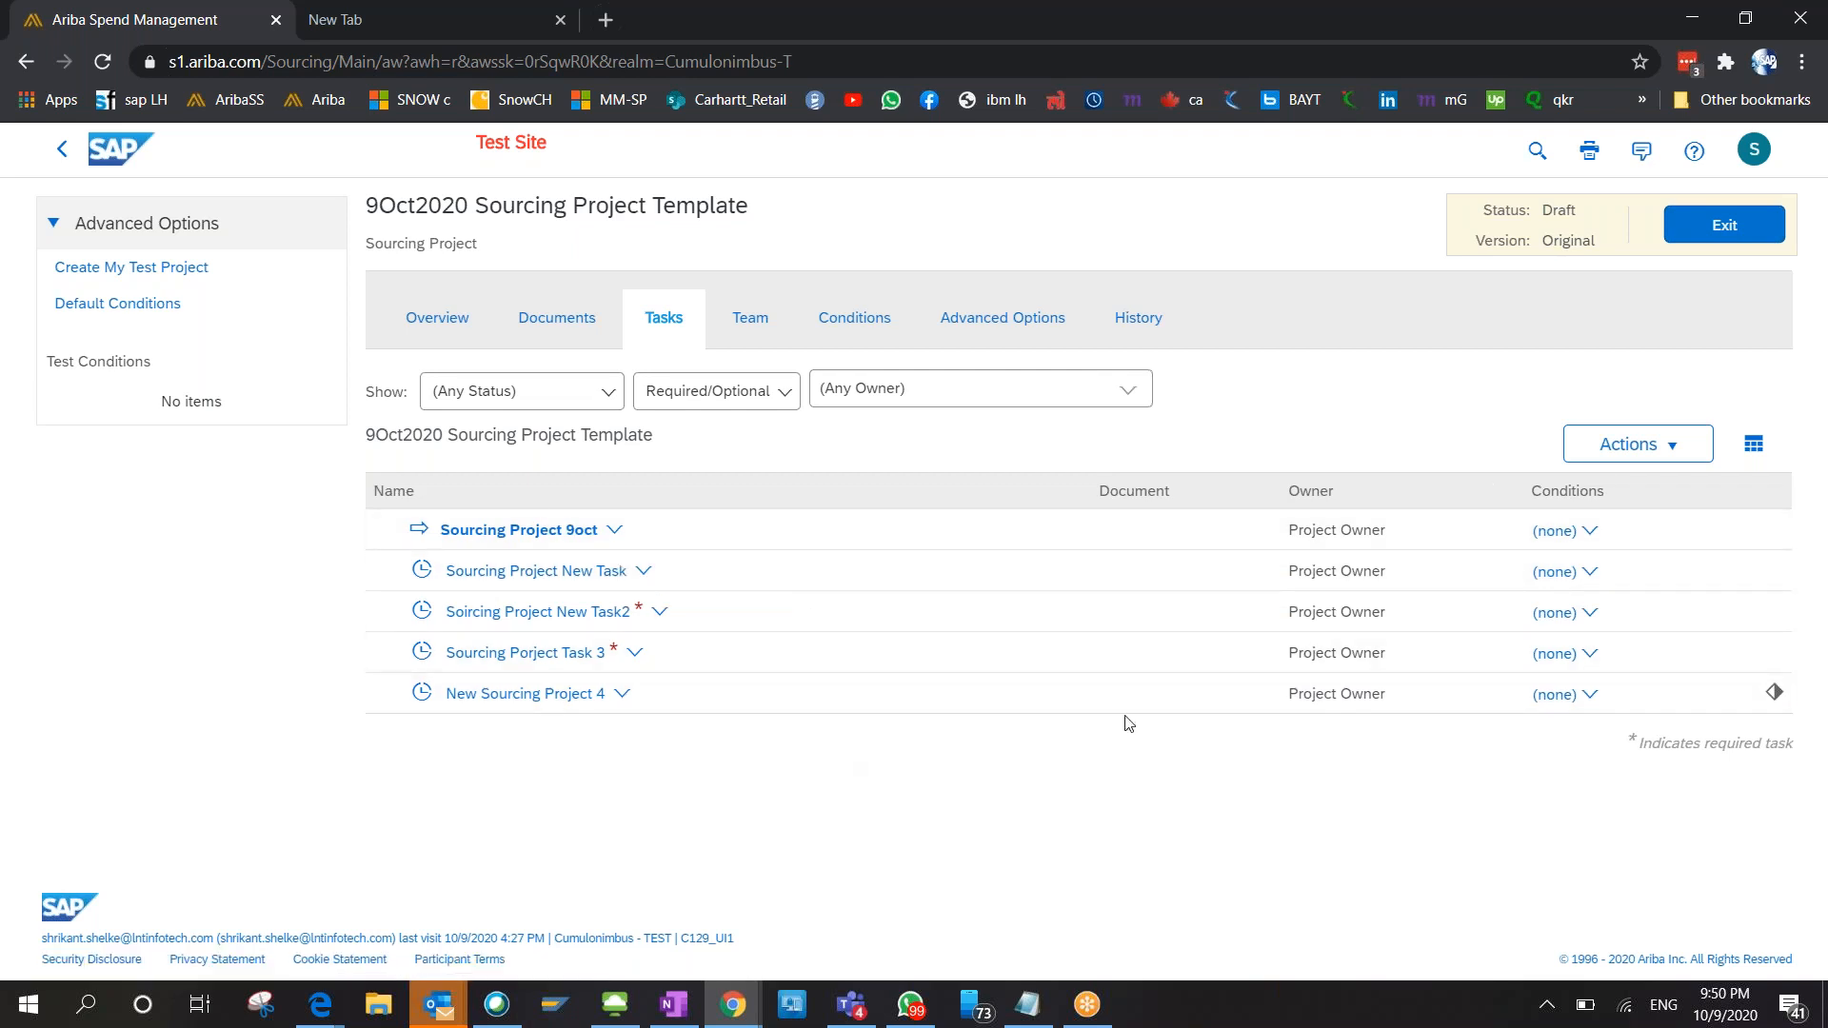
Start a new phase in the project template and title it "Sorcing Project Oct phase 2".
{"action": "left_click", "coordinate": [1632, 444]}
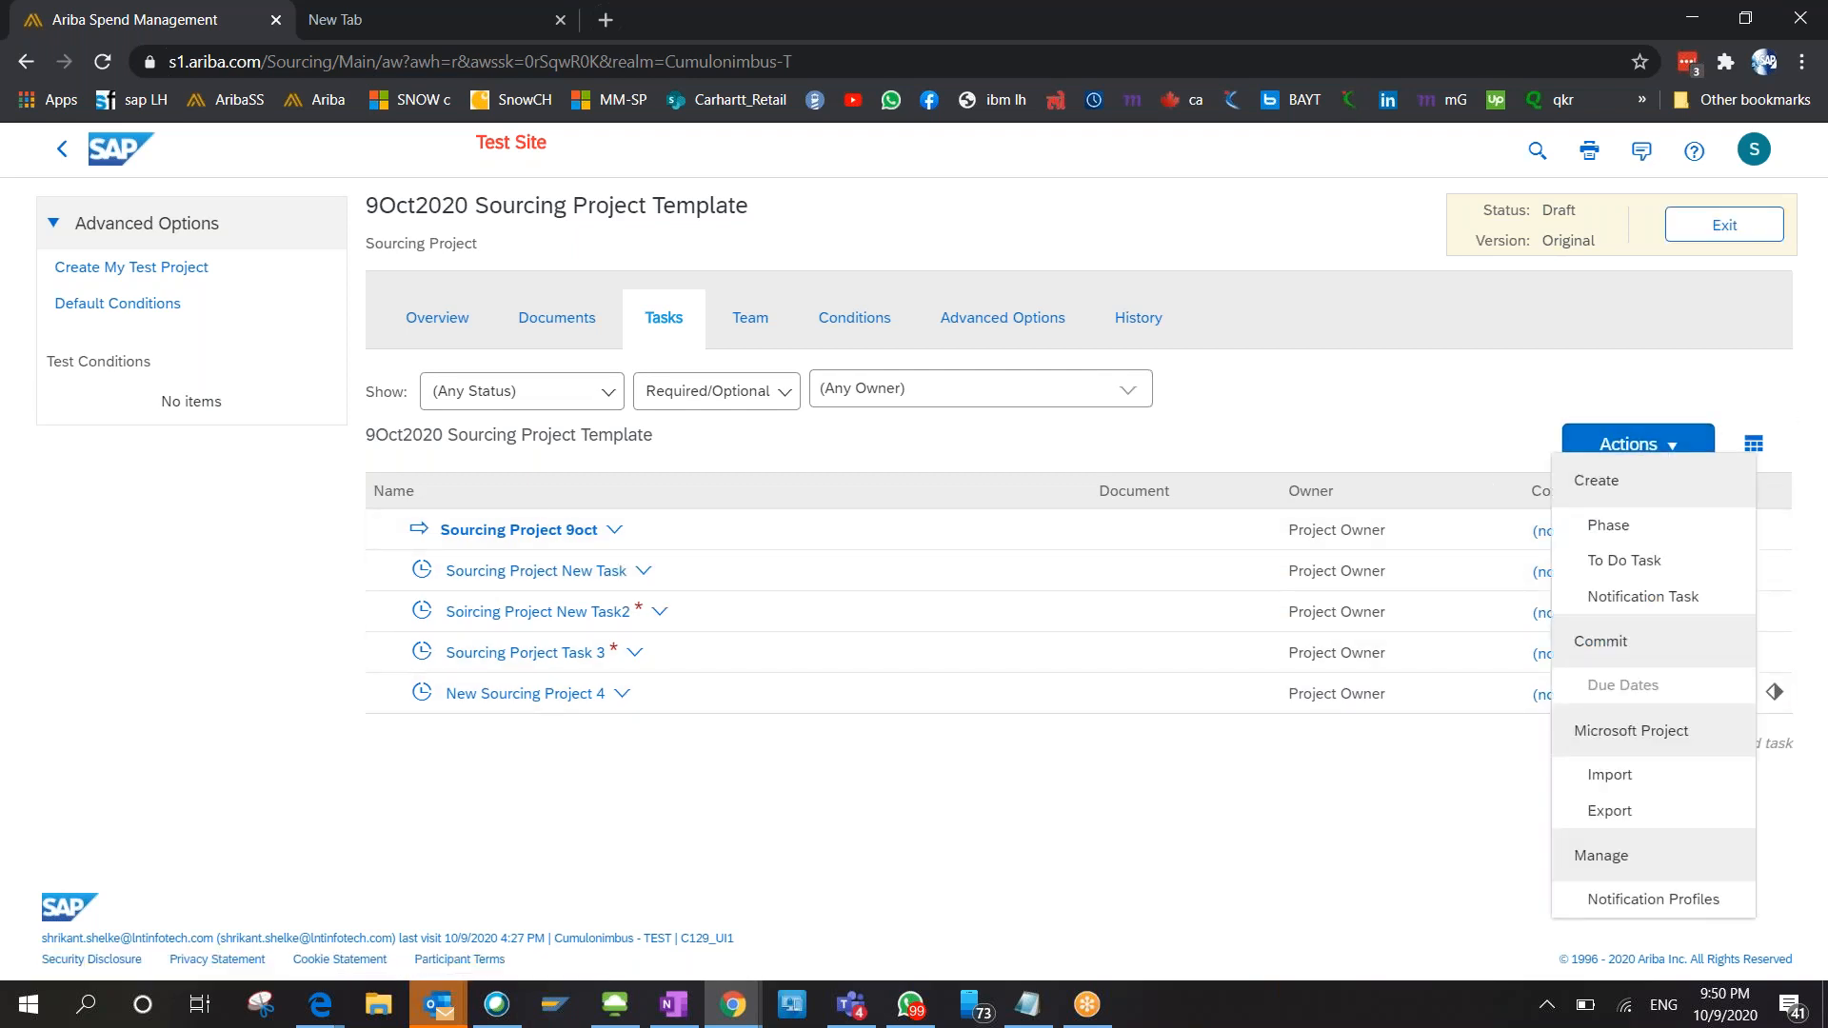
{"action": "left_click", "coordinate": [1603, 523]}
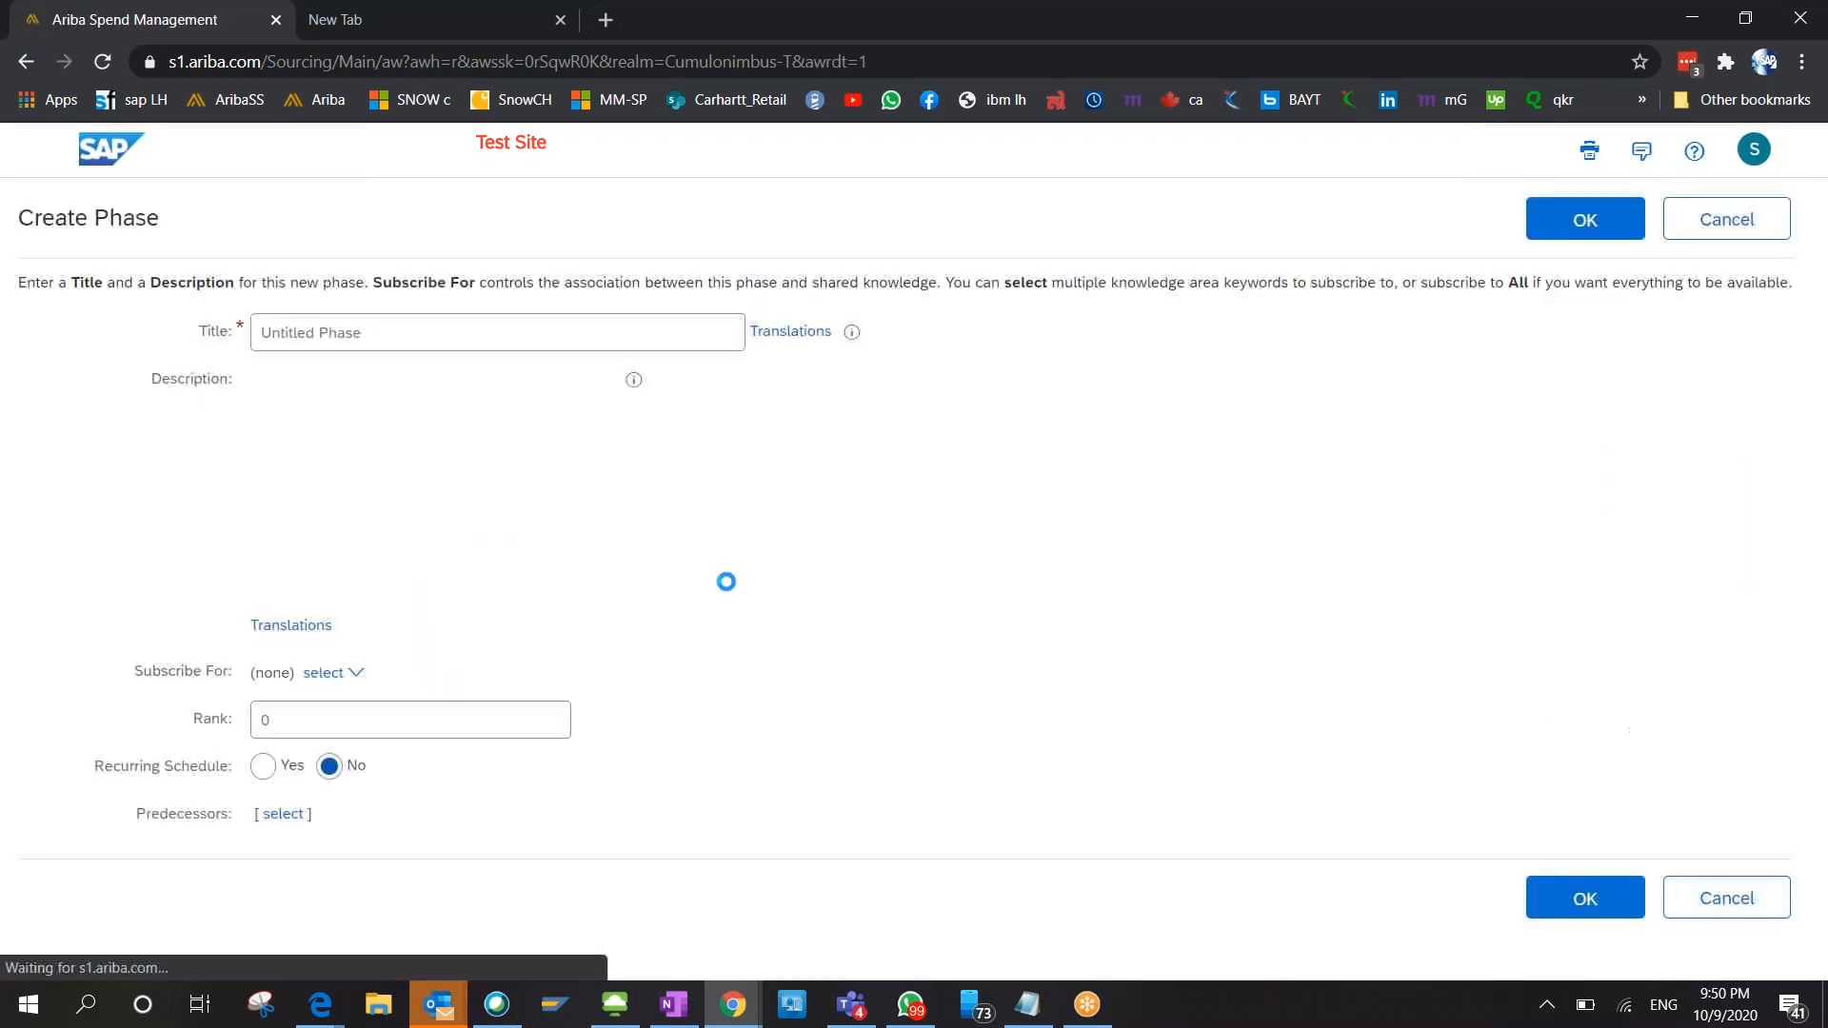
{"action": "type", "text": "S"}
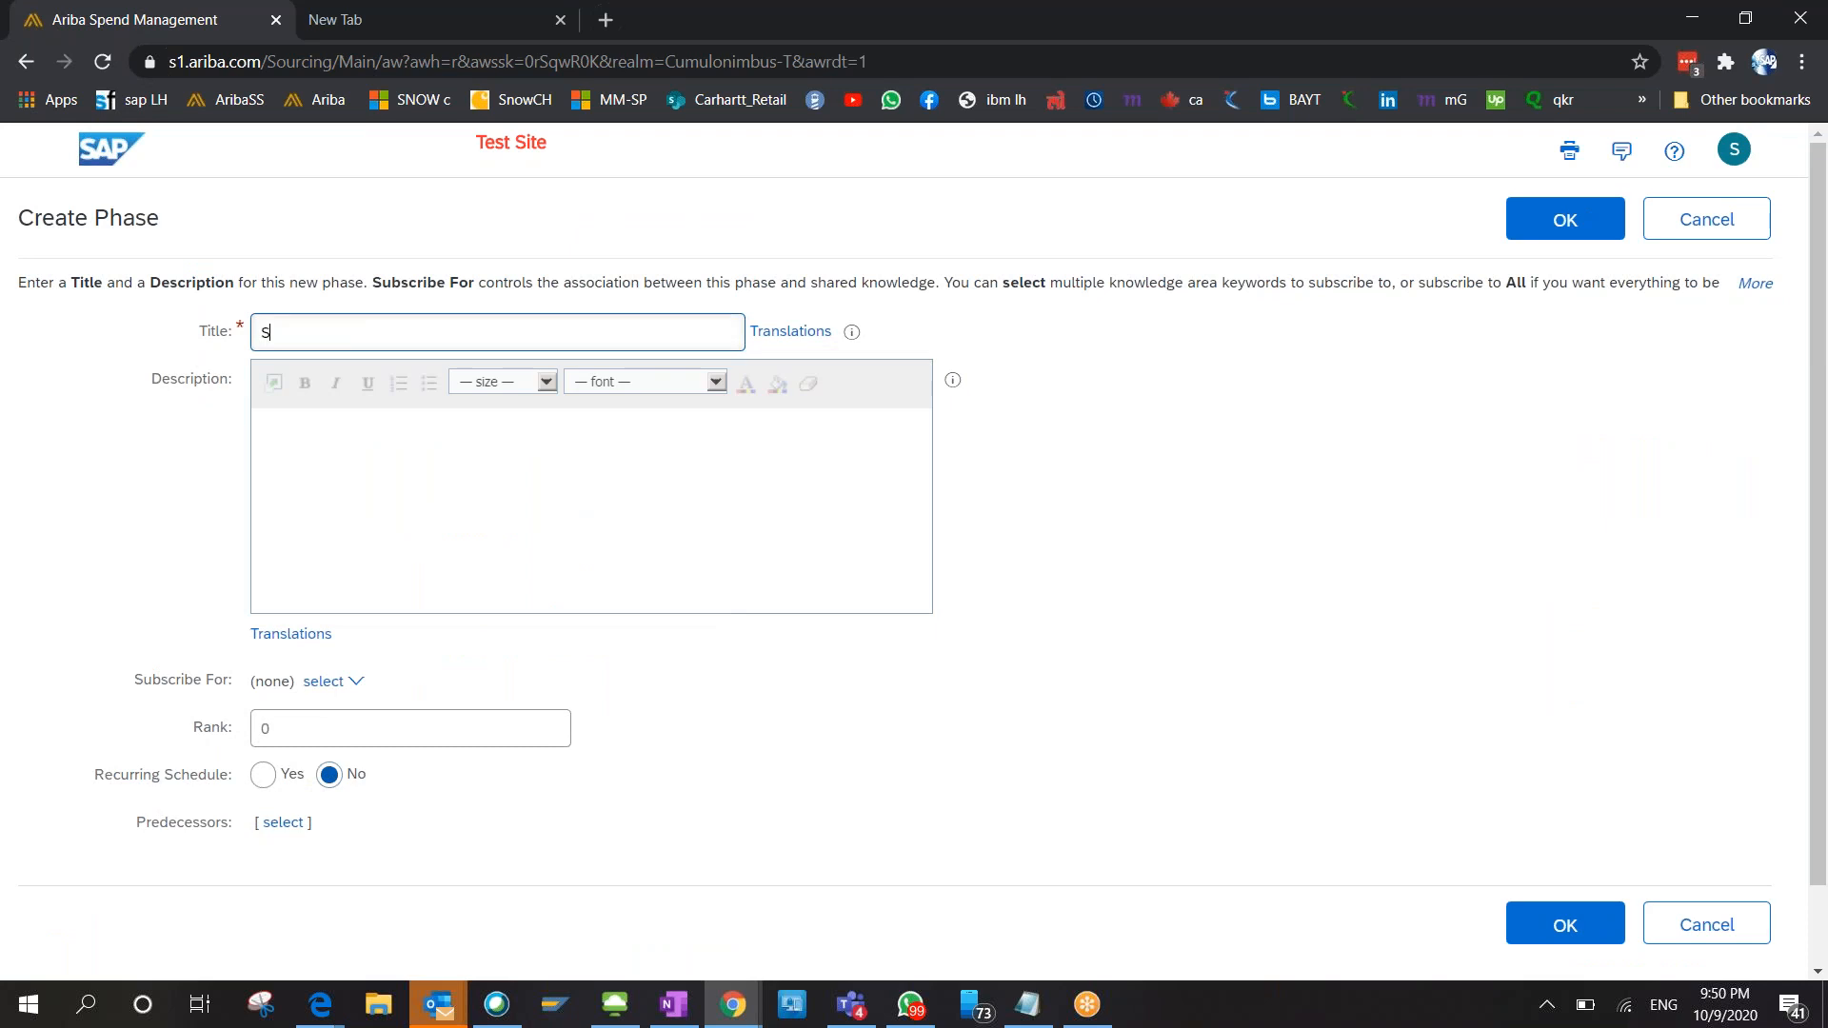
{"action": "type", "text": "orcing Project Oct phase 2"}
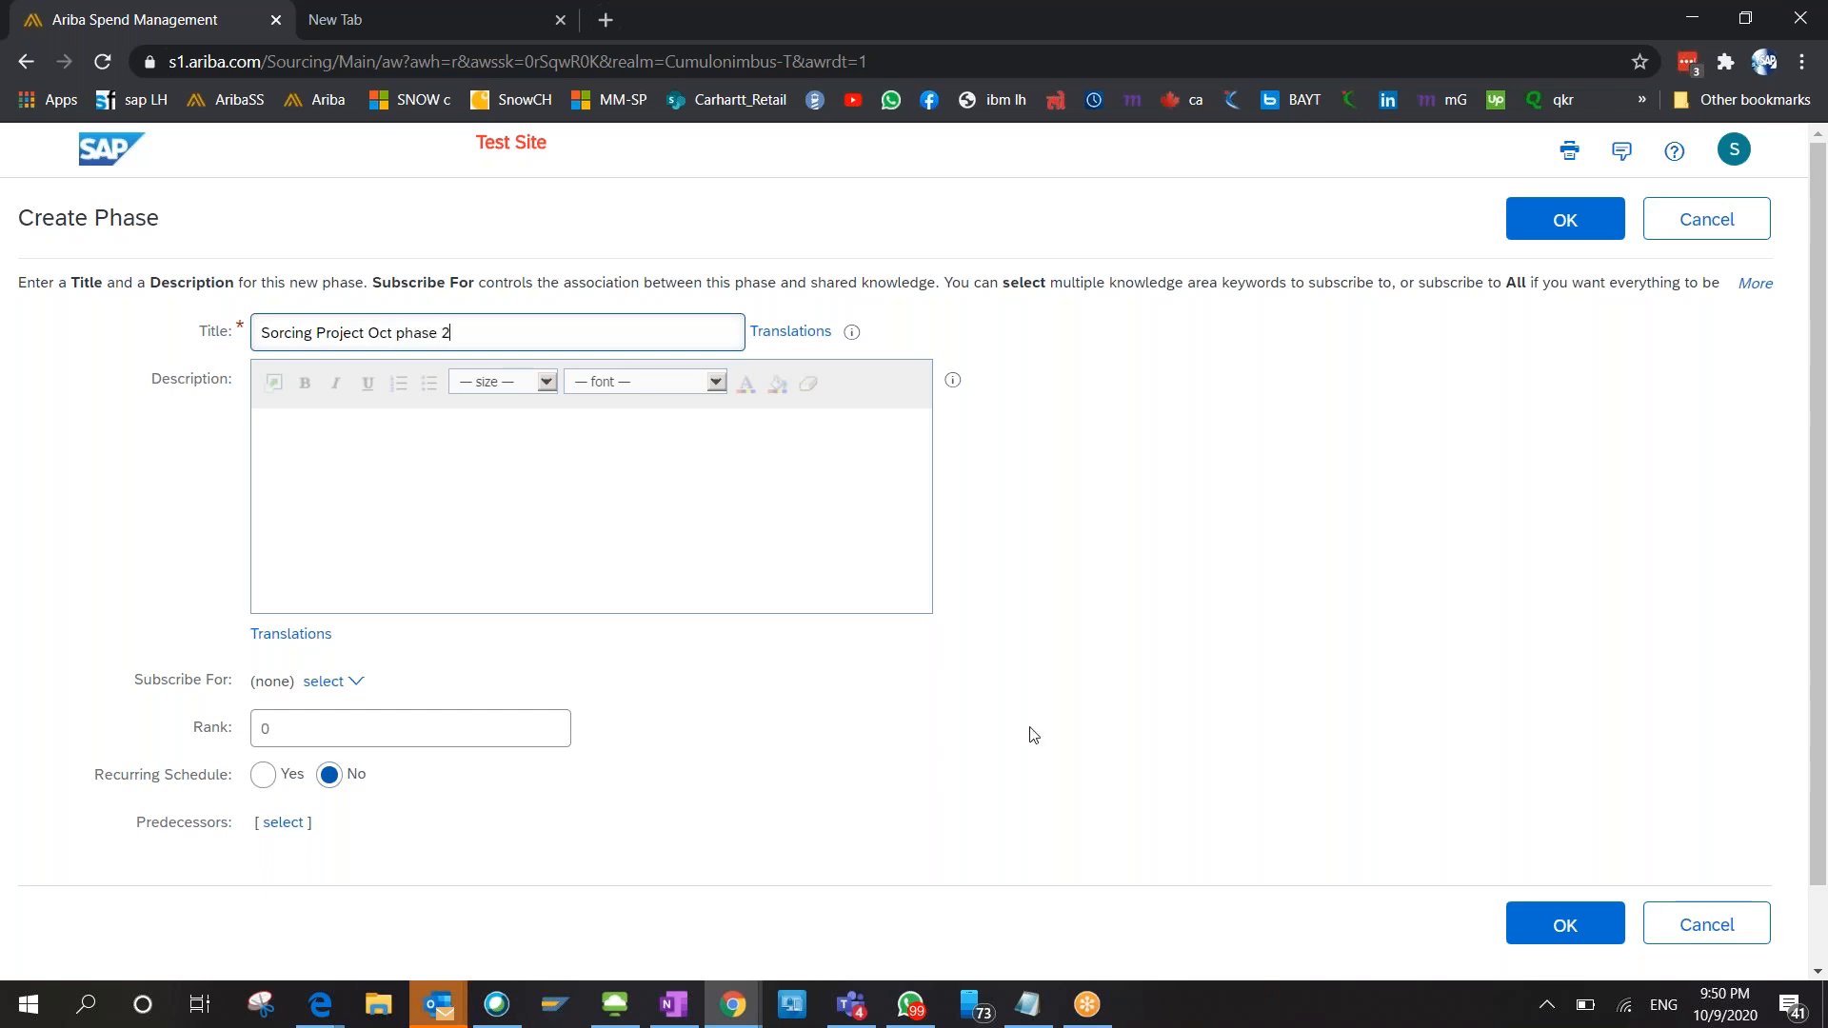
Associate the Sourcing Project 9oct phase as the new phase's predecessor and save the phase.
{"action": "scroll", "coordinate": [1033, 735], "scroll_direction": "down", "scroll_amount": 1}
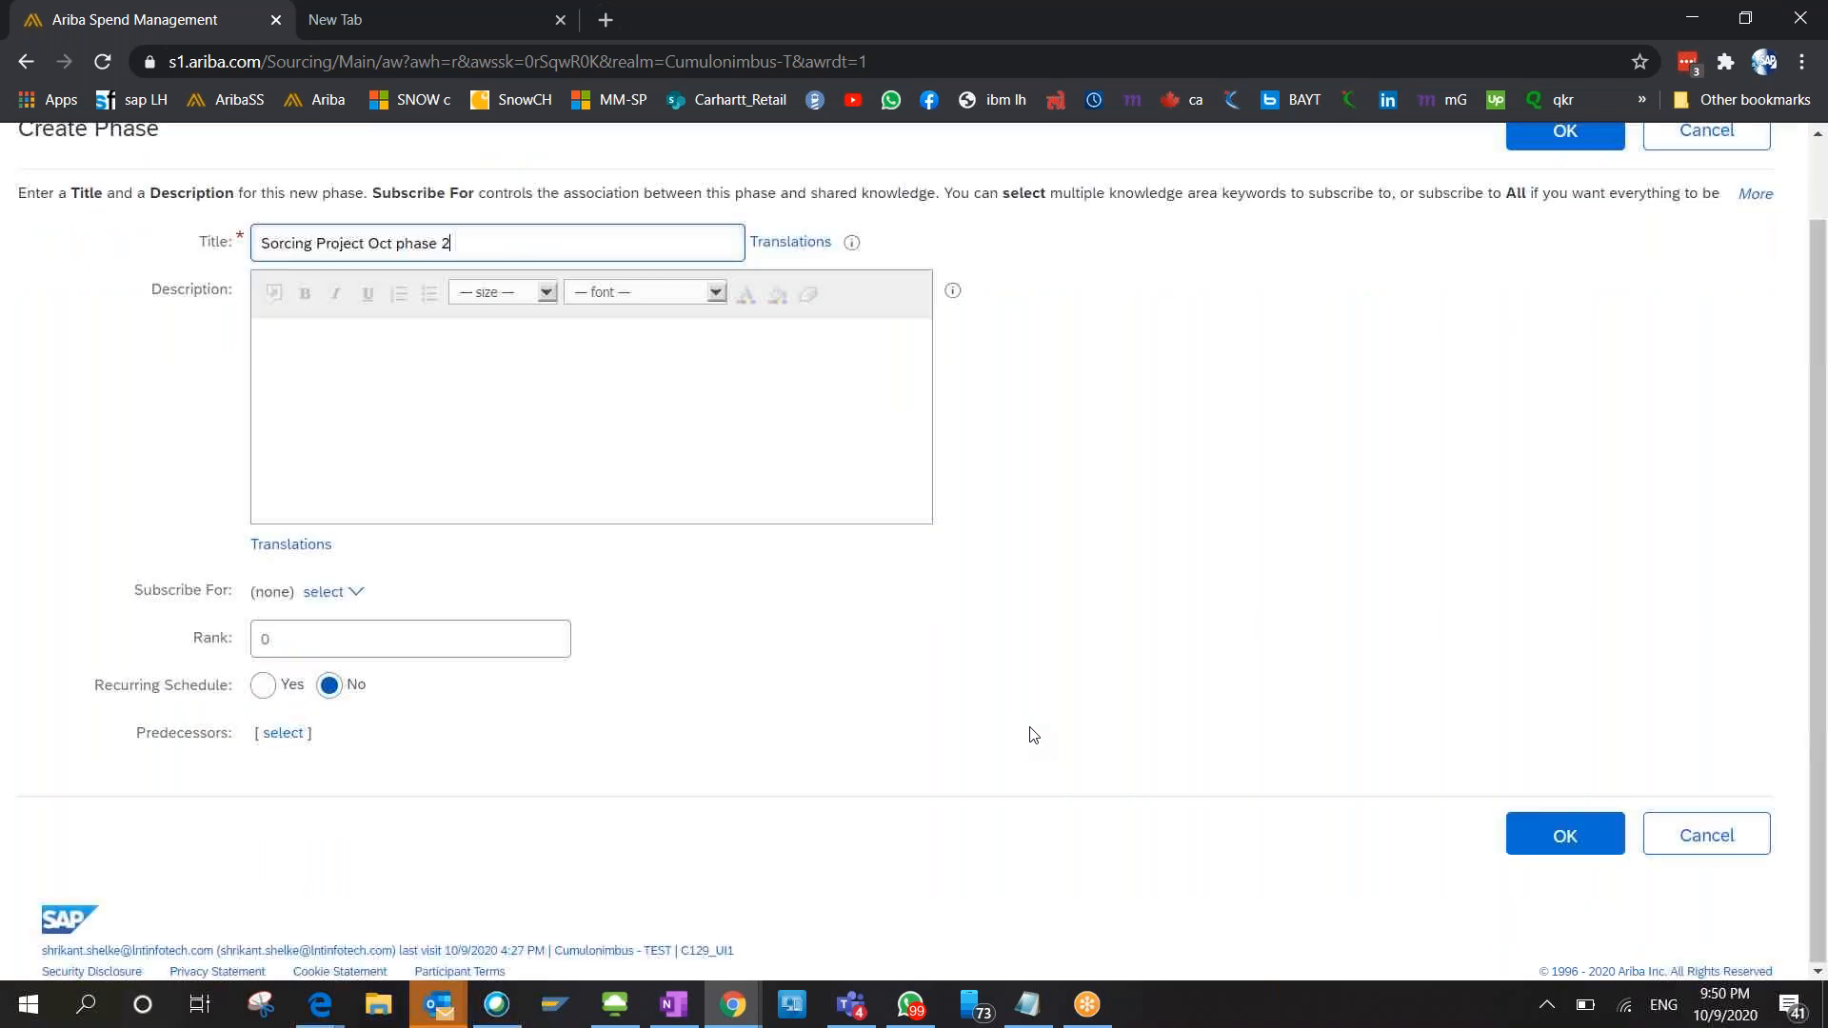
{"action": "left_click", "coordinate": [283, 737]}
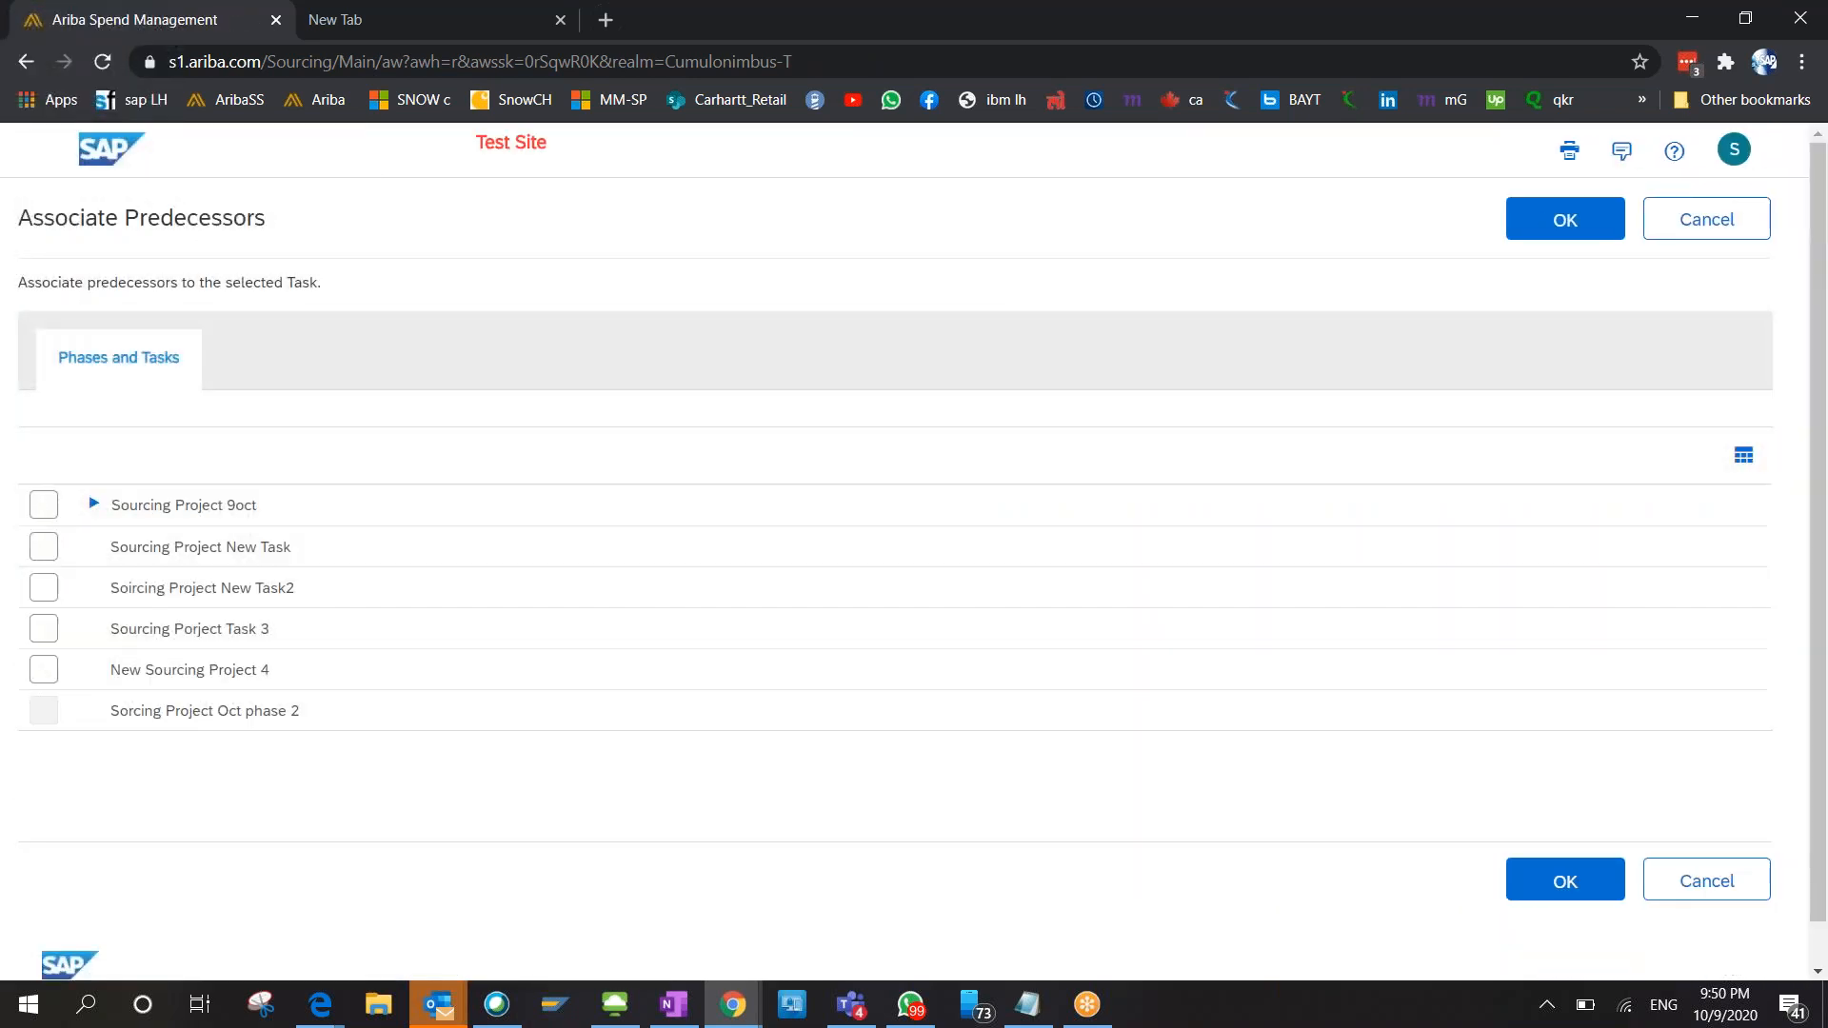
{"action": "left_click", "coordinate": [42, 506]}
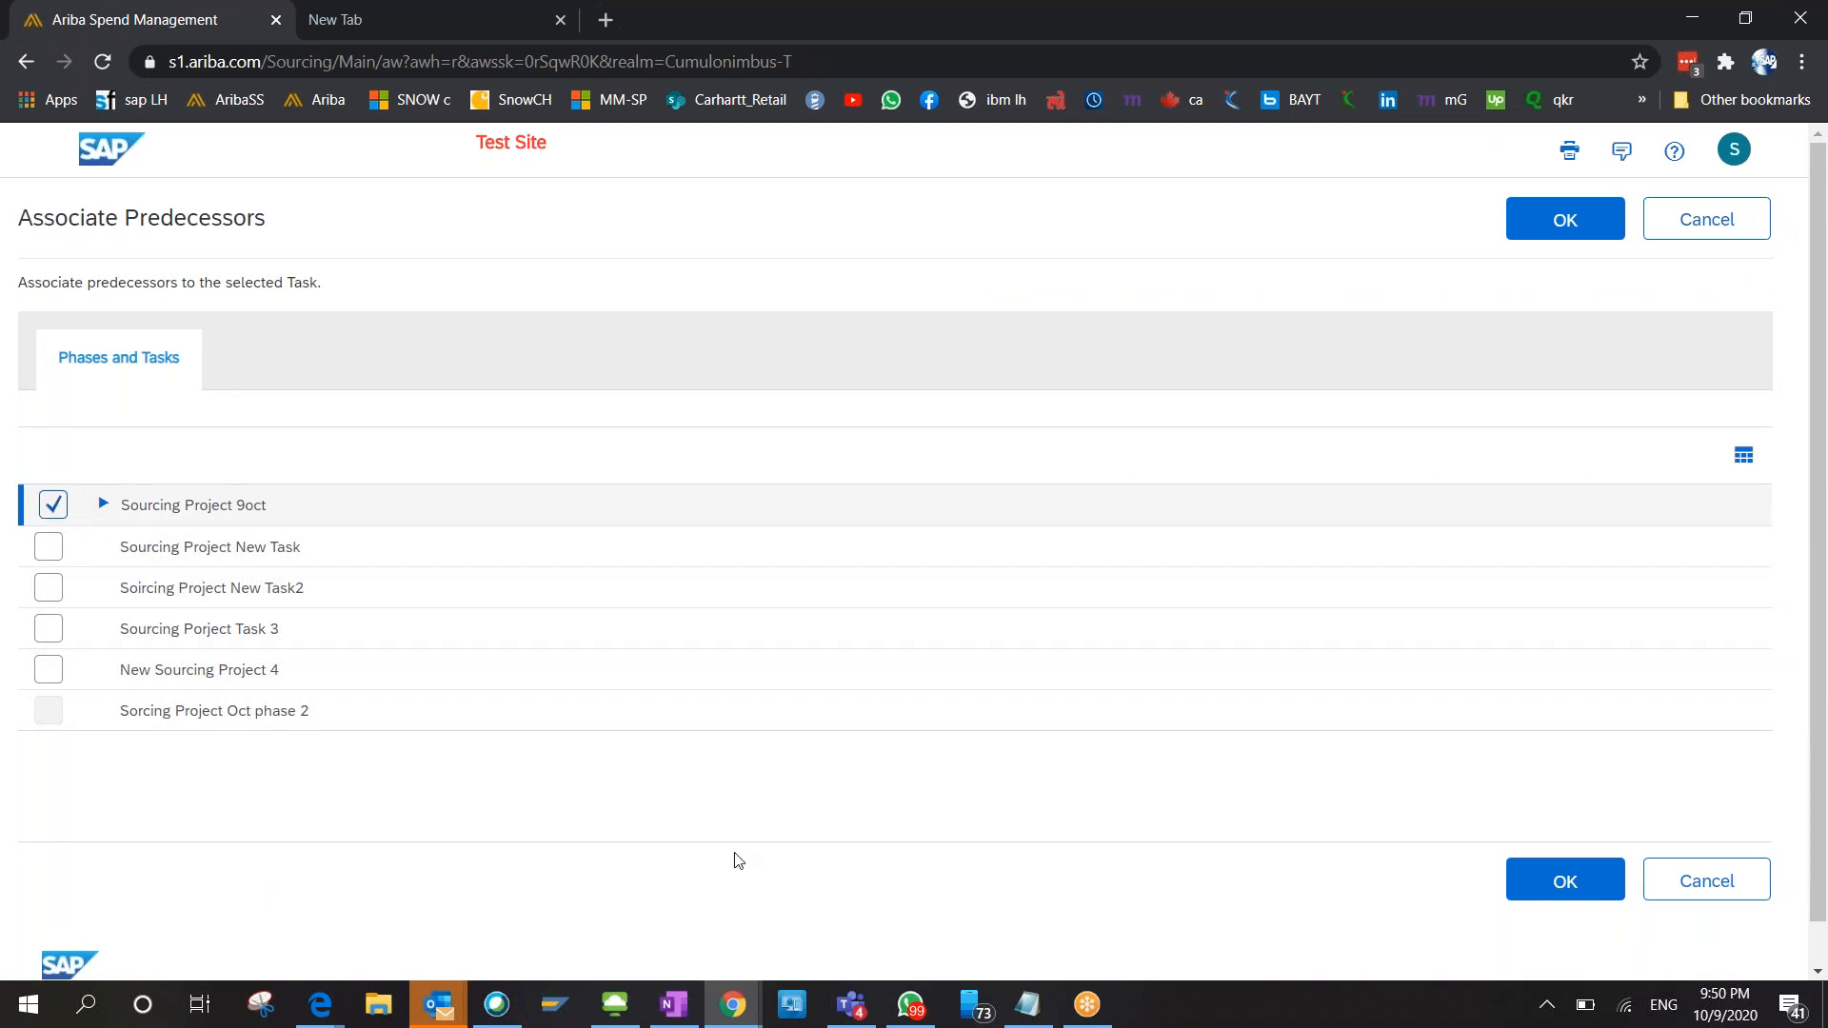
{"action": "left_click", "coordinate": [1530, 877]}
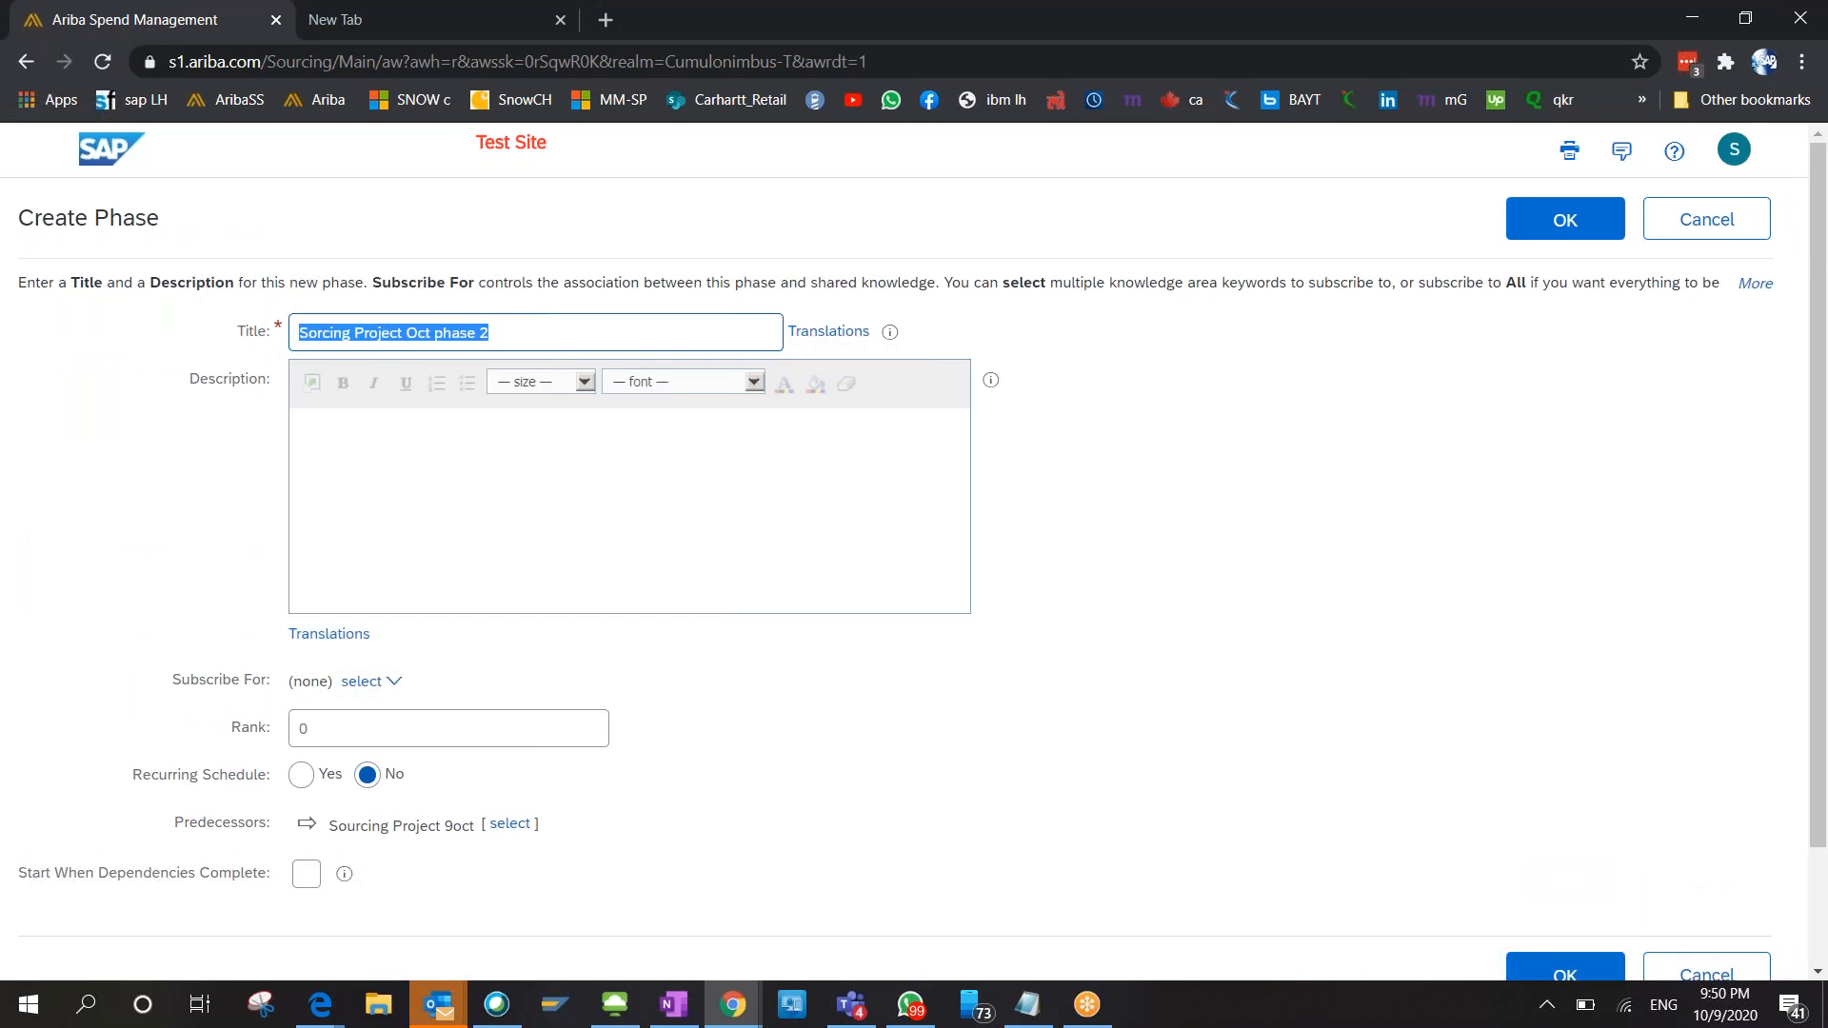
{"action": "scroll", "coordinate": [1227, 804], "scroll_direction": "down", "scroll_amount": 2}
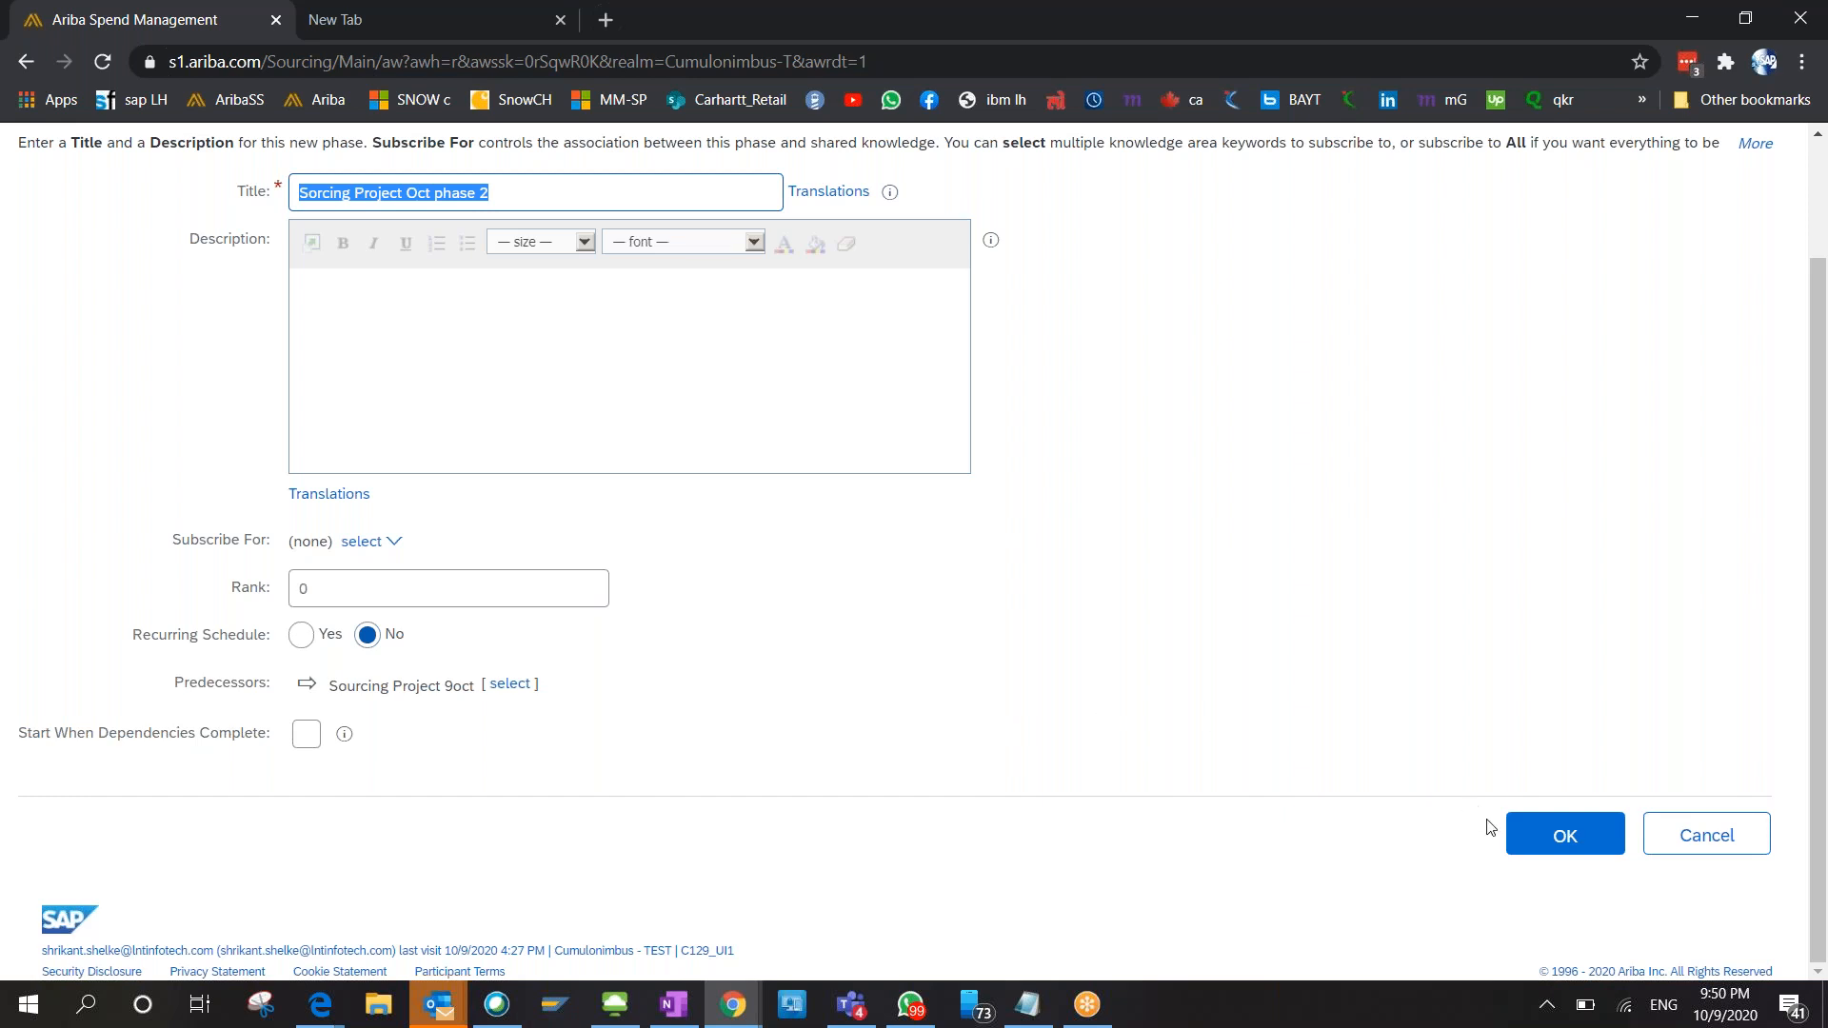
{"action": "left_click", "coordinate": [1561, 835]}
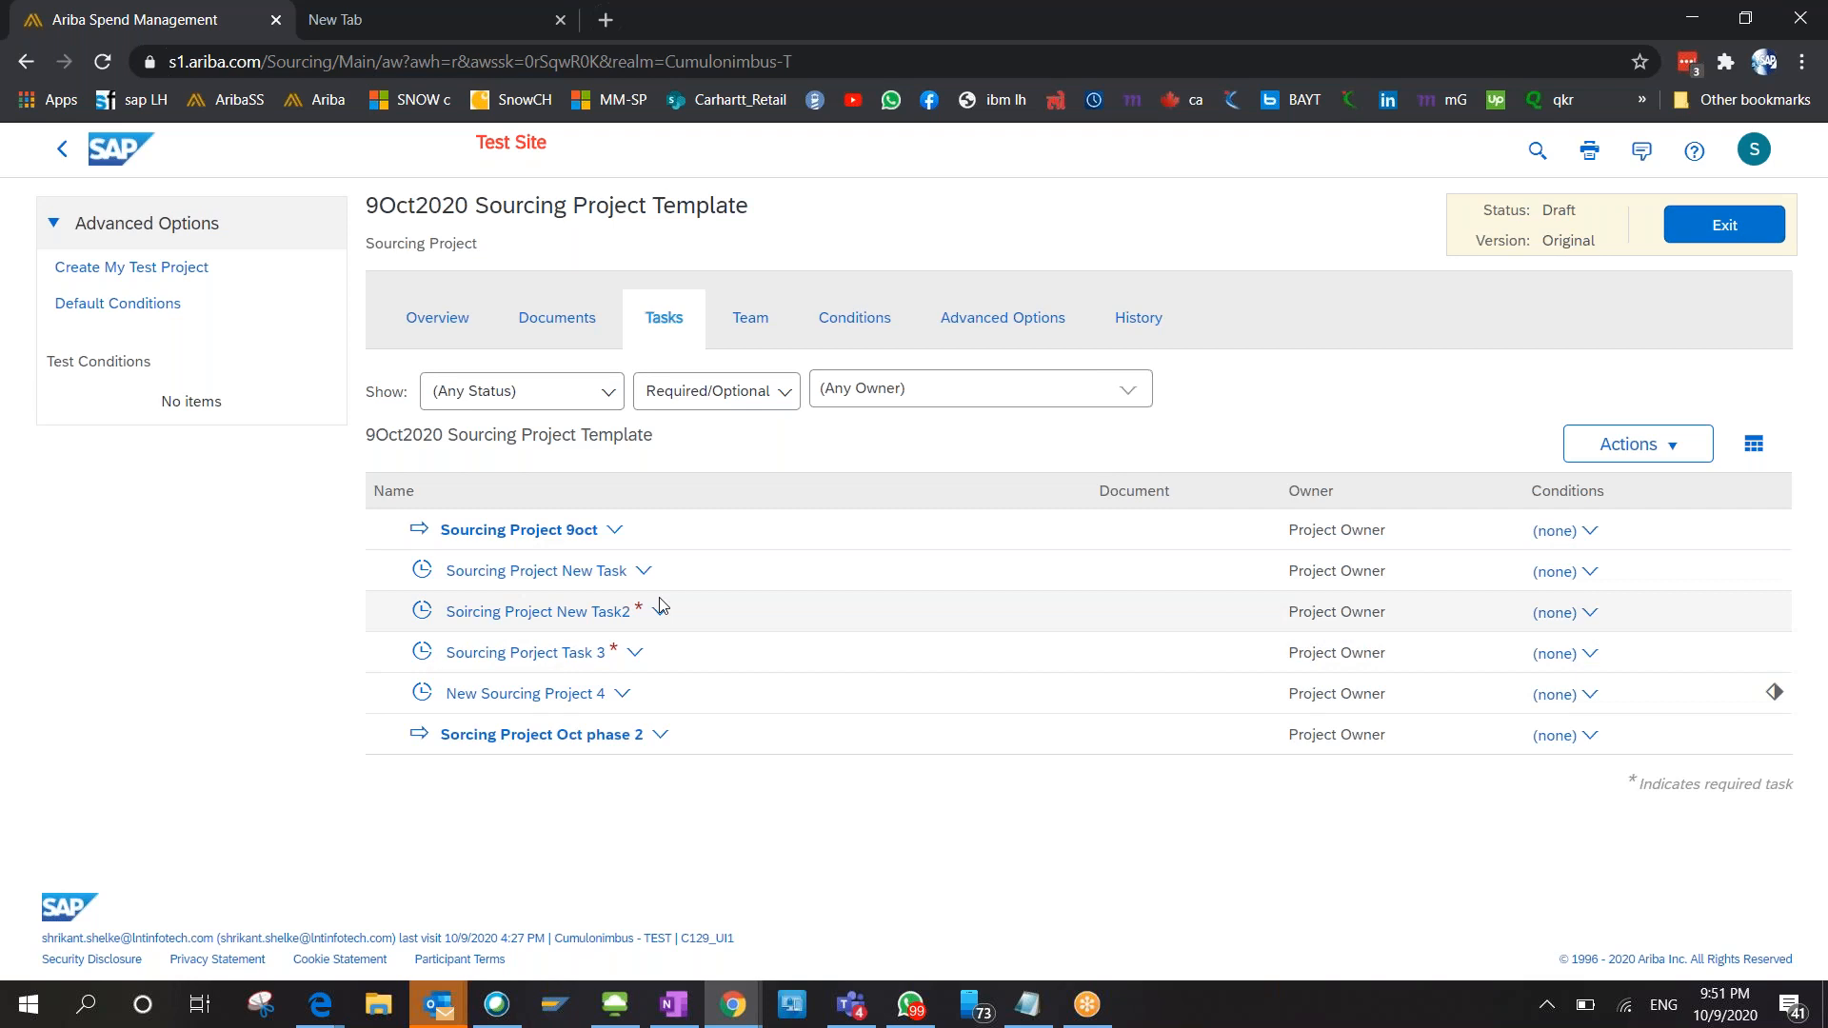
Create a notification task with its default title and settings inside Sorcing Project Oct phase 2, and expand the phase to check it.
{"action": "left_click", "coordinate": [660, 736]}
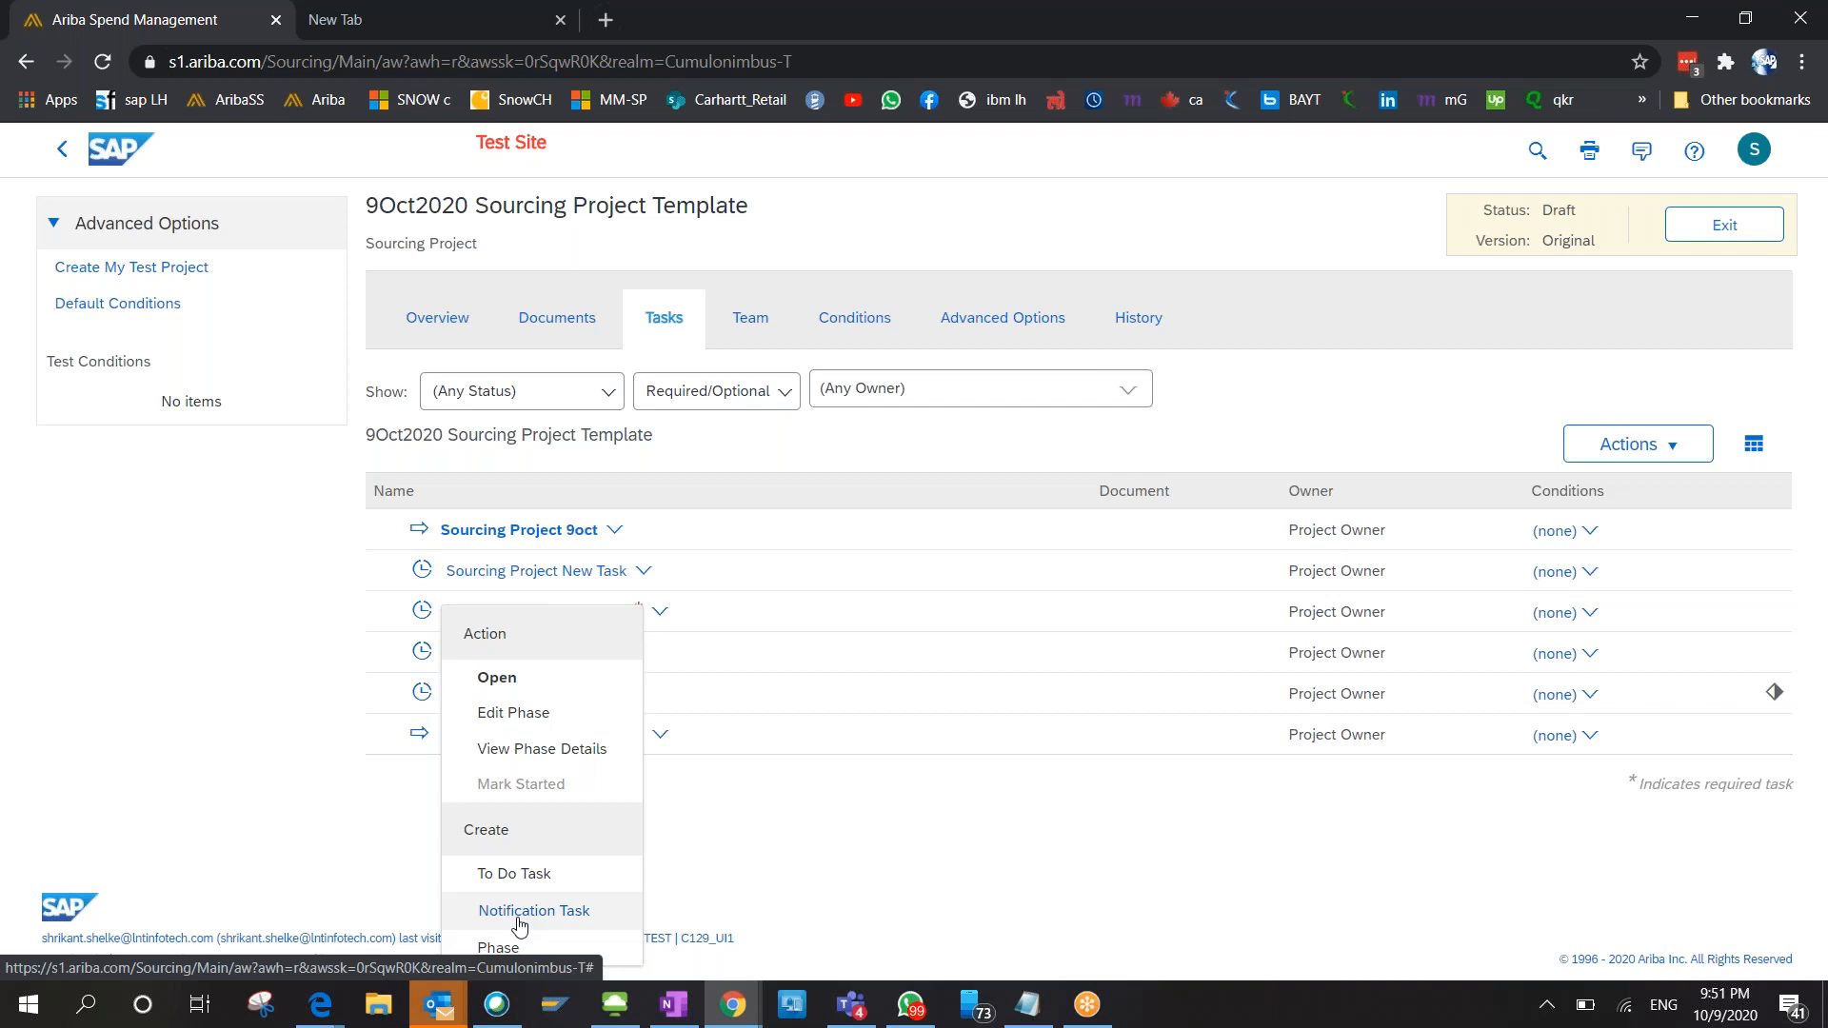
{"action": "left_click", "coordinate": [519, 912]}
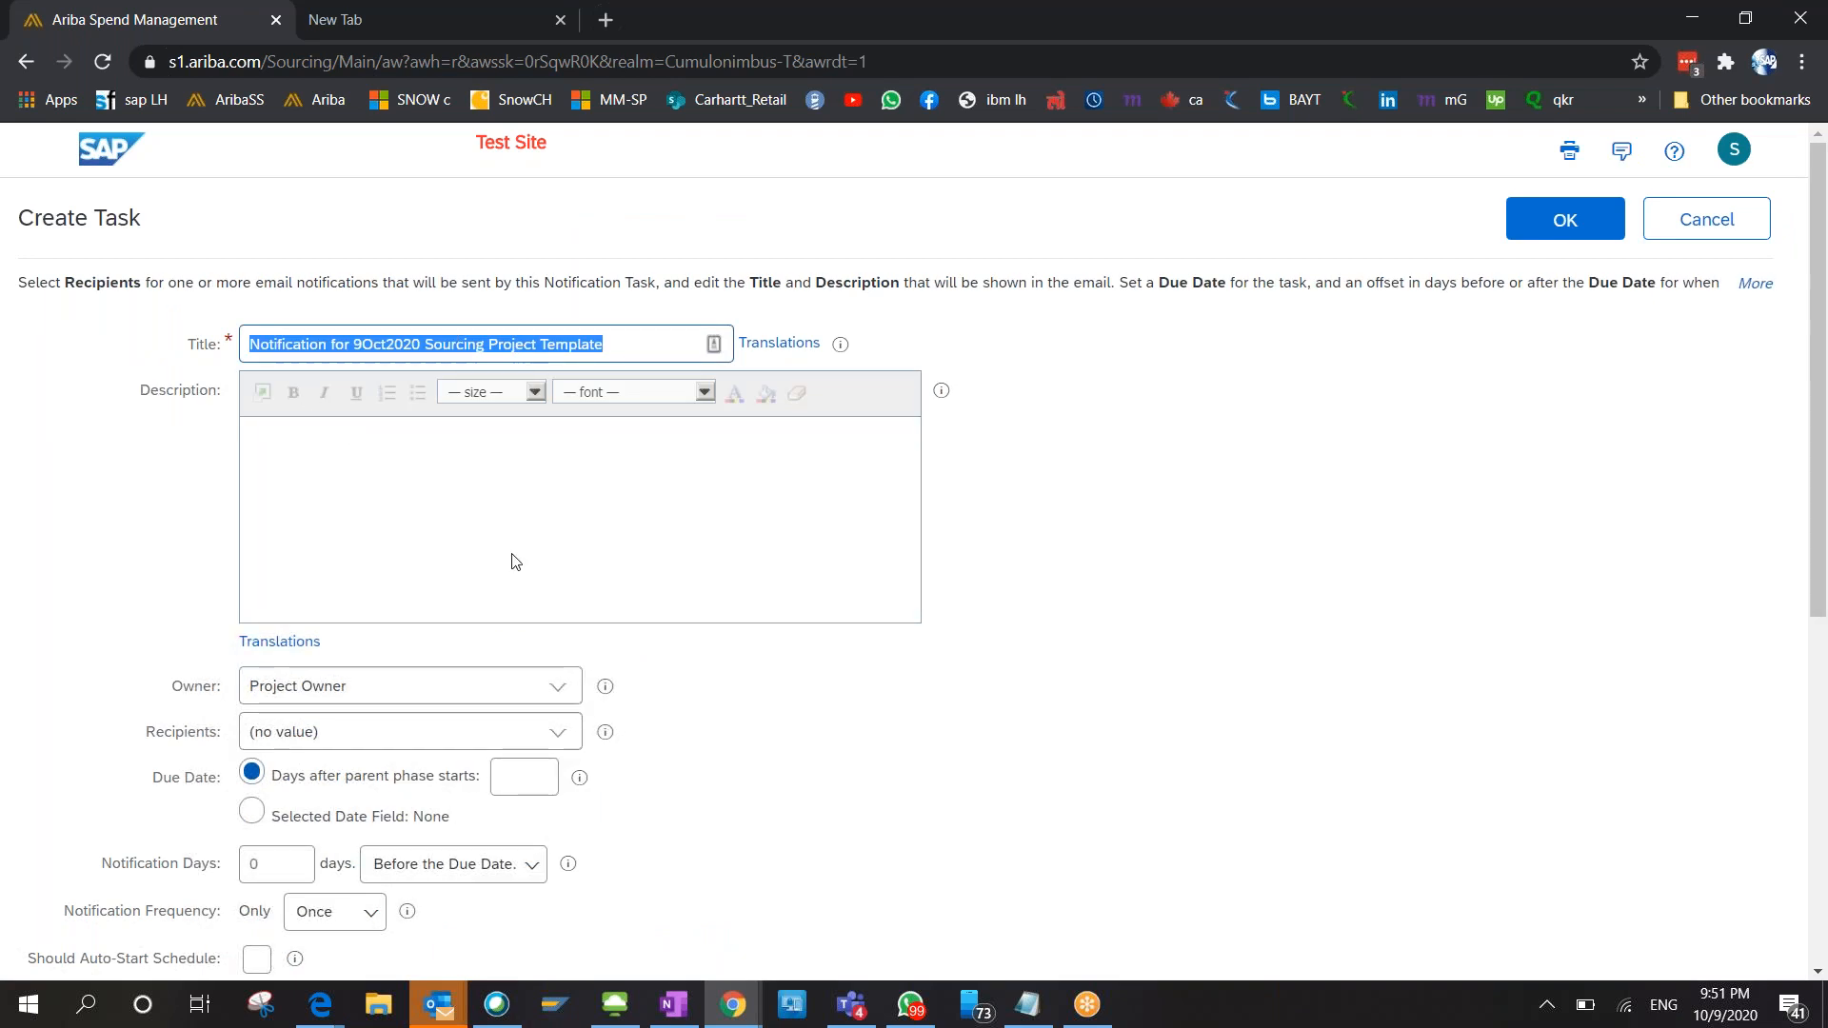
{"action": "scroll", "coordinate": [400, 559], "scroll_direction": "down", "scroll_amount": 5}
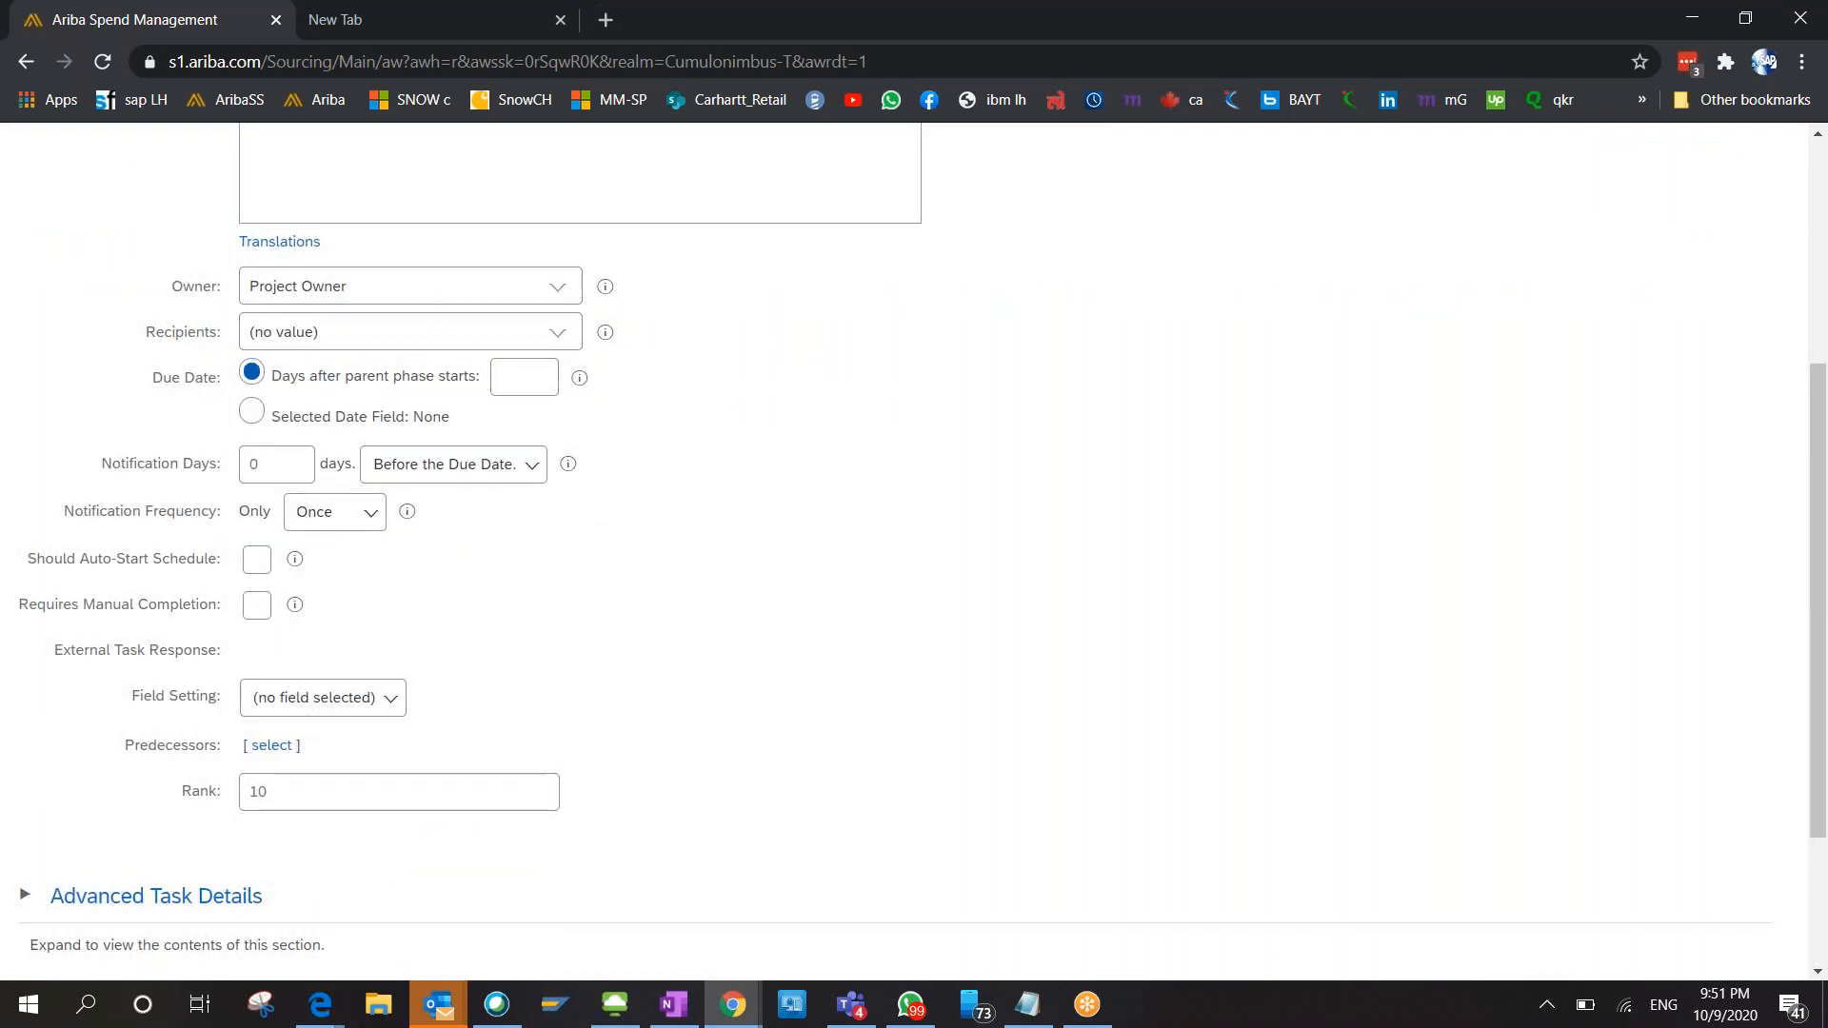
{"action": "scroll", "coordinate": [914, 552], "scroll_direction": "up", "scroll_amount": 5}
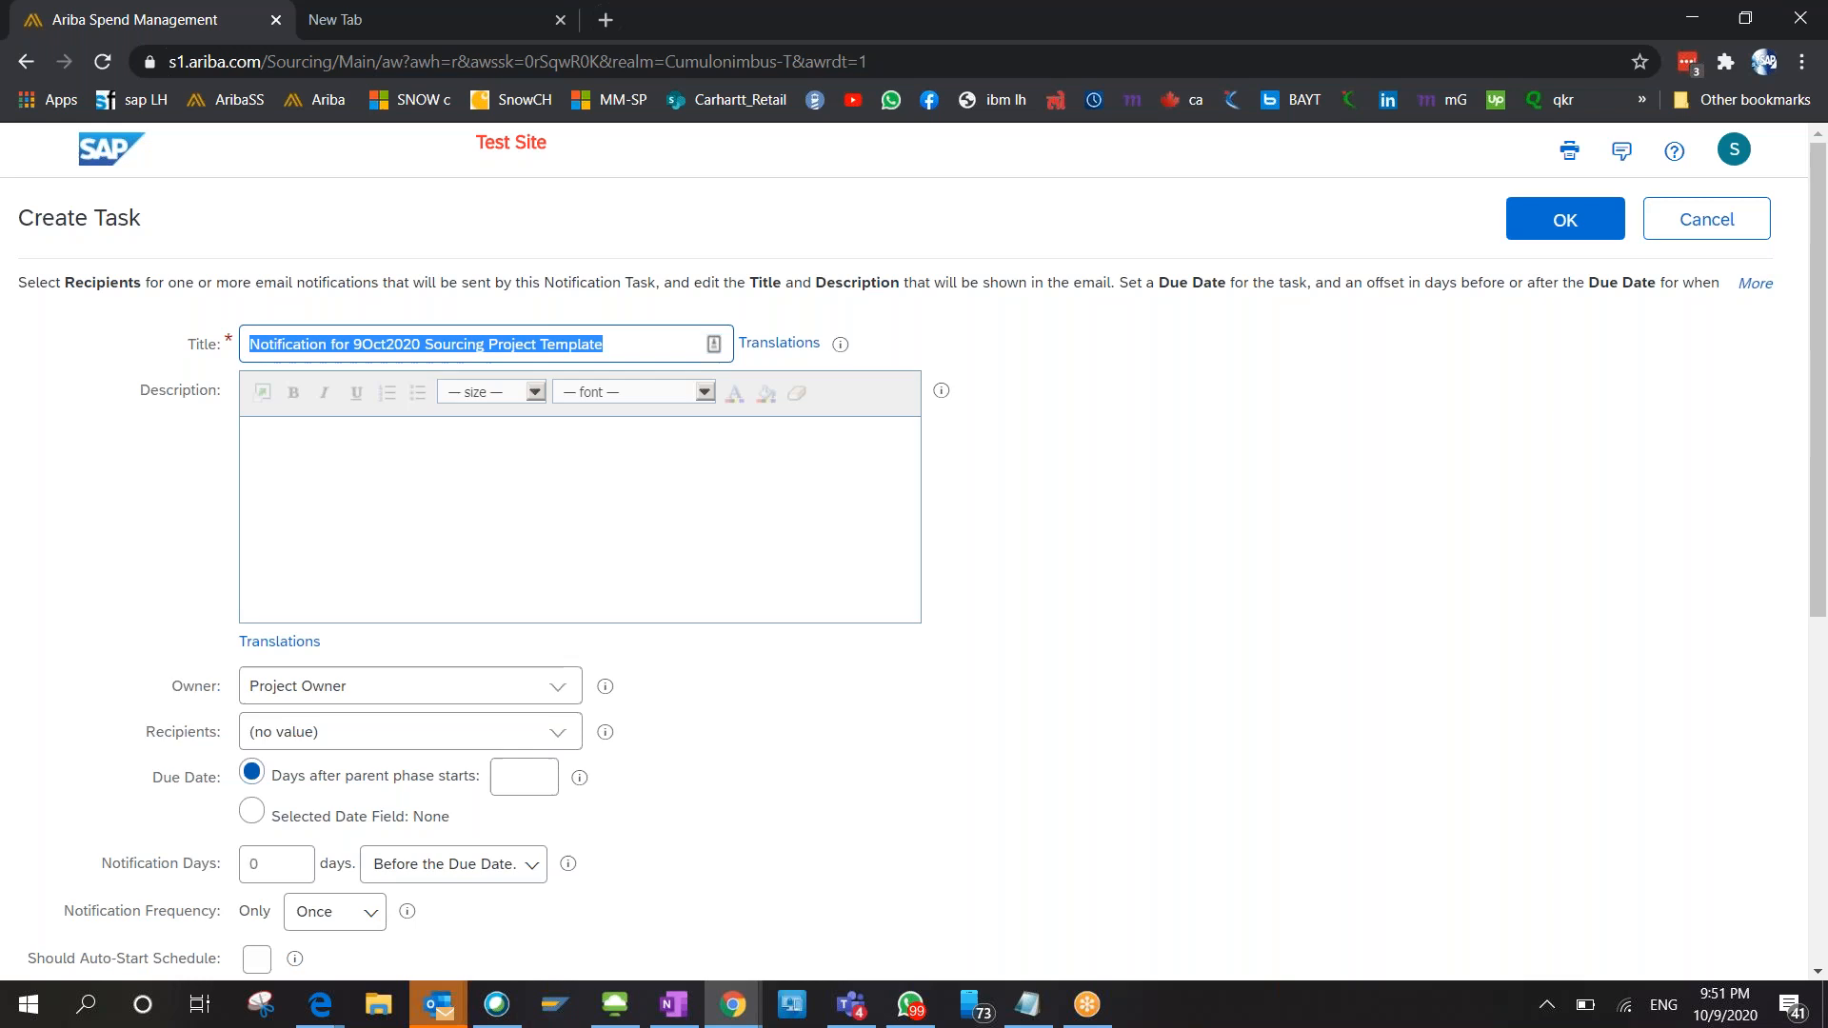
{"action": "scroll", "coordinate": [914, 548], "scroll_direction": "down", "scroll_amount": 5}
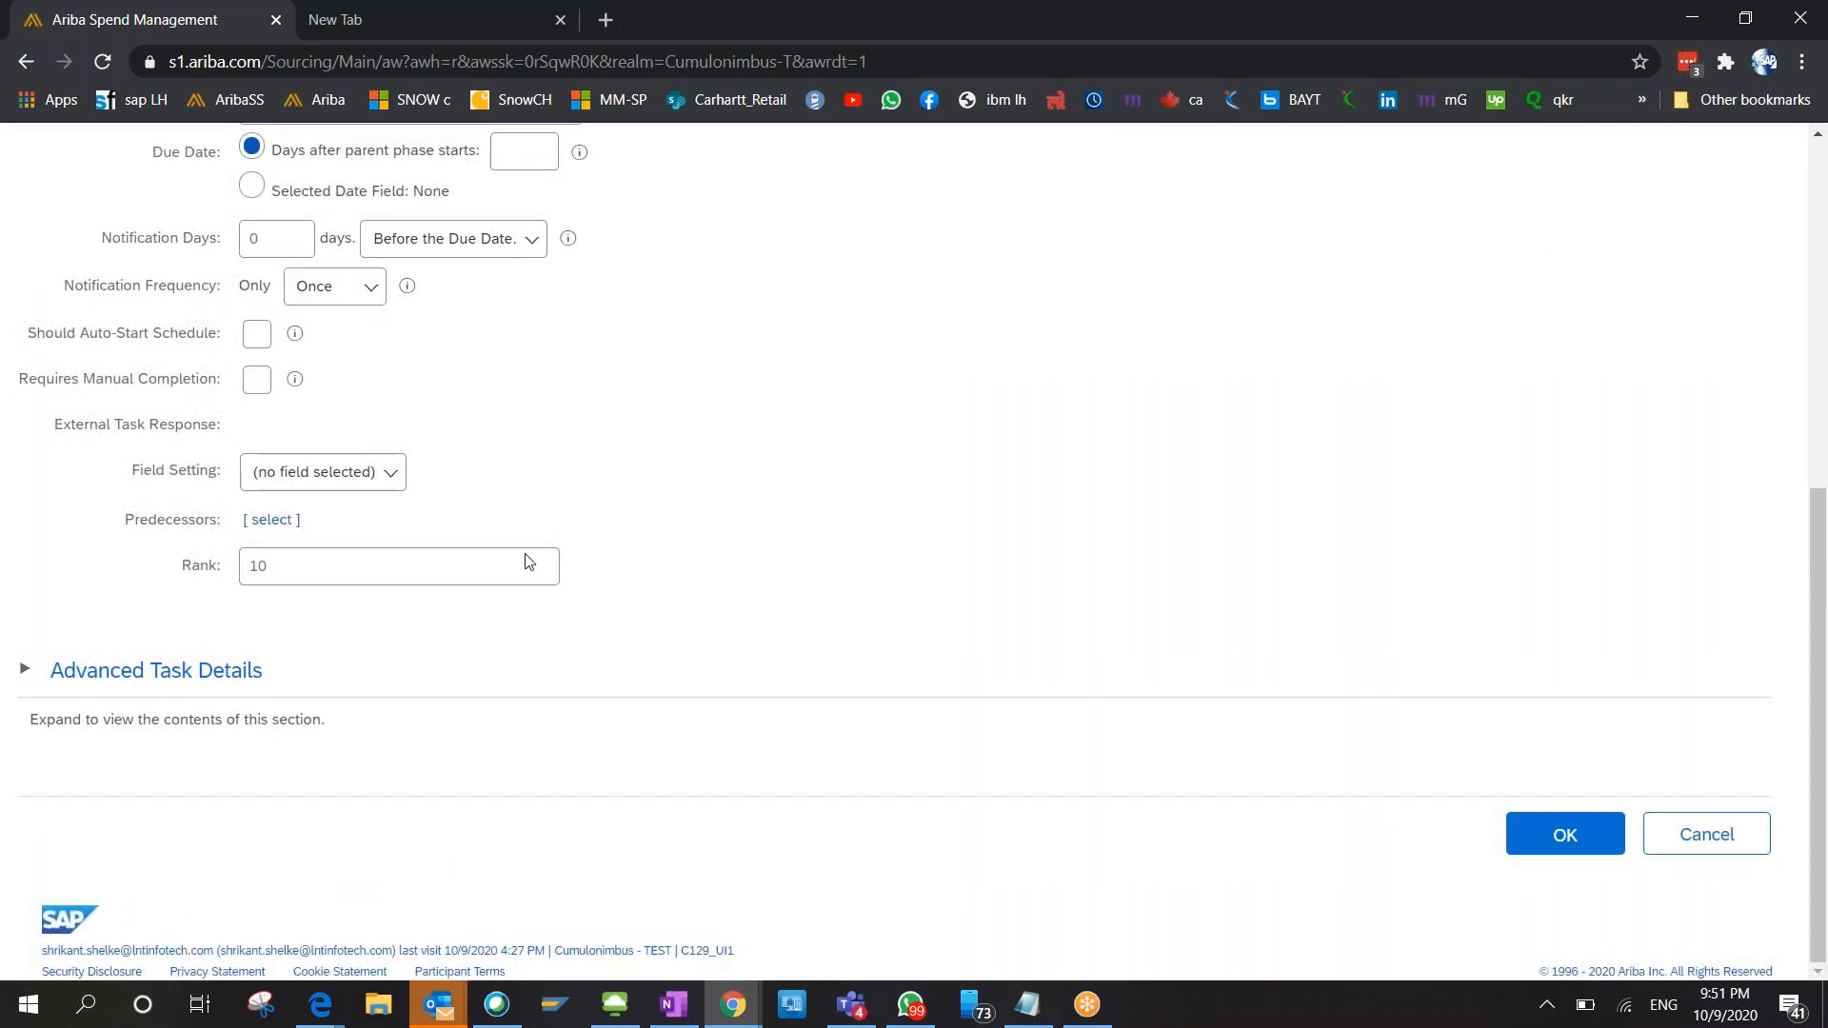
{"action": "left_click", "coordinate": [1598, 836]}
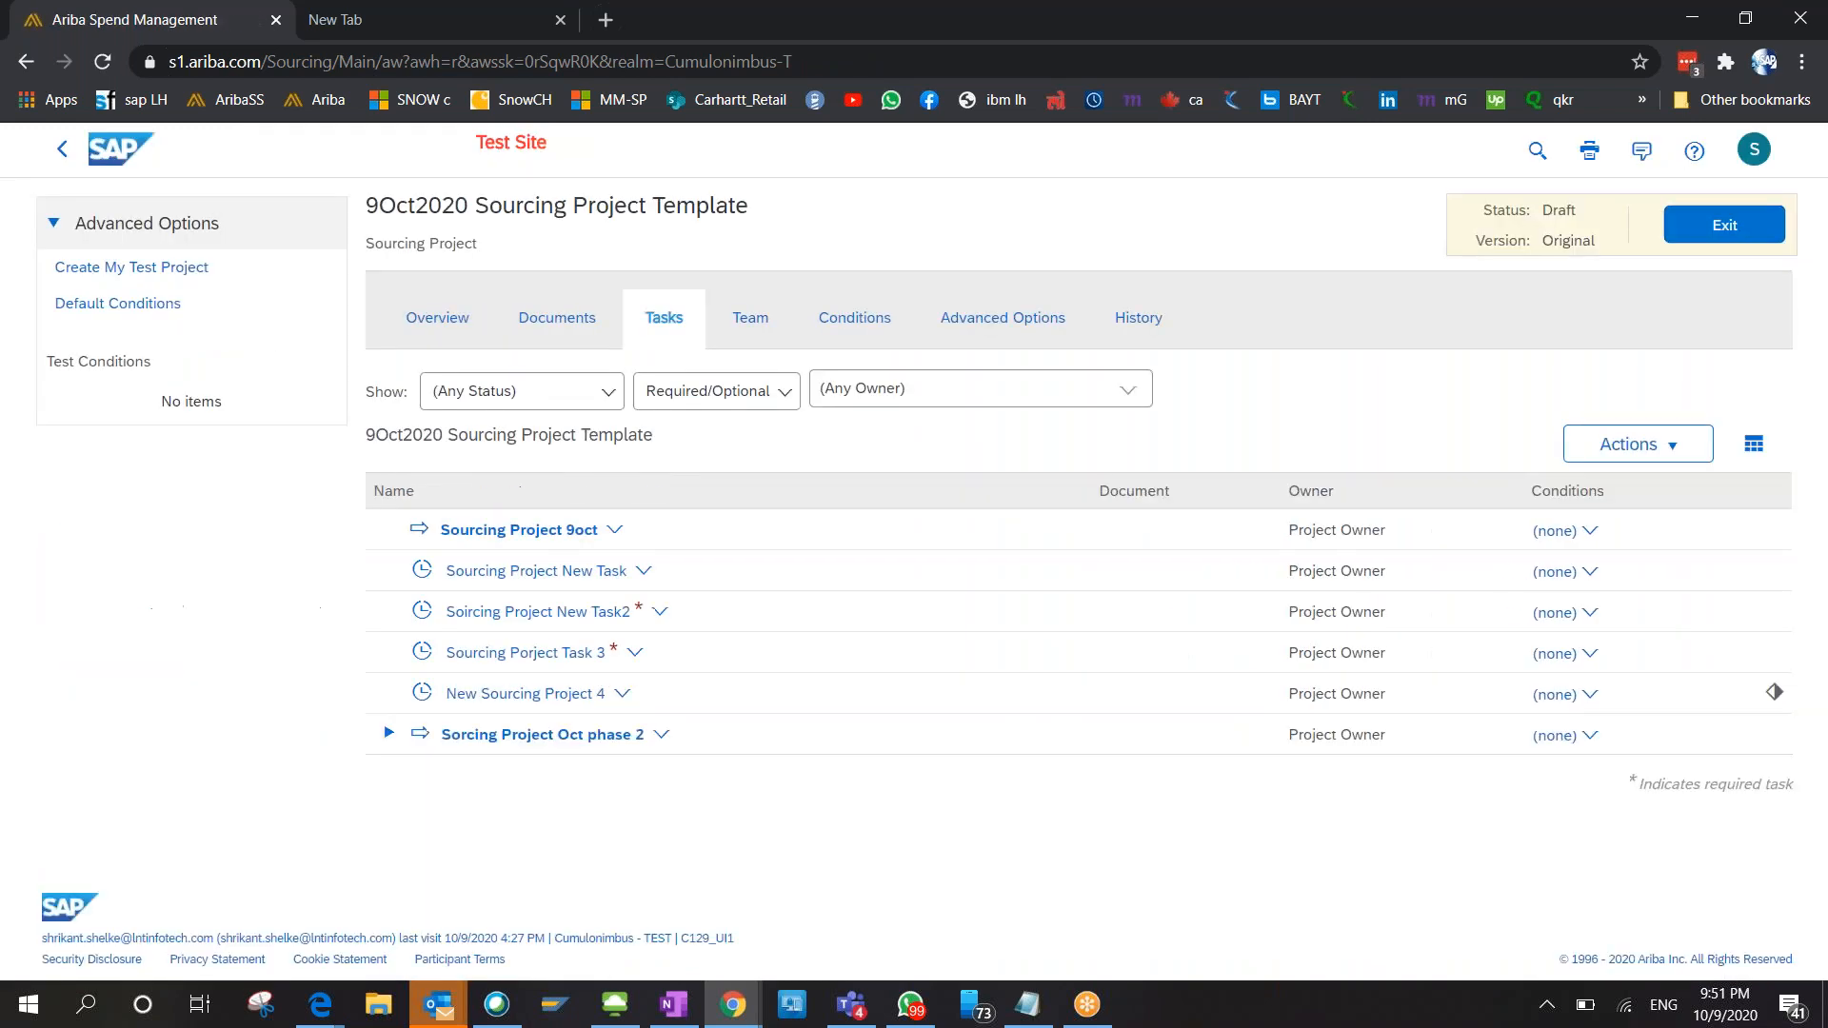
{"action": "left_click", "coordinate": [387, 735]}
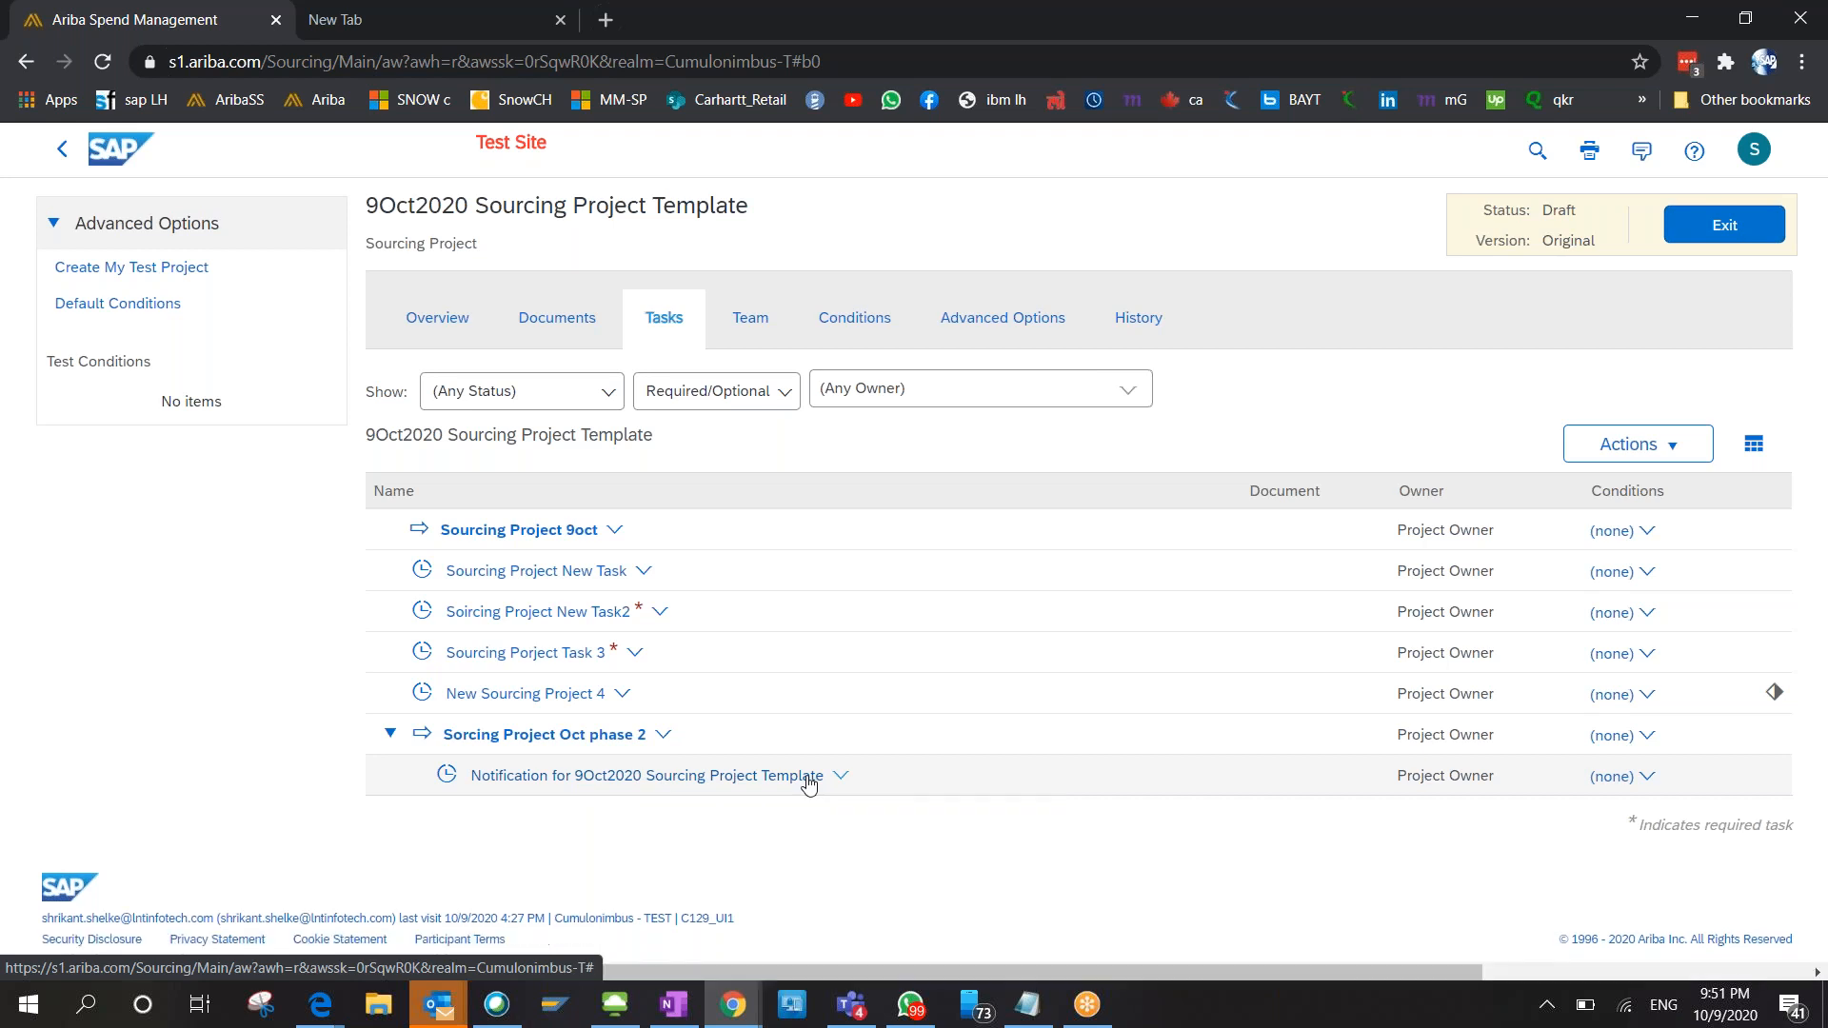
{"action": "left_click", "coordinate": [808, 777]}
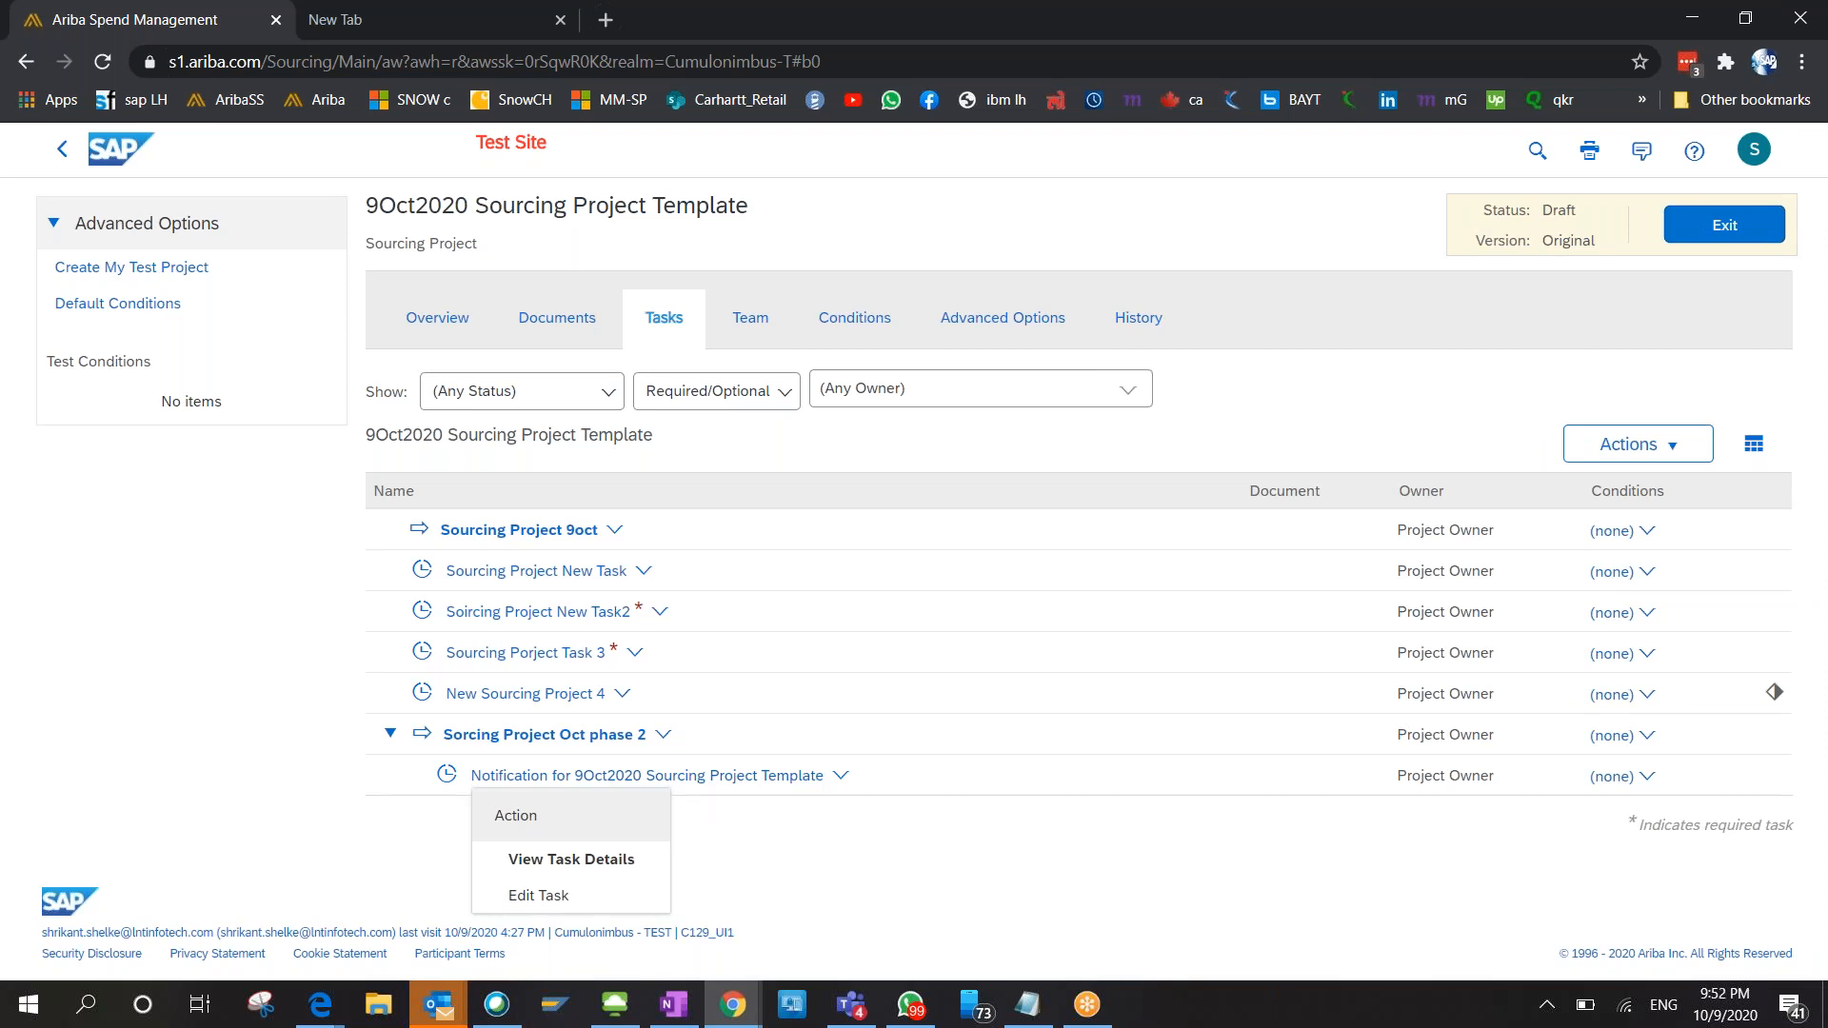
{"action": "left_click", "coordinate": [1404, 559]}
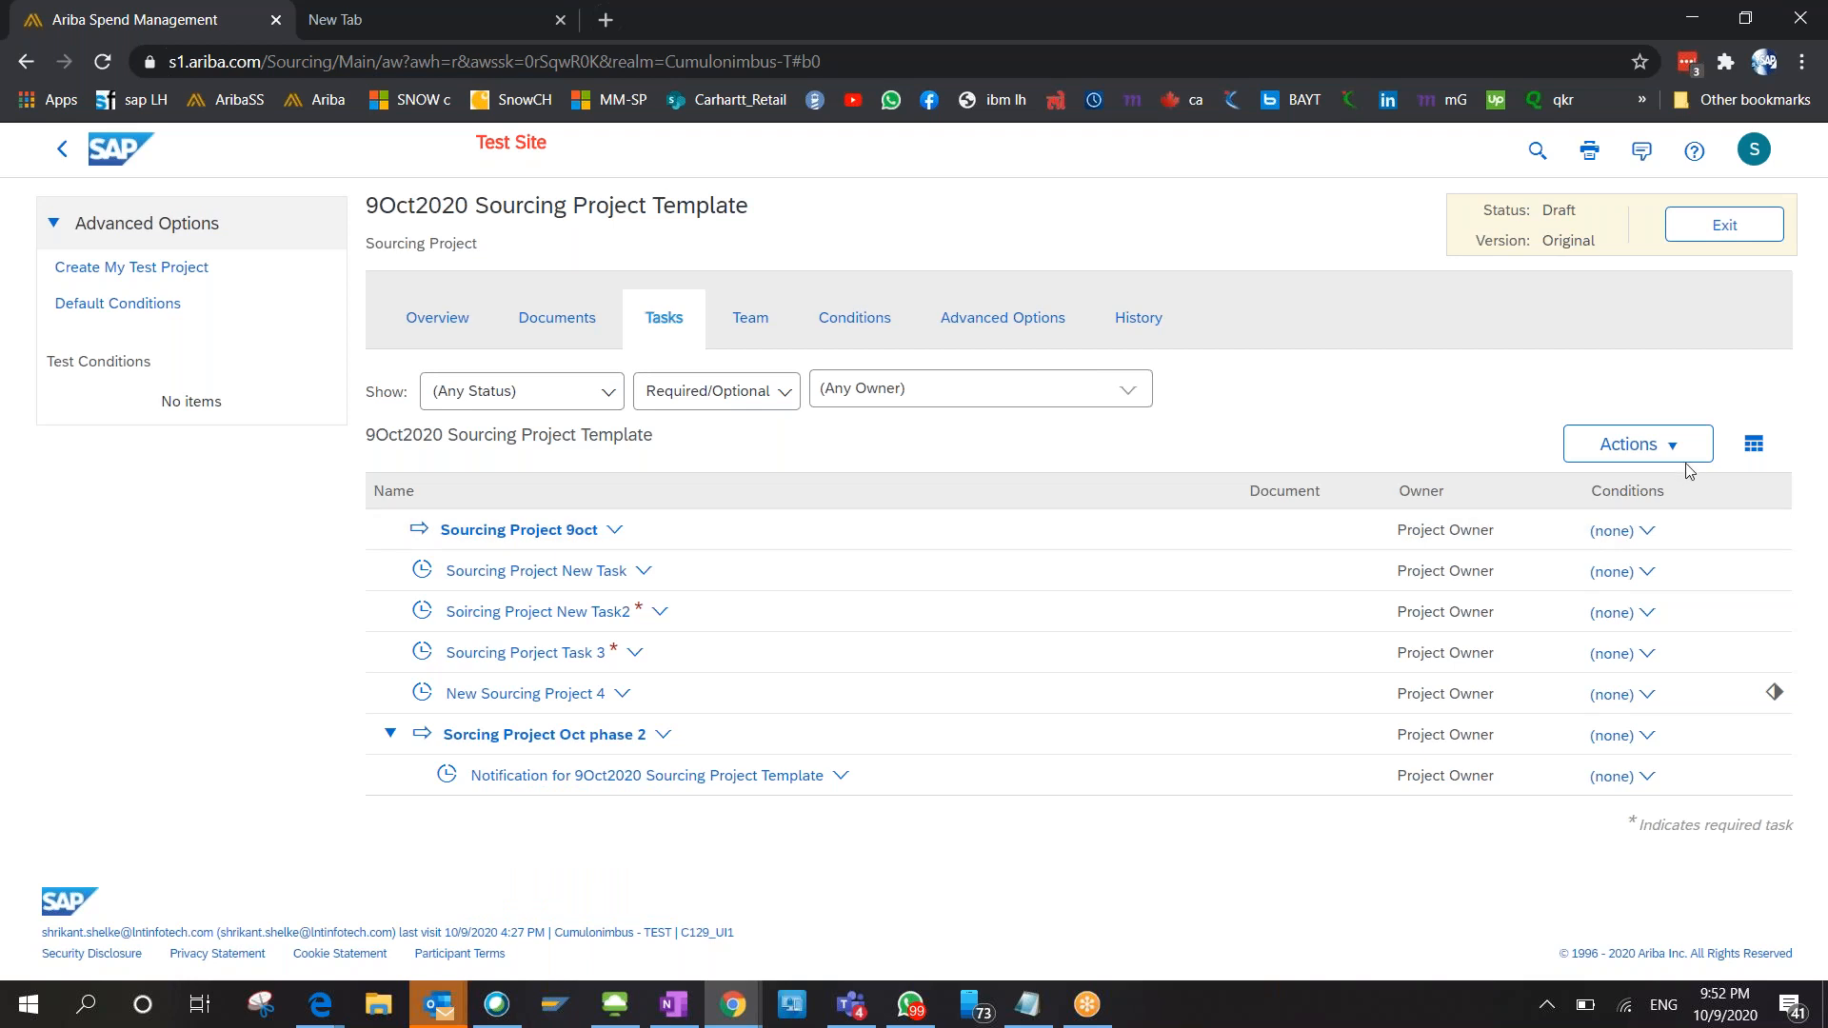
Start a notification task at the template level and title it "Notification for sourcing Porject".
{"action": "left_click", "coordinate": [1656, 445]}
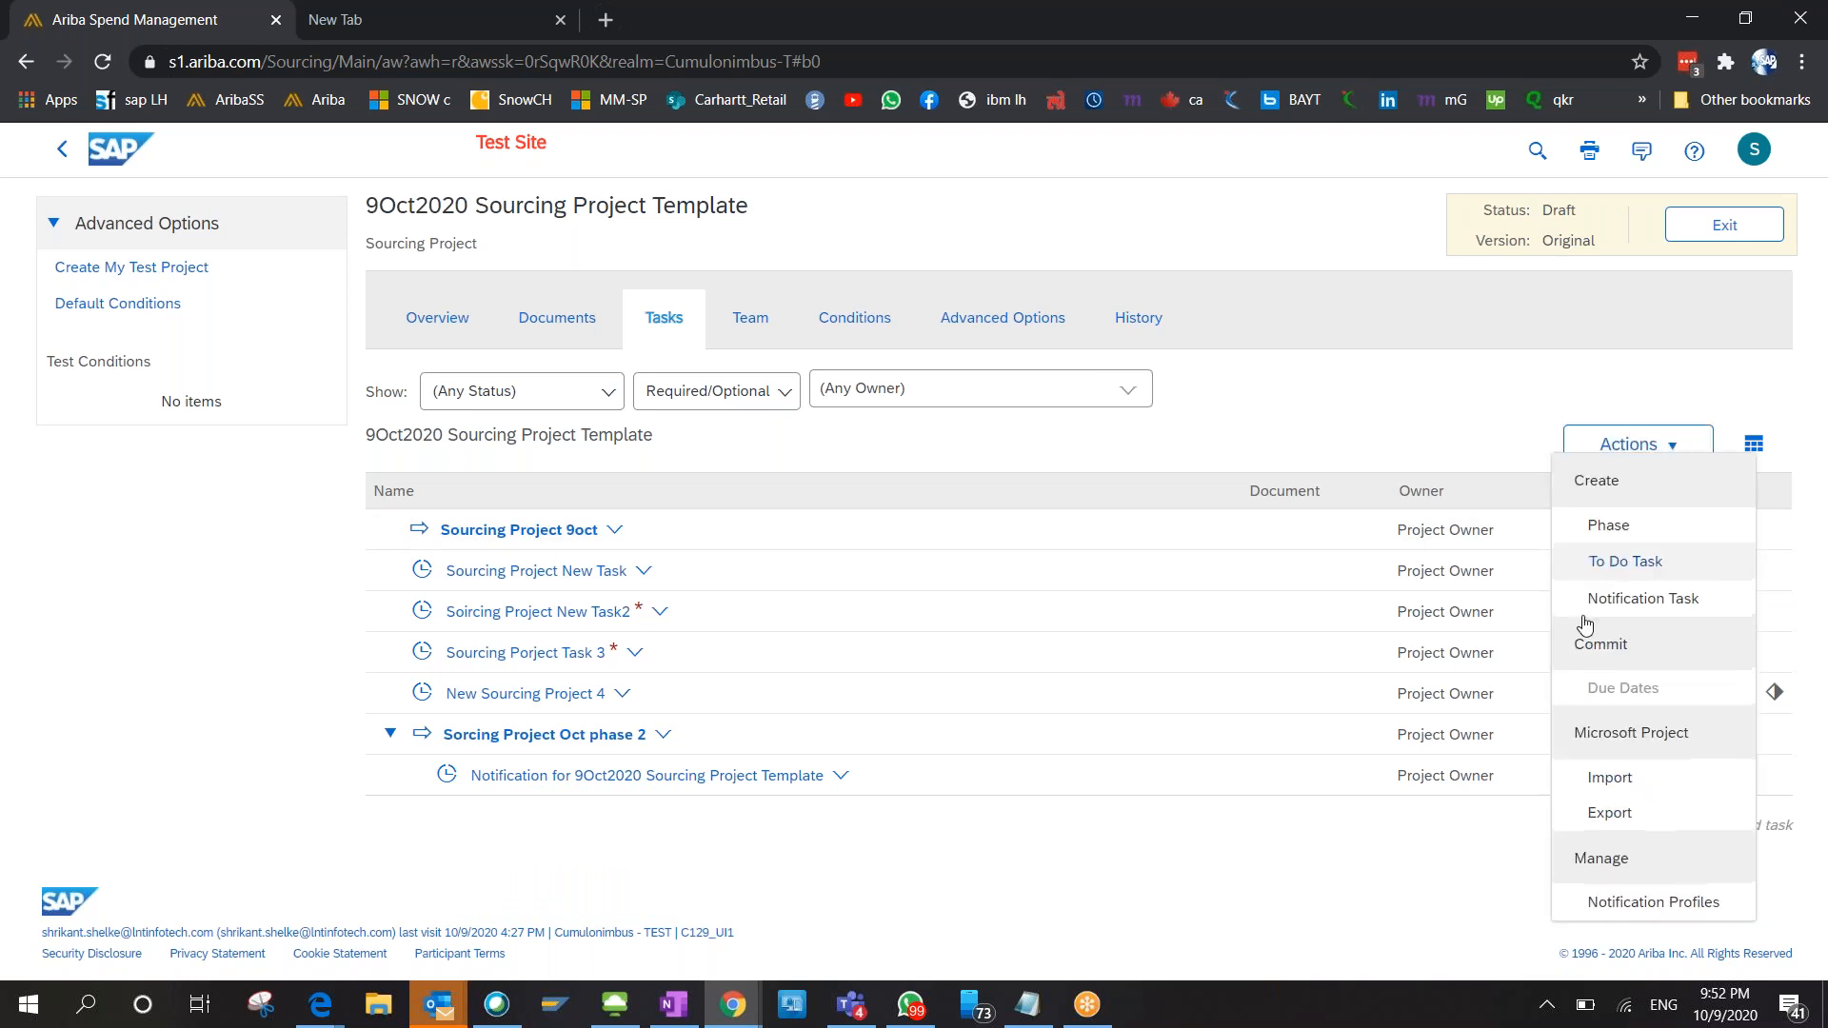
{"action": "left_click", "coordinate": [1630, 598]}
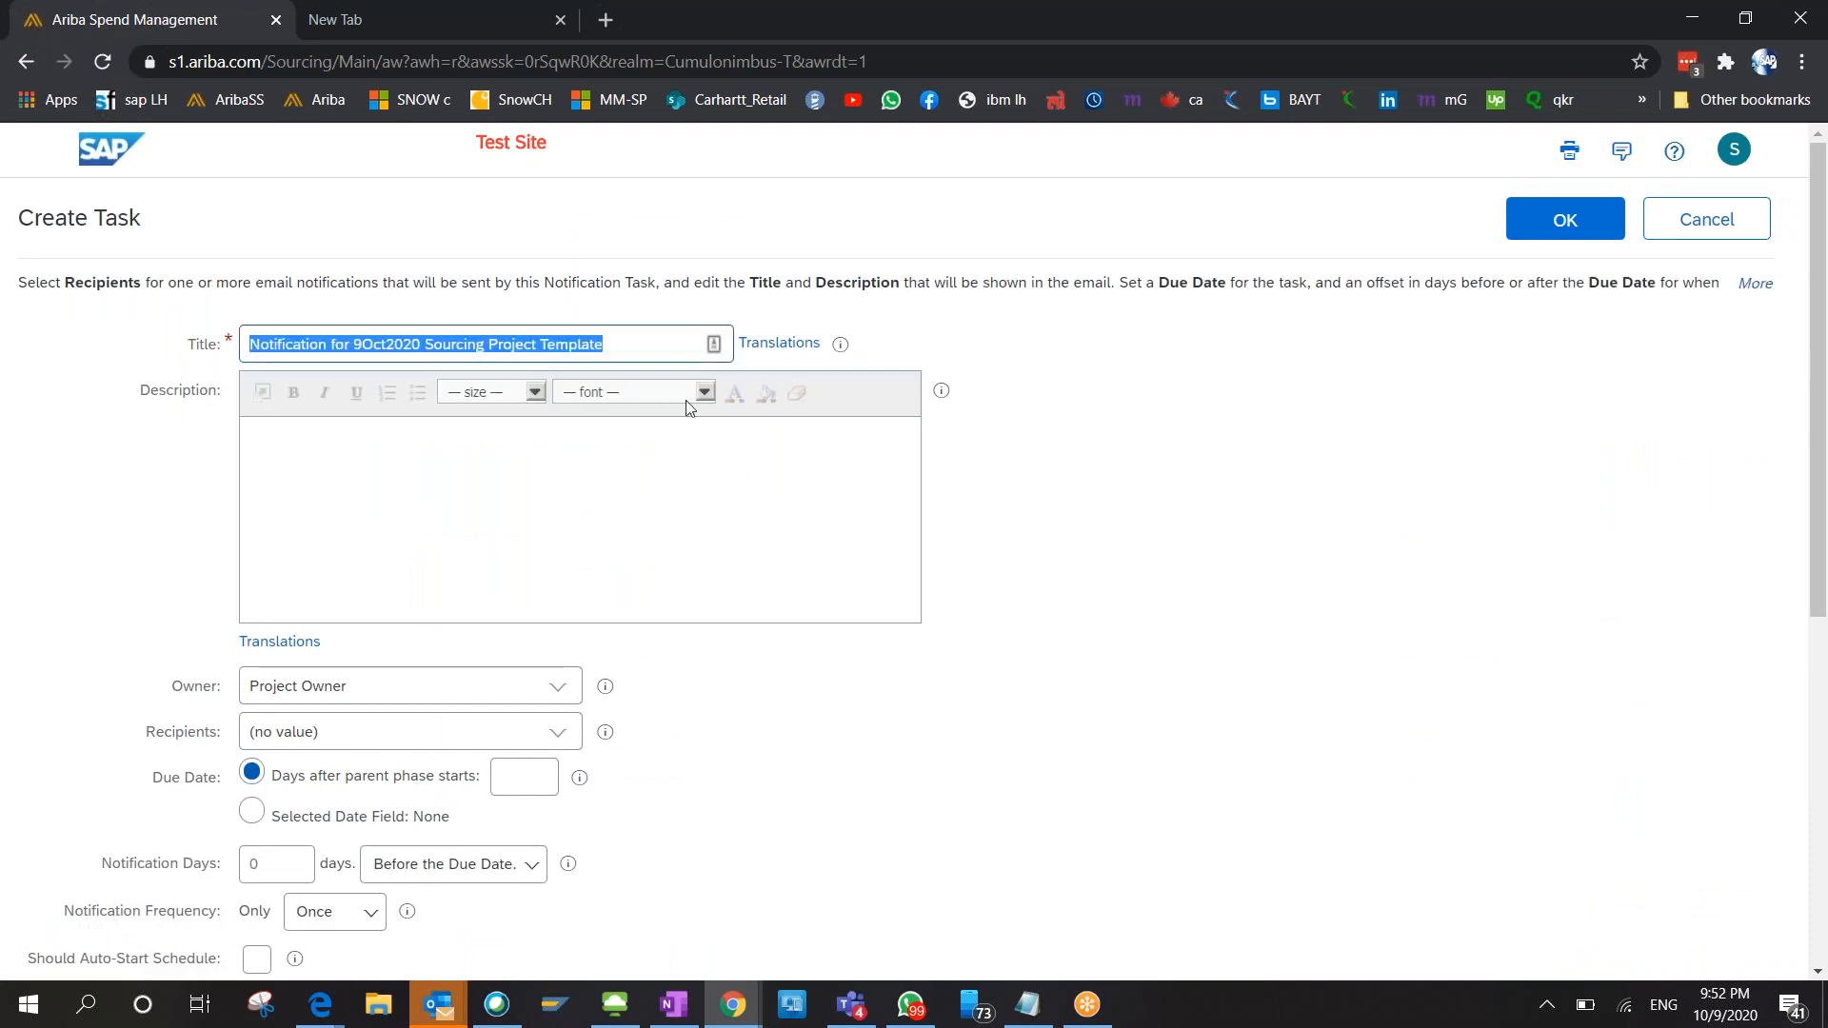
{"action": "key", "text": "BackSpace"}
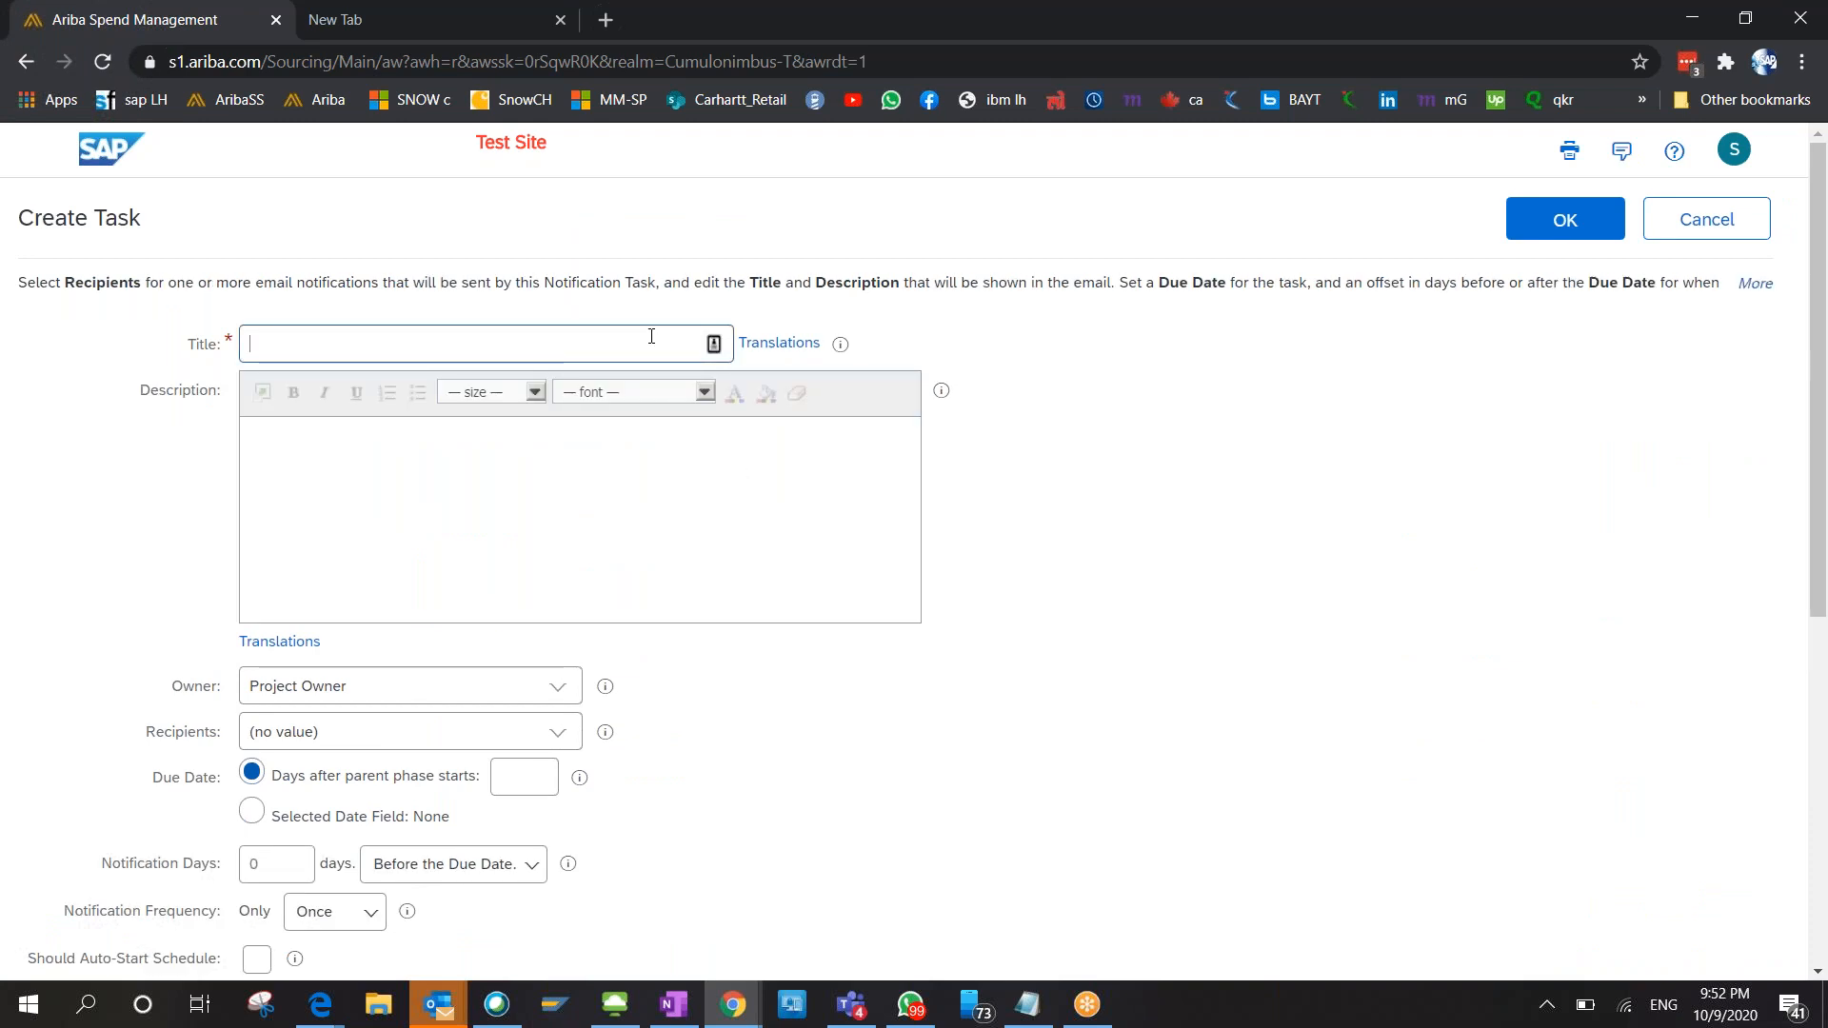
{"action": "type", "text": "Notifica"}
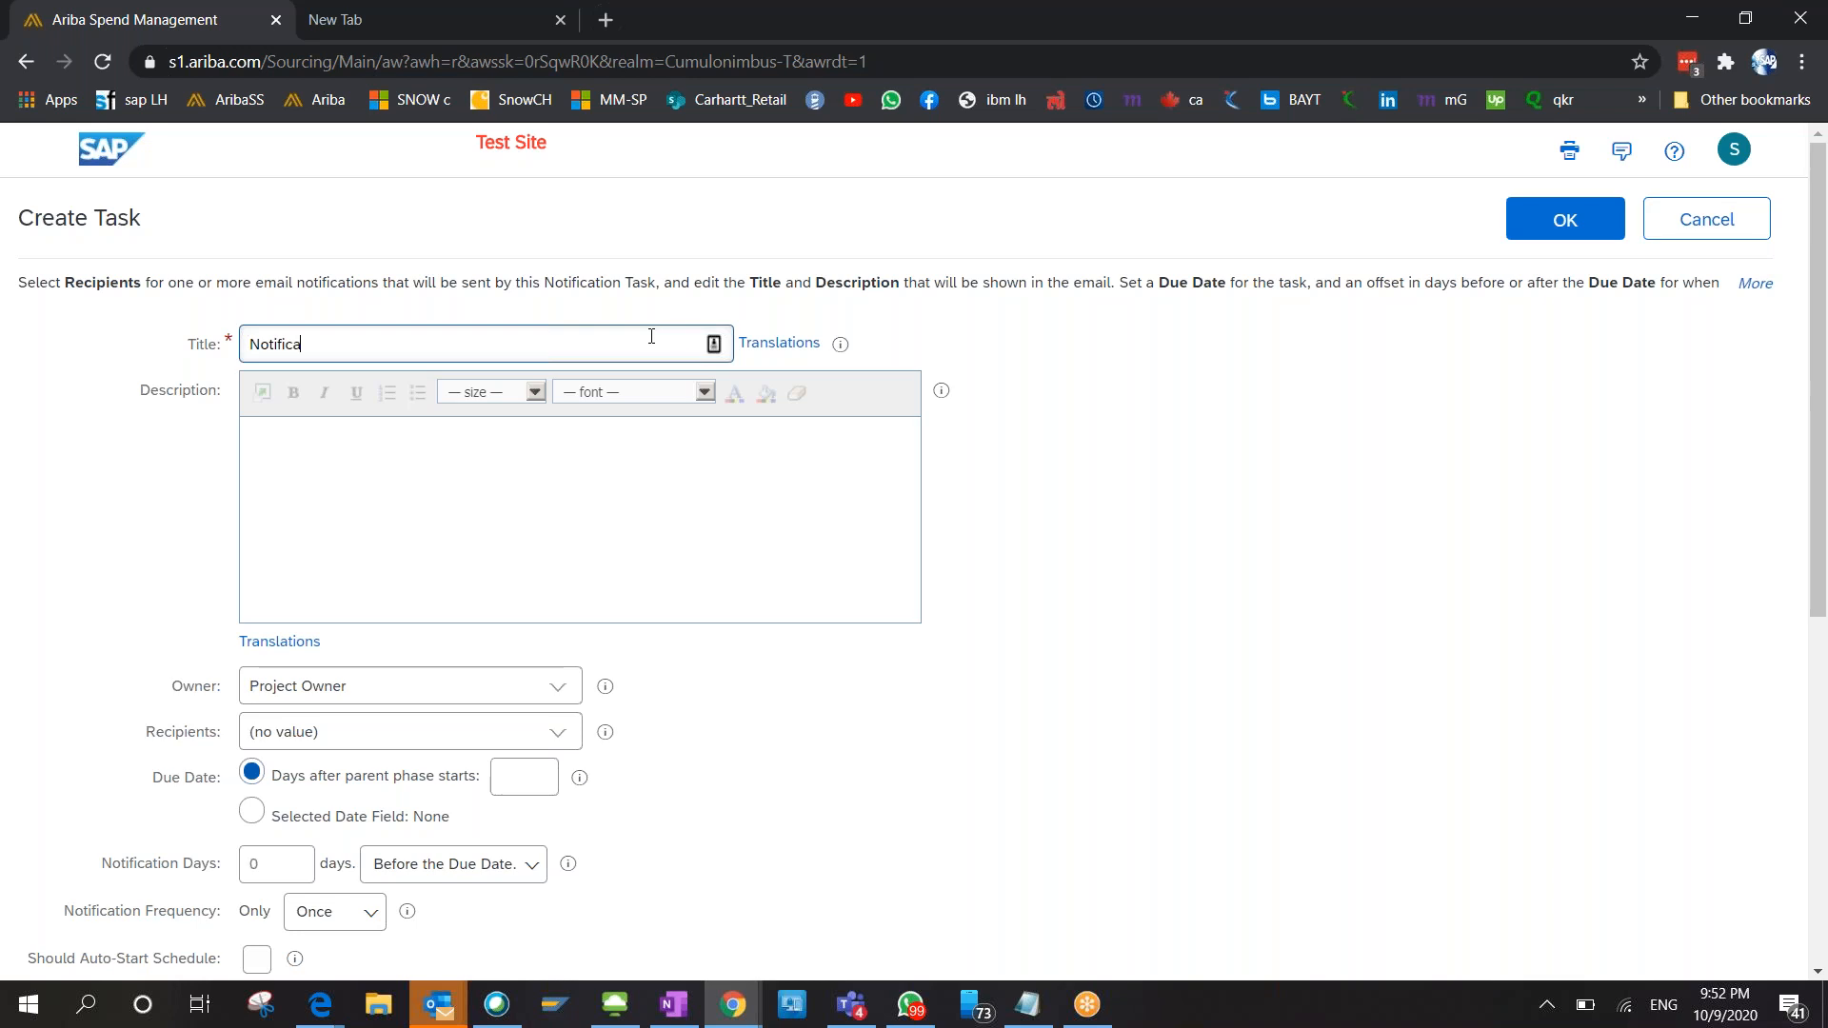
{"action": "type", "text": "tion for sourcing Porjecto"}
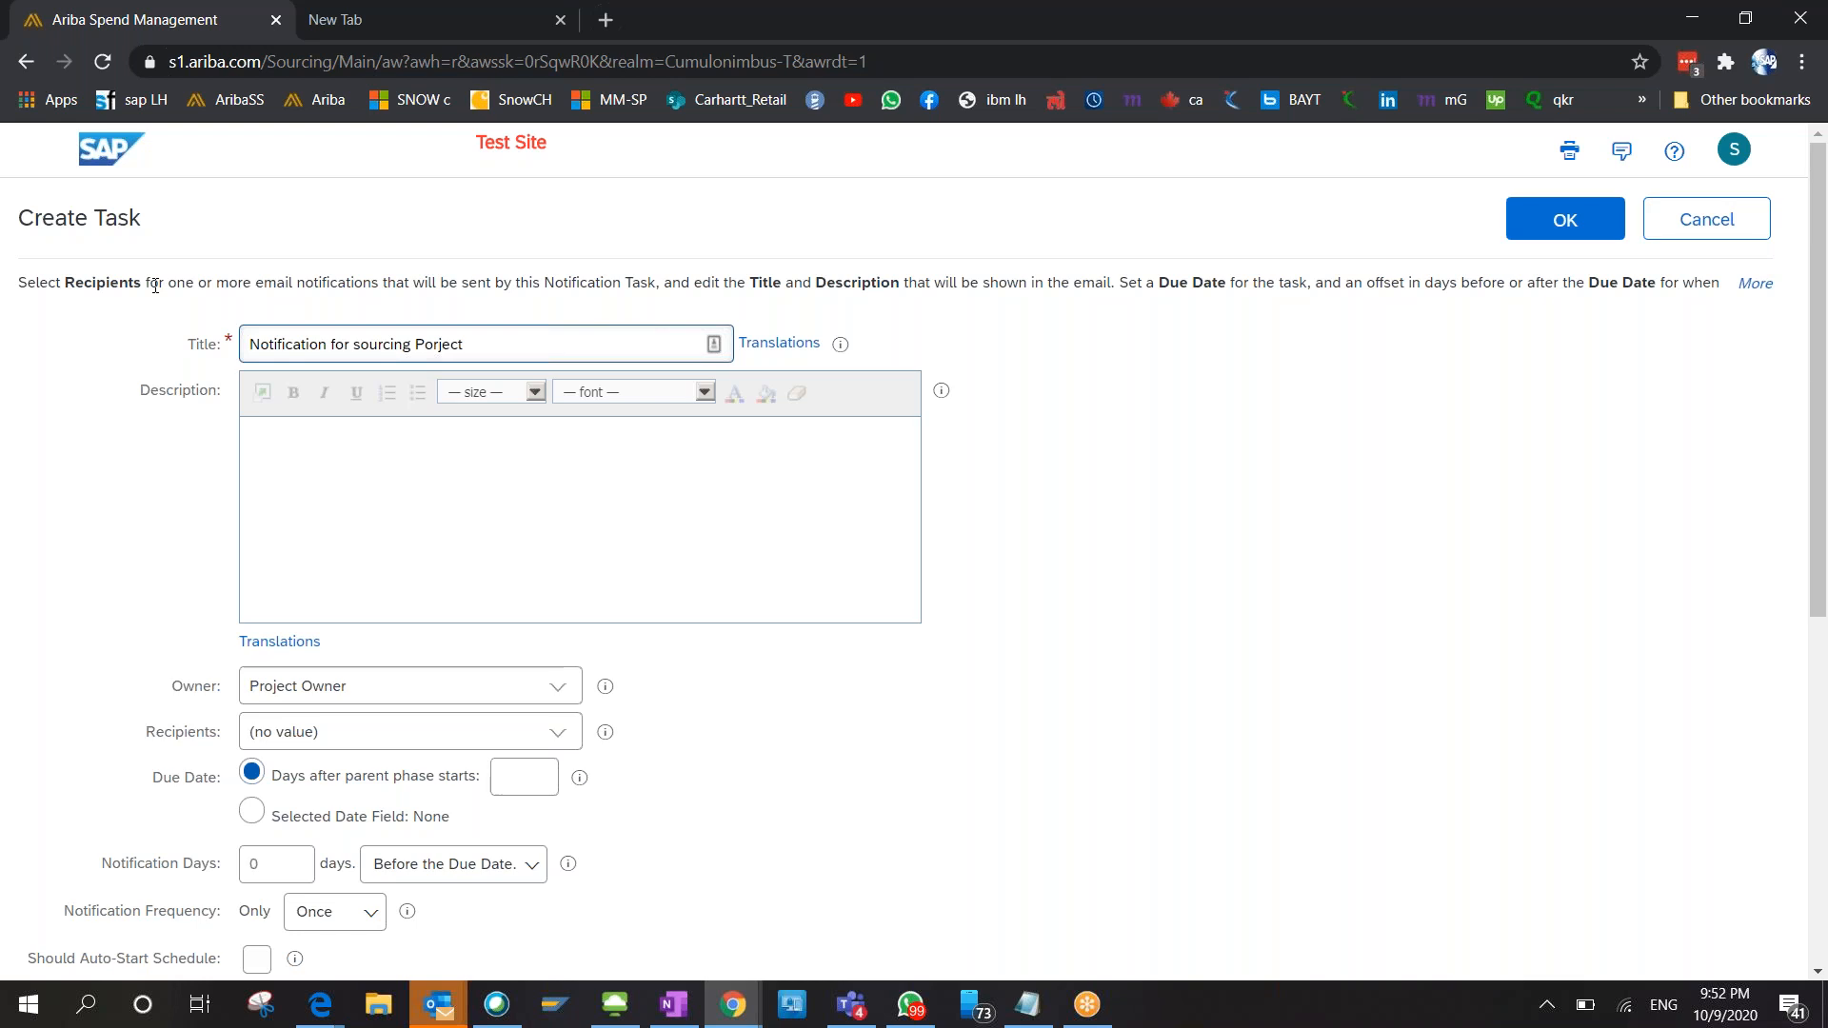
Read the full notification task instructions, and examine the form's scheduling fields and the available Owner choices.
{"action": "triple_click", "coordinate": [293, 276]}
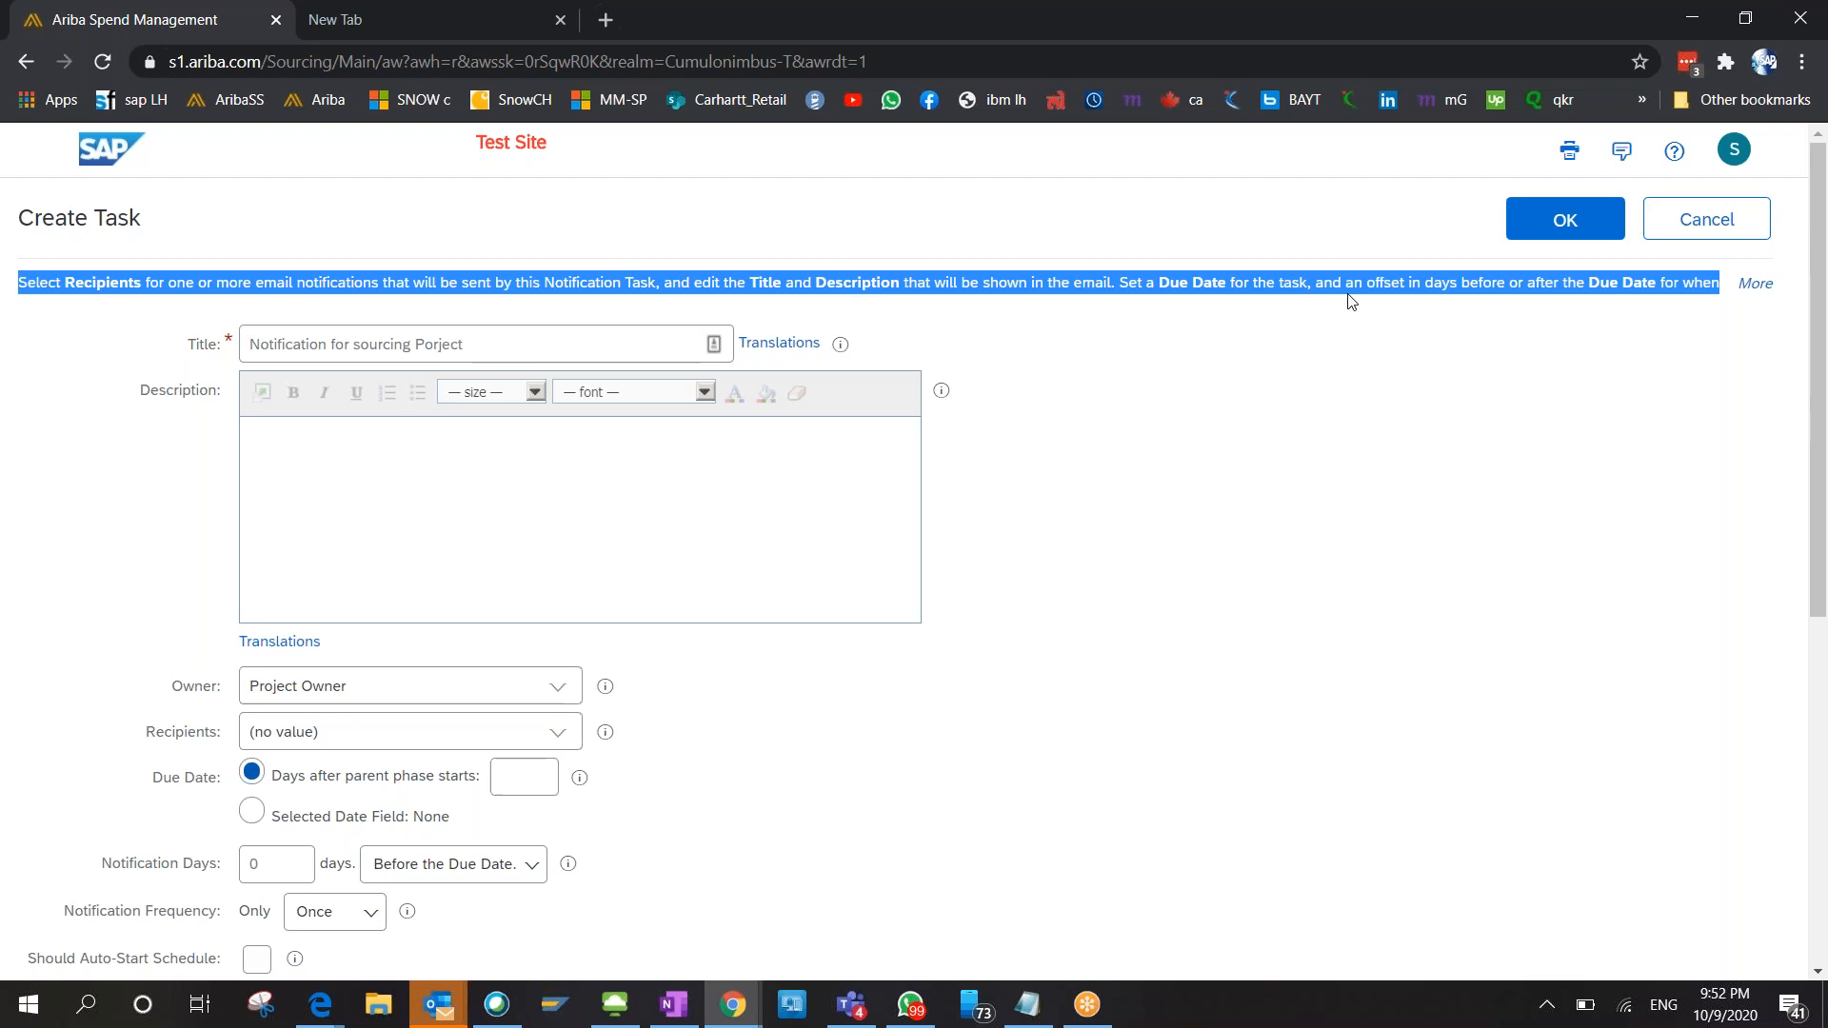
{"action": "left_click", "coordinate": [1758, 283]}
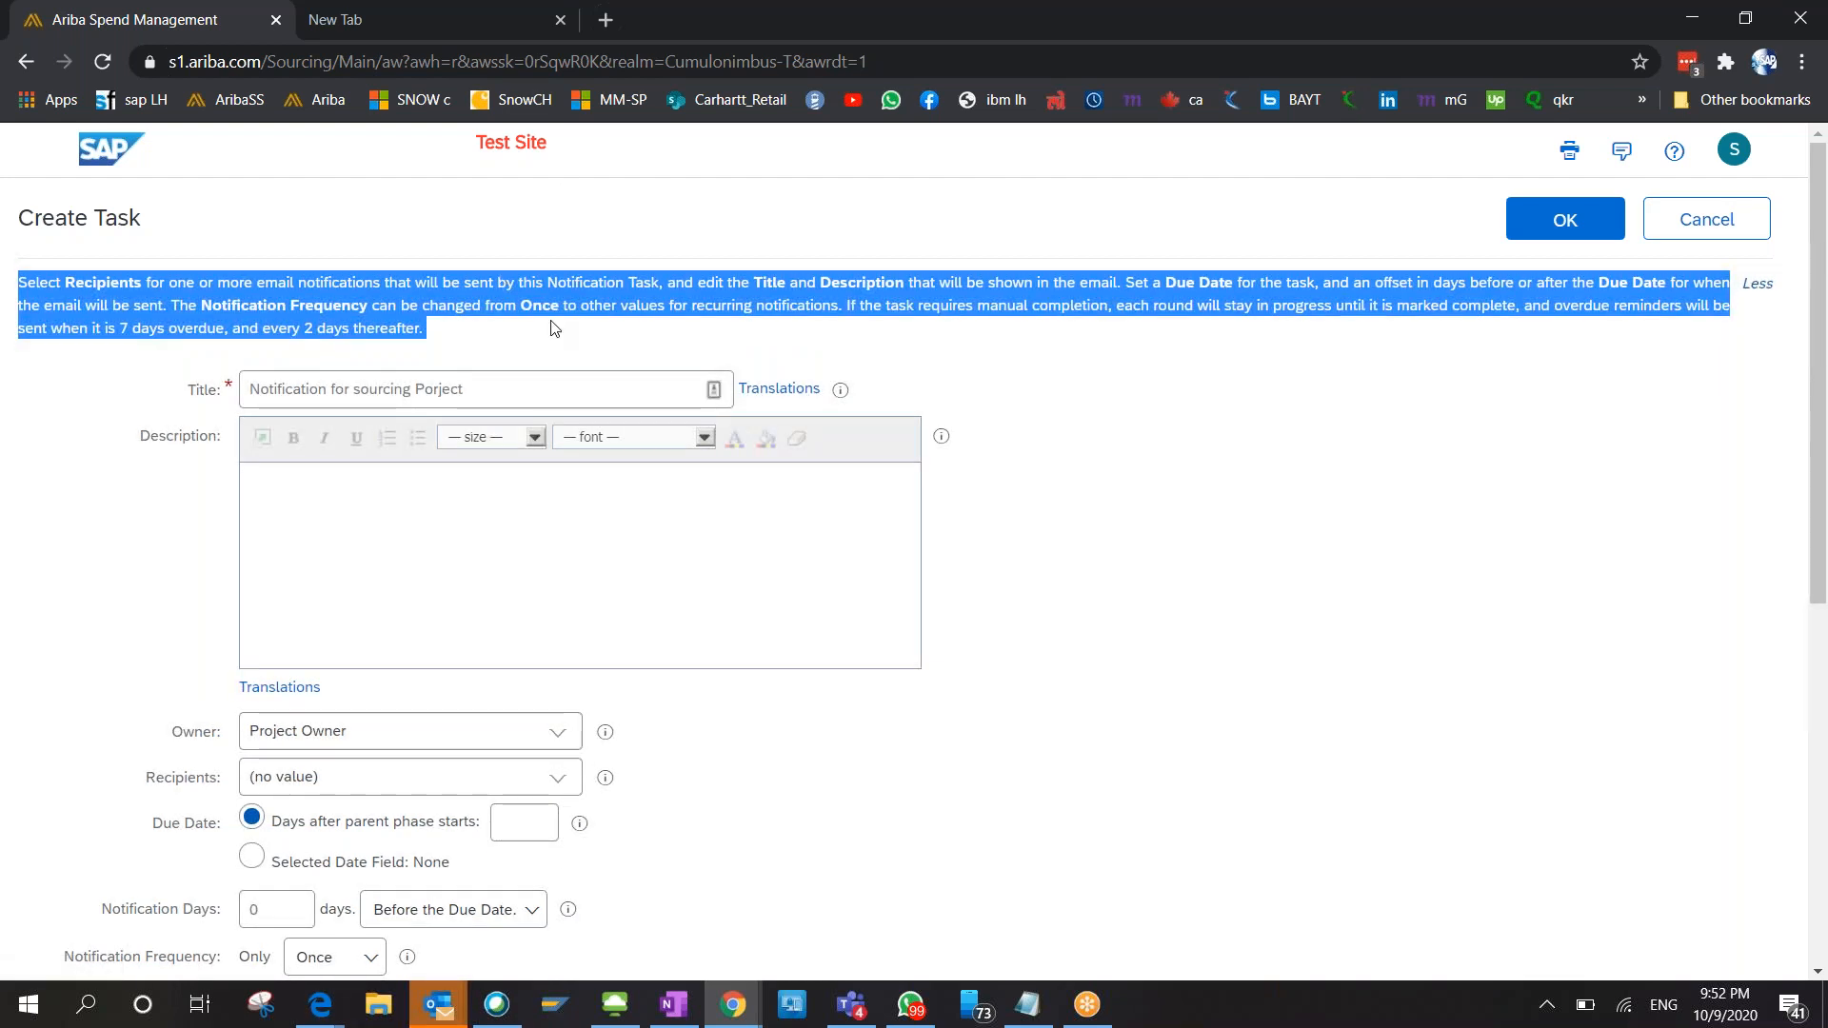
{"action": "left_click", "coordinate": [942, 764]}
{"action": "scroll", "coordinate": [946, 767], "scroll_direction": "down", "scroll_amount": 6}
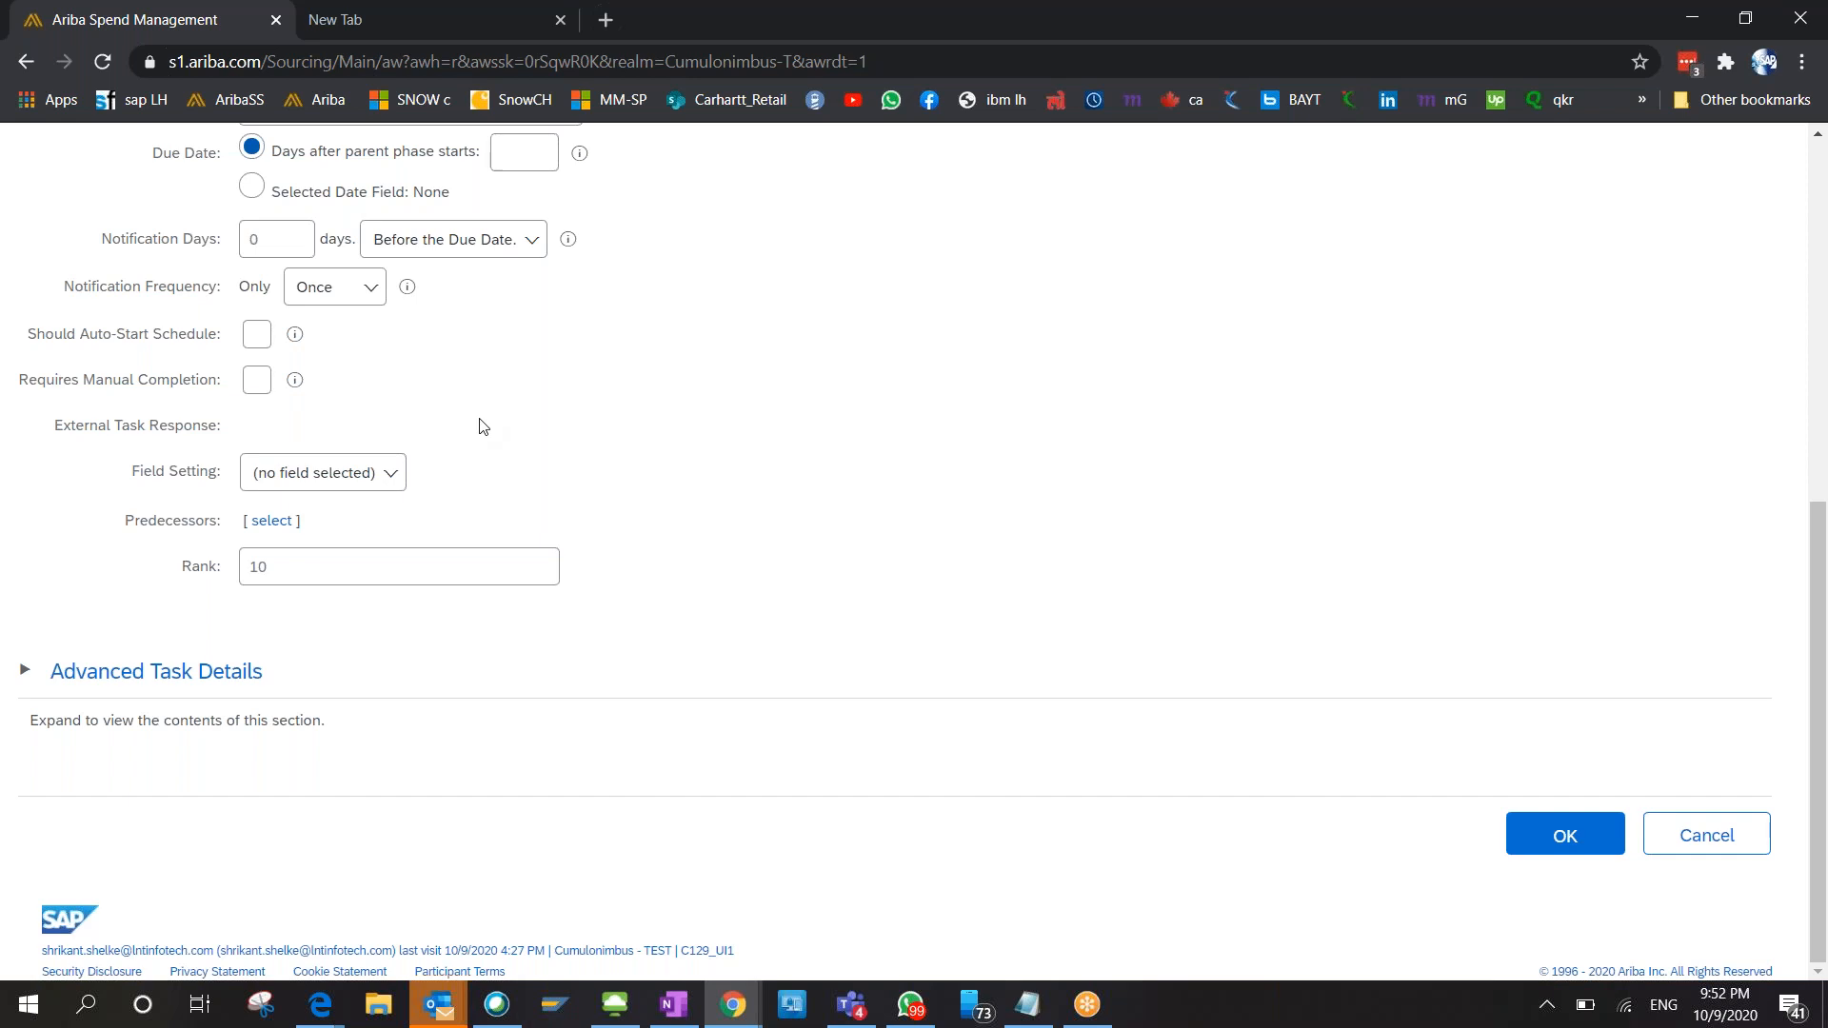
{"action": "scroll", "coordinate": [483, 426], "scroll_direction": "up", "scroll_amount": 7}
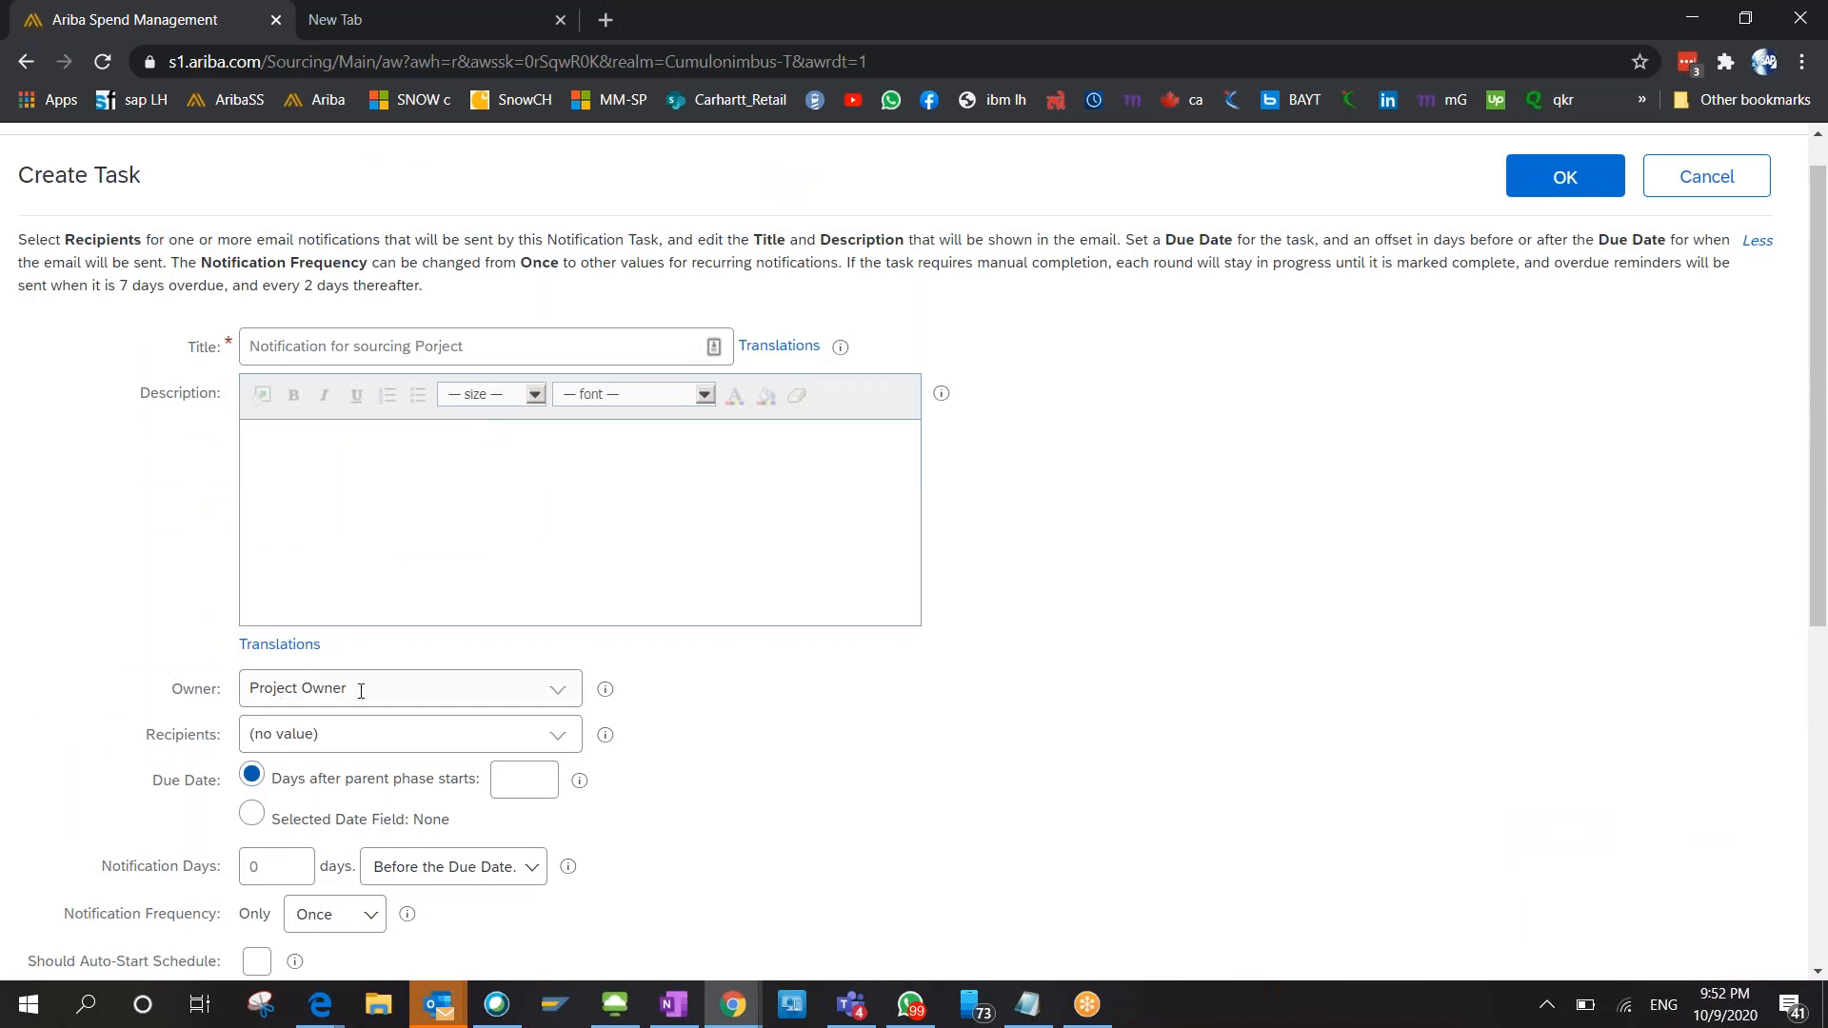
{"action": "left_click", "coordinate": [555, 689]}
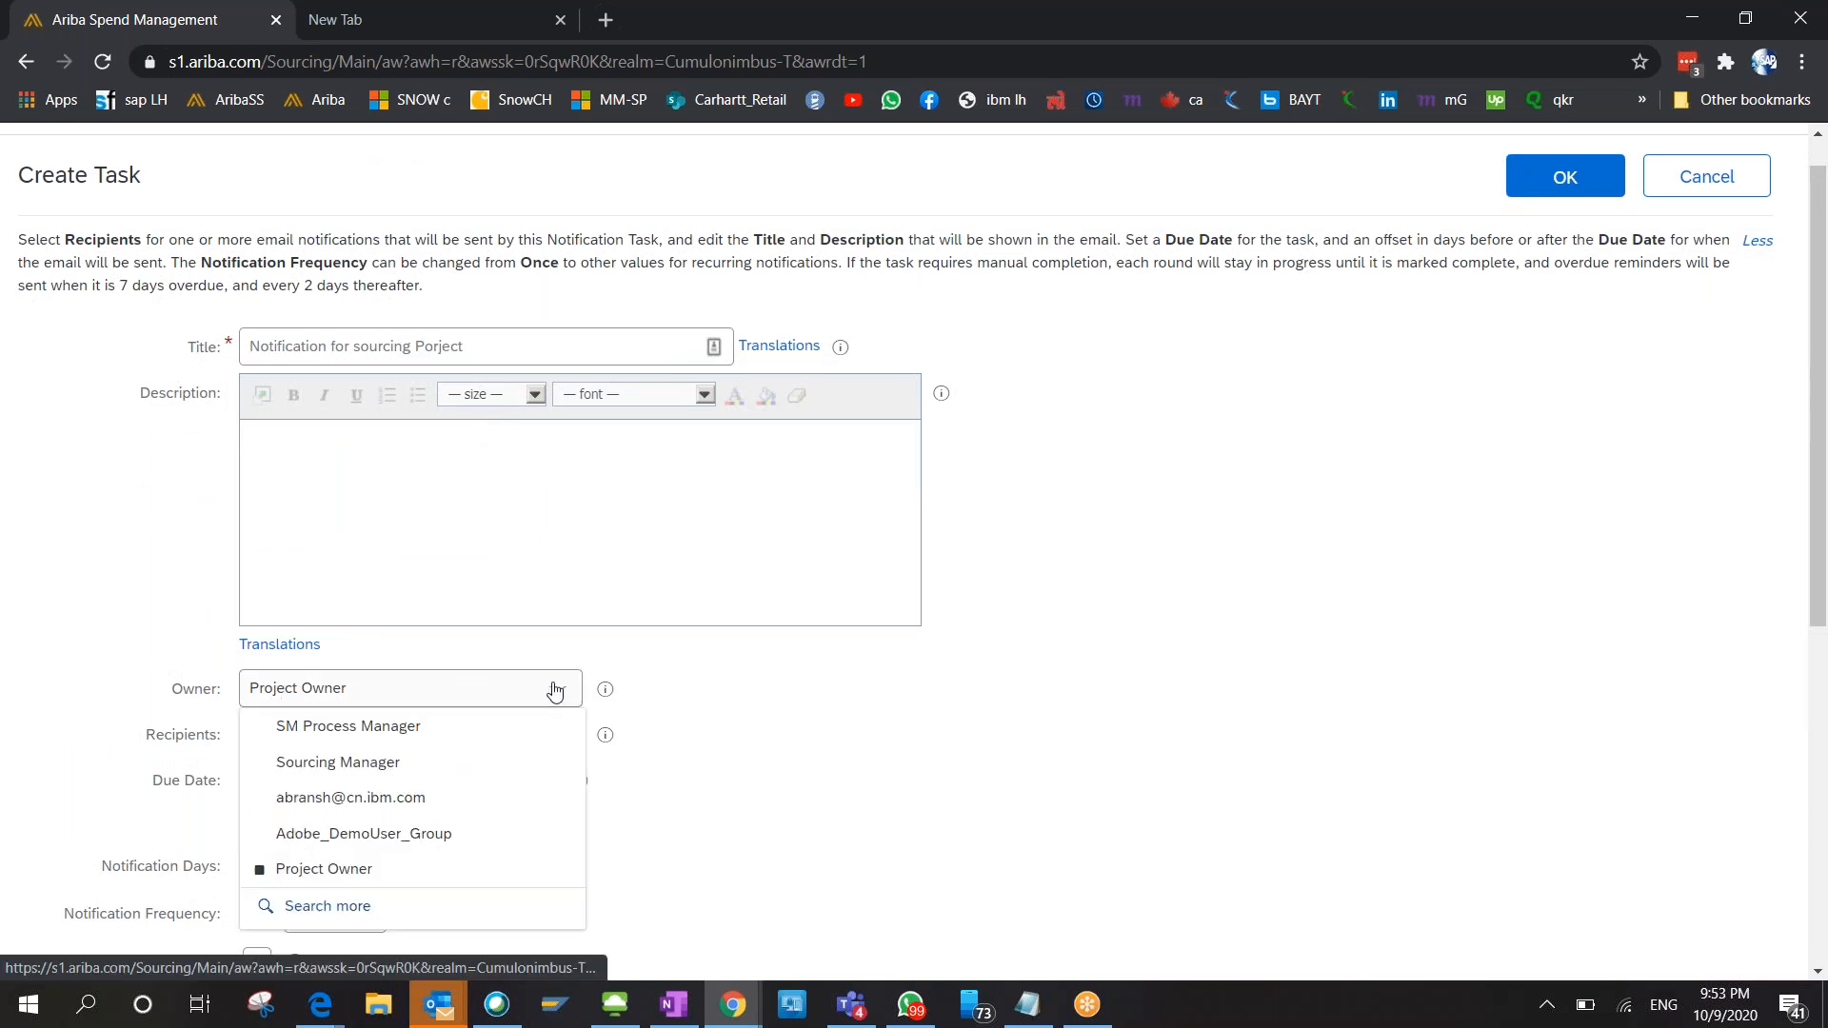
{"action": "left_click", "coordinate": [555, 692]}
{"action": "left_click", "coordinate": [555, 692]}
{"action": "left_click", "coordinate": [966, 682]}
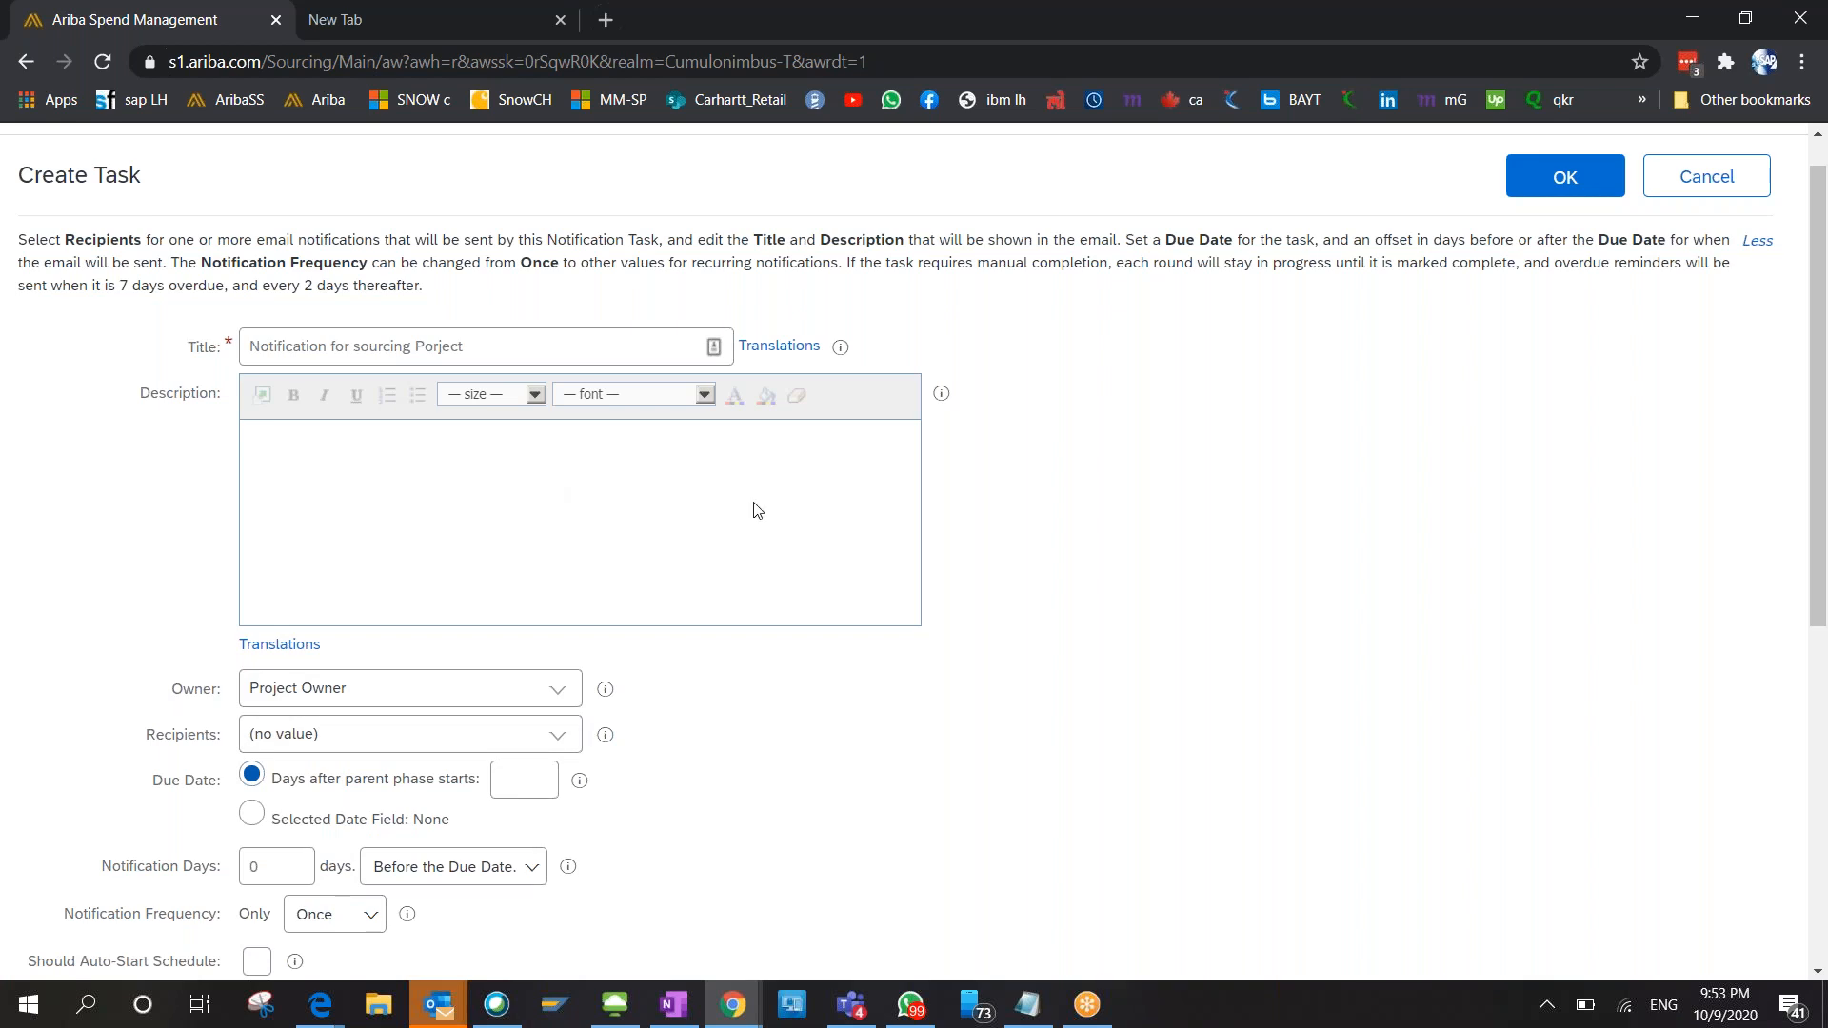
Add the listed user's e-mail account and Surrogate Bidders as the notification task's recipients, and reread the instruction about selecting recipients.
{"action": "left_click", "coordinate": [557, 740]}
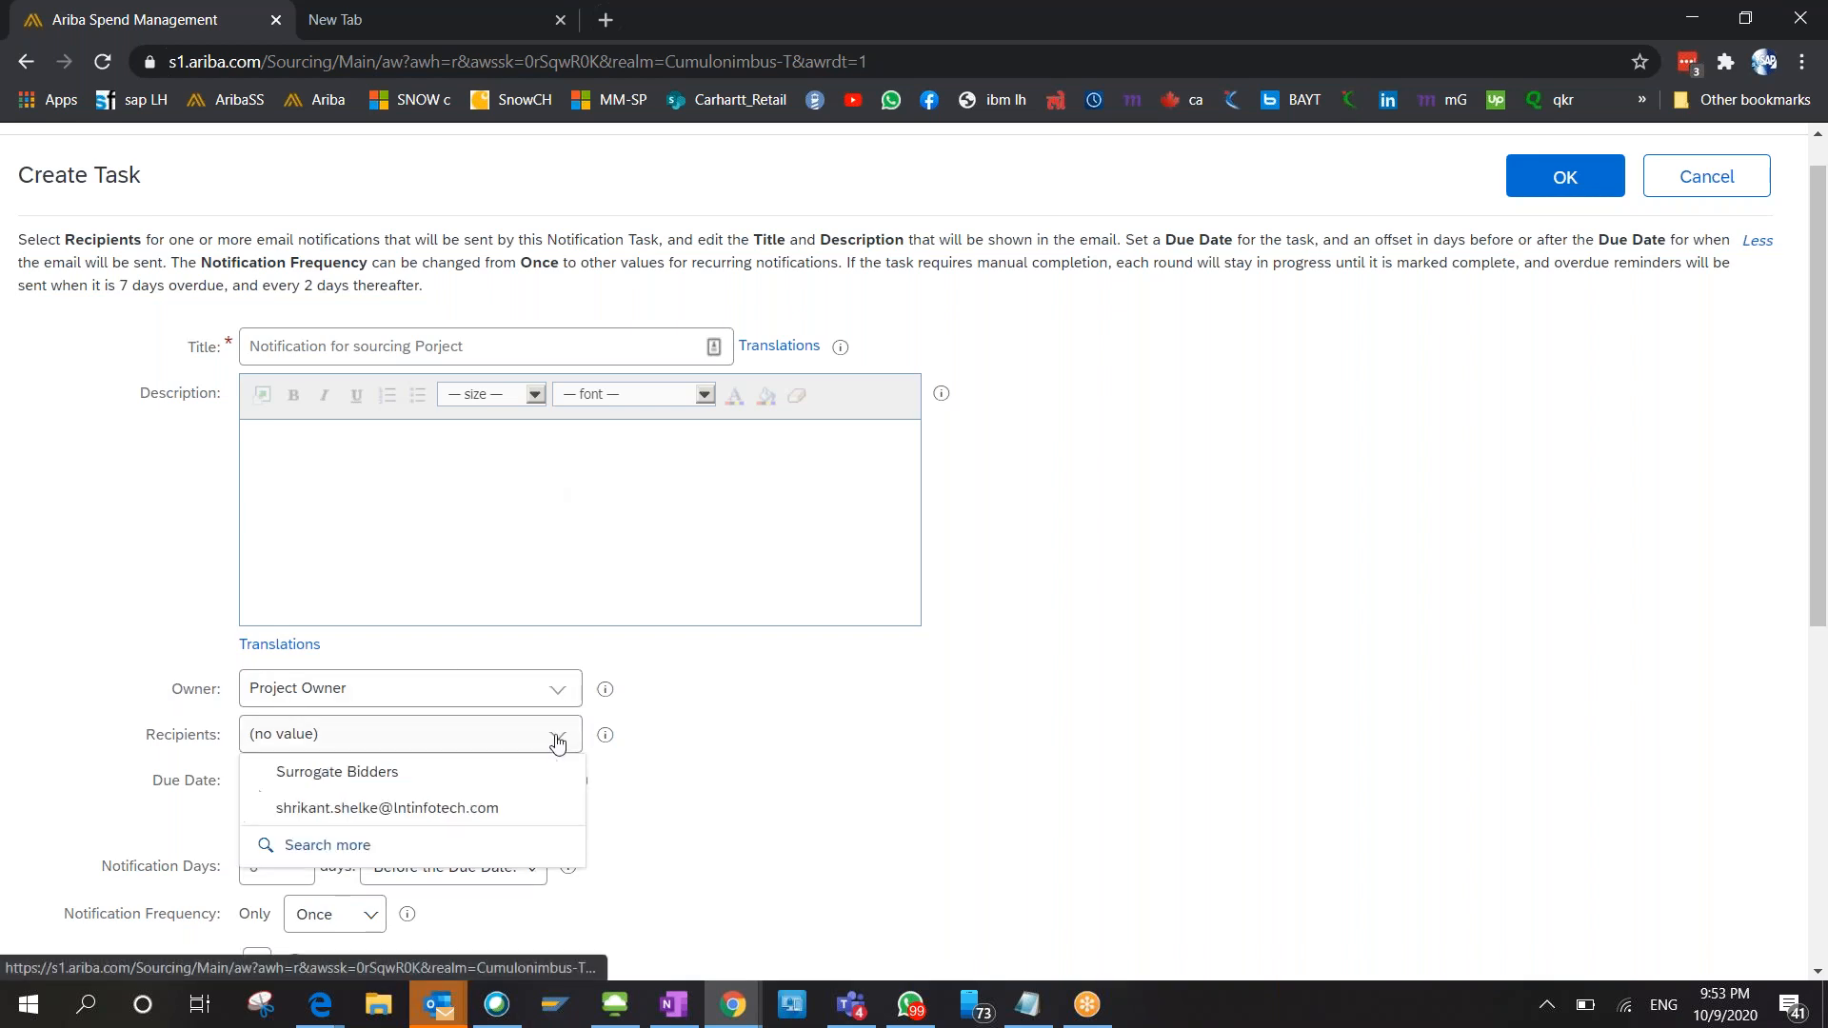
{"action": "left_click", "coordinate": [371, 817]}
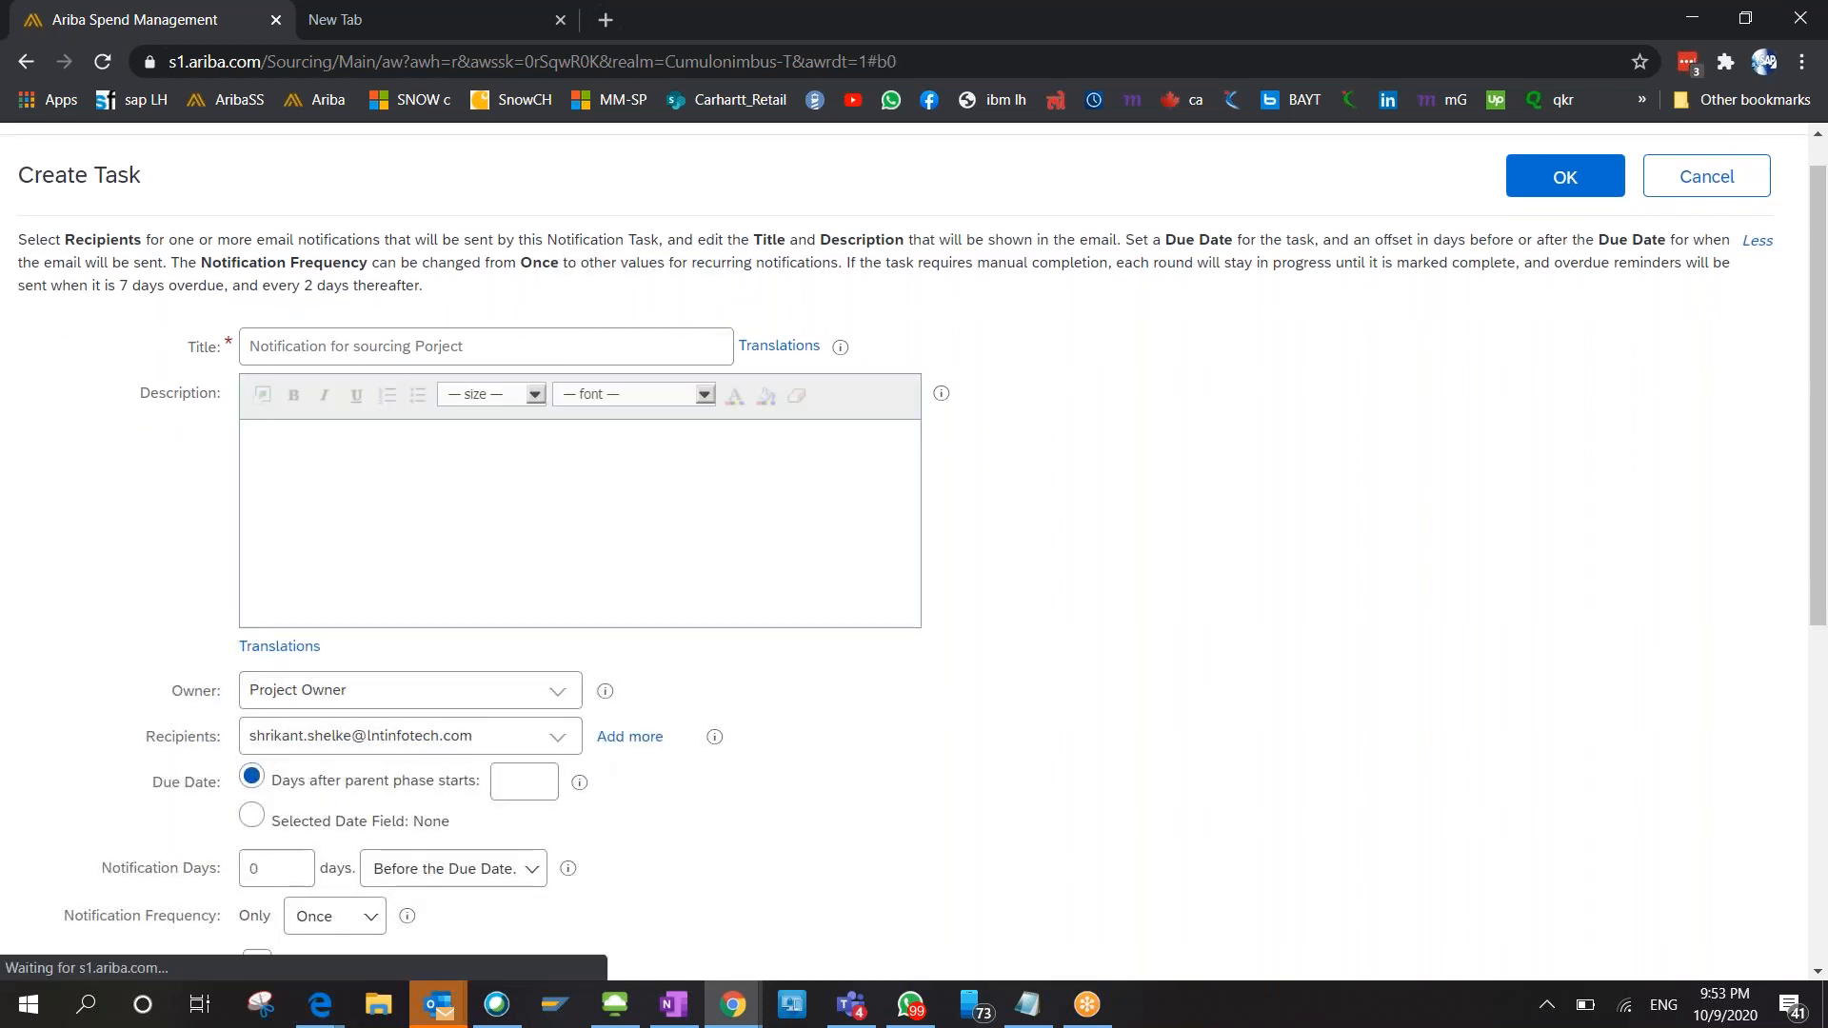
{"action": "left_click", "coordinate": [557, 751]}
{"action": "left_click", "coordinate": [455, 773]}
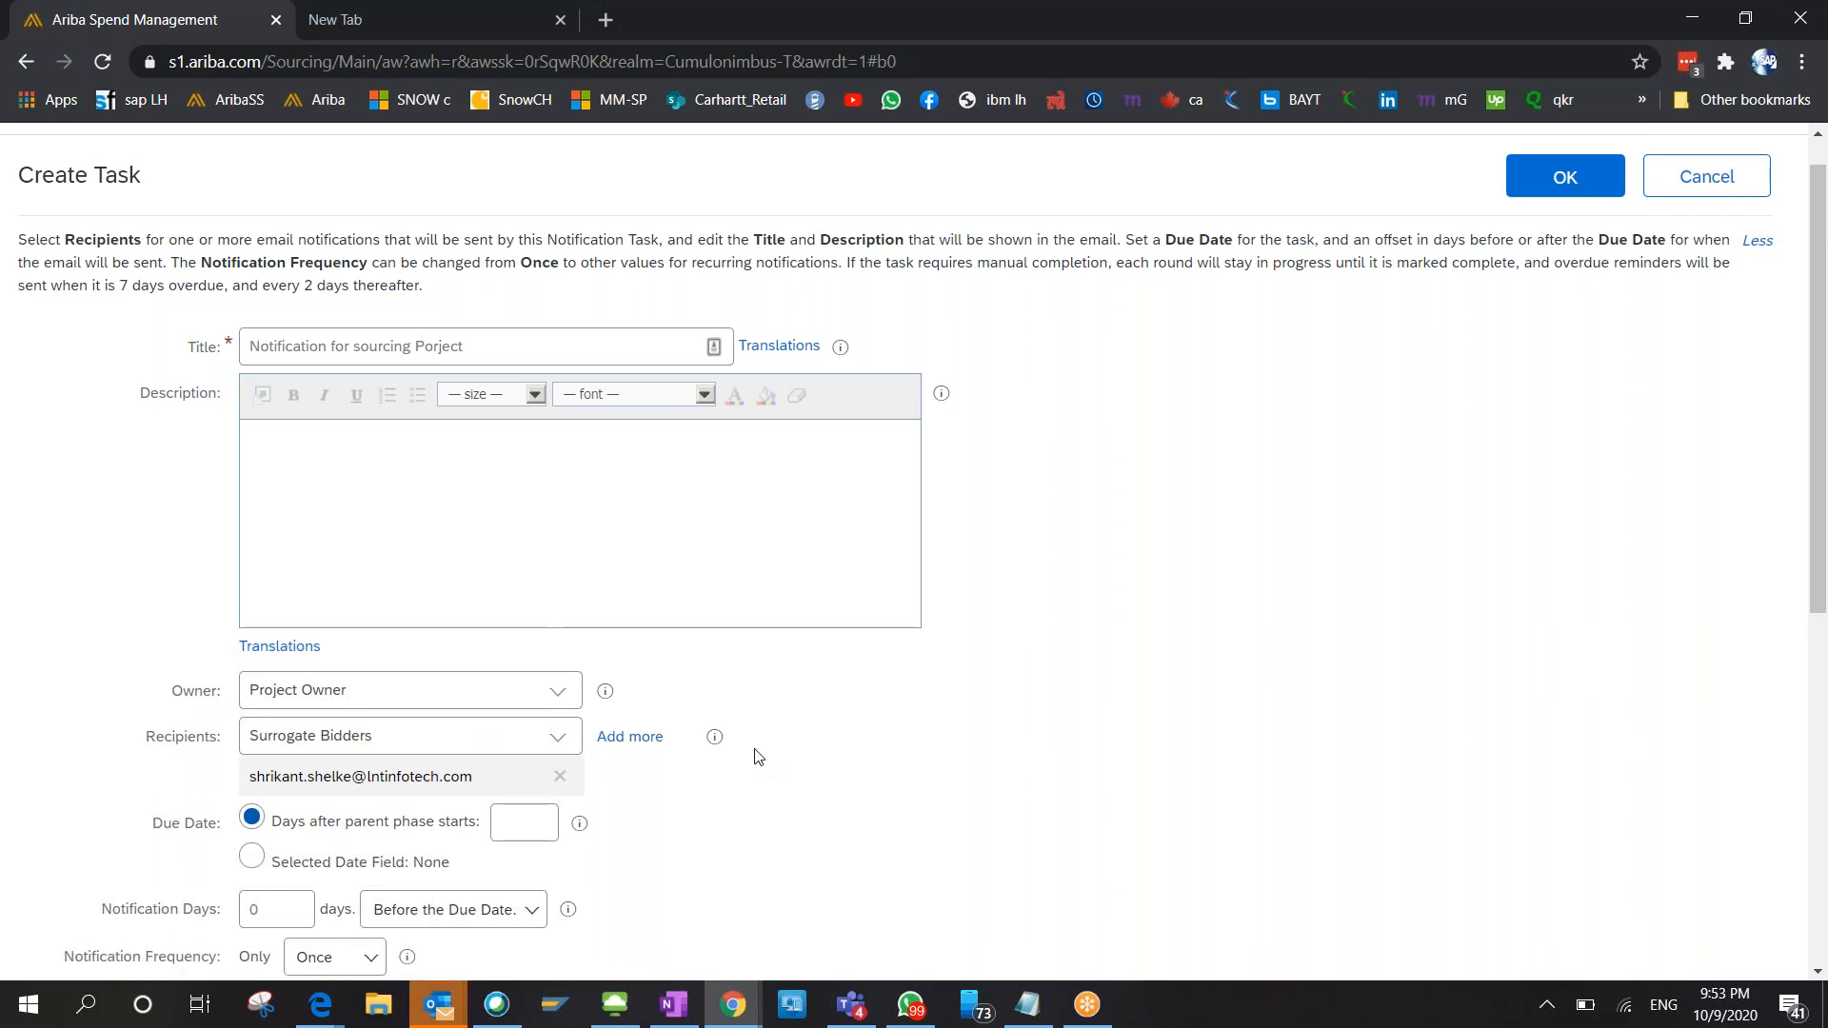
{"action": "left_click", "coordinate": [623, 741]}
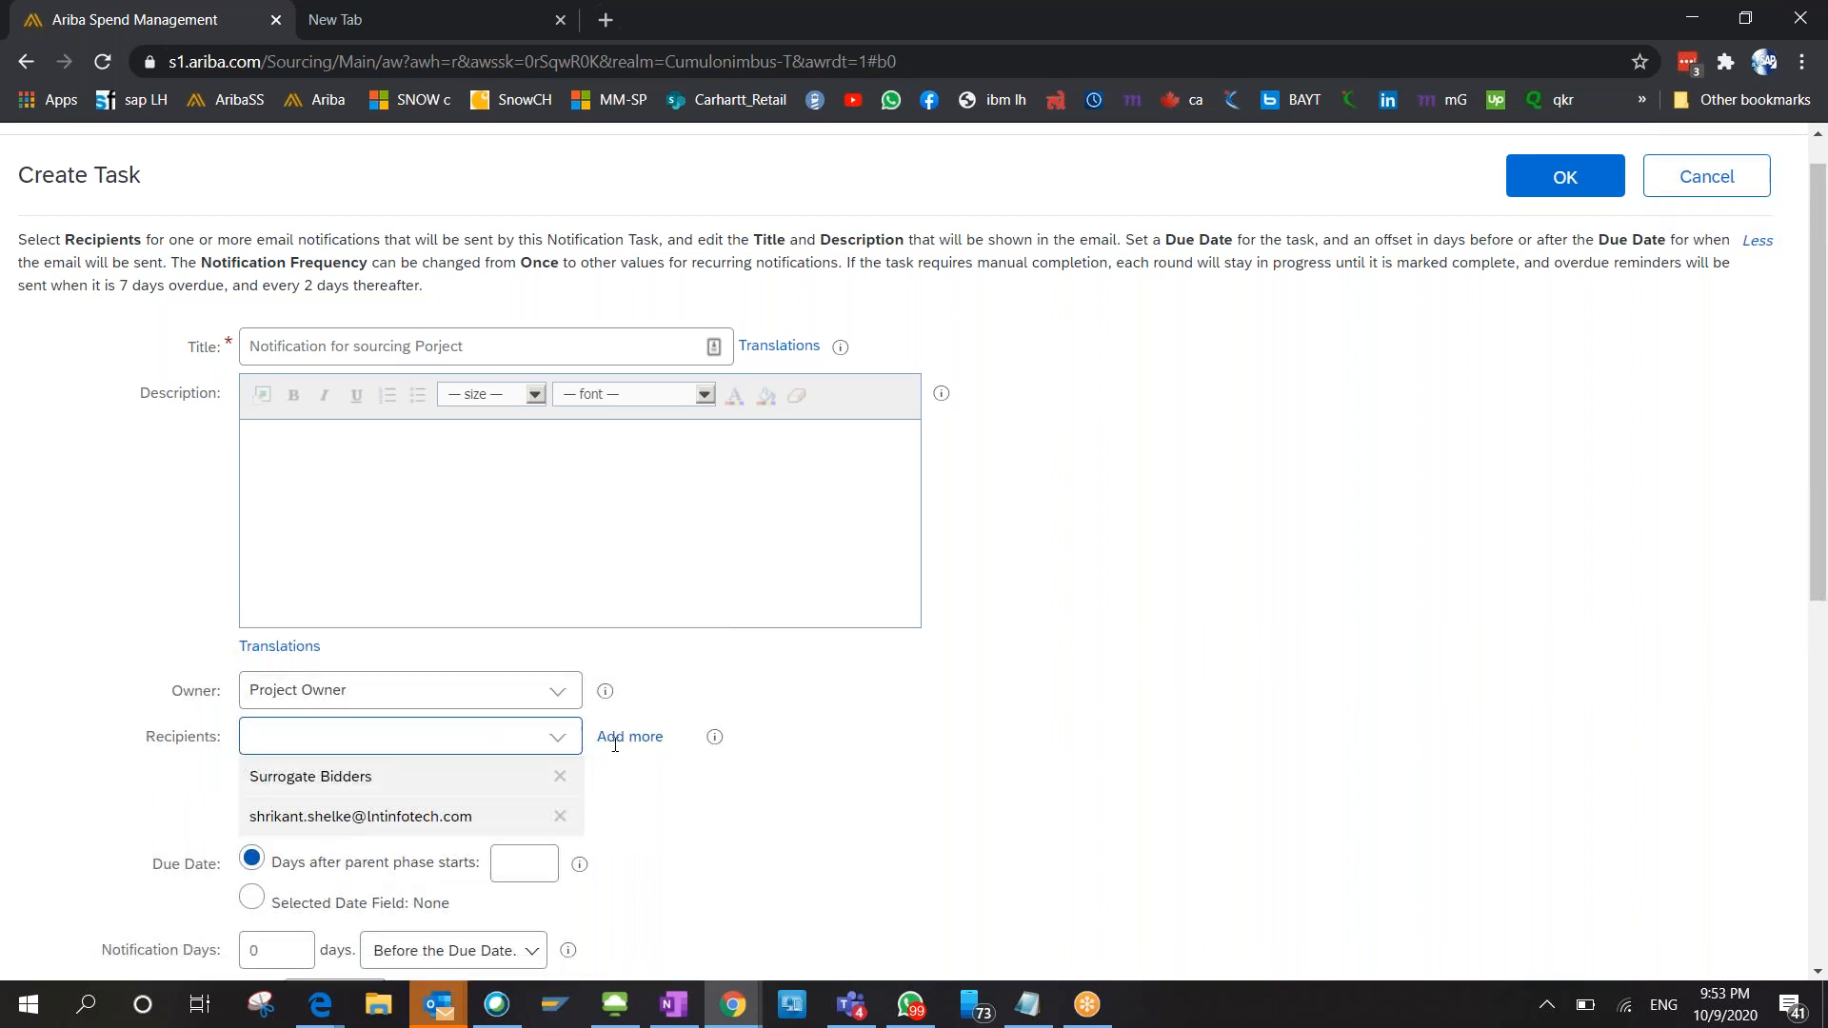
{"action": "left_click", "coordinate": [556, 739]}
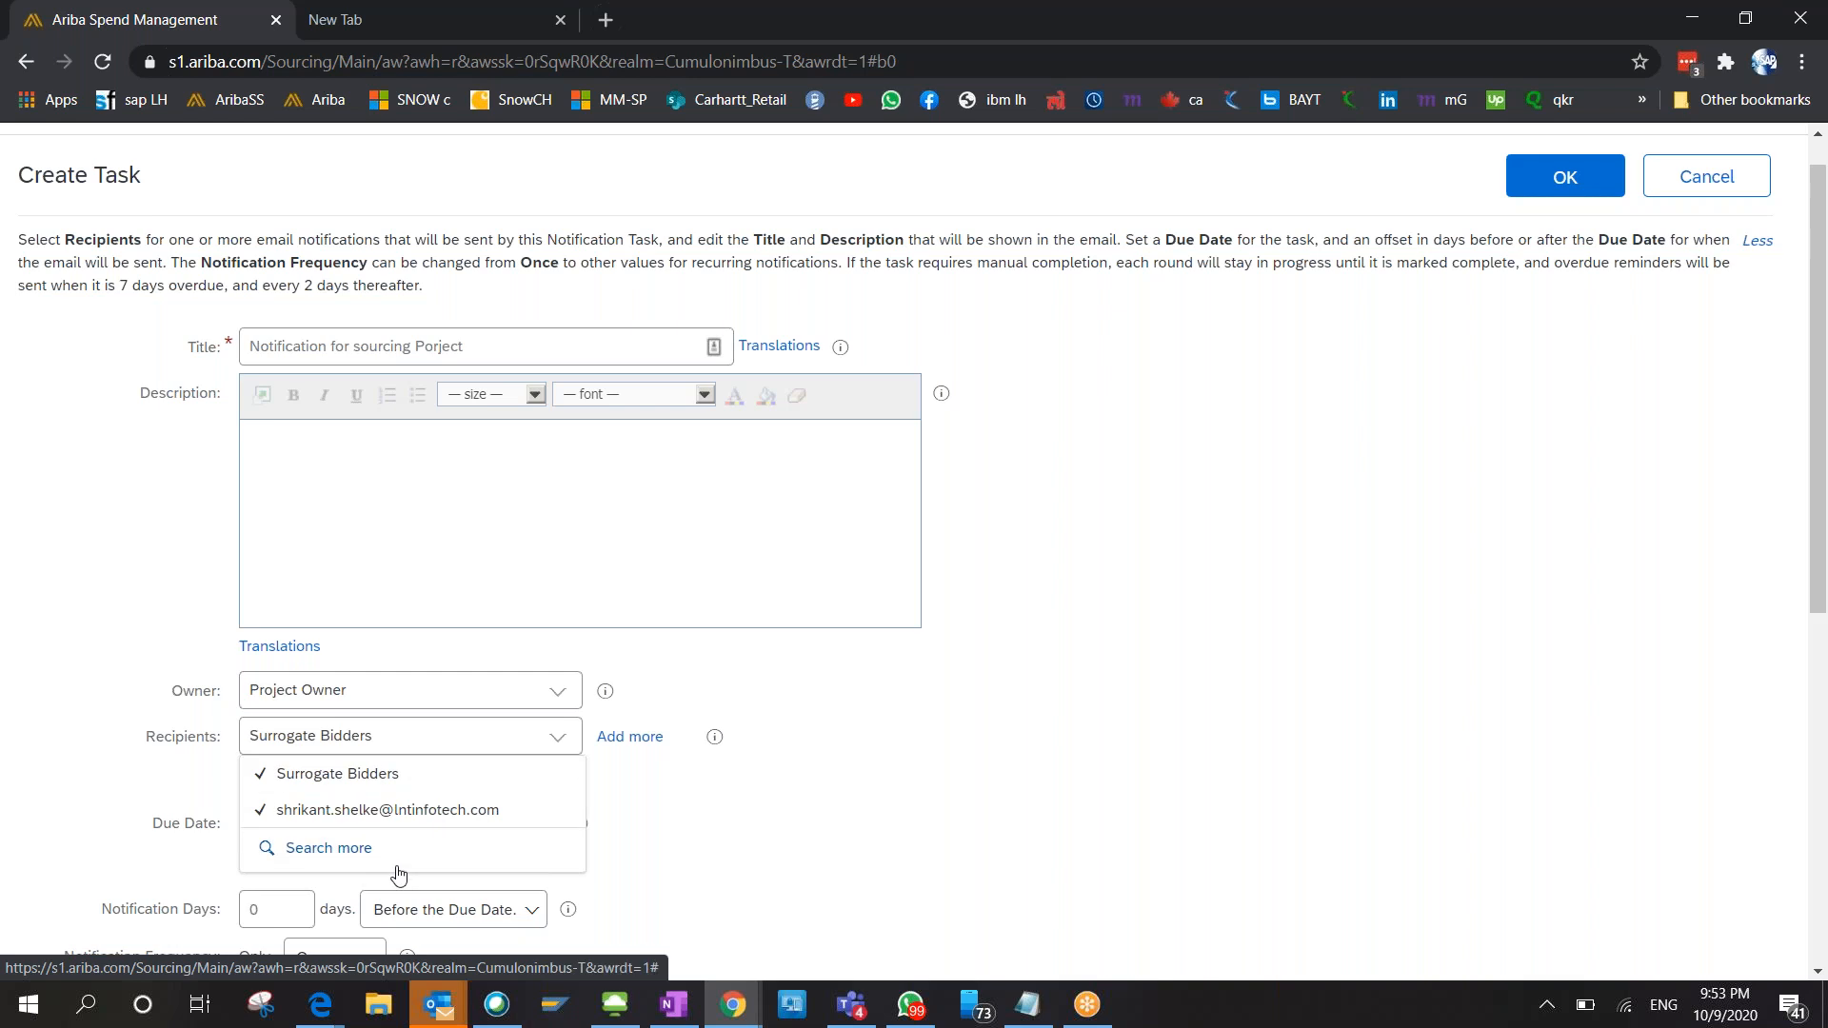
{"action": "left_click", "coordinate": [828, 746]}
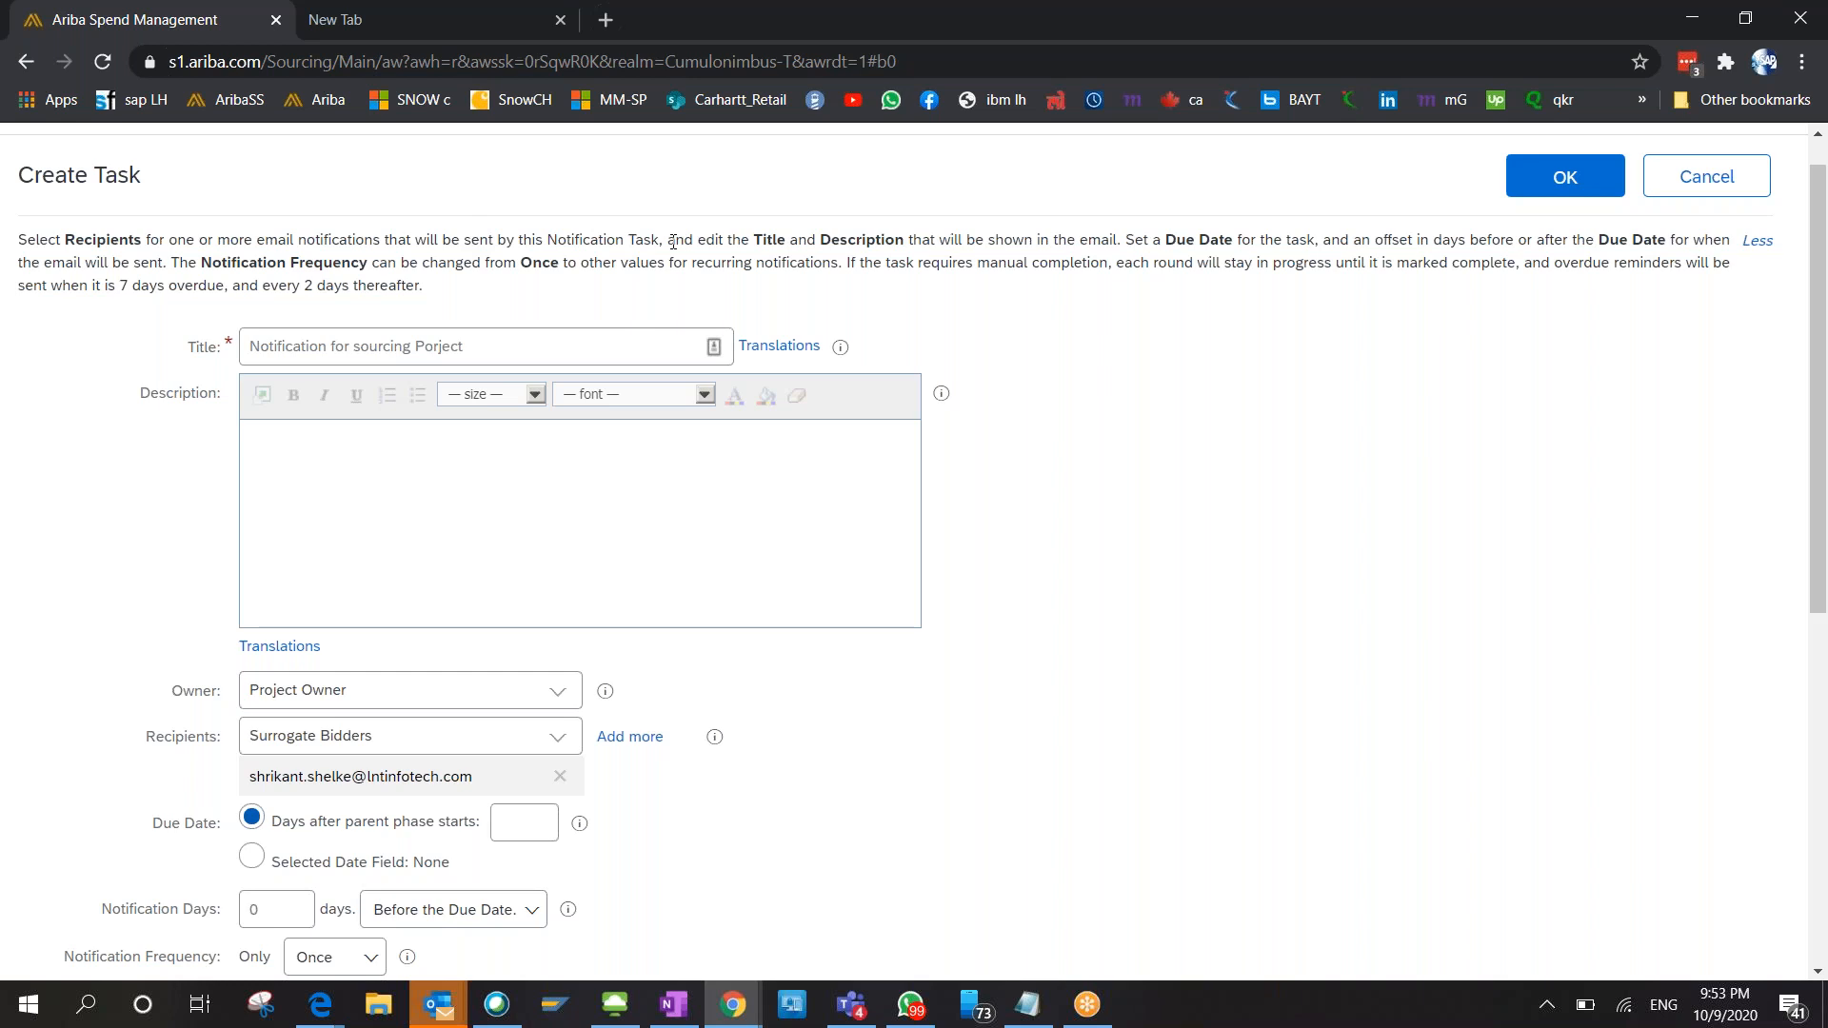
{"action": "left_click_drag", "start_coordinate": [673, 241], "coordinate": [12, 237]}
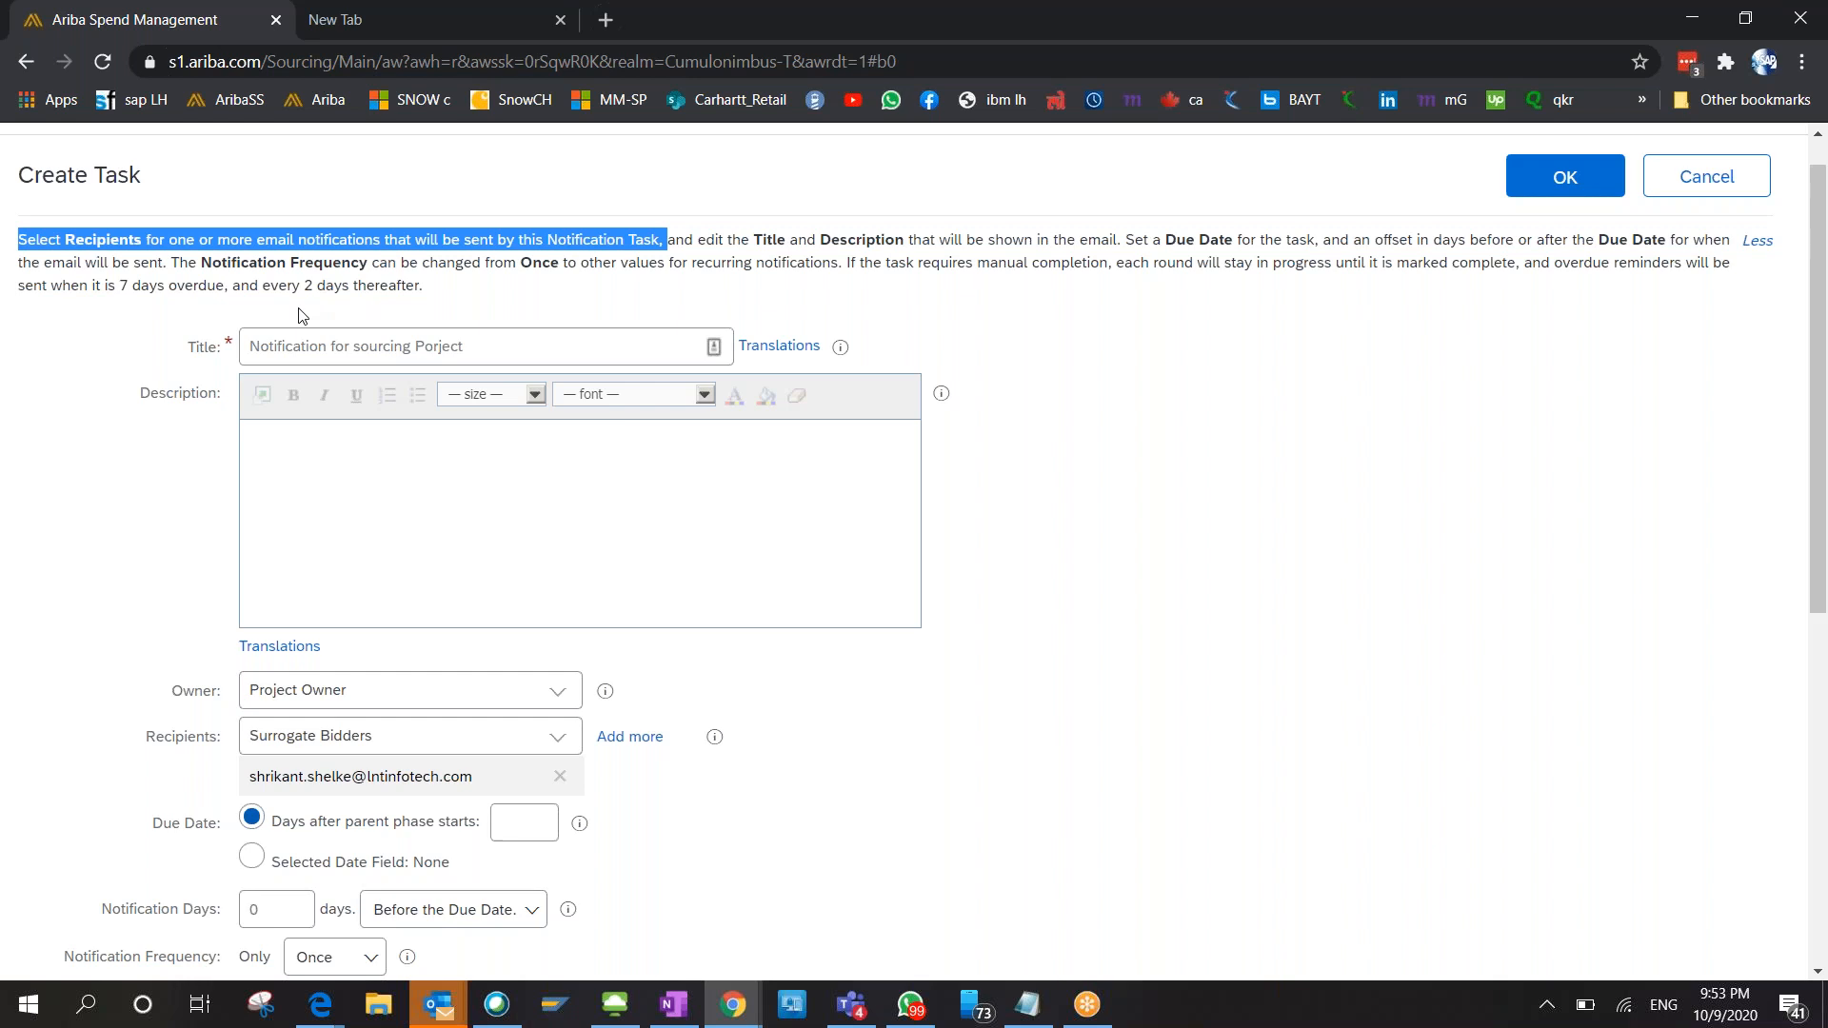
Extend the task title to "Notification for sourcing Porject Creation Of Metro." and copy the whole title.
{"action": "left_click", "coordinate": [484, 346]}
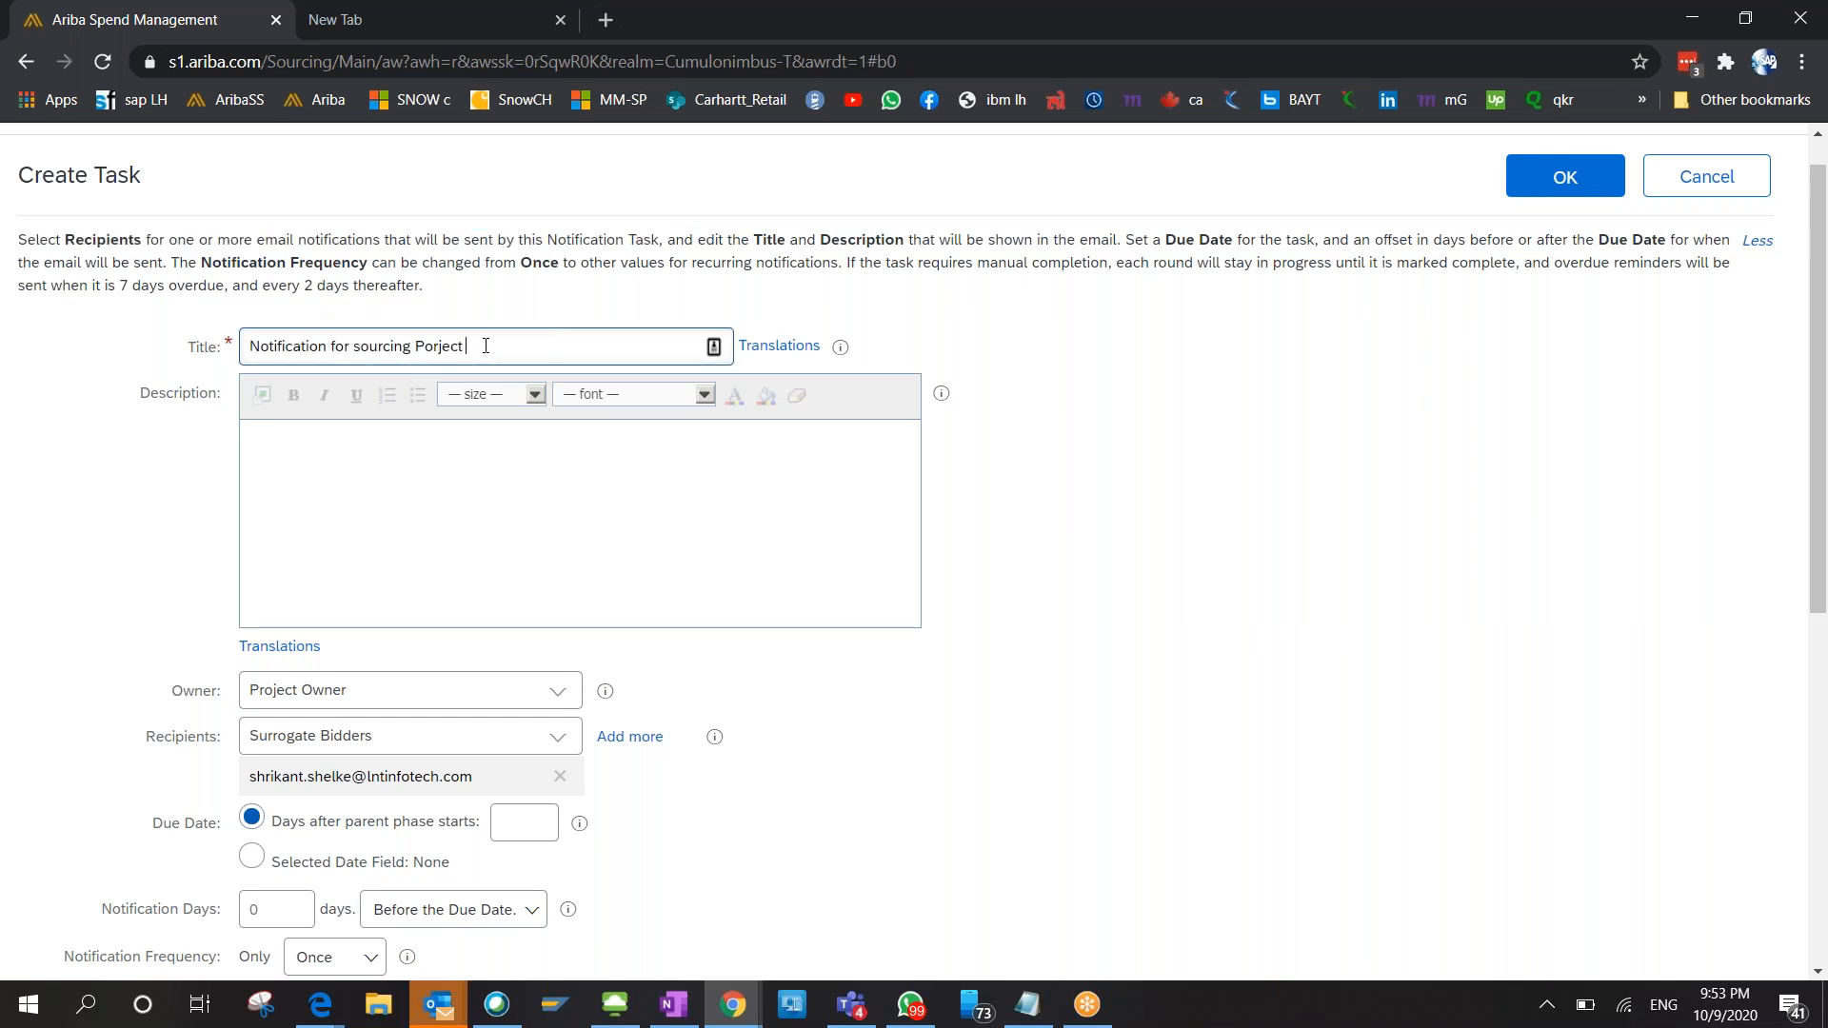
{"action": "type", "text": "Creation Of Metro."}
{"action": "key", "text": "ctrl+a"}
{"action": "key", "text": "ctrl+c"}
{"action": "key", "text": "Tab"}
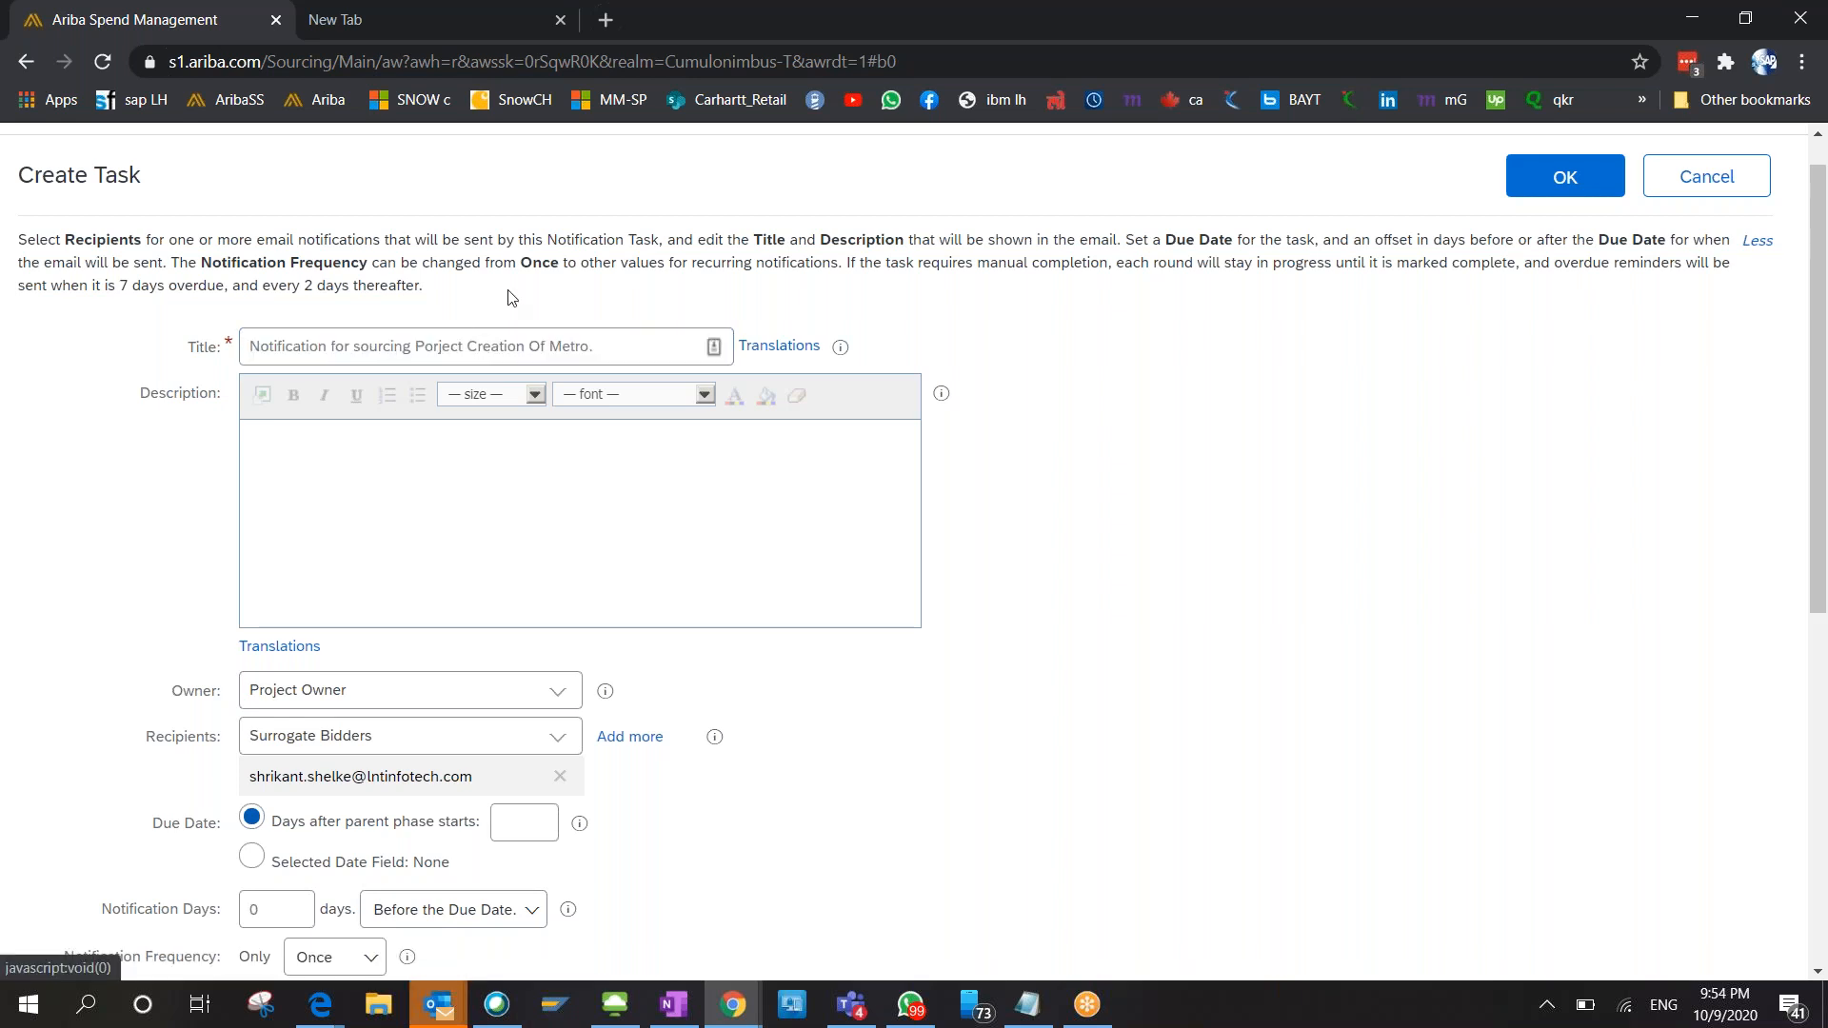
Paste the title into the description and put "THis is to notify u" in front of it.
{"action": "left_click", "coordinate": [491, 539]}
{"action": "key", "text": "ctrl+v"}
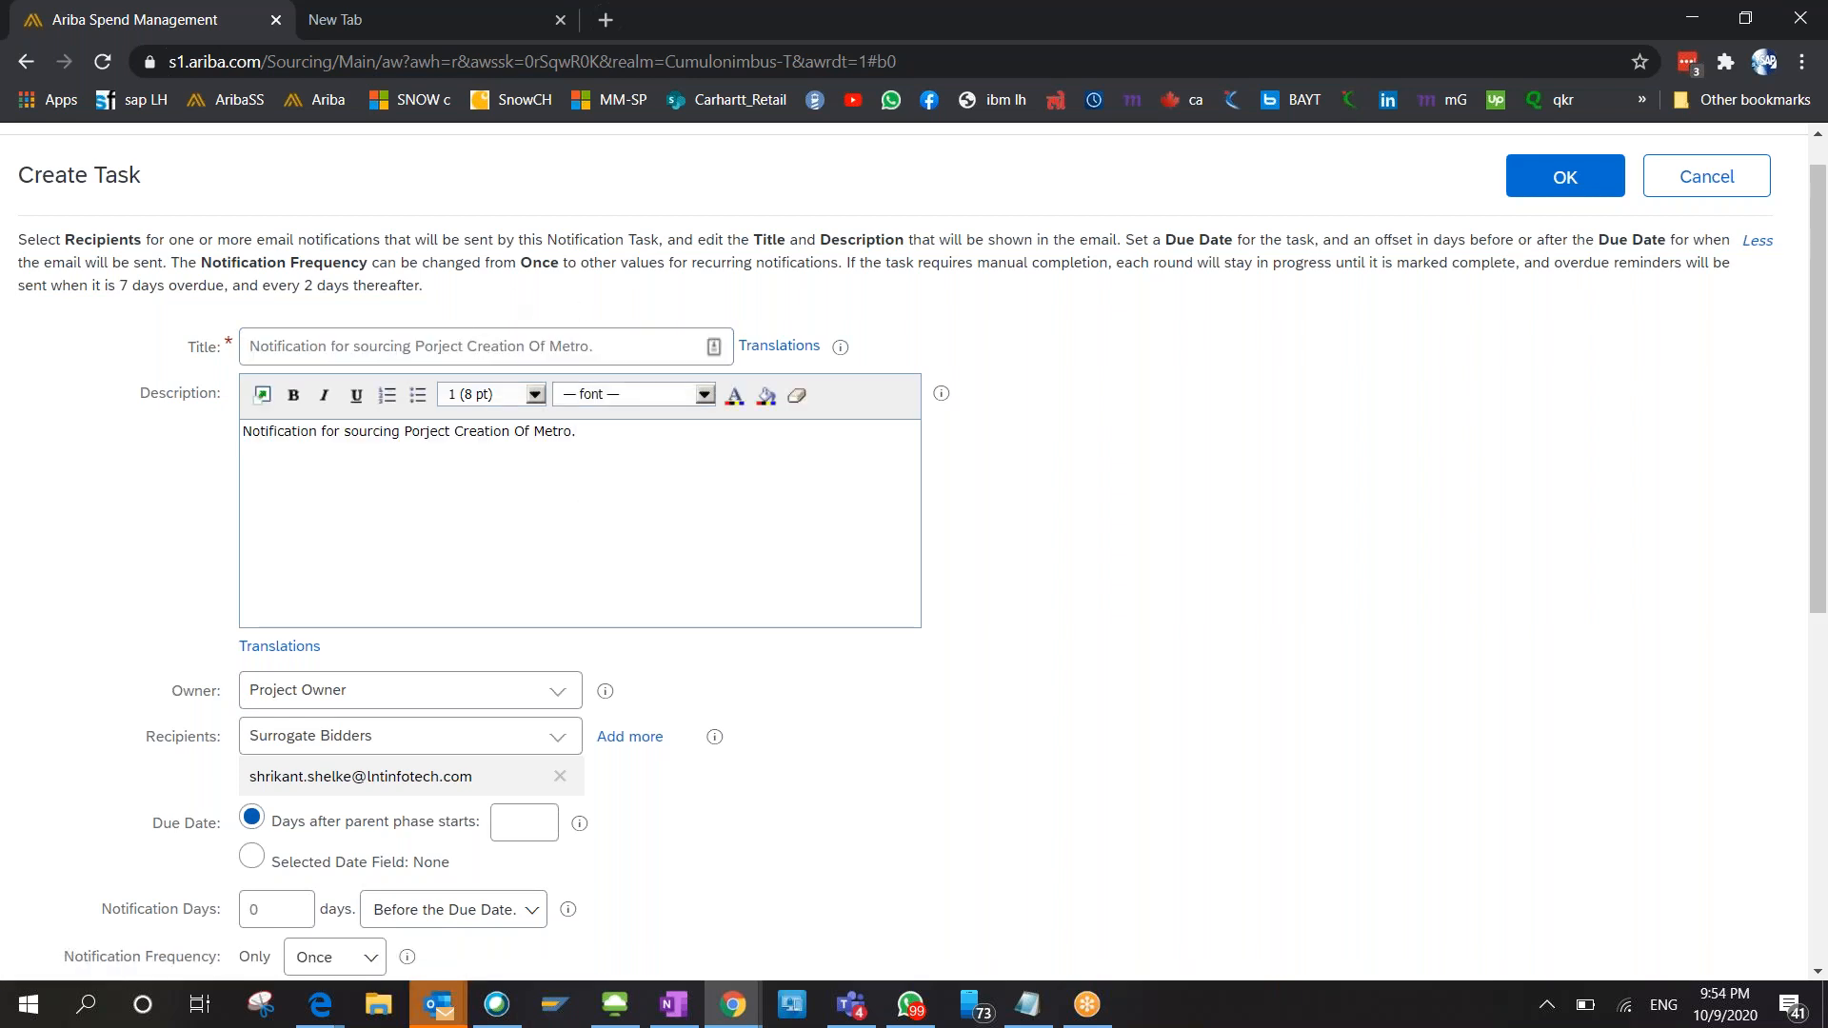
{"action": "type", "text": "THis is to notify "}
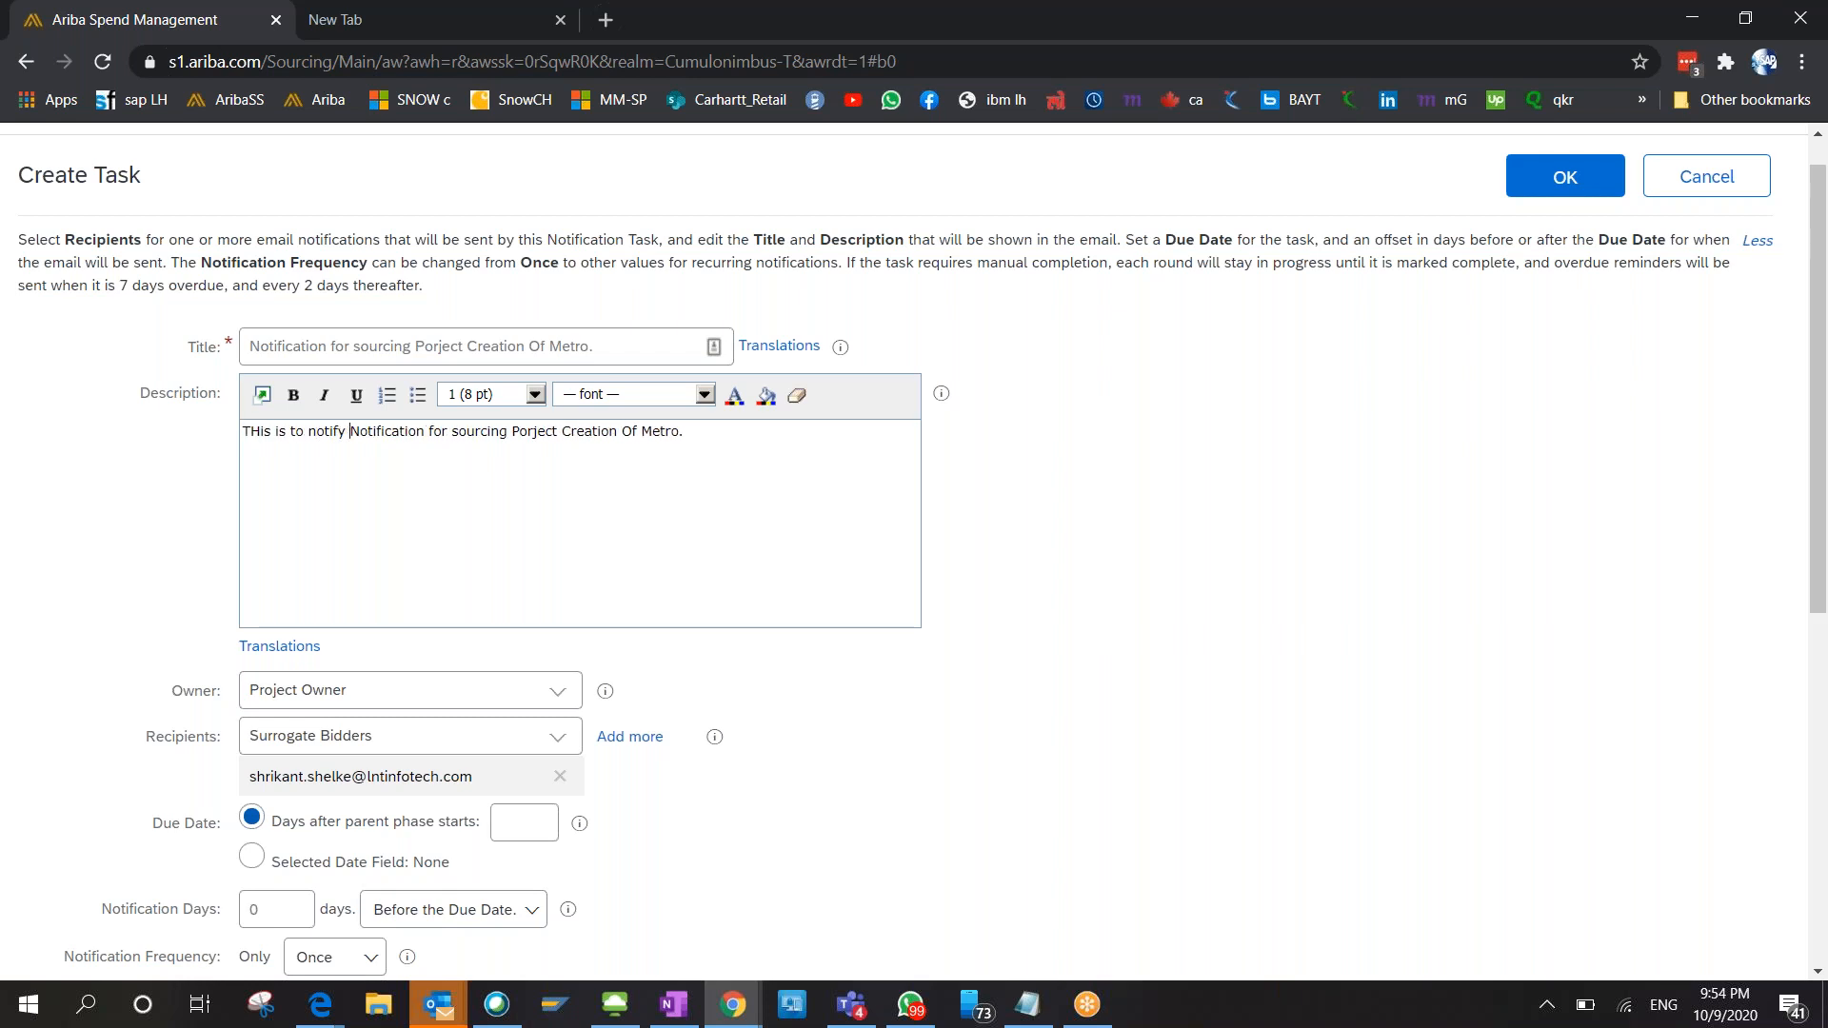
{"action": "type", "text": "u"}
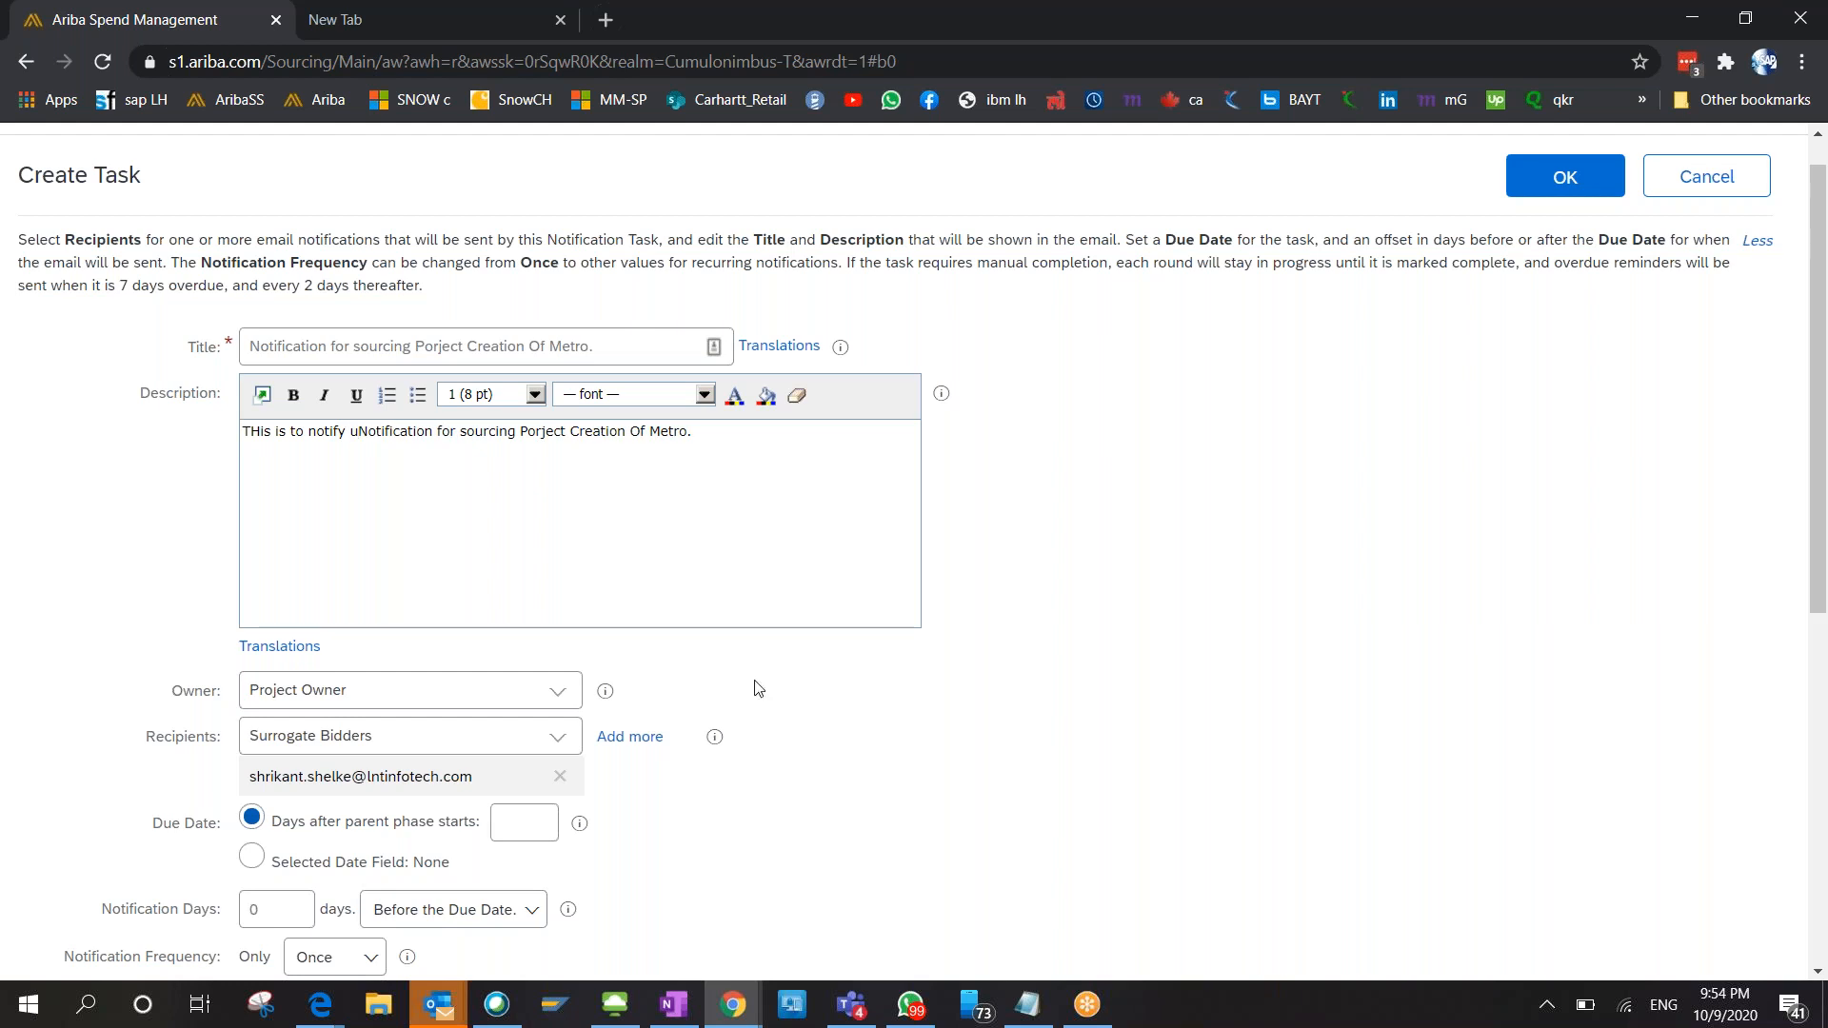
Remove the e-mail account from the recipients, keeping Surrogate Bidders, and save the notification task with its default scheduling settings.
{"action": "left_click", "coordinate": [560, 776]}
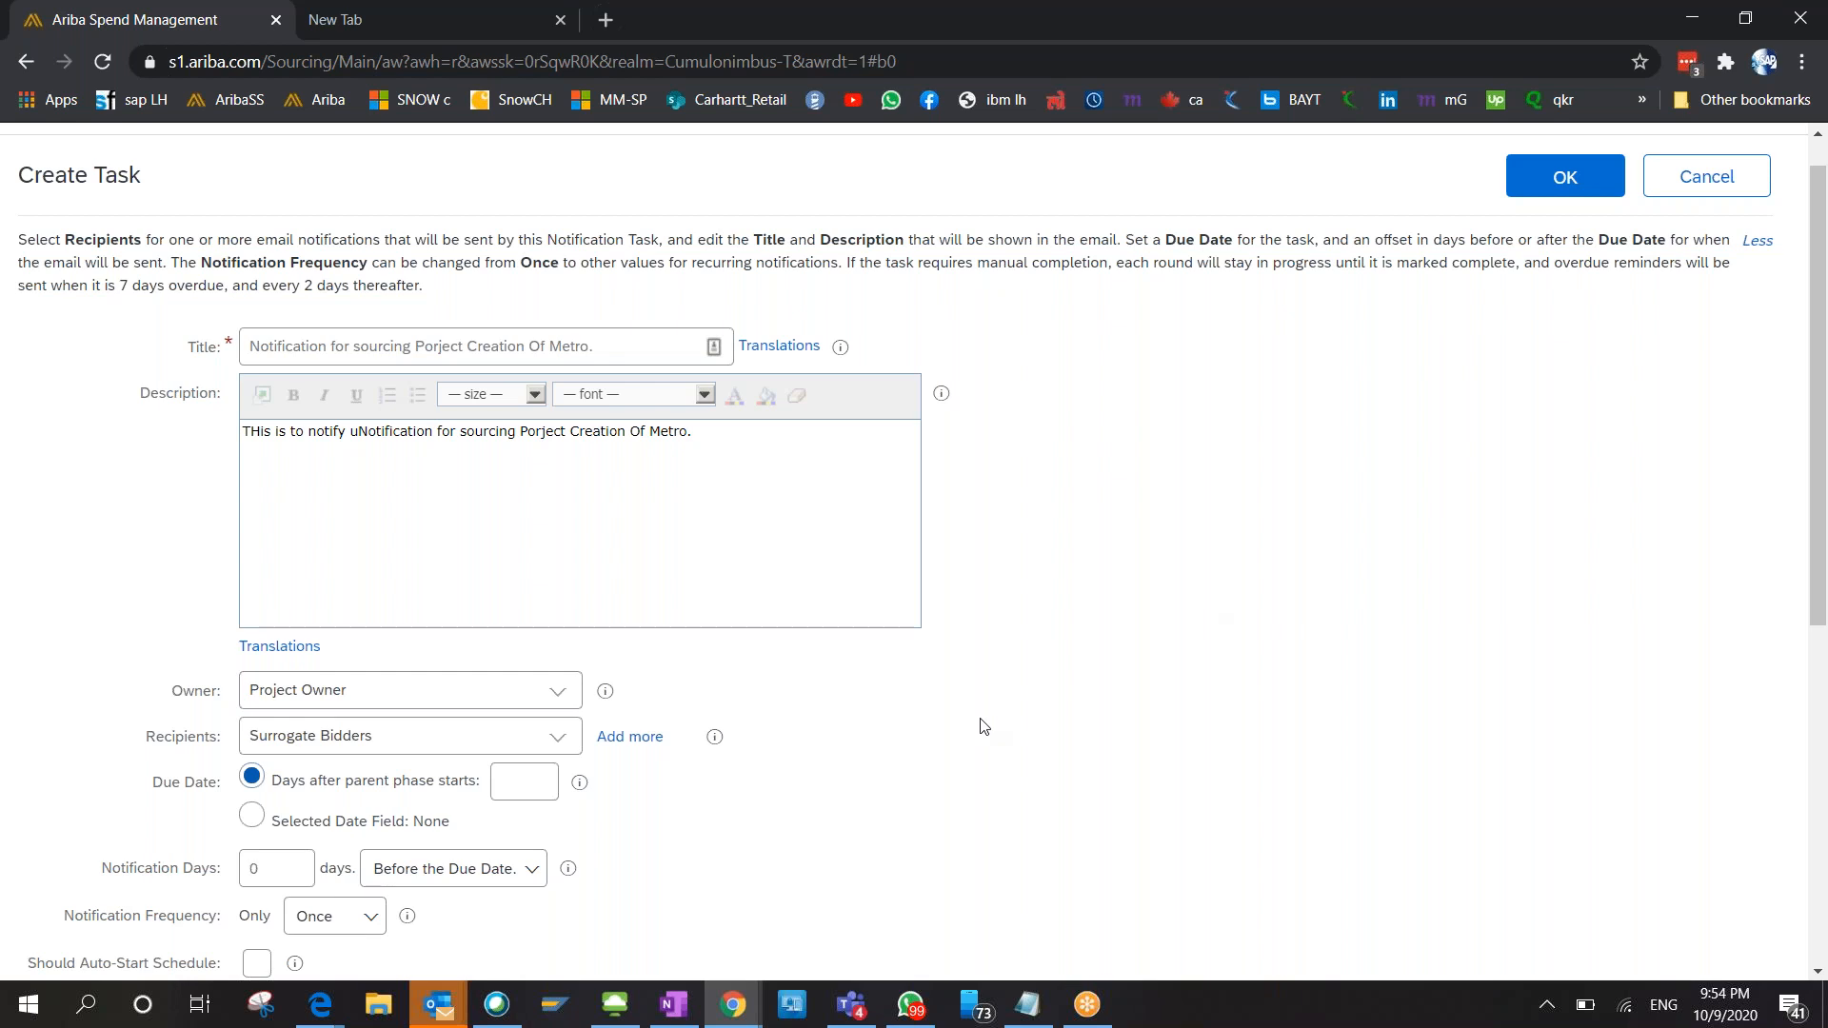
{"action": "scroll", "coordinate": [983, 727], "scroll_direction": "down", "scroll_amount": 5}
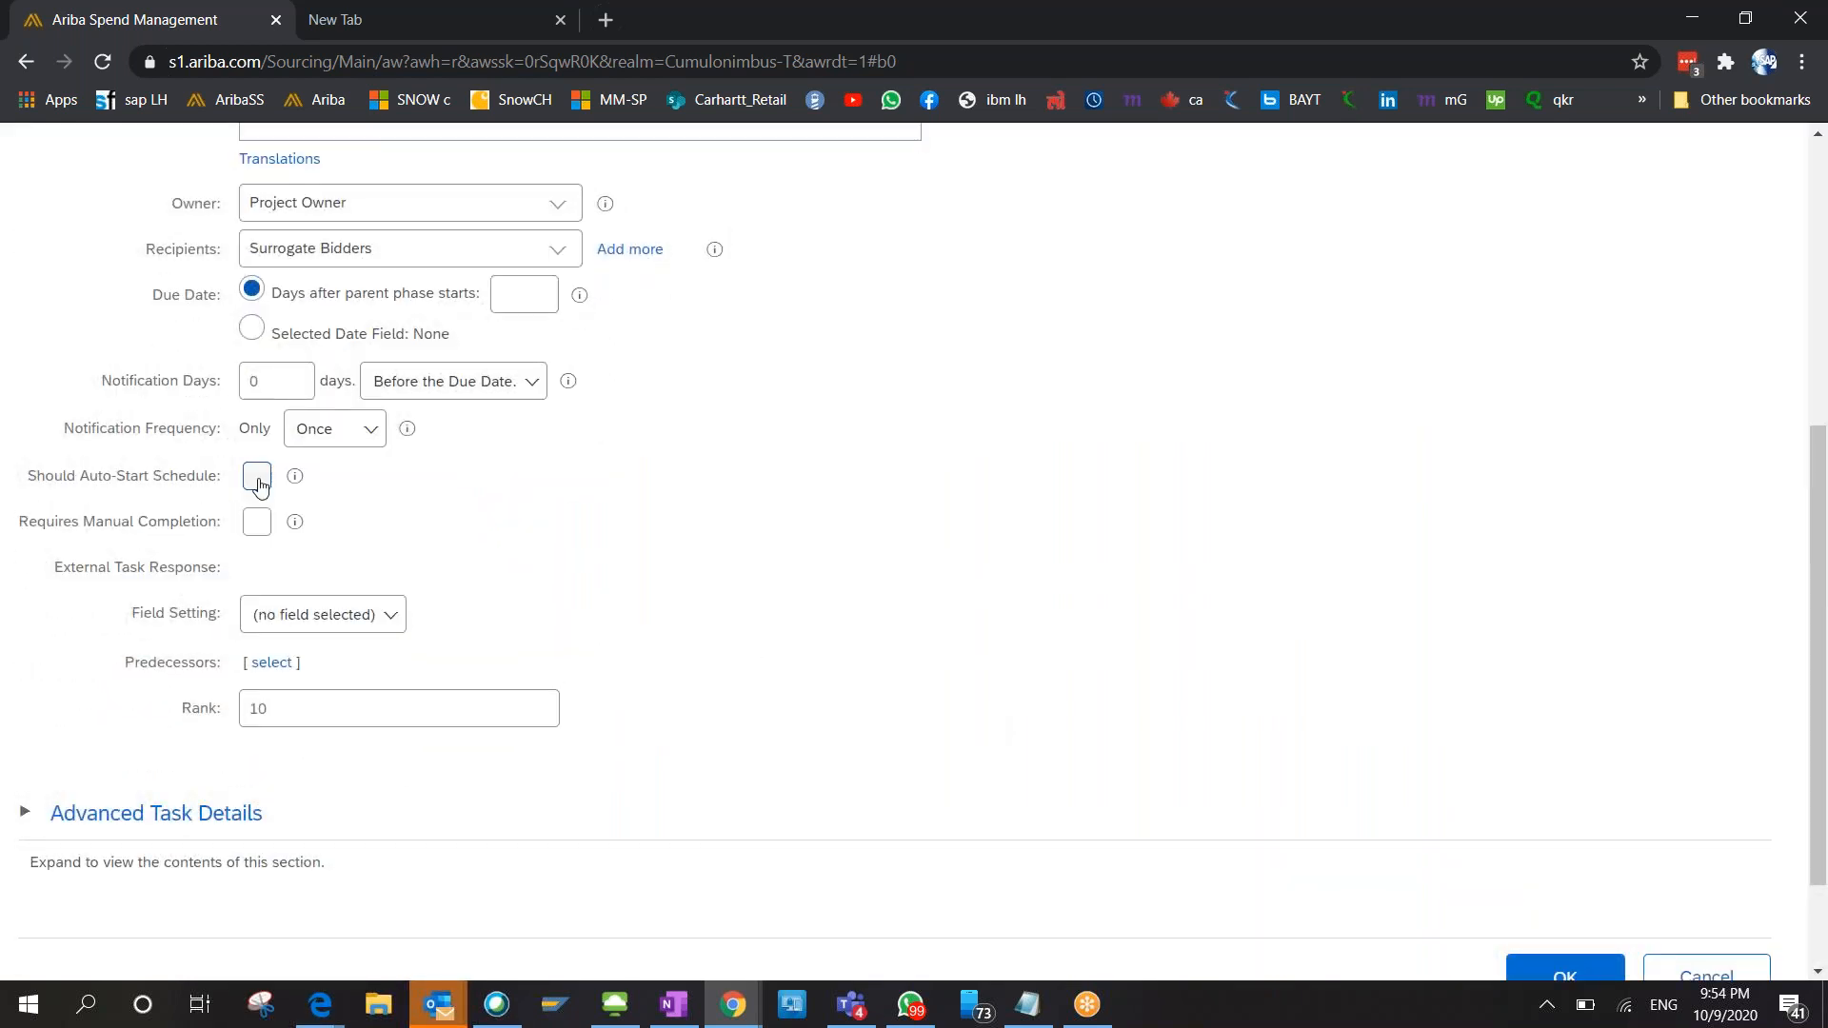
{"action": "scroll", "coordinate": [914, 551], "scroll_direction": "down", "scroll_amount": 2}
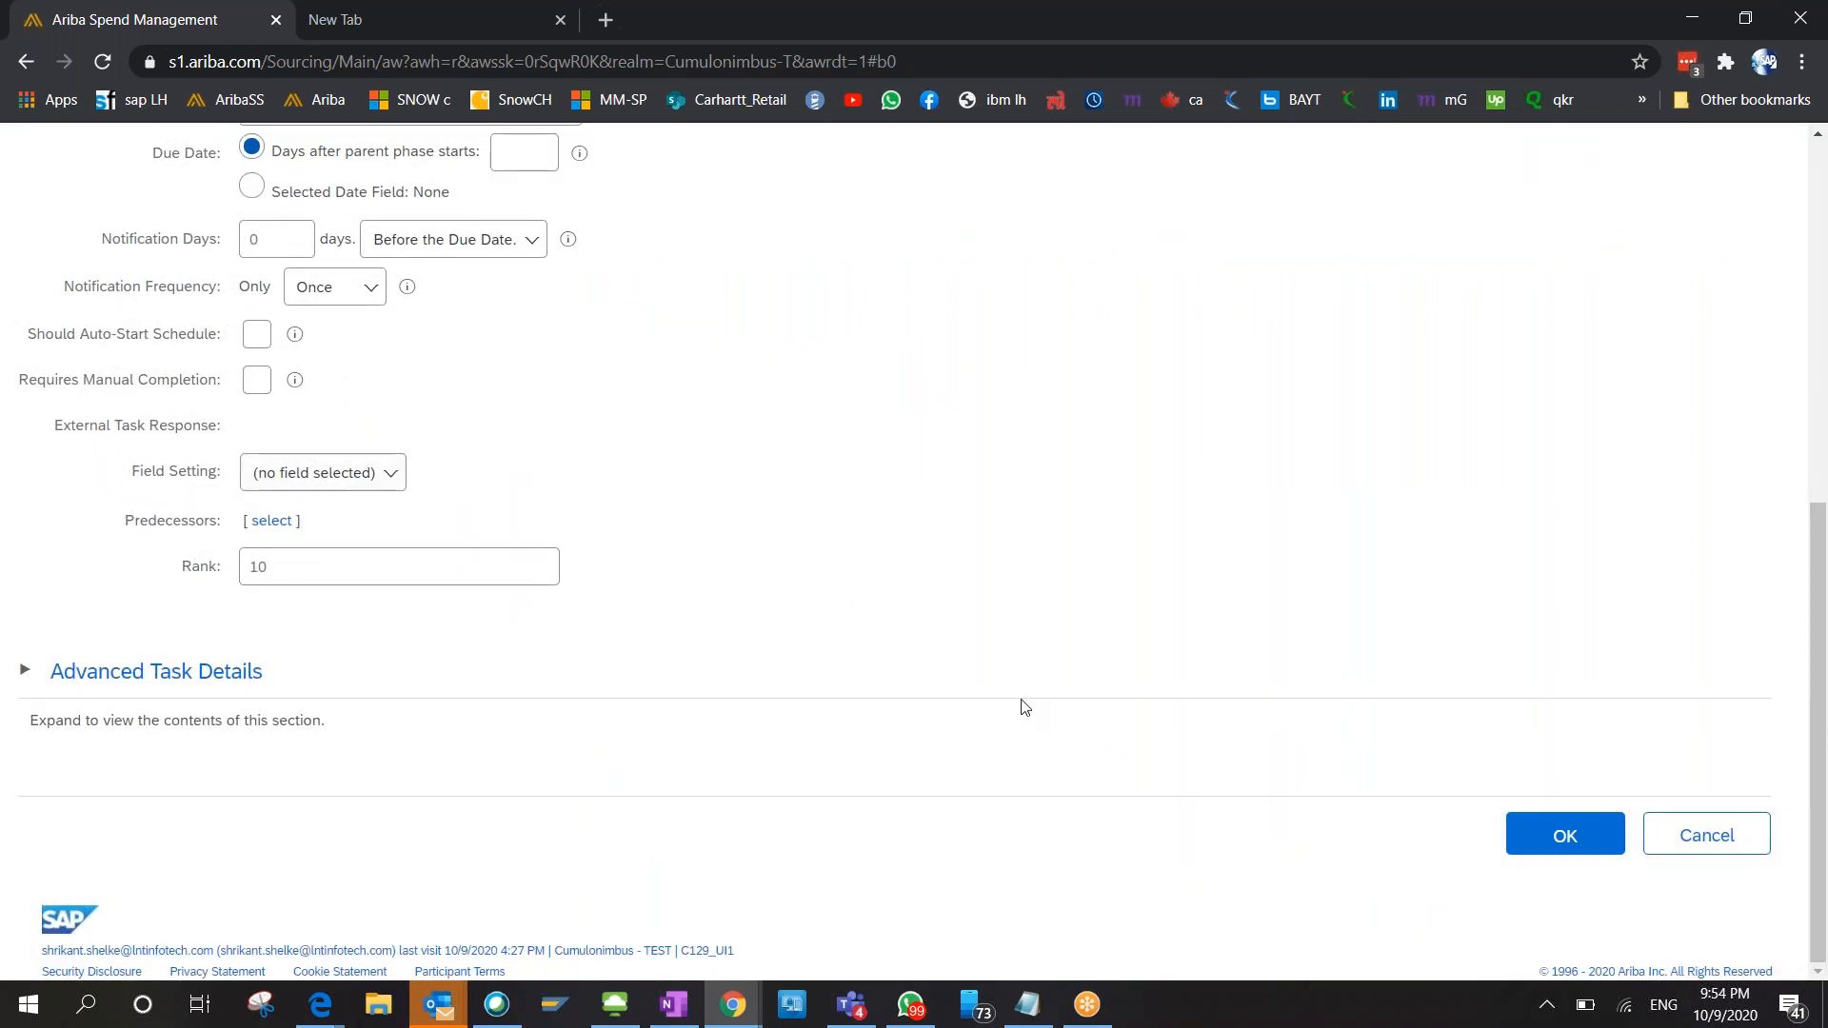
{"action": "left_click", "coordinate": [1546, 838]}
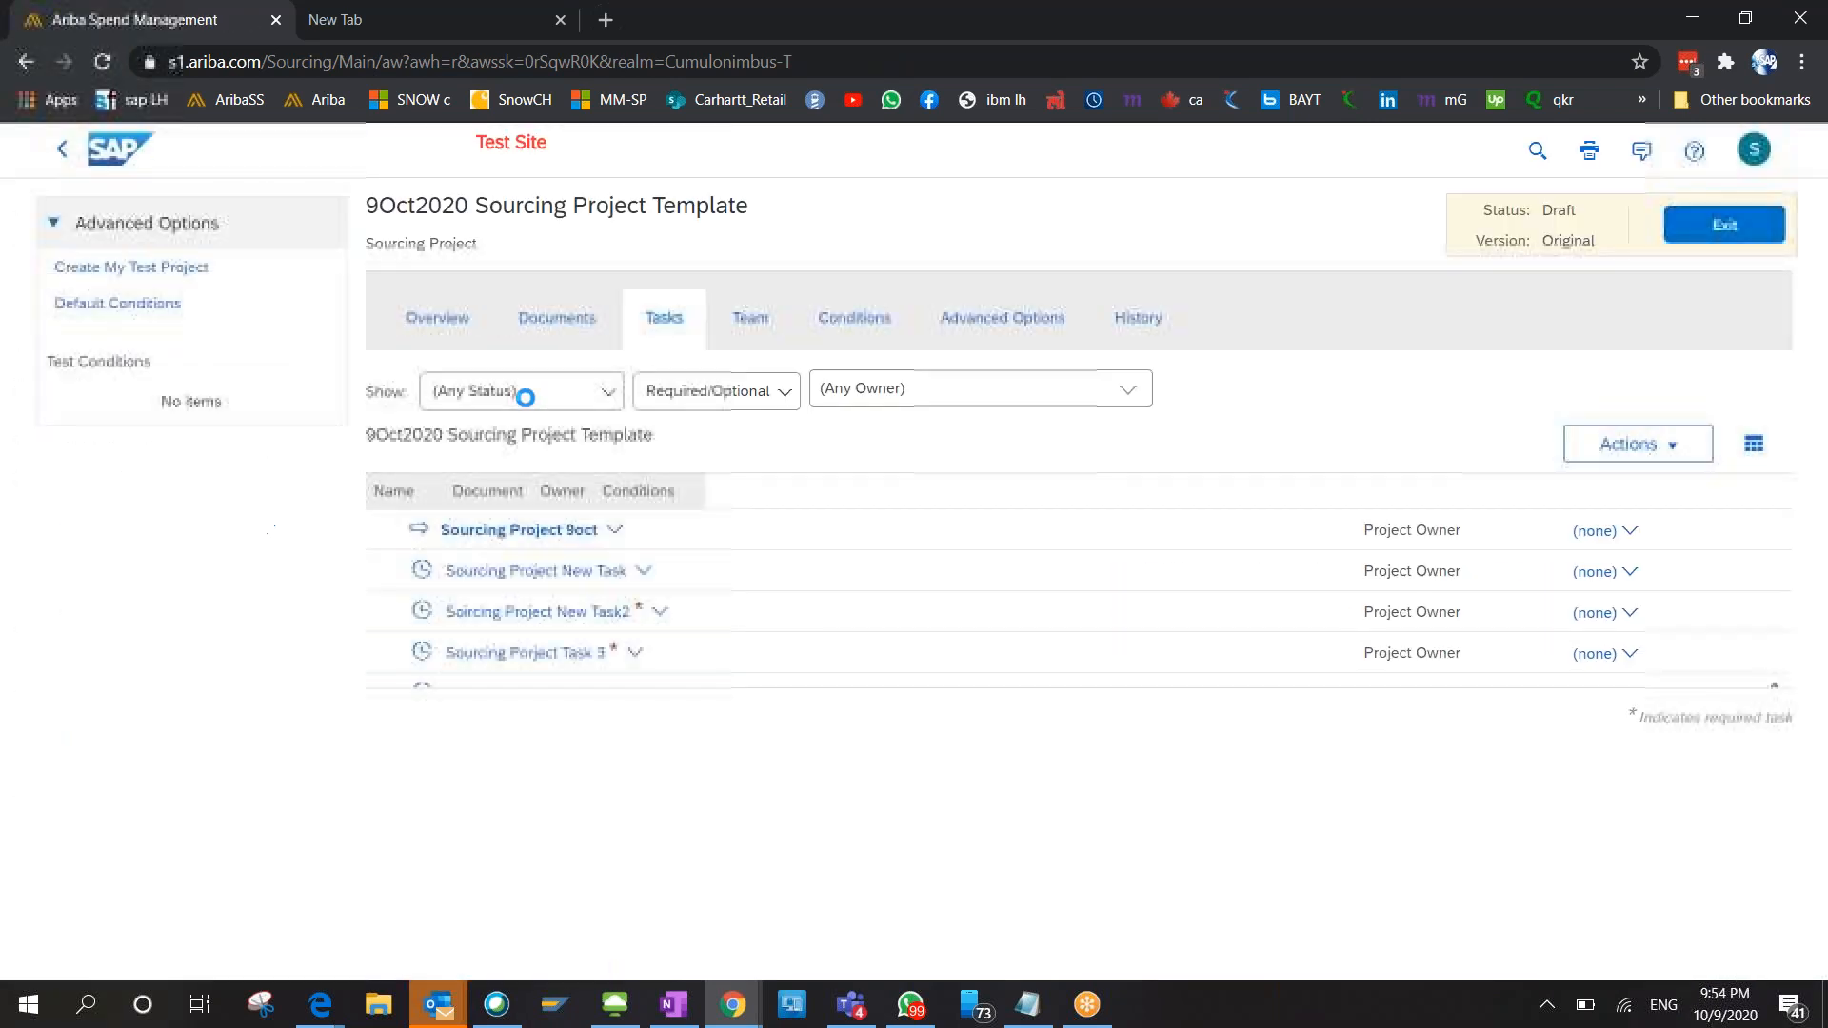
{"action": "scroll", "coordinate": [602, 638], "scroll_direction": "down", "scroll_amount": 1}
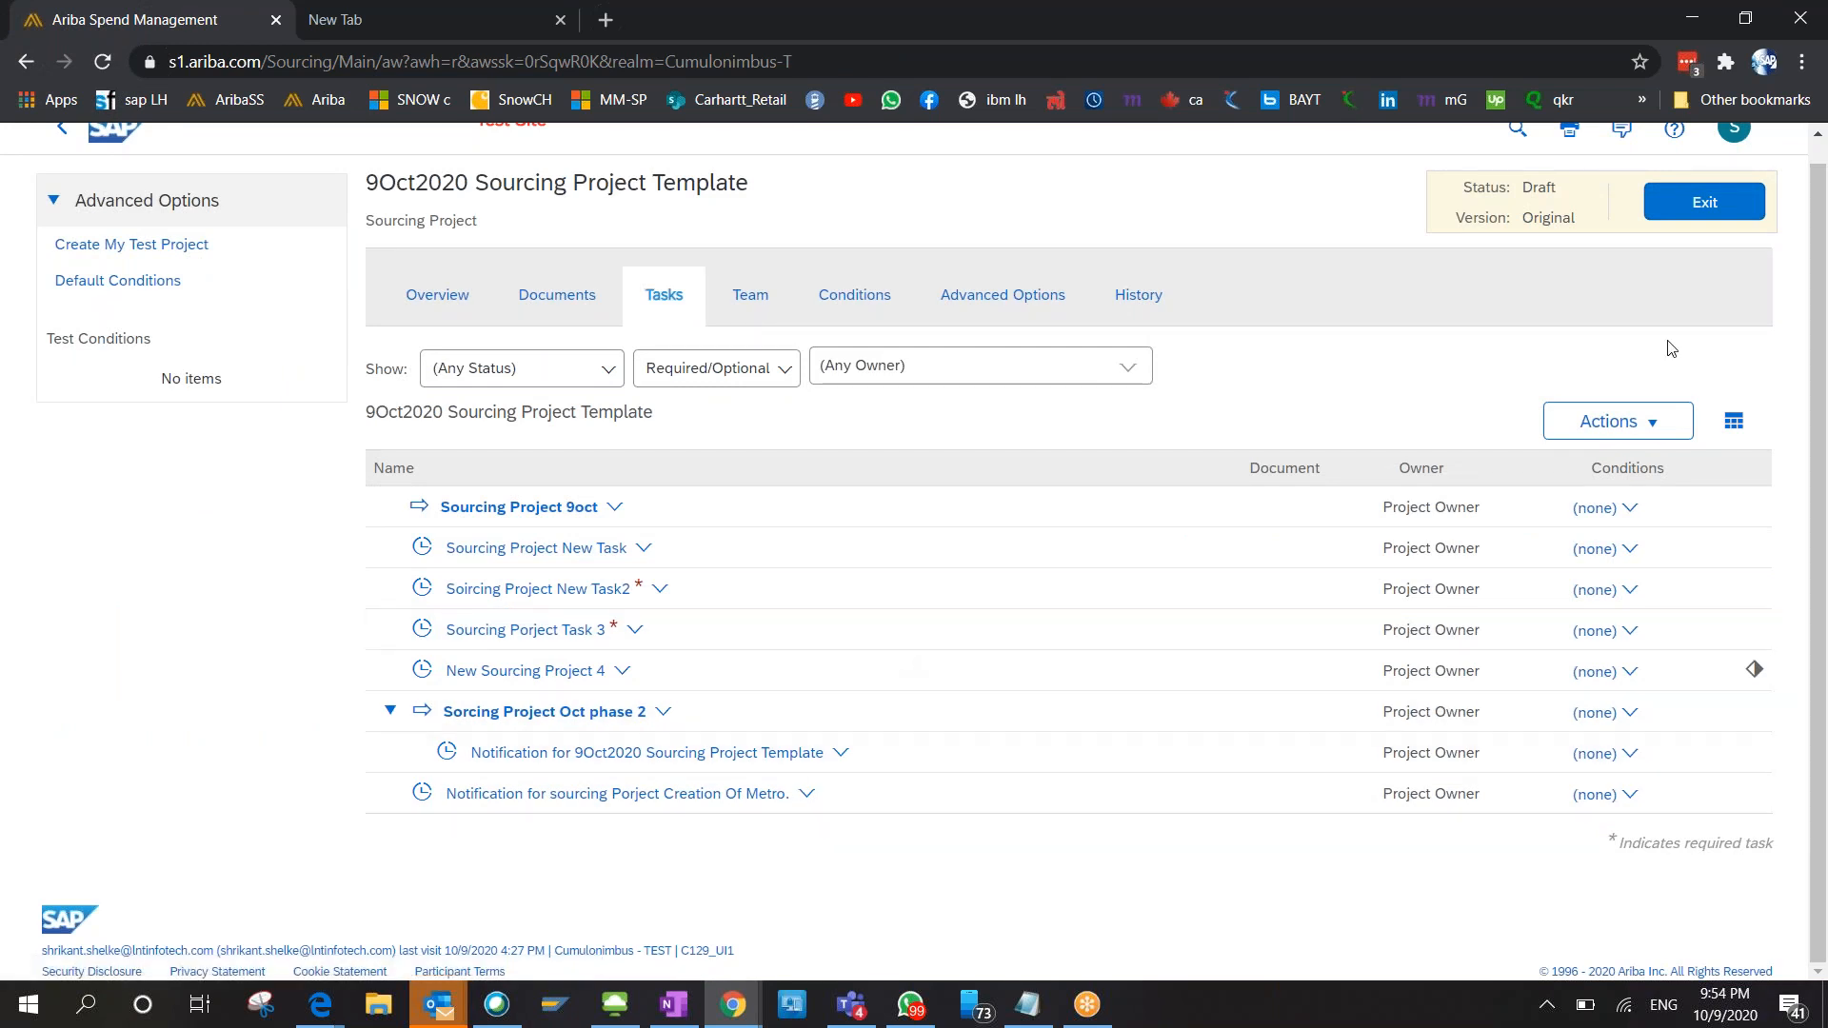
Create another notification task with its default title and settings inside the Sorcing Project Oct phase 2 phase.
{"action": "left_click", "coordinate": [1579, 433]}
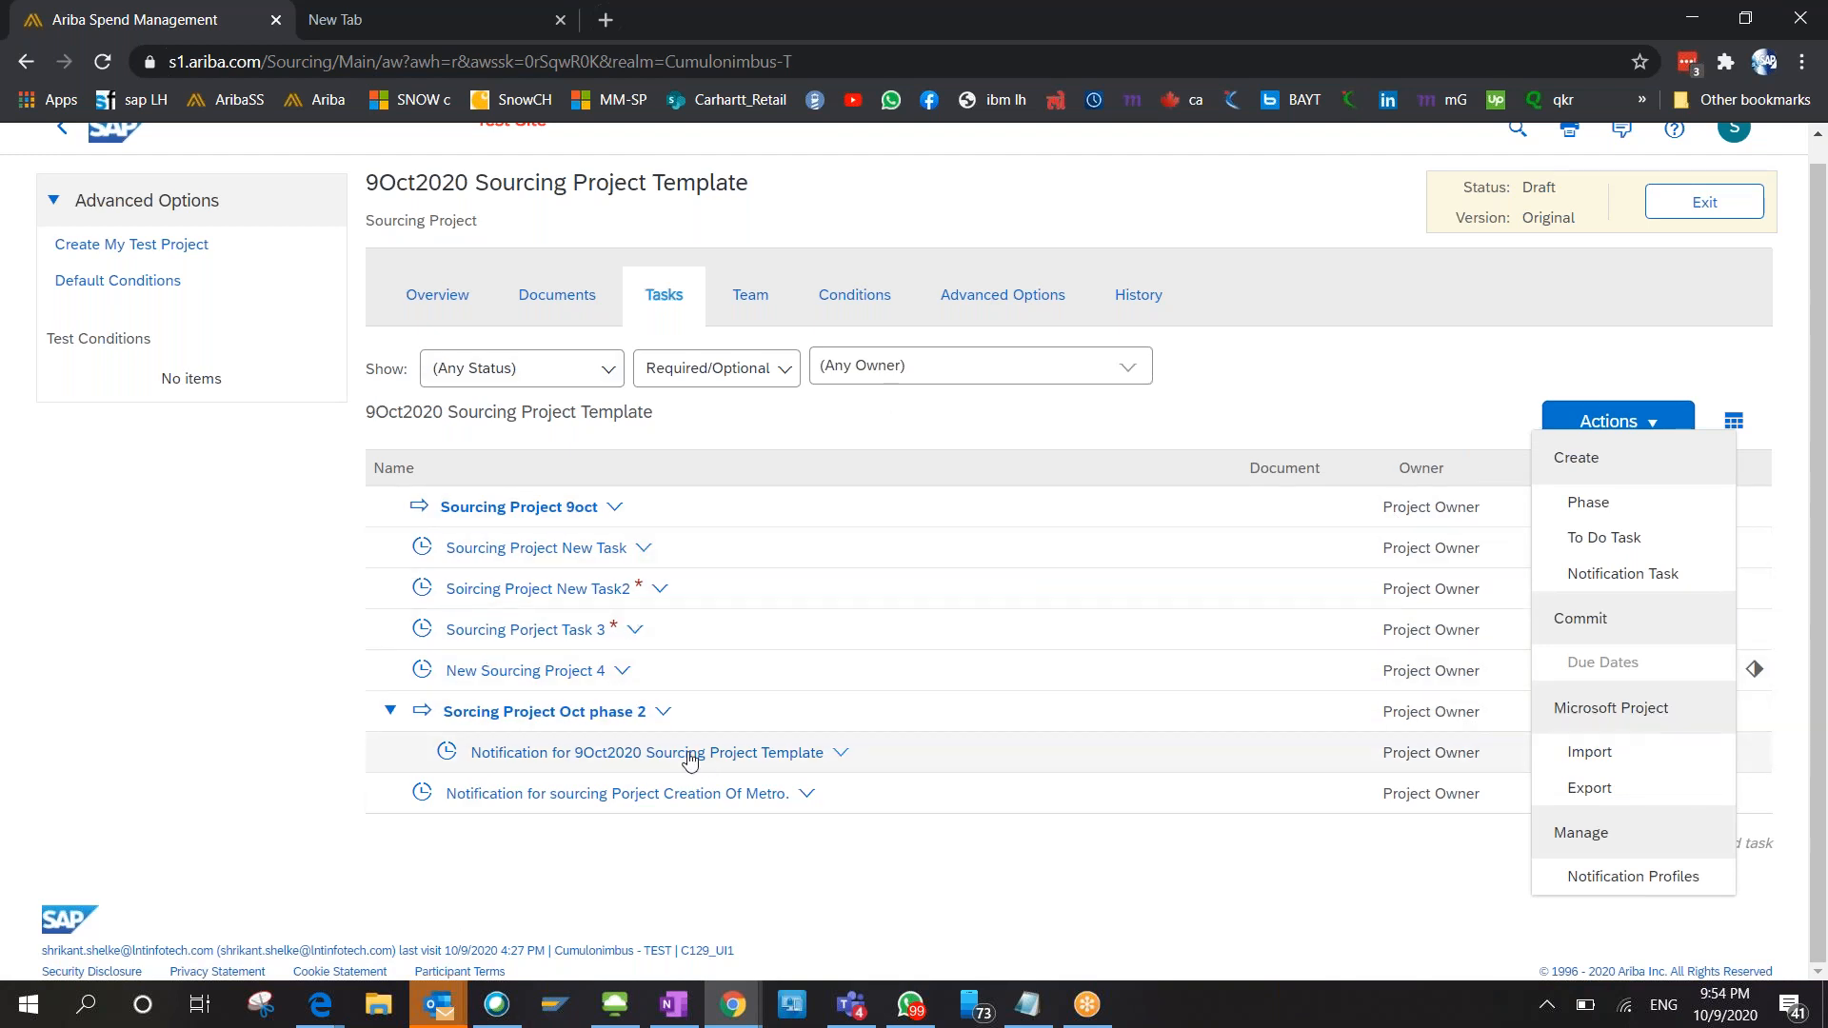
{"action": "left_click", "coordinate": [668, 721]}
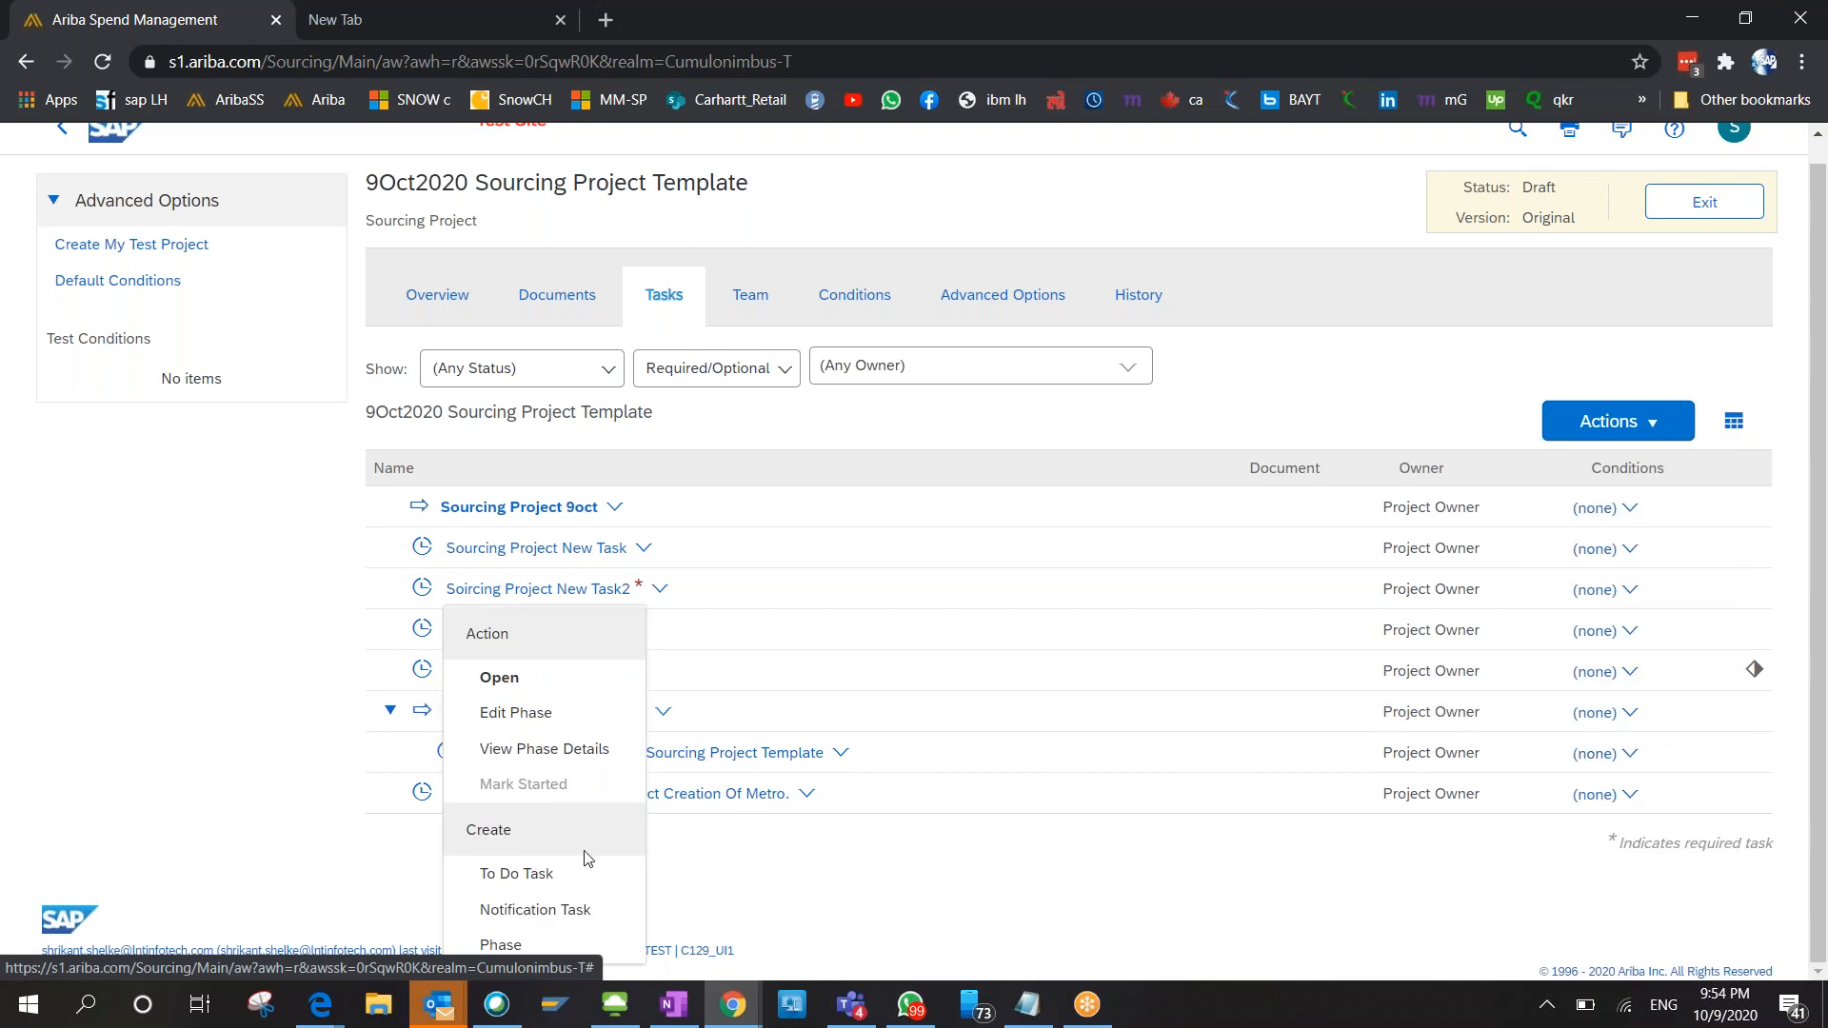
{"action": "left_click", "coordinate": [547, 911]}
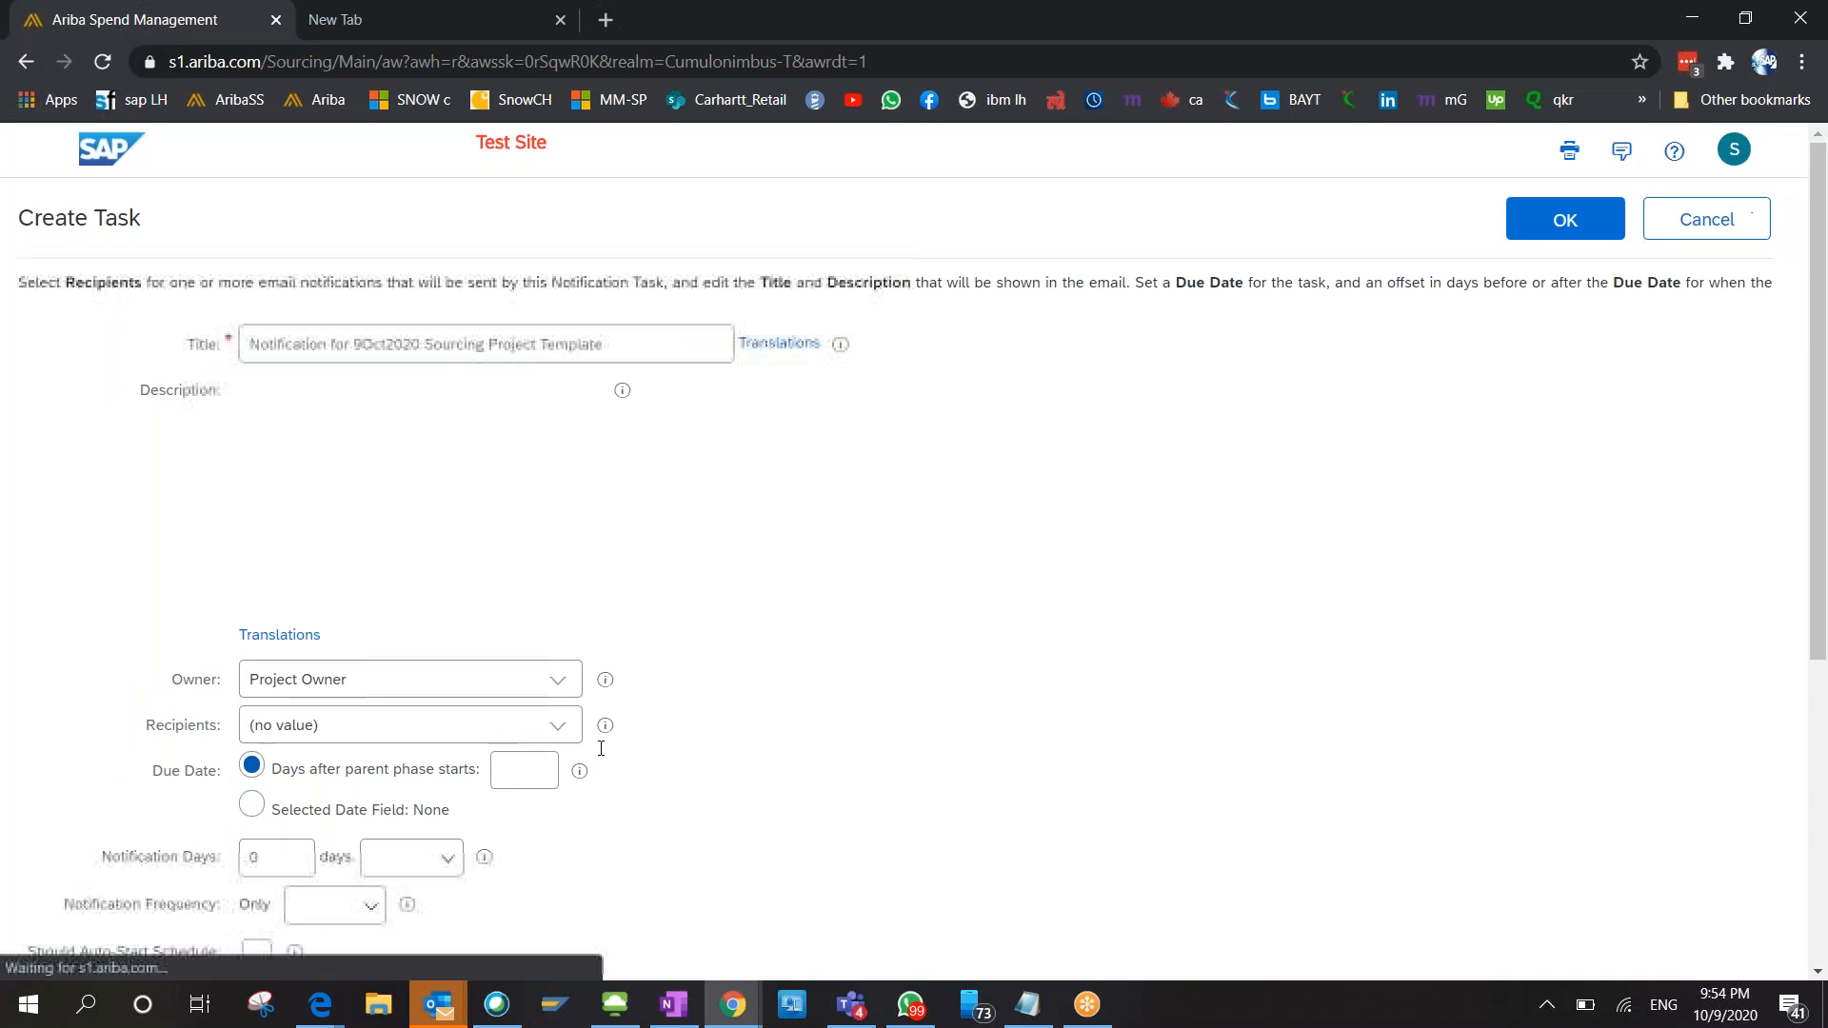
{"action": "left_click", "coordinate": [1564, 232]}
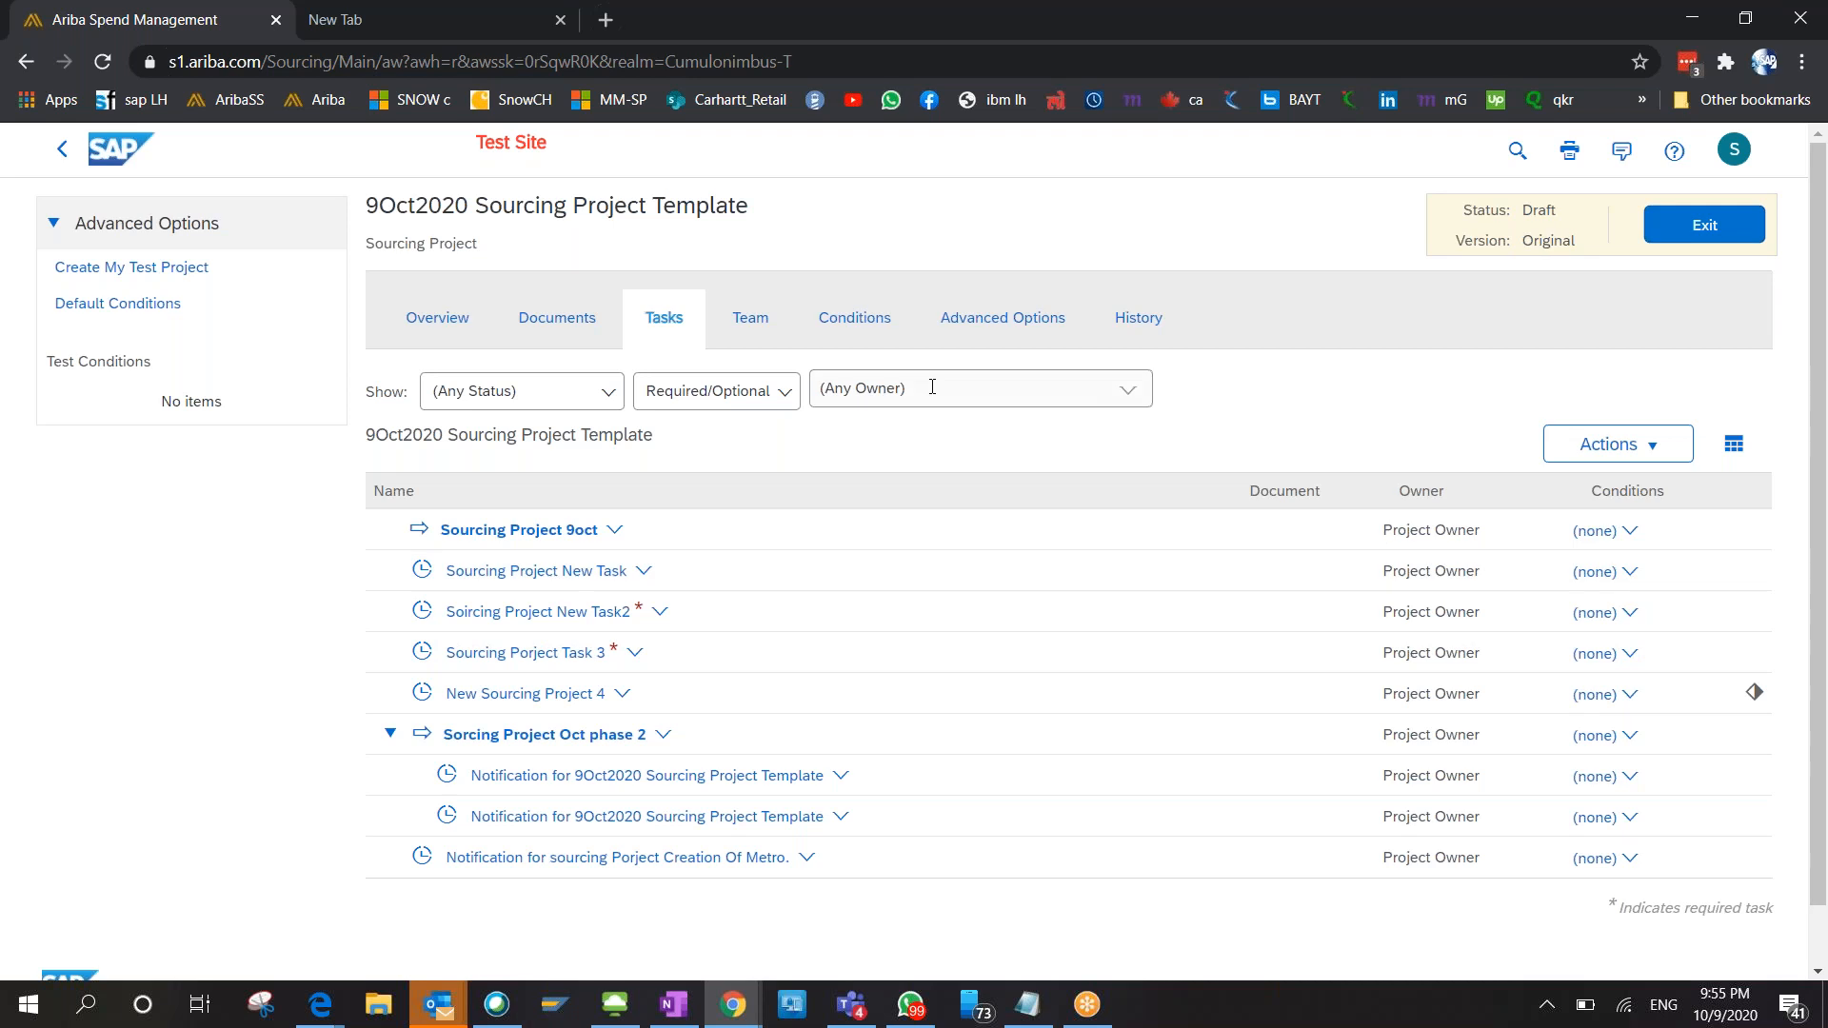
Examine the template's task creation options, the contents of Sorcing Project Oct phase 2, and the contents of the Sourcing Project 9oct phase.
{"action": "left_click", "coordinate": [1638, 443]}
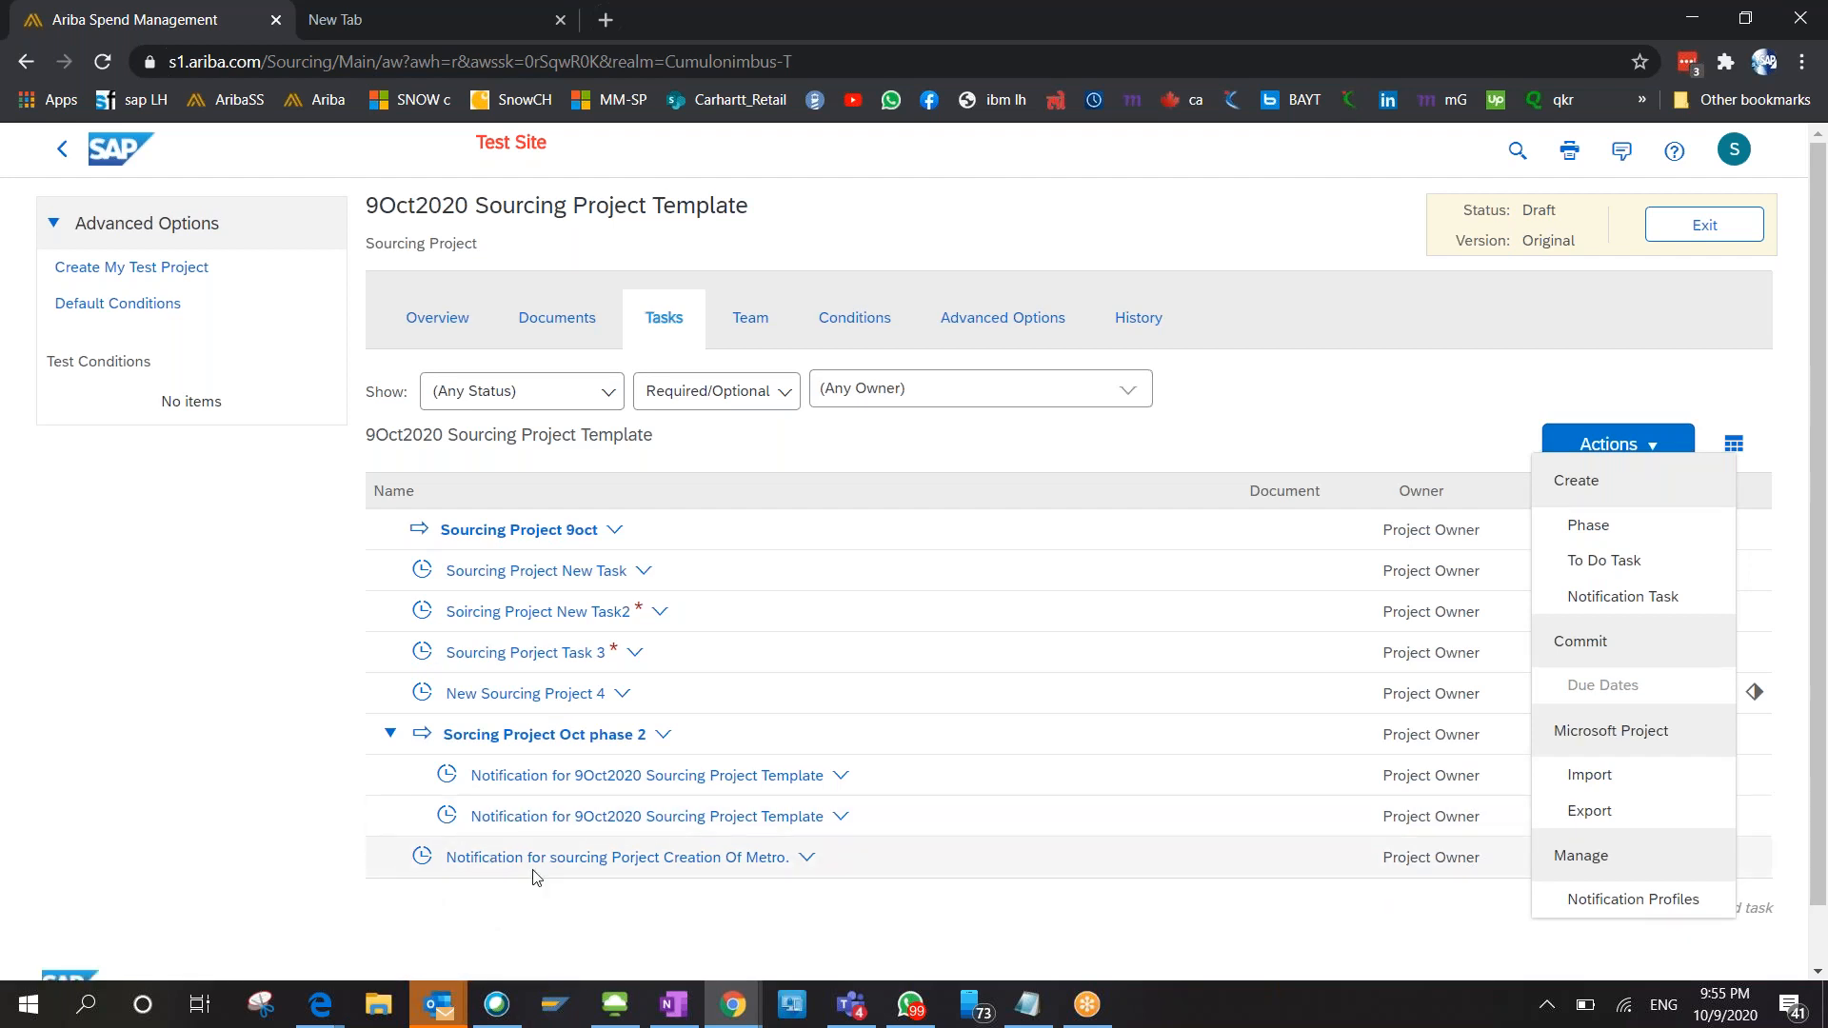
{"action": "left_click", "coordinate": [390, 733]}
{"action": "left_click", "coordinate": [390, 733]}
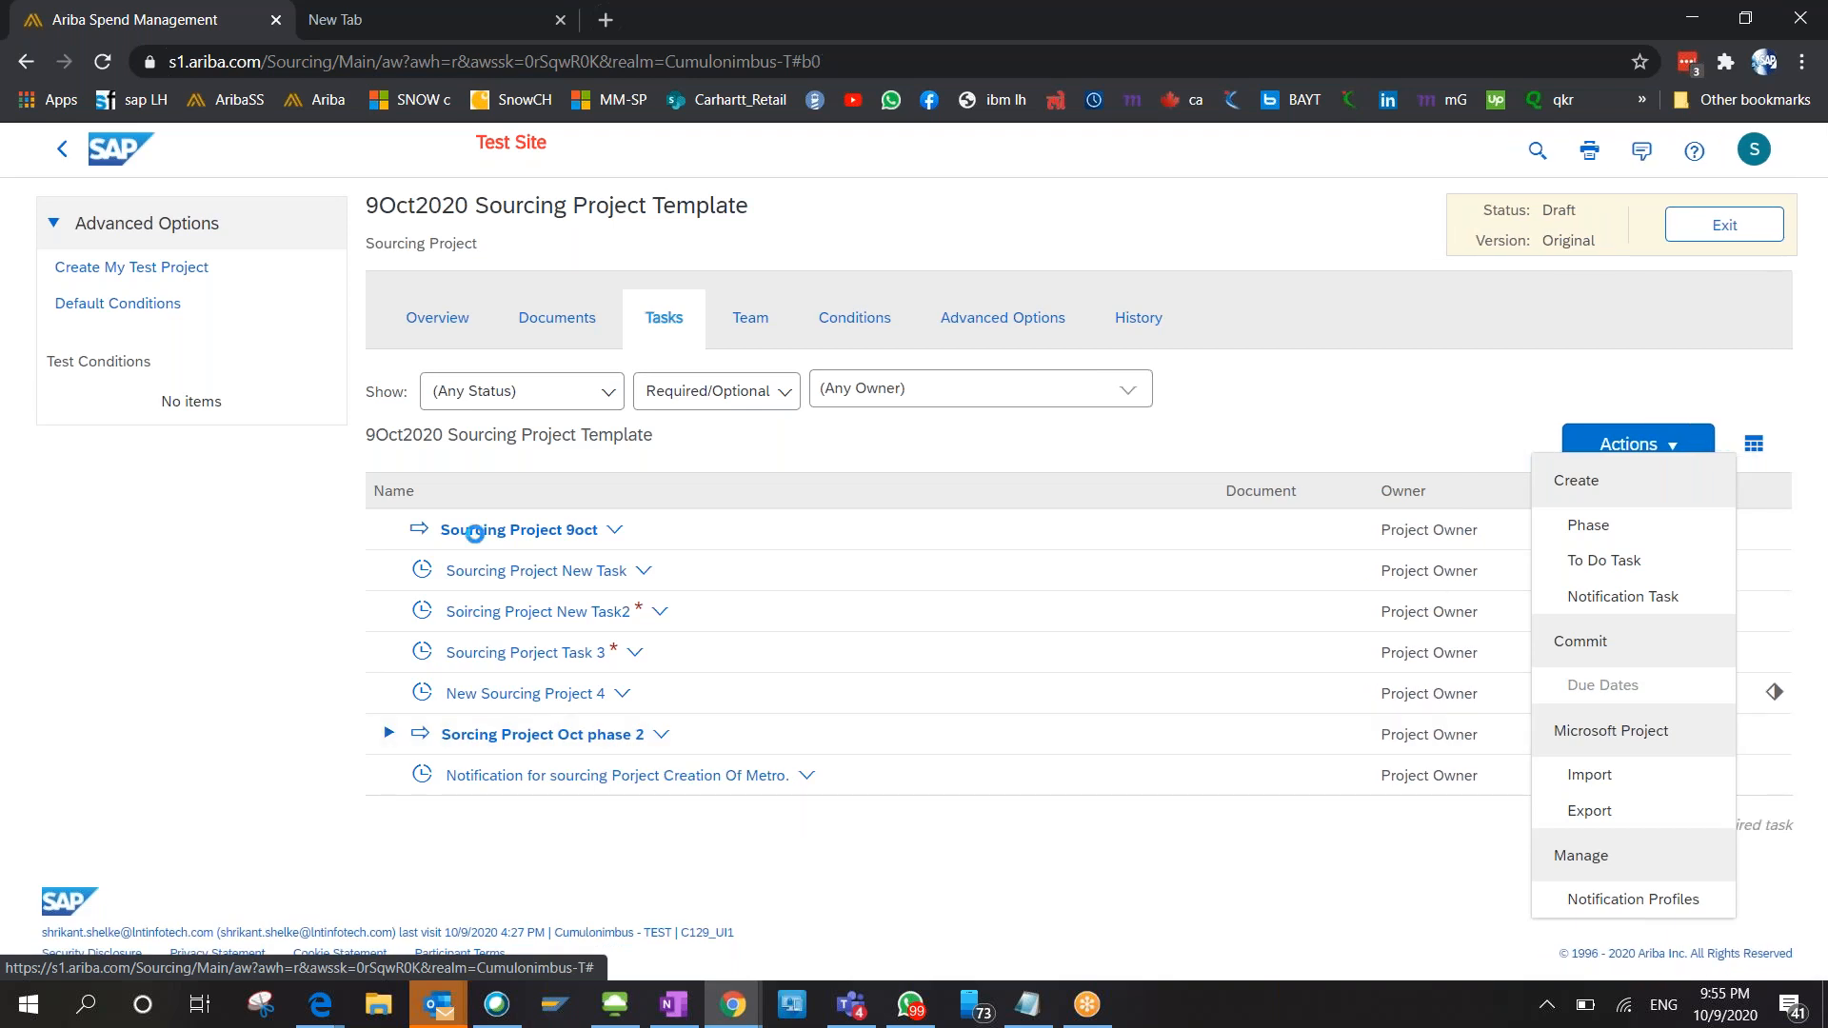
{"action": "left_click", "coordinate": [410, 535]}
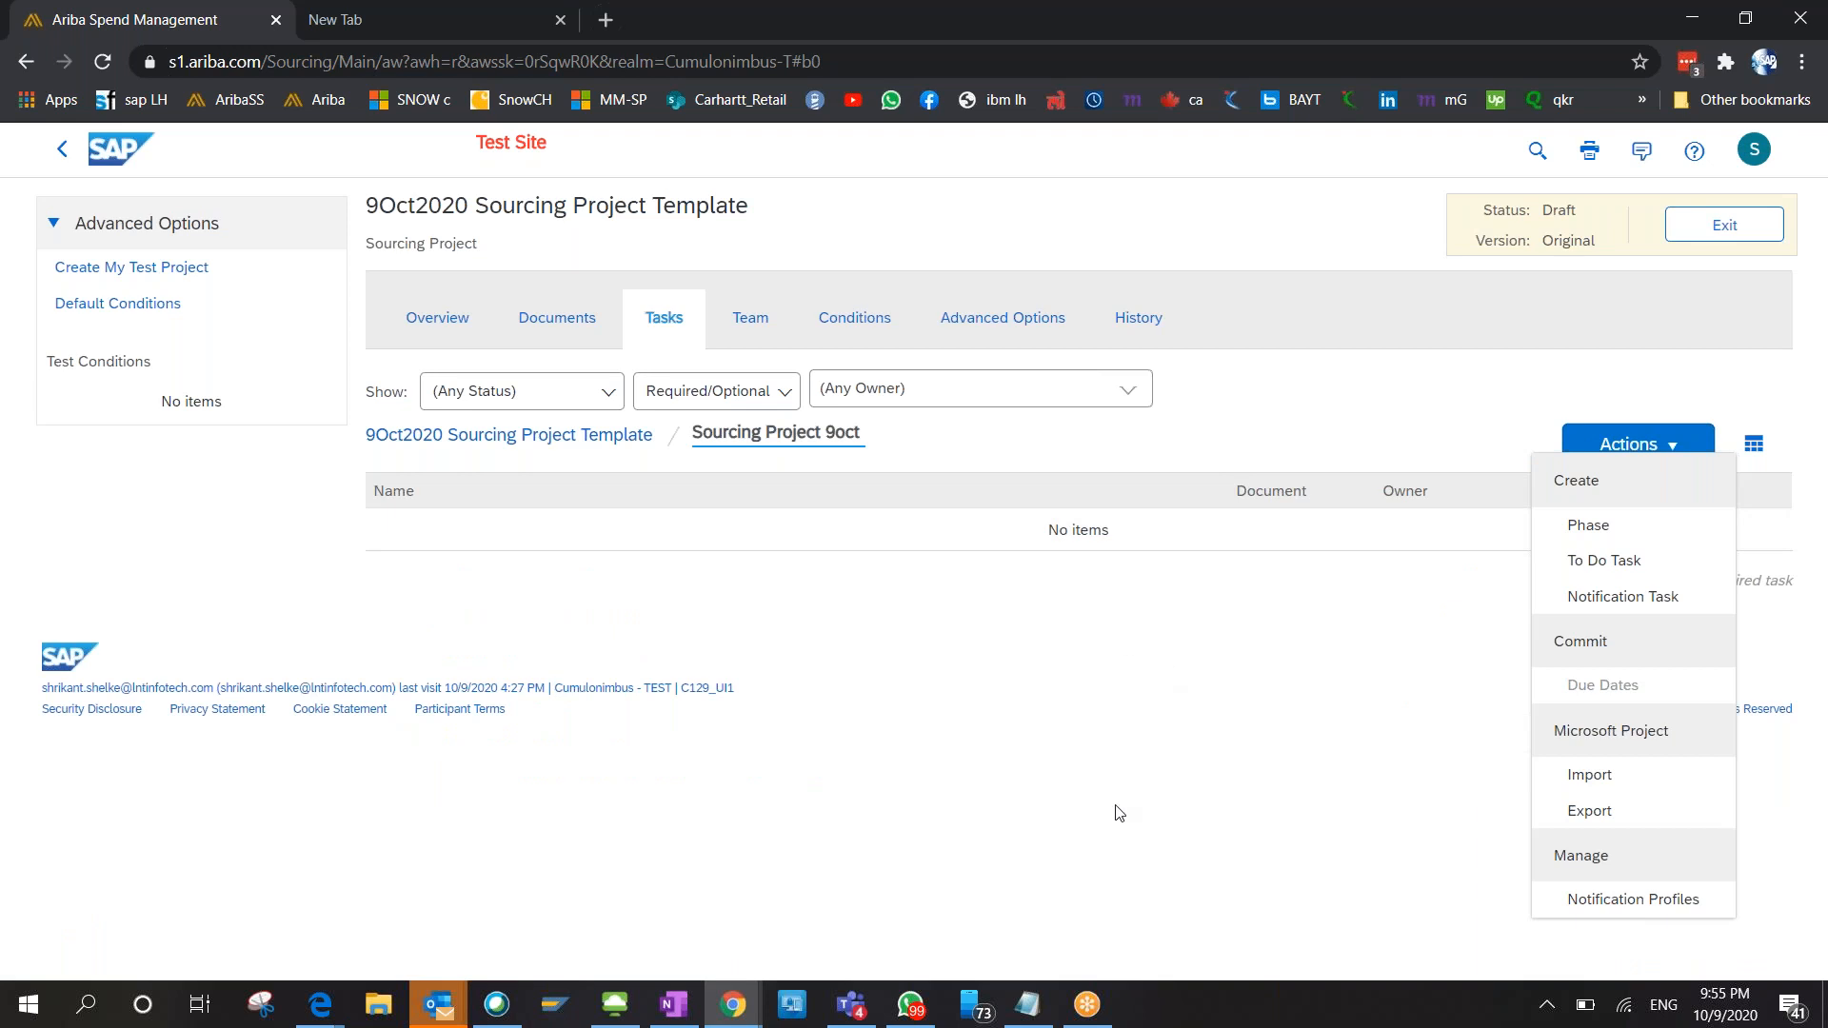
{"action": "left_click", "coordinate": [1118, 812]}
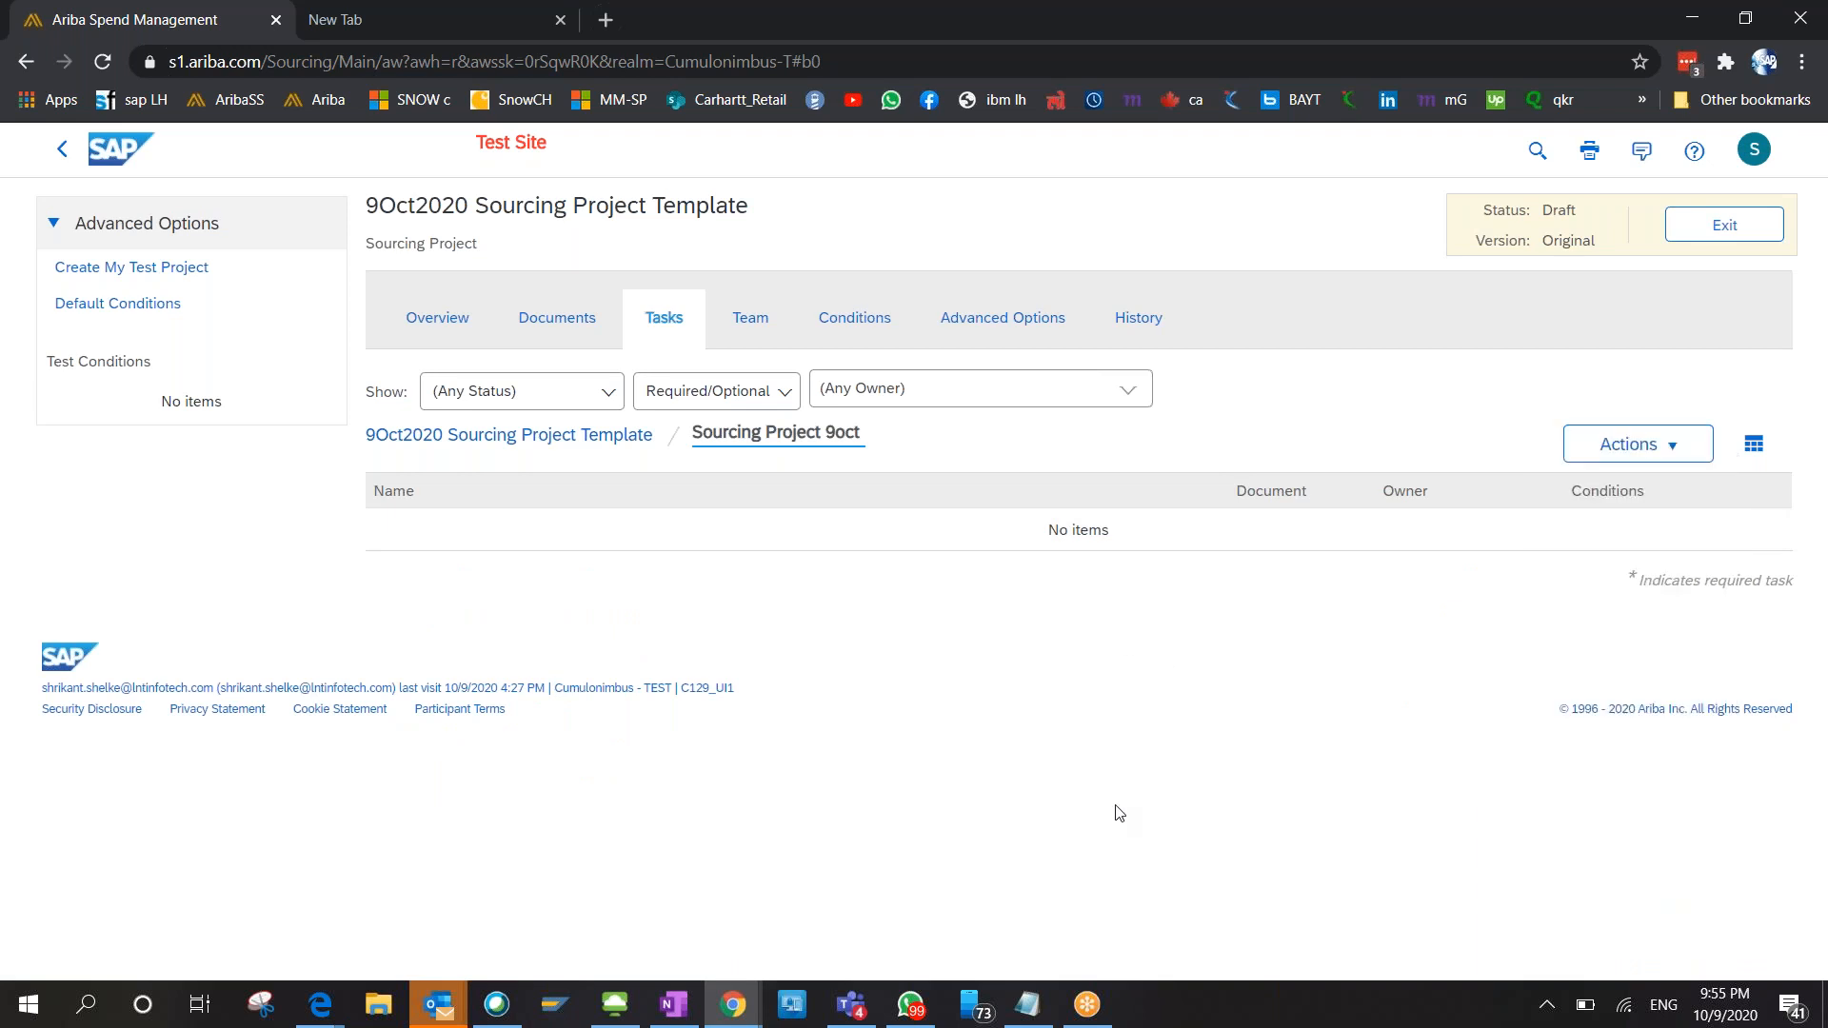
{"action": "left_click", "coordinate": [550, 438]}
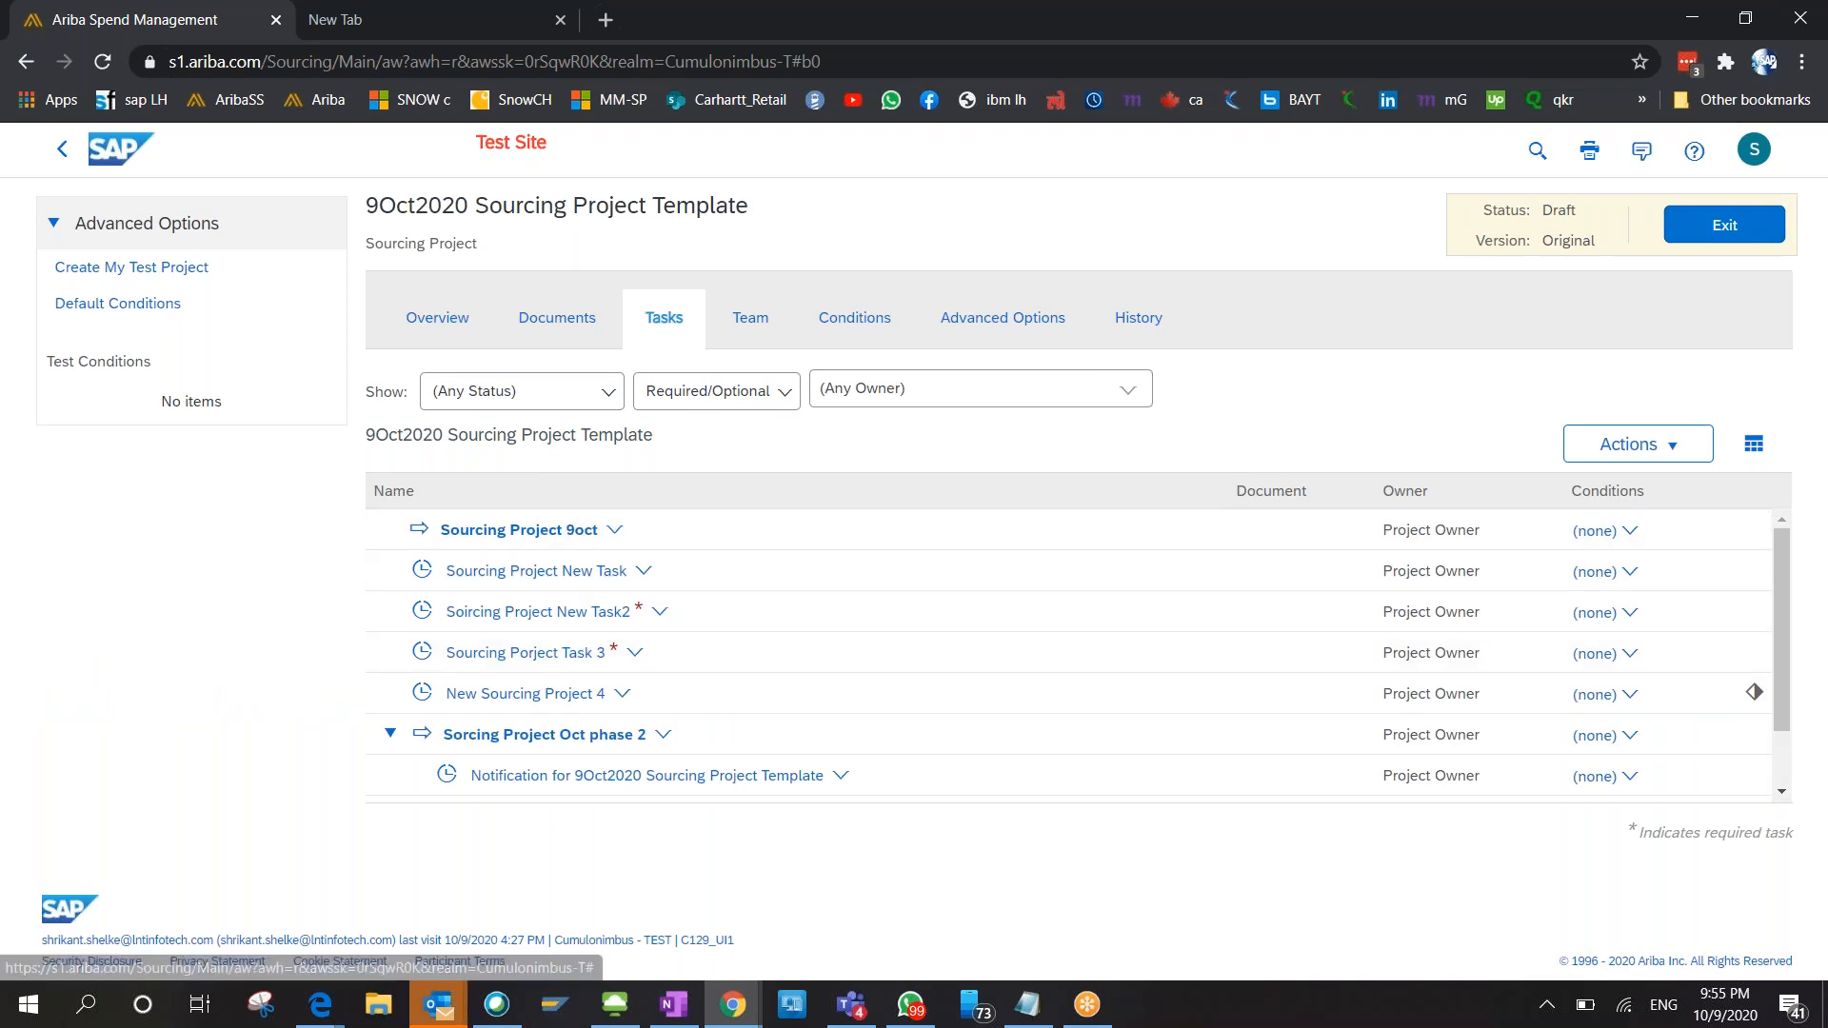
{"action": "left_click", "coordinate": [1629, 449]}
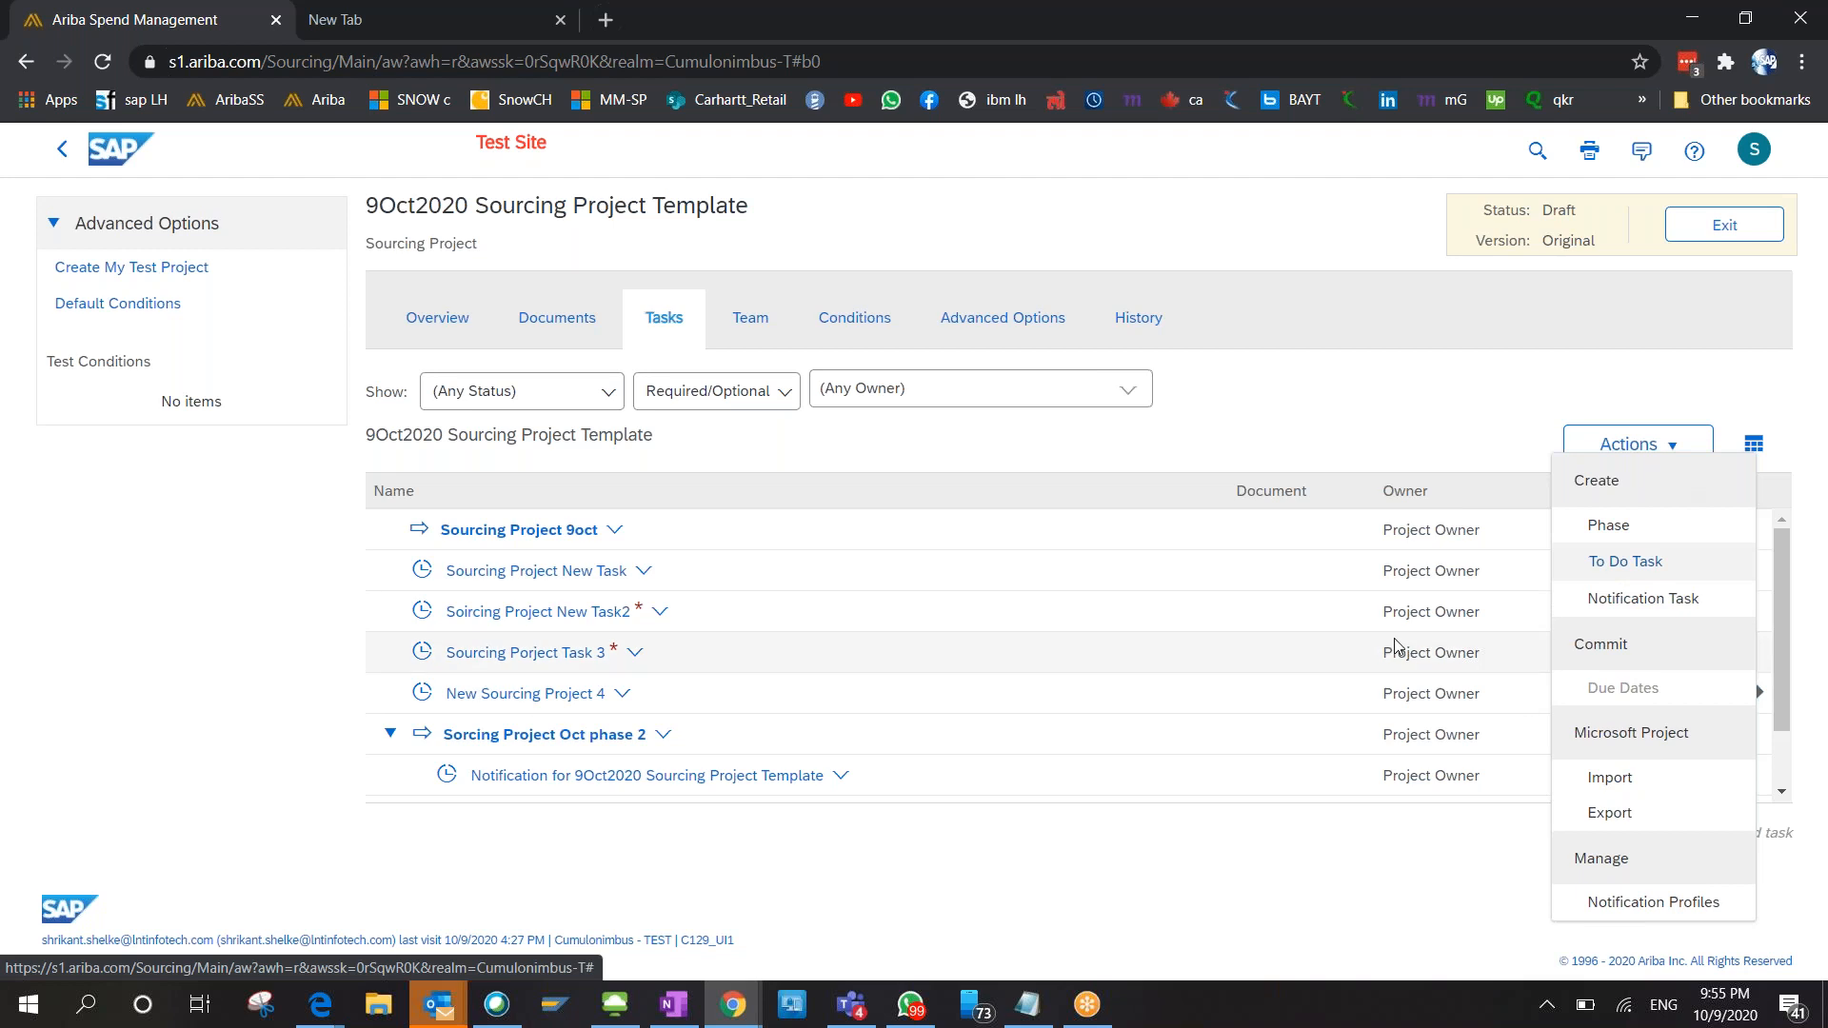
{"action": "left_click", "coordinate": [1107, 873]}
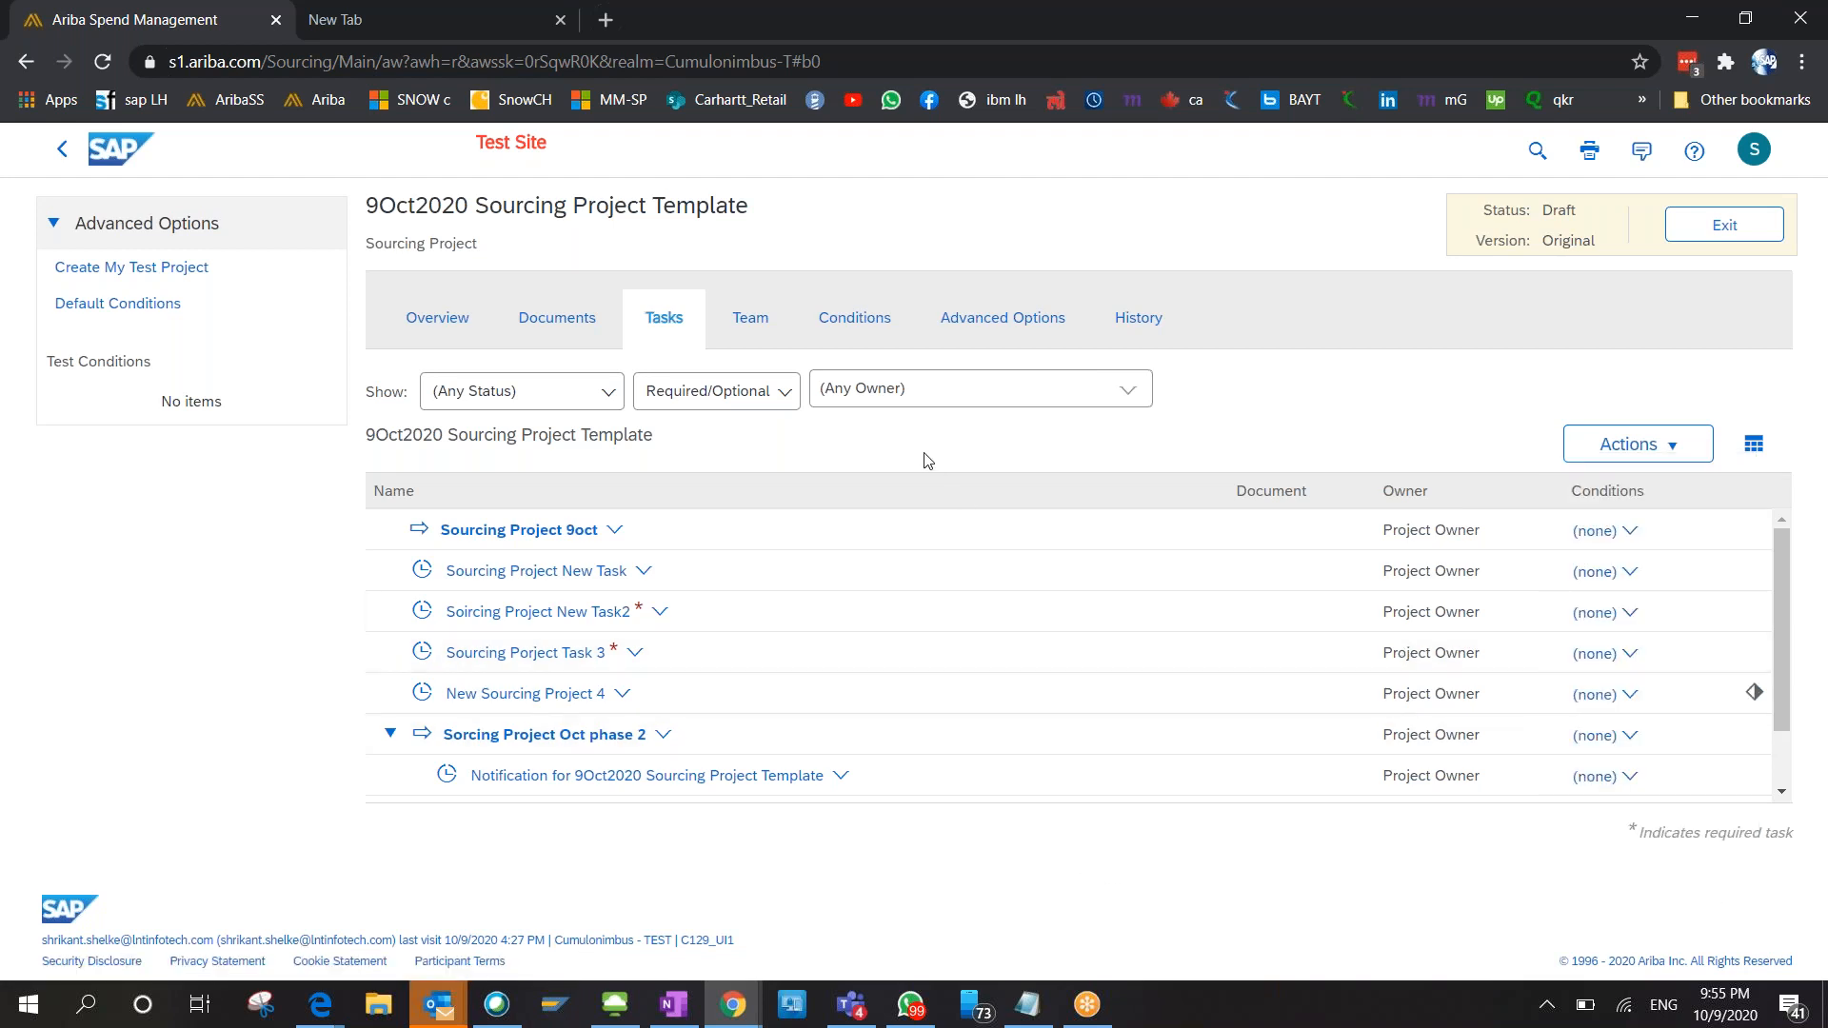
Review the suggested template editing steps in the template overview, especially the one on adding phases and milestones, and return to the tasks.
{"action": "left_click", "coordinate": [405, 330]}
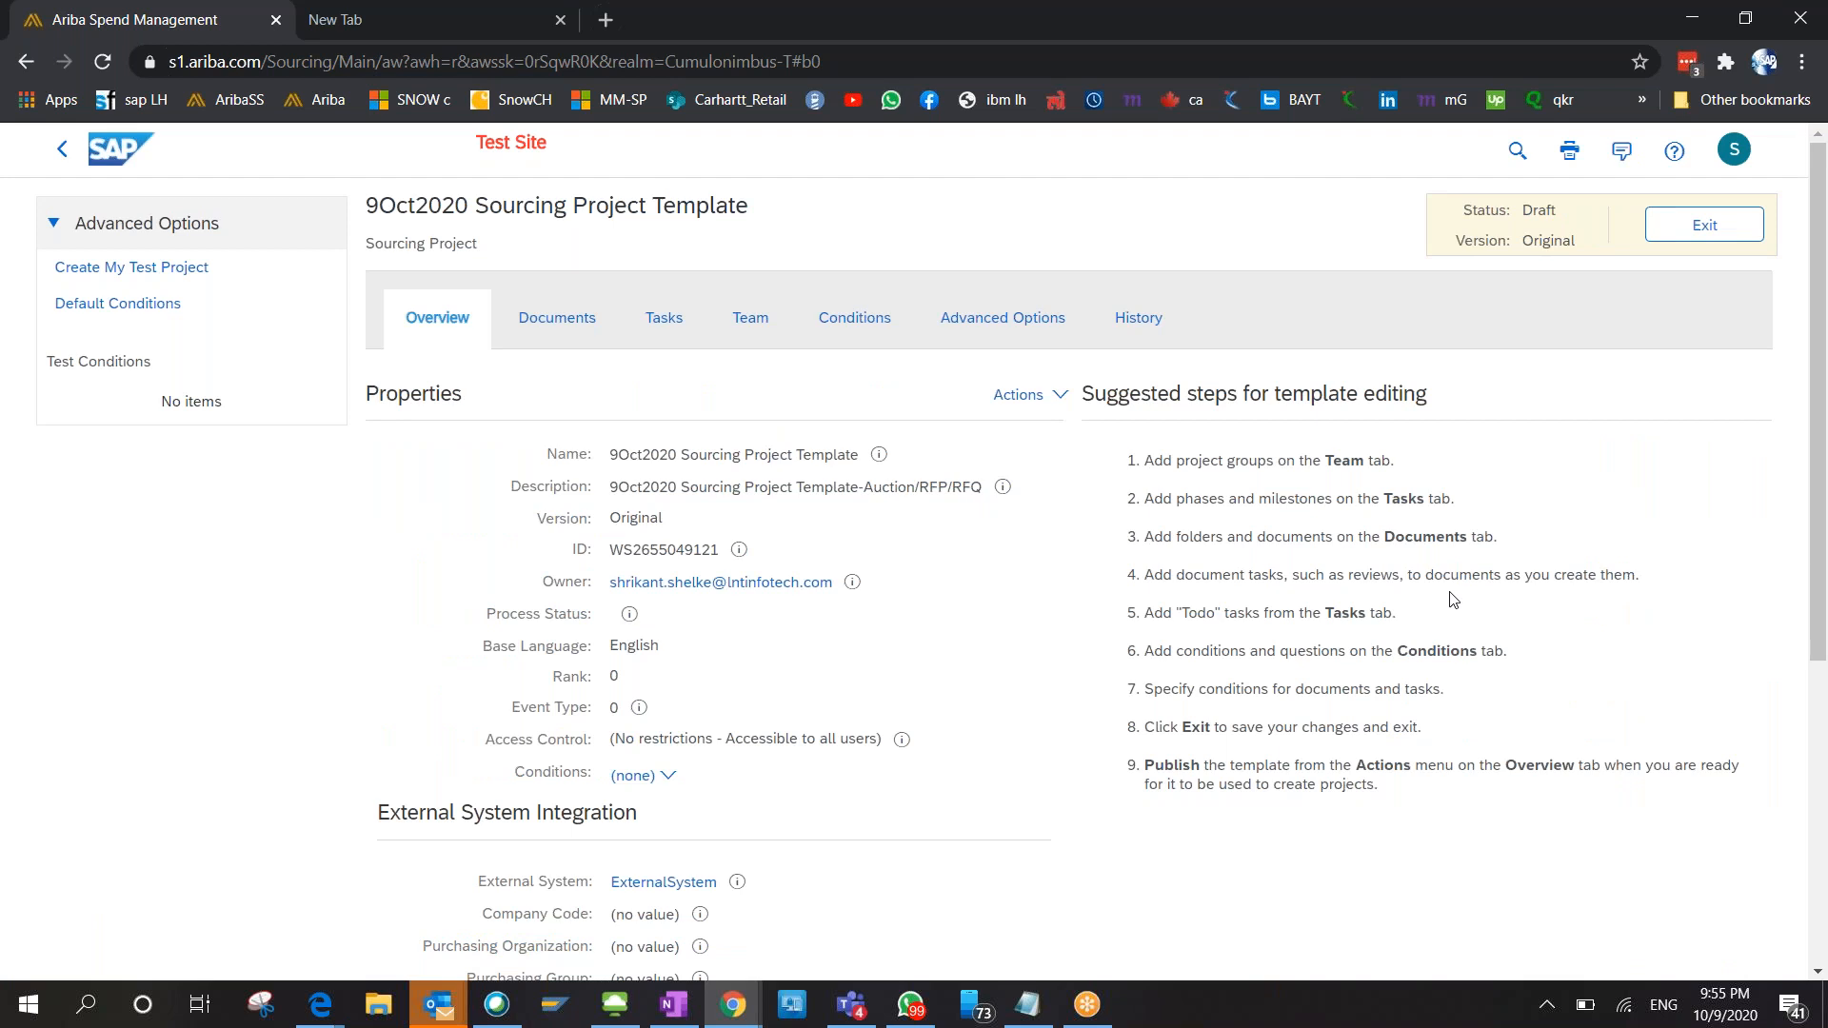
{"action": "triple_click", "coordinate": [1308, 492]}
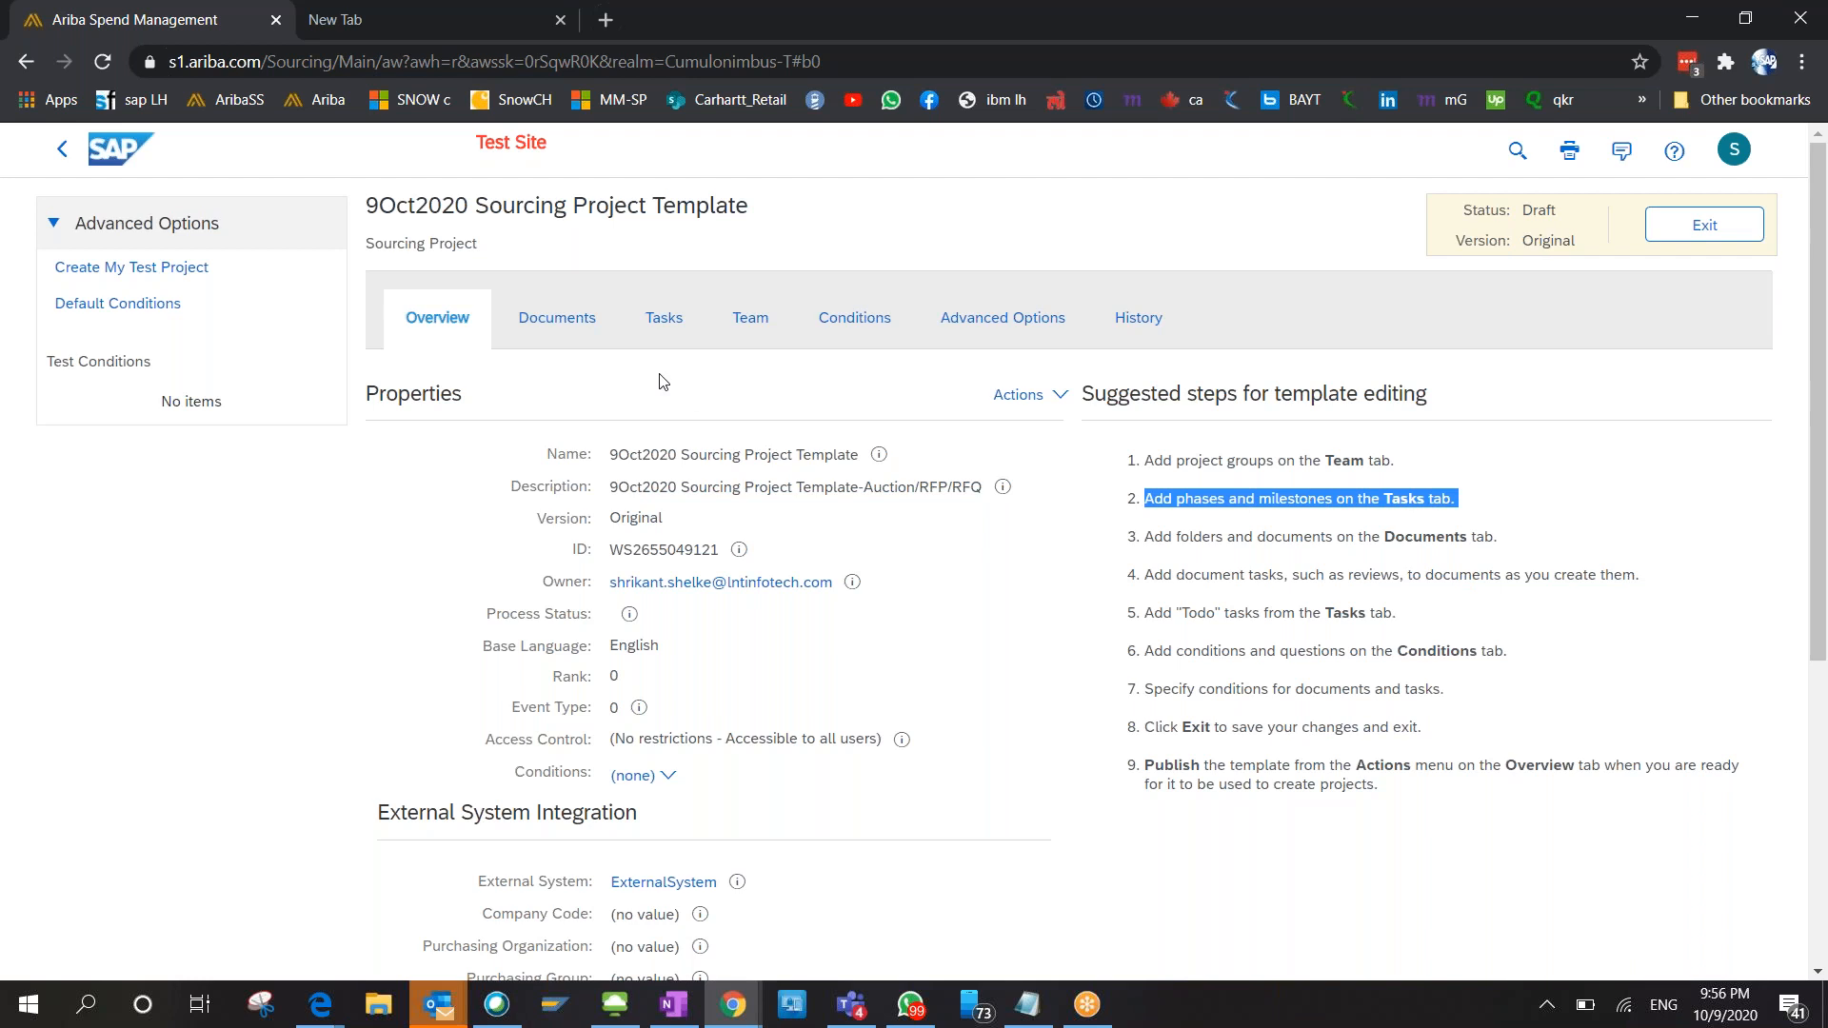
{"action": "left_click", "coordinate": [678, 329]}
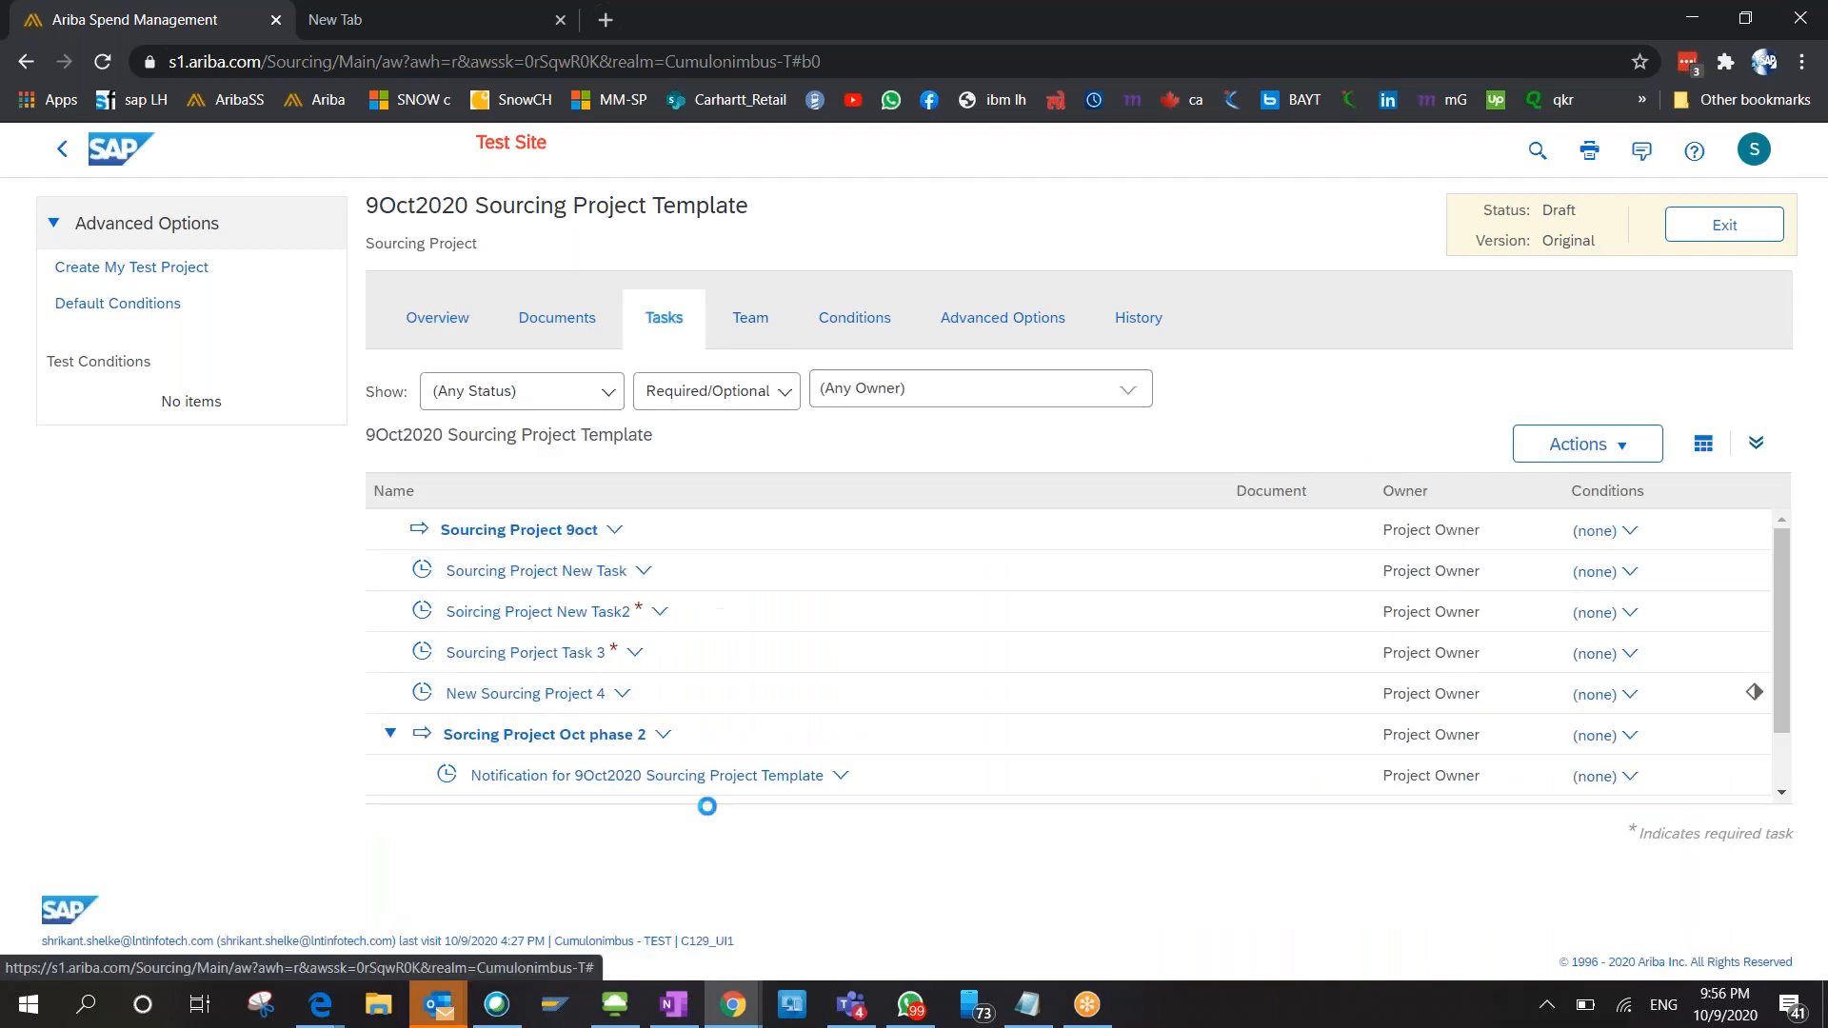
Associate Sourcing Project New Task as predecessor of the first notification task in Sorcing Project Oct phase 2 and save the task.
{"action": "scroll", "coordinate": [789, 679], "scroll_direction": "down", "scroll_amount": 1}
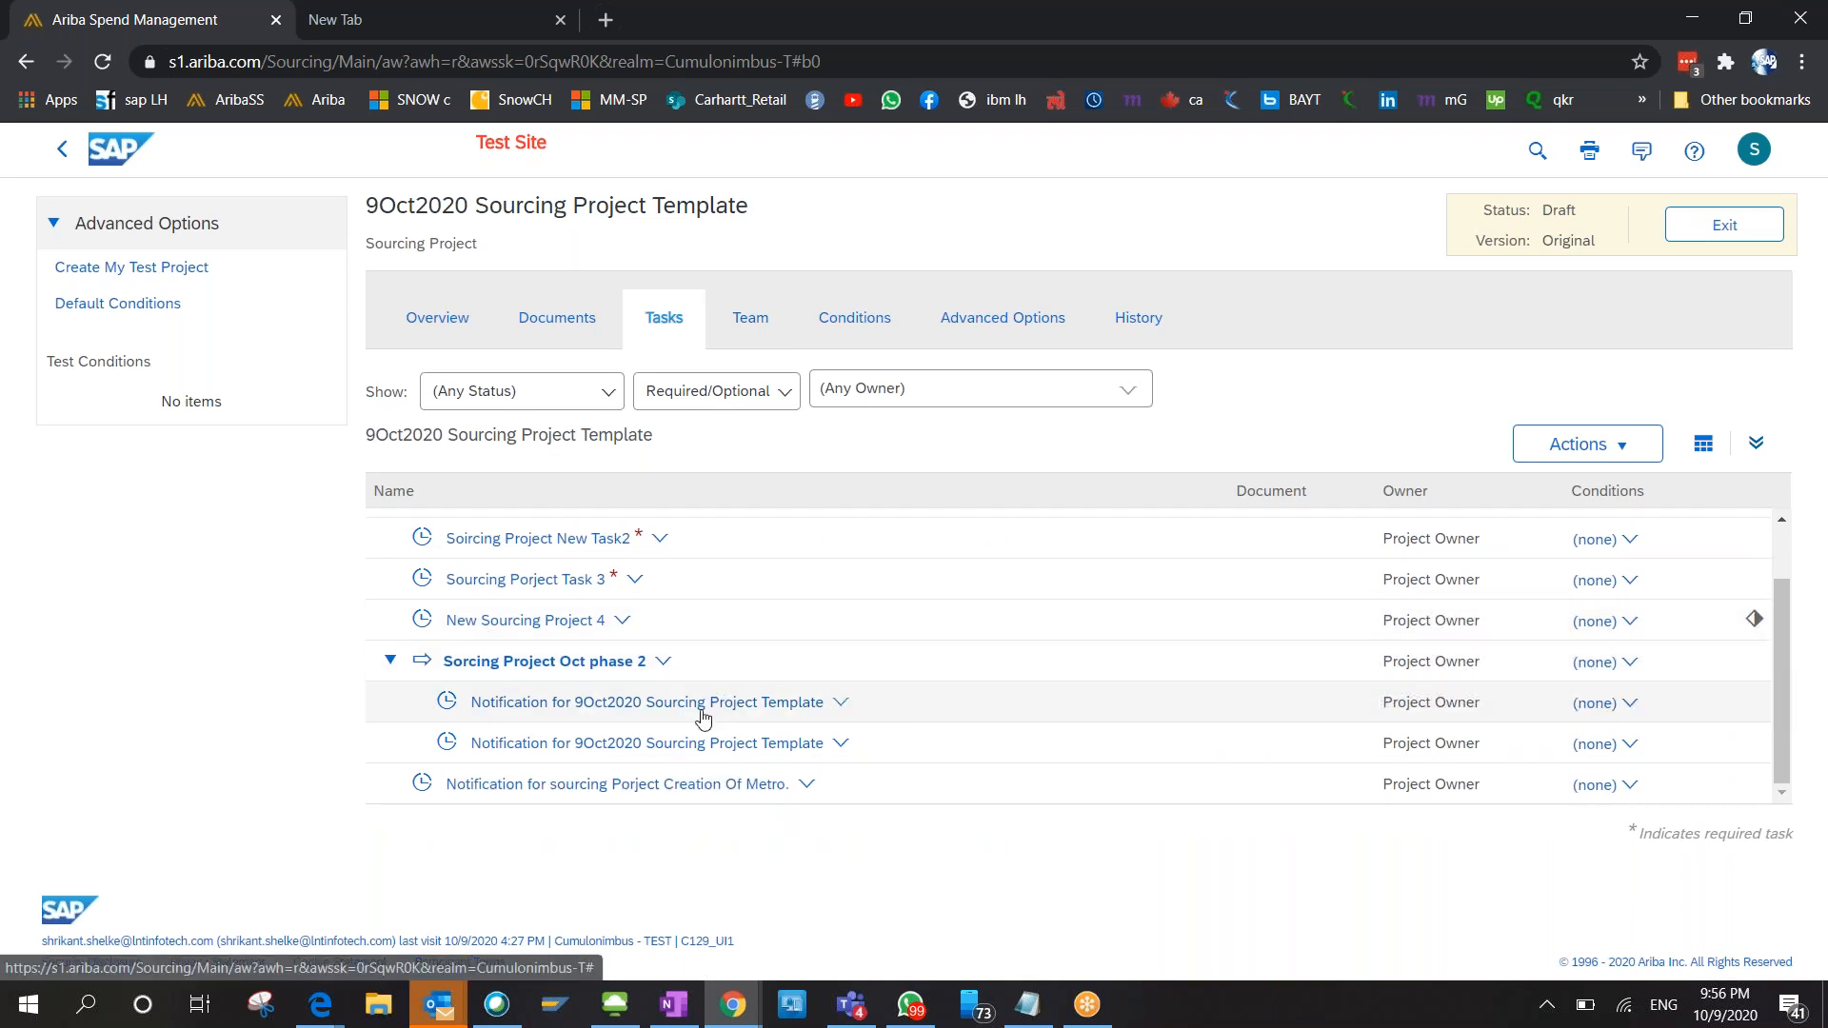
{"action": "left_click", "coordinate": [809, 705]}
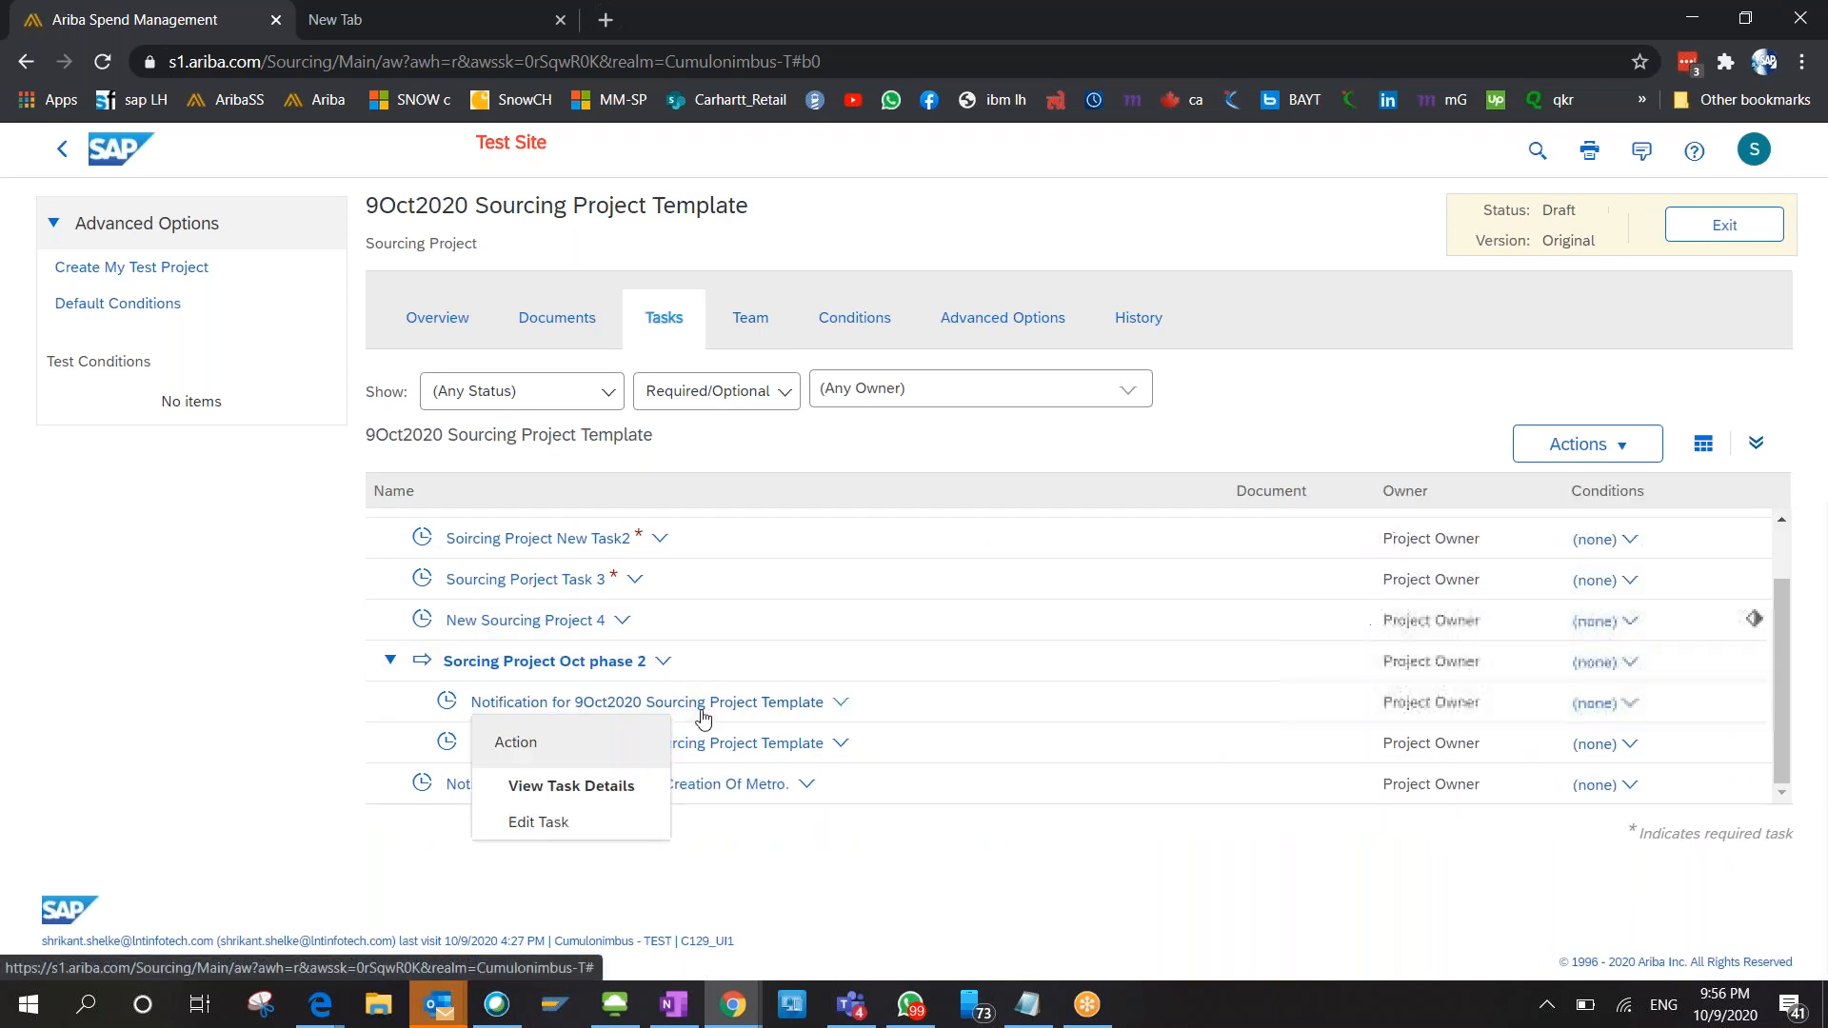
{"action": "left_click", "coordinate": [583, 821]}
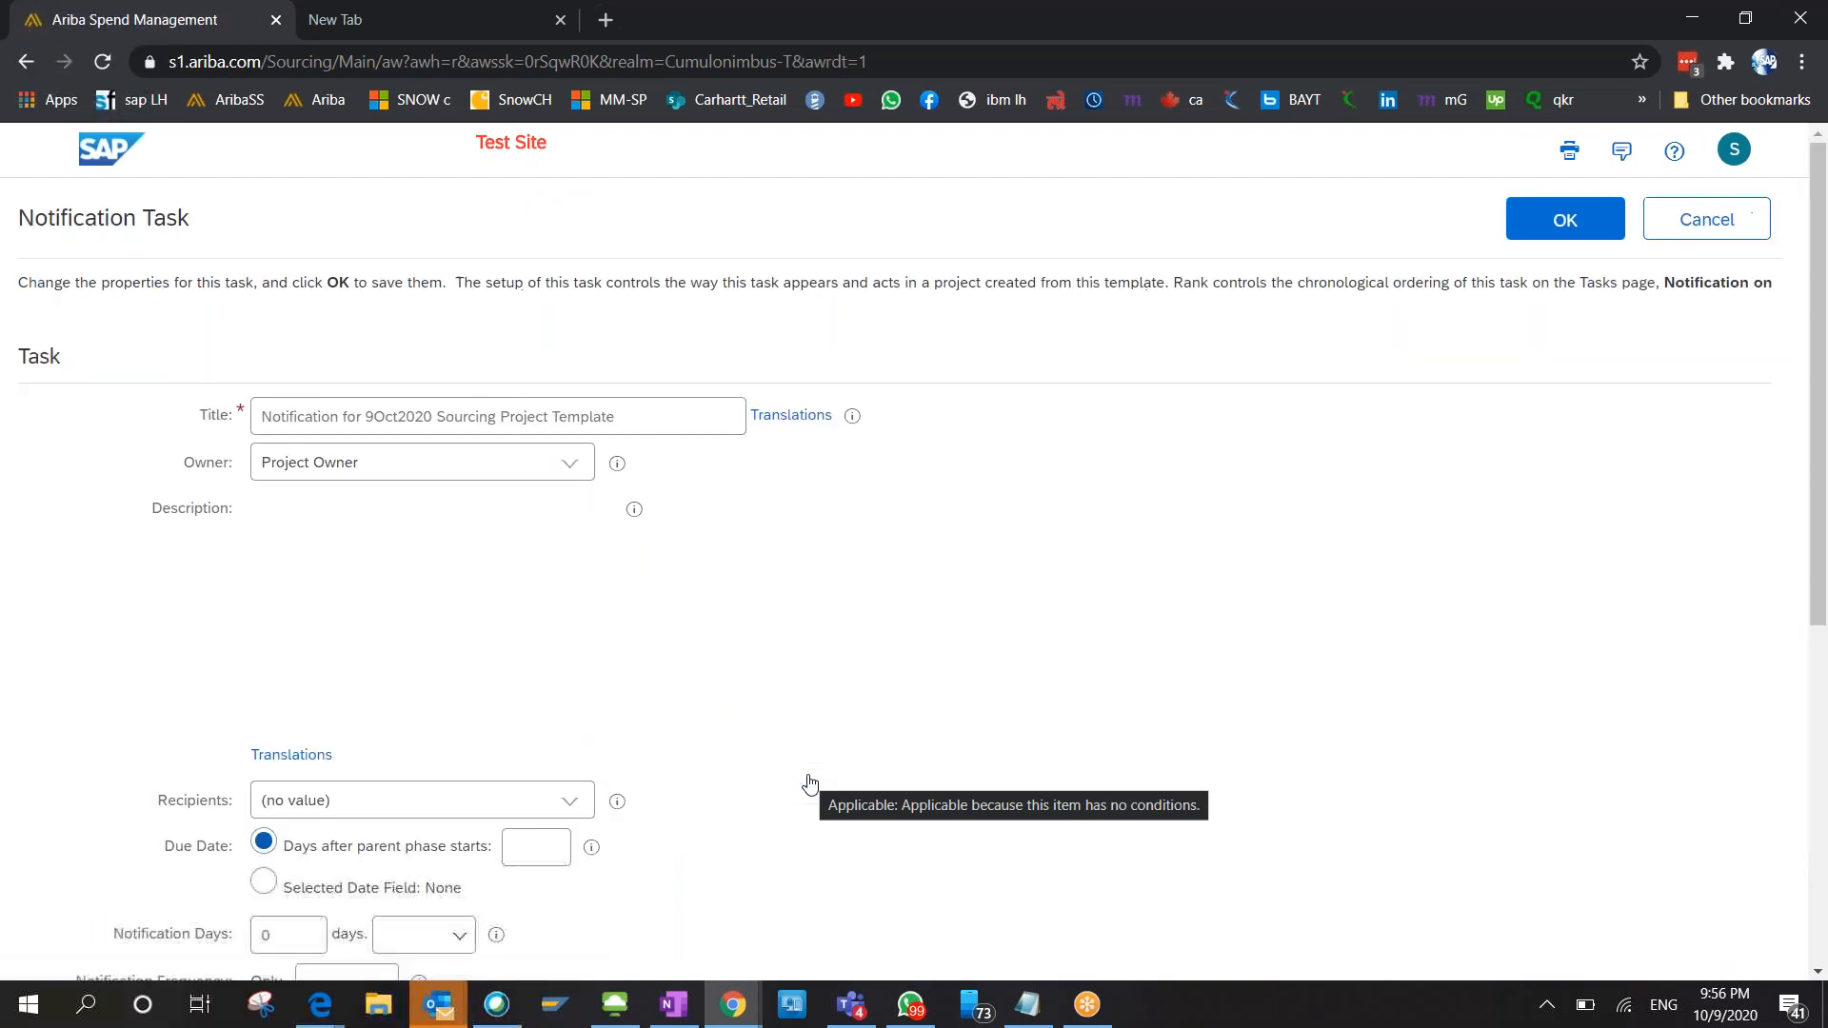
{"action": "scroll", "coordinate": [466, 742], "scroll_direction": "down", "scroll_amount": 6}
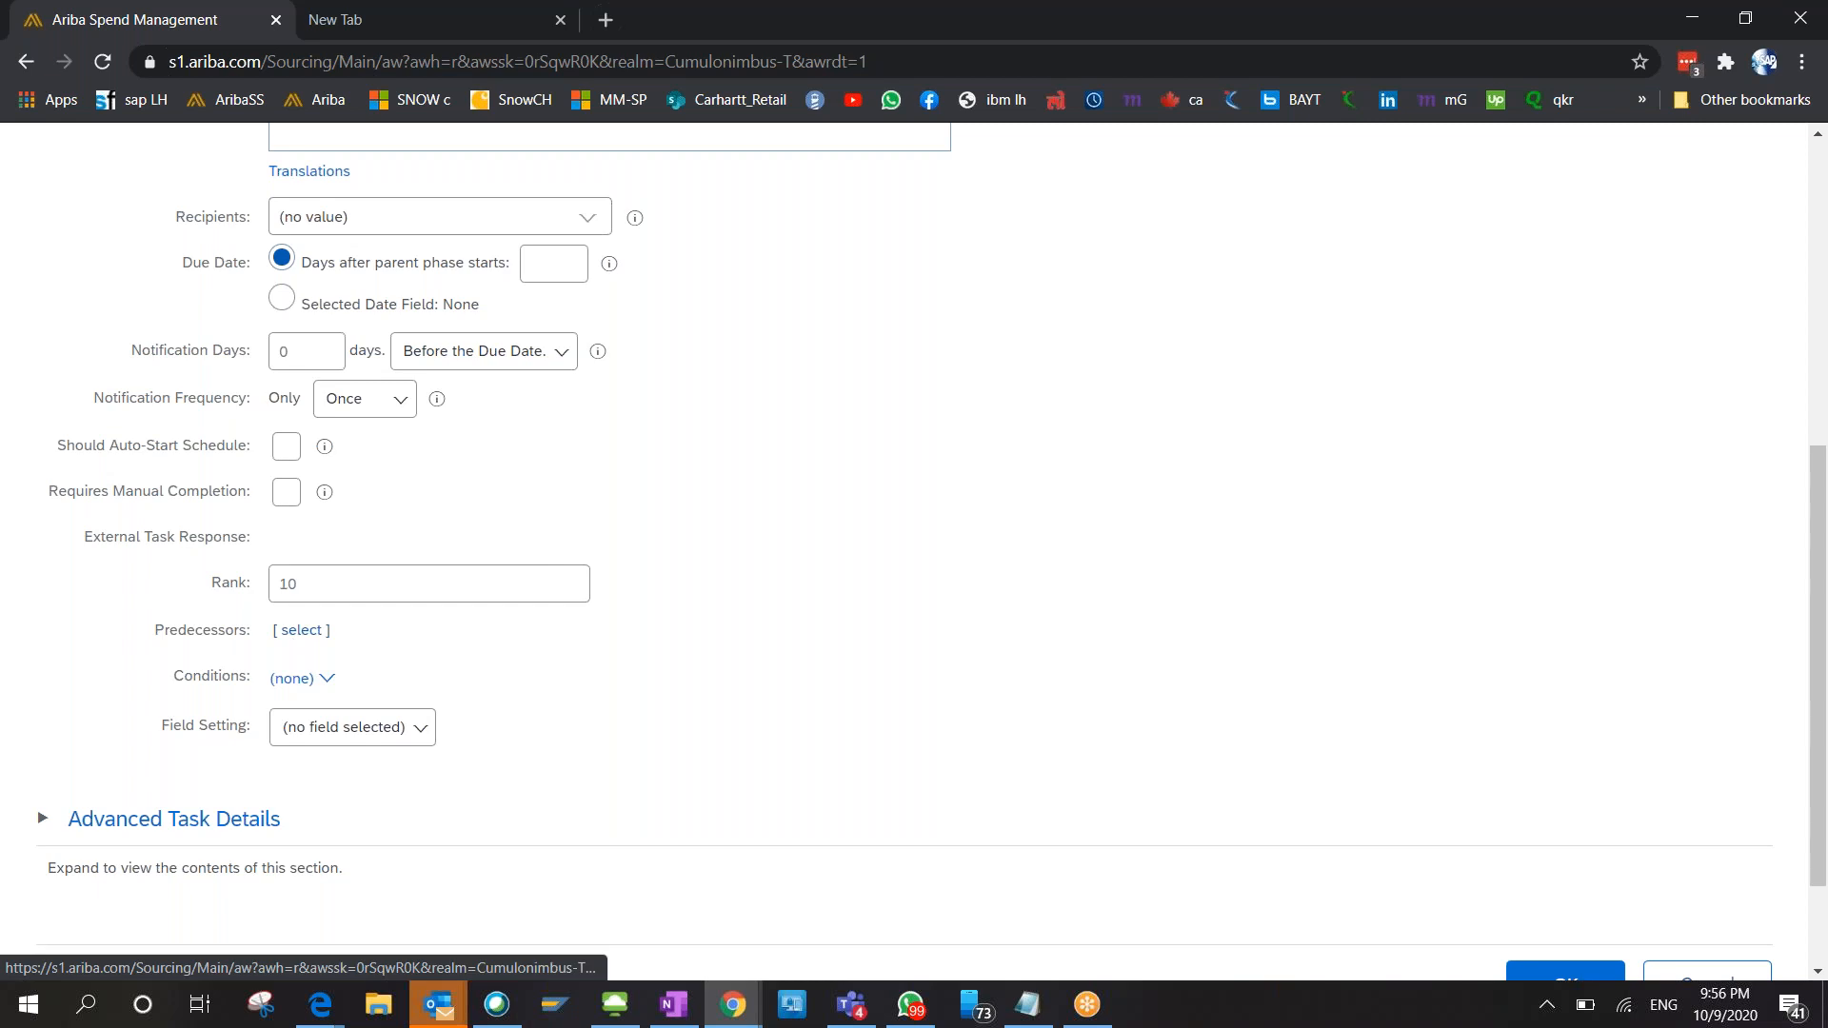
{"action": "left_click", "coordinate": [301, 630]}
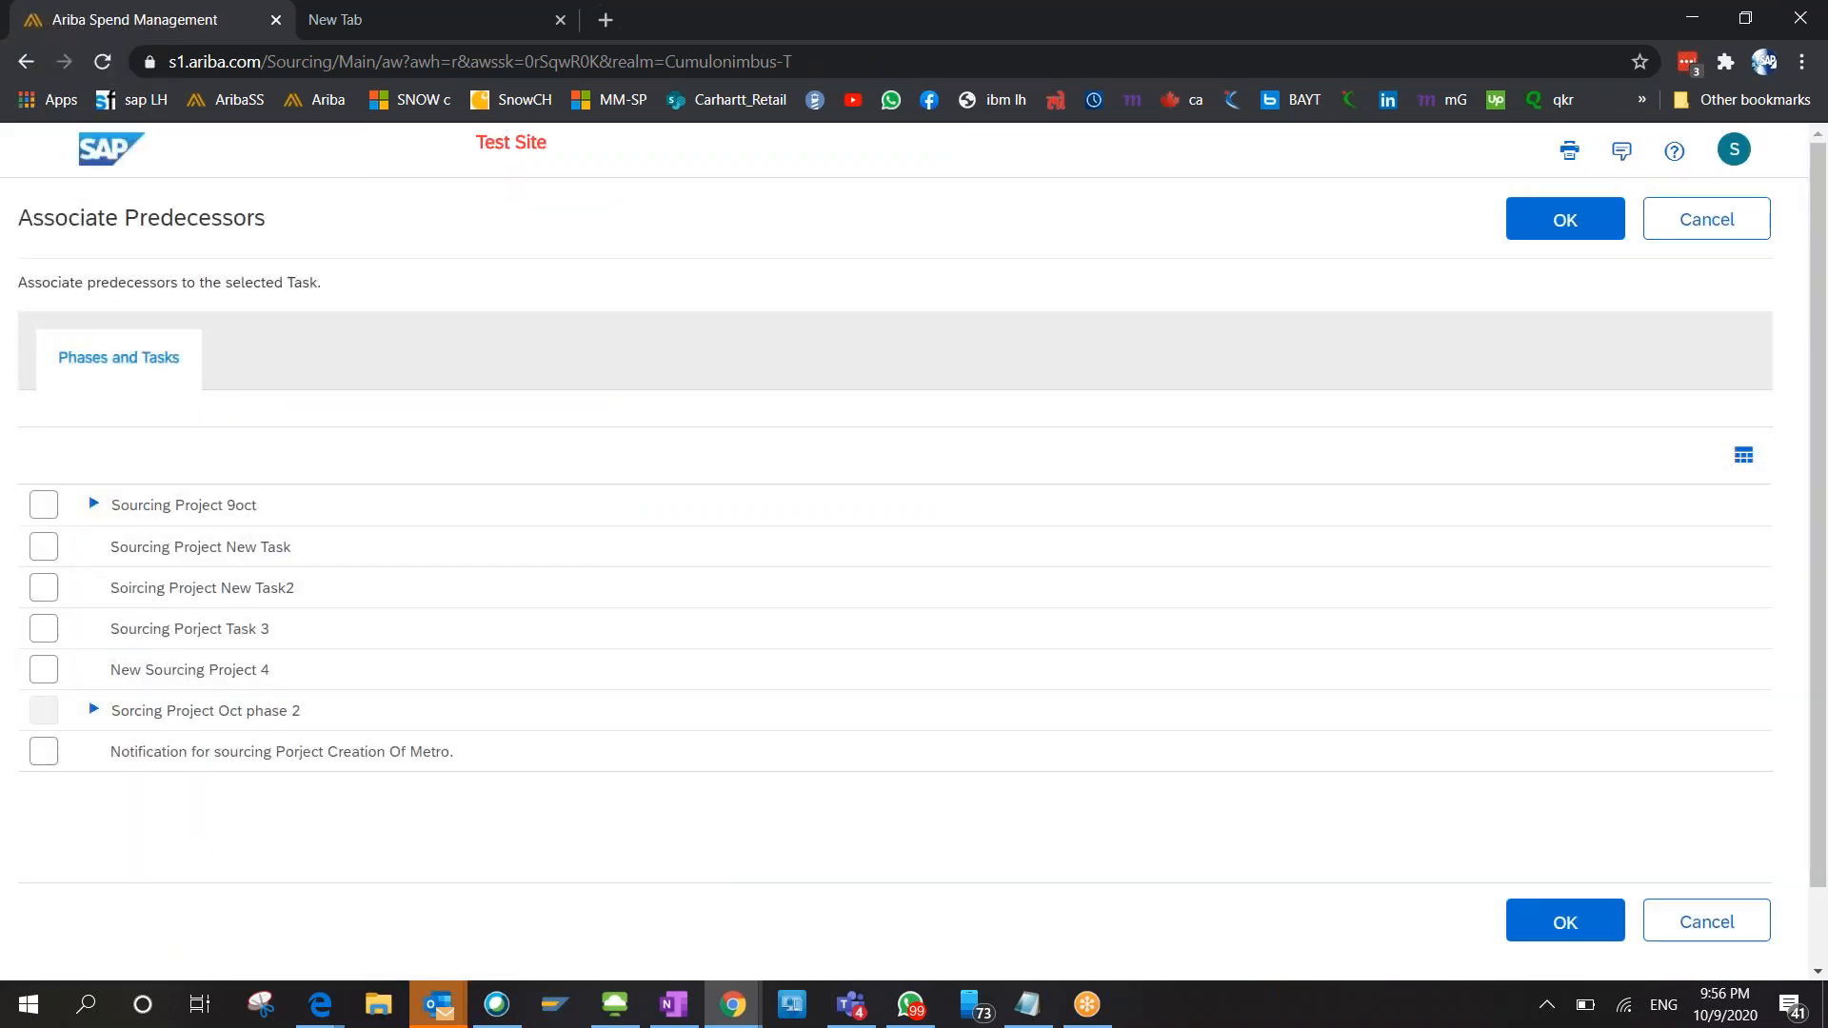
{"action": "left_click", "coordinate": [44, 506]}
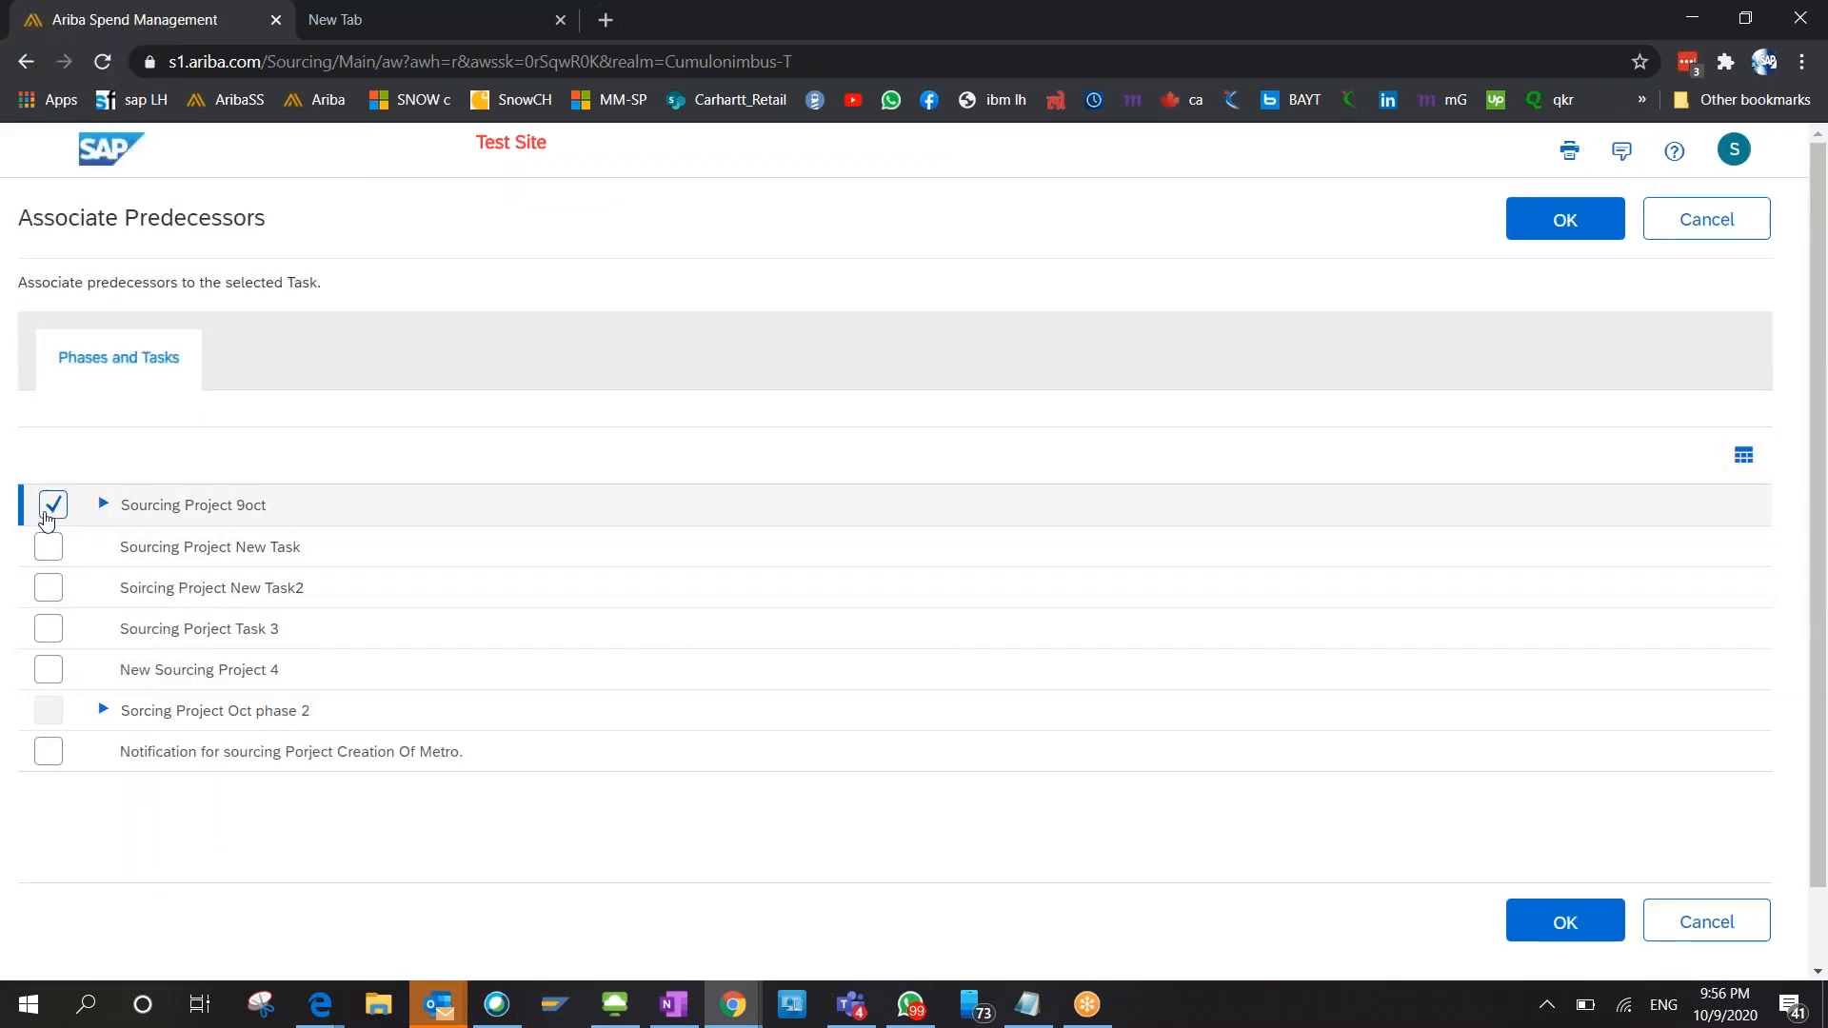
{"action": "left_click", "coordinate": [43, 505]}
{"action": "left_click", "coordinate": [44, 546]}
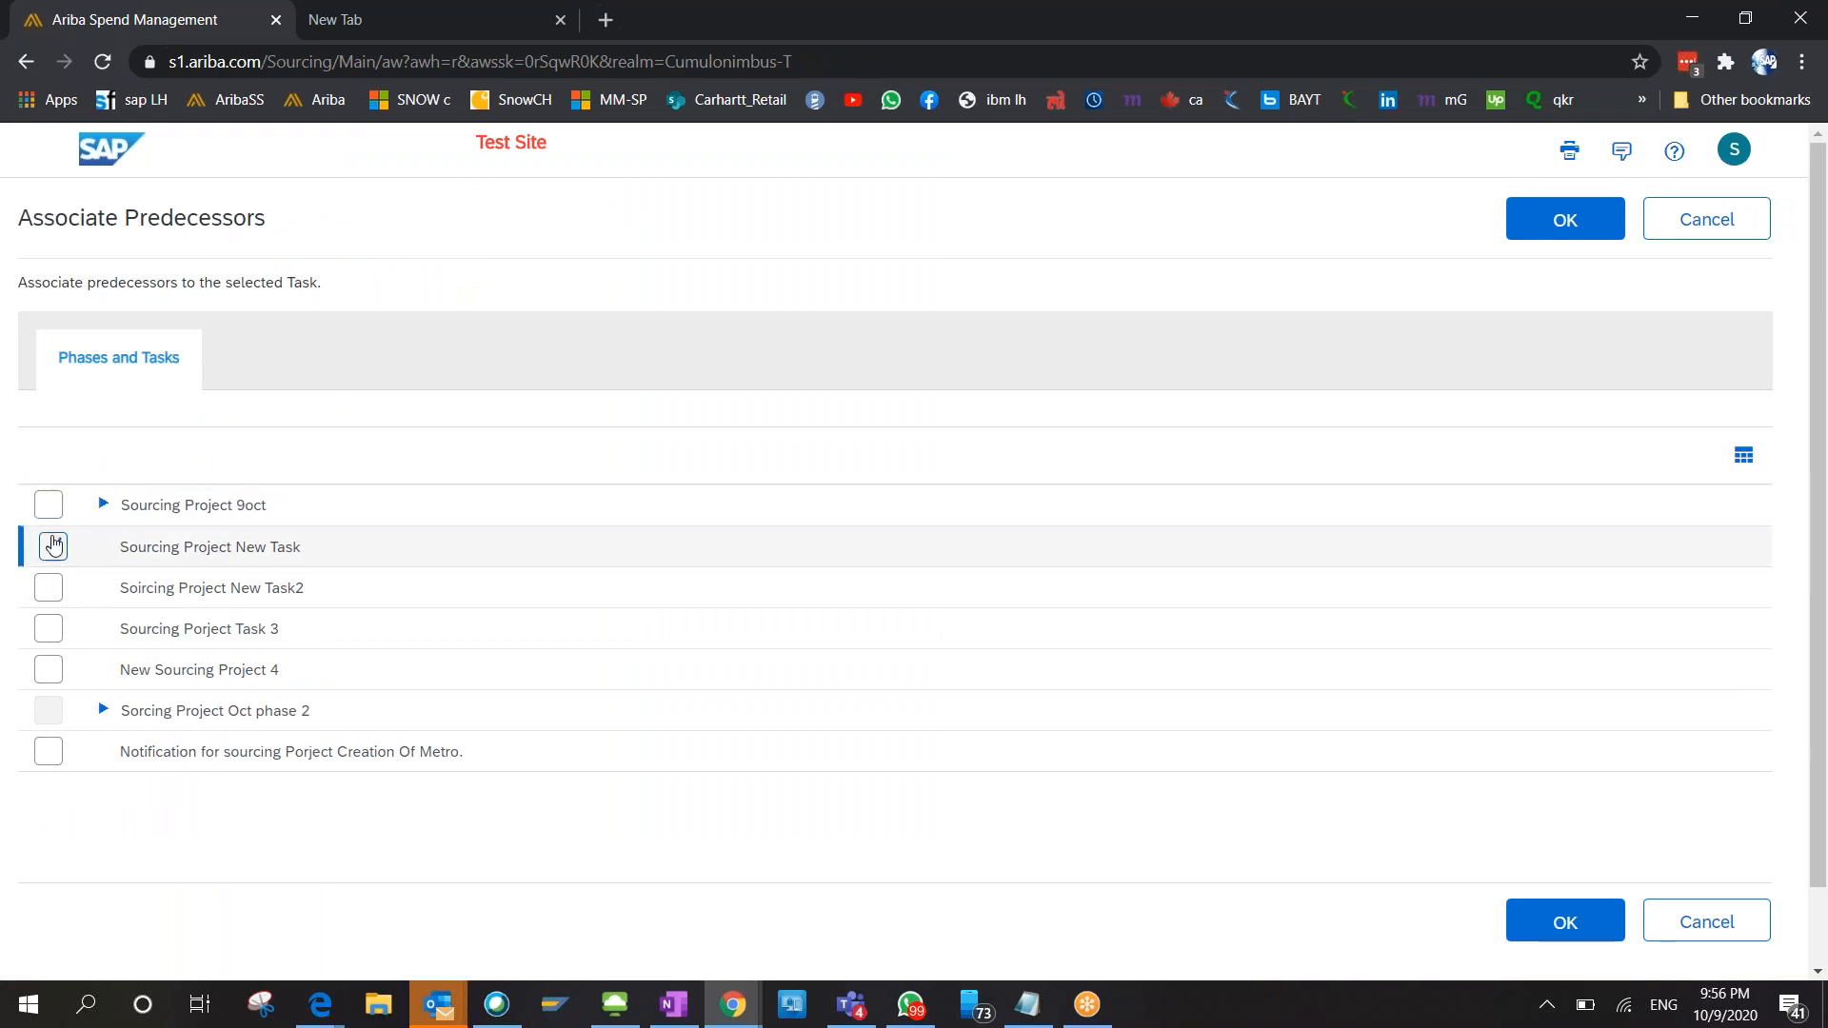
{"action": "left_click", "coordinate": [1555, 938]}
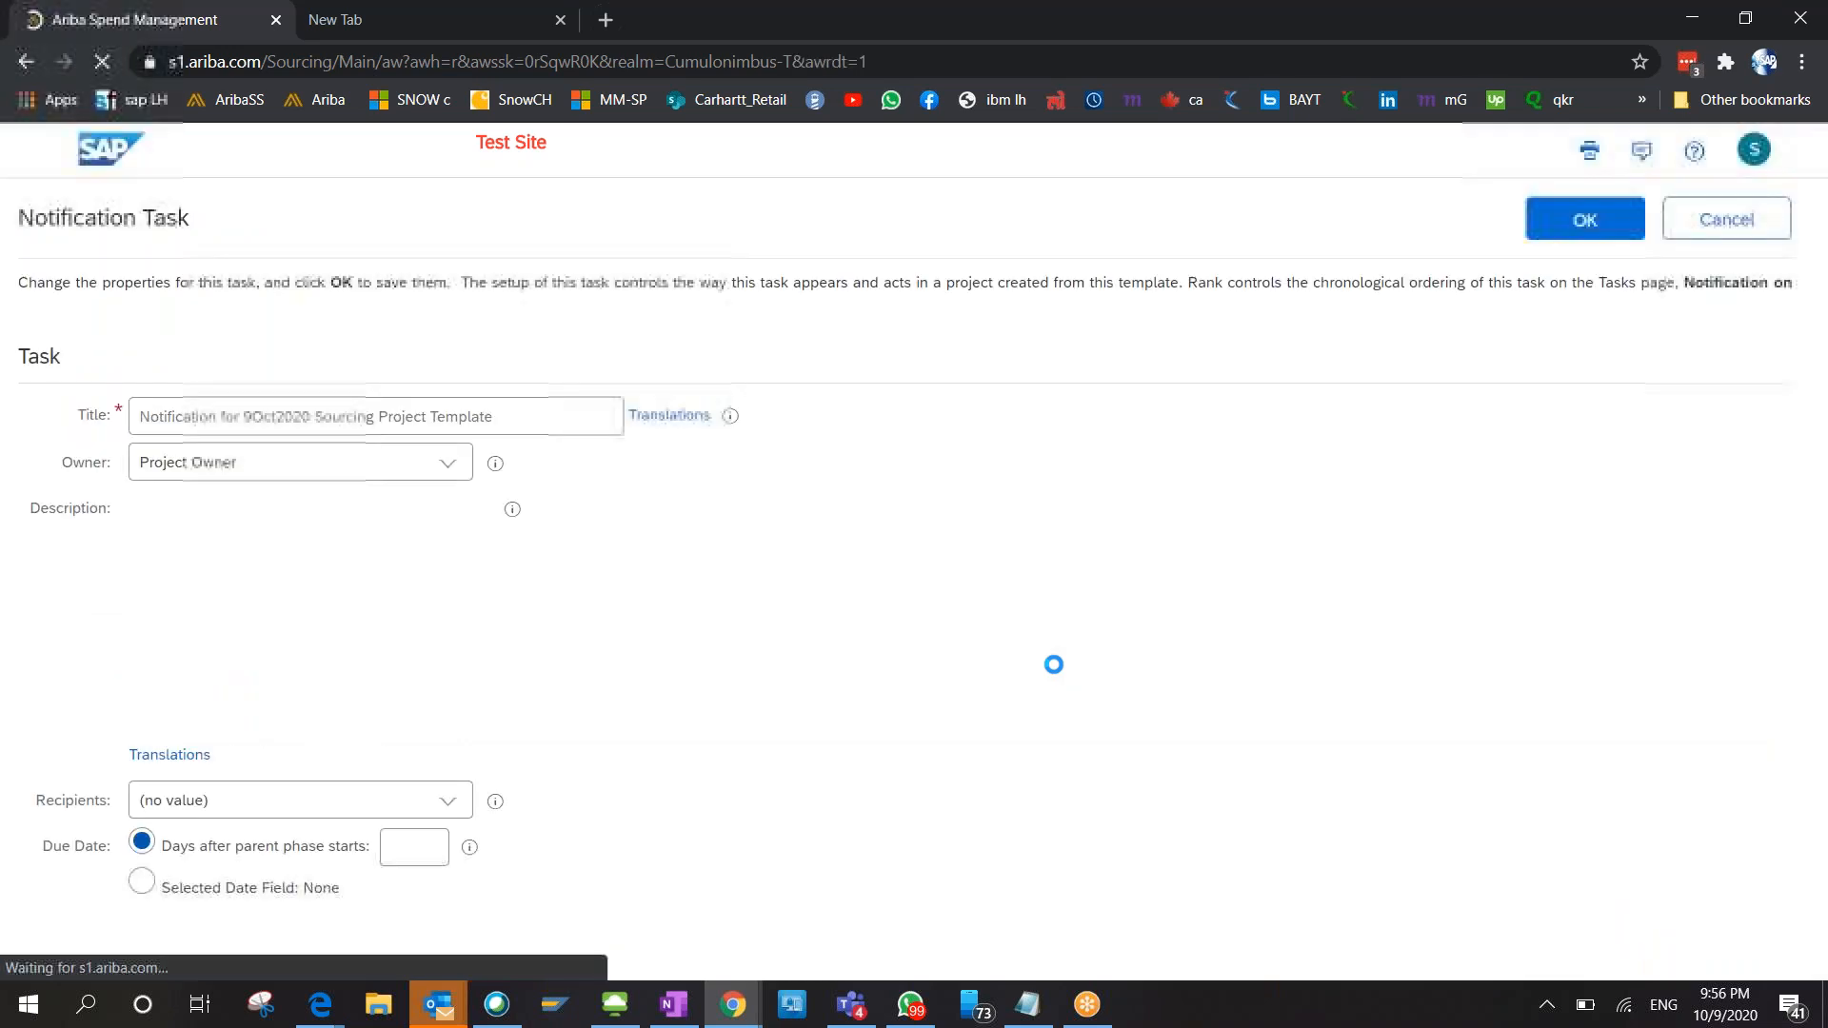
{"action": "left_click", "coordinate": [1538, 747]}
{"action": "scroll", "coordinate": [1538, 747], "scroll_direction": "down", "scroll_amount": 7}
{"action": "scroll", "coordinate": [1539, 749], "scroll_direction": "up", "scroll_amount": 7}
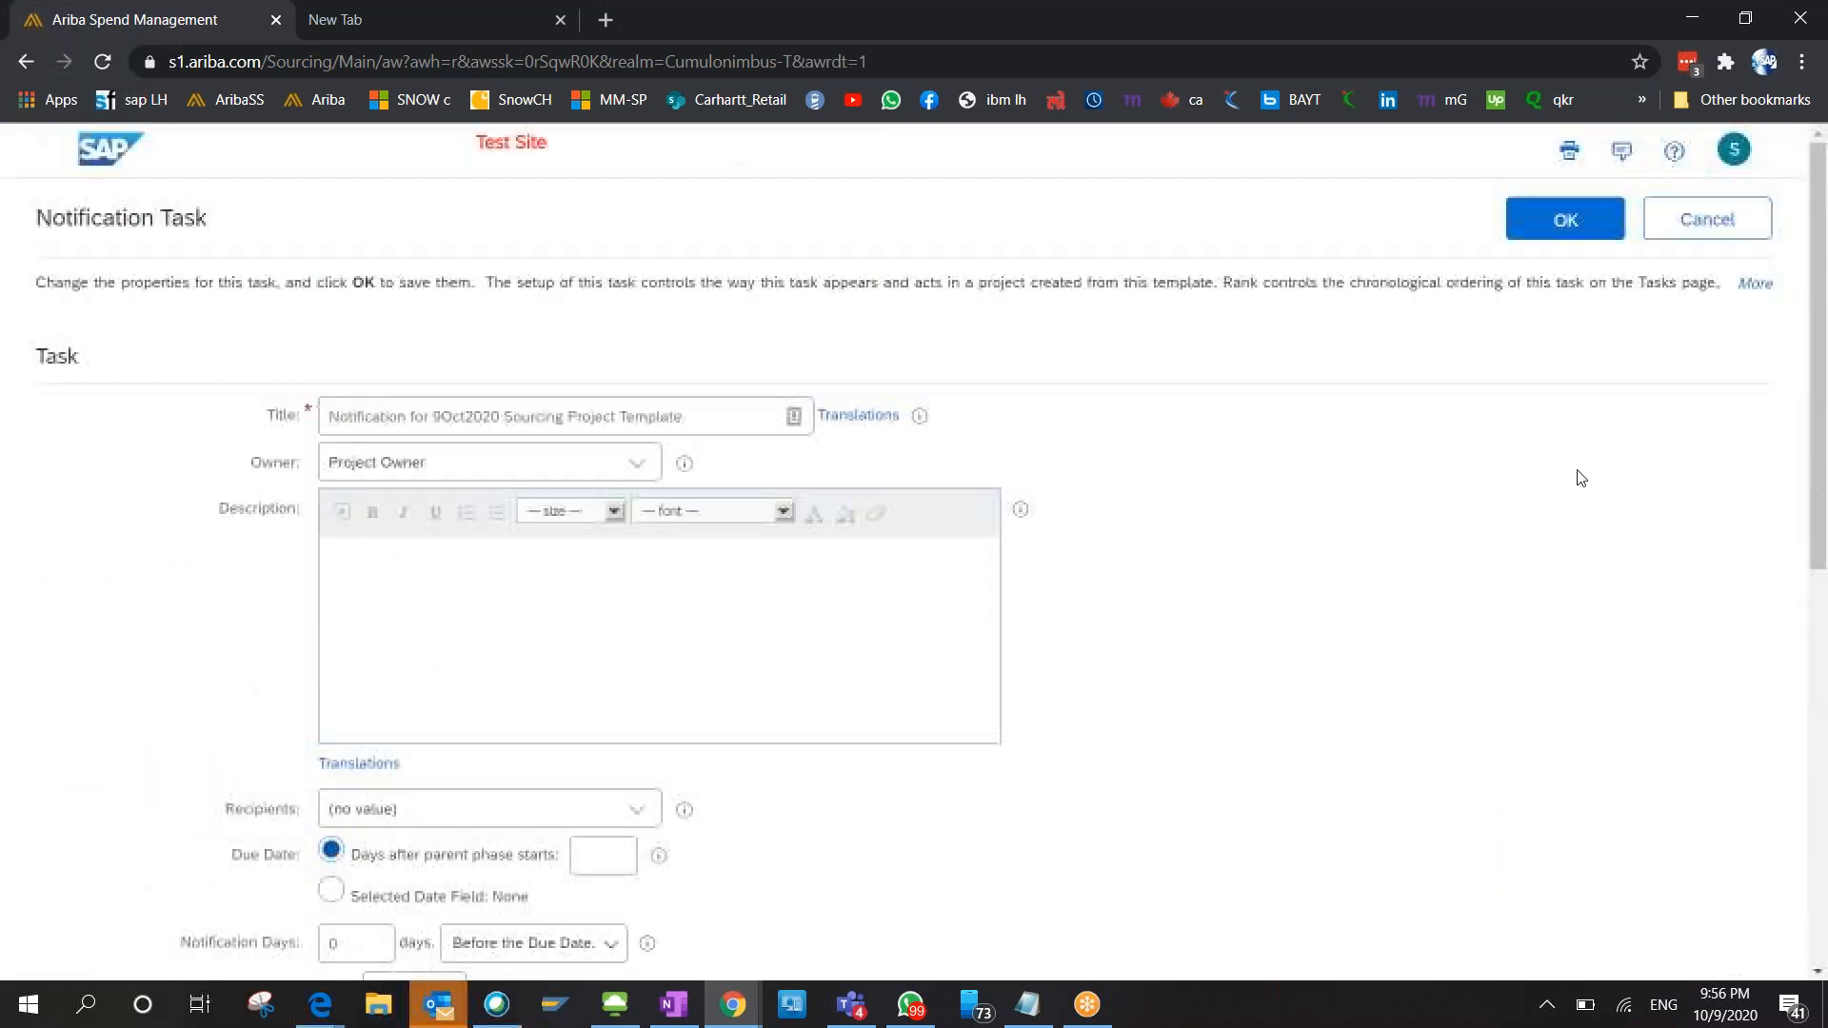
{"action": "left_click", "coordinate": [1562, 217]}
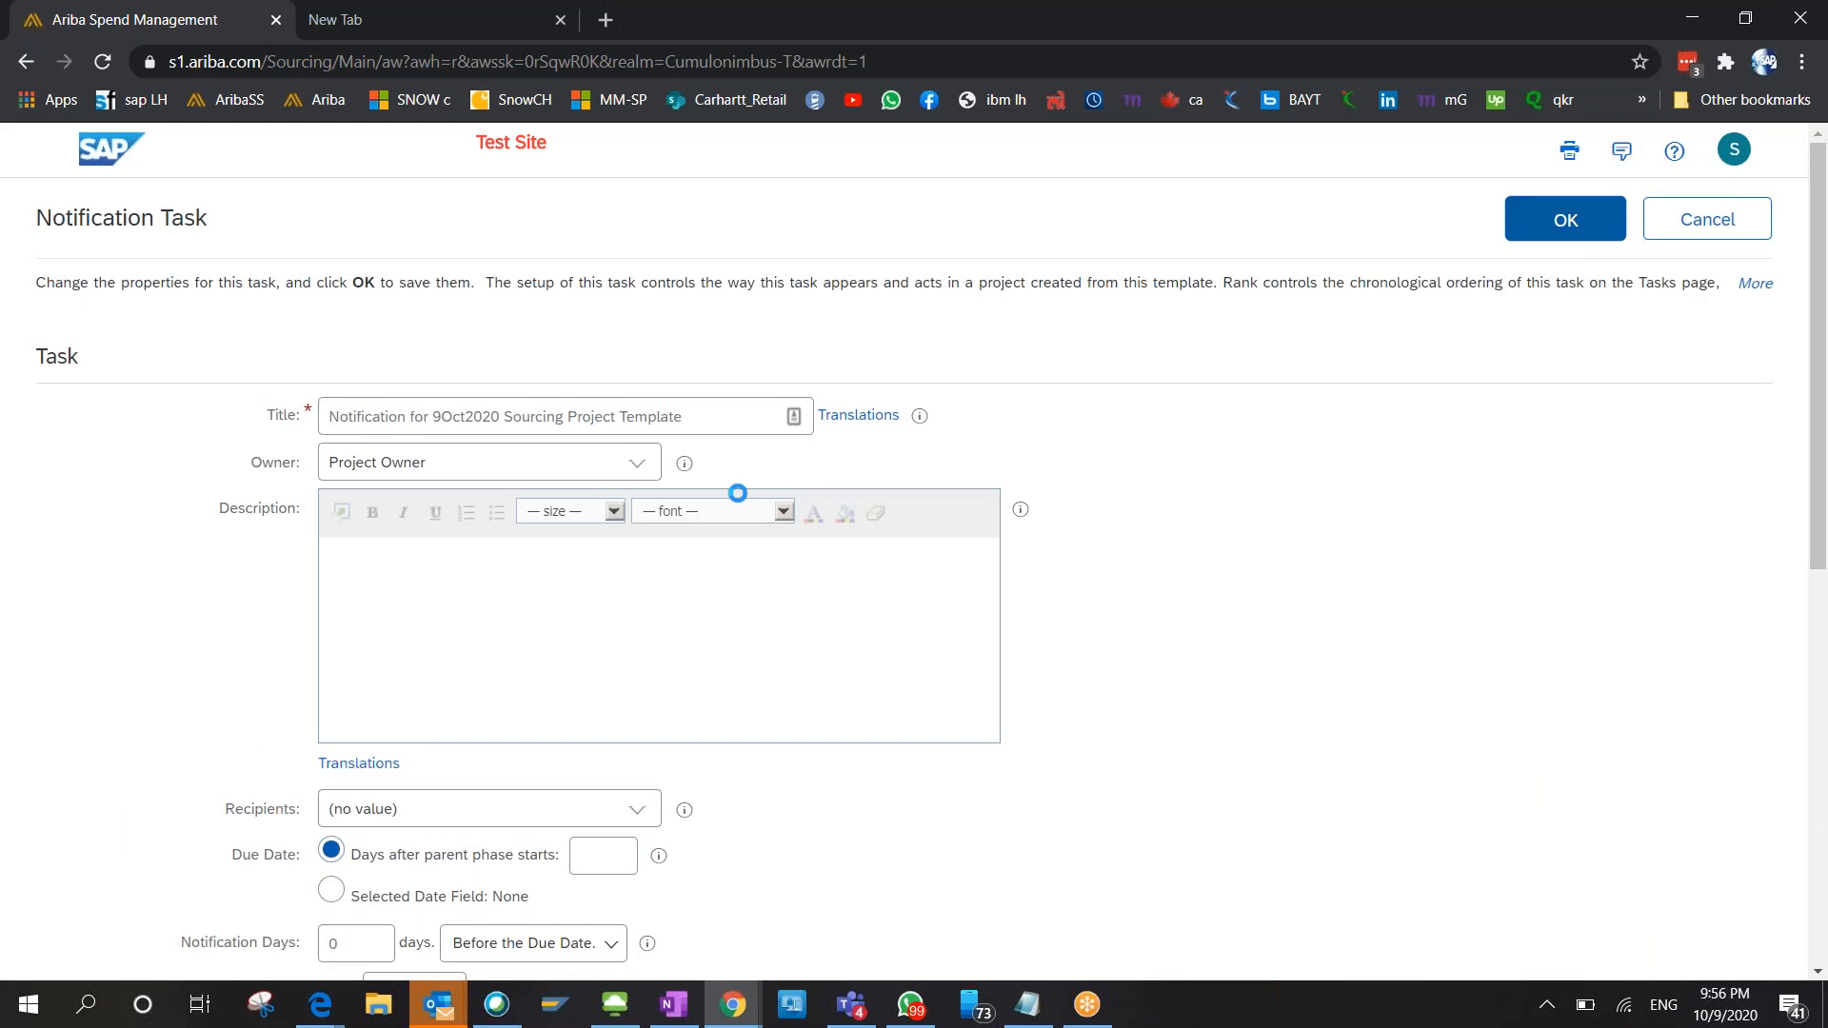
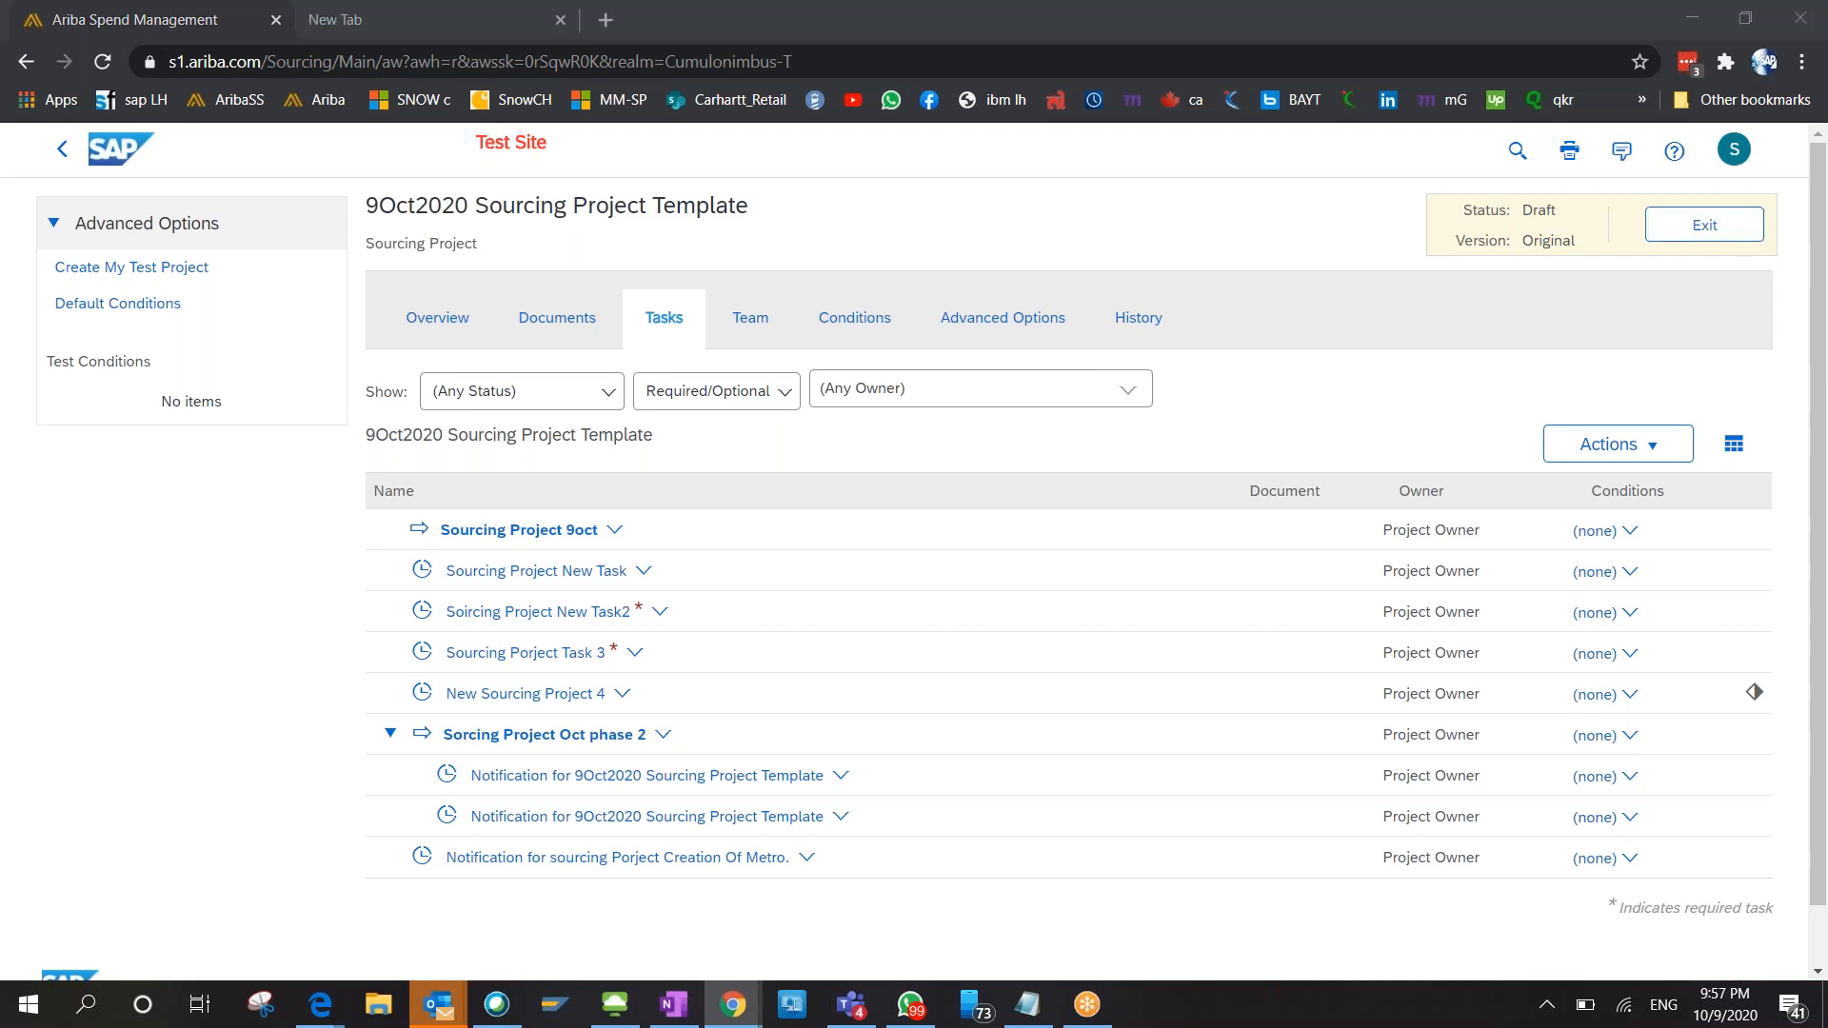
Switch to the EOI_02 sourcing project, examine the tasks in its RFP Process Flow phase, and return to the template.
{"action": "key", "text": "alt+Tab"}
{"action": "scroll", "coordinate": [455, 716], "scroll_direction": "down", "scroll_amount": 1}
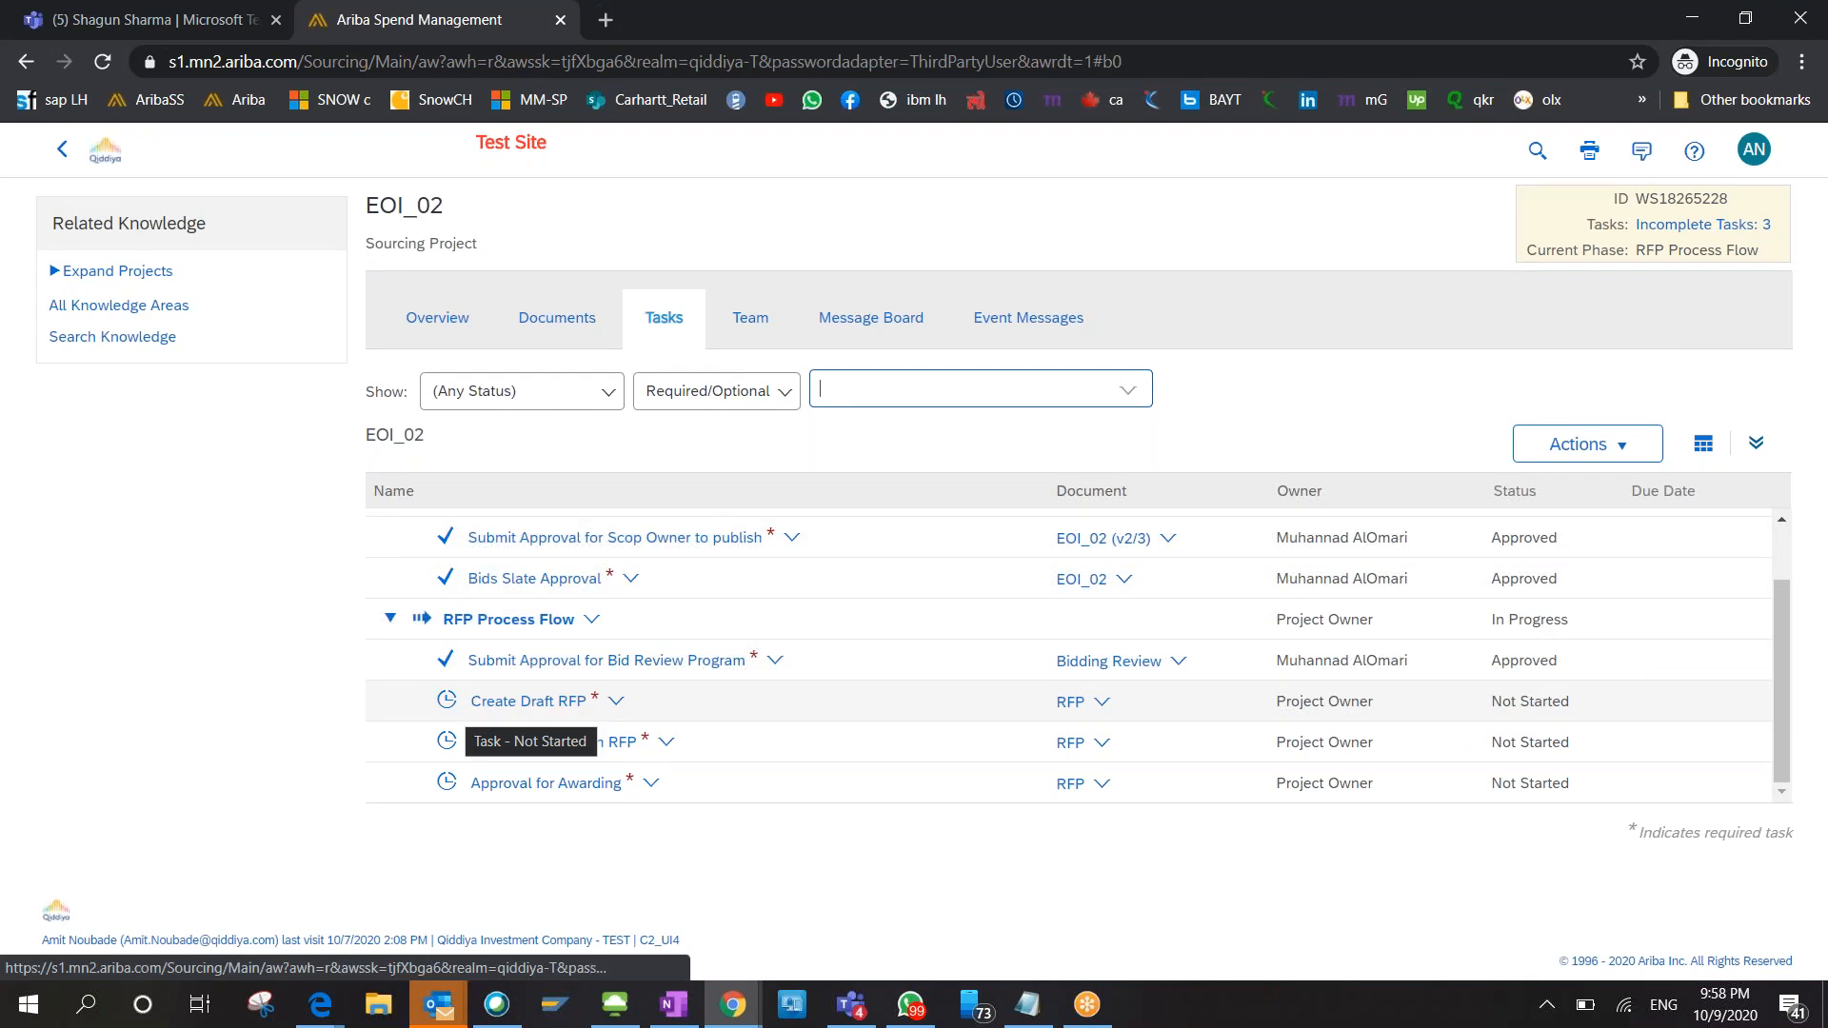
{"action": "key", "text": "alt+Tab"}
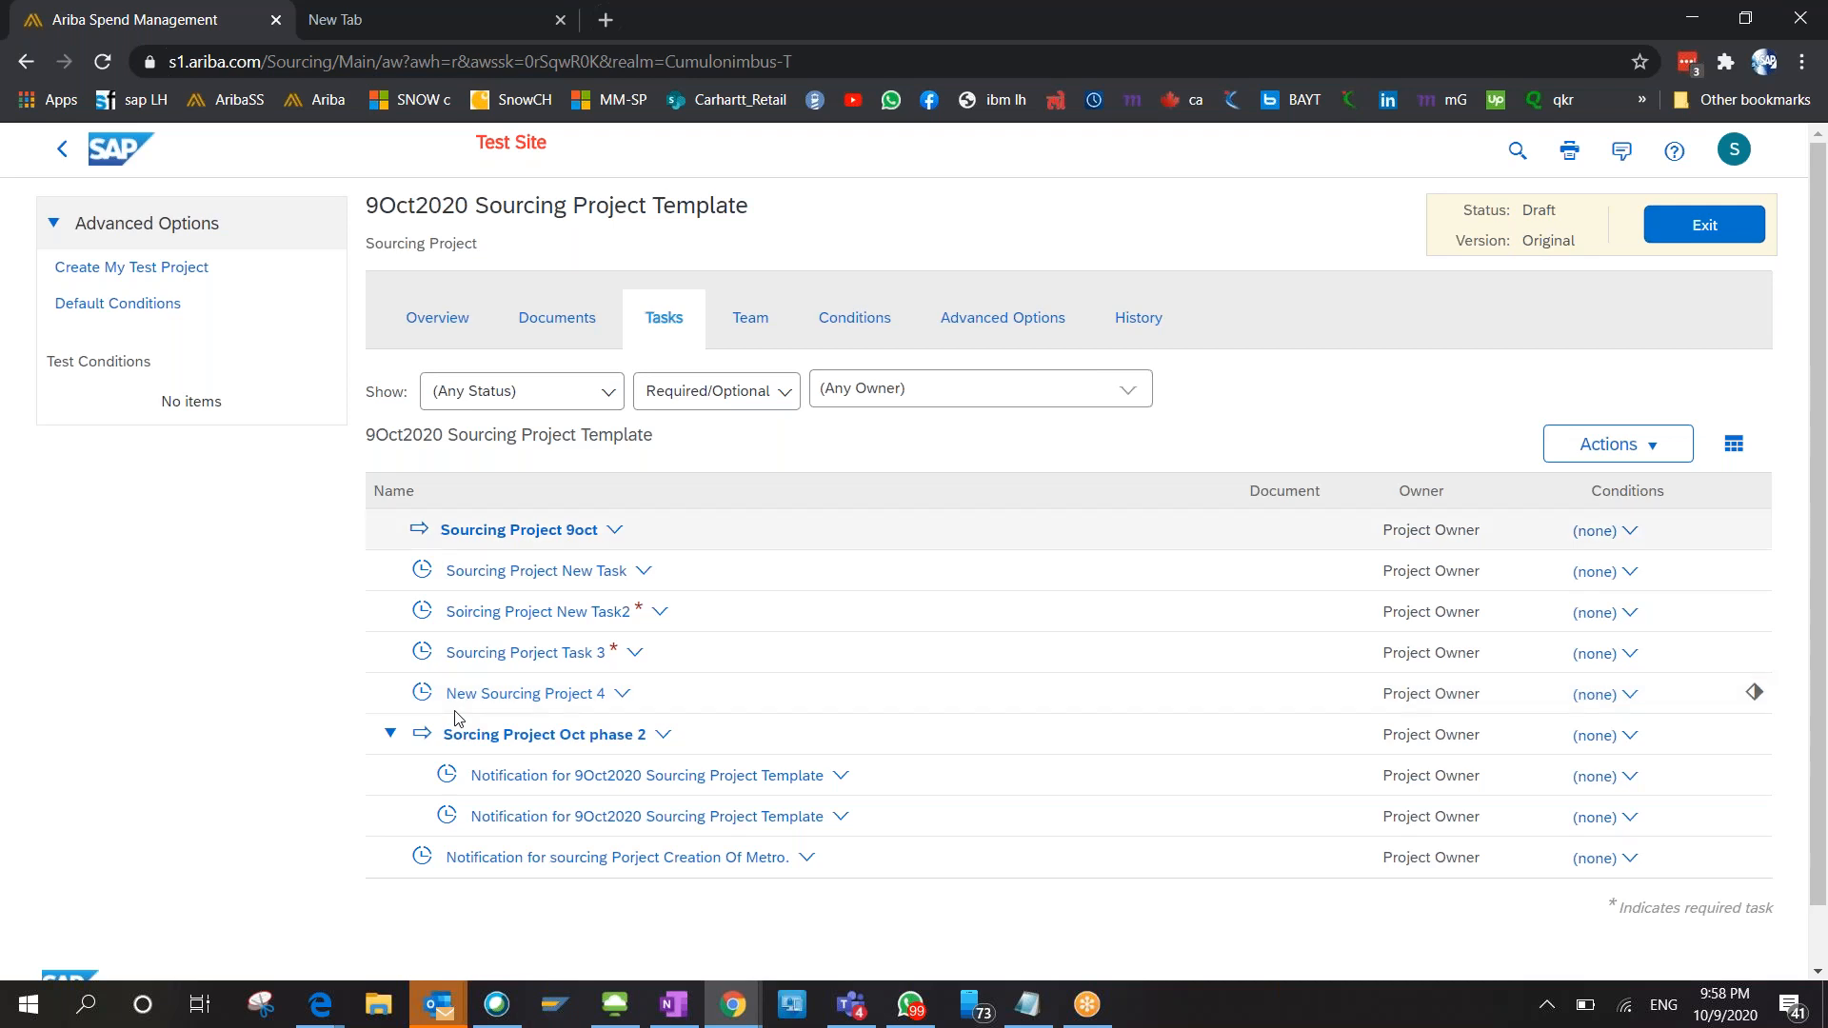
Check the contents of the Sourcing Project 9oct phase and look through the template's full task list.
{"action": "left_click", "coordinate": [518, 529]}
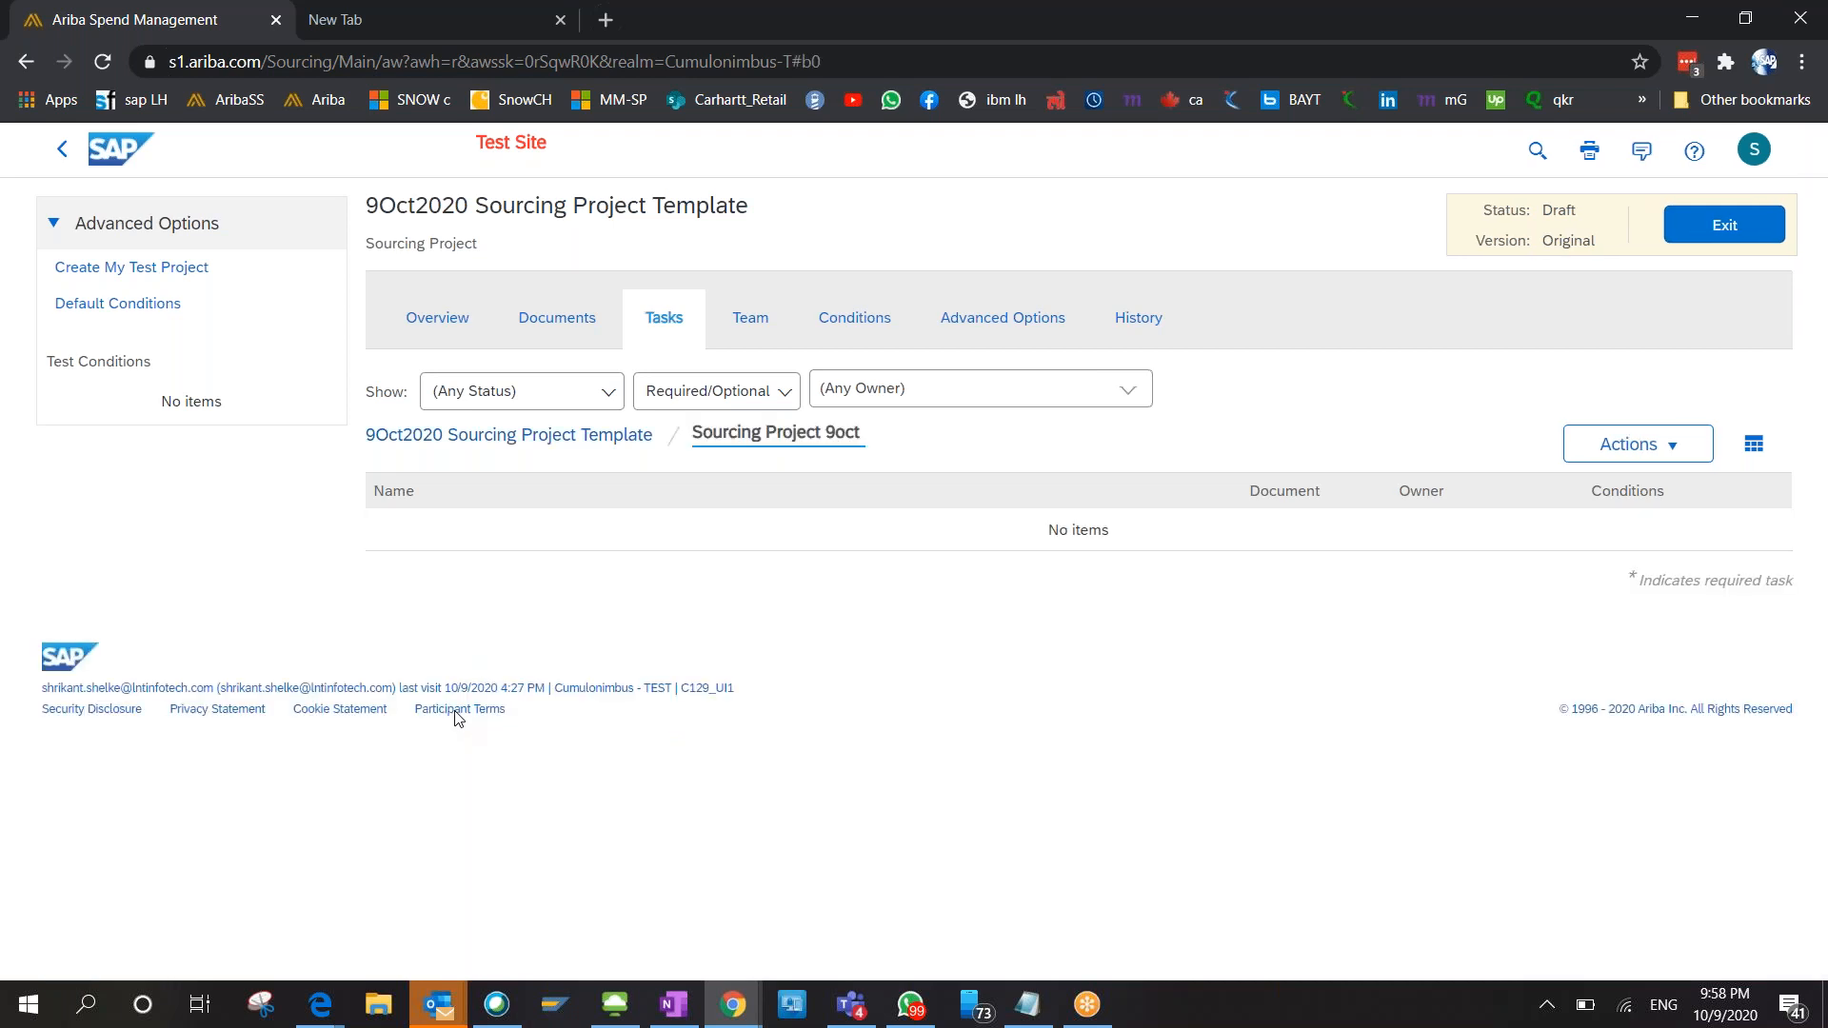
{"action": "left_click", "coordinate": [463, 438]}
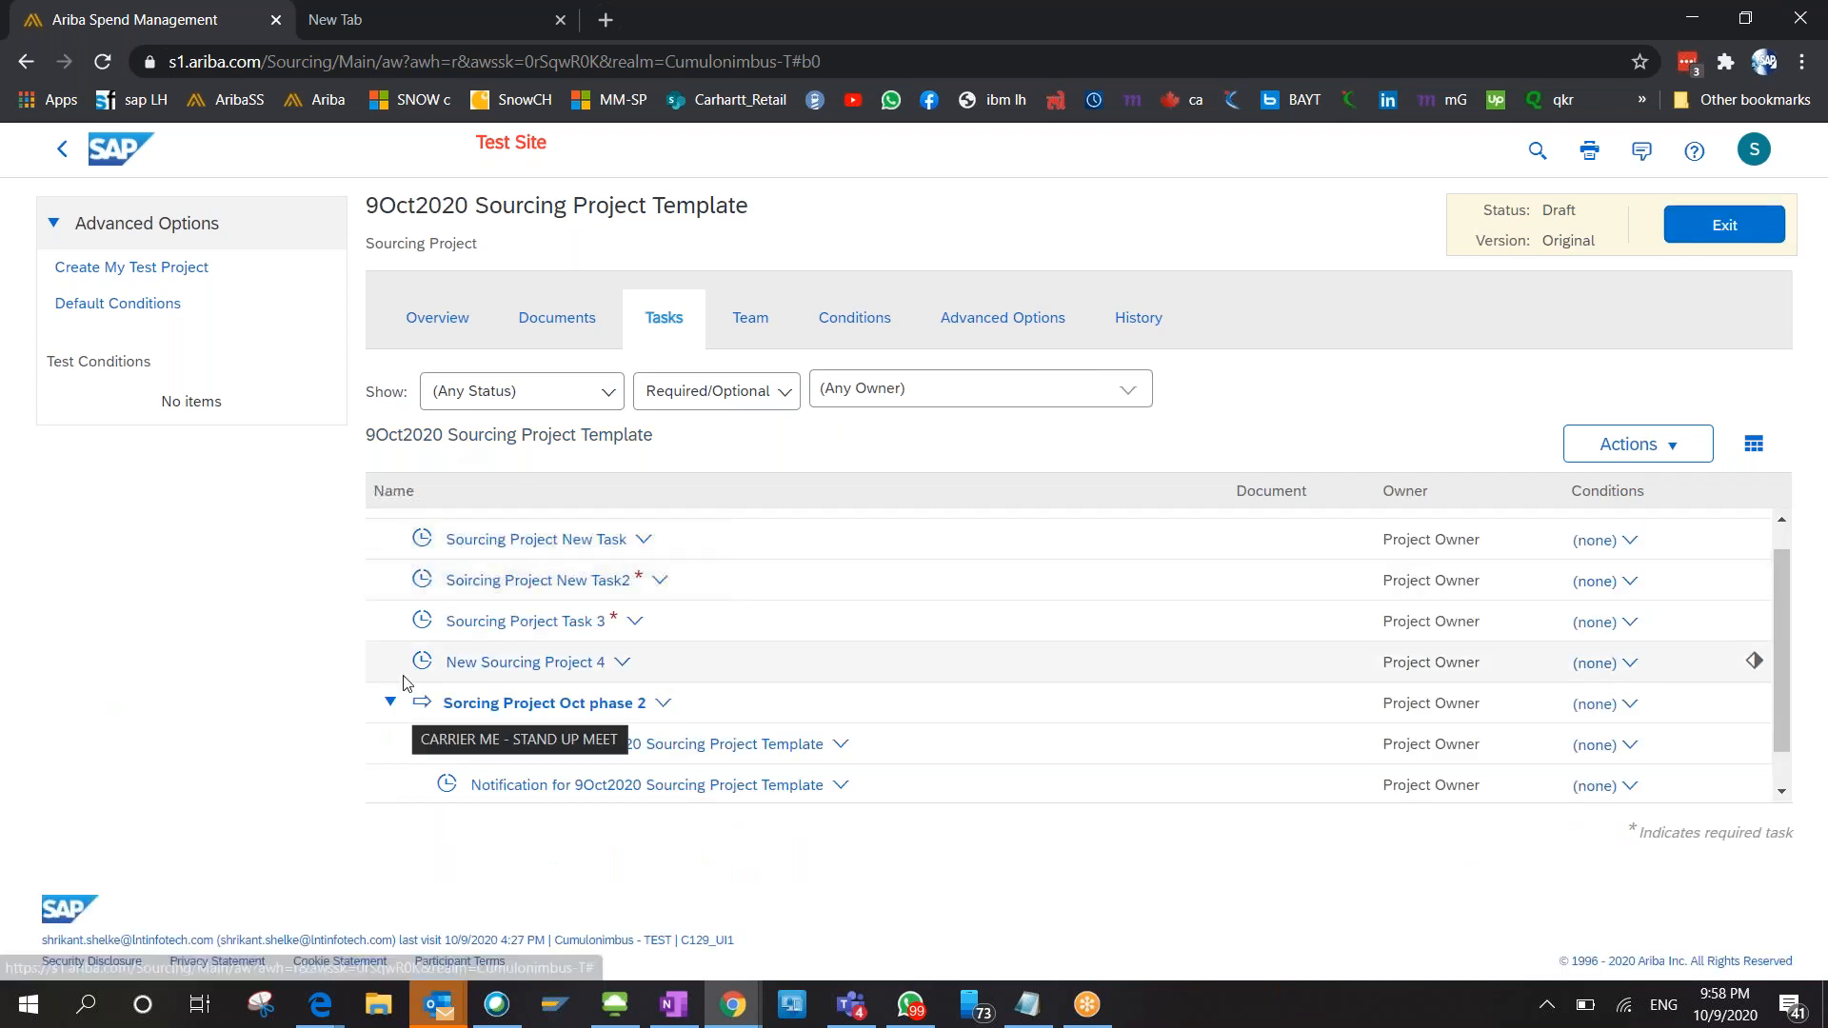
{"action": "scroll", "coordinate": [400, 685], "scroll_direction": "up", "scroll_amount": 1}
{"action": "scroll", "coordinate": [404, 682], "scroll_direction": "down", "scroll_amount": 1}
{"action": "scroll", "coordinate": [404, 682], "scroll_direction": "down", "scroll_amount": 1}
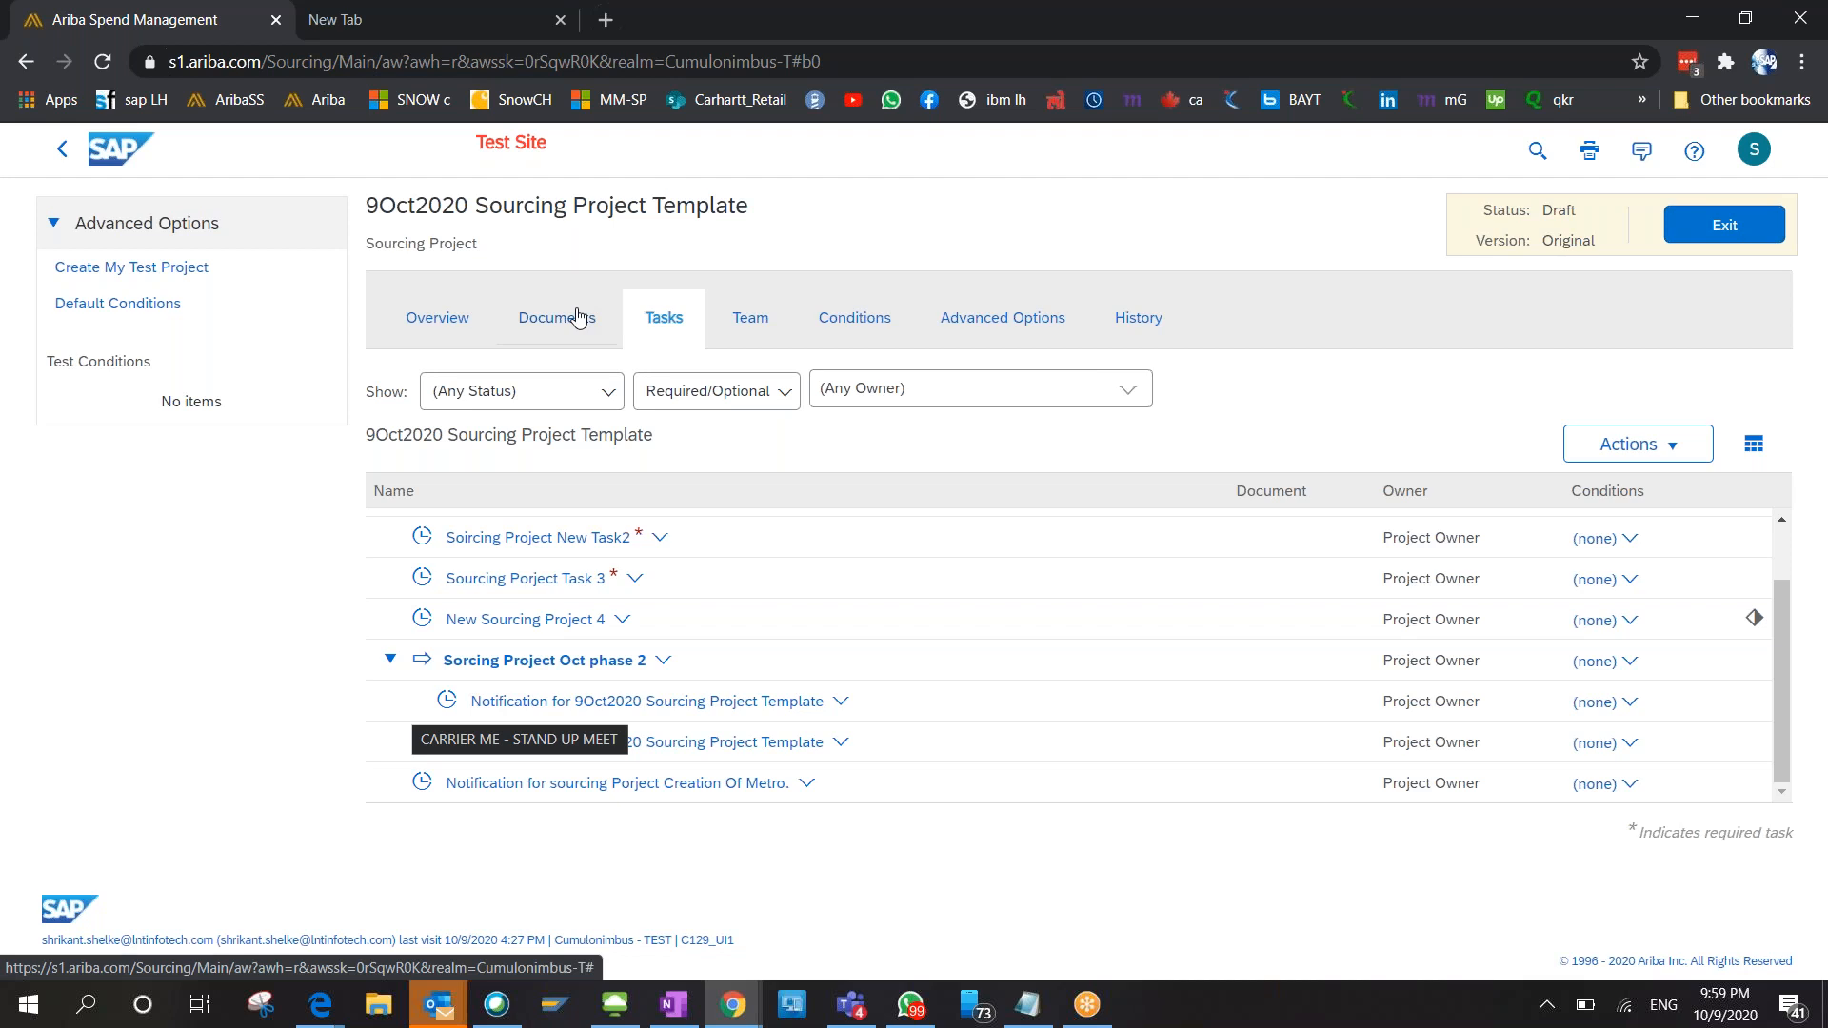
Review the suggested template editing step on adding folders and documents in the template overview, and return to the tasks.
{"action": "left_click", "coordinate": [400, 323]}
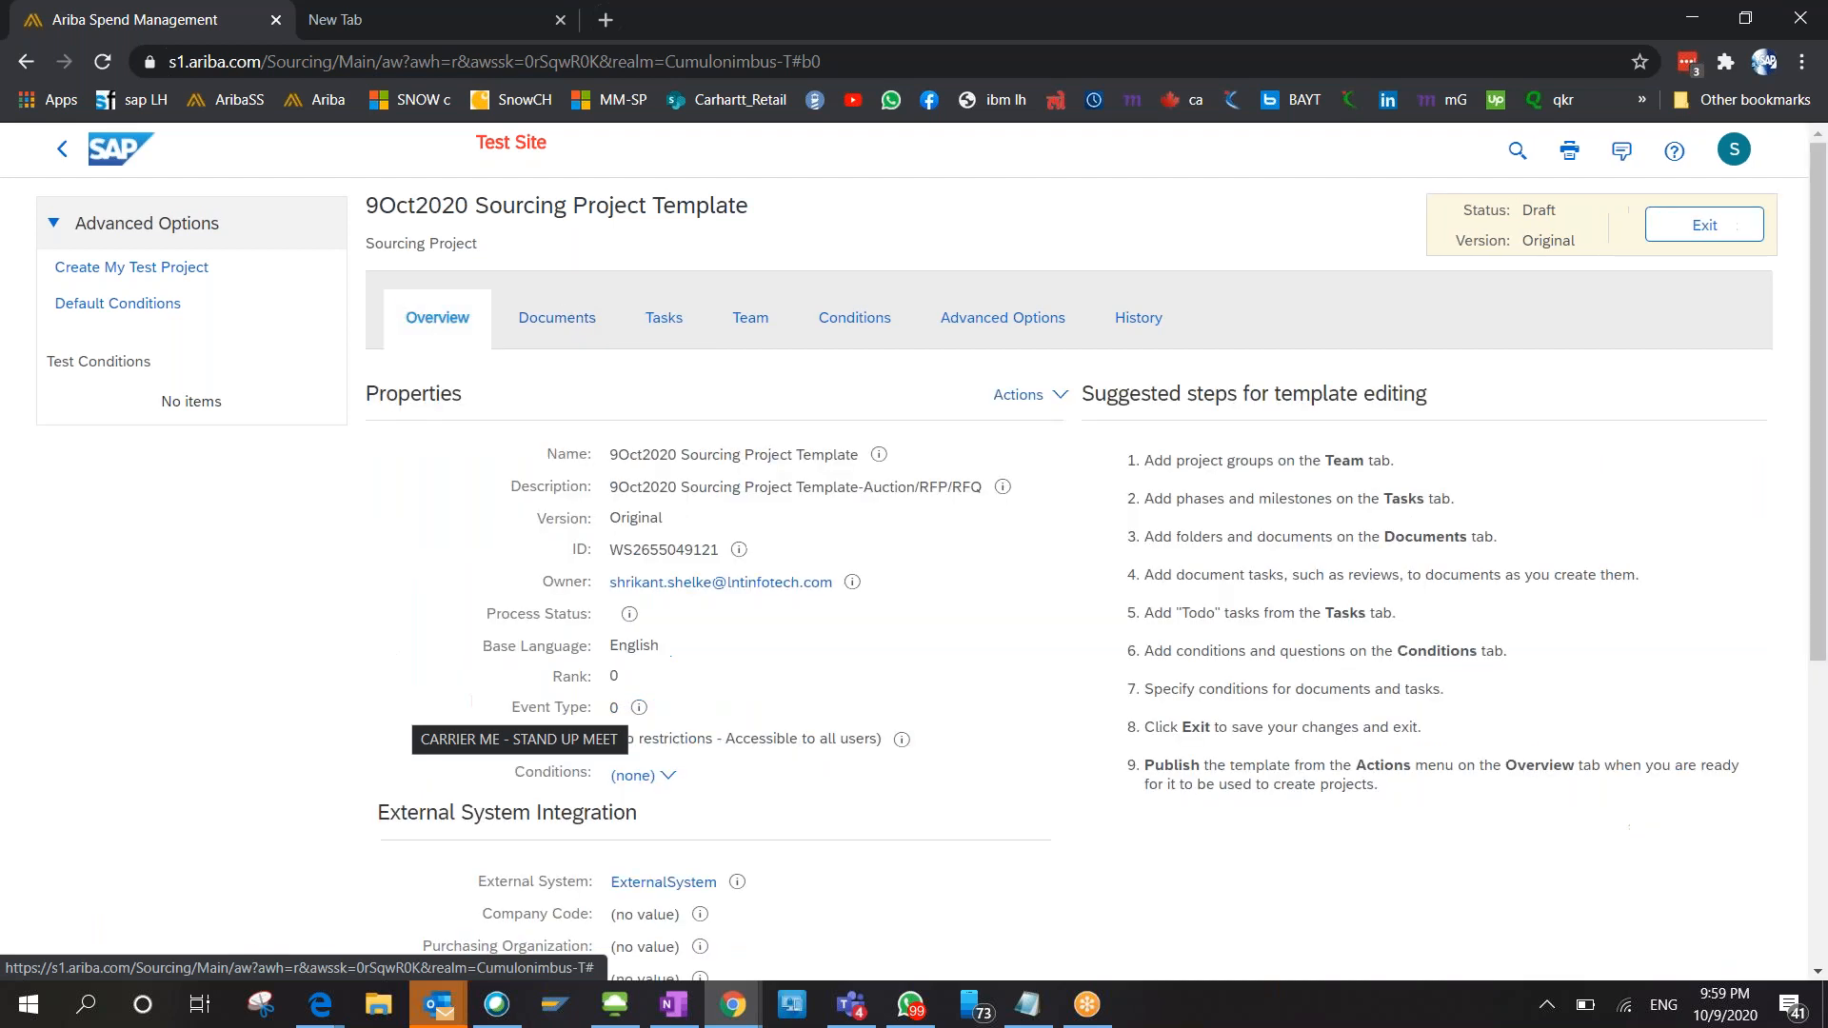
{"action": "triple_click", "coordinate": [1380, 508]}
{"action": "triple_click", "coordinate": [1290, 537]}
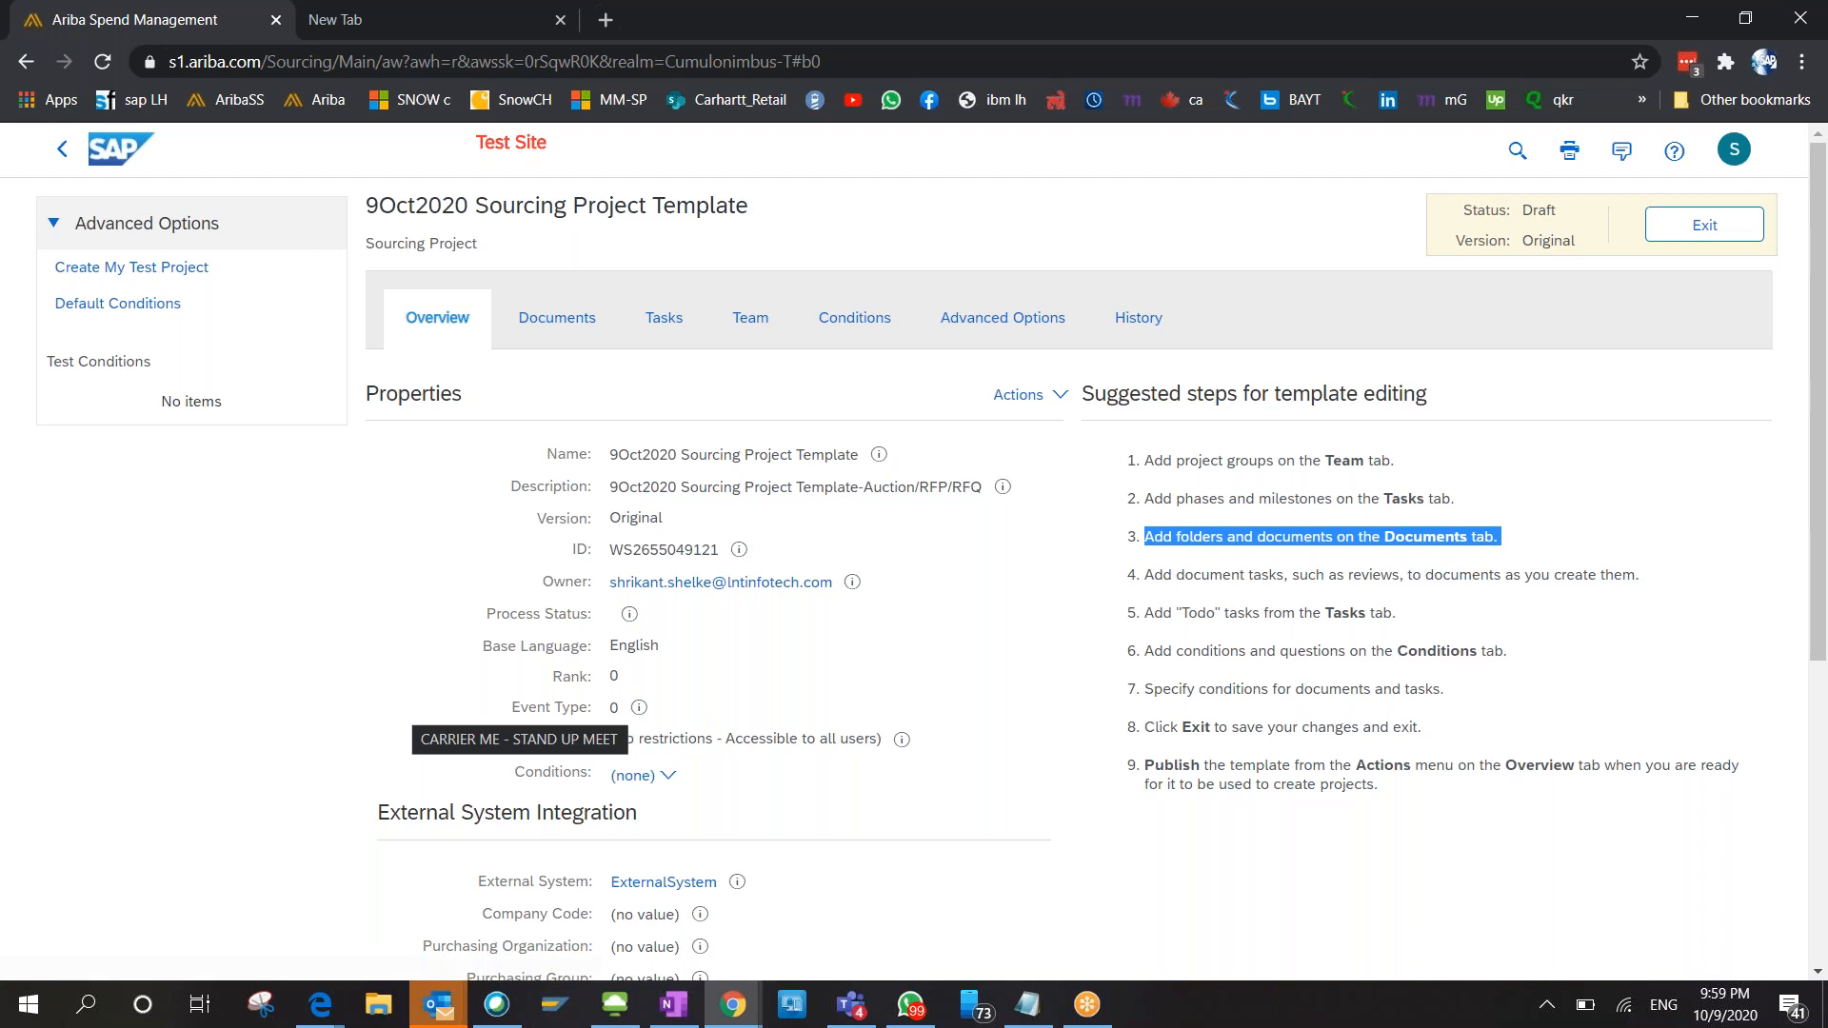
{"action": "left_click", "coordinate": [670, 341]}
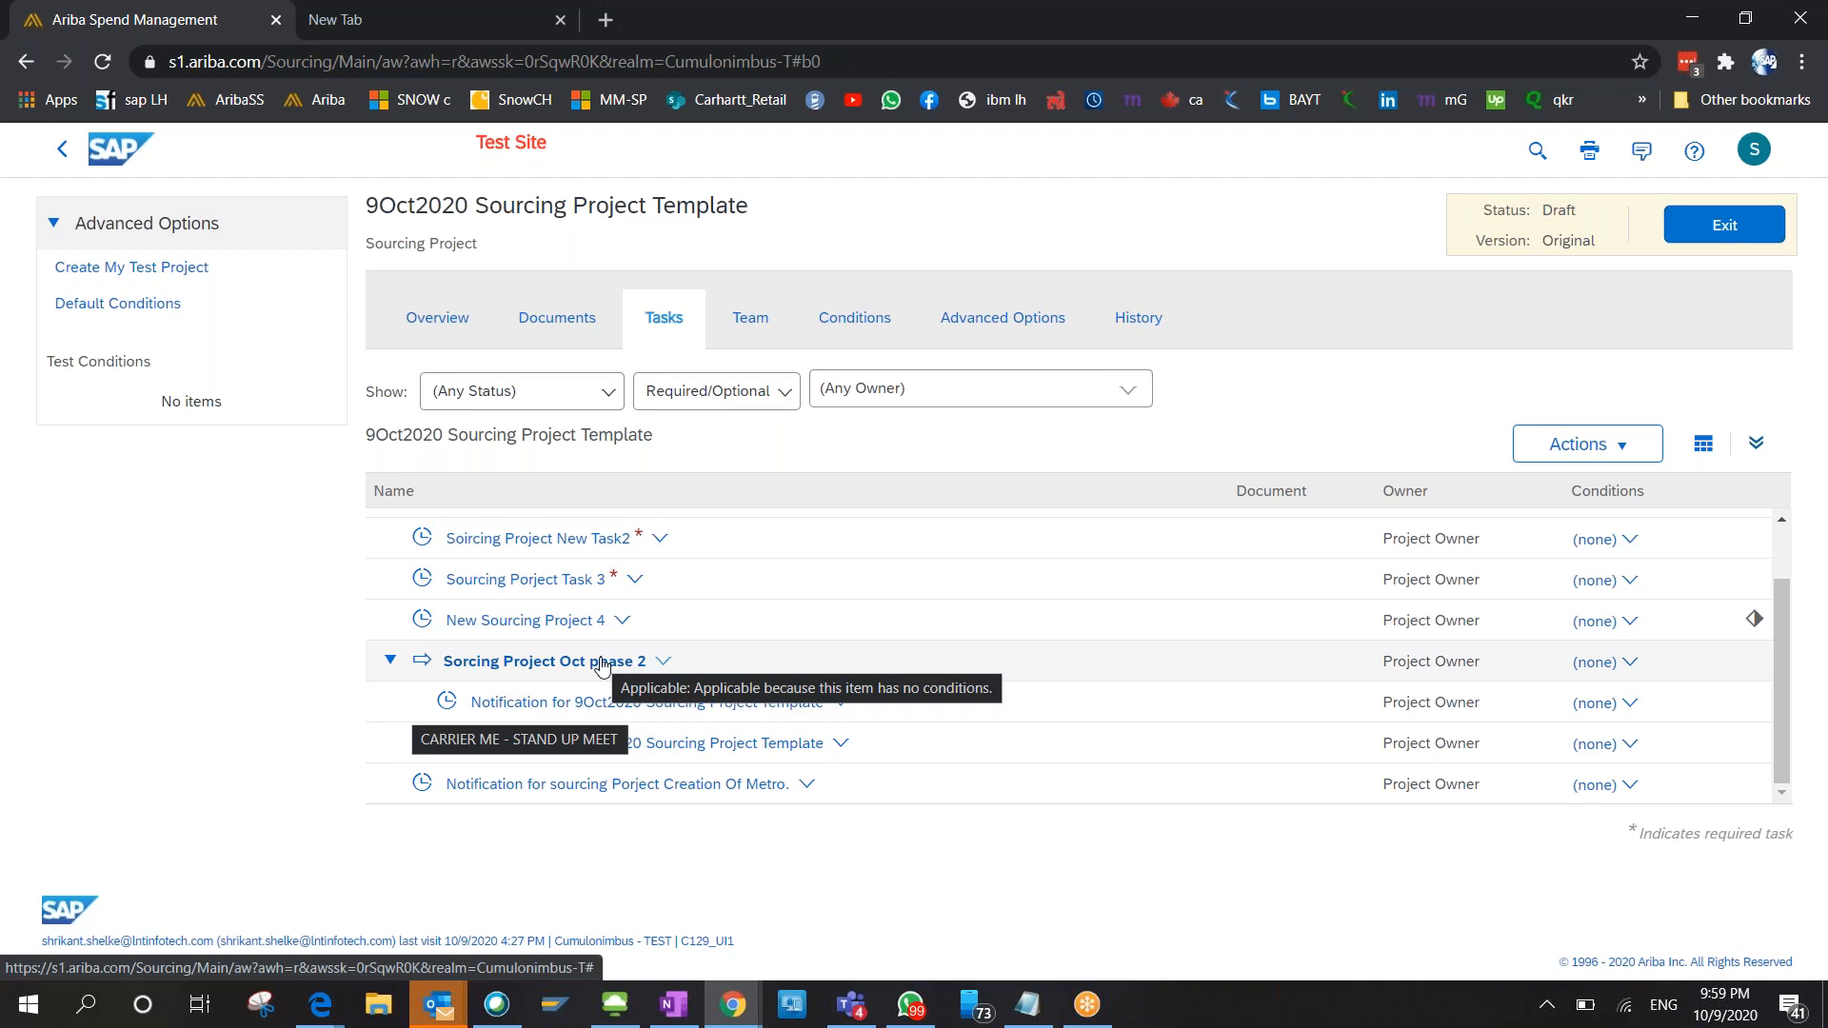
Review the predecessor selection of Sourcing Porject Task 3, accept it as is, and return to the template's tasks.
{"action": "scroll", "coordinate": [602, 663], "scroll_direction": "up", "scroll_amount": 2}
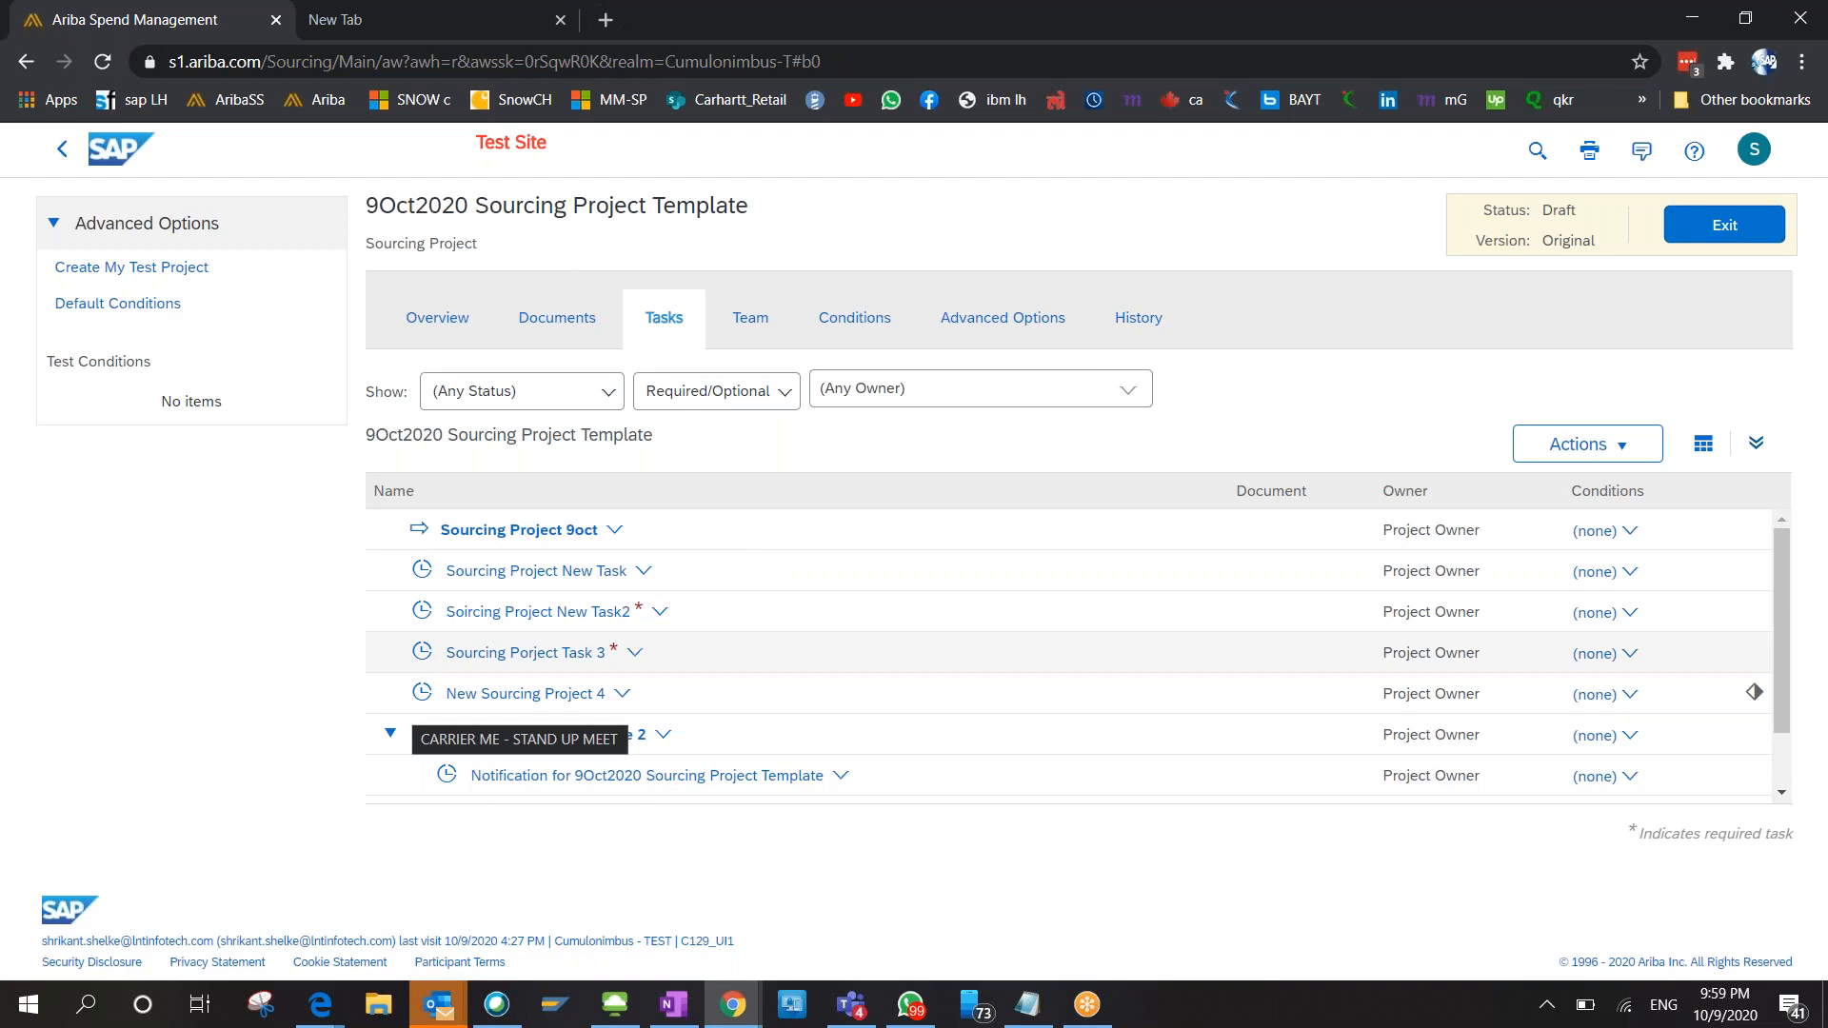
{"action": "left_click", "coordinate": [568, 655]}
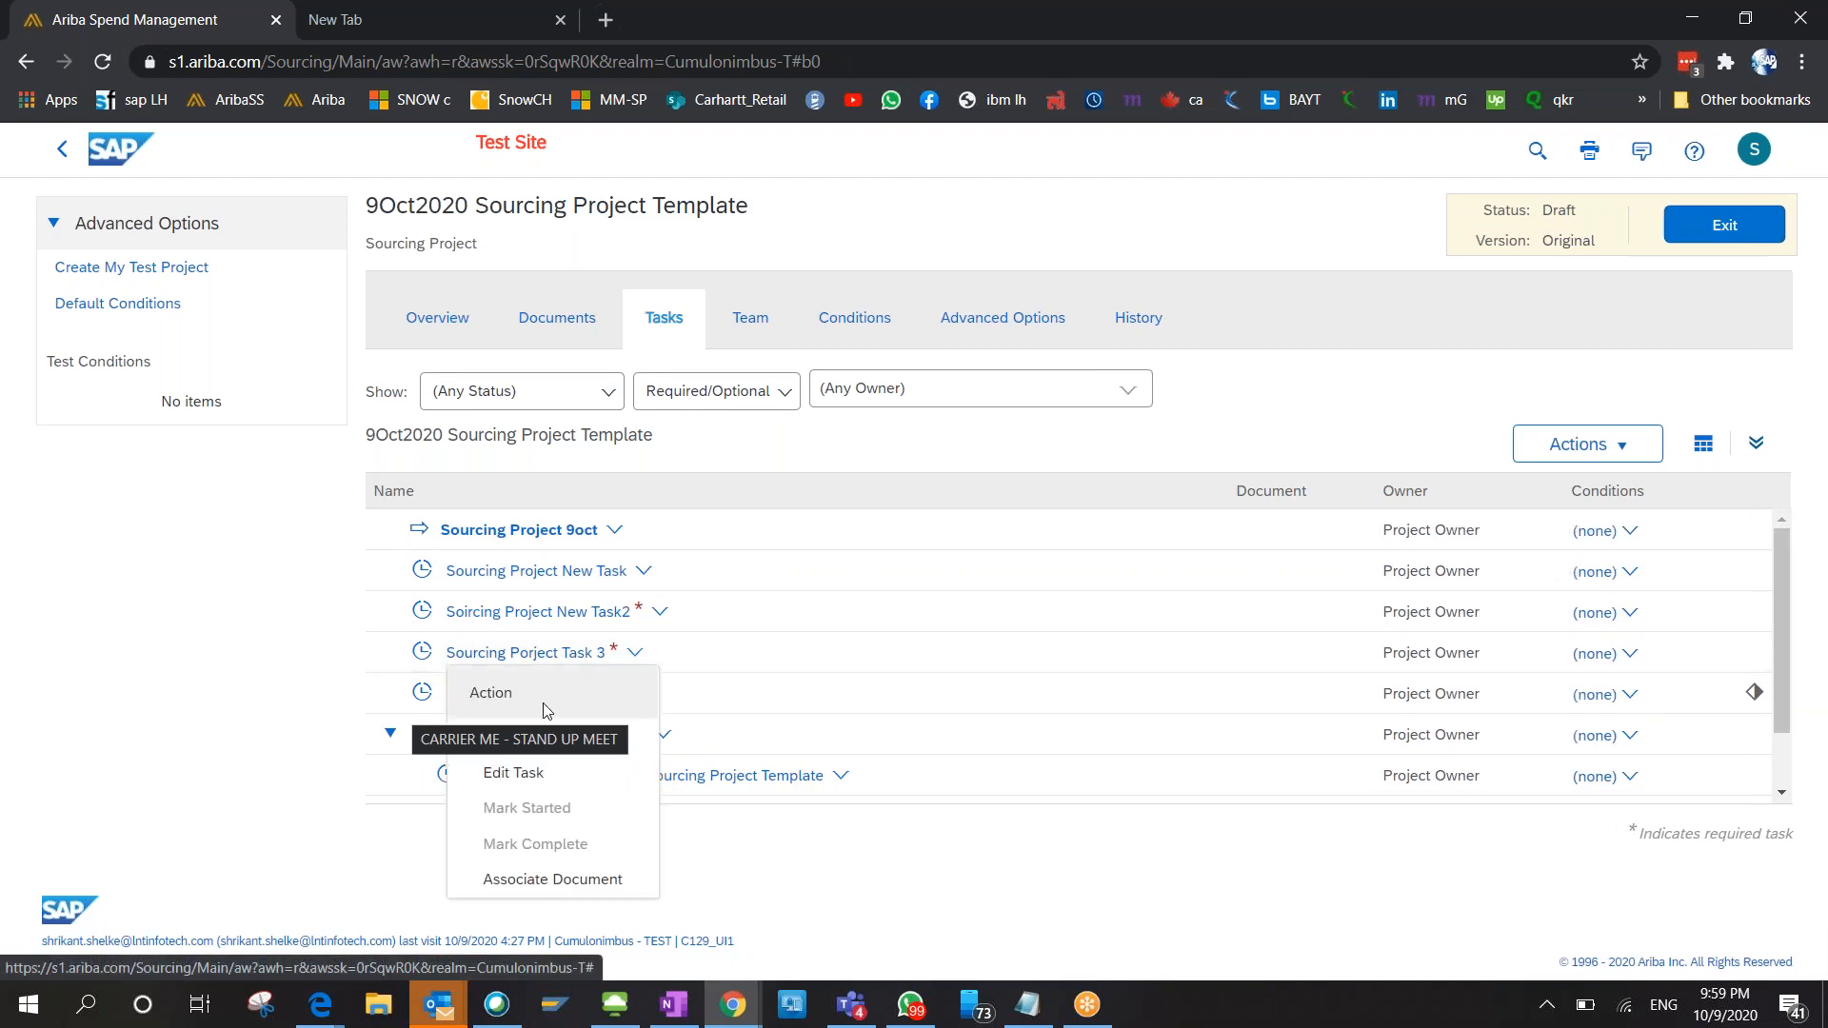
{"action": "left_click", "coordinate": [533, 790]}
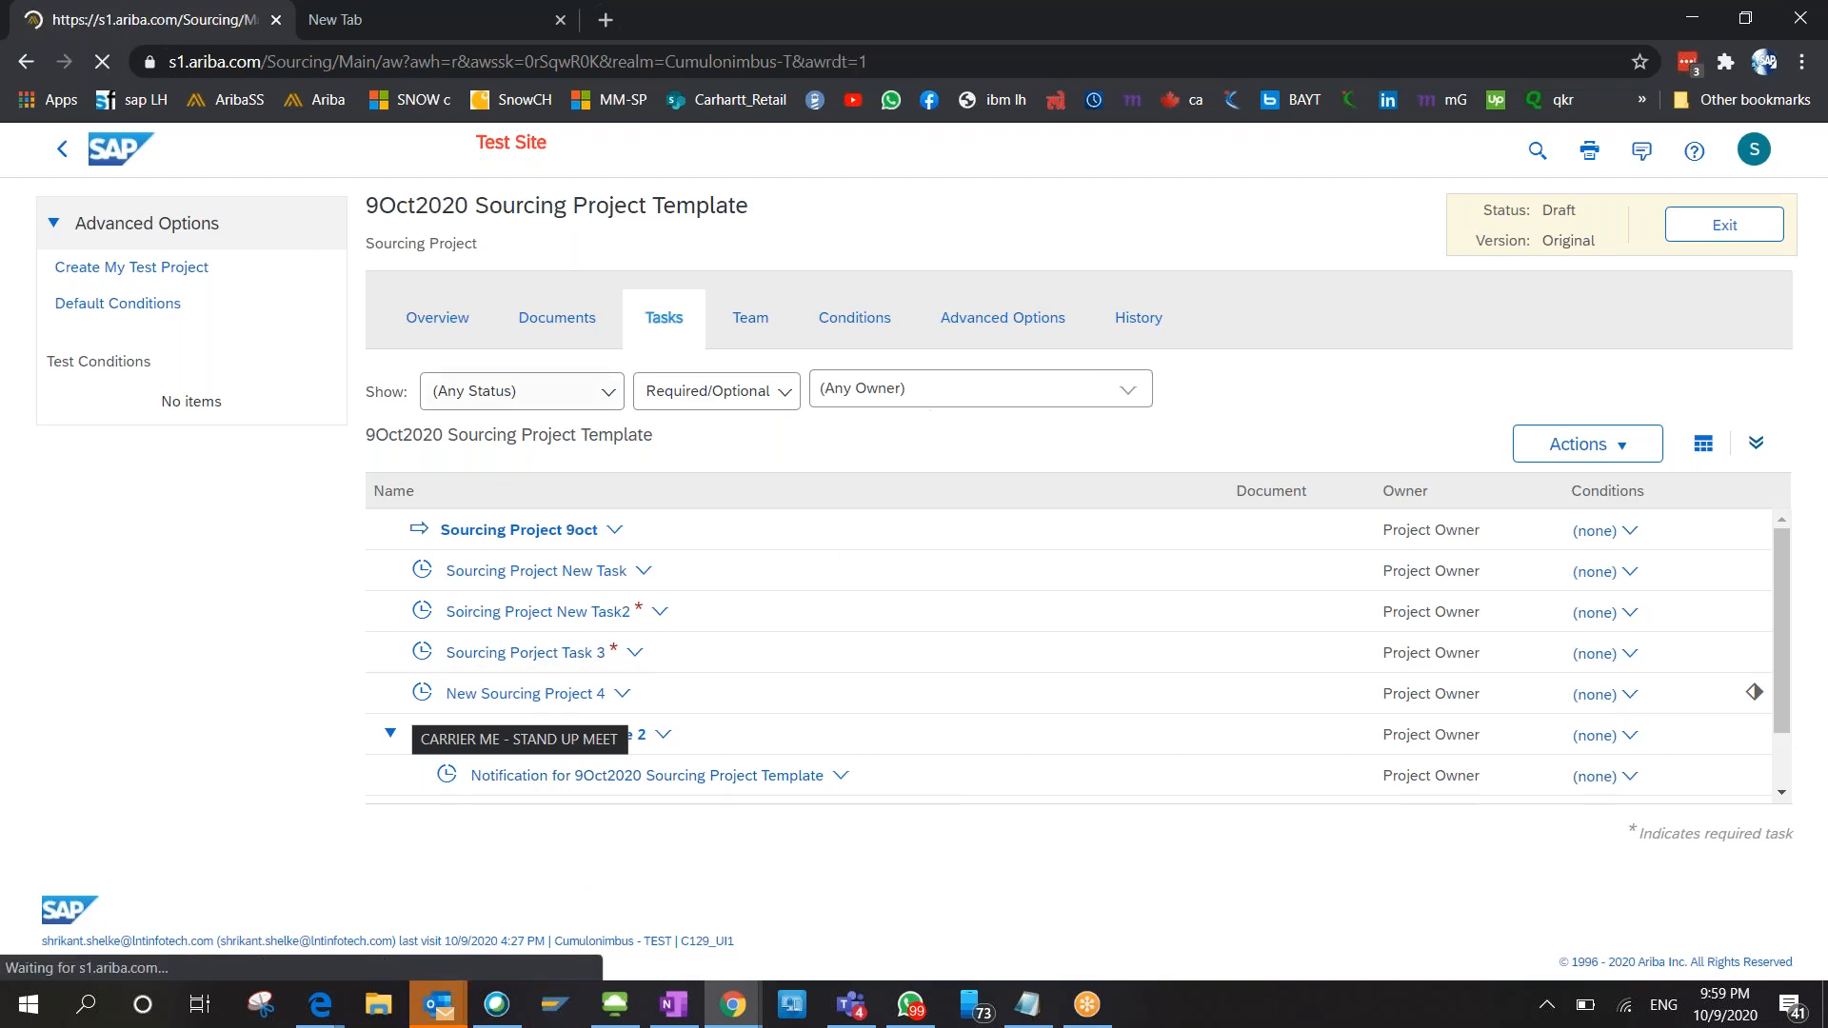
{"action": "scroll", "coordinate": [536, 595], "scroll_direction": "down", "scroll_amount": 8}
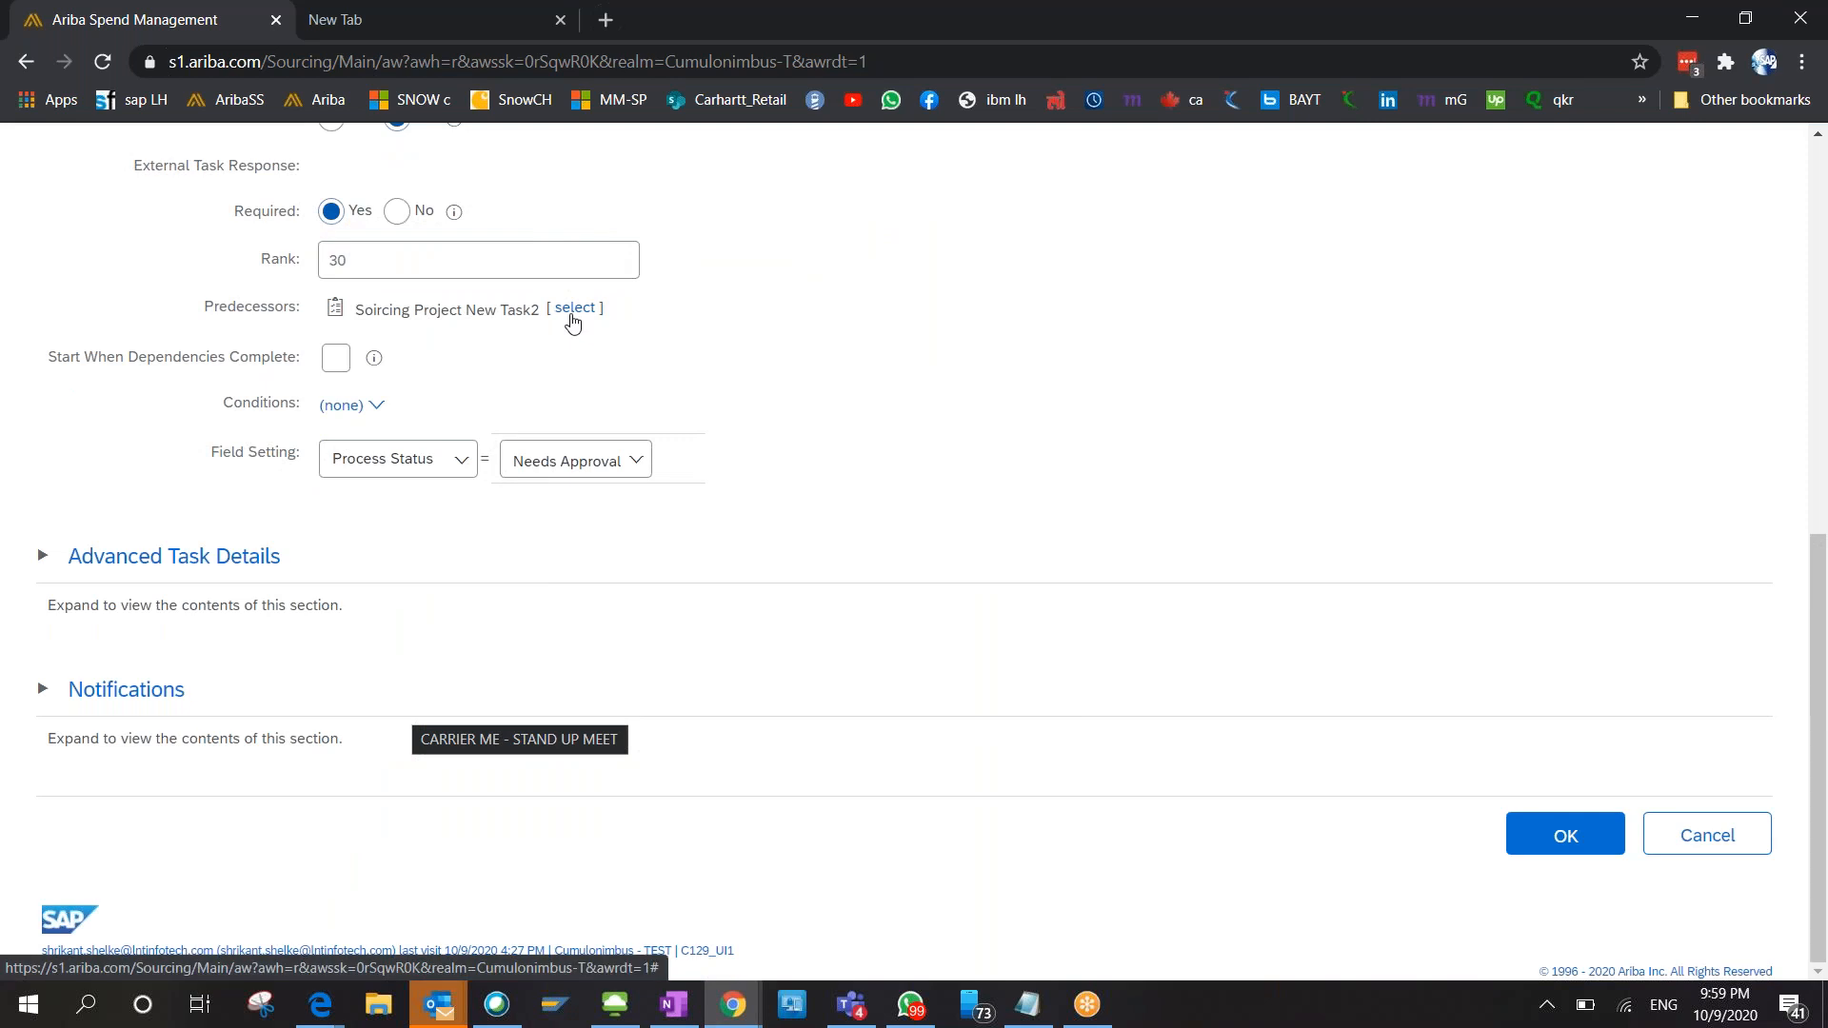
{"action": "left_click", "coordinate": [574, 307]}
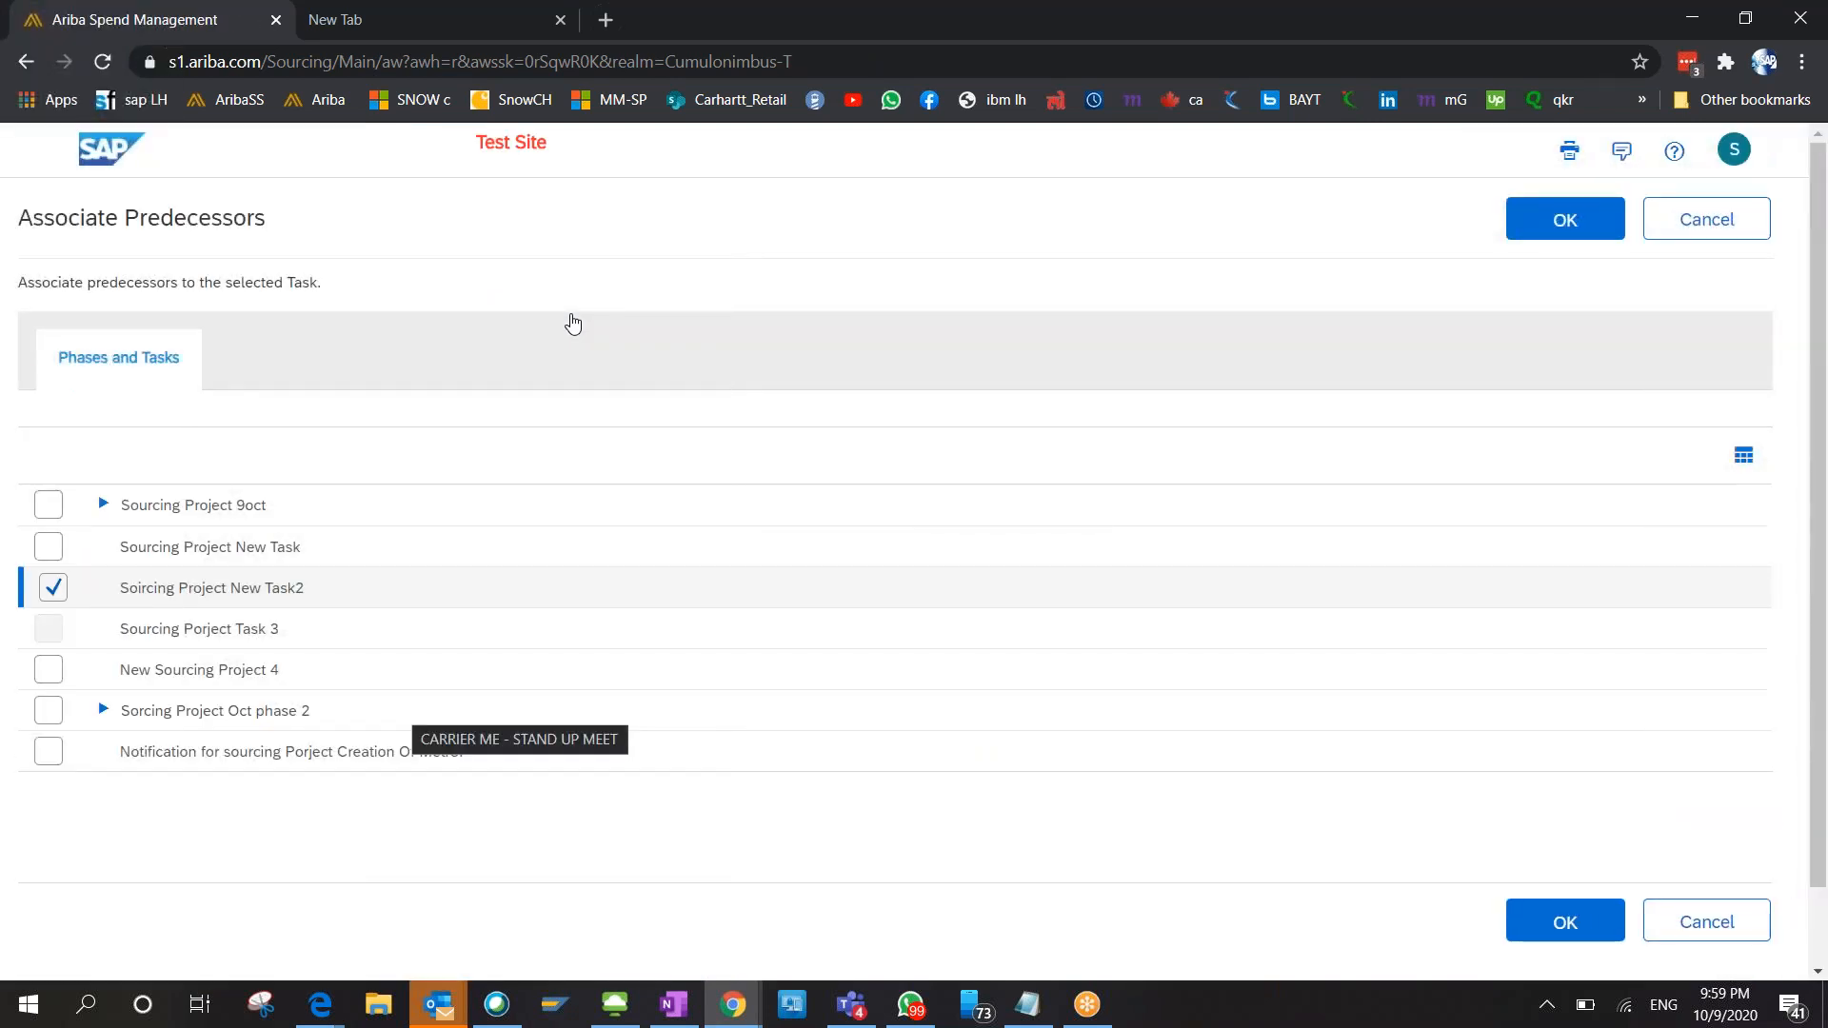
{"action": "scroll", "coordinate": [238, 698], "scroll_direction": "down", "scroll_amount": 1}
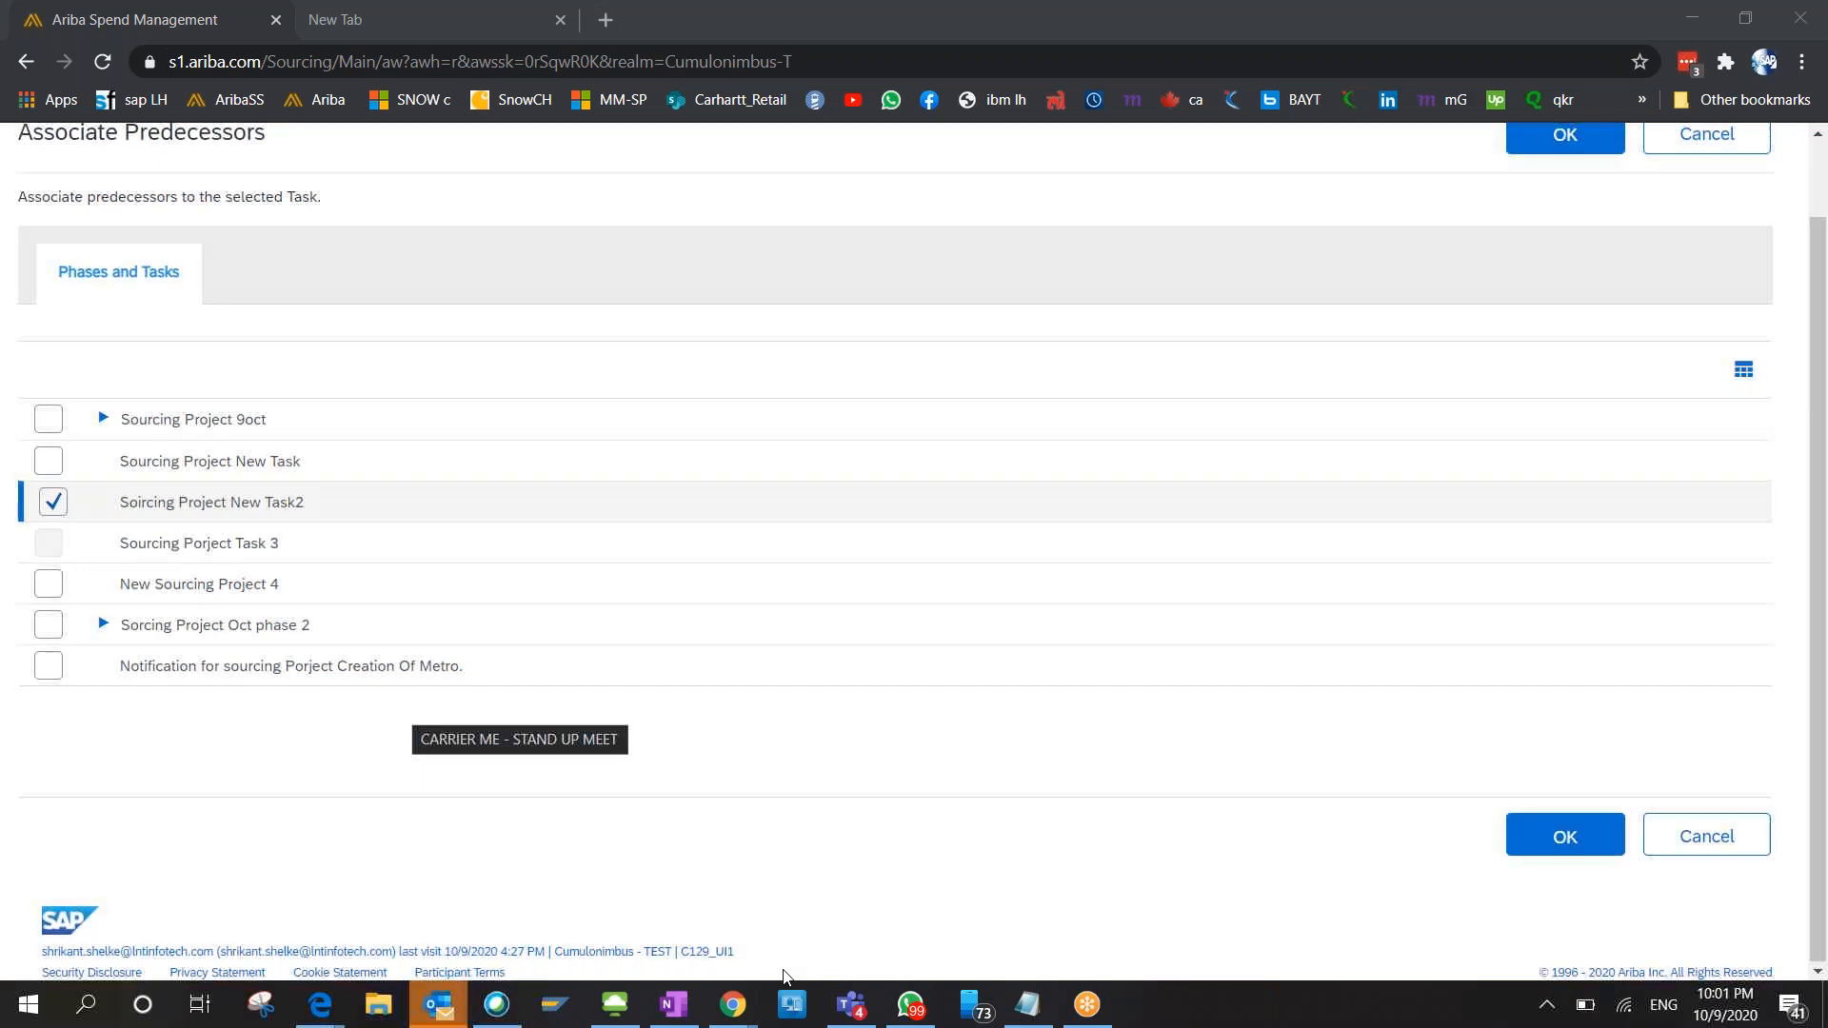
{"action": "left_click", "coordinate": [1507, 846]}
{"action": "left_click", "coordinate": [1507, 846]}
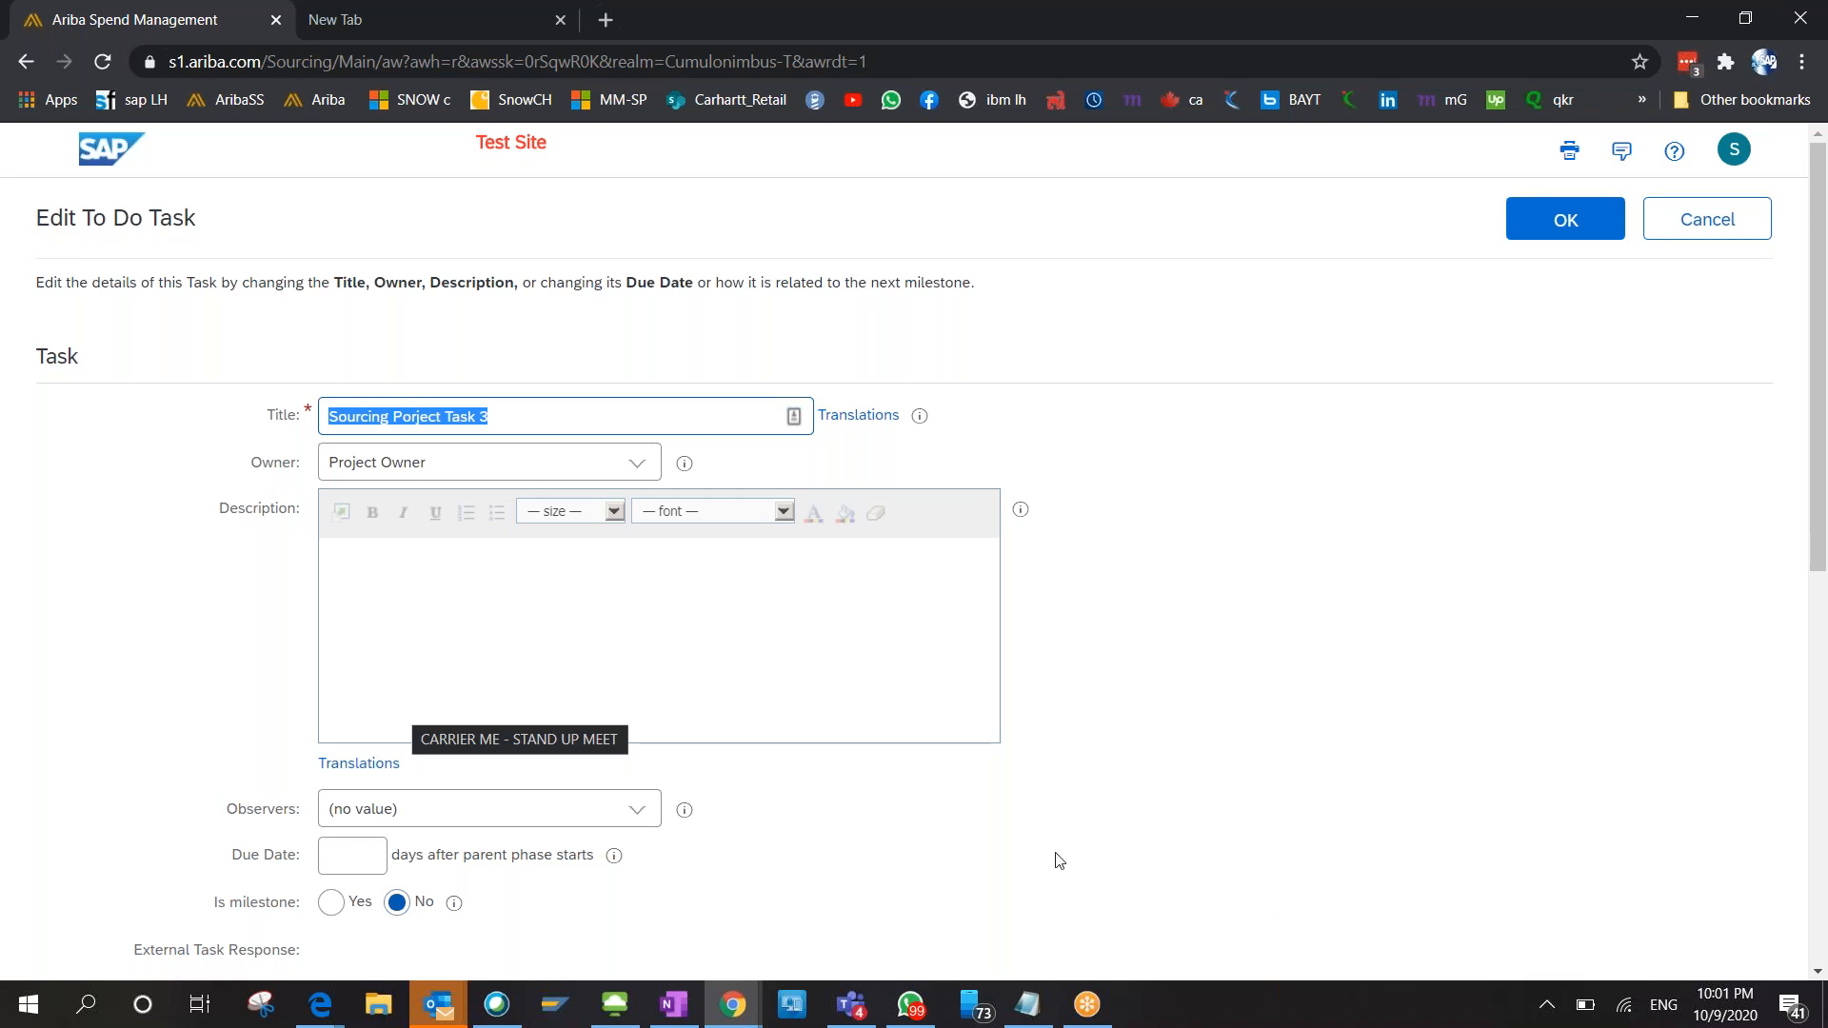
{"action": "left_click", "coordinate": [773, 964]}
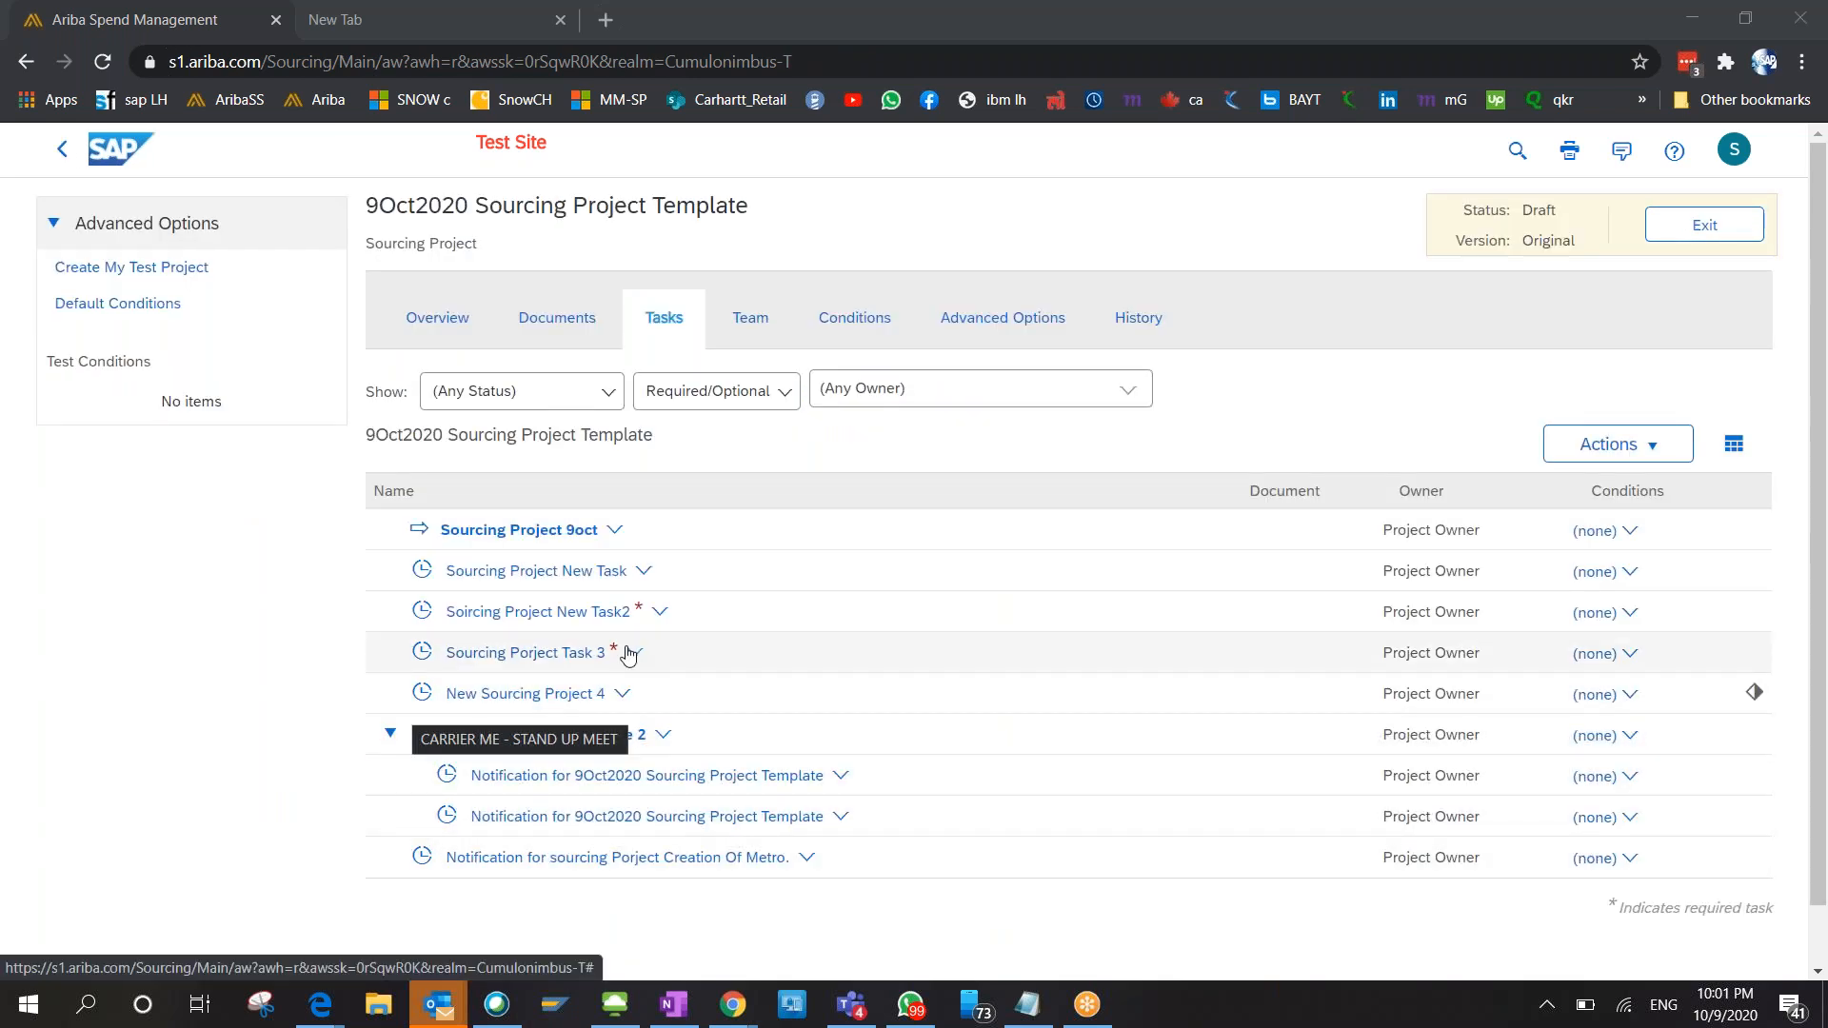
Review the document association of Sourcing Porject Task 3 and confirm it with the To Do task type and no document.
{"action": "left_click", "coordinate": [632, 653]}
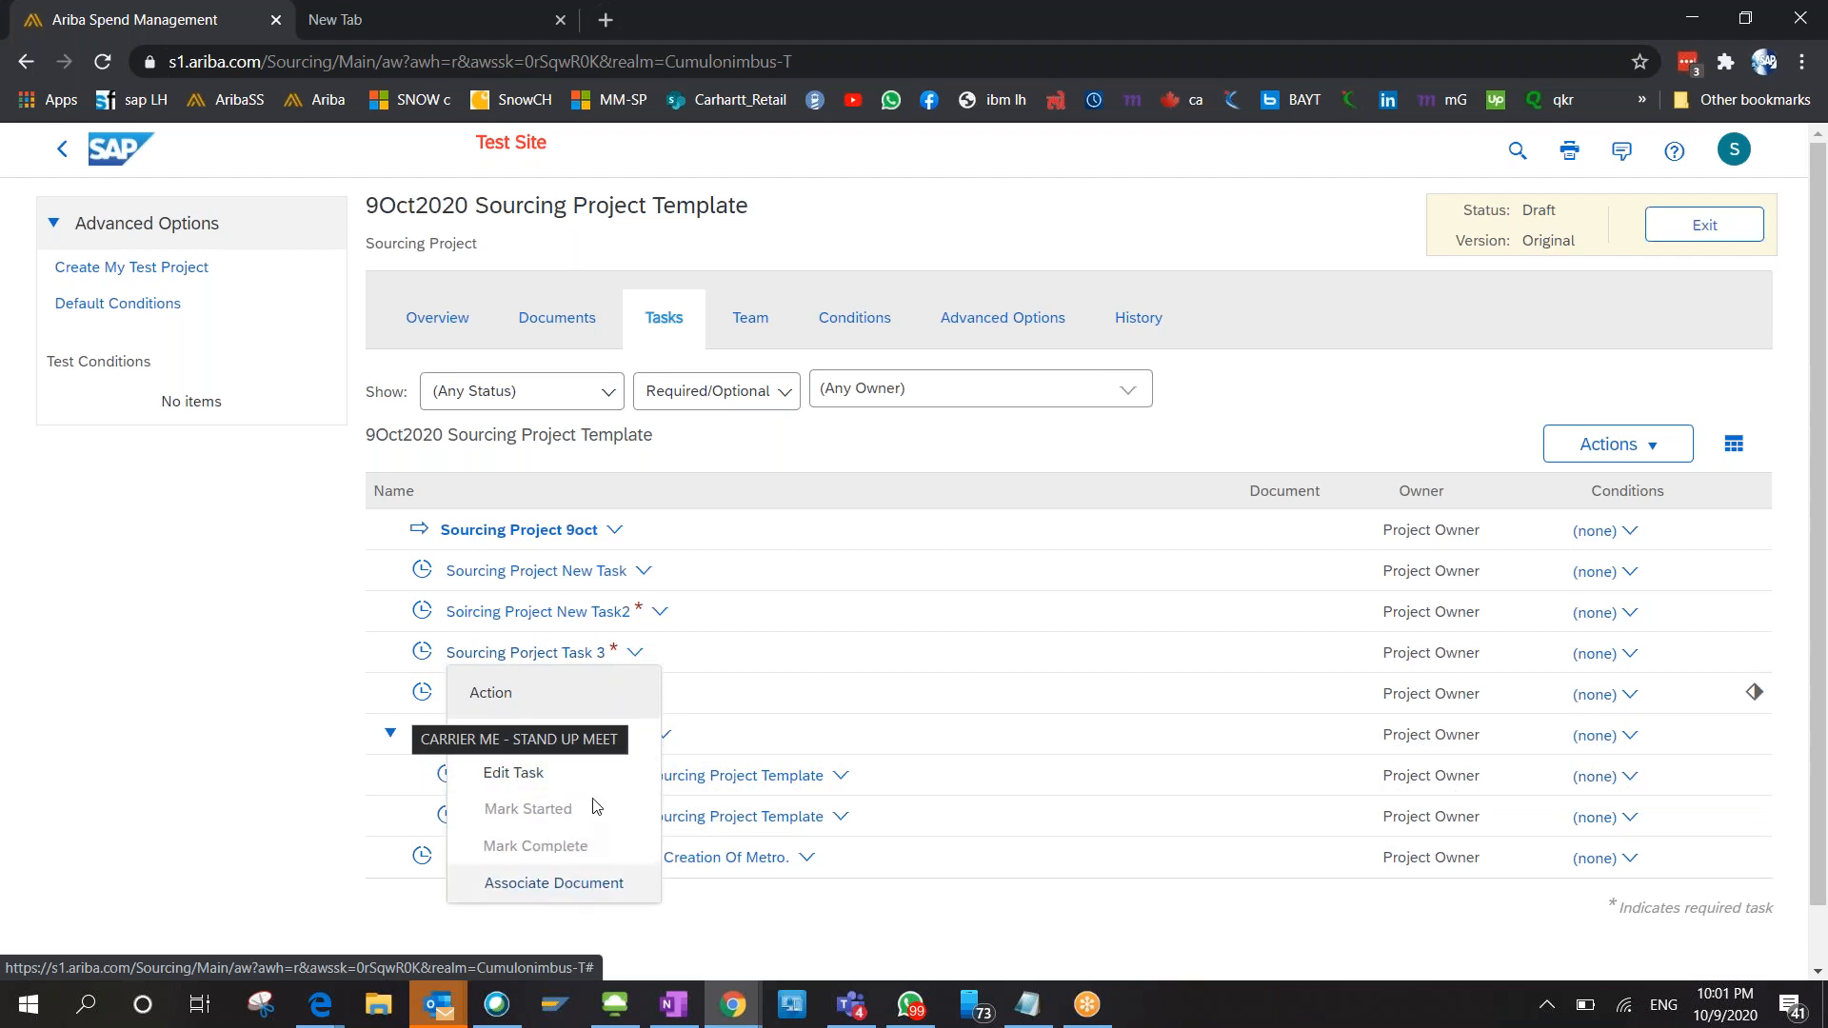
{"action": "scroll", "coordinate": [595, 806], "scroll_direction": "down", "scroll_amount": 1}
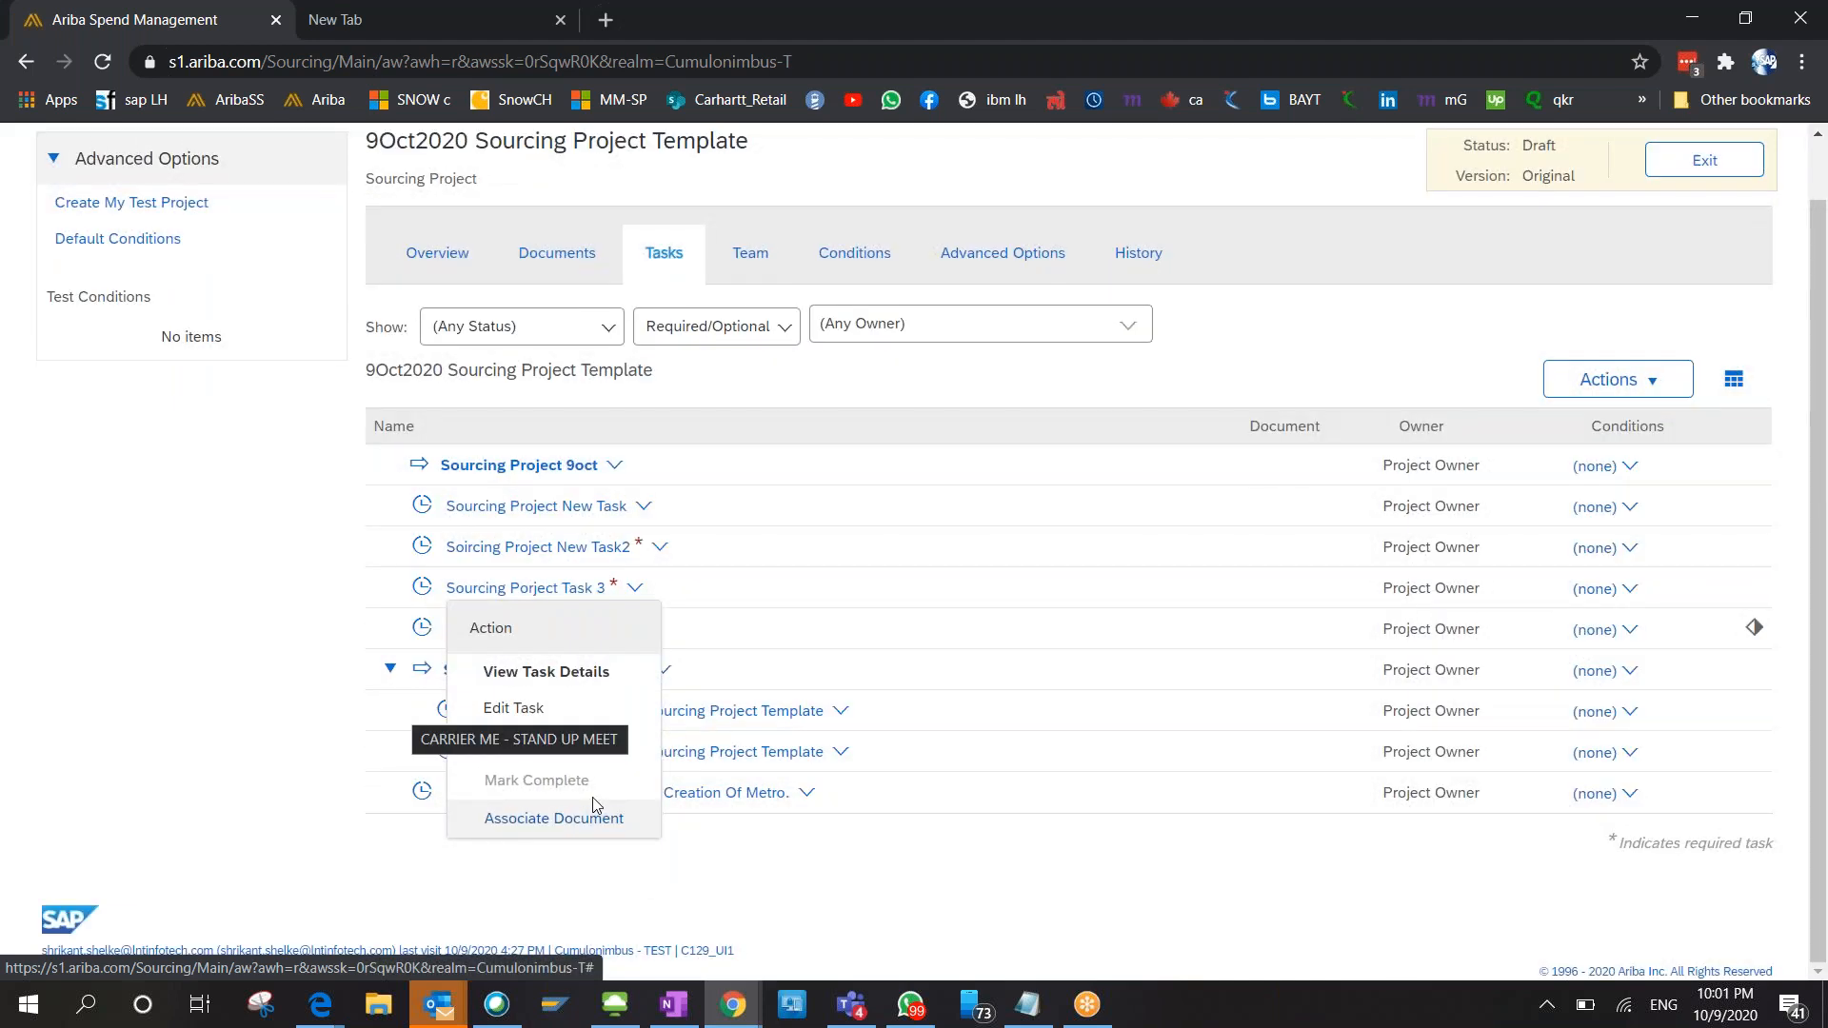
{"action": "scroll", "coordinate": [595, 806], "scroll_direction": "up", "scroll_amount": 1}
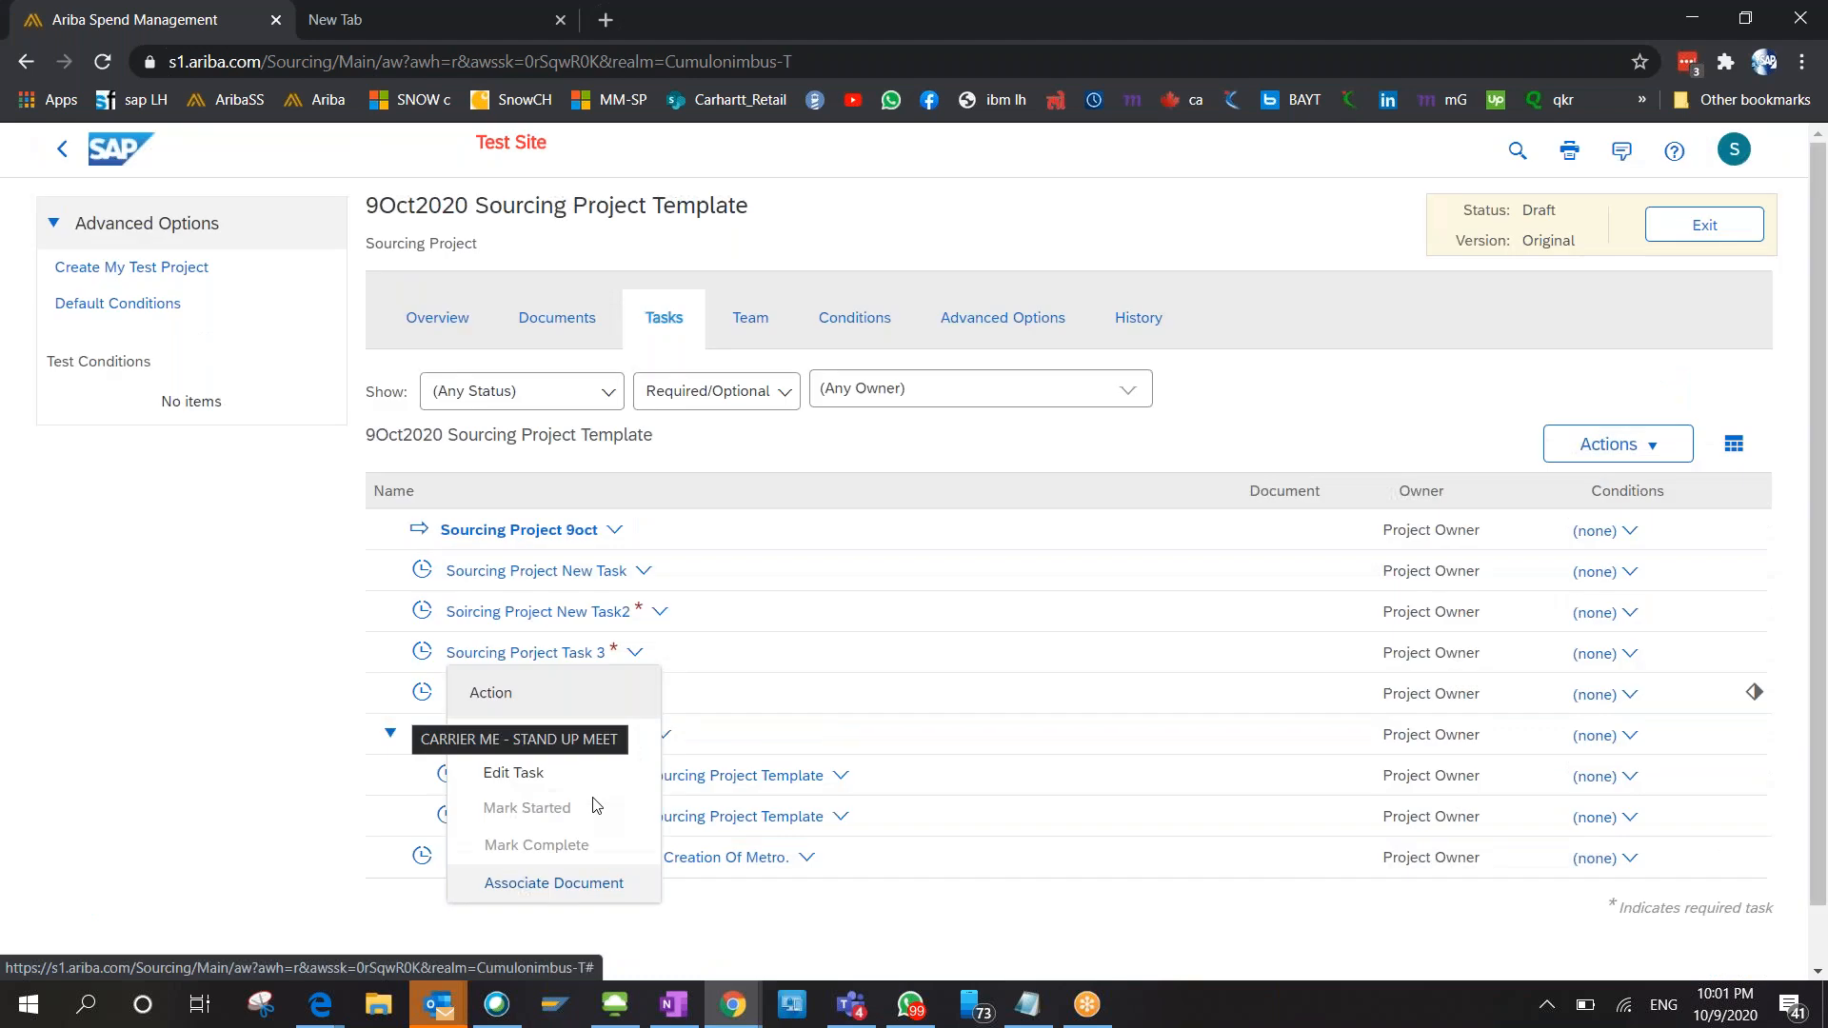
{"action": "left_click", "coordinate": [554, 880]}
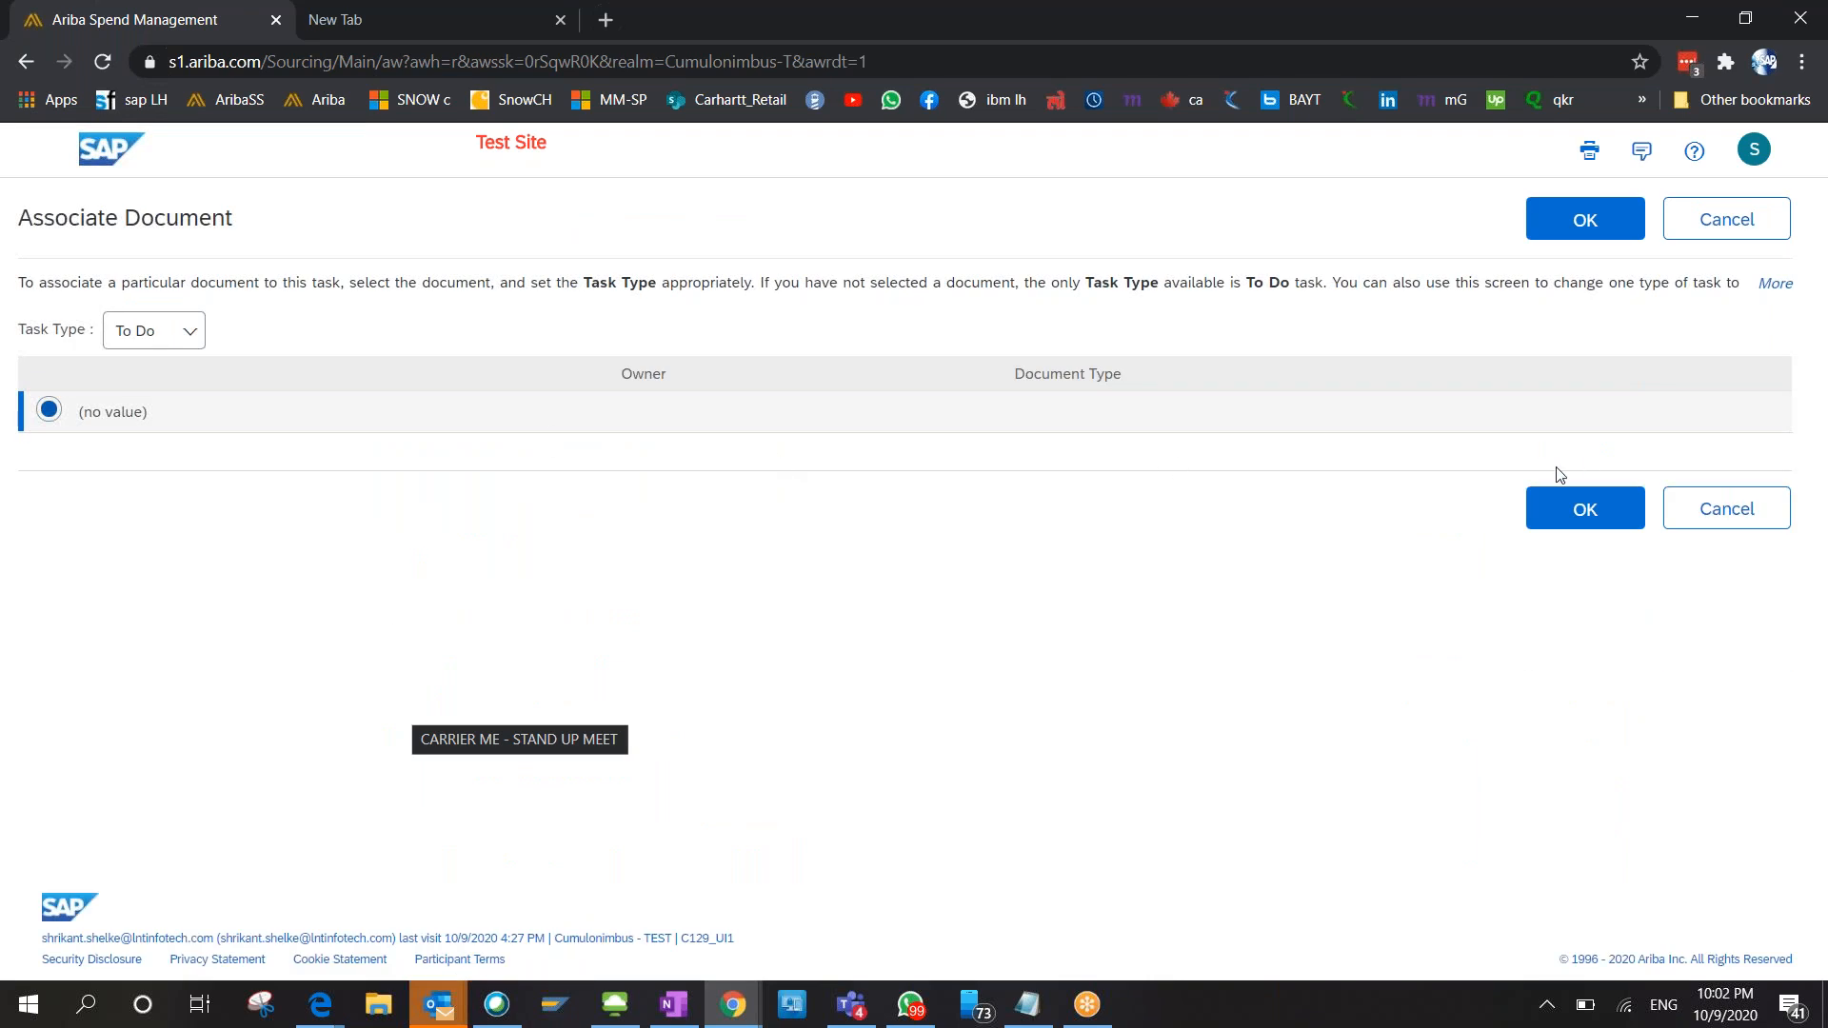
{"action": "left_click", "coordinate": [1576, 512]}
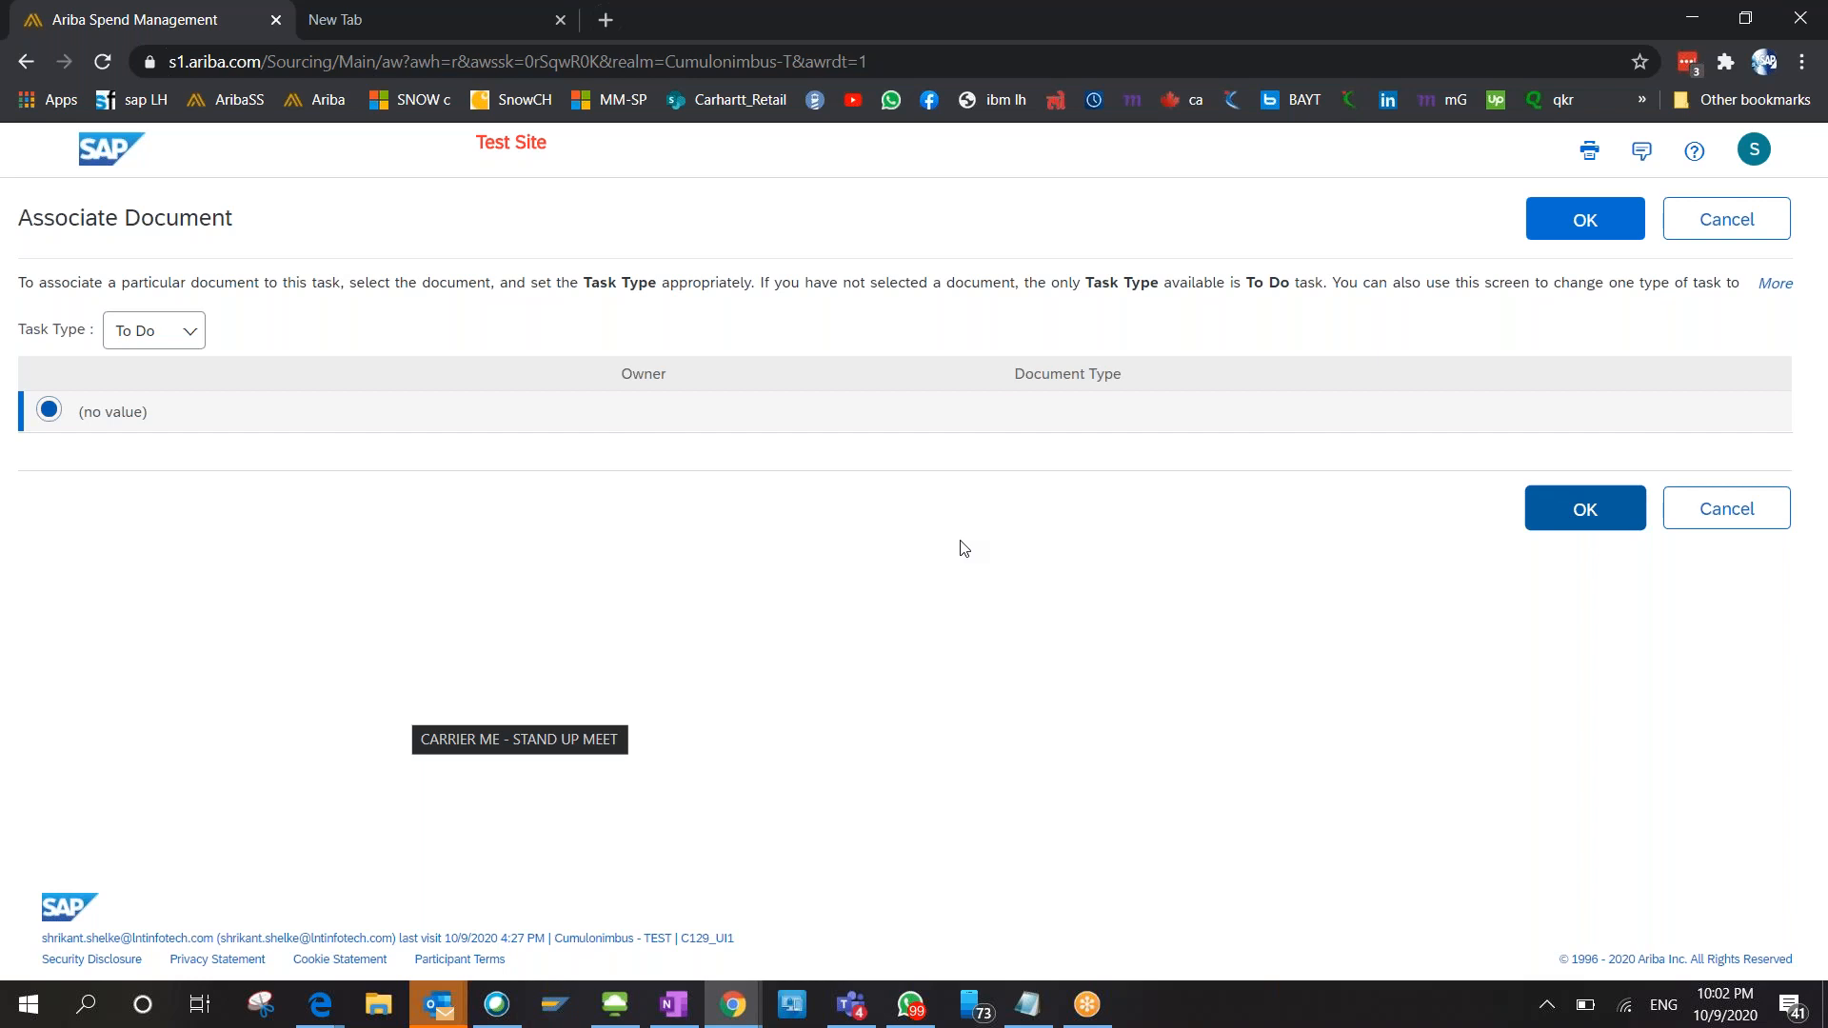
{"action": "left_click", "coordinate": [1582, 530]}
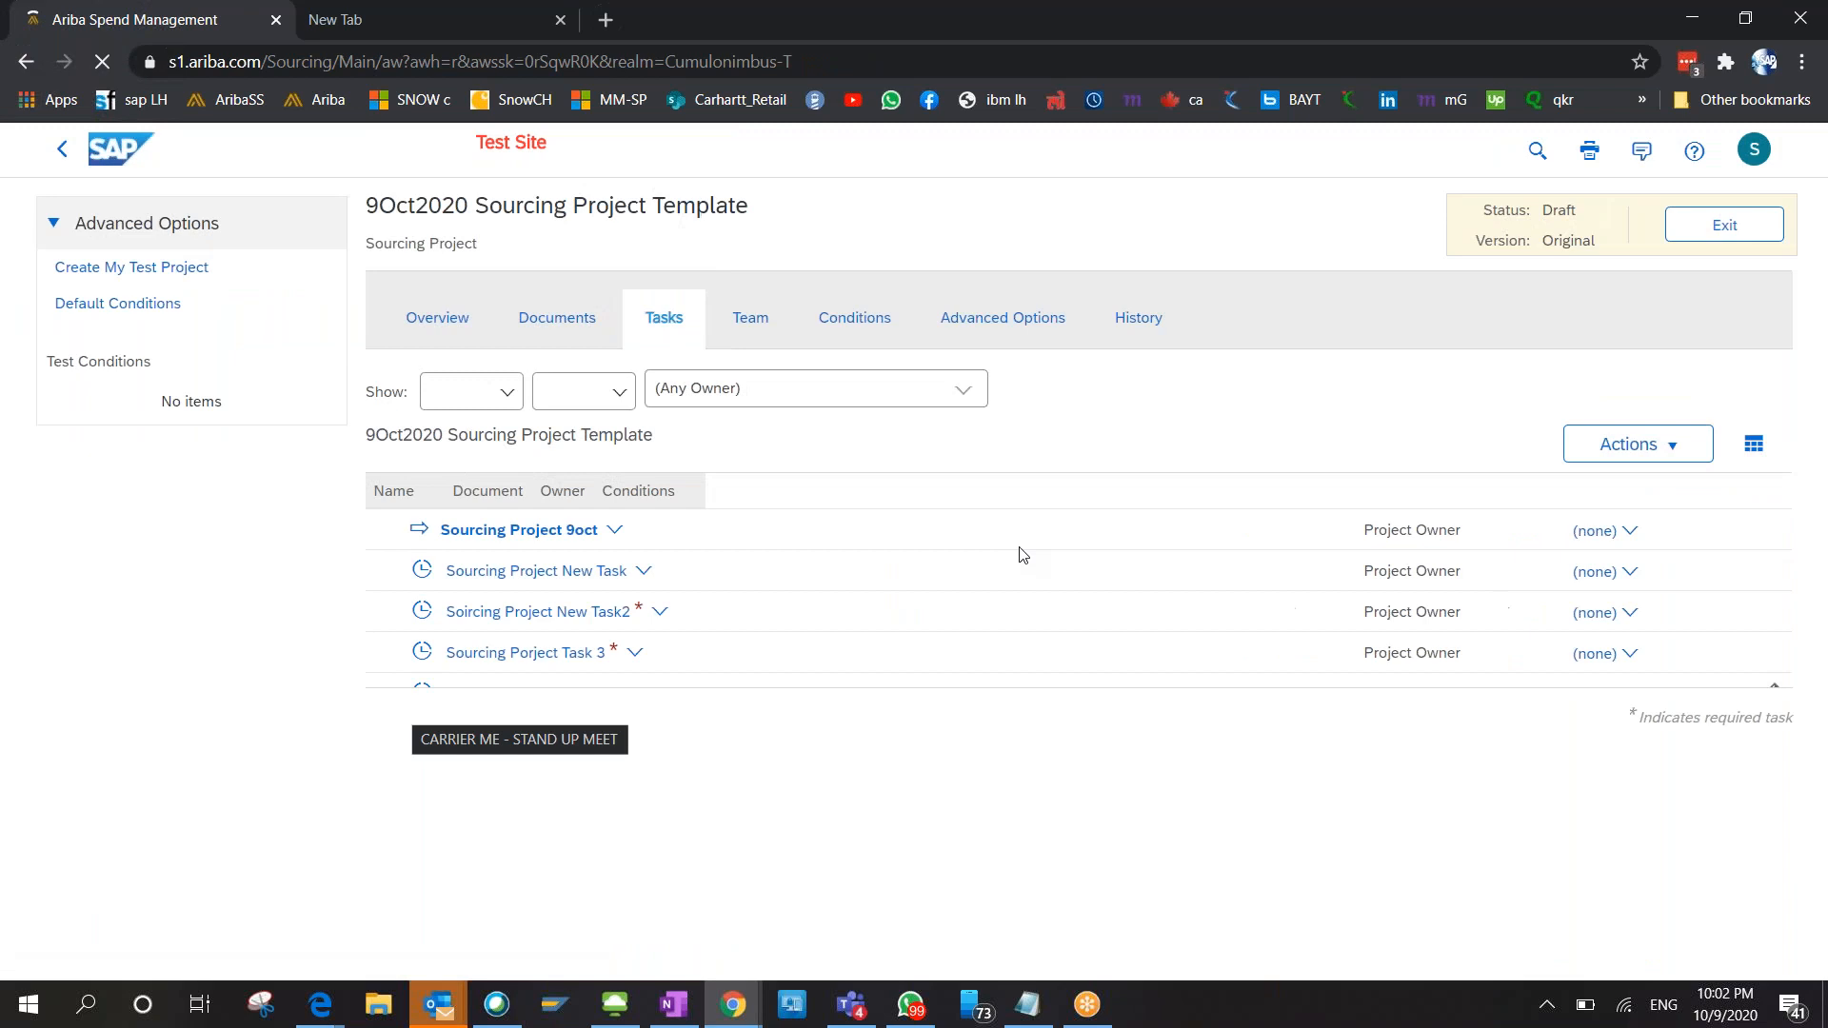
Upload the PDF 2804610_E_20200610 from Downloads as a new document in the template, with base language English and no Use As value.
{"action": "left_click", "coordinate": [544, 342]}
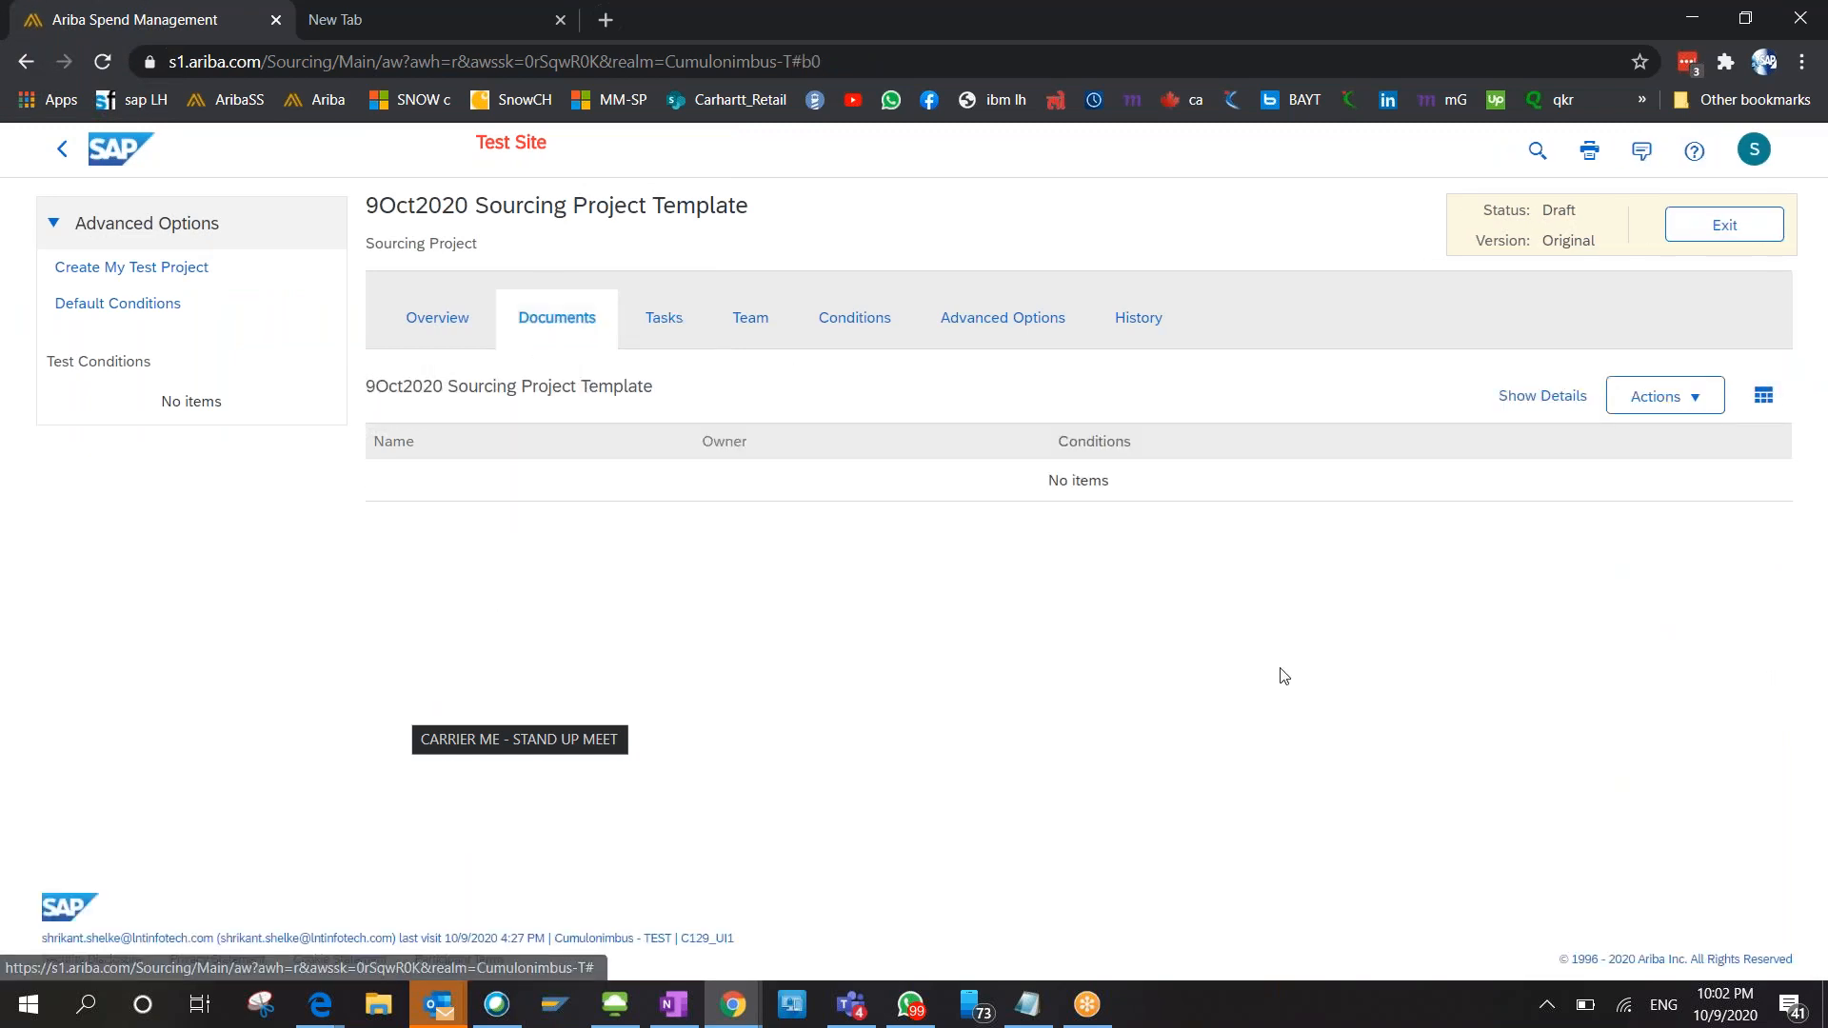
{"action": "left_click", "coordinate": [1669, 402]}
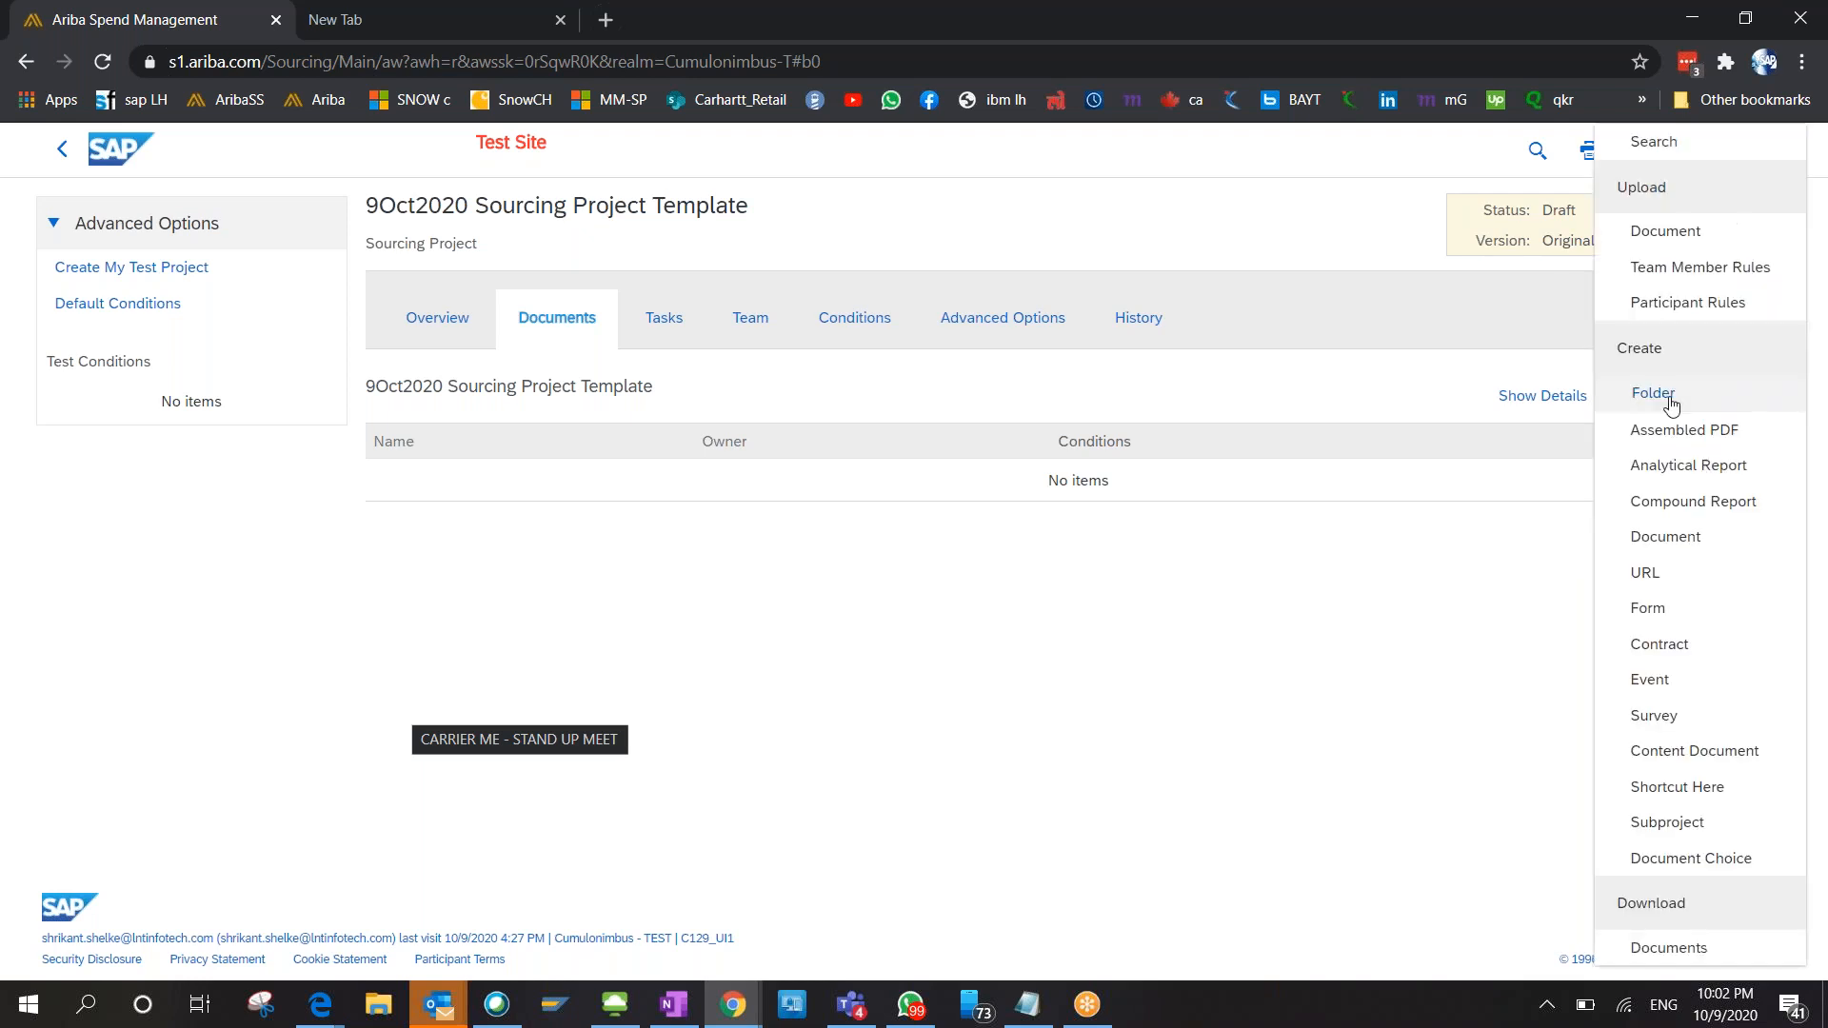
{"action": "left_click", "coordinate": [1669, 228]}
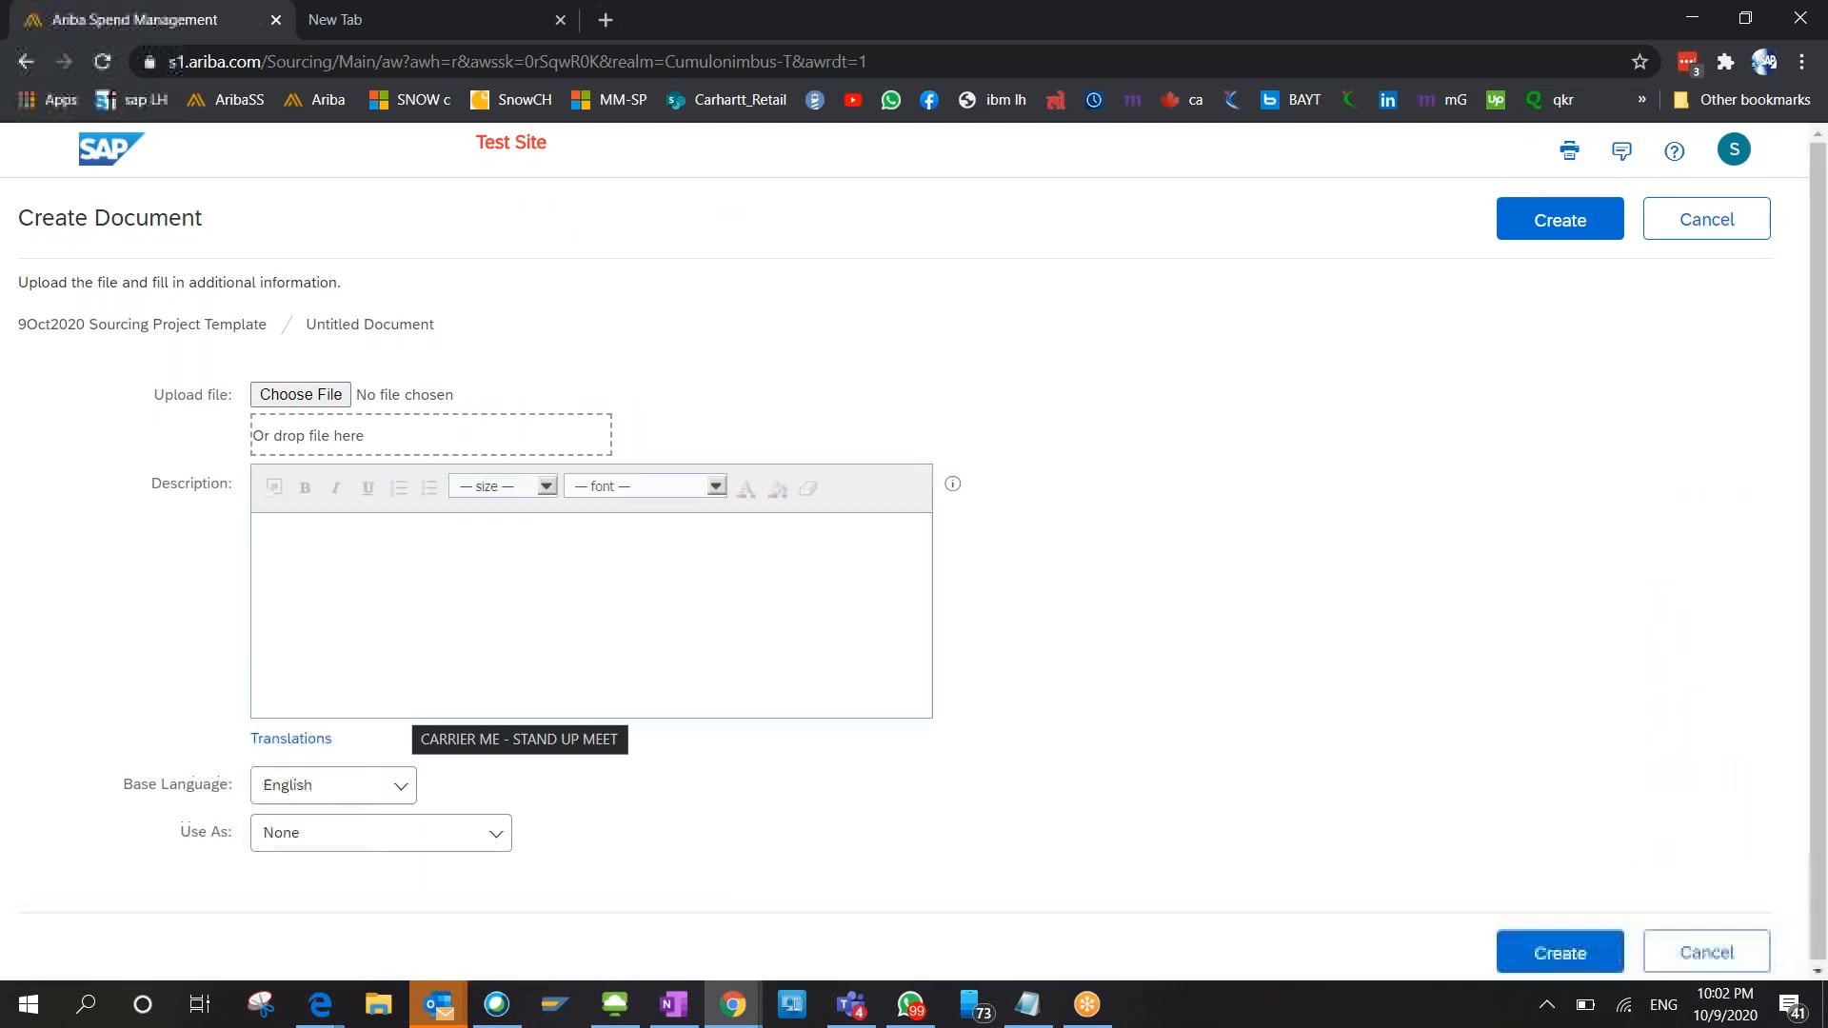
{"action": "left_click", "coordinate": [301, 395]}
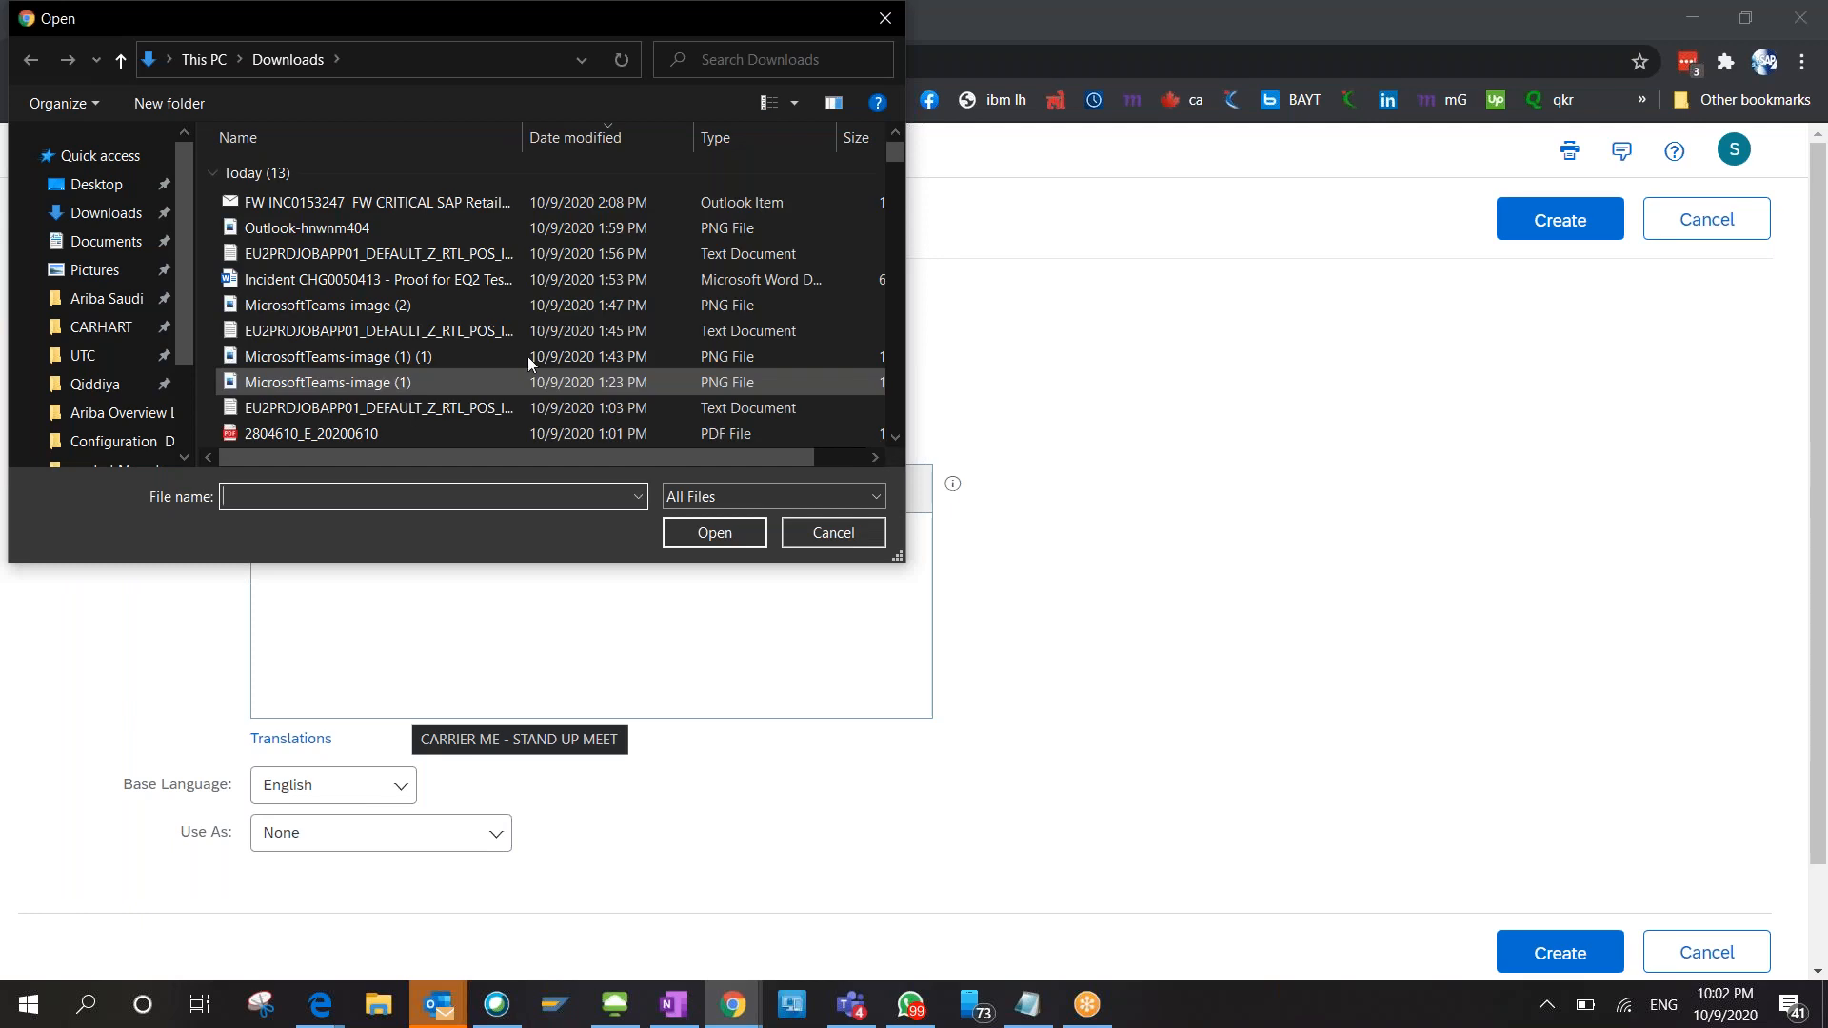
{"action": "scroll", "coordinate": [505, 352], "scroll_direction": "down", "scroll_amount": 2}
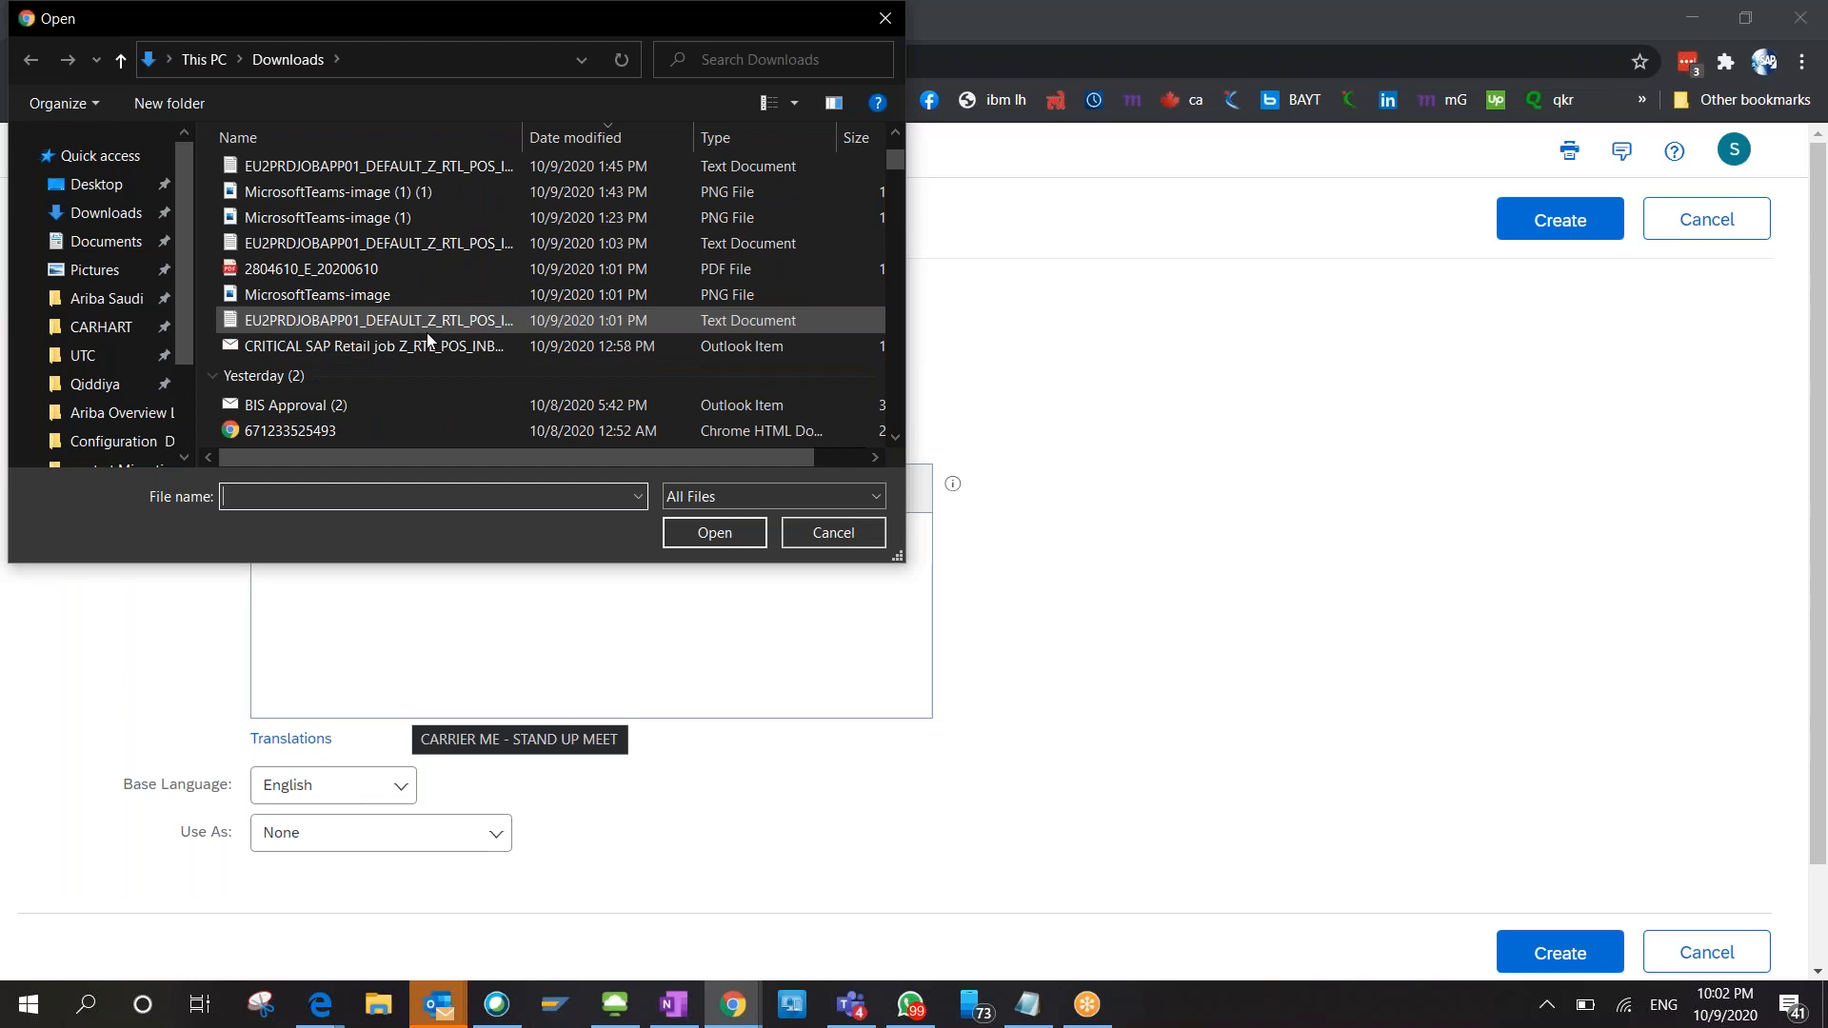
{"action": "scroll", "coordinate": [428, 340], "scroll_direction": "up", "scroll_amount": 1}
{"action": "left_click", "coordinate": [369, 270]}
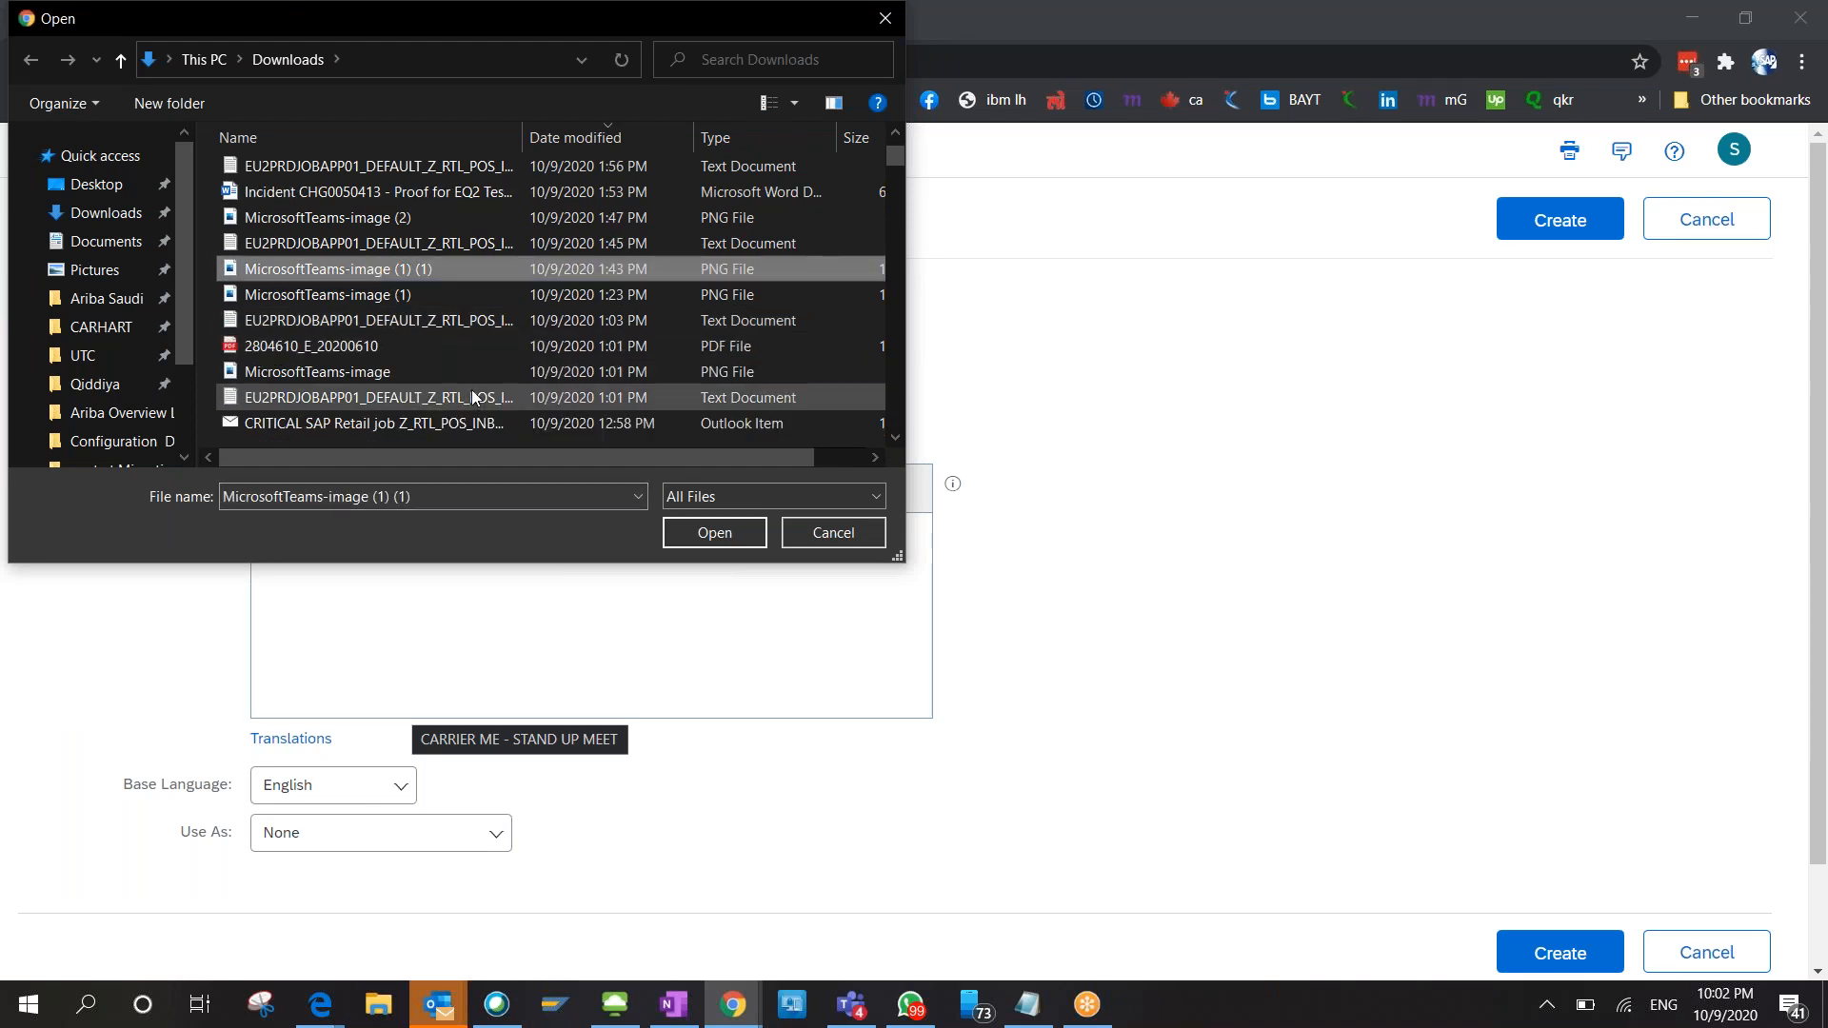
{"action": "left_click", "coordinate": [391, 350]}
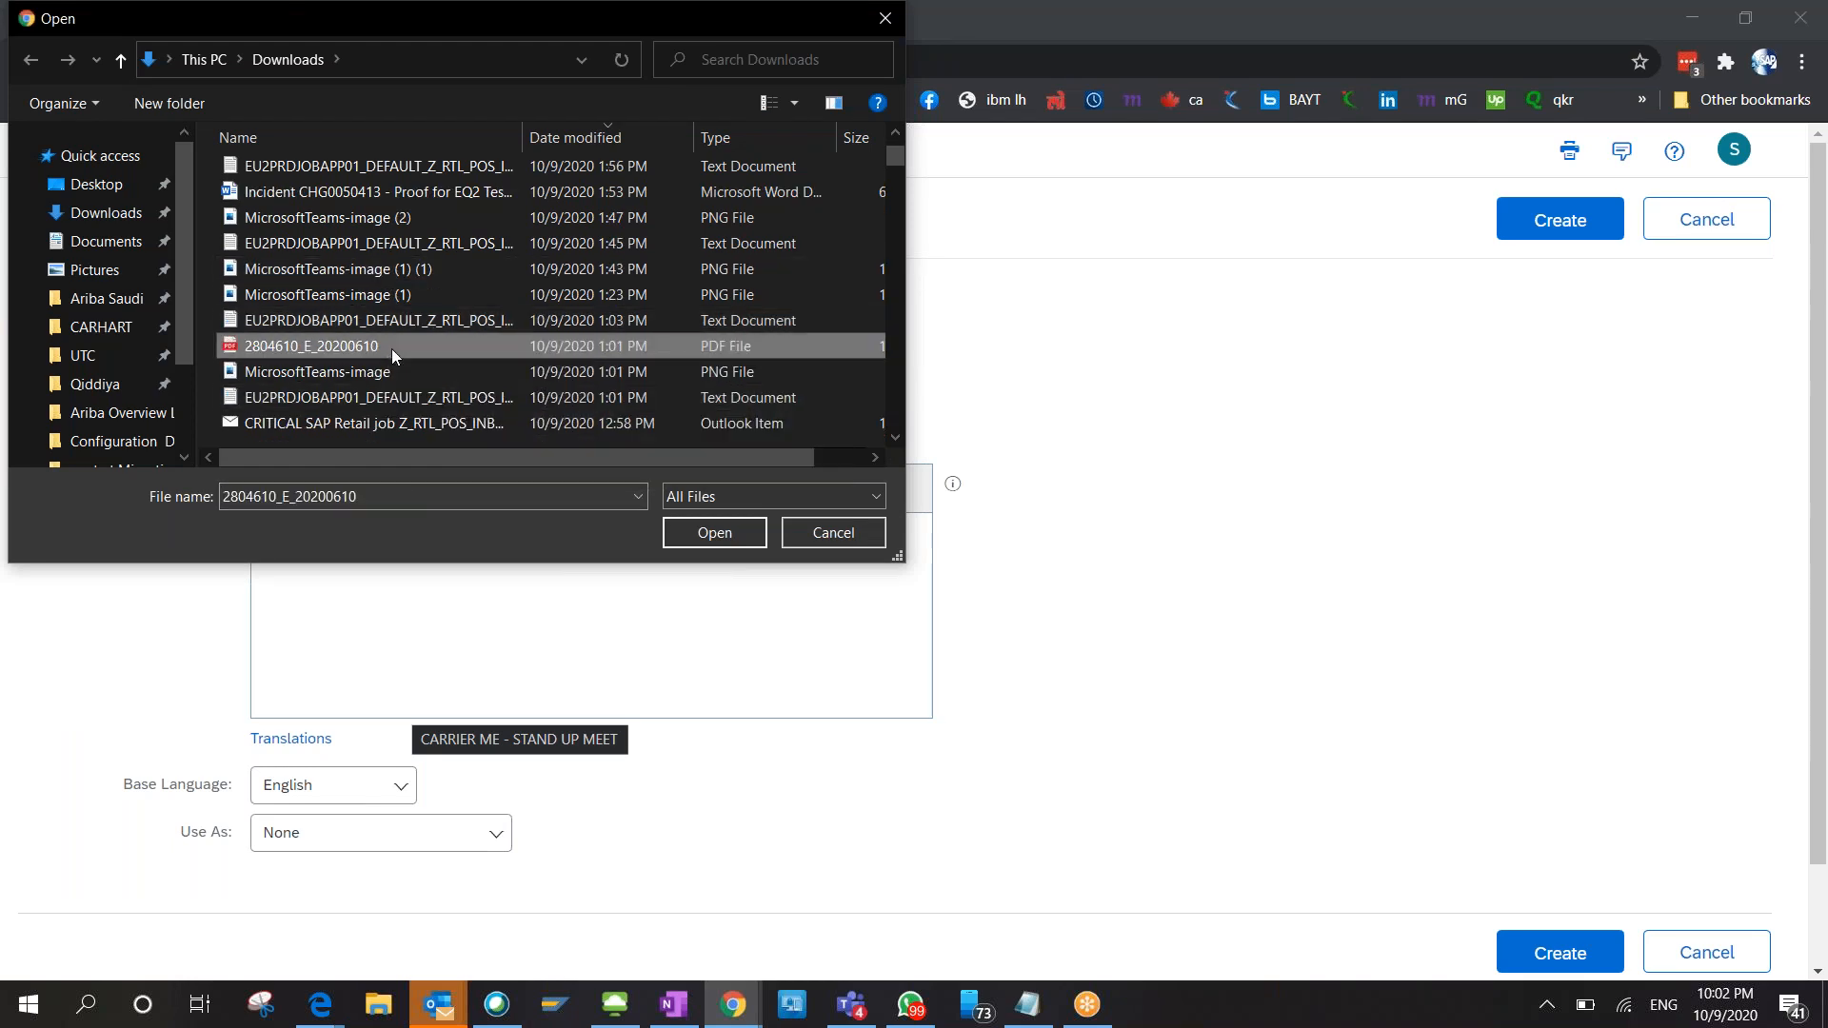
{"action": "left_click", "coordinate": [705, 541]}
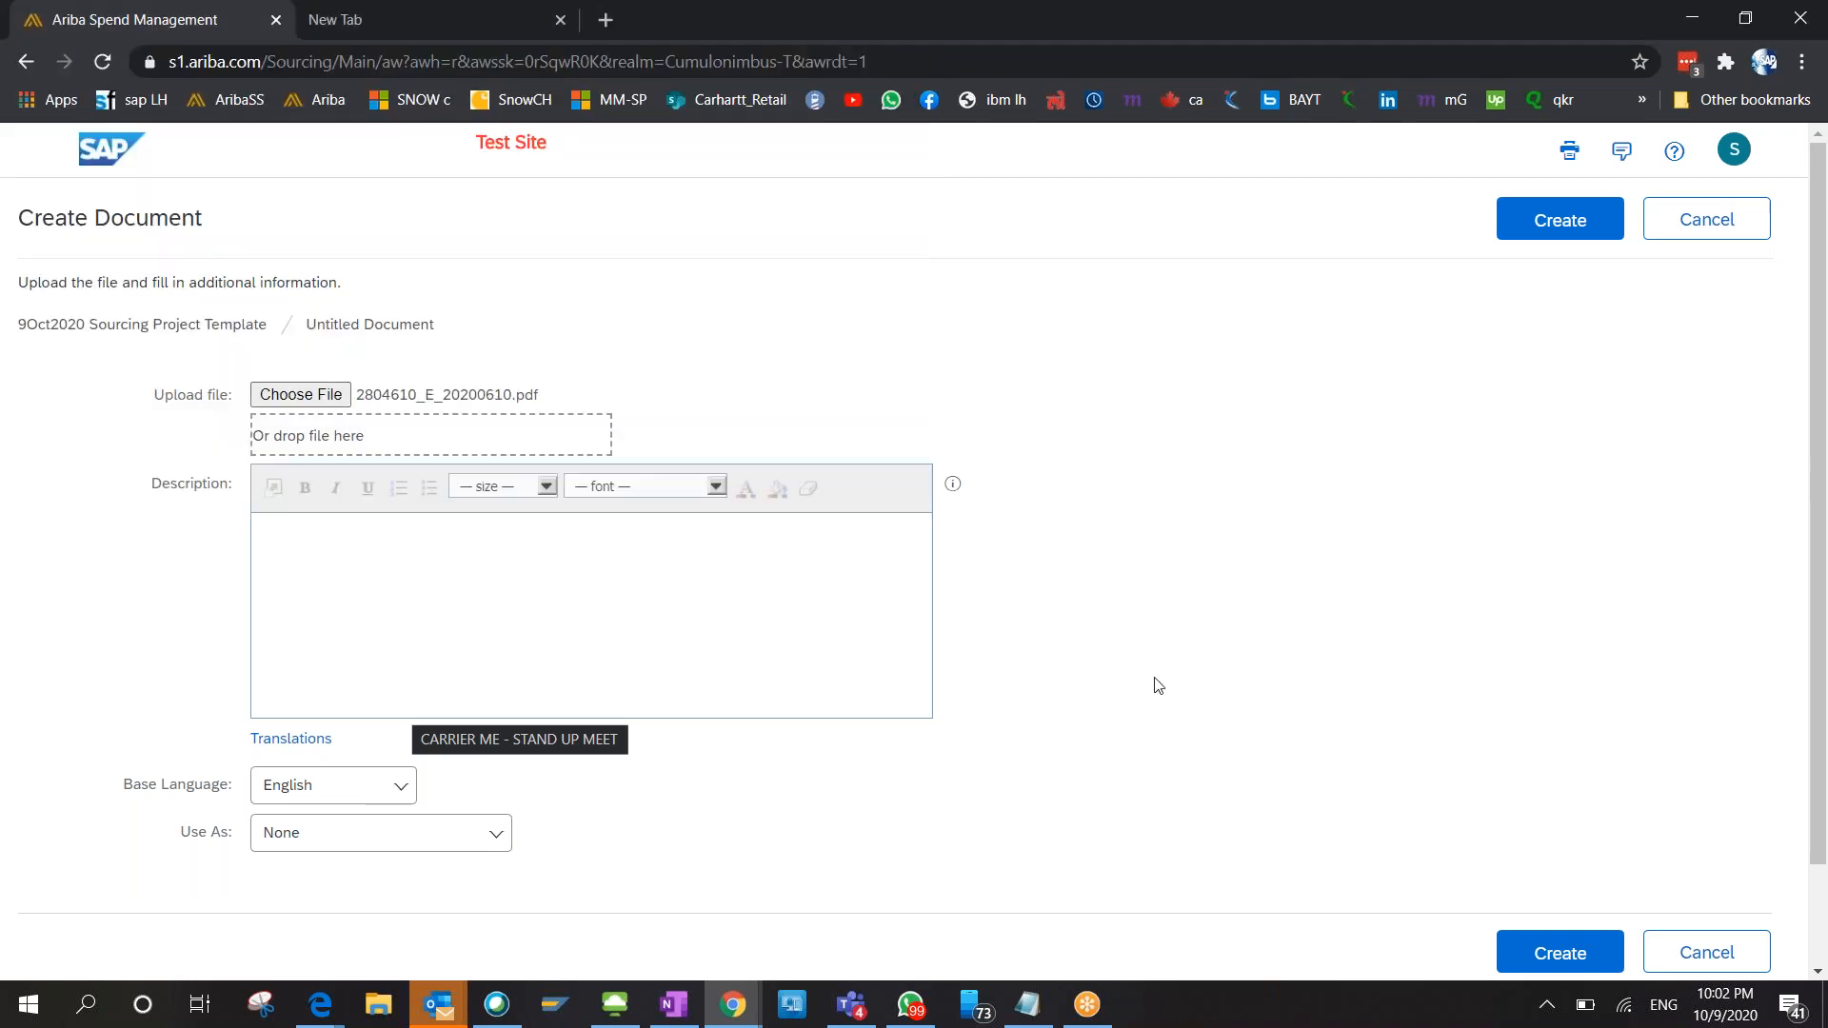
{"action": "scroll", "coordinate": [1158, 686], "scroll_direction": "down", "scroll_amount": 2}
{"action": "left_click", "coordinate": [1559, 836]}
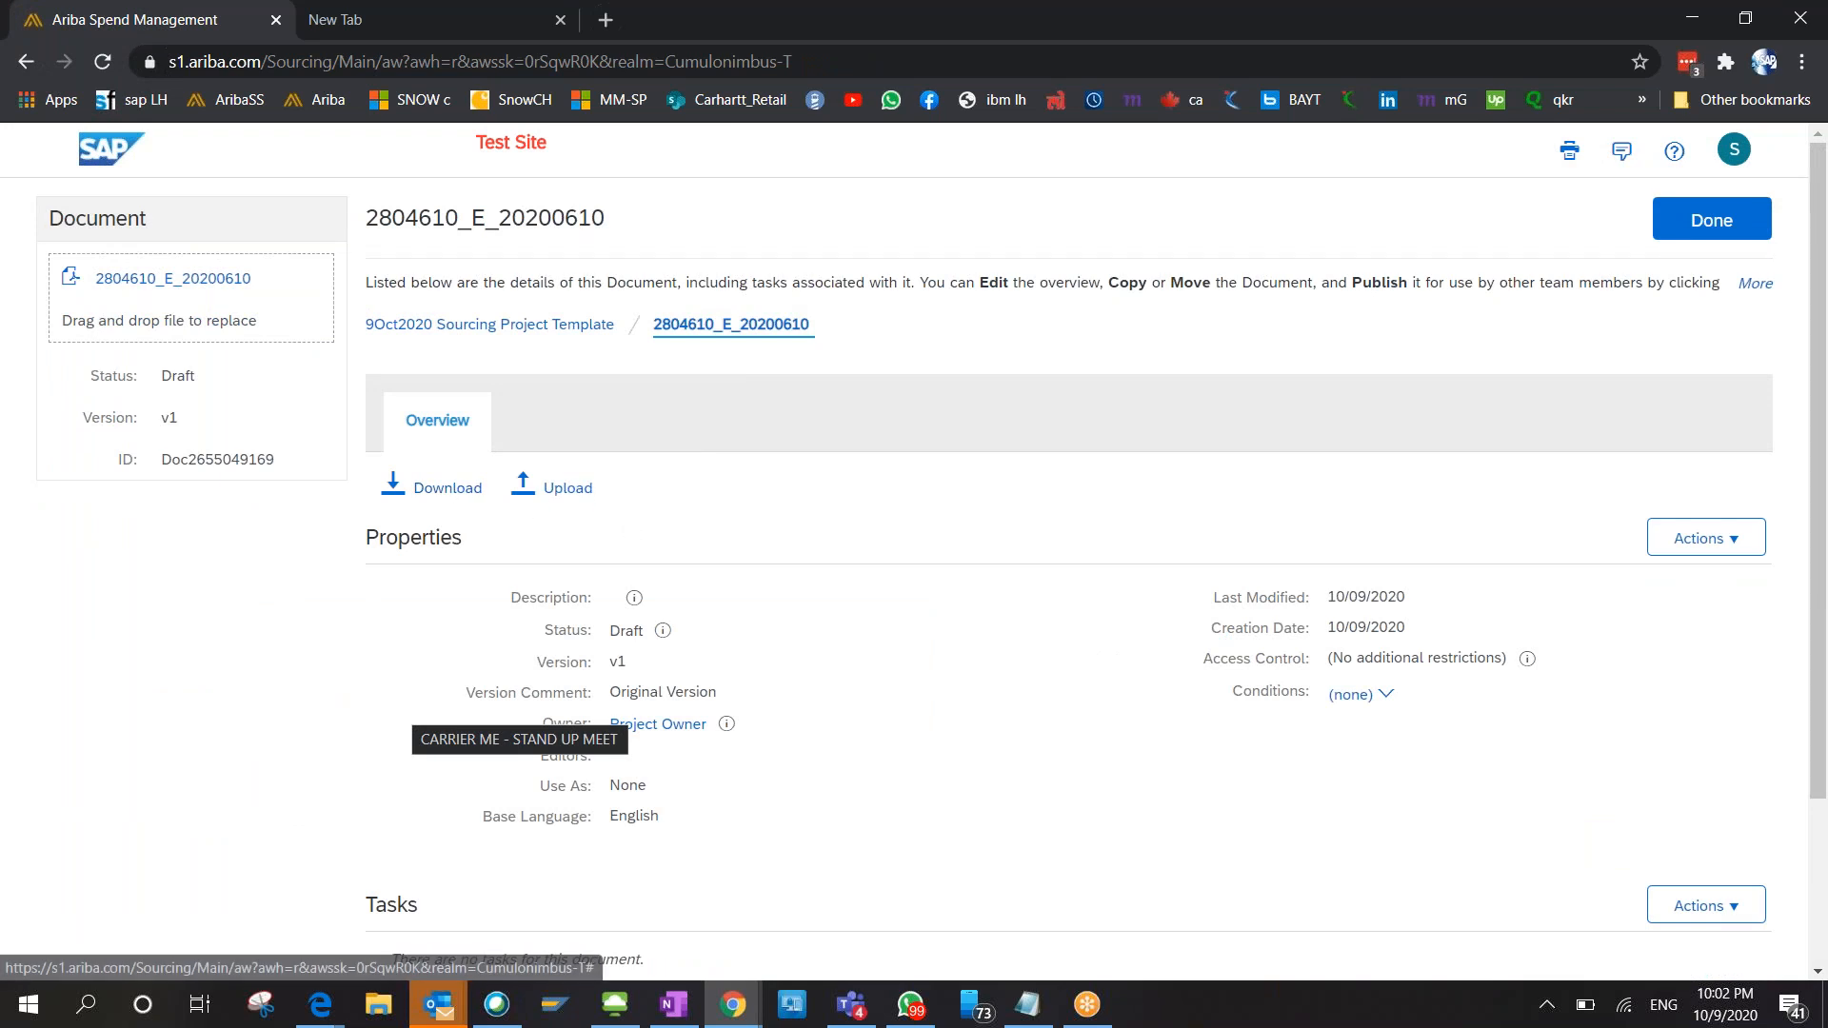
{"action": "scroll", "coordinate": [632, 530], "scroll_direction": "down", "scroll_amount": 3}
{"action": "scroll", "coordinate": [619, 519], "scroll_direction": "up", "scroll_amount": 3}
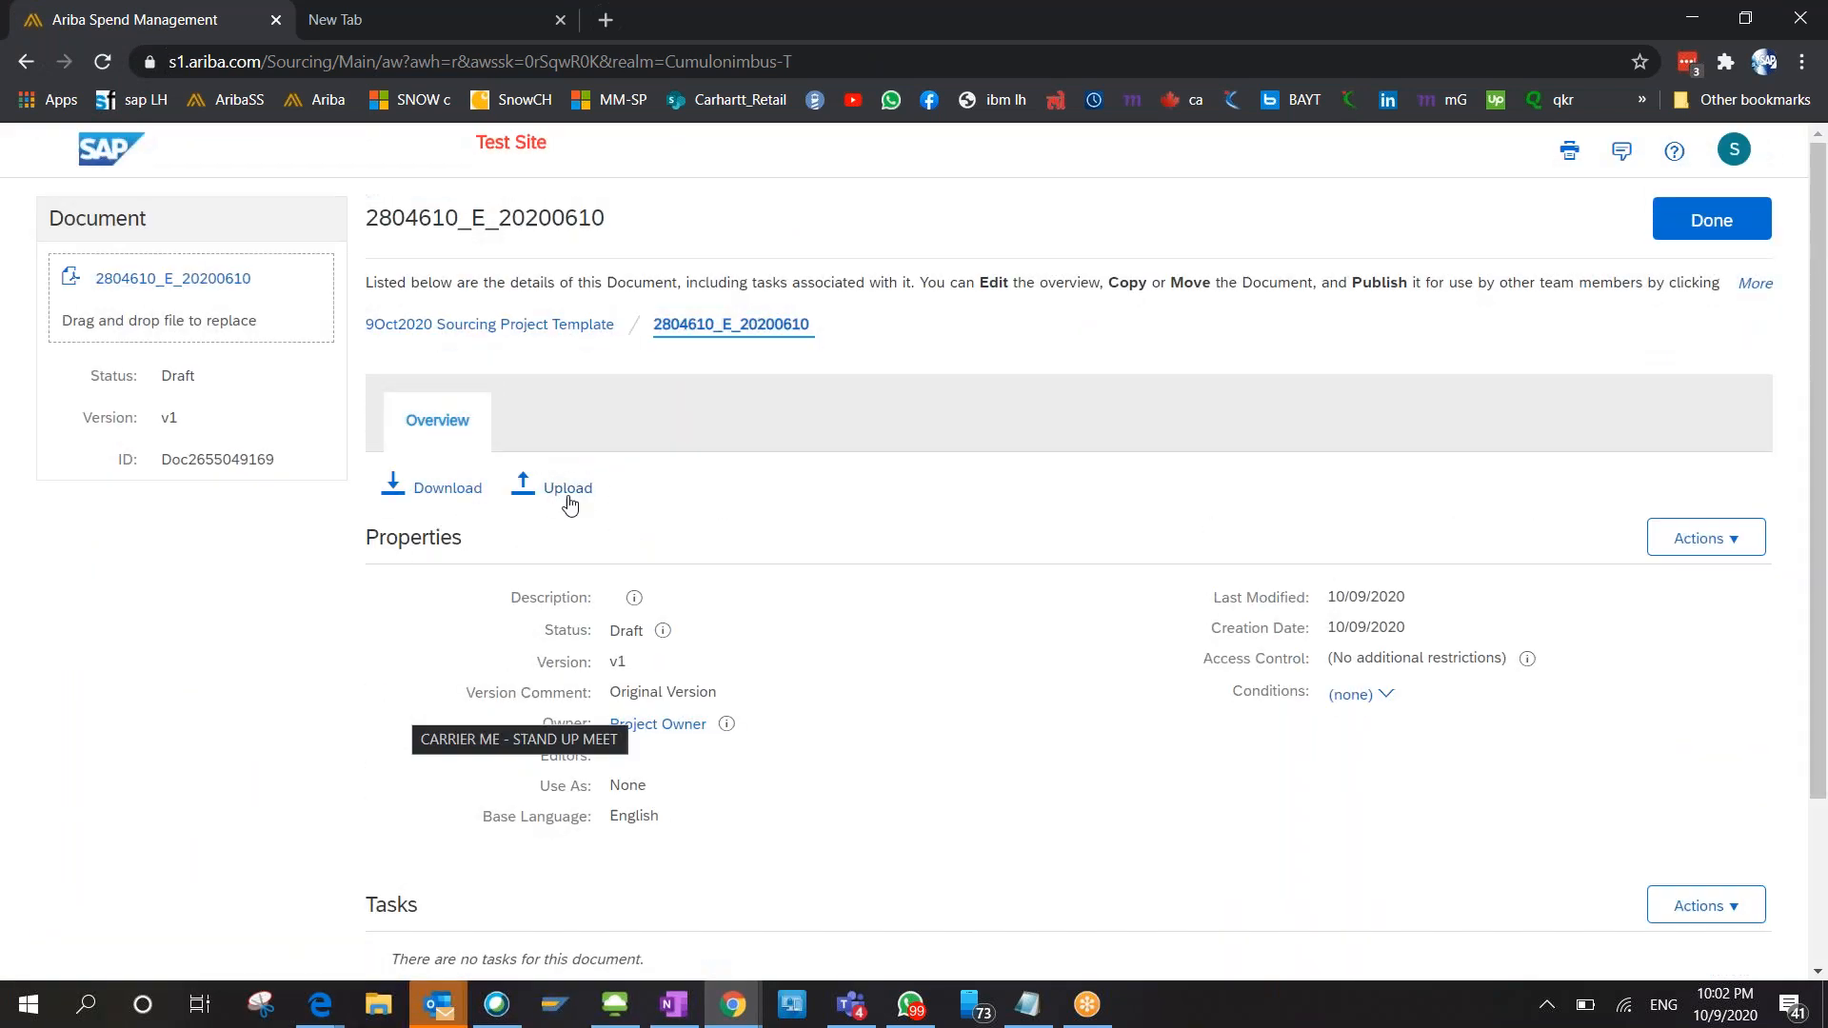
{"action": "left_click", "coordinate": [564, 493]}
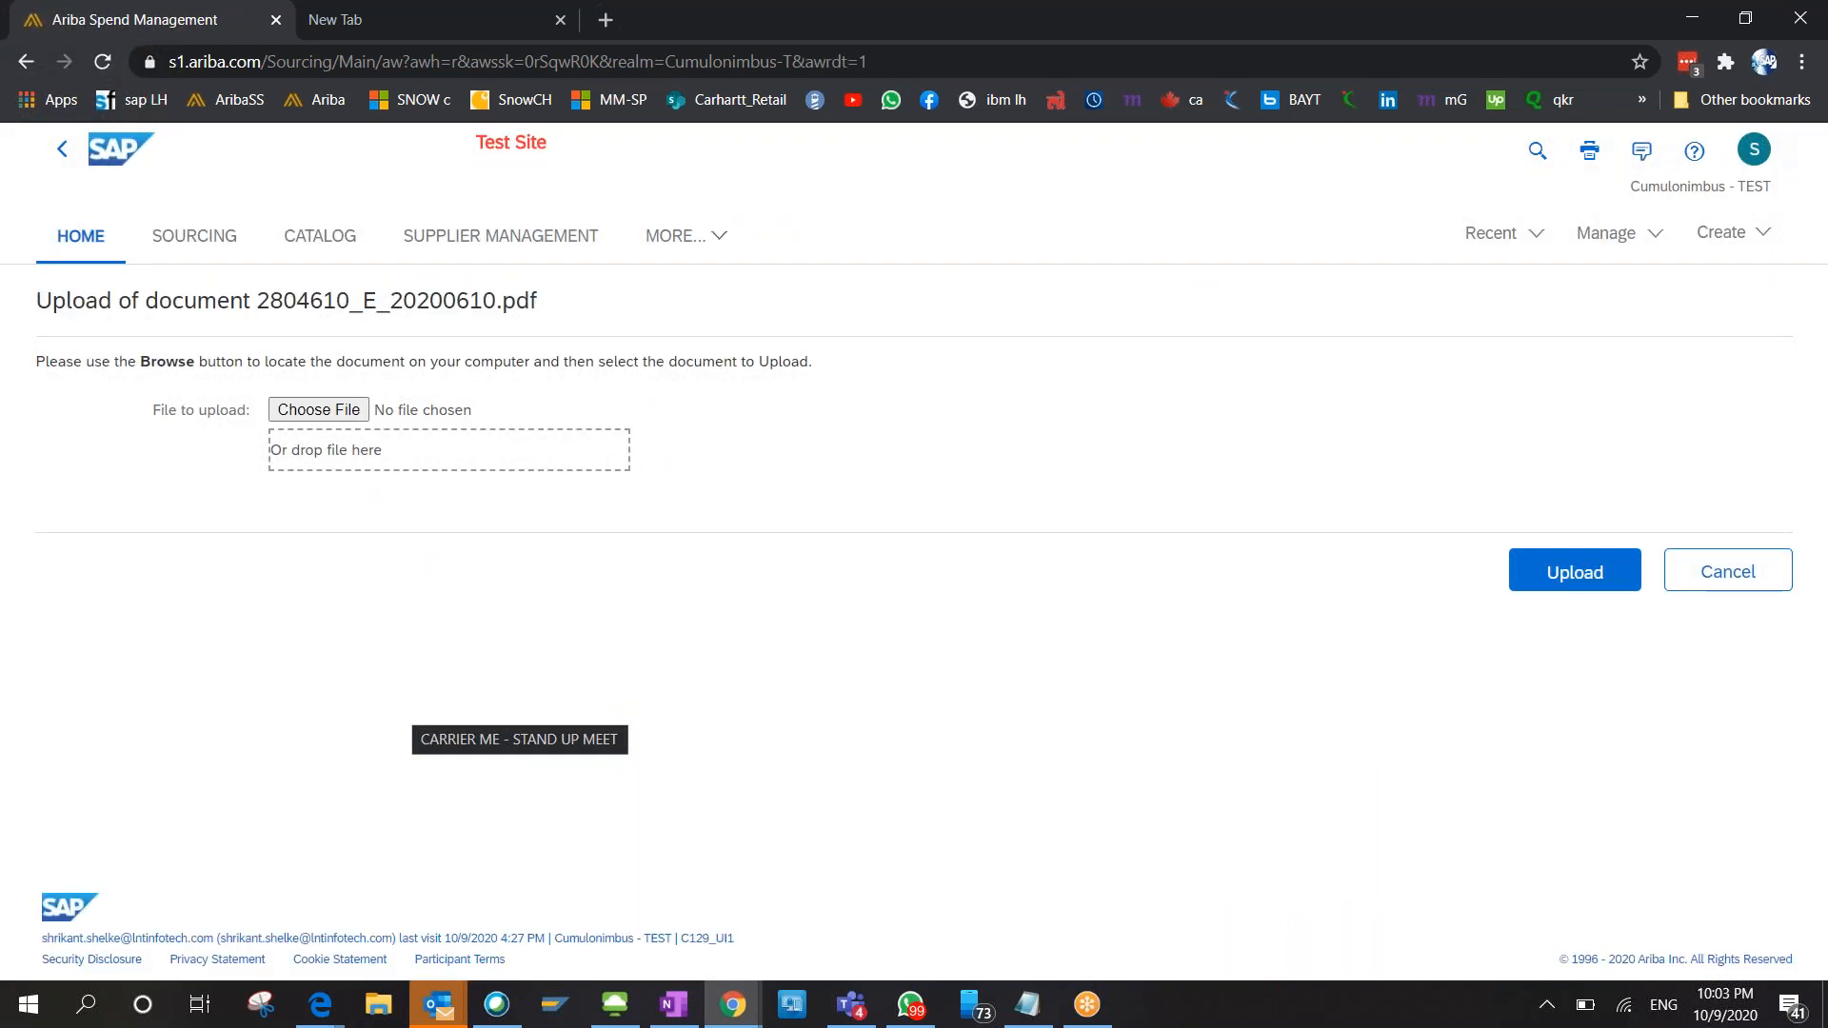
{"action": "left_click", "coordinate": [1574, 571]}
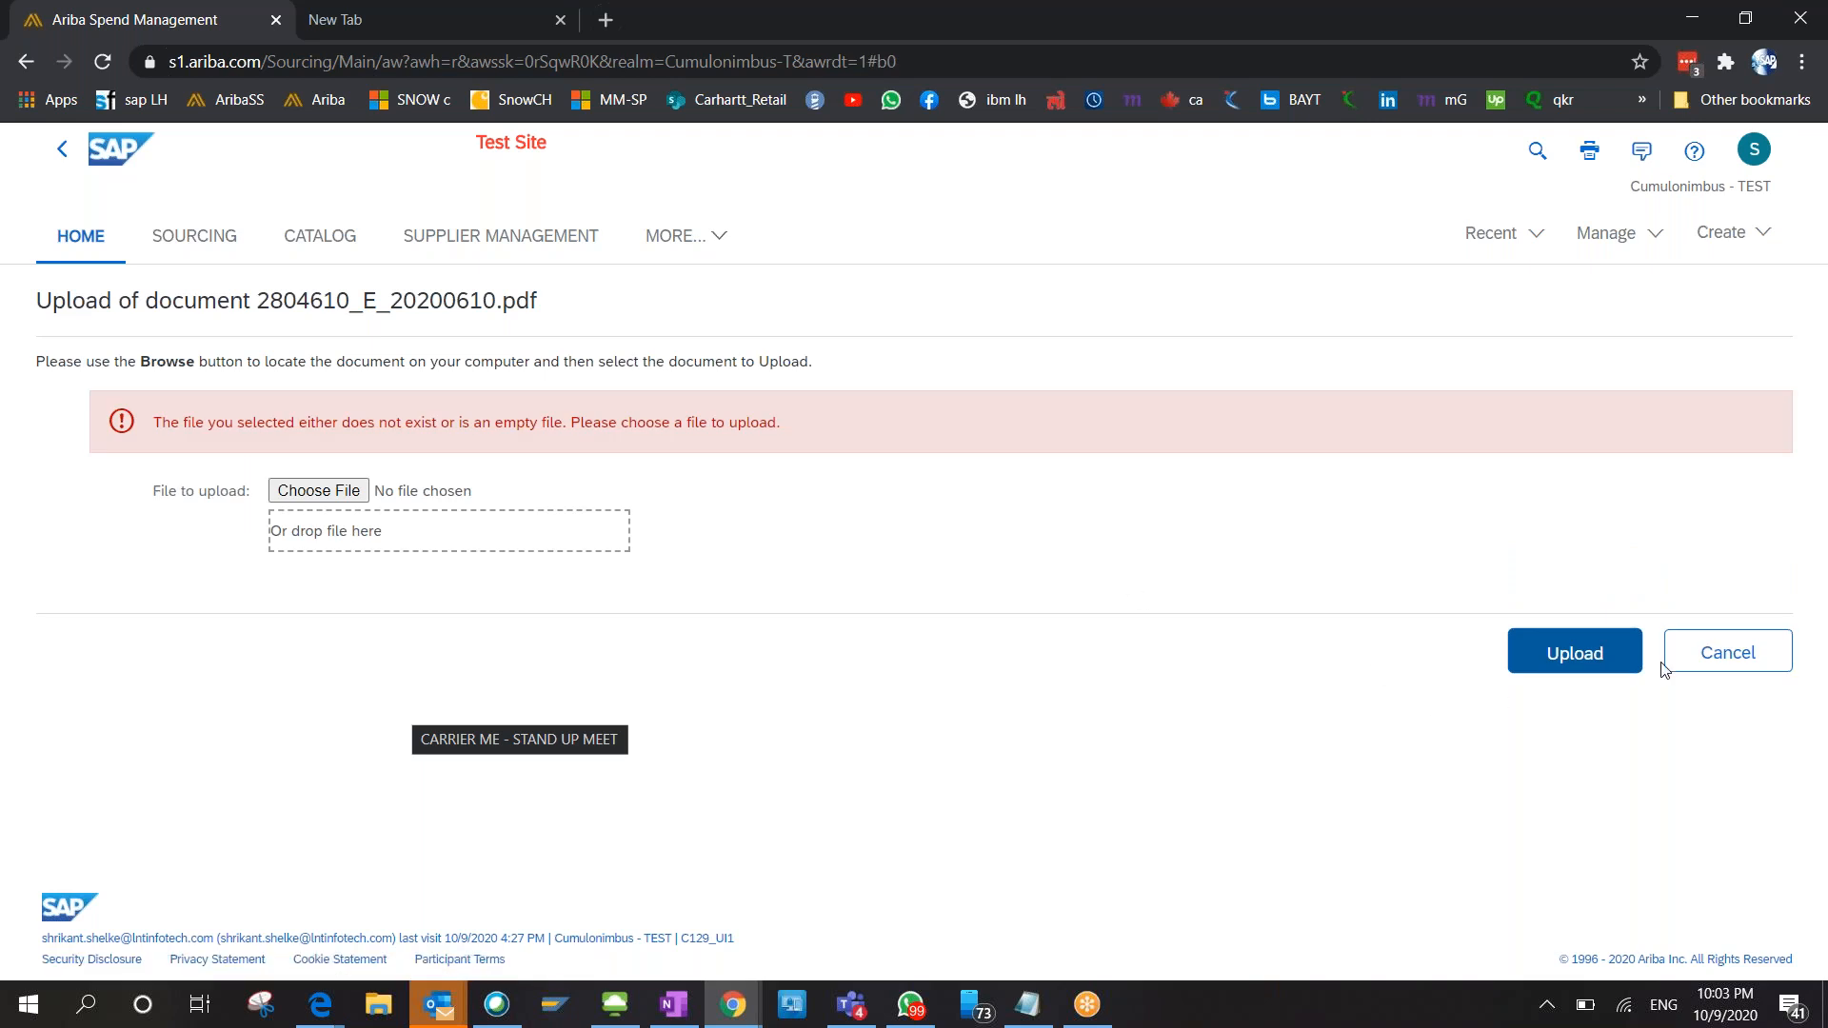
{"action": "left_click", "coordinate": [1733, 653]}
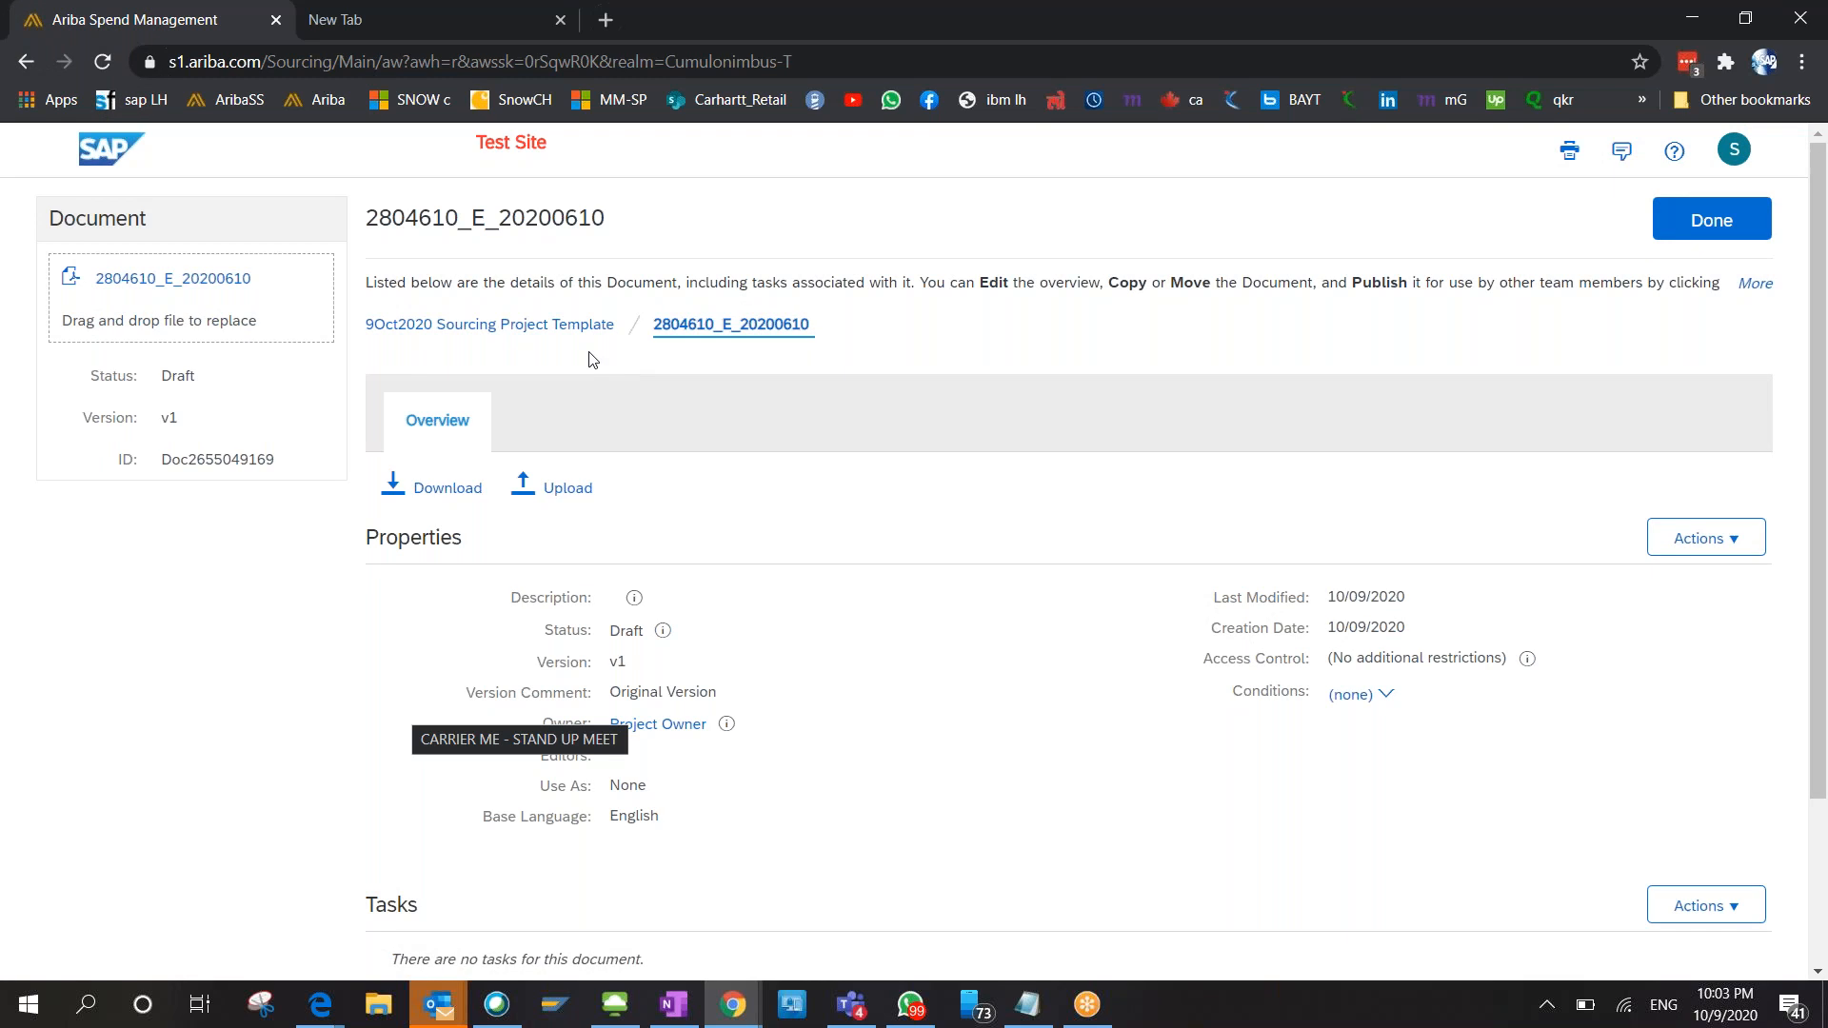
Return to the template's documents, upload the image MicrosoftTeams-image (1) from Downloads as a second document, and finish back at the document list.
{"action": "left_click", "coordinate": [530, 325]}
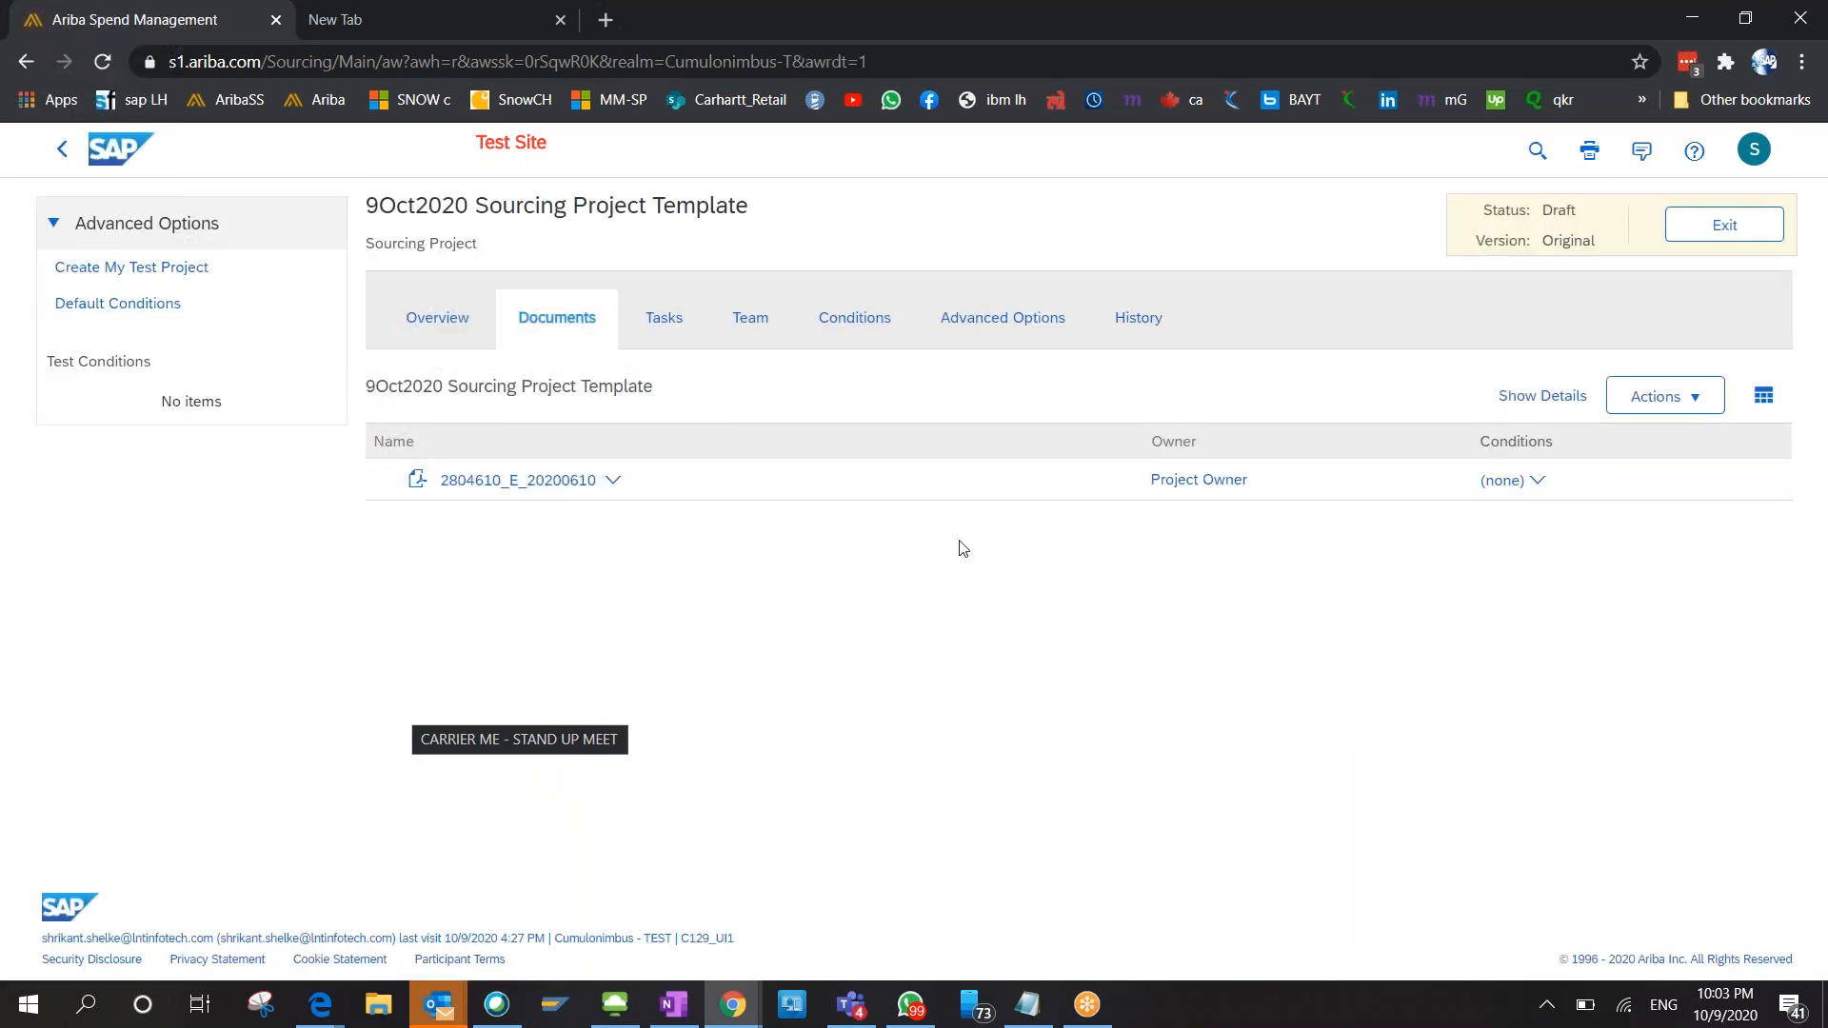
{"action": "left_click", "coordinate": [1756, 395]}
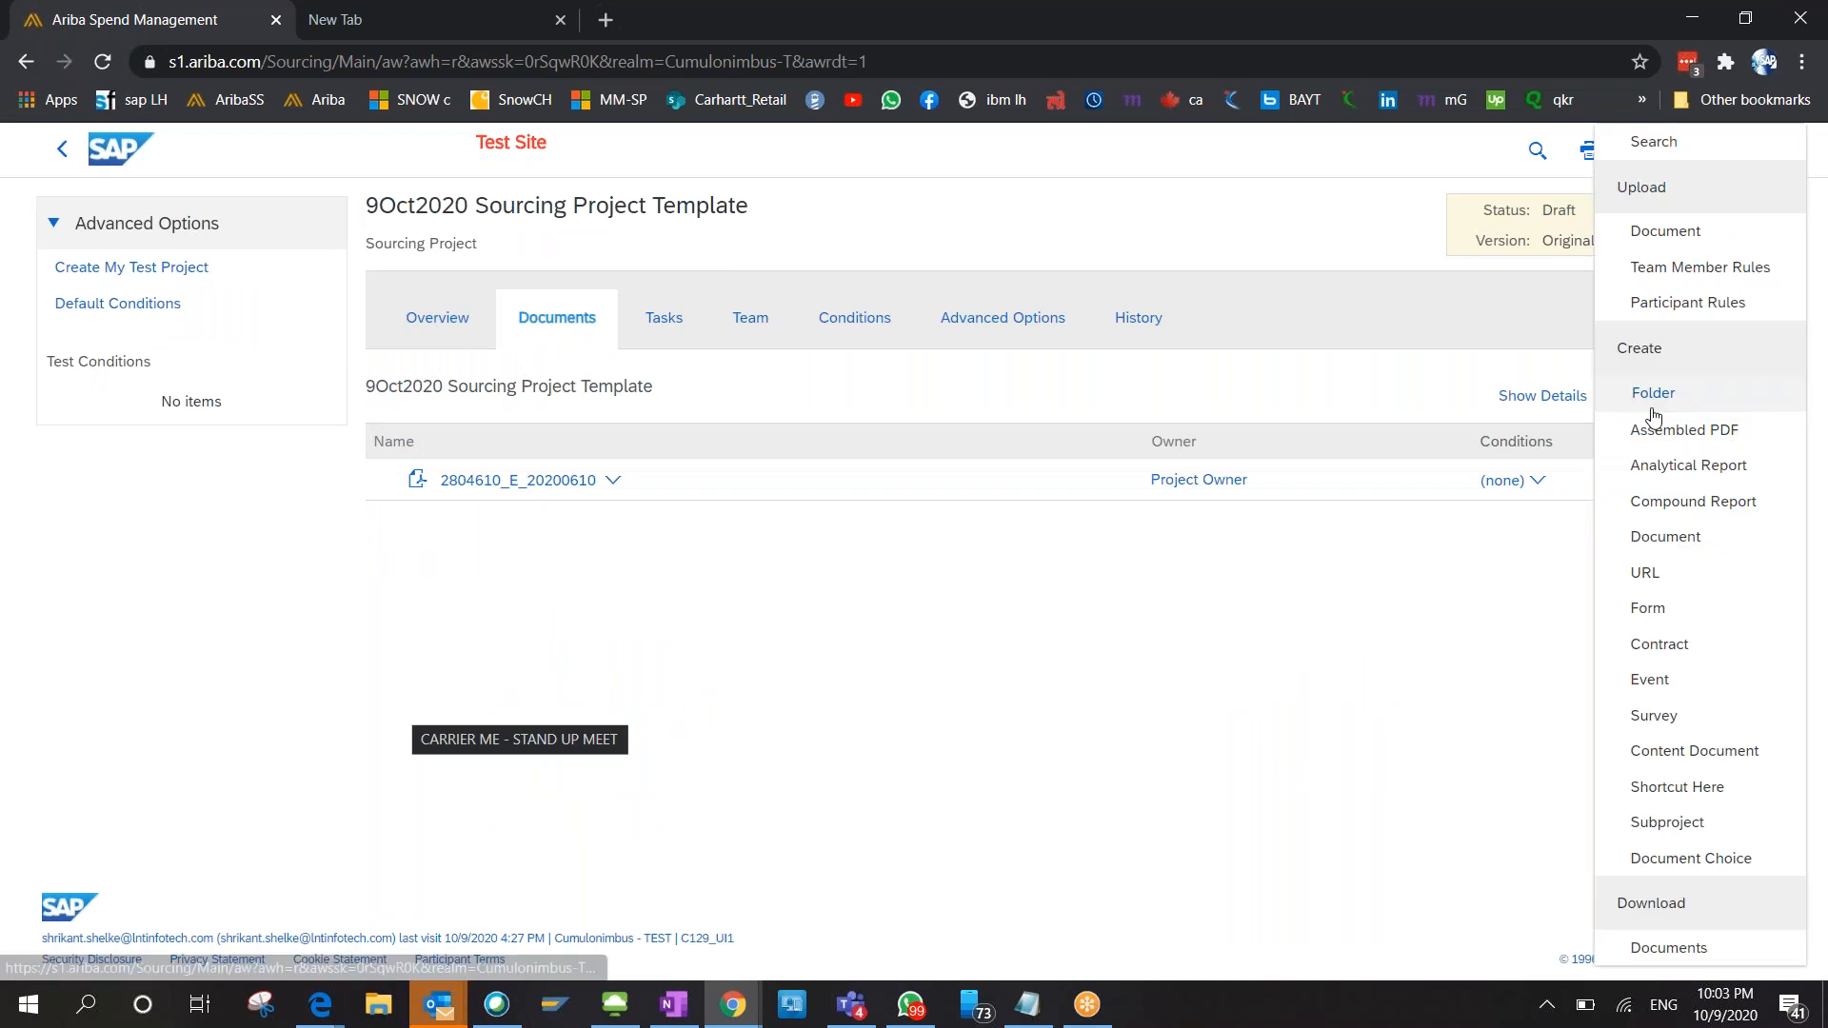
{"action": "left_click", "coordinate": [1714, 228]}
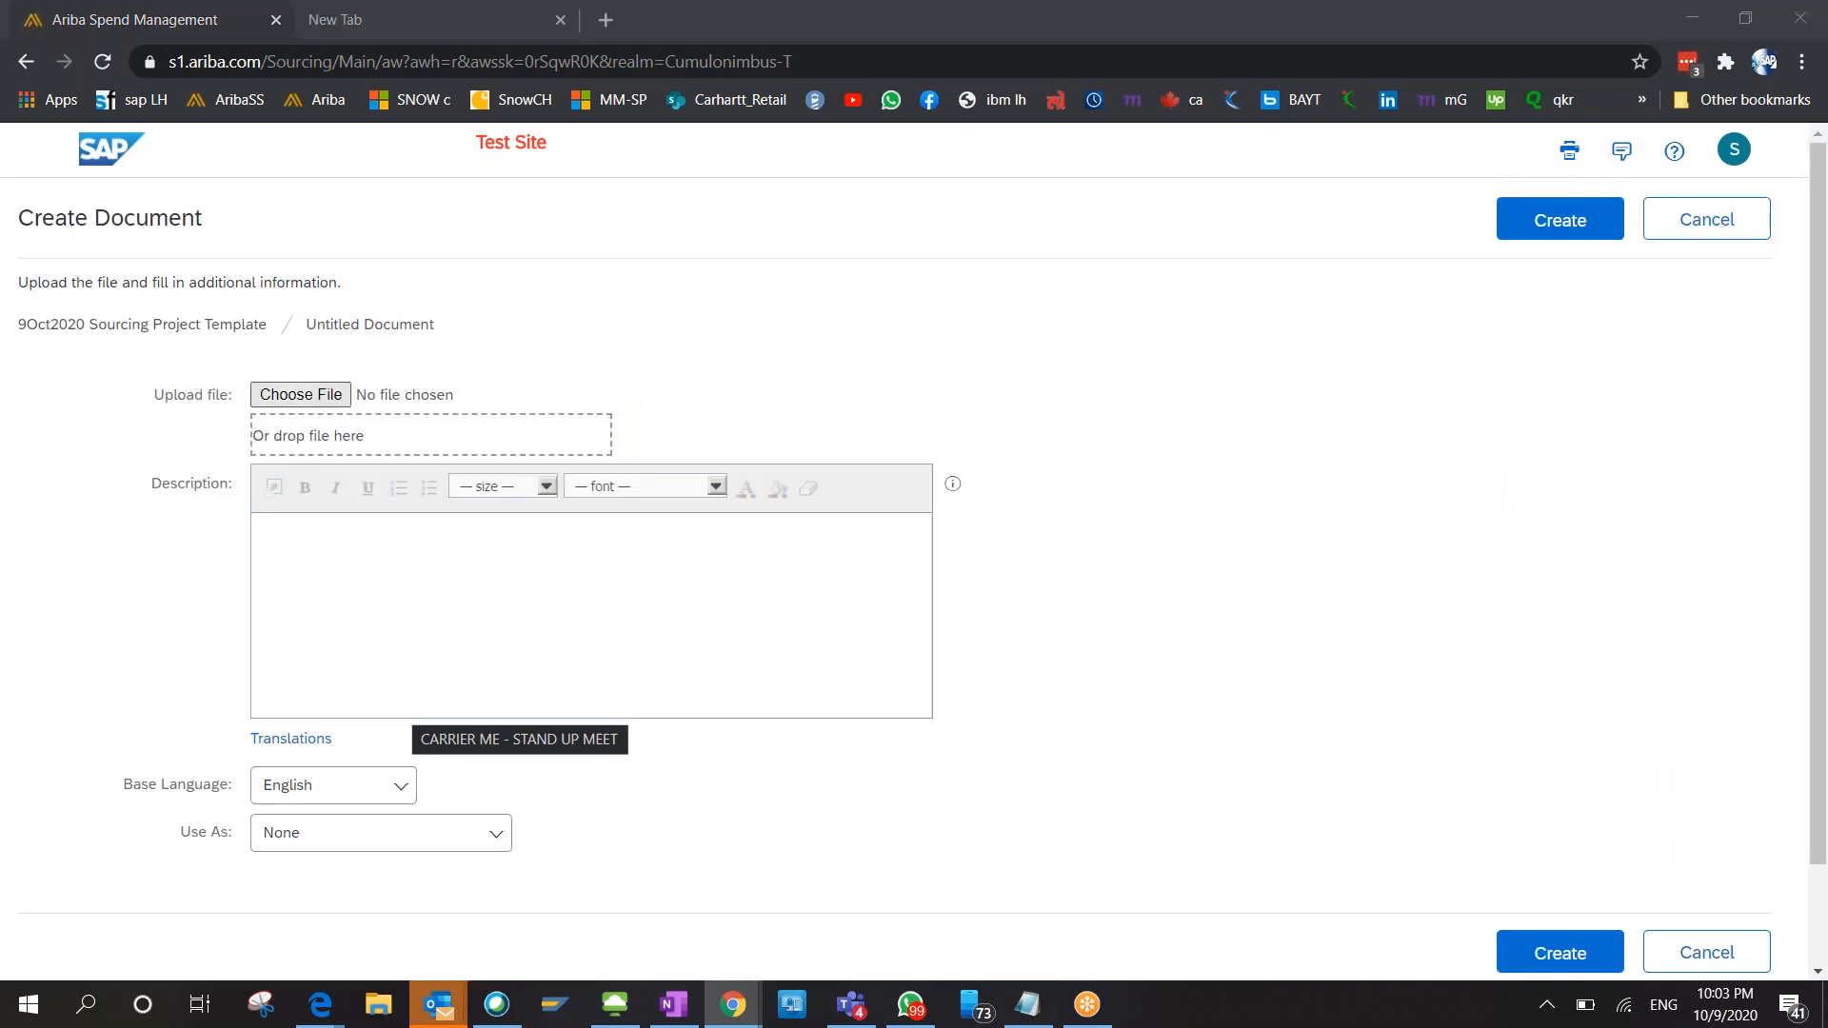
{"action": "left_click", "coordinate": [301, 393]}
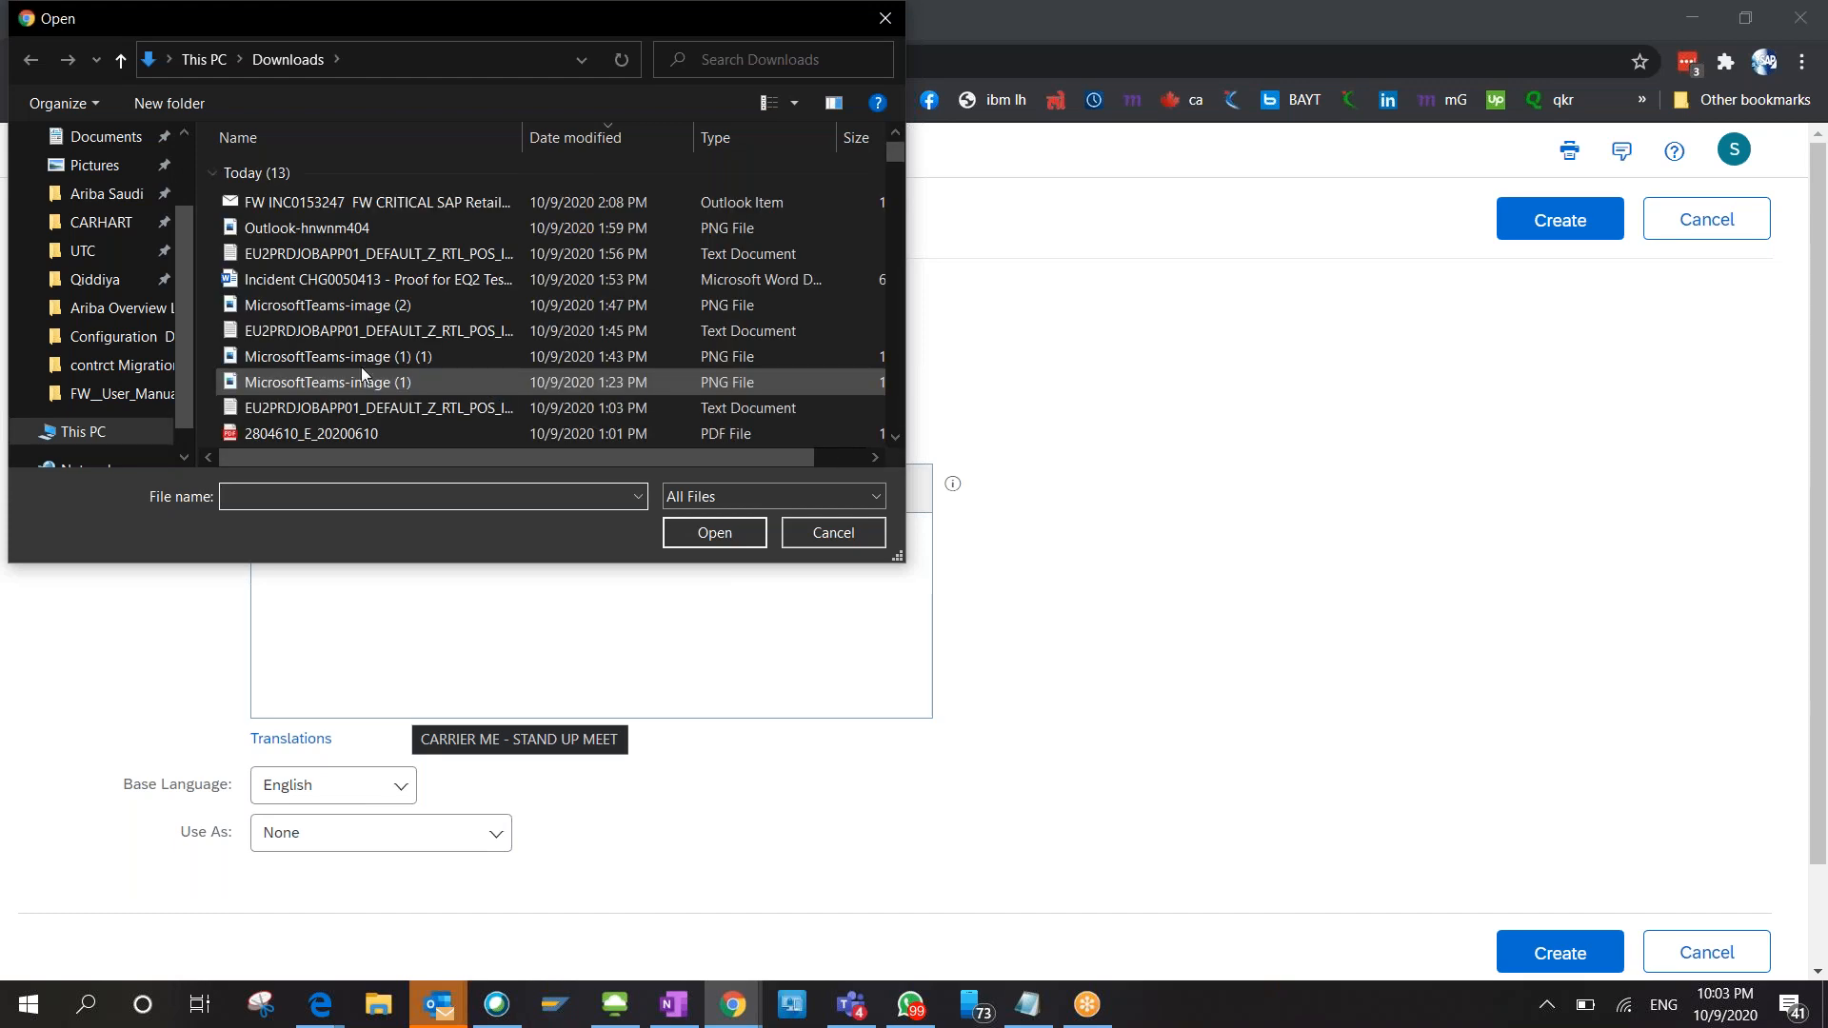
{"action": "scroll", "coordinate": [375, 364], "scroll_direction": "down", "scroll_amount": 2}
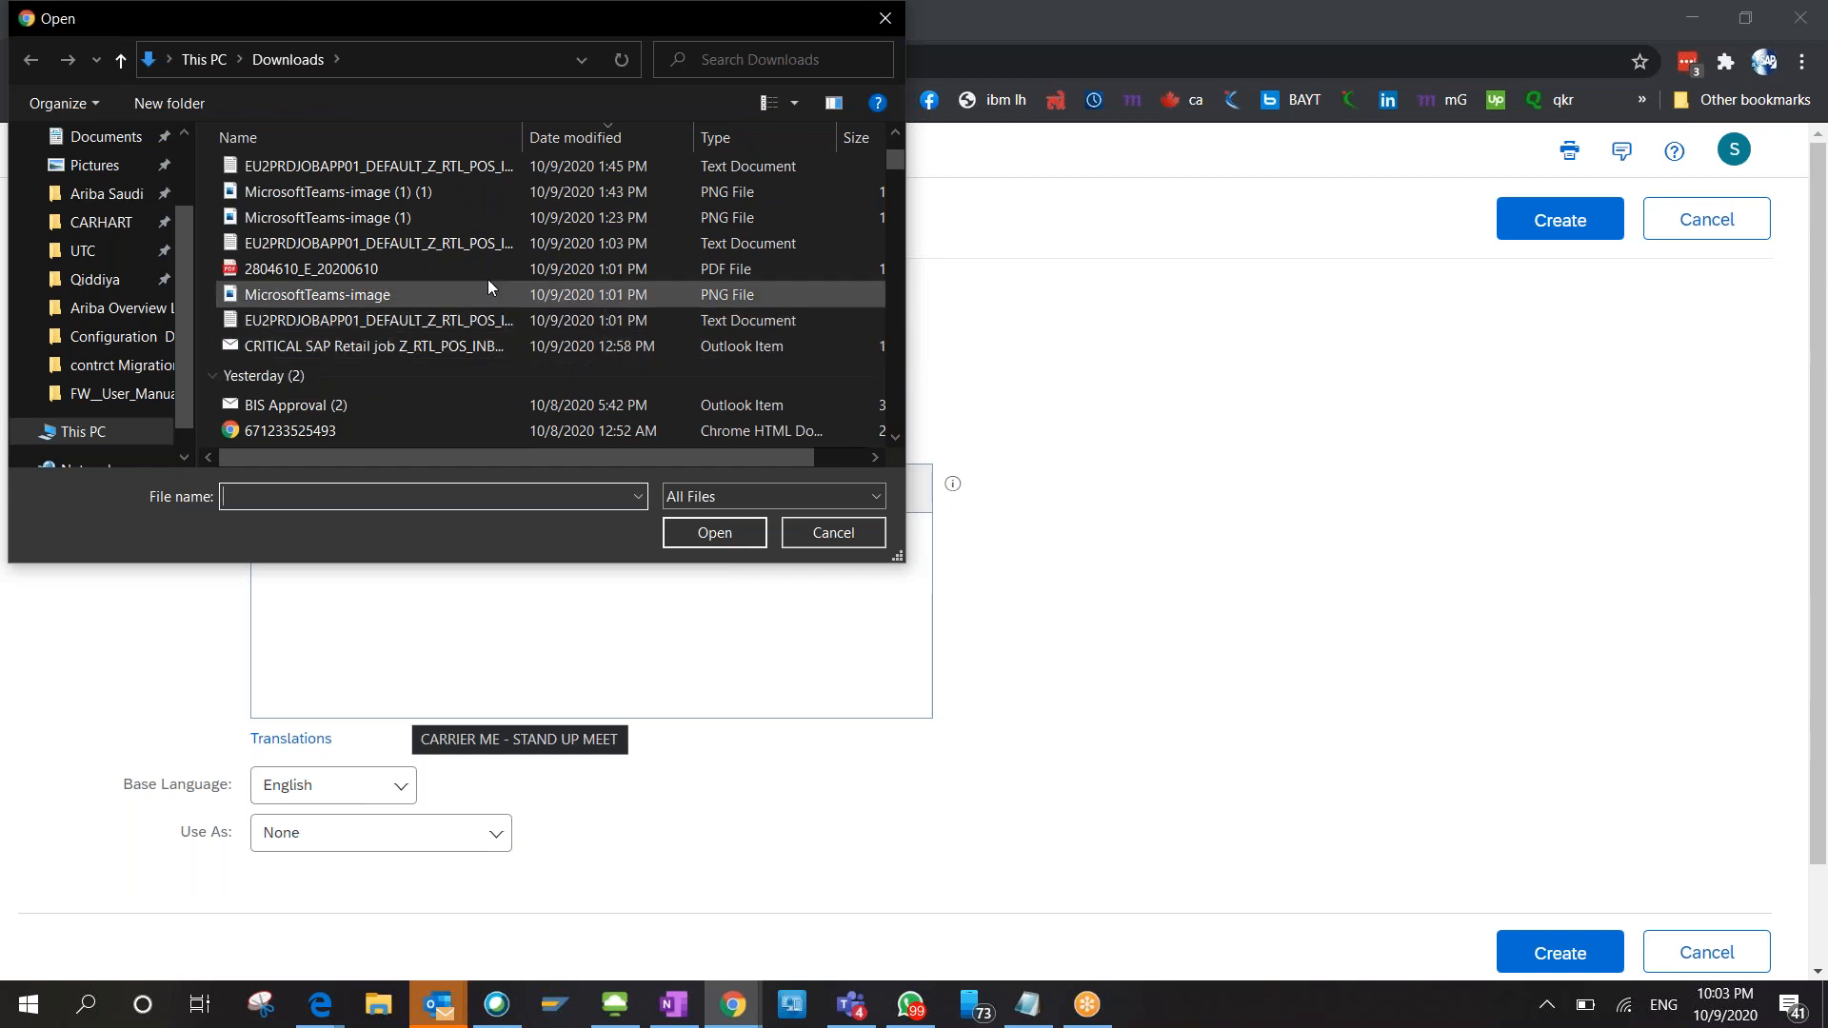
{"action": "left_click", "coordinate": [414, 218]}
{"action": "left_click", "coordinate": [724, 529]}
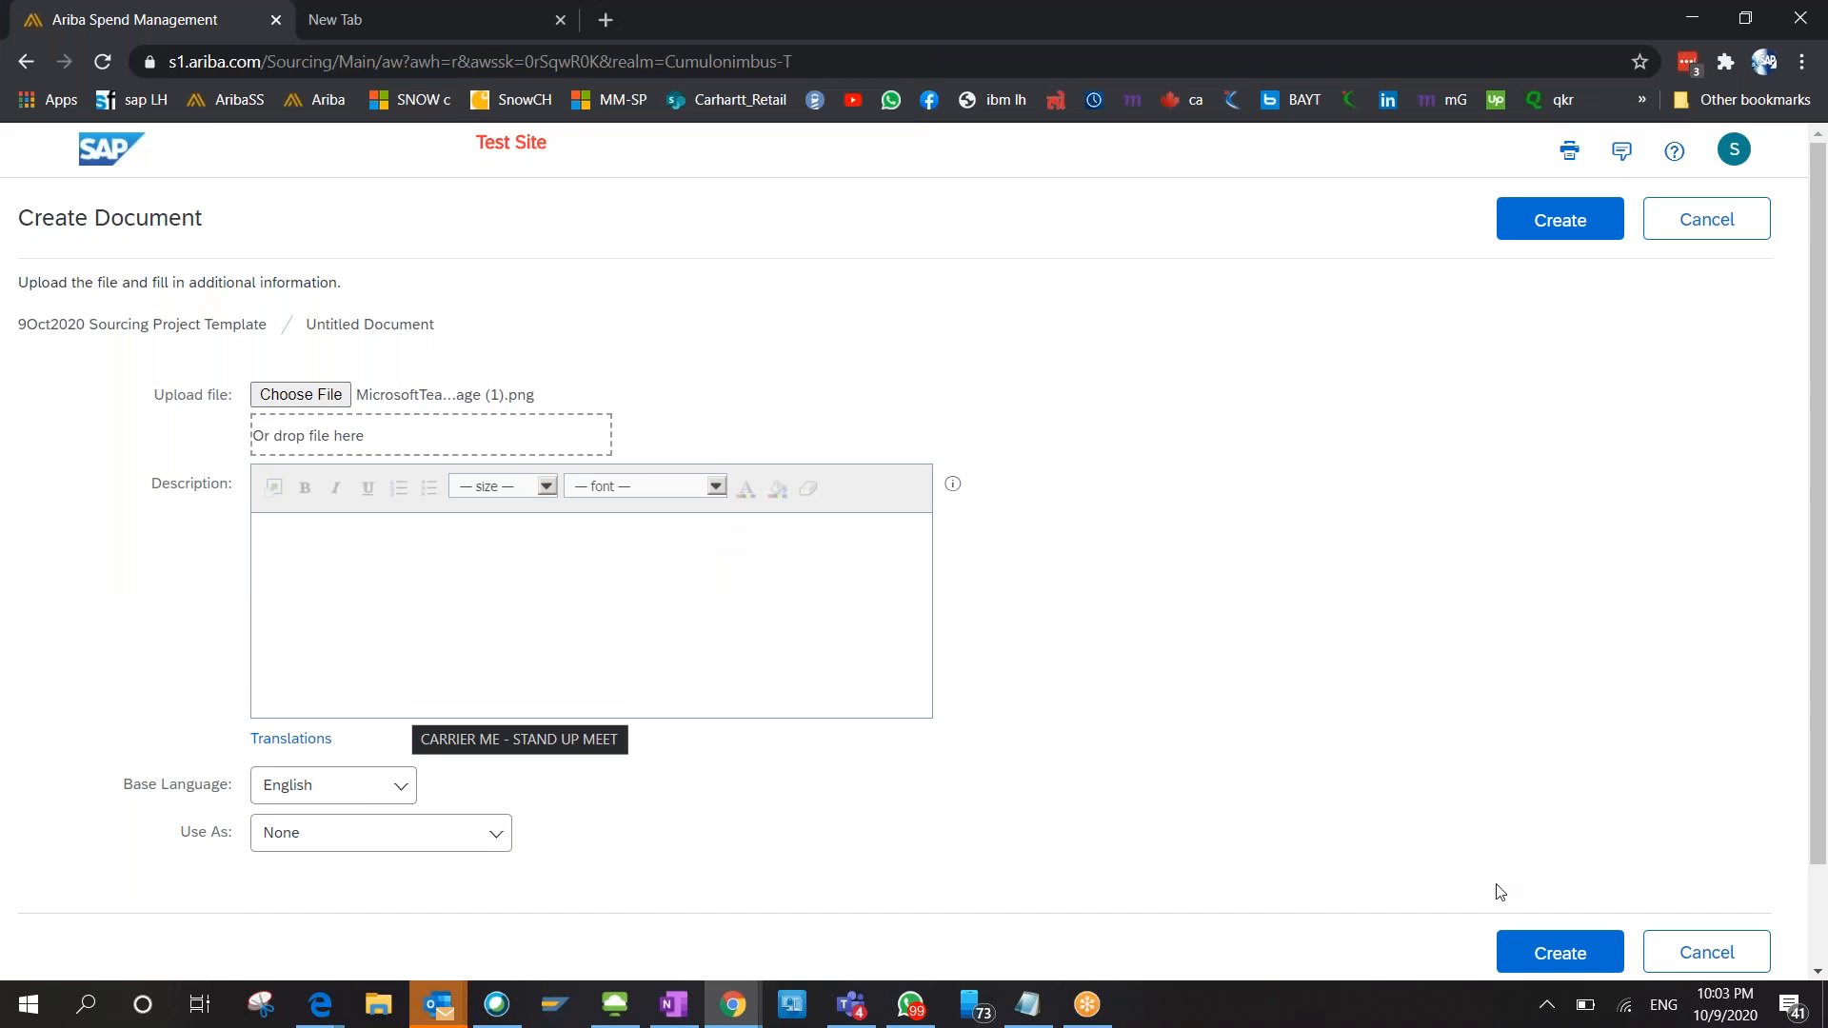
{"action": "left_click", "coordinate": [1558, 945]}
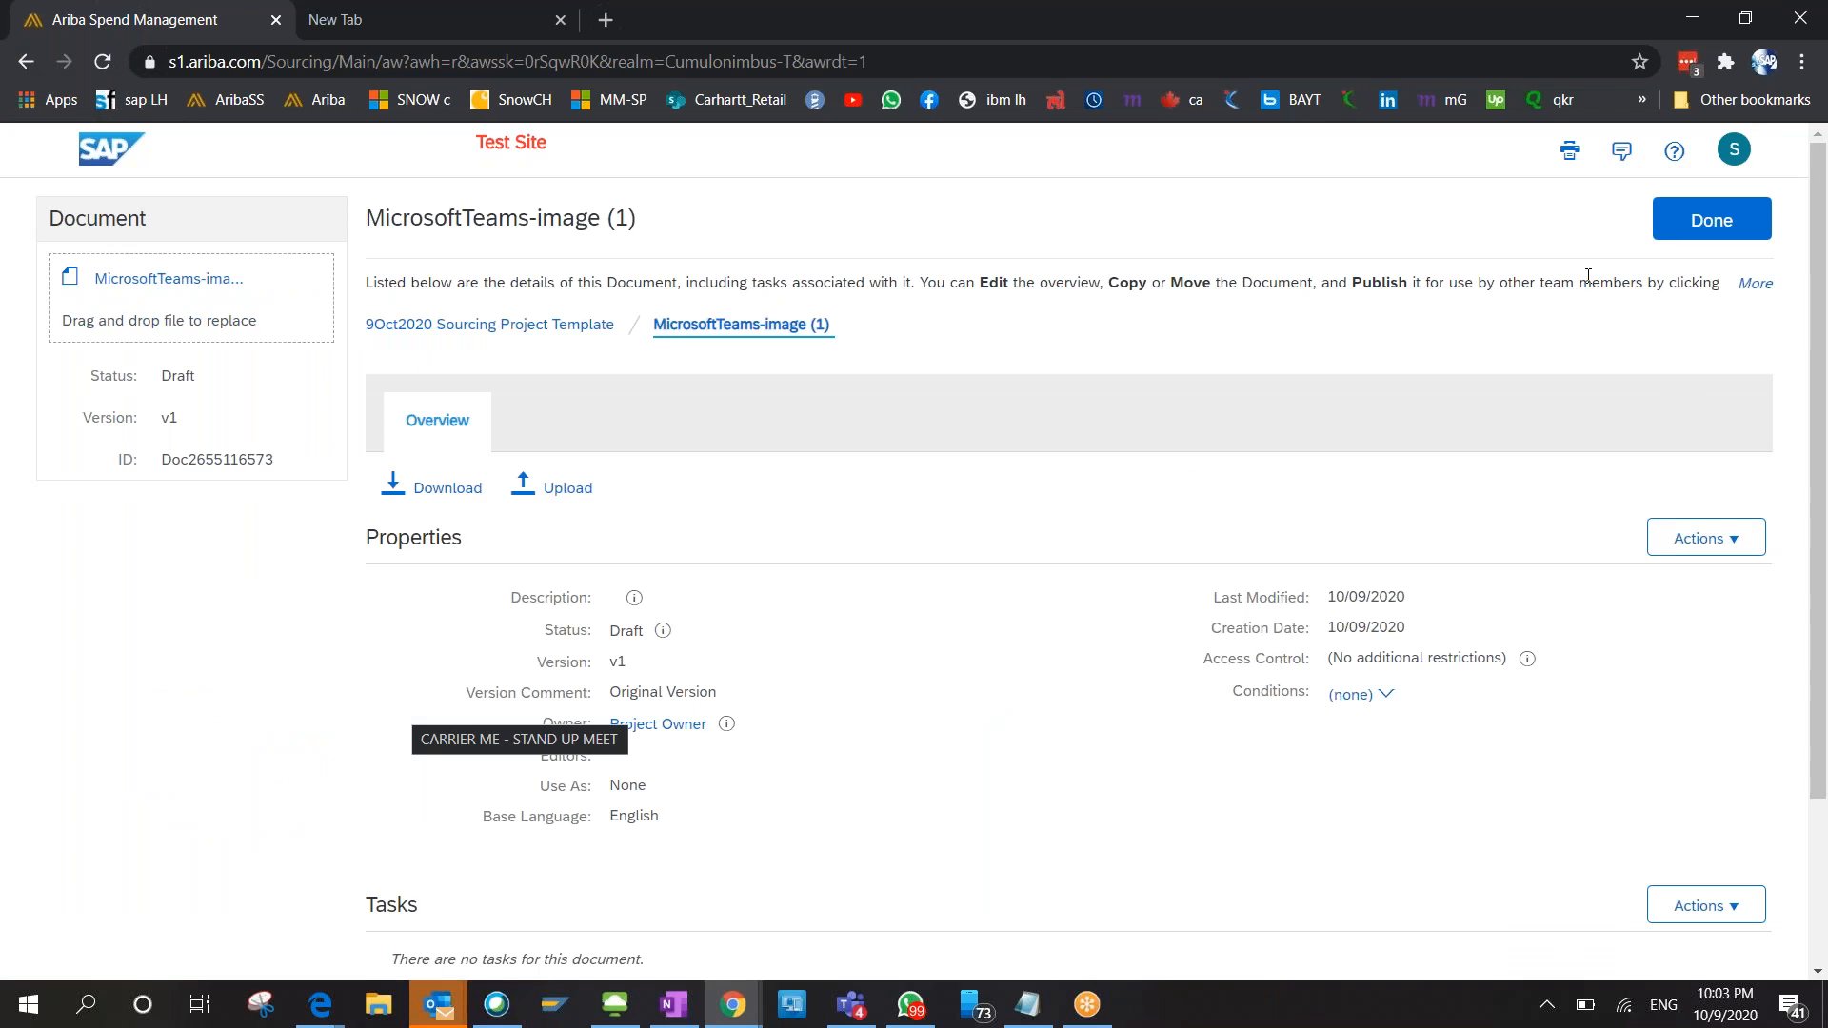
{"action": "left_click", "coordinate": [1726, 228]}
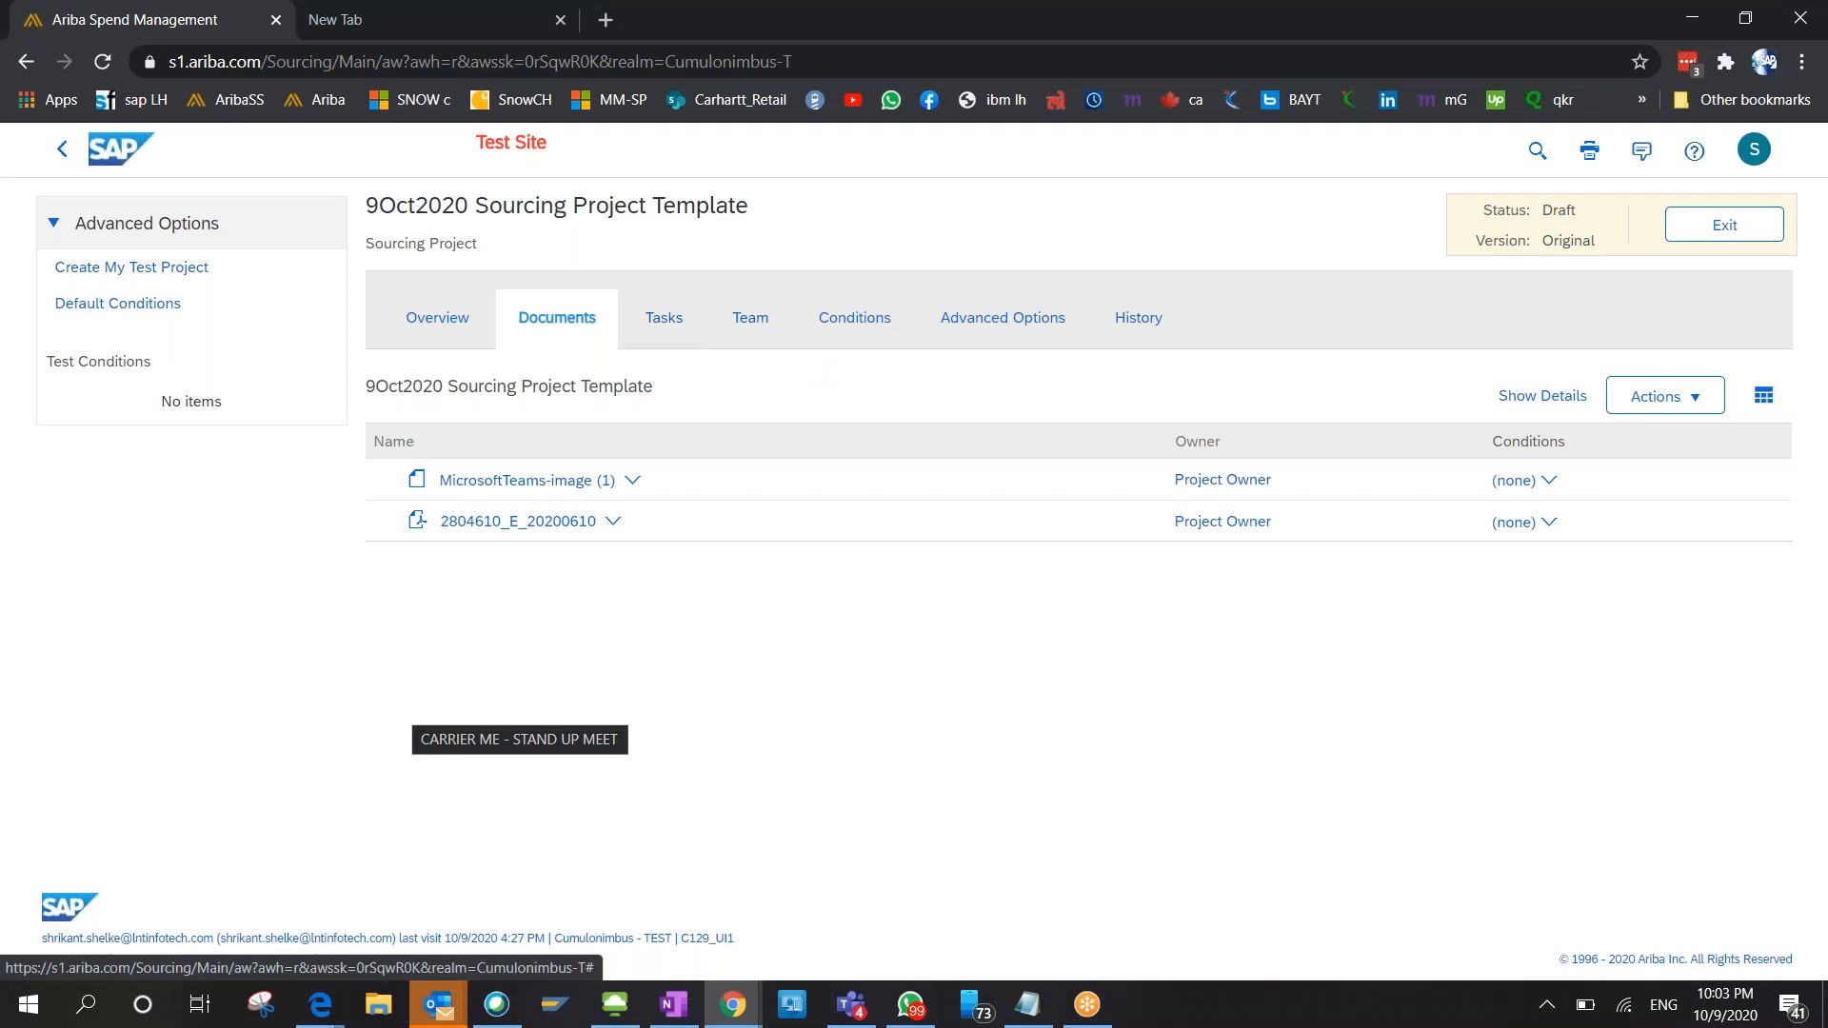
Associate the document 2804610_E_20200610 with Soircing Project New Task2 as a To Do task and accept the task details as they are.
{"action": "left_click", "coordinate": [682, 334]}
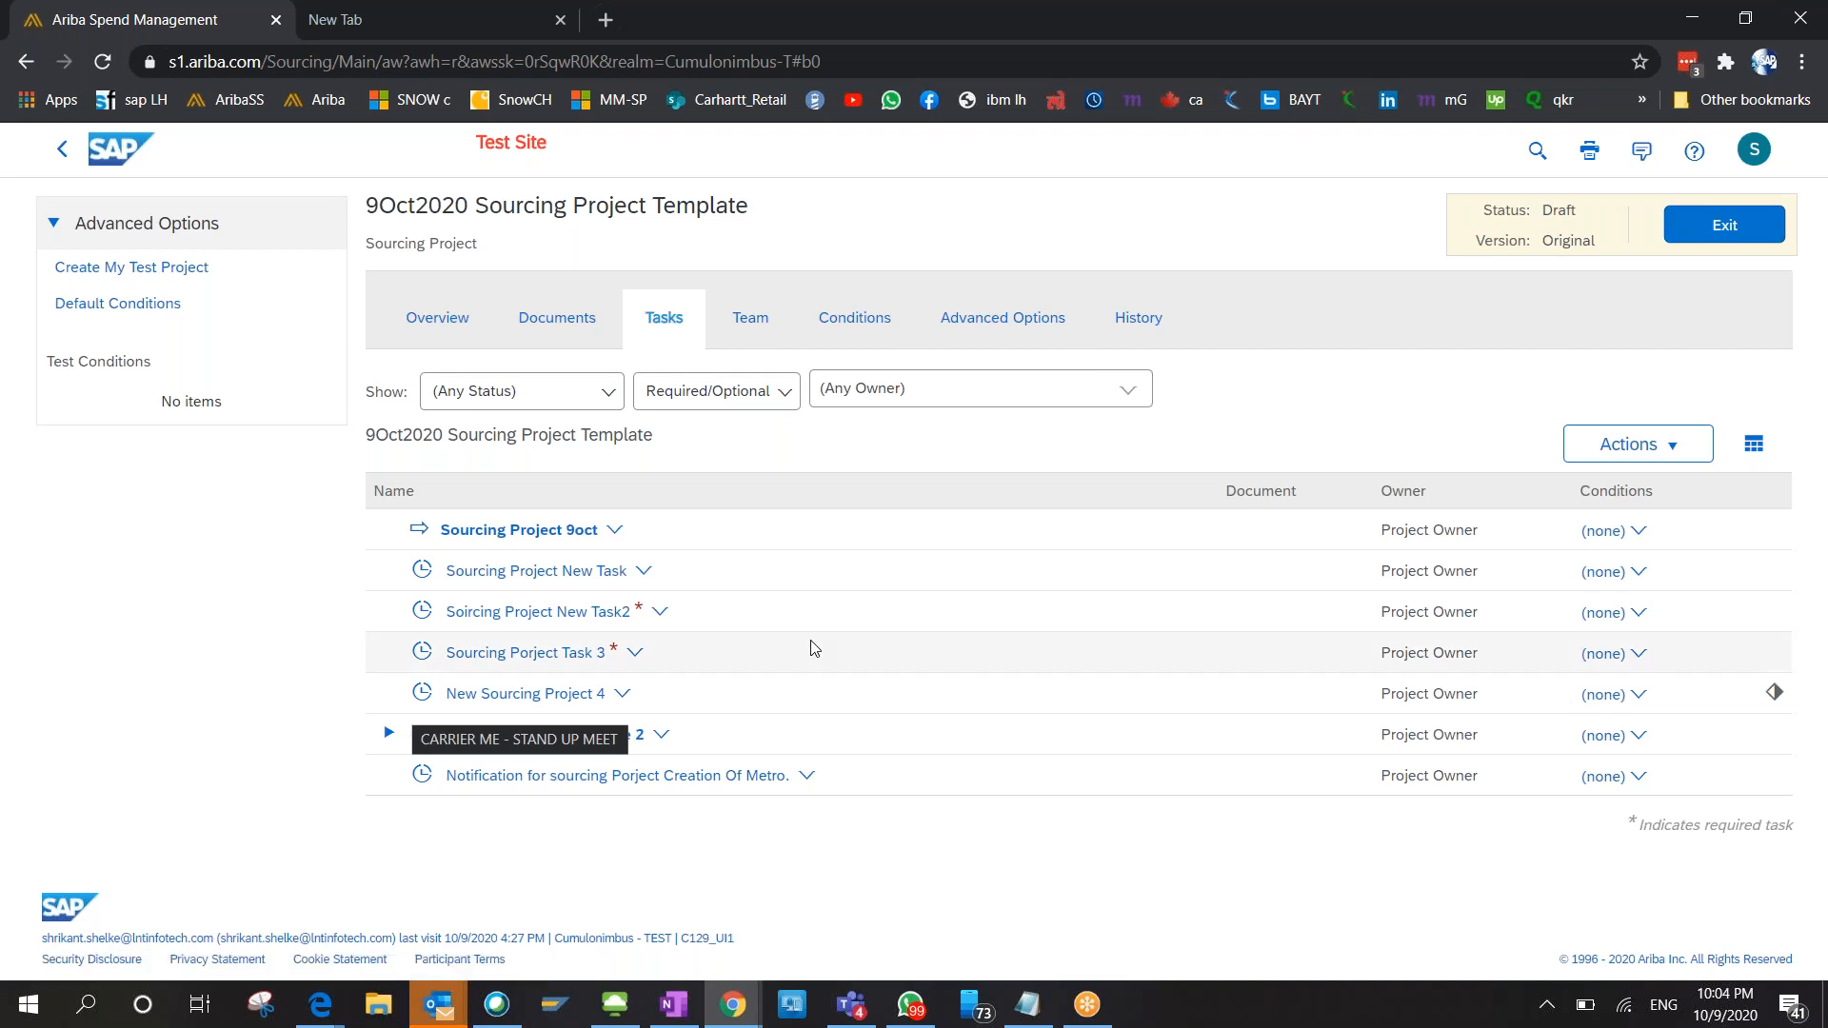
{"action": "left_click", "coordinate": [664, 617]}
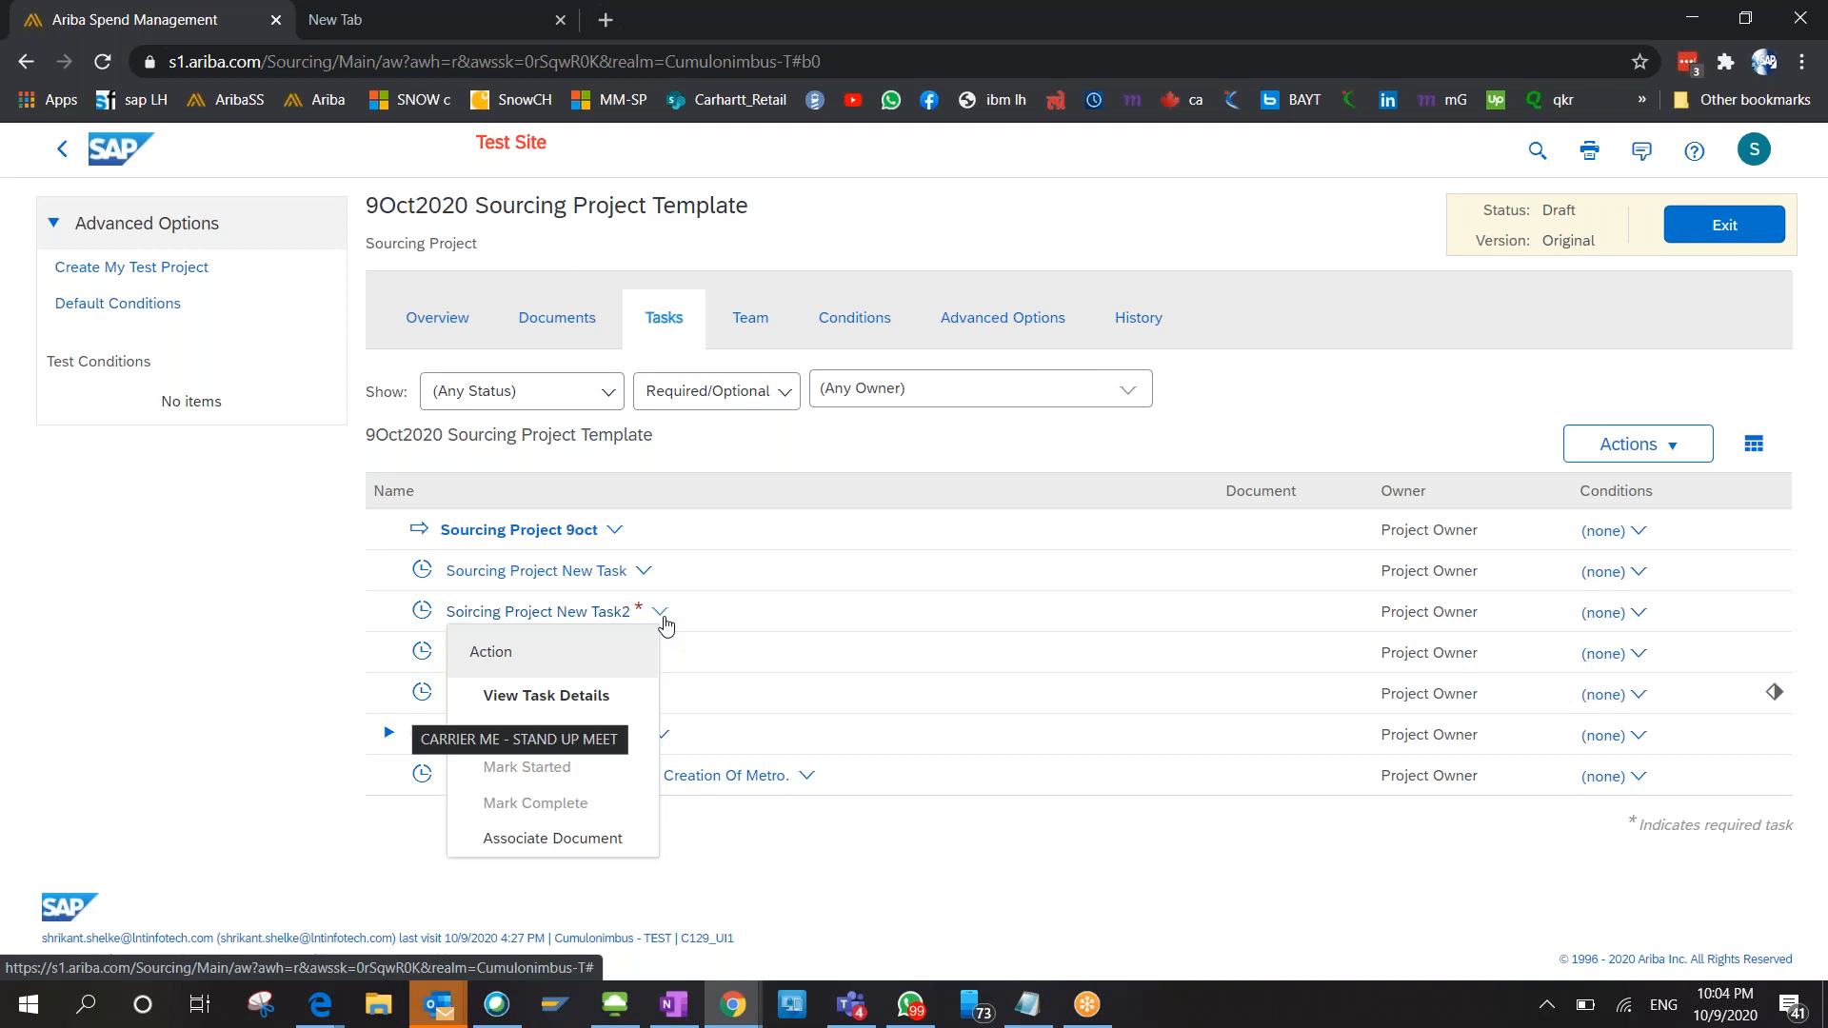
{"action": "left_click", "coordinate": [590, 838]}
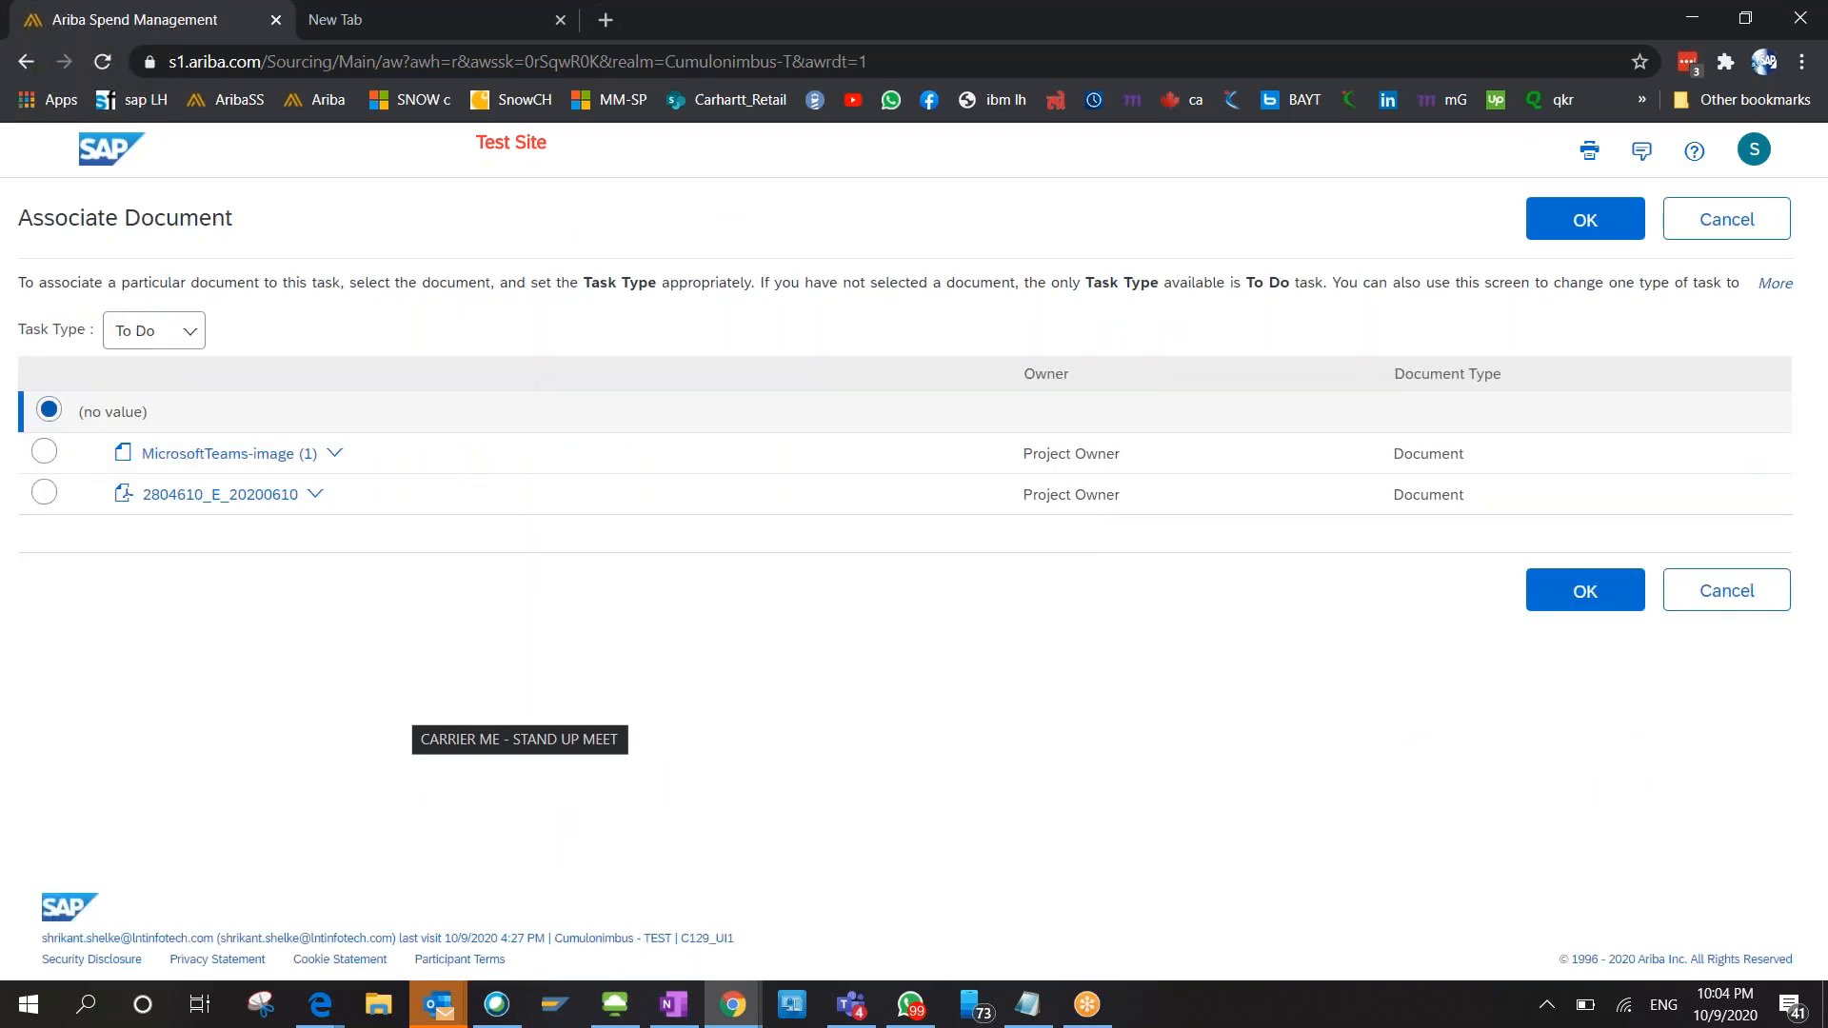
{"action": "left_click", "coordinate": [43, 492]}
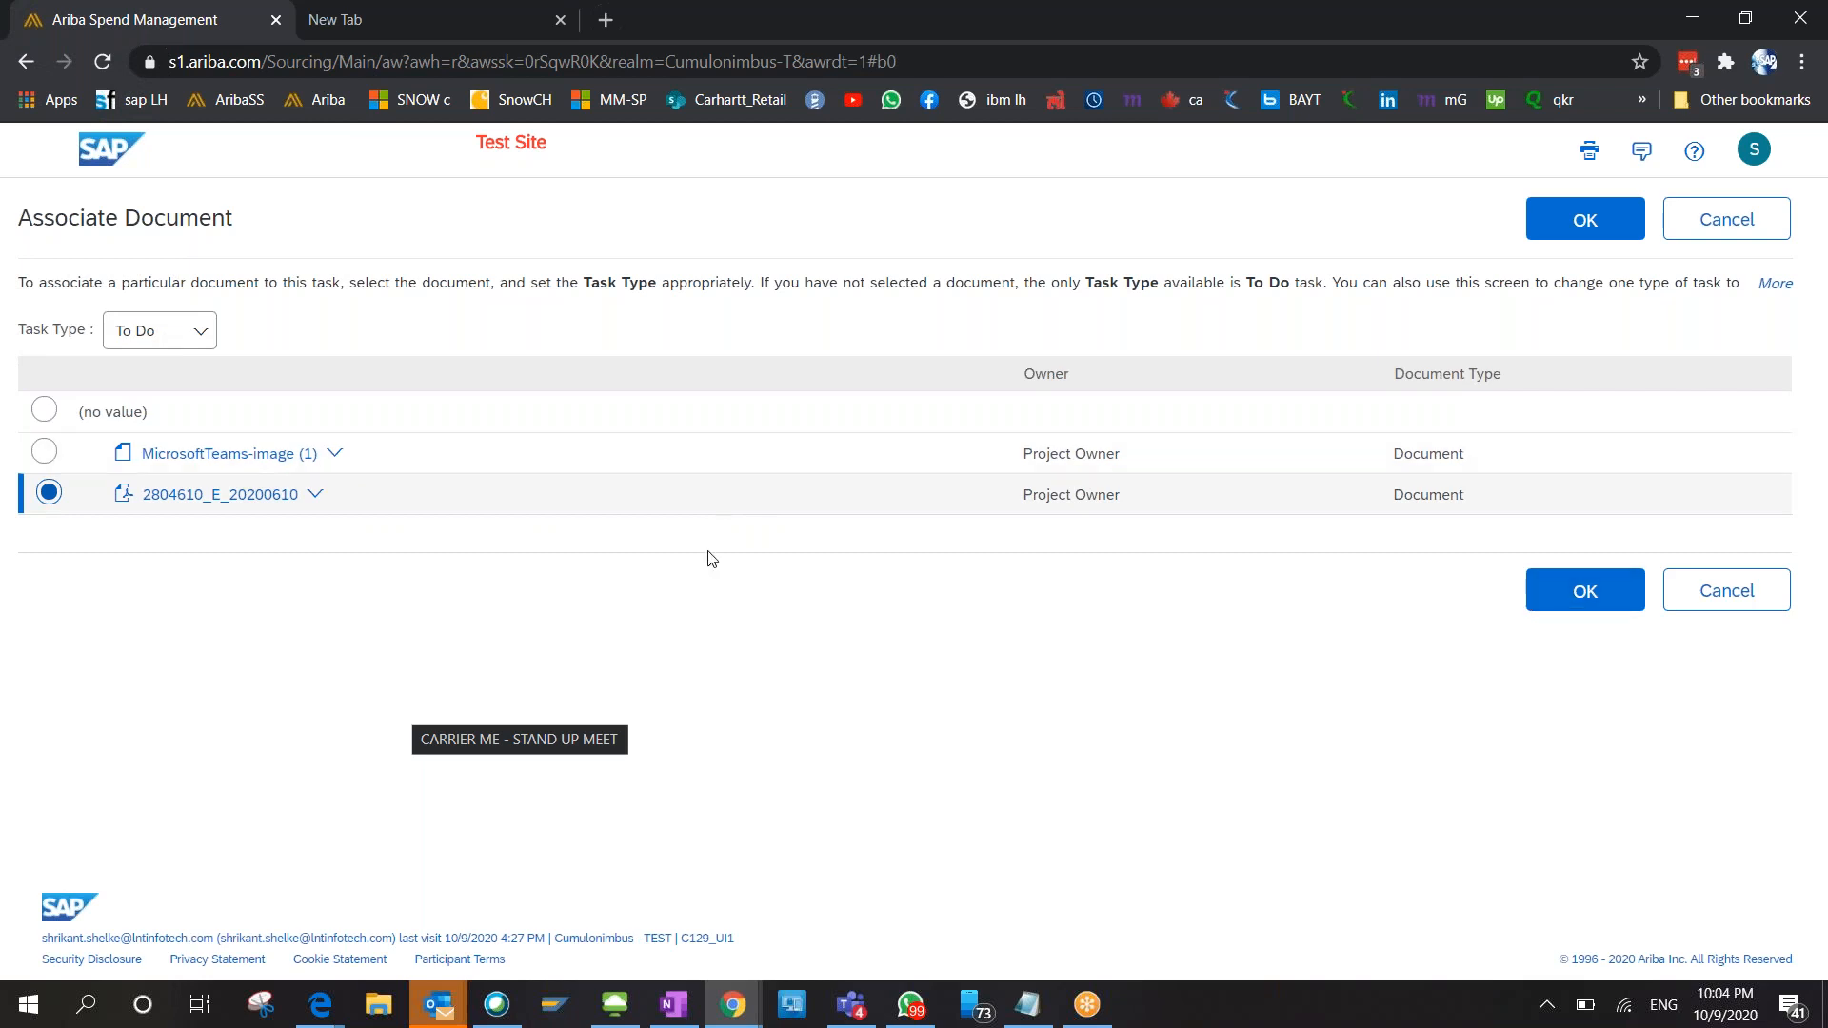
{"action": "left_click", "coordinate": [1542, 587]}
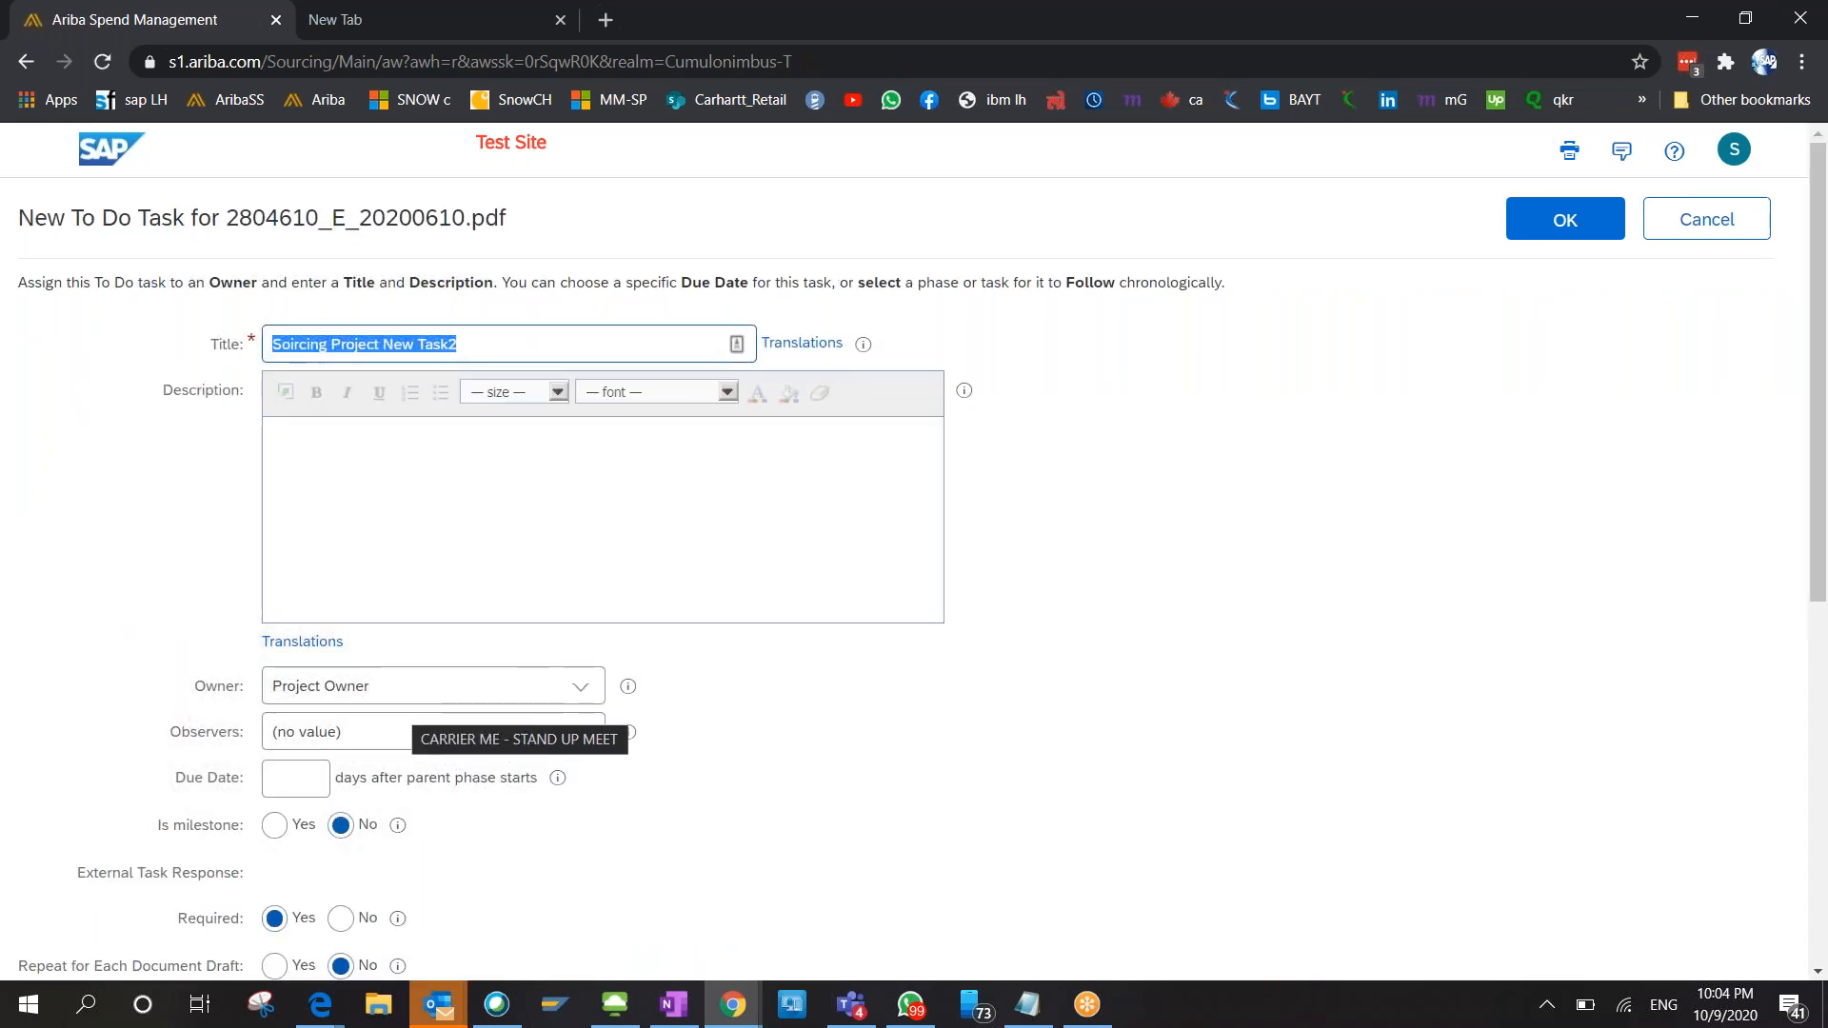
{"action": "scroll", "coordinate": [914, 552], "scroll_direction": "down", "scroll_amount": 3}
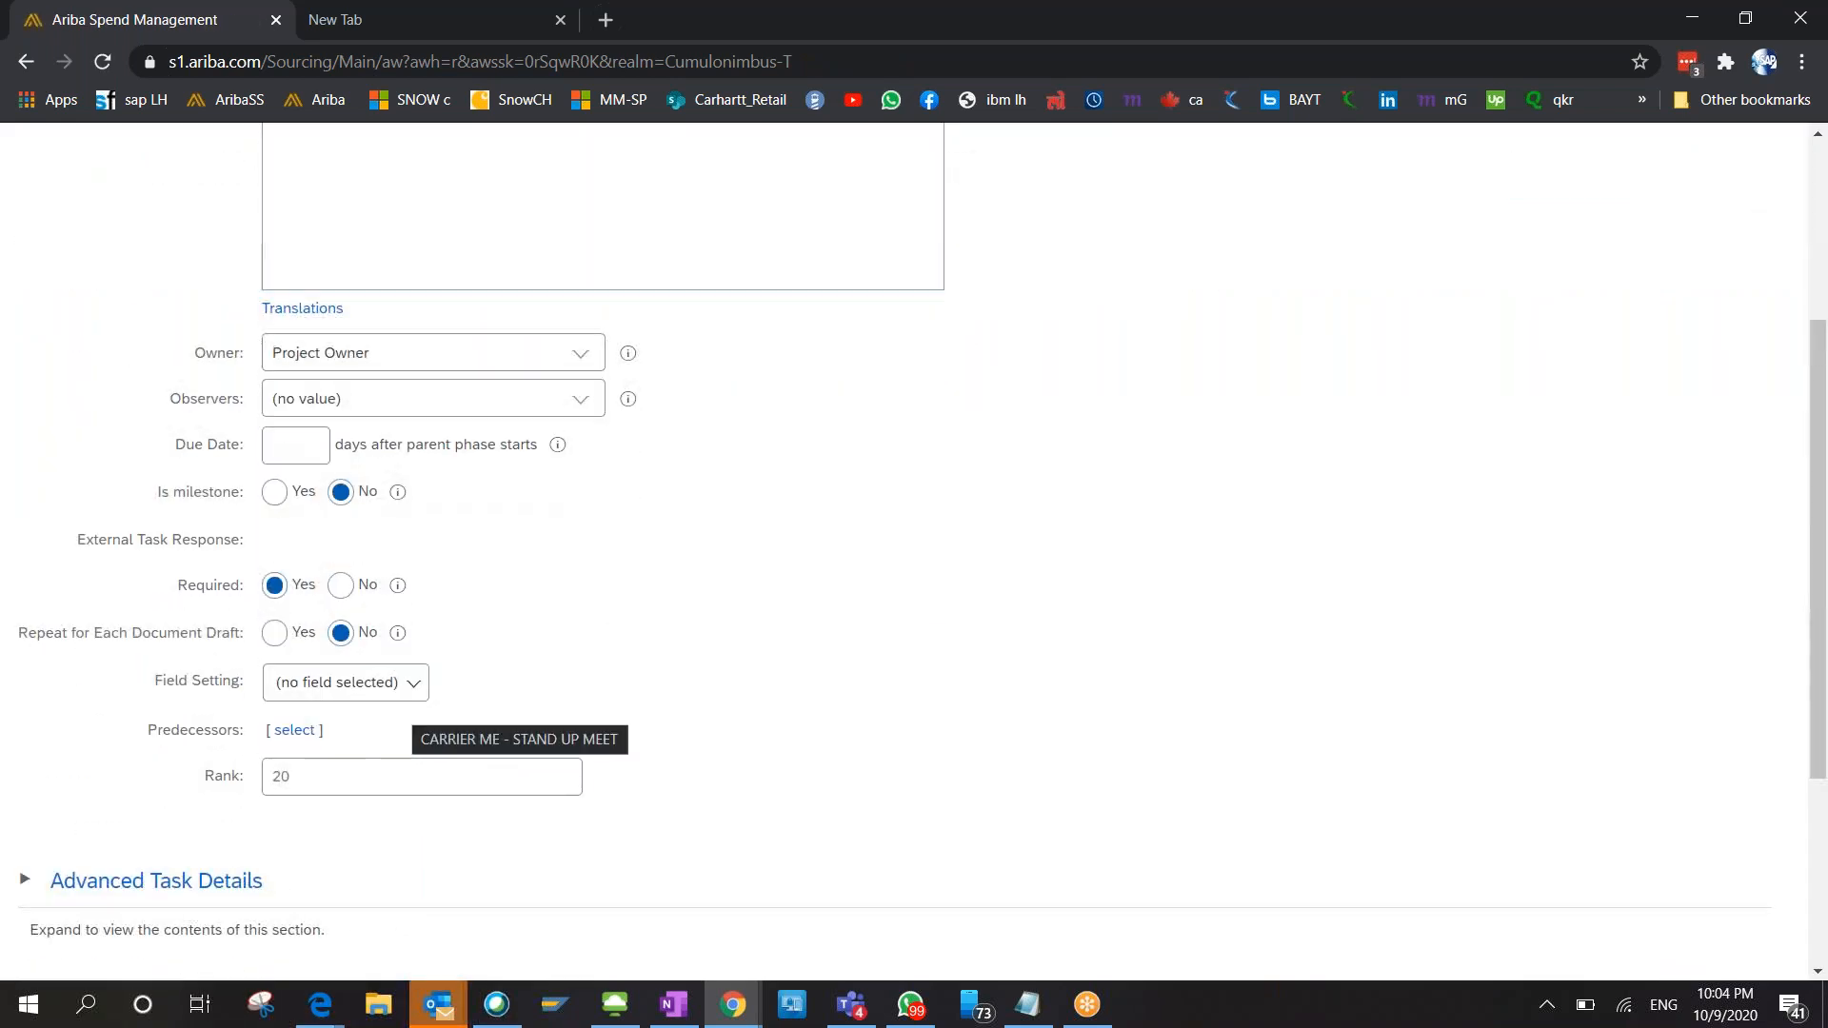
{"action": "scroll", "coordinate": [914, 552], "scroll_direction": "down", "scroll_amount": 2}
{"action": "scroll", "coordinate": [914, 552], "scroll_direction": "down", "scroll_amount": 1}
{"action": "left_click", "coordinate": [1565, 835]}
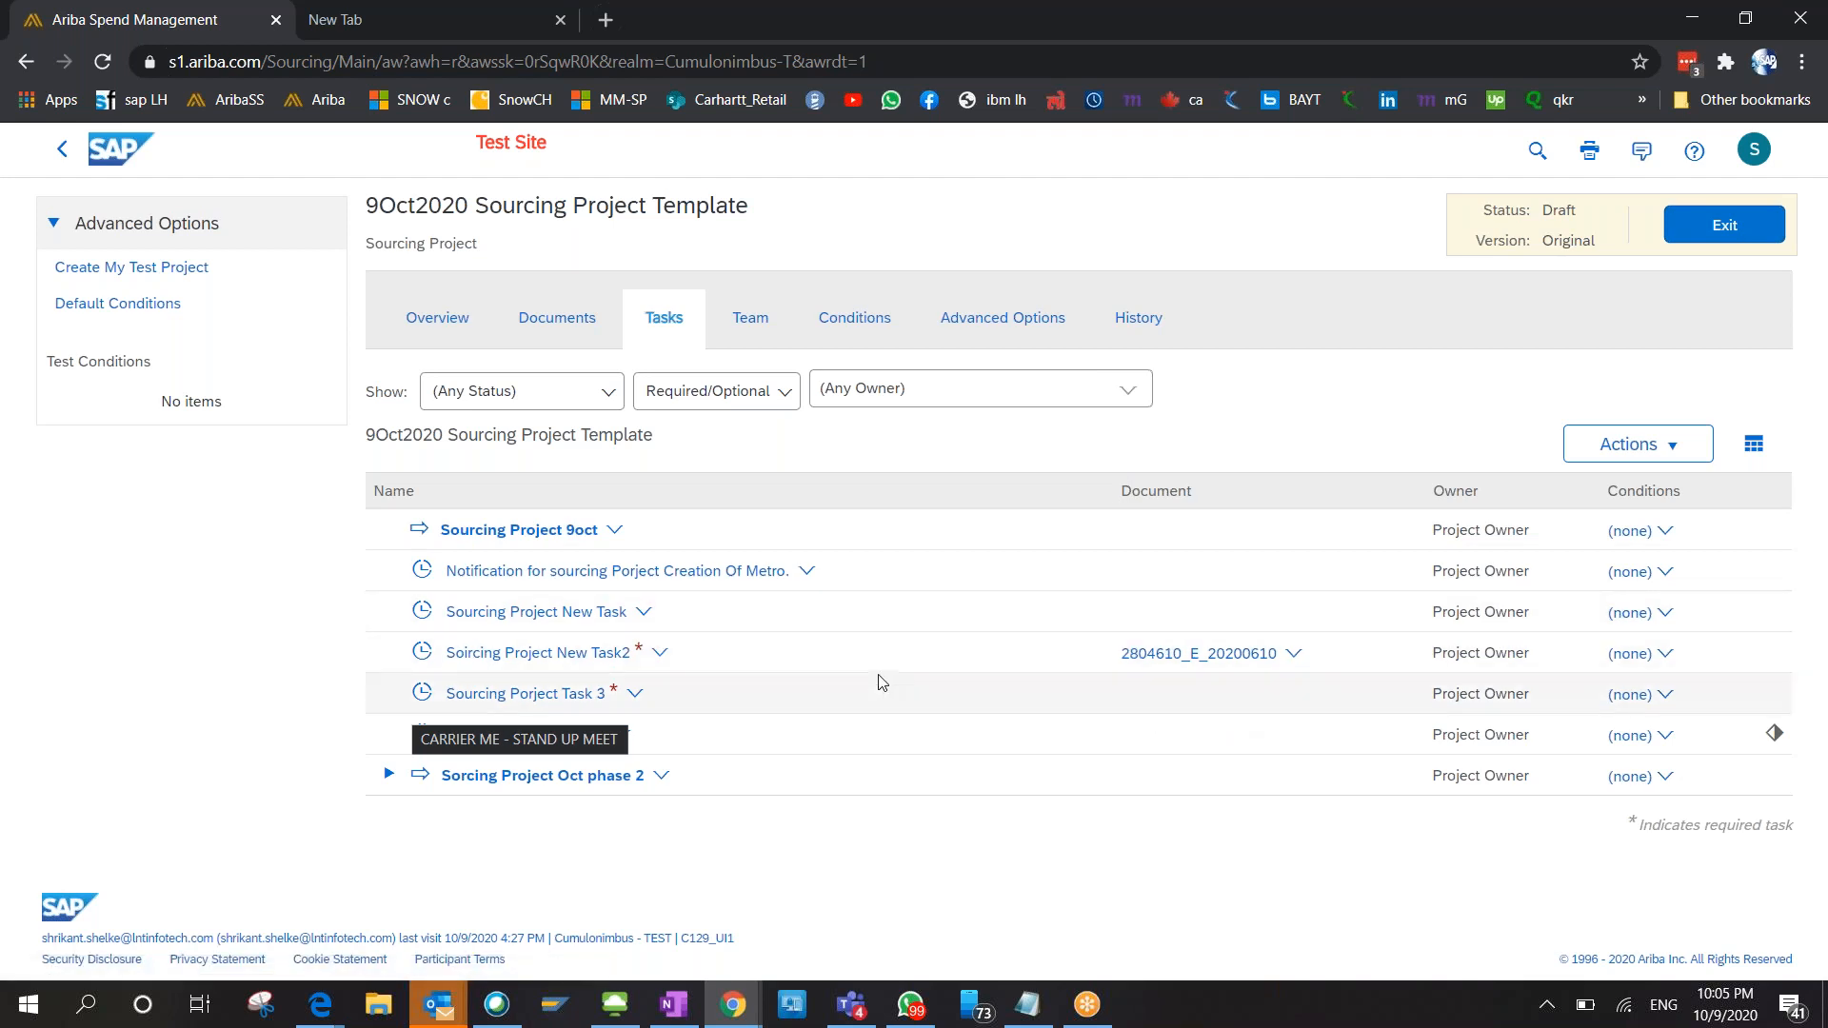
Check the actions available for the document associated with Soircing Project New Task2, and review suggested editing steps 3 to 5 in the template overview.
{"action": "left_click", "coordinate": [1291, 657]}
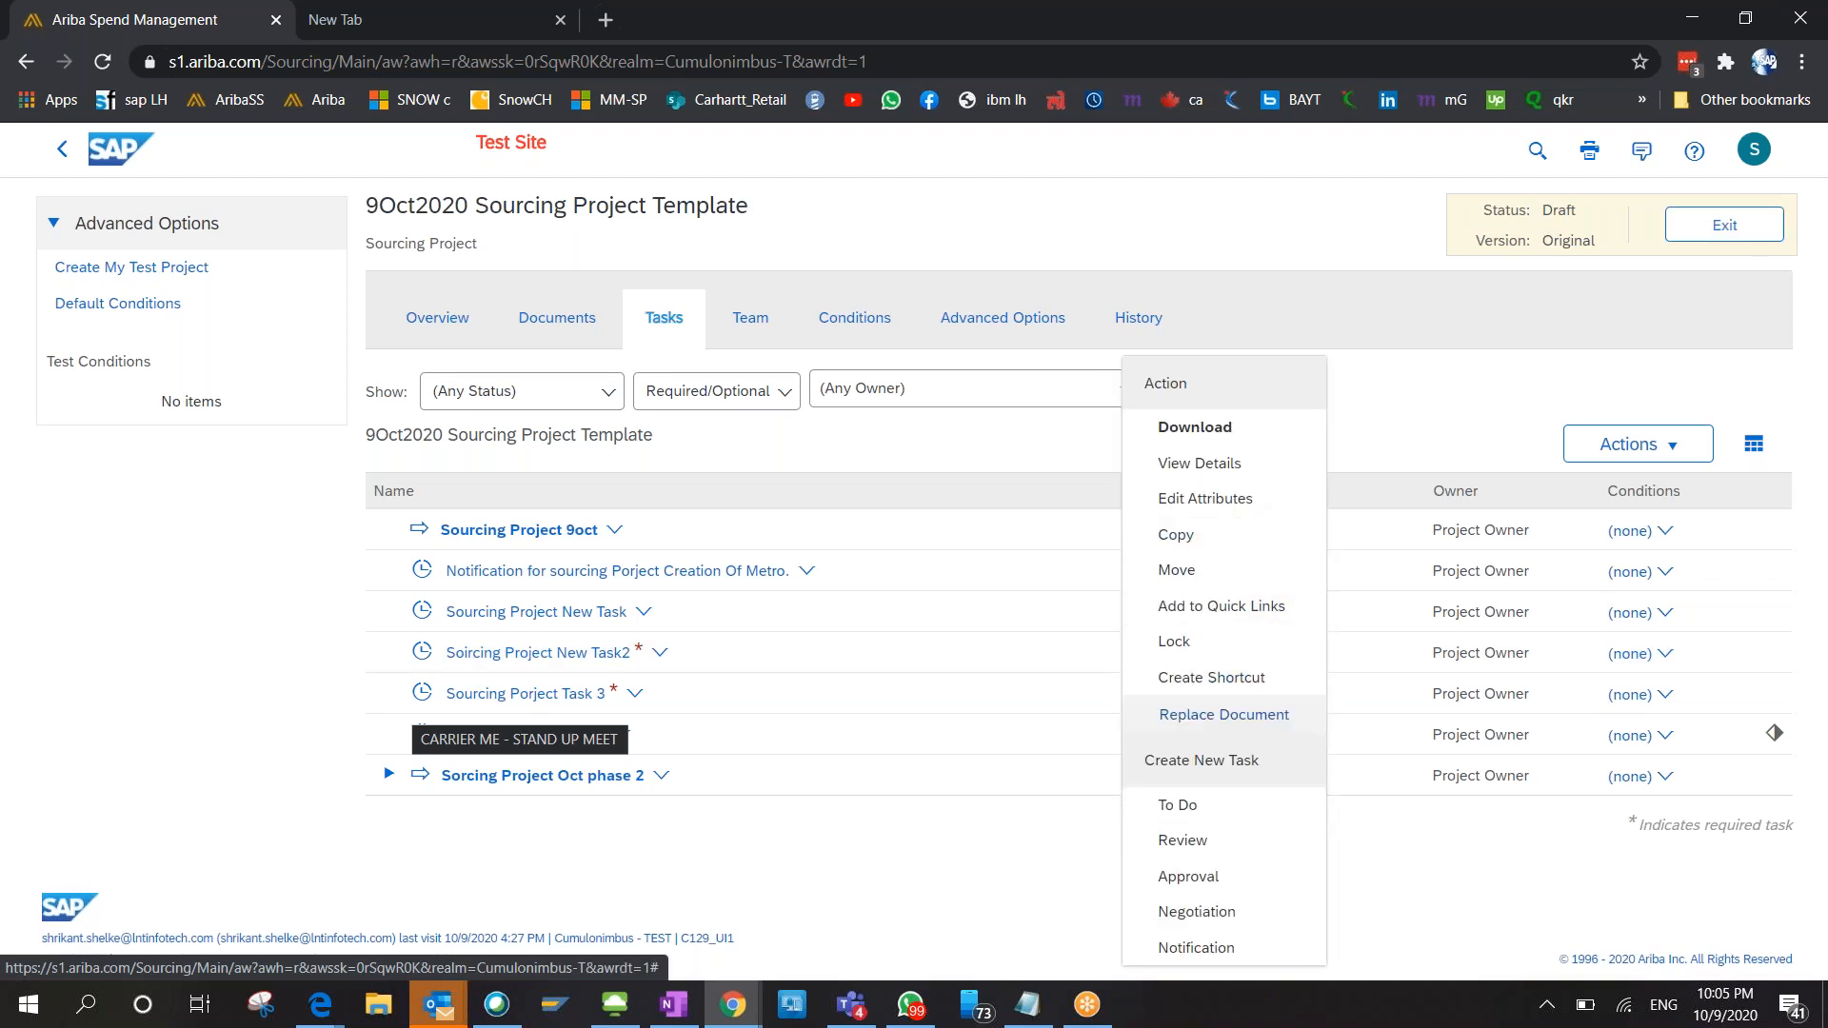
{"action": "left_click", "coordinate": [843, 883]}
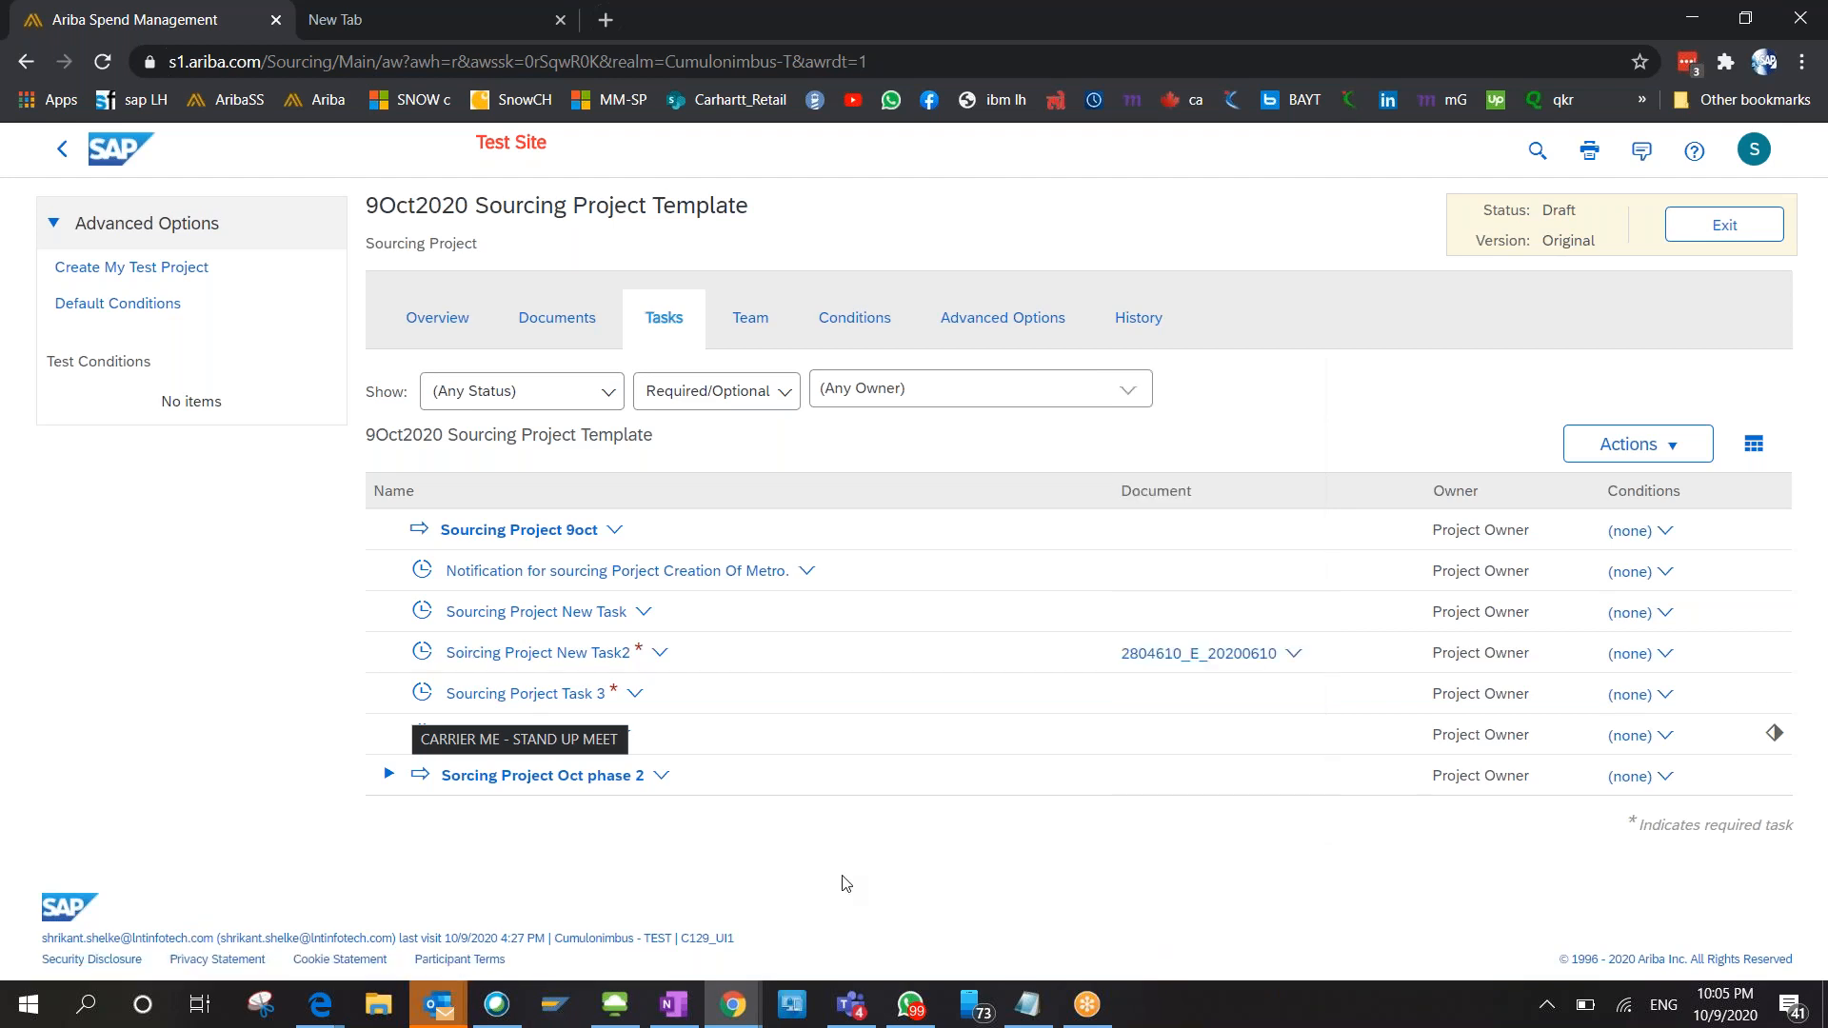
{"action": "left_click", "coordinate": [428, 324]}
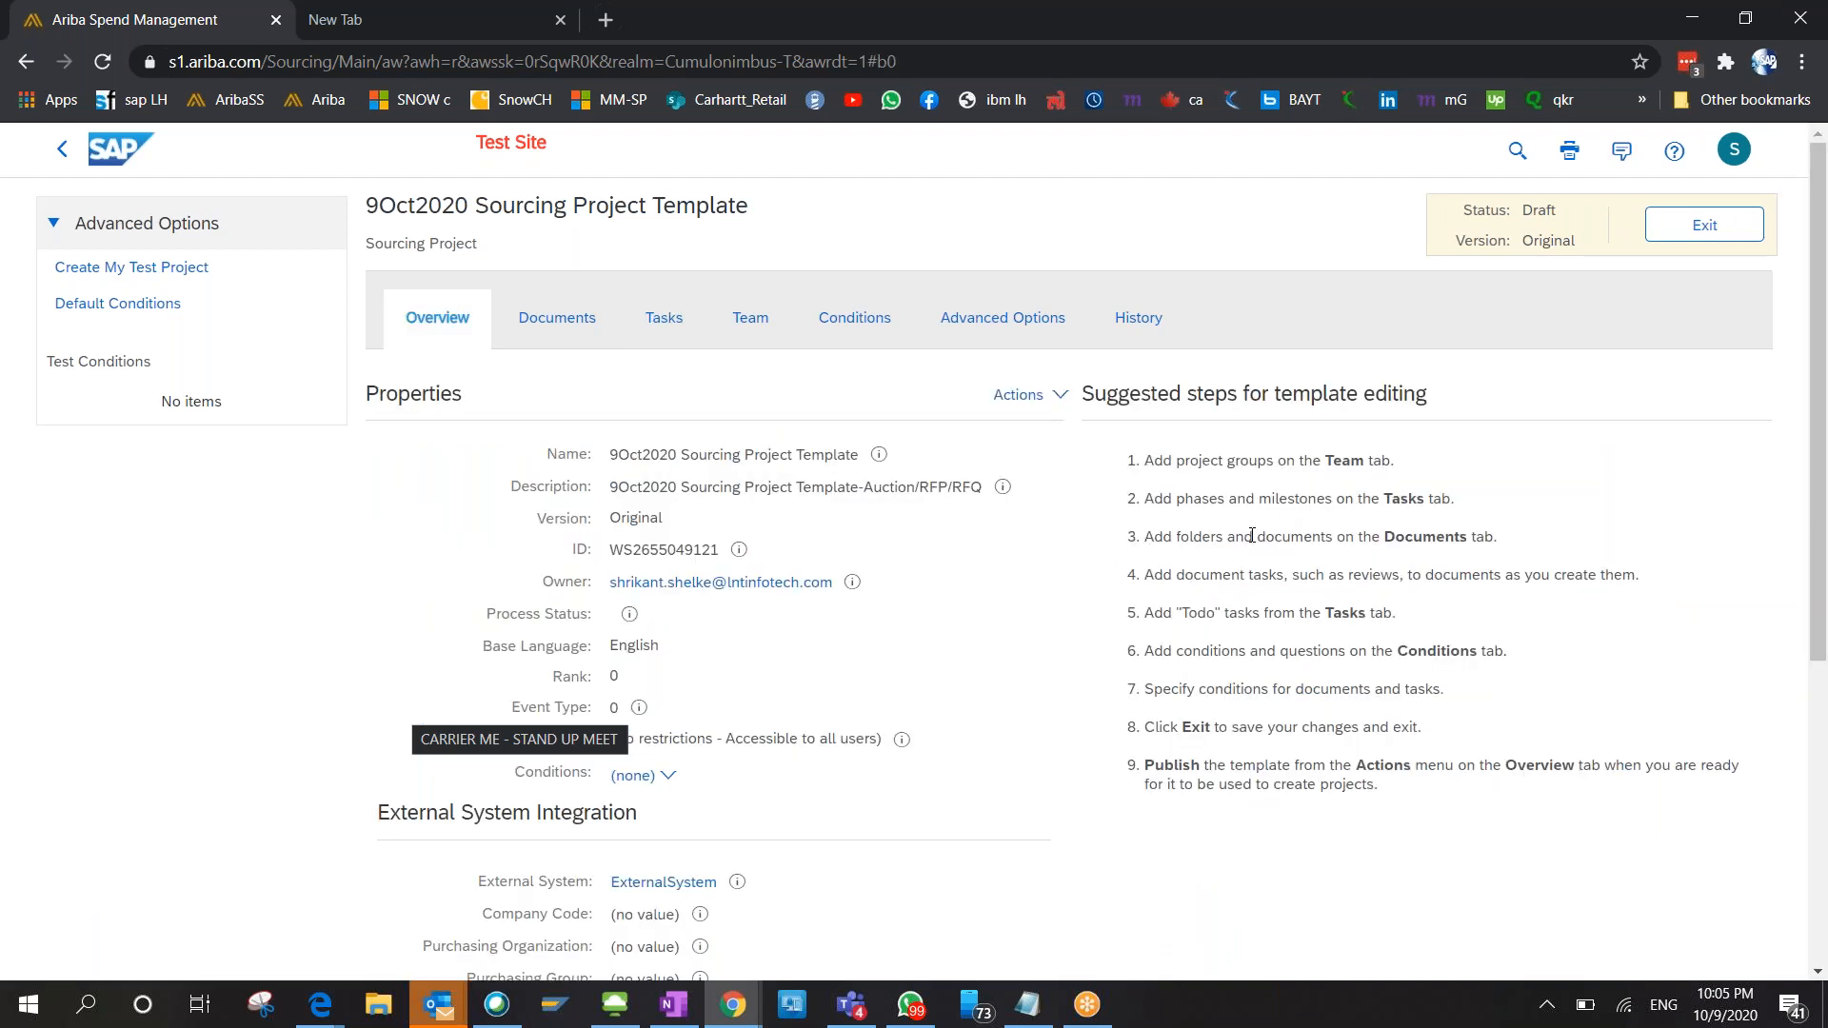
{"action": "triple_click", "coordinate": [1251, 536]}
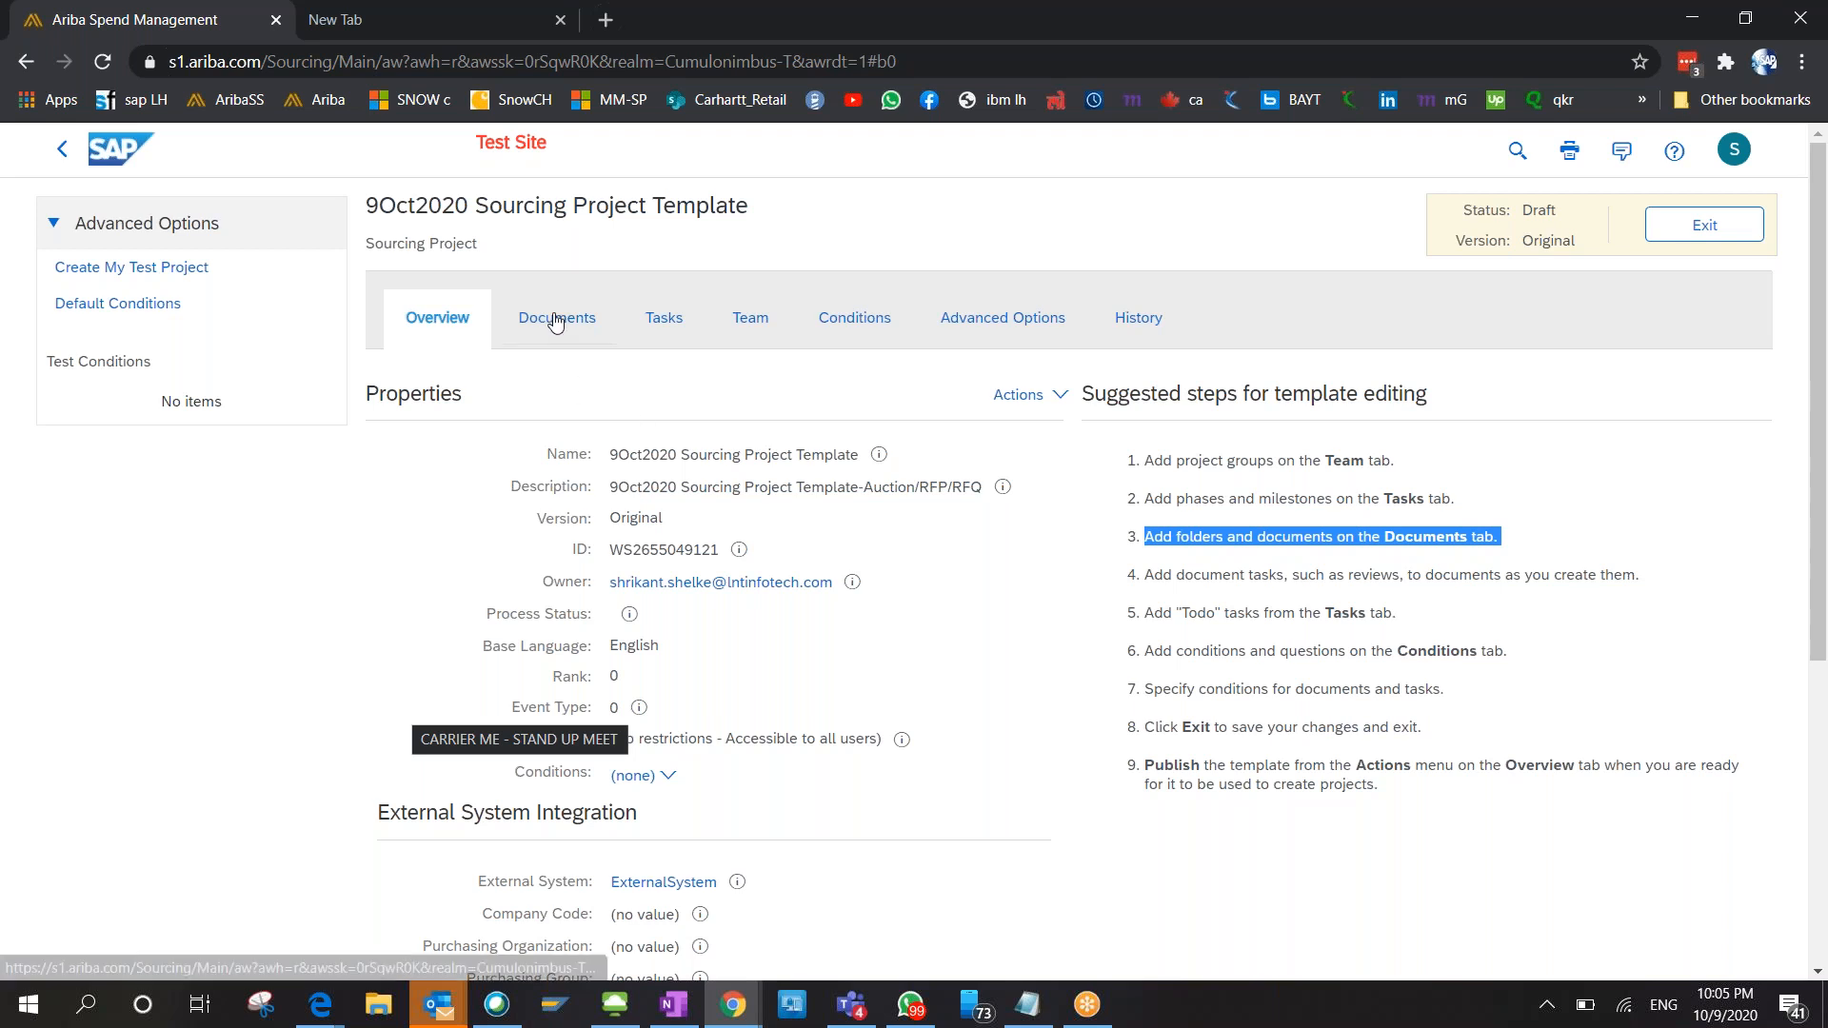
{"action": "triple_click", "coordinate": [1216, 572]}
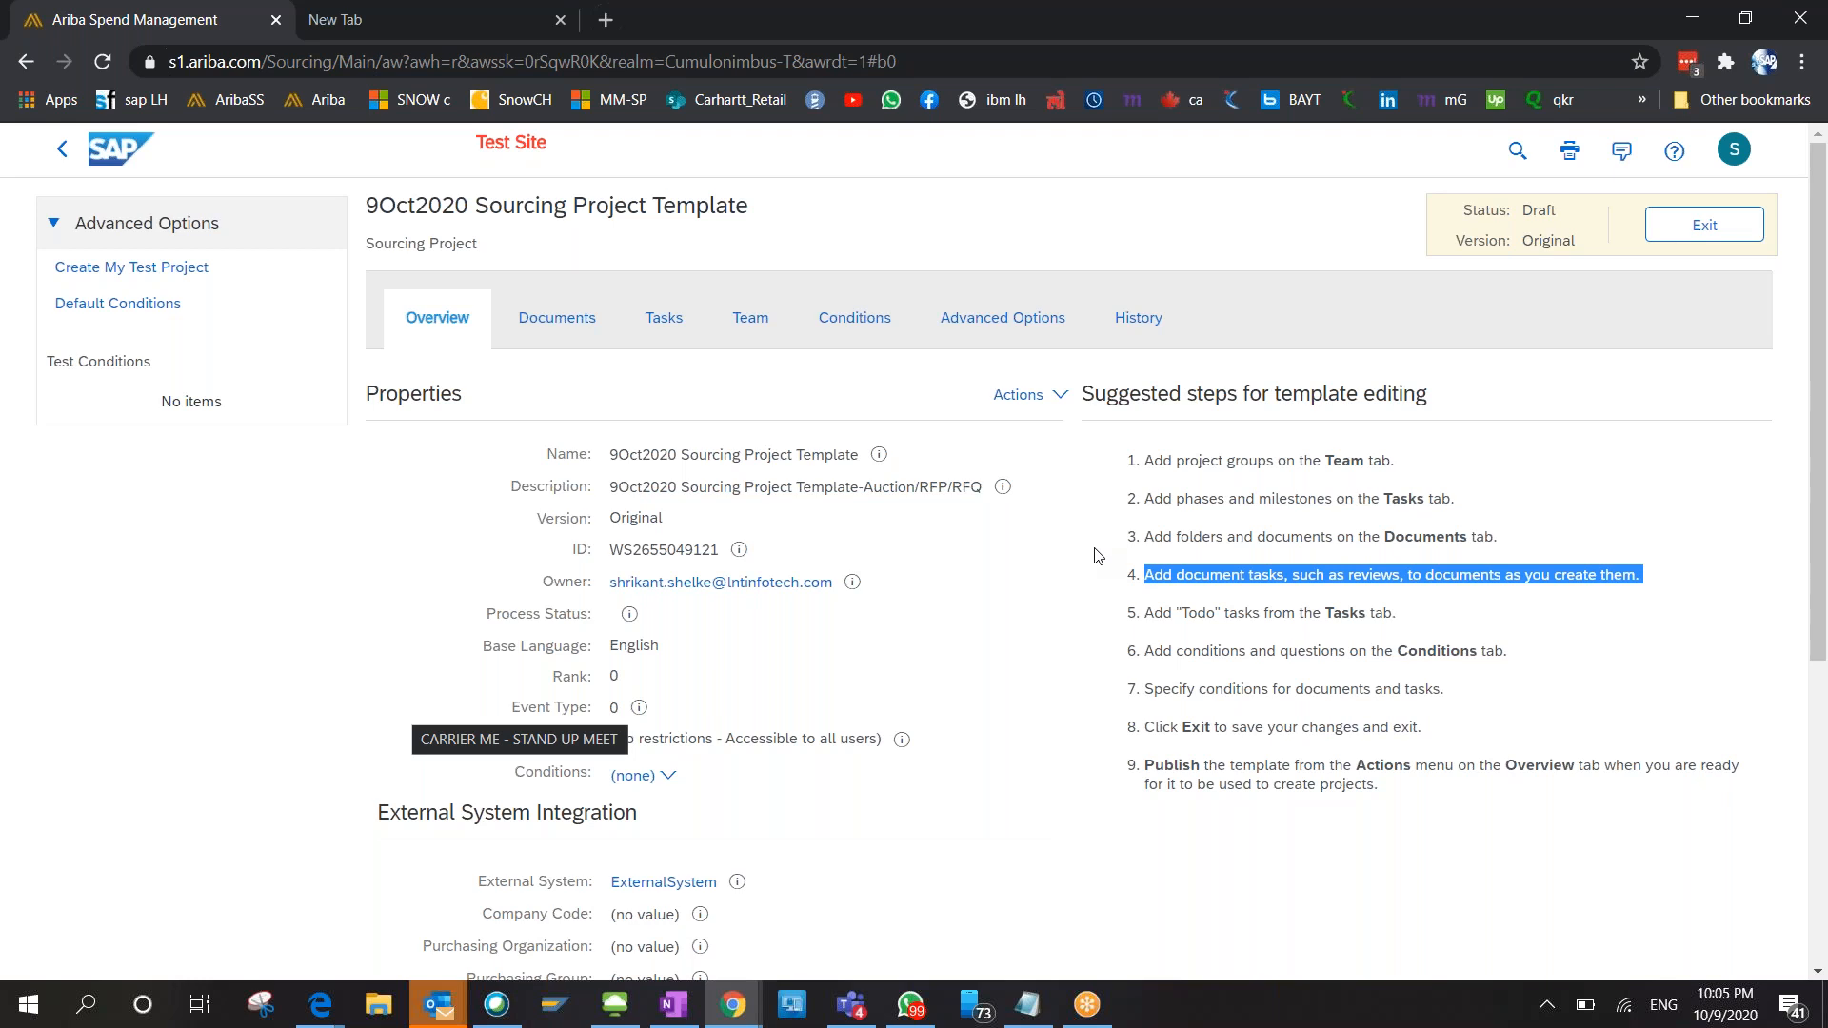
{"action": "left_click", "coordinate": [1207, 630]}
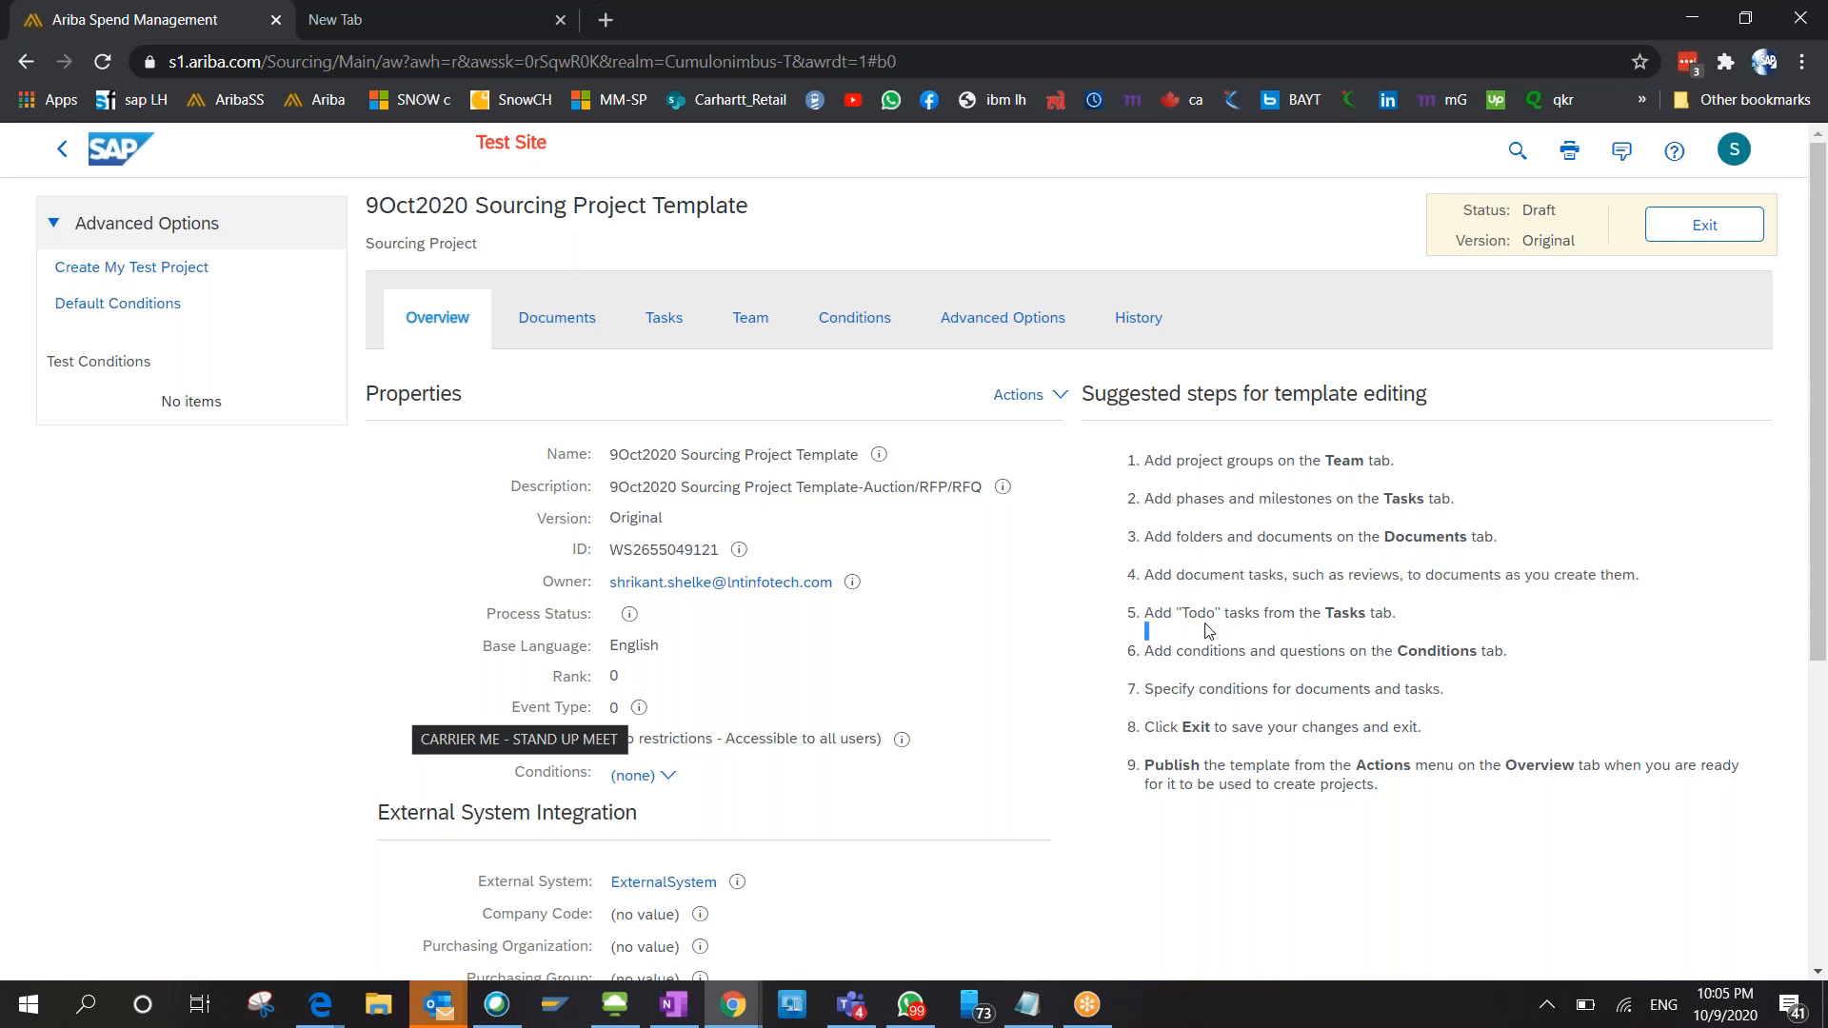
{"action": "triple_click", "coordinate": [1240, 613]}
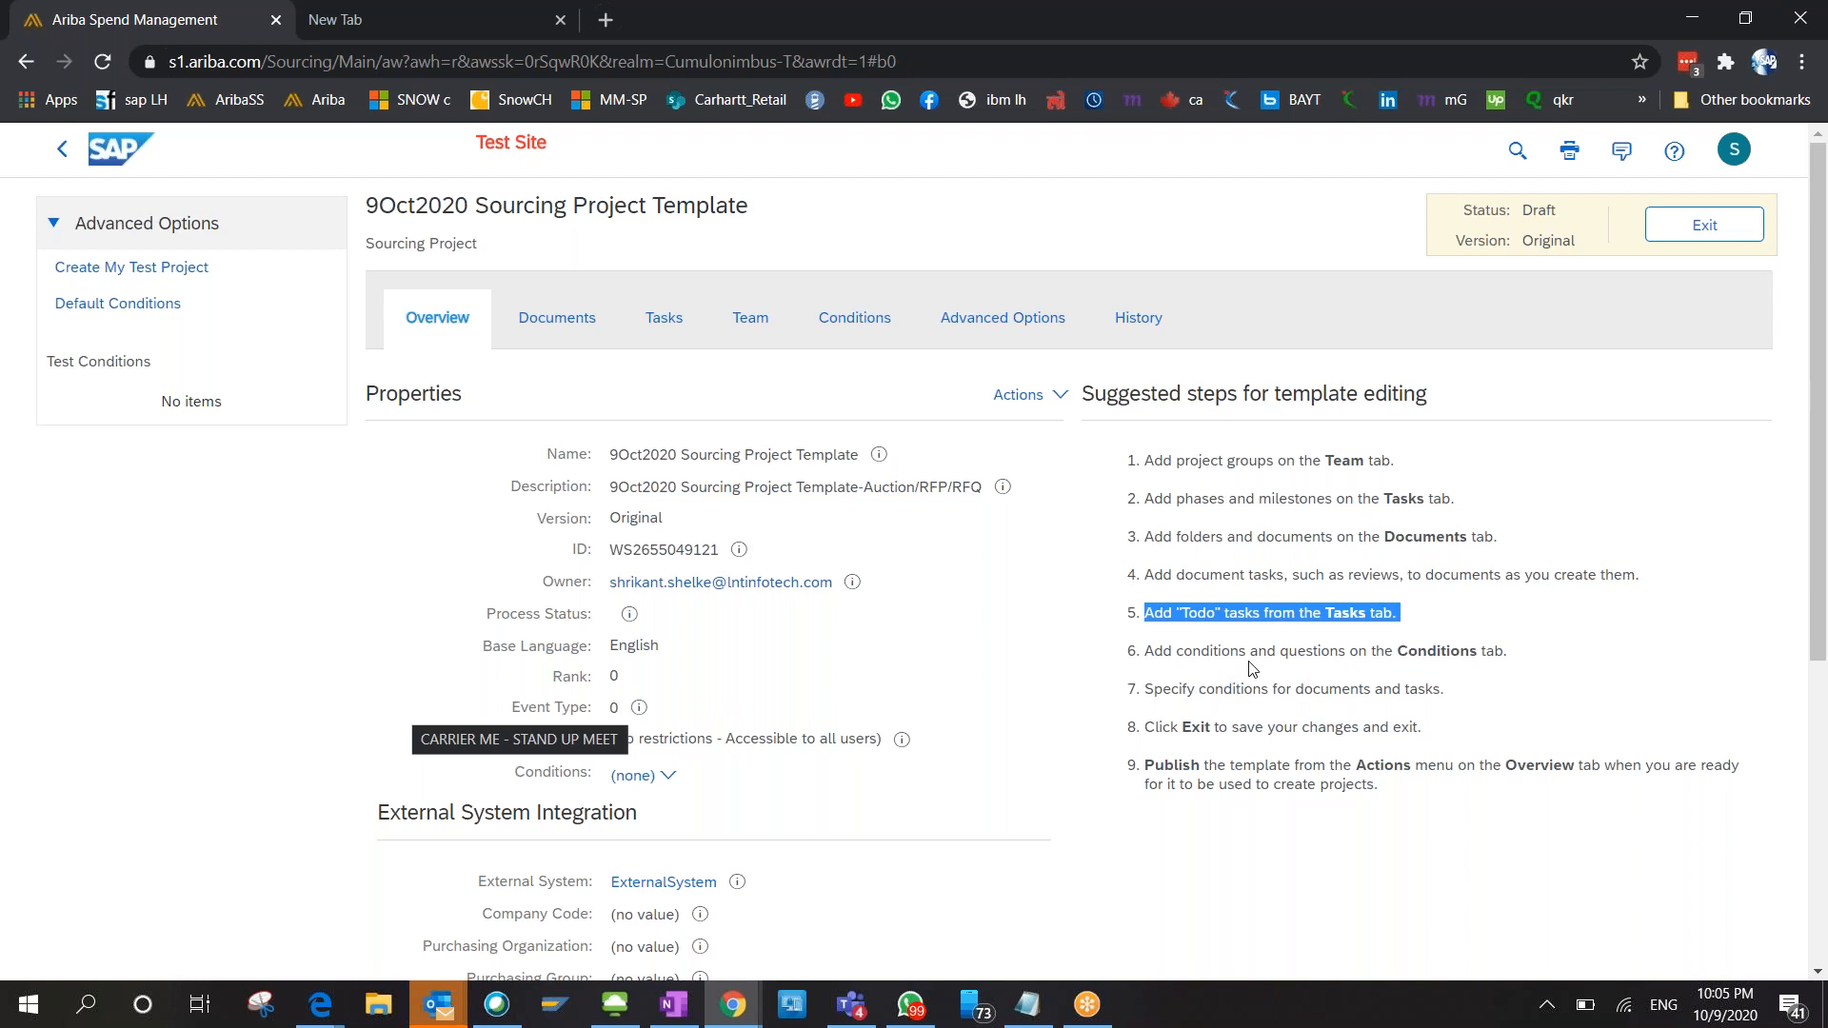
Start a new template condition named Sorcing Project Conditon and try to save it with an empty All Are True expression.
{"action": "left_click", "coordinate": [862, 331]}
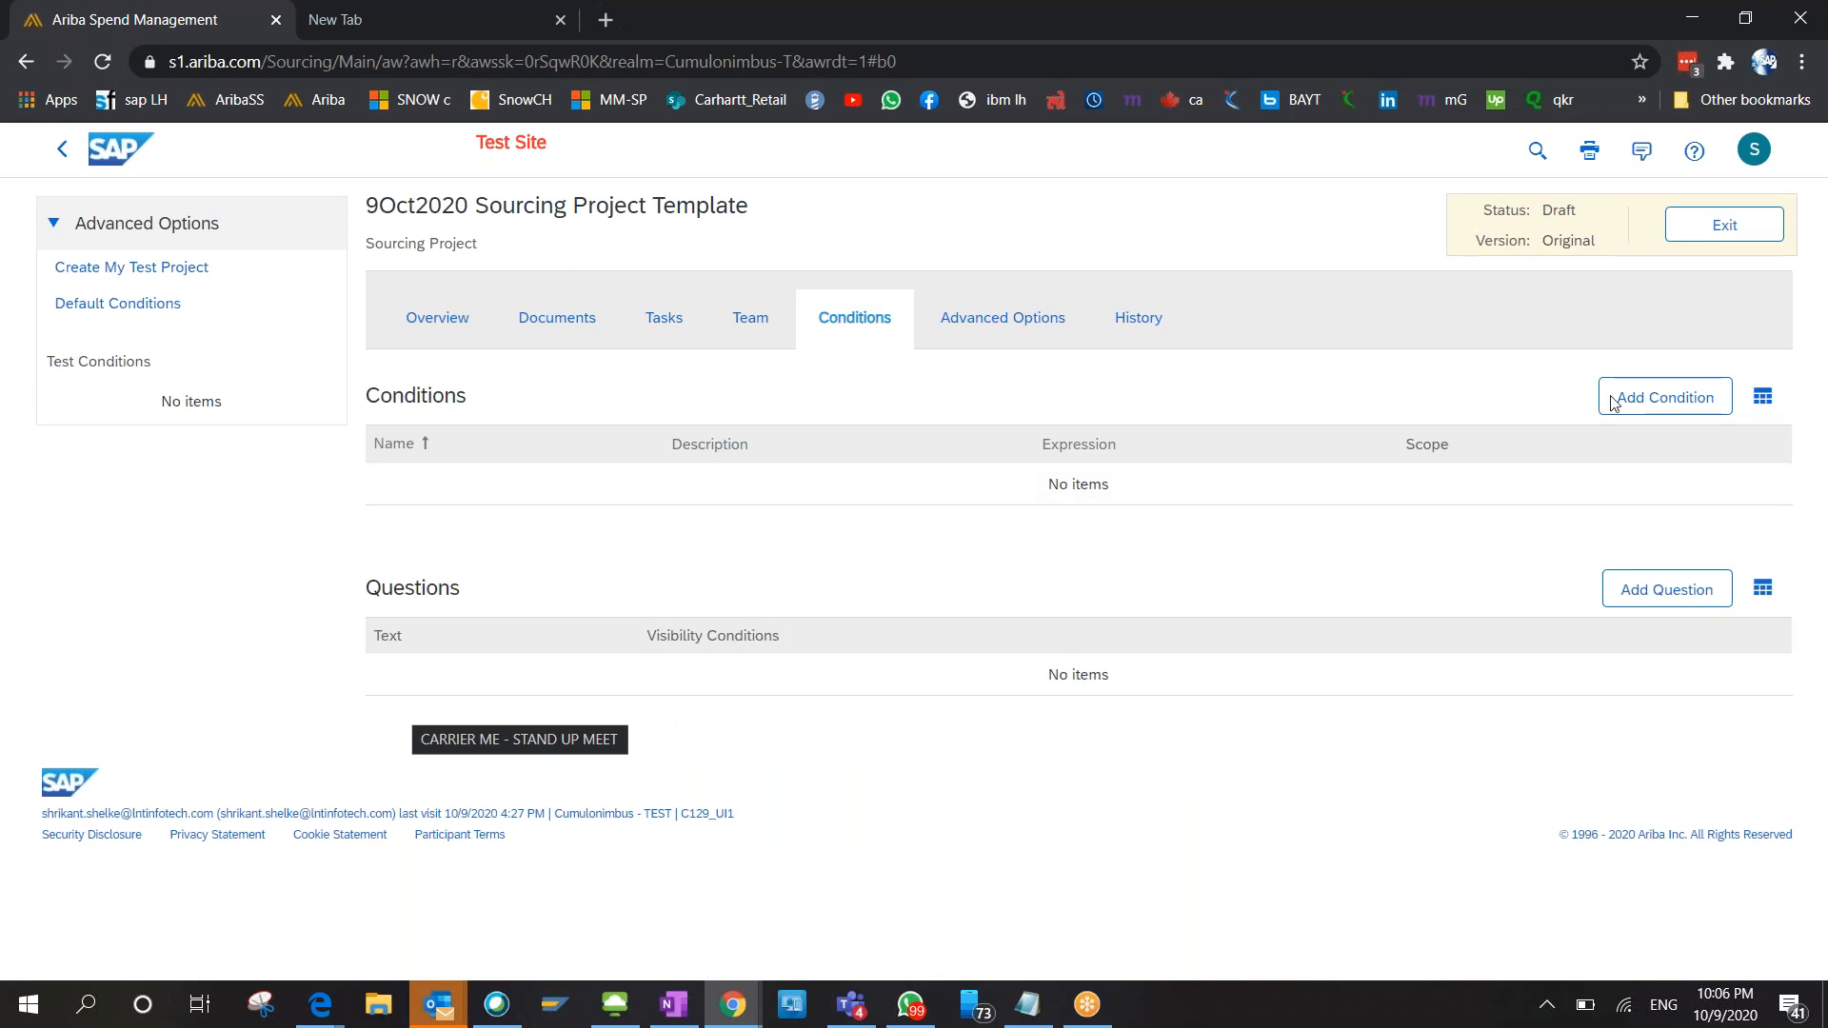
{"action": "left_click", "coordinate": [1665, 397]}
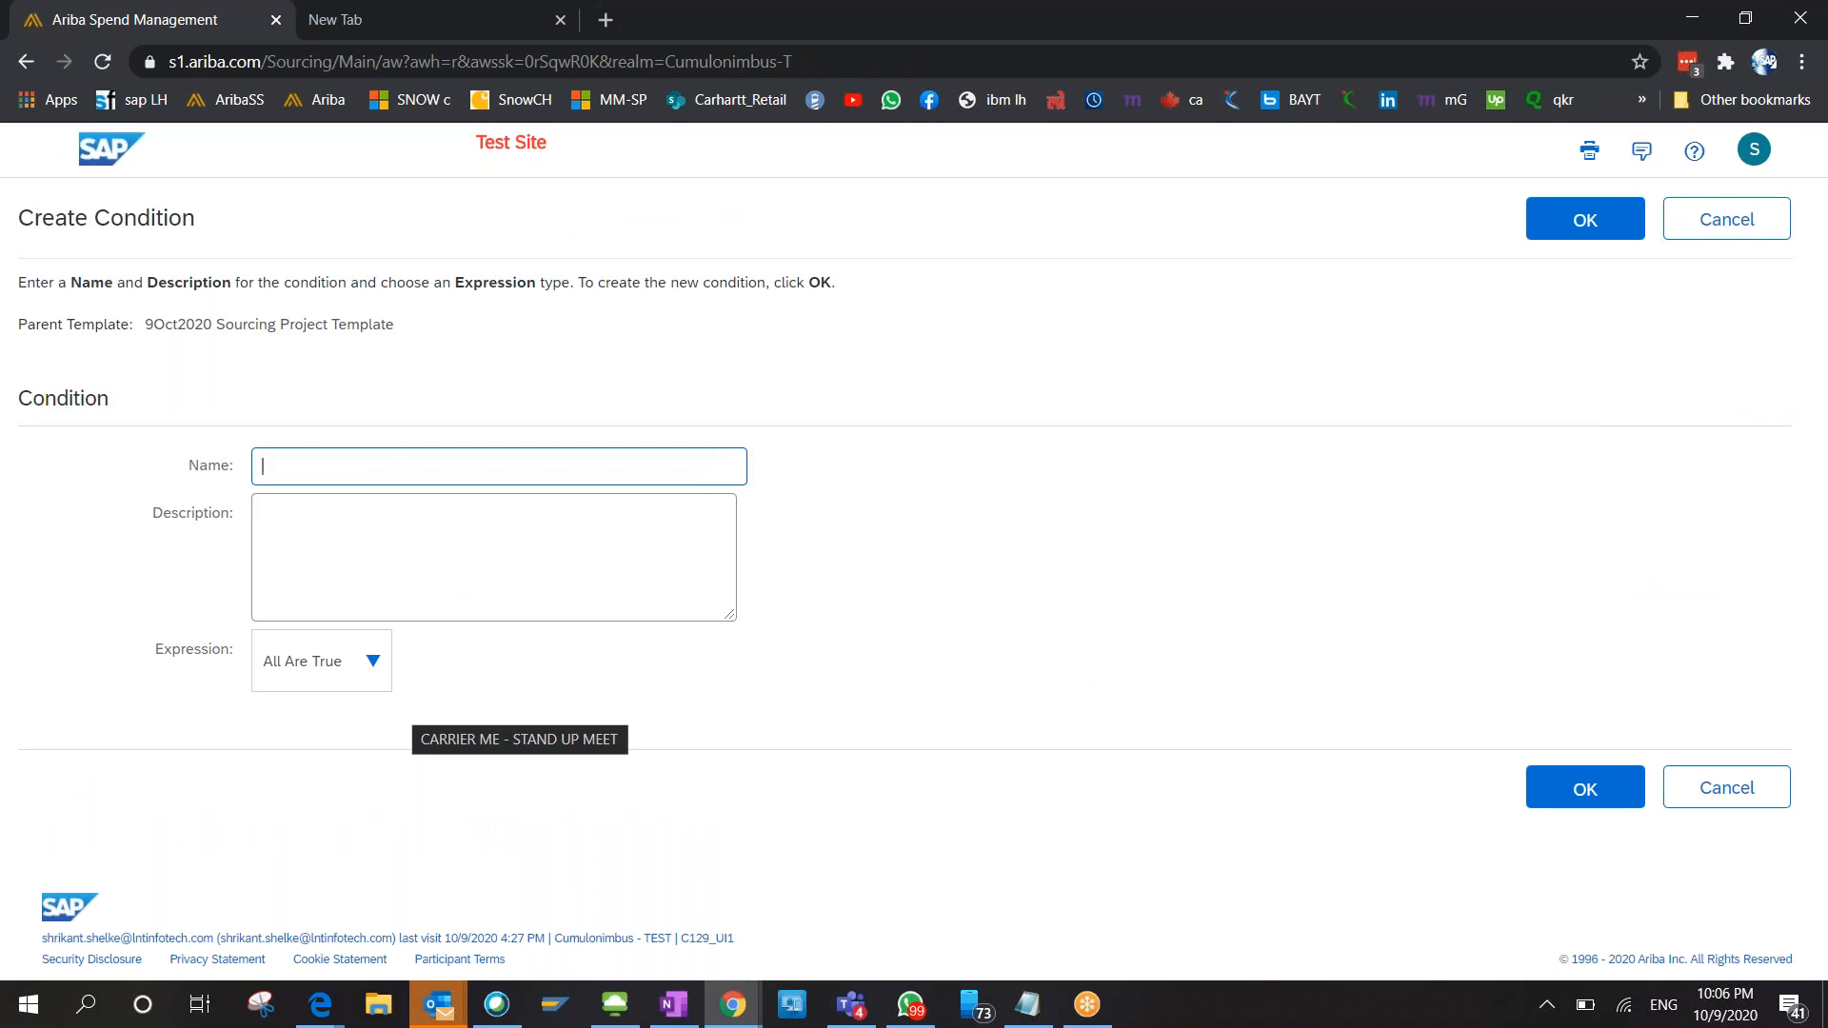
{"action": "type", "text": "So"}
{"action": "type", "text": "u"}
{"action": "type", "text": "orcing "}
{"action": "type", "text": "Project C"}
{"action": "type", "text": "ondi"}
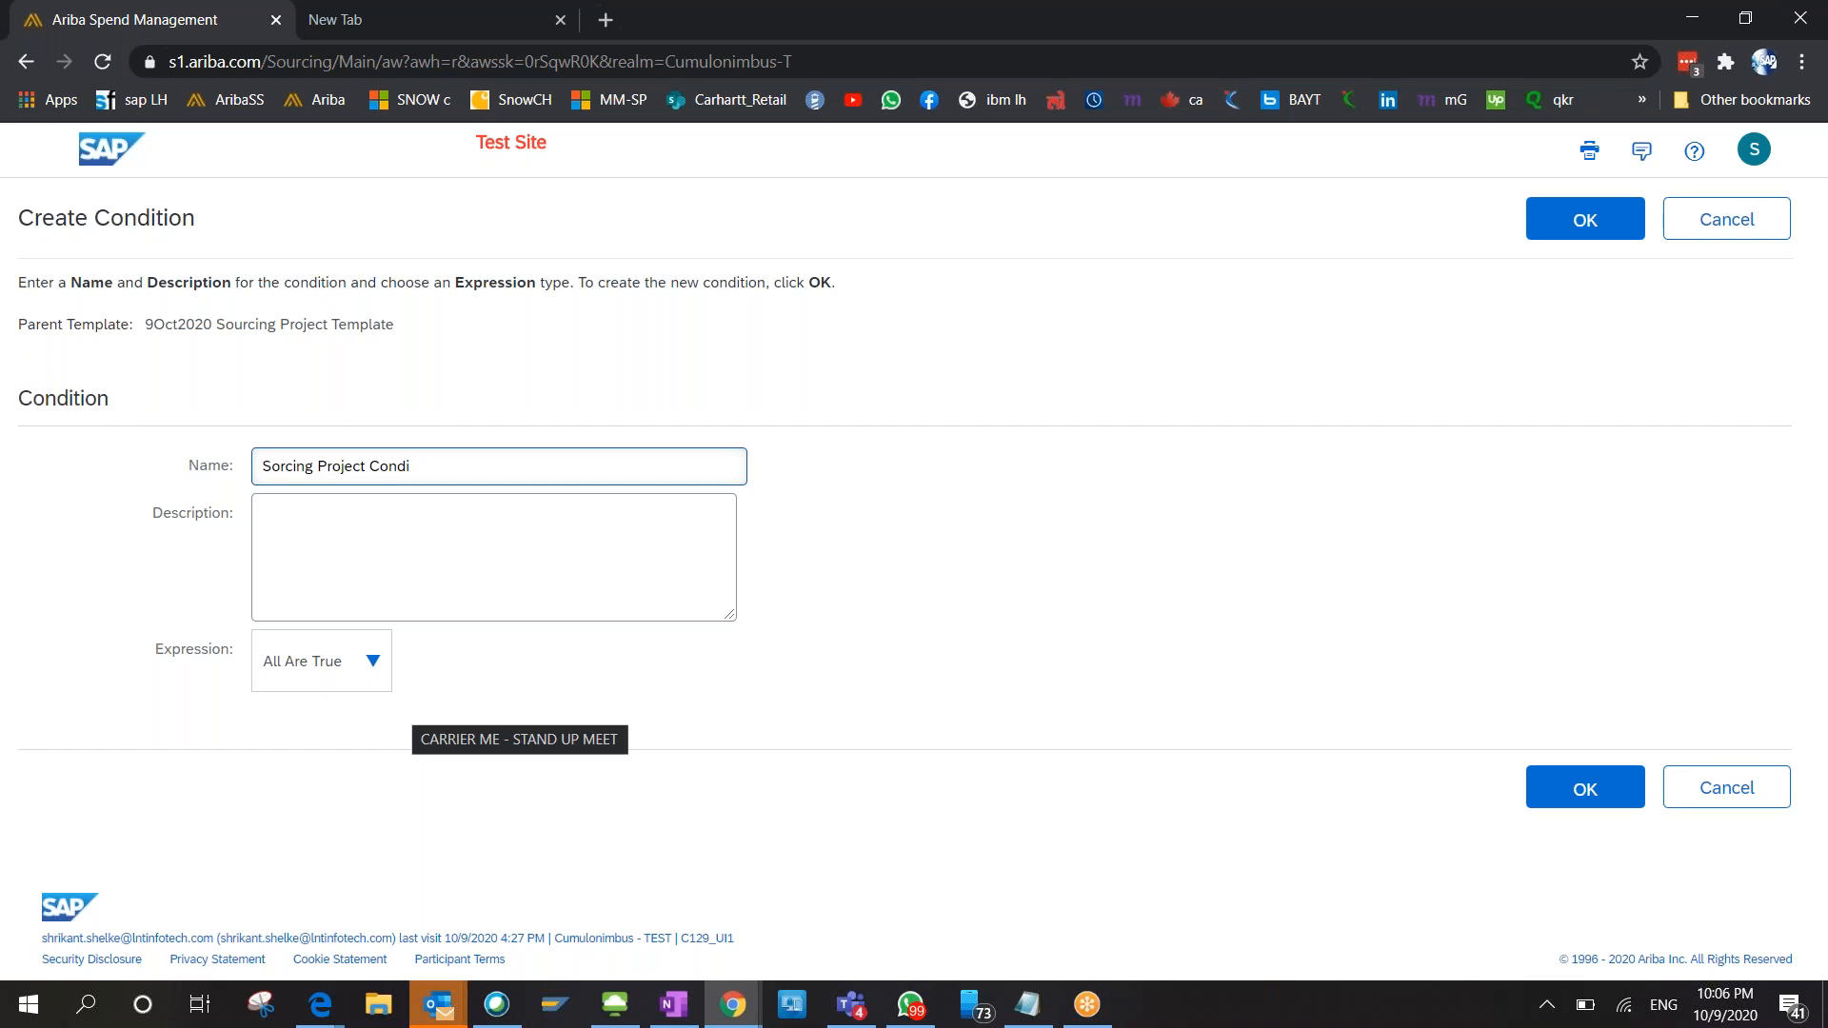
{"action": "type", "text": "ton"}
{"action": "left_click", "coordinate": [1548, 788]}
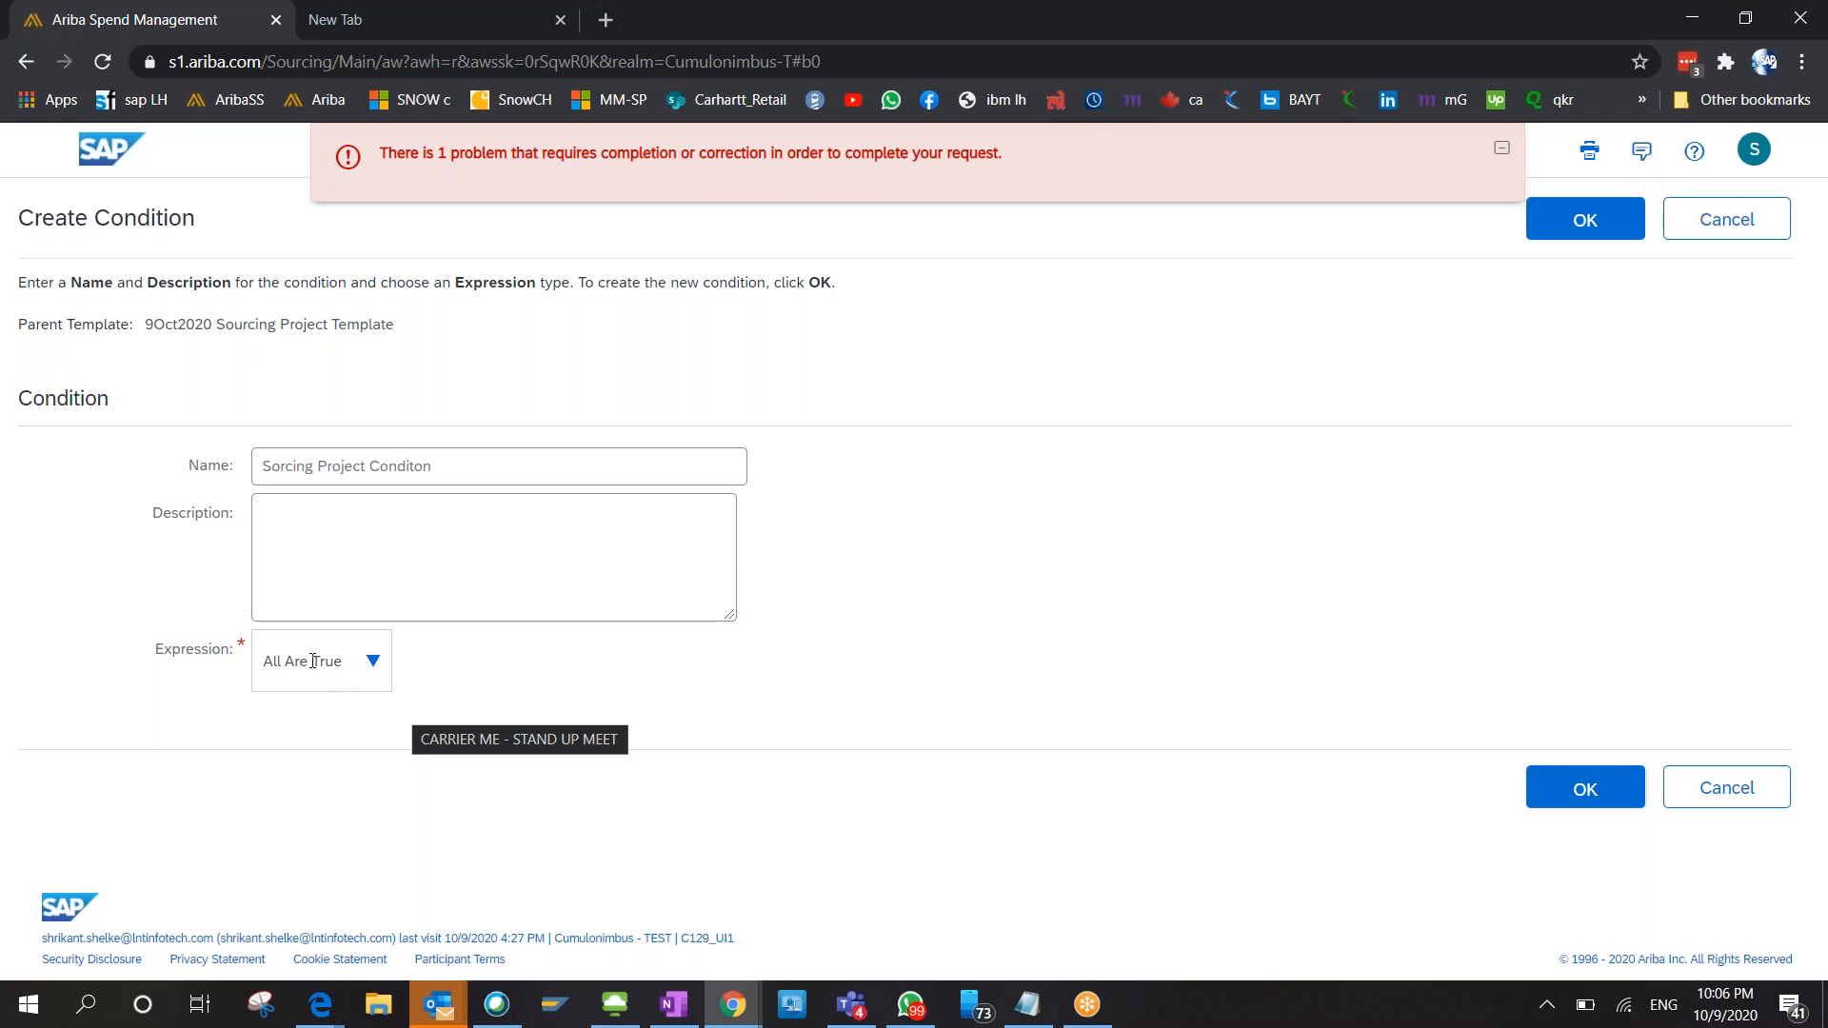
Add a field match requiring Regions to be equal to Asia Pacific (APAC) to the condition's expression, and save the condition.
{"action": "left_click", "coordinate": [371, 672]}
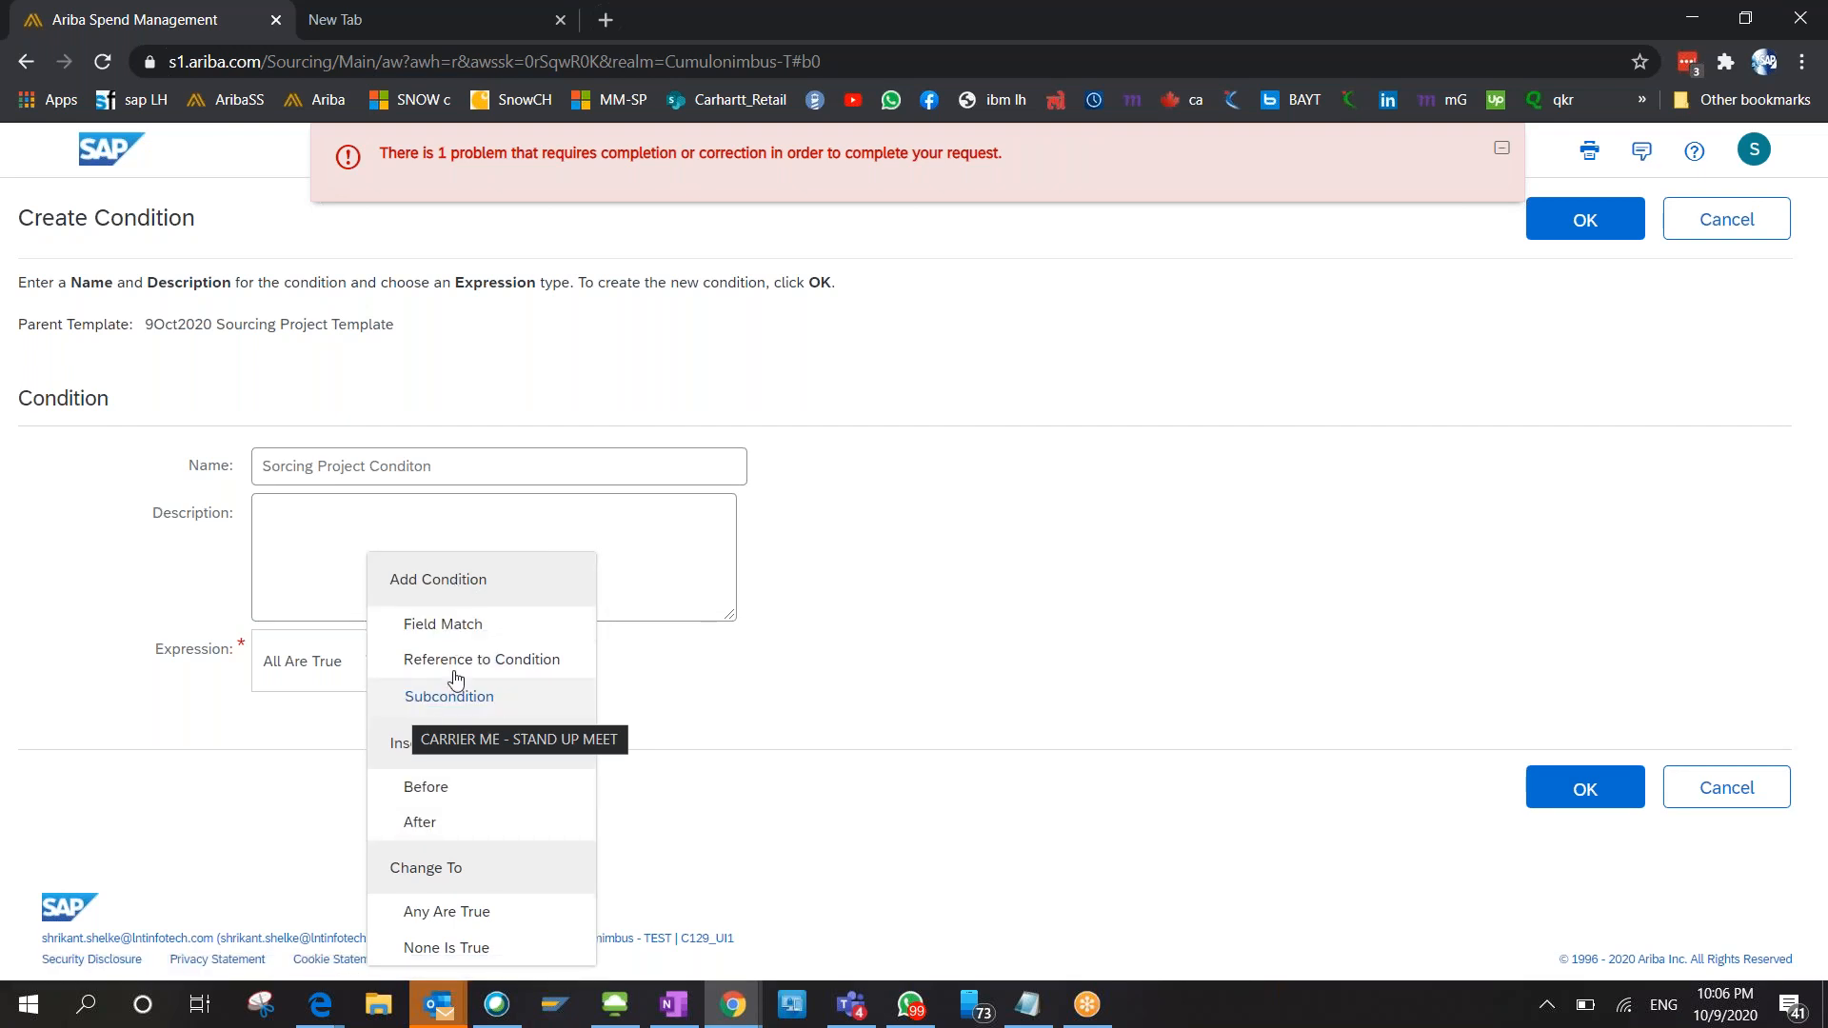
{"action": "left_click", "coordinate": [501, 636]}
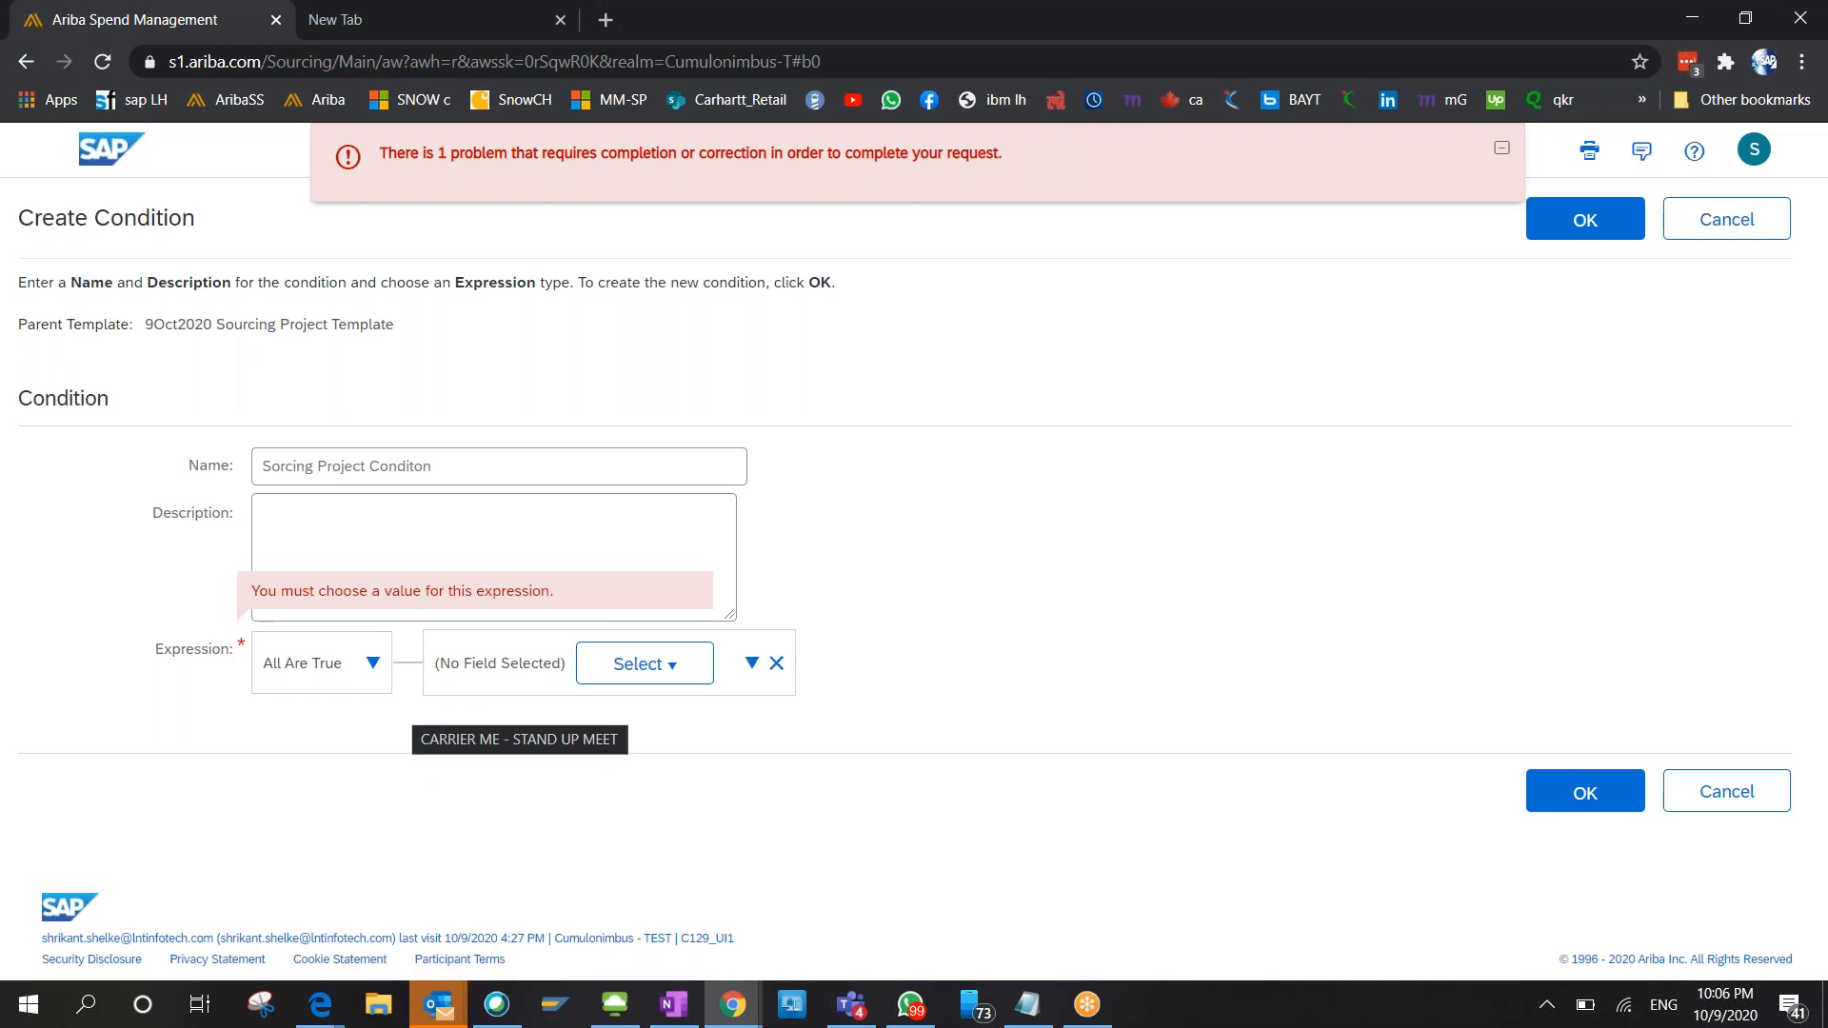
{"action": "left_click", "coordinate": [631, 664]}
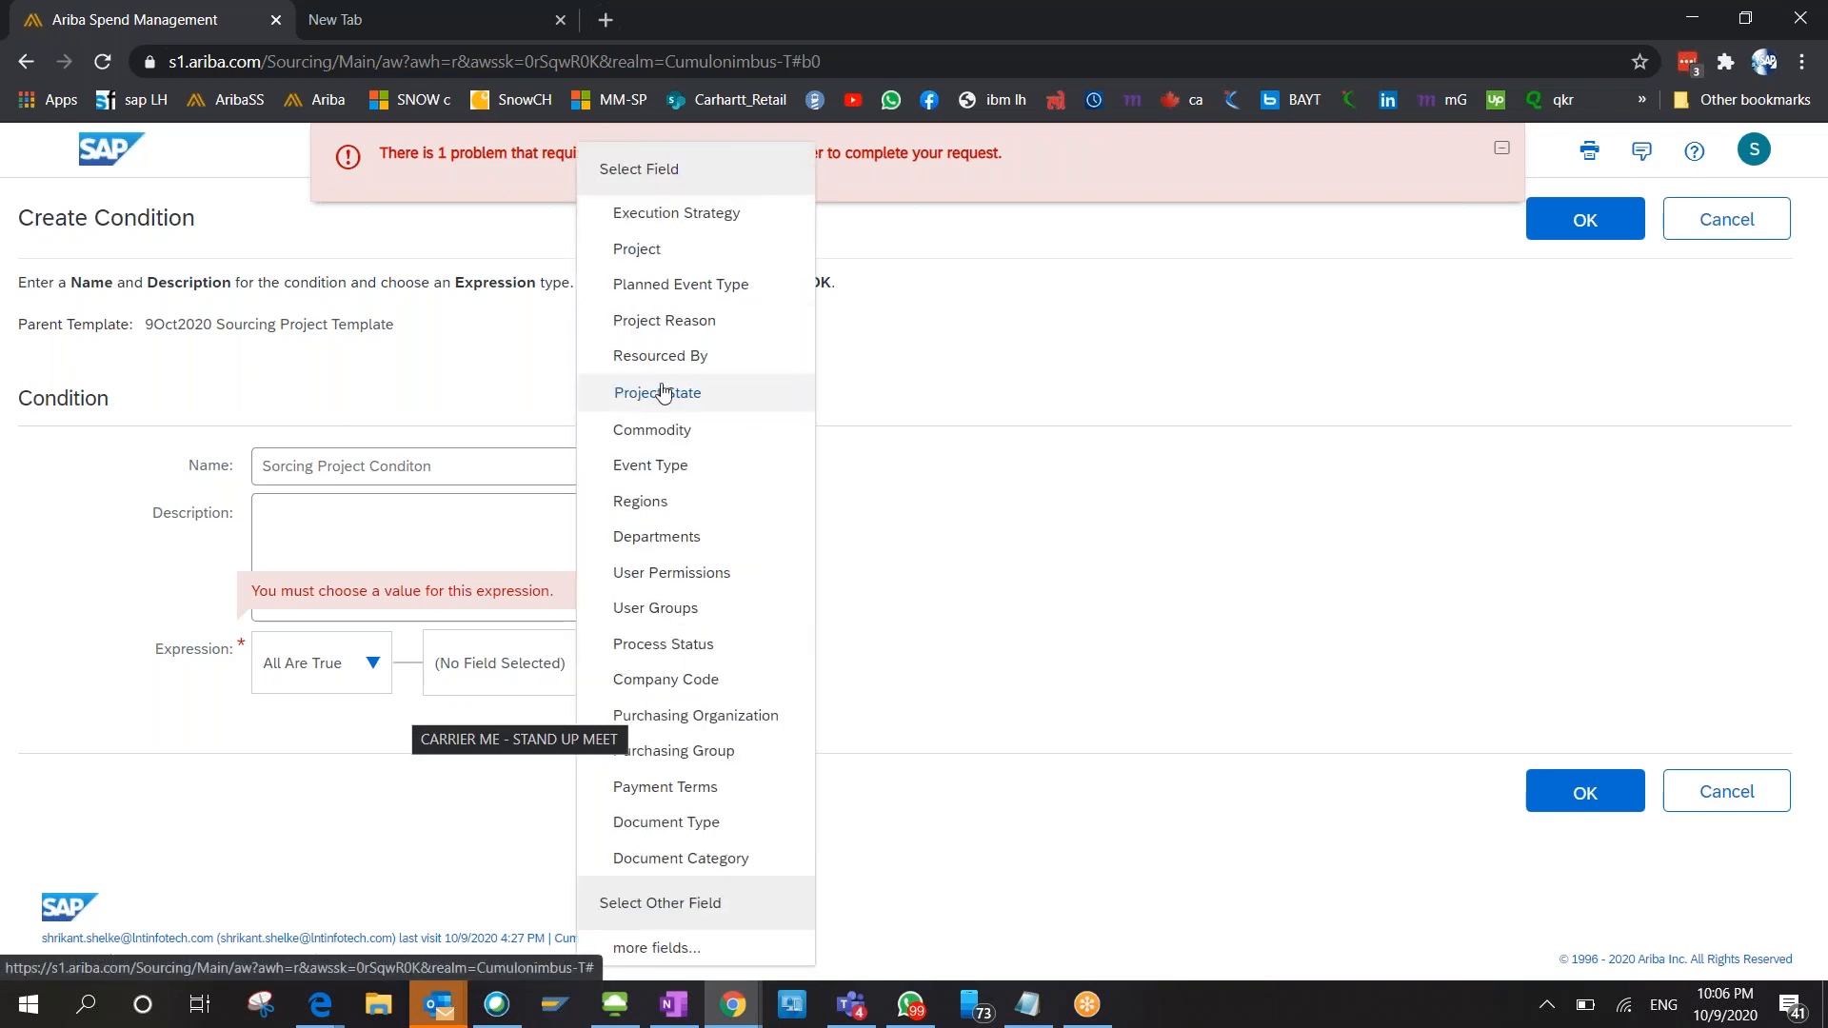
{"action": "left_click", "coordinate": [739, 515]}
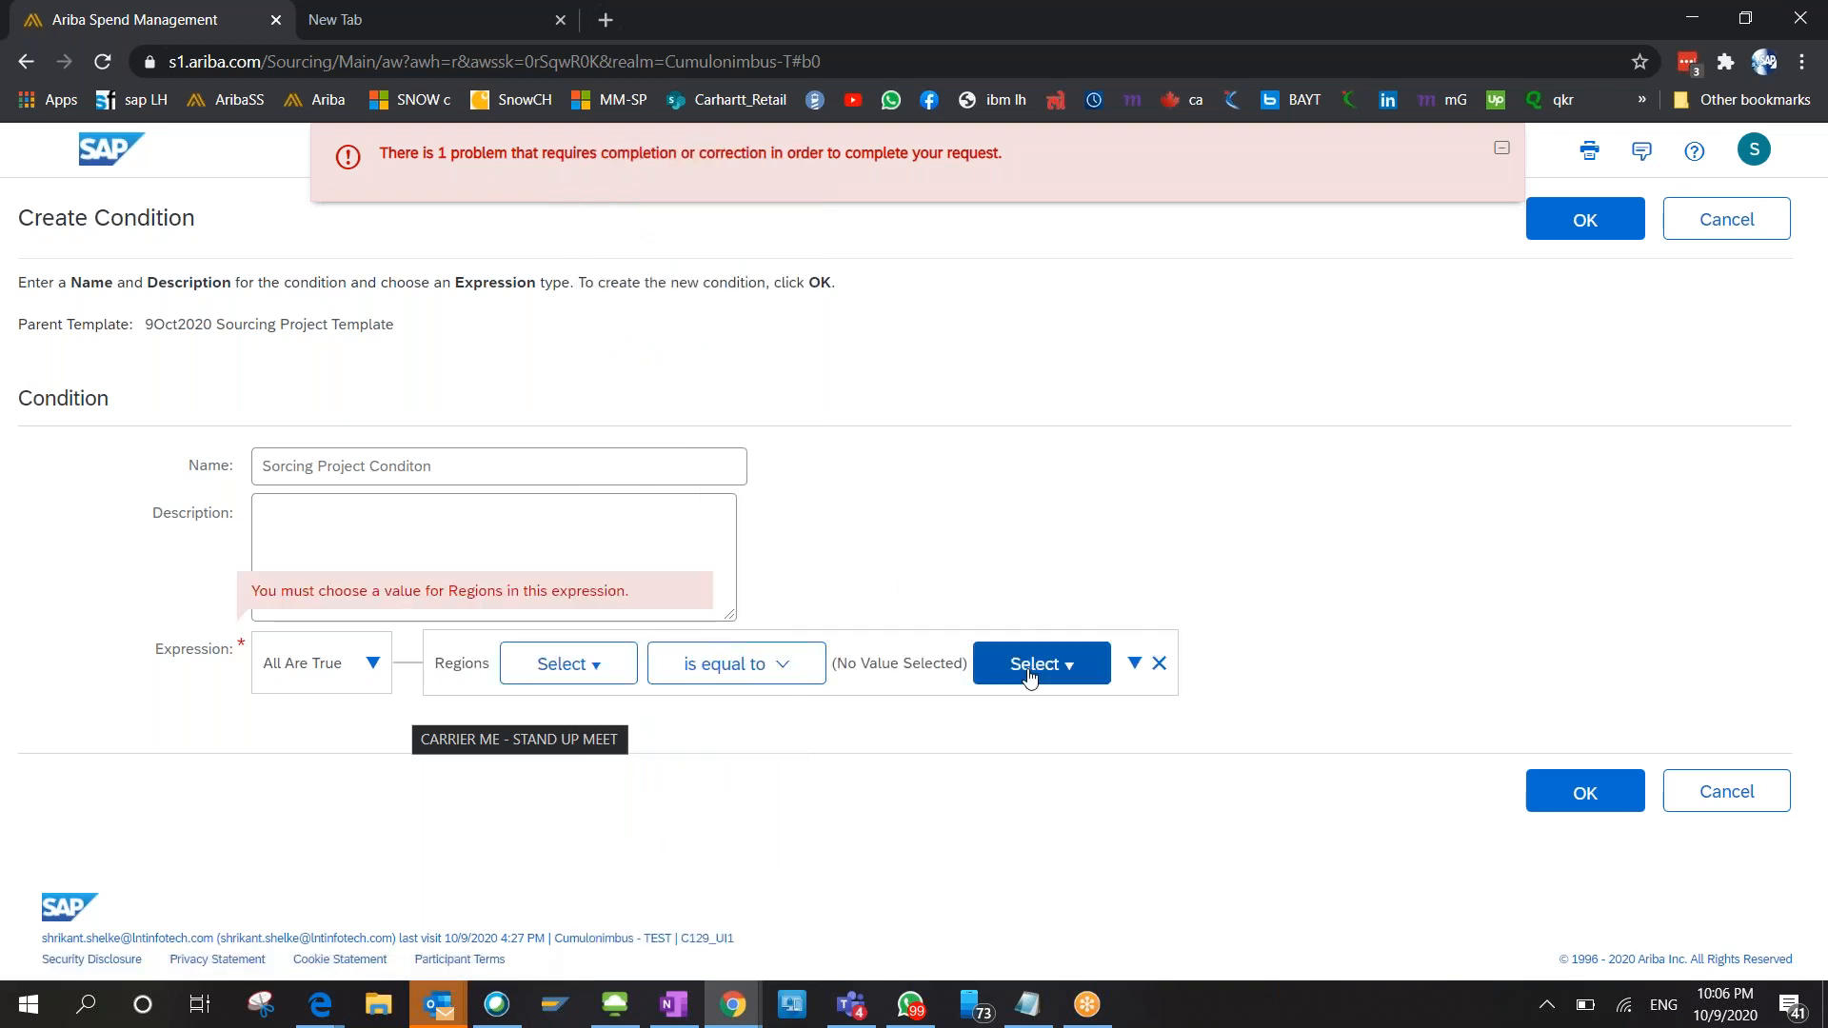
{"action": "left_click", "coordinate": [1029, 688]}
{"action": "left_click", "coordinate": [1059, 689]}
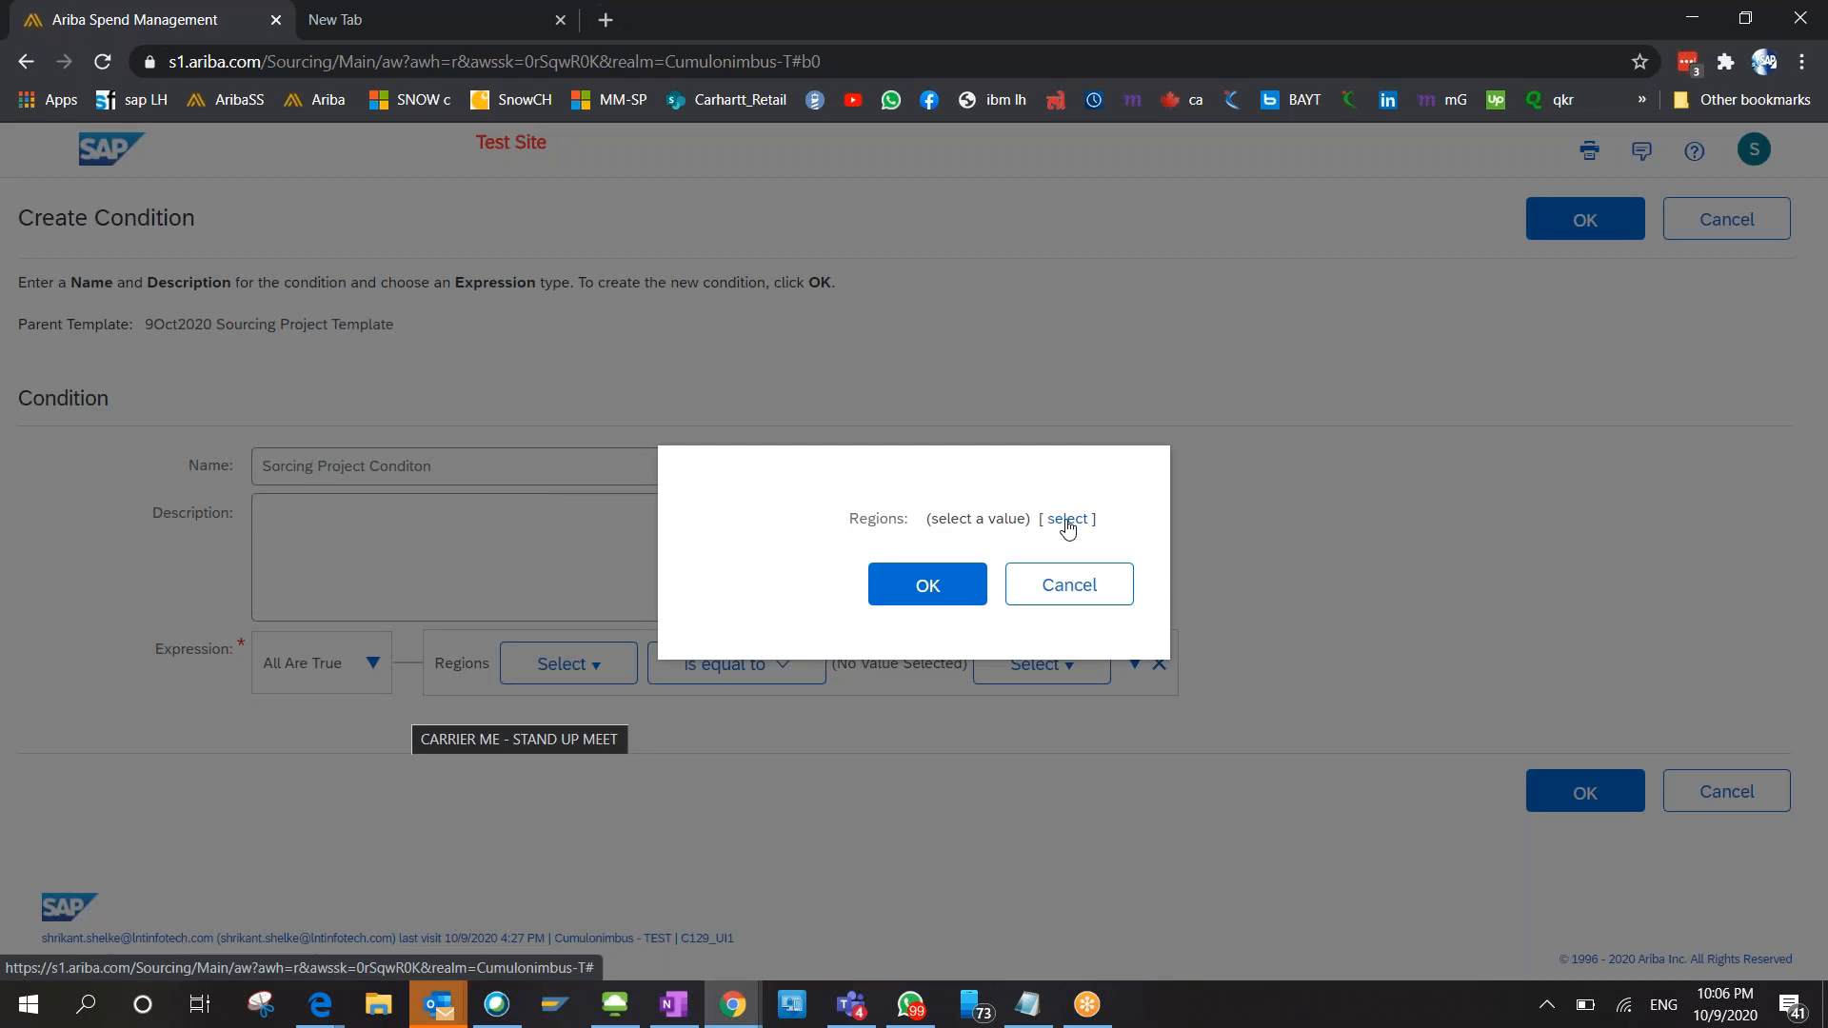
{"action": "left_click", "coordinate": [1067, 520]}
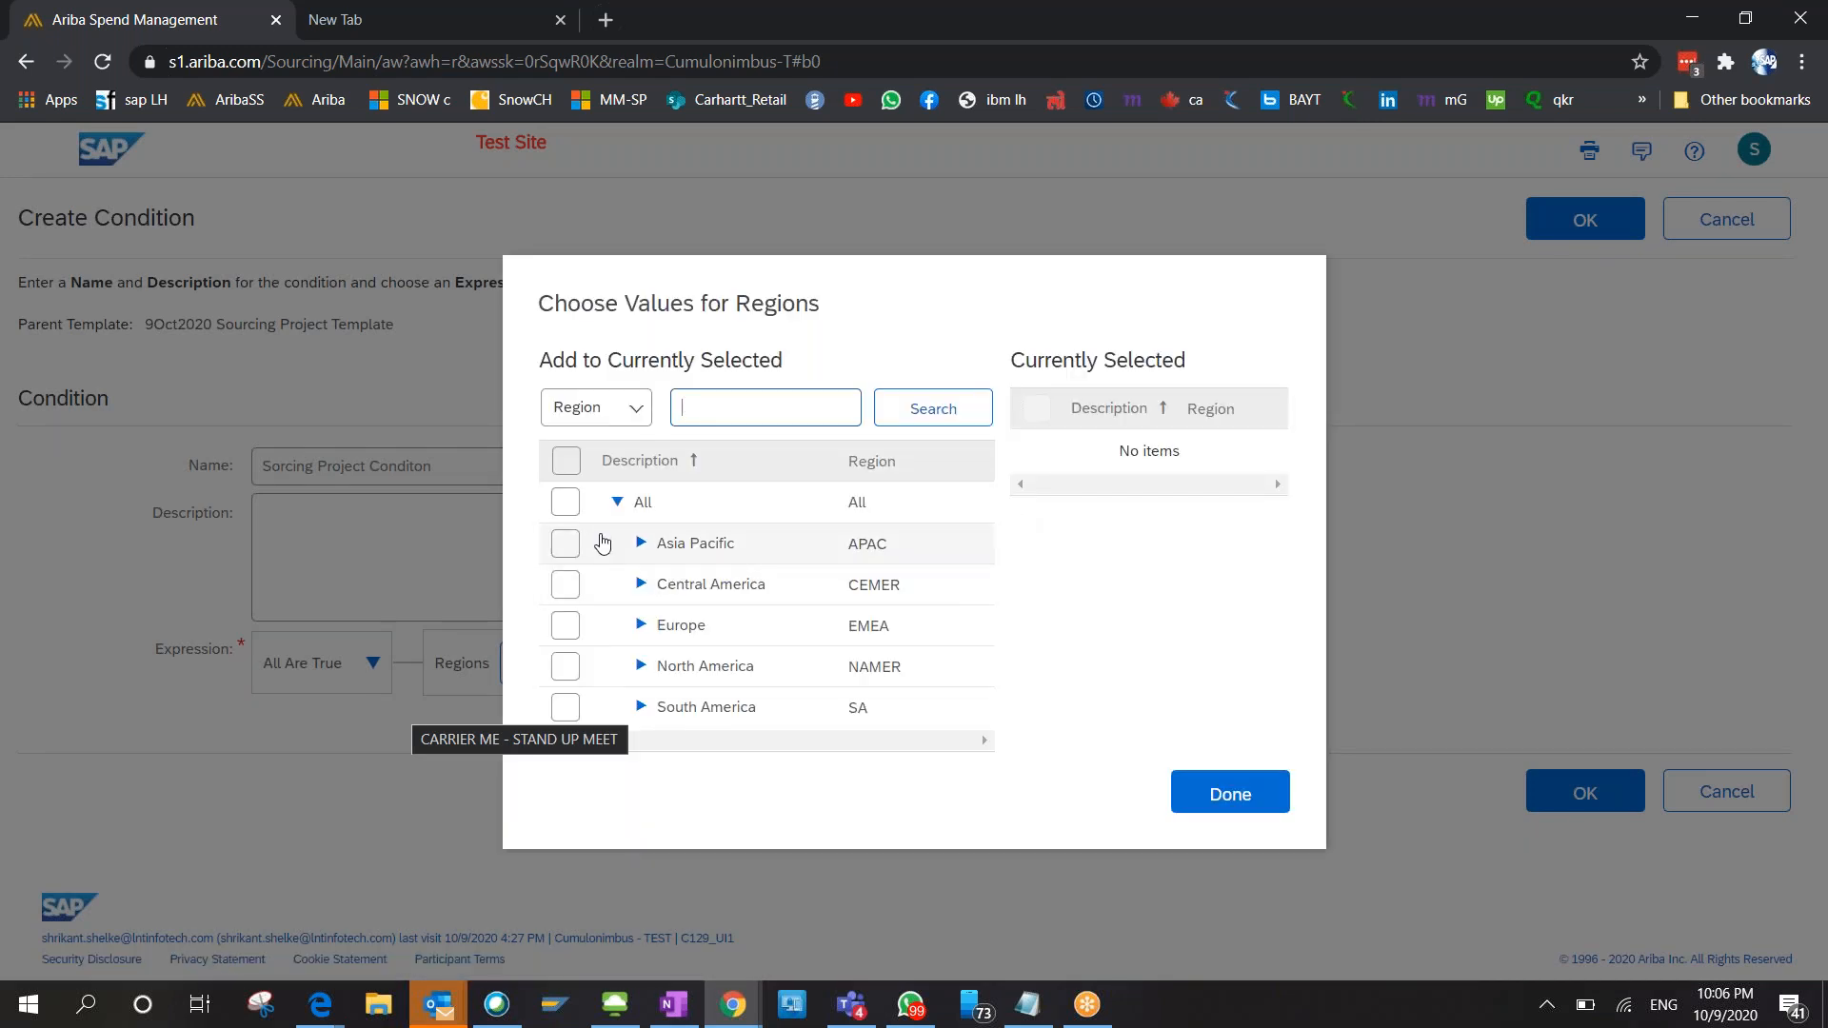
{"action": "left_click", "coordinate": [565, 543]}
{"action": "left_click", "coordinate": [1231, 796]}
{"action": "left_click", "coordinate": [952, 586]}
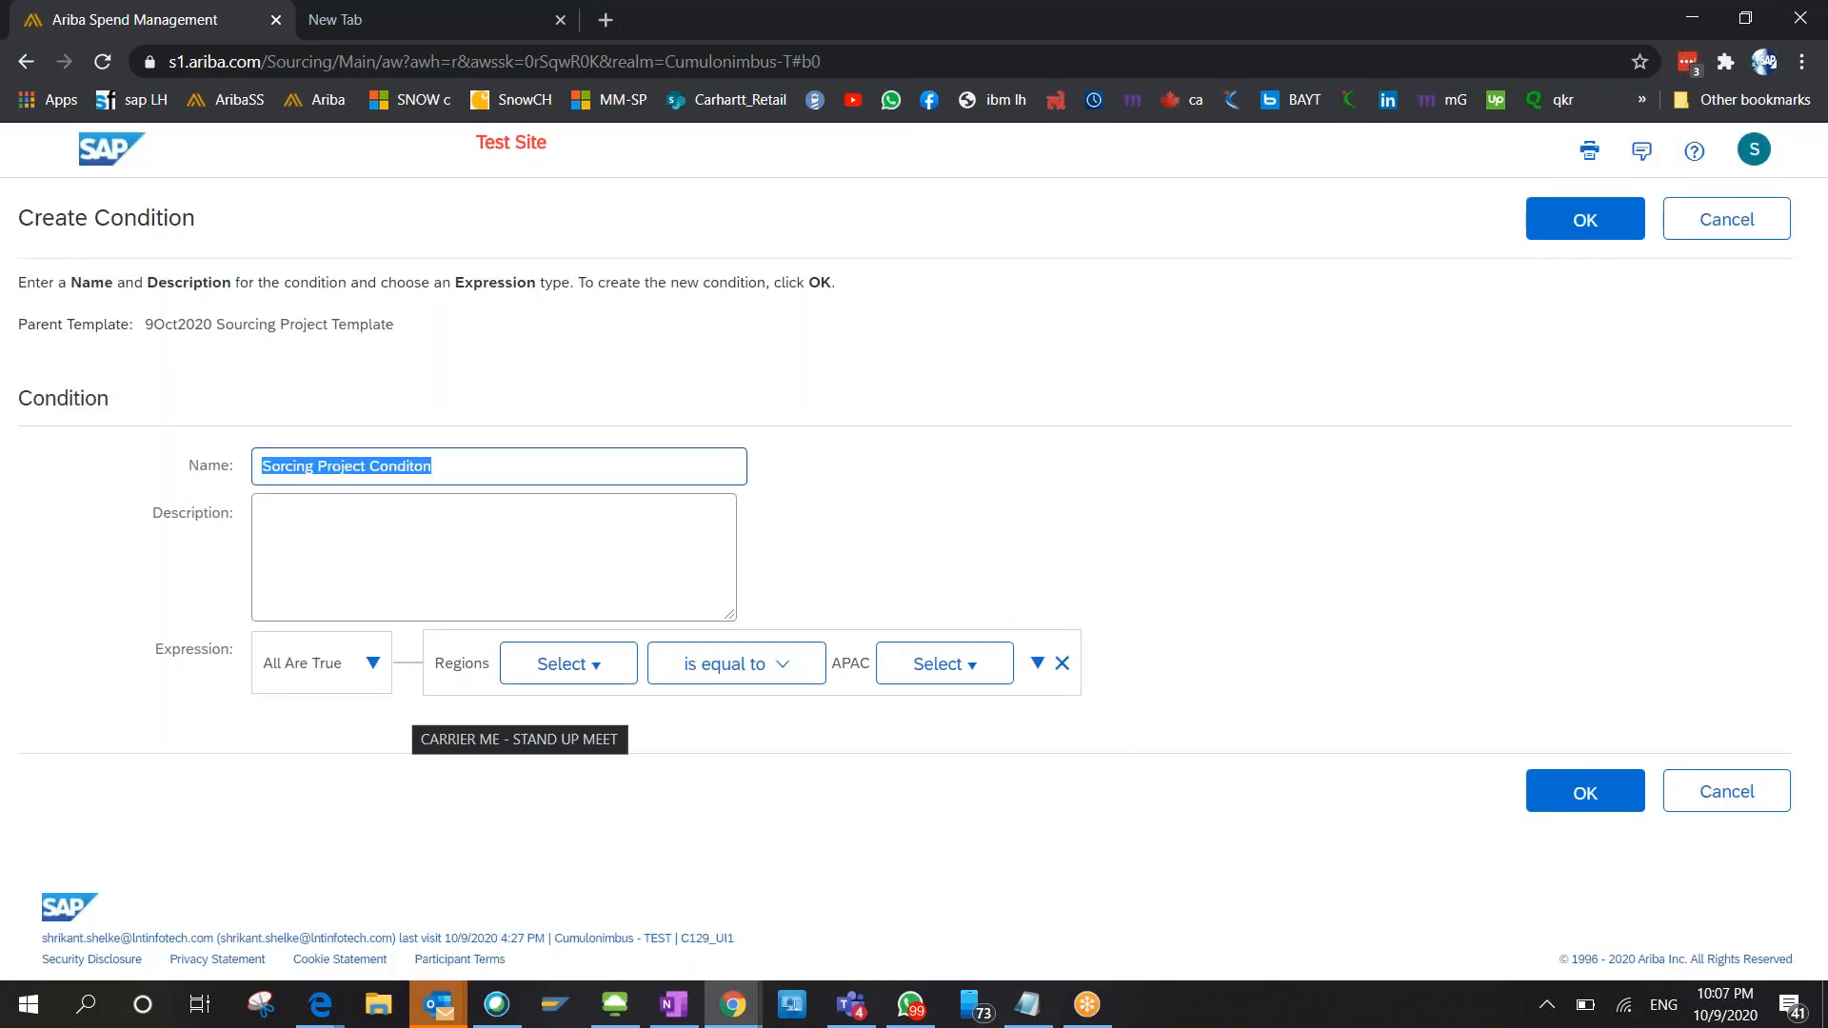
{"action": "left_click", "coordinate": [1585, 790]}
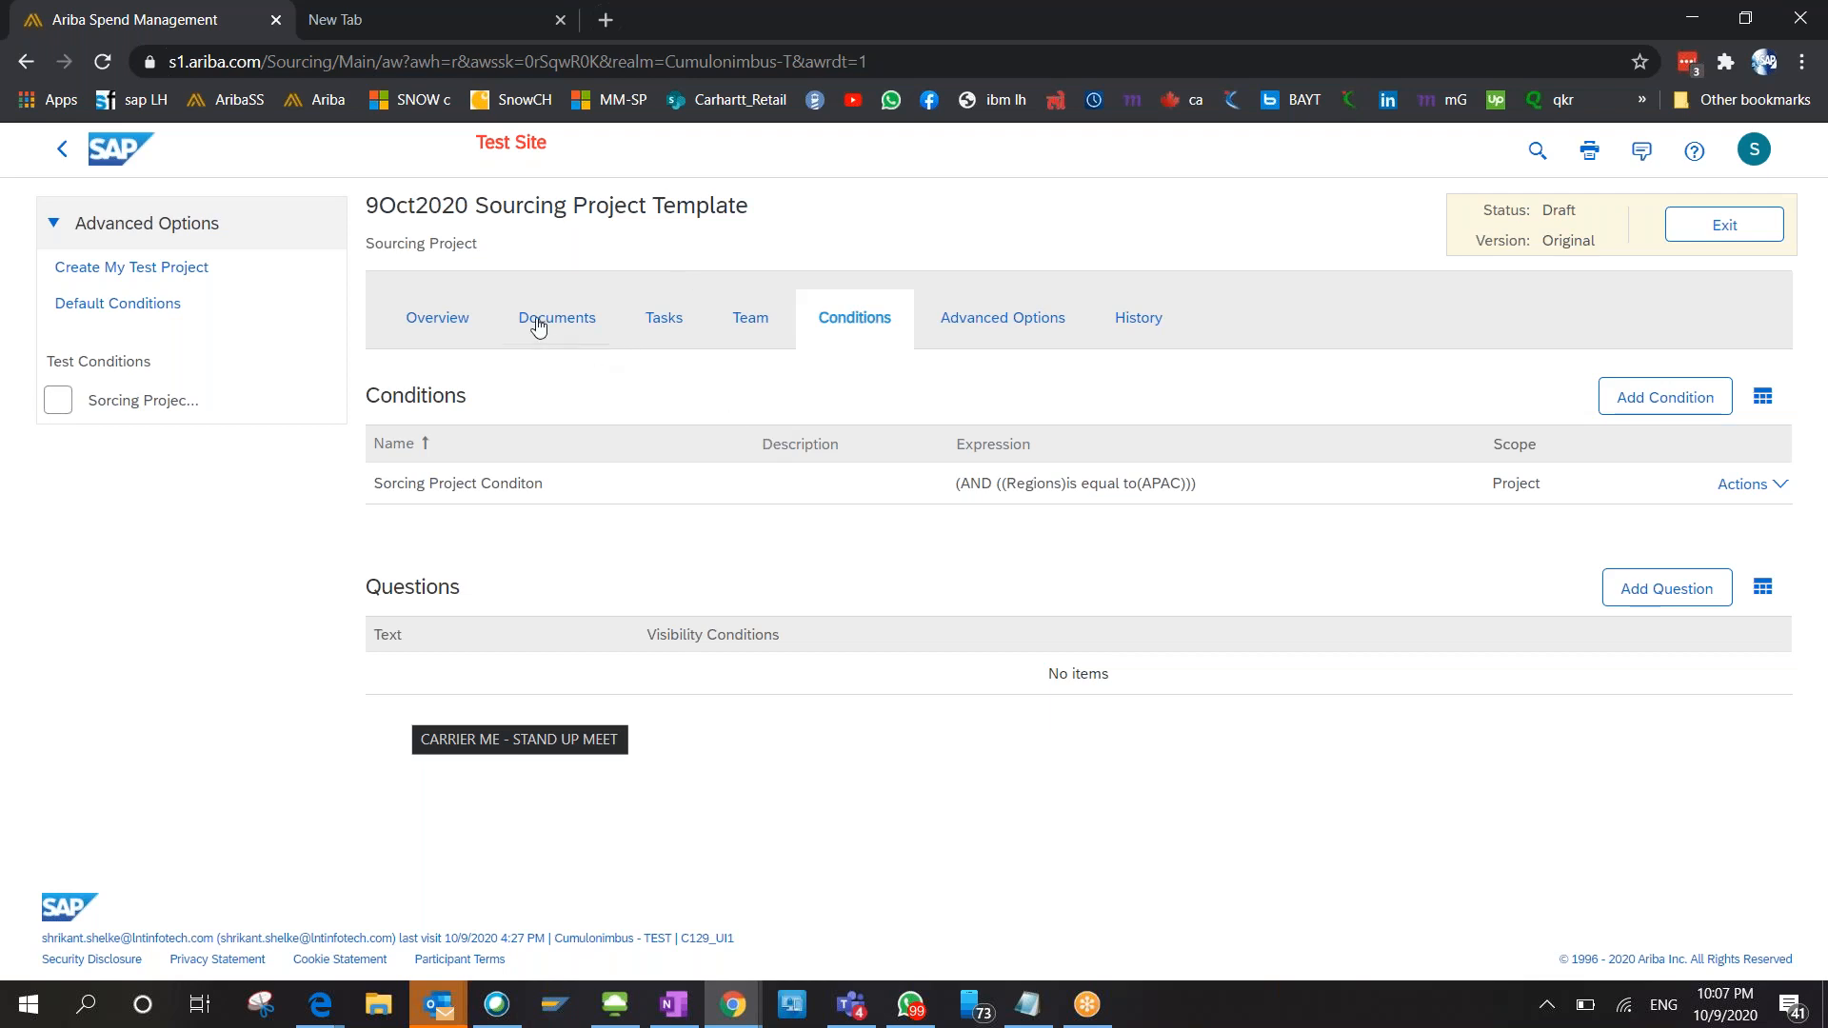
Check the remaining suggested editing steps in the template overview, exit the template, and go to the Templates management area.
{"action": "left_click", "coordinate": [431, 329]}
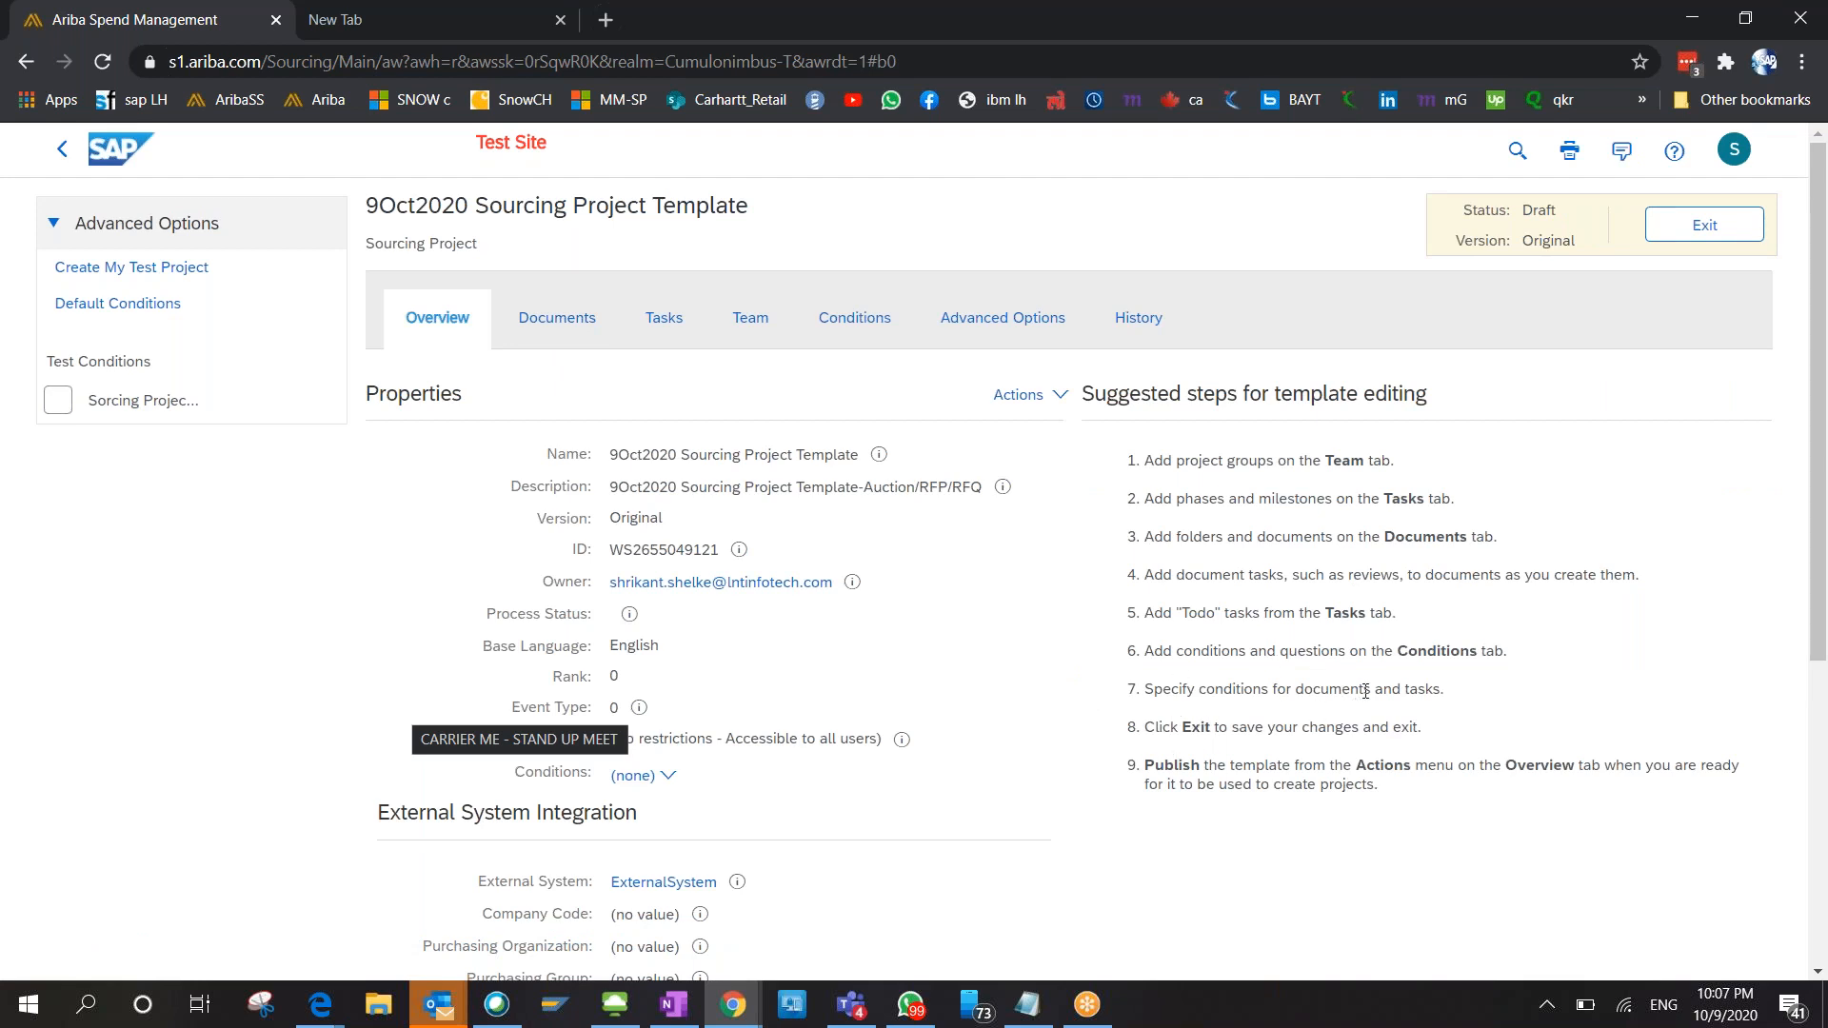
{"action": "left_click", "coordinate": [1704, 224]}
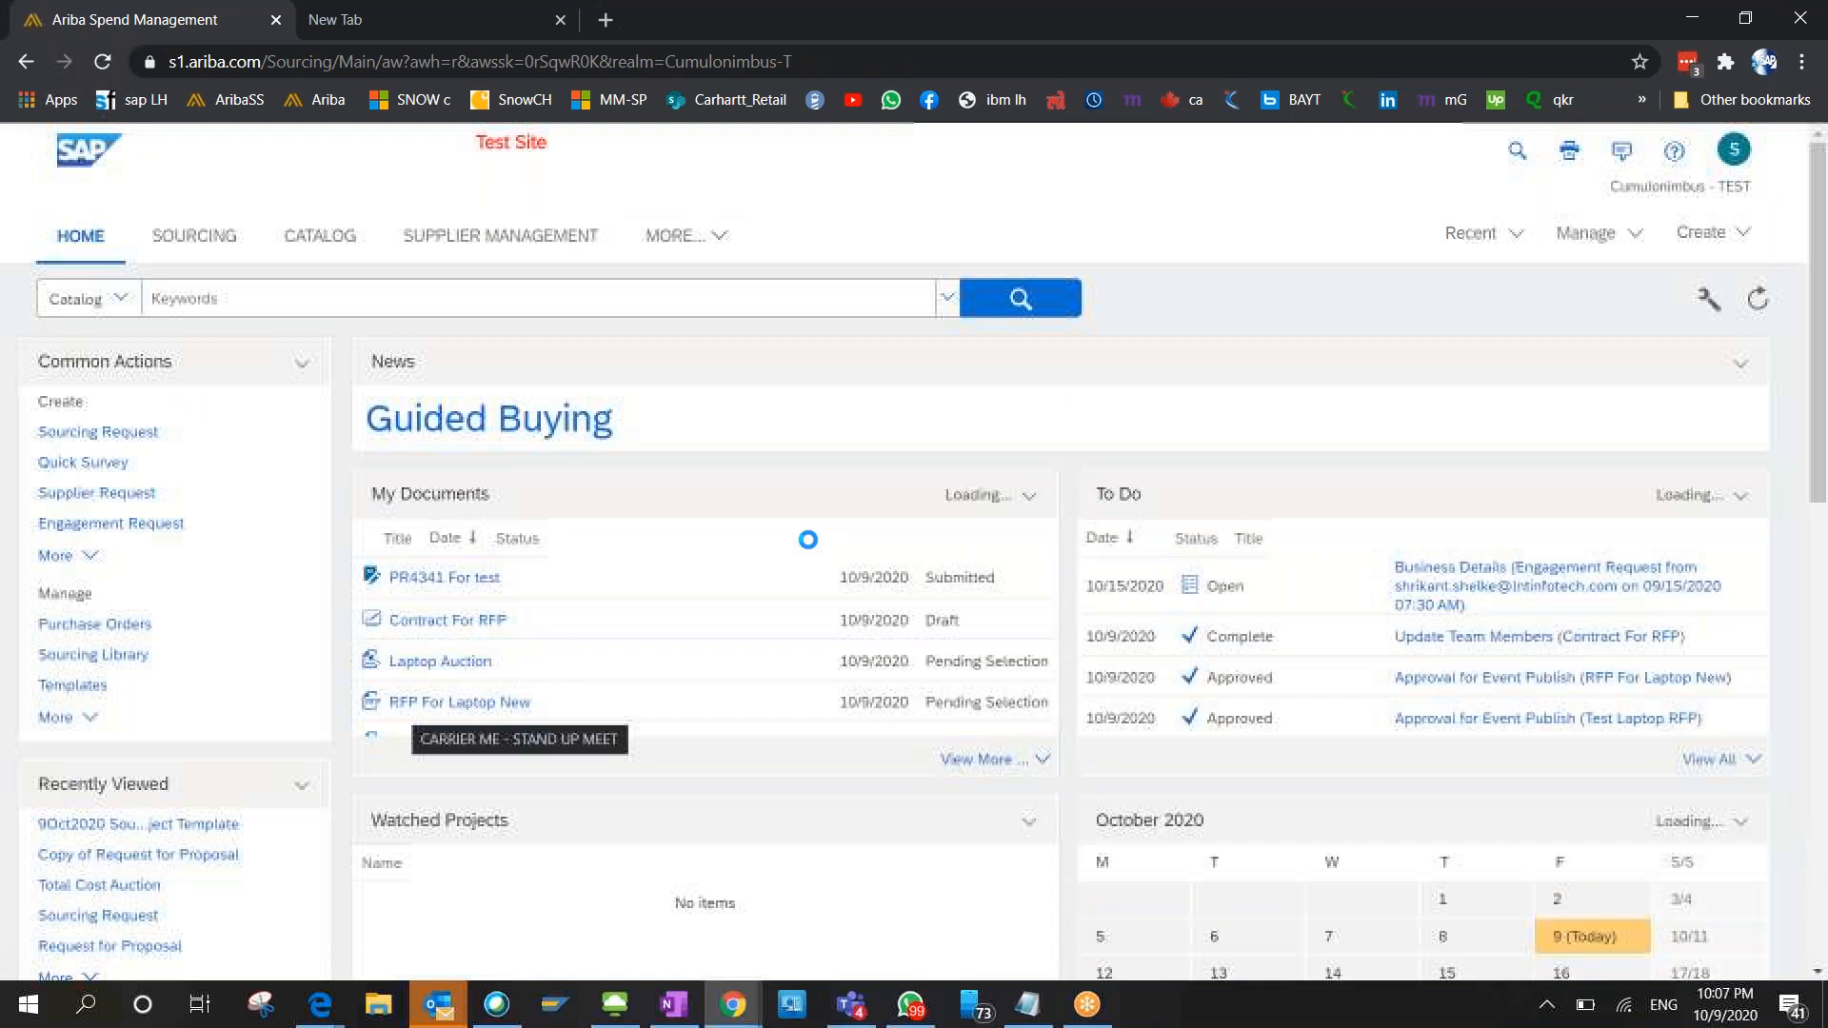
{"action": "left_click", "coordinate": [1586, 233]}
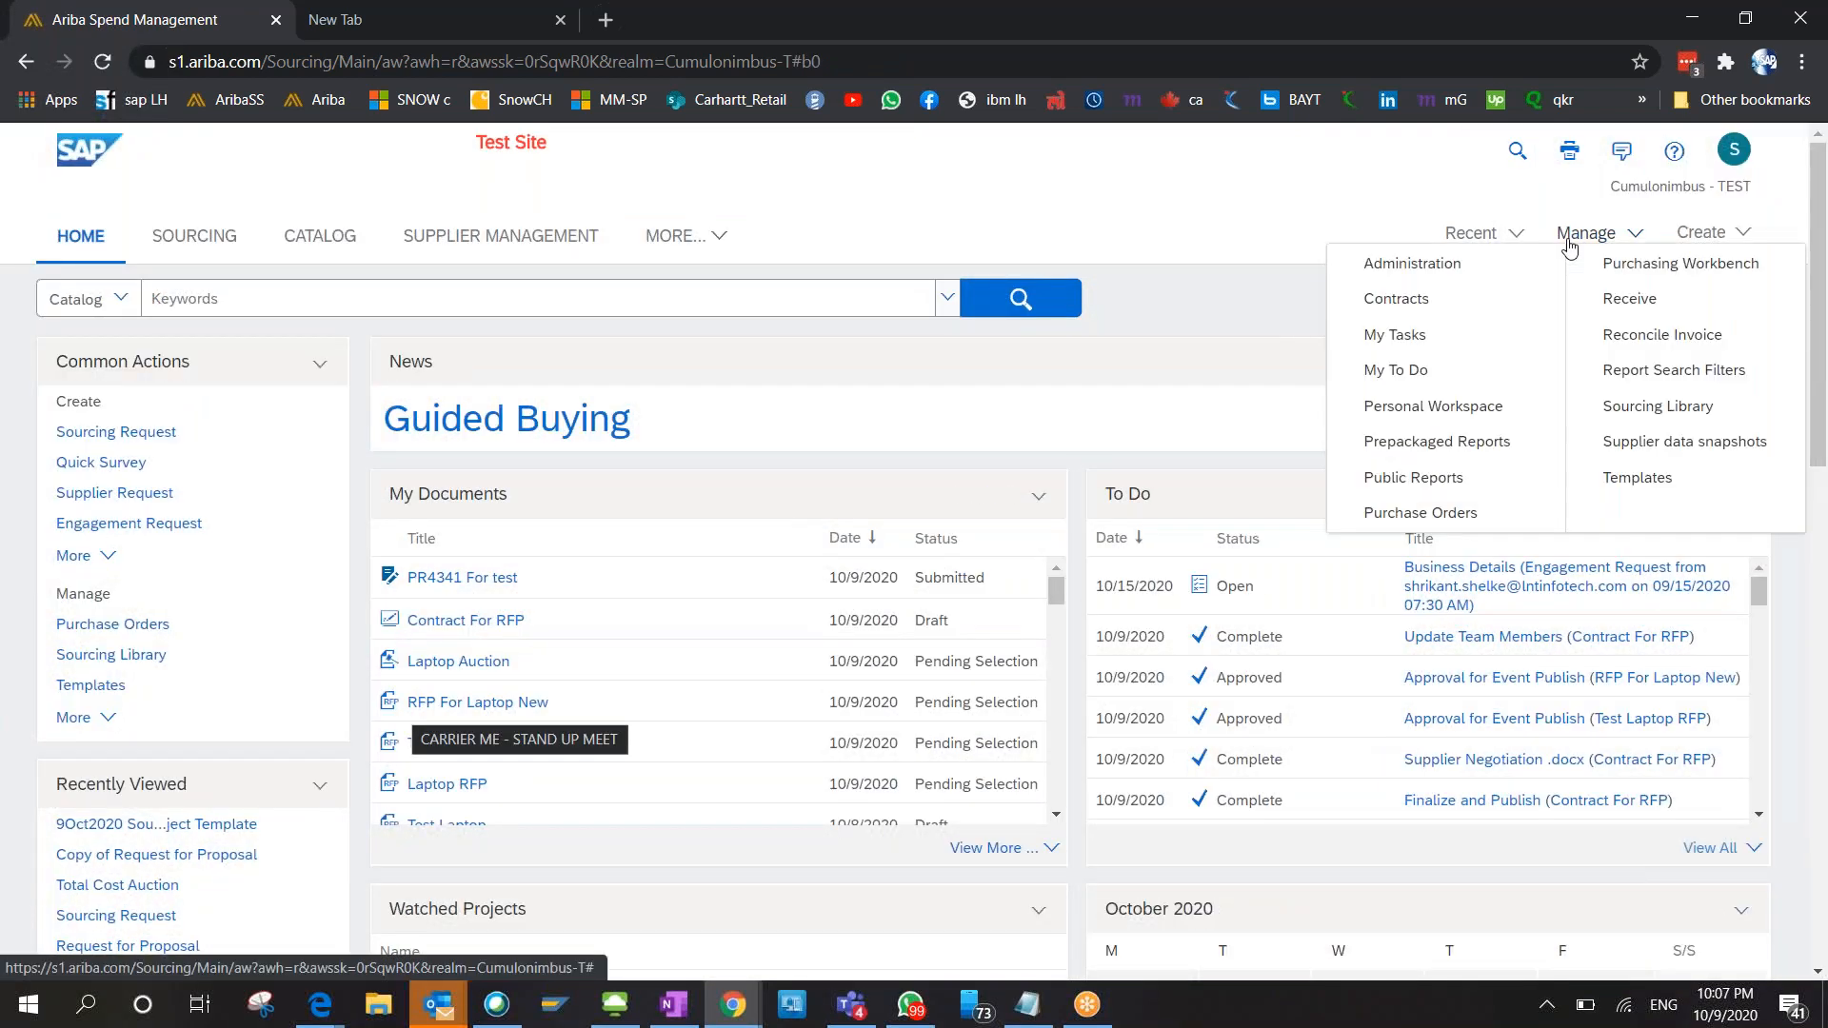
{"action": "left_click", "coordinate": [1639, 478]}
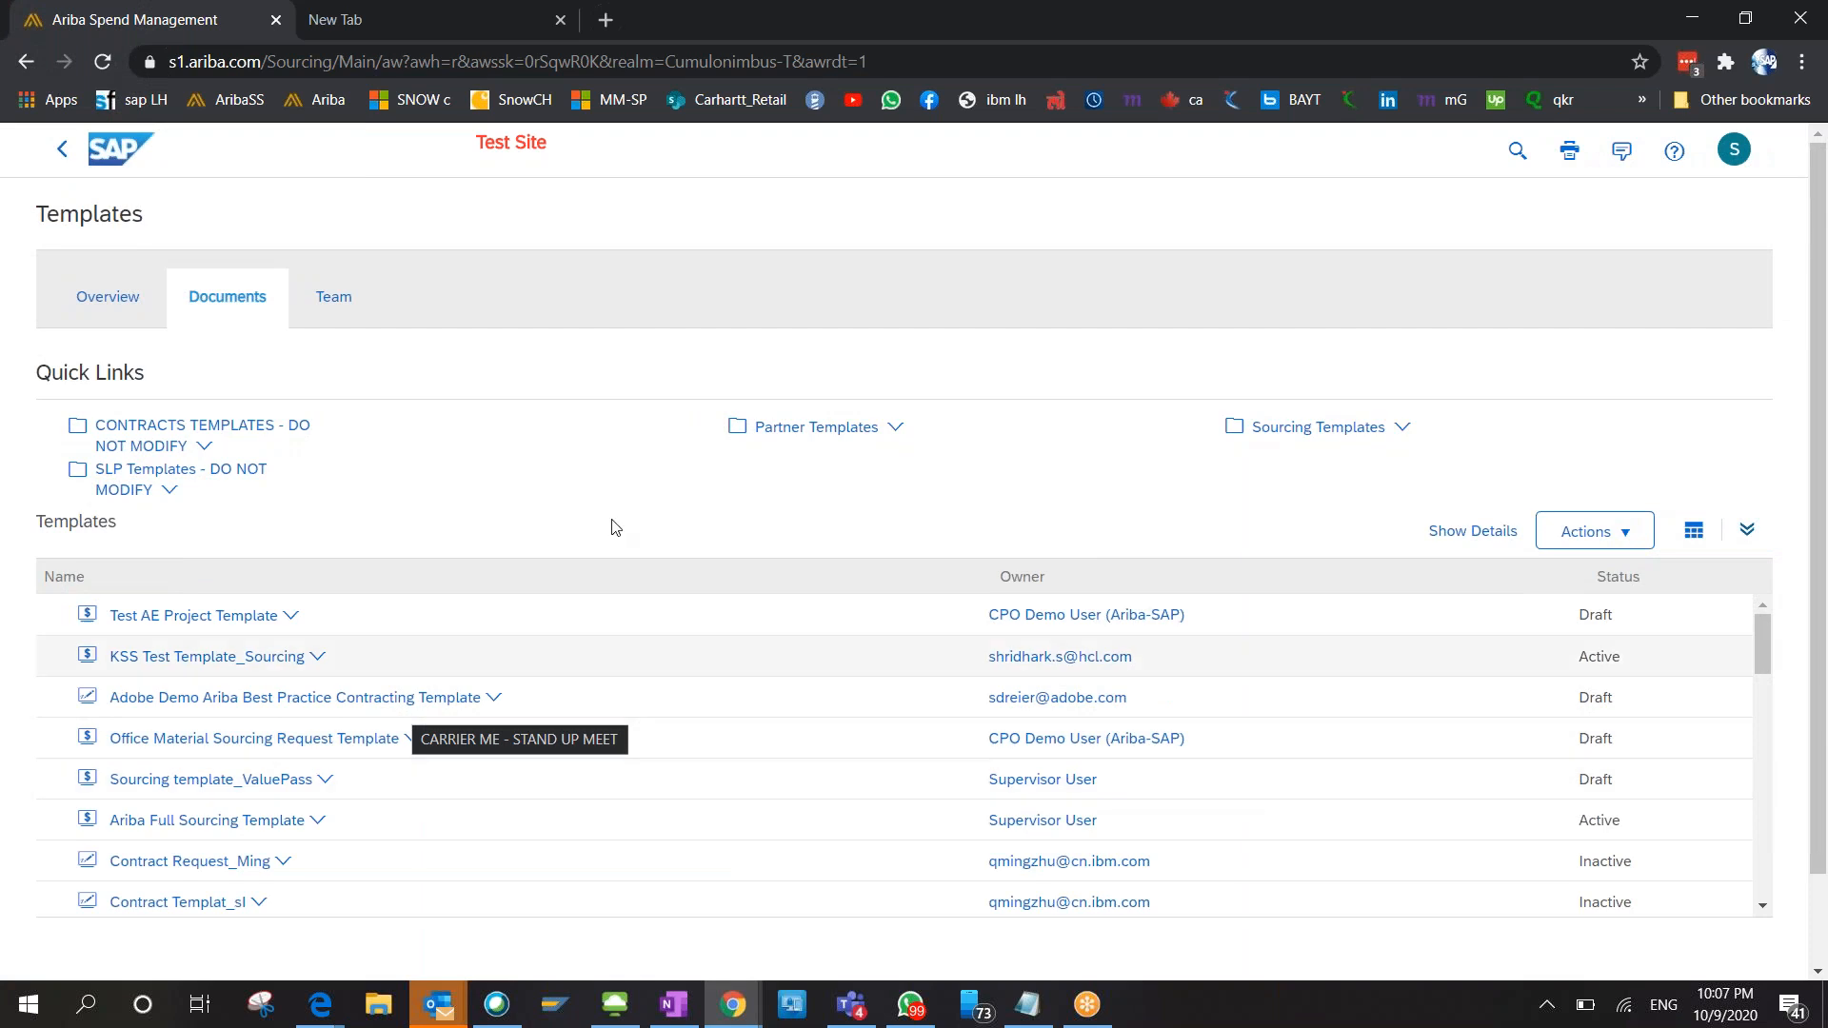
Open the Partner Templates folder and its New Template Company subfolder.
{"action": "scroll", "coordinate": [599, 506], "scroll_direction": "down", "scroll_amount": 2}
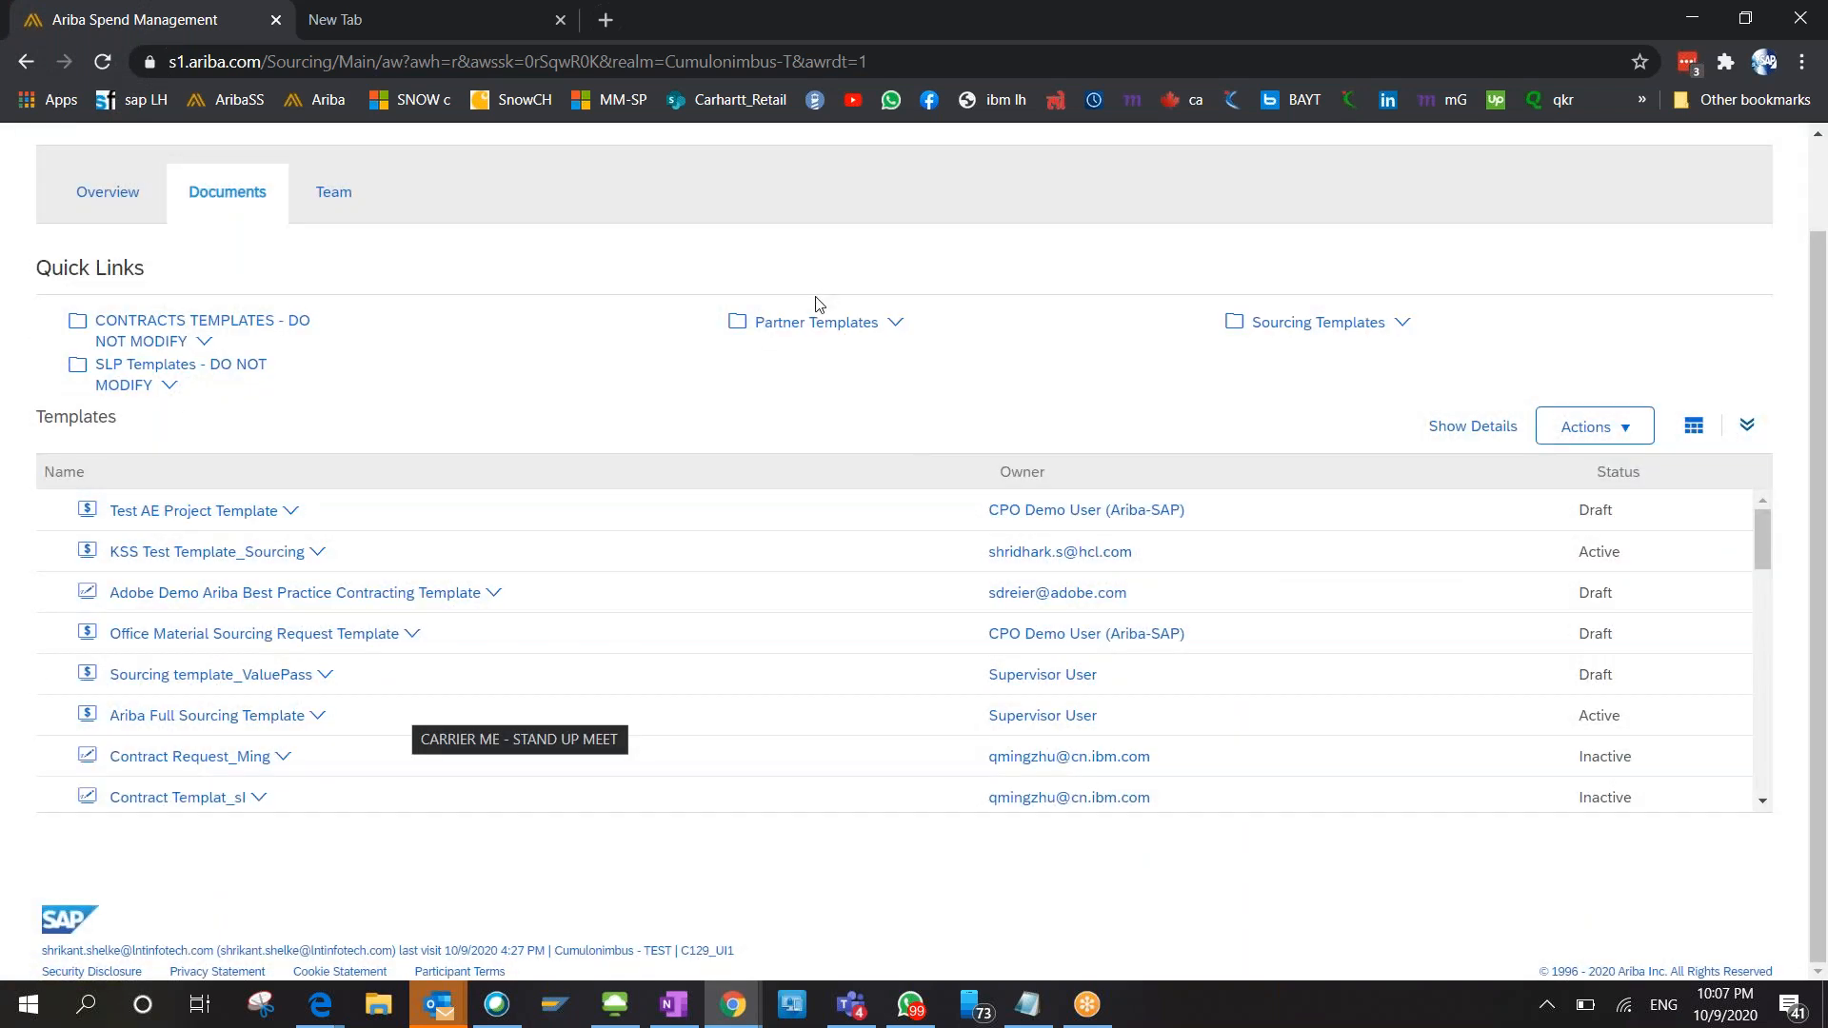
{"action": "left_click", "coordinate": [790, 323]}
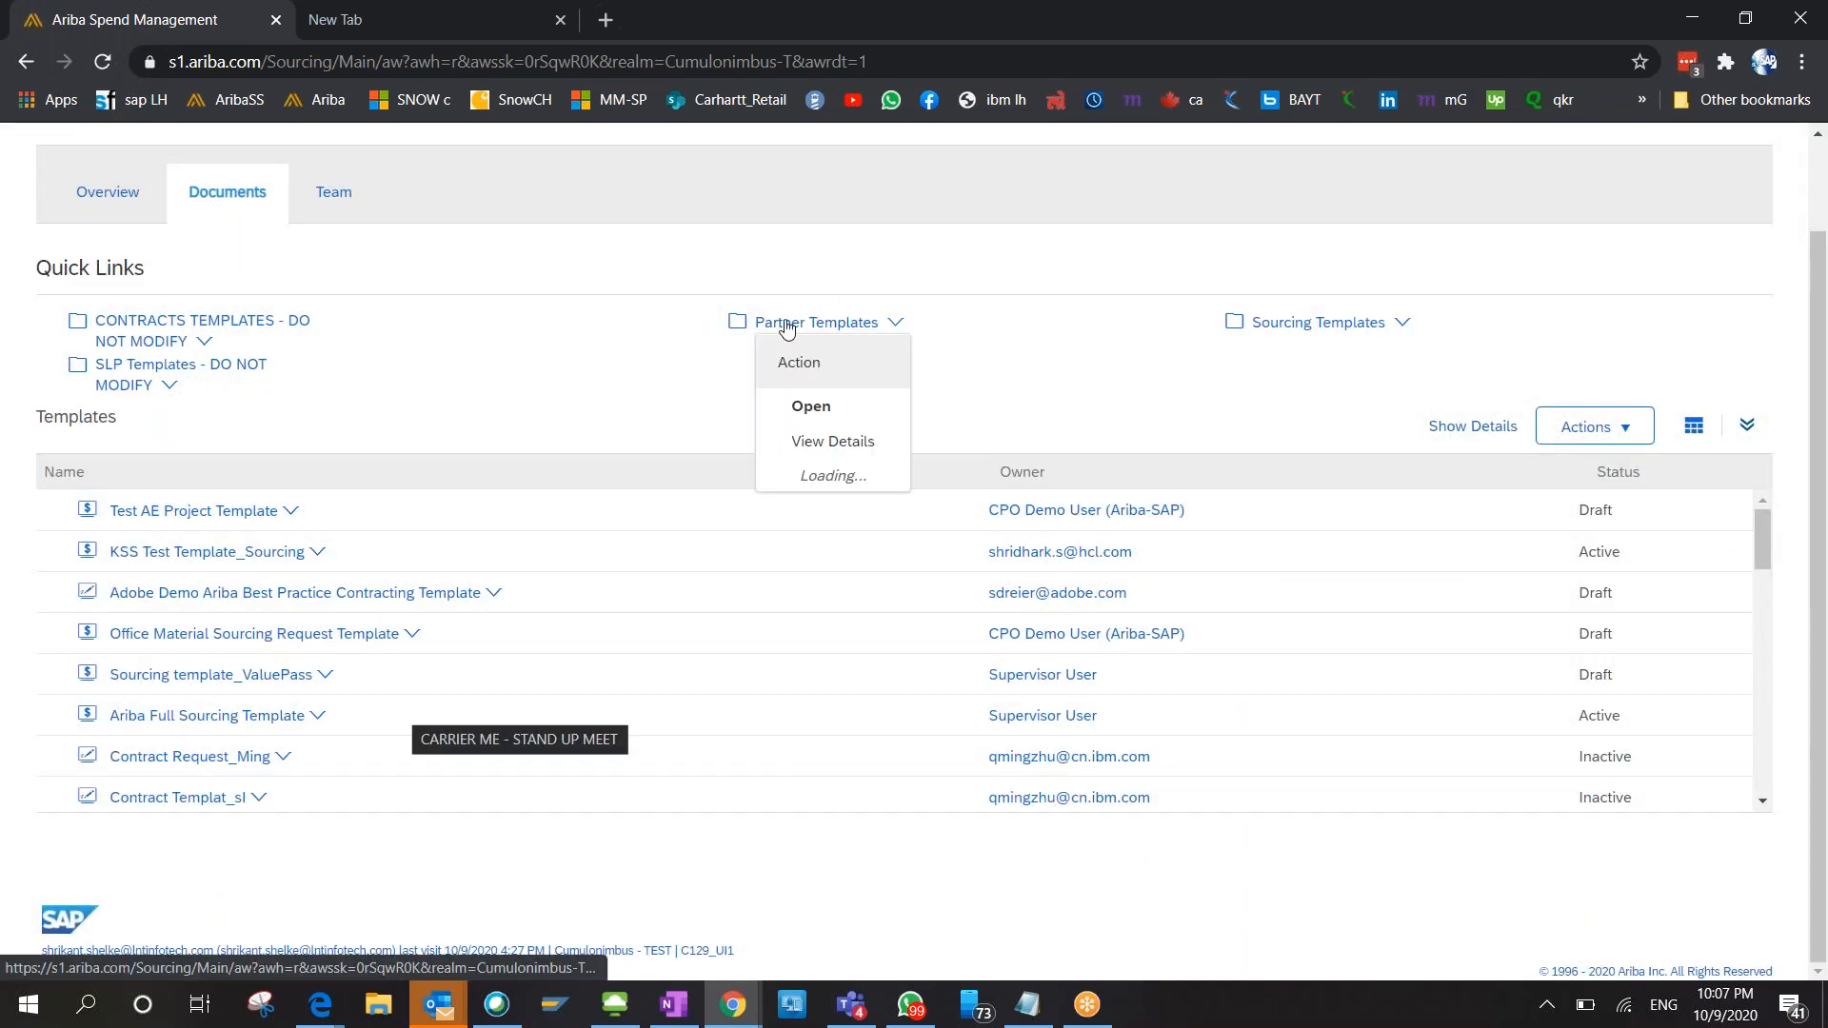
{"action": "left_click", "coordinate": [800, 406]}
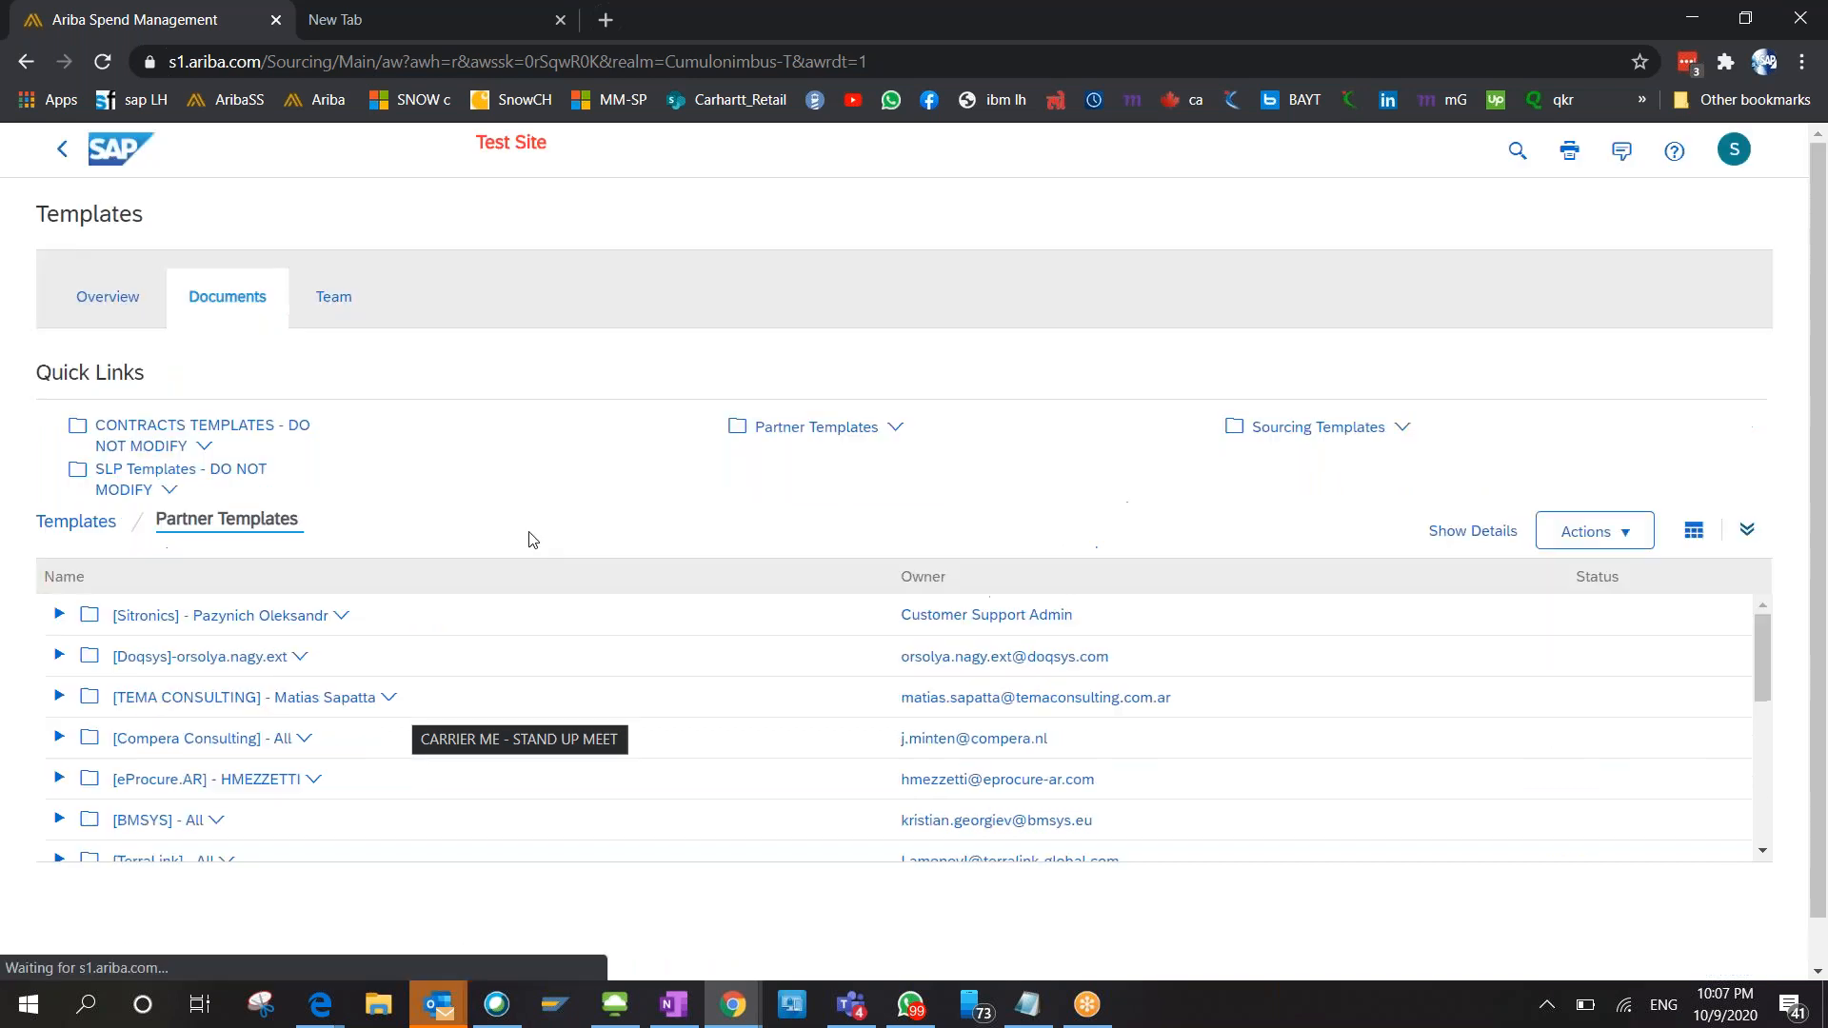
{"action": "scroll", "coordinate": [398, 727], "scroll_direction": "down", "scroll_amount": 5}
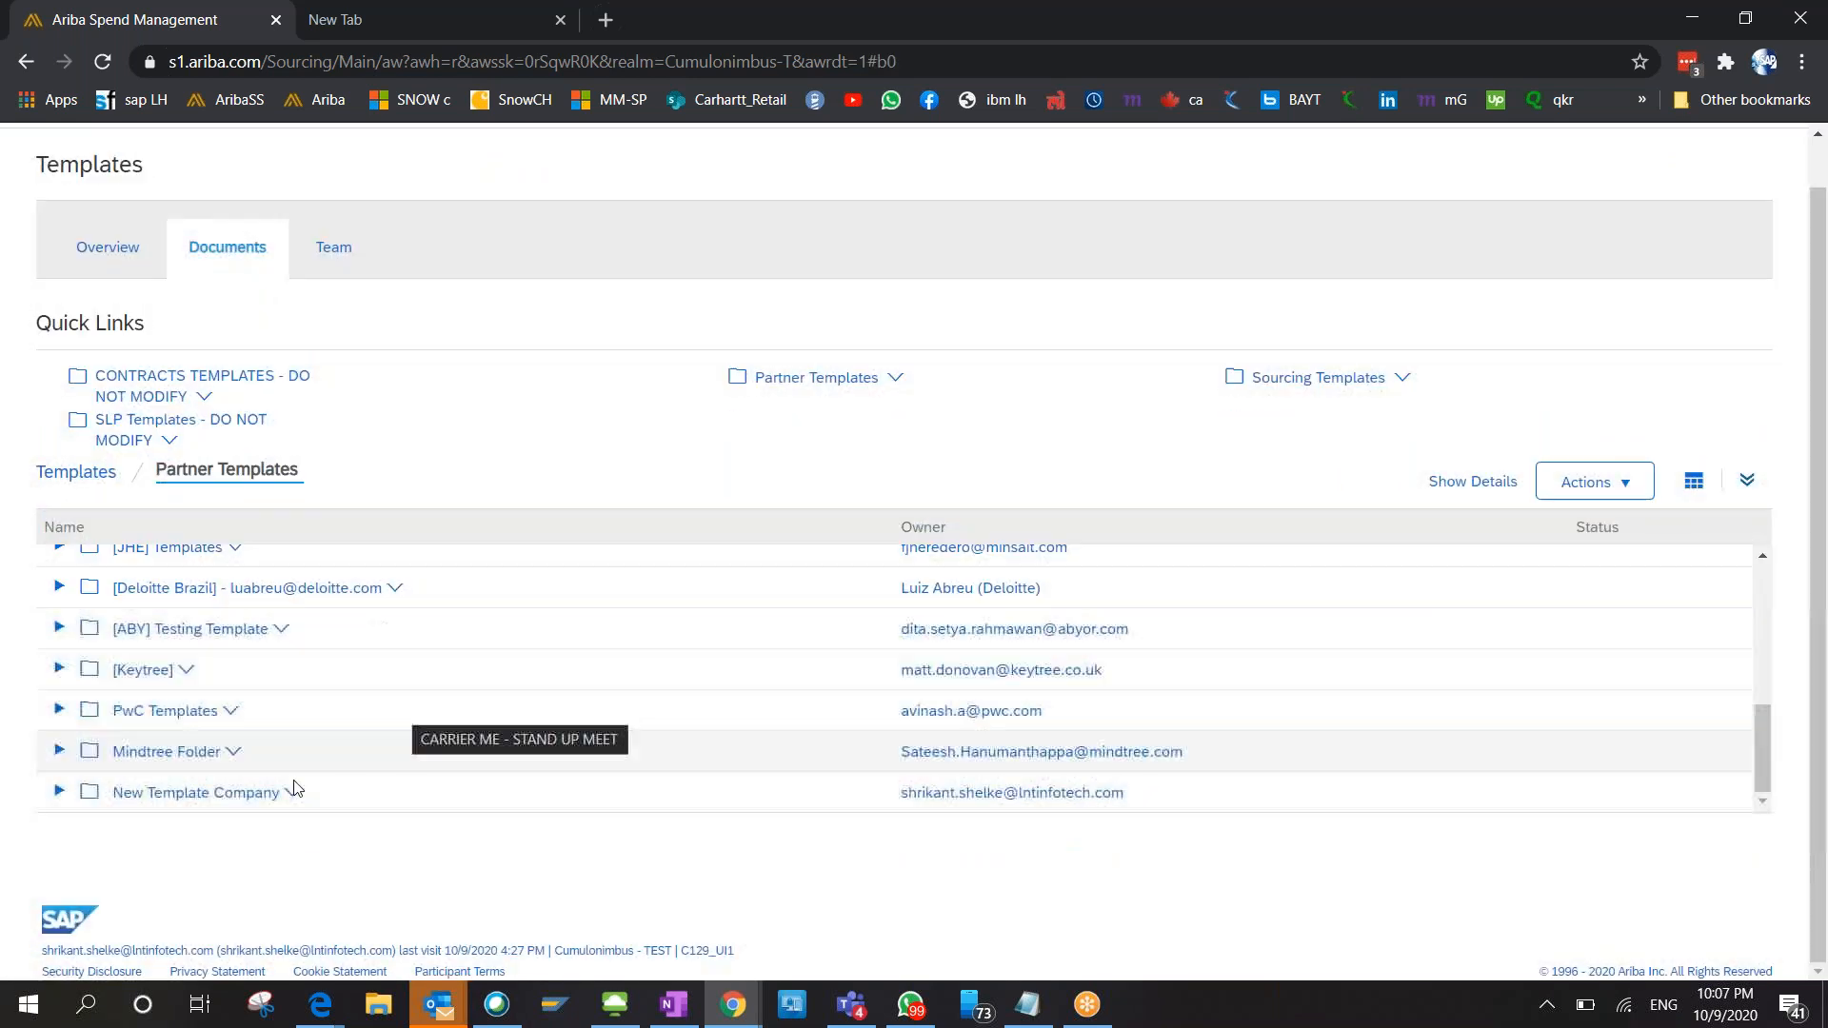
{"action": "left_click", "coordinate": [164, 800]}
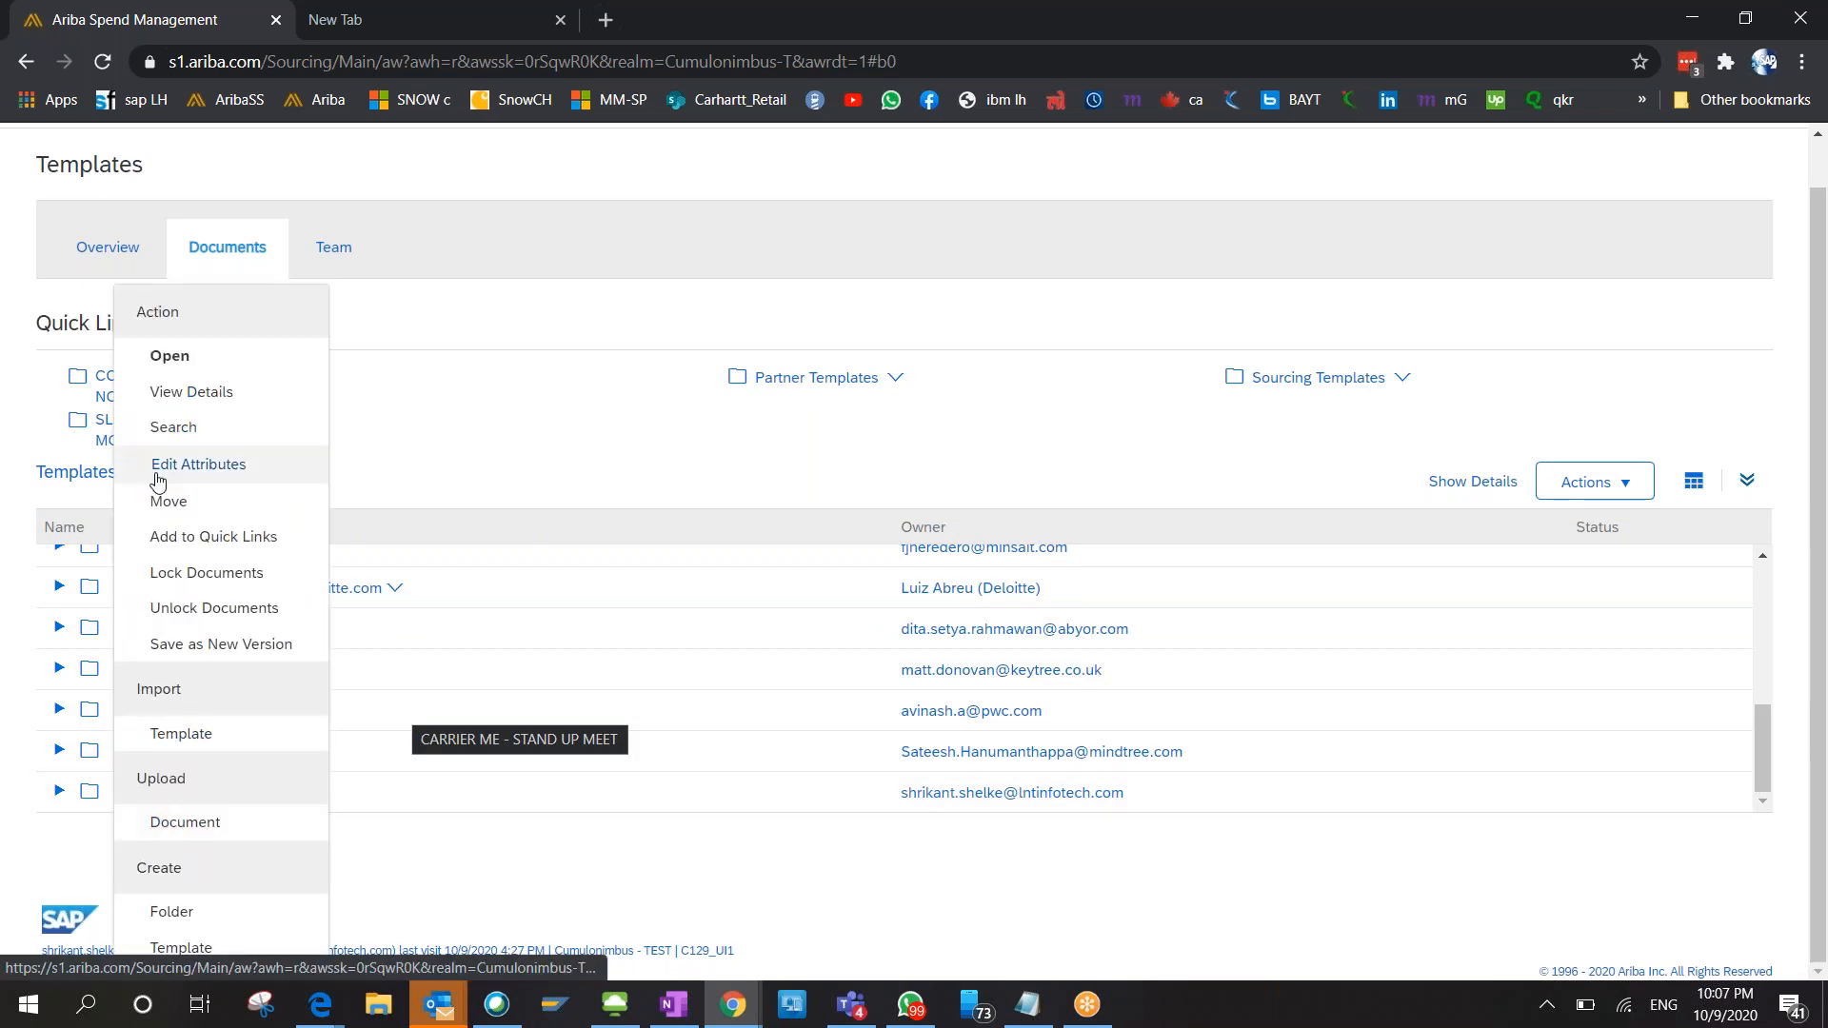
{"action": "left_click", "coordinate": [168, 359]}
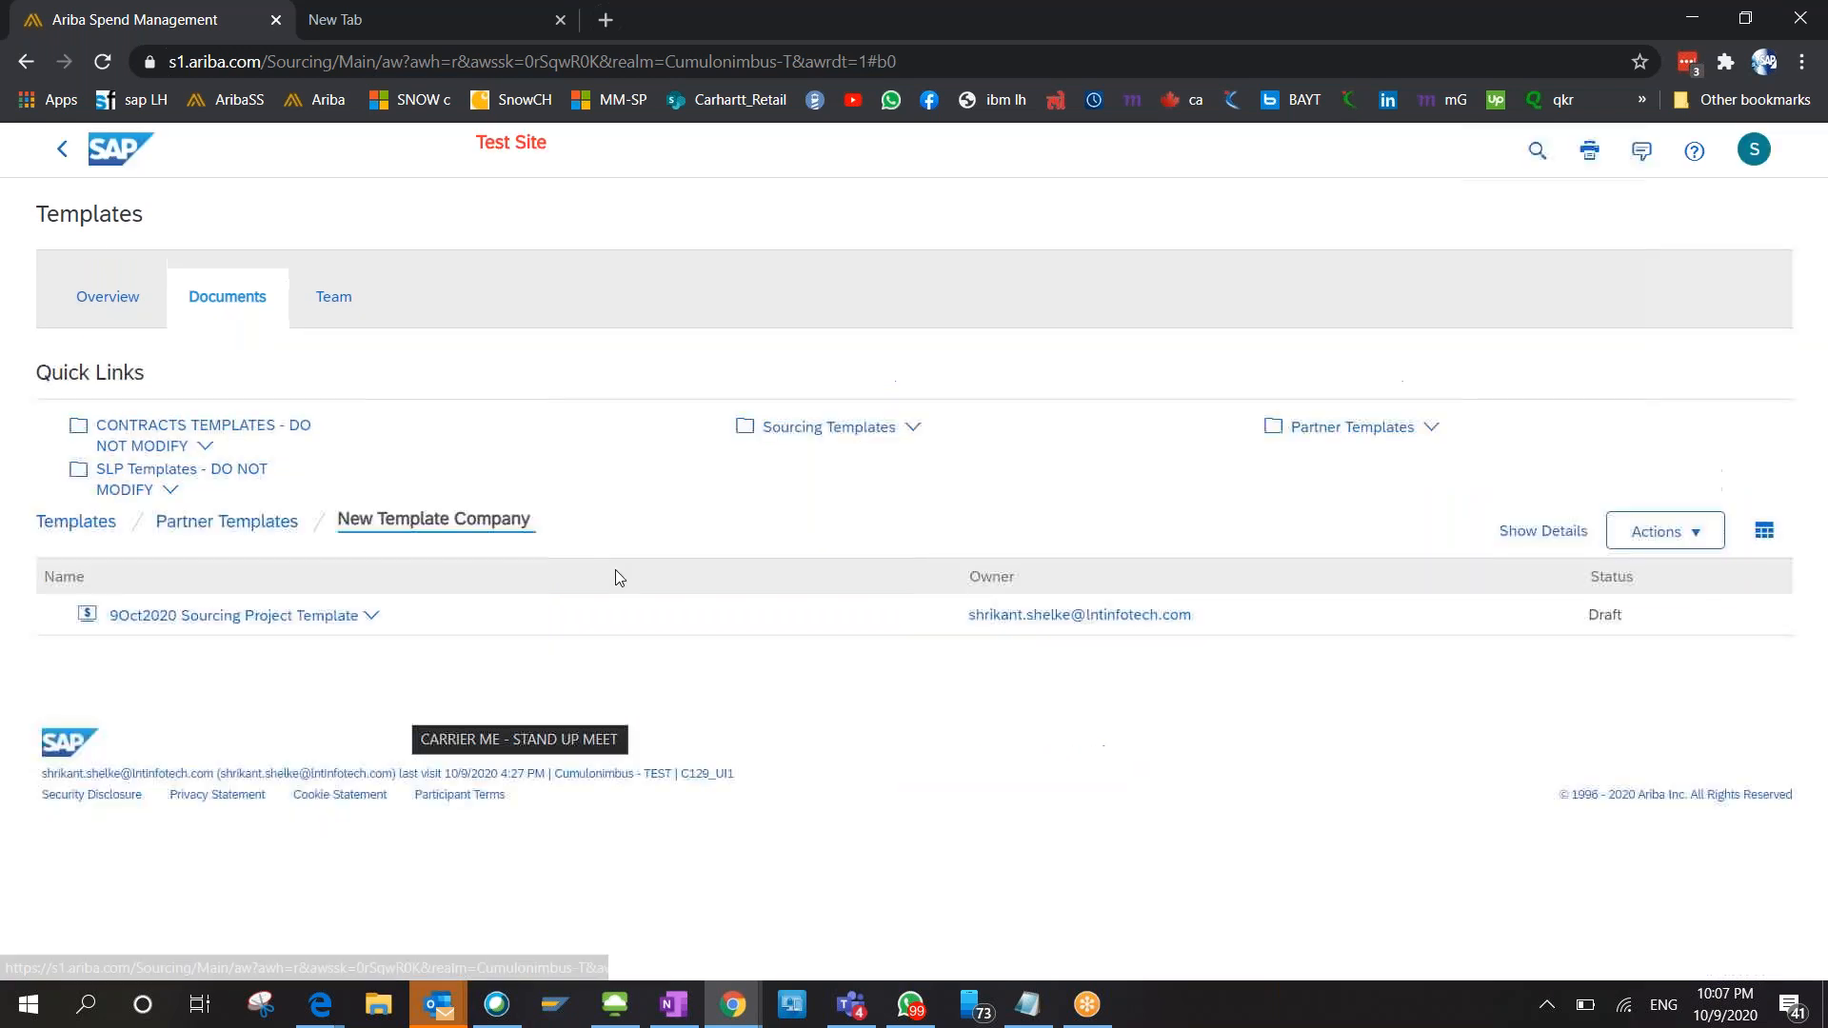
Open the 9Oct2020 Sourcing Project Template, publish it, and display its documents.
{"action": "left_click", "coordinate": [360, 616]}
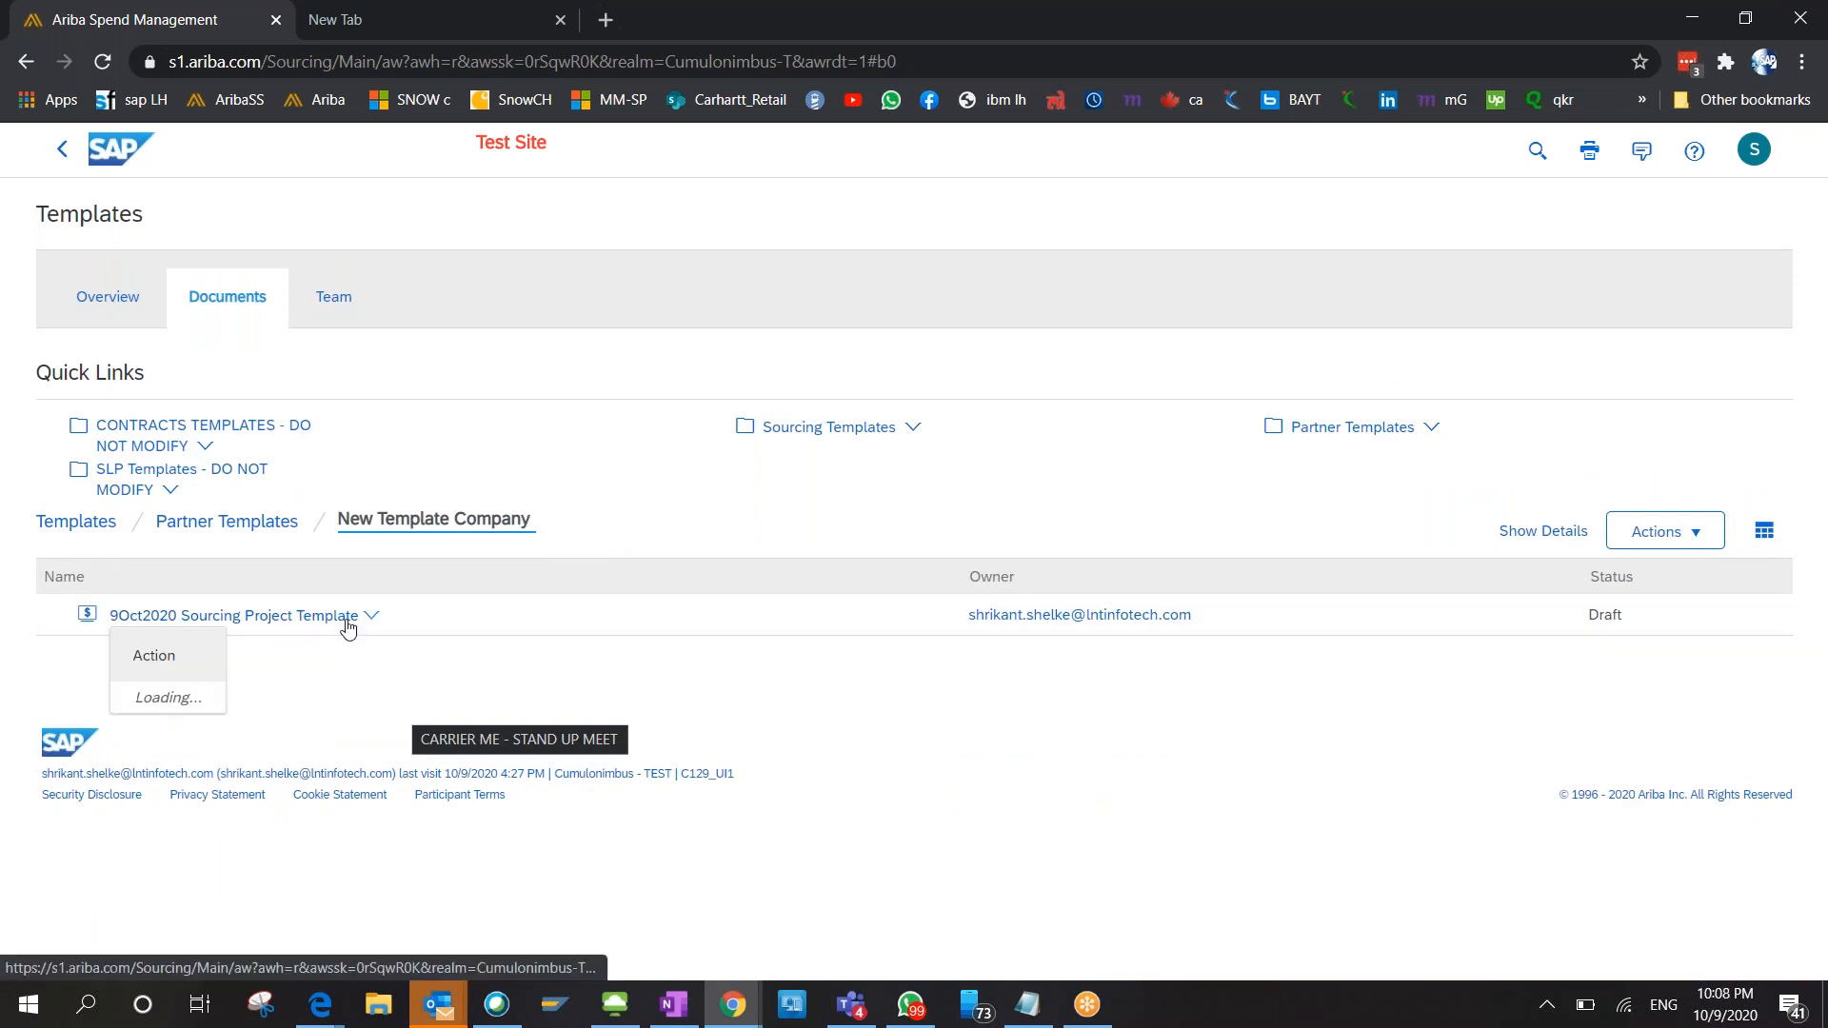
{"action": "left_click", "coordinate": [167, 699]}
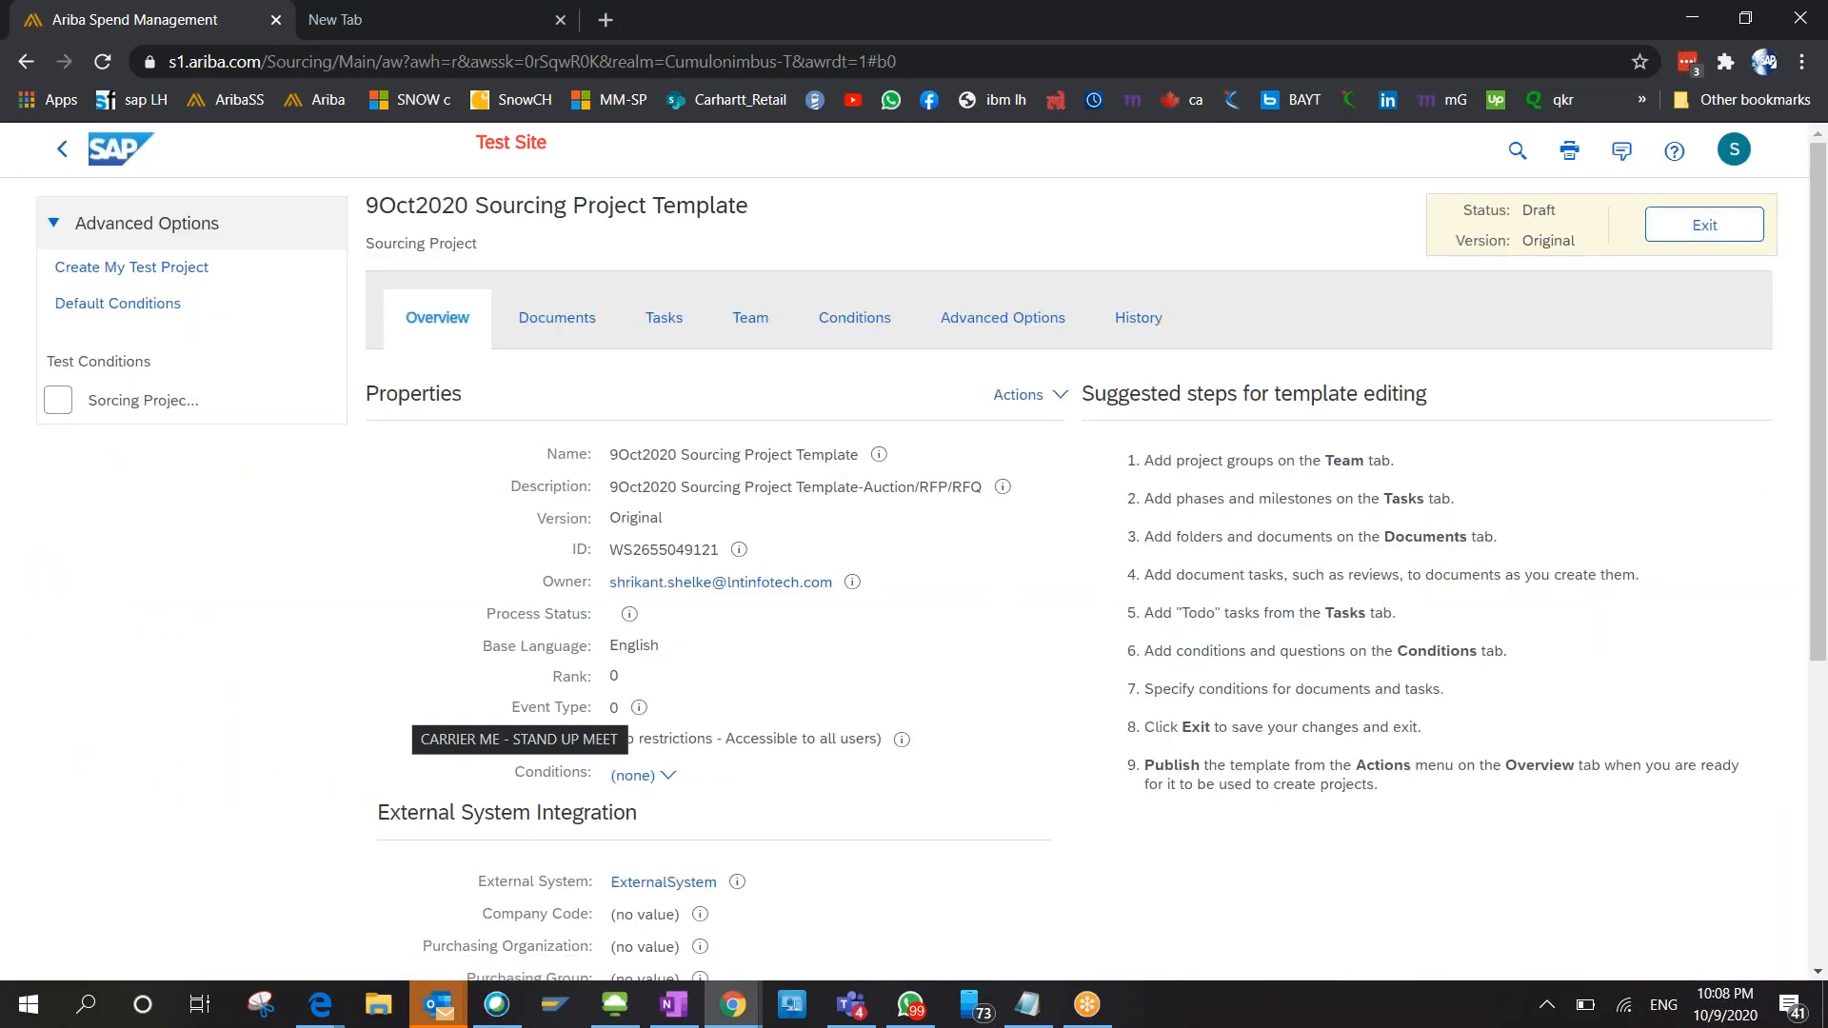
{"action": "left_click", "coordinate": [1023, 402]}
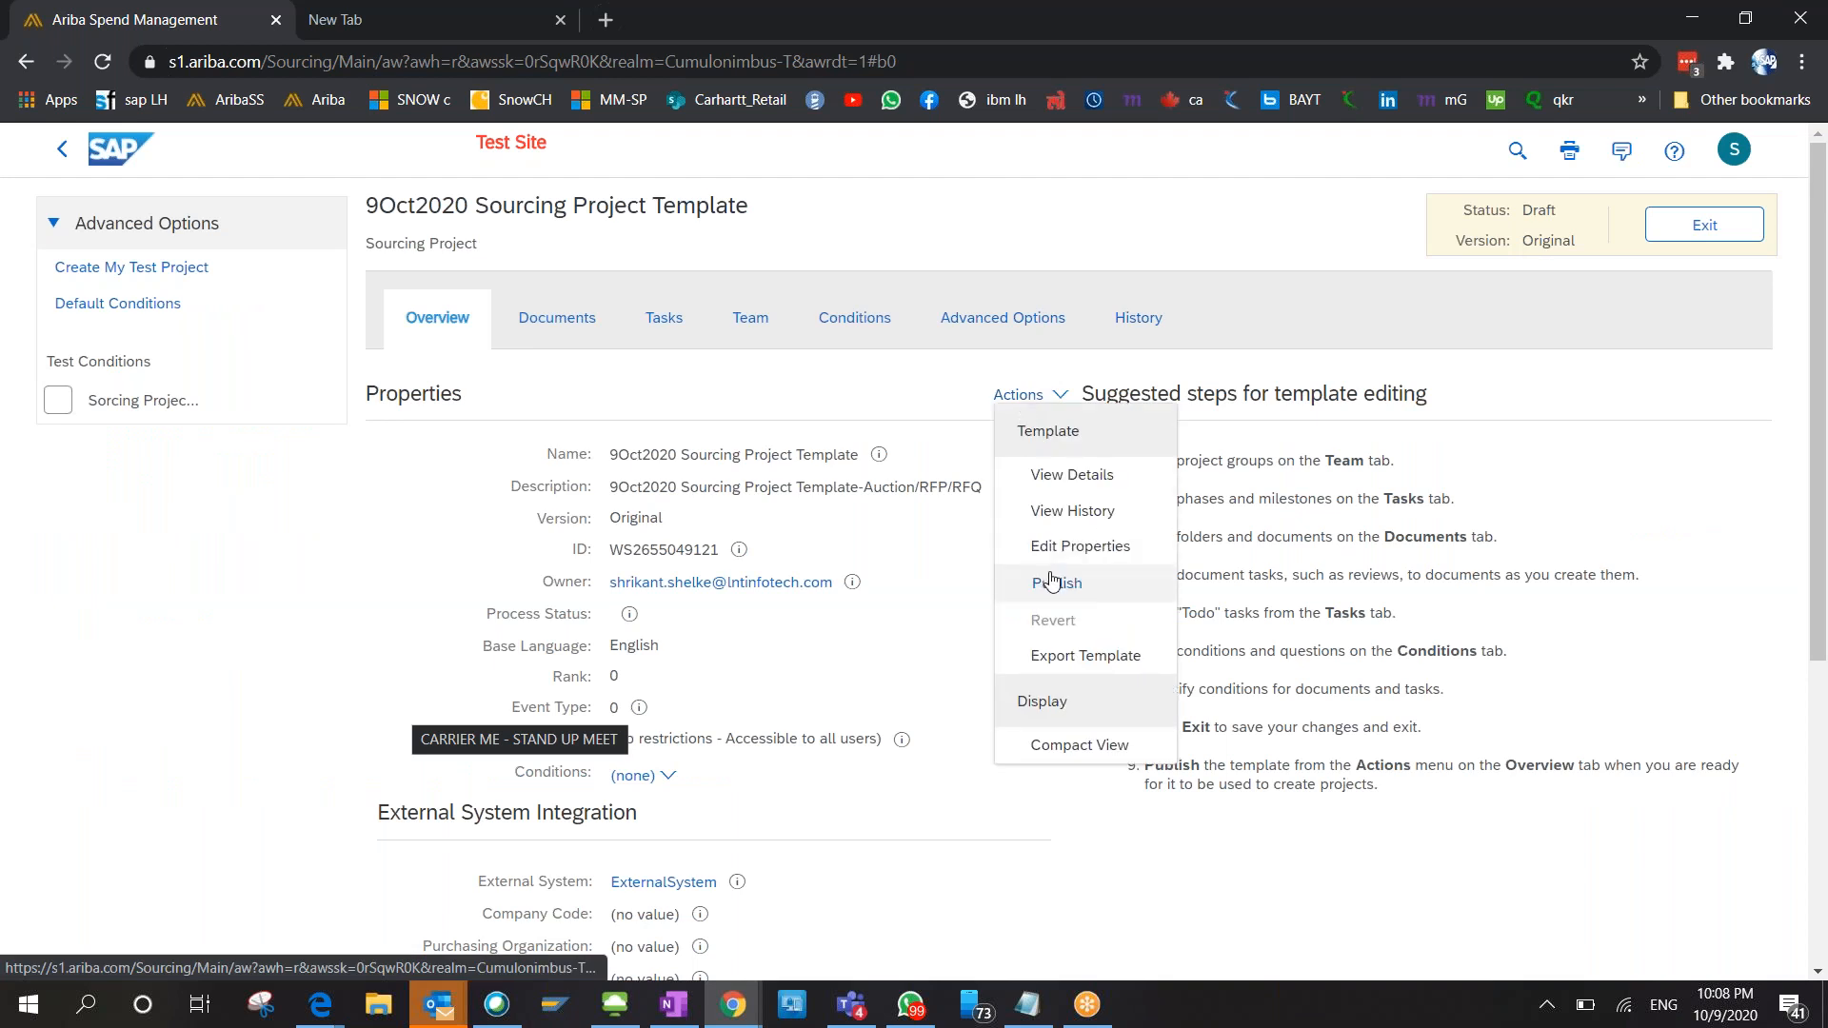
{"action": "left_click", "coordinate": [1051, 582]}
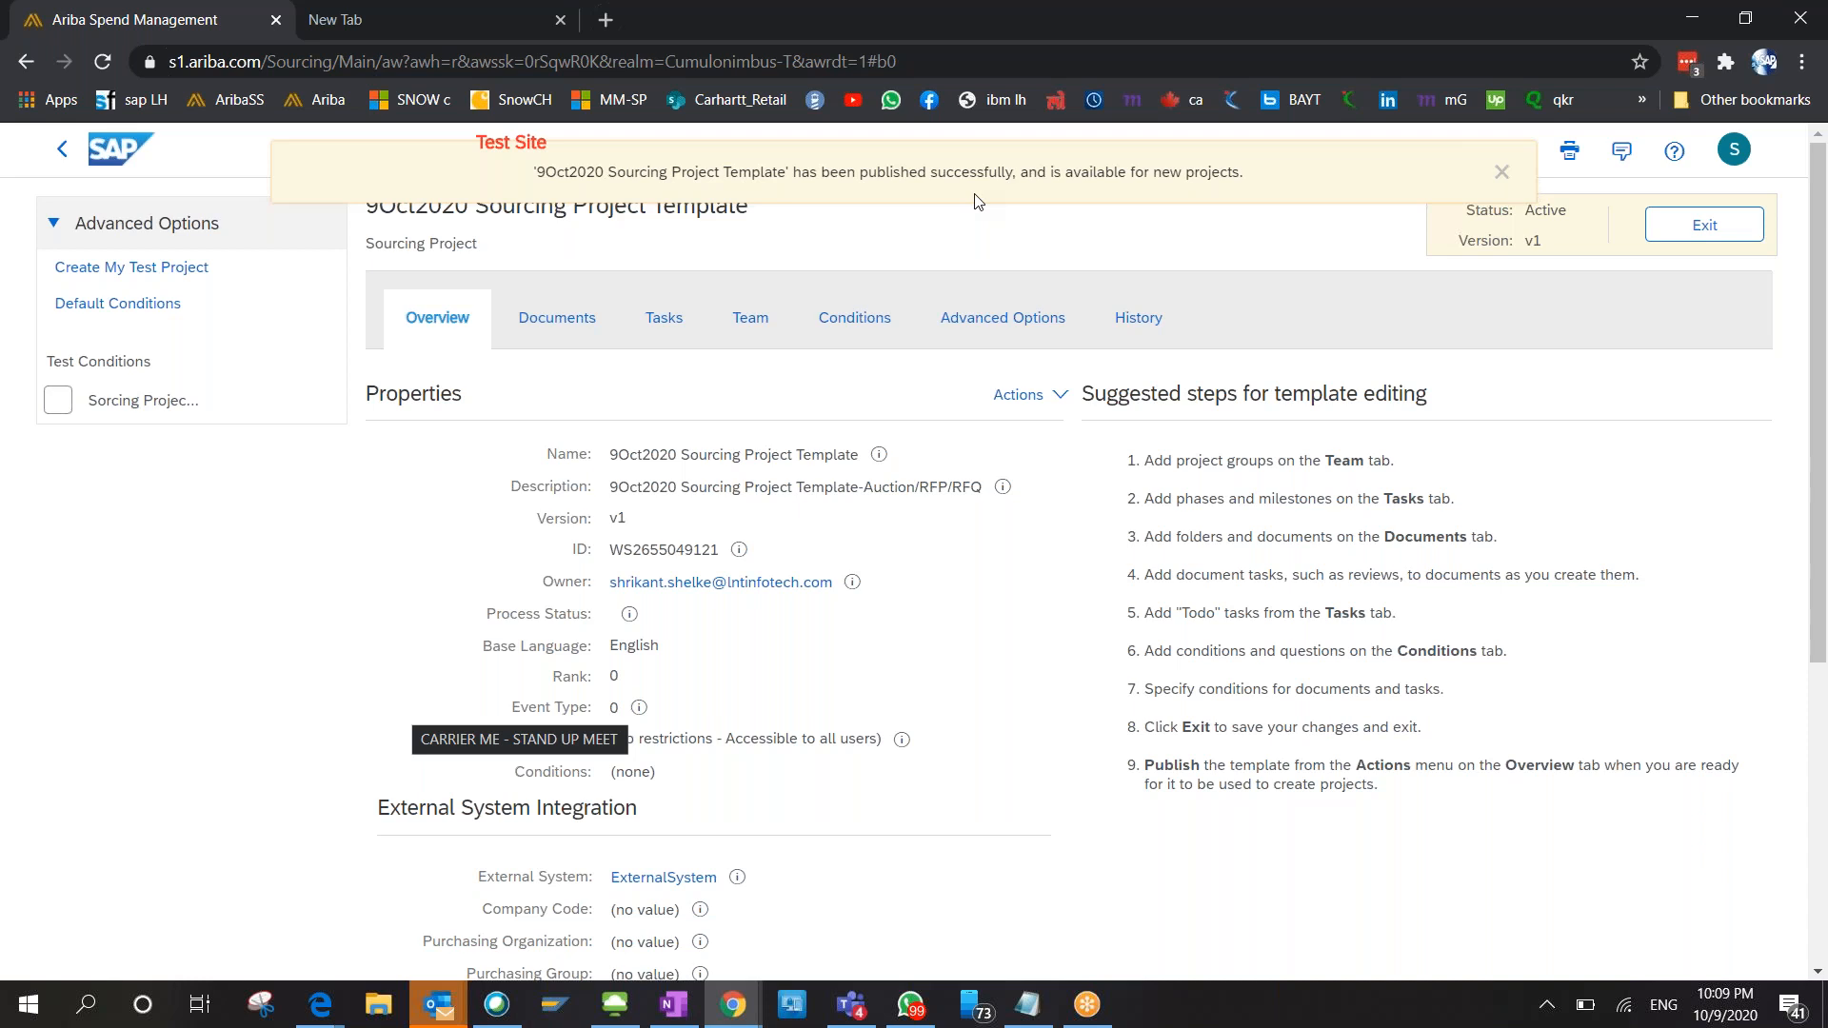
{"action": "left_click", "coordinate": [540, 308]}
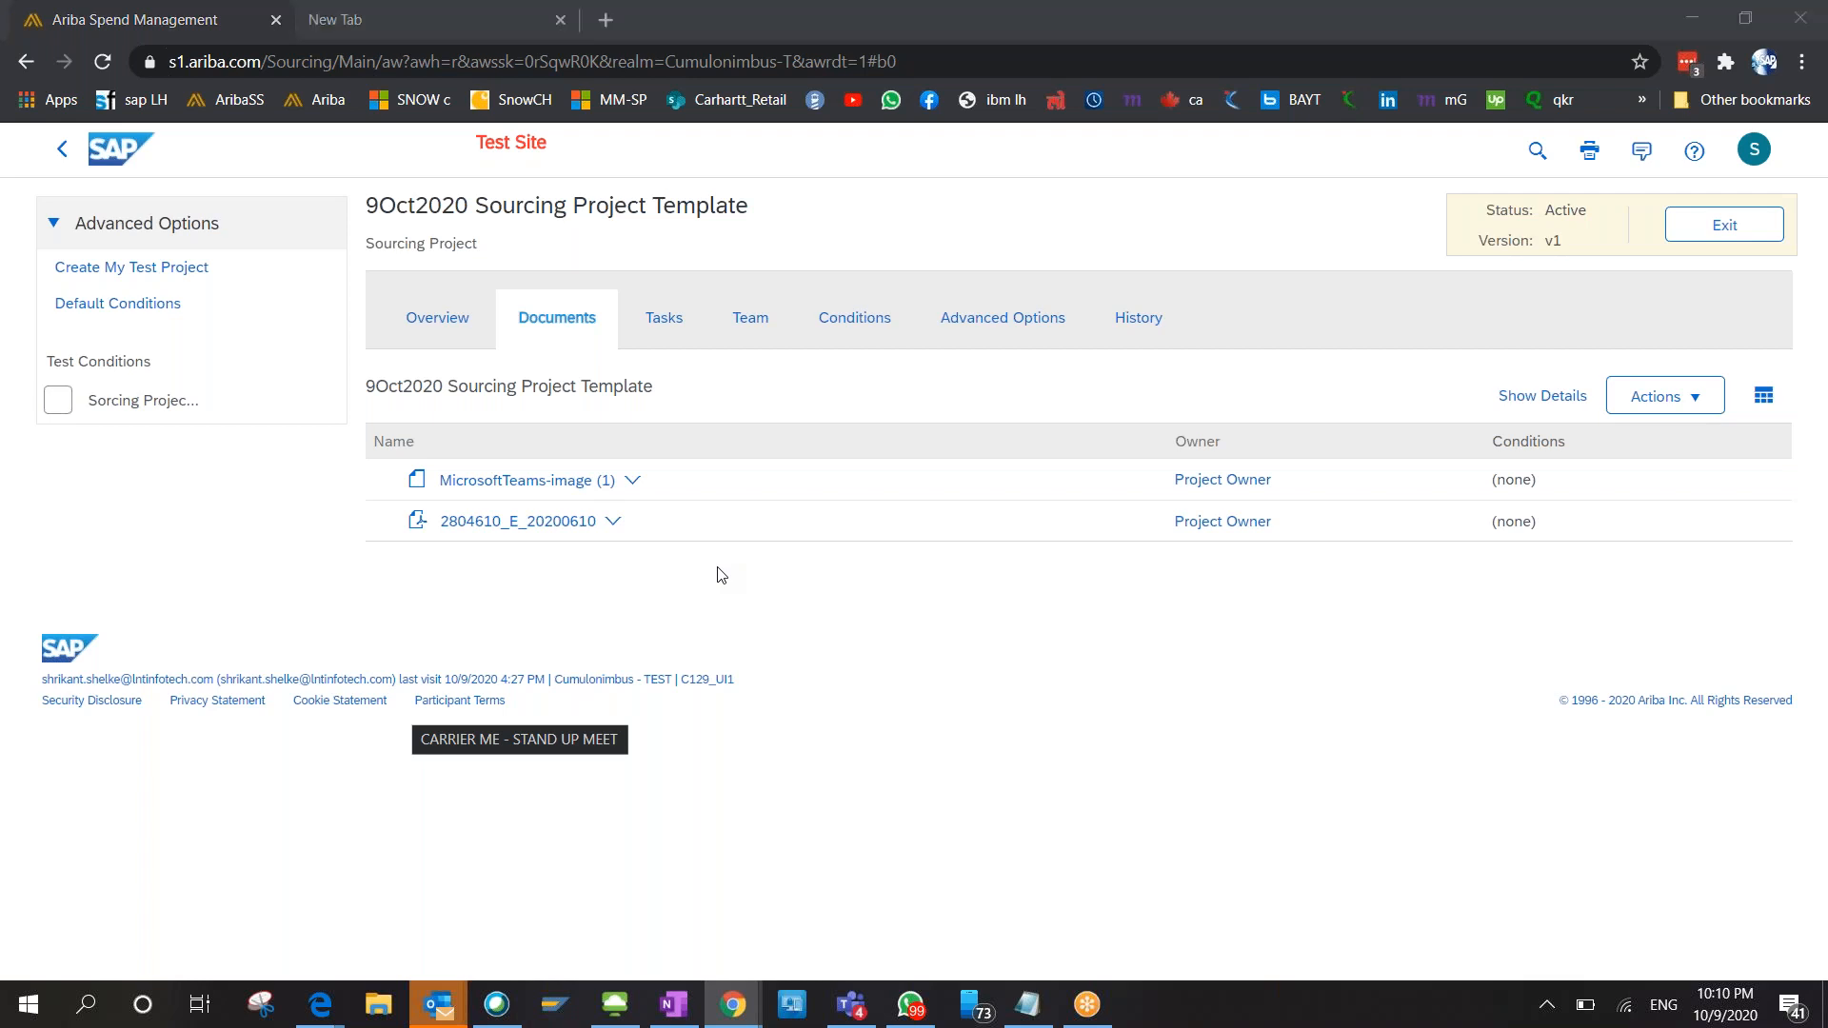
{"action": "key", "text": "alt+Tab"}
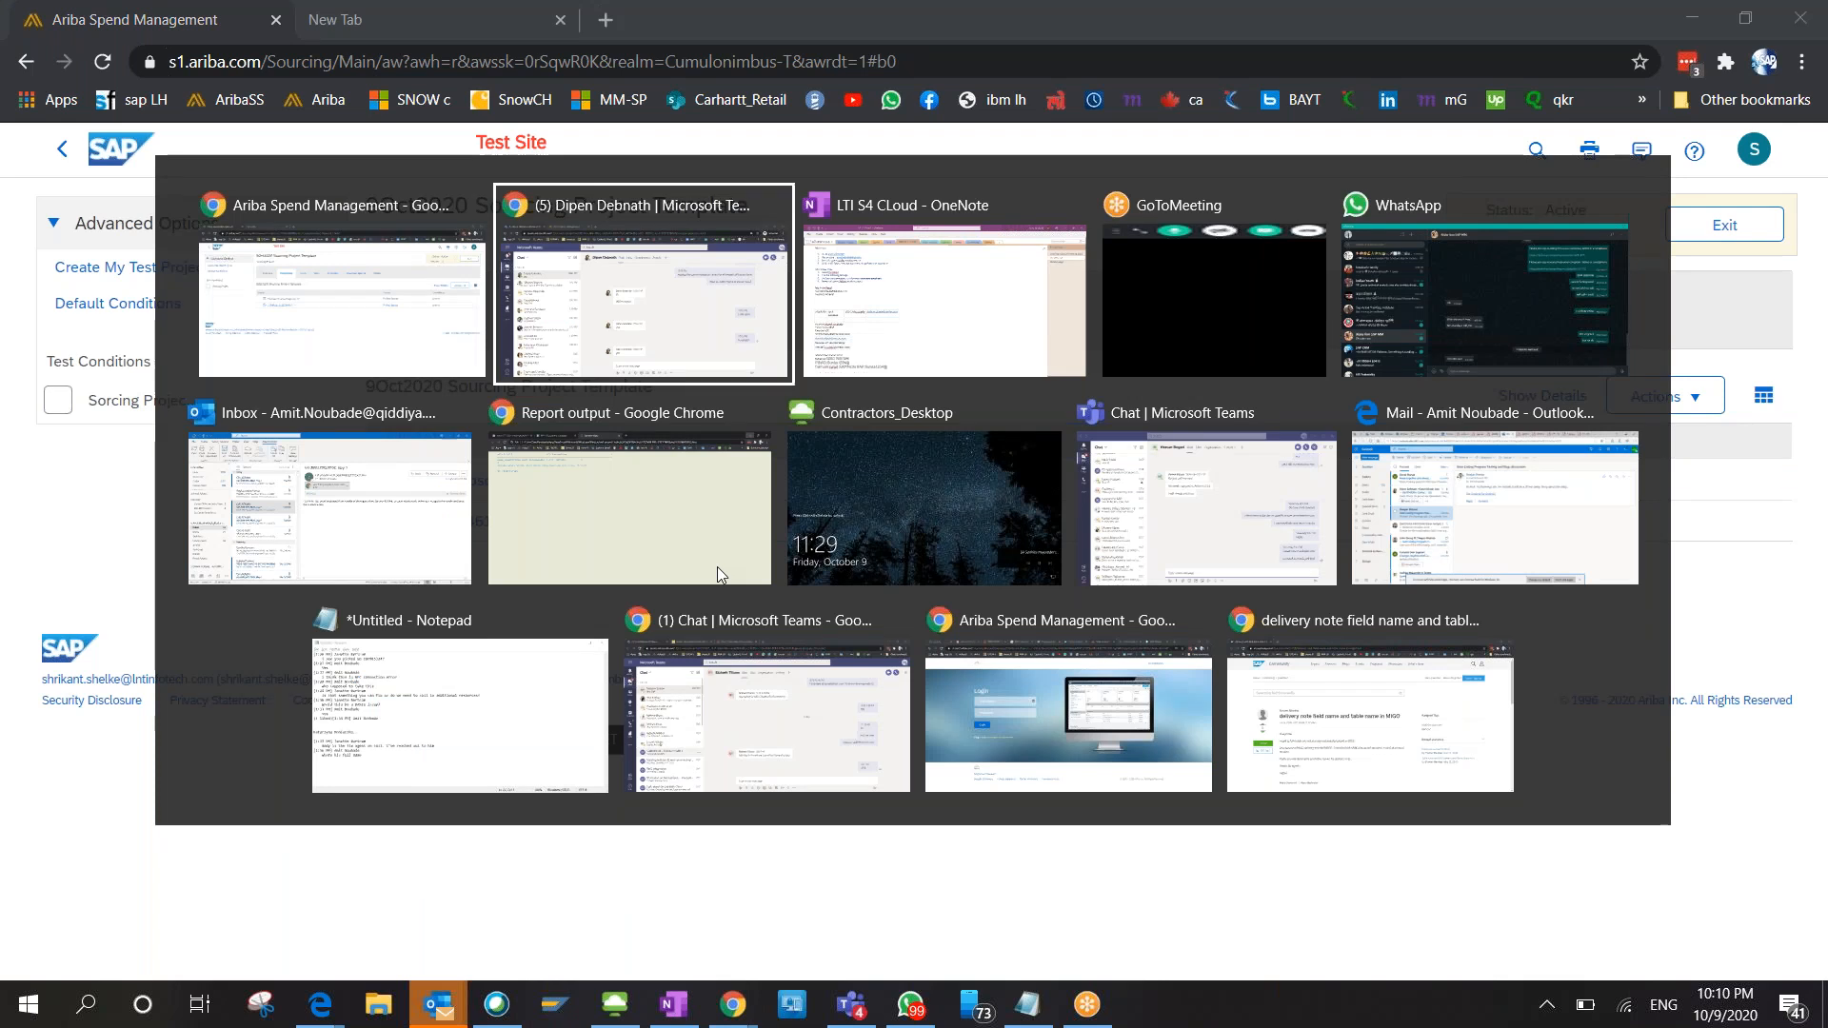
{"action": "key", "text": "alt+shift+Tab"}
{"action": "key", "text": "alt+shift+Tab"}
{"action": "key", "text": "alt+Tab"}
{"action": "key", "text": "alt+Tab"}
{"action": "key", "text": "alt+shift+Tab"}
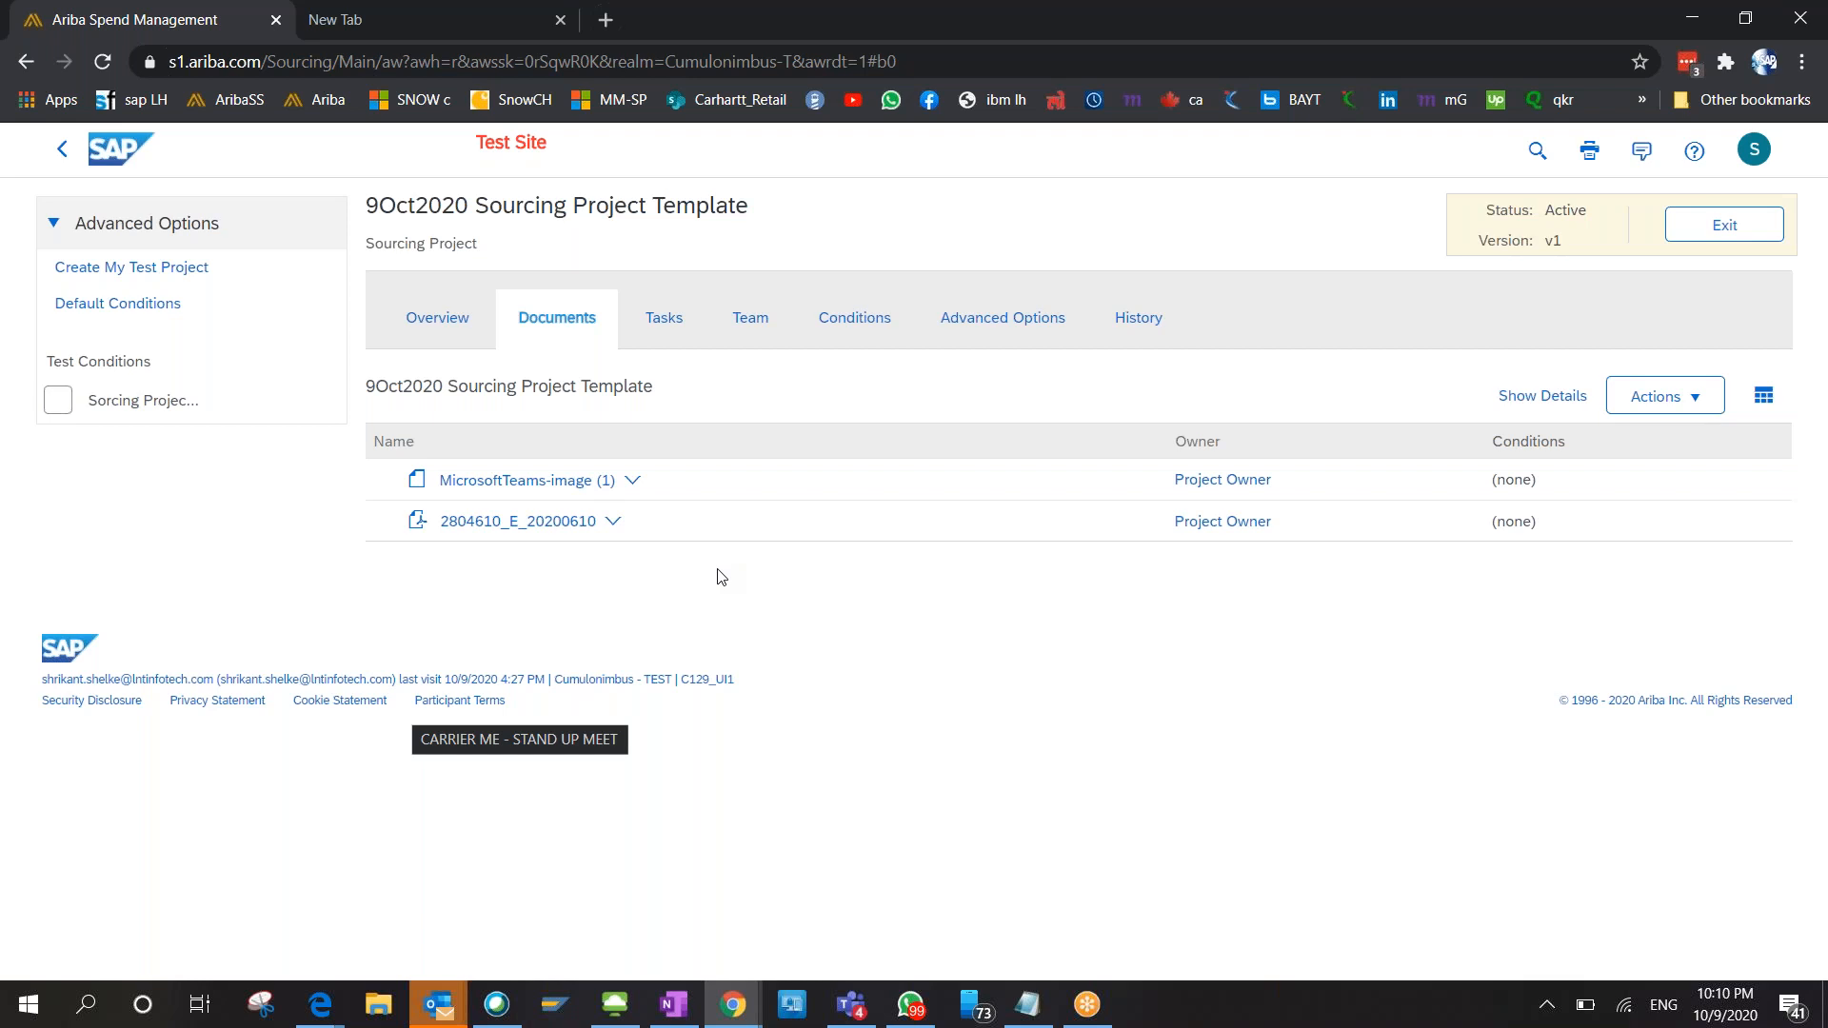
{"action": "left_click", "coordinate": [787, 971]}
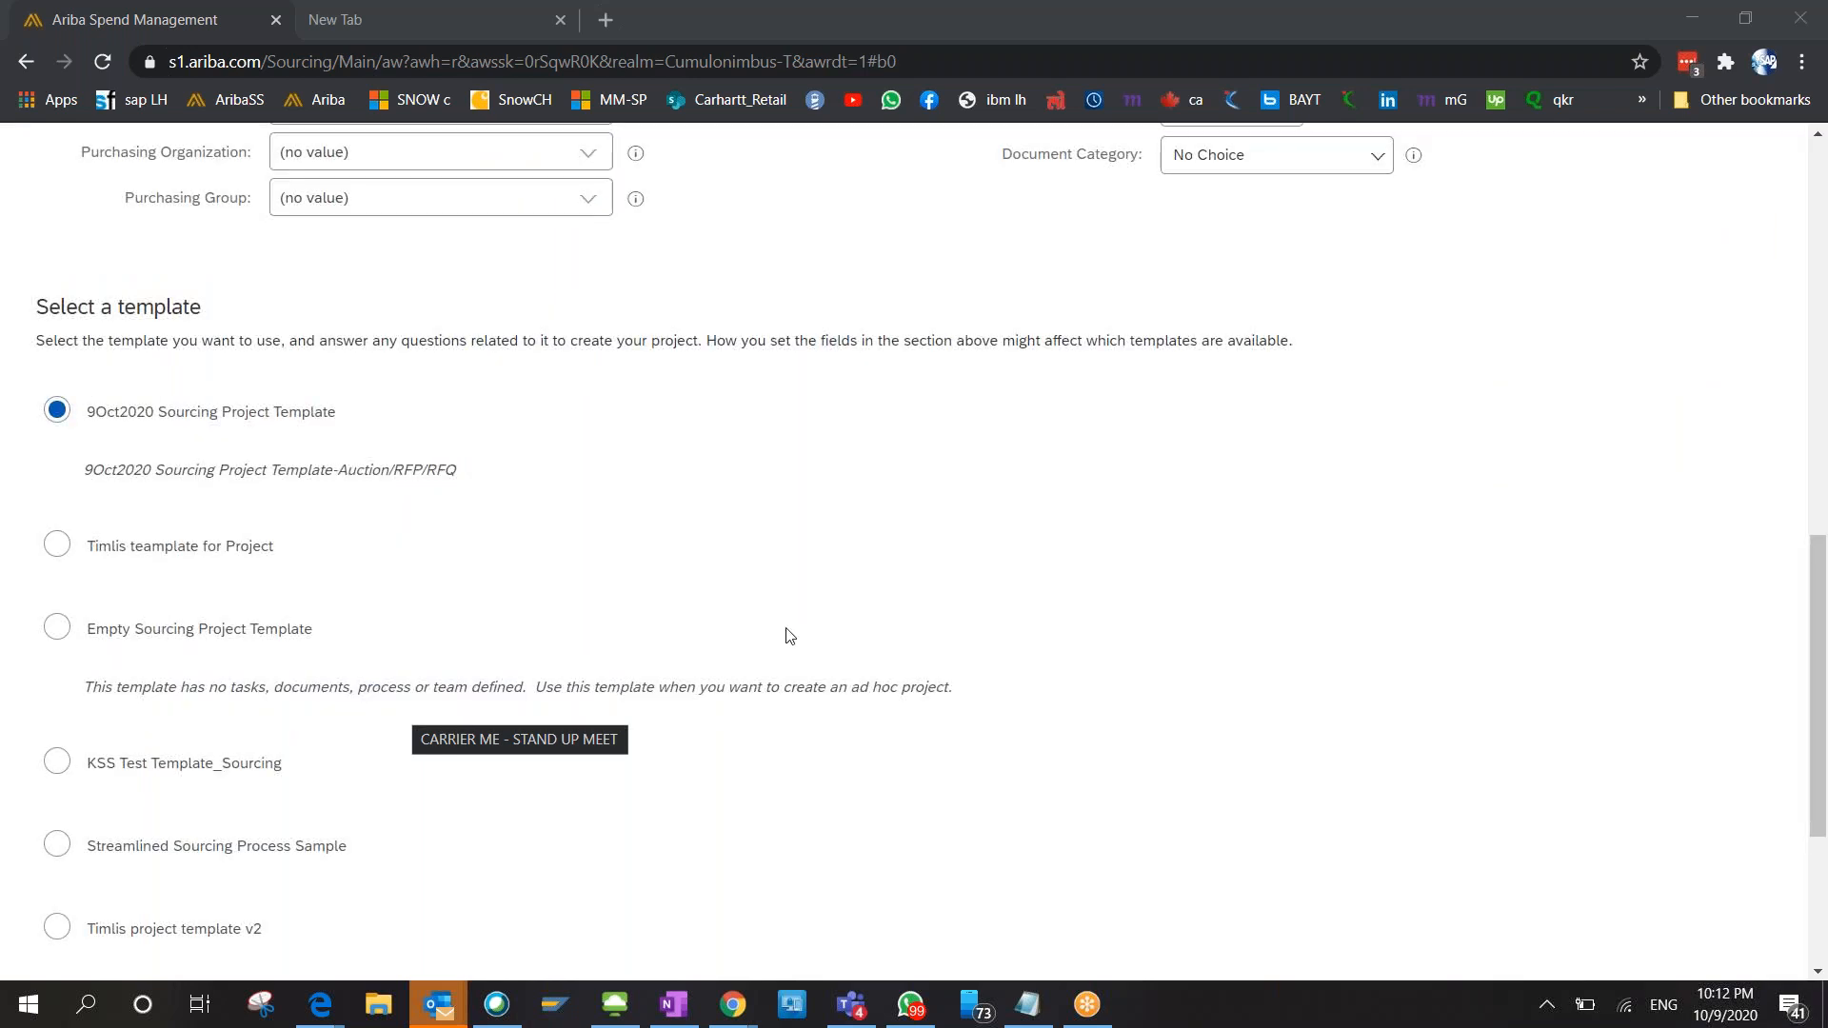
Review the fields of the Create Sourcing Project form and its selectable templates, including the 9Oct2020 Sourcing Project Template.
{"action": "scroll", "coordinate": [790, 636], "scroll_direction": "up", "scroll_amount": 10}
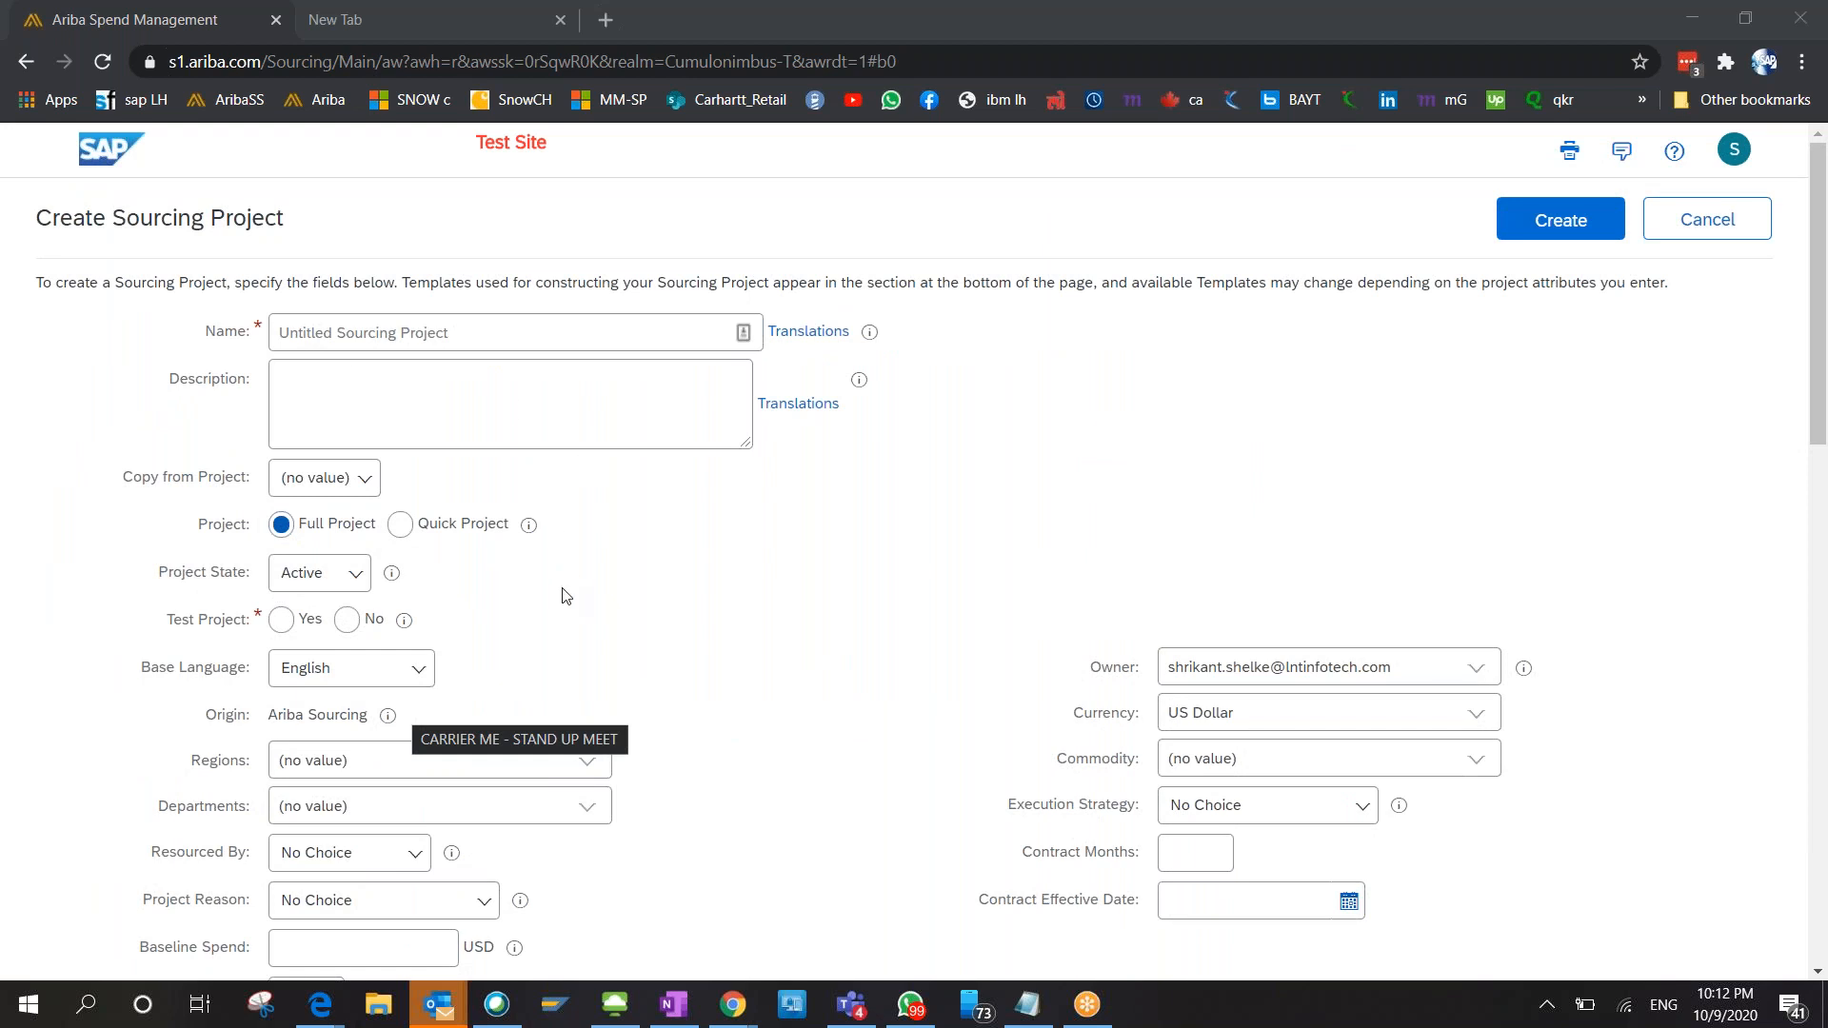
{"action": "scroll", "coordinate": [562, 596], "scroll_direction": "down", "scroll_amount": 8}
{"action": "scroll", "coordinate": [563, 596], "scroll_direction": "down", "scroll_amount": 5}
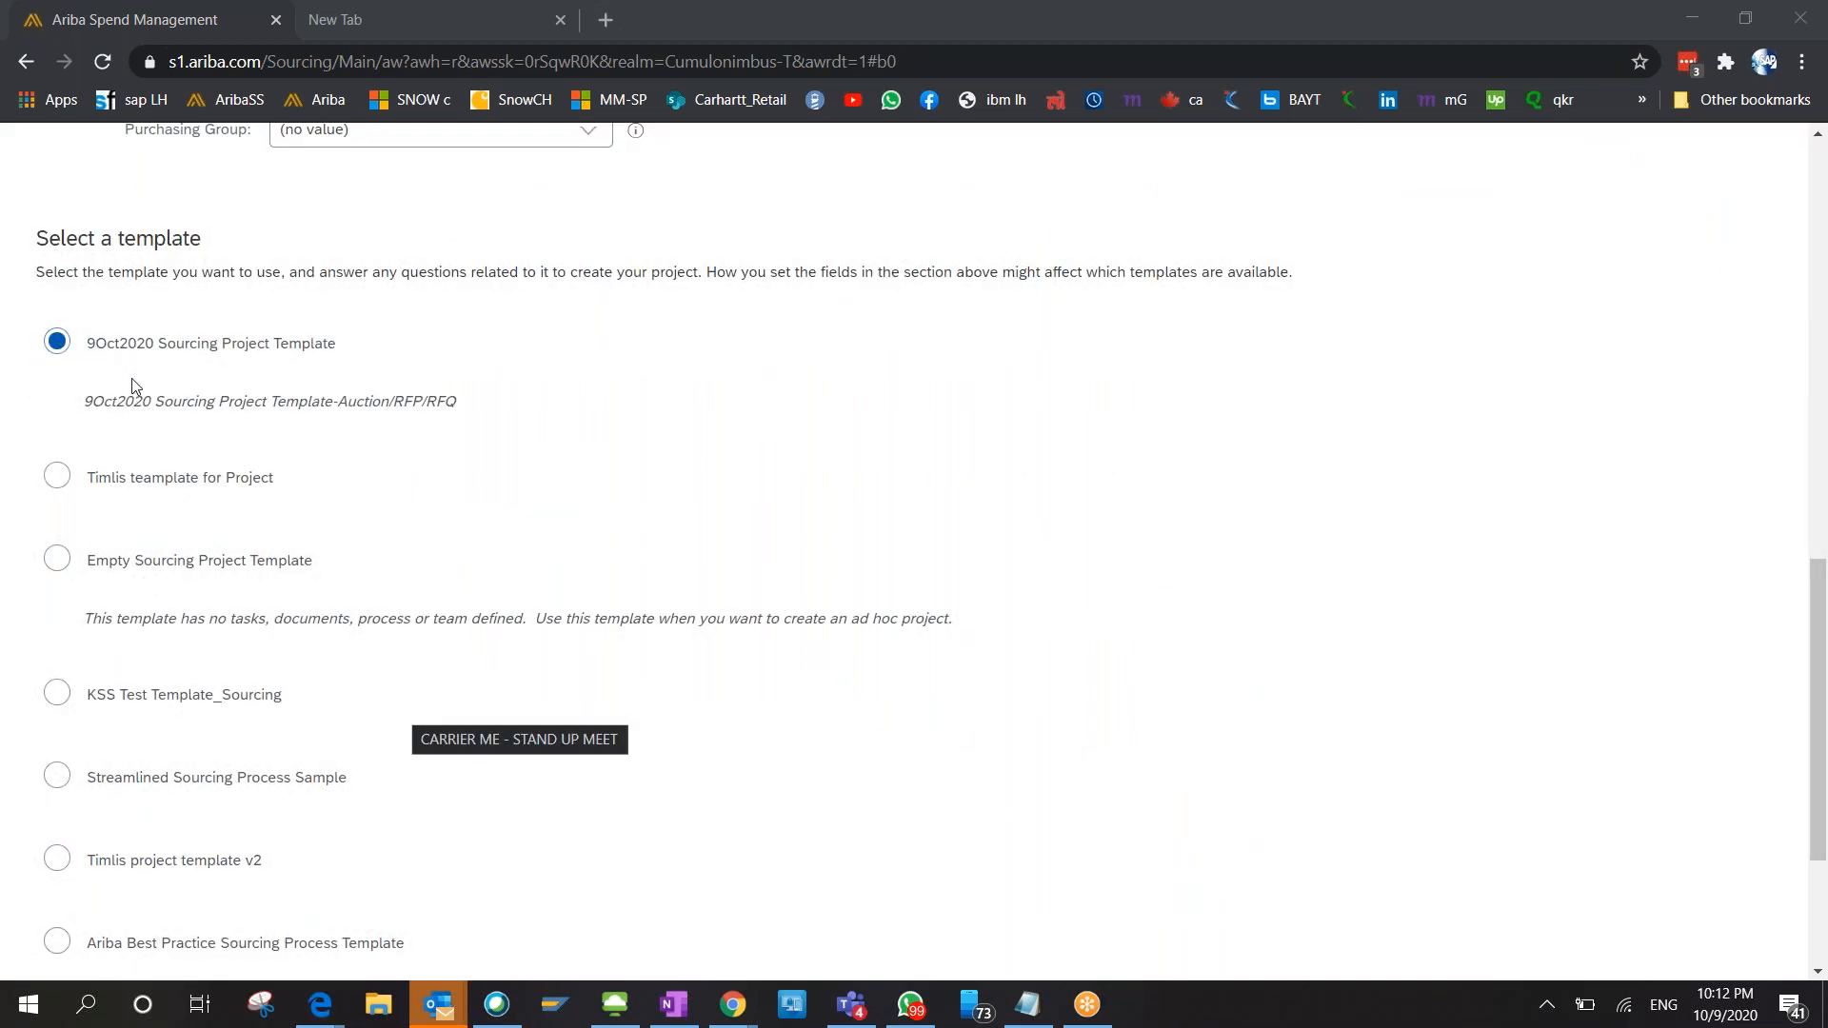
{"action": "left_click", "coordinate": [98, 340]}
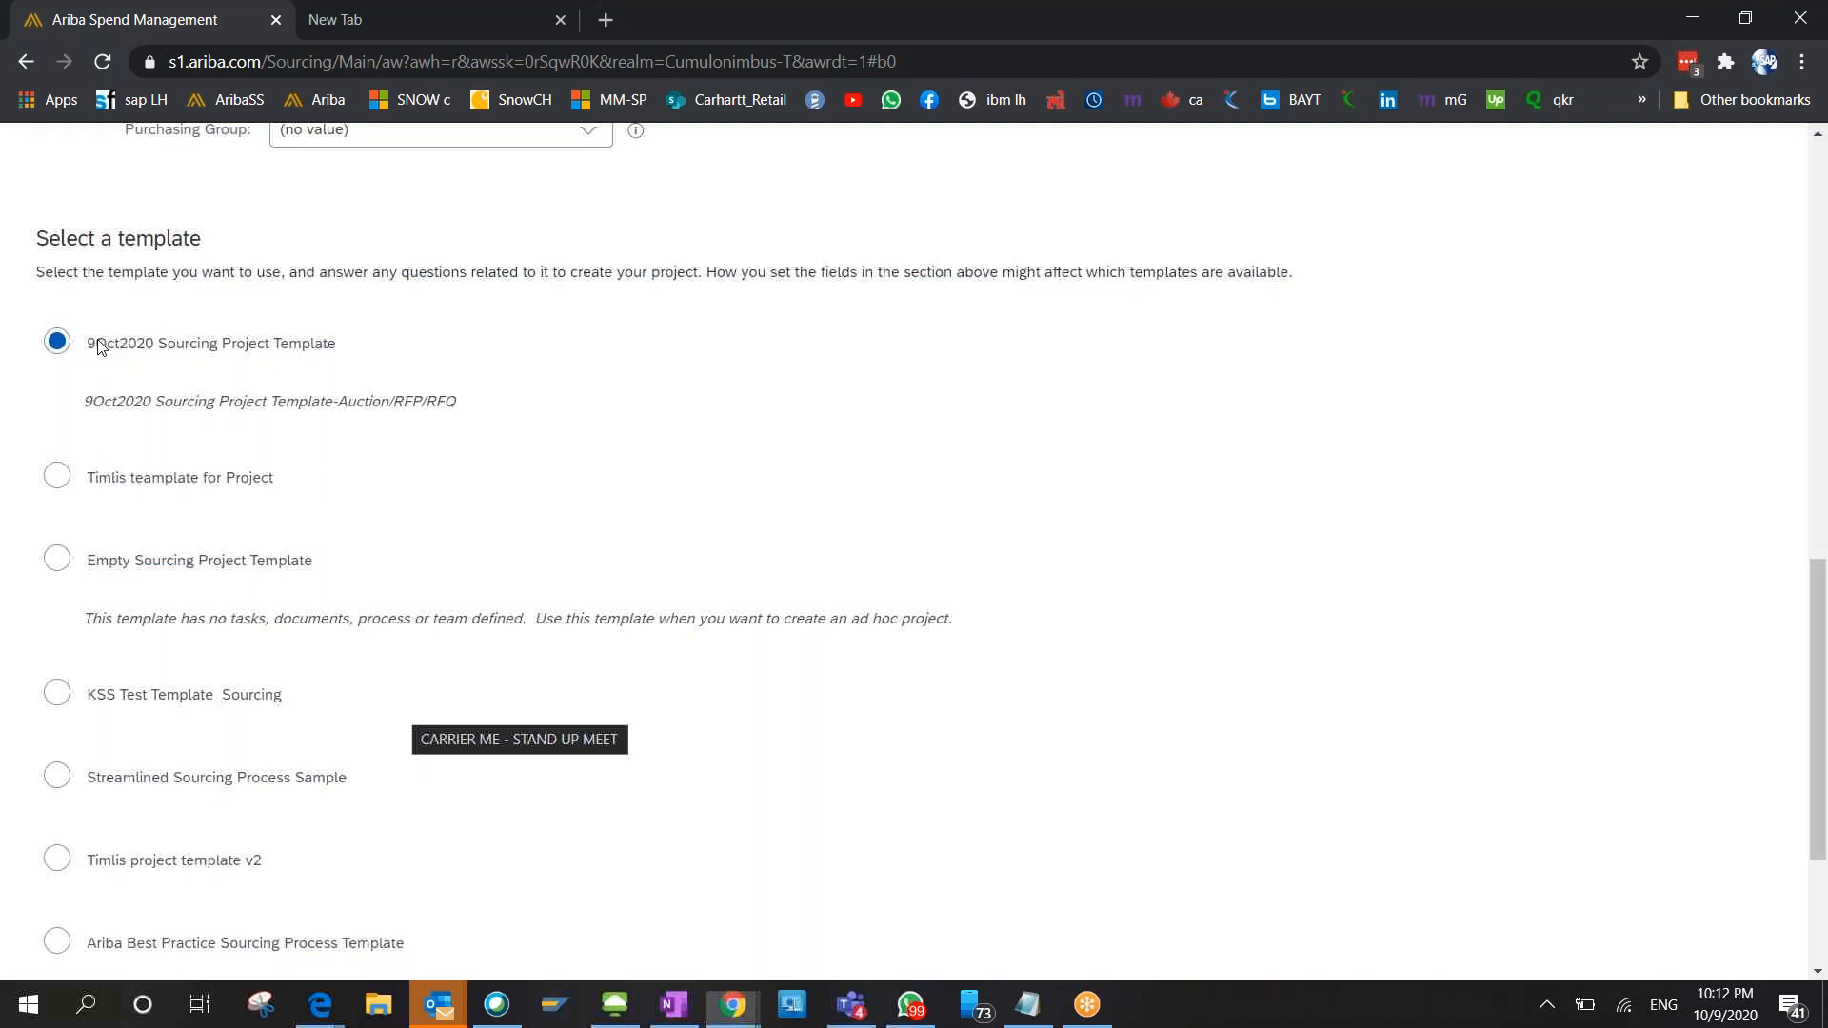
{"action": "scroll", "coordinate": [457, 567], "scroll_direction": "down", "scroll_amount": 3}
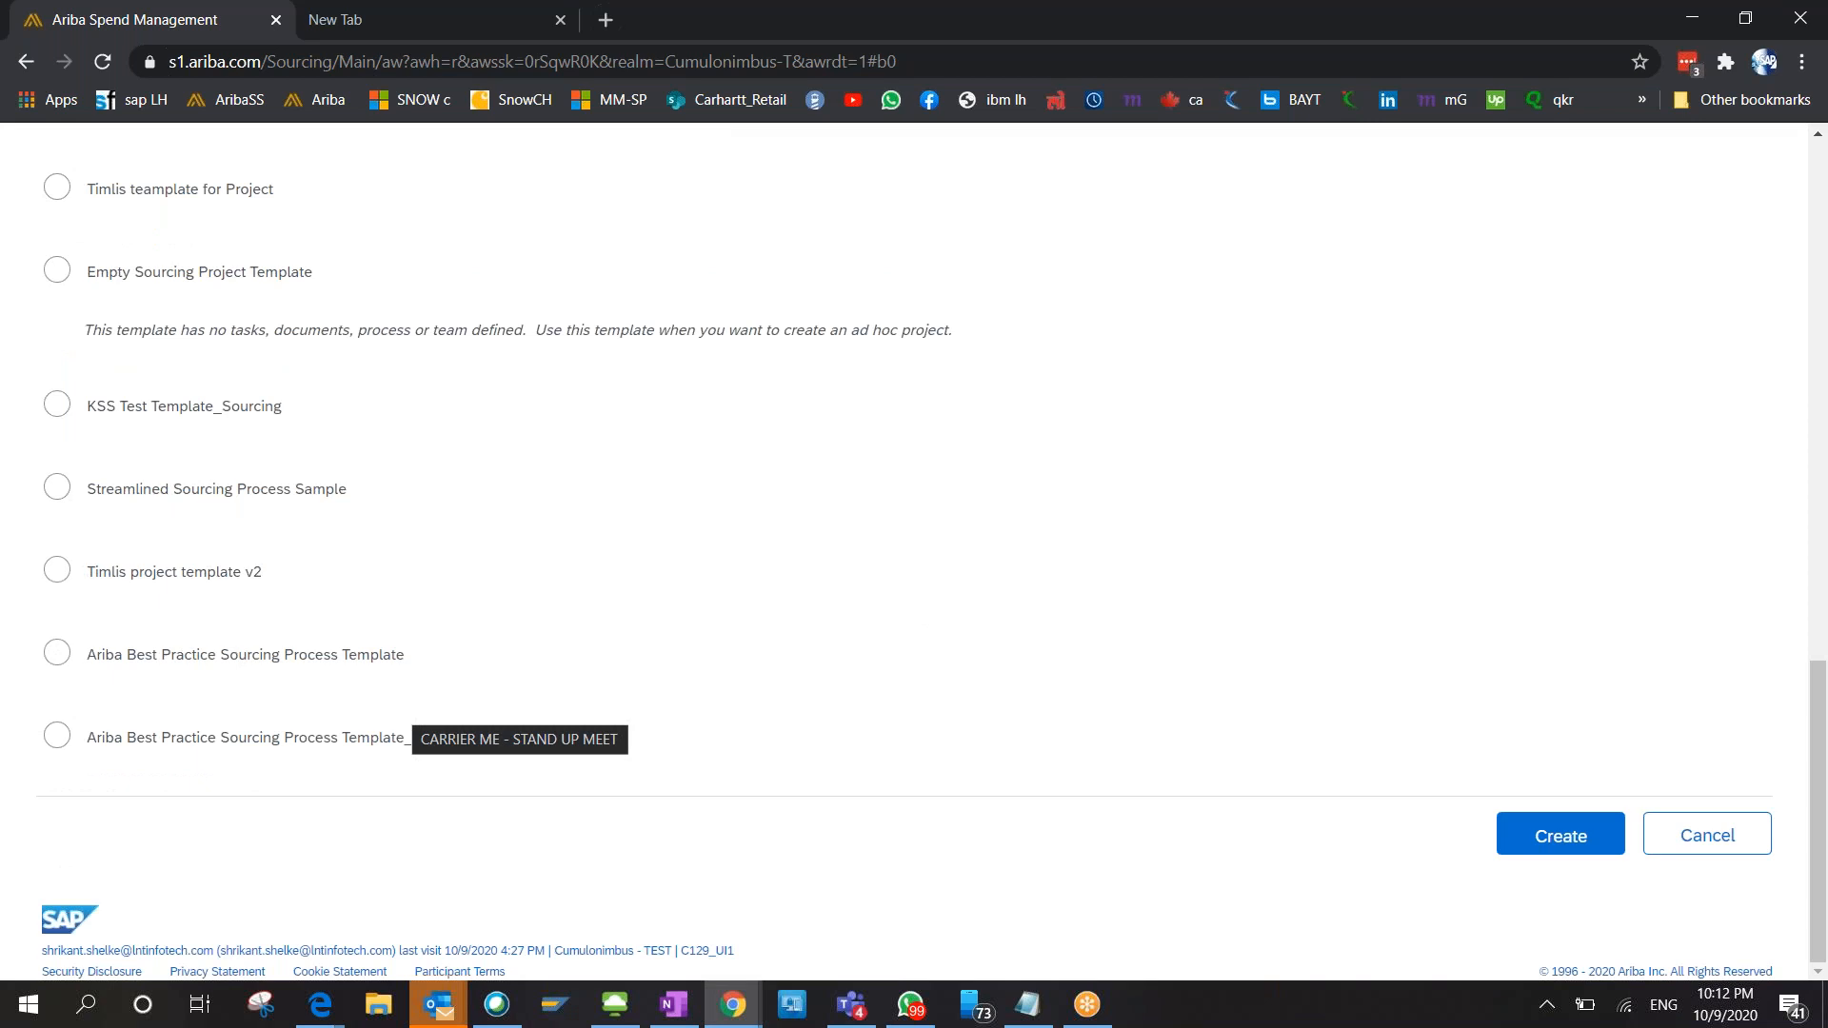
{"action": "scroll", "coordinate": [1275, 664], "scroll_direction": "up", "scroll_amount": 15}
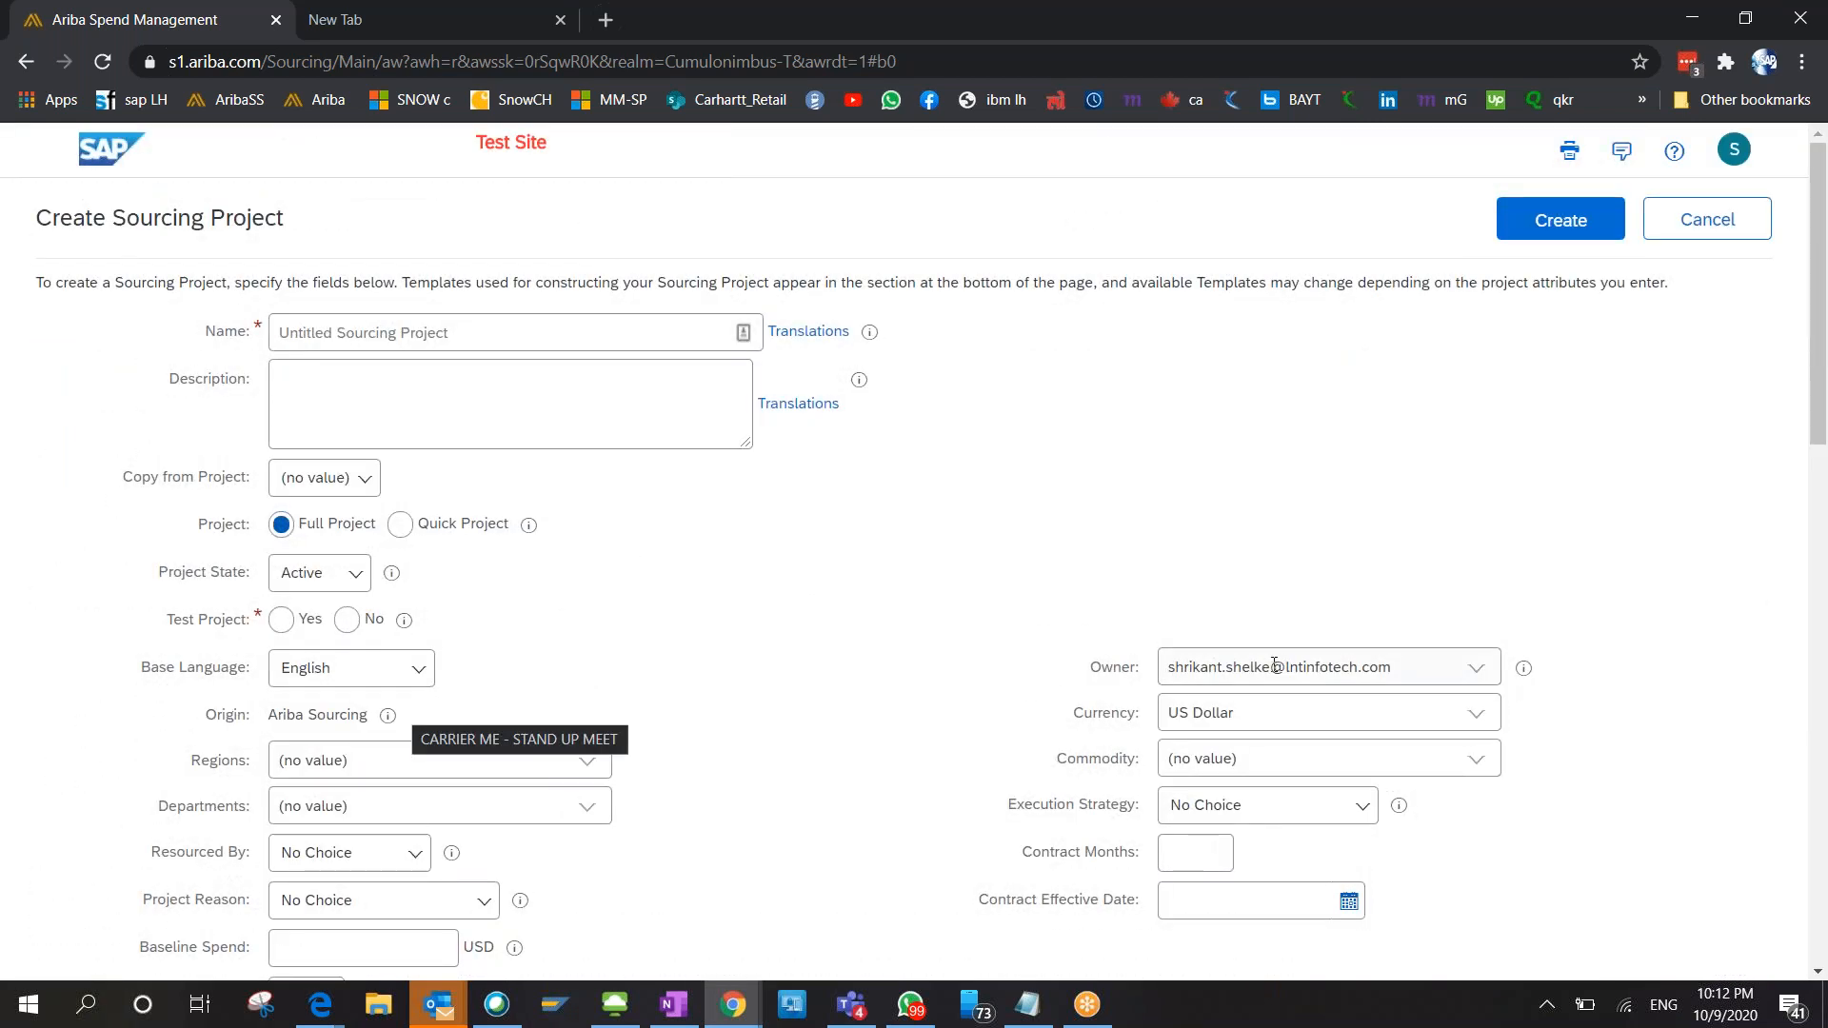
Create the full sourcing project as a test project from the 9Oct2020 Sourcing Project Template.
{"action": "left_click", "coordinate": [279, 620]}
{"action": "scroll", "coordinate": [867, 686], "scroll_direction": "down", "scroll_amount": 10}
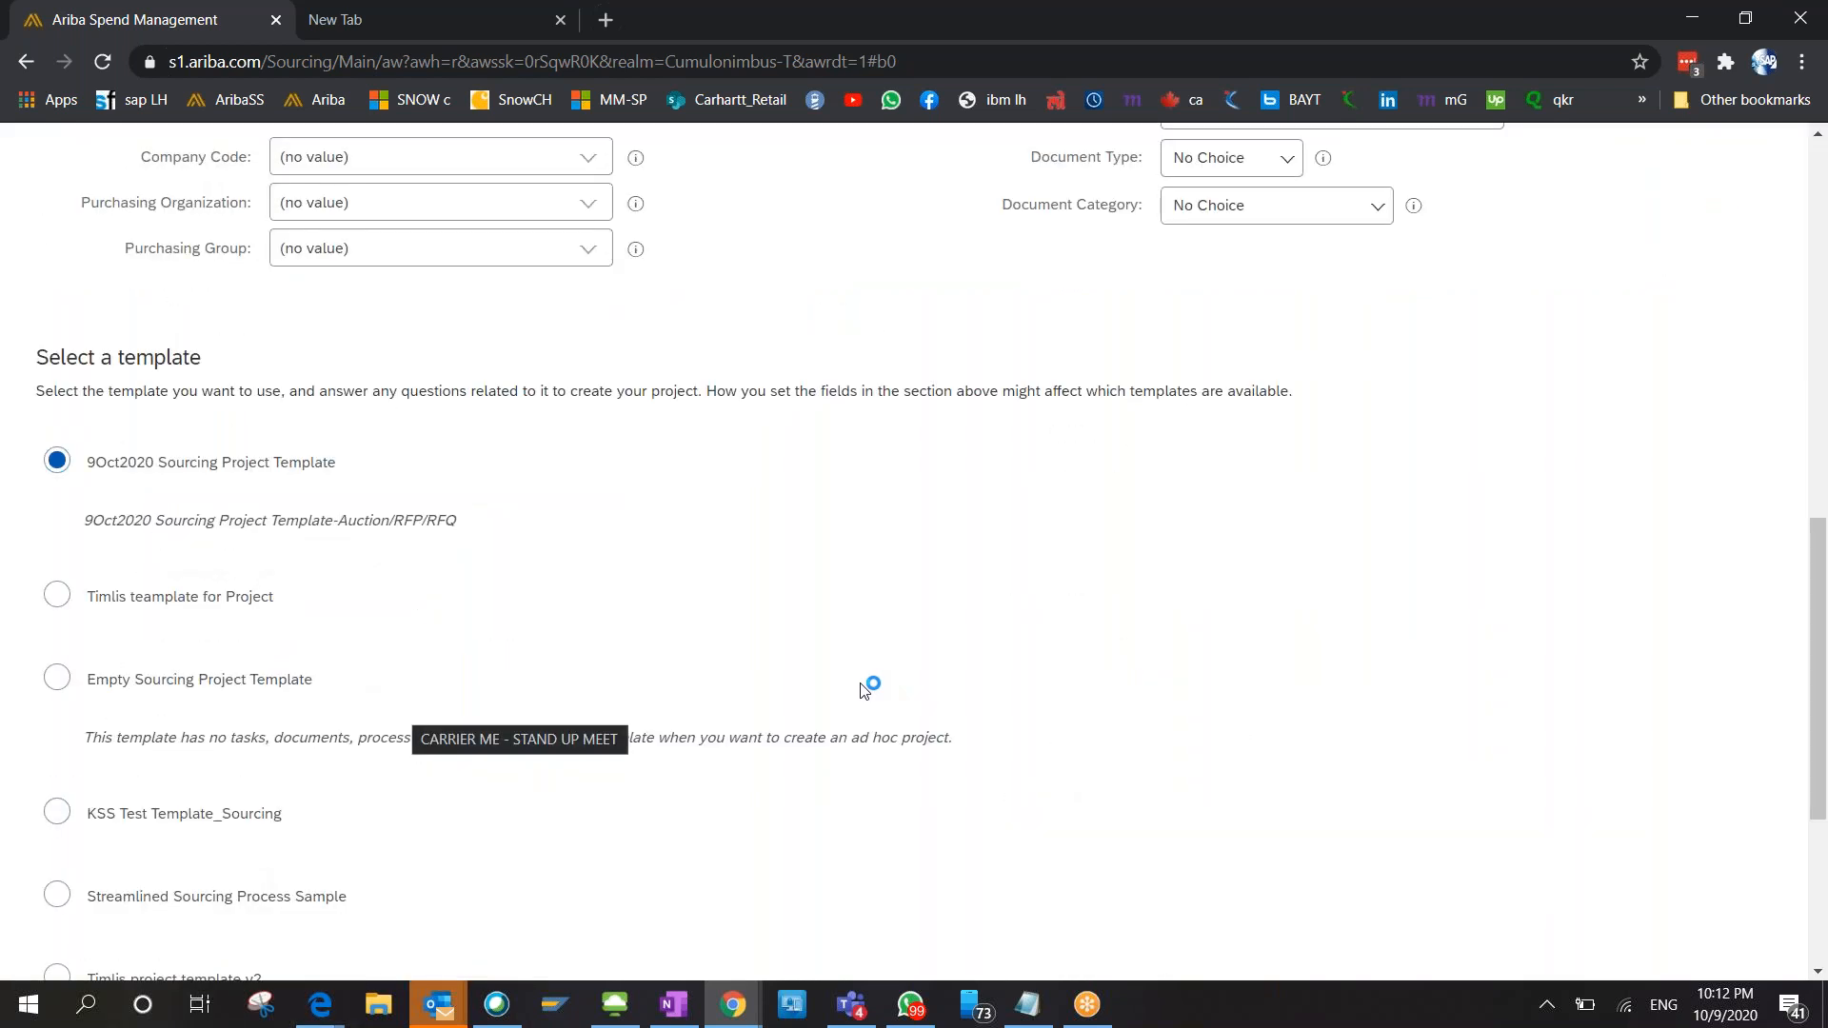
{"action": "scroll", "coordinate": [862, 666], "scroll_direction": "down", "scroll_amount": 3}
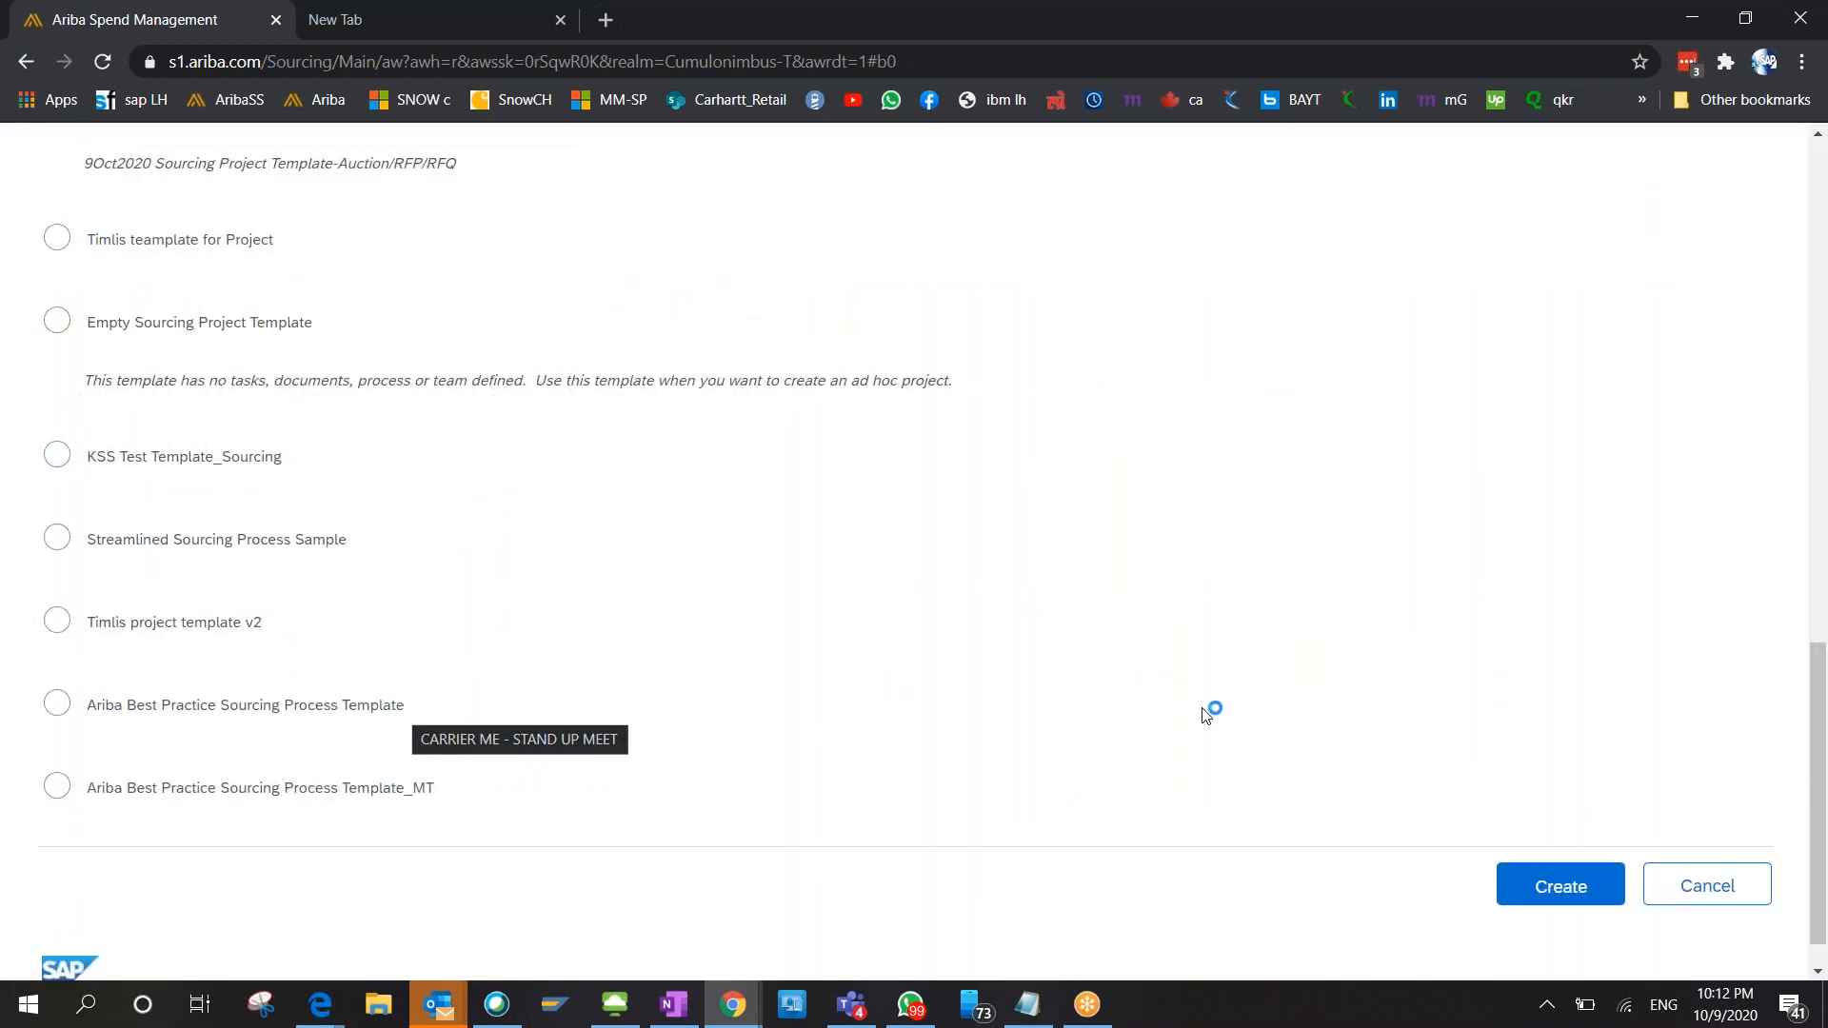
{"action": "left_click", "coordinate": [1566, 883]}
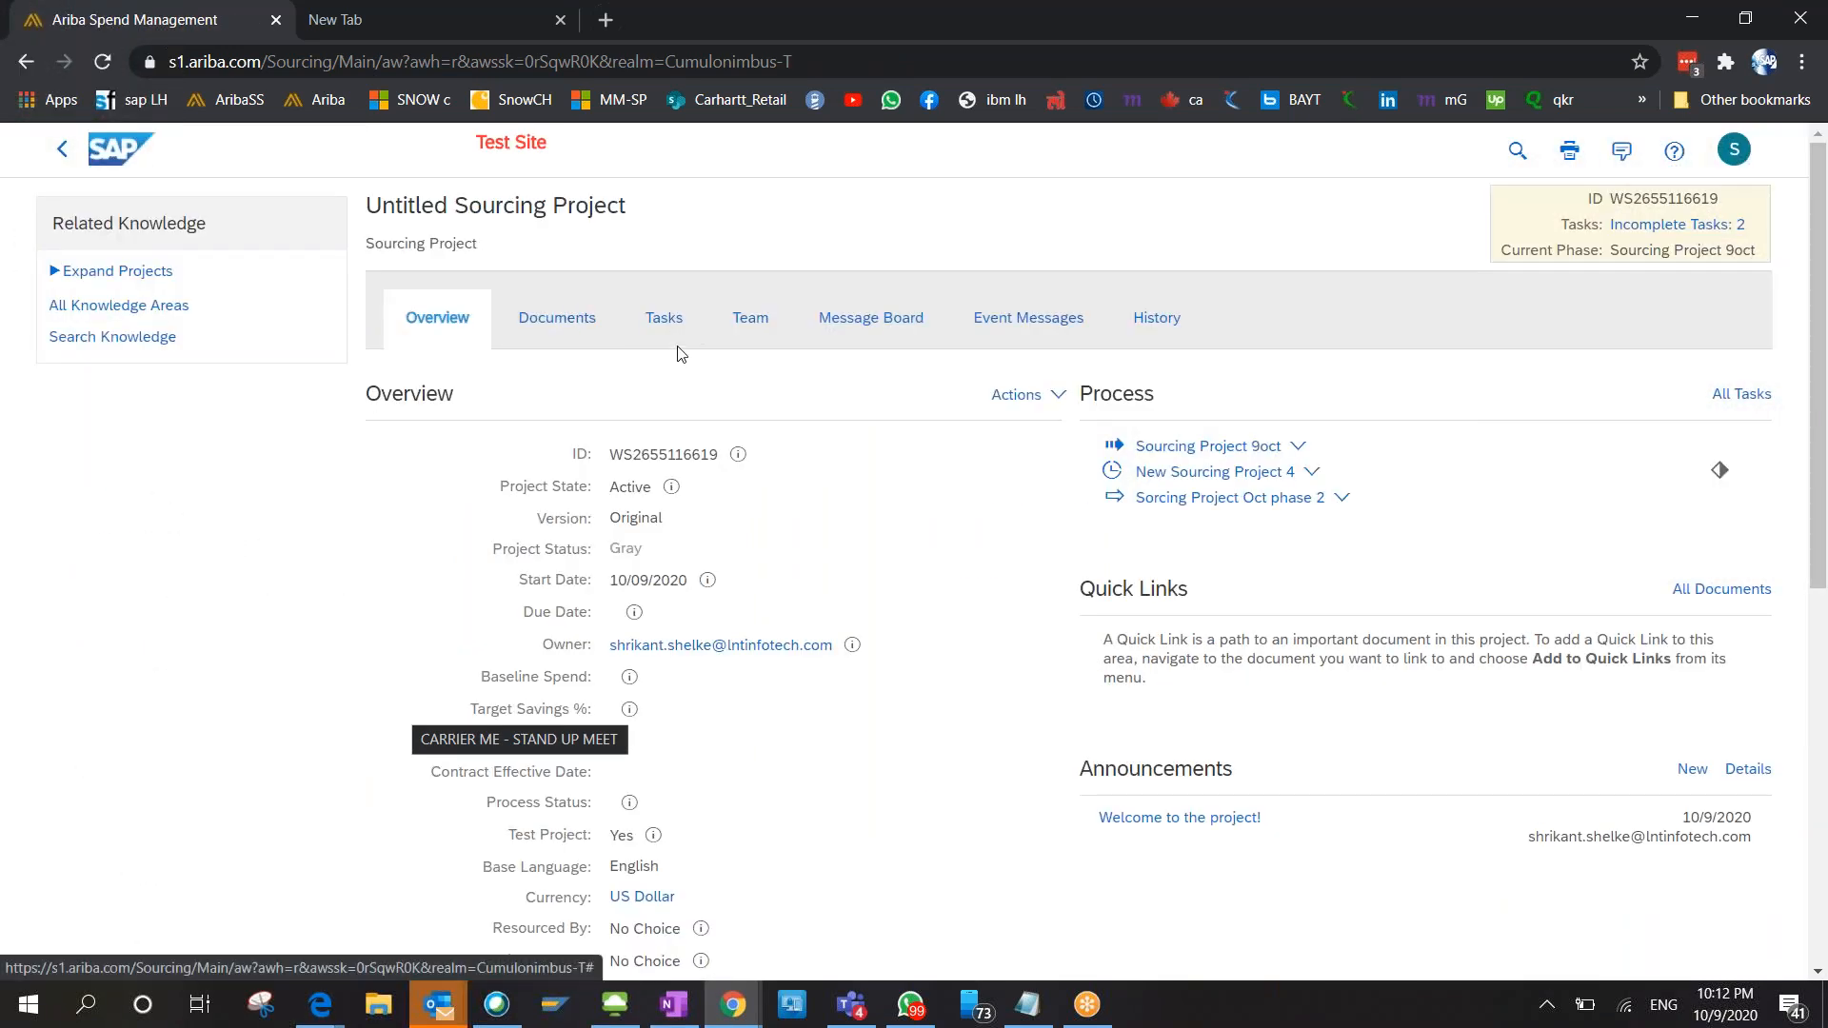
Review the new project's tasks, including those under Sorcing Project Oct phase 2, and its documents.
{"action": "left_click", "coordinate": [661, 327]}
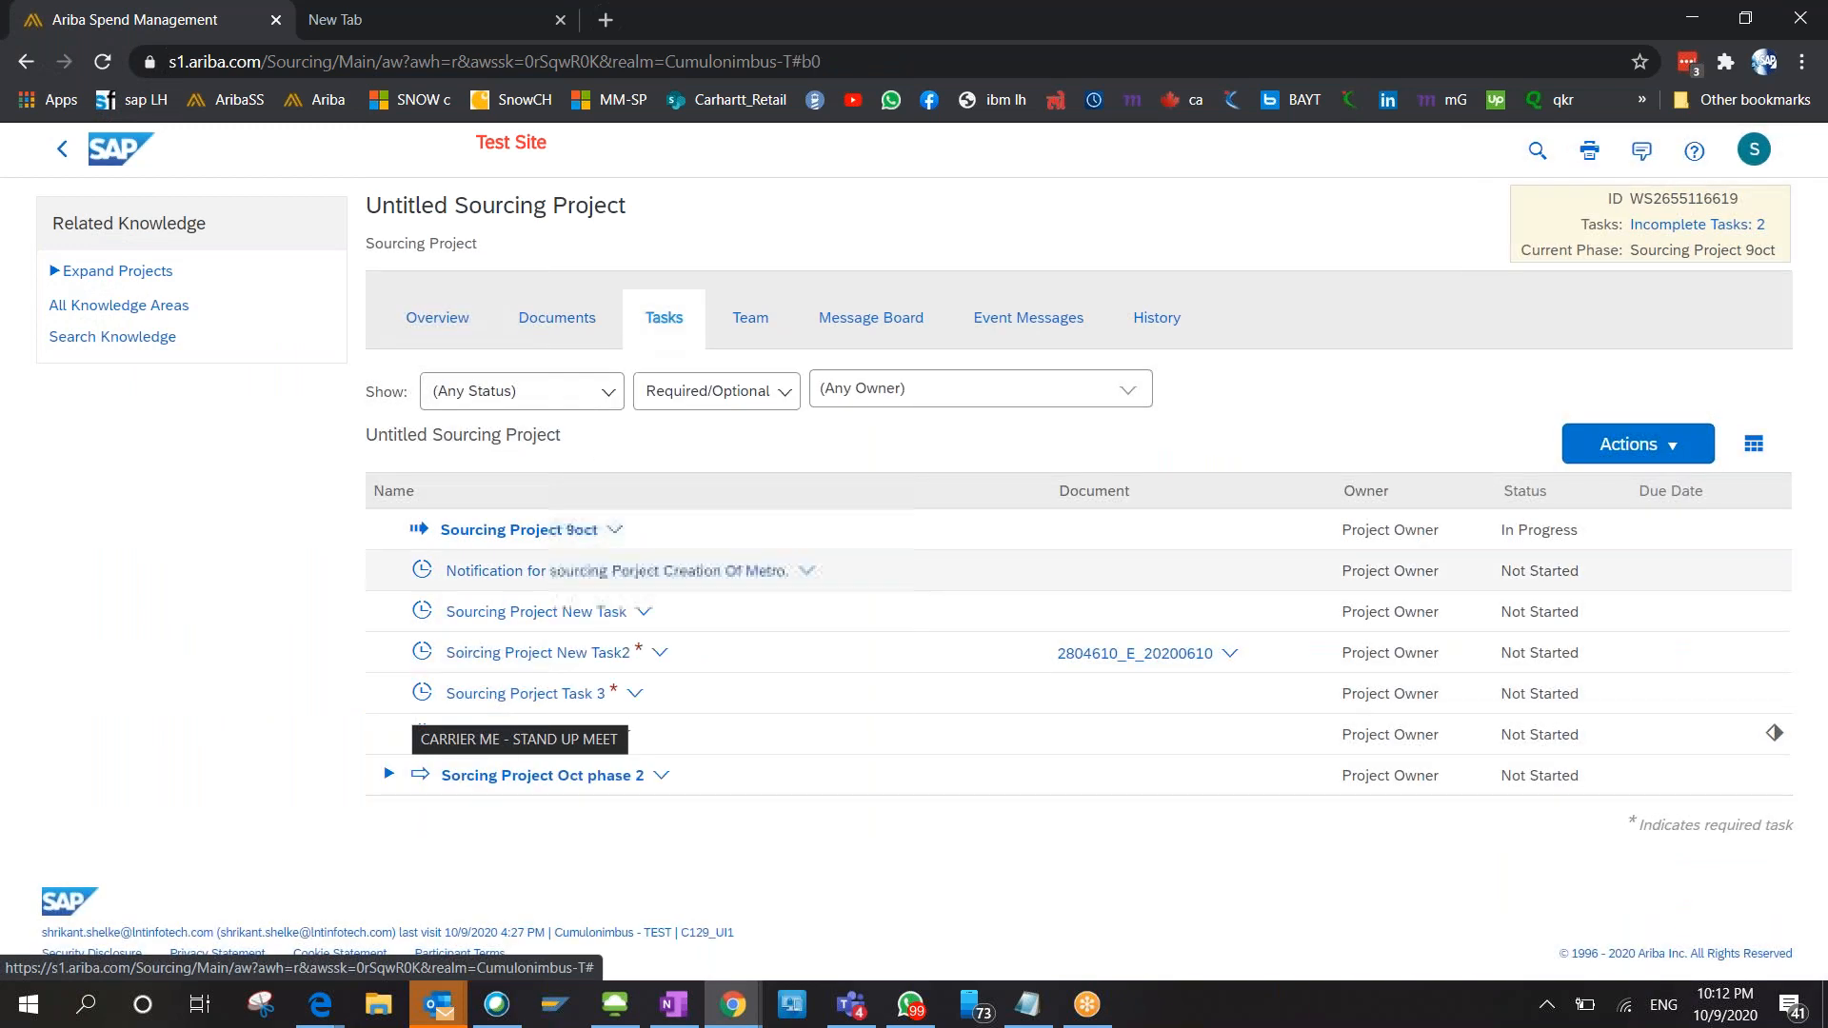
{"action": "left_click", "coordinate": [388, 772]}
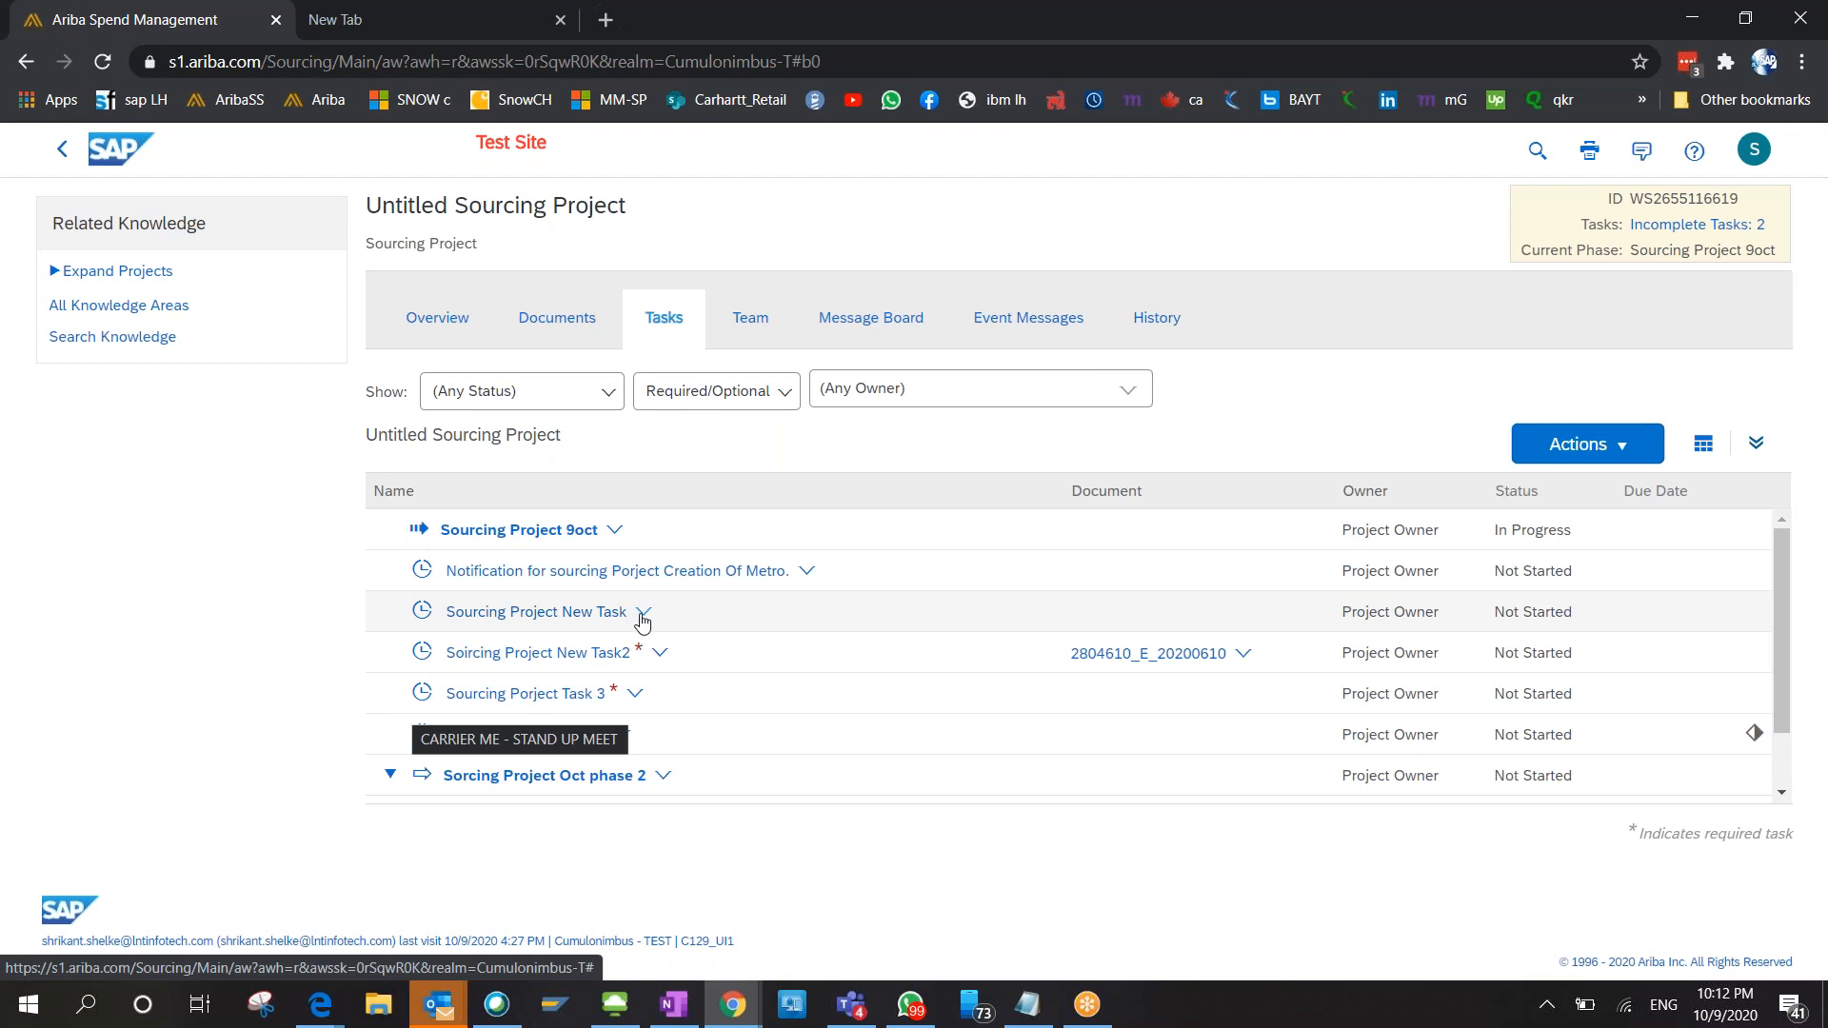
{"action": "scroll", "coordinate": [742, 648], "scroll_direction": "down", "scroll_amount": 1}
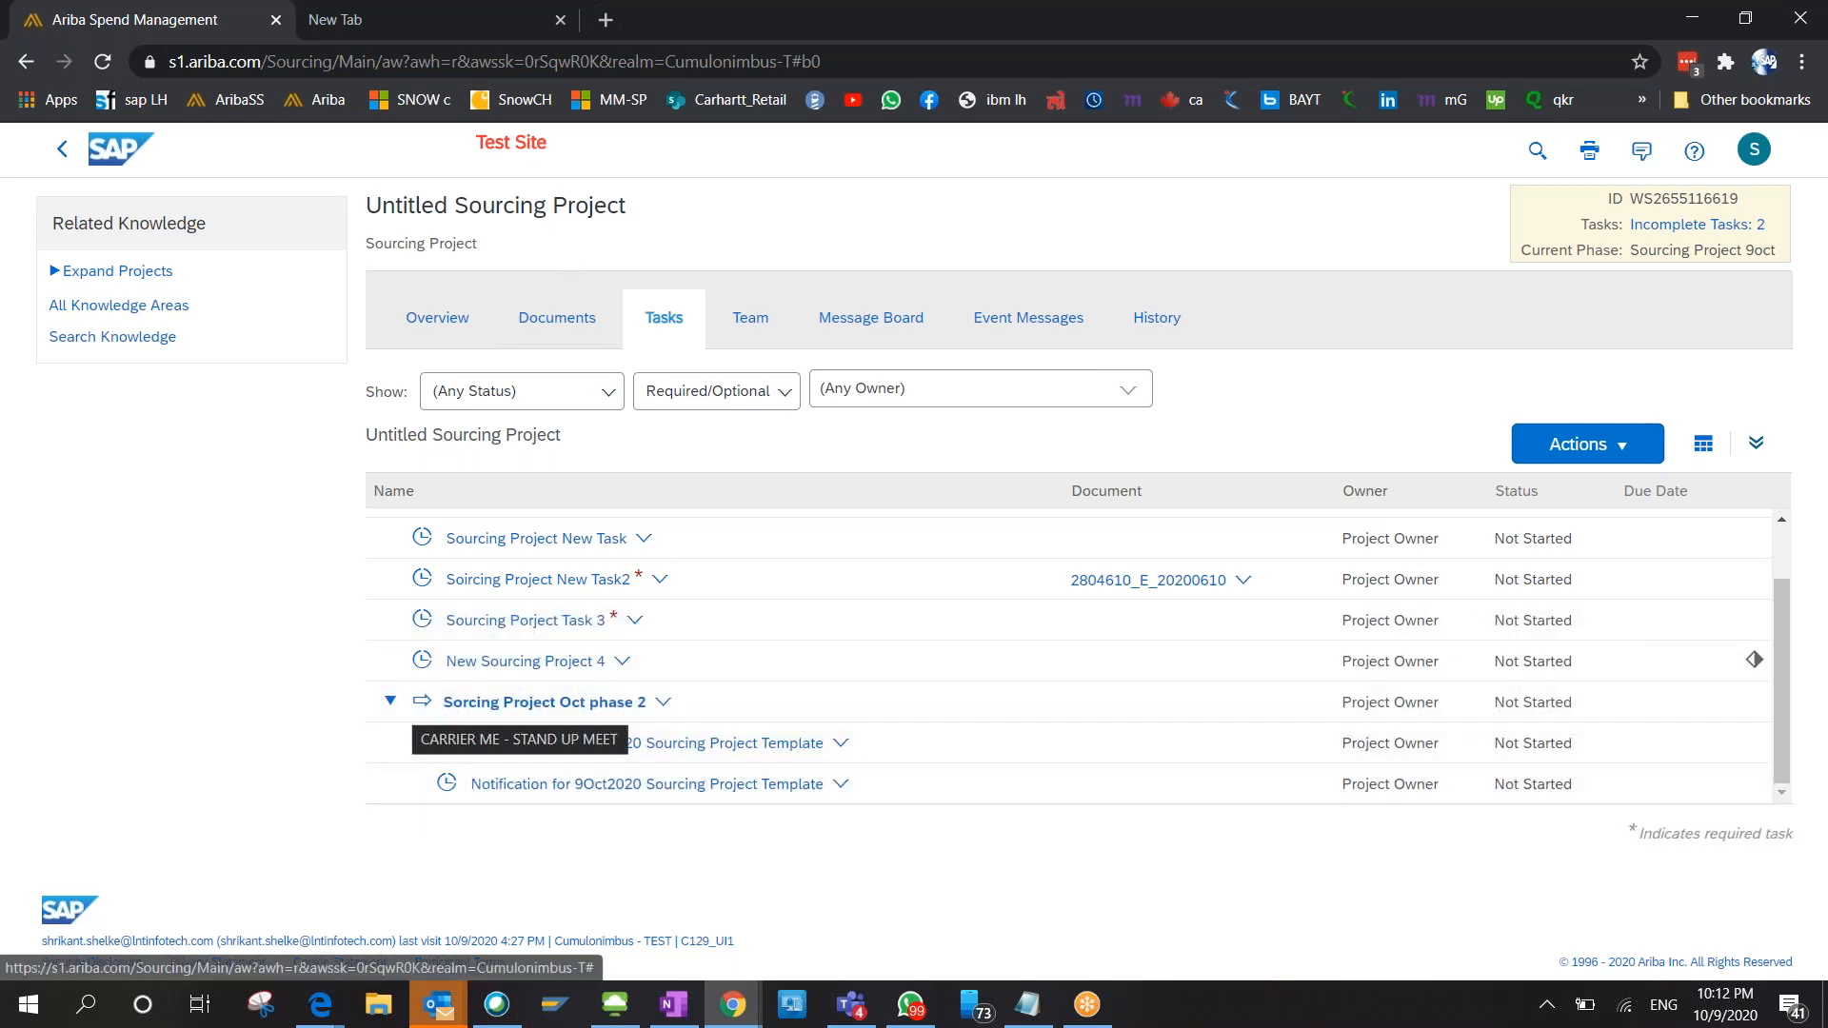
{"action": "left_click", "coordinate": [572, 335]}
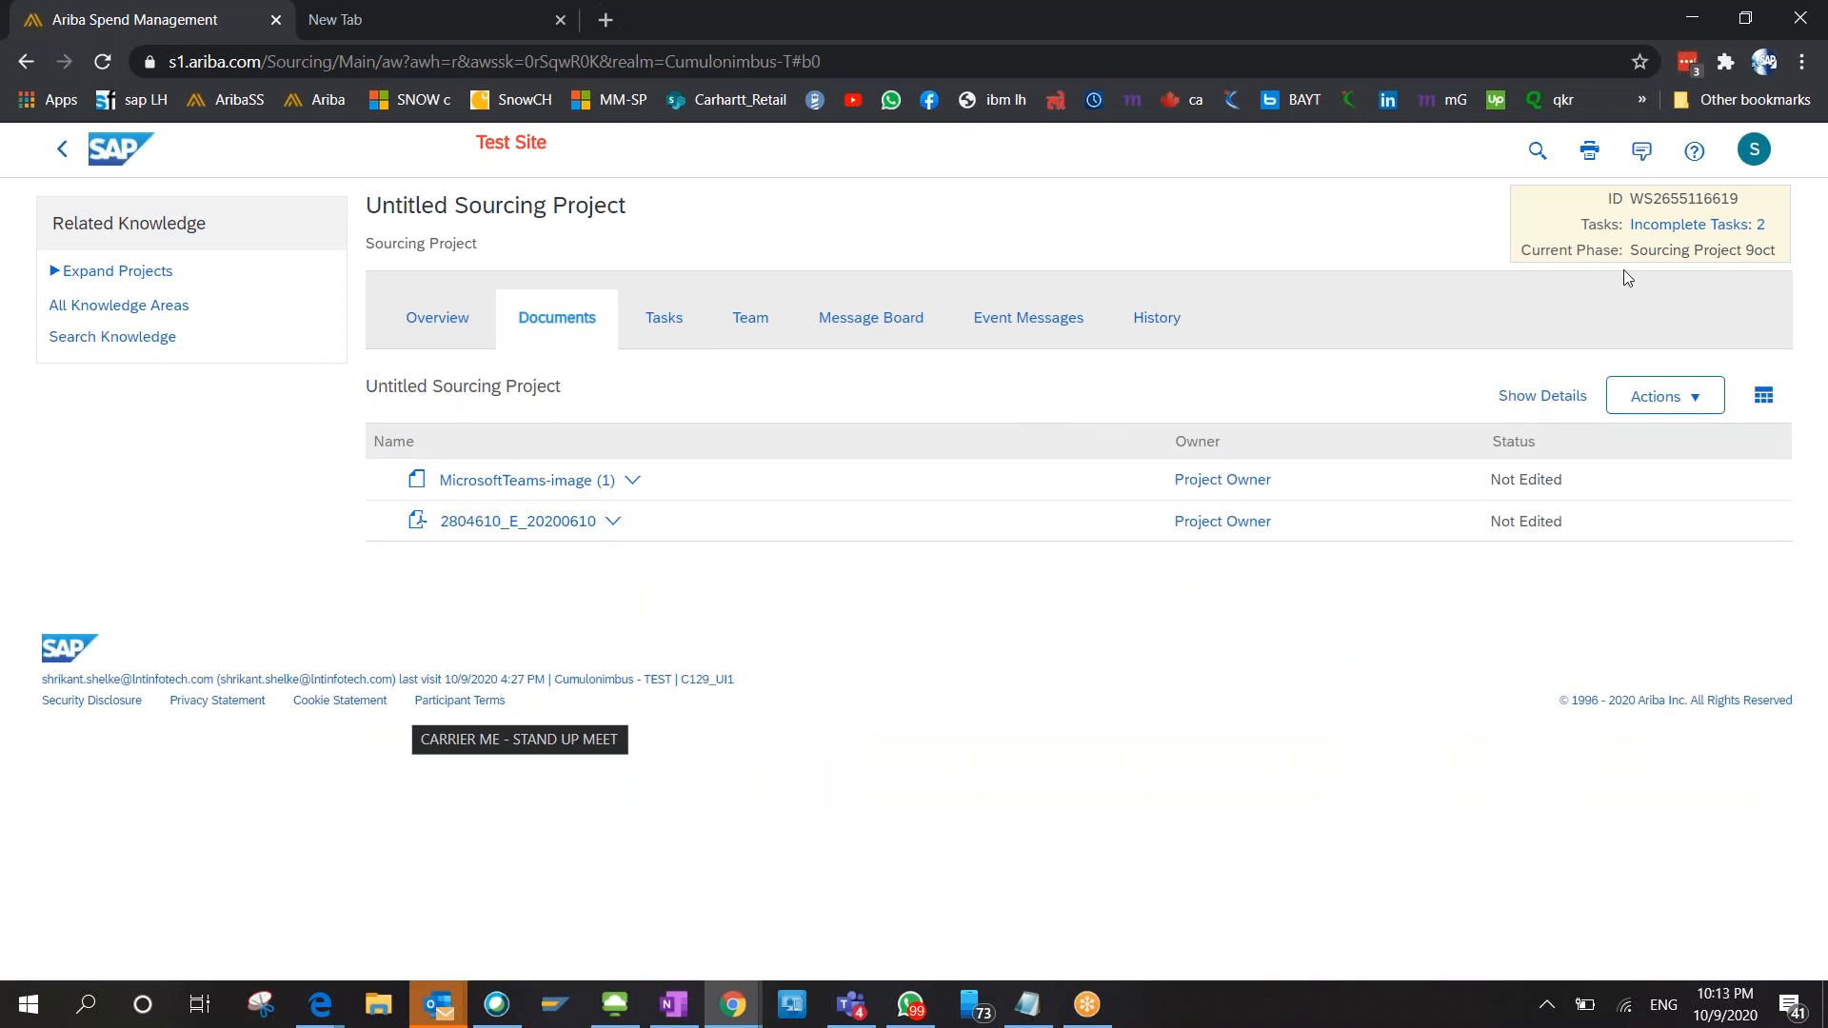
Try to complete Soircing Project New Task2, and publish its attached document 2804610_E_20200610.
{"action": "left_click", "coordinate": [662, 326]}
{"action": "left_click", "coordinate": [660, 581]}
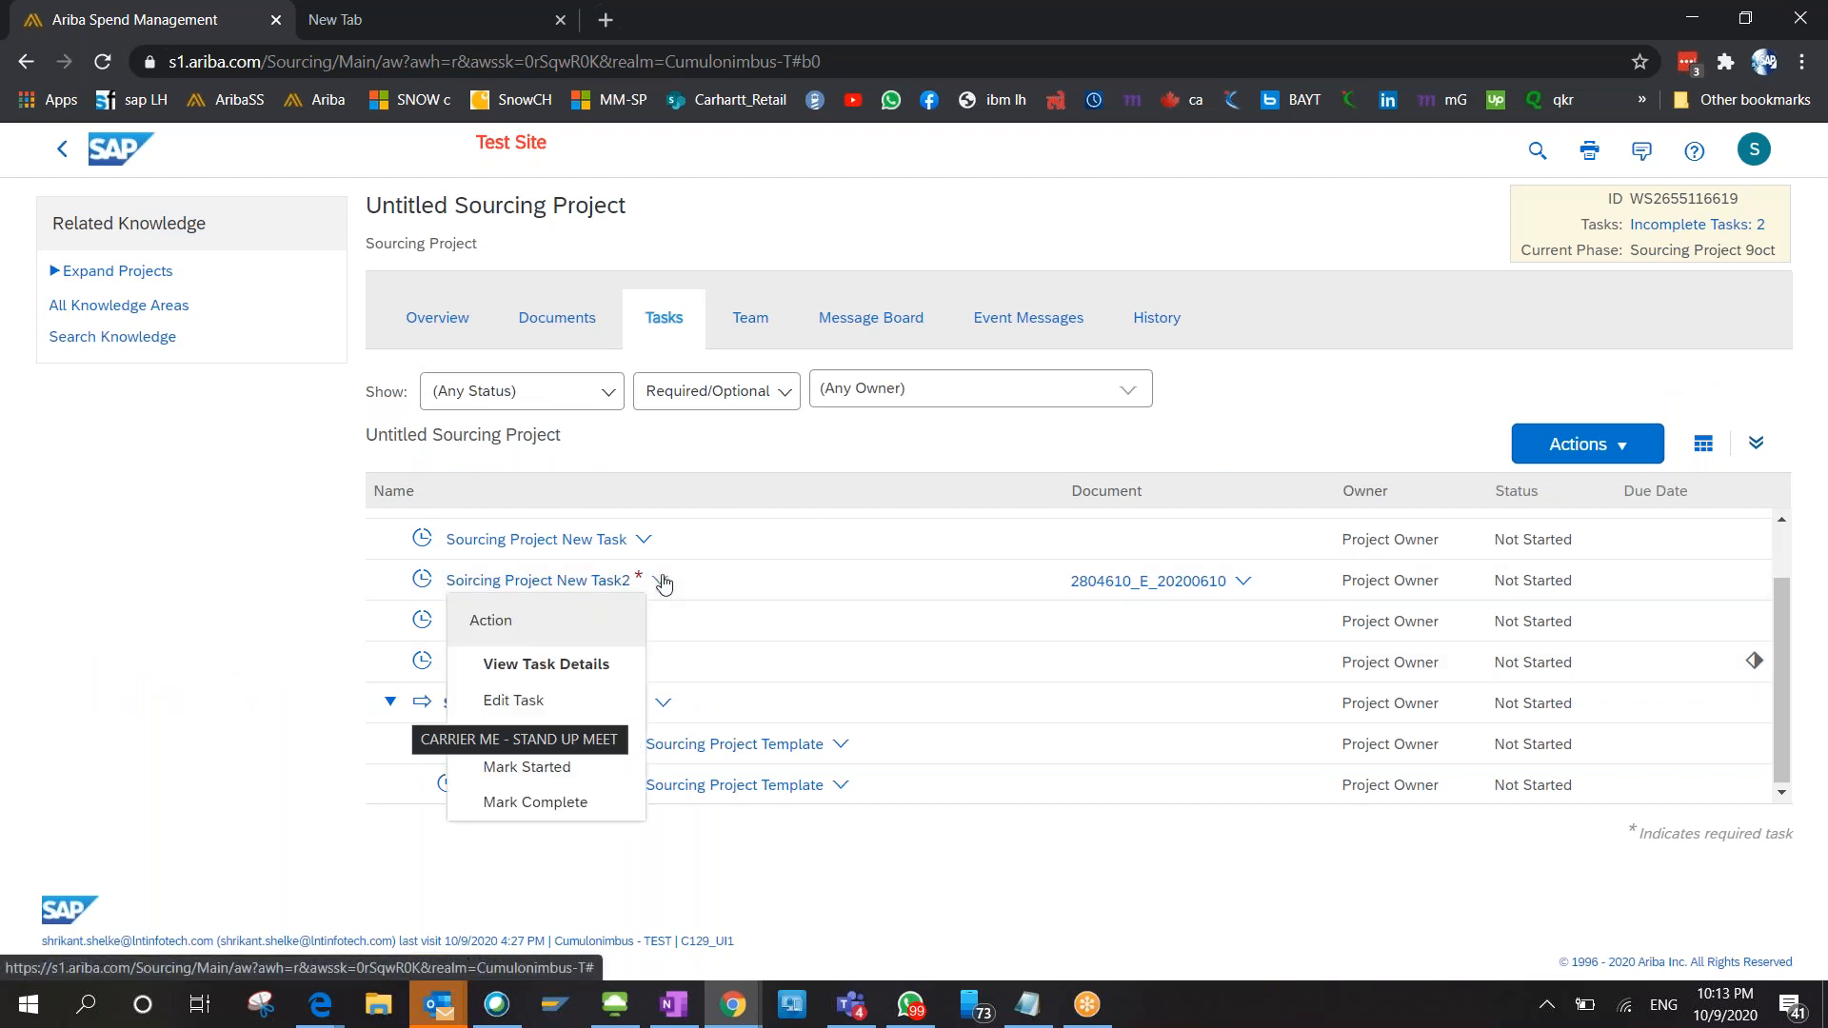
{"action": "left_click", "coordinate": [560, 814]}
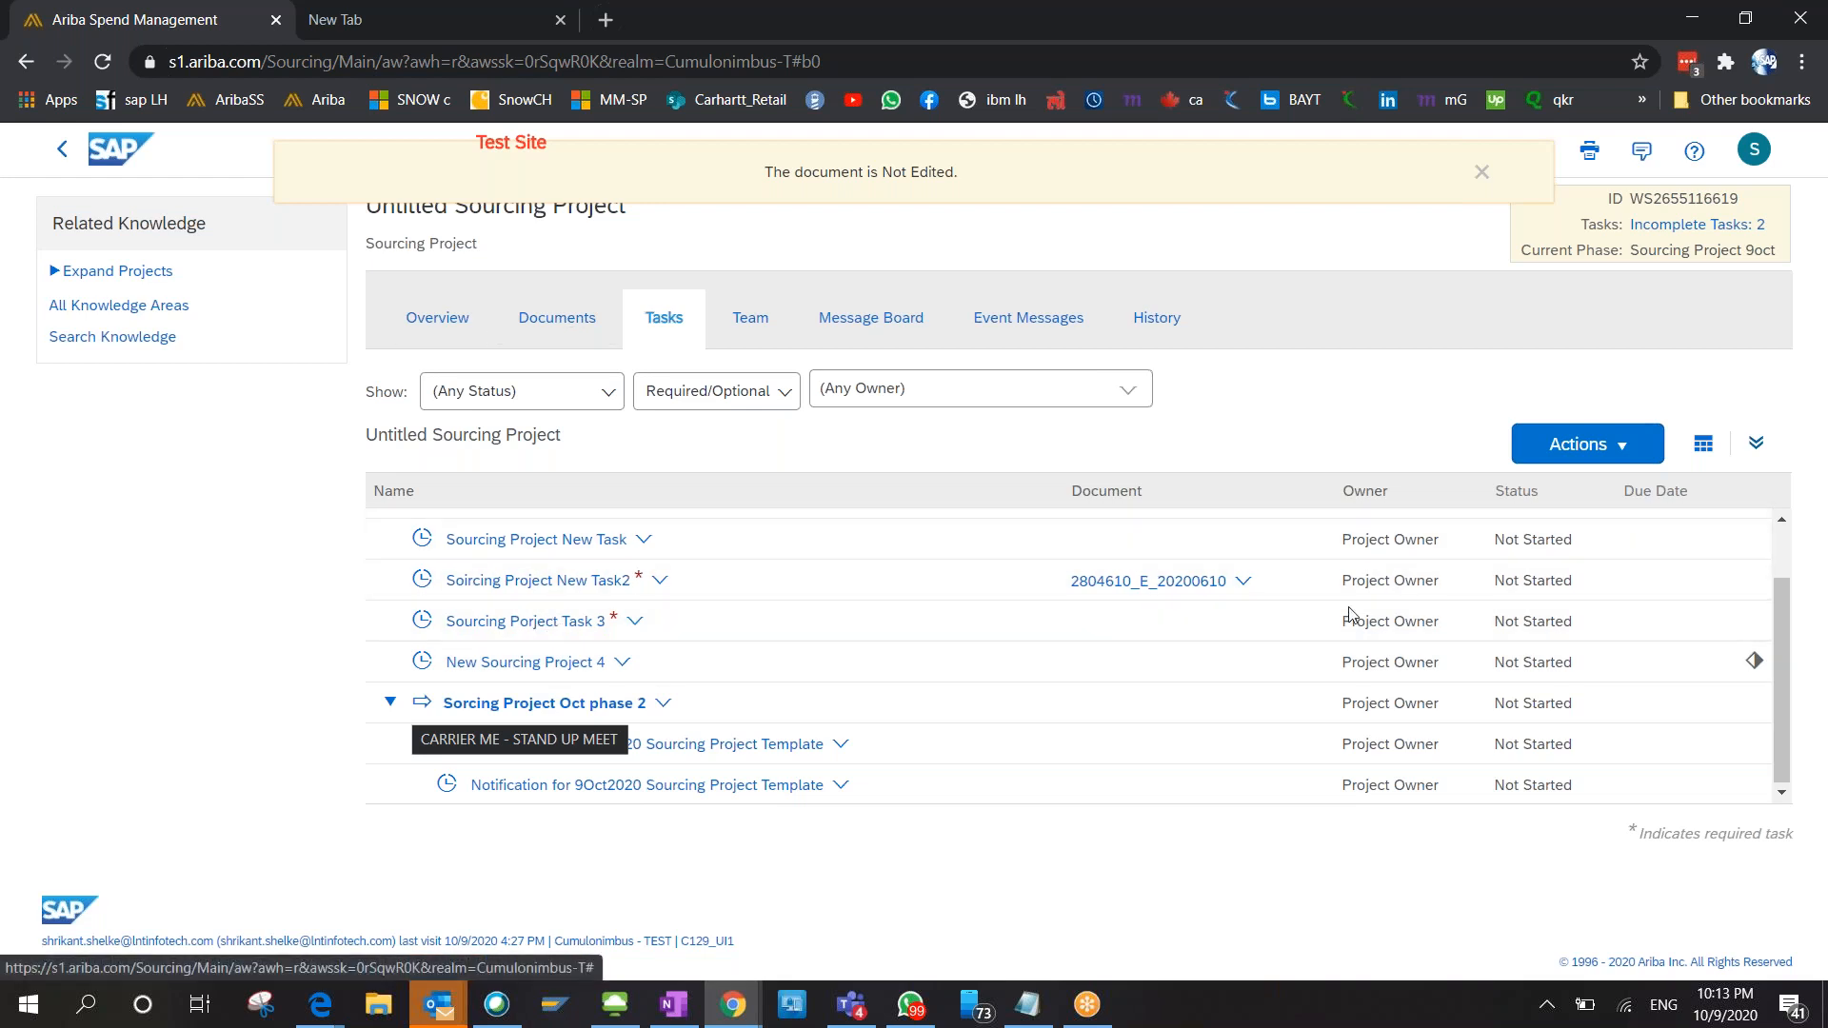
{"action": "left_click", "coordinate": [1241, 583]}
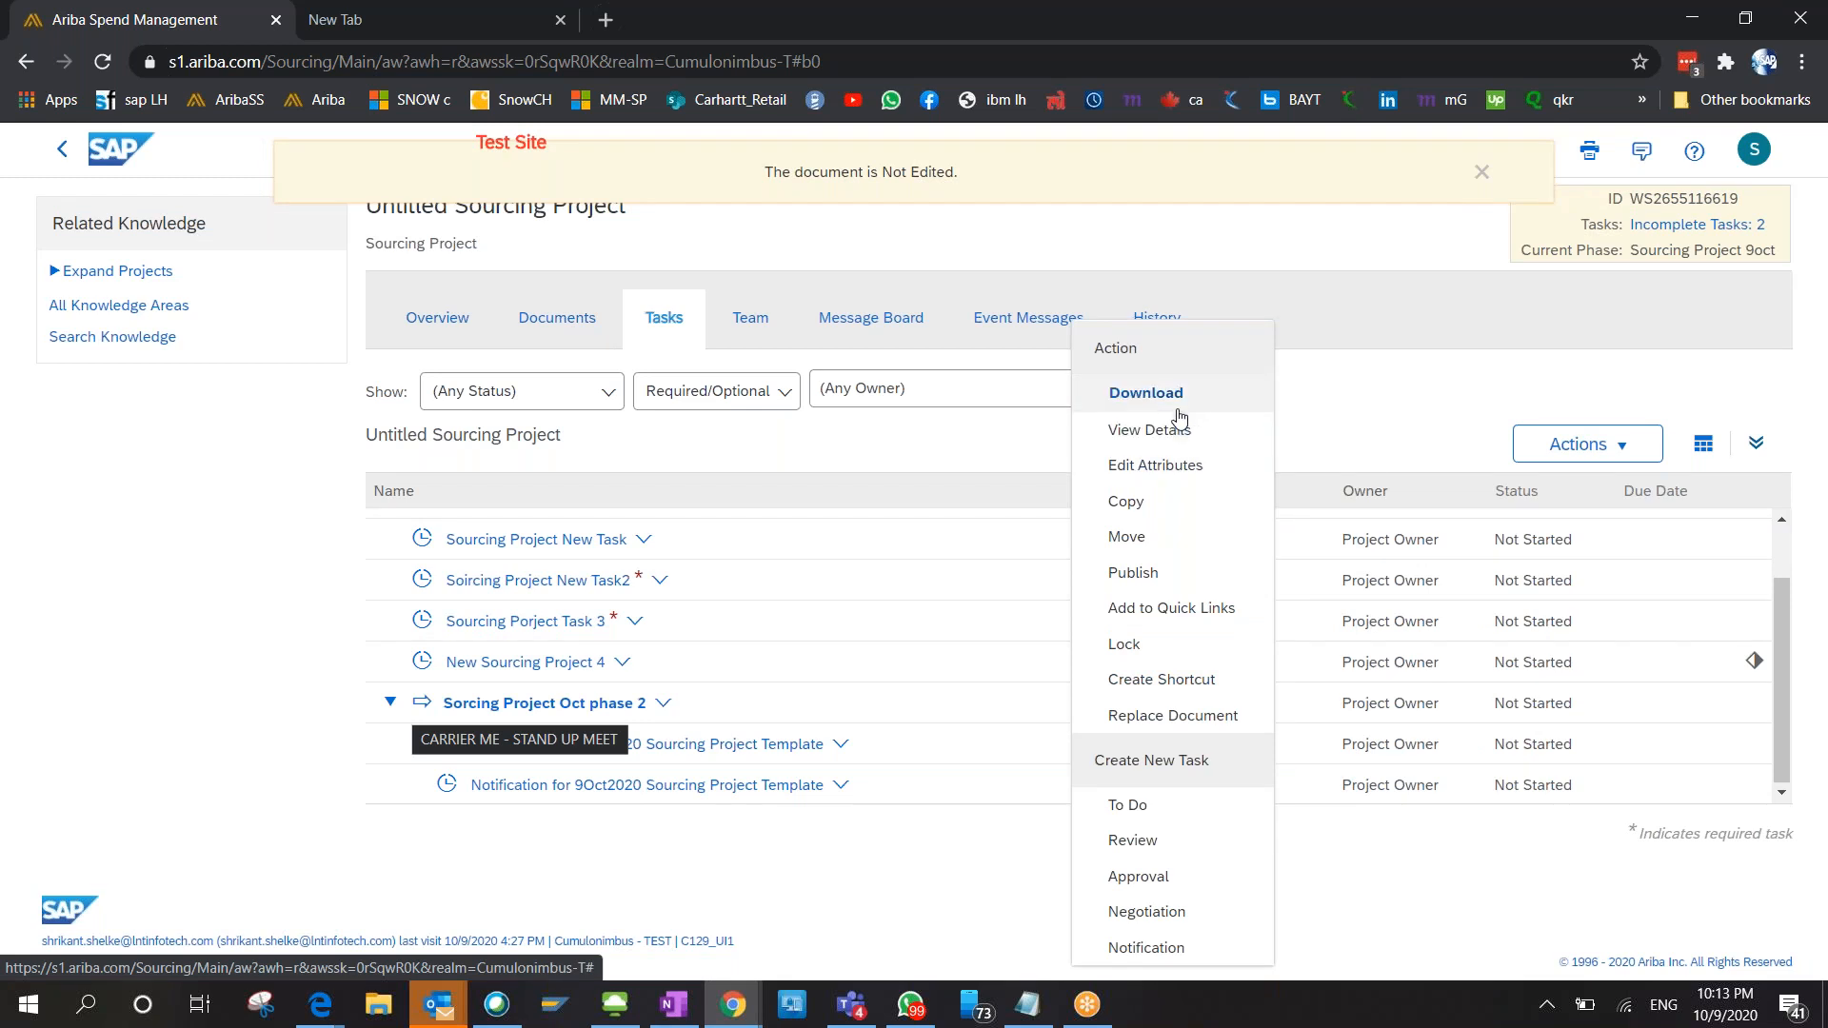
{"action": "left_click", "coordinate": [1138, 572]}
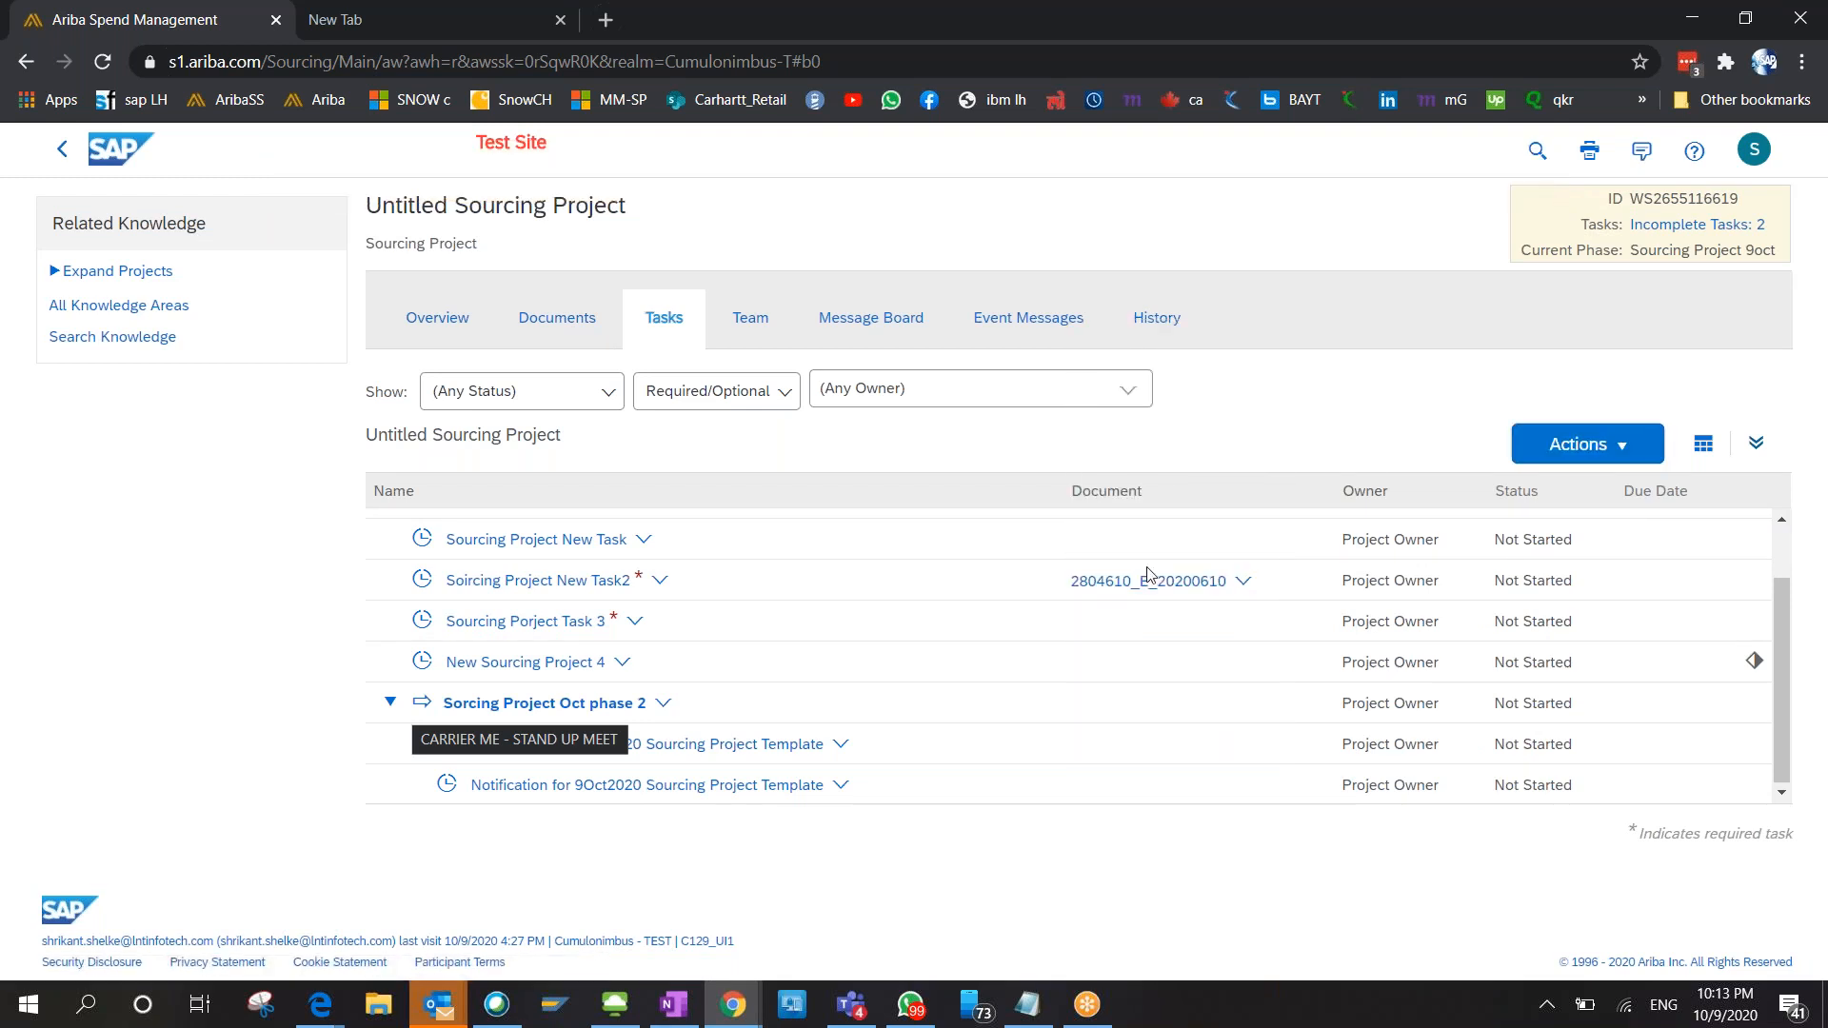
Mark the required tasks Soircing Project New Task2 and Sourcing Porject Task 3 as complete.
{"action": "left_click", "coordinate": [656, 583]}
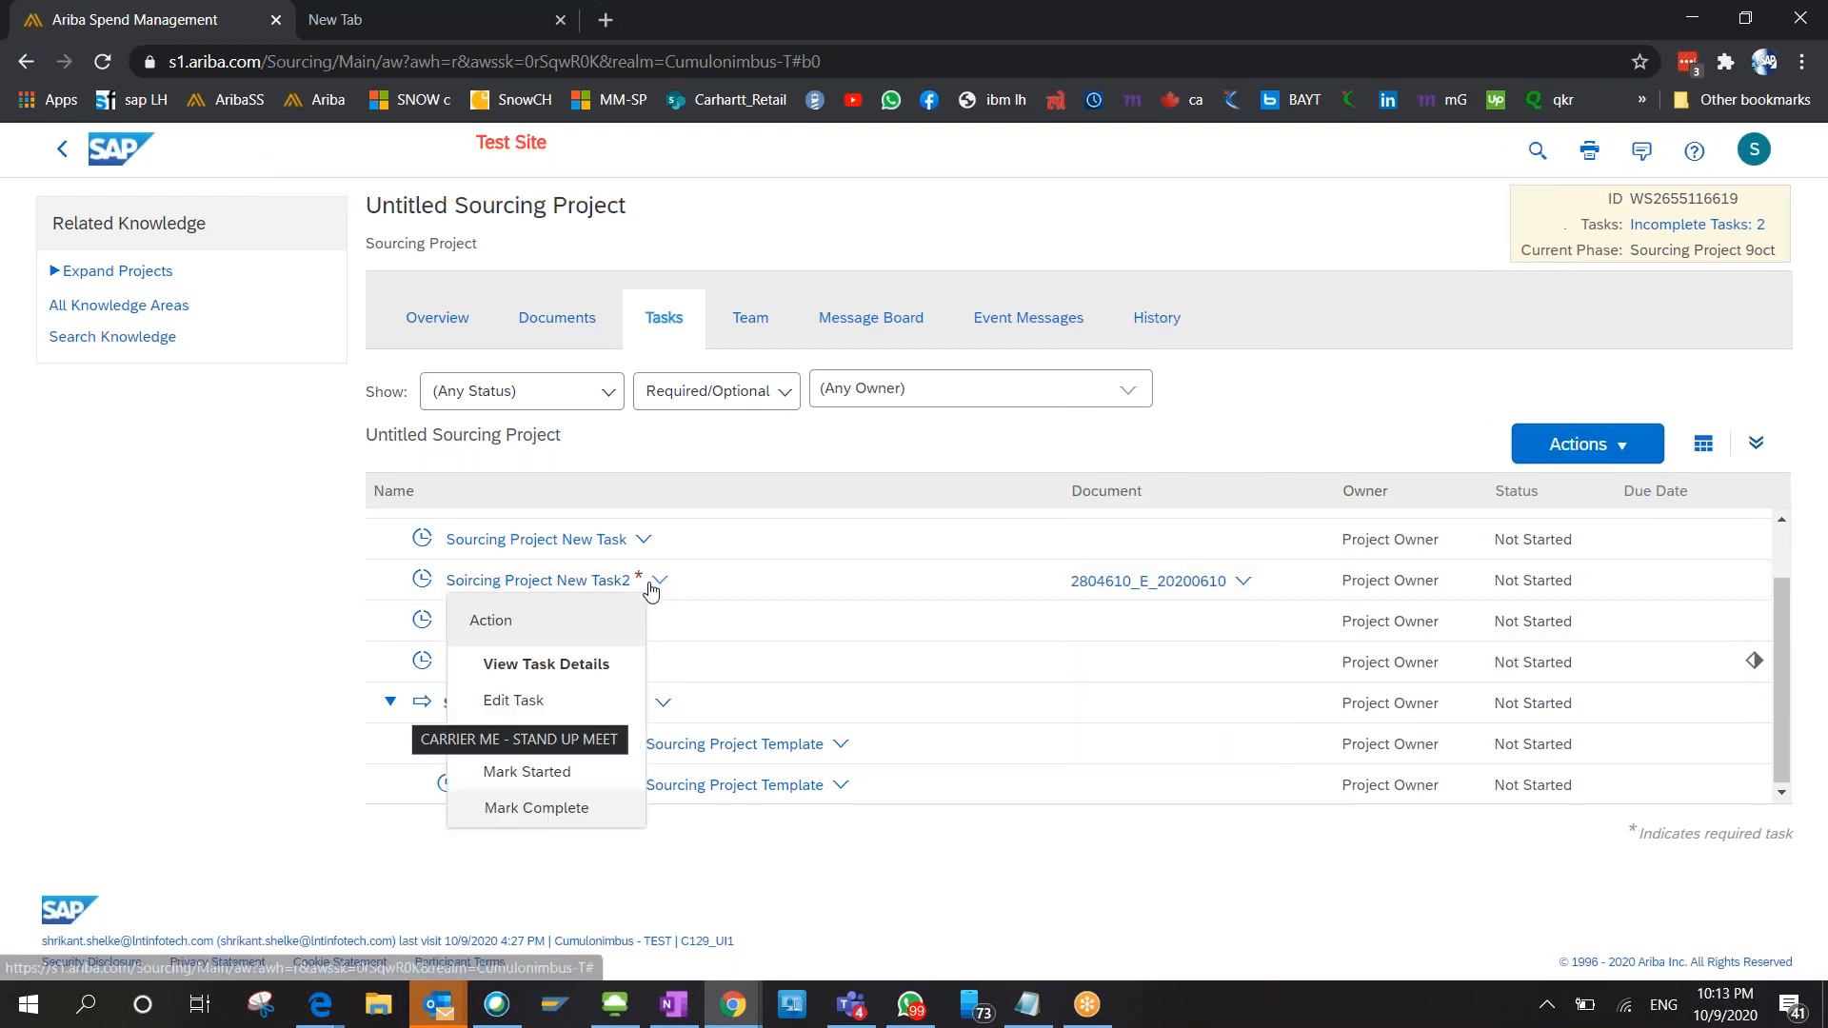
{"action": "left_click", "coordinate": [538, 807]}
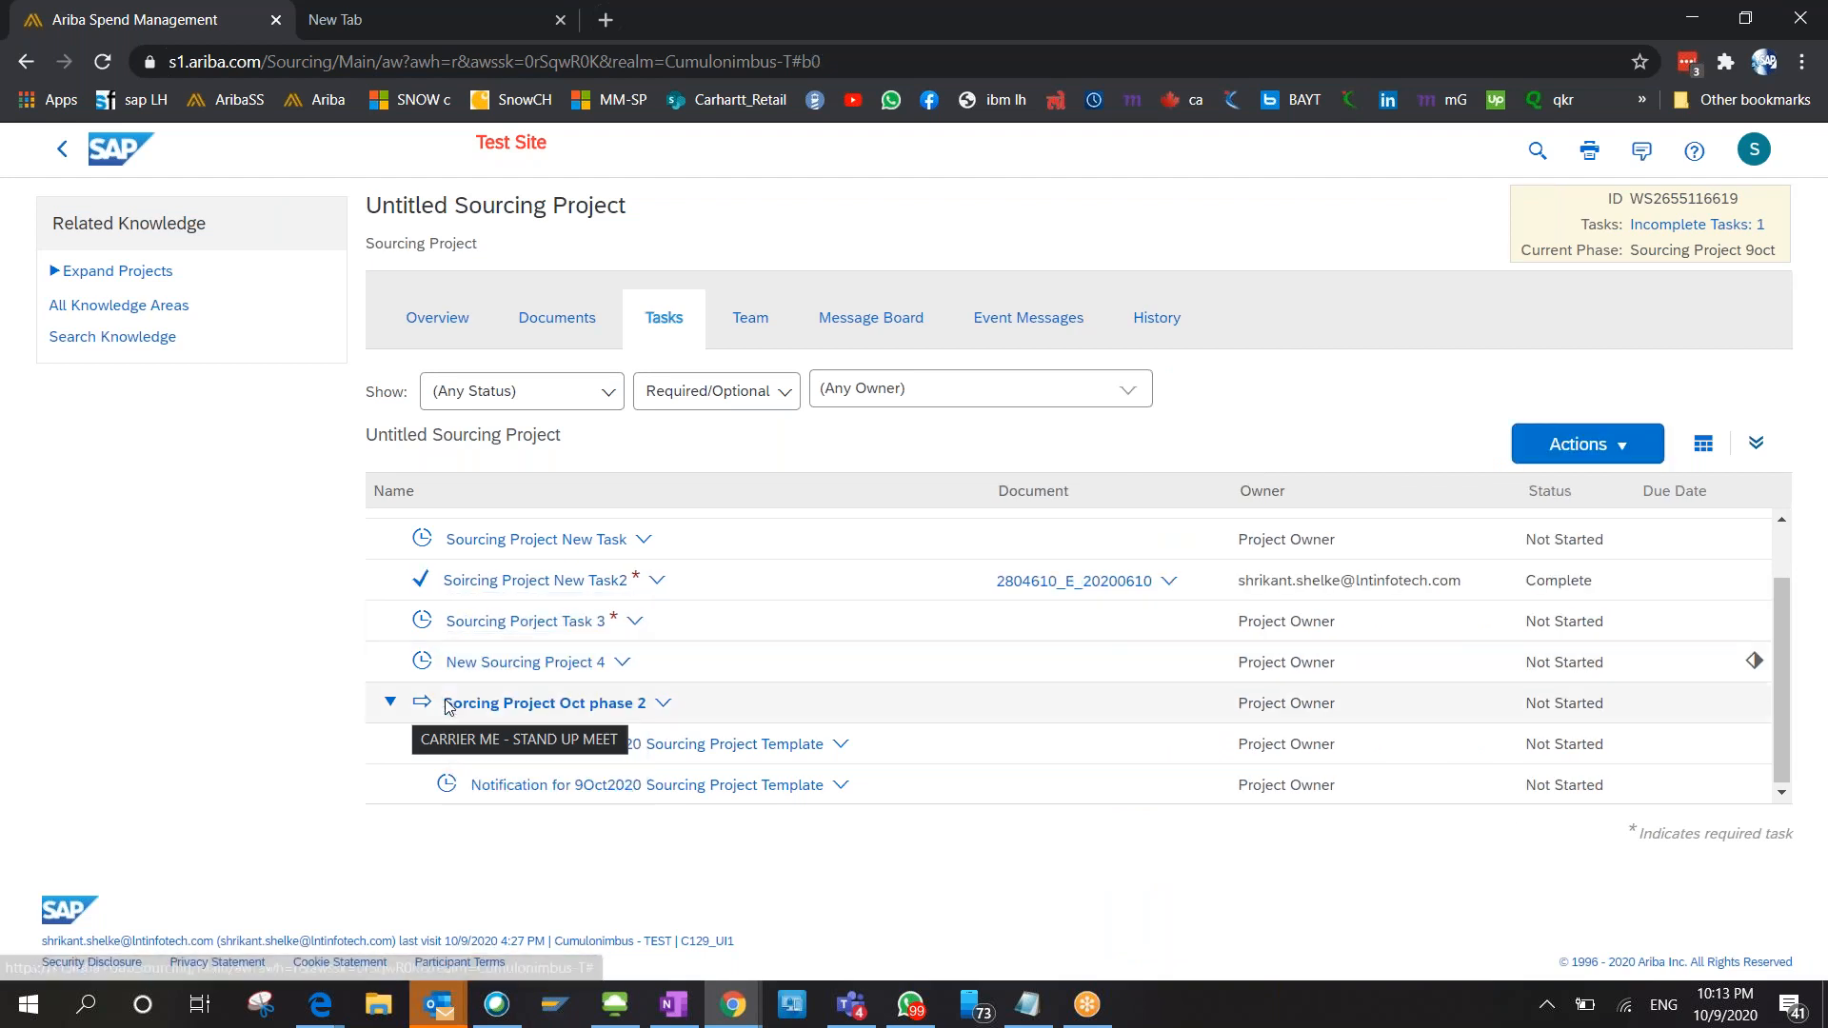
{"action": "left_click", "coordinate": [550, 623]}
{"action": "left_click", "coordinate": [550, 813]}
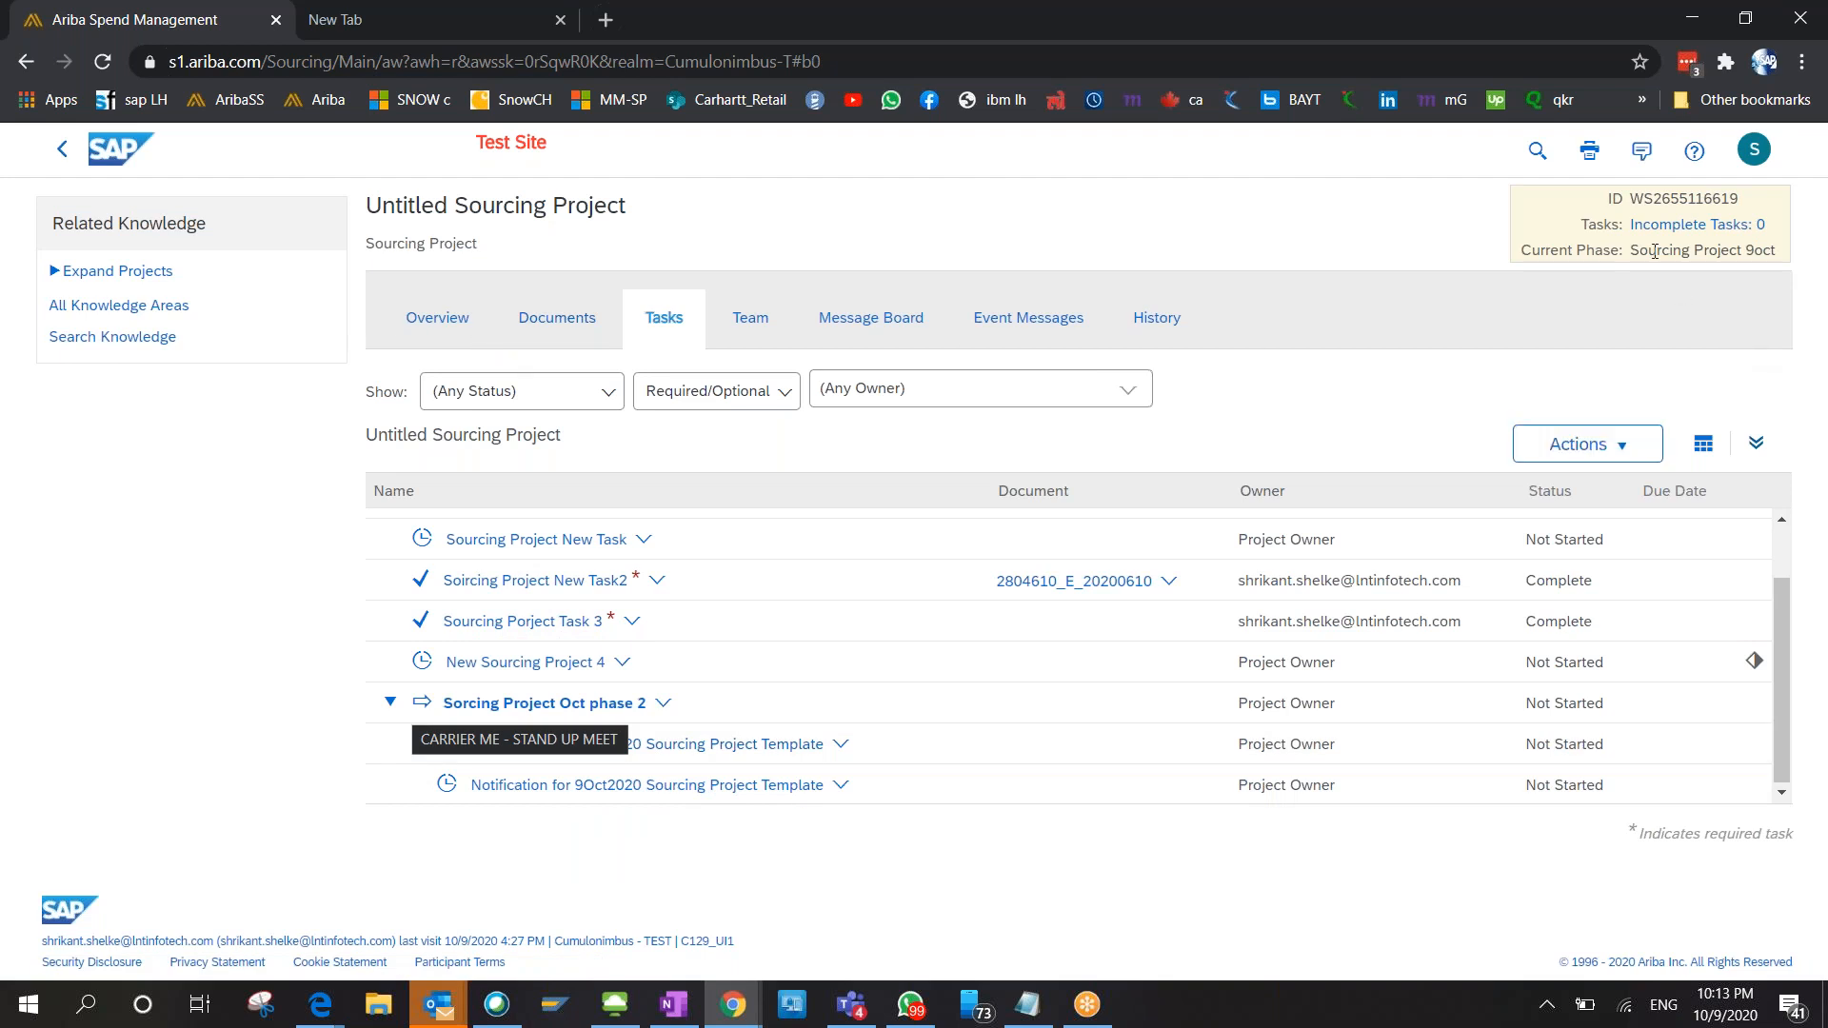
Look through the actions available in the project's overview and for its tasks.
{"action": "left_click", "coordinate": [428, 329]}
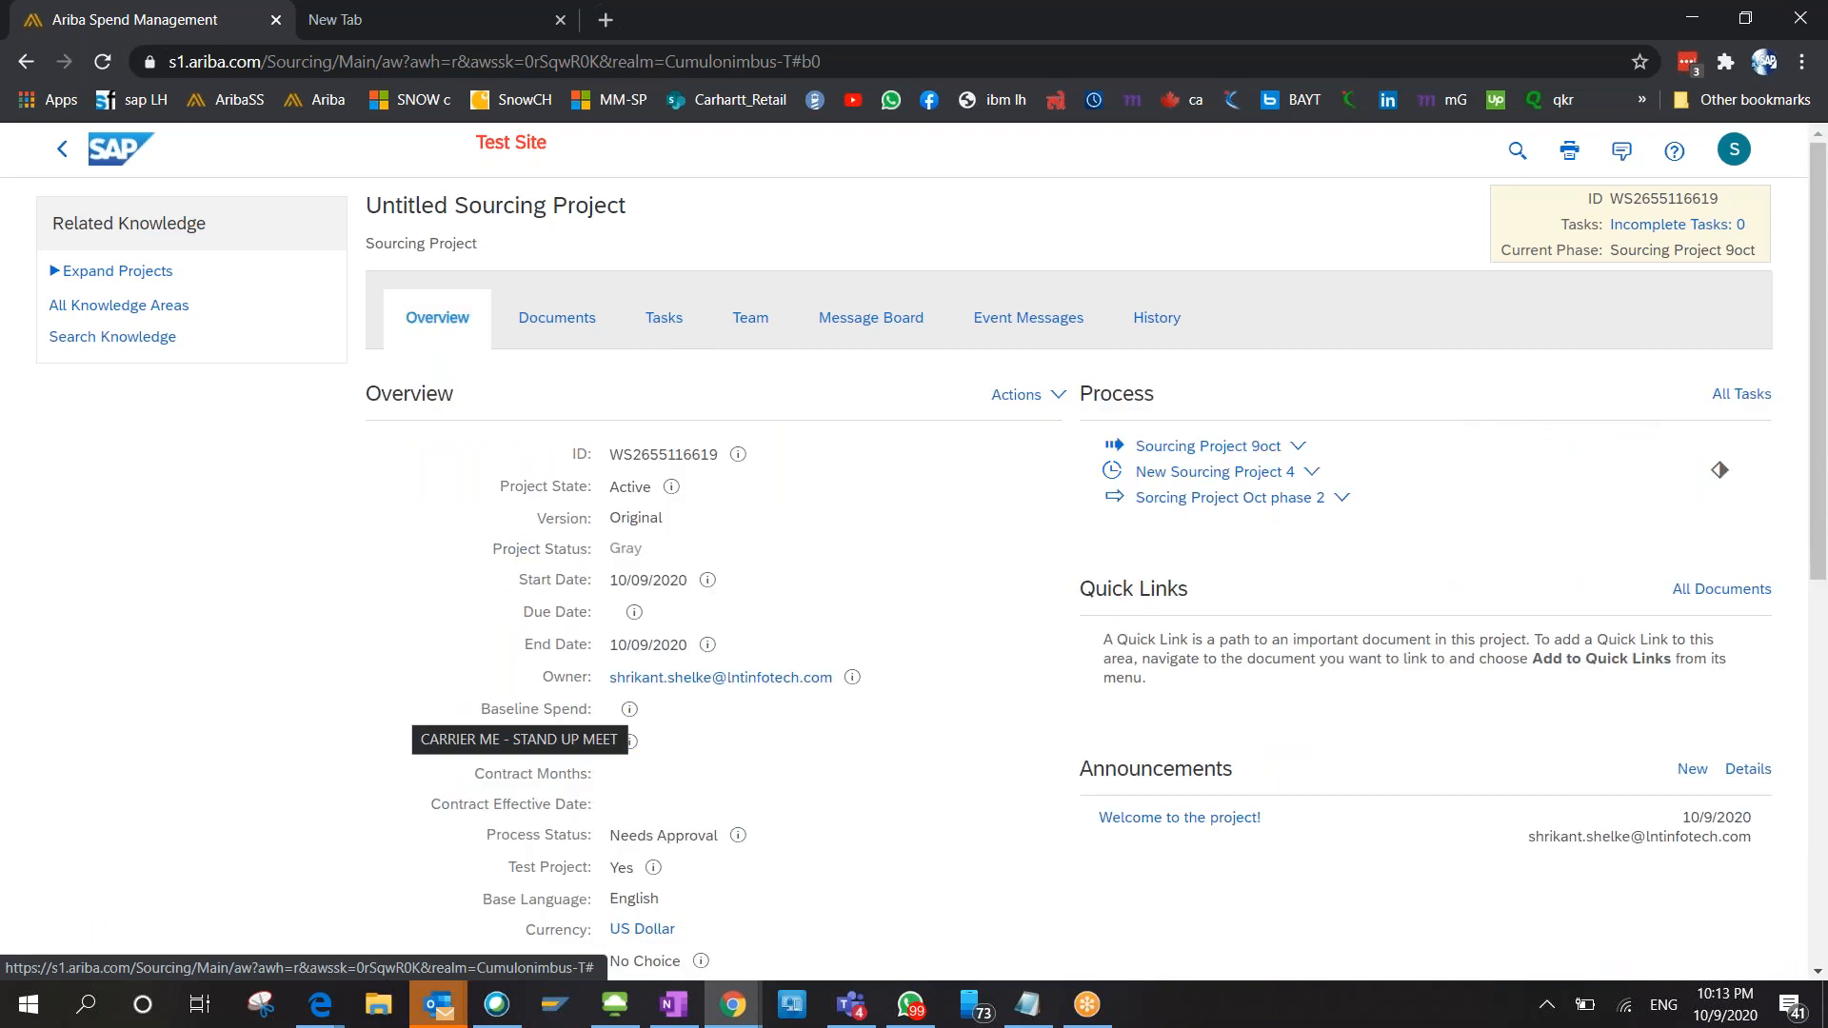
{"action": "left_click", "coordinate": [1044, 405]}
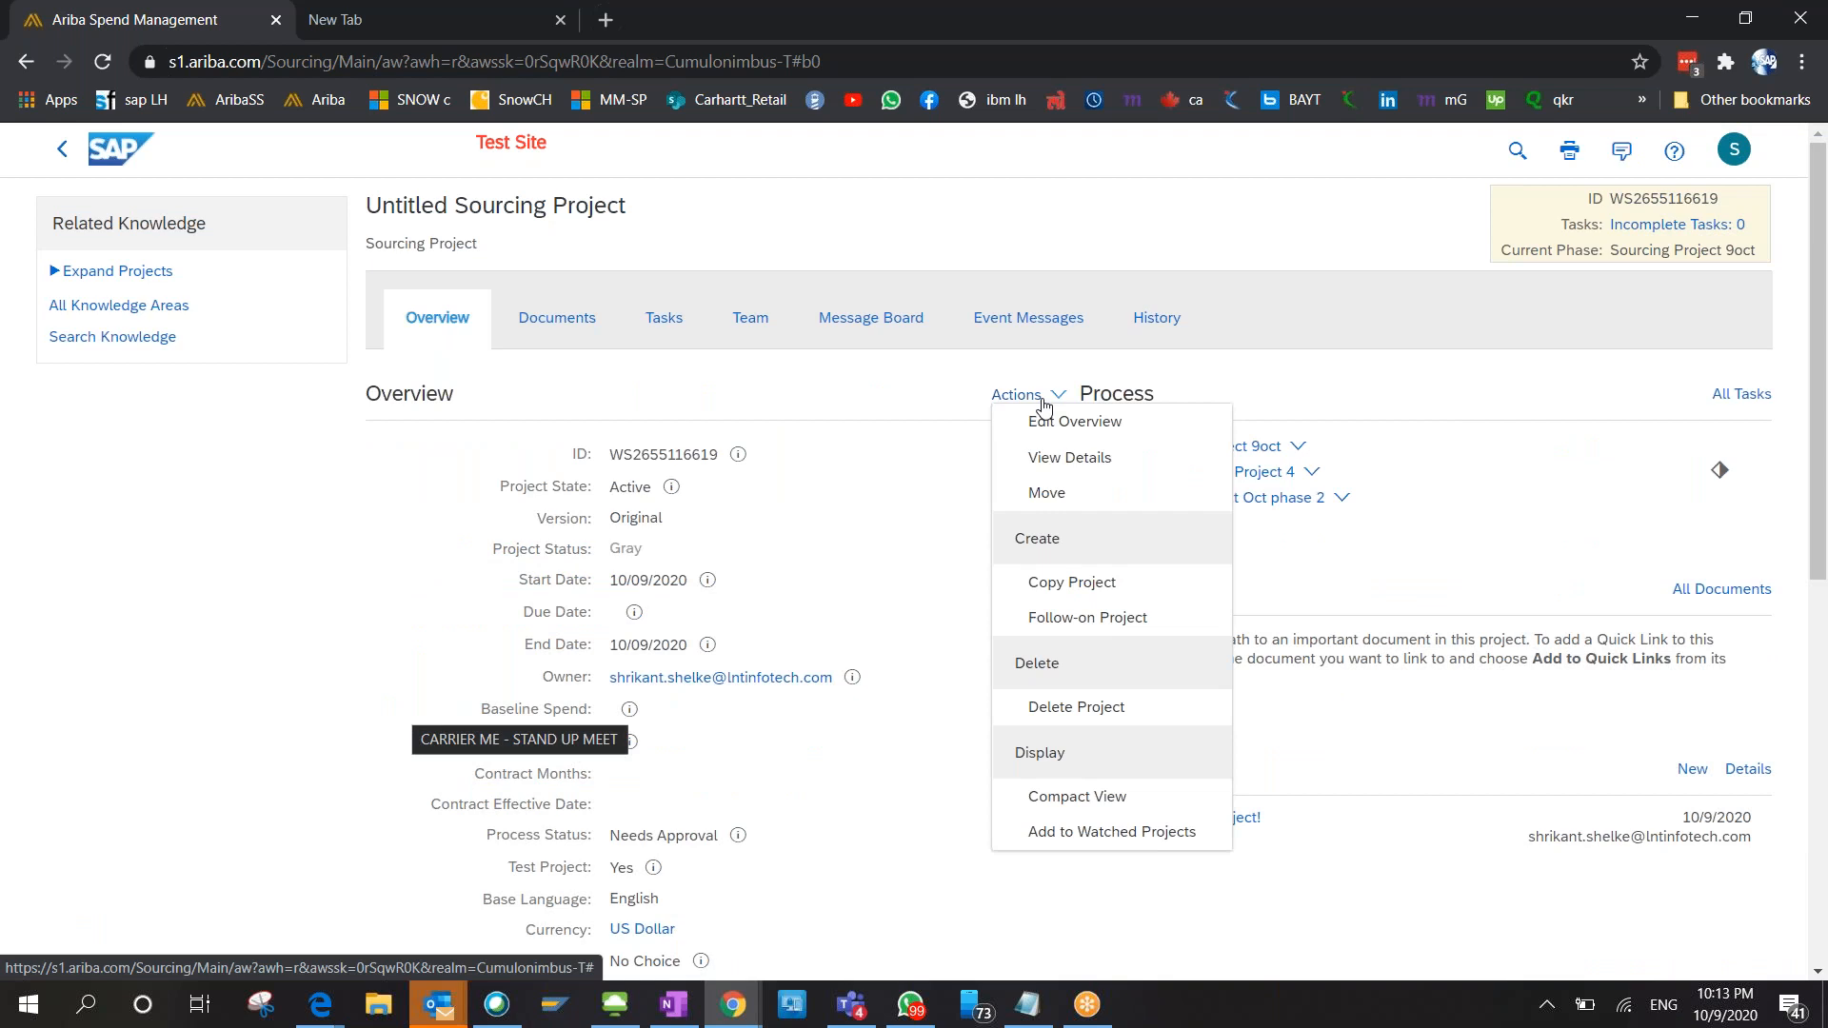
{"action": "left_click", "coordinate": [890, 545]}
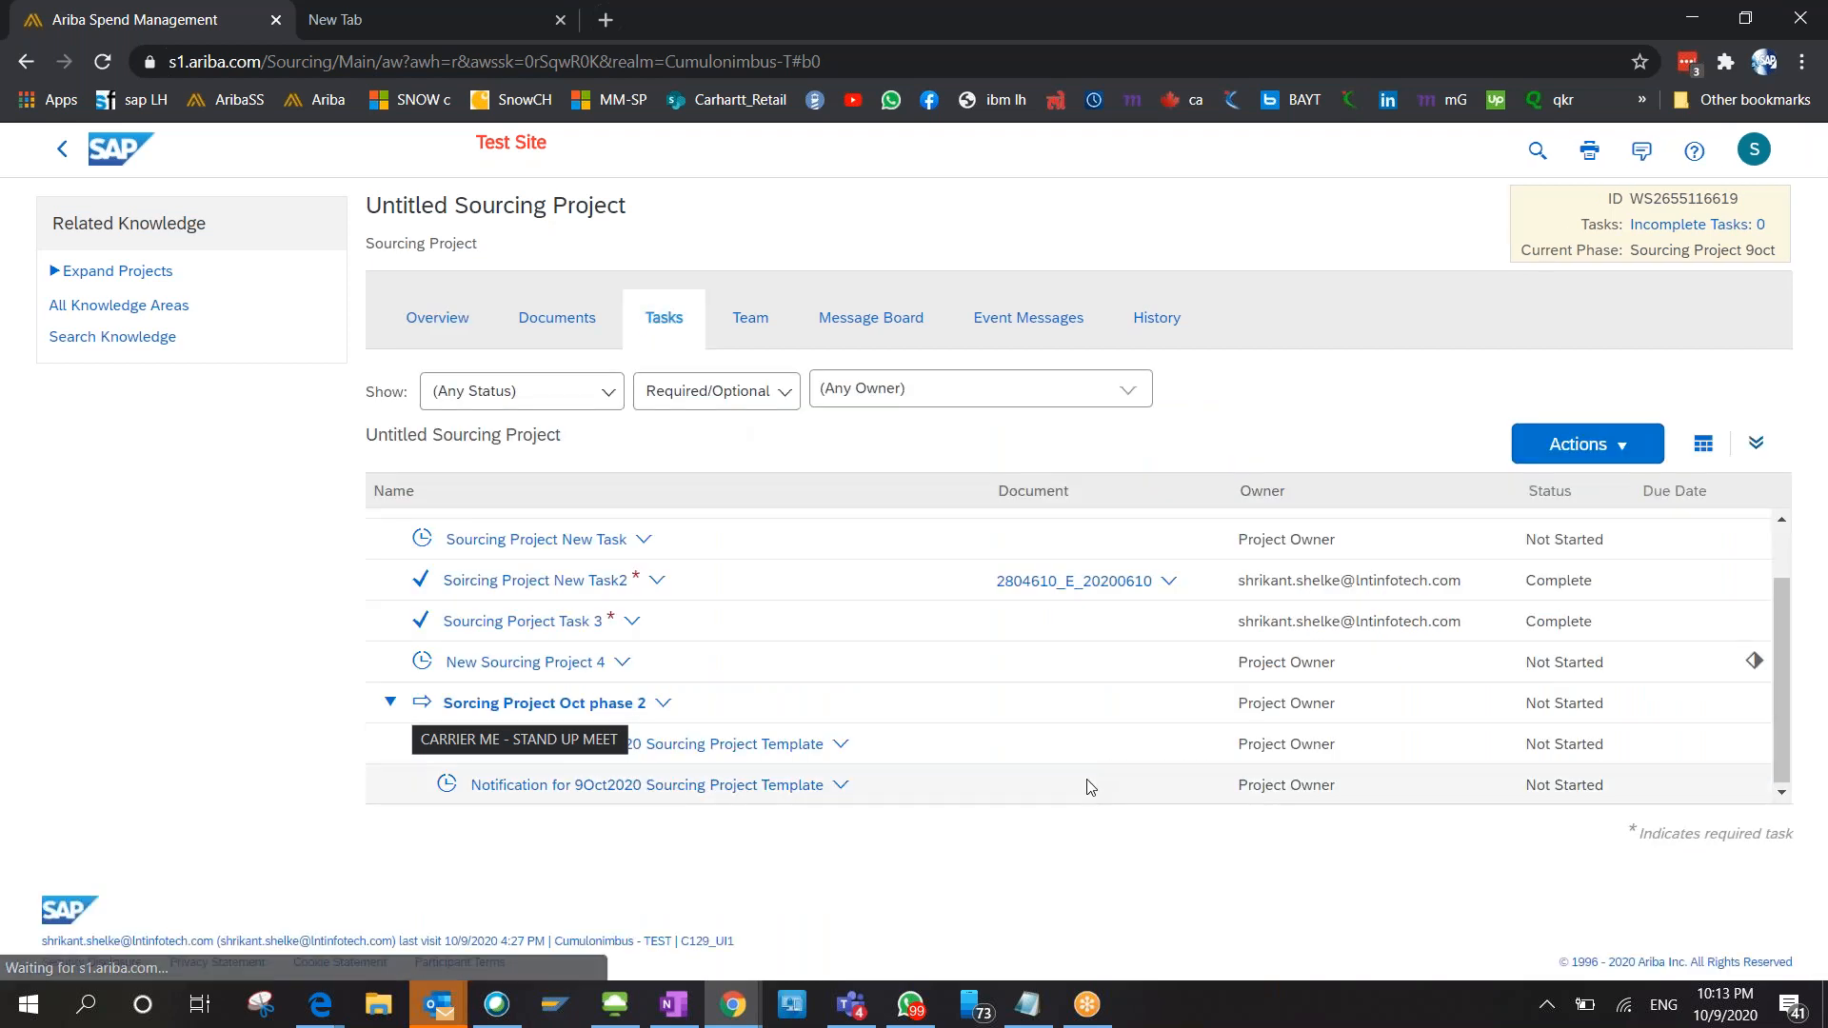
{"action": "left_click", "coordinate": [1583, 450]}
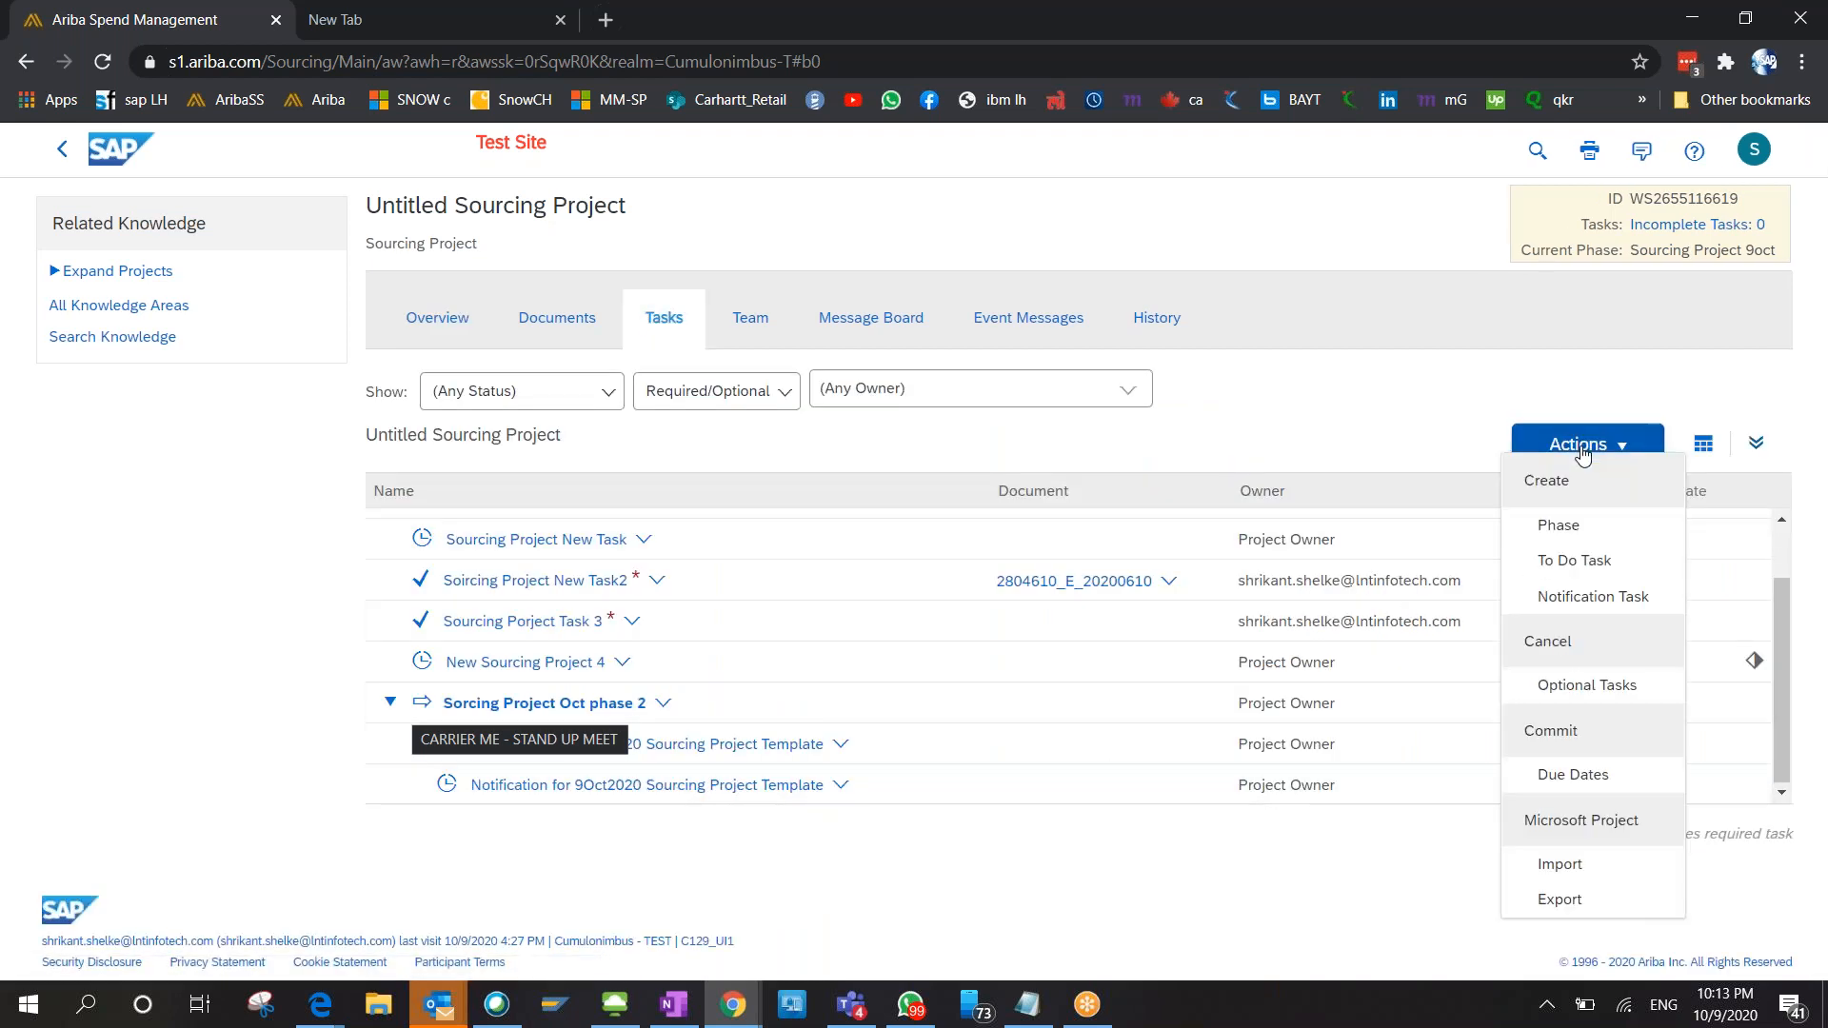
{"action": "left_click", "coordinate": [1407, 462]}
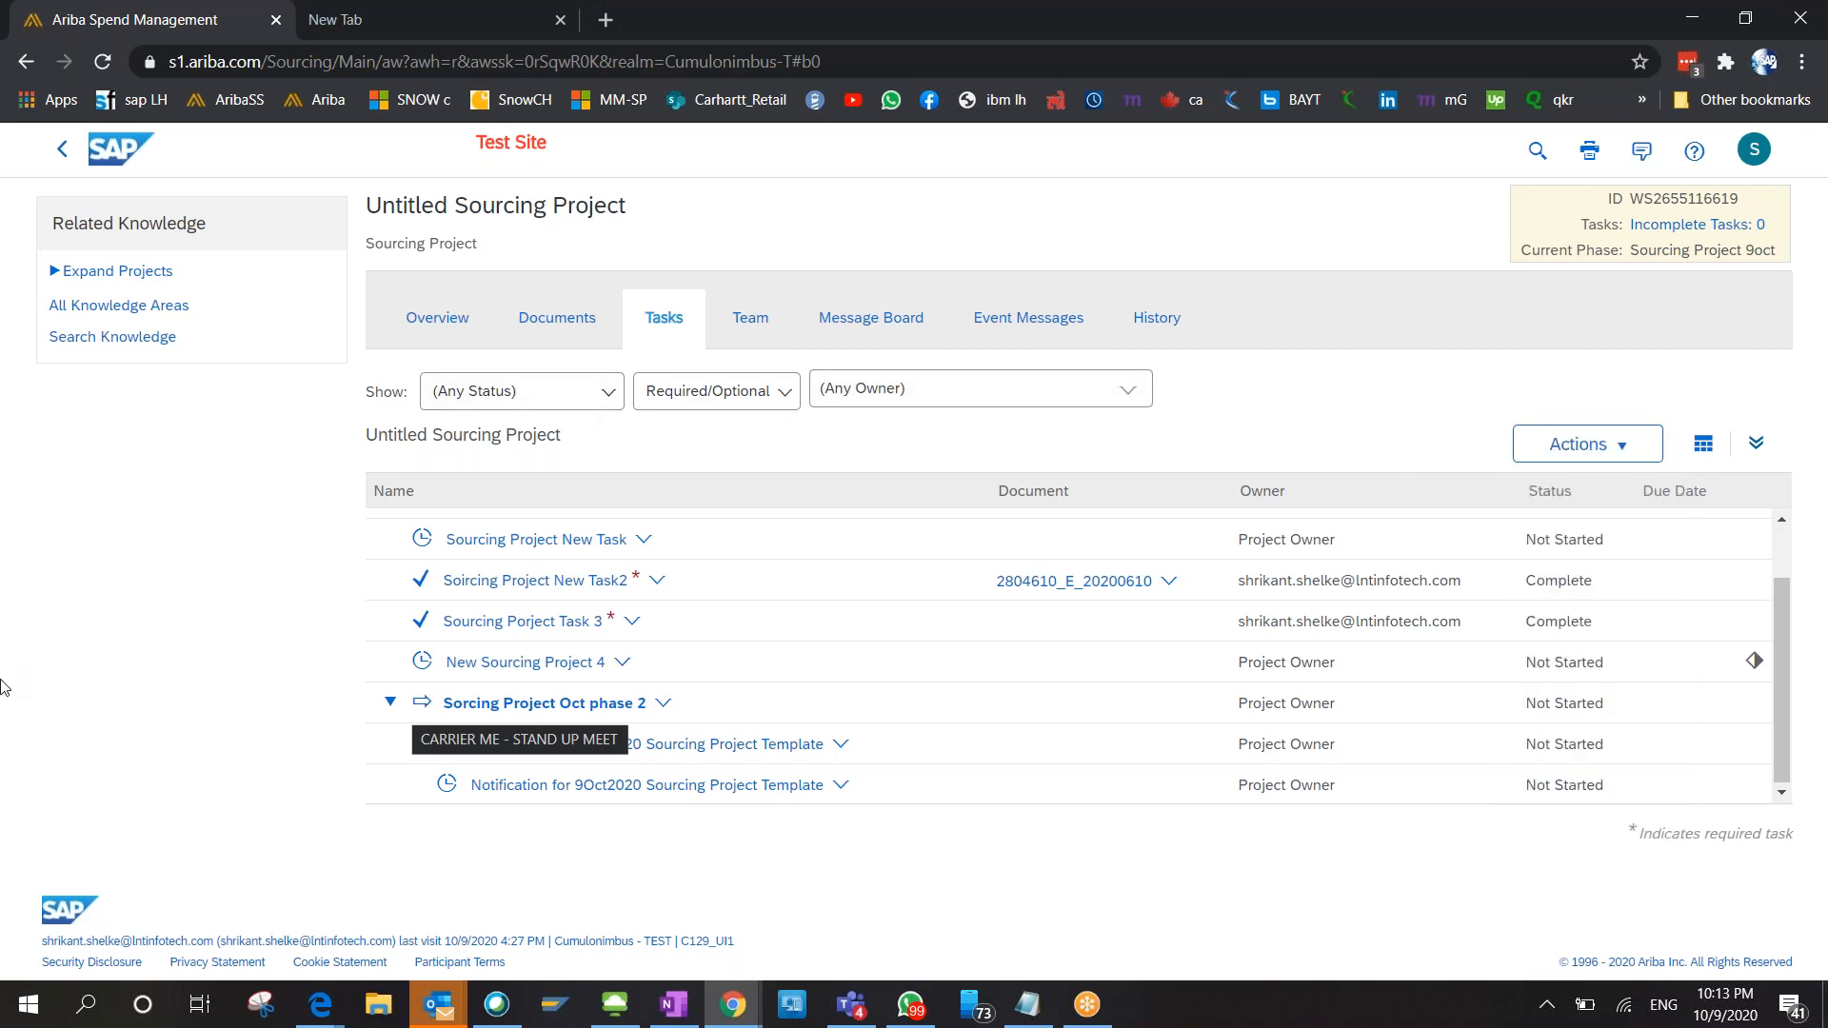
Review the project's document statuses, overview fields, External System Integration section and task list.
{"action": "left_click", "coordinate": [552, 339]}
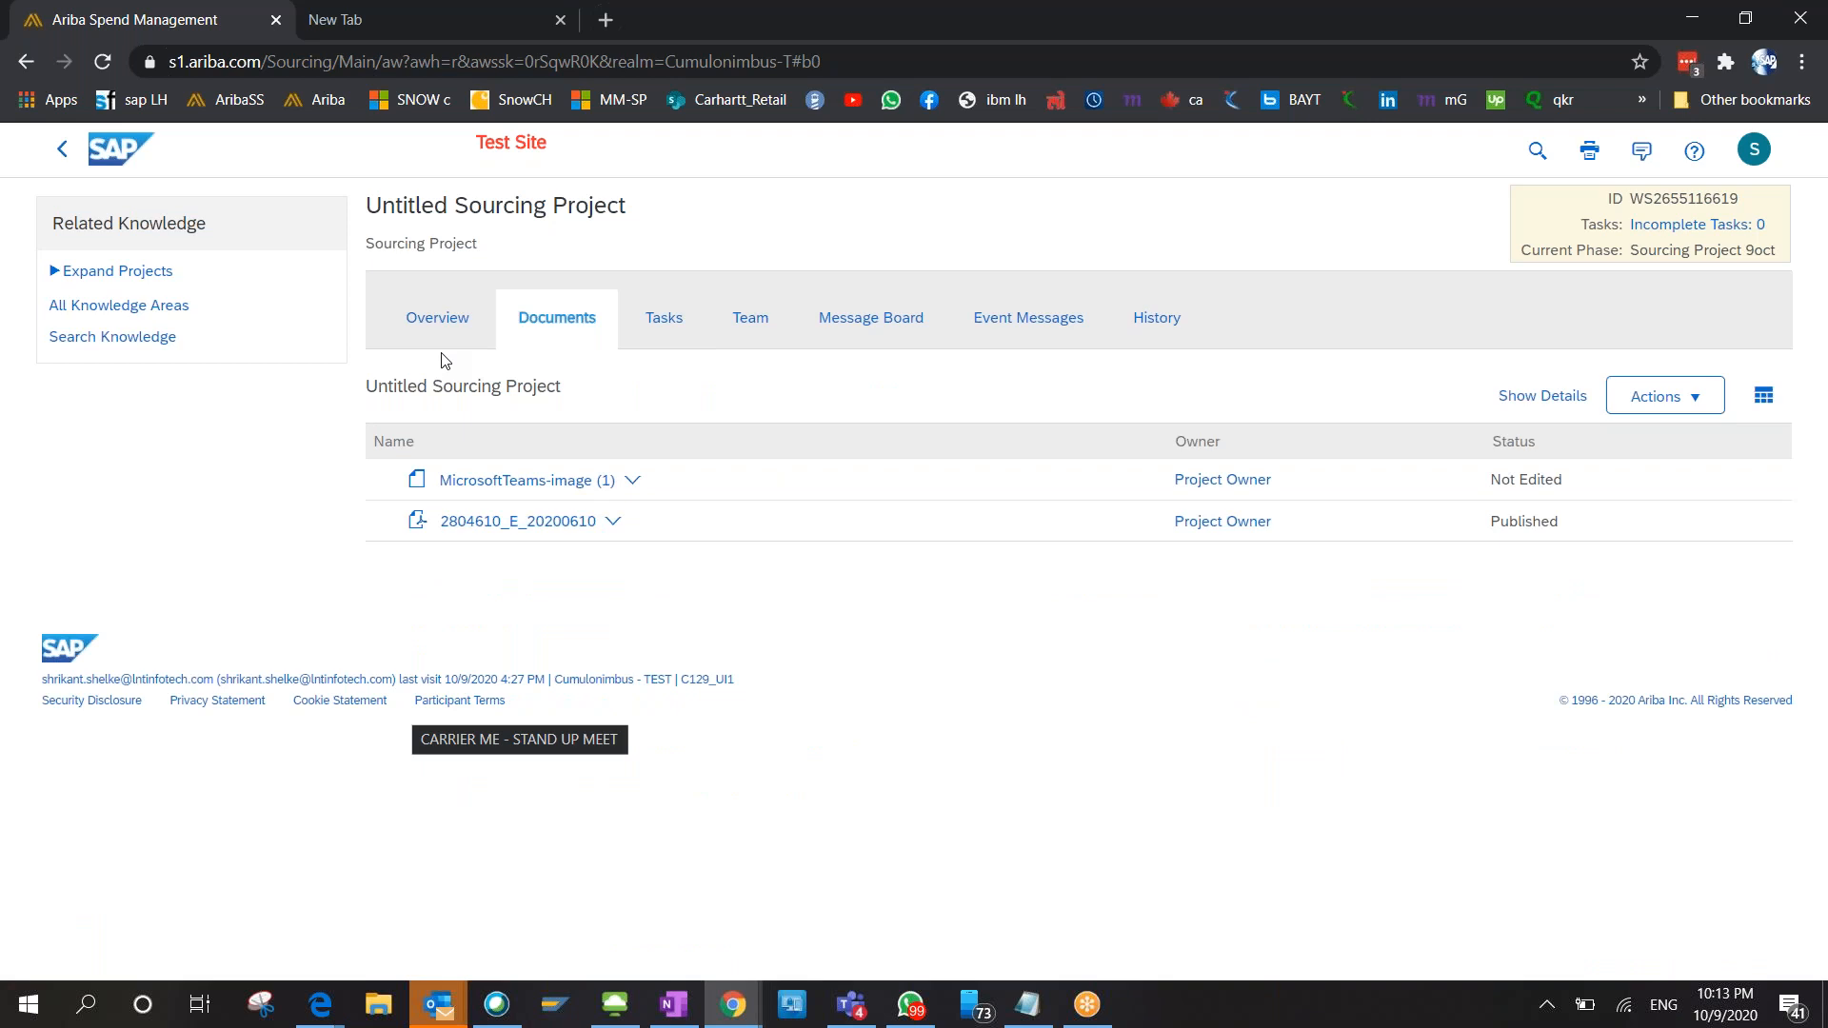
{"action": "left_click", "coordinate": [440, 329]}
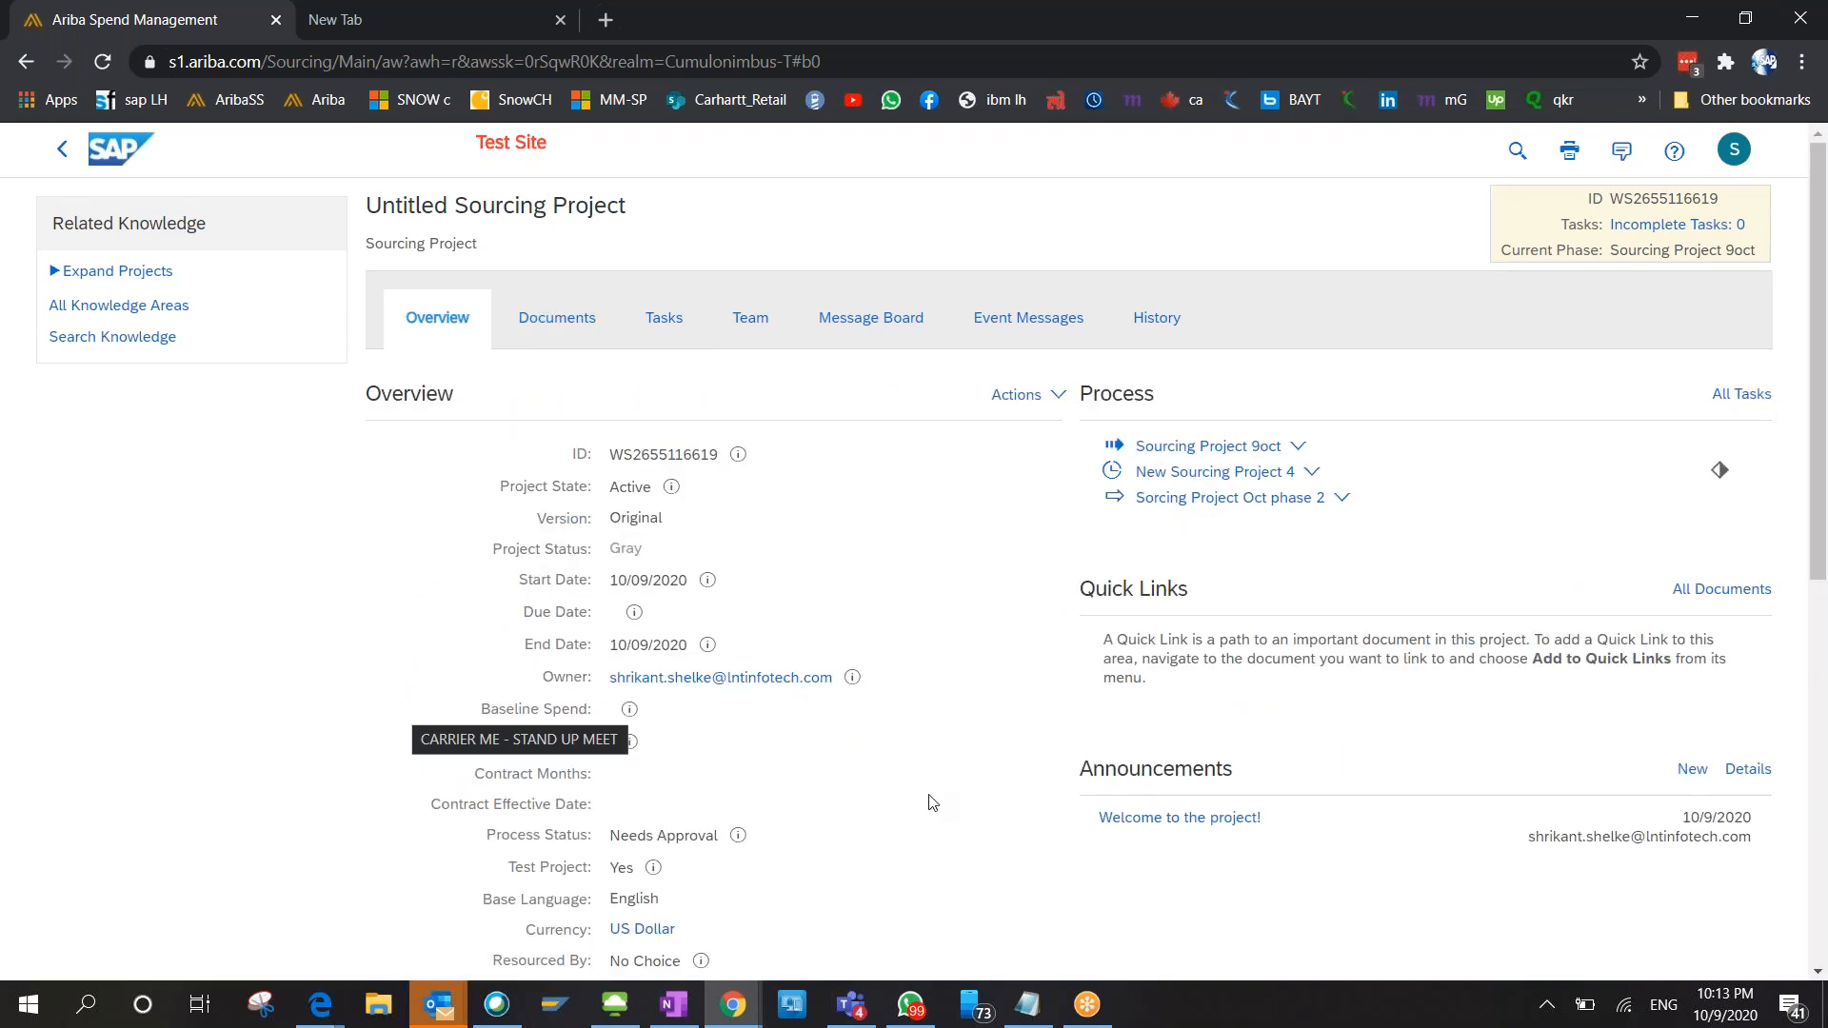
{"action": "scroll", "coordinate": [929, 802], "scroll_direction": "down", "scroll_amount": 6}
{"action": "scroll", "coordinate": [931, 803], "scroll_direction": "down", "scroll_amount": 2}
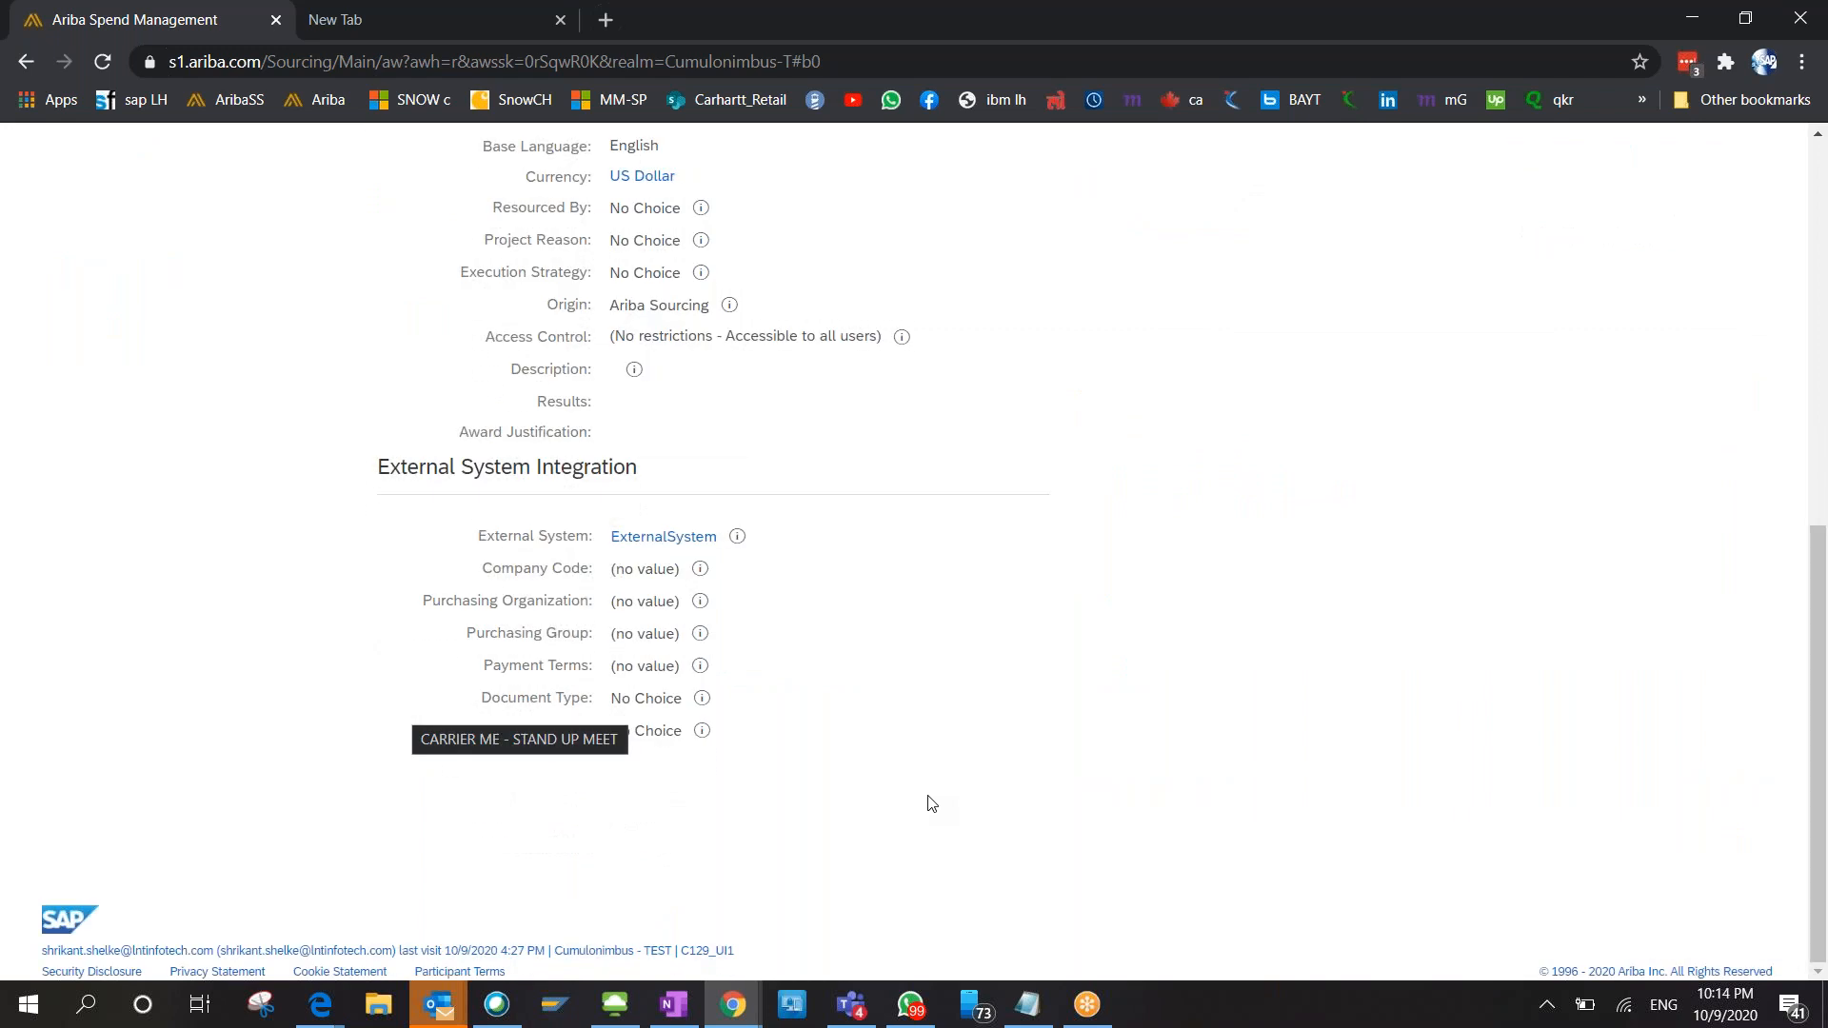
{"action": "scroll", "coordinate": [931, 803], "scroll_direction": "up", "scroll_amount": 6}
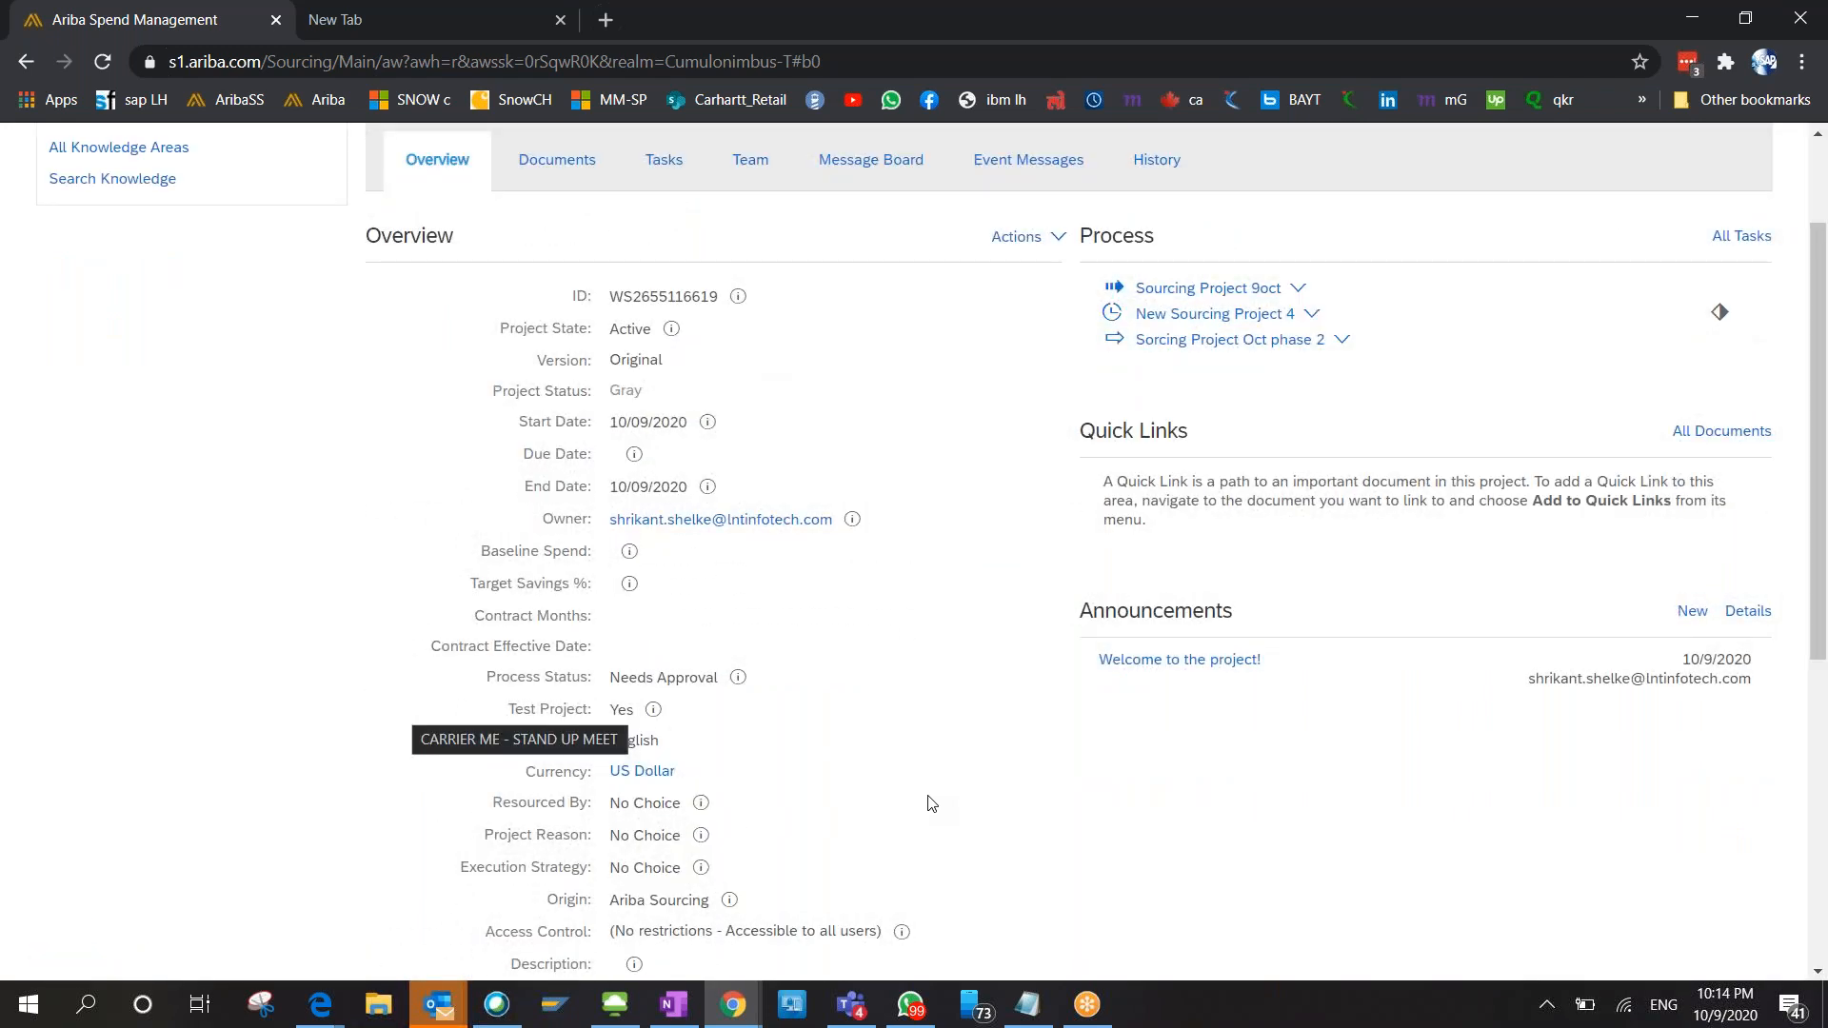
{"action": "scroll", "coordinate": [931, 803], "scroll_direction": "up", "scroll_amount": 1}
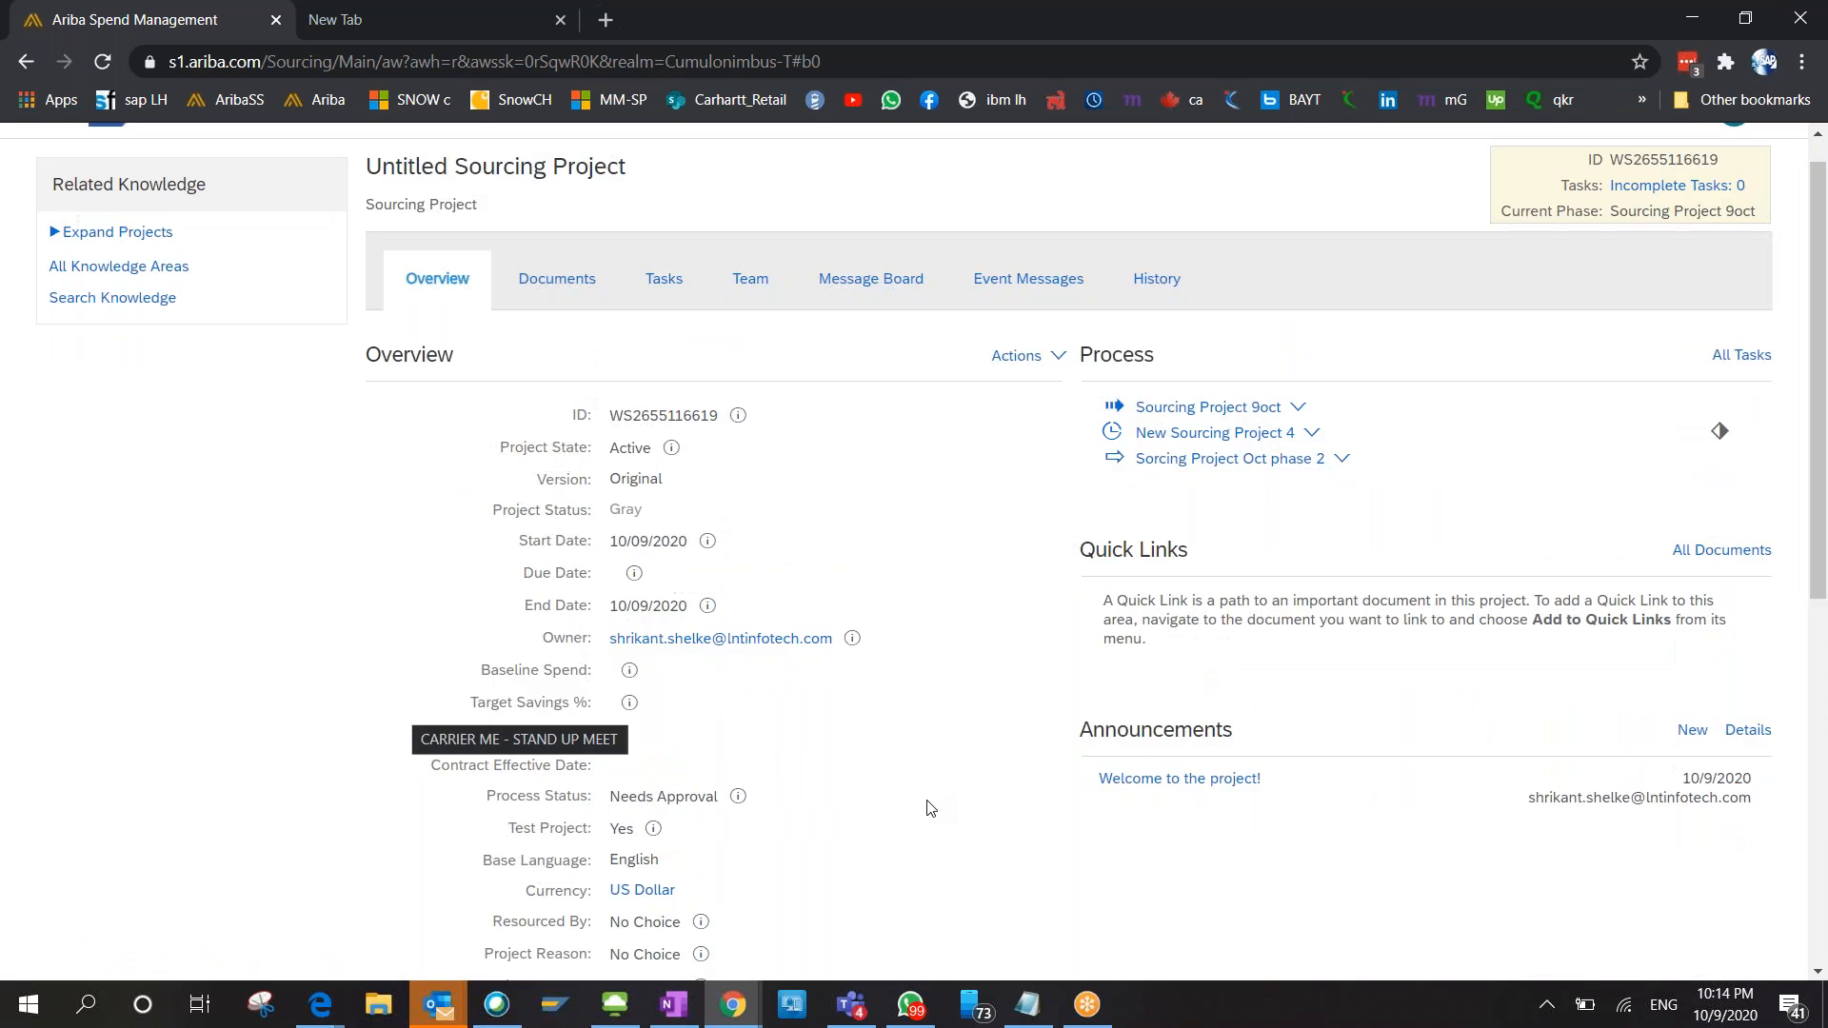
{"action": "scroll", "coordinate": [920, 842], "scroll_direction": "down", "scroll_amount": 6}
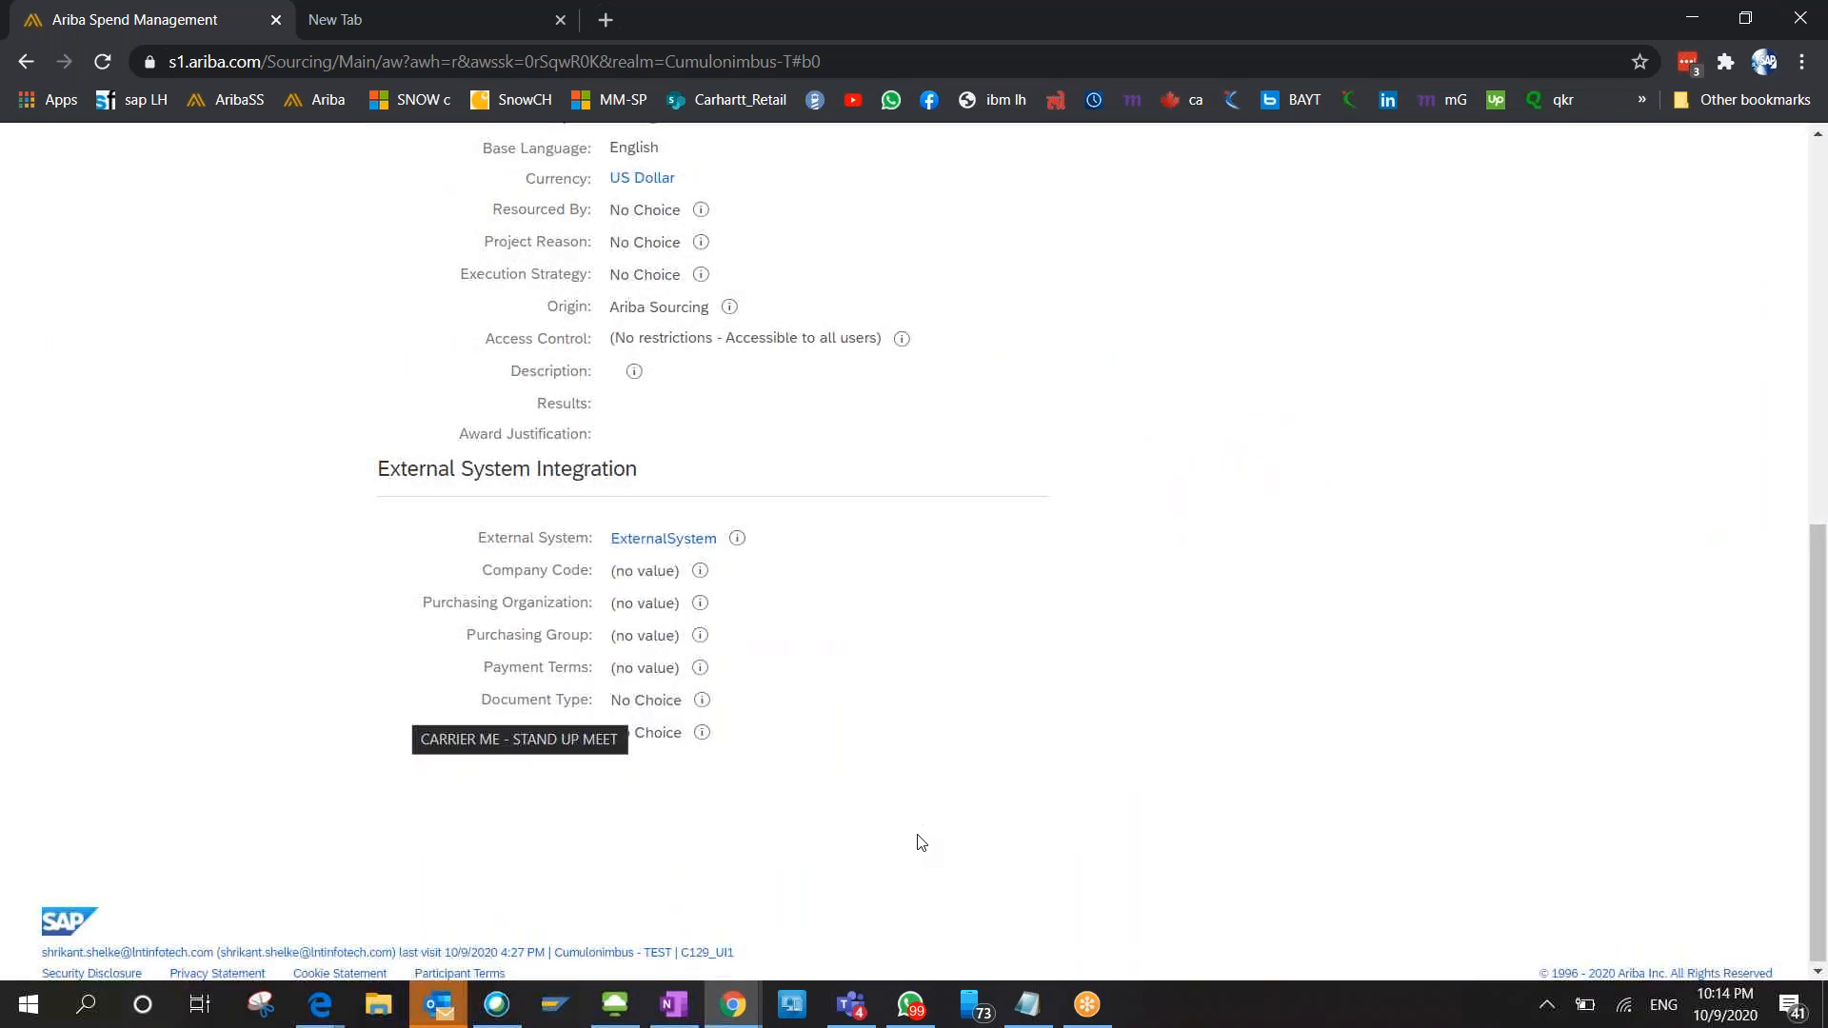
{"action": "scroll", "coordinate": [920, 842], "scroll_direction": "up", "scroll_amount": 7}
{"action": "left_click", "coordinate": [555, 316]}
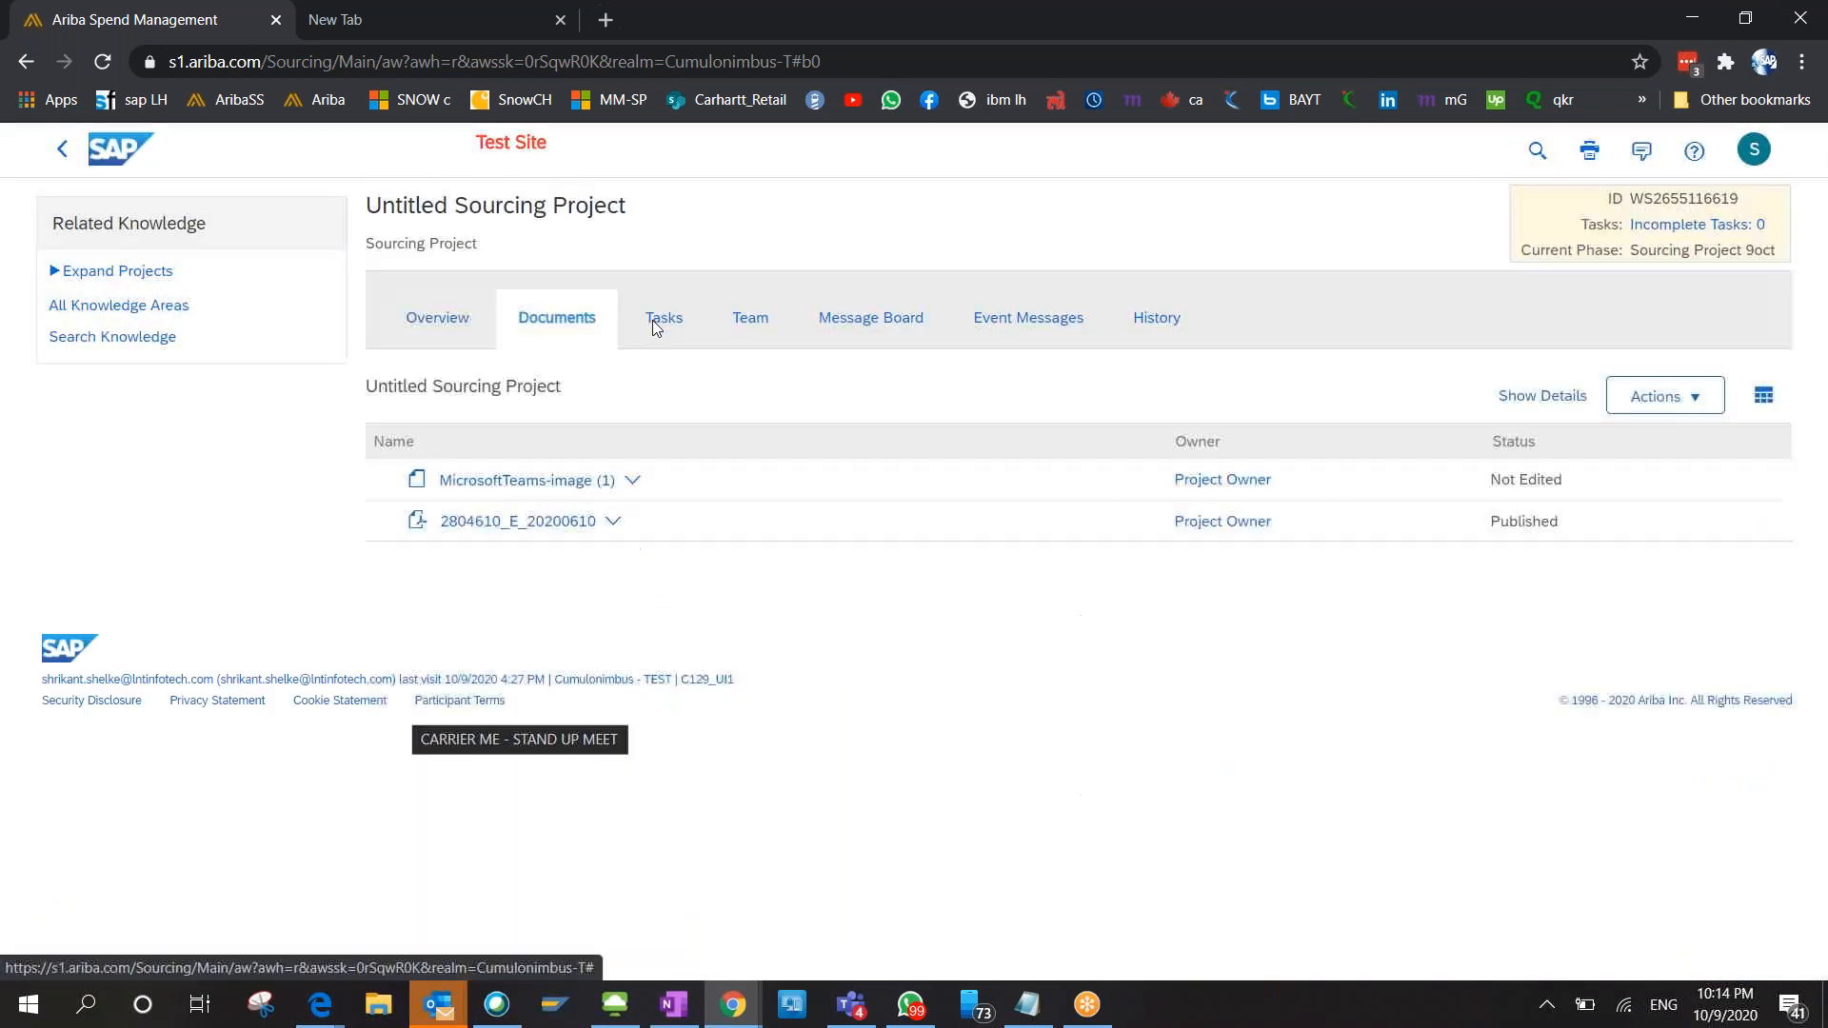
{"action": "left_click", "coordinate": [674, 328]}
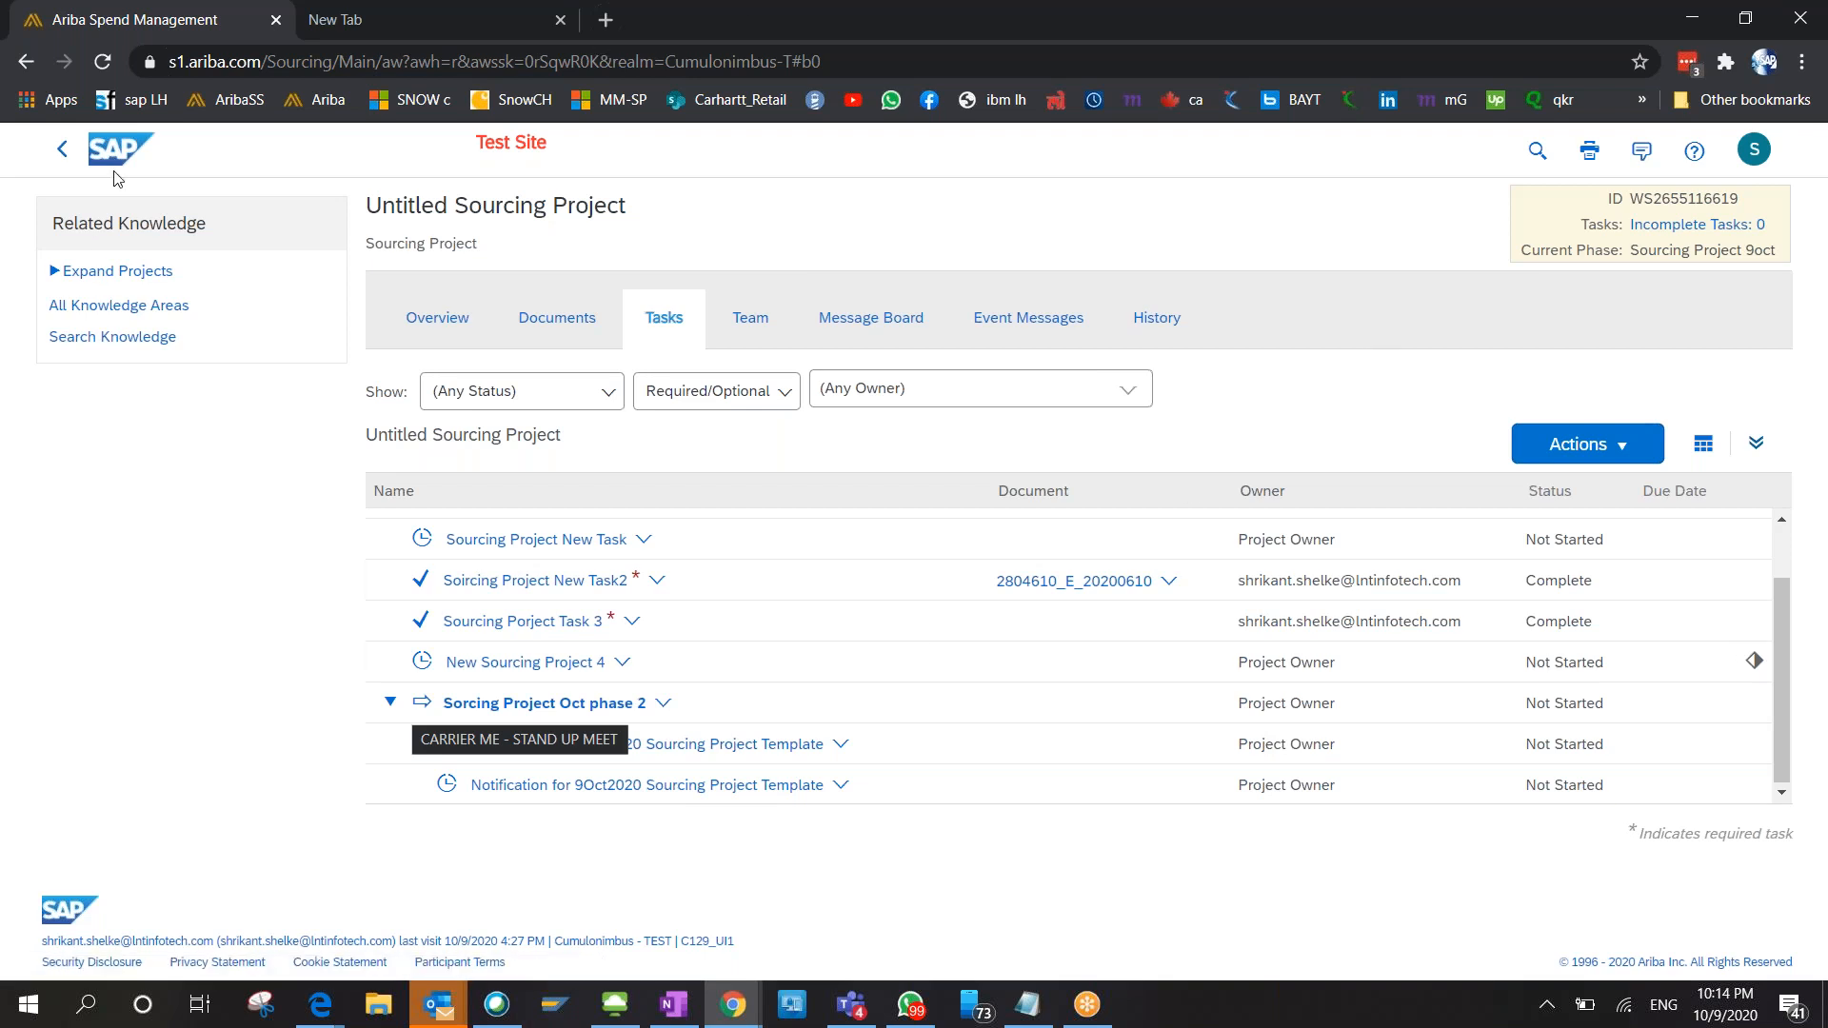
Return to the home page and start another sourcing project, set as a full project and a test project.
{"action": "left_click", "coordinate": [102, 145]}
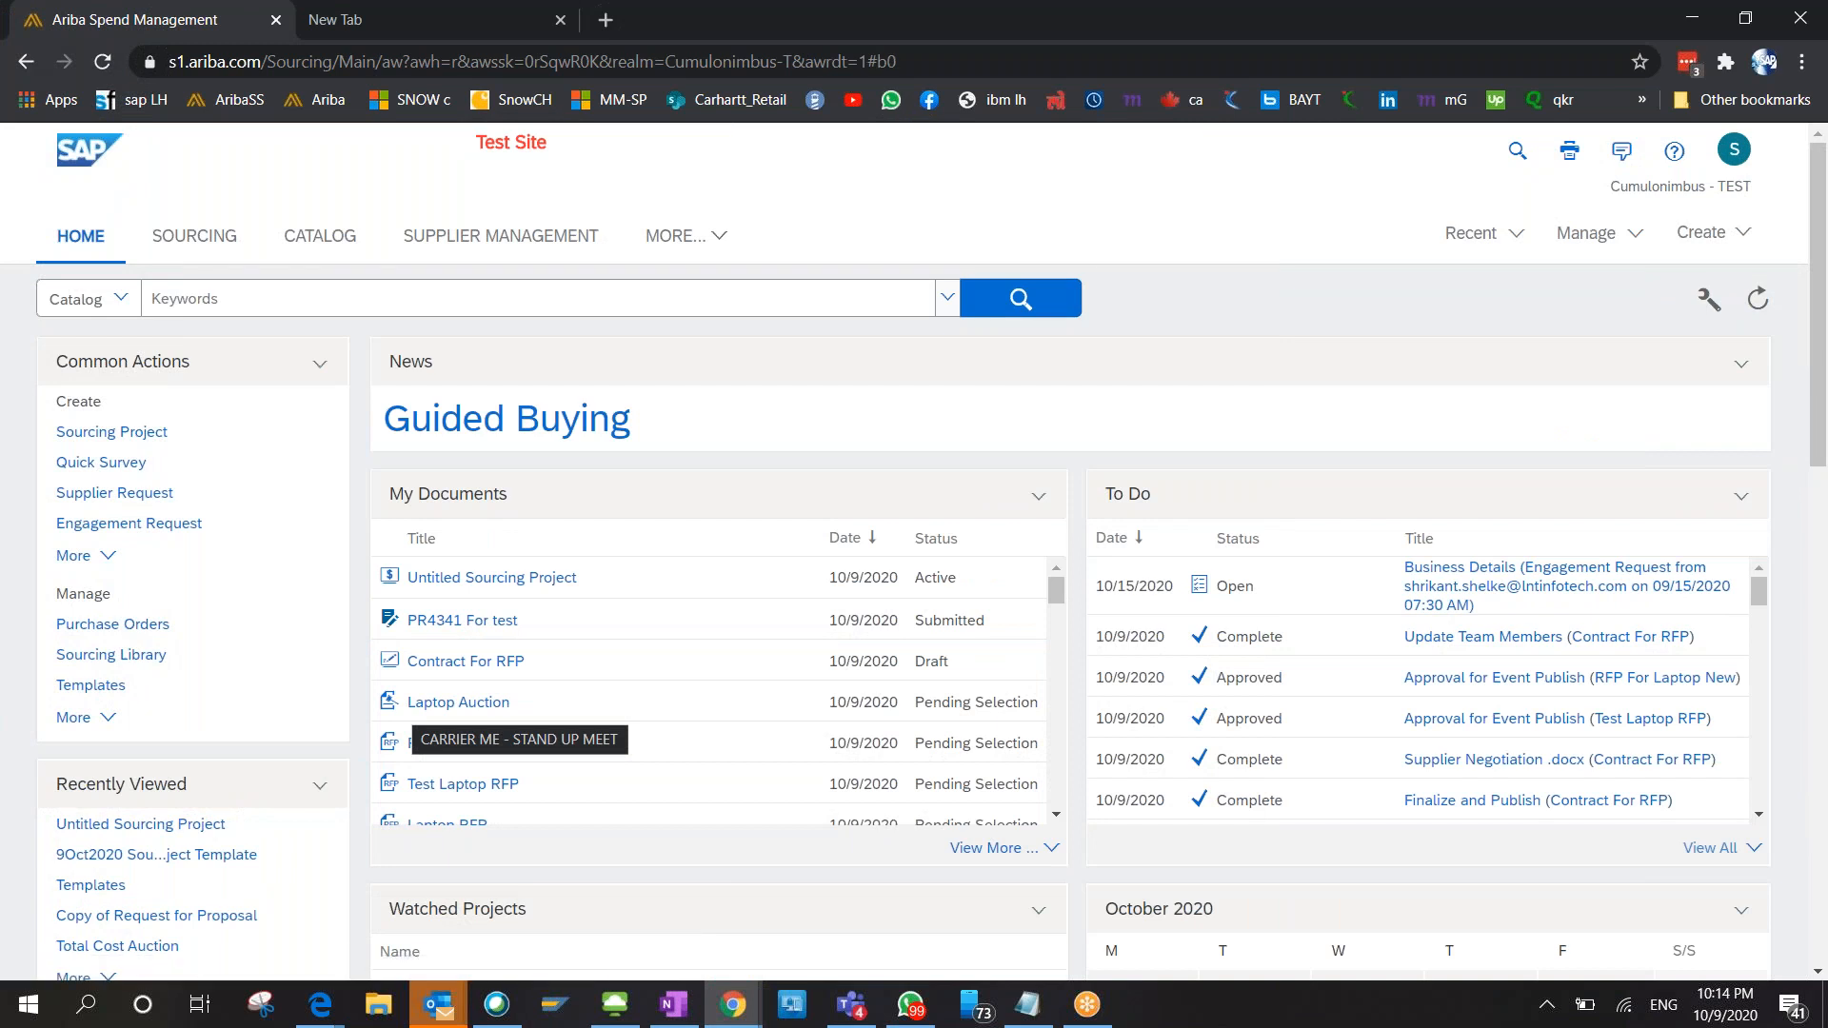
{"action": "left_click", "coordinate": [98, 556]}
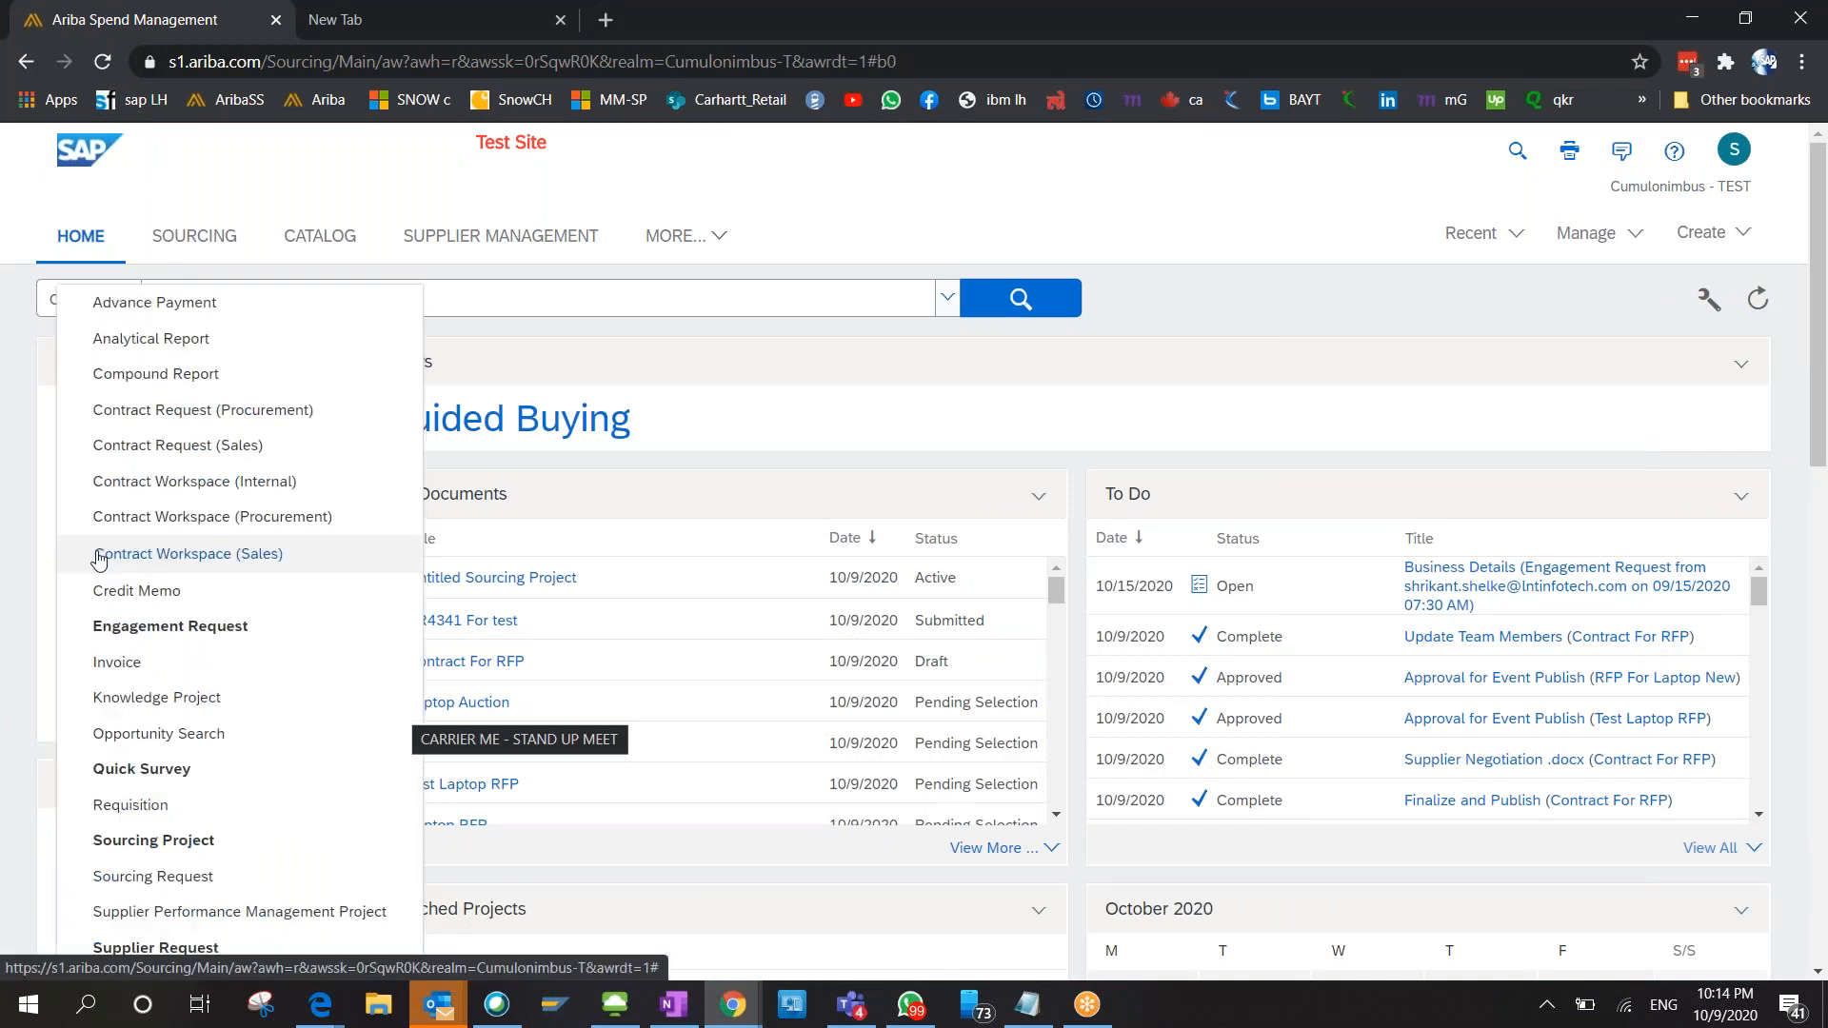
{"action": "left_click", "coordinate": [124, 841]}
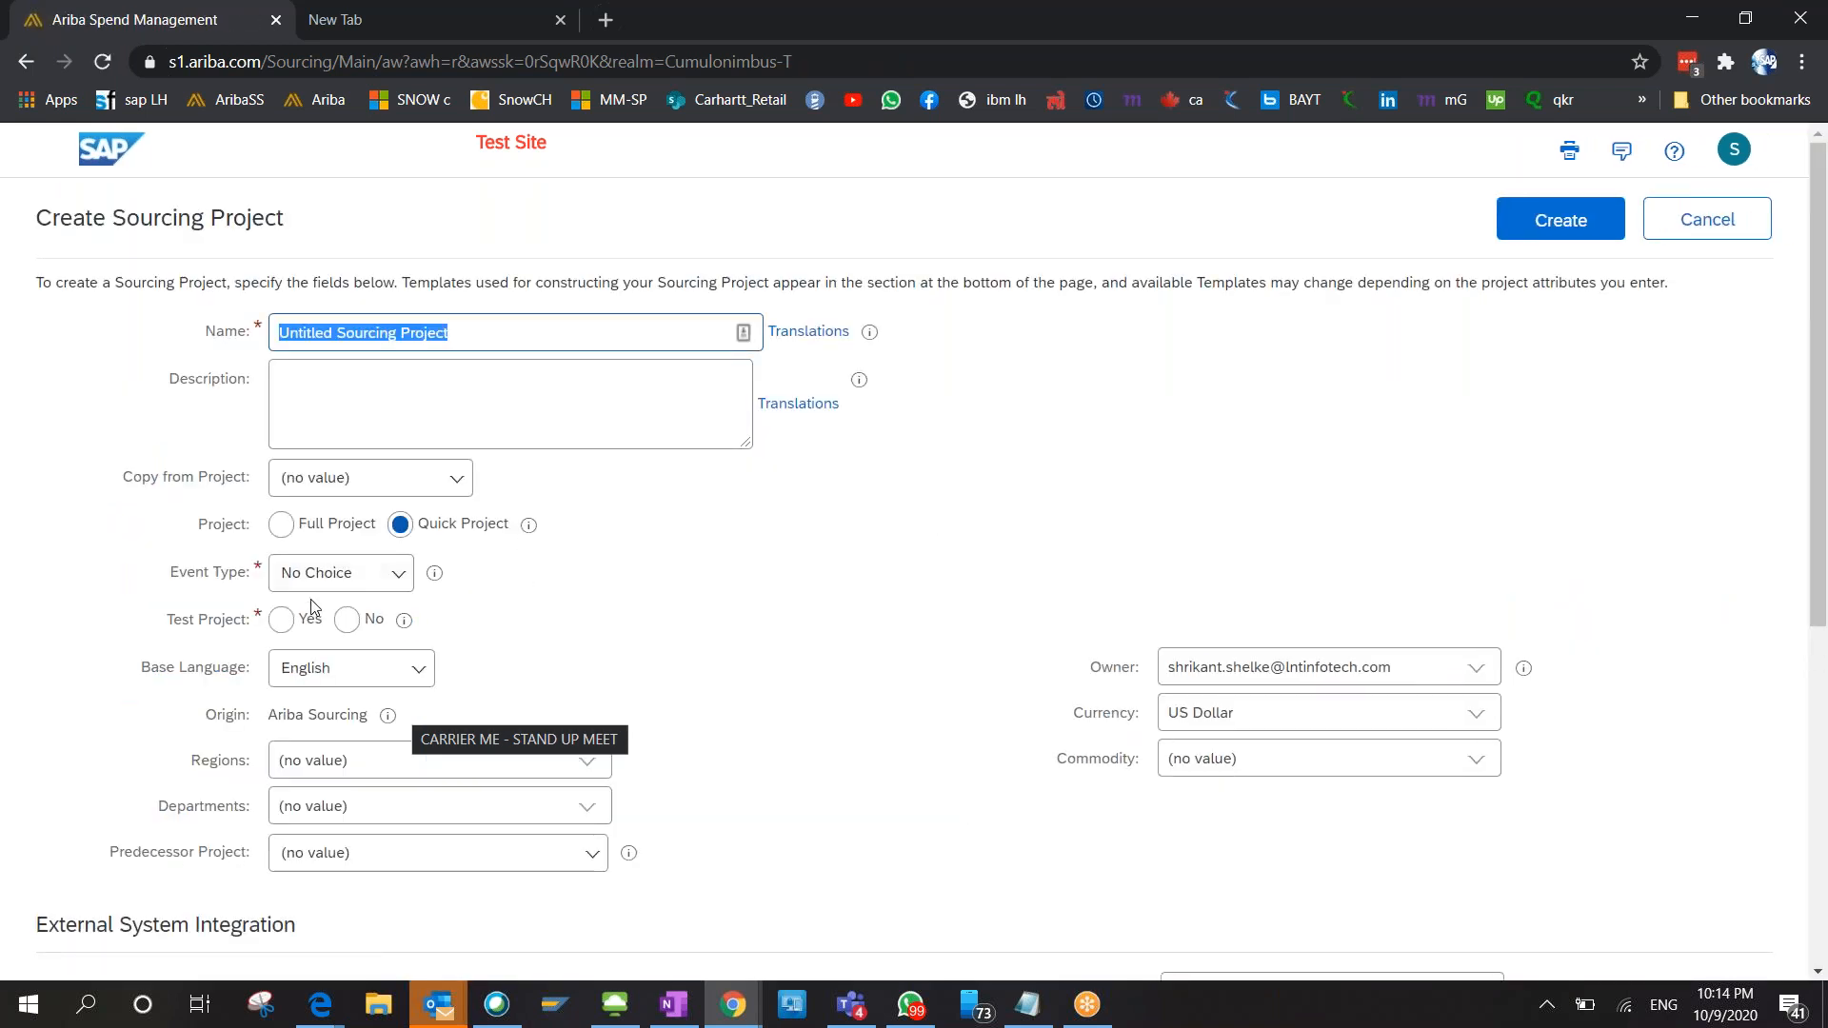
{"action": "left_click", "coordinate": [281, 524]}
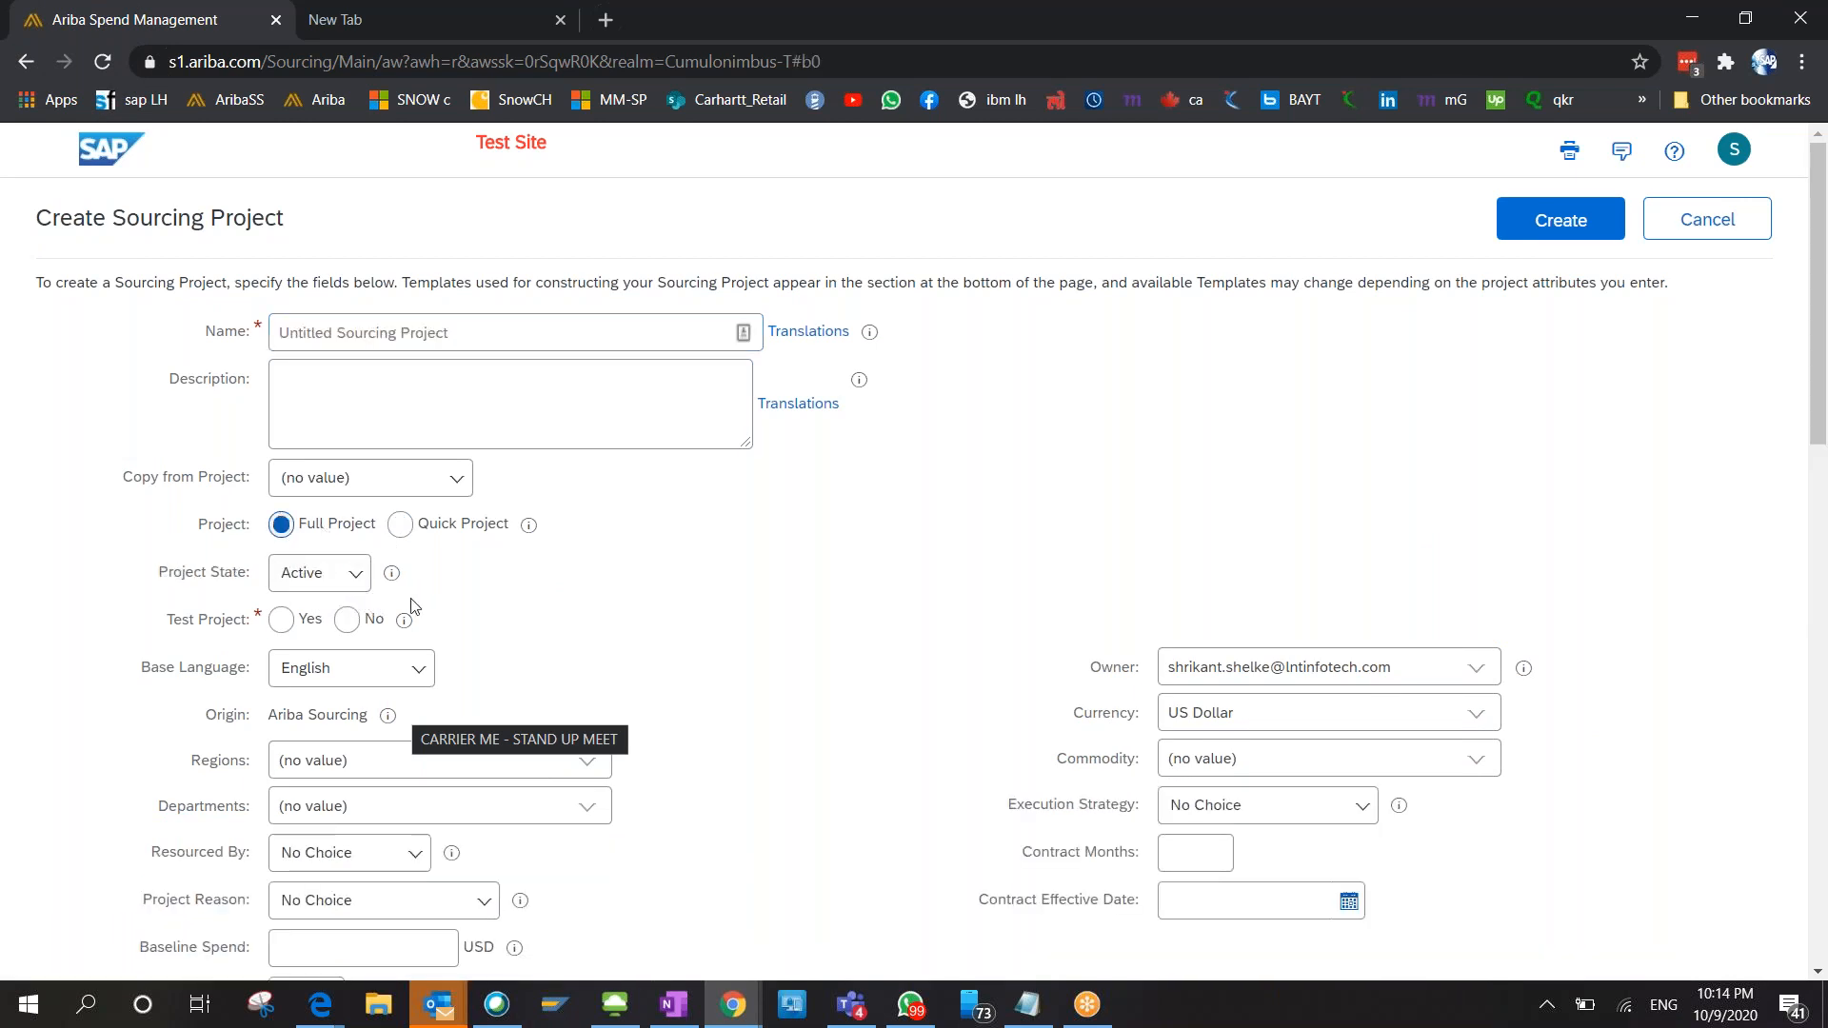
{"action": "left_click", "coordinate": [283, 631]}
Select the Ariba Best Practice Sourcing Process Template_MT for the new sourcing project.
{"action": "scroll", "coordinate": [282, 634], "scroll_direction": "down", "scroll_amount": 15}
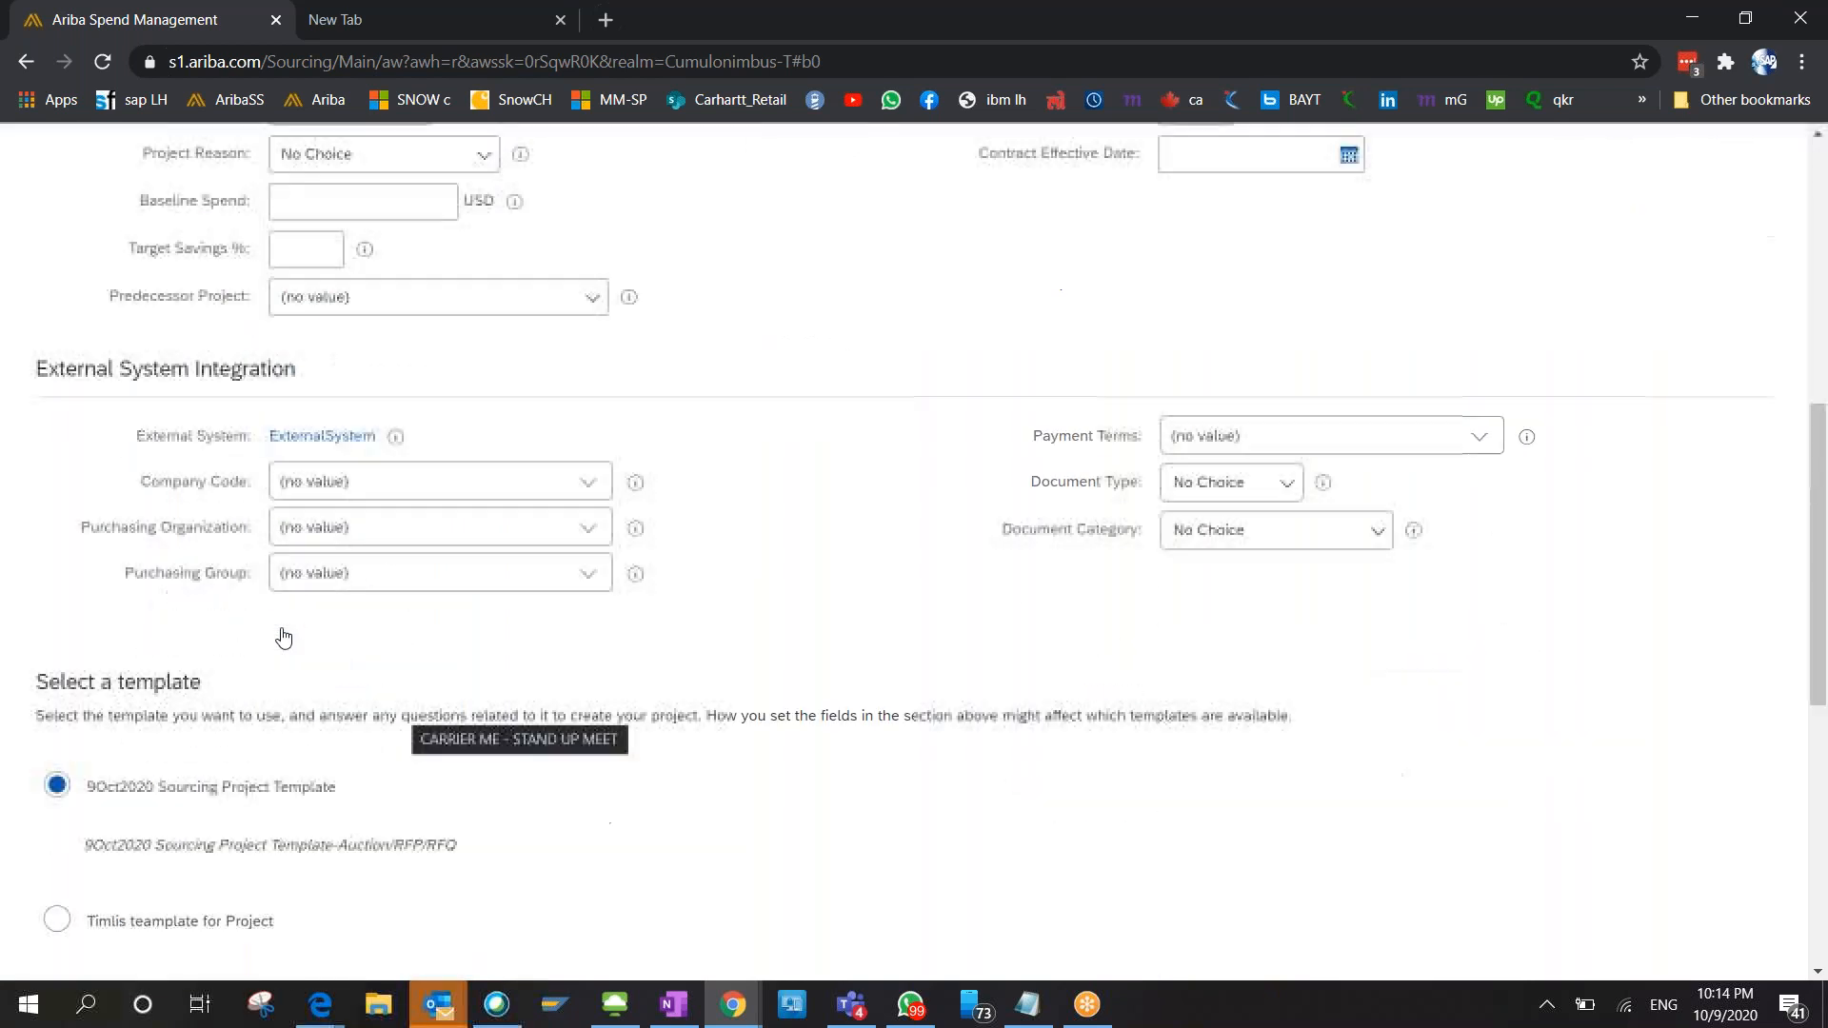
{"action": "scroll", "coordinate": [283, 634], "scroll_direction": "up", "scroll_amount": 5}
{"action": "scroll", "coordinate": [89, 305], "scroll_direction": "down", "scroll_amount": 3}
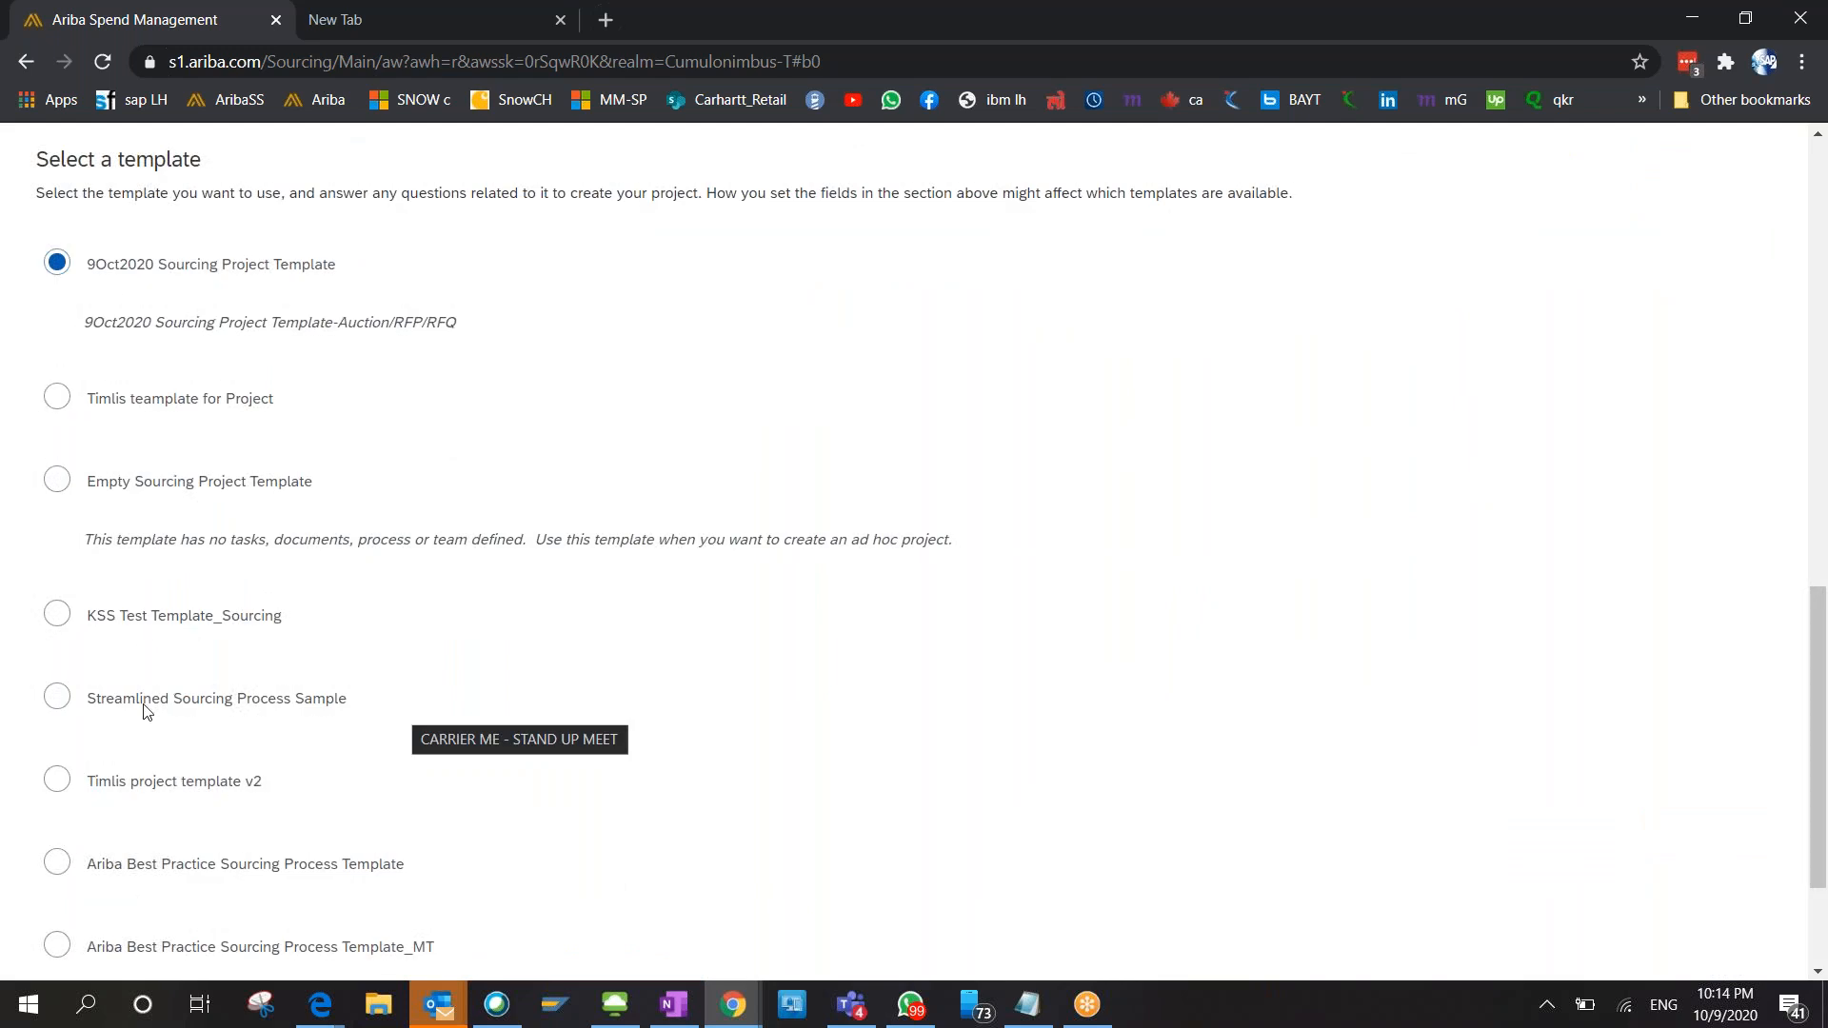
{"action": "scroll", "coordinate": [142, 710], "scroll_direction": "down", "scroll_amount": 3}
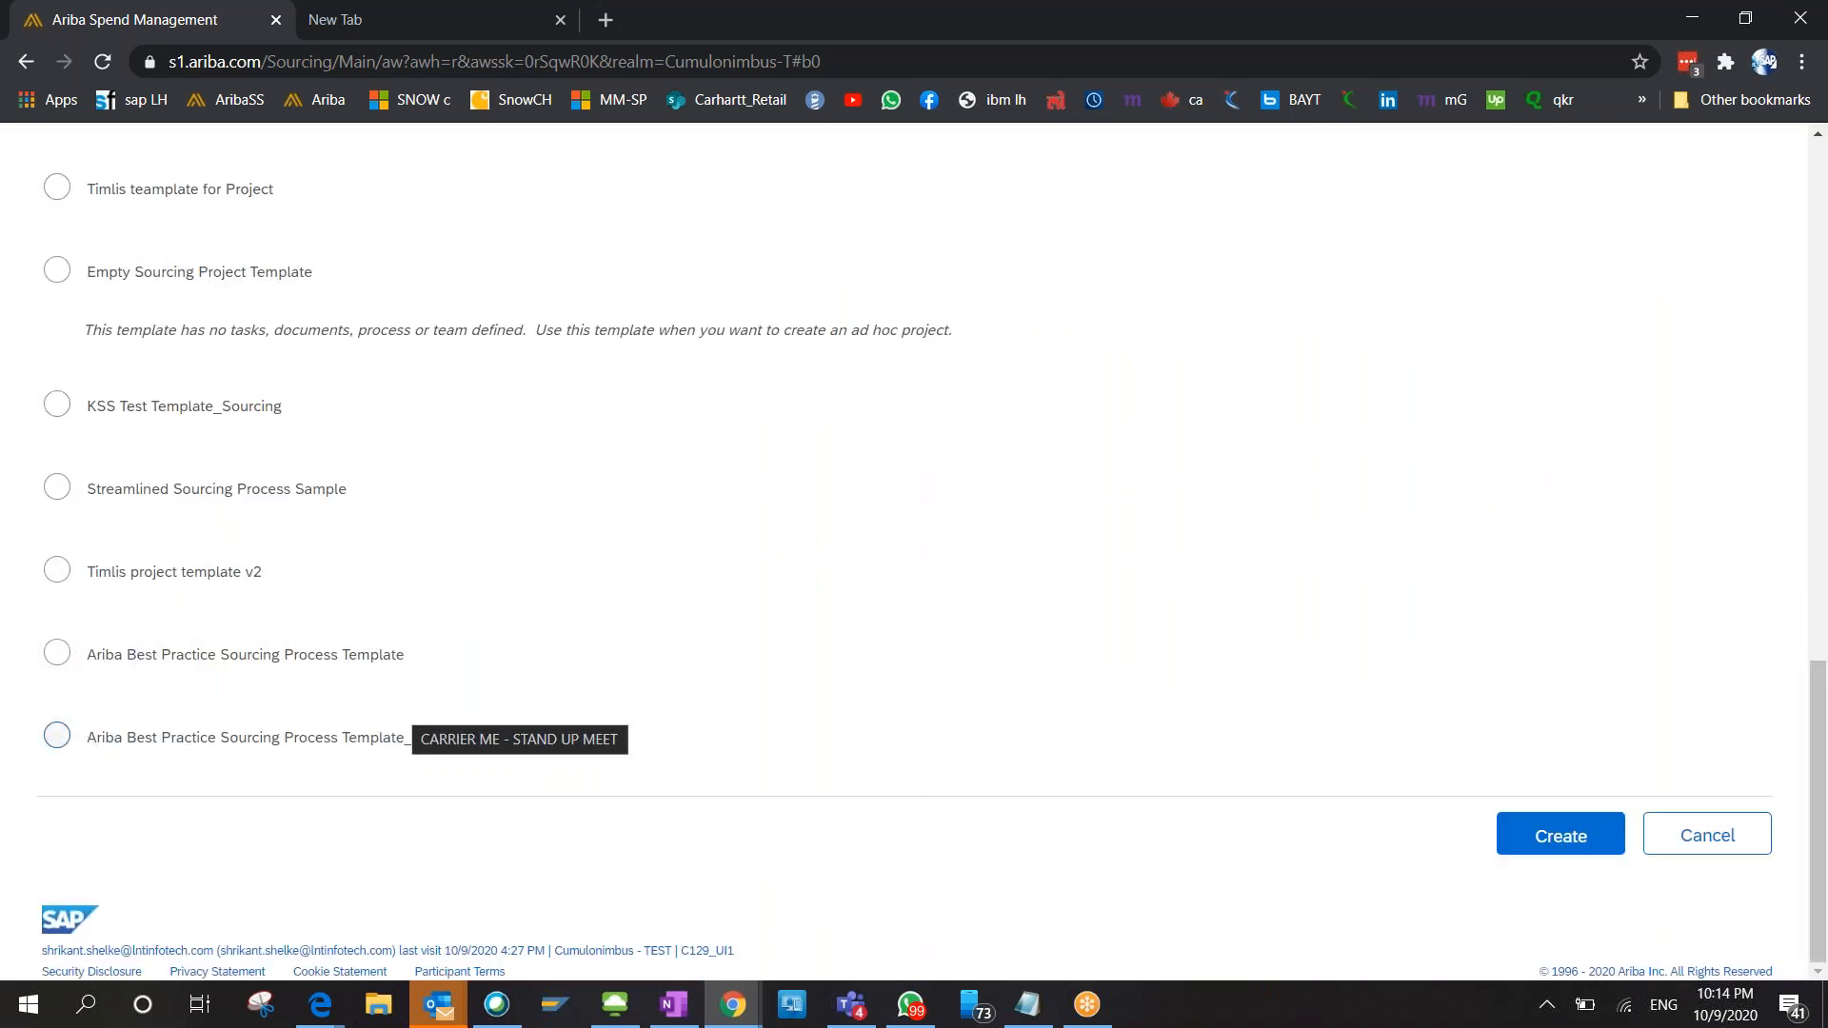
{"action": "left_click", "coordinate": [56, 735]}
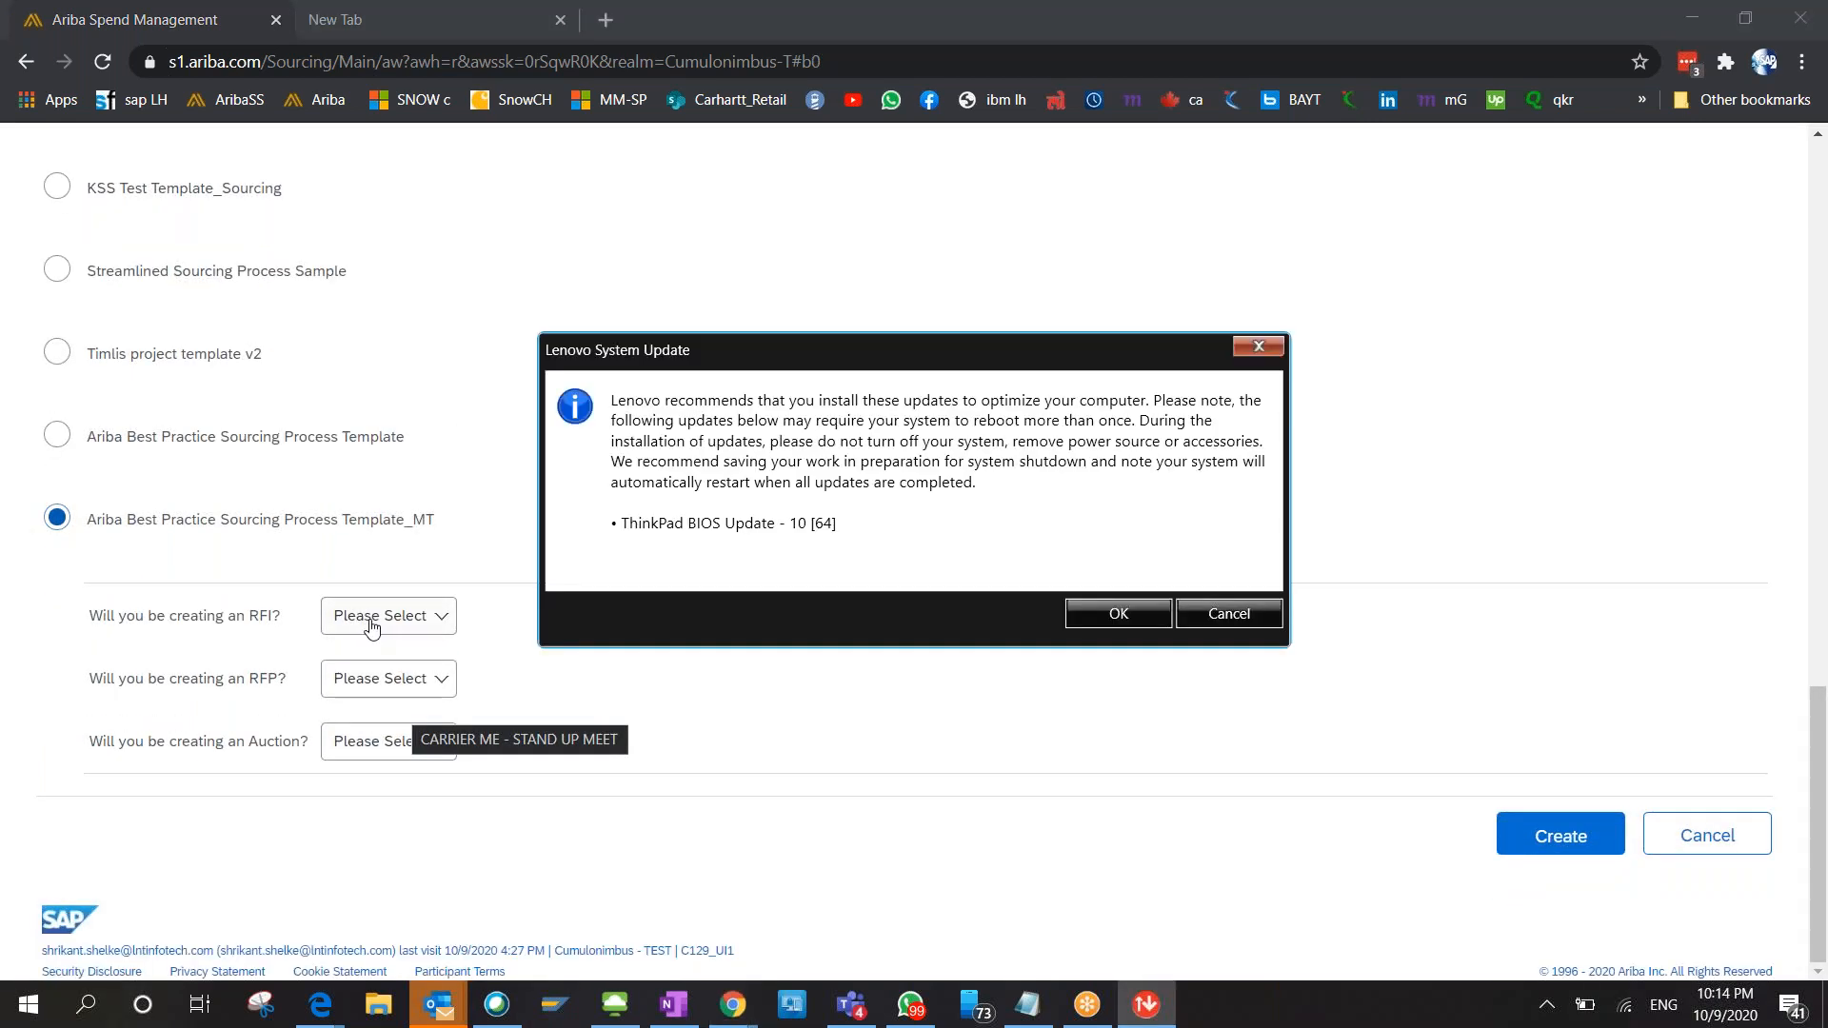
Accept the recommended ThinkPad BIOS update in the Lenovo System Update notice and return to the template's RFI question.
{"action": "left_click", "coordinate": [372, 624]}
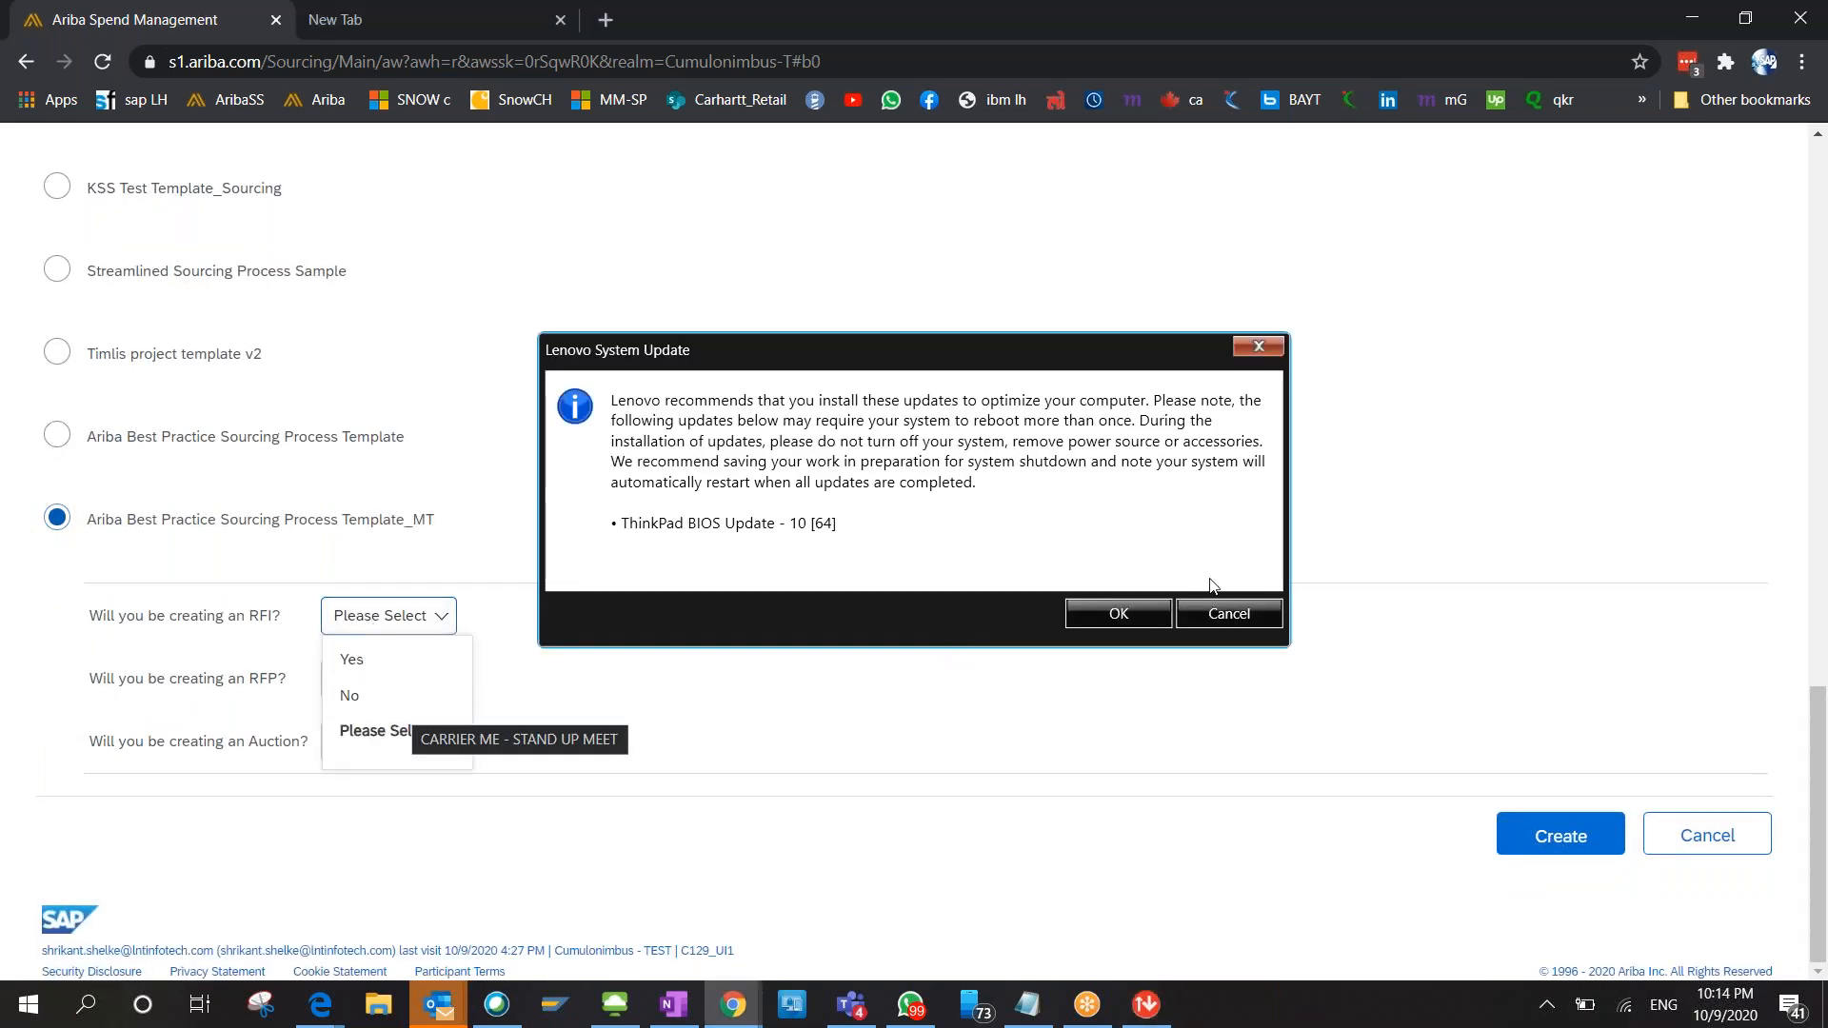
{"action": "left_click", "coordinate": [1104, 619]}
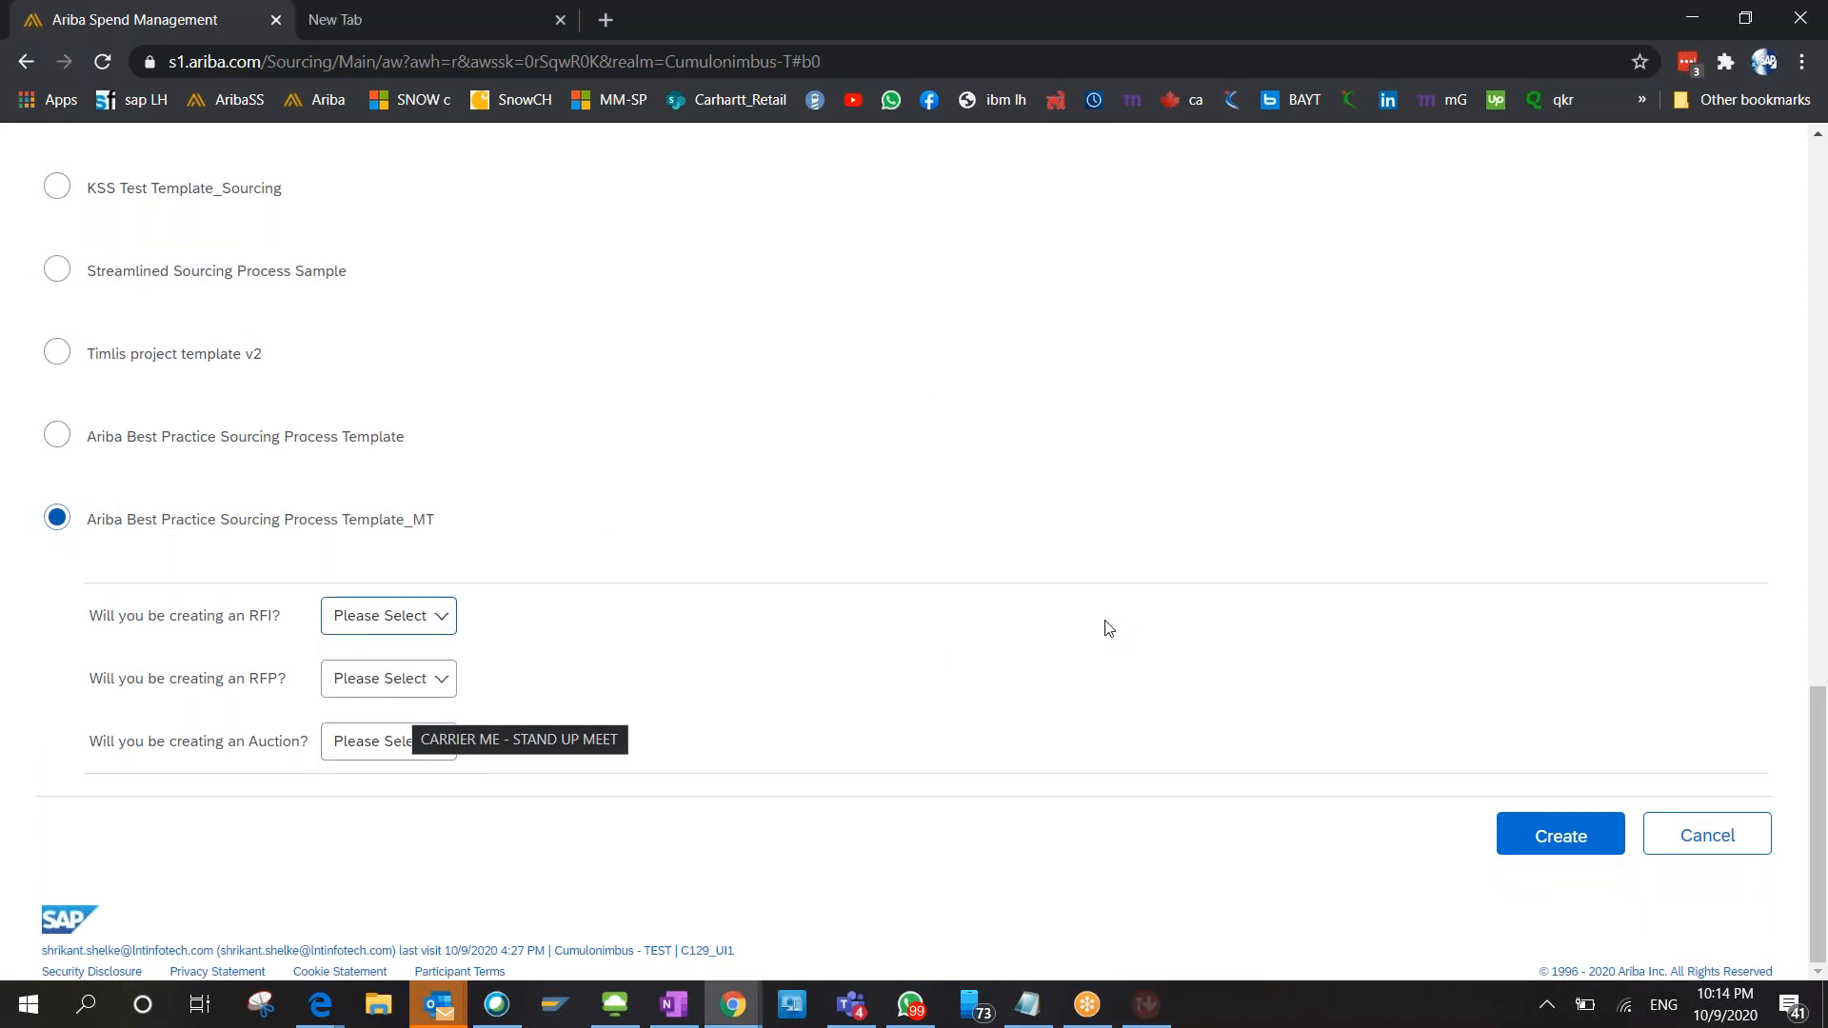
{"action": "left_click", "coordinate": [402, 619]}
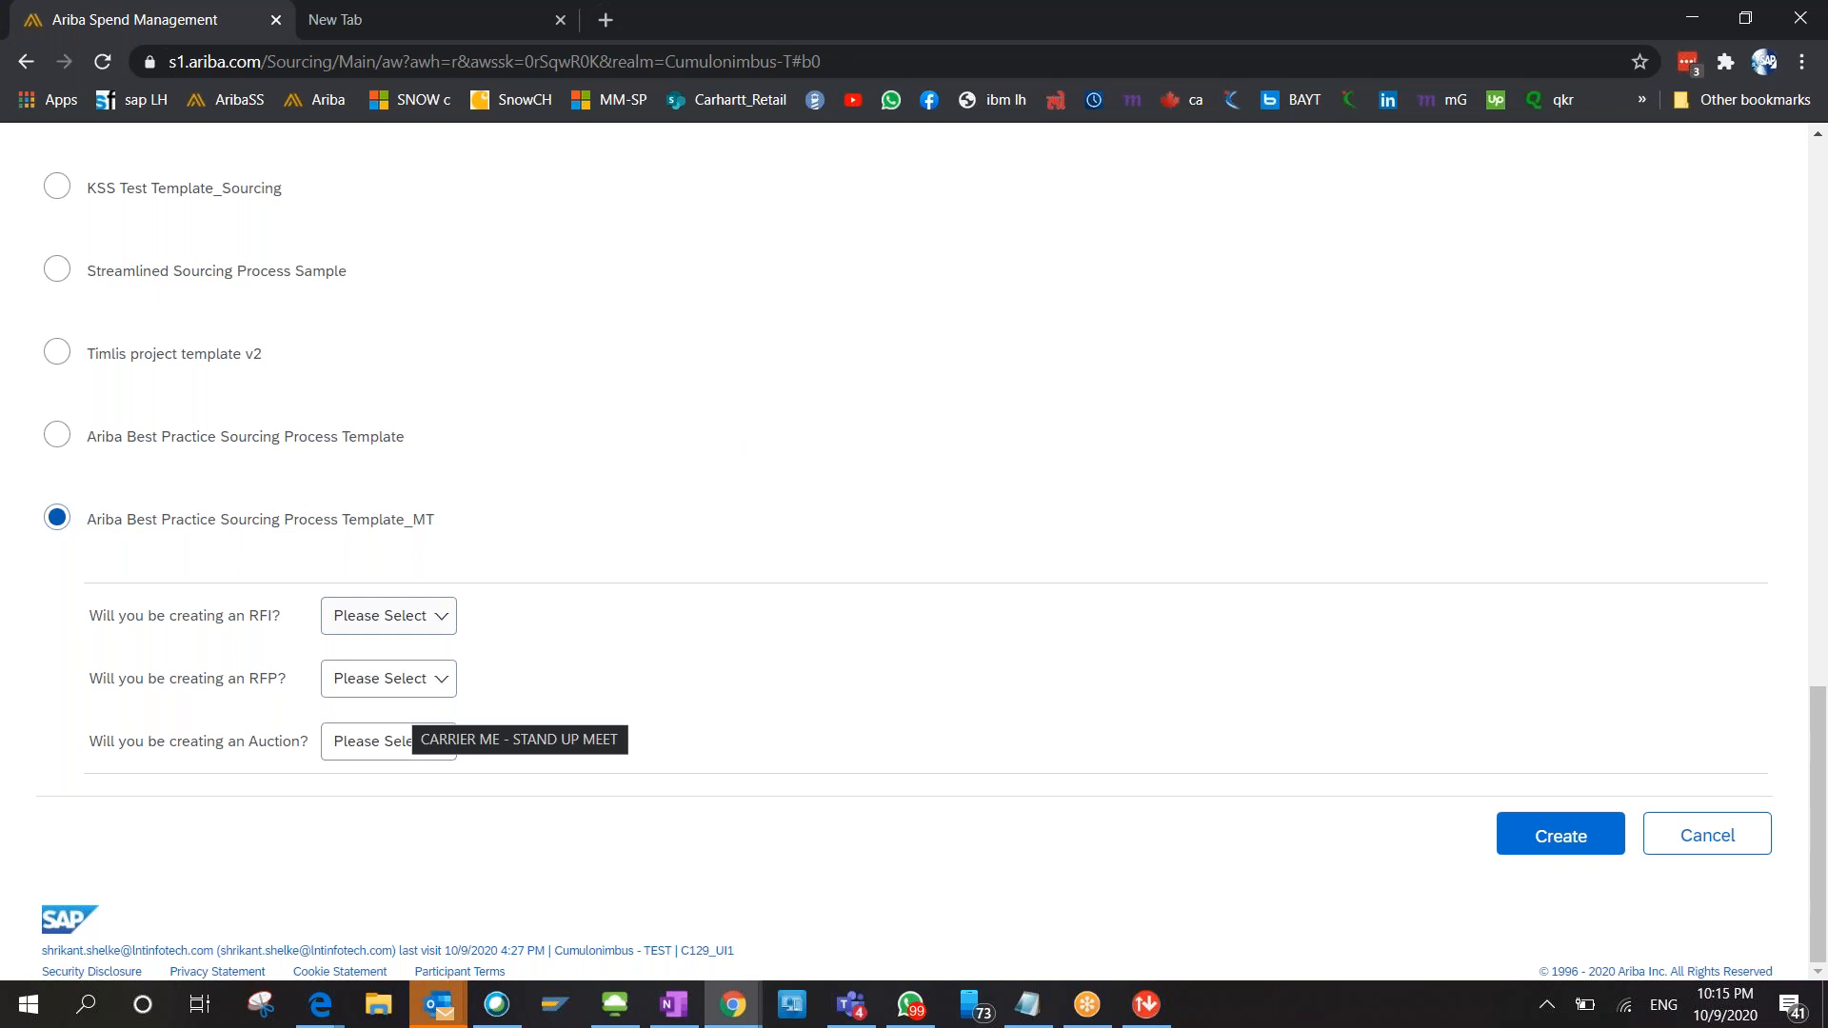
Answer the template questions with RFI Yes, RFP No and Auction Yes, and submit the sourcing project for creation.
{"action": "left_click", "coordinate": [388, 616]}
{"action": "left_click", "coordinate": [385, 657]}
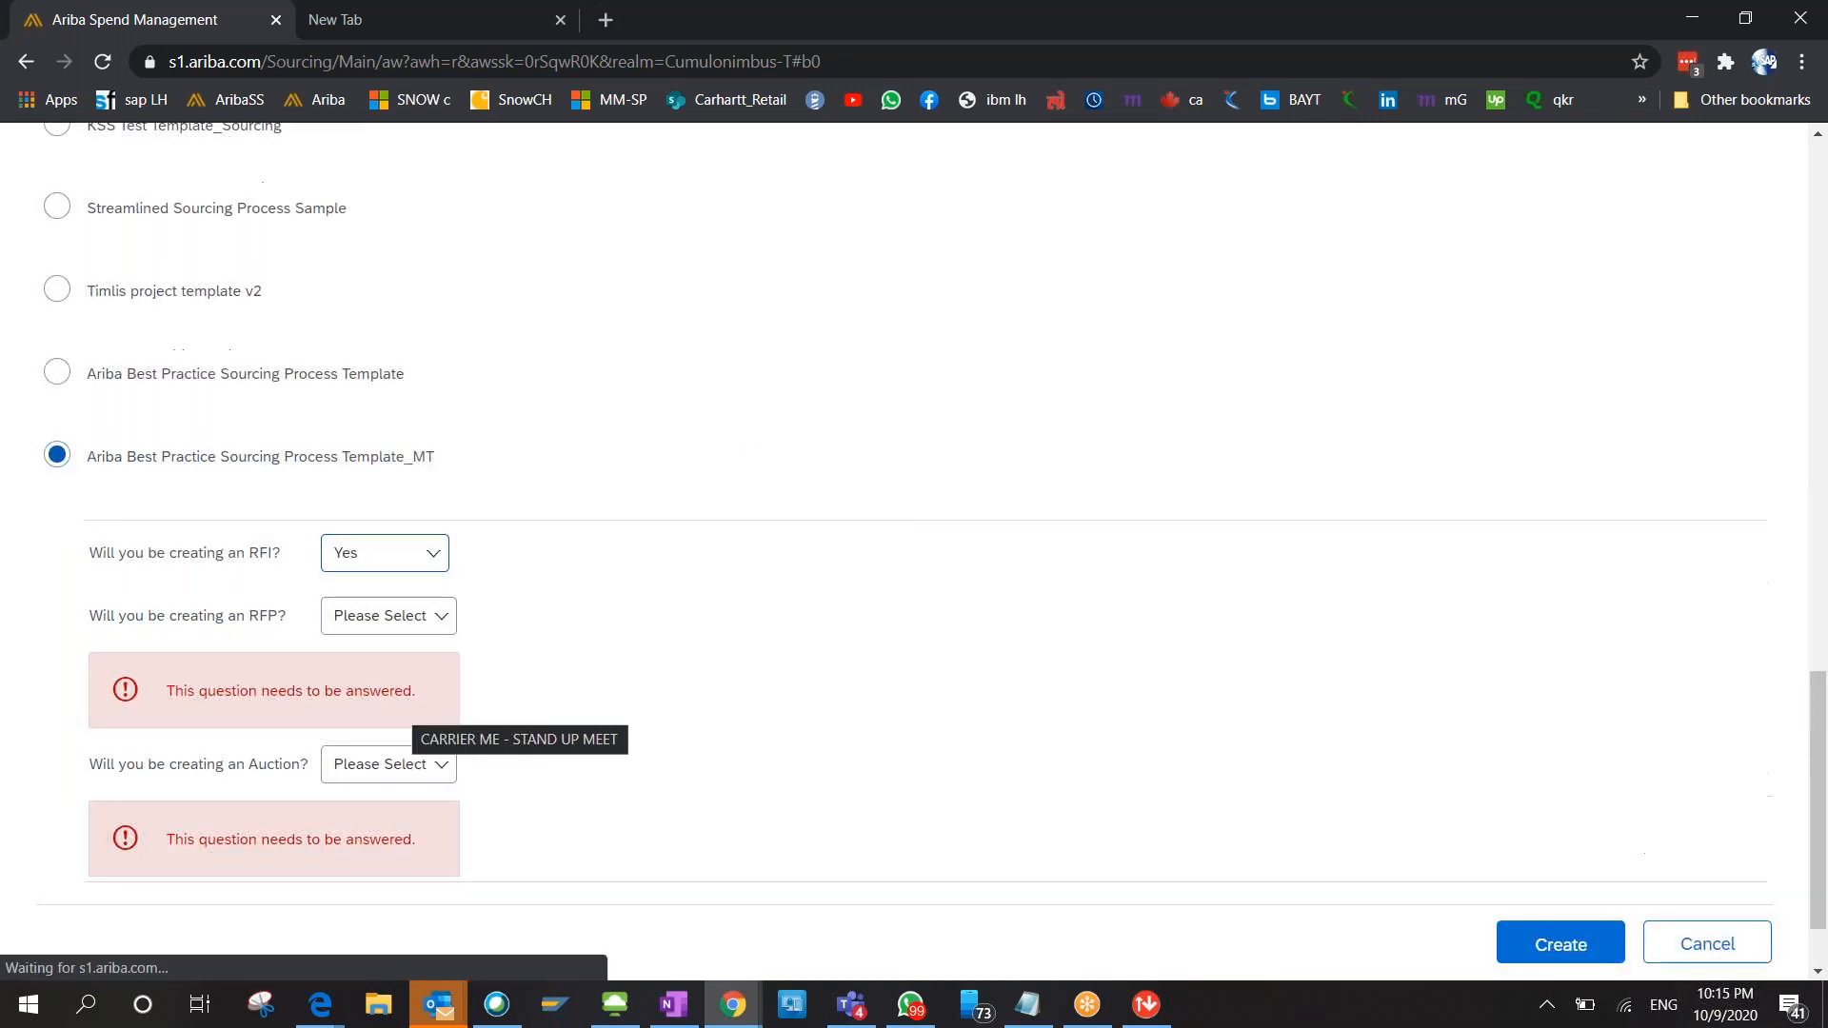
{"action": "left_click", "coordinate": [392, 625]}
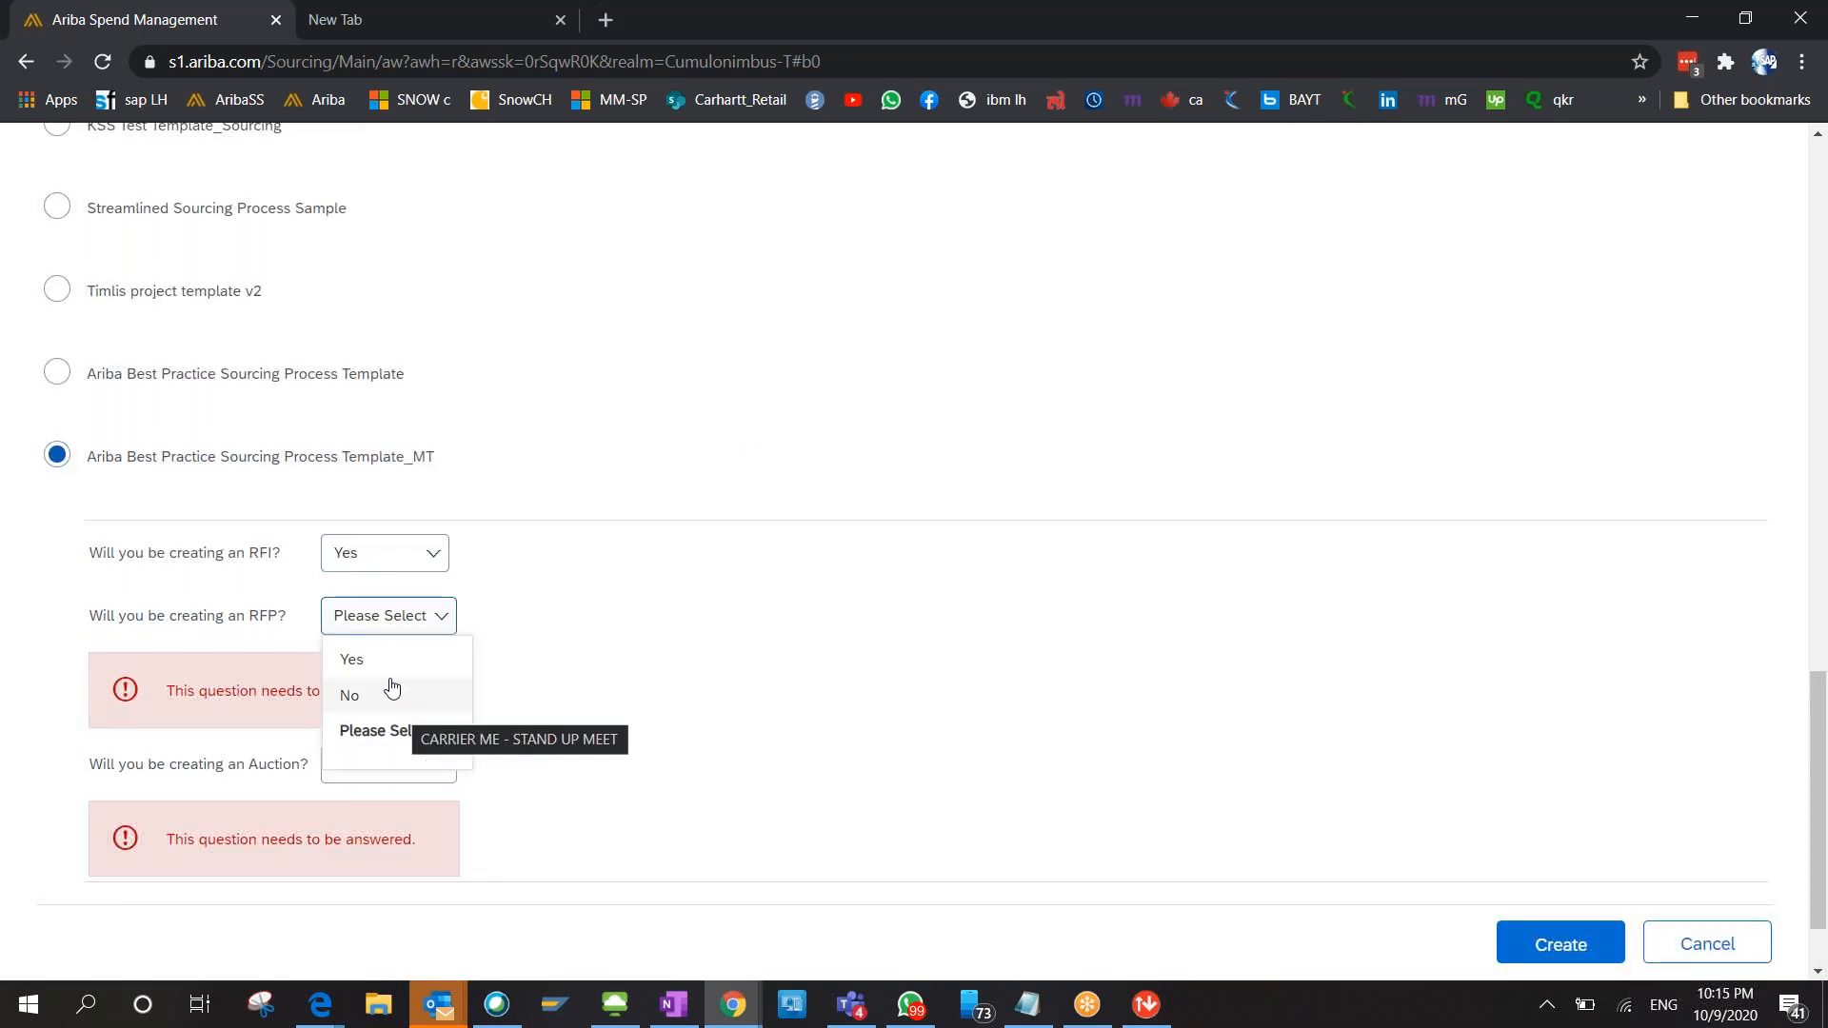
{"action": "left_click", "coordinate": [391, 695]}
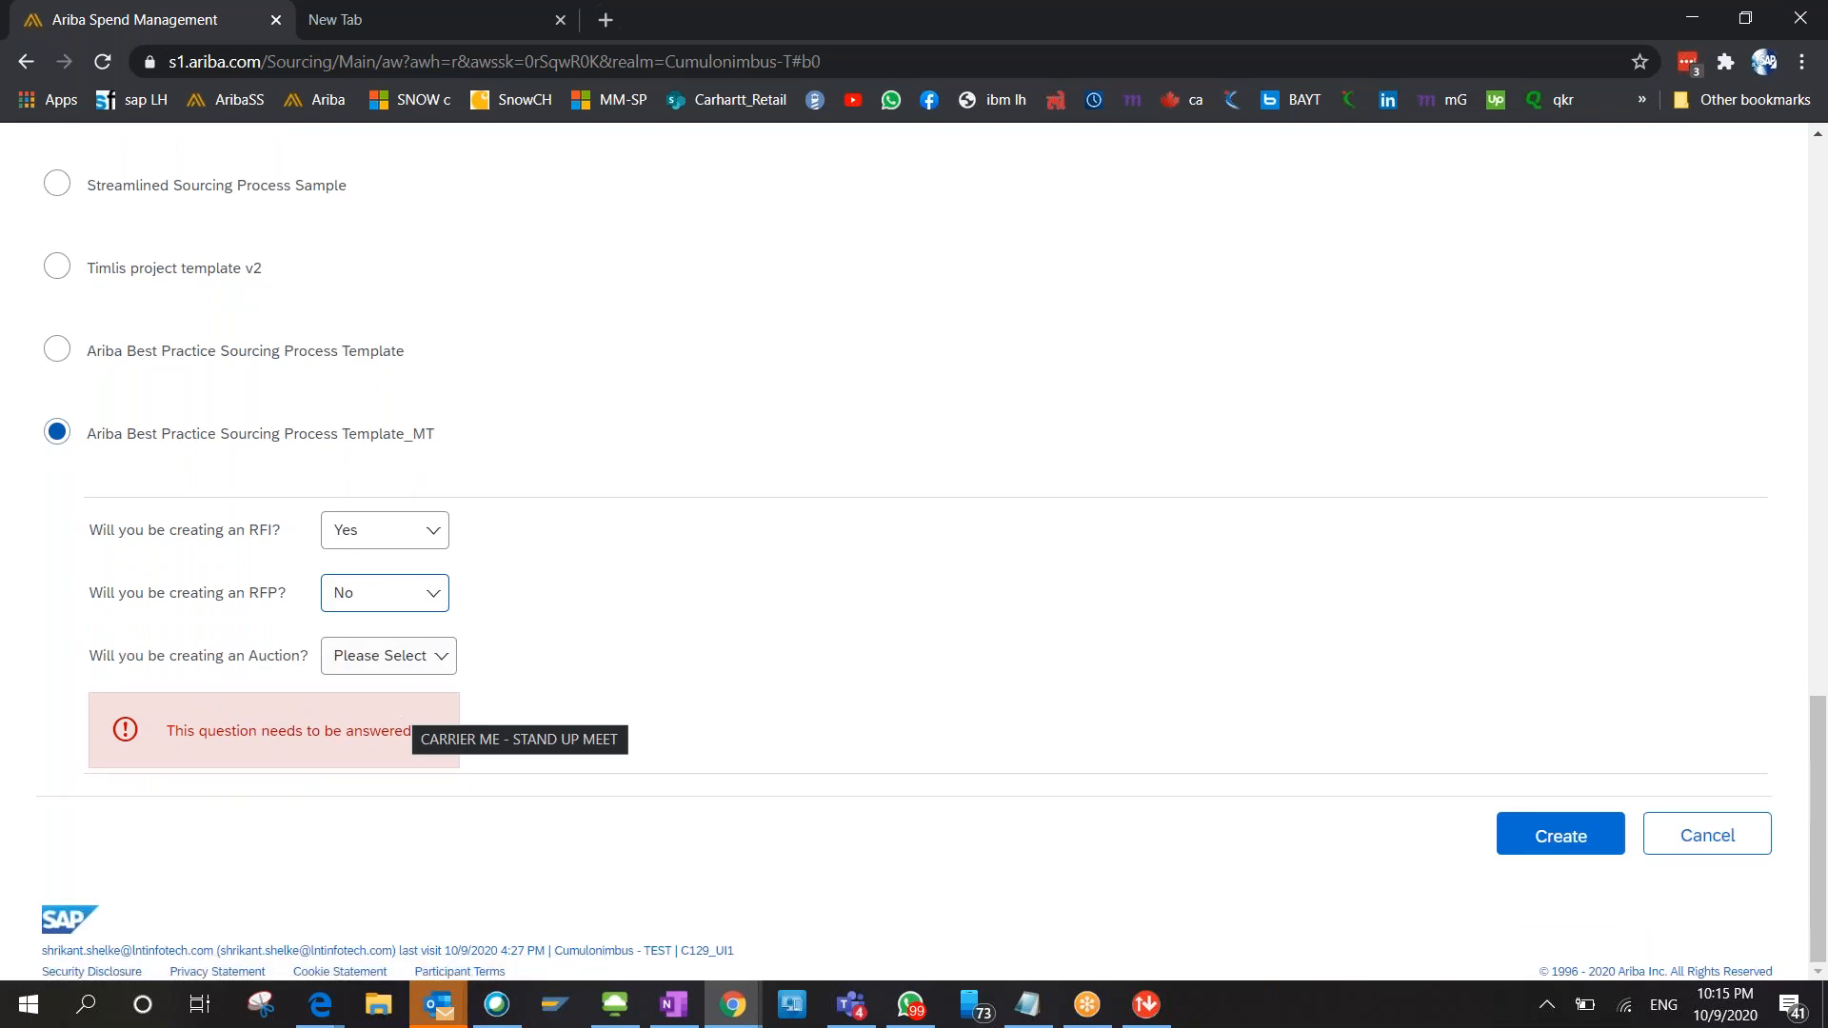
{"action": "left_click", "coordinate": [379, 655]}
{"action": "left_click", "coordinate": [385, 659]}
{"action": "left_click", "coordinate": [391, 705]}
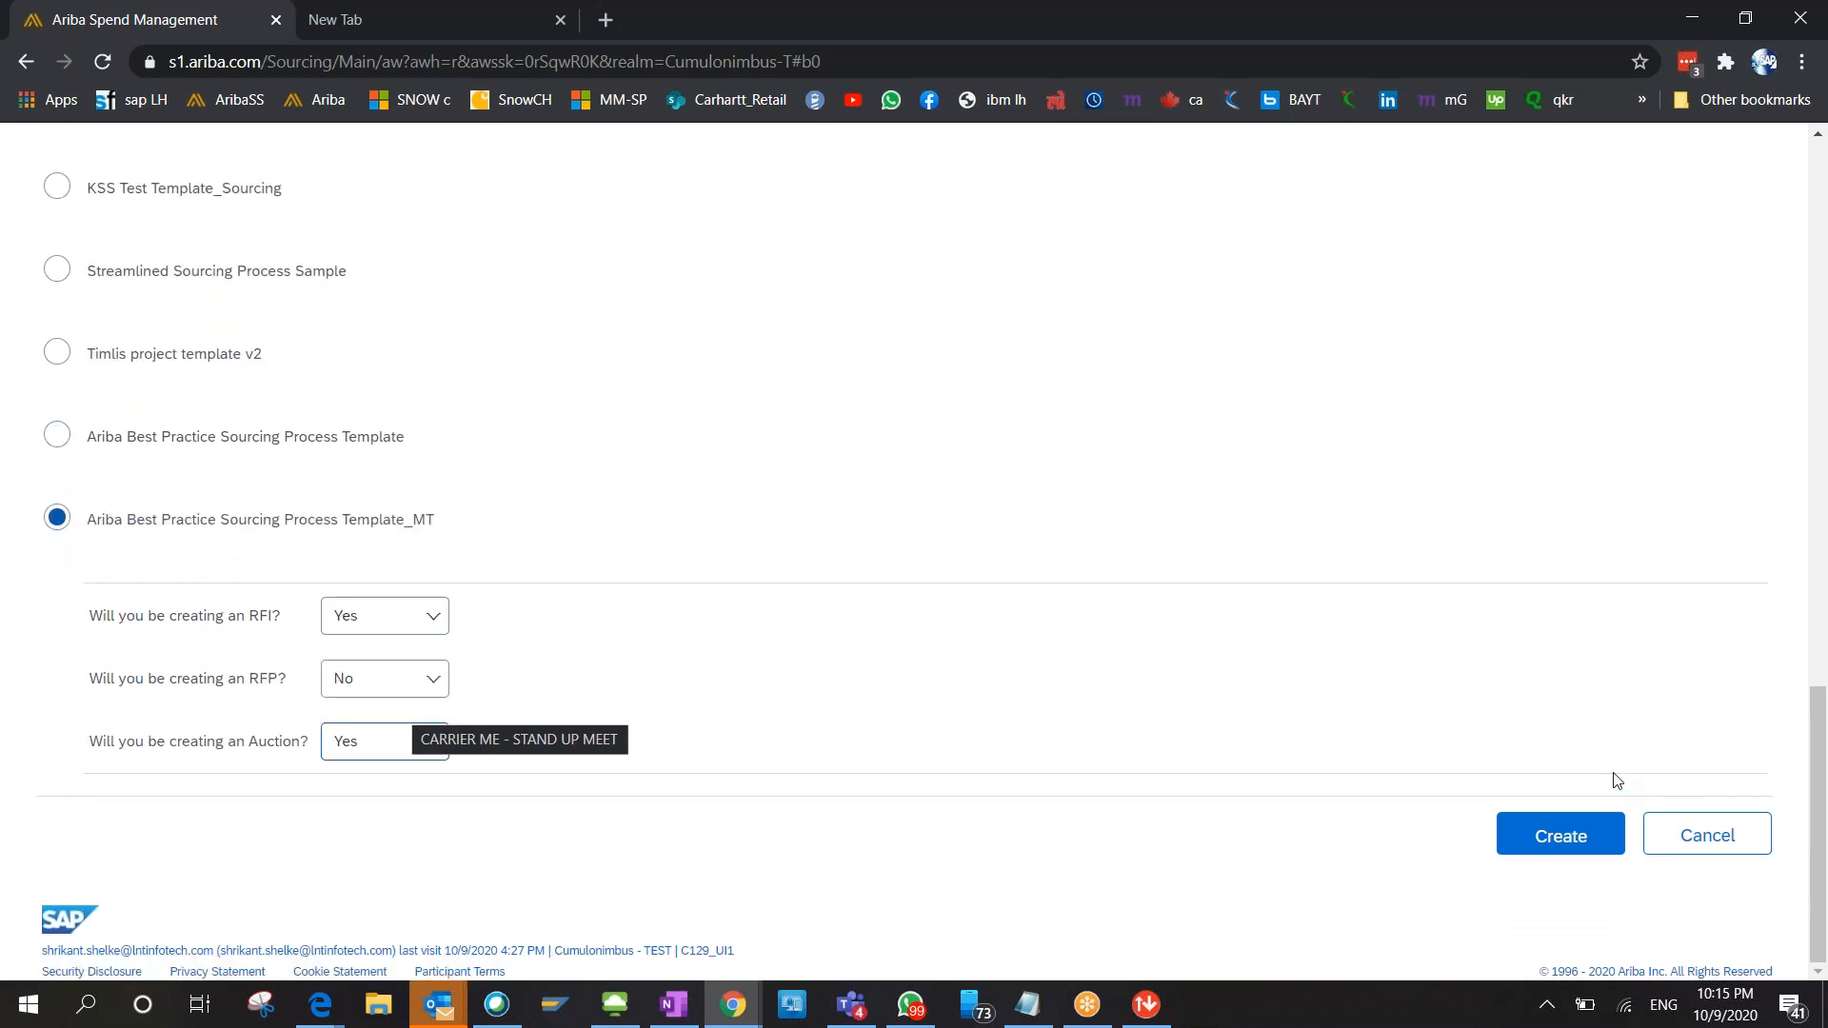
{"action": "left_click", "coordinate": [1561, 834]}
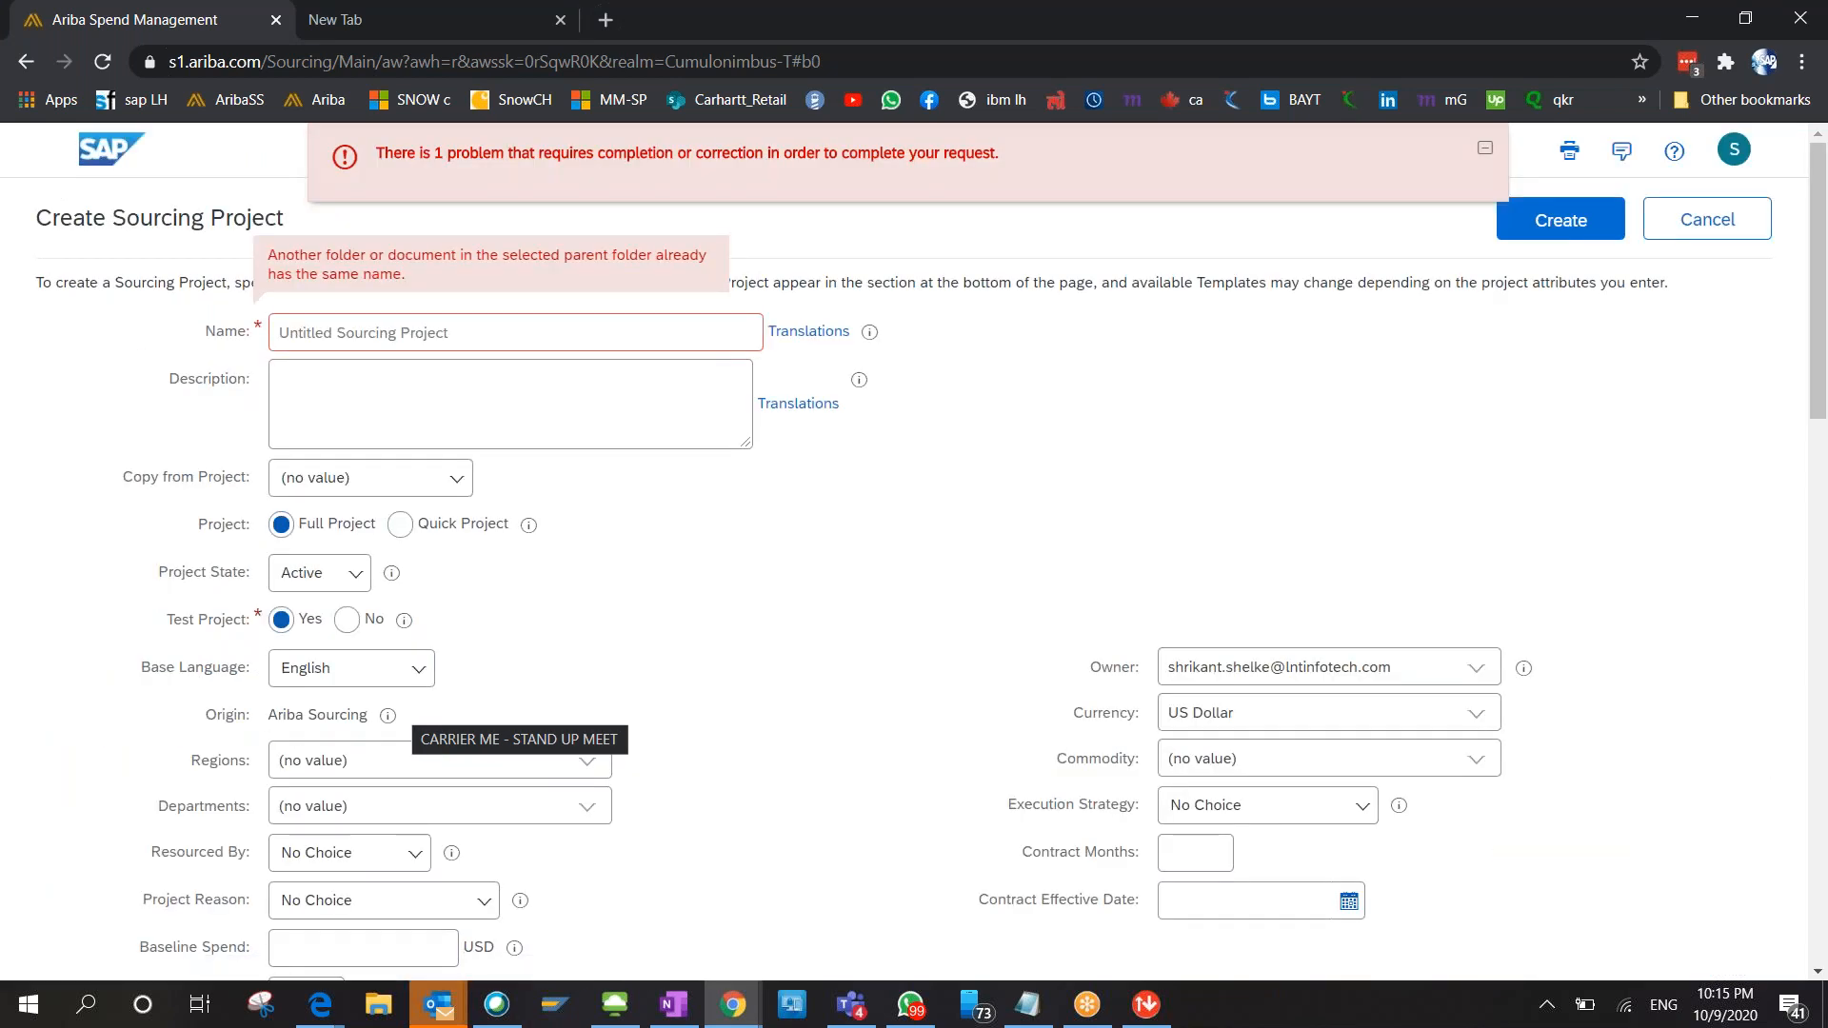
Rename the project Untitled Sourcing Project2 to make its name unique, and create it with the same template answers.
{"action": "left_click", "coordinate": [539, 335]}
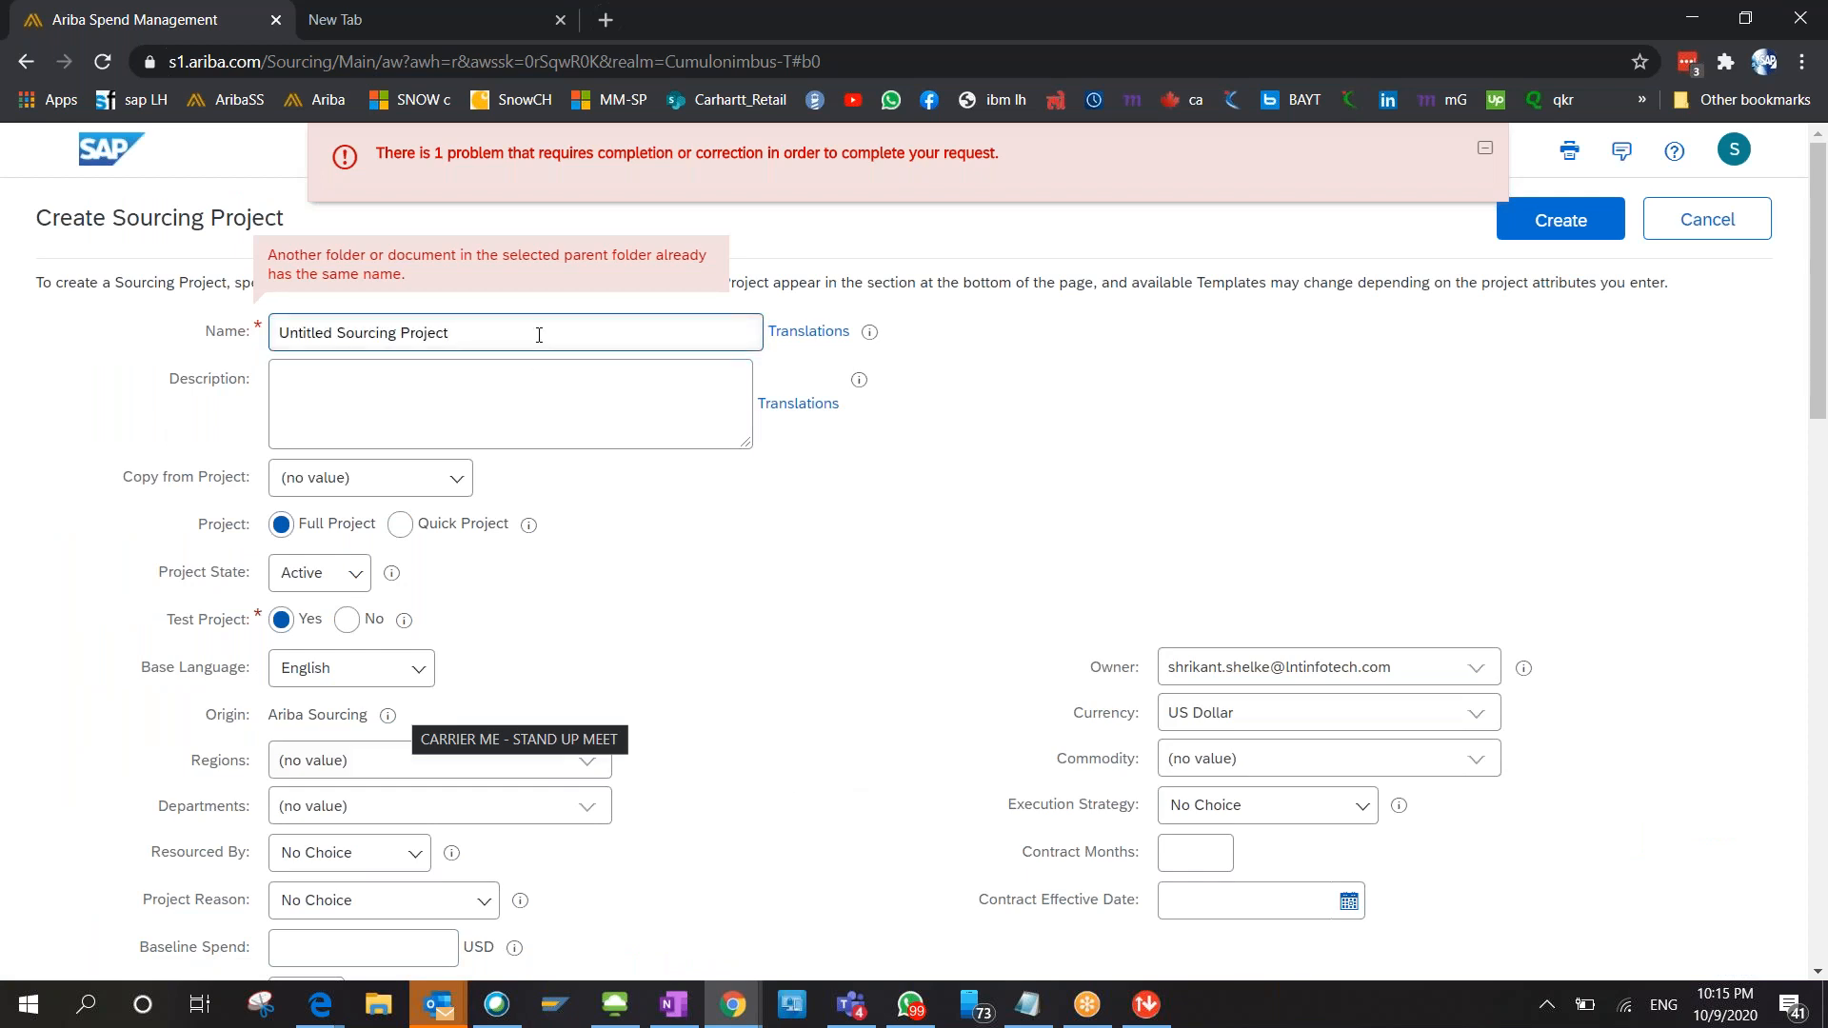
{"action": "type", "text": "1"}
{"action": "scroll", "coordinate": [539, 335], "scroll_direction": "down", "scroll_amount": 10}
{"action": "scroll", "coordinate": [539, 335], "scroll_direction": "down", "scroll_amount": 8}
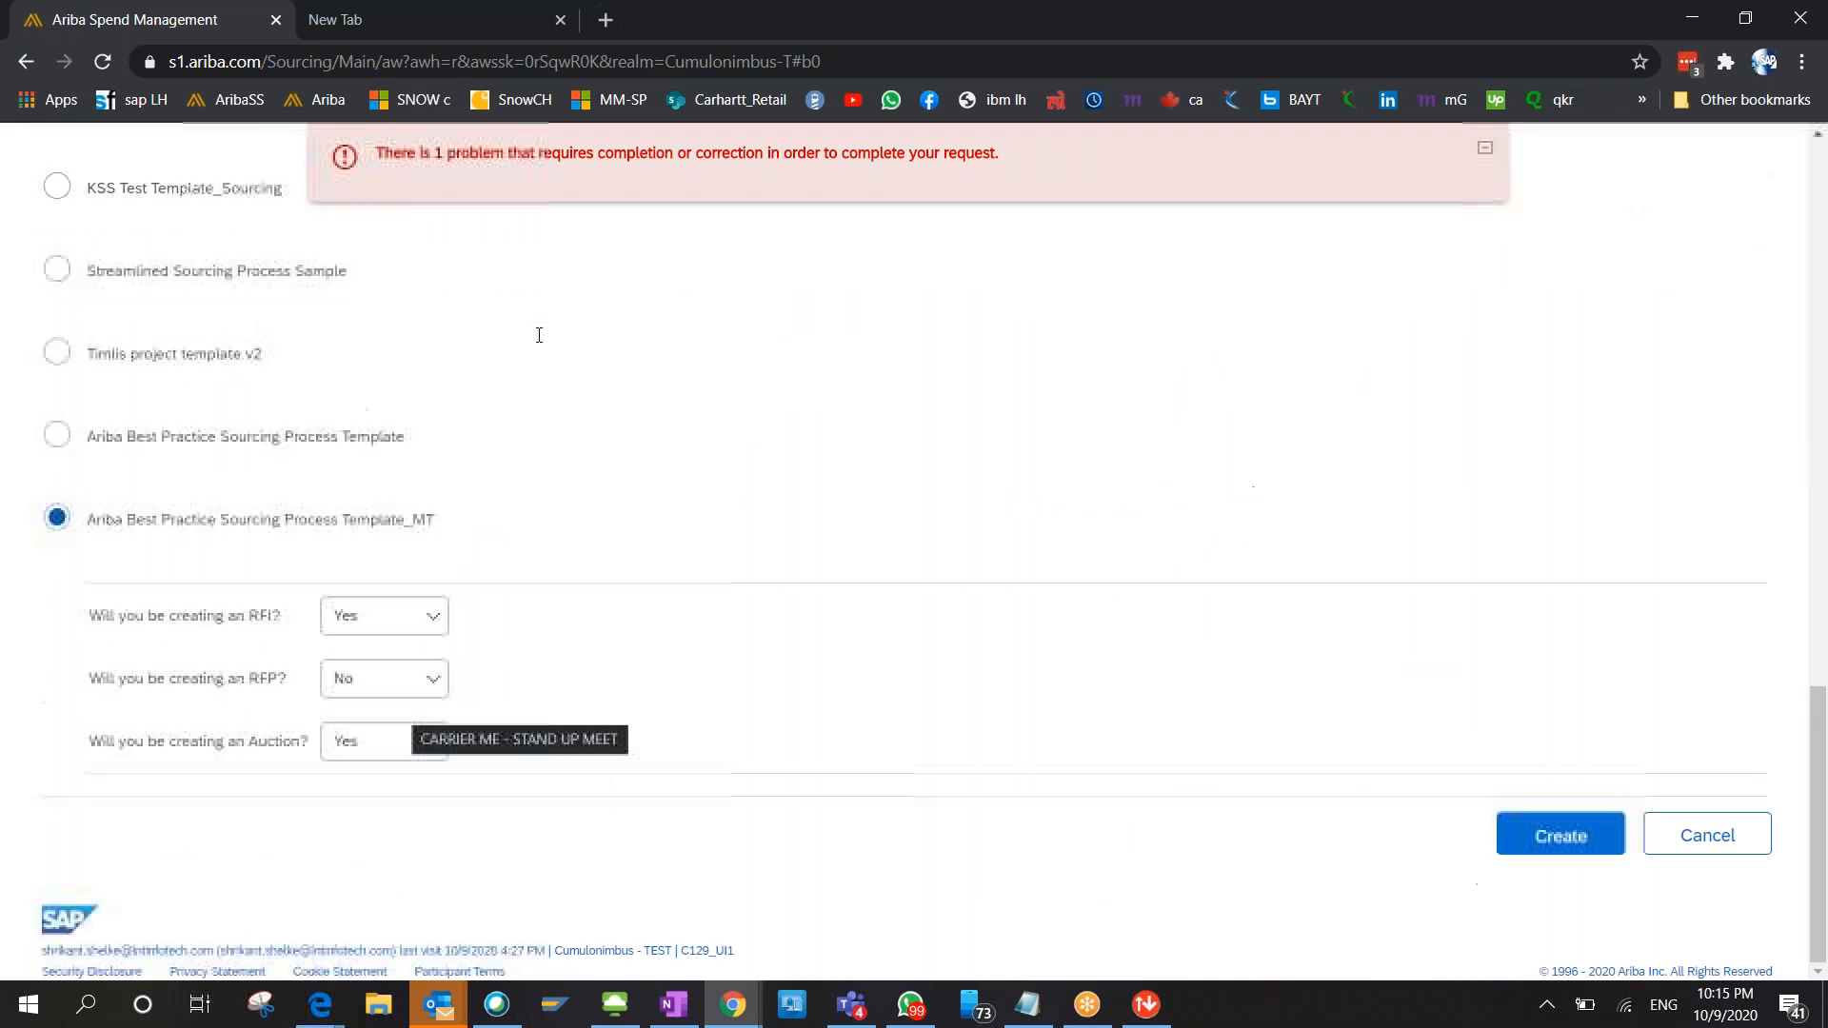
{"action": "left_click", "coordinate": [1543, 842]}
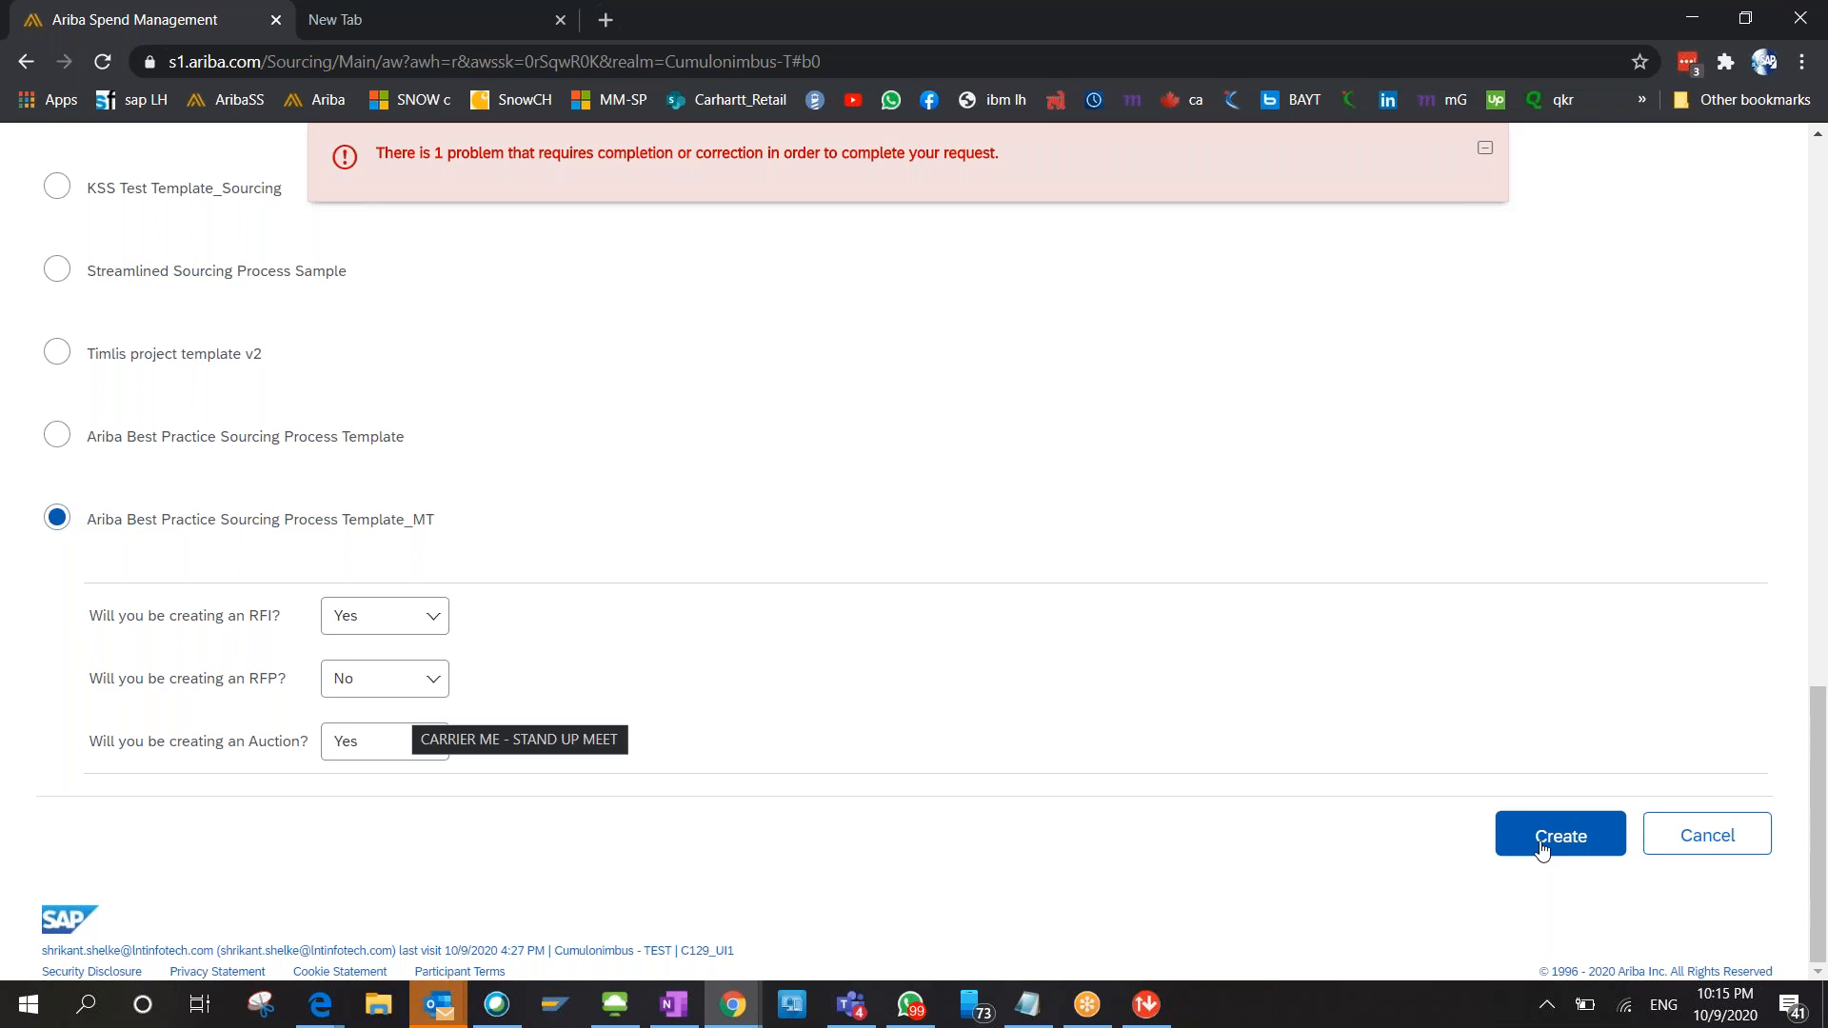
{"action": "left_click", "coordinate": [1542, 845]}
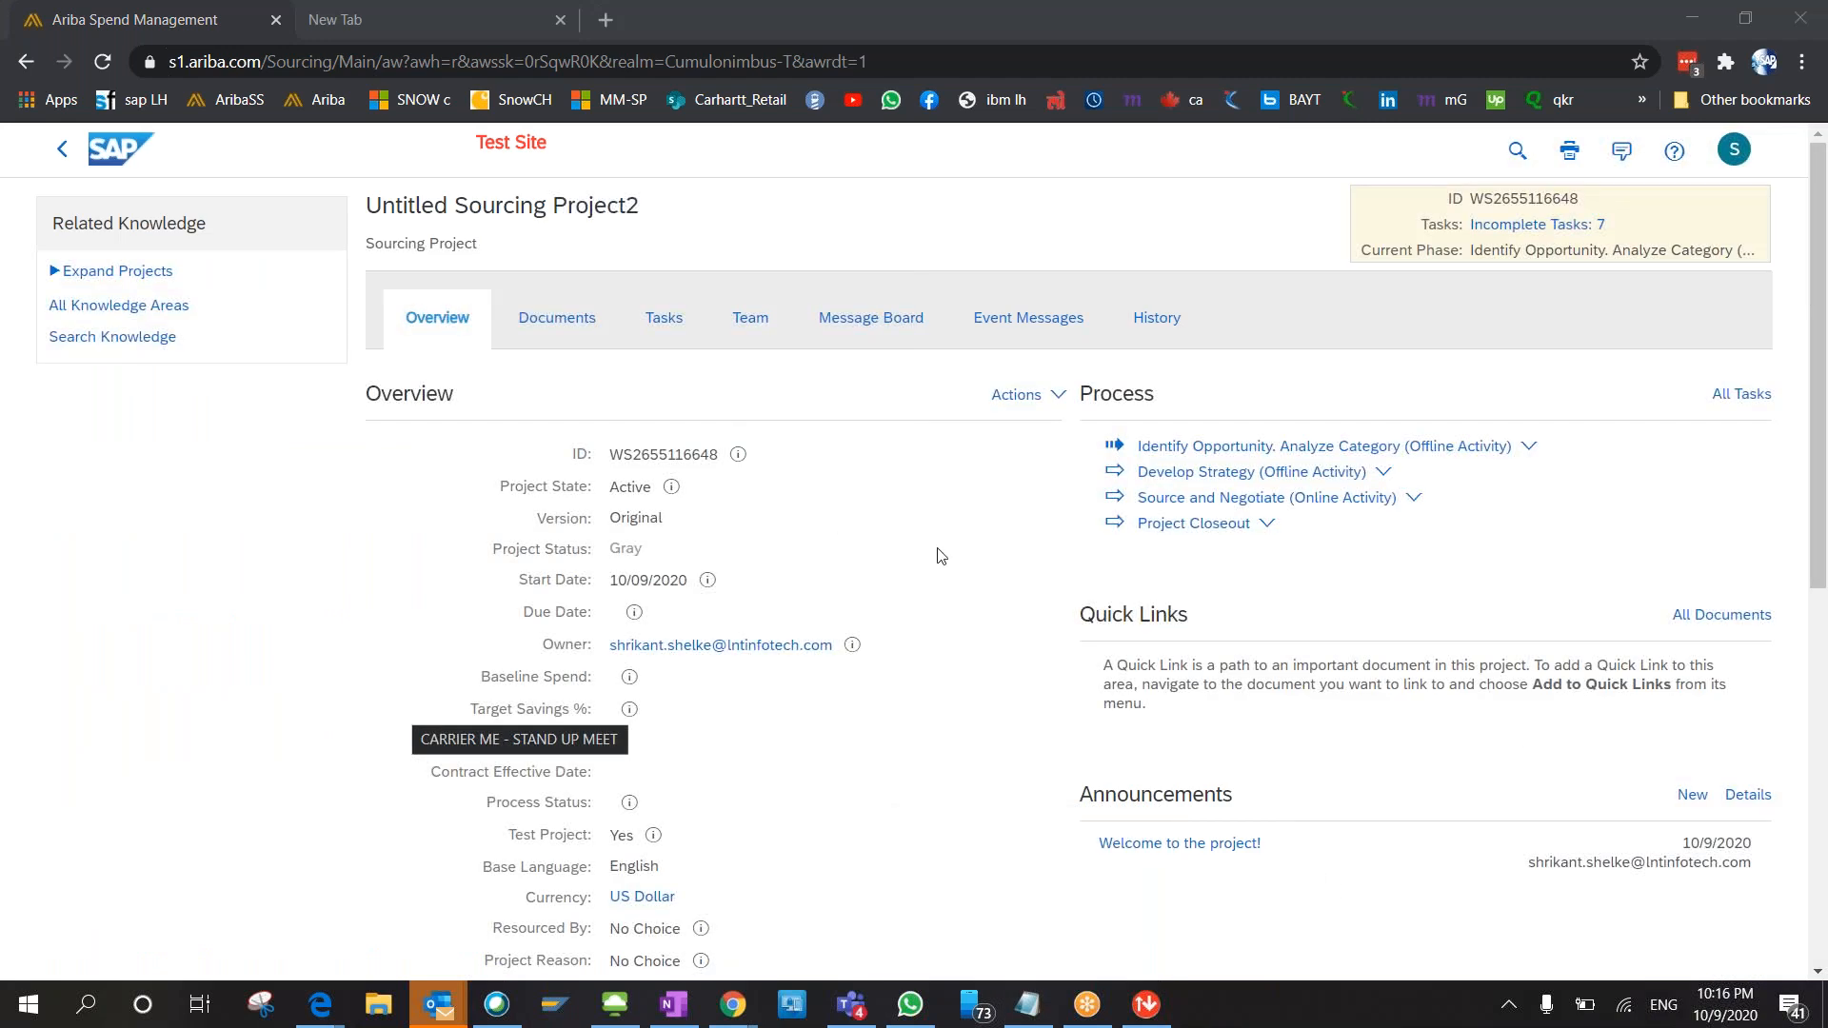
{"action": "left_click", "coordinate": [939, 549]}
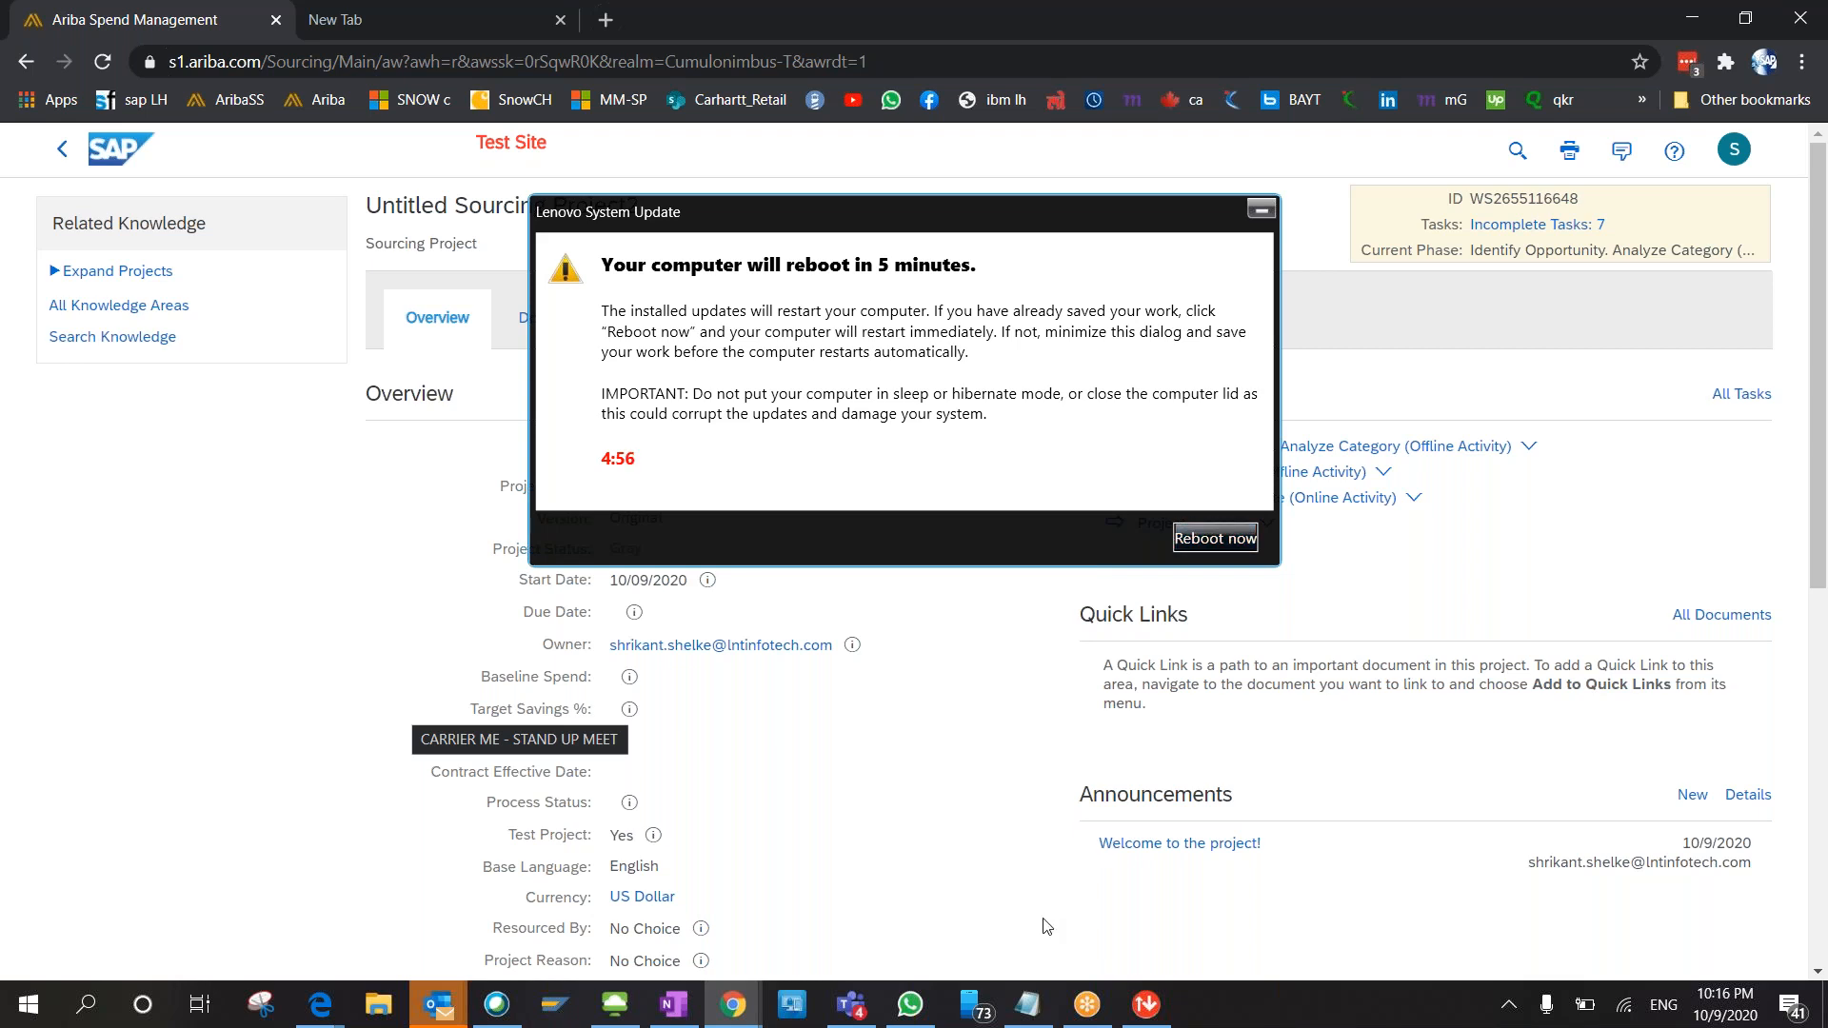
Switch to Notepad and add the line "will close seeion" below the existing text, separated by a long run of blank lines.
{"action": "left_click", "coordinate": [1040, 1013]}
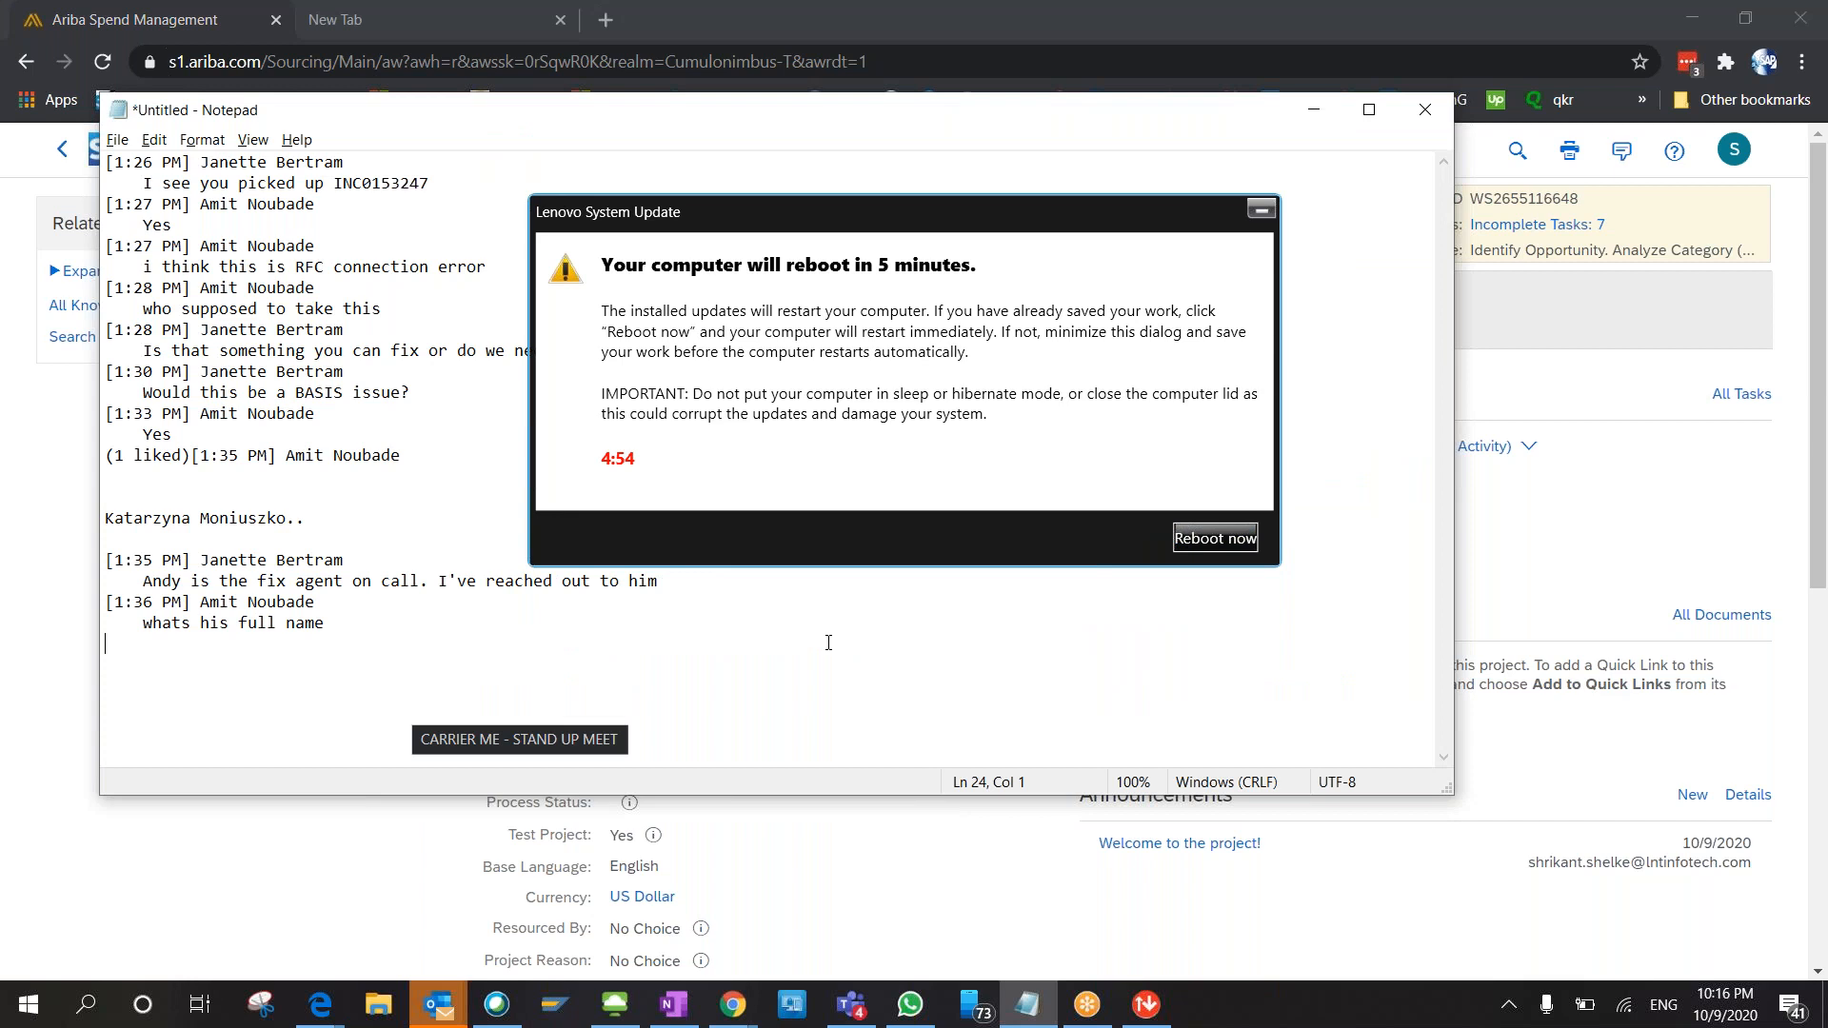
{"action": "key", "text": "Return"}
{"action": "key", "text": "Return"}
{"action": "key", "text": "Return"}
{"action": "key", "text": "Return"}
{"action": "key", "text": "Return"}
{"action": "key", "text": "Return"}
{"action": "key", "text": "Return"}
{"action": "key", "text": "Return"}
{"action": "key", "text": "Return"}
{"action": "key", "text": "Return"}
{"action": "key", "text": "Return"}
{"action": "key", "text": "Return"}
{"action": "key", "text": "Return"}
{"action": "key", "text": "Return"}
{"action": "key", "text": "Return"}
{"action": "key", "text": "Return"}
{"action": "key", "text": "Return"}
{"action": "key", "text": "Return"}
{"action": "key", "text": "Return"}
{"action": "key", "text": "Return"}
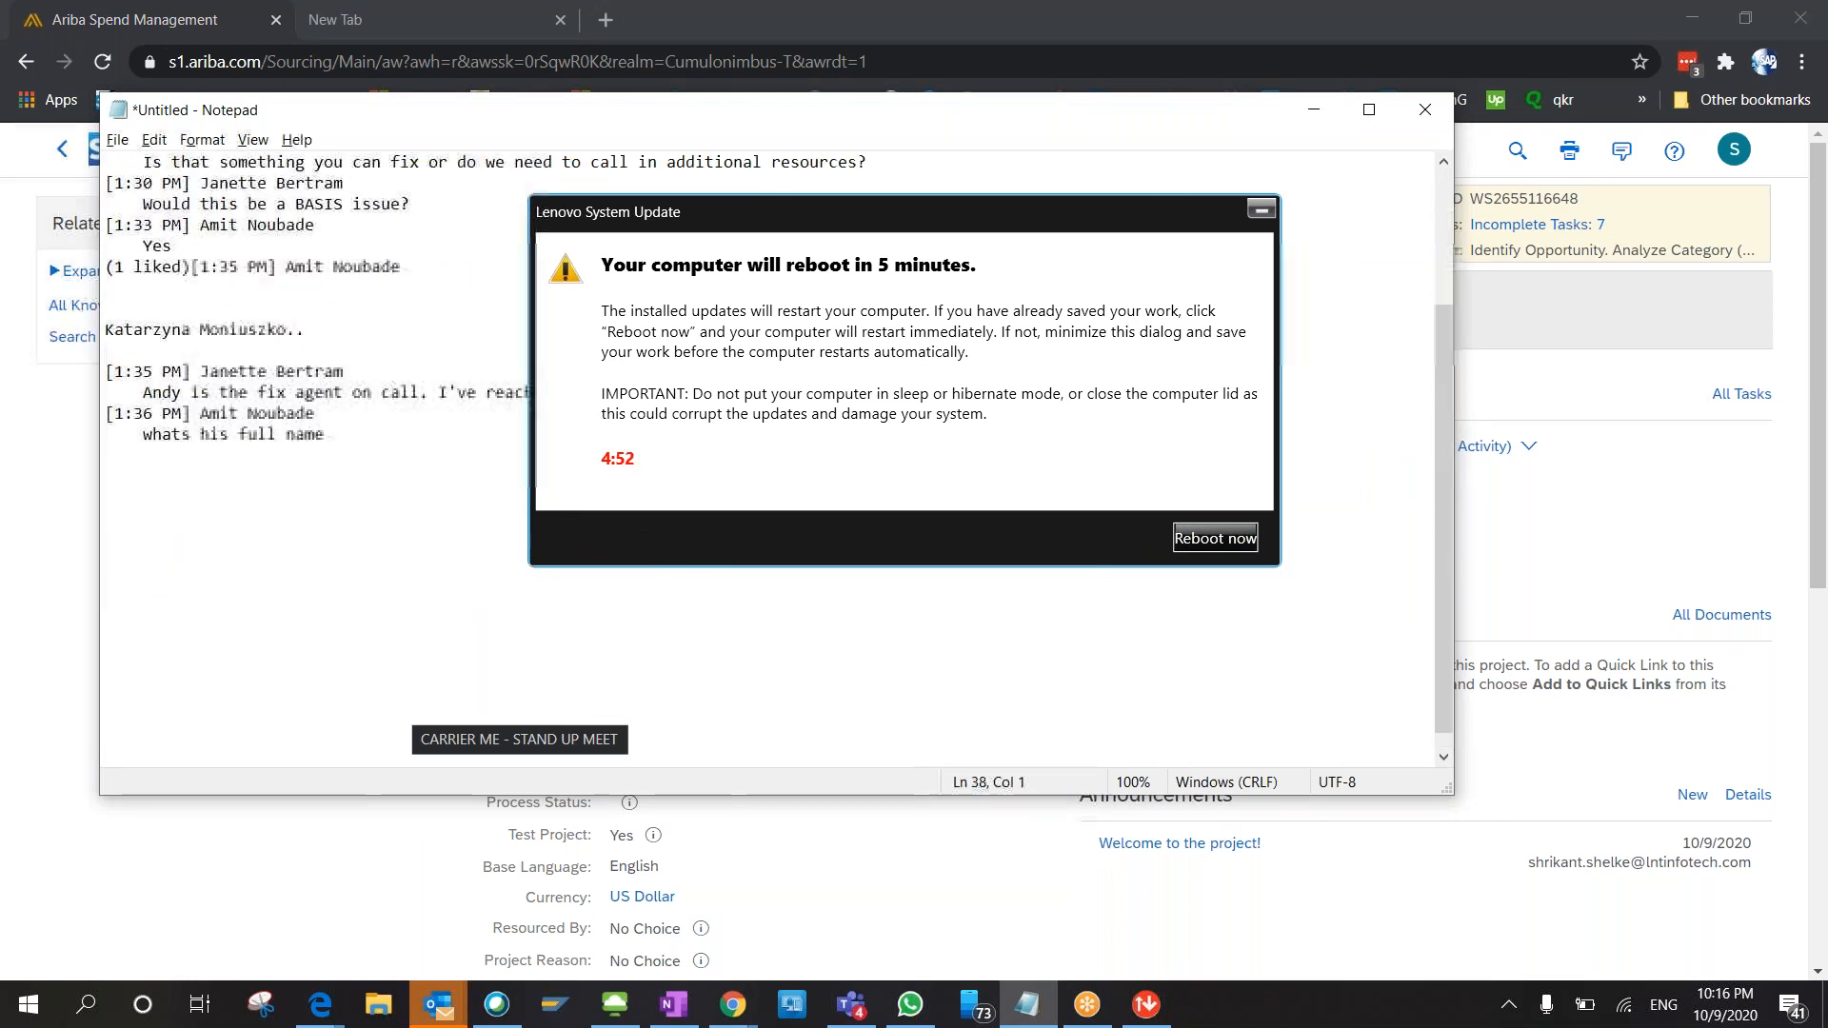
{"action": "type", "text": "wil"}
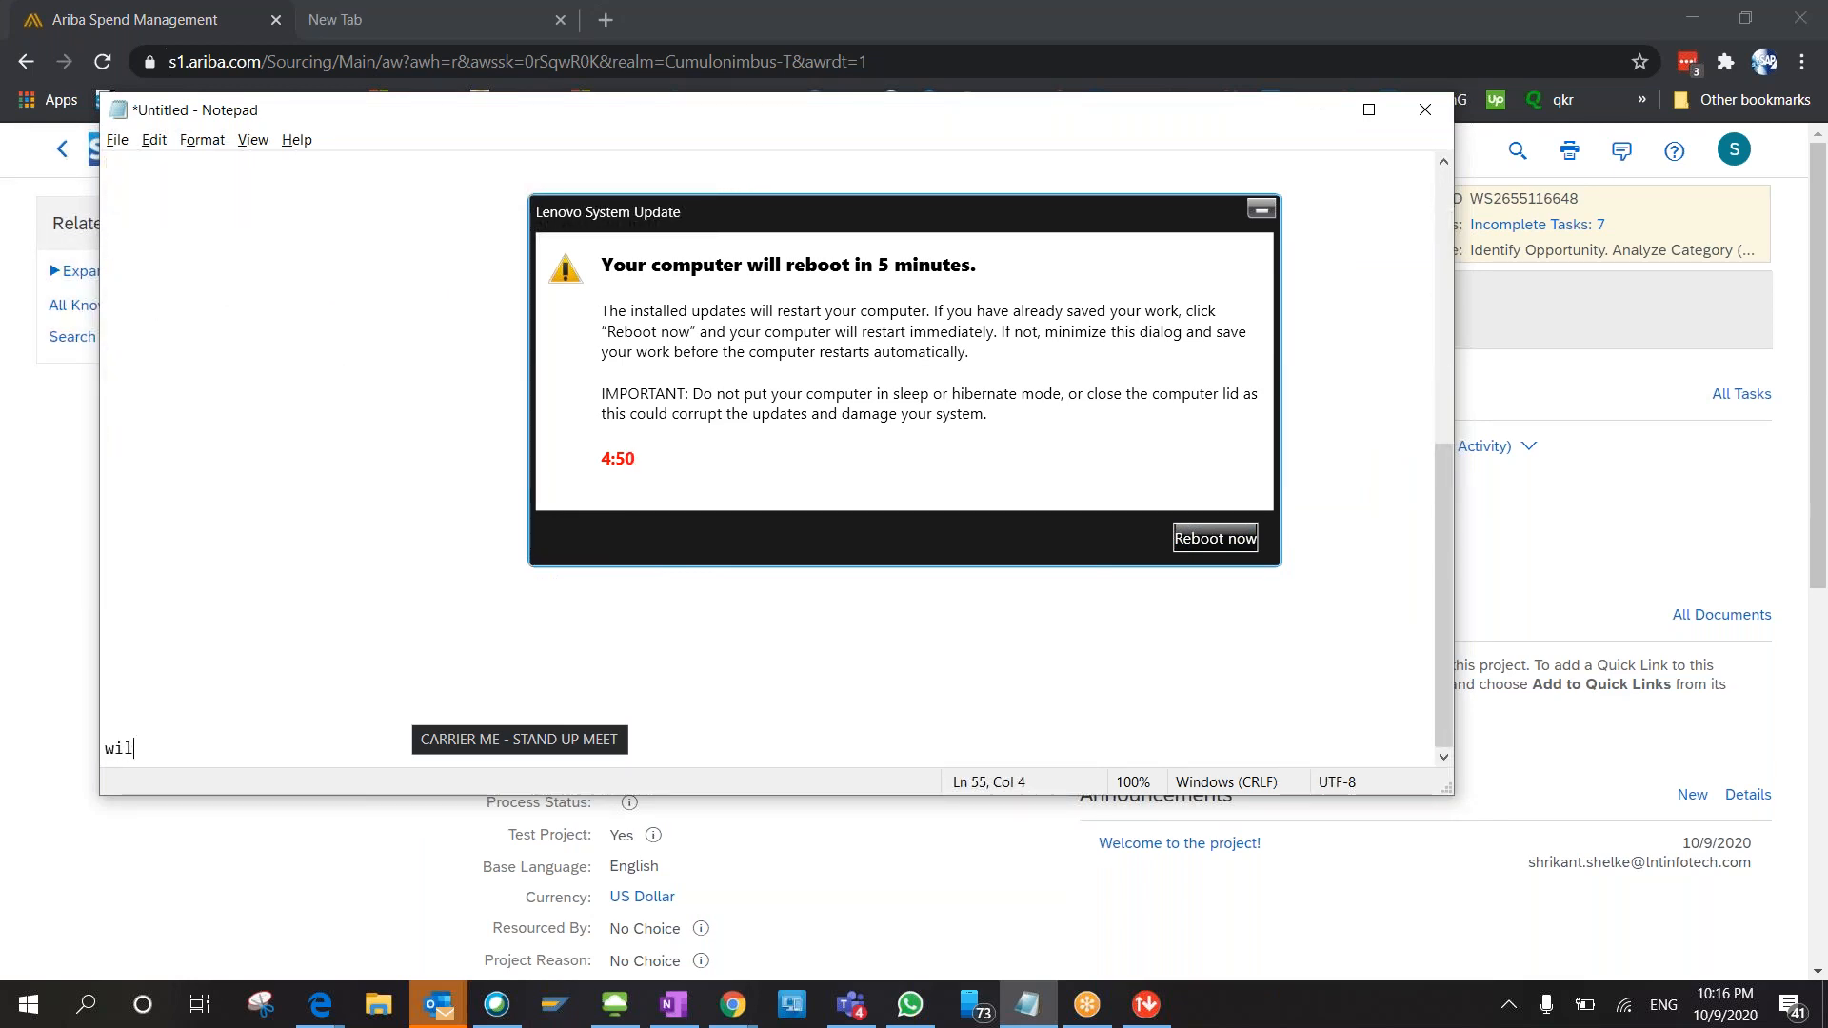
{"action": "type", "text": "l clos"}
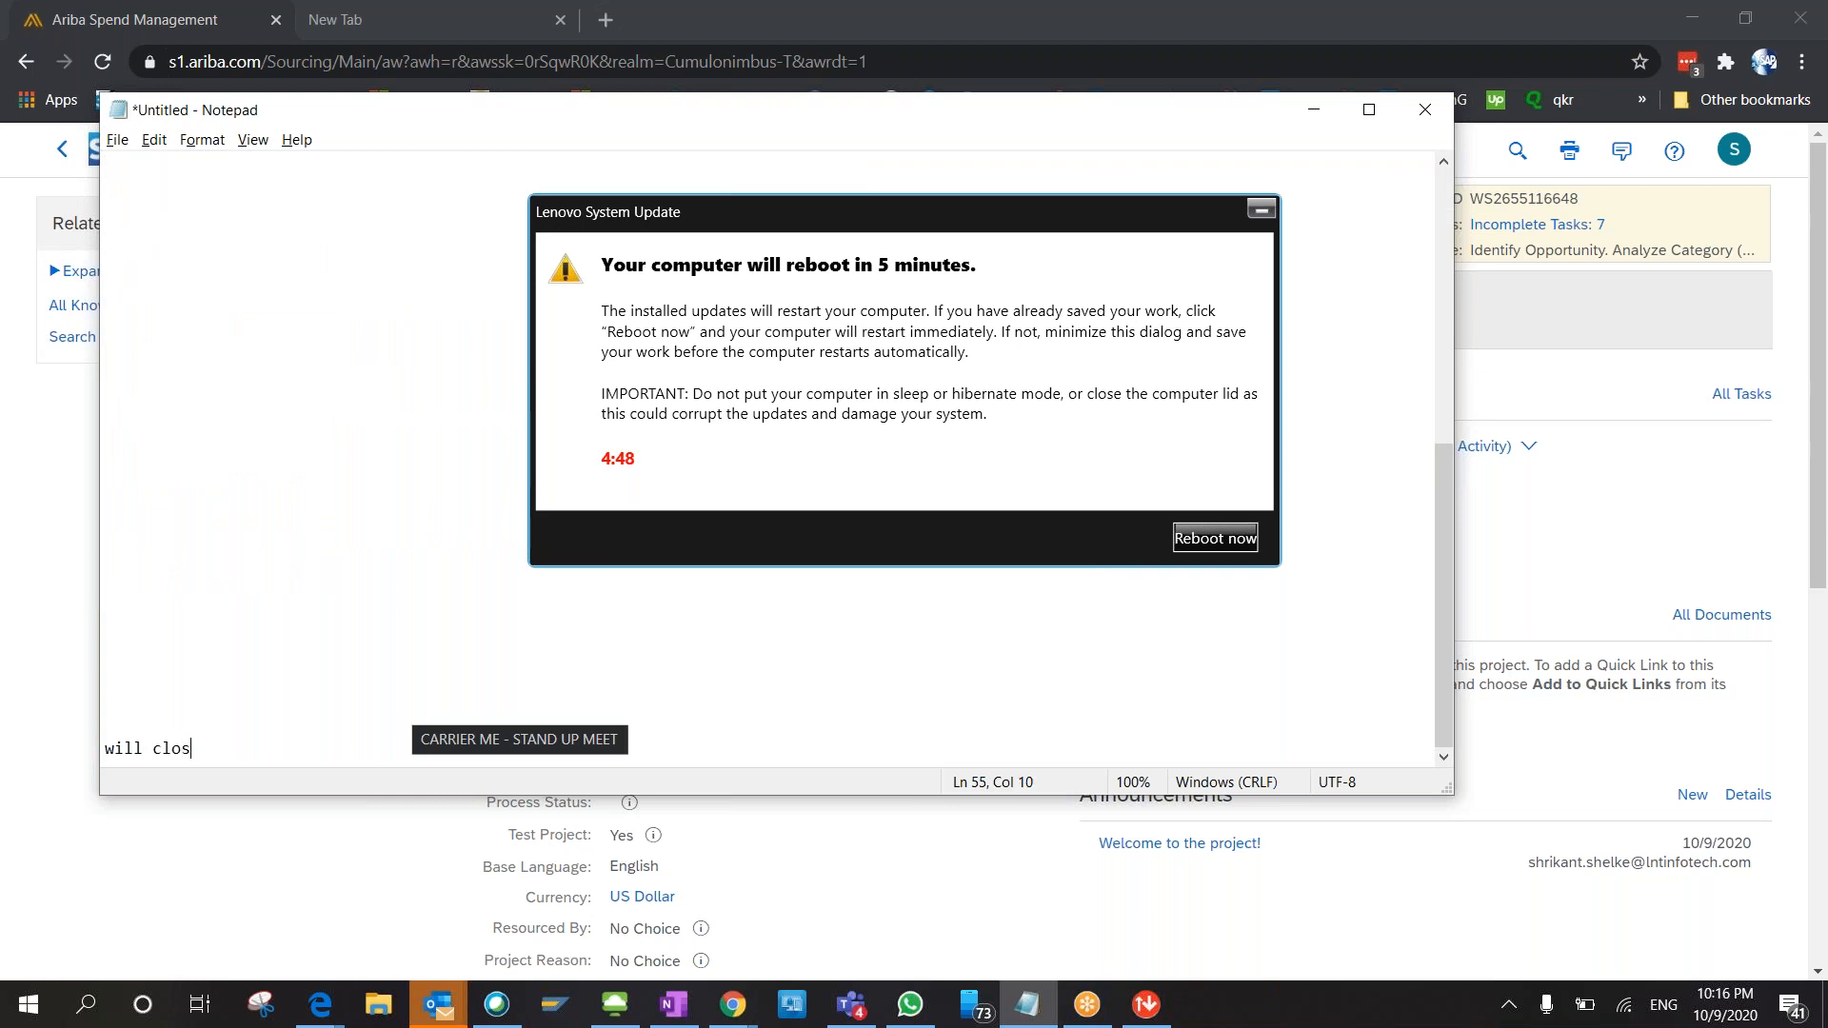
{"action": "type", "text": "e seeion"}
{"action": "key", "text": "Return"}
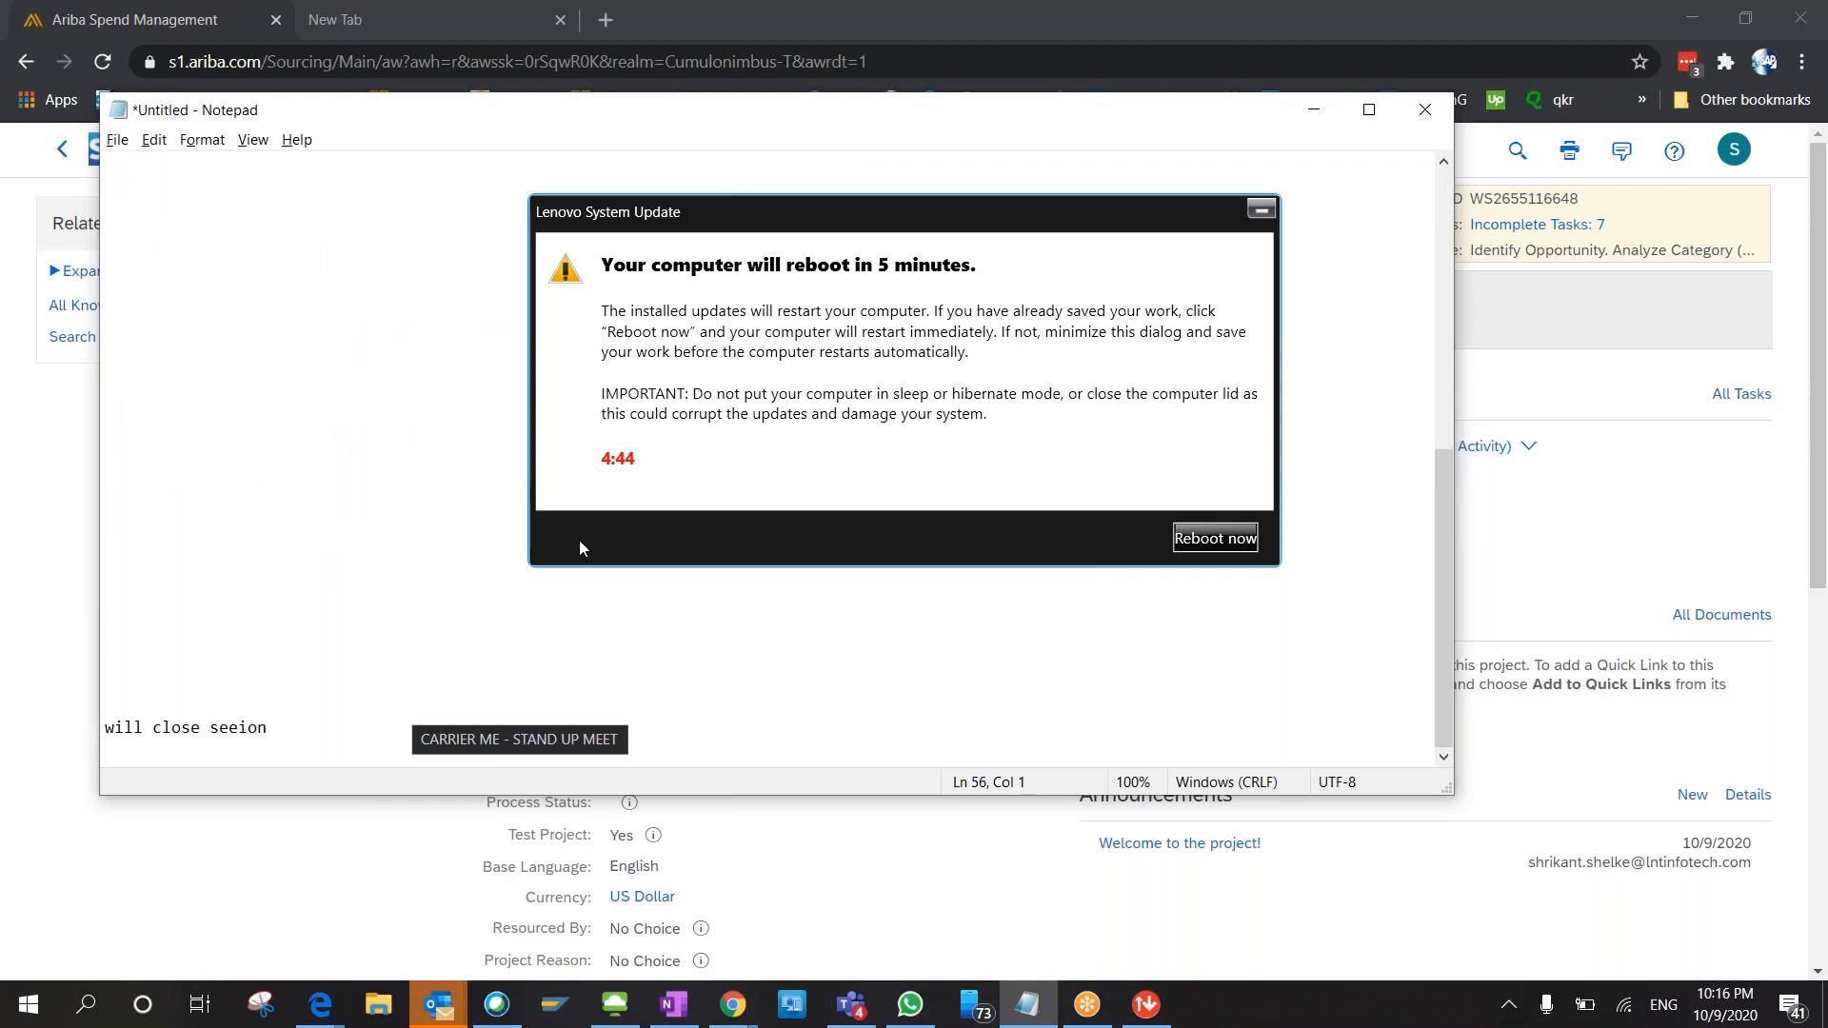
Correct the Notepad line to "will close session" and reboot the computer immediately for the Lenovo update.
{"action": "left_click", "coordinate": [242, 733]}
{"action": "key", "text": "BackSpace"}
{"action": "type", "text": "ss"}
{"action": "key", "text": "End"}
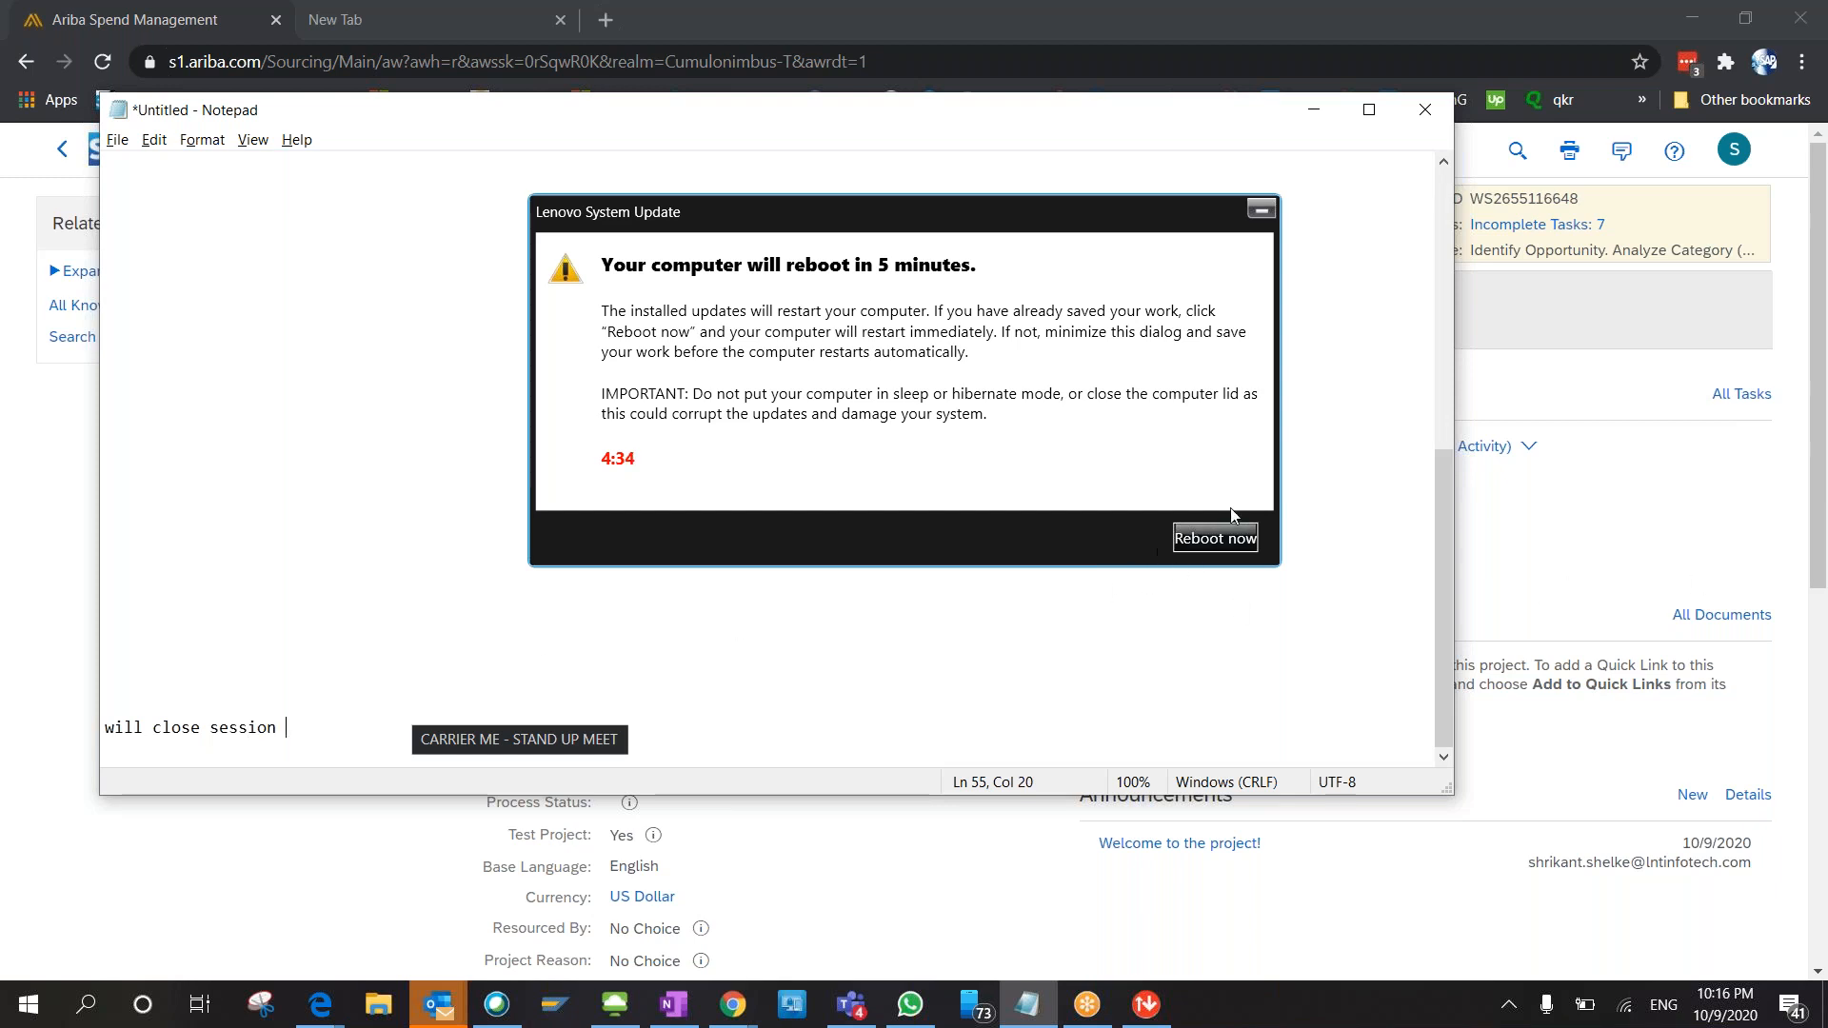
{"action": "left_click", "coordinate": [1215, 538]}
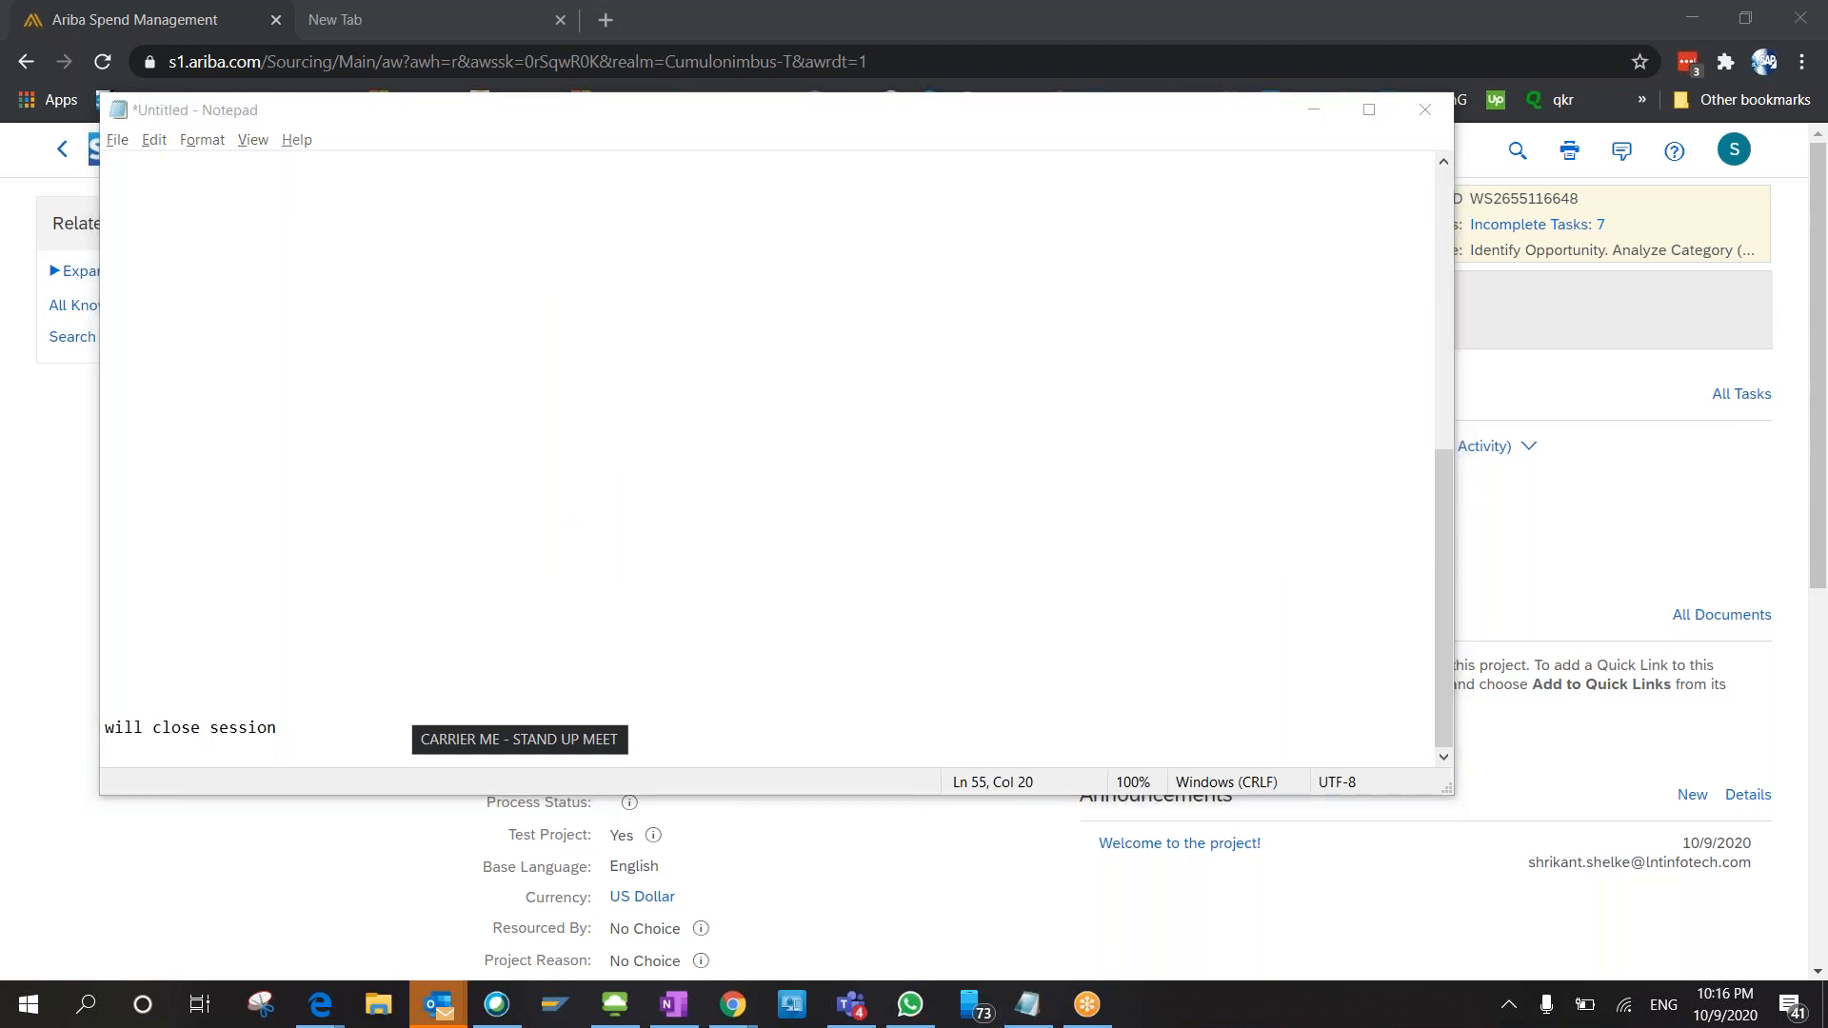